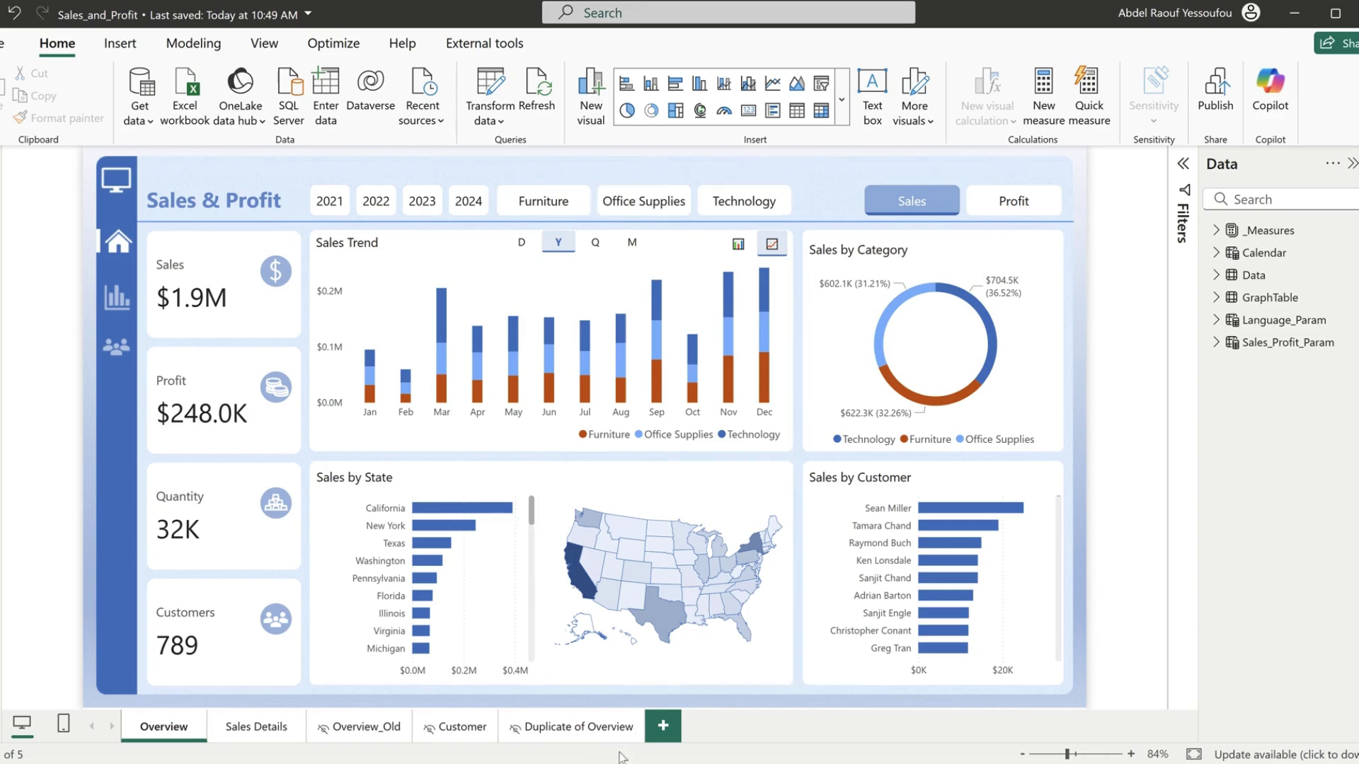
- Switch to the YouTube channel page in the browser and browse its published Power BI dashboard videos
key(alt+Tab)
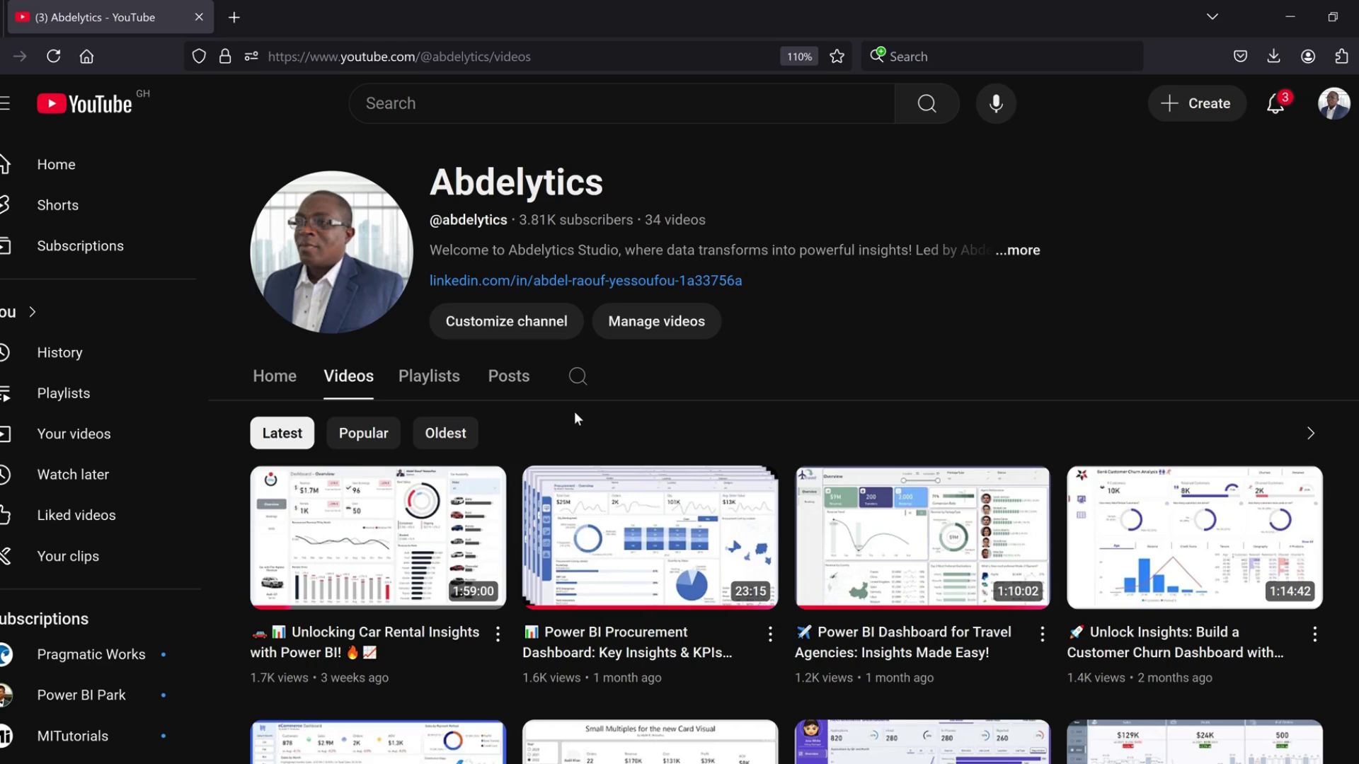
scroll(575, 418, down, 3)
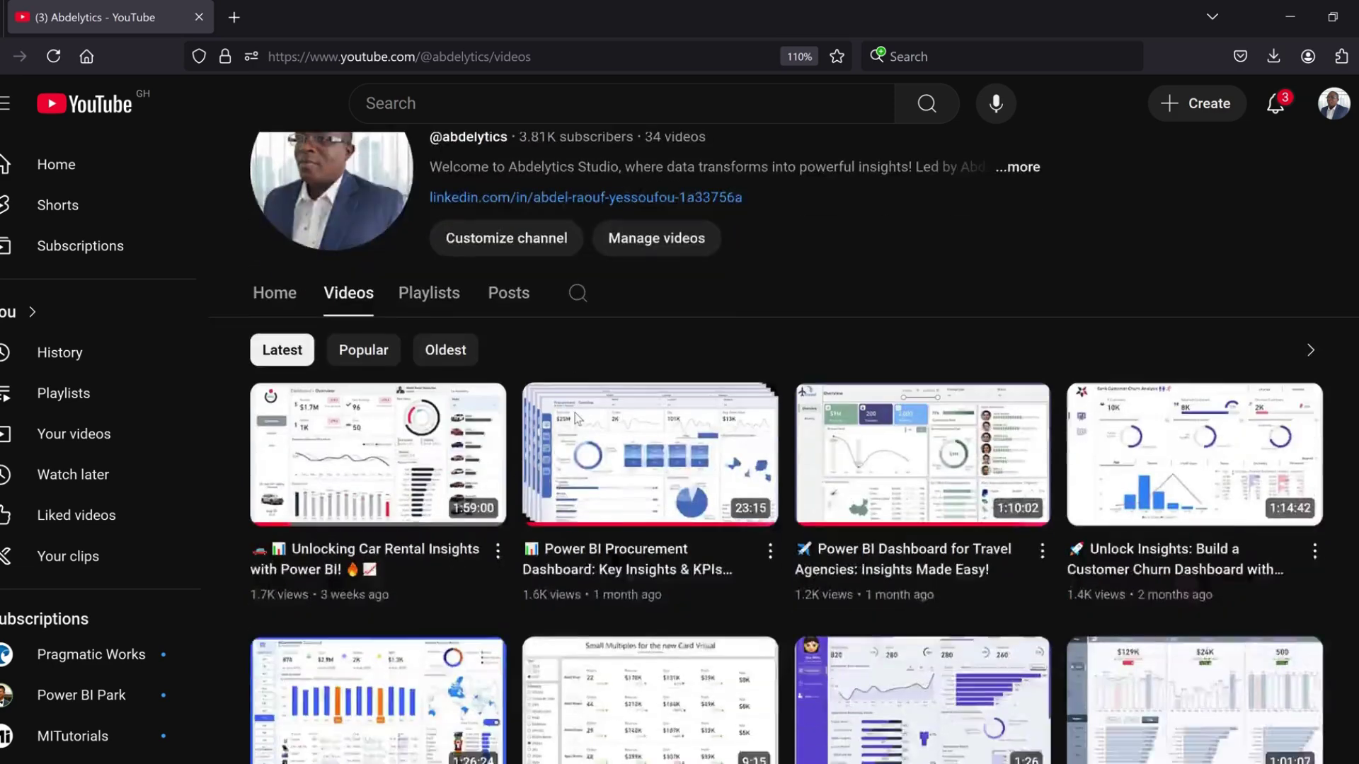
scroll(574, 417, up, 3)
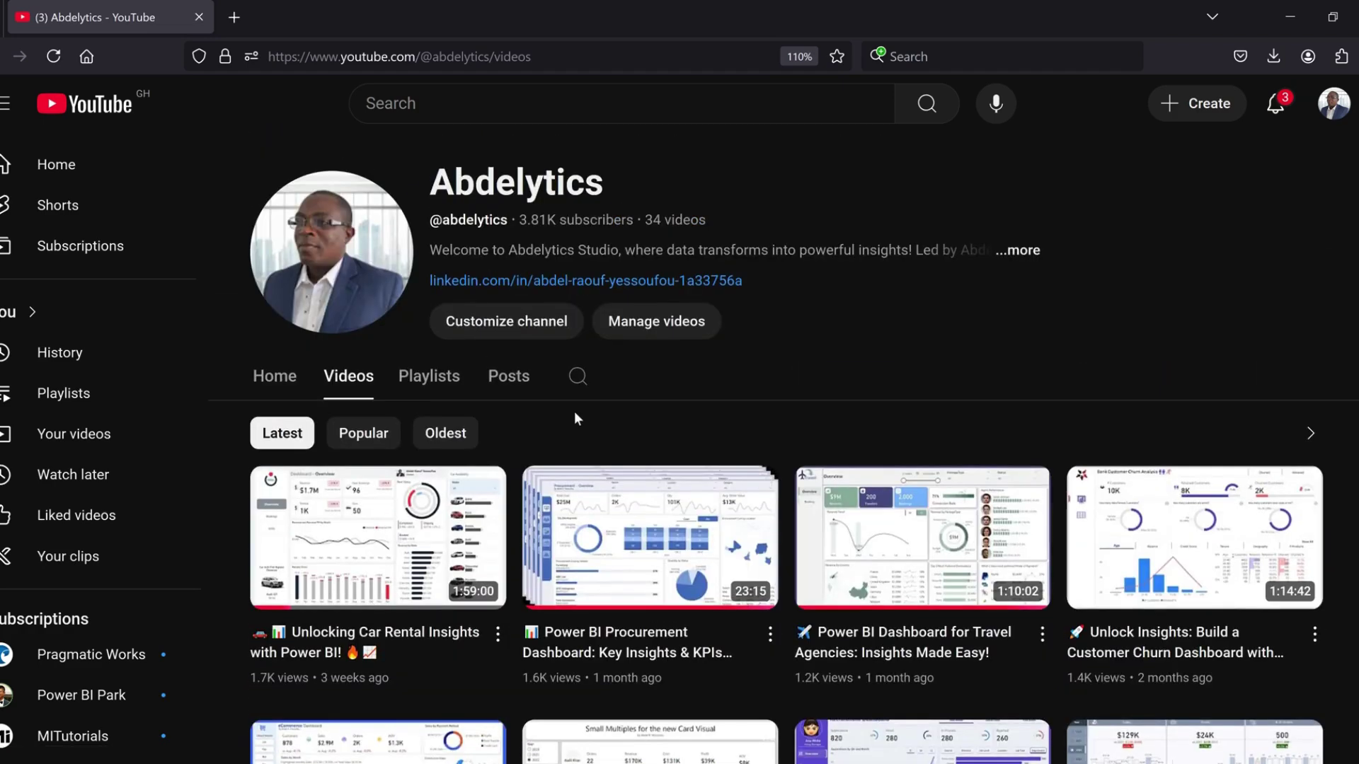
scroll(569, 418, down, 3)
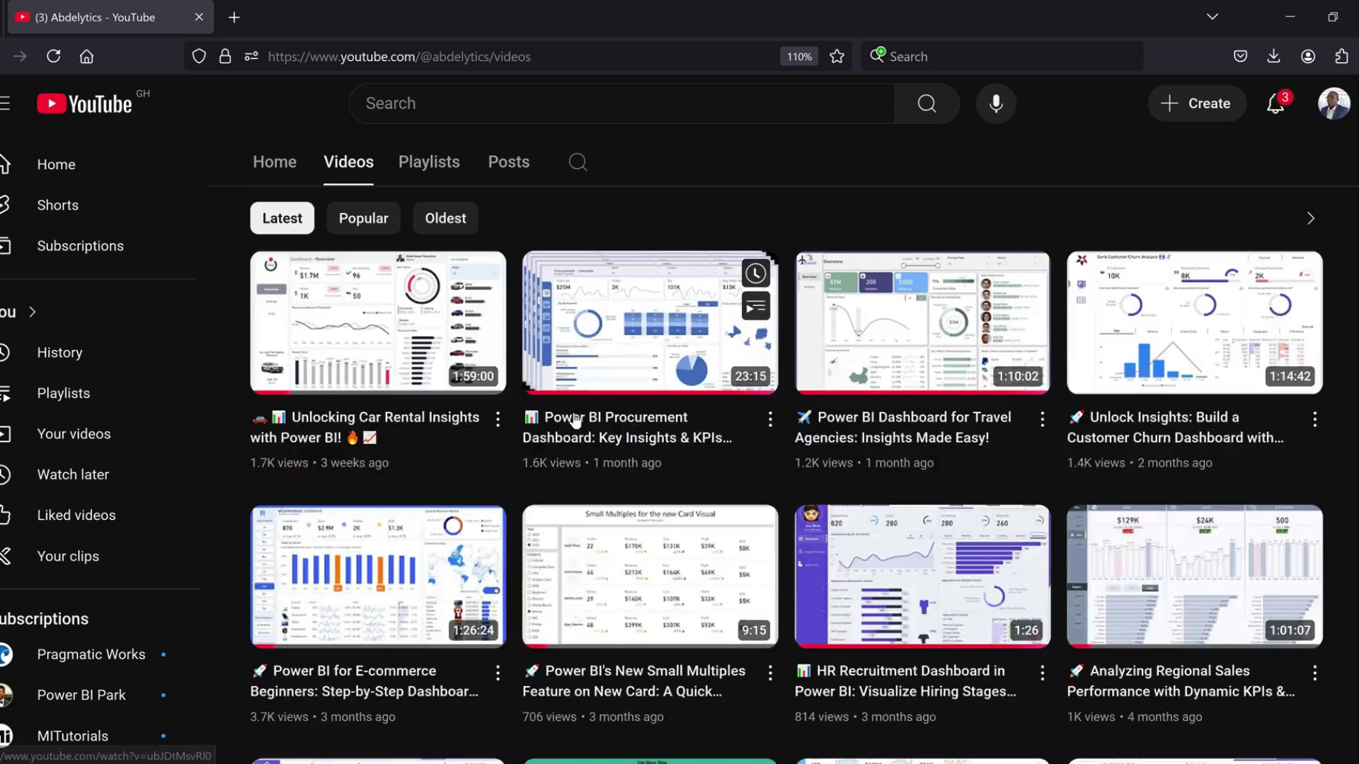
scroll(557, 418, up, 3)
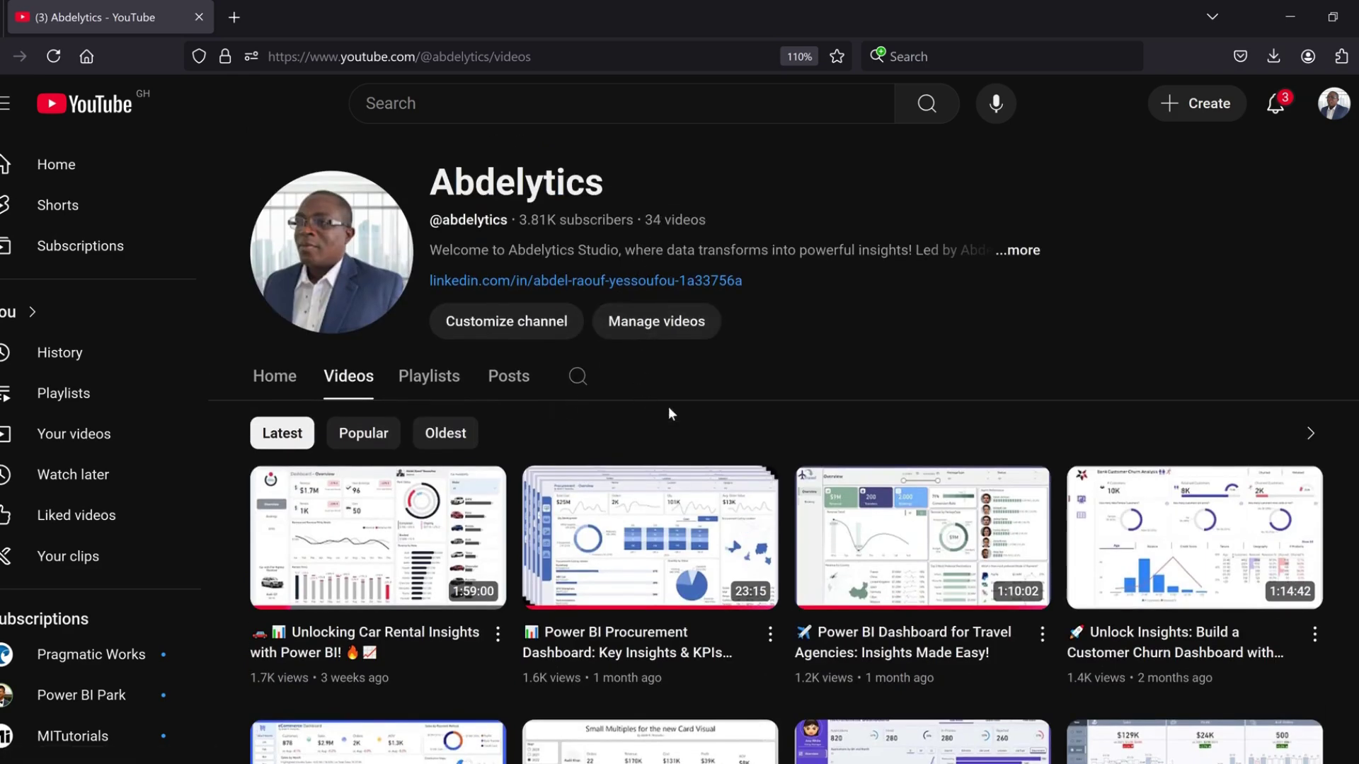
scroll(715, 430, down, 9)
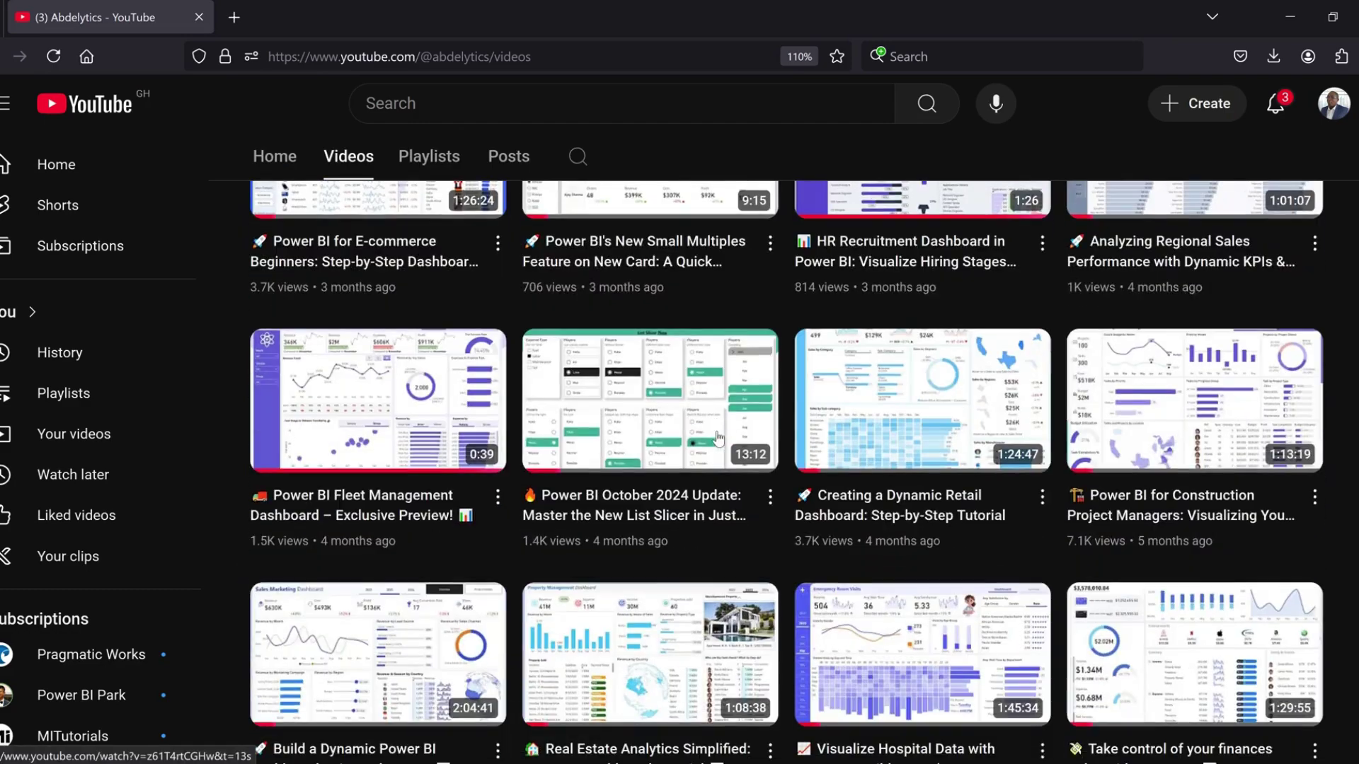
scroll(784, 488, down, 5)
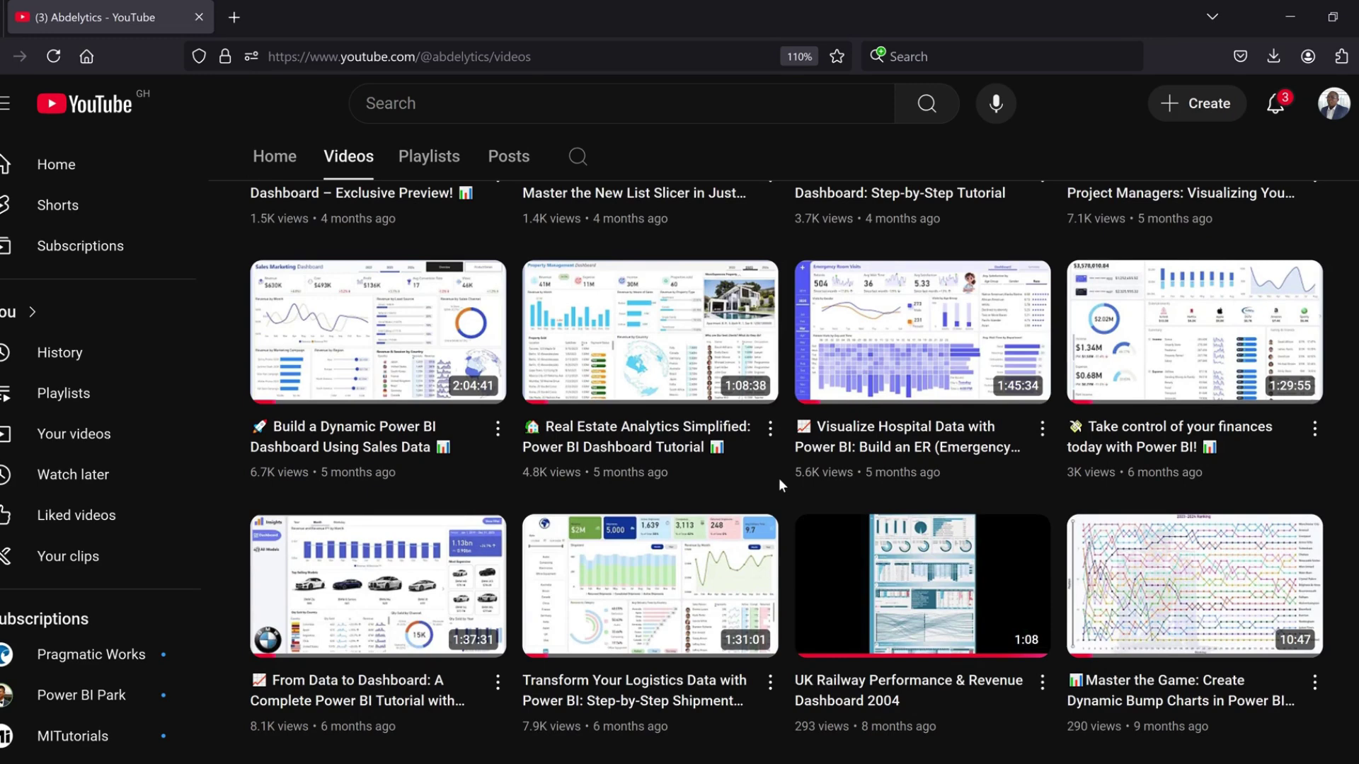
scroll(778, 485, up, 7)
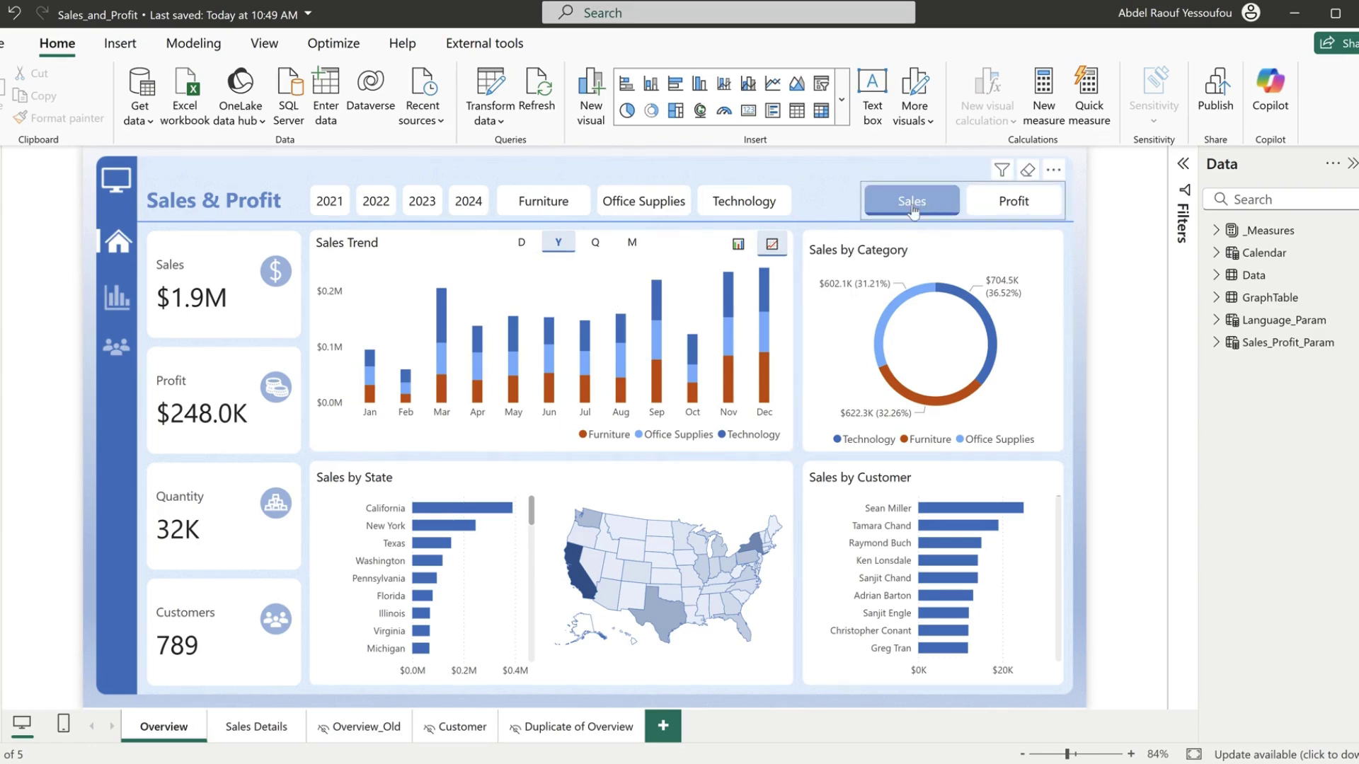
- Switch the Power BI dashboard's measure to Profit and back to Sales to compare the visuals
click(998, 207)
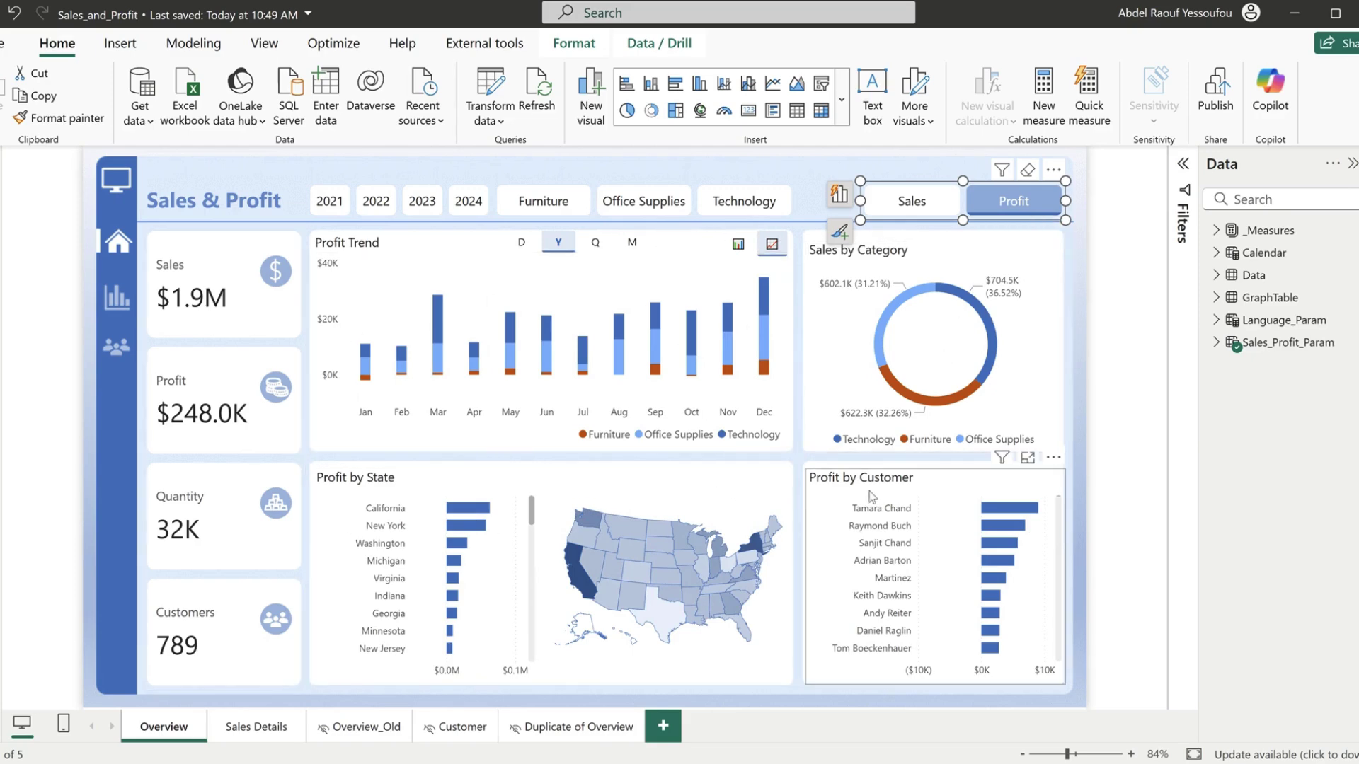
click(913, 204)
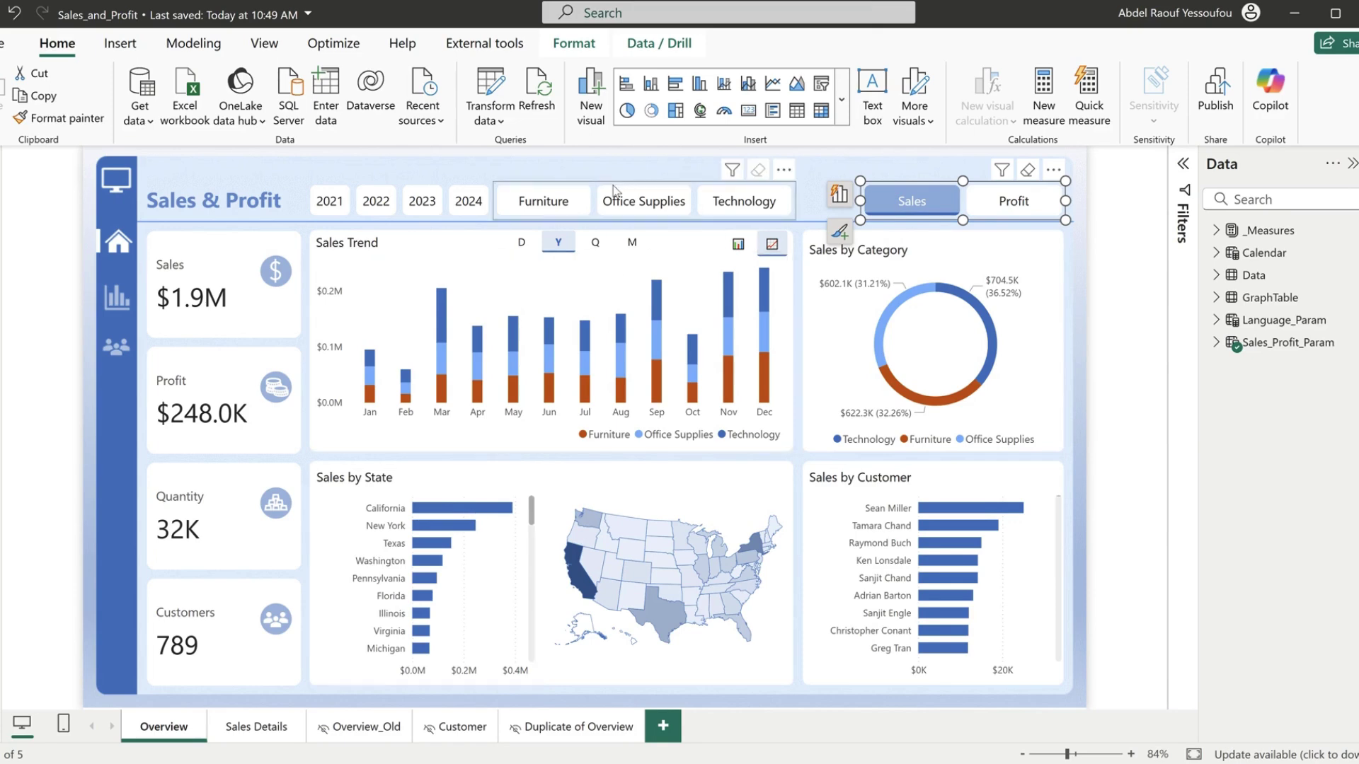
click(546, 206)
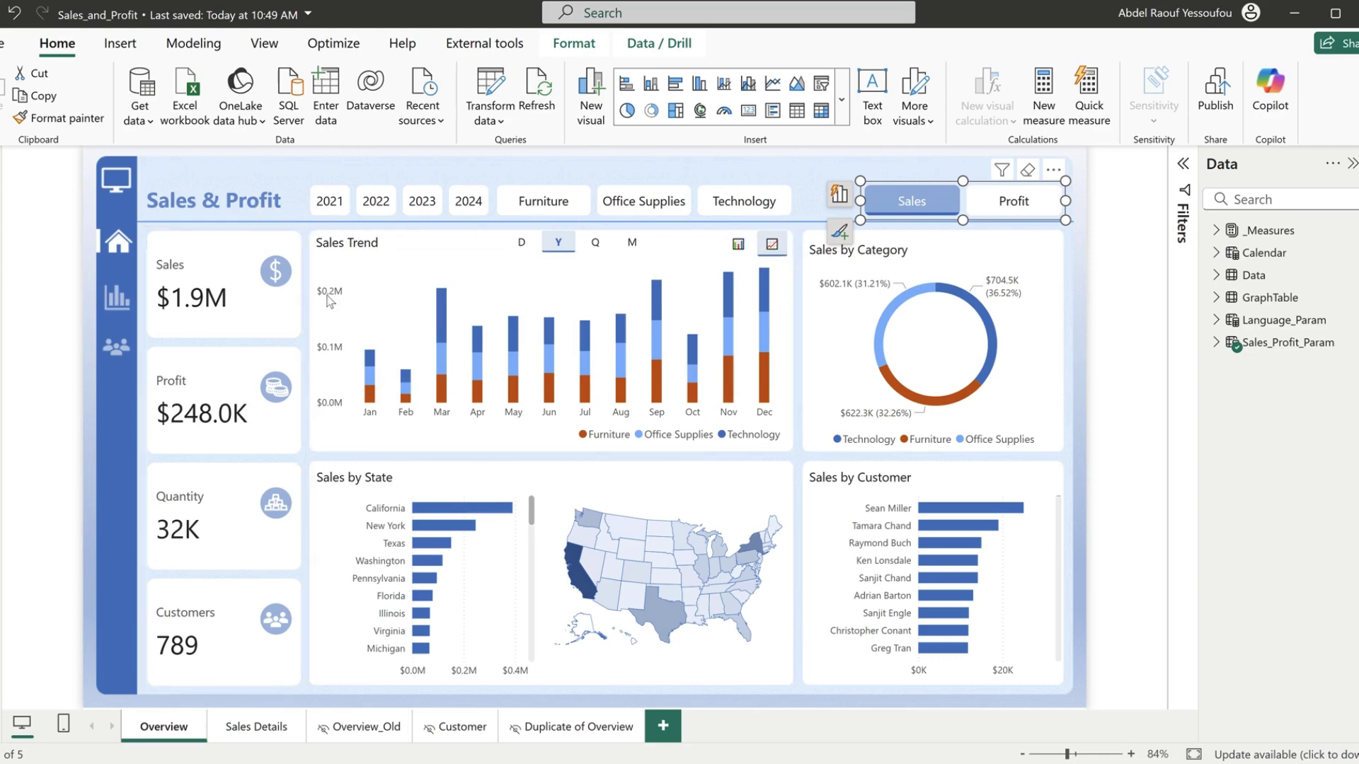
click(803, 154)
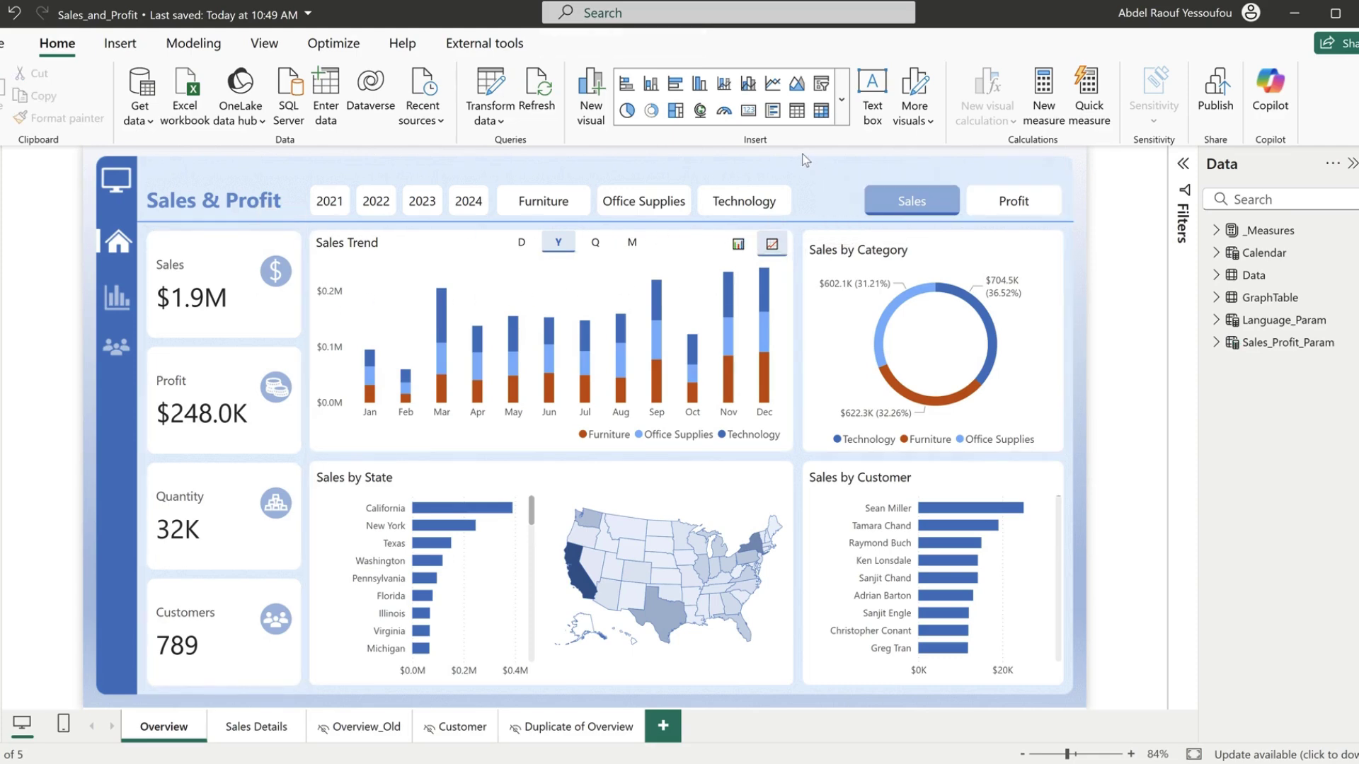
- Try the Sales Trend visual as a line chart and as columns, and show the columns by quarter and by day
click(739, 246)
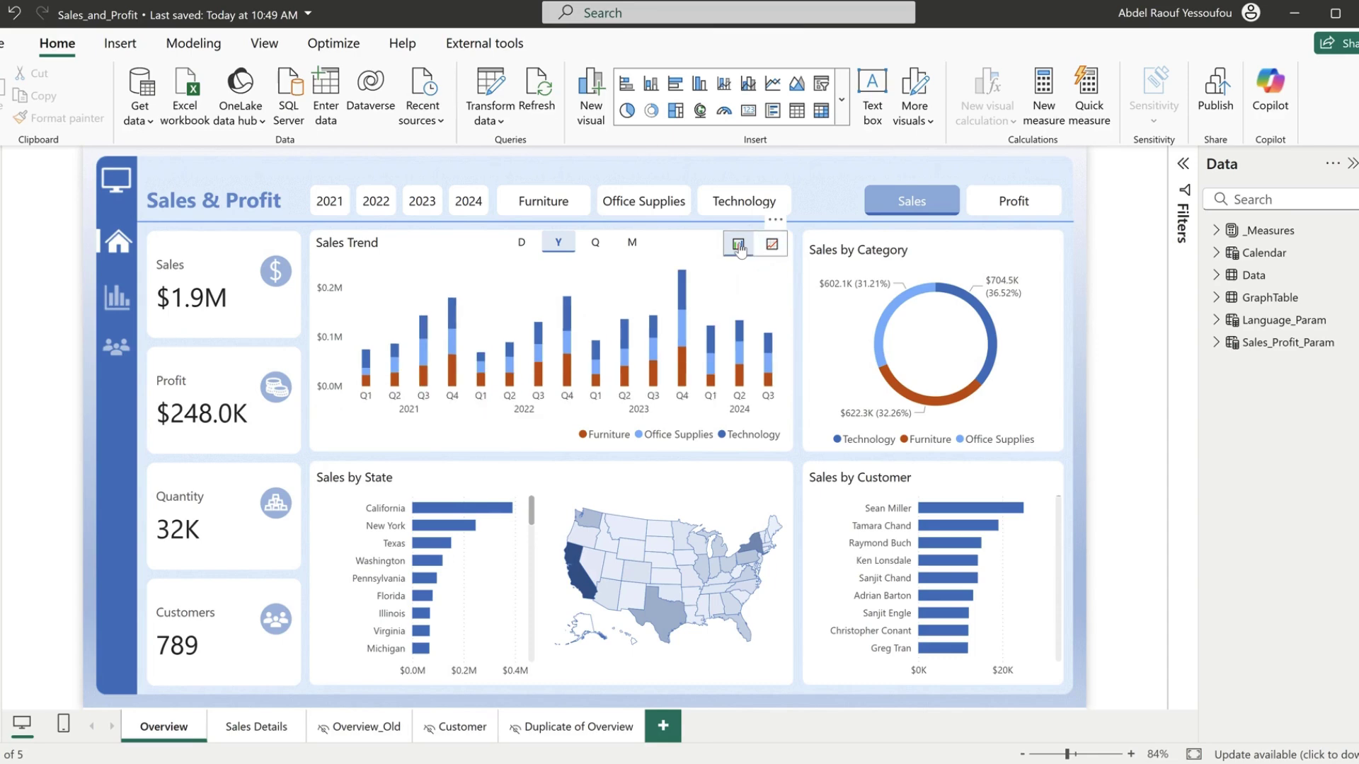
click(772, 245)
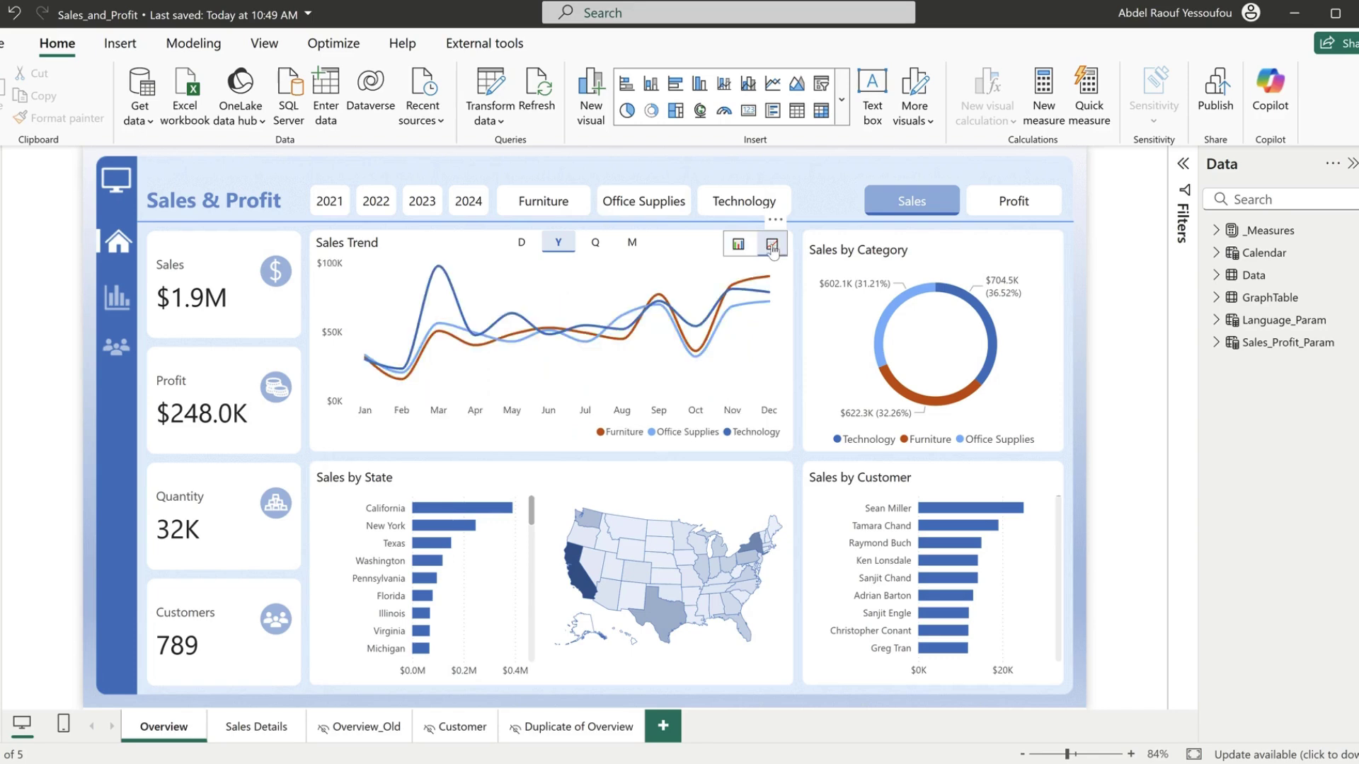
click(740, 248)
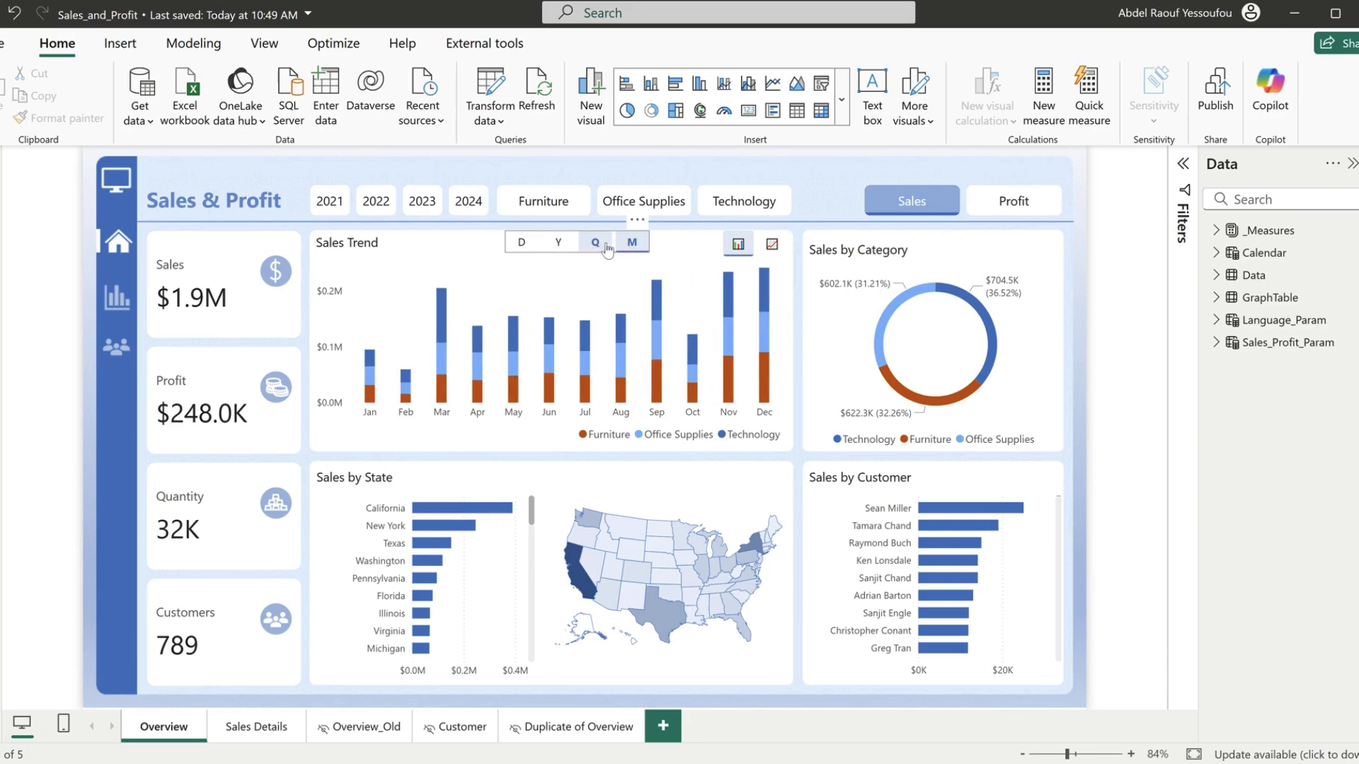
click(596, 246)
click(519, 245)
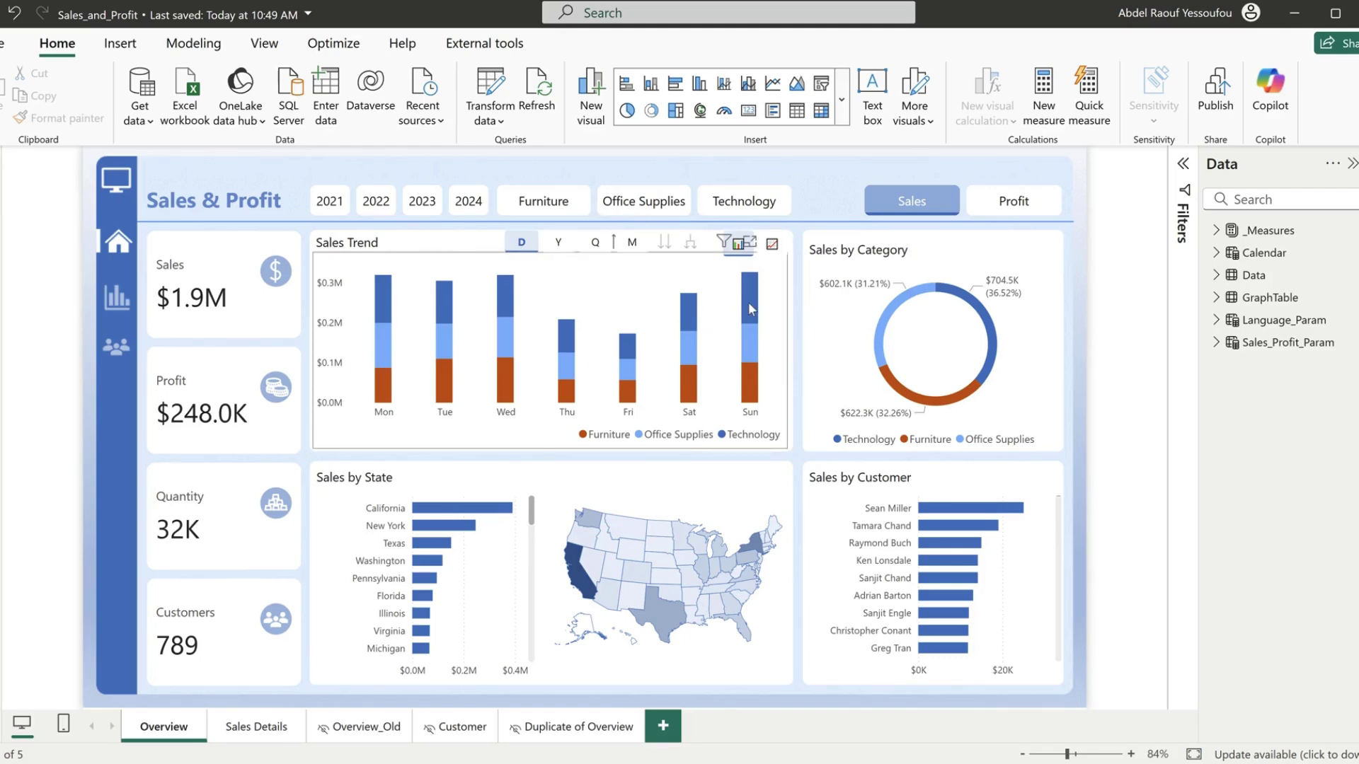
mouse_move(747, 311)
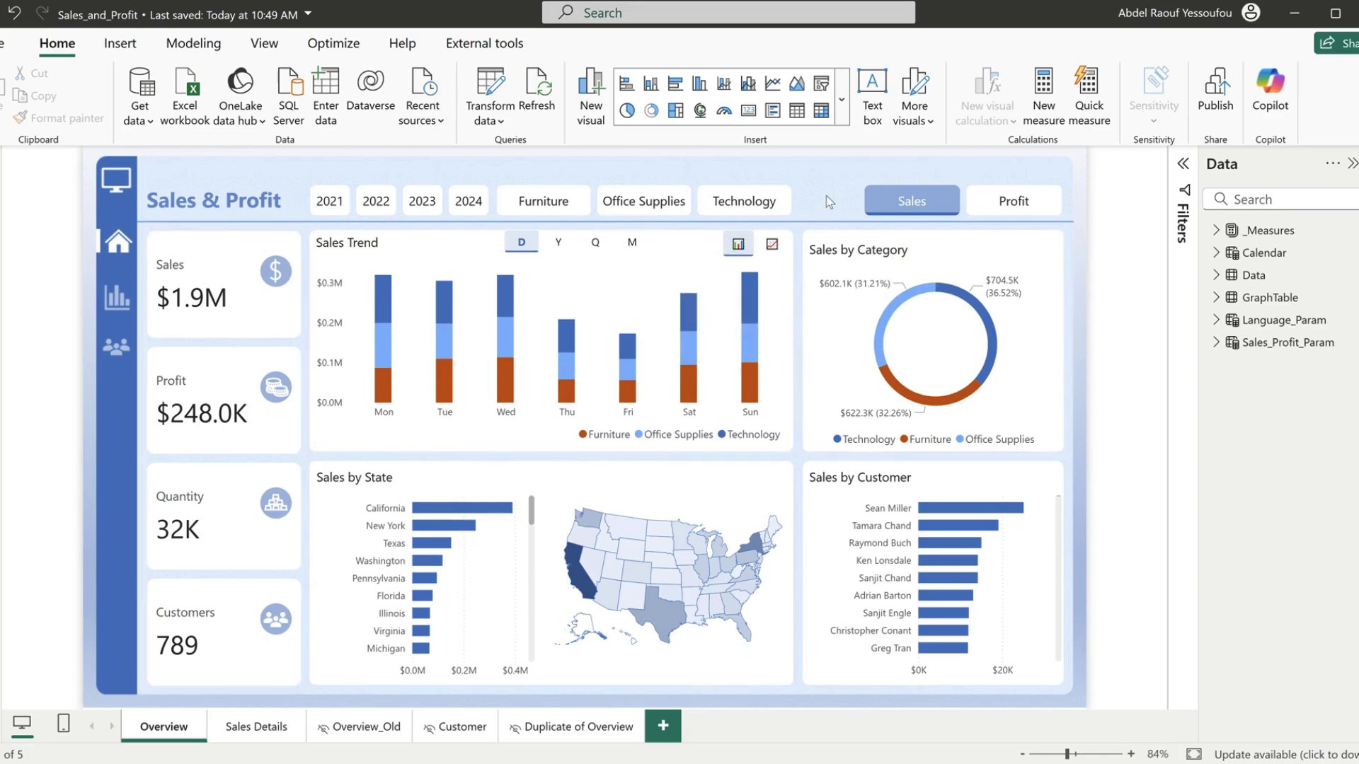
- Filter the Overview to Furniture and 2021, and drill through from the Sales card to examine the Sales Details table
click(538, 204)
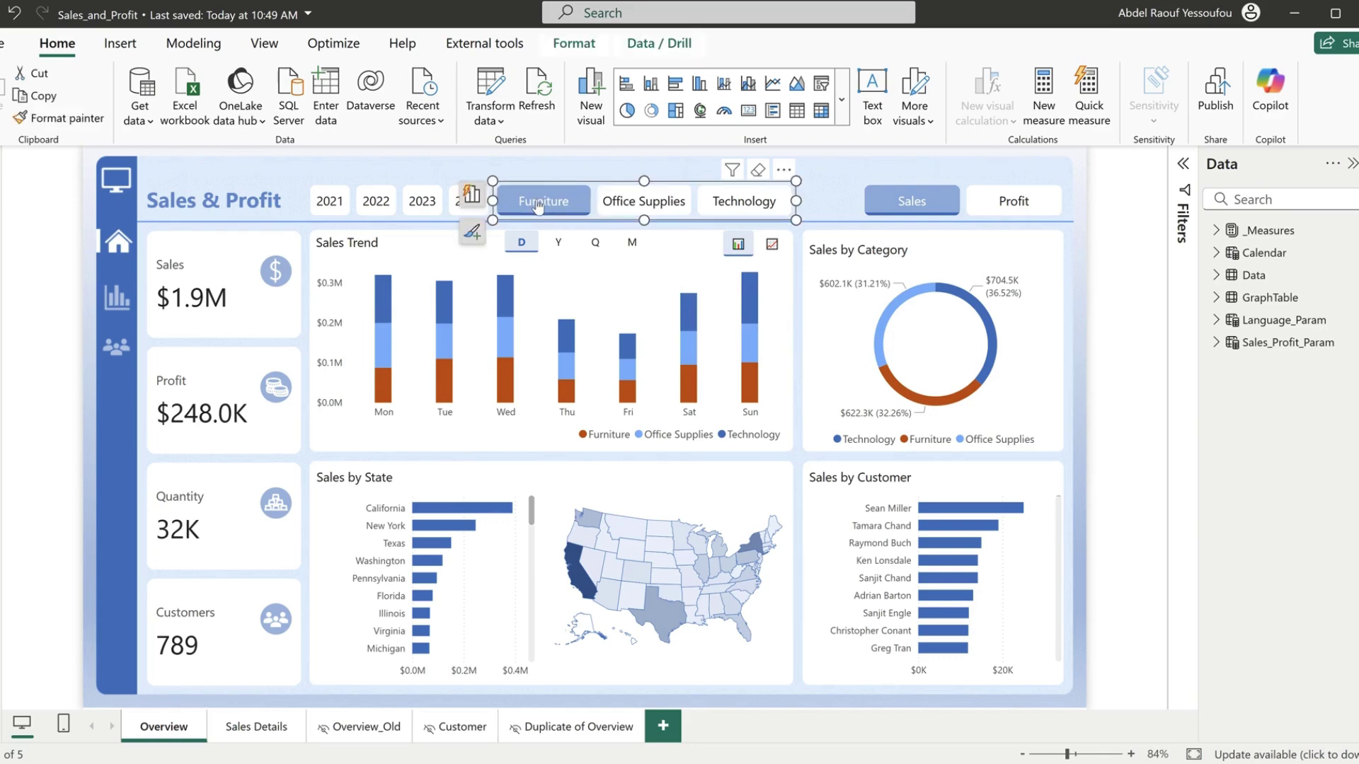
click(329, 205)
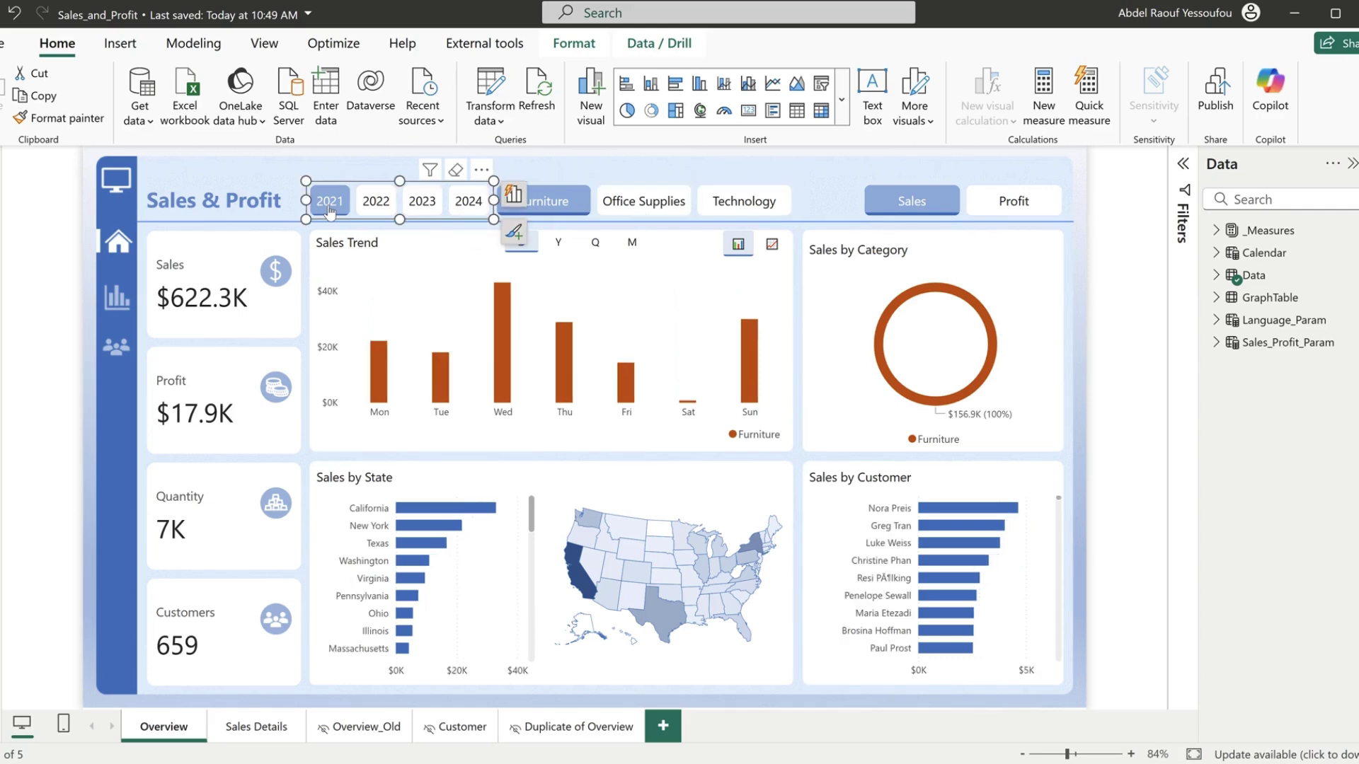
right_click(199, 279)
mouse_move(254, 320)
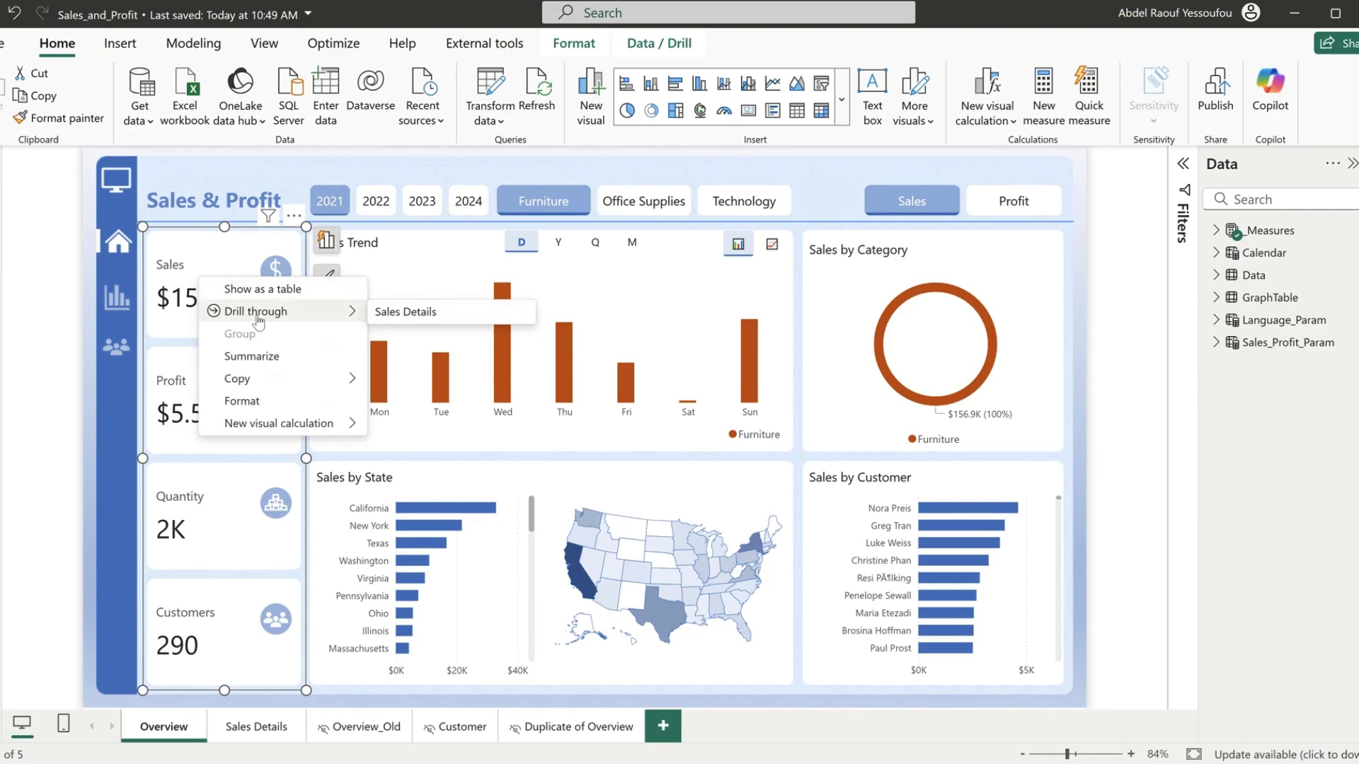
click(410, 320)
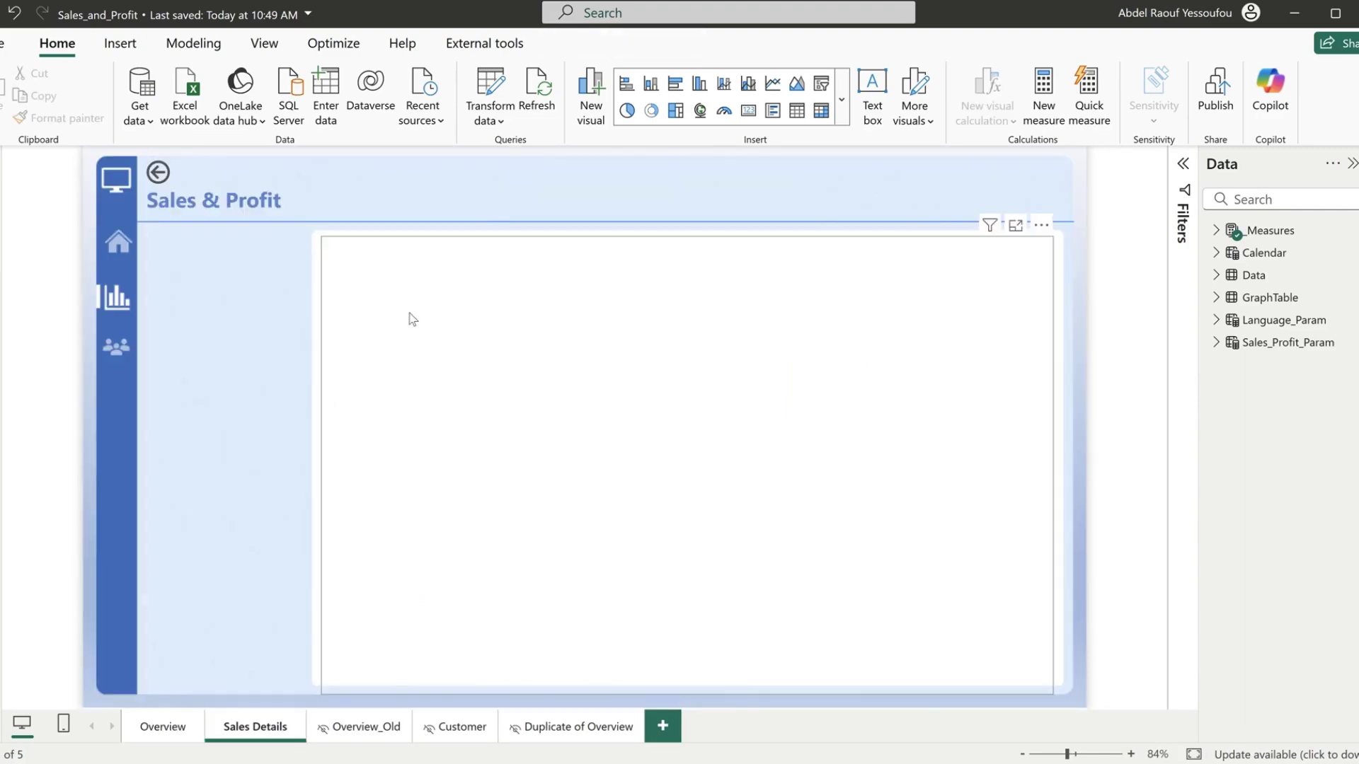
scroll(764, 467, down, 9)
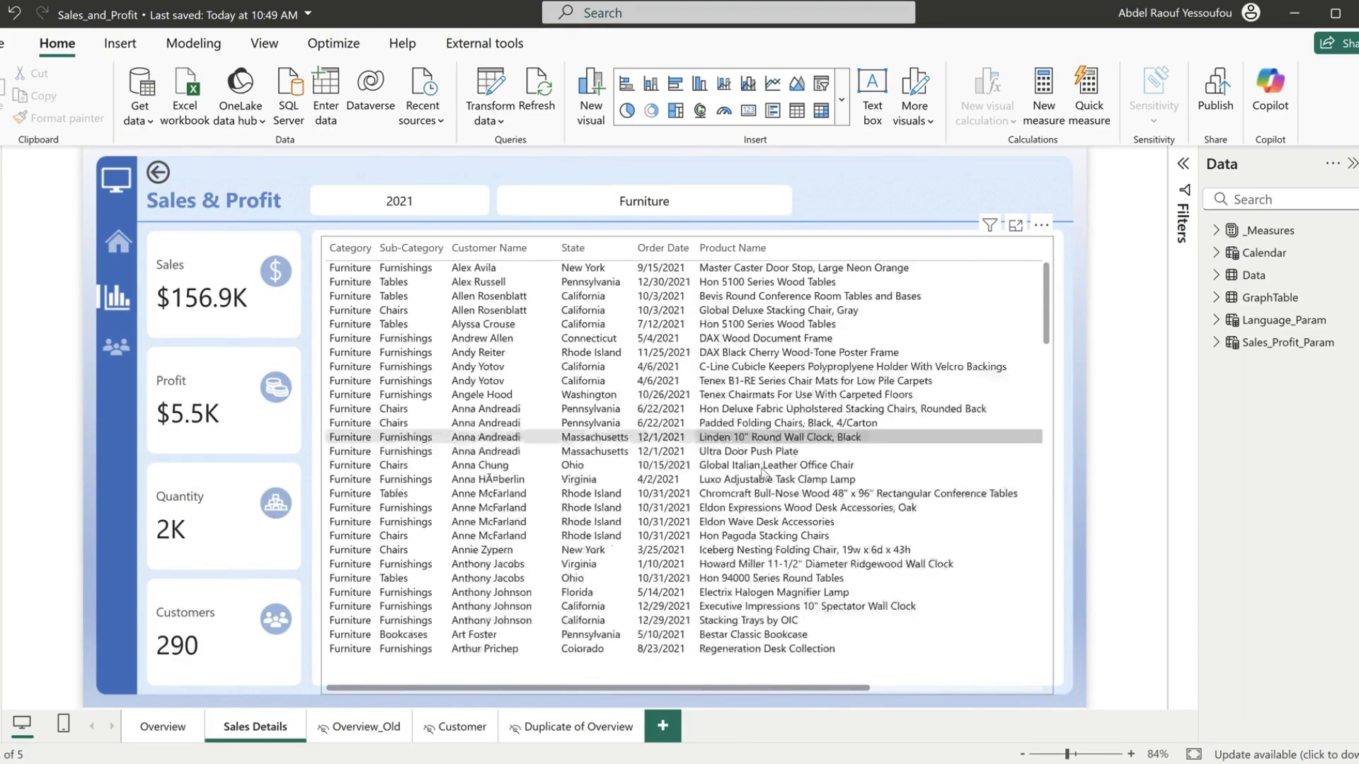
scroll(761, 467, up, 9)
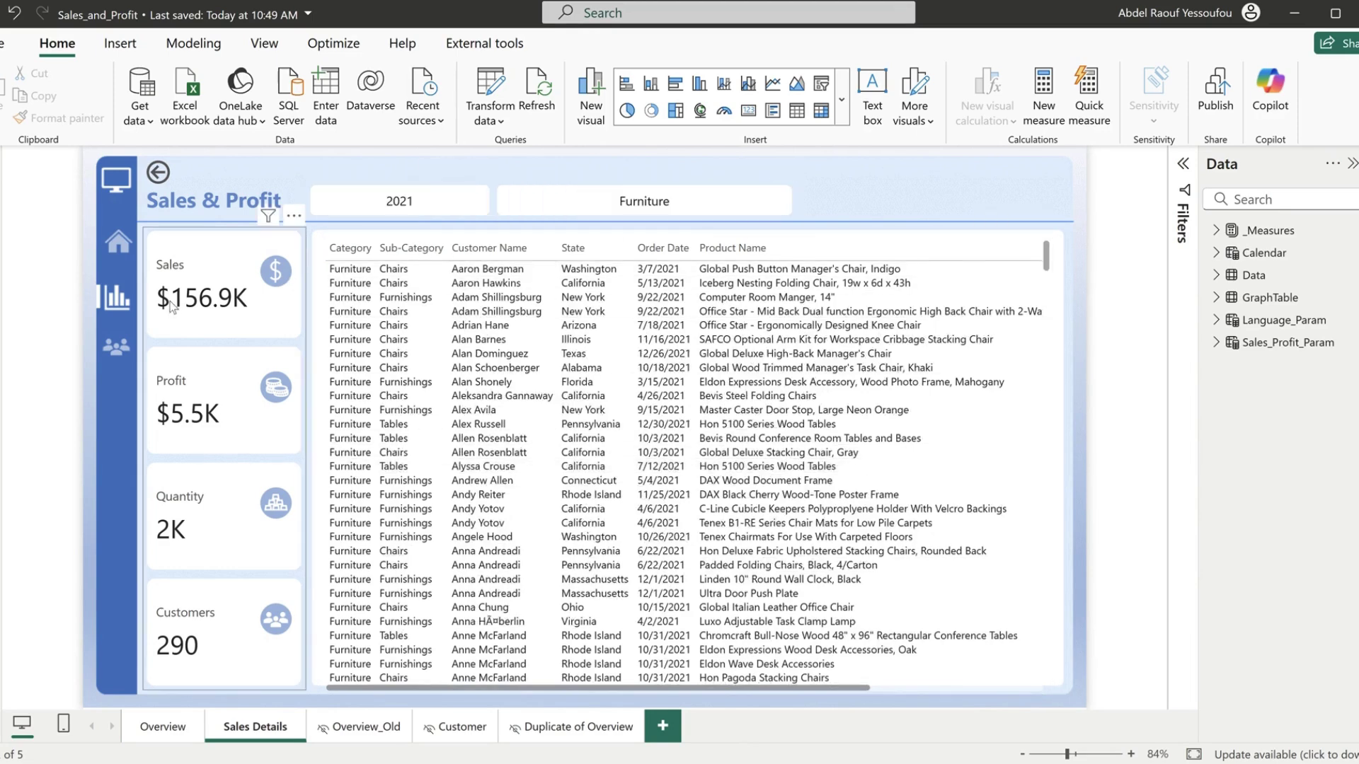
- Return to the Overview page and clear the Furniture and 2021 filters
ctrl+click(159, 177)
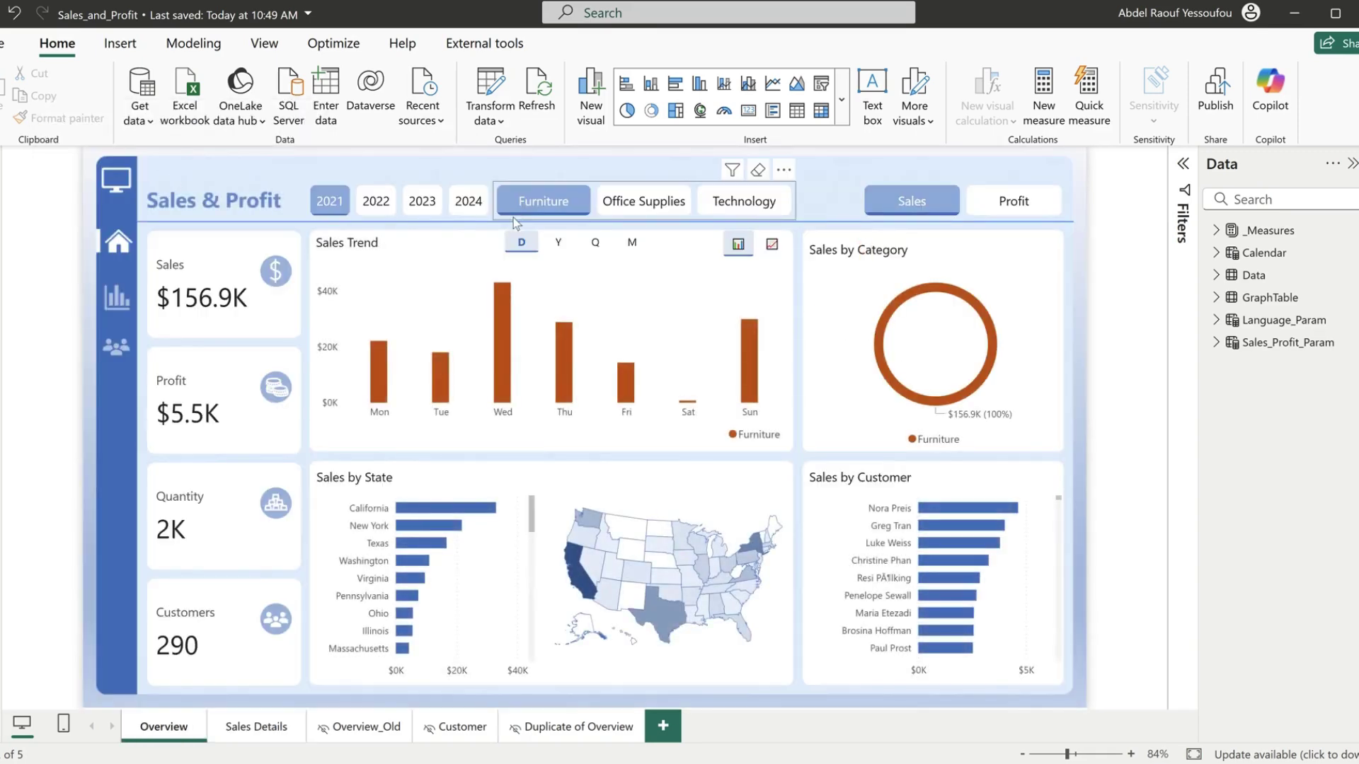
click(513, 205)
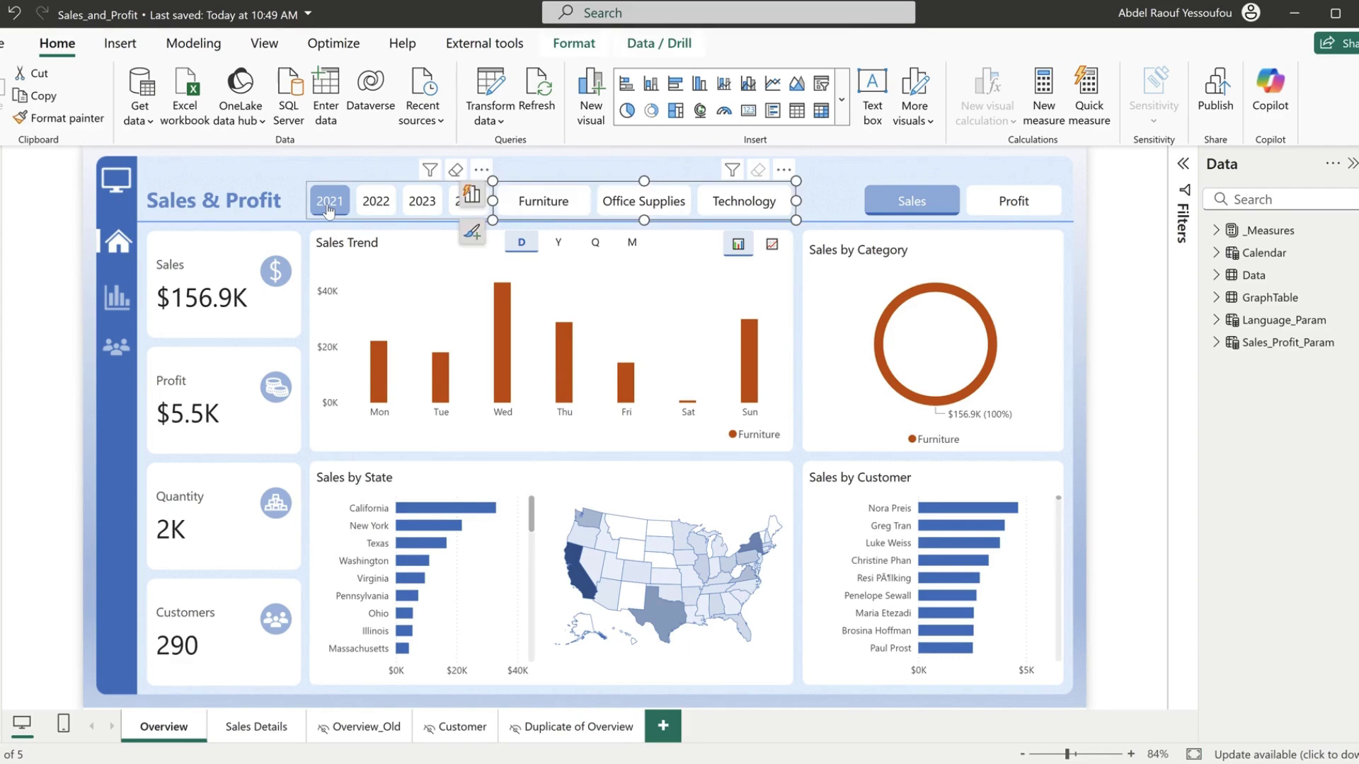
click(327, 206)
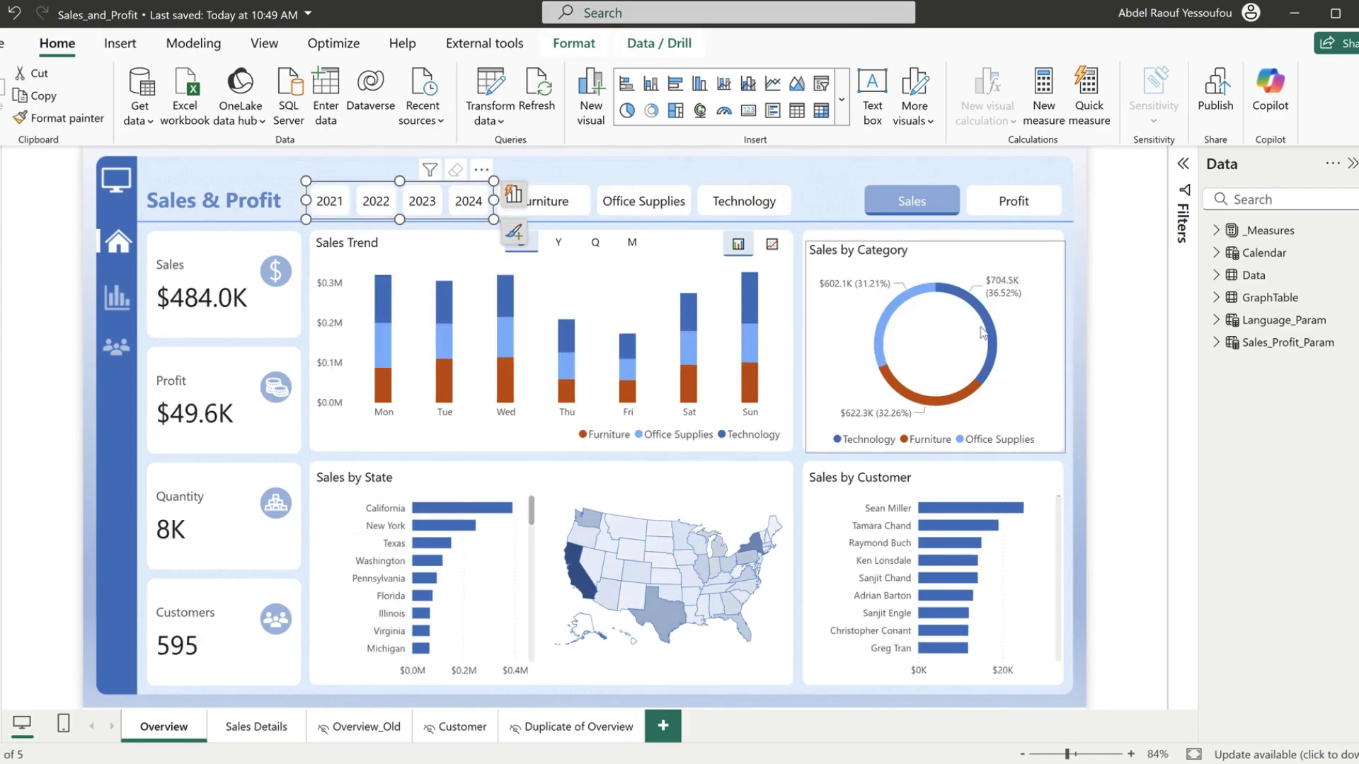
- Drill through from the Office Supplies slice of Sales by Category to Sales Details, and return to the Overview
right_click(888, 320)
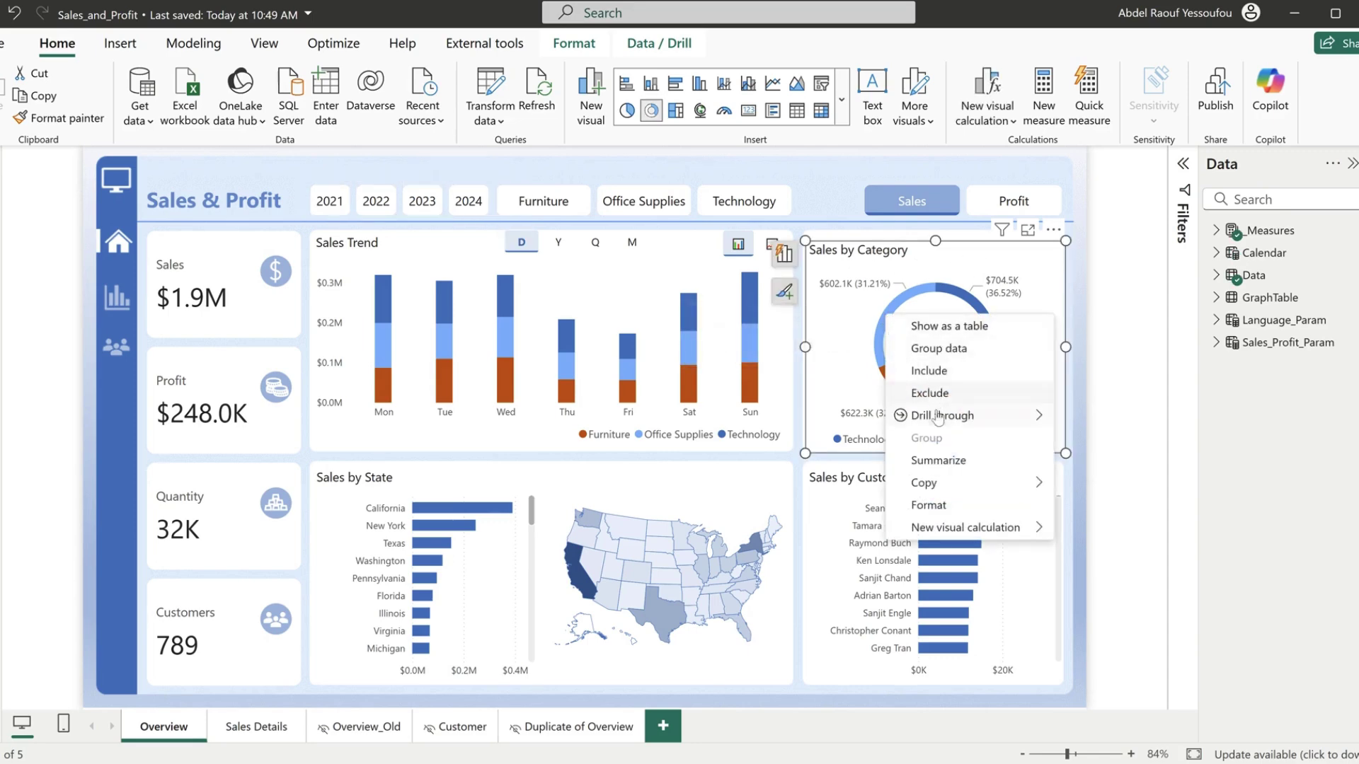
mouse_move(939, 420)
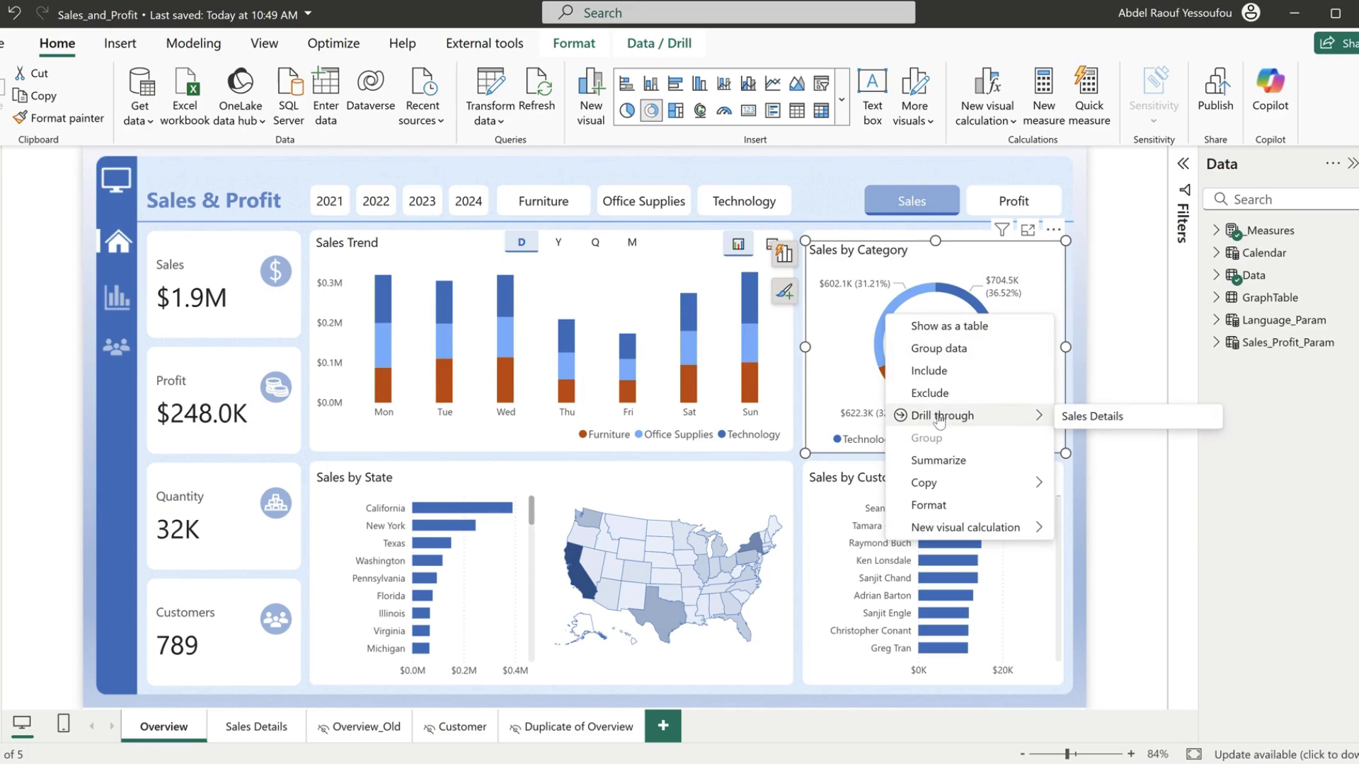
click(1103, 421)
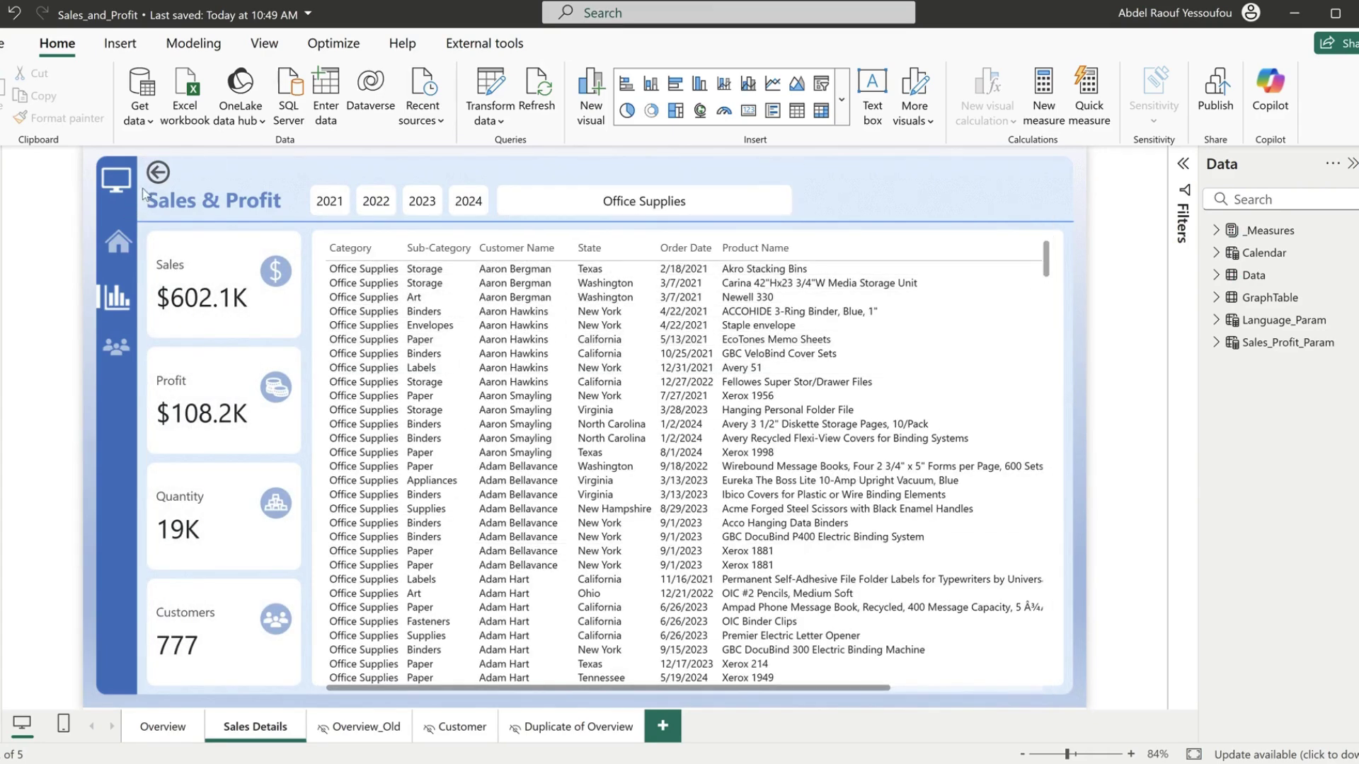
click(159, 174)
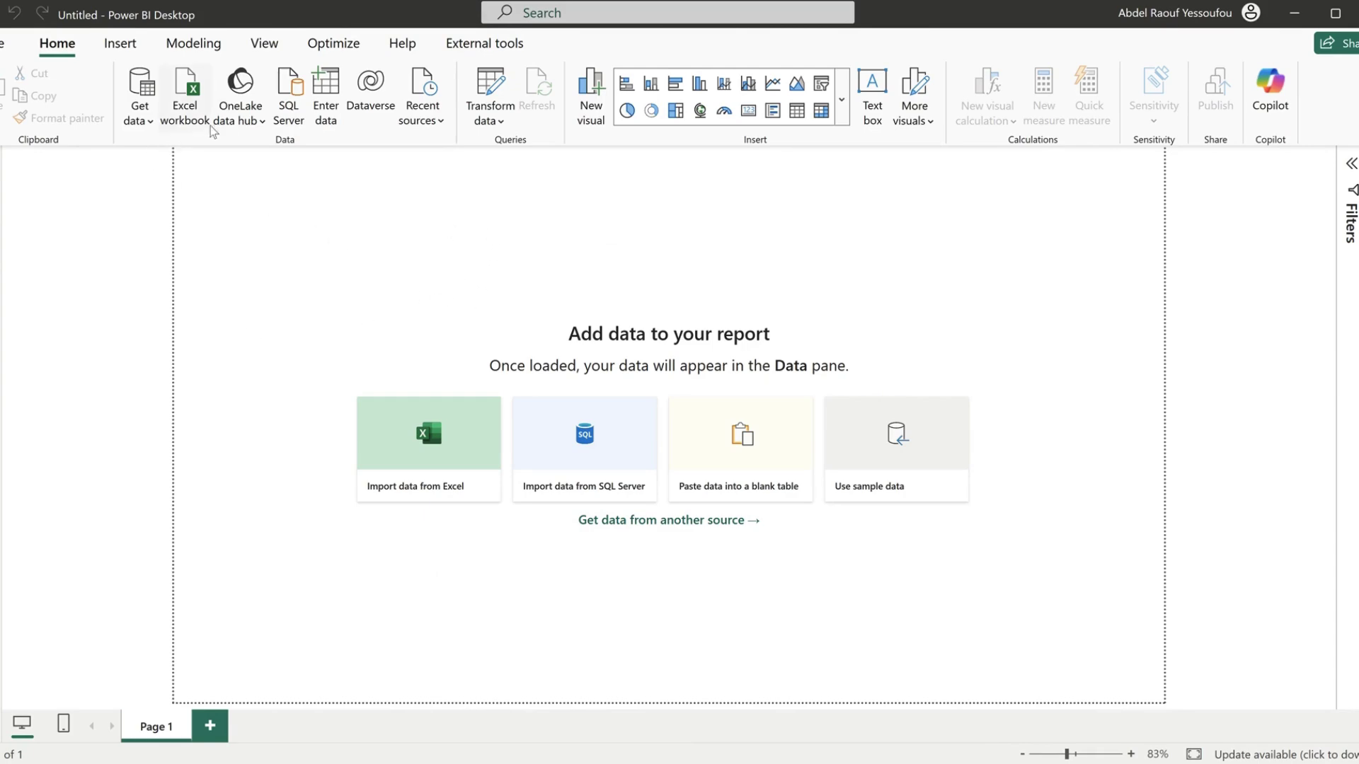
- Import the Excel data into Power Query in a new report and review the Customer Name and State column profiles
click(407, 433)
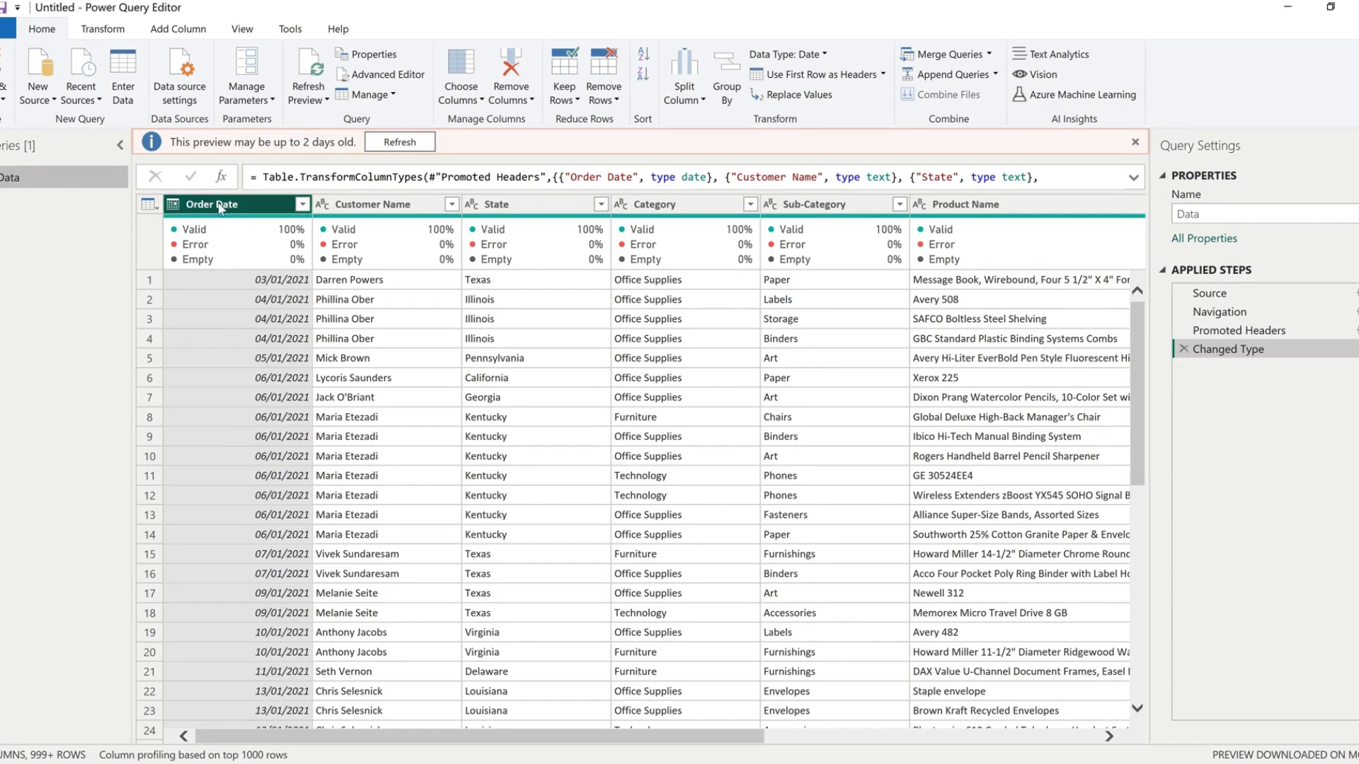
click(350, 205)
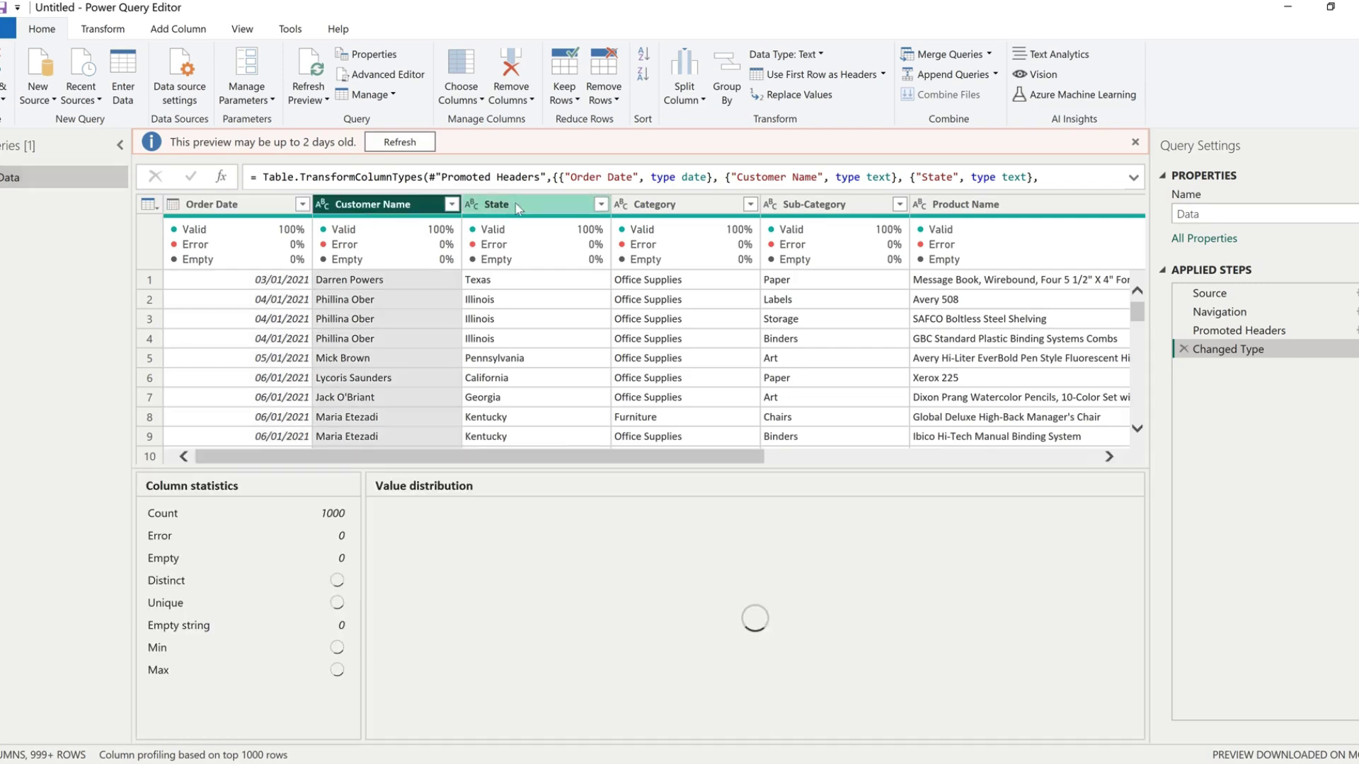
click(517, 205)
drag(637, 456, 725, 489)
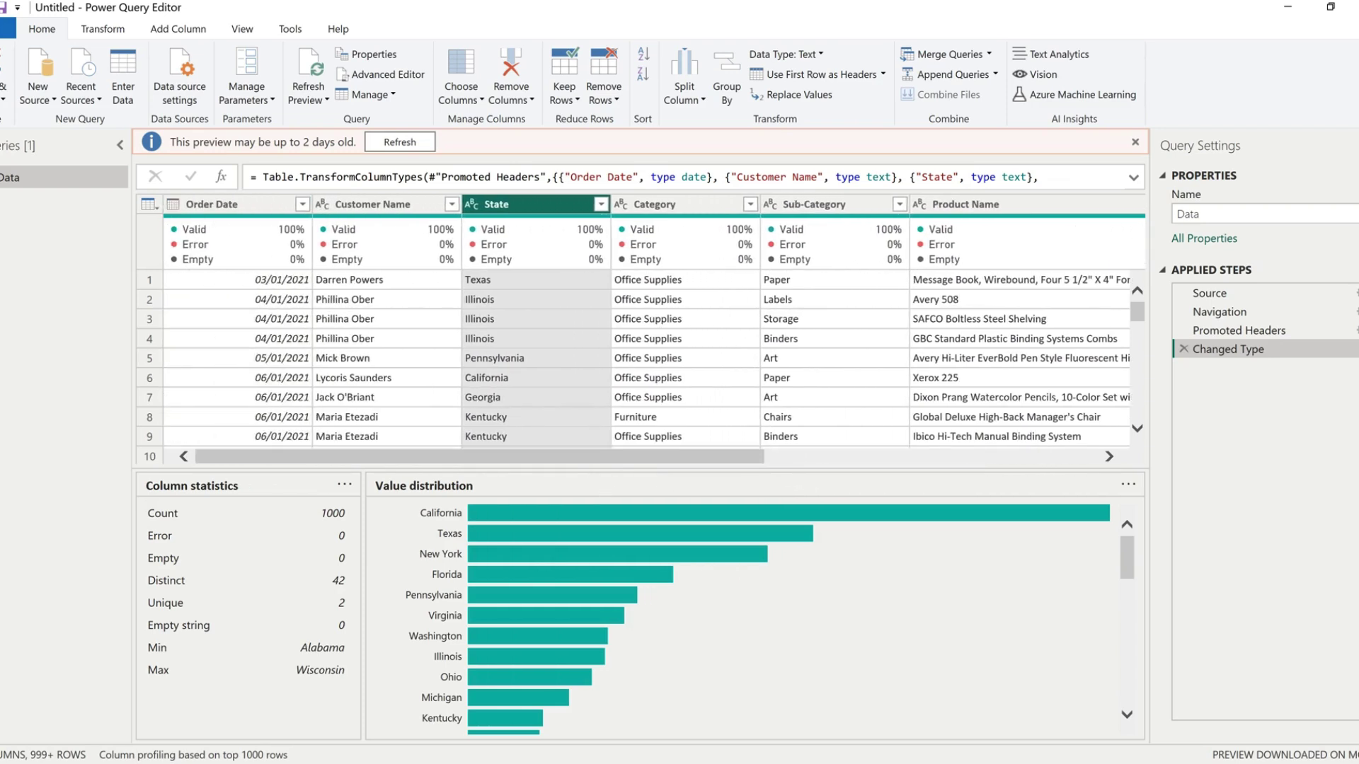
- Load the Data query into the report and display its rows in the table view
click(2, 70)
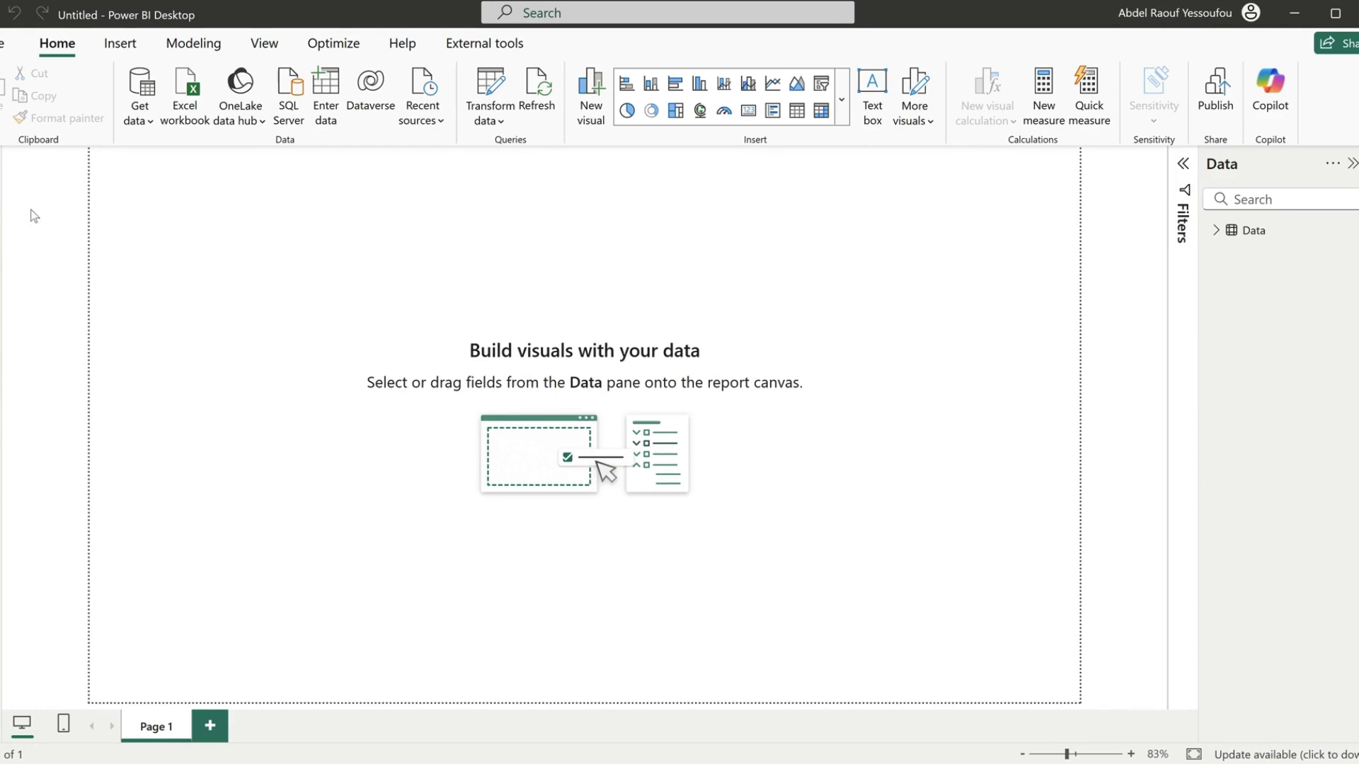
click(7, 218)
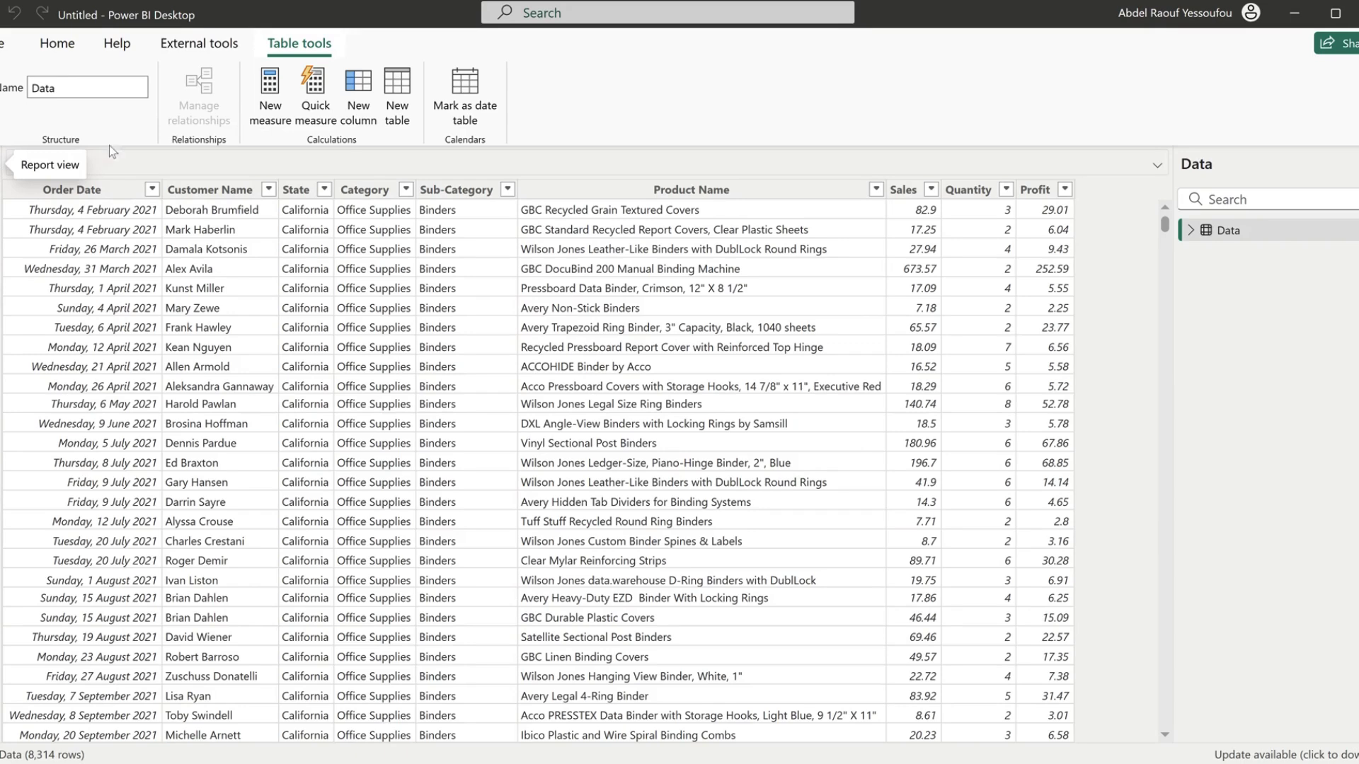
- Create a Calendar calculated table using ADDCOLUMNS over CALENDARAUTO(), with year, quarter, month, StartOfMonth and weekday columns
click(2, 164)
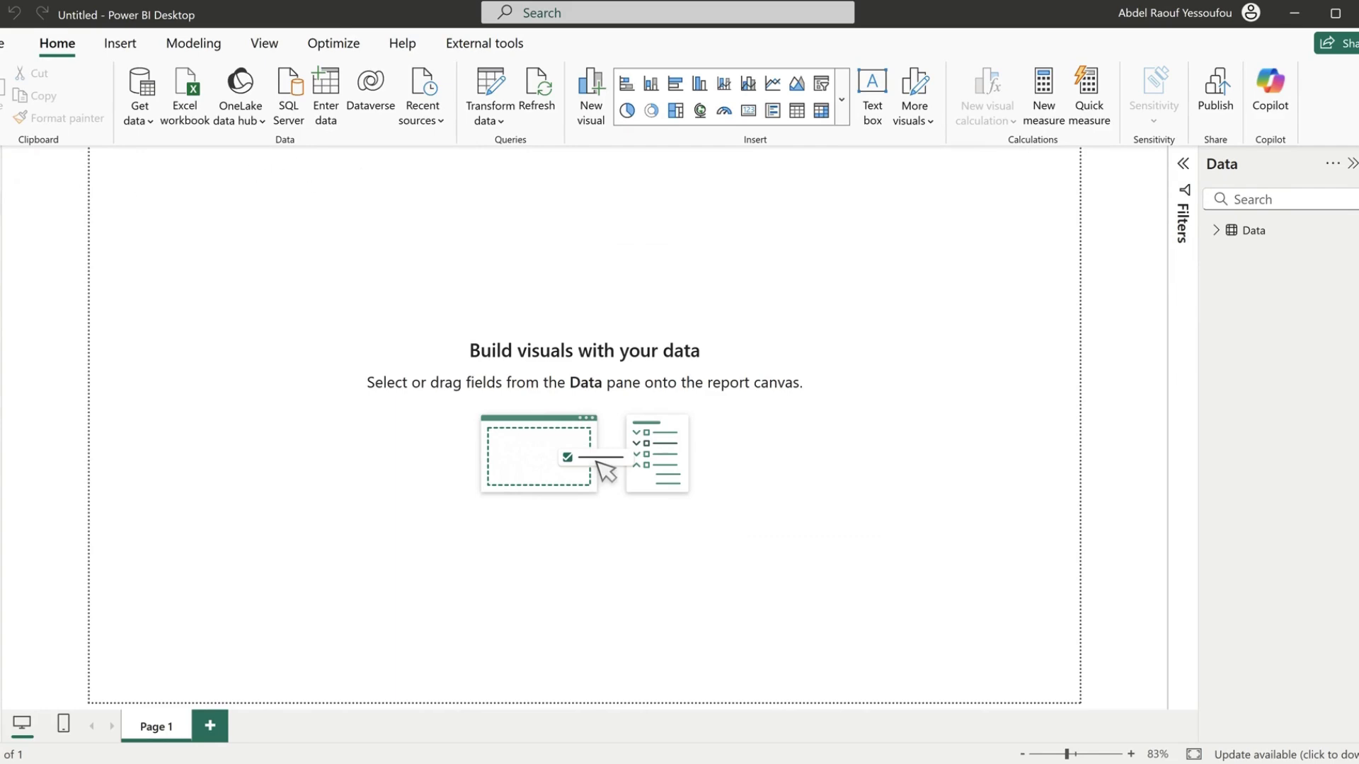
click(2, 198)
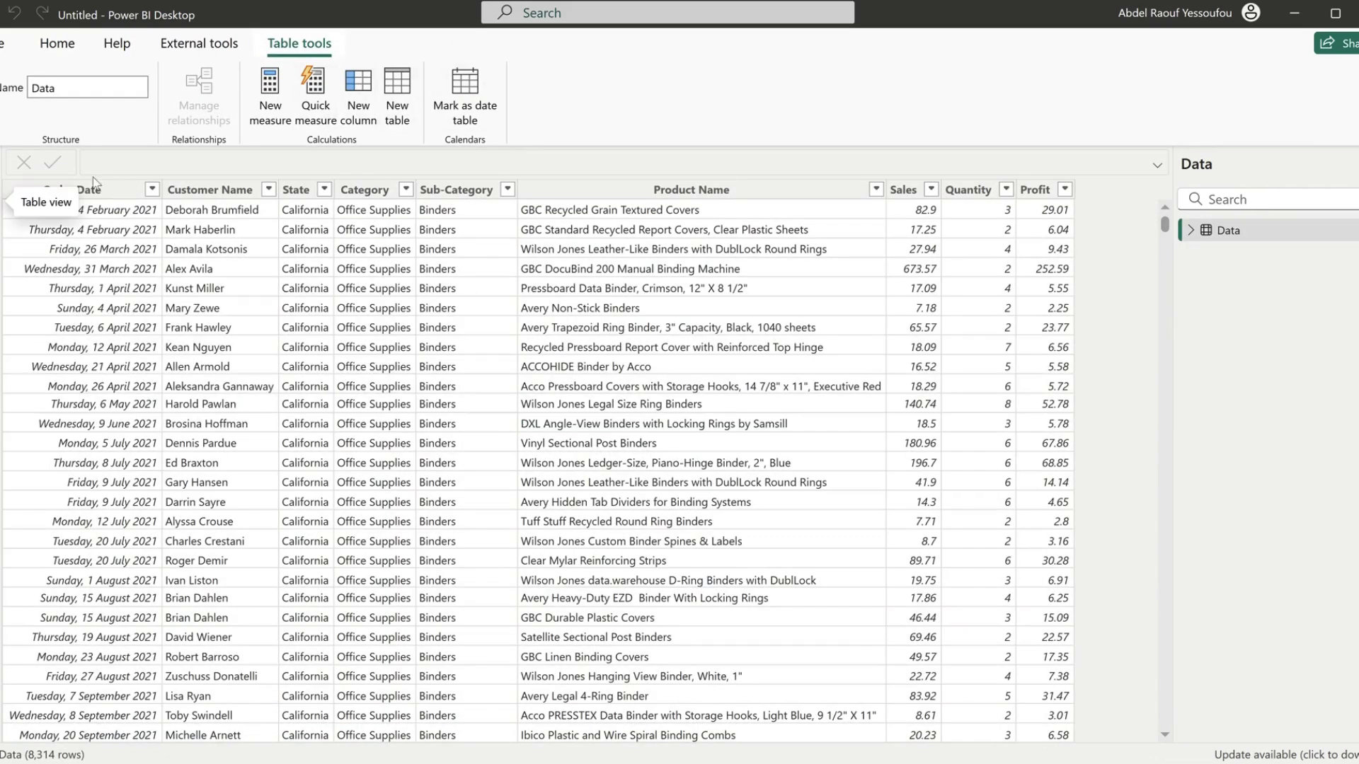
click(401, 99)
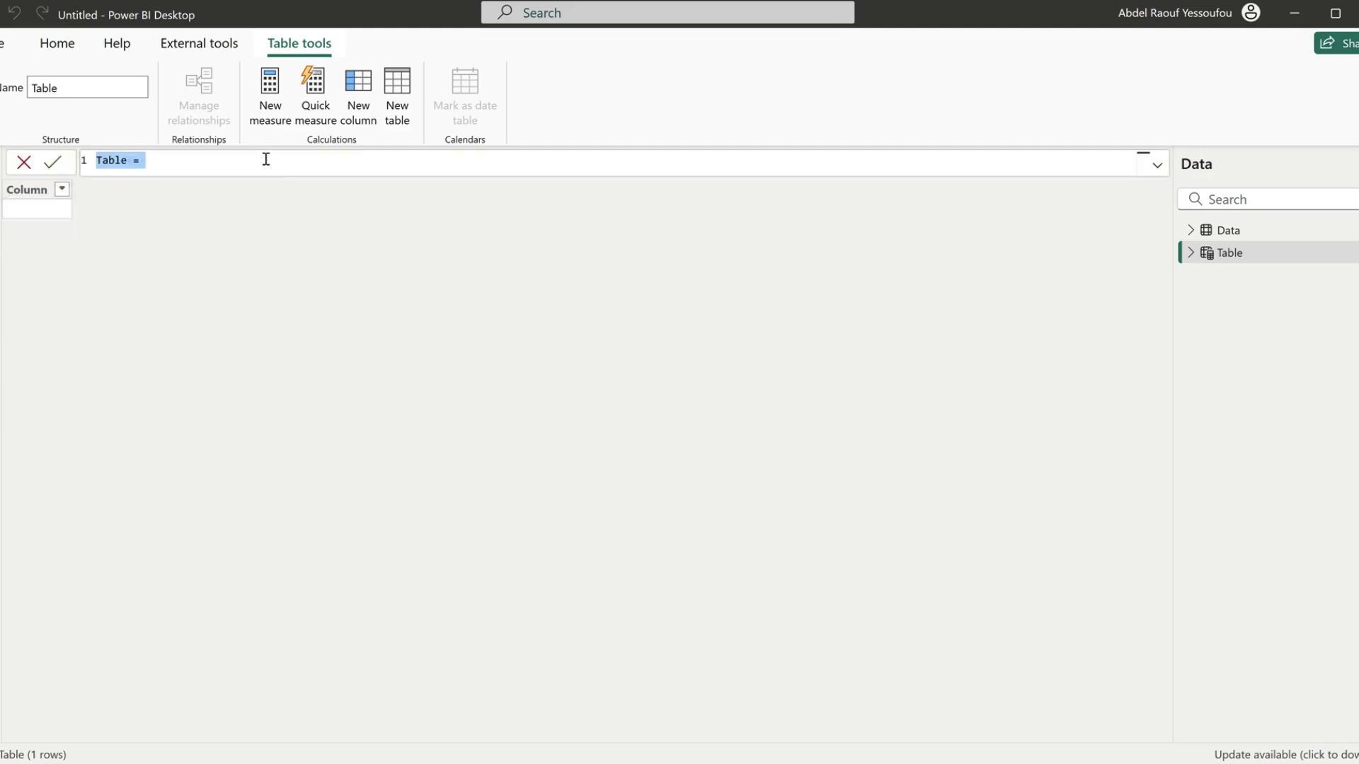
text(Calendar =     ADDCOLUMNS(  // Adds additional calculated columns to a table         CALENDARAUTO(),  // Generates a date table based on the available date range in the model         "Year", YEAR([Date]),  // Extracts the year from the Date column         "Quarter Number", INT(FORMAT([Date],"q")),         "Quarter", "Q" & INT(FORMAT([Date],"q")),         "Month", FORMAT([Date], "mmm"),  // Formats the month as a three-letter abbreviation (e.g., Jan, Feb)         "Monthnum", MONTH([Date]),  // Extracts the month number (1 for Jan, 2 for Feb, etc.)         "StartOfMonth", DATE(YEAR([Date]), MONTH([Date]), 1),  // Calculates the first day of the month for each date         "Weekday", FORMAT([Date], "ddd"),         "WeekdayNum", WEEKDAY([Date], 2)     ))
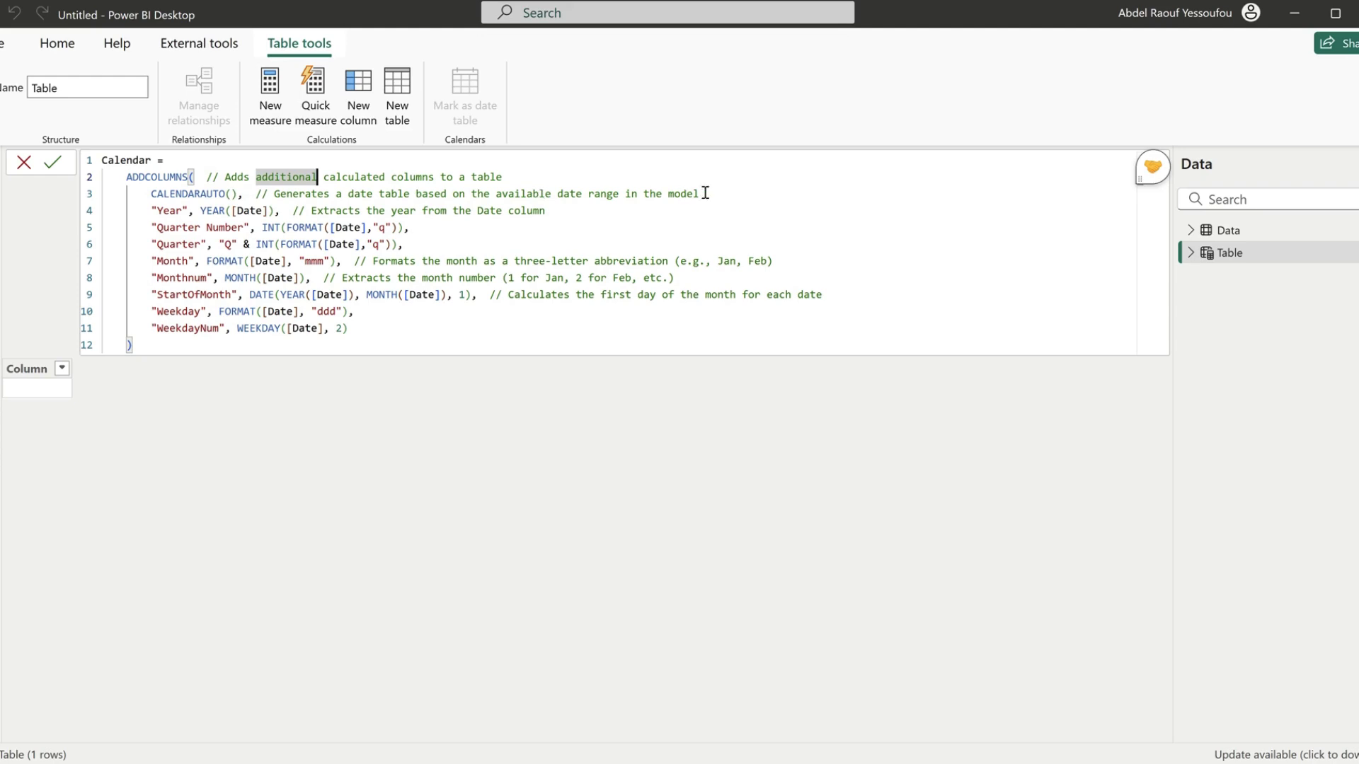
drag(700, 193, 286, 193)
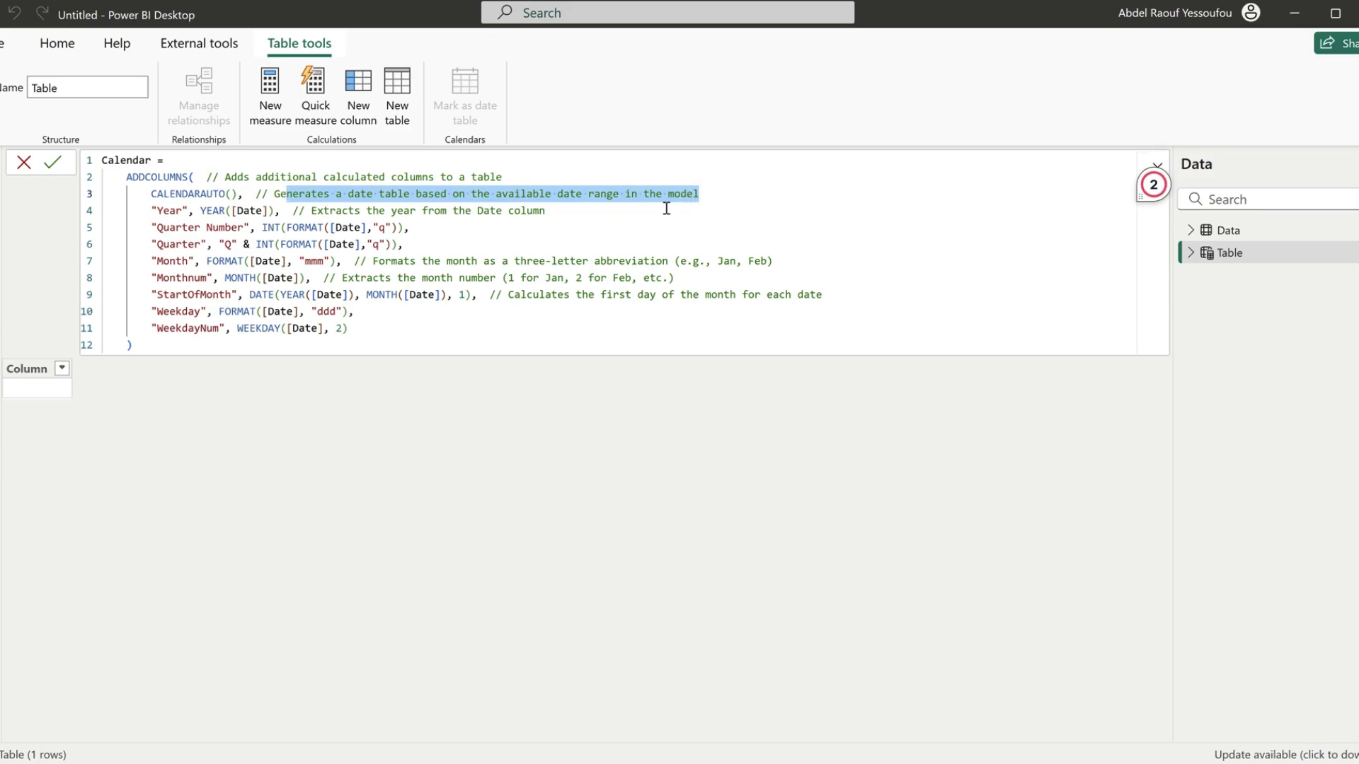
click(743, 194)
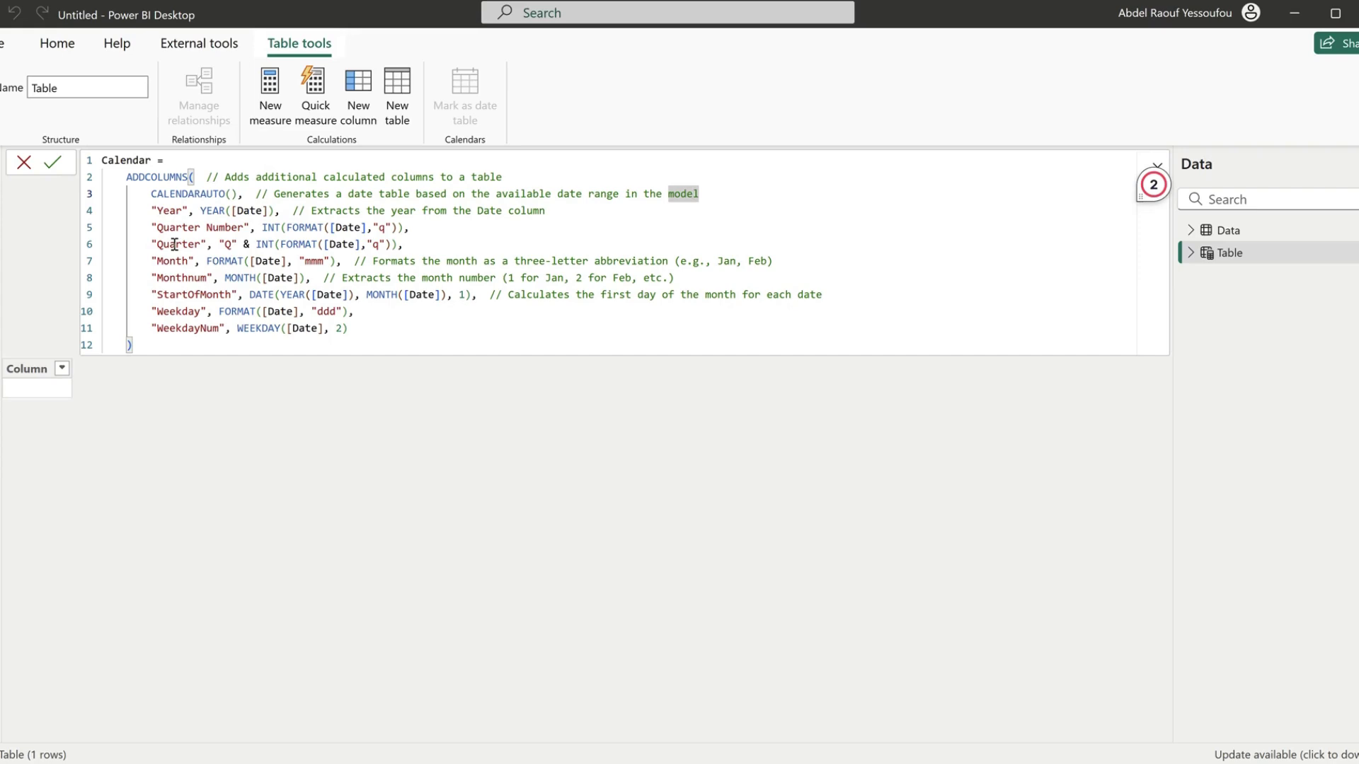
click(1195, 260)
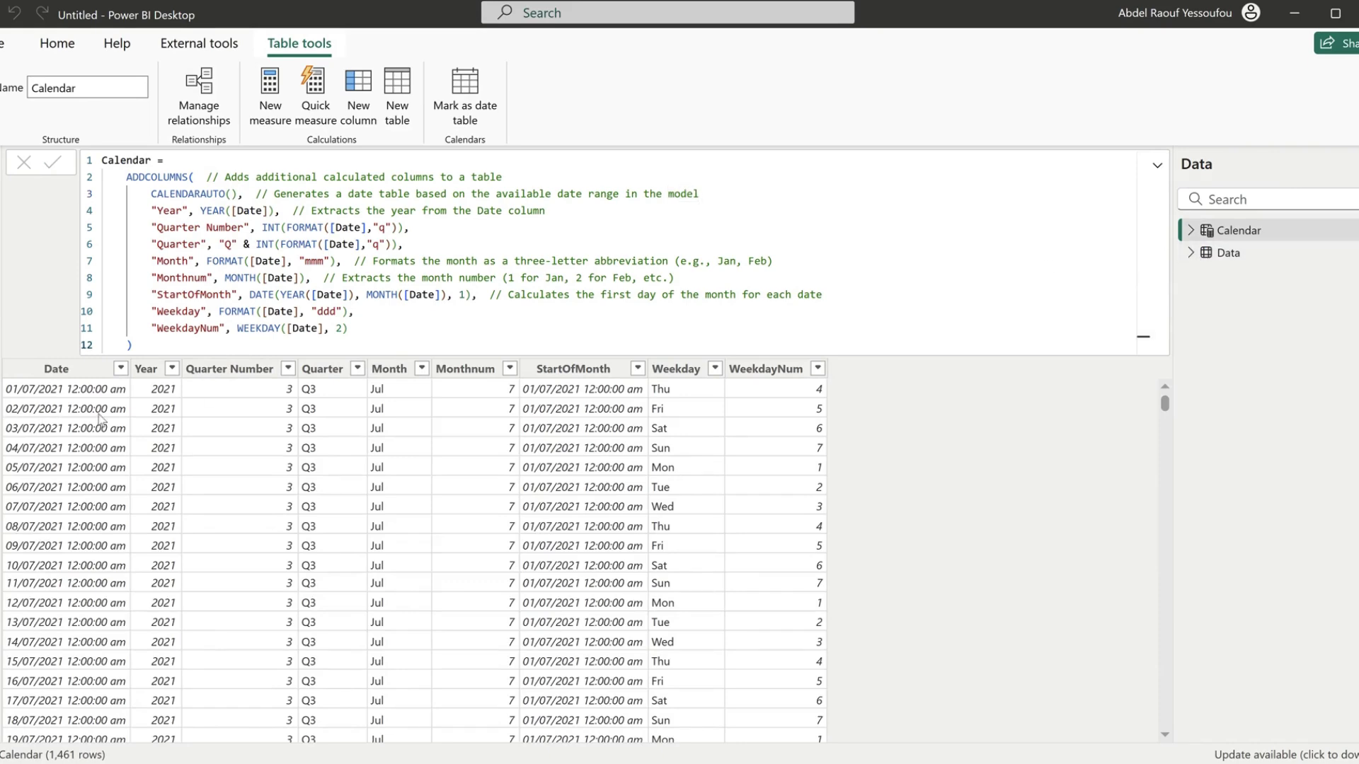
- Compare the rows of the Data and Calendar tables and check which years the Calendar's Year column contains
click(1228, 256)
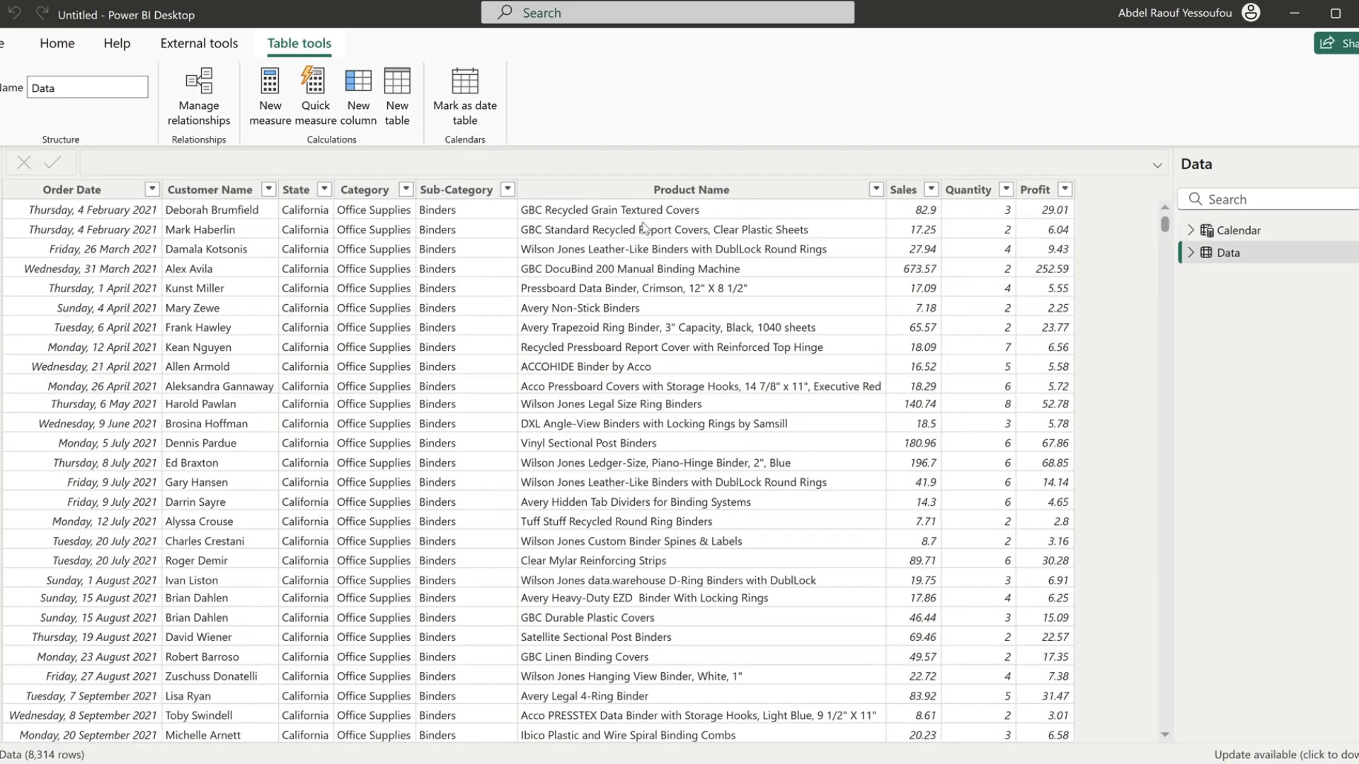
click(1254, 234)
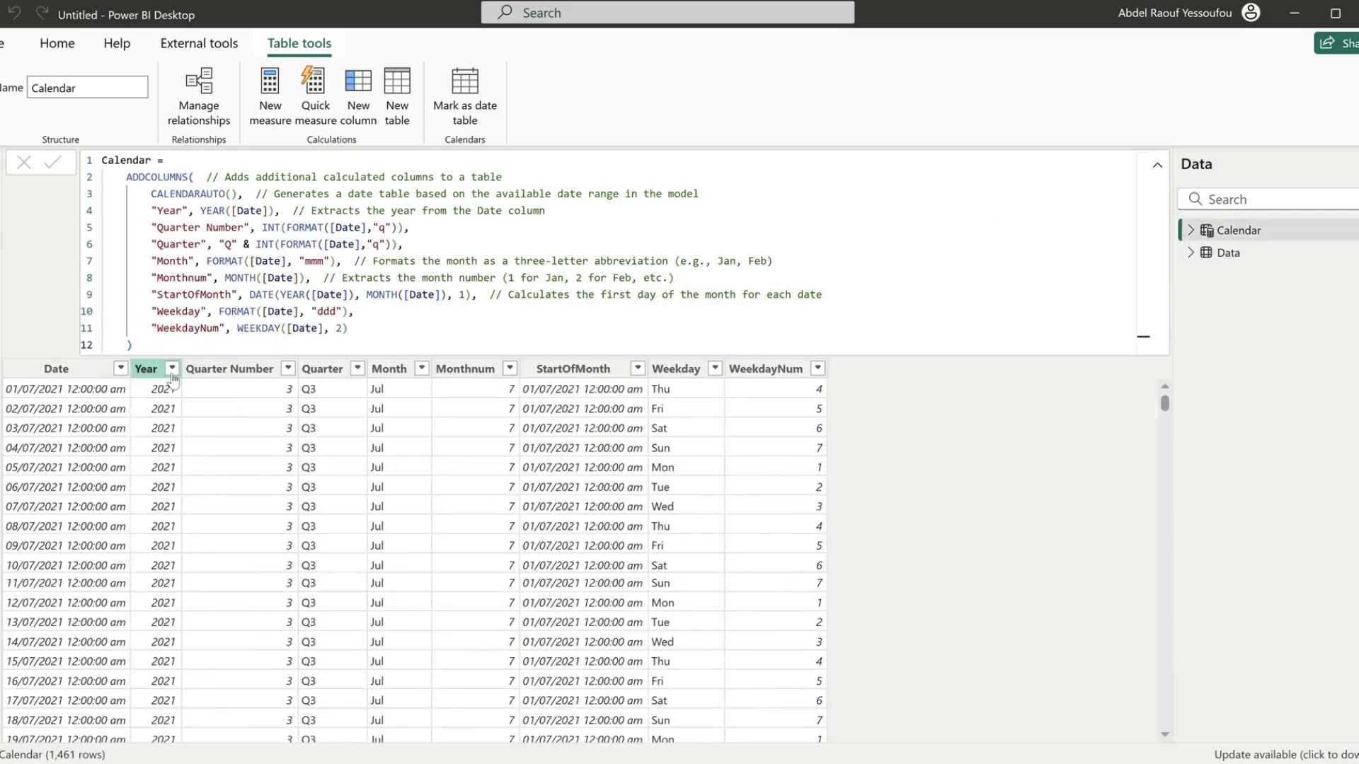
click(172, 370)
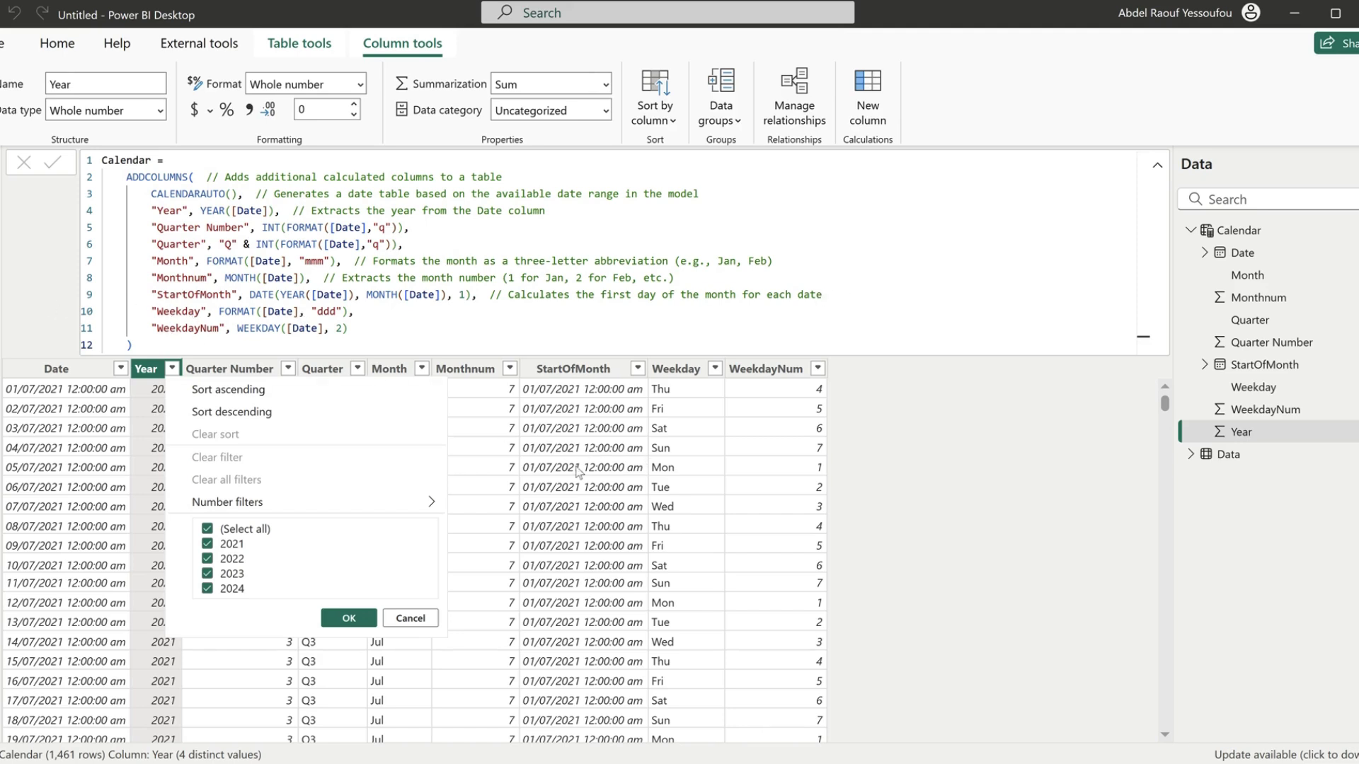
click(525, 474)
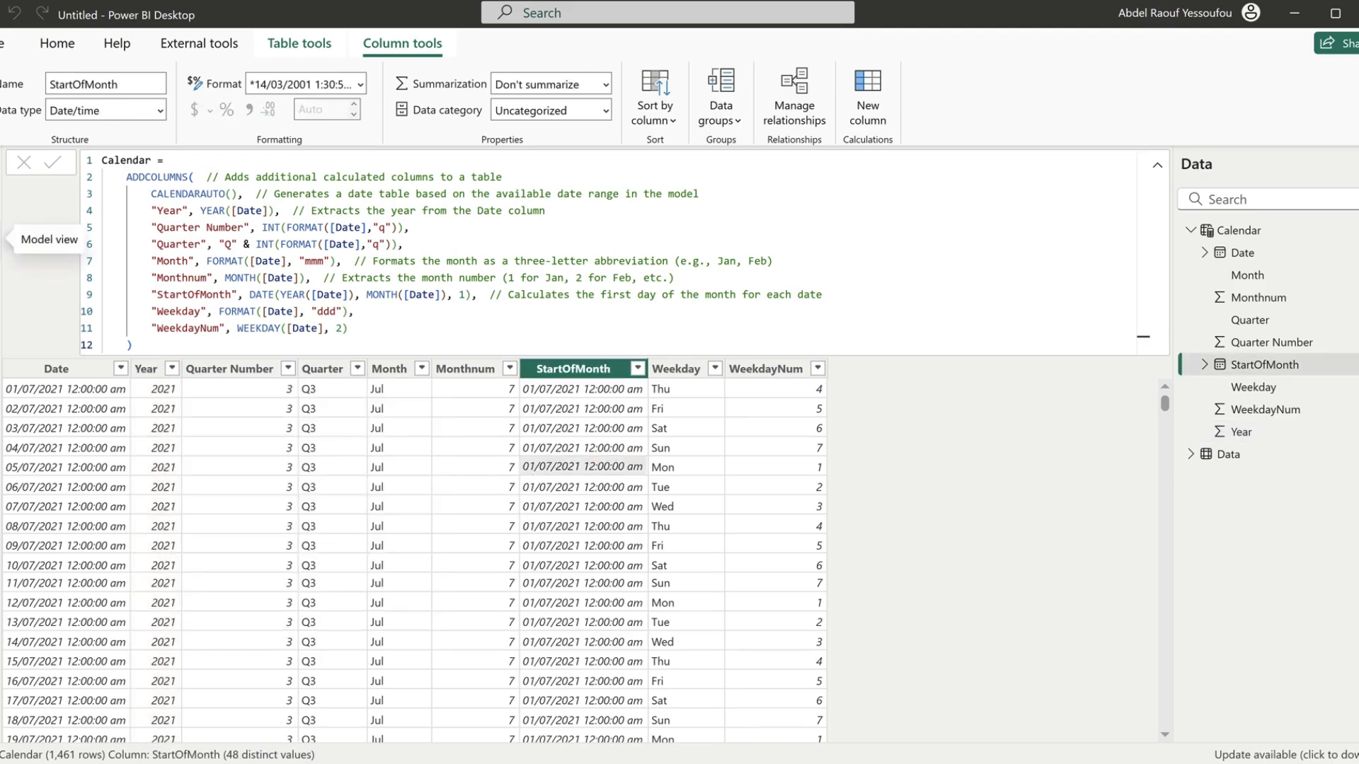
- Create an active one-to-many, single-direction relationship from Calendar Date to Data Order Date, and space the two tables apart in the model diagram
click(3, 242)
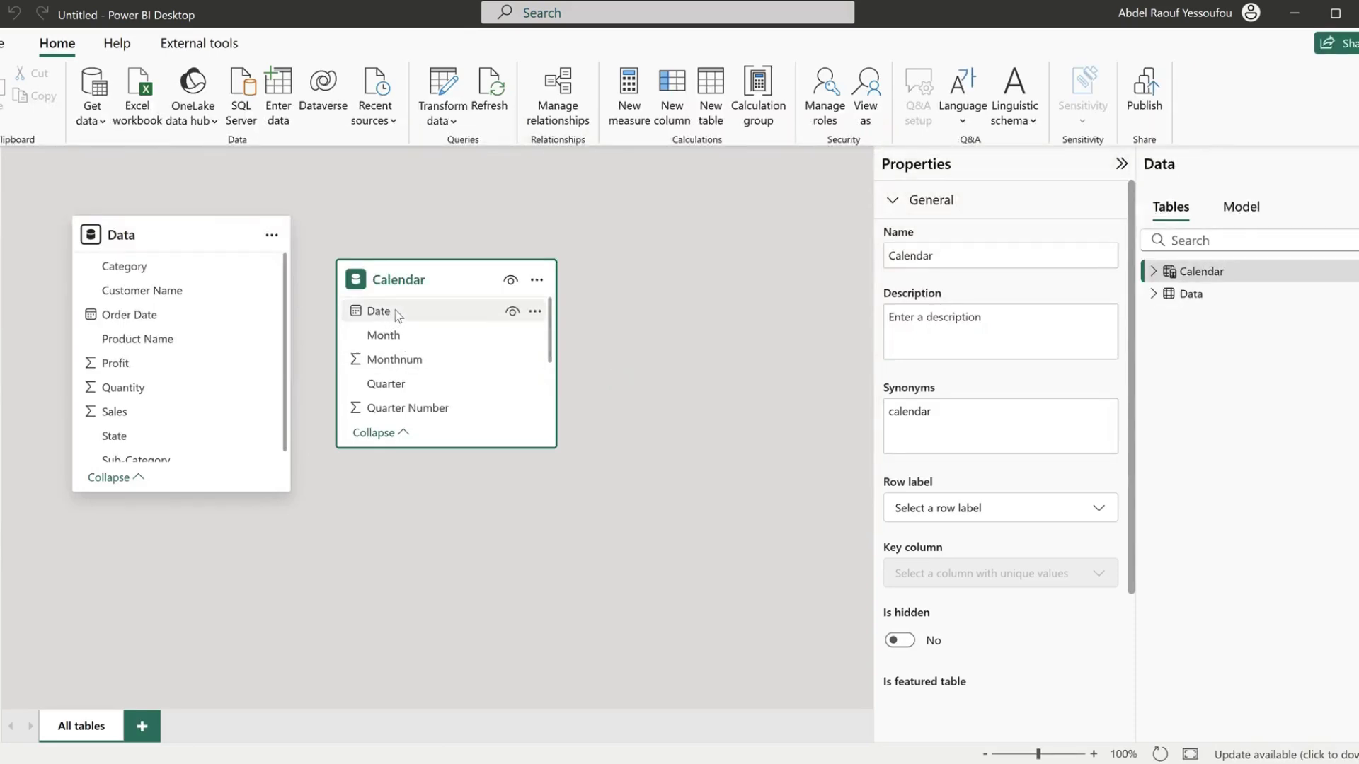
drag(397, 314, 151, 319)
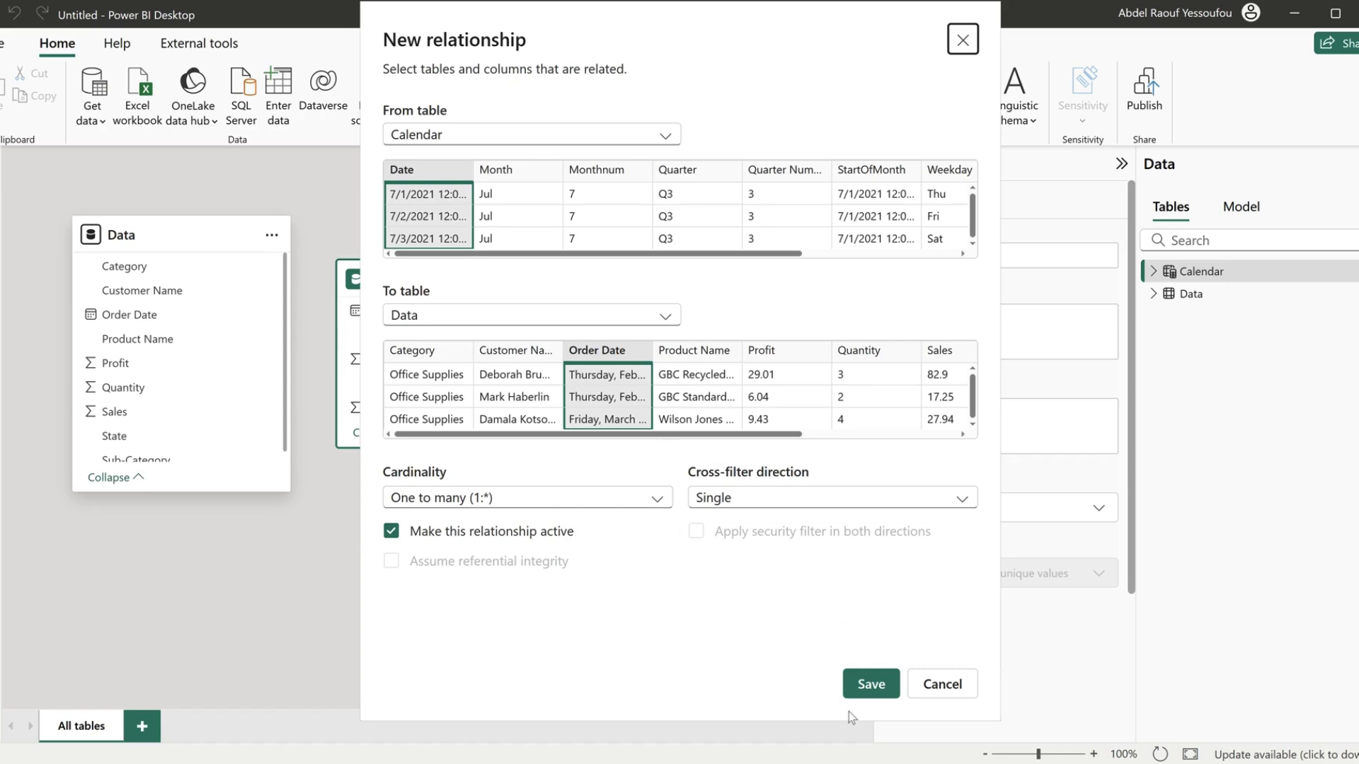
click(876, 688)
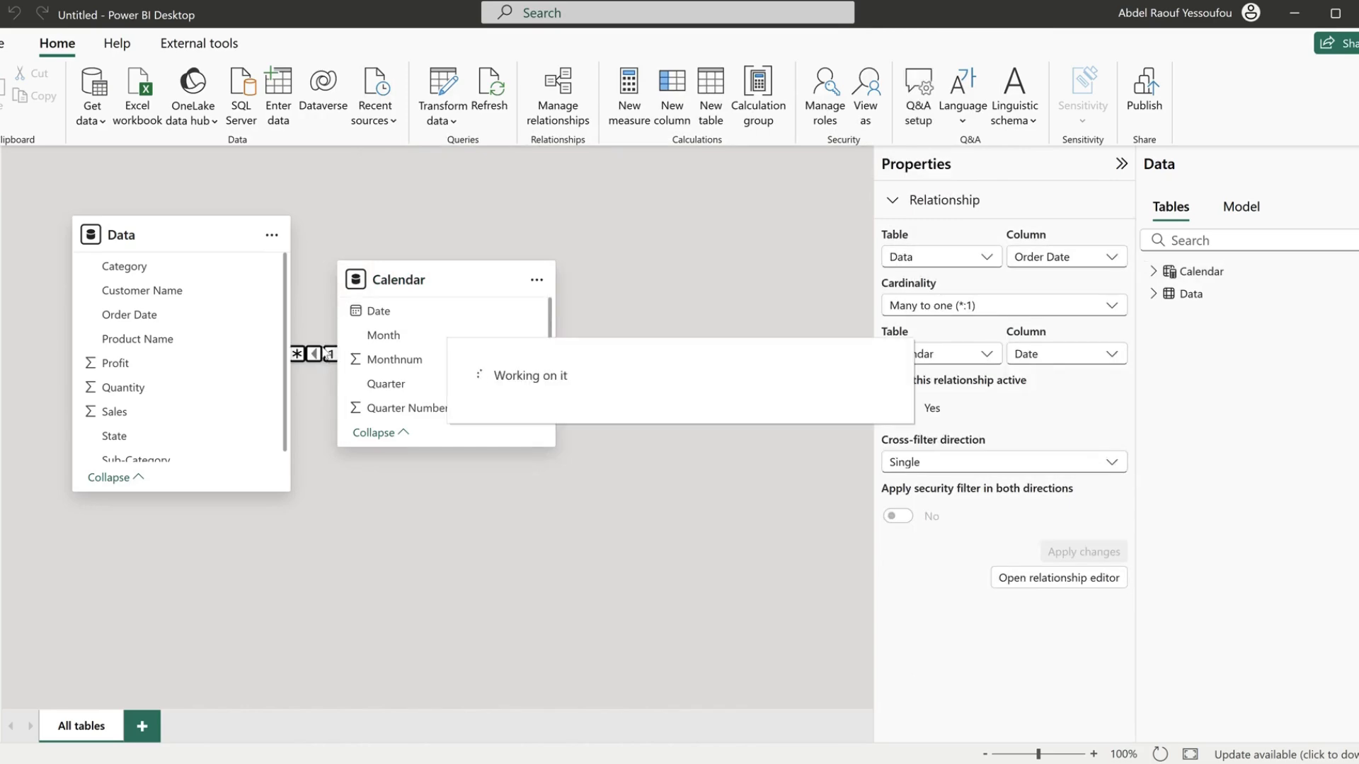
drag(390, 283, 530, 239)
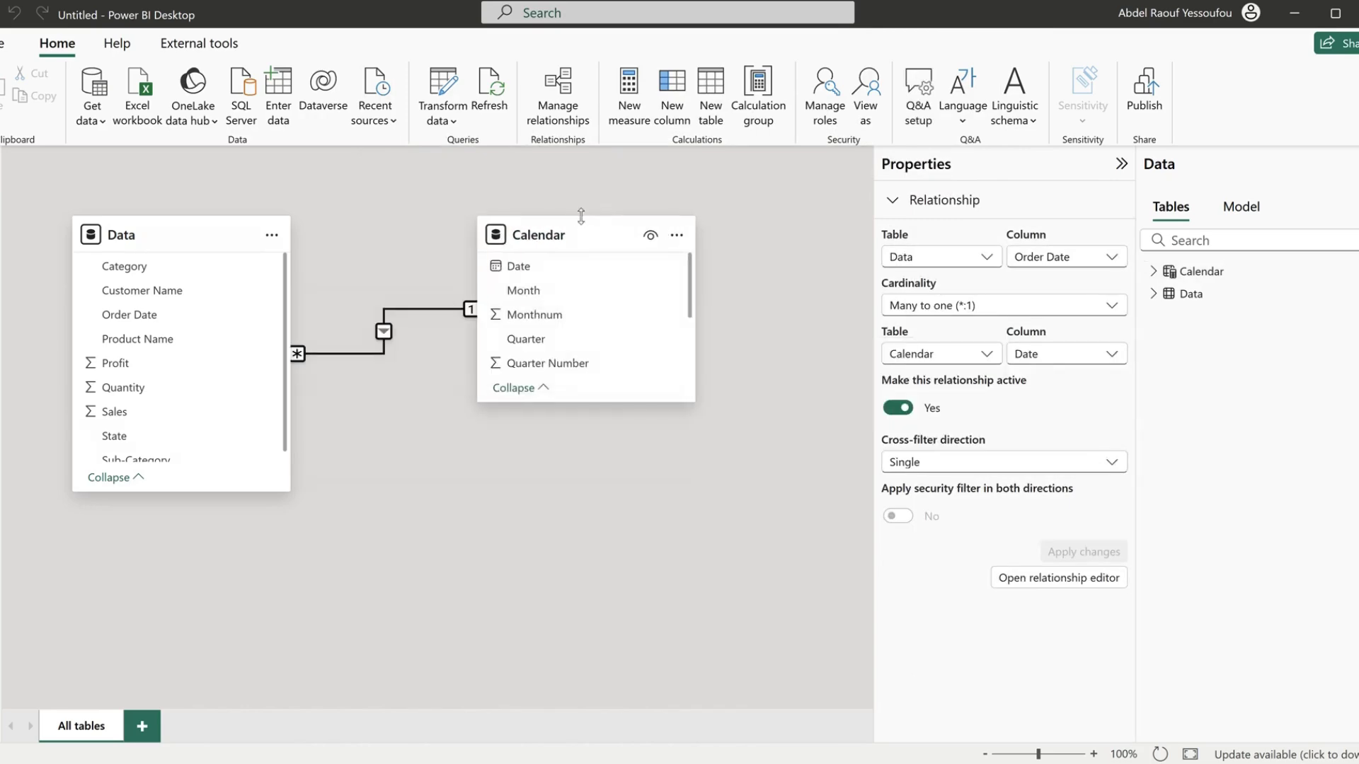
- Add a table visual listing the Calendar's Month field to the report page and enlarge it to fit all months
click(5, 170)
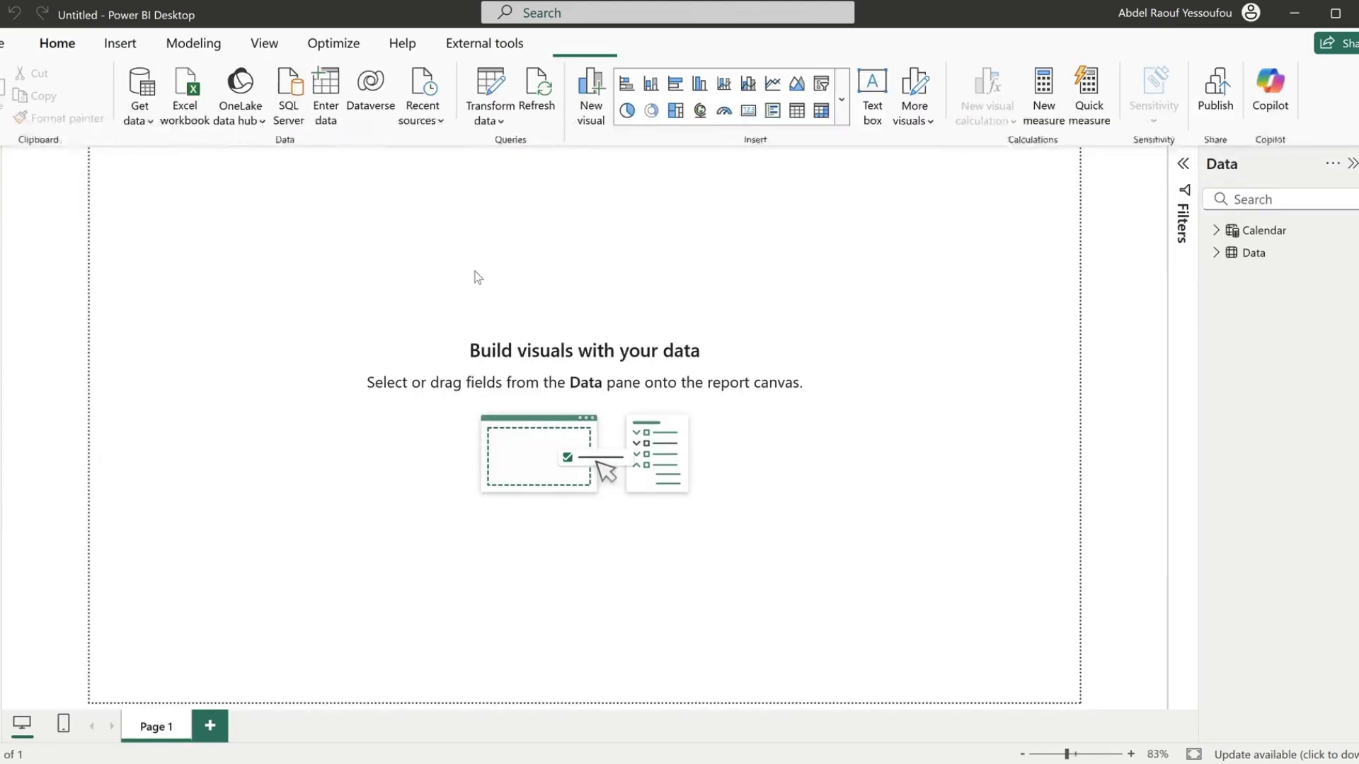
click(1216, 230)
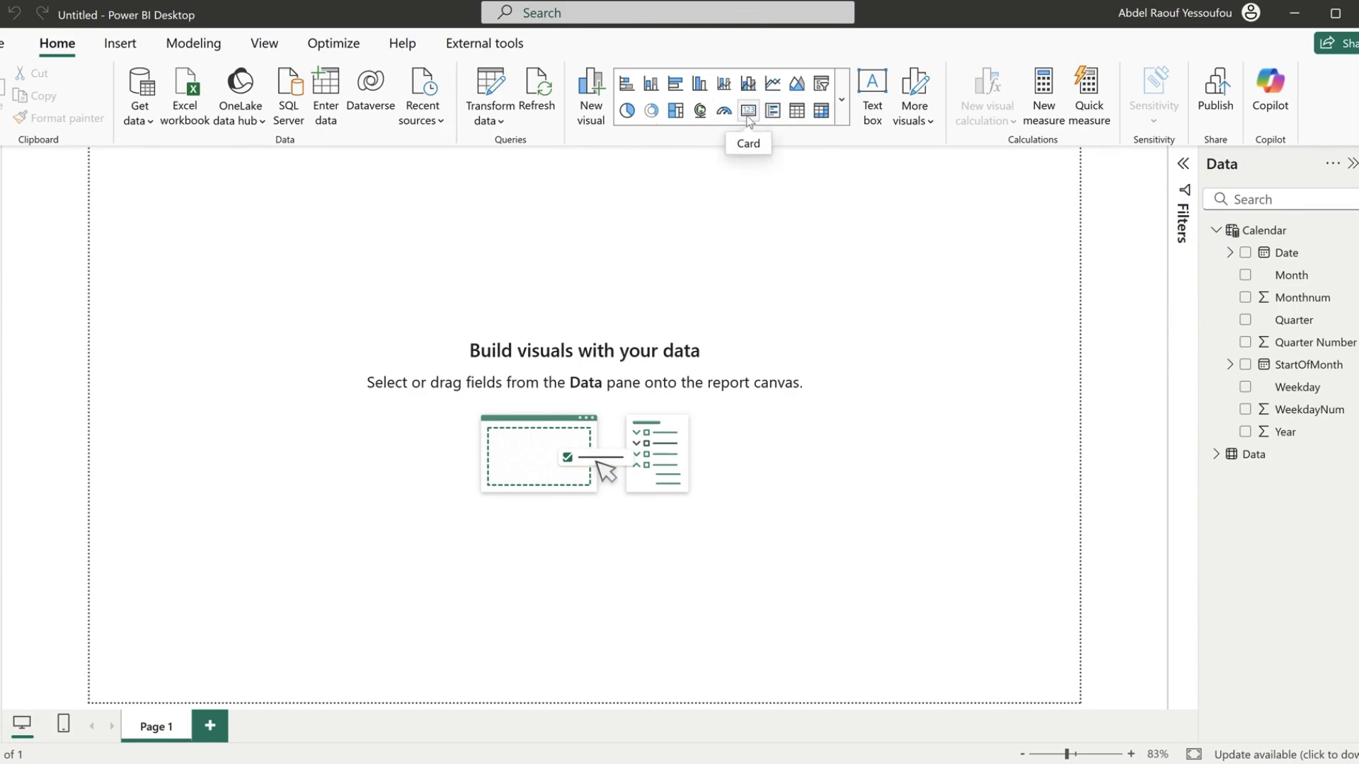
click(797, 112)
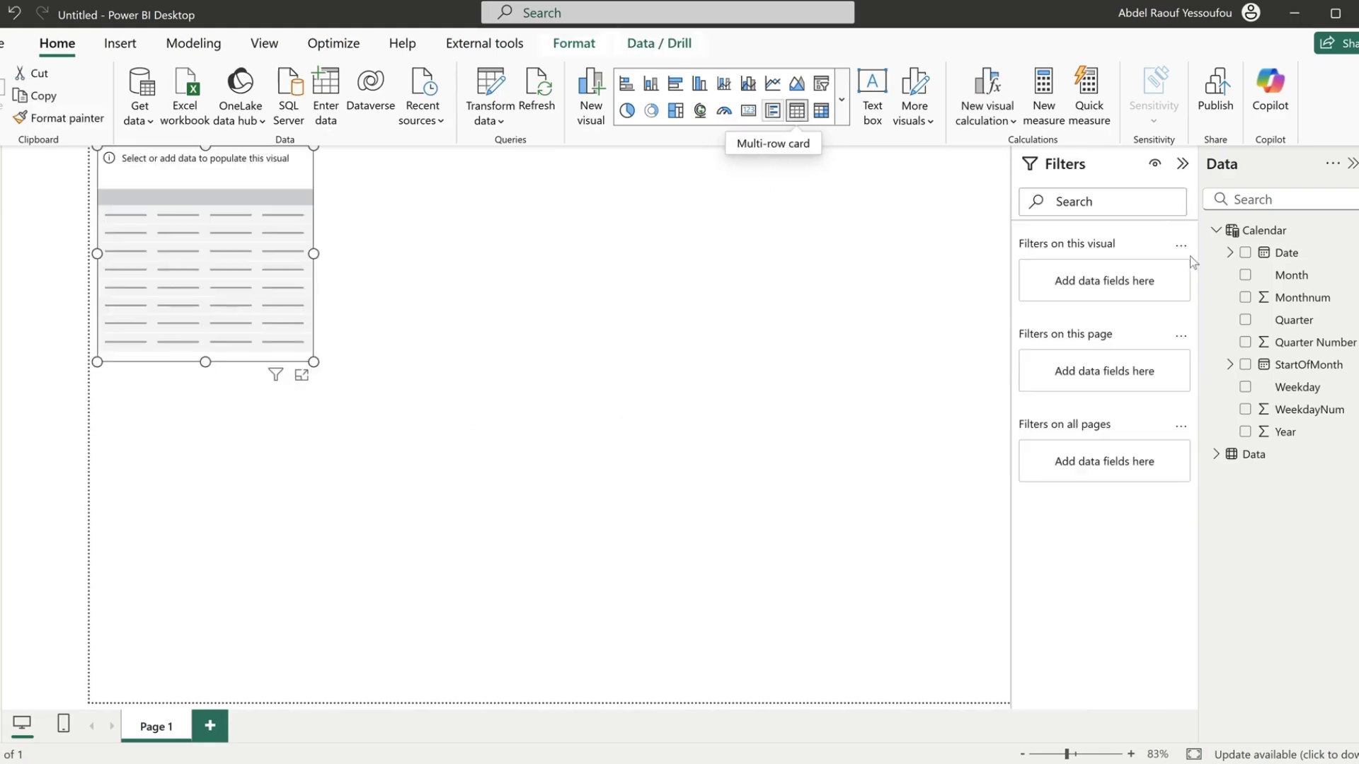
click(1245, 275)
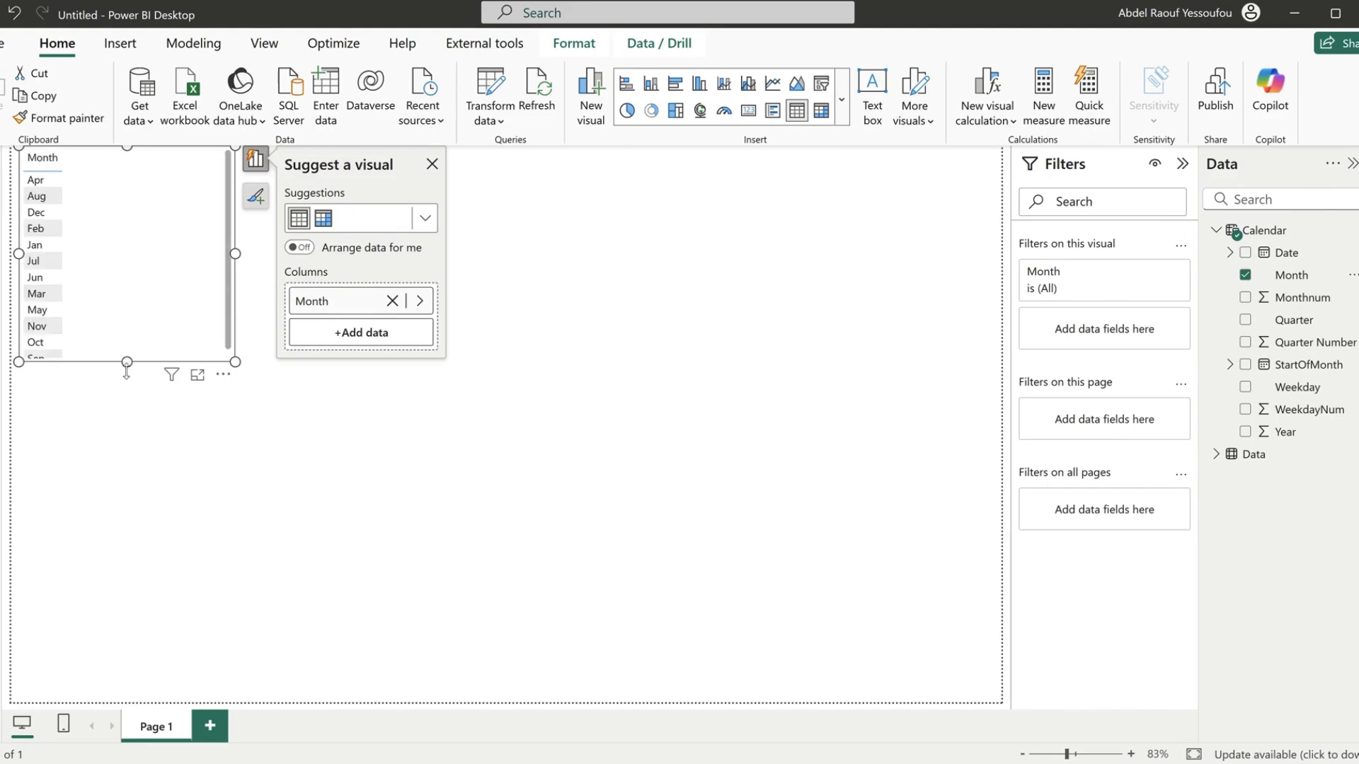
drag(126, 363, 135, 442)
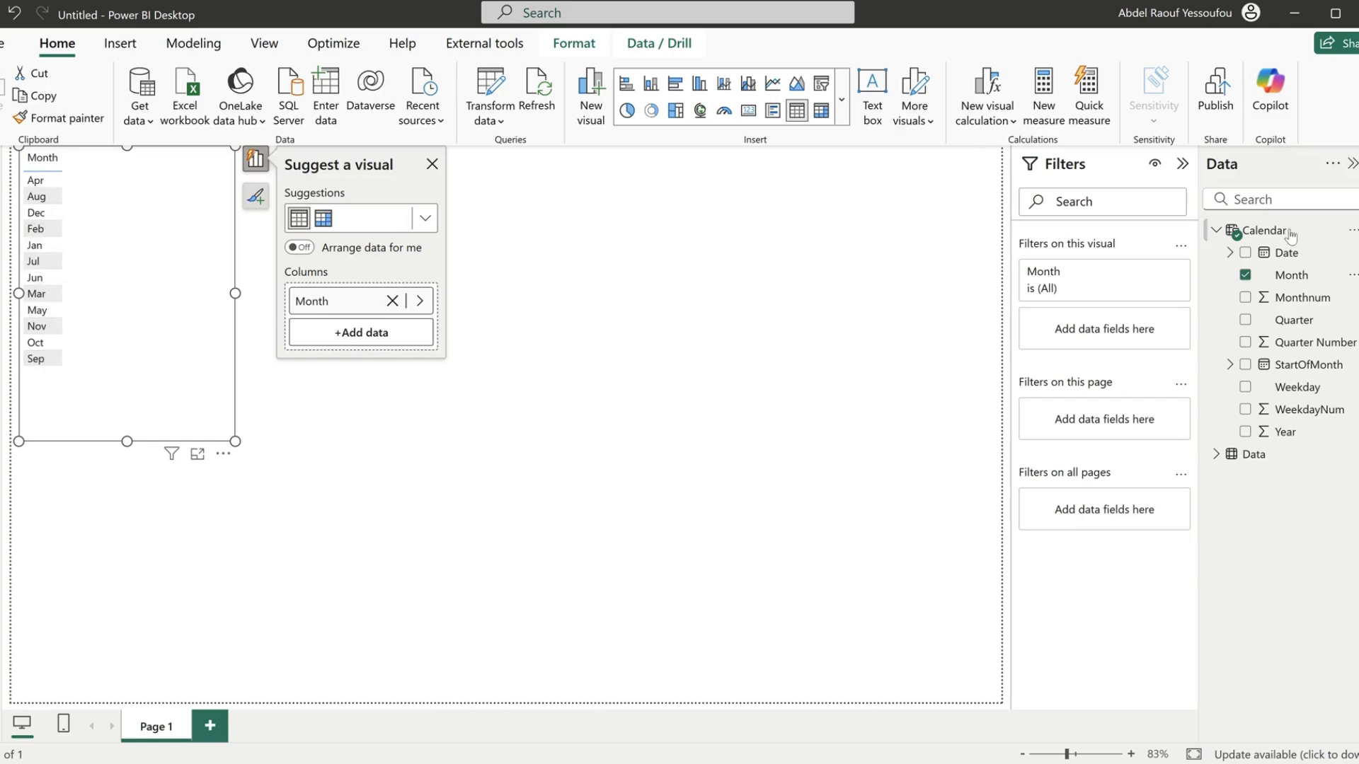
- Sort the Calendar table's Month column by Monthnum
click(1293, 278)
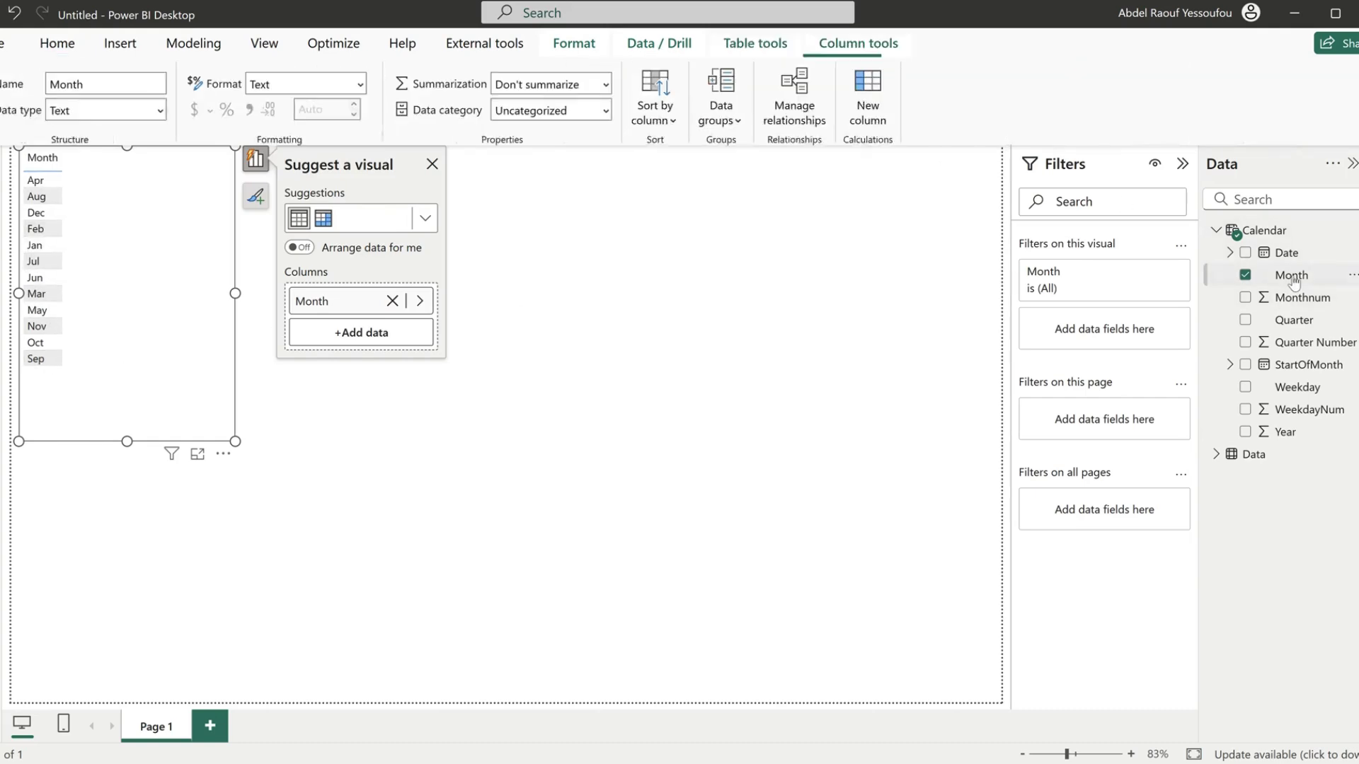
click(666, 113)
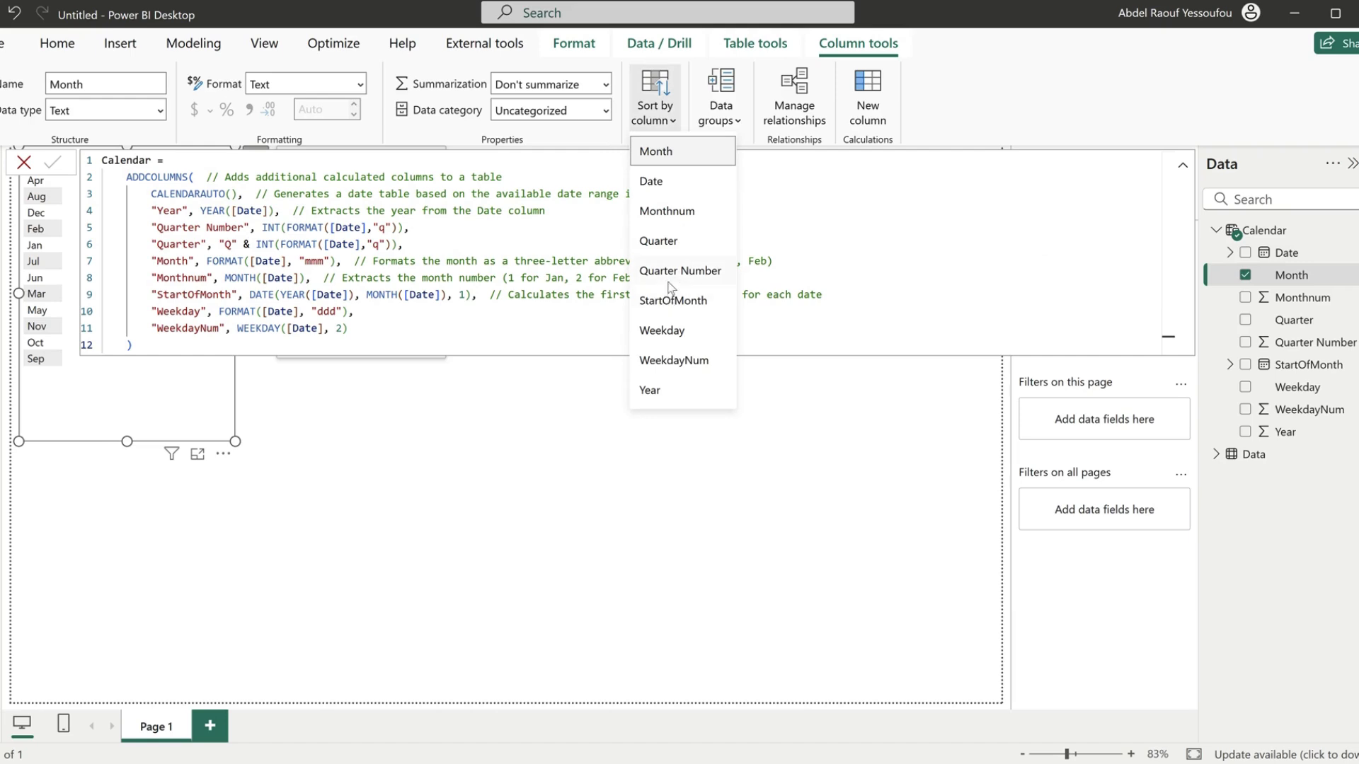
click(666, 211)
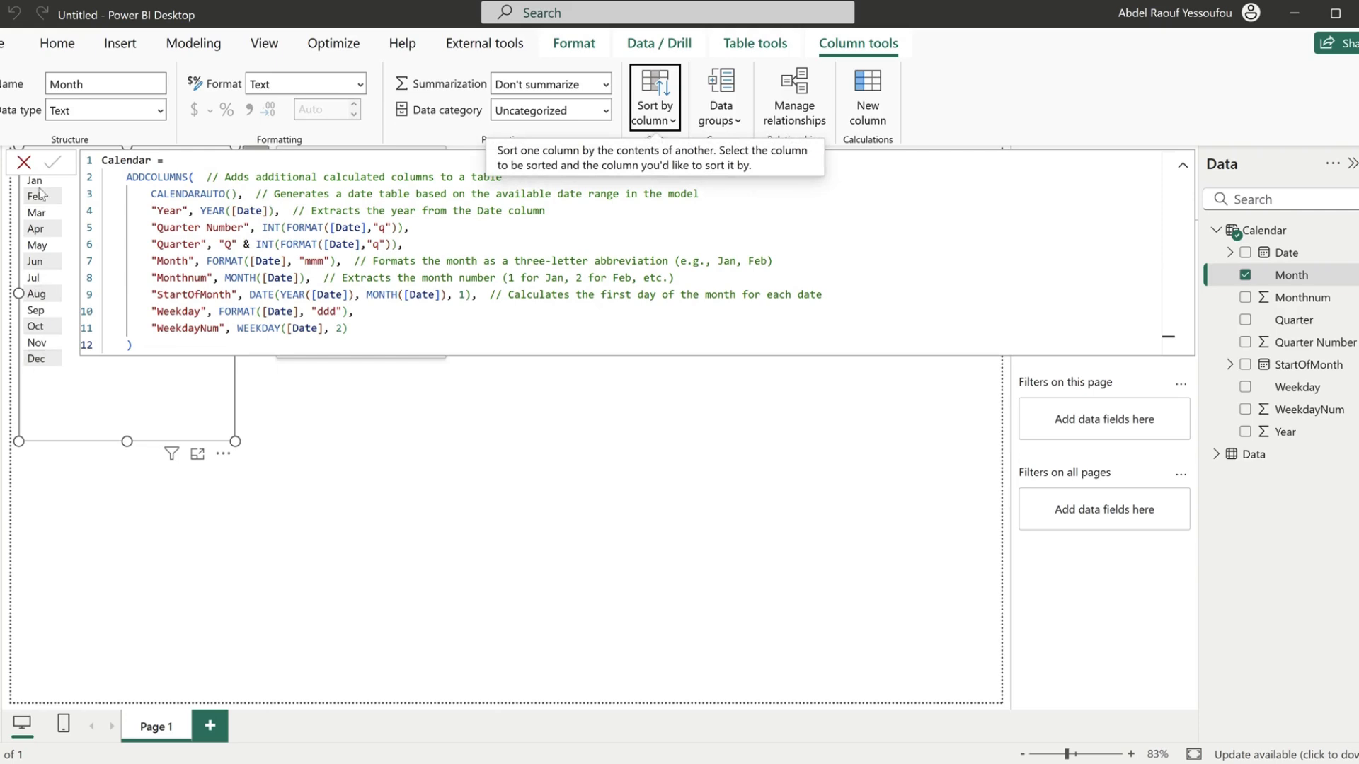
- Delete the Month table visual from the report page
click(365, 415)
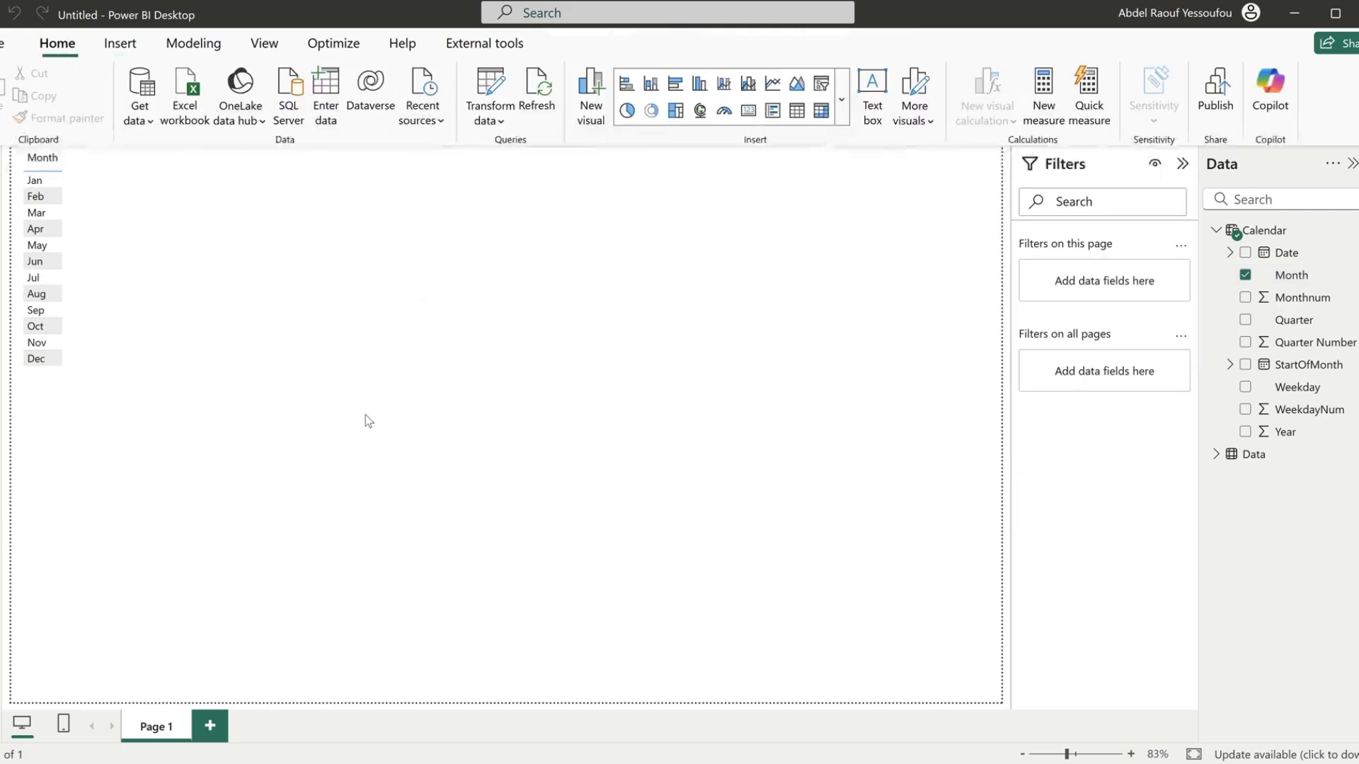
click(116, 406)
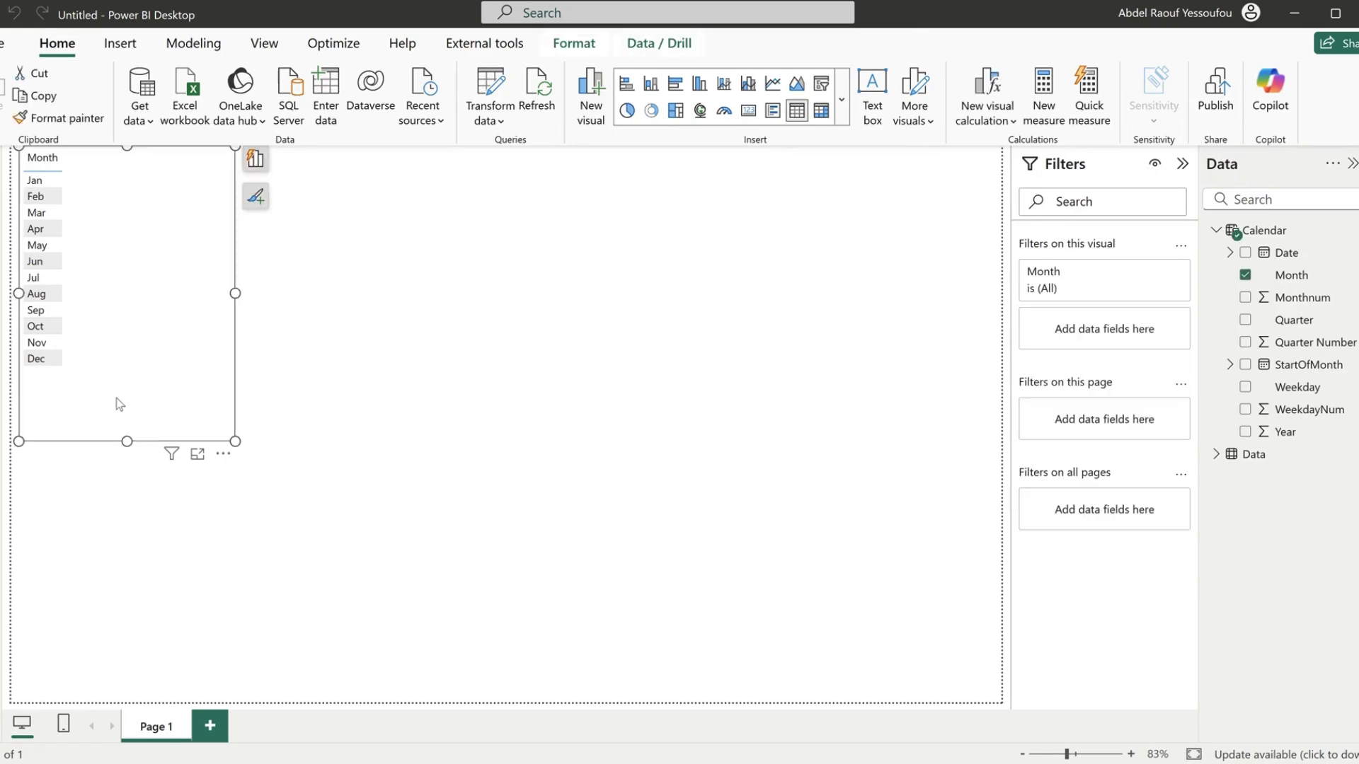
key(Delete)
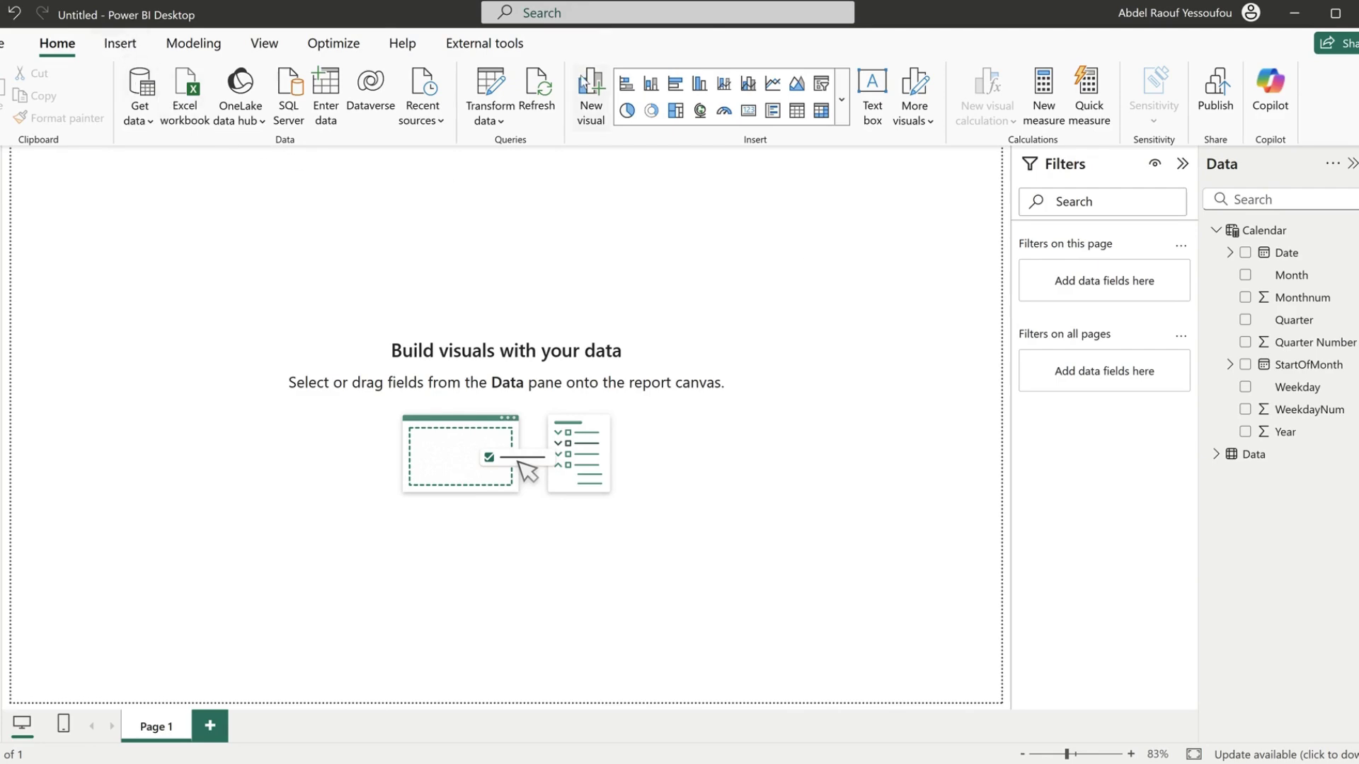
click(266, 45)
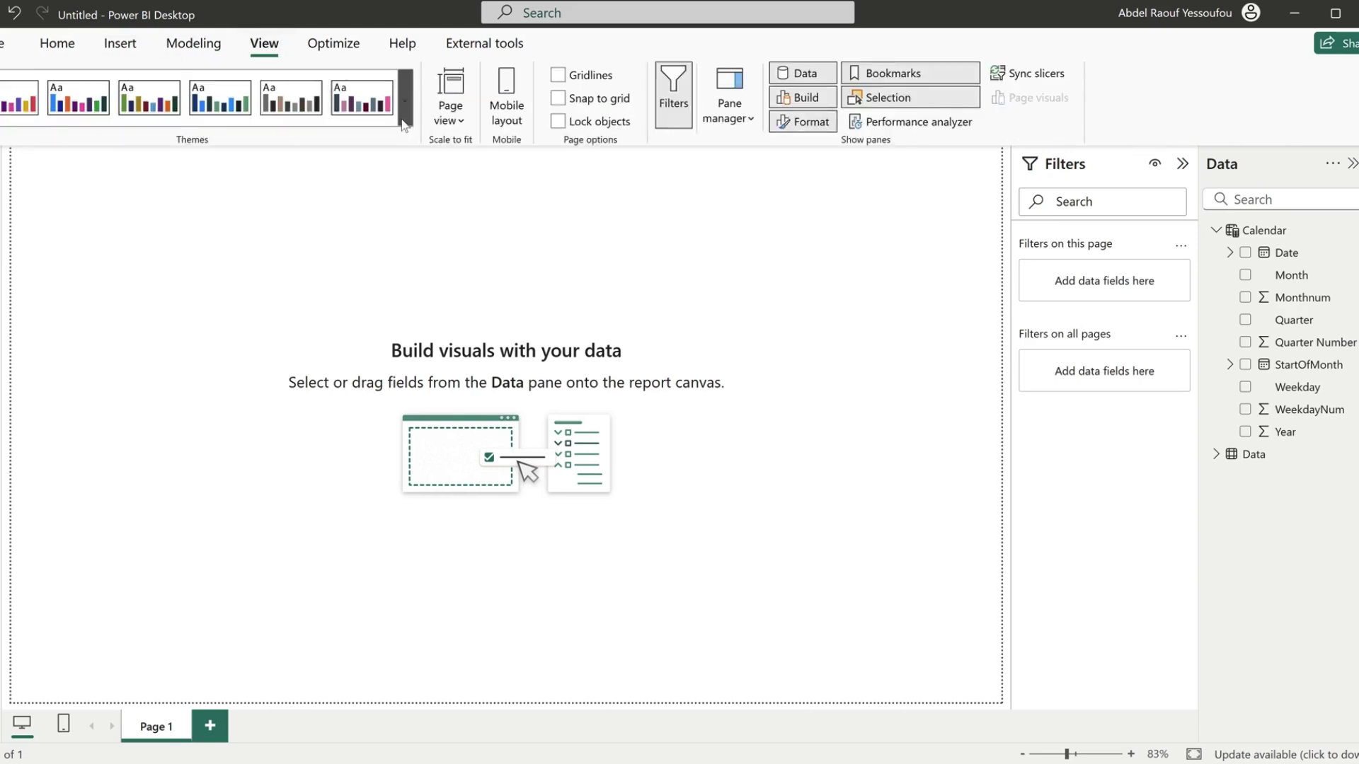
click(404, 125)
scroll(84, 682, down, 2)
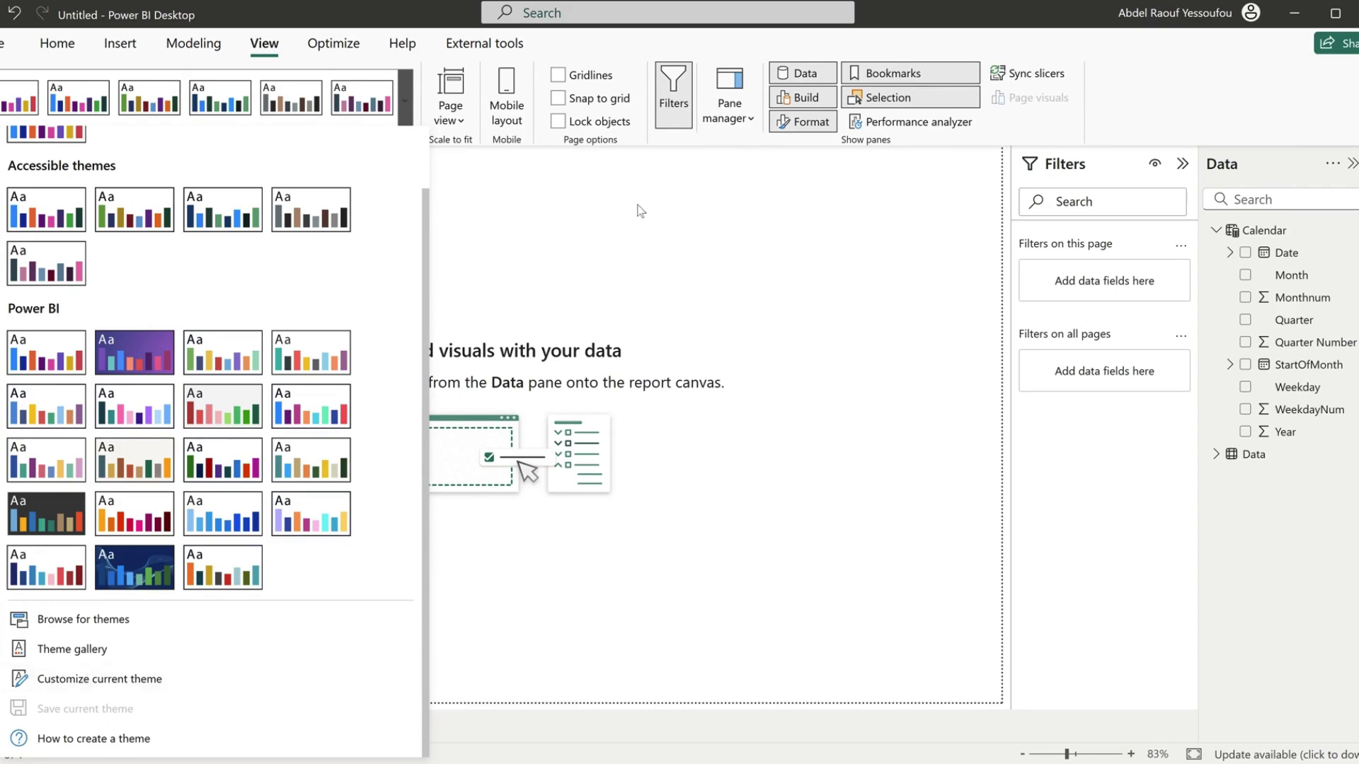
click(623, 234)
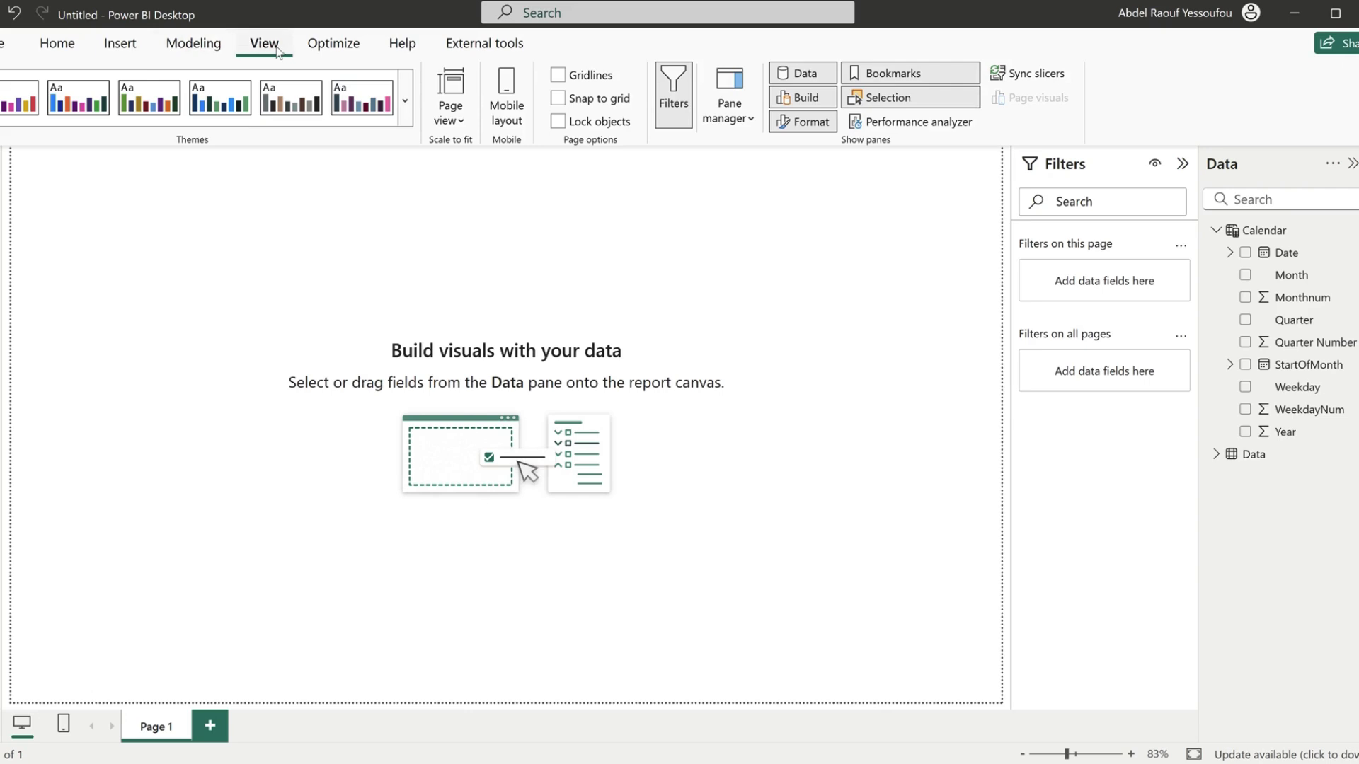
- Start customizing the current report theme and set its Color 1 to #4472C4
click(404, 110)
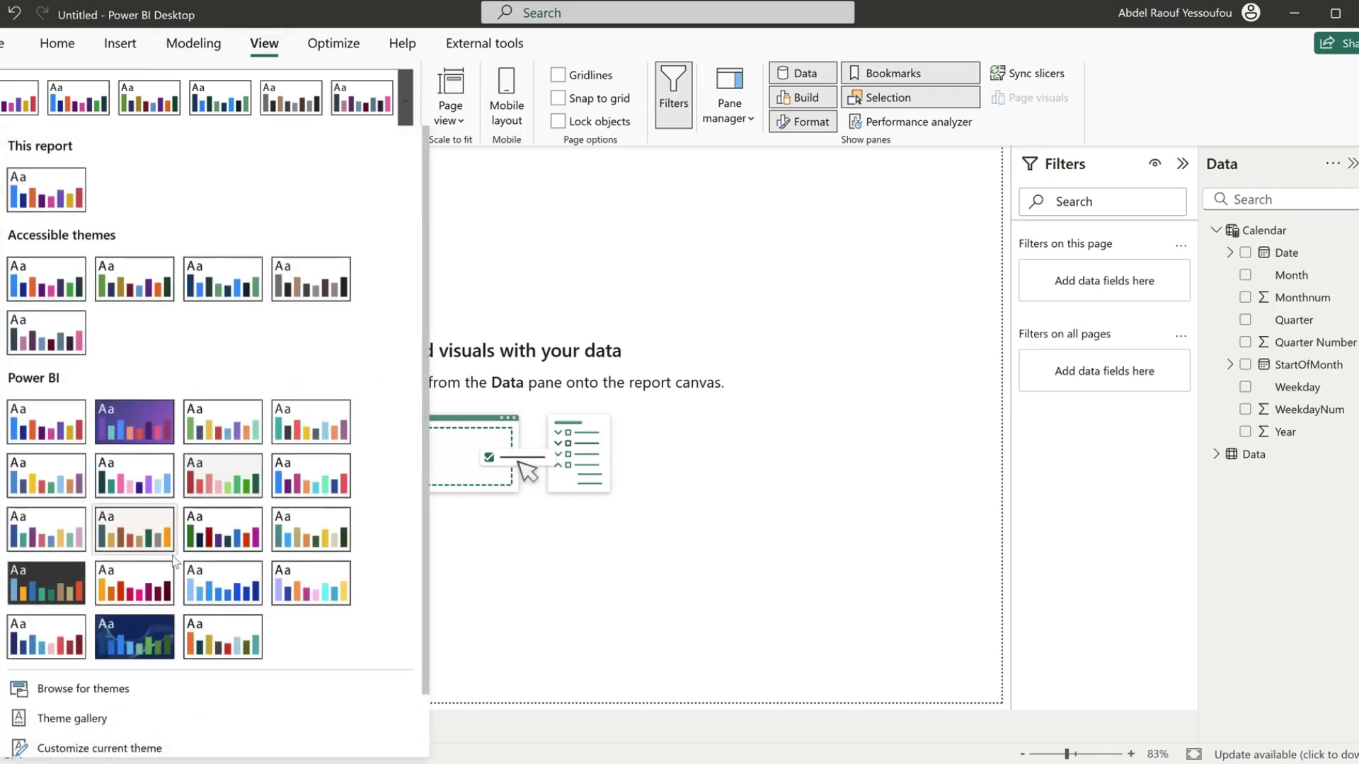
scroll(75, 693, down, 2)
click(75, 680)
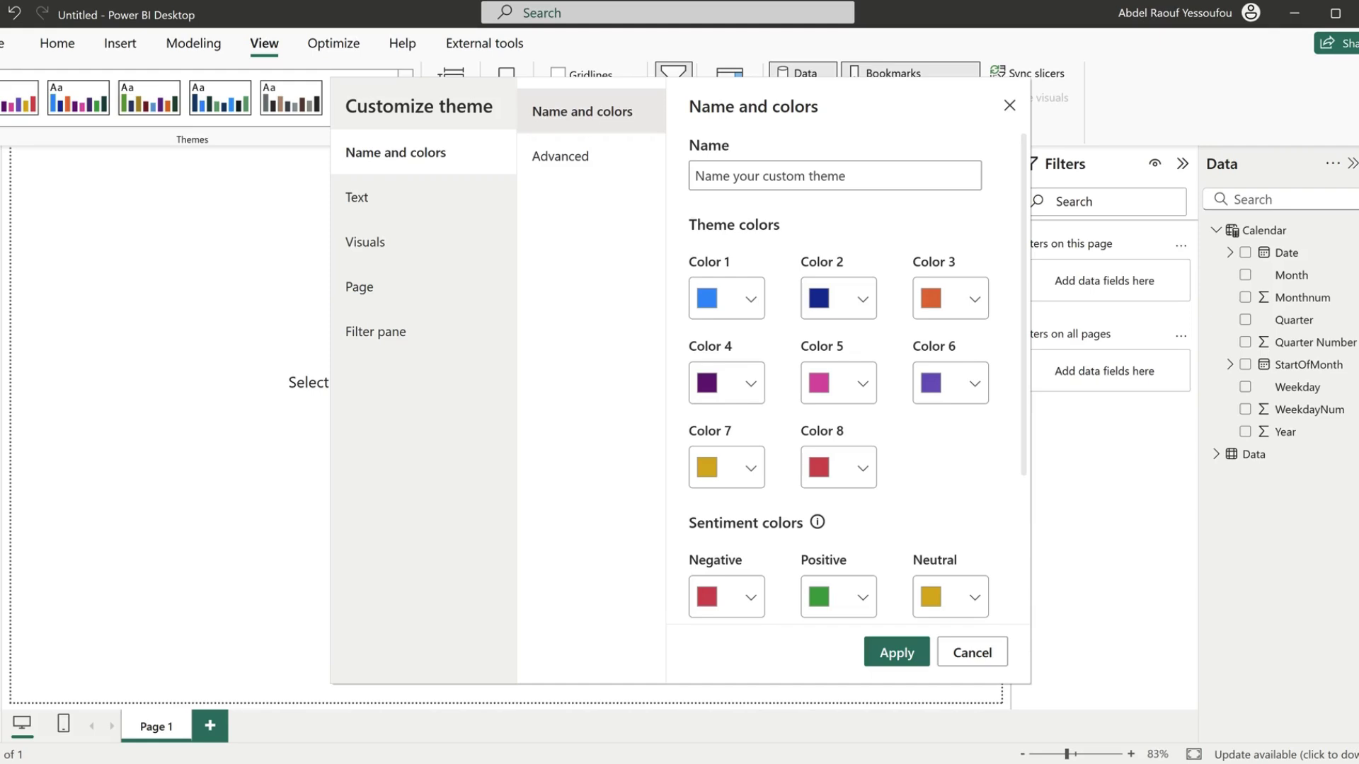
click(751, 309)
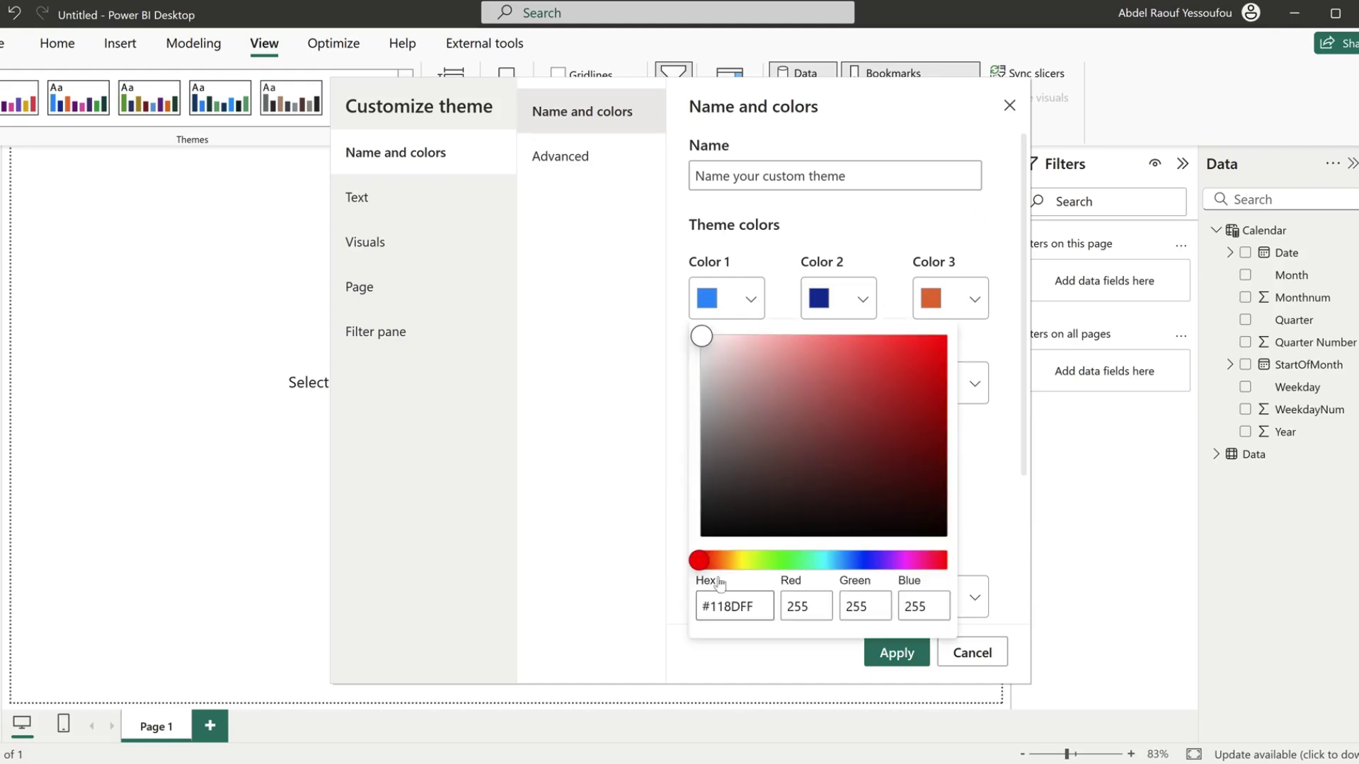
drag(752, 606, 699, 606)
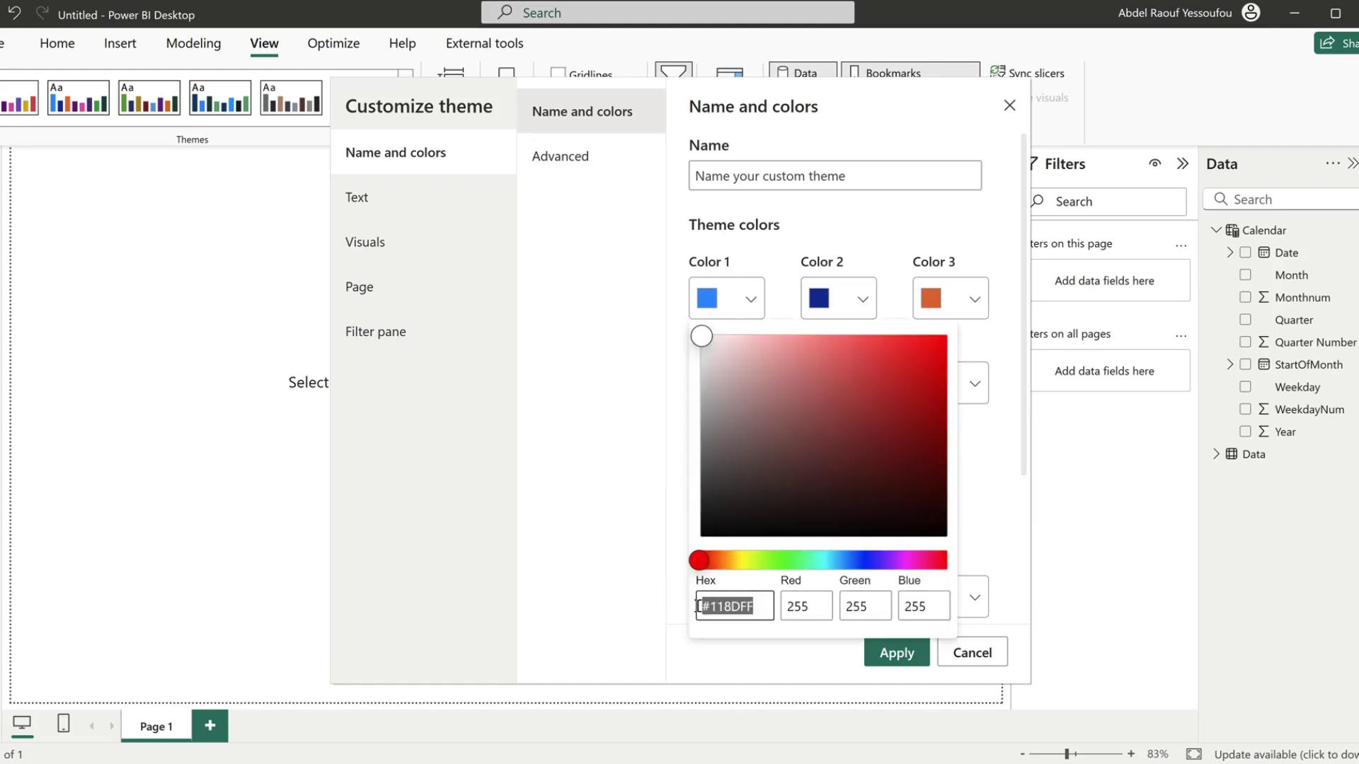
text(#4472C4)
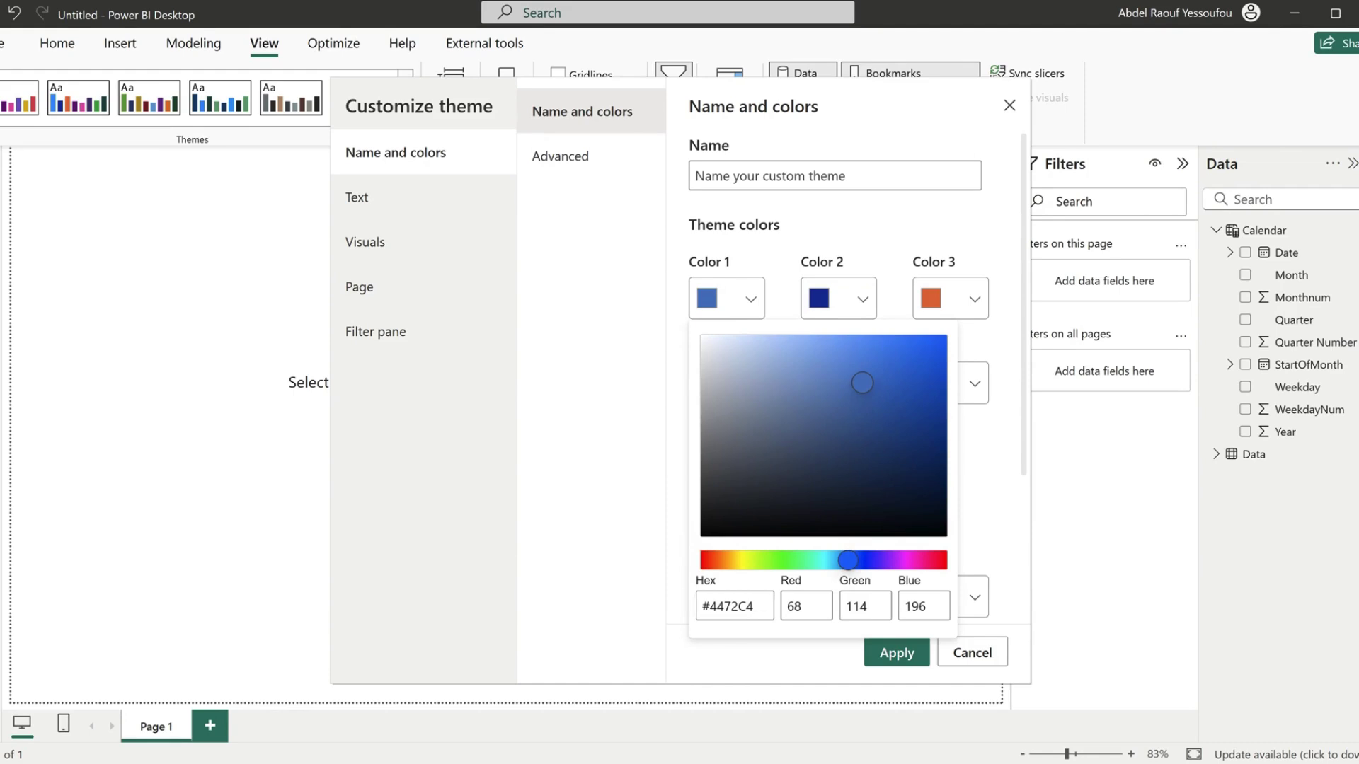
click(862, 310)
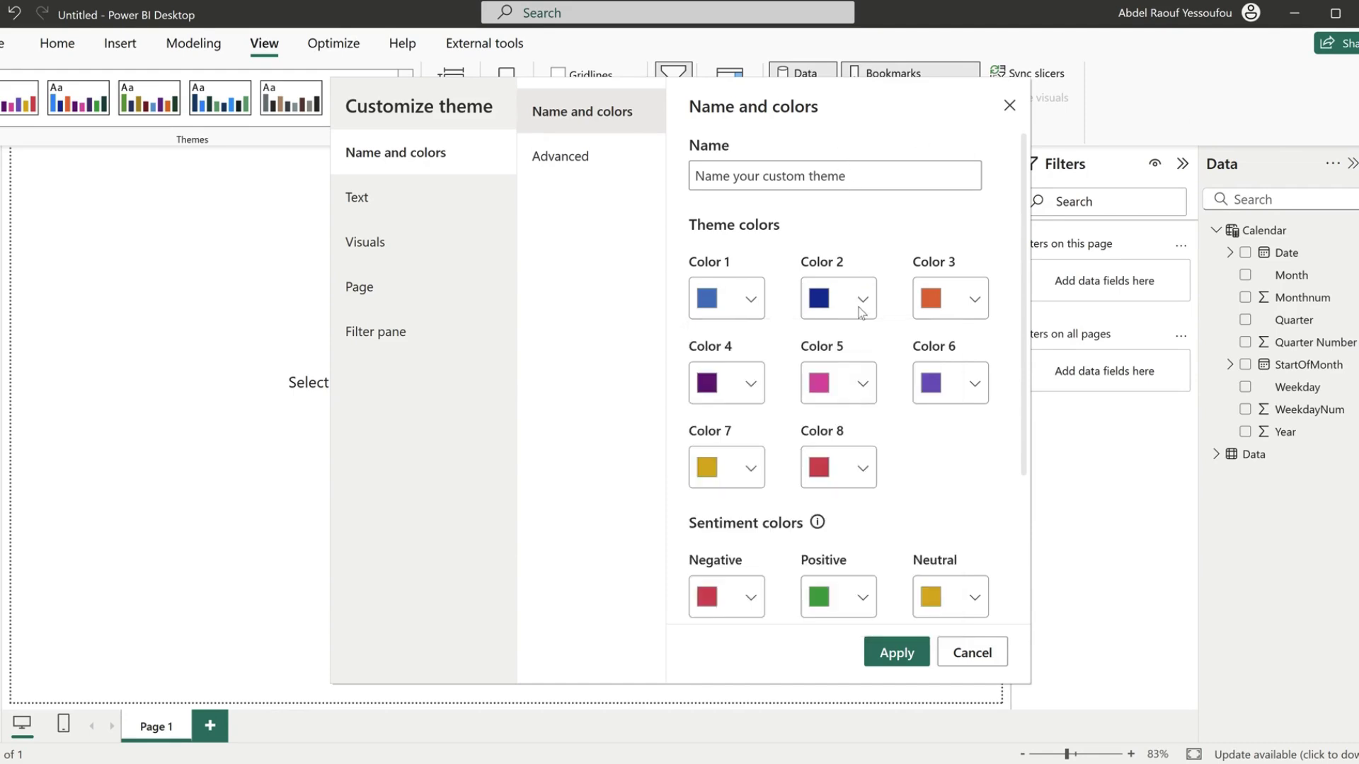
- Set the custom theme's Color 2 to #C55A11 and Color 3 to #7CB3FE
click(861, 312)
drag(688, 605, 632, 607)
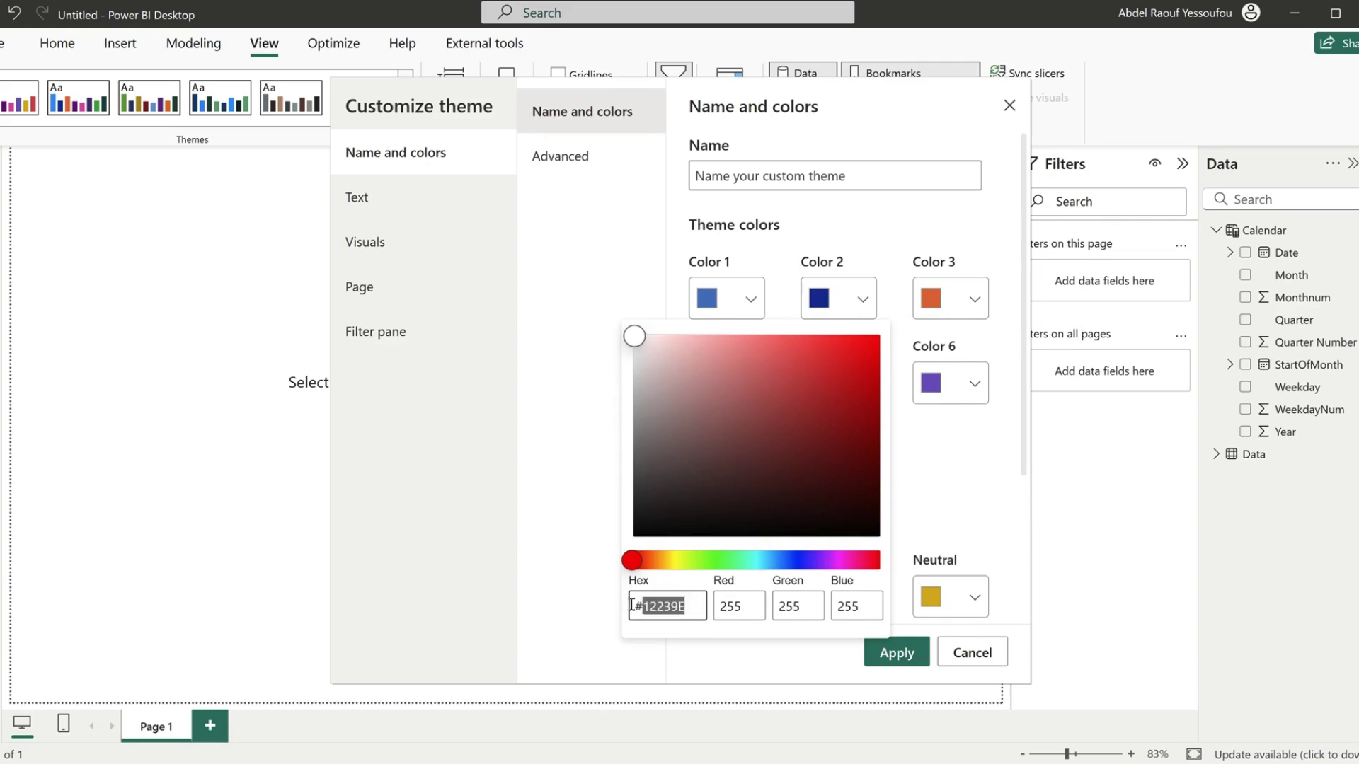
text(#C55A11)
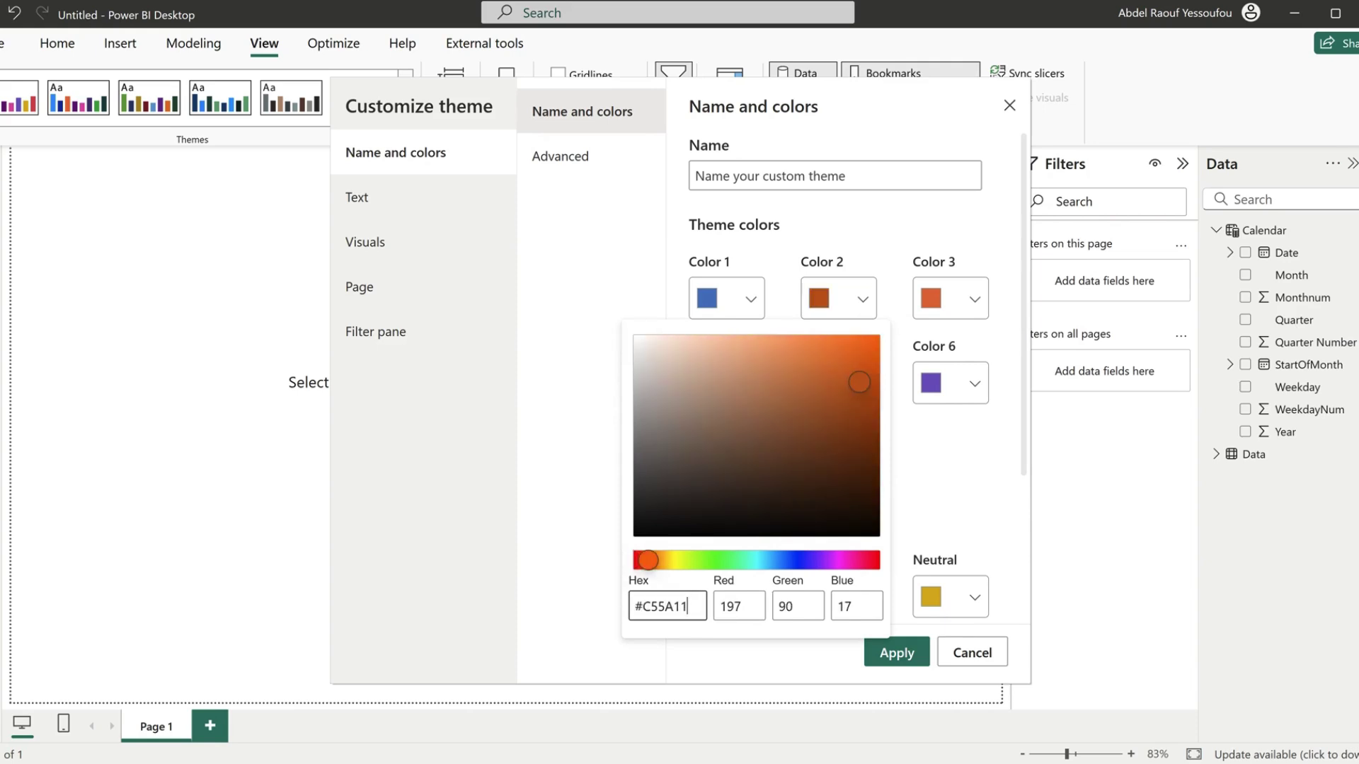
key(alt+Tab)
click(978, 306)
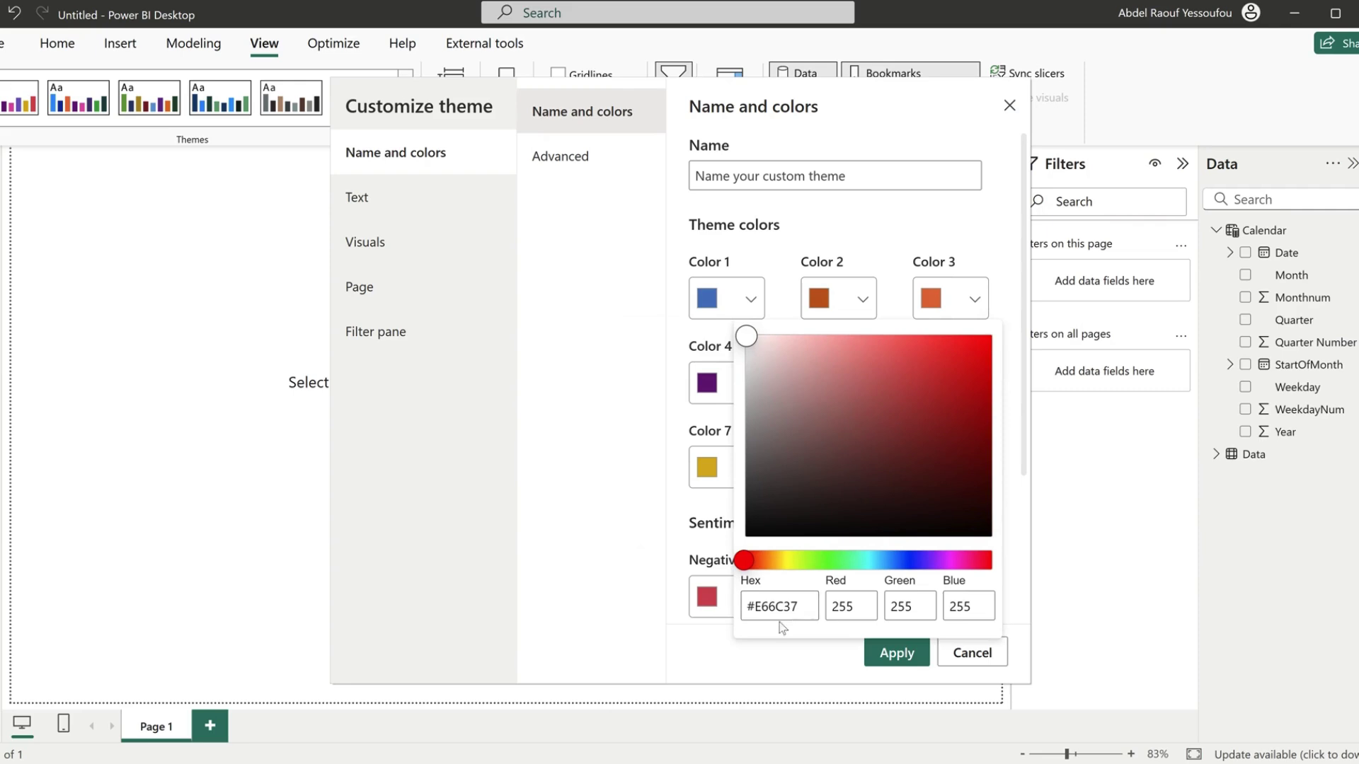
drag(800, 607, 726, 605)
text(#7CB3FE)
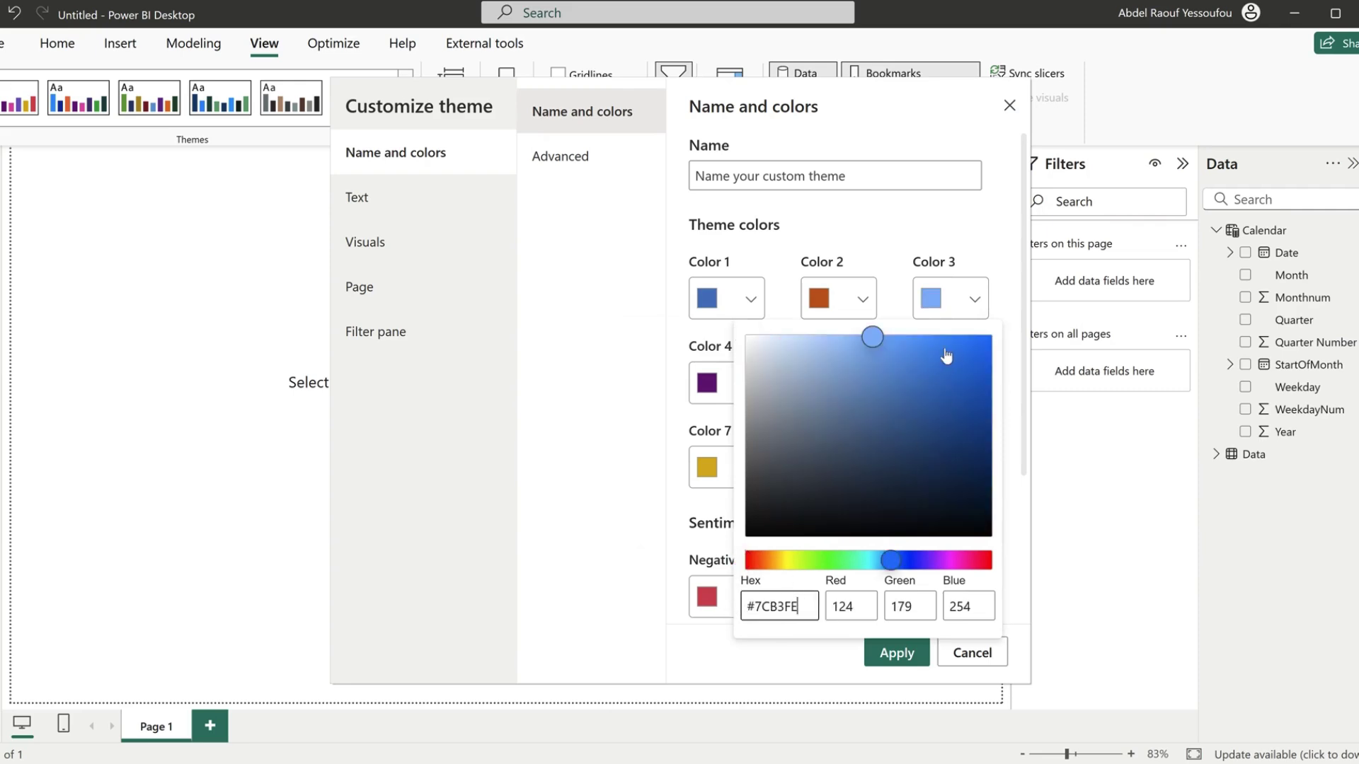
click(997, 237)
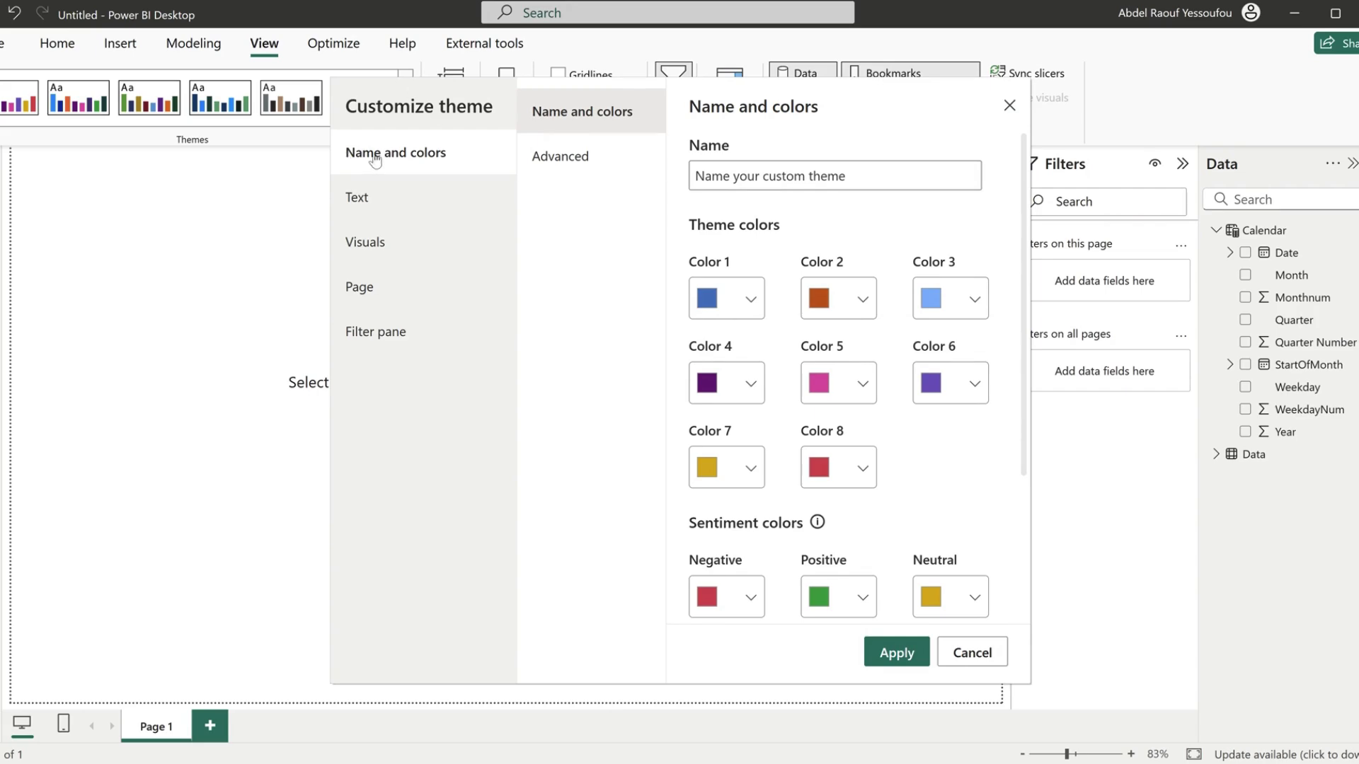
- Set the theme's title text font family to Segoe UI
click(559, 158)
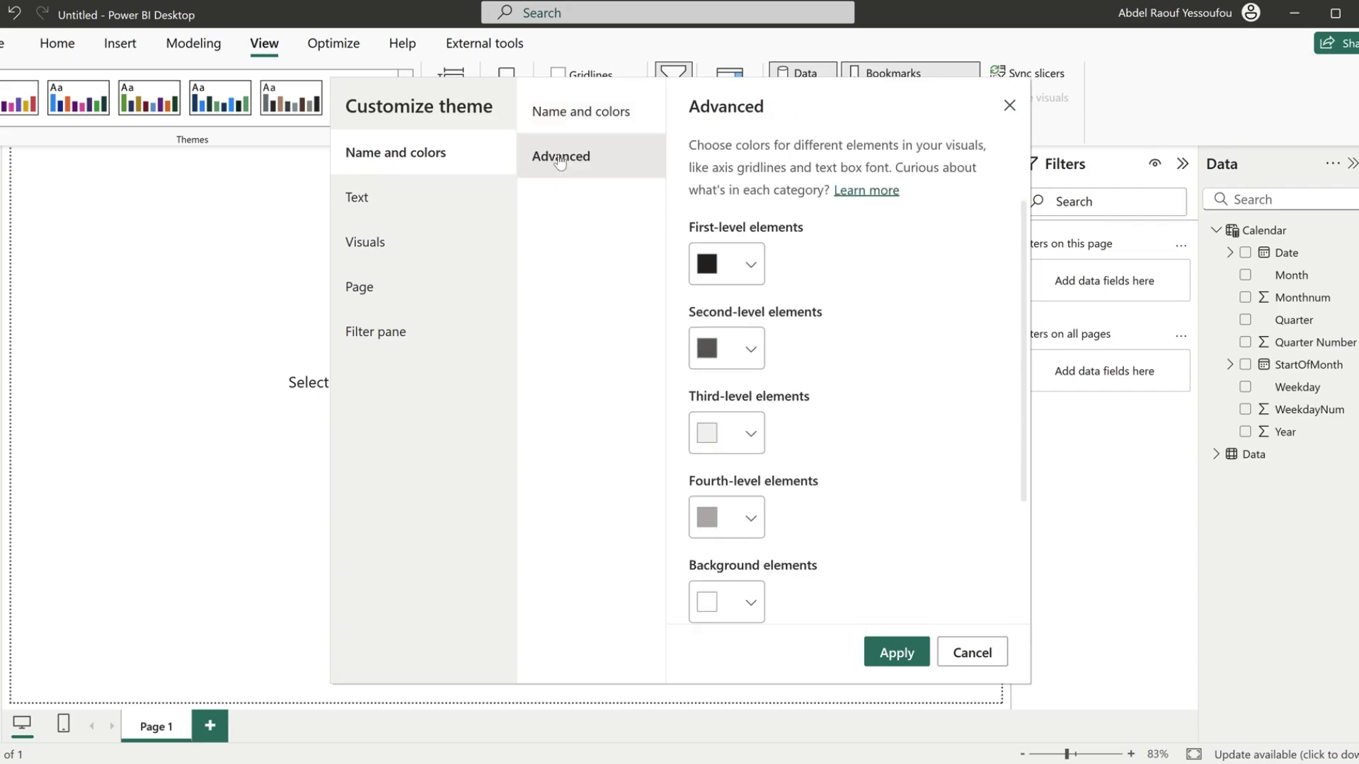
click(373, 207)
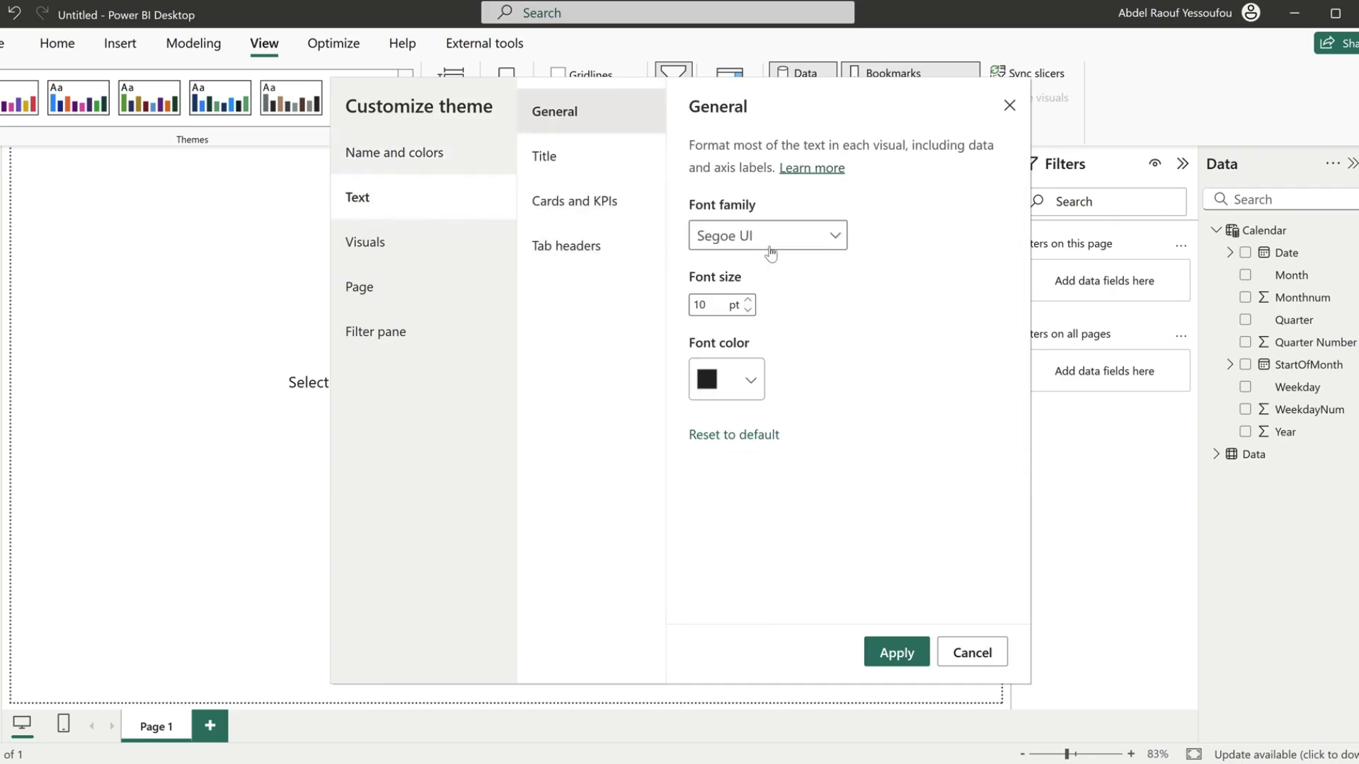
click(556, 159)
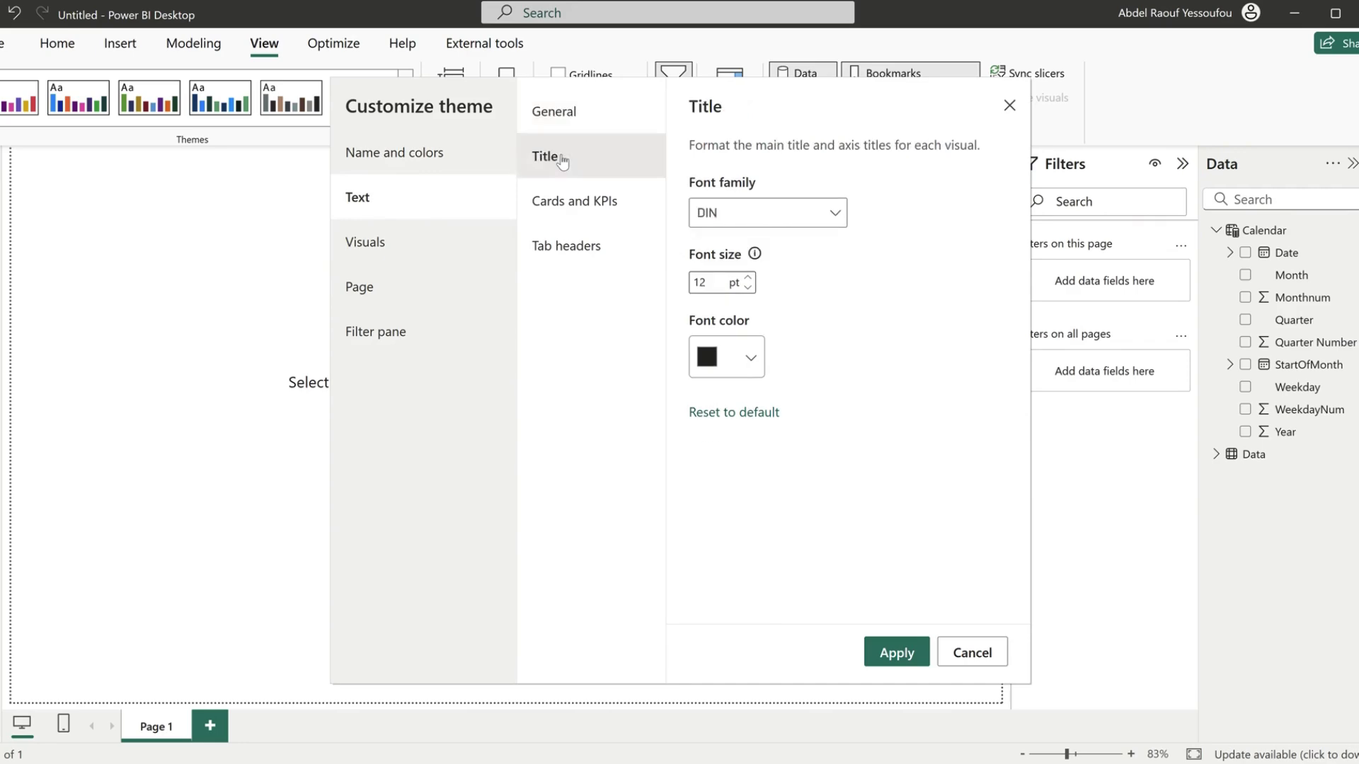
click(839, 210)
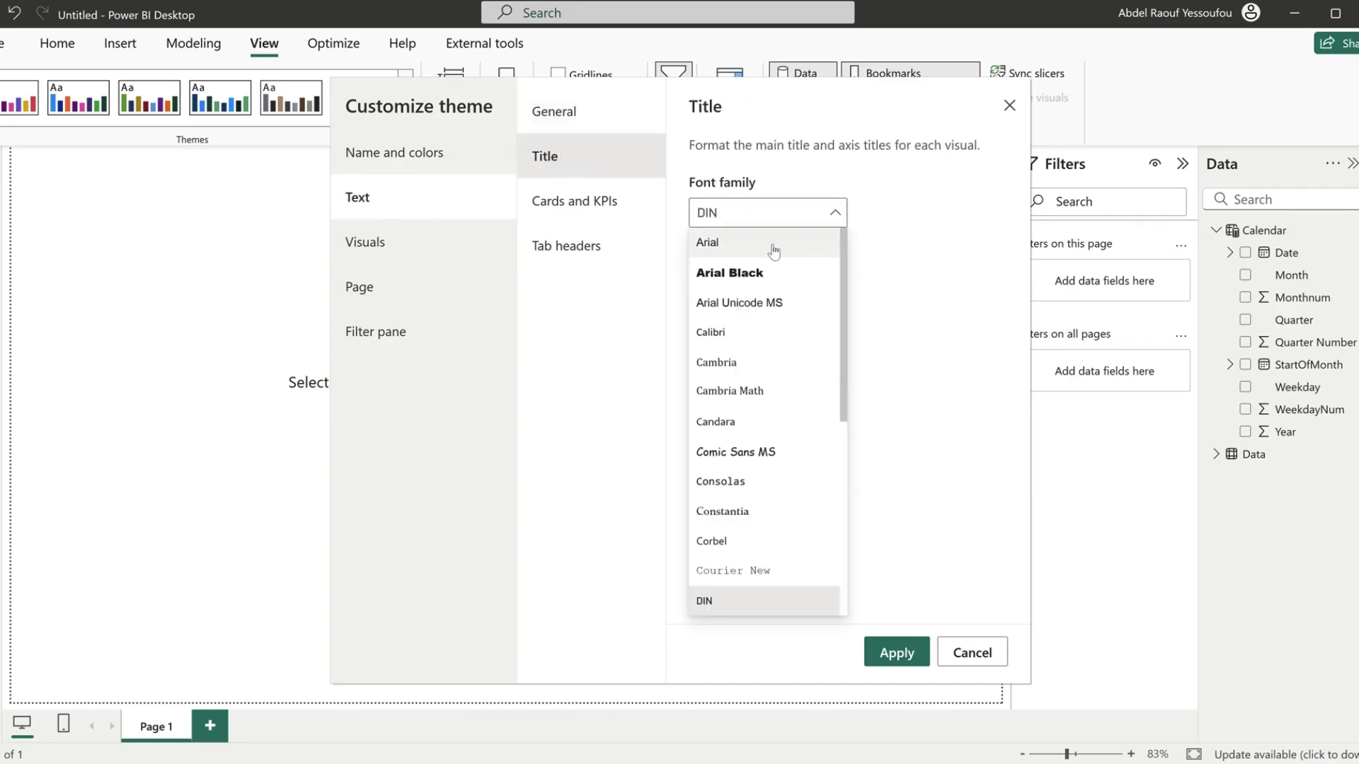
scroll(773, 249, down, 3)
click(736, 423)
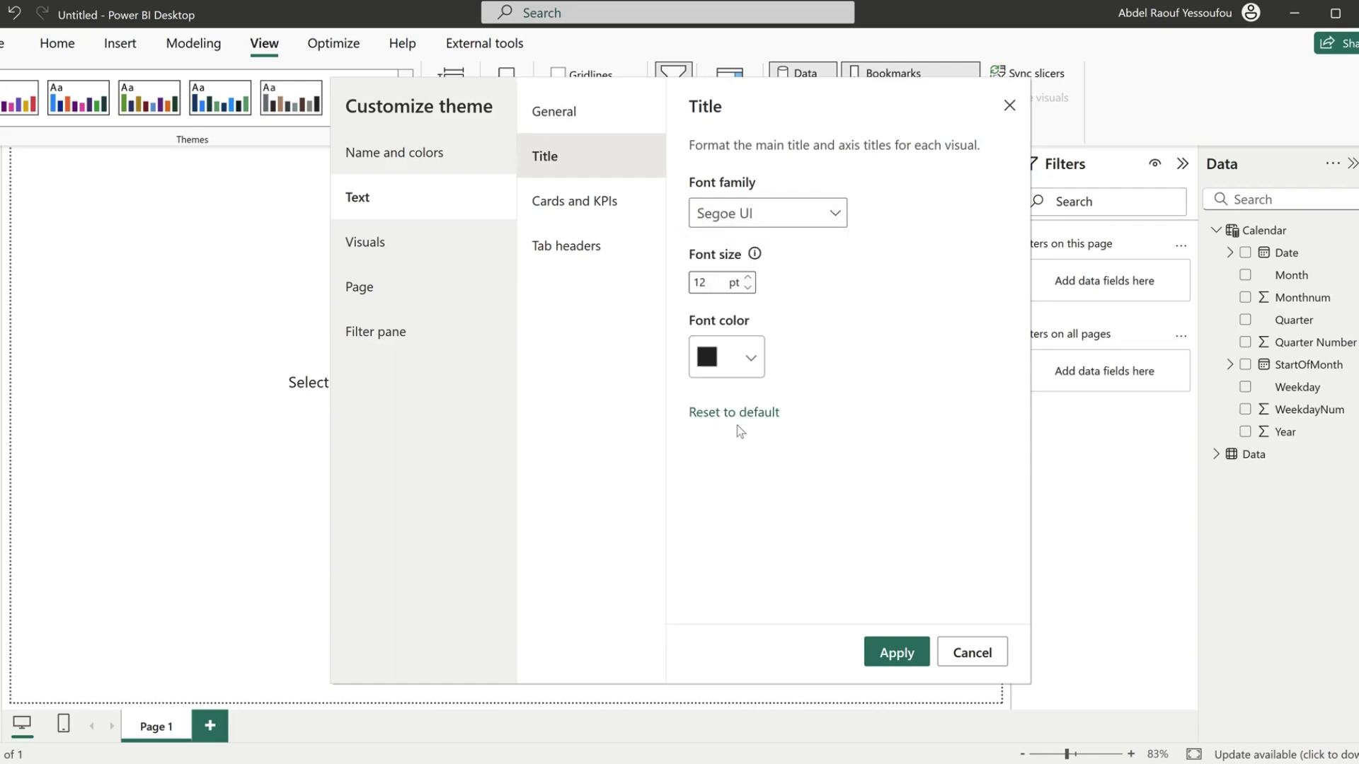
- Set the theme's Cards and KPIs text to Segoe UI at 30 pt
click(580, 207)
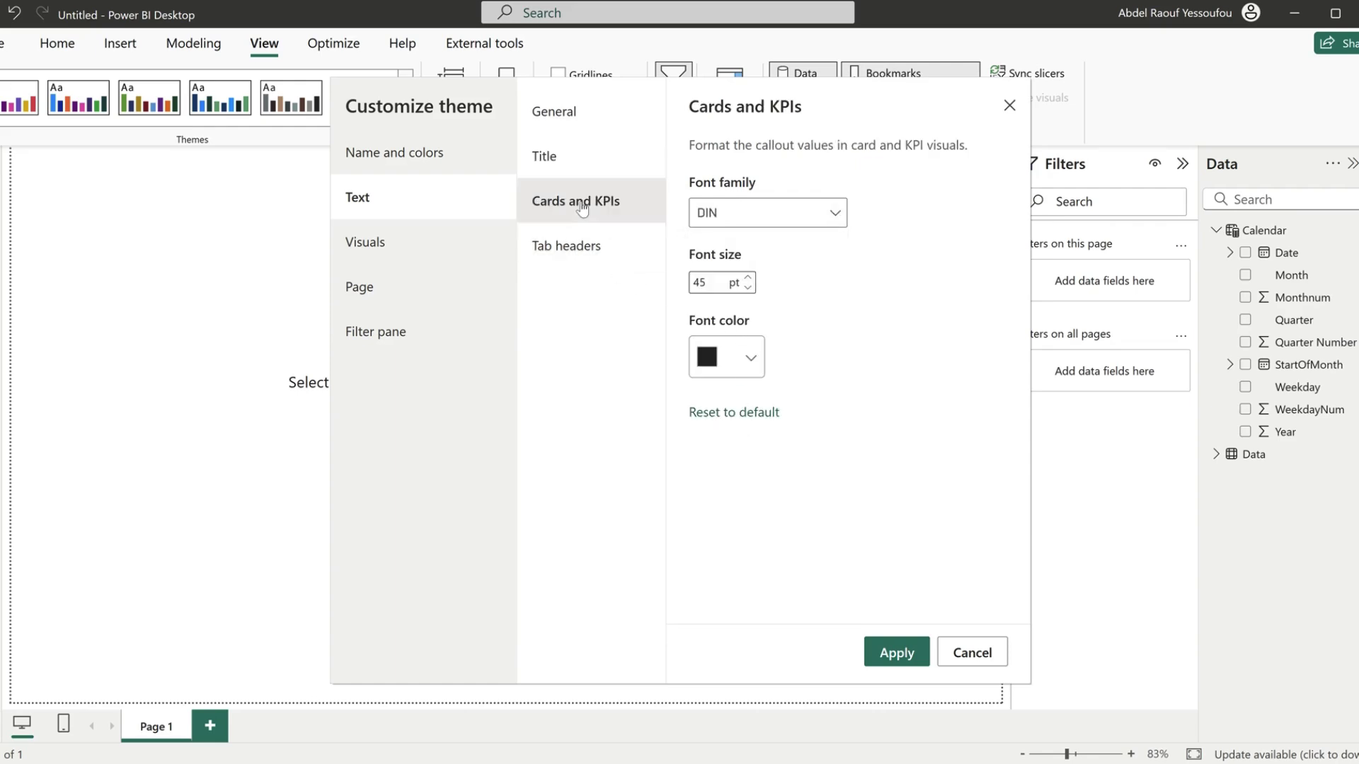
click(718, 213)
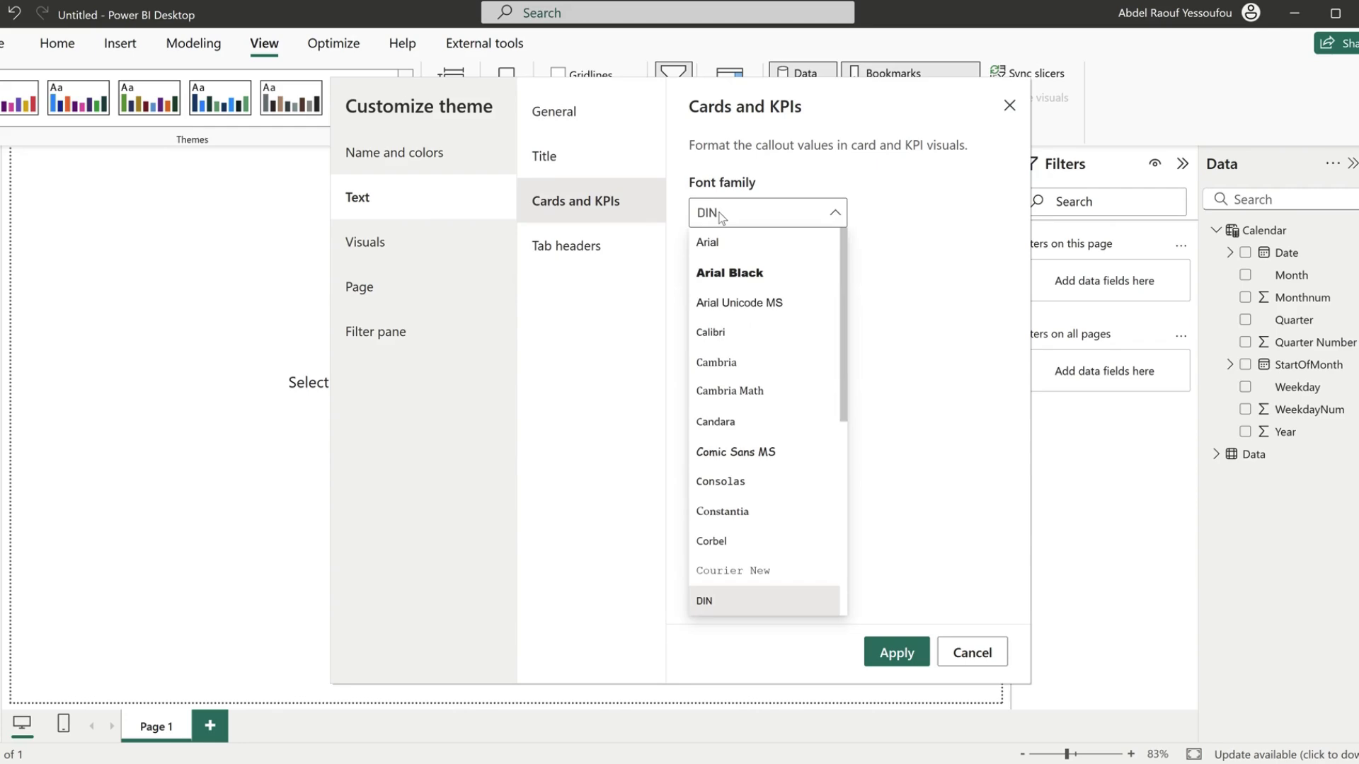
scroll(721, 234, down, 3)
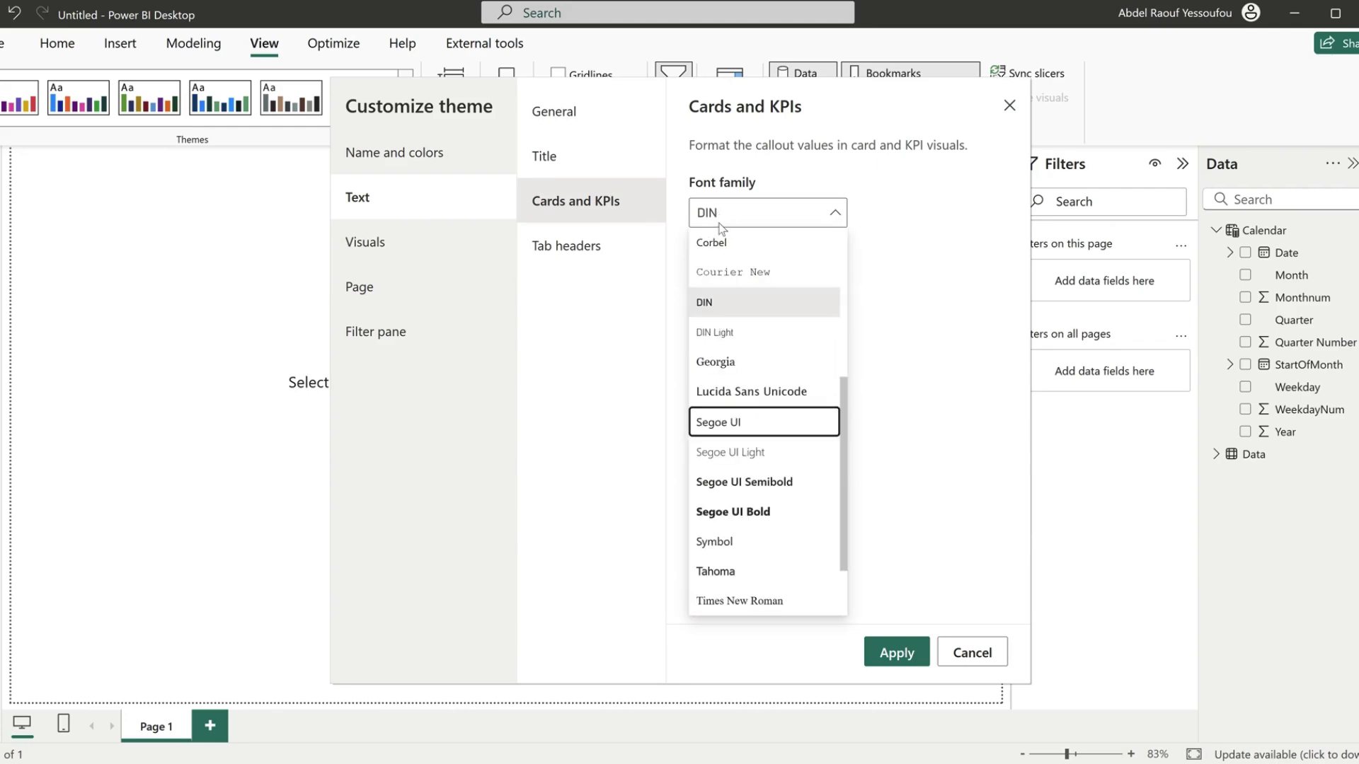
click(736, 423)
click(714, 282)
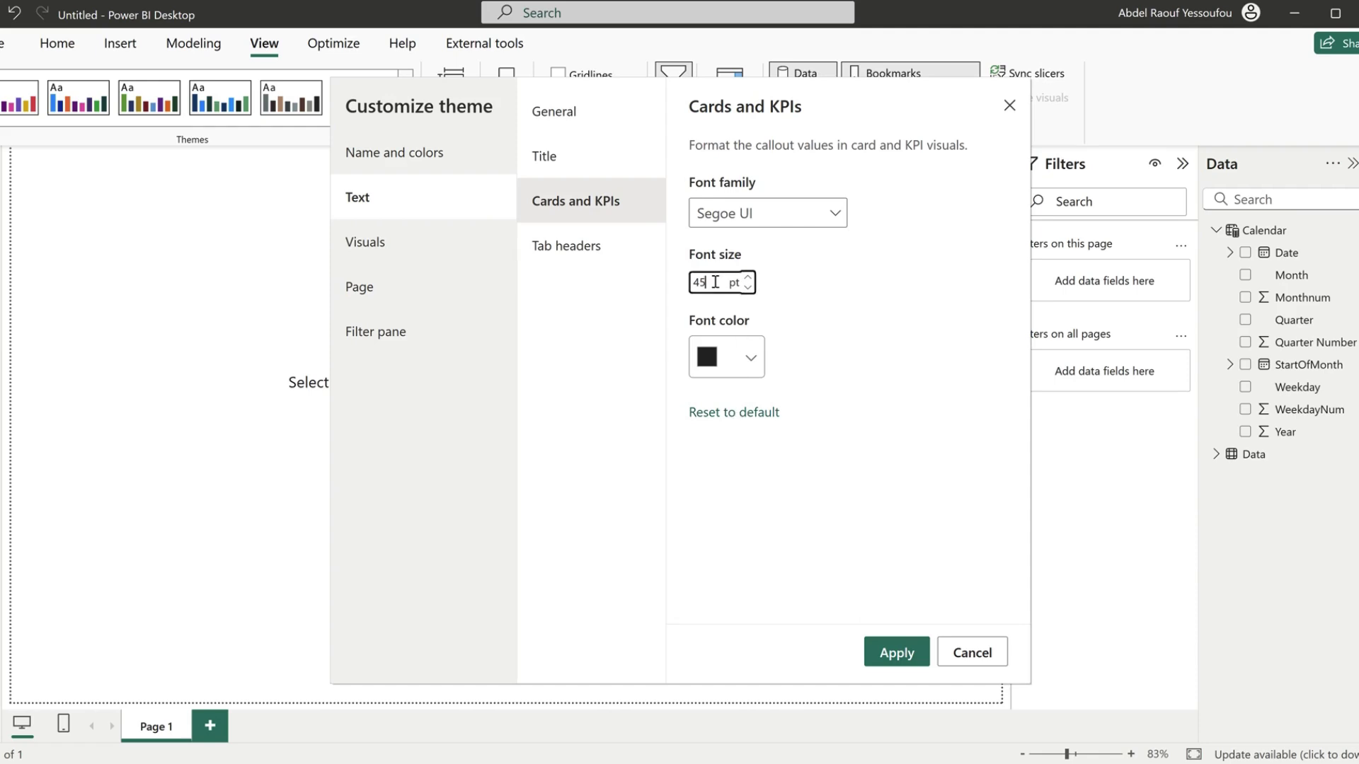
drag(714, 282, 672, 286)
text(30)
click(546, 246)
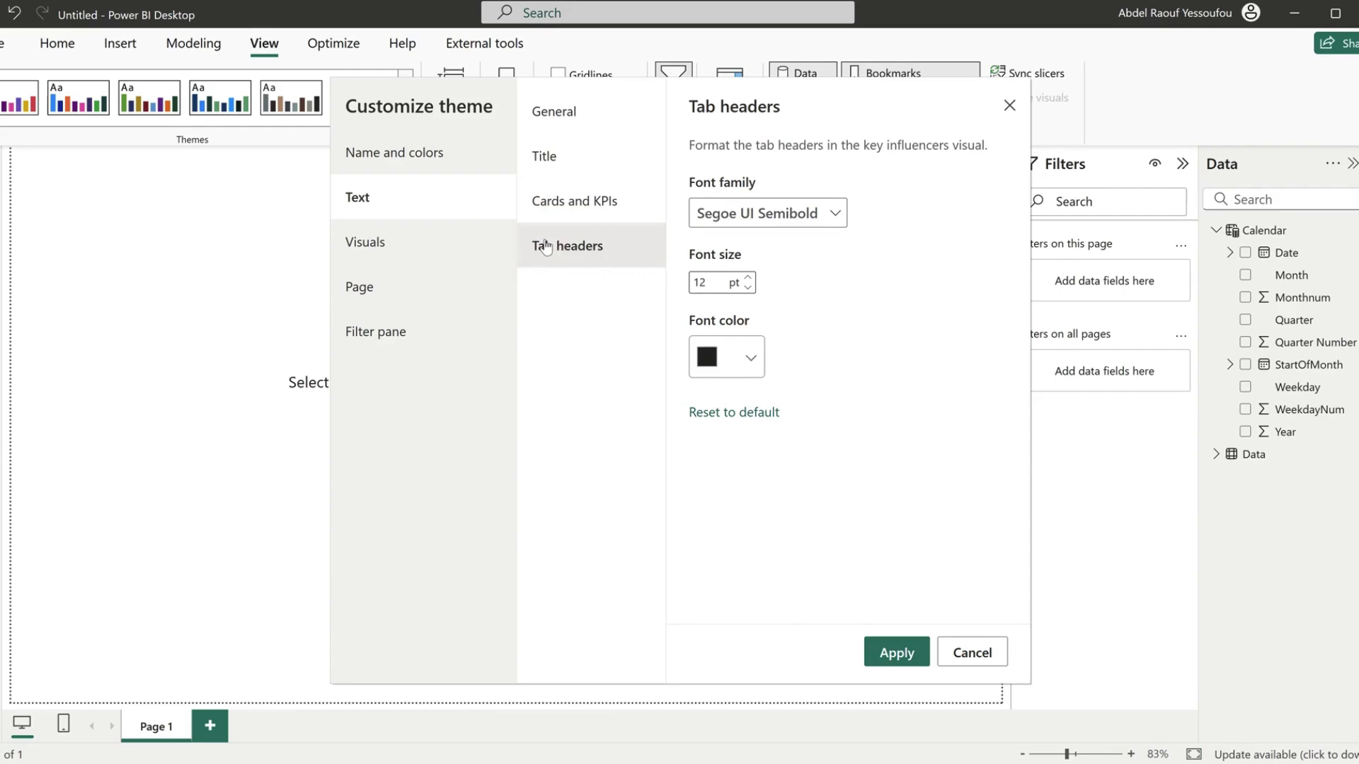
- Set the theme's visual background transparency to 100%
click(404, 247)
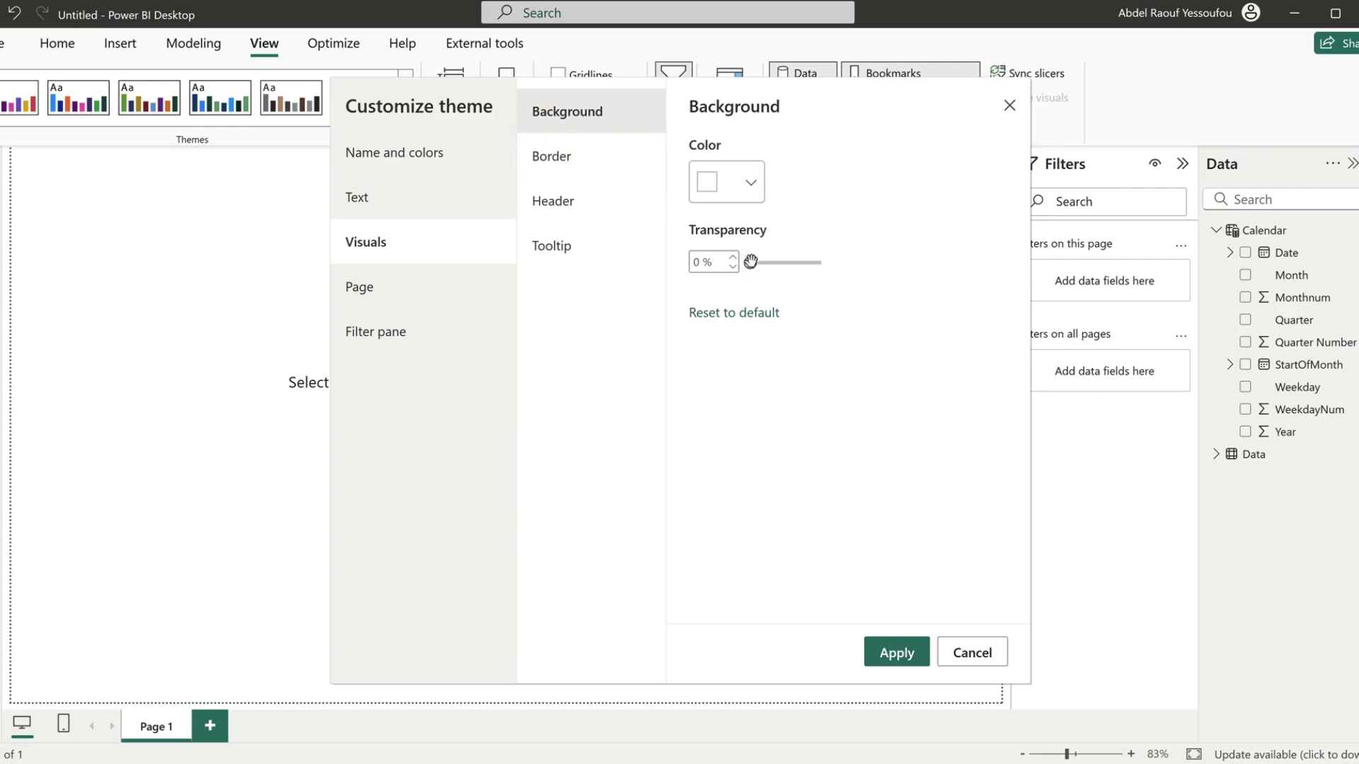
drag(750, 262, 852, 270)
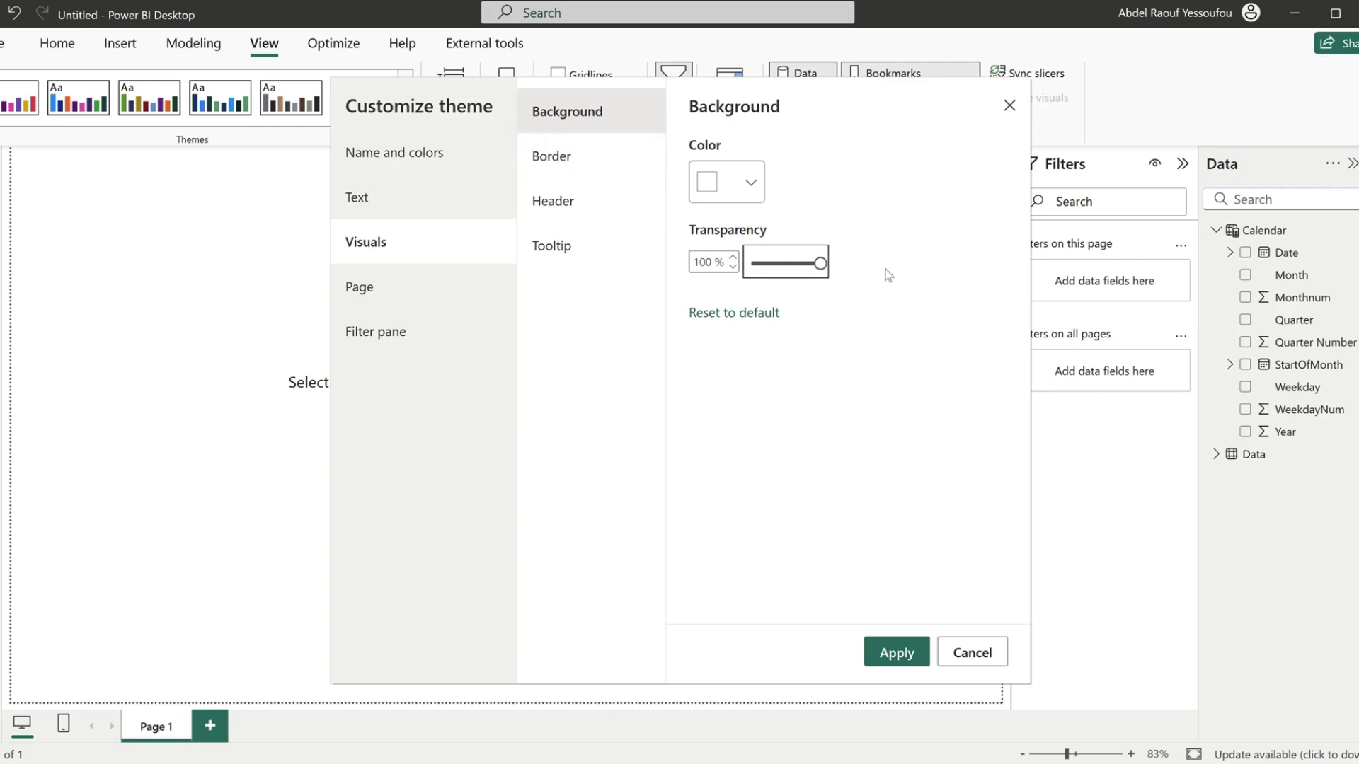
click(561, 158)
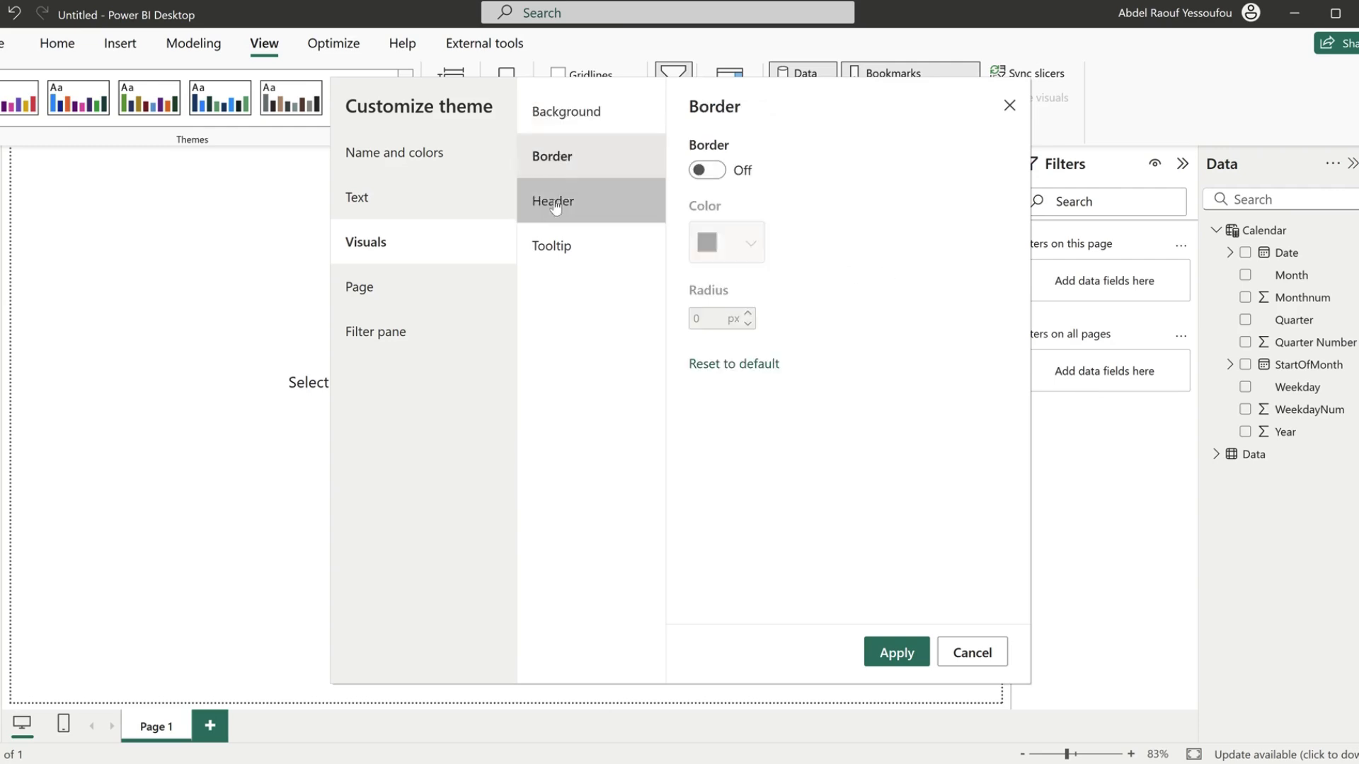
- Set the theme's page background transparency to 0% and apply the customized theme
click(398, 294)
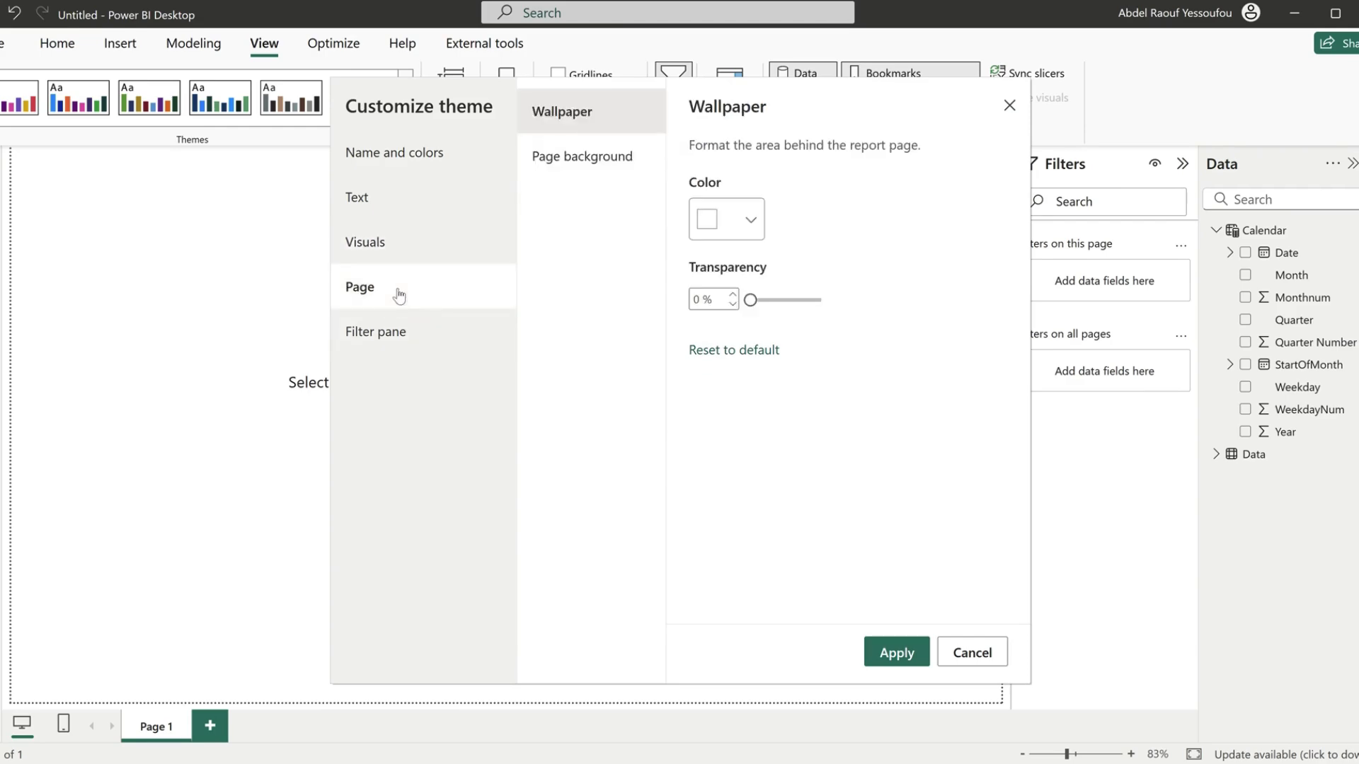
click(574, 168)
drag(823, 299, 750, 300)
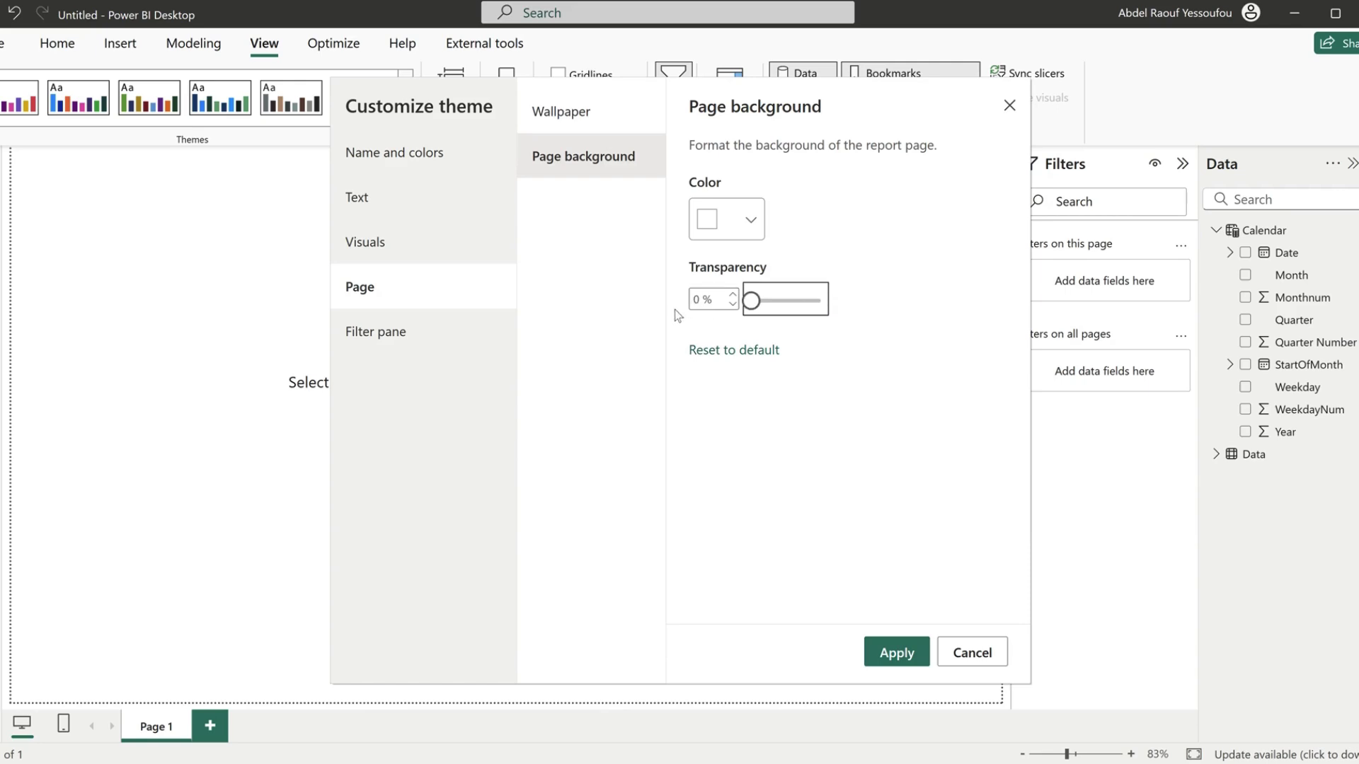
click(886, 655)
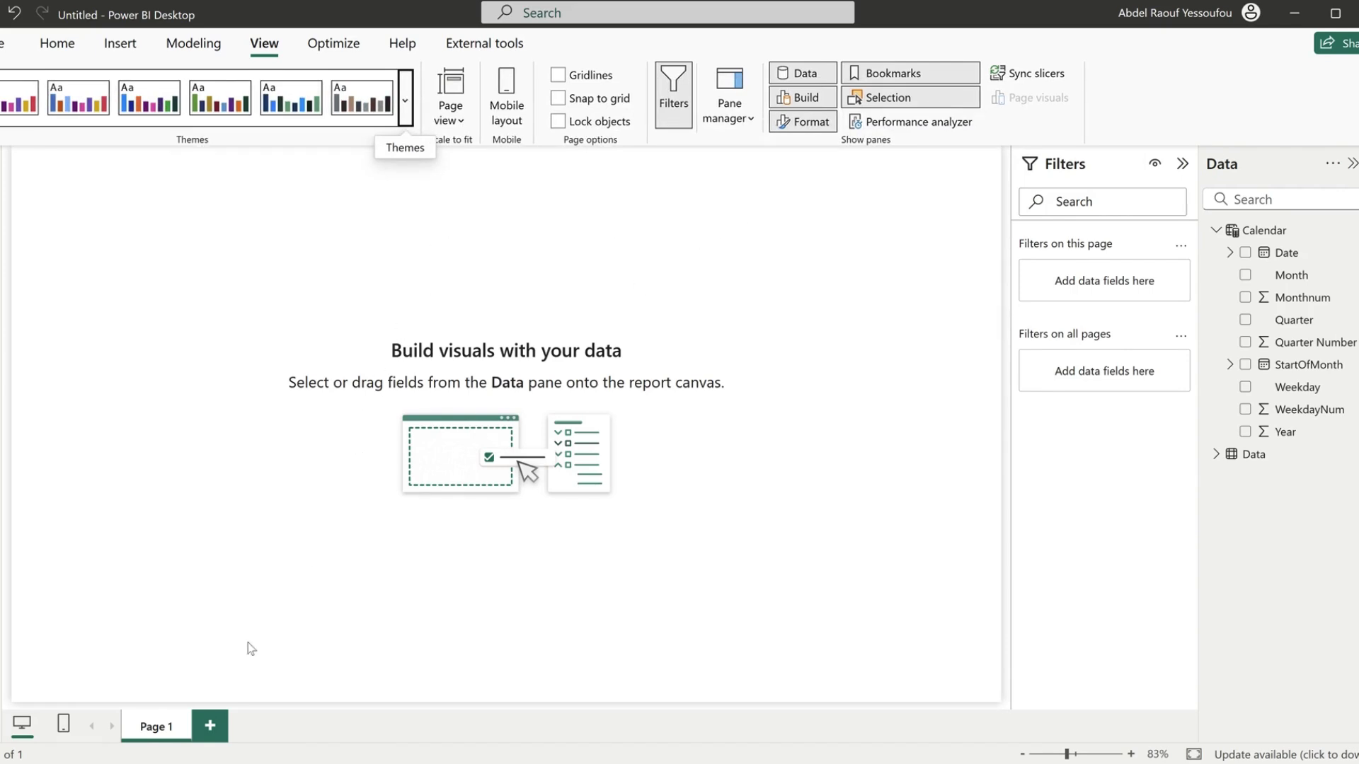
- Rename the report page Page 1 as Overview
double_click(158, 727)
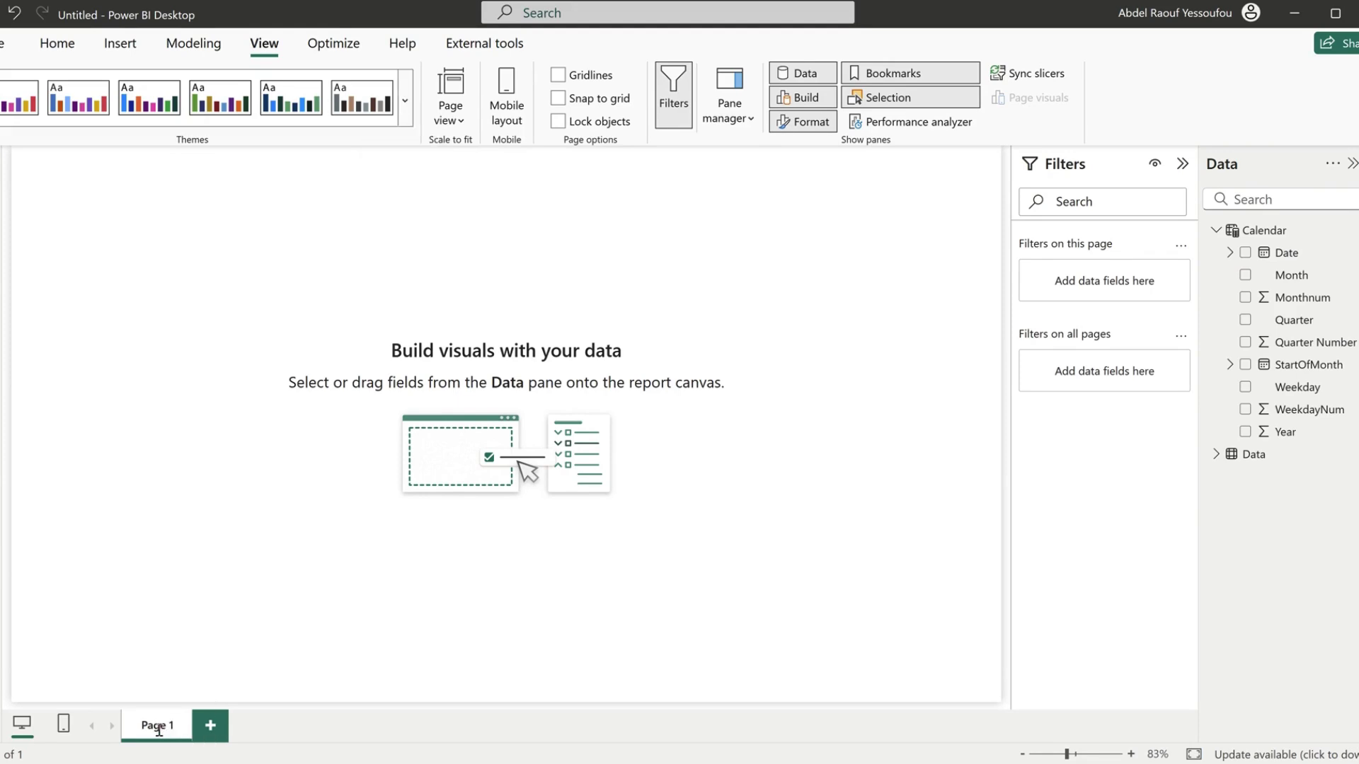
key(ctrl+a)
text(Overview)
key(Return)
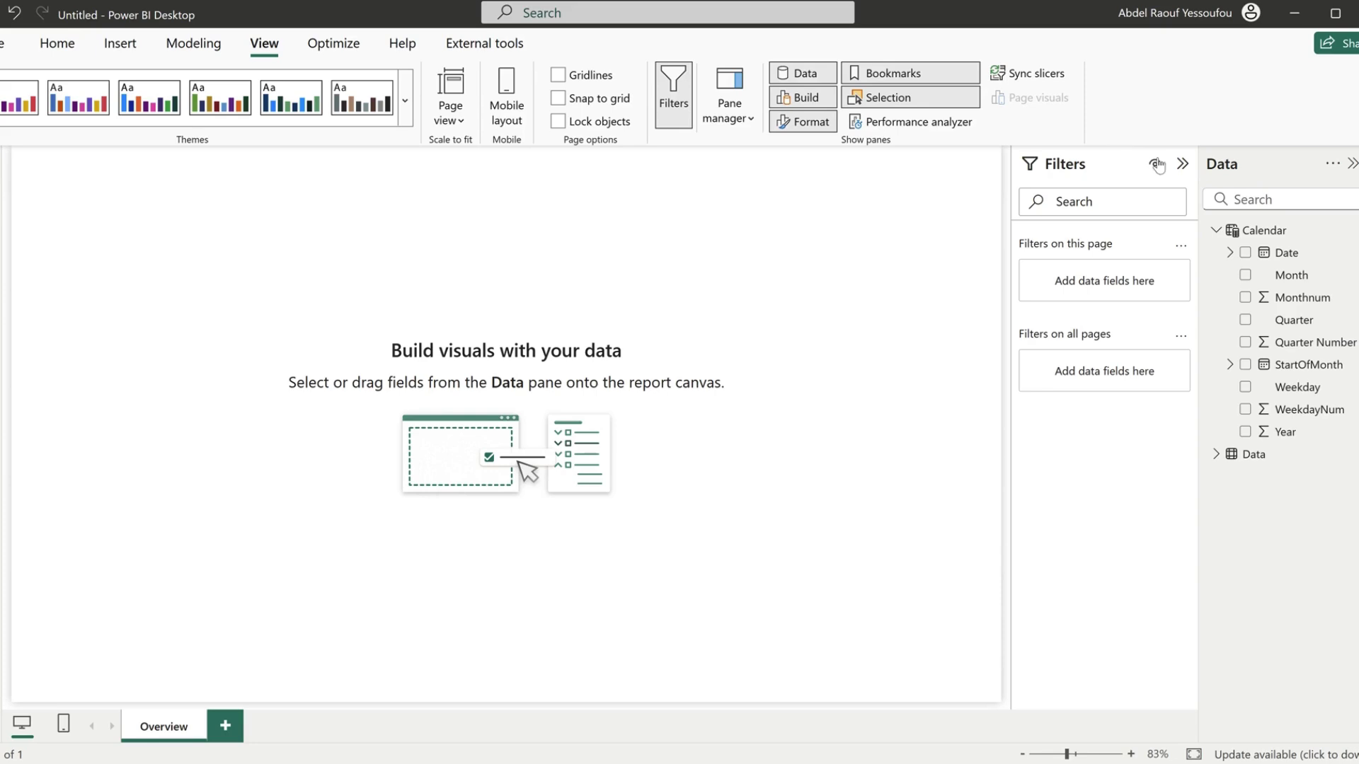
- Set the Overview page's canvas background image to Overview.png from the Sales & Profit project's Images & Icons folder
click(1181, 164)
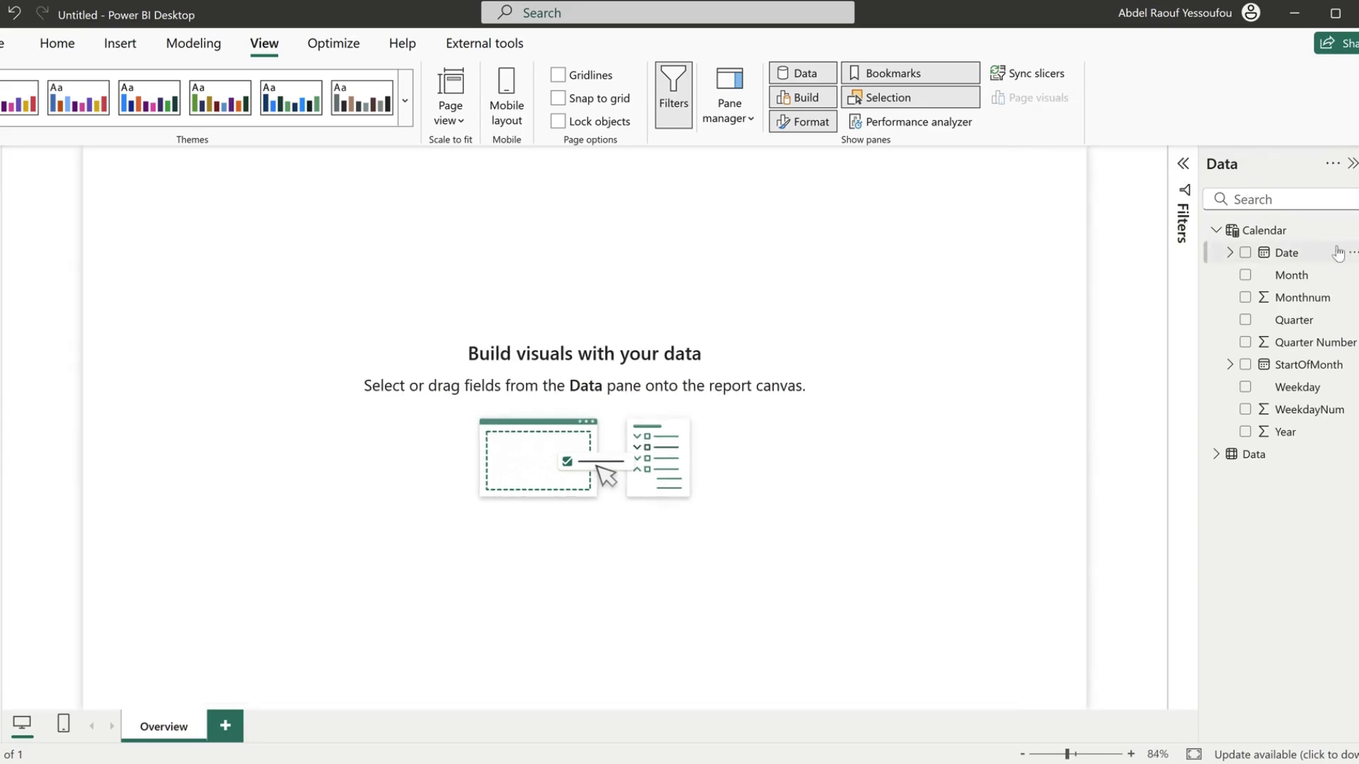
click(1357, 228)
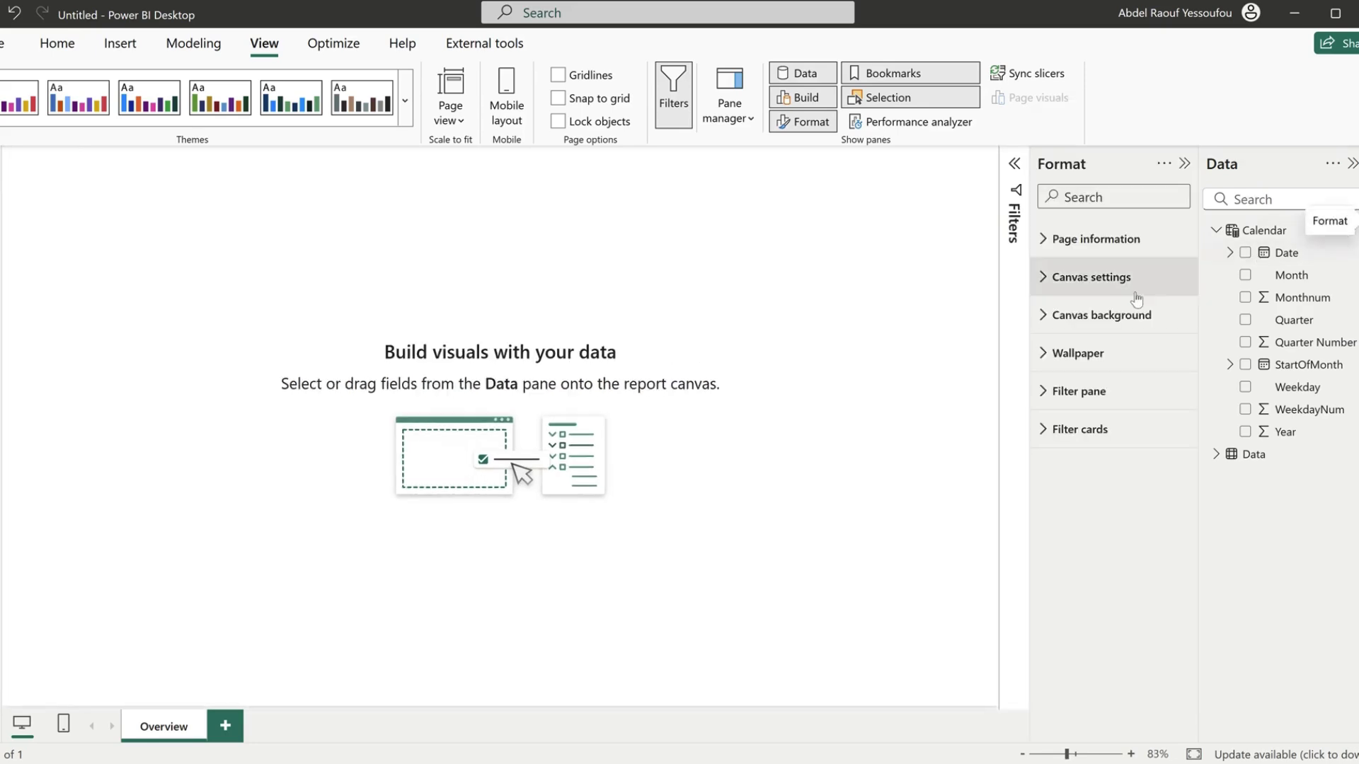
click(1132, 316)
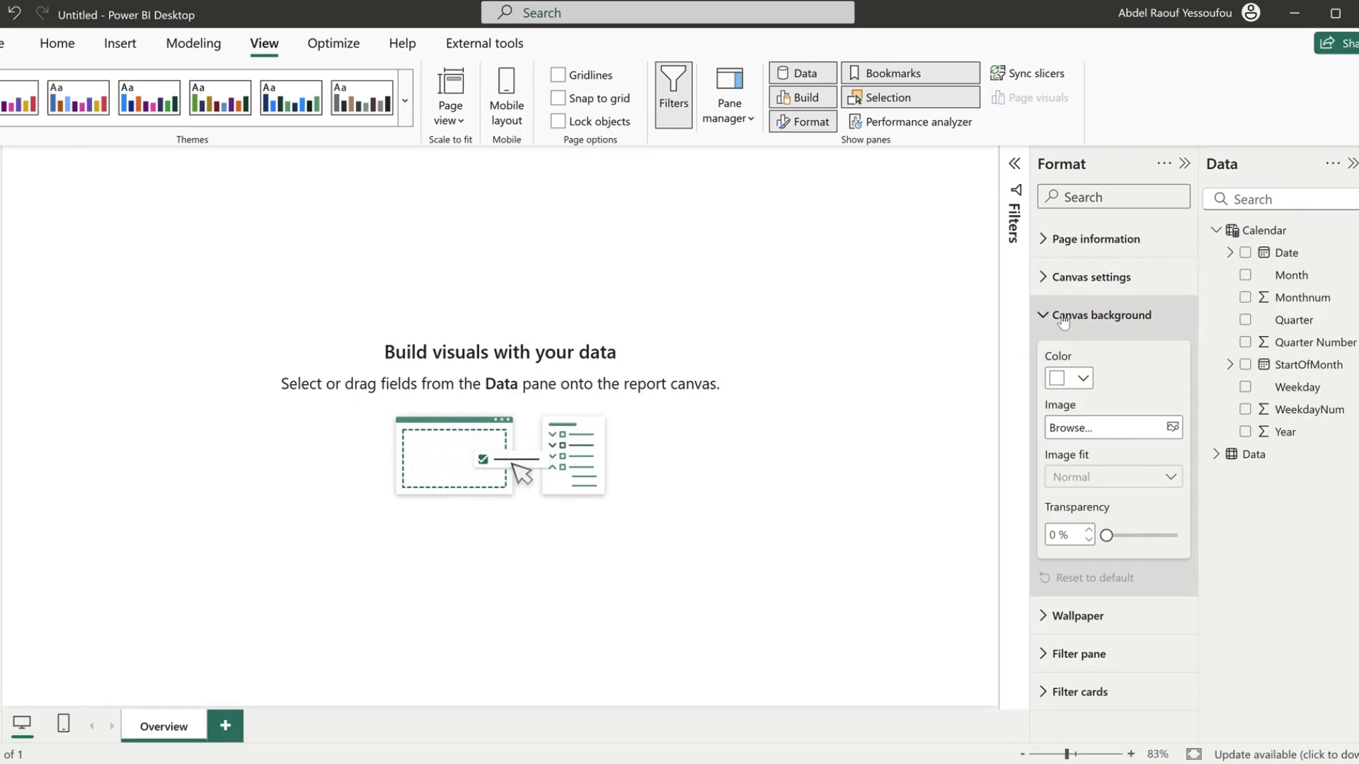
click(1172, 427)
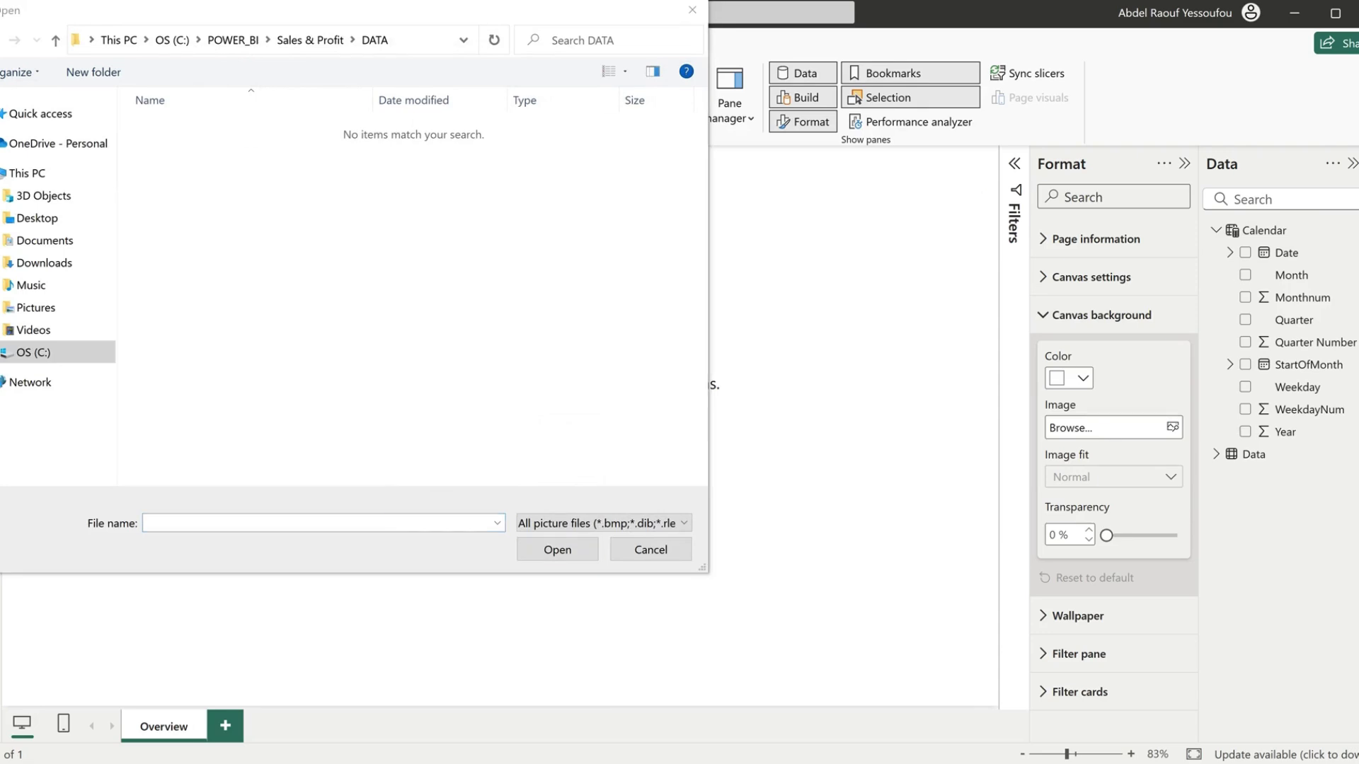
click(309, 41)
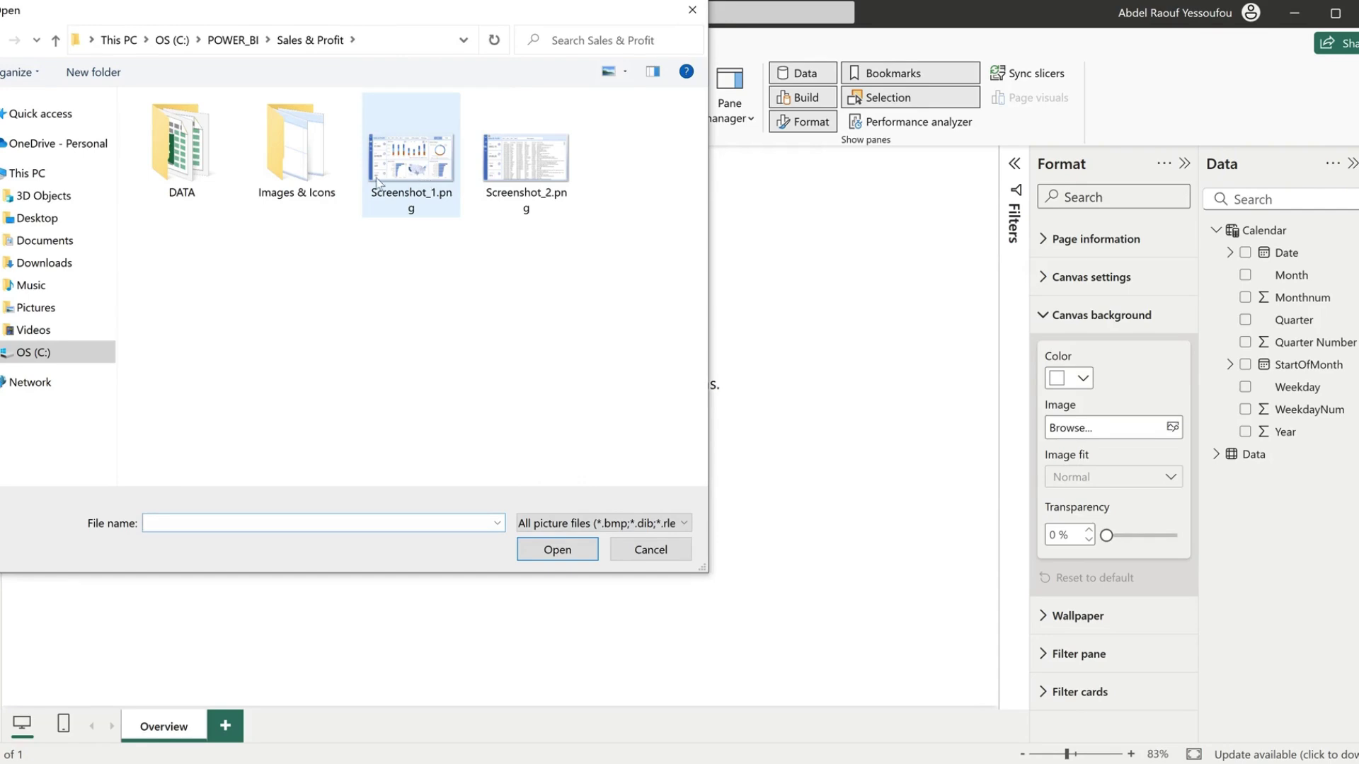
click(426, 167)
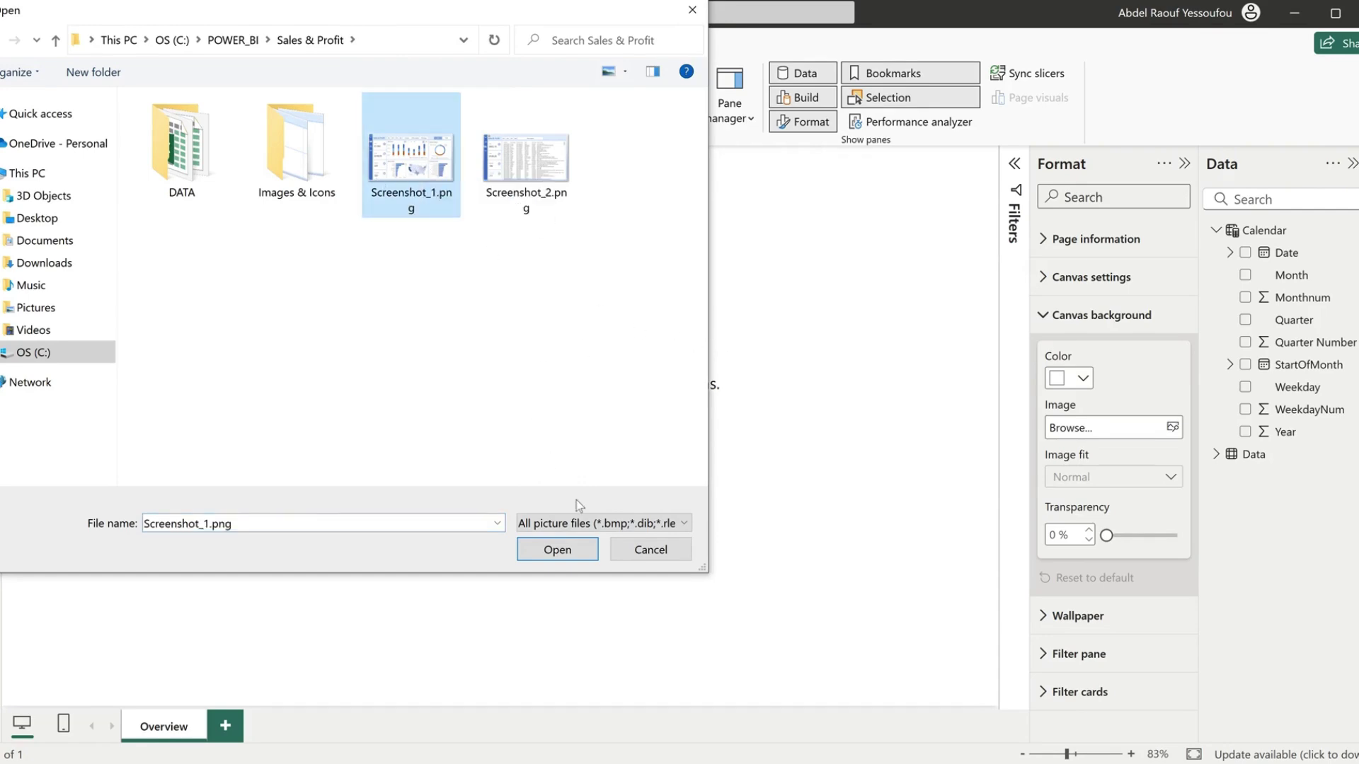
double_click(308, 147)
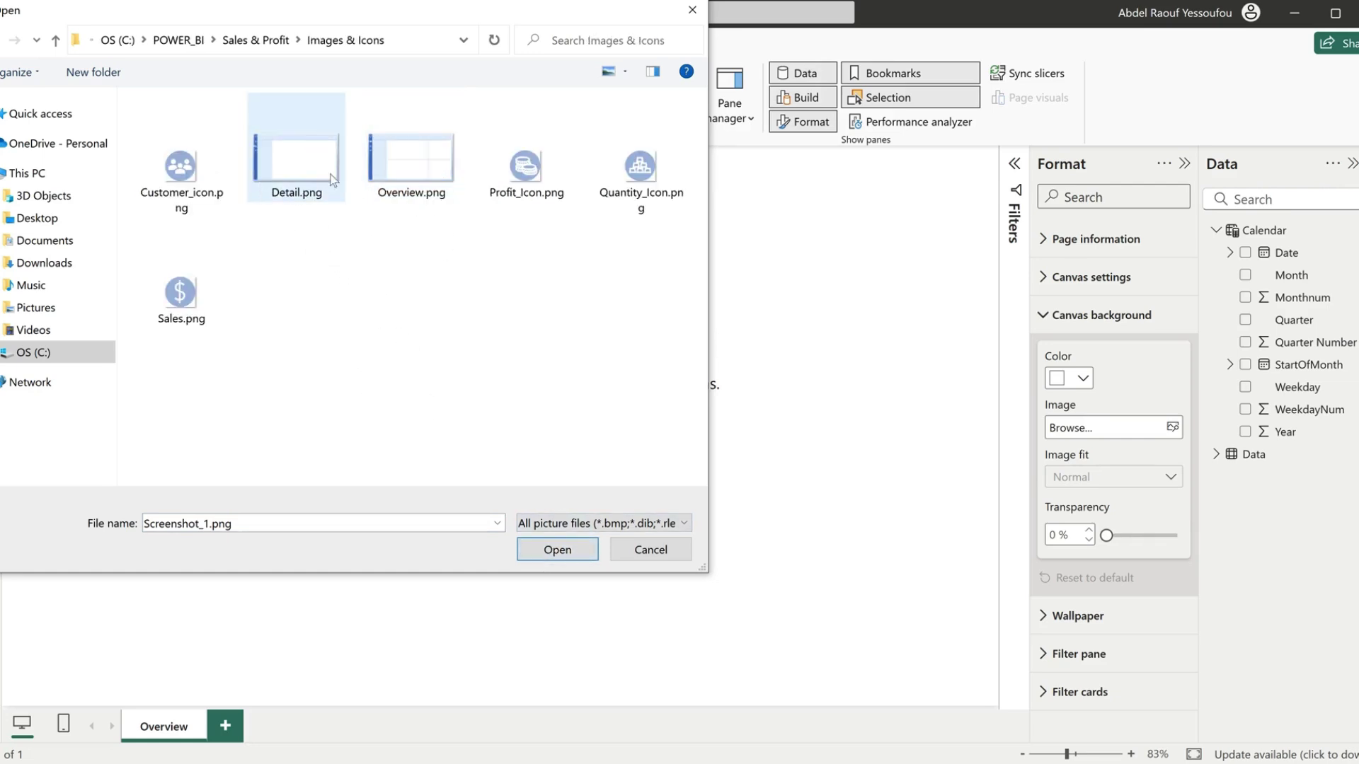
click(421, 171)
click(567, 545)
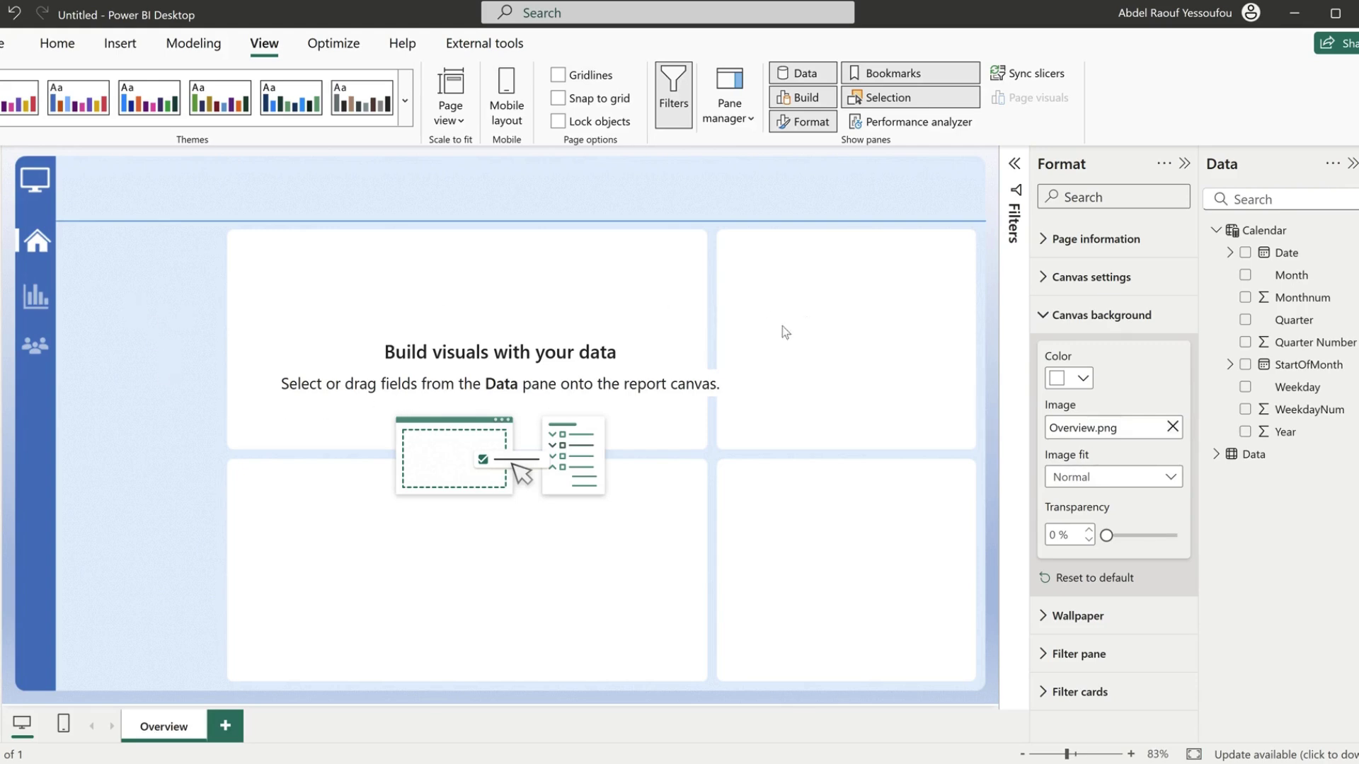
- Create and load an empty entered table named _Measures
click(1216, 232)
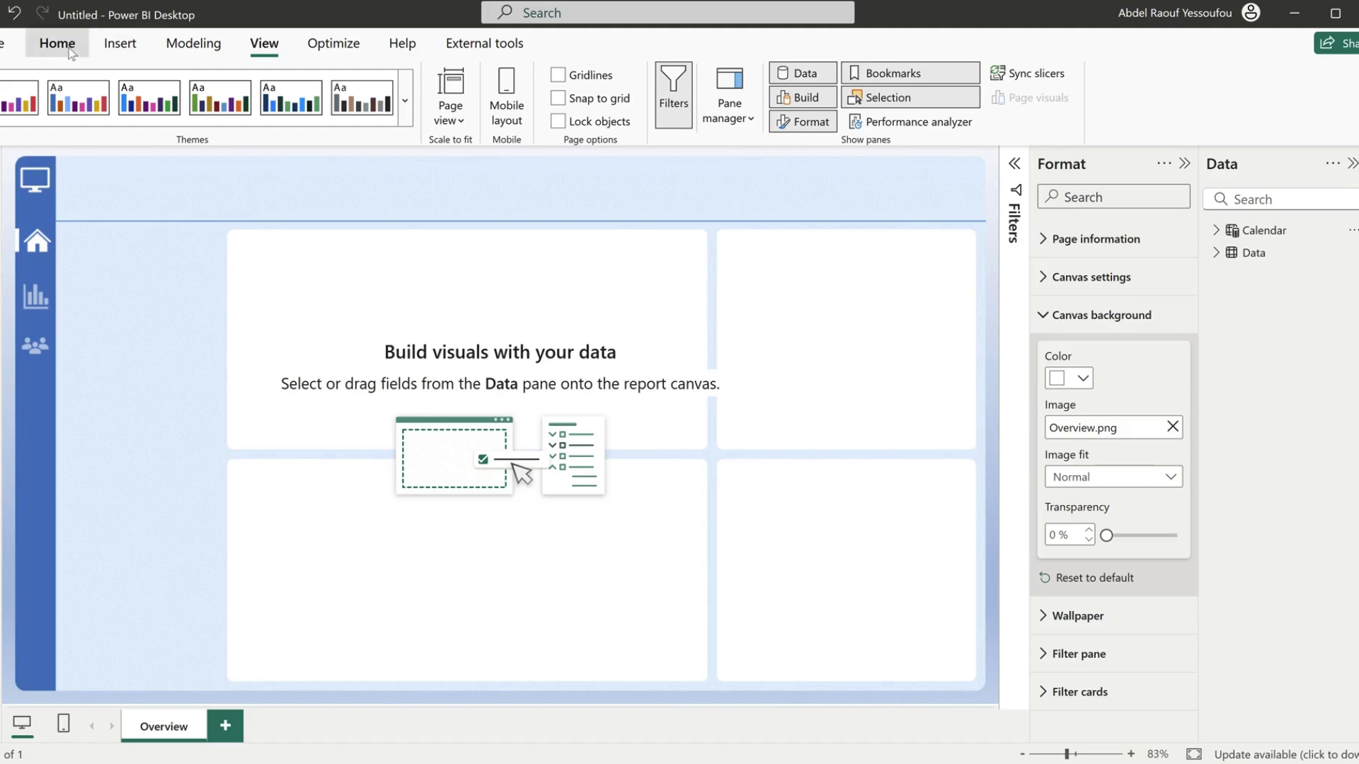
click(69, 50)
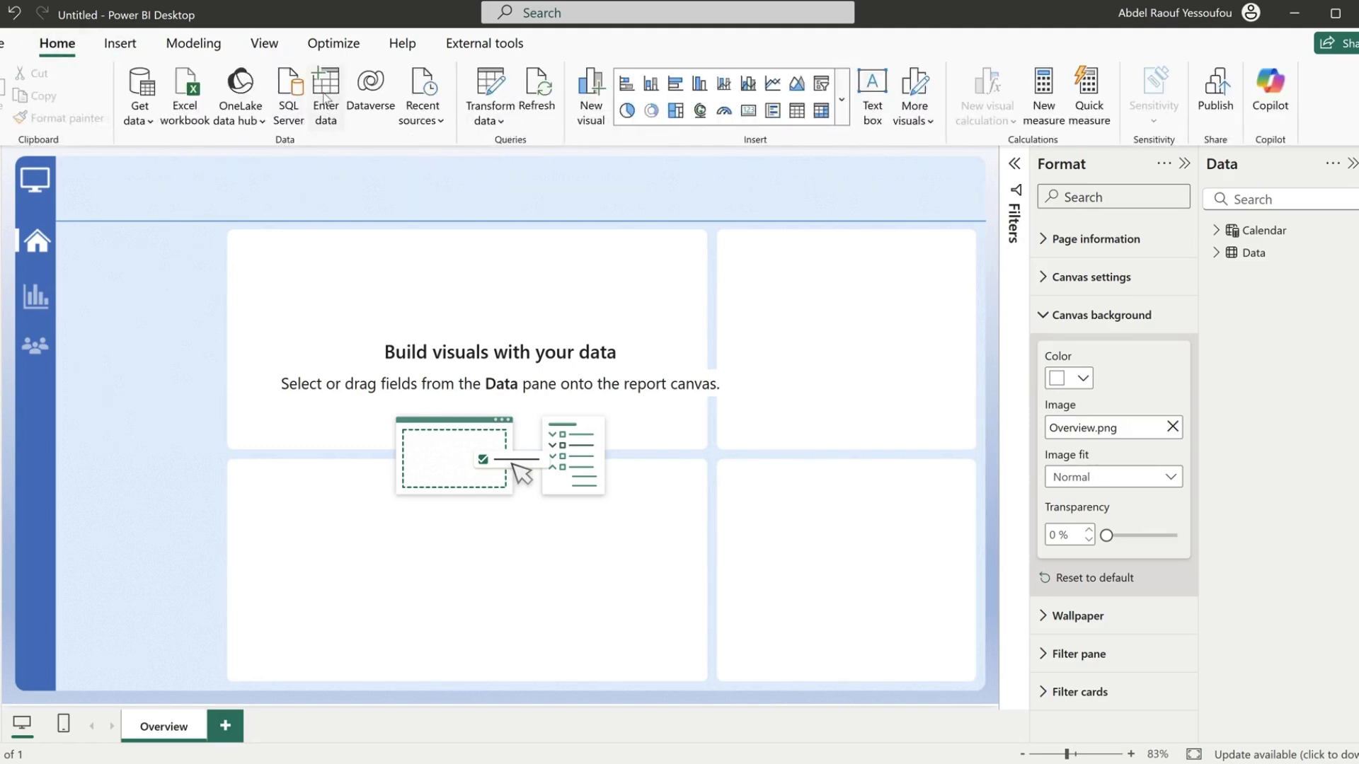
click(325, 97)
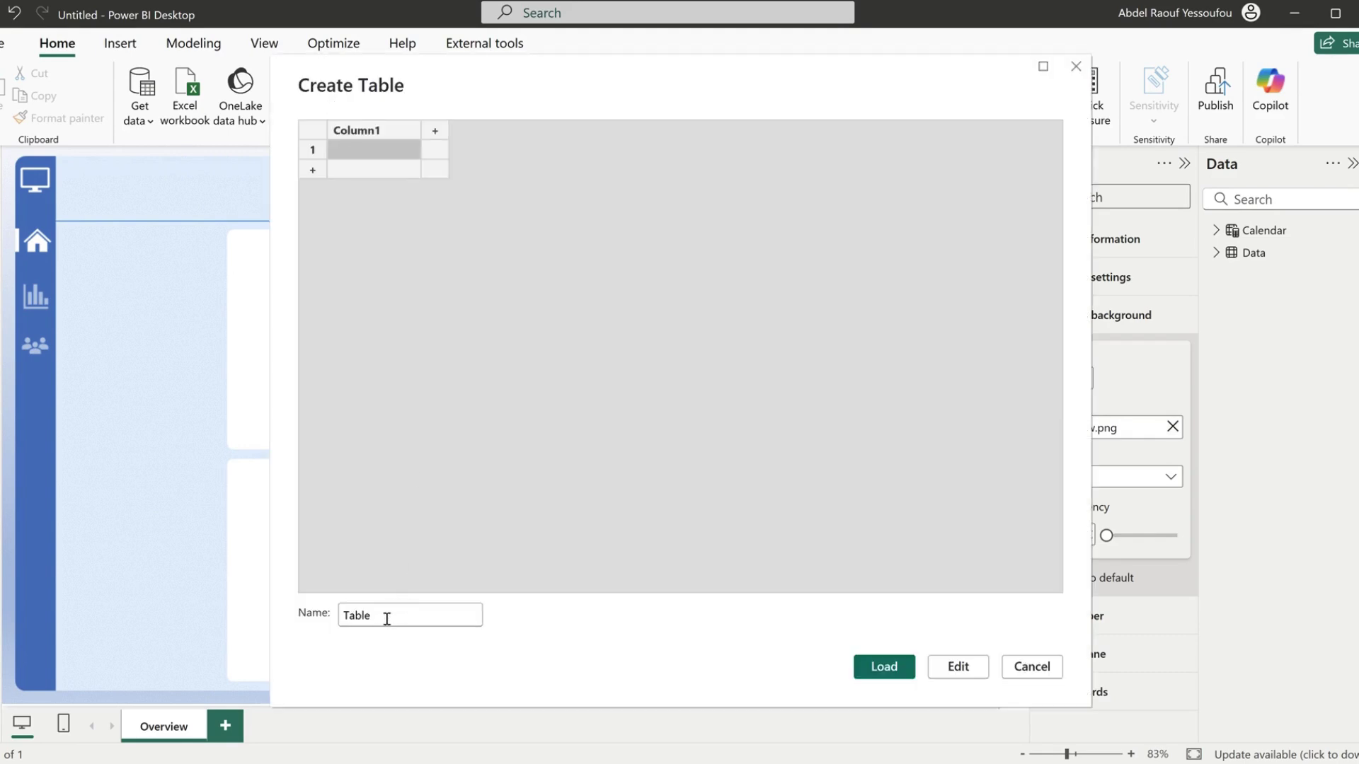
drag(387, 618, 298, 621)
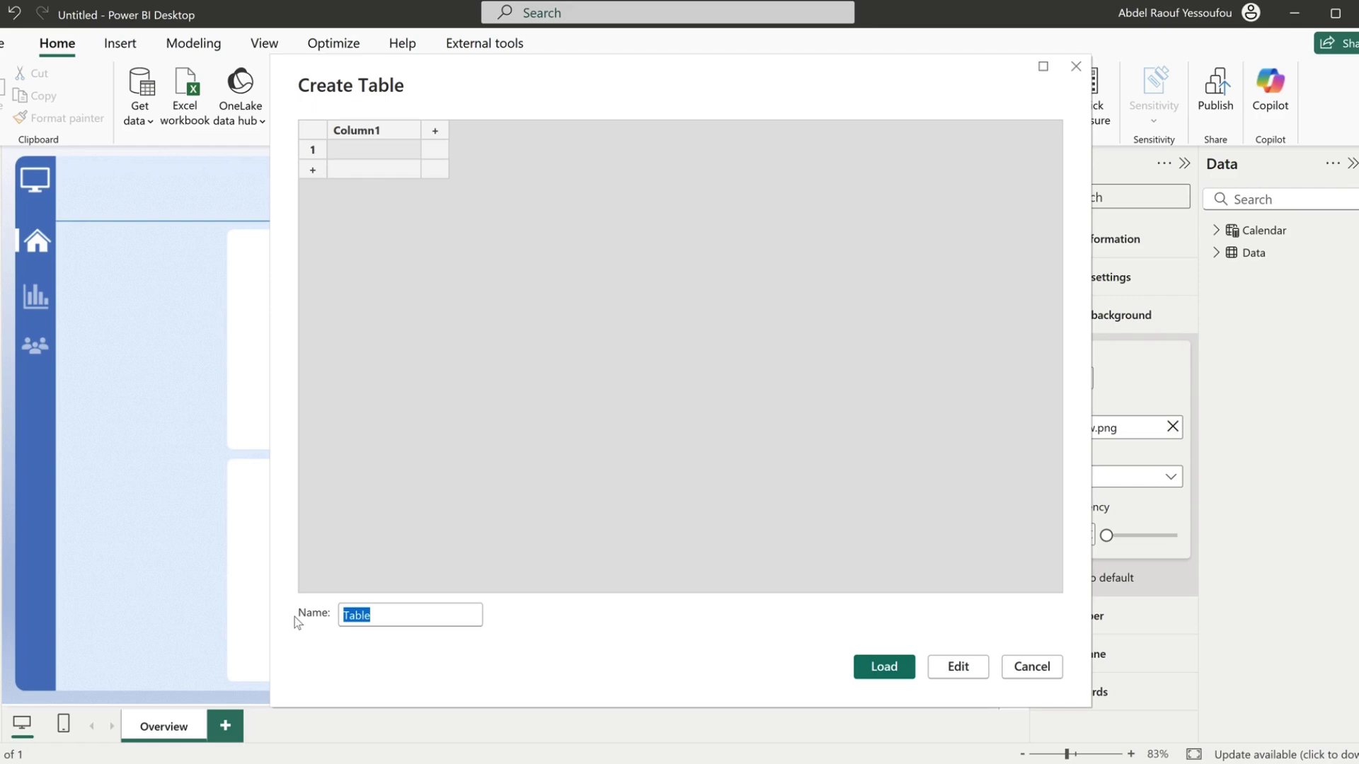
key(BackSpace)
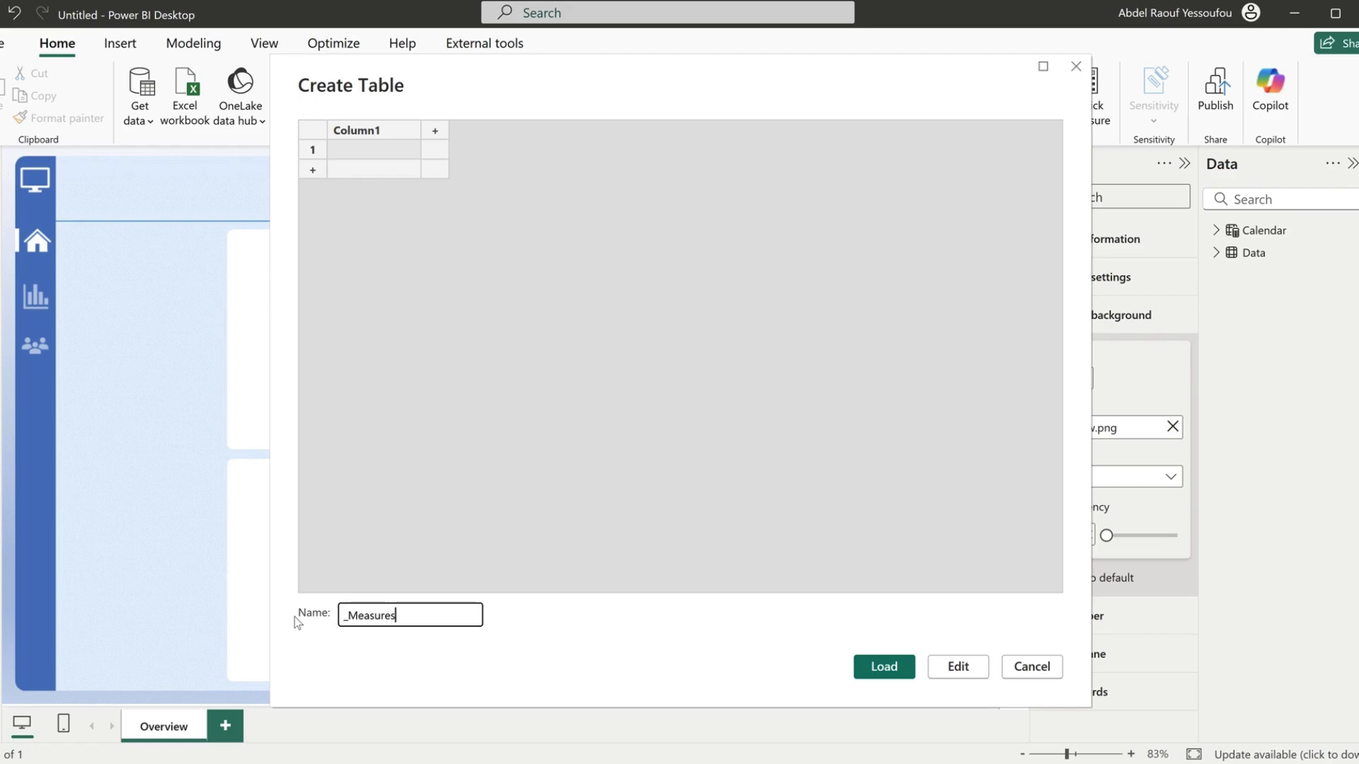
text(_Measures)
click(884, 667)
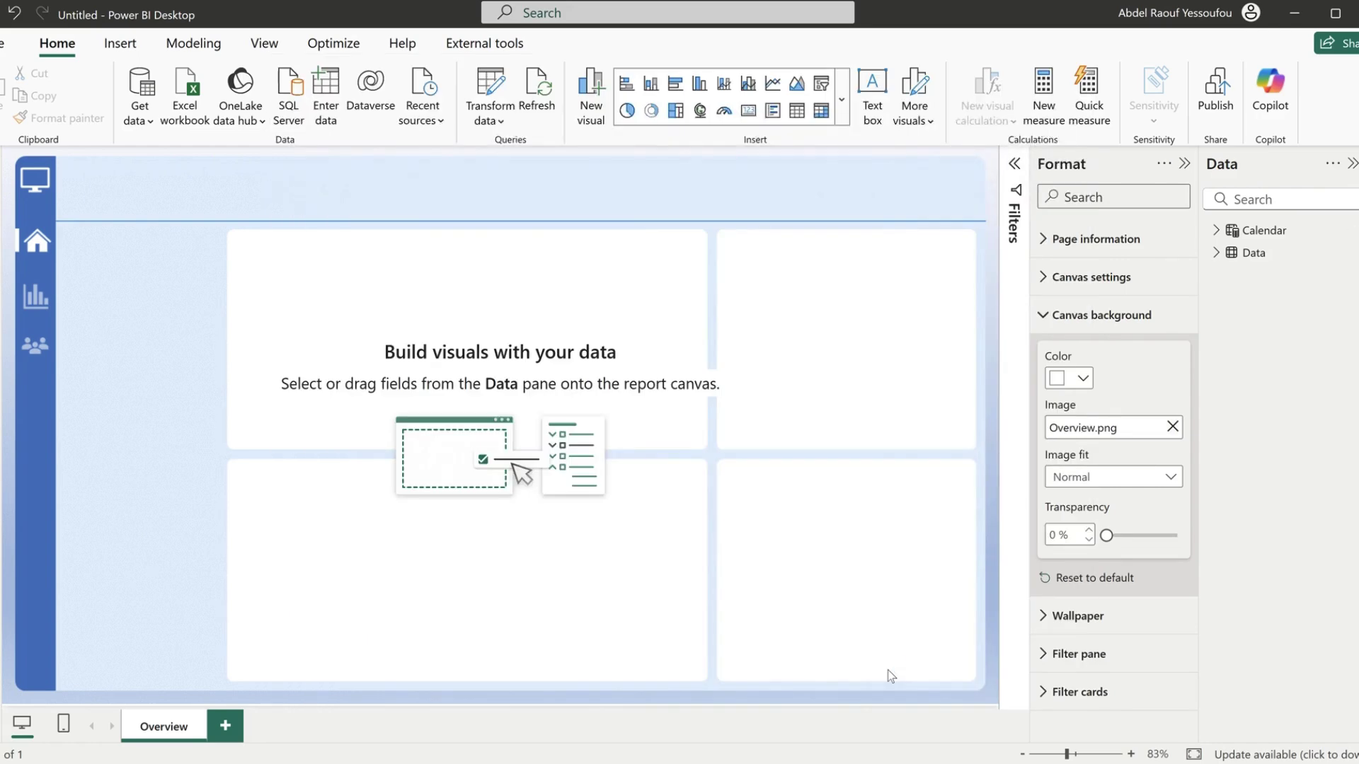
- Review the finished Sales_and_Profit report's Overview page for the measures its cards need, and return to the untitled report
mouse_move(863, 763)
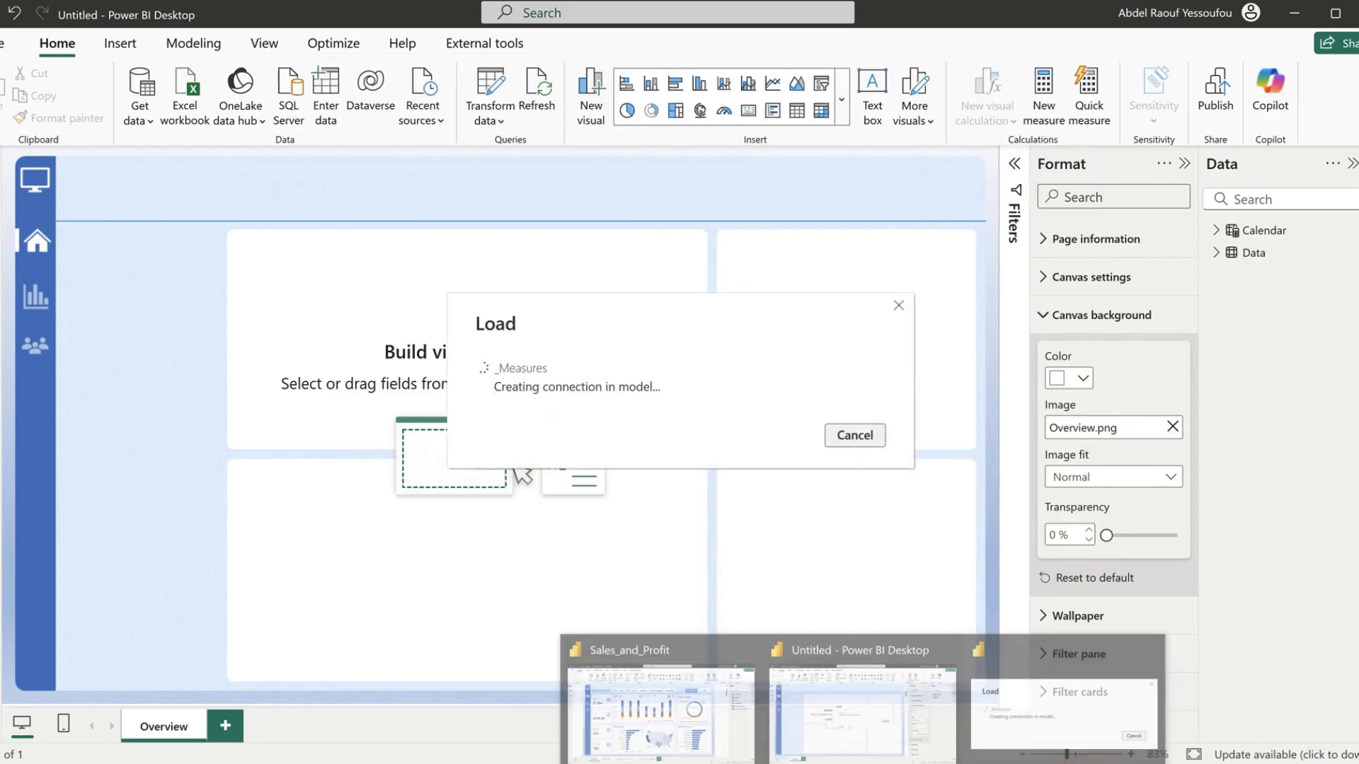
click(733, 704)
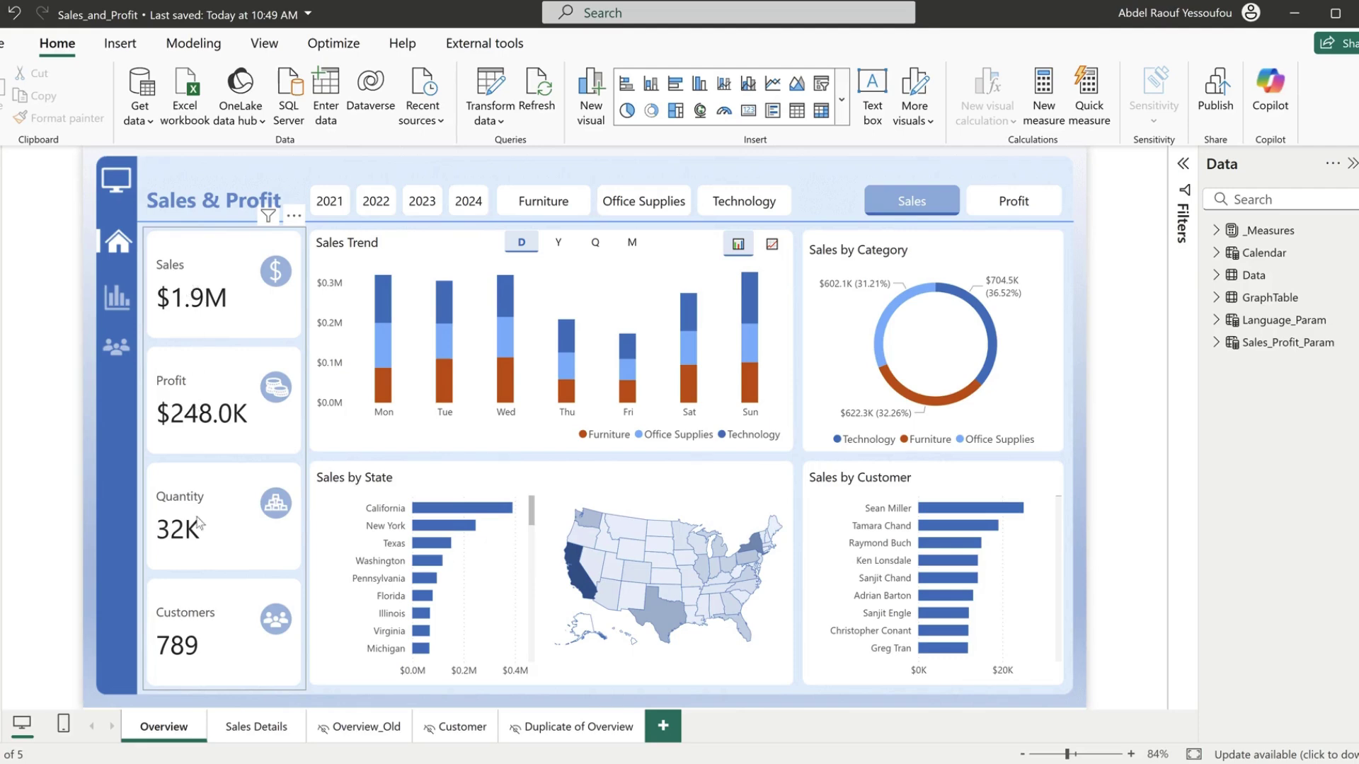
click(1297, 24)
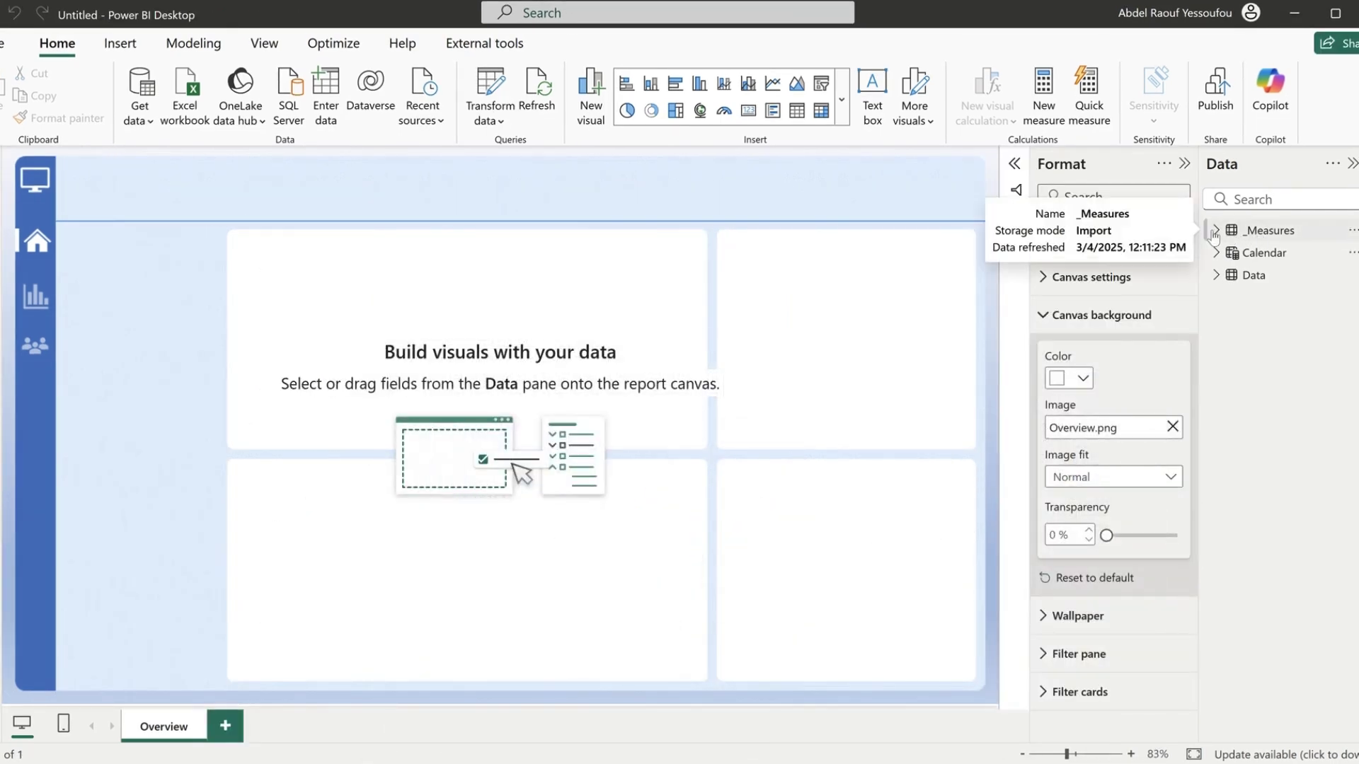
- Create a measure in the _Measures table: Sales = SUM(Data[Sales])
click(1239, 238)
right_click(1265, 236)
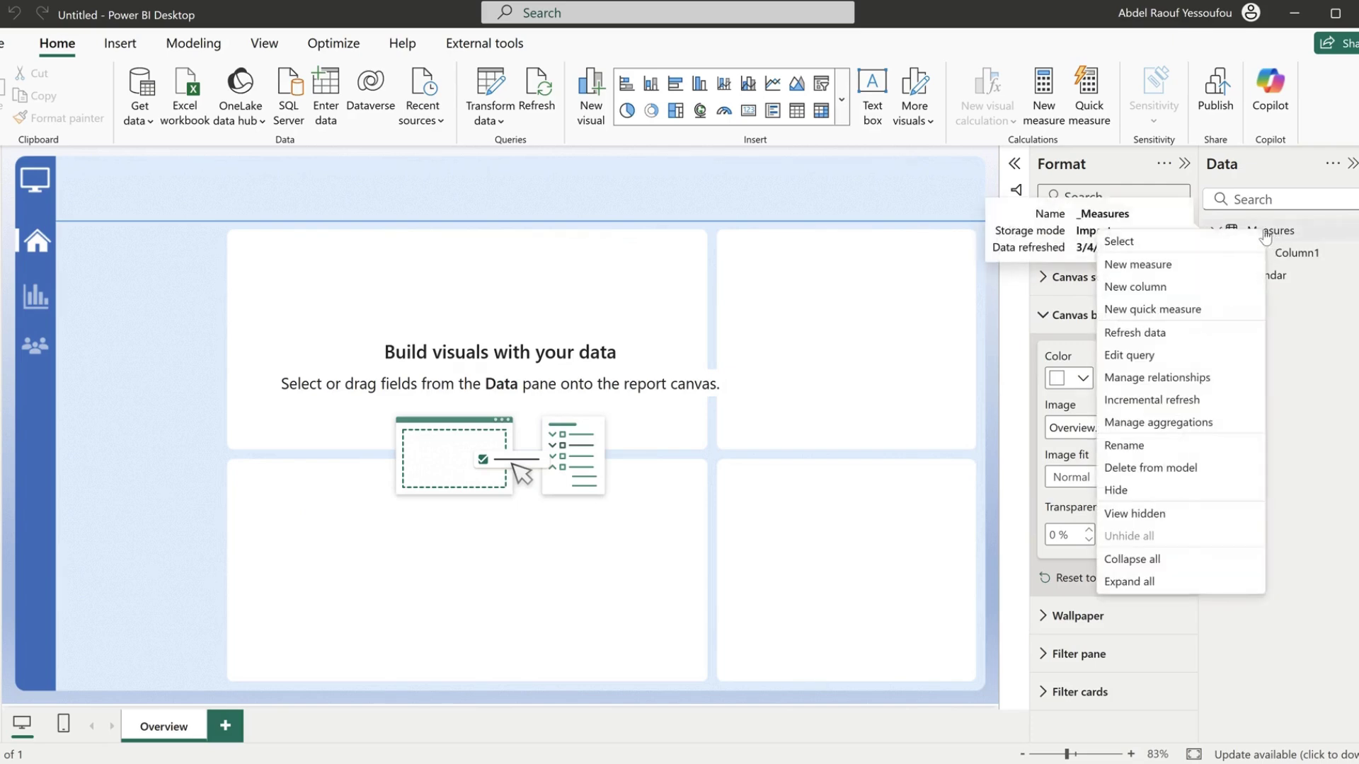
key(Escape)
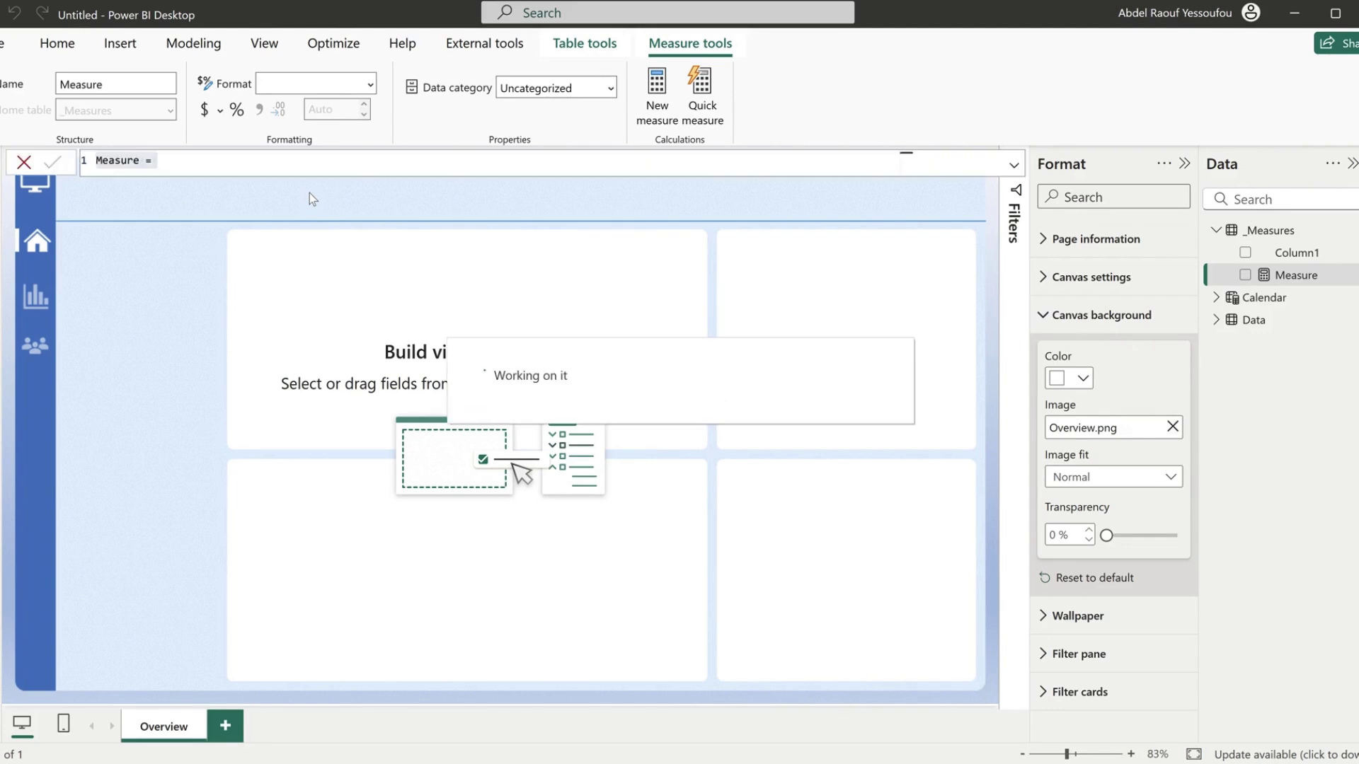
text(Sales =)
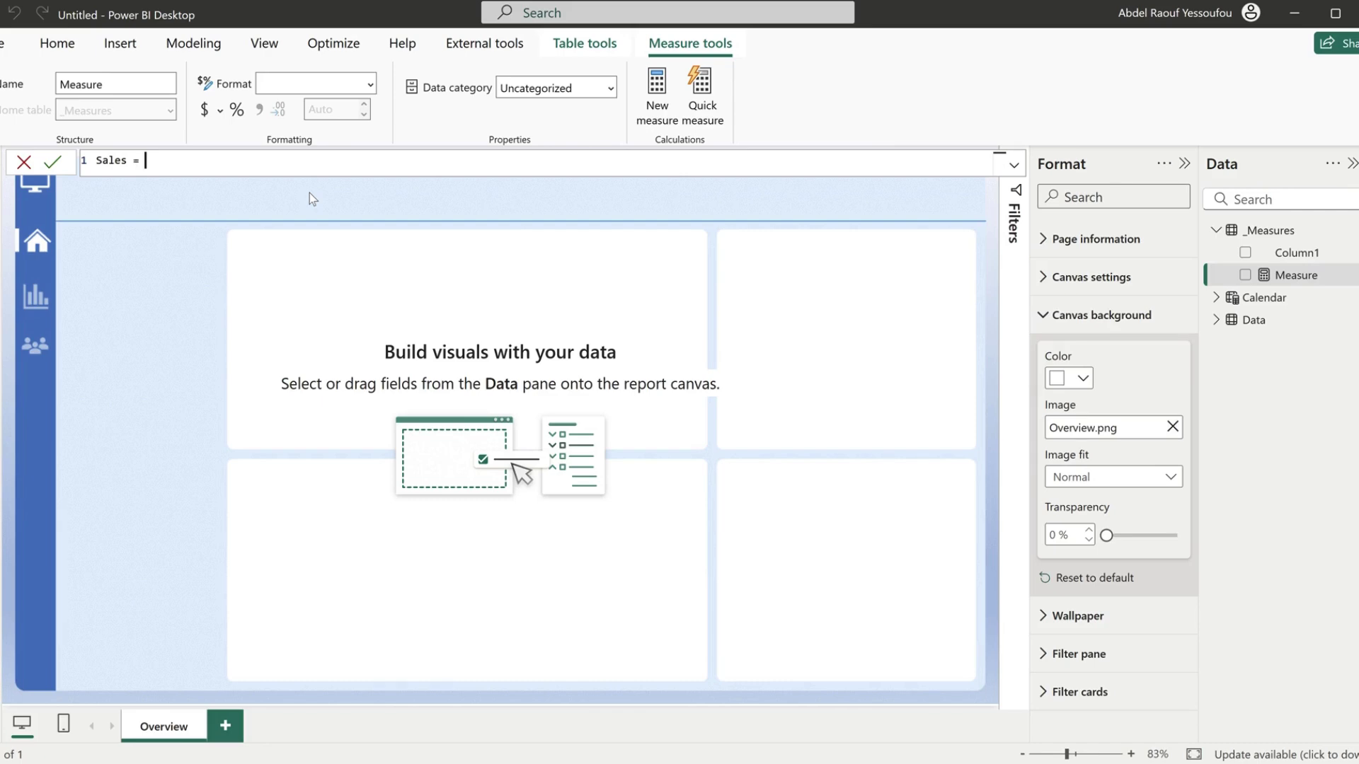
text( sum)
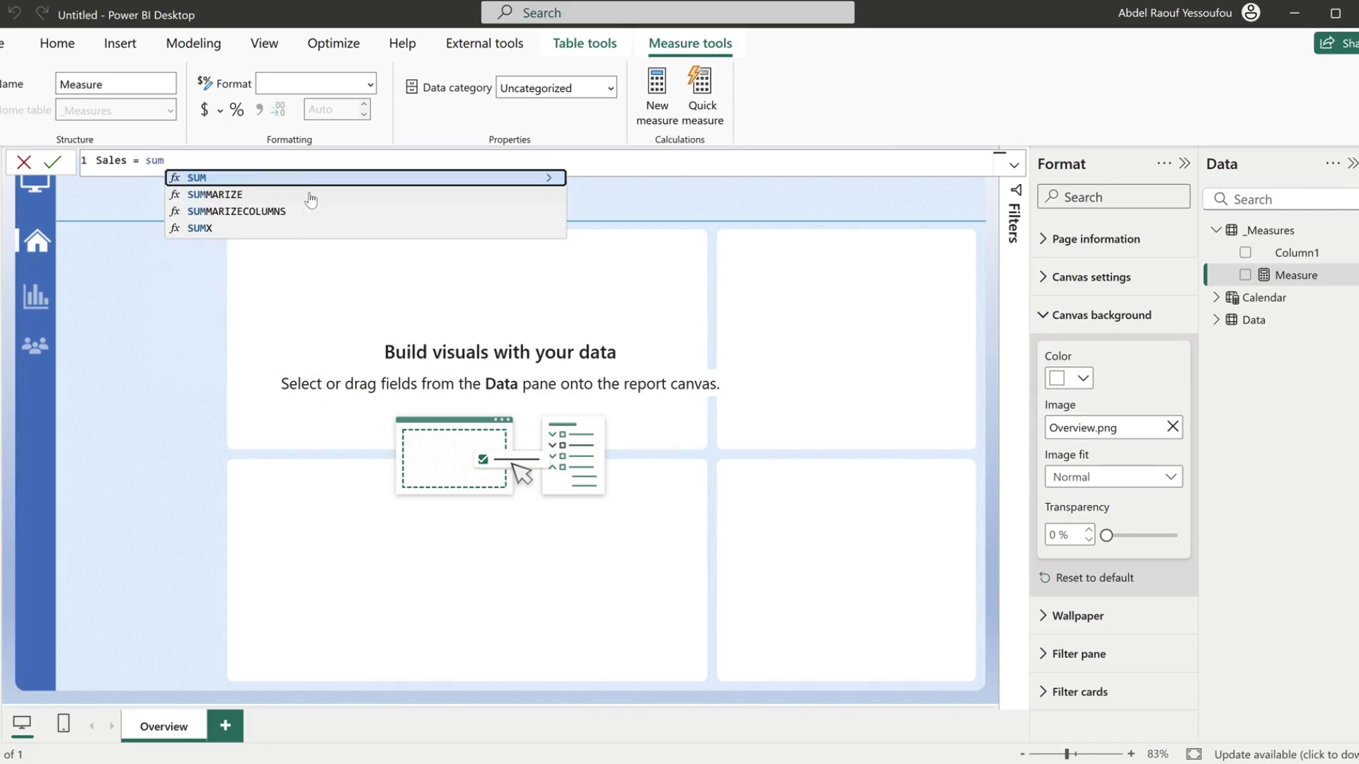
key(Tab)
text(sal)
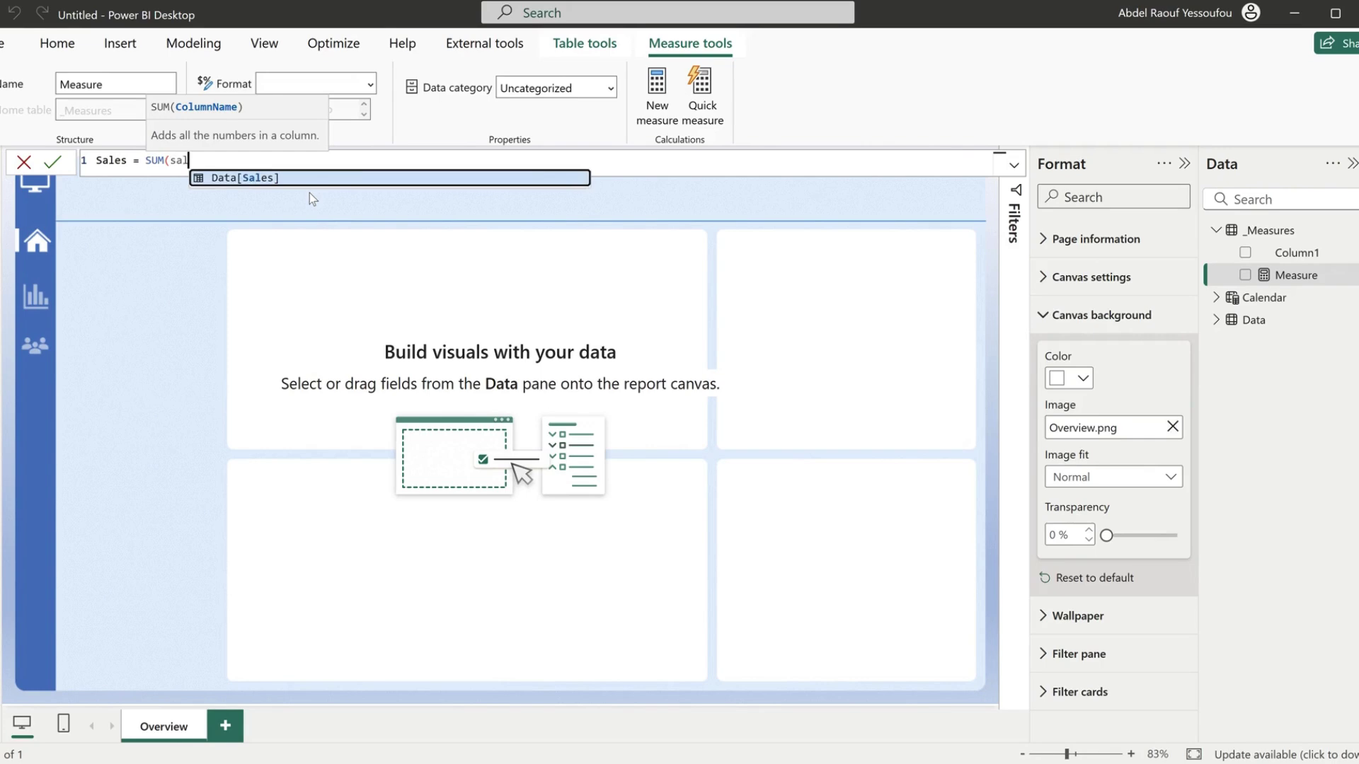
key(Tab)
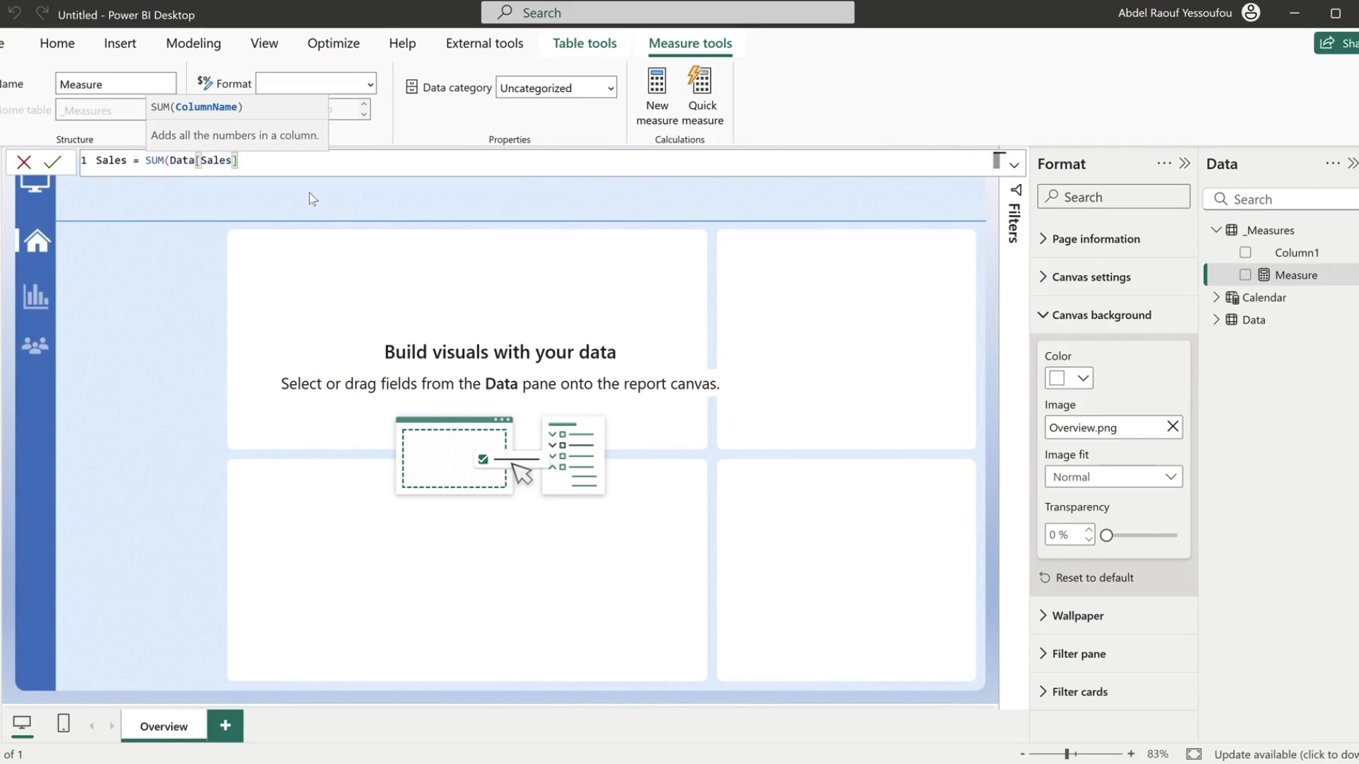
text())
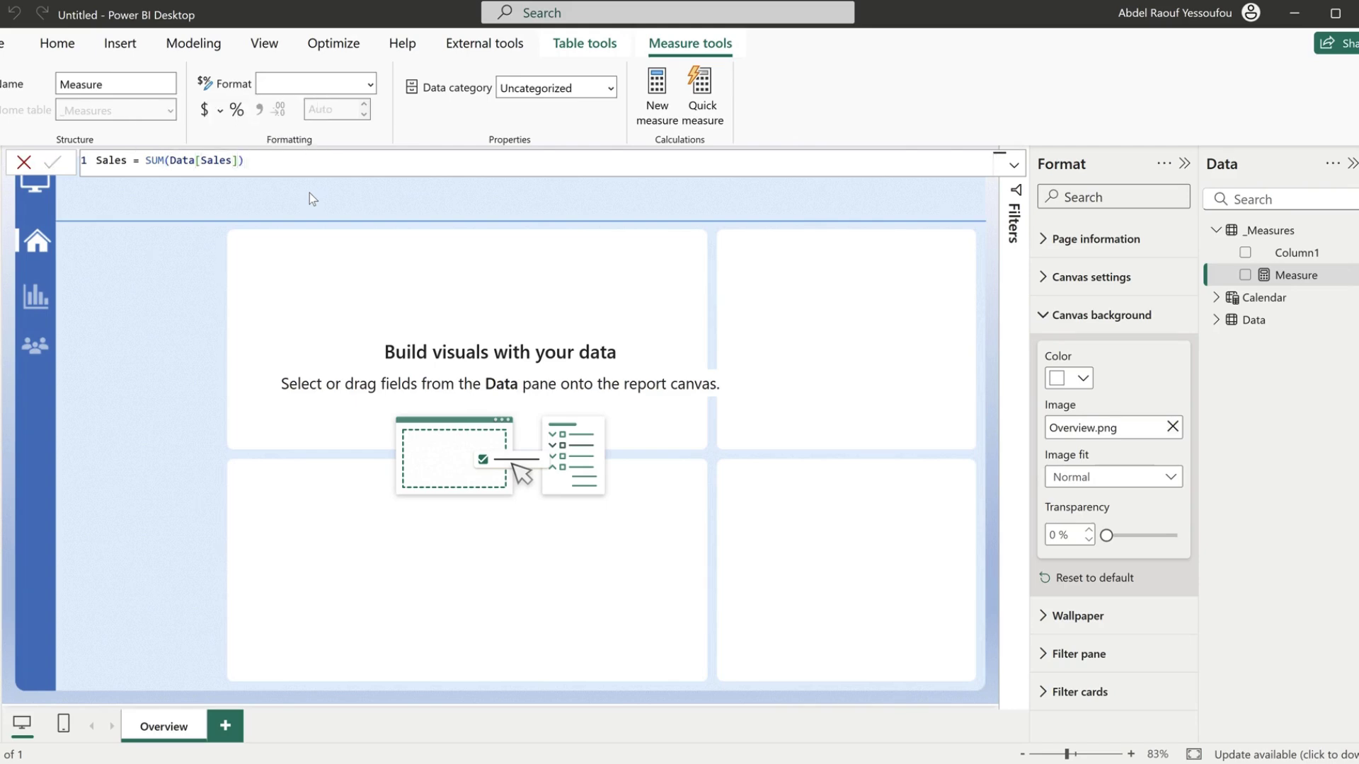
key(Return)
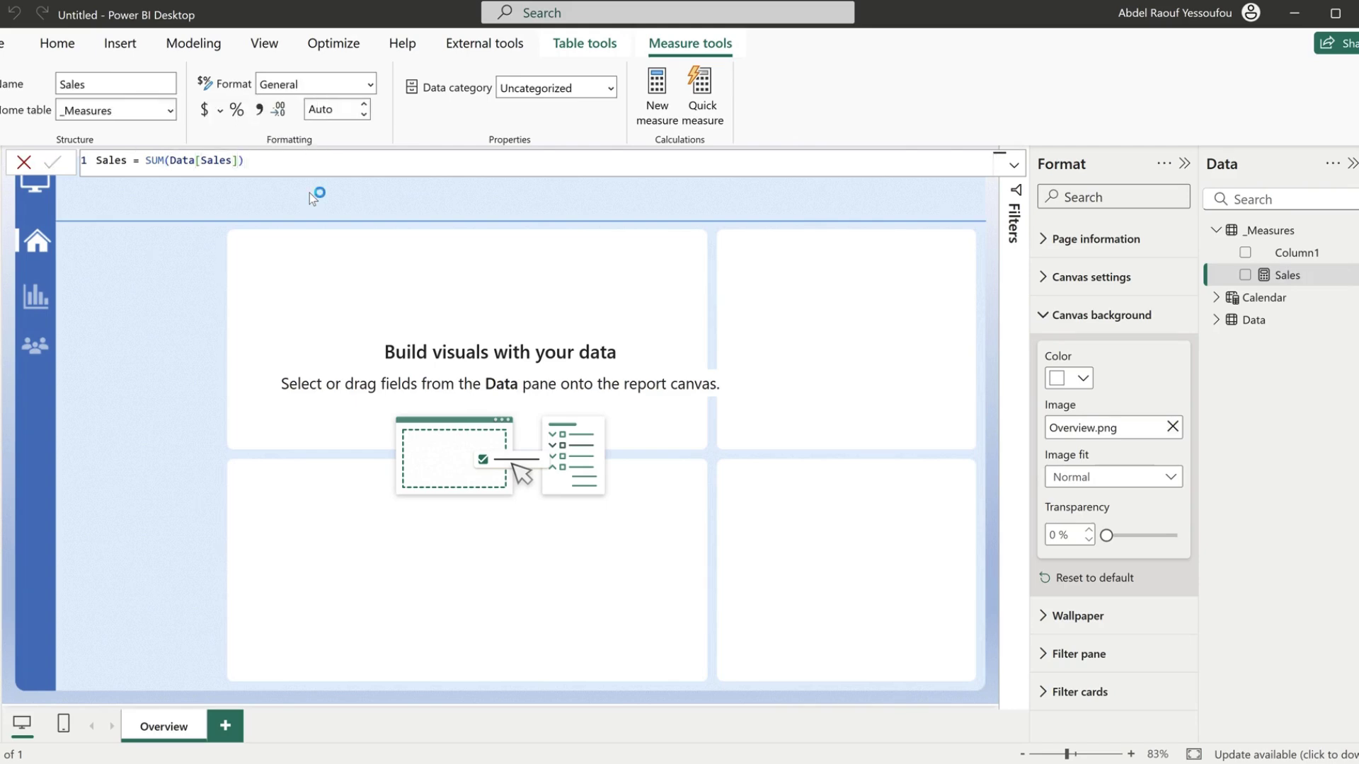
- Add a measure to the _Measures table: Profit = SUM(Data[Profit]), with the expression on its own line
right_click(1264, 234)
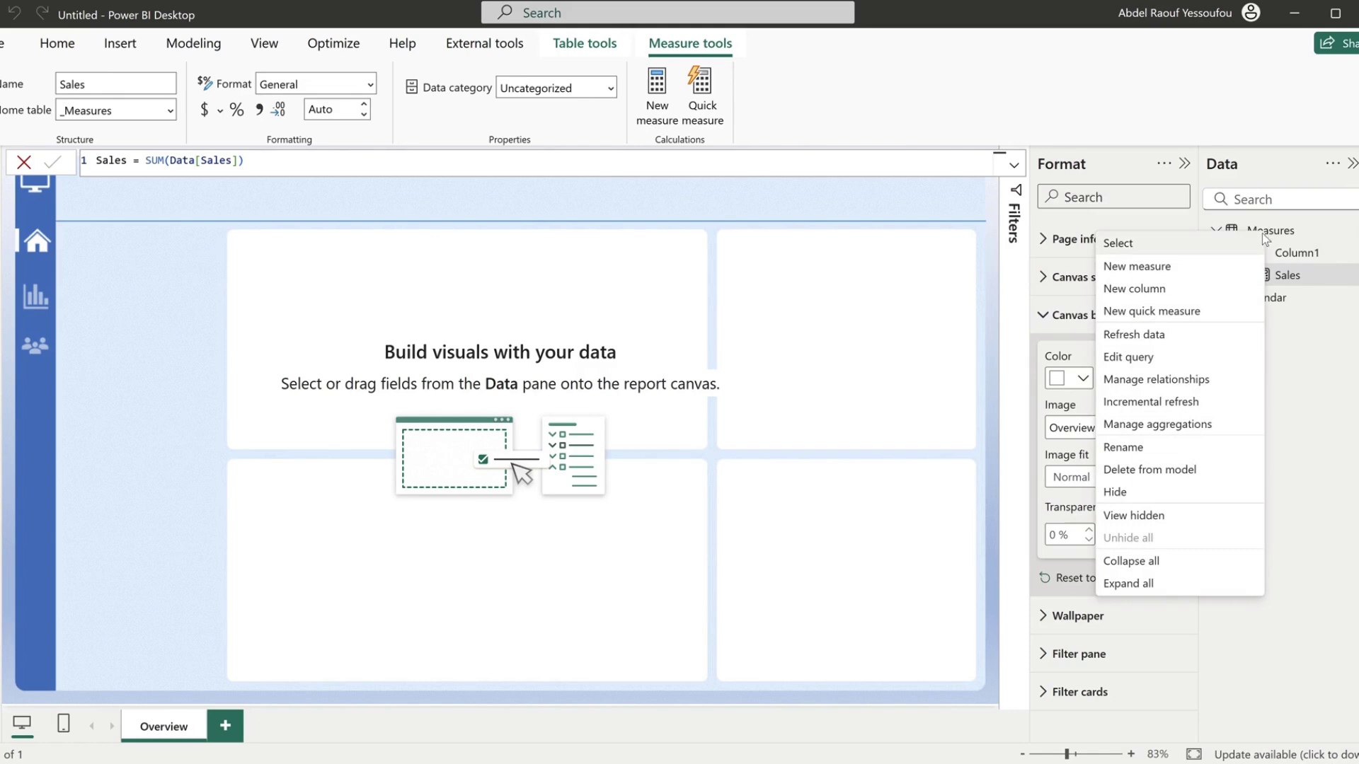
click(1163, 272)
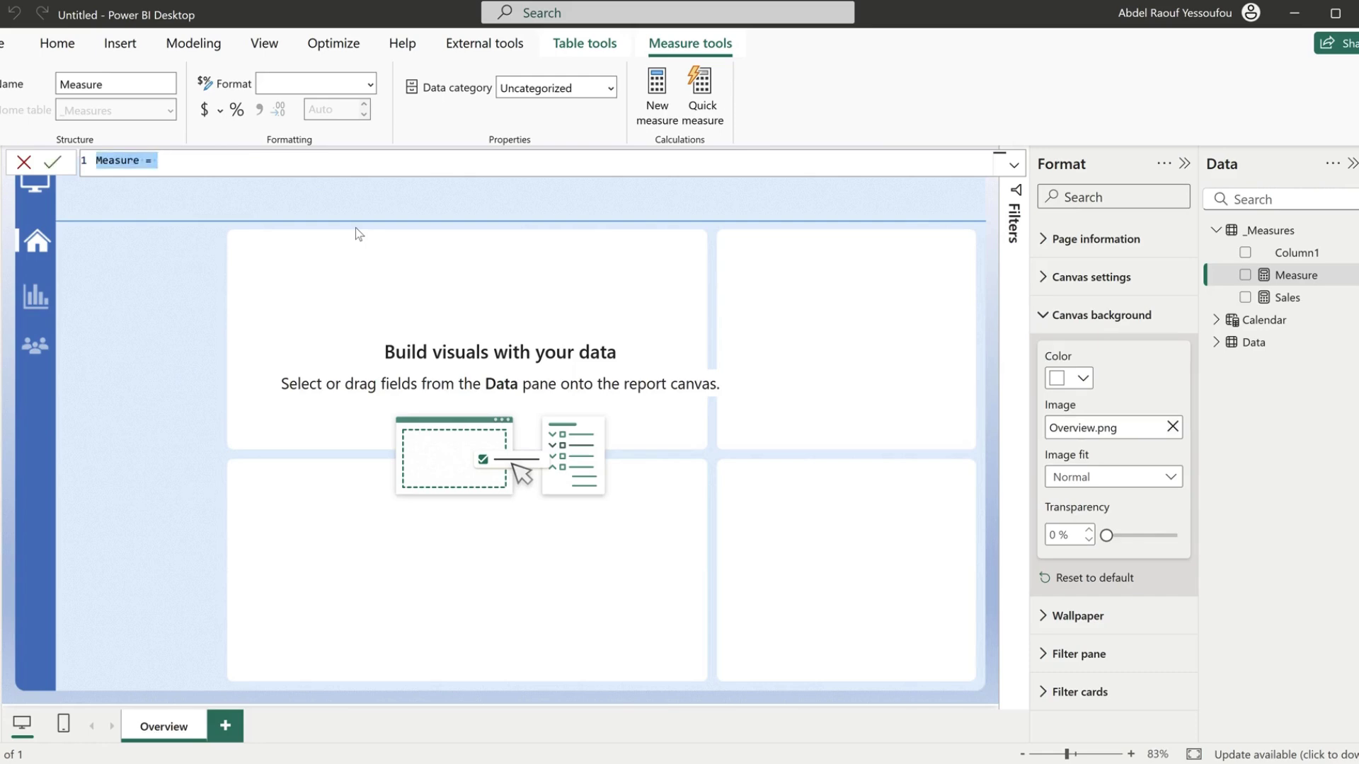
text(Profit)
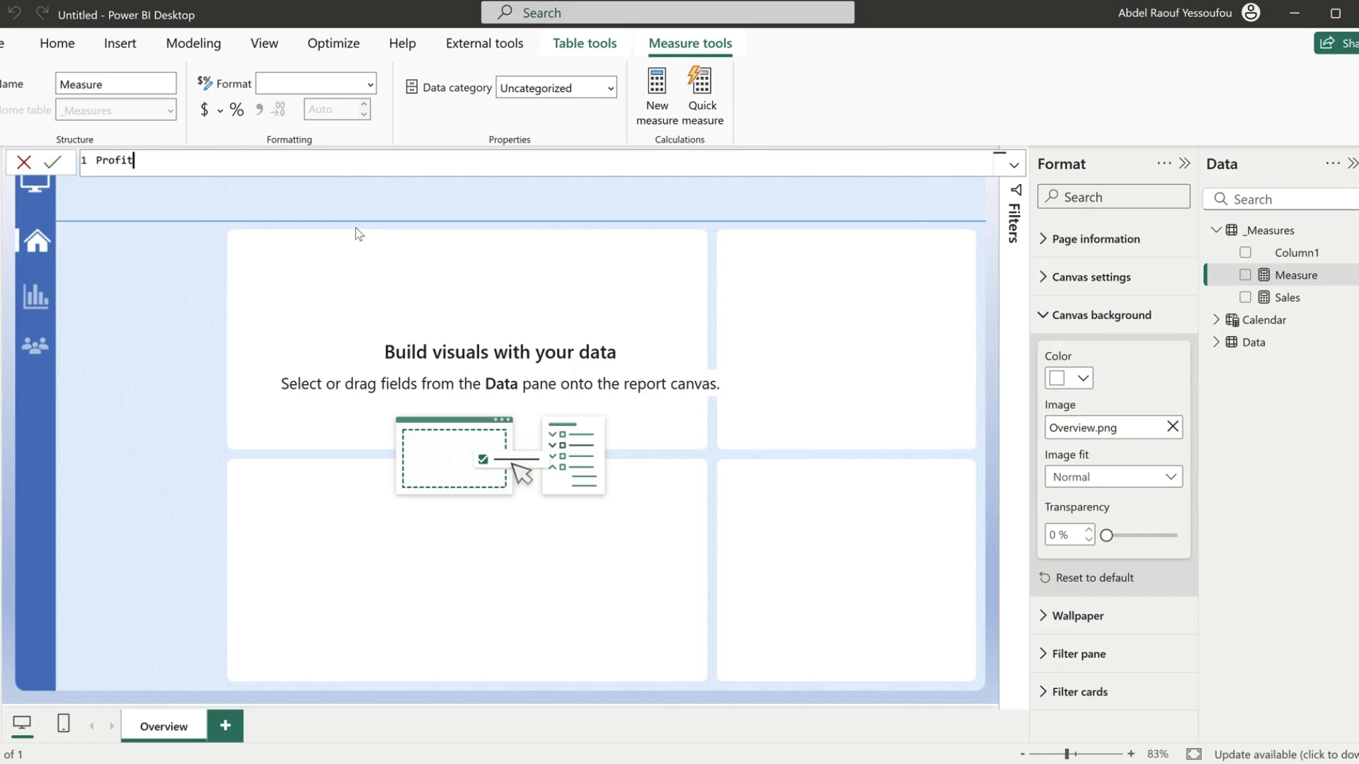
text( =)
key(shift+Return)
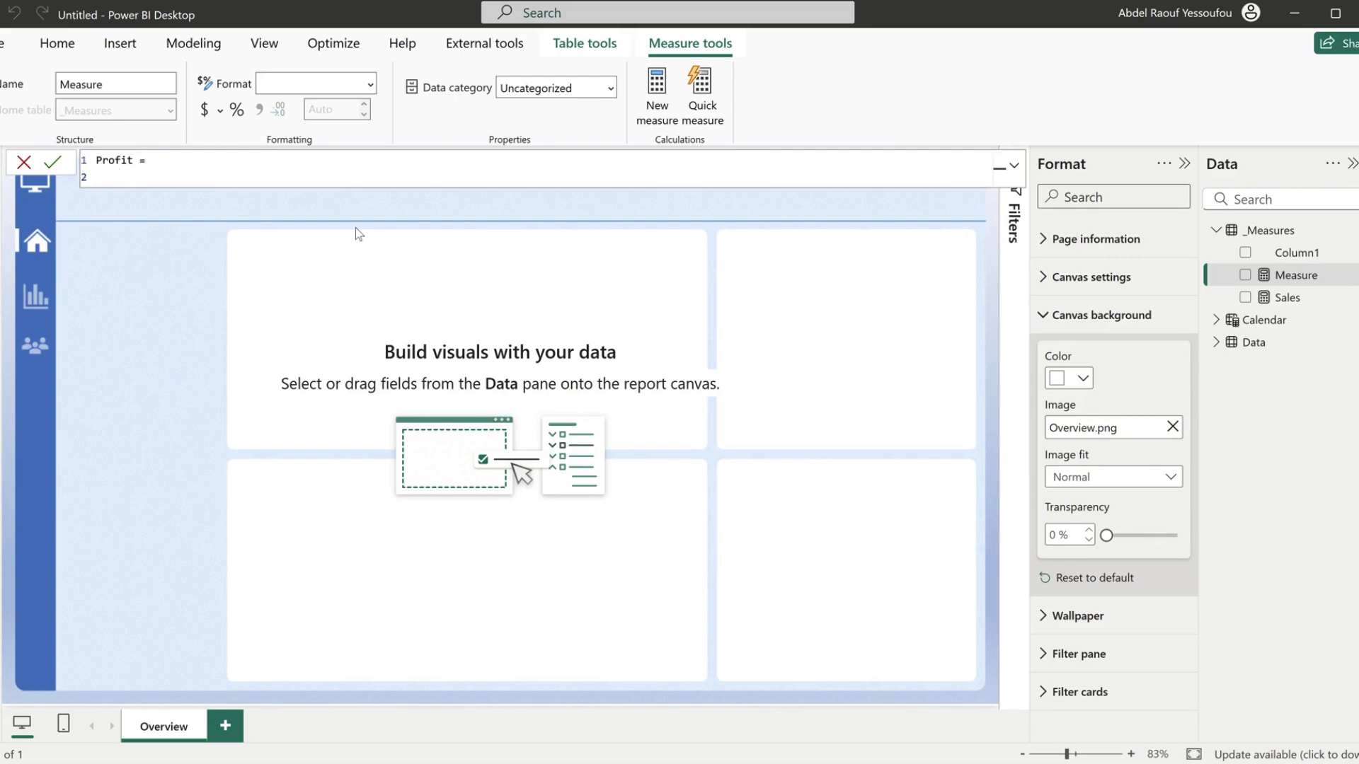
text(sum(pro)
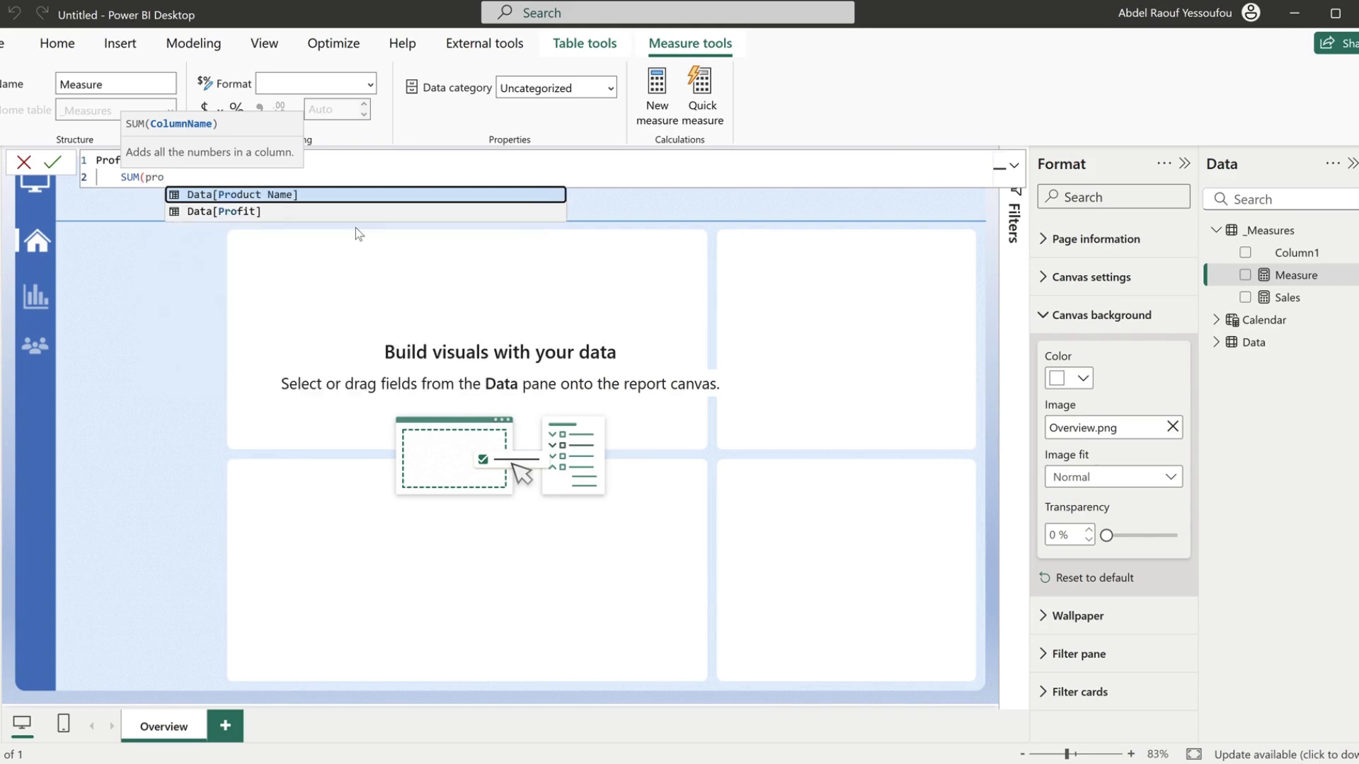
key(Down)
key(Tab)
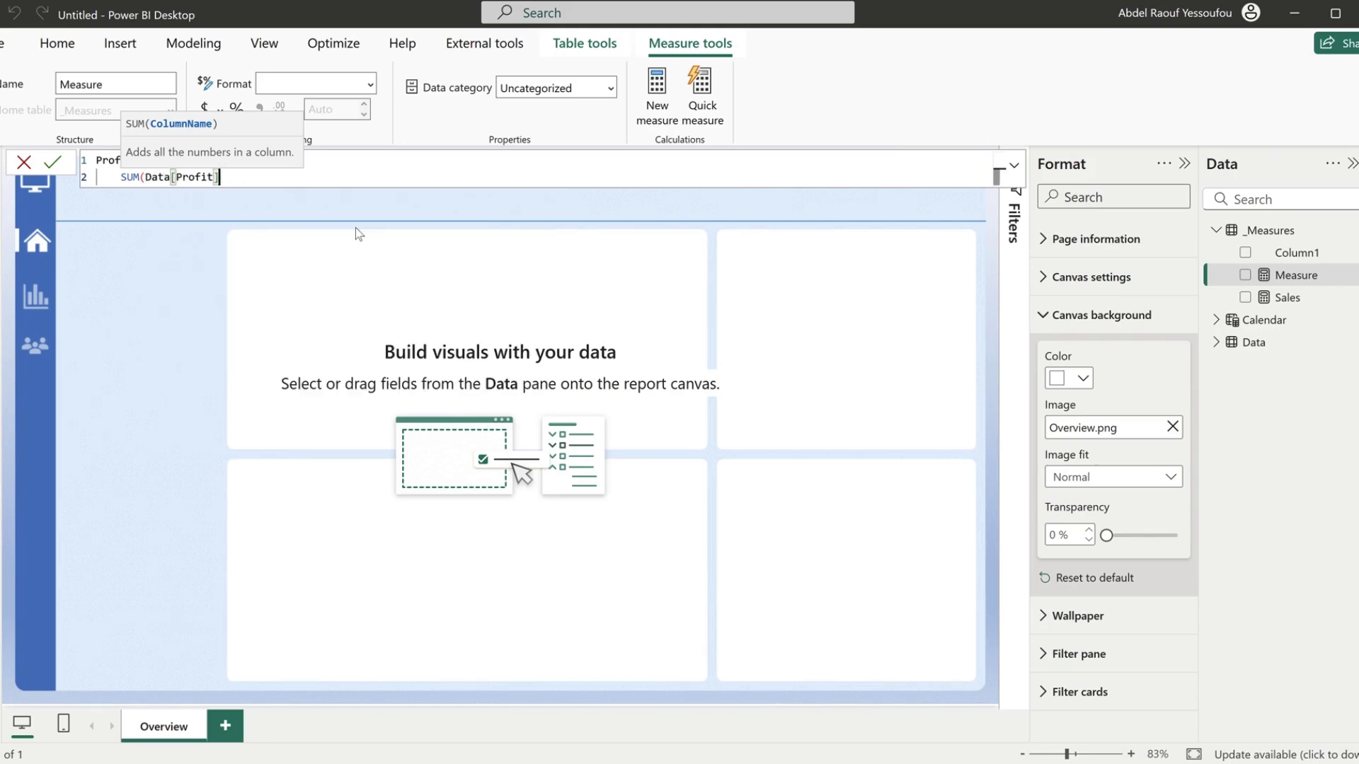
text())
key(Return)
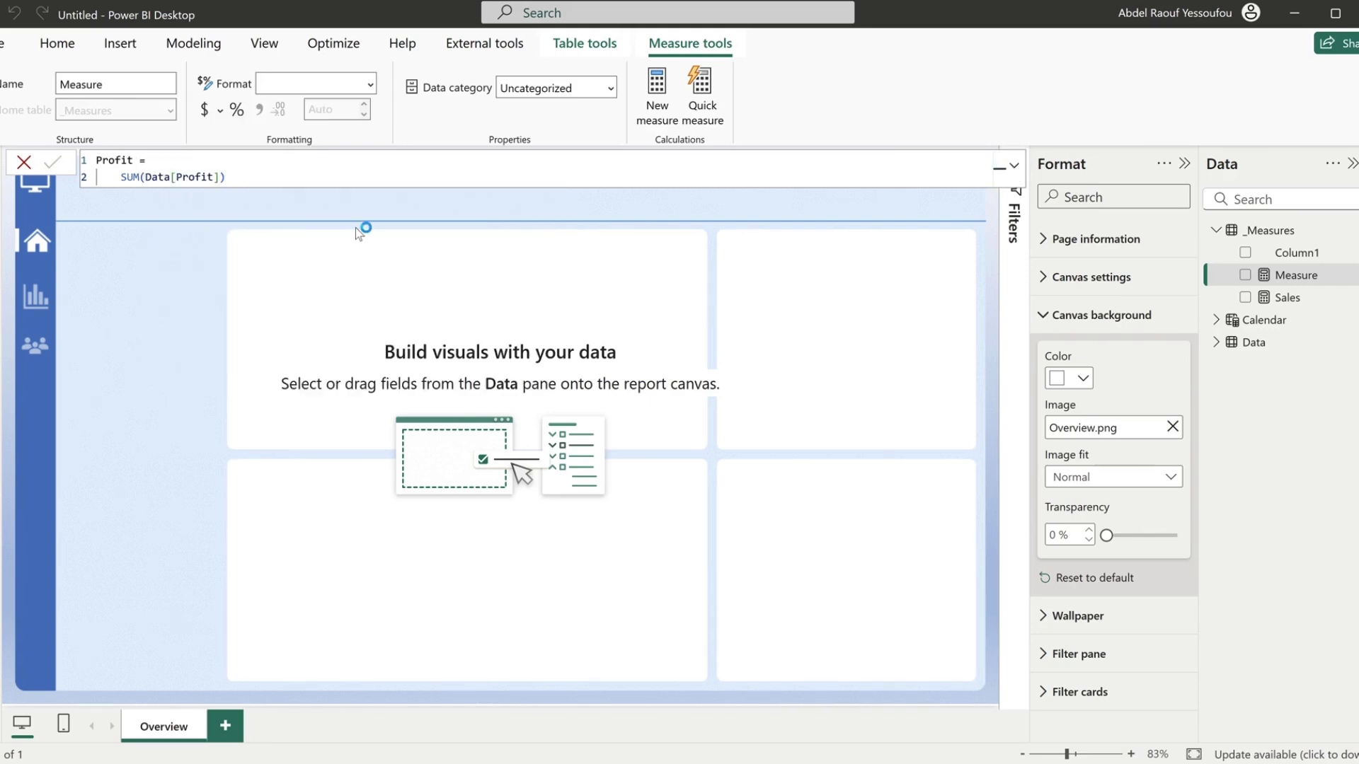
- Add a measure to the _Measures table: Customers = DISTINCTCOUNT(Data[Customer Name])
right_click(1258, 230)
click(1168, 262)
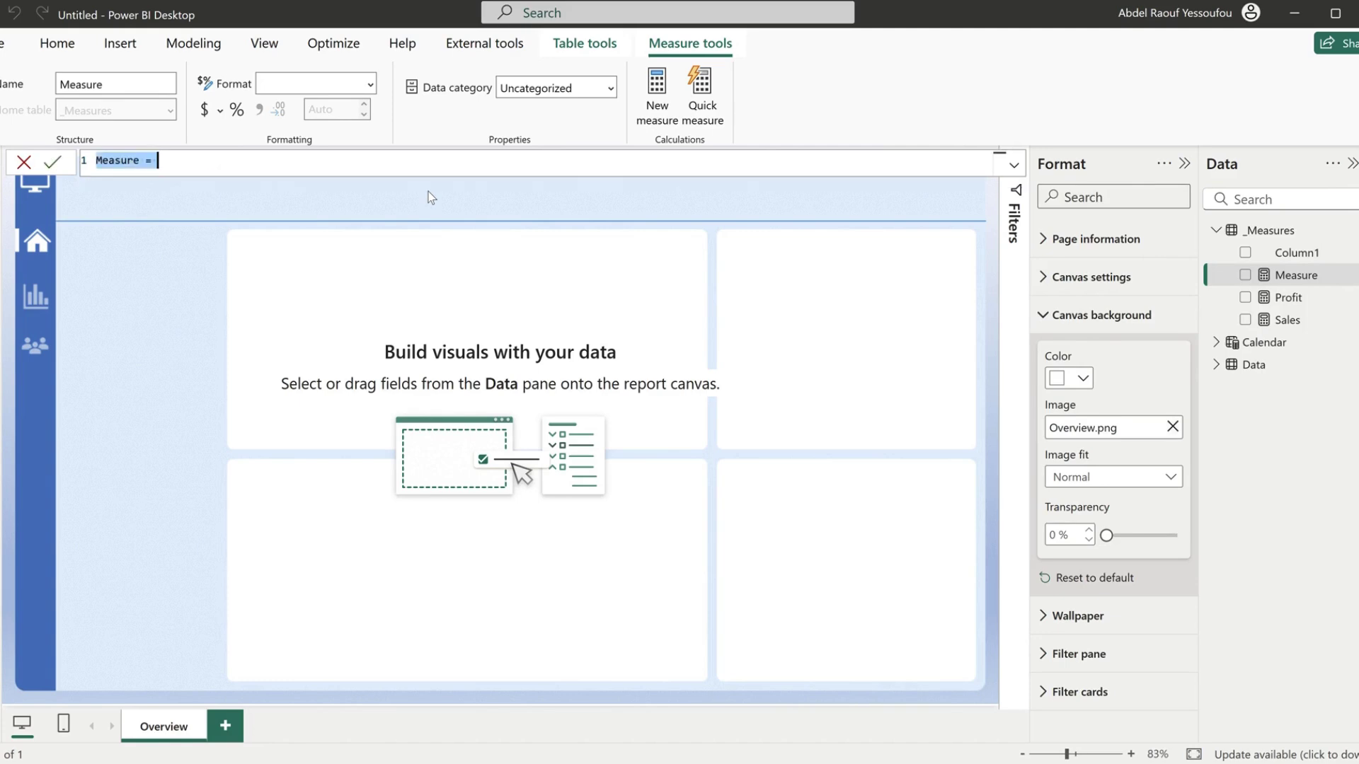
text(Customers )
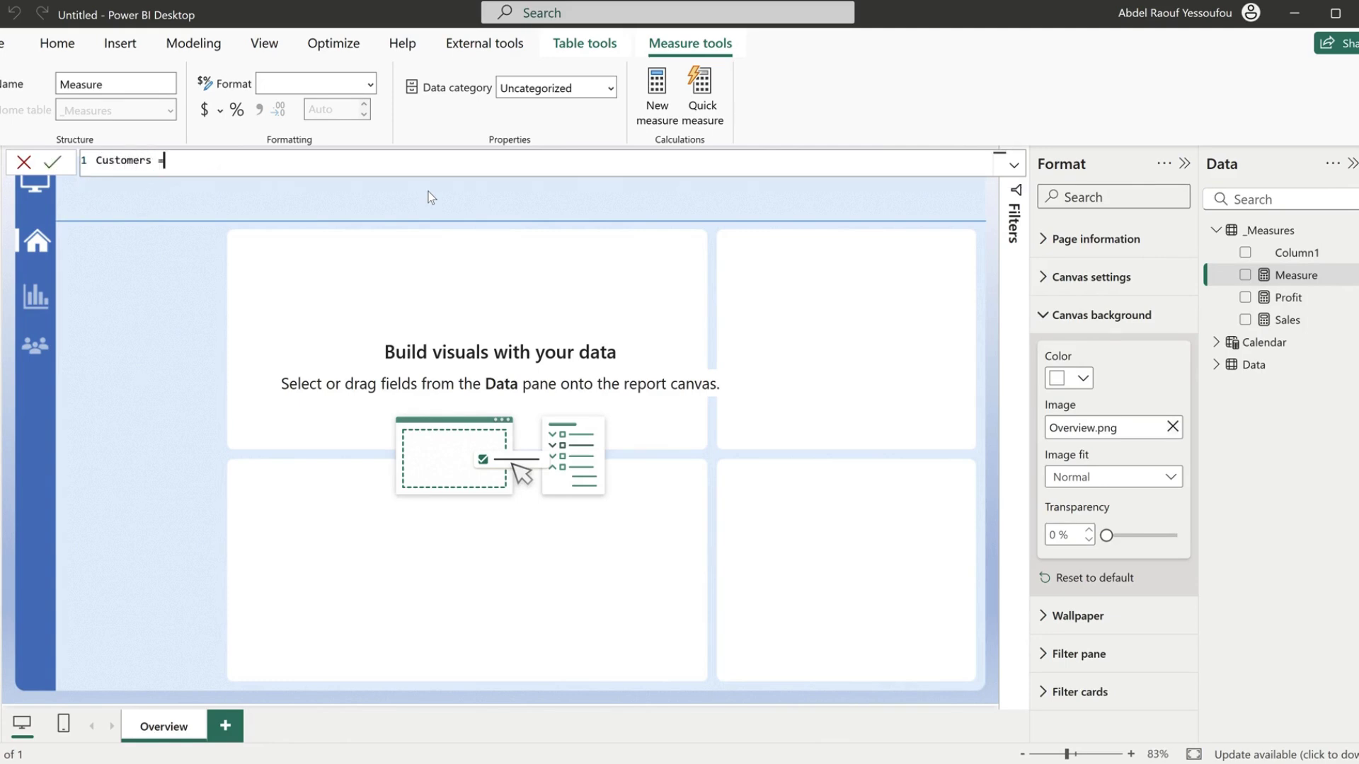
text(= dis)
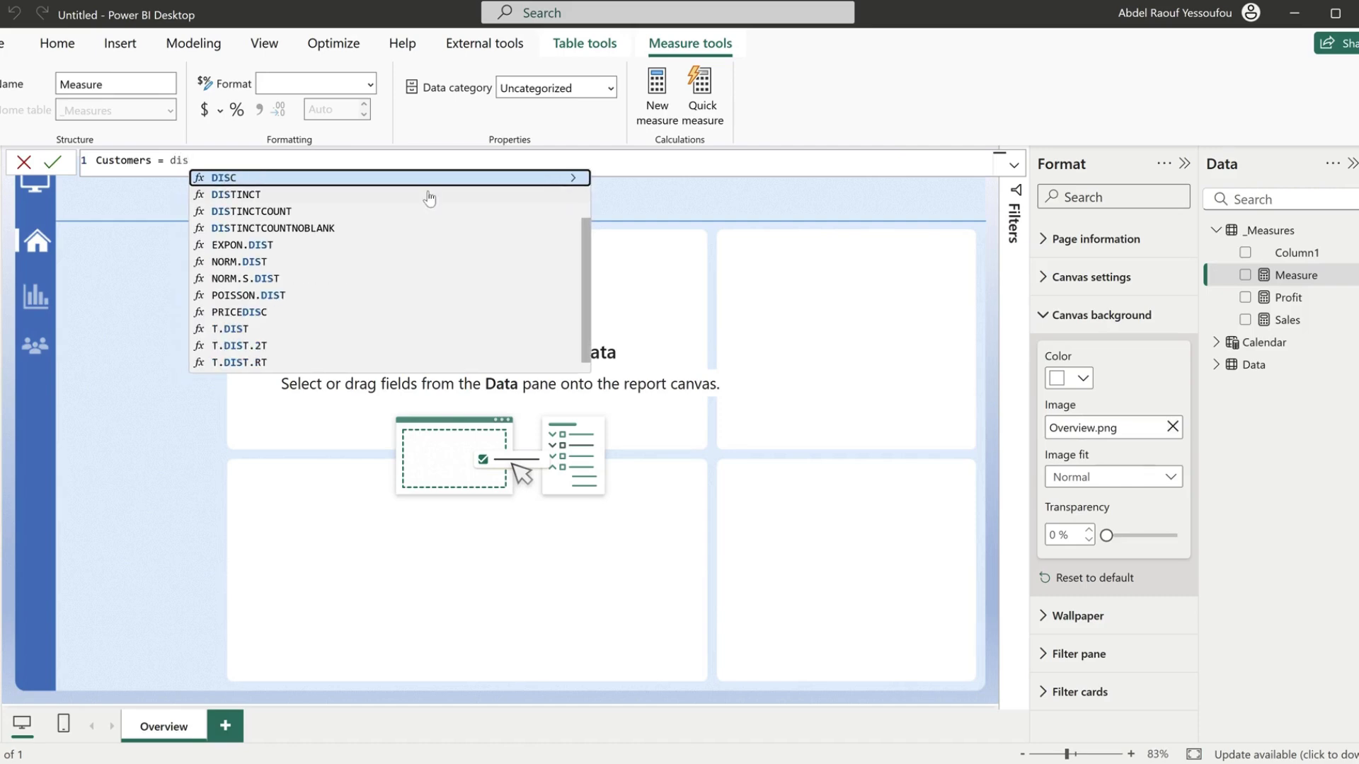
key(Down)
key(Down)
key(Tab)
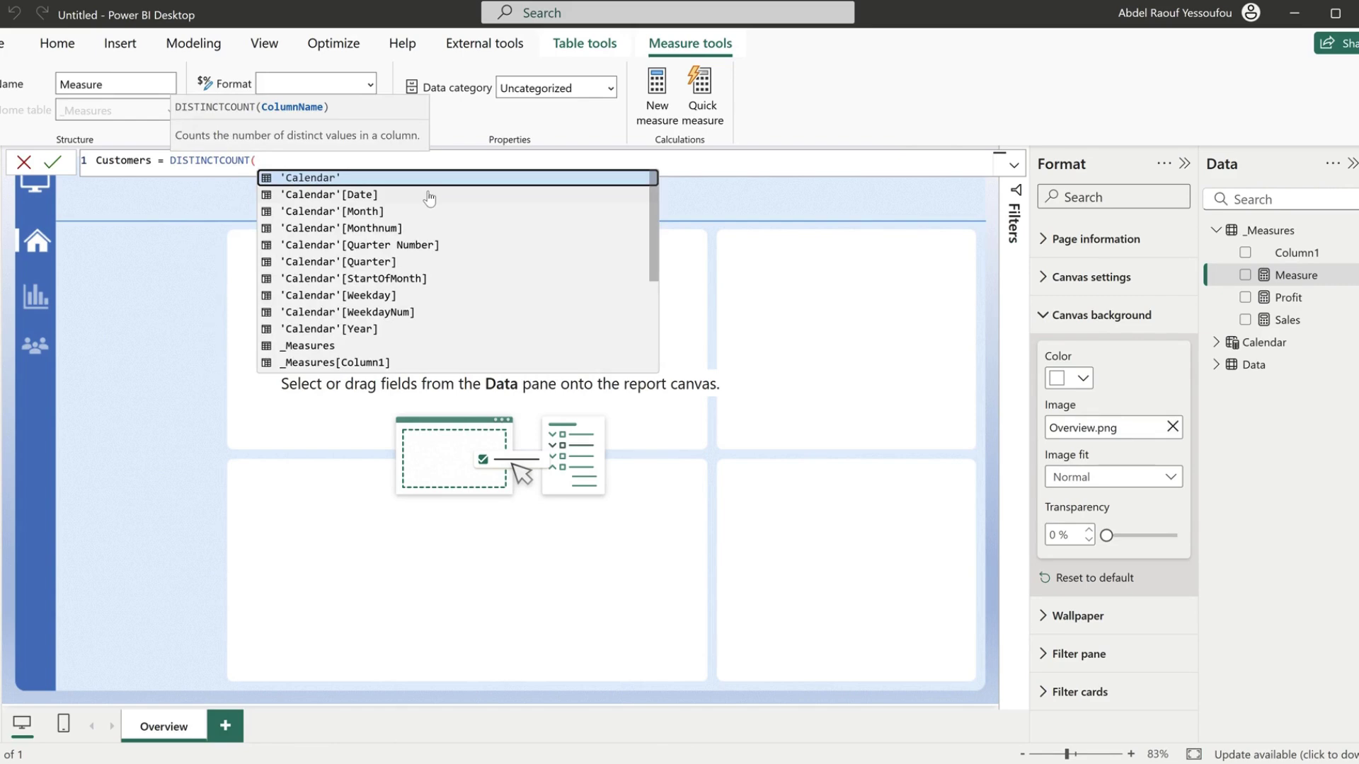
text(cust)
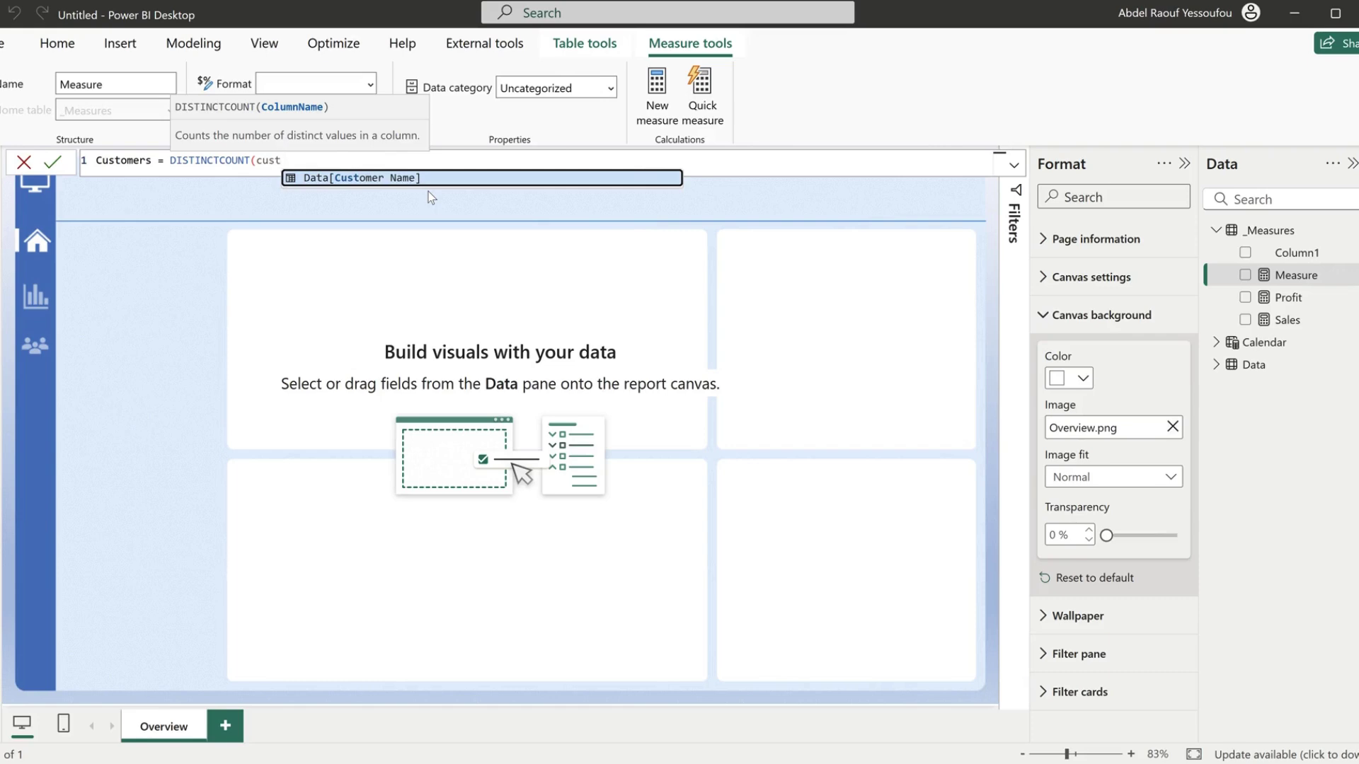
key(Tab)
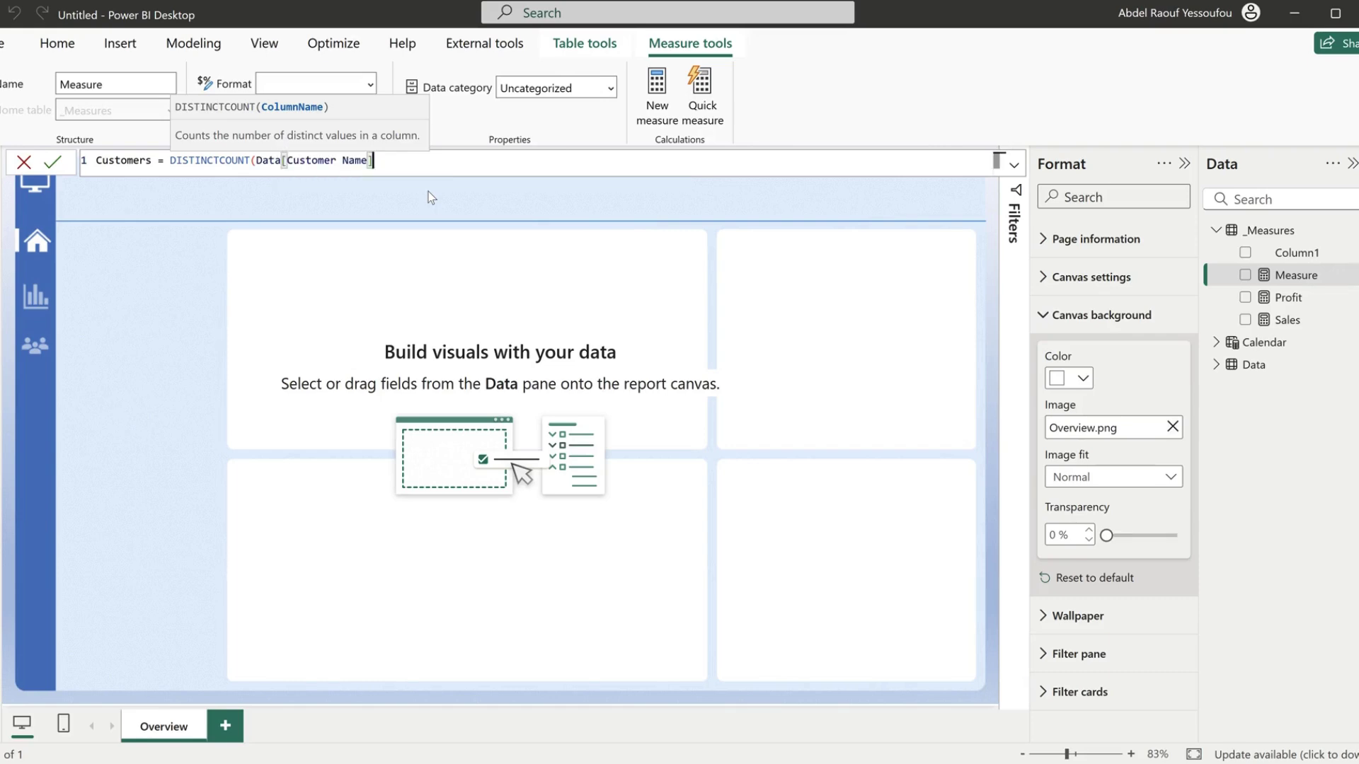
text())
key(Return)
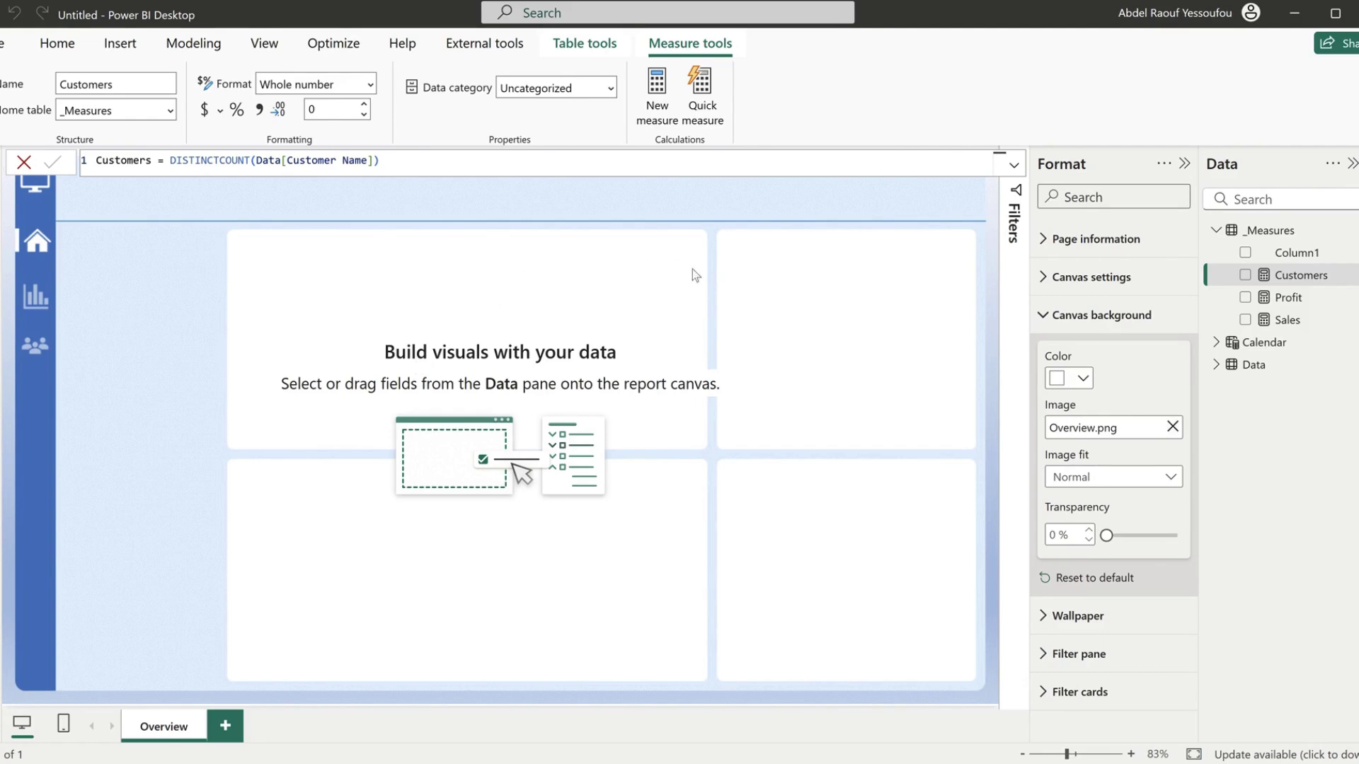
- Add a measure to the _Measures table: Quantity = SUM(Data[Quantity]), with the expression on its own line
right_click(1265, 231)
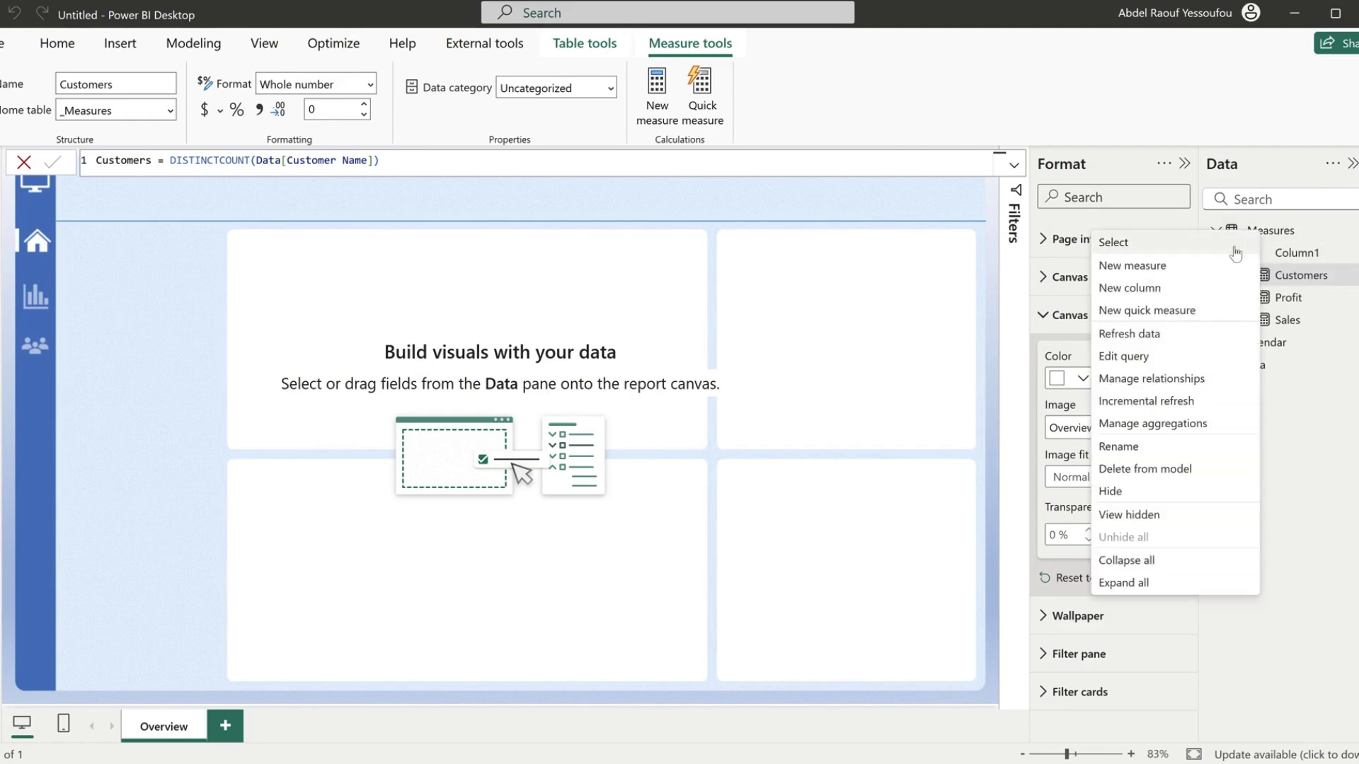
click(1186, 267)
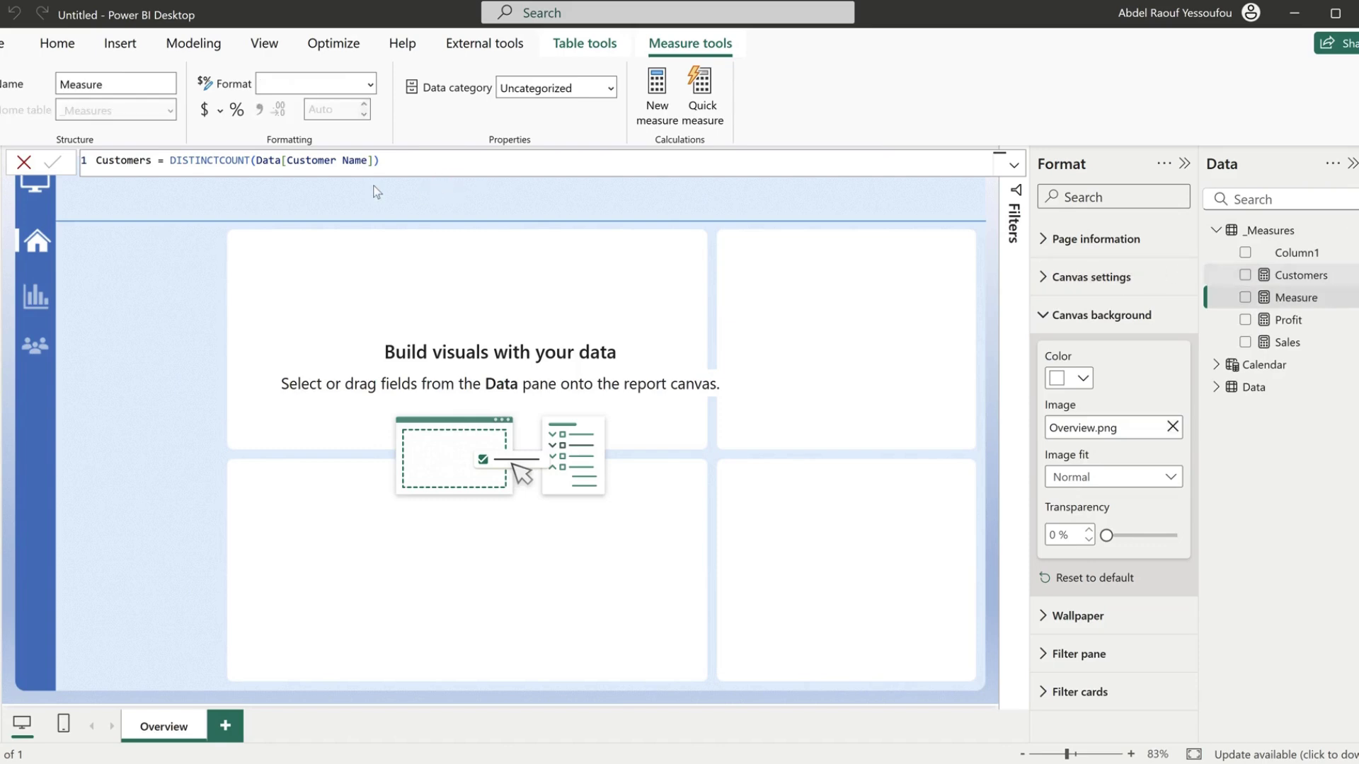
text(Q)
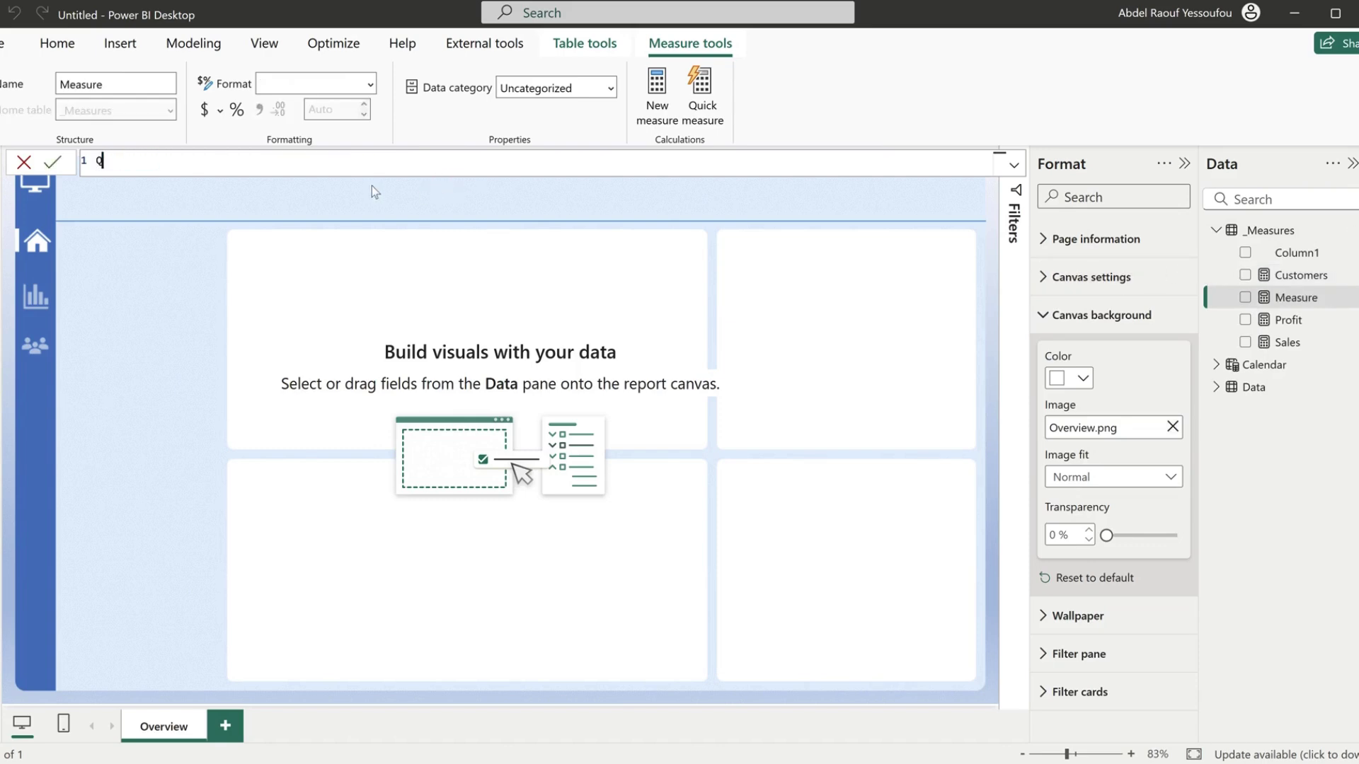
text(uantity =)
key(shift+Return)
text(SUM()
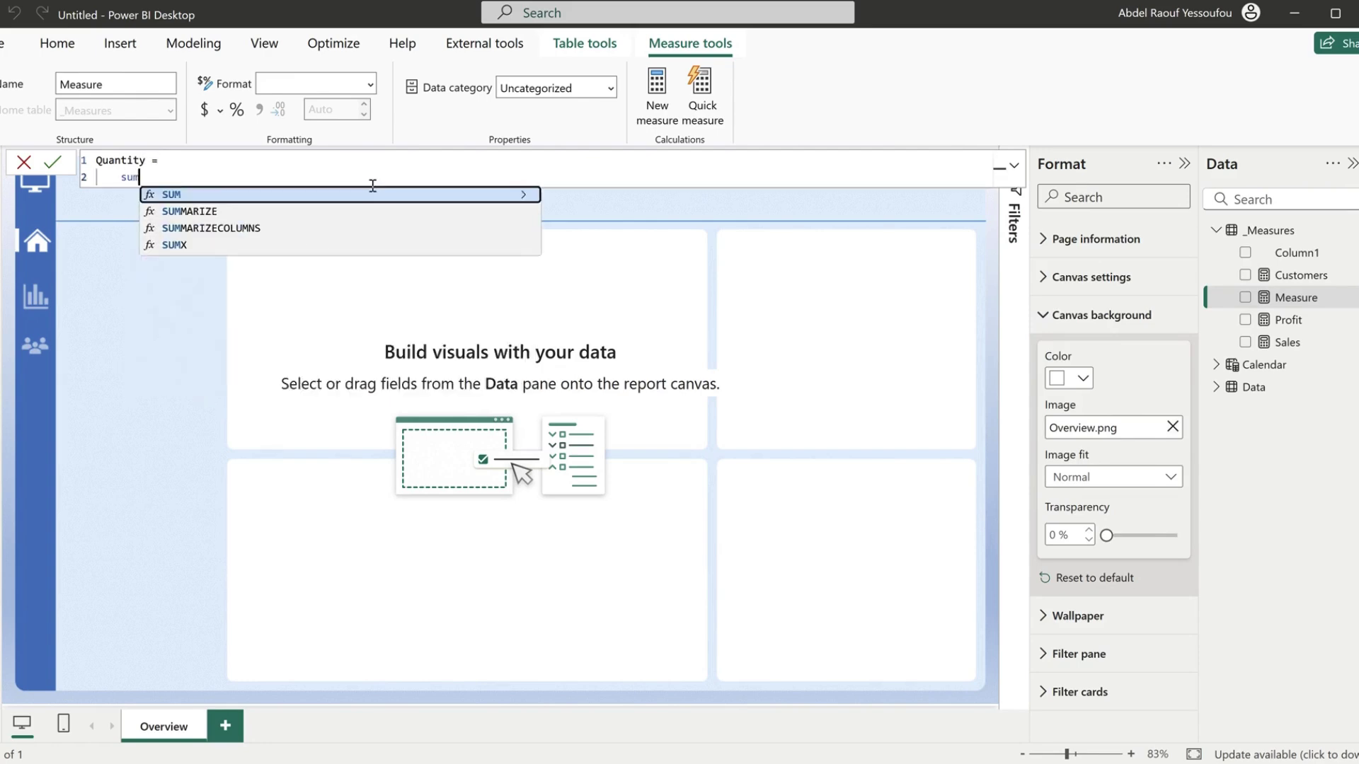
text(u)
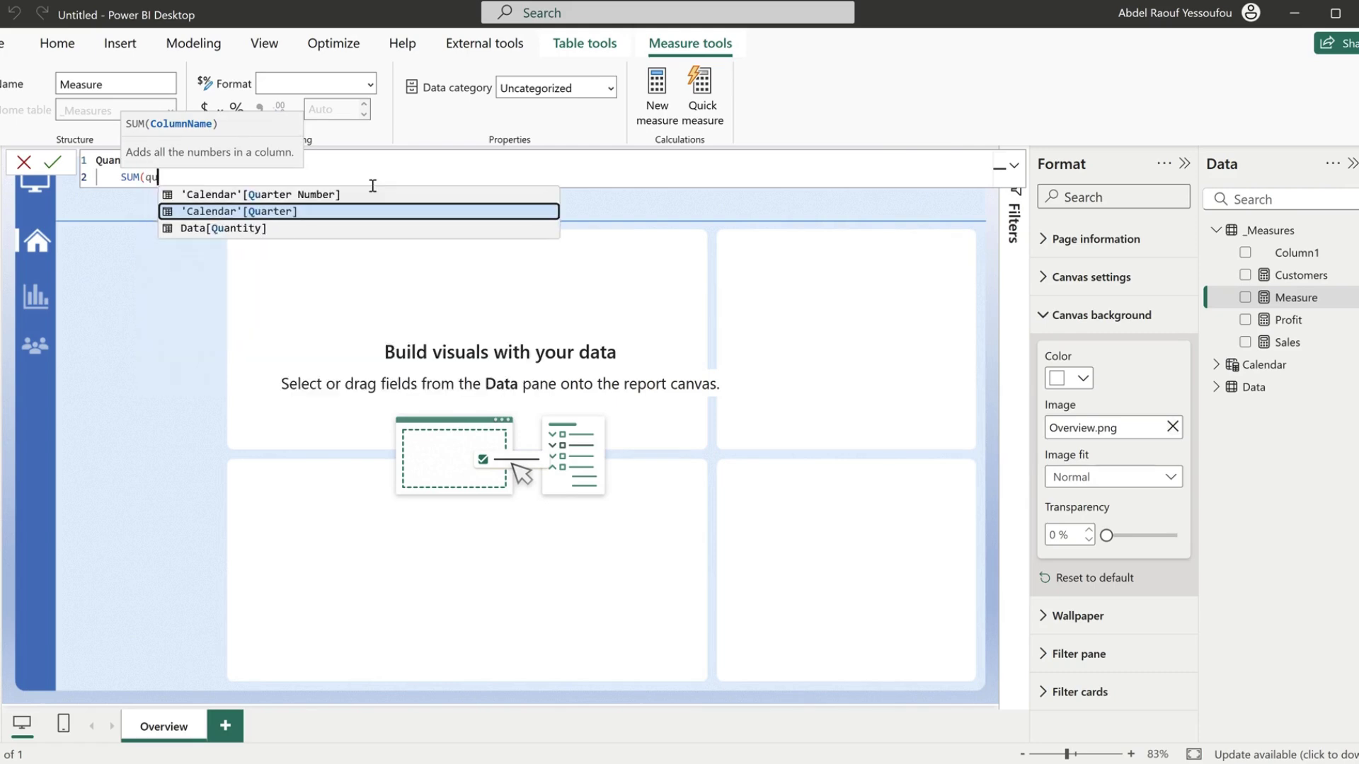
key(Down)
key(Tab)
text())
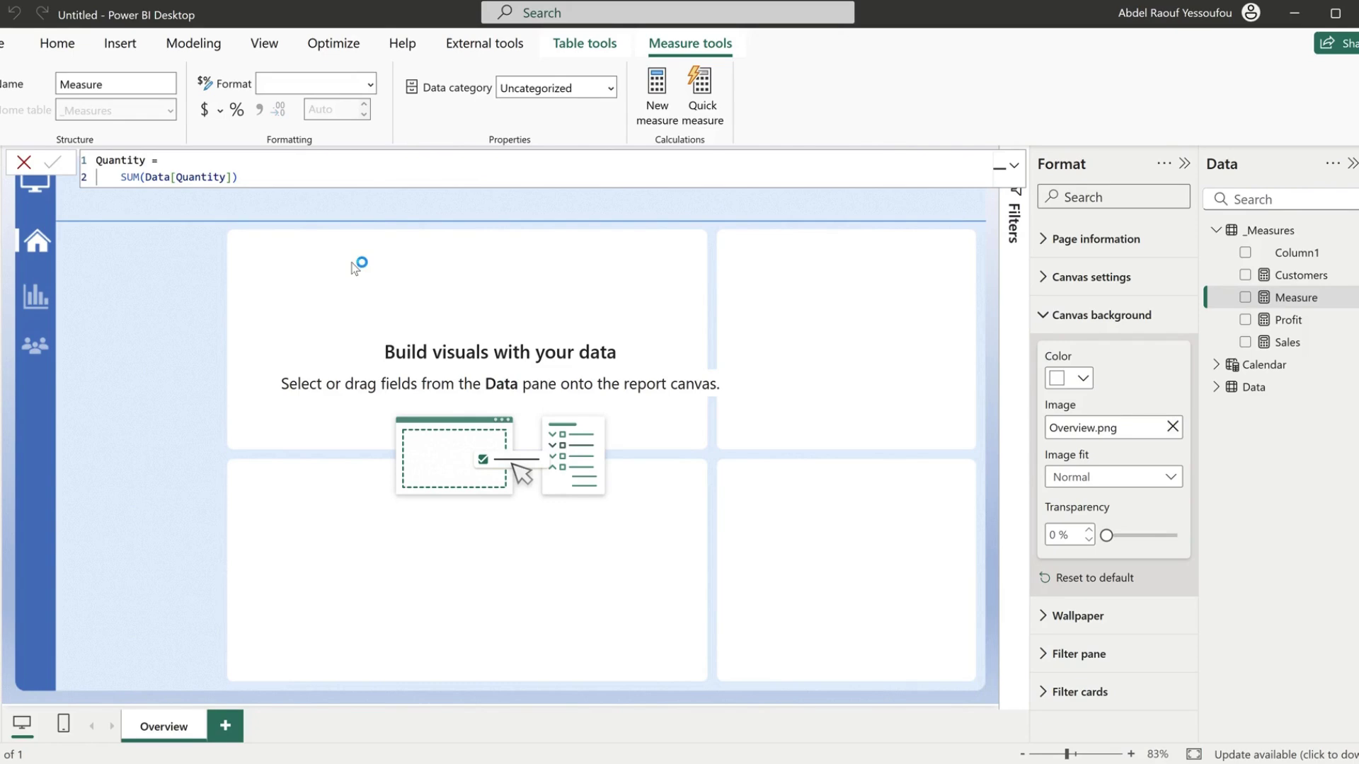
click(398, 212)
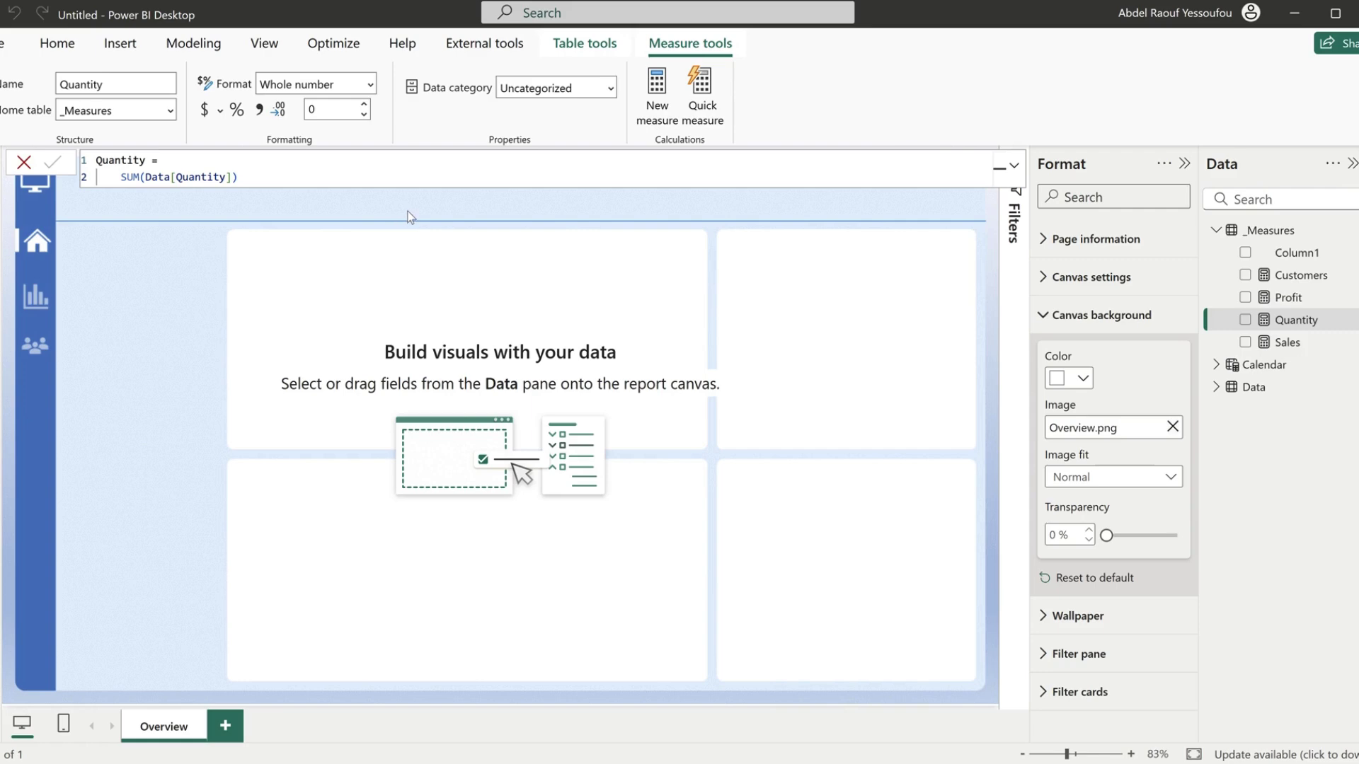
click(467, 216)
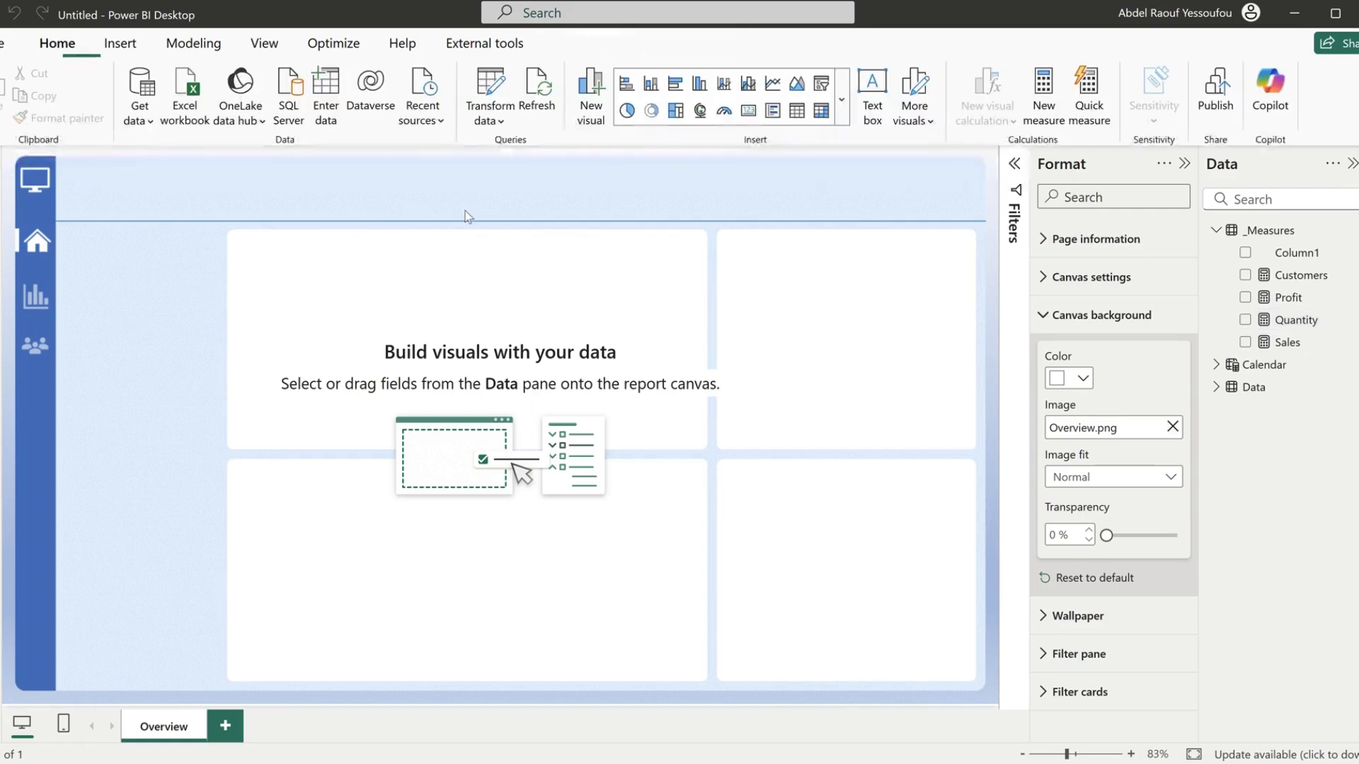
- Insert a new card visual and place it beside the blue navigation bar, just below the header line
click(842, 99)
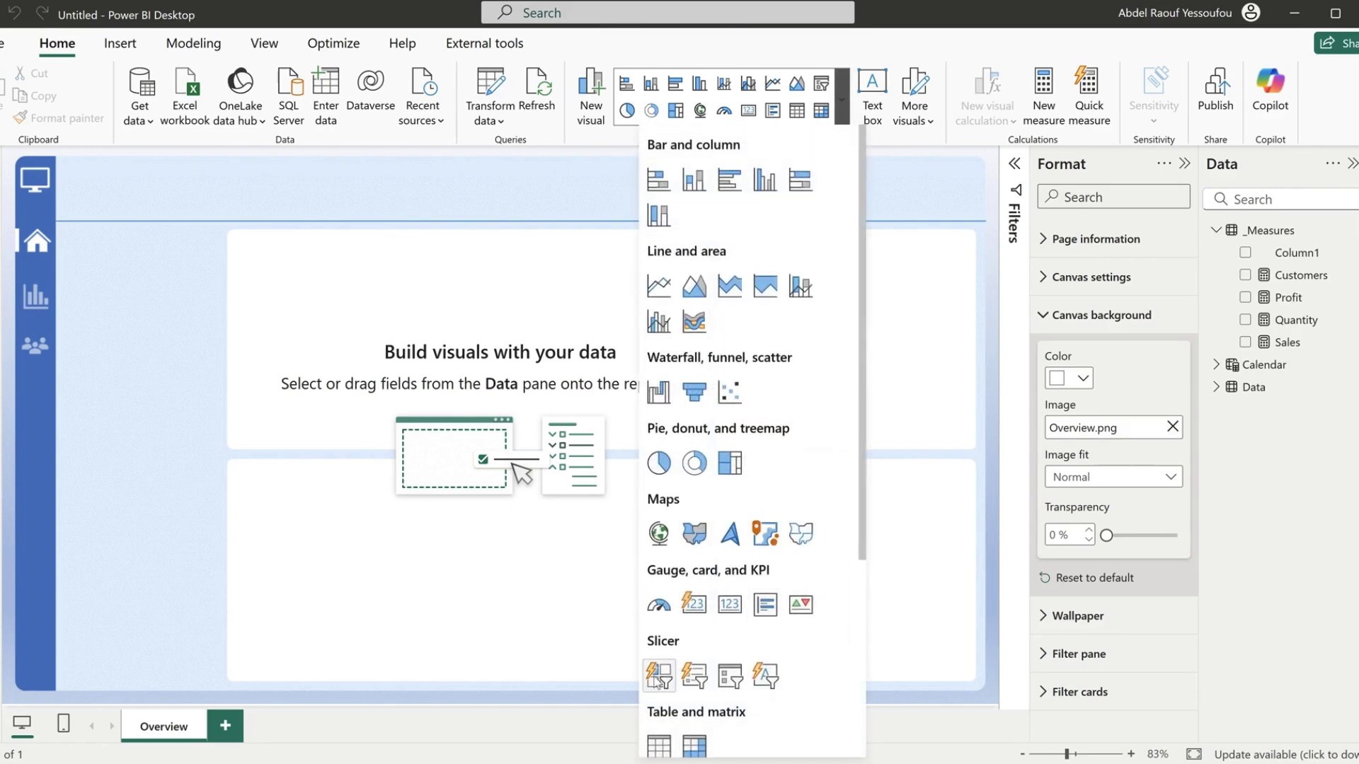
click(694, 603)
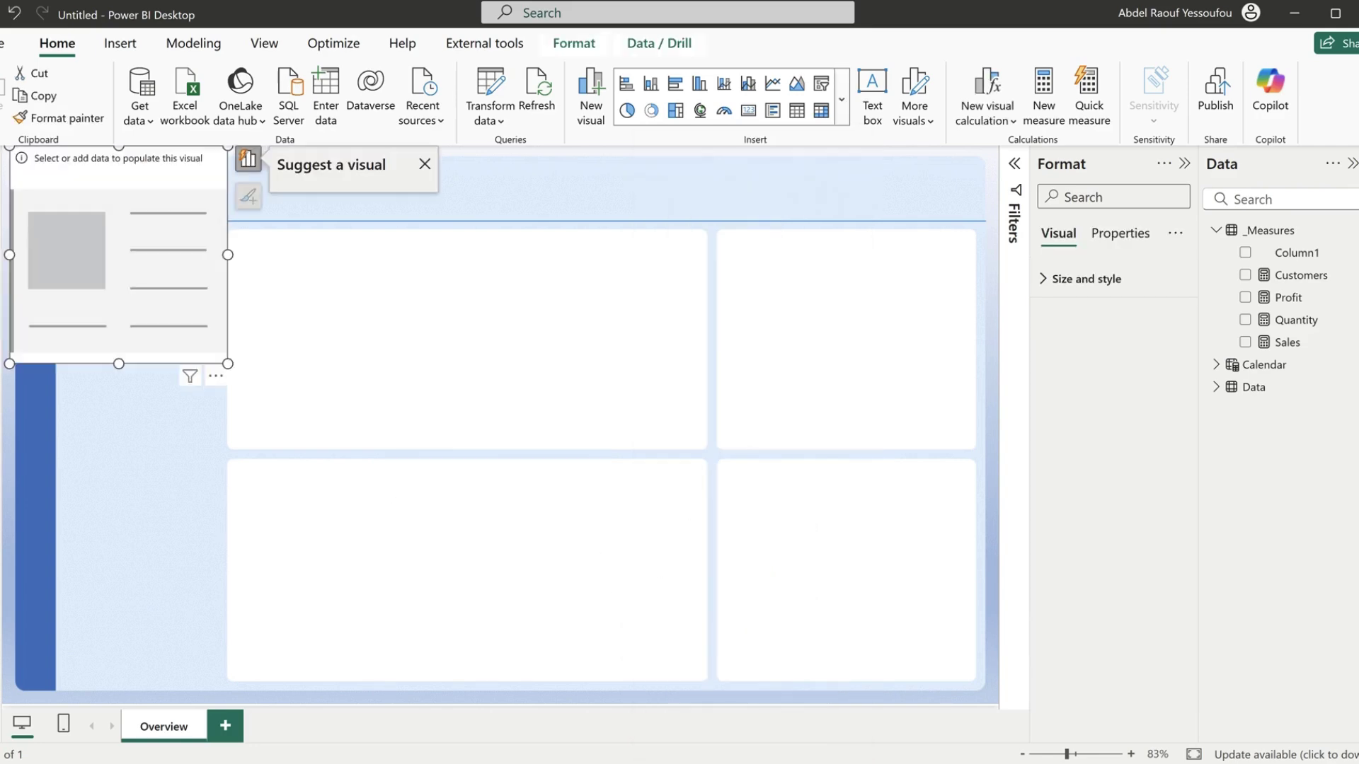
click(190, 246)
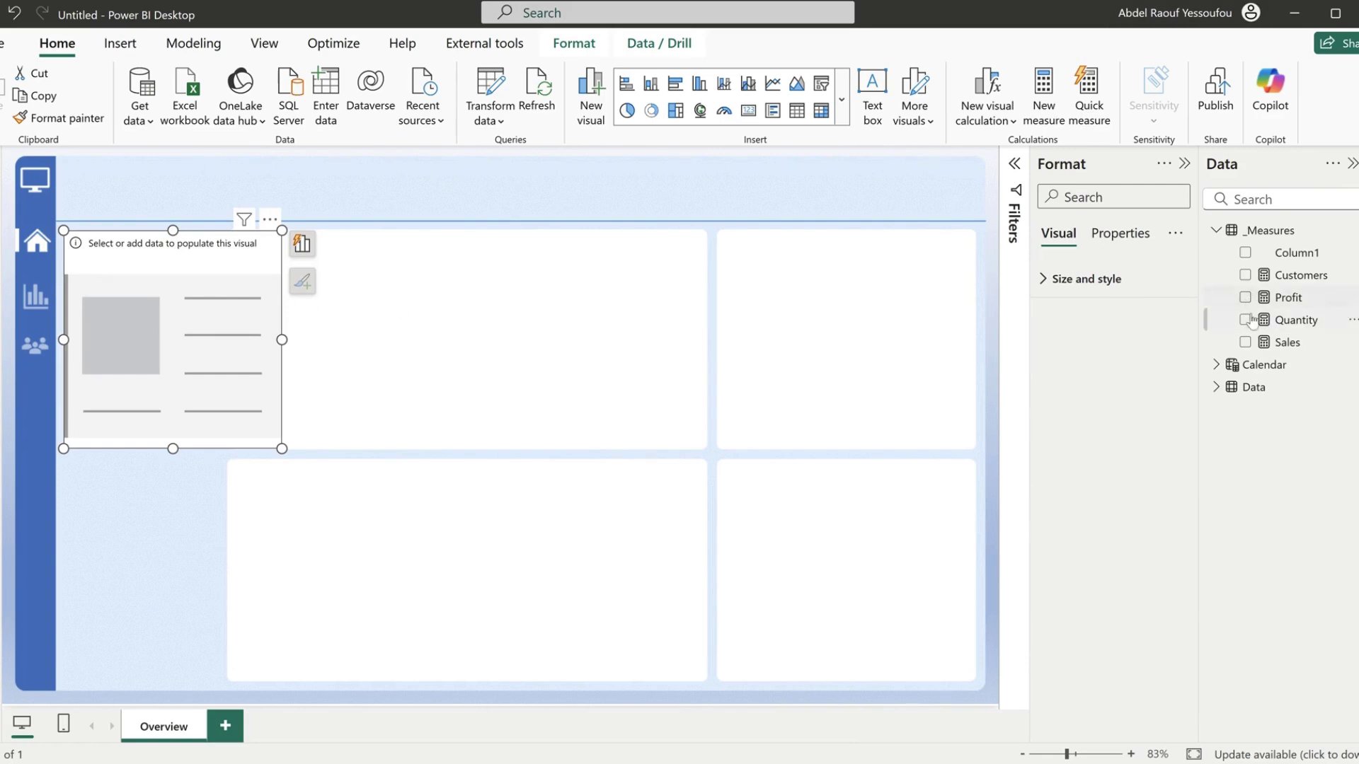
- Add the Sales, Profit, Customers and Quantity measures to the card visual in that order, and widen it
click(1245, 342)
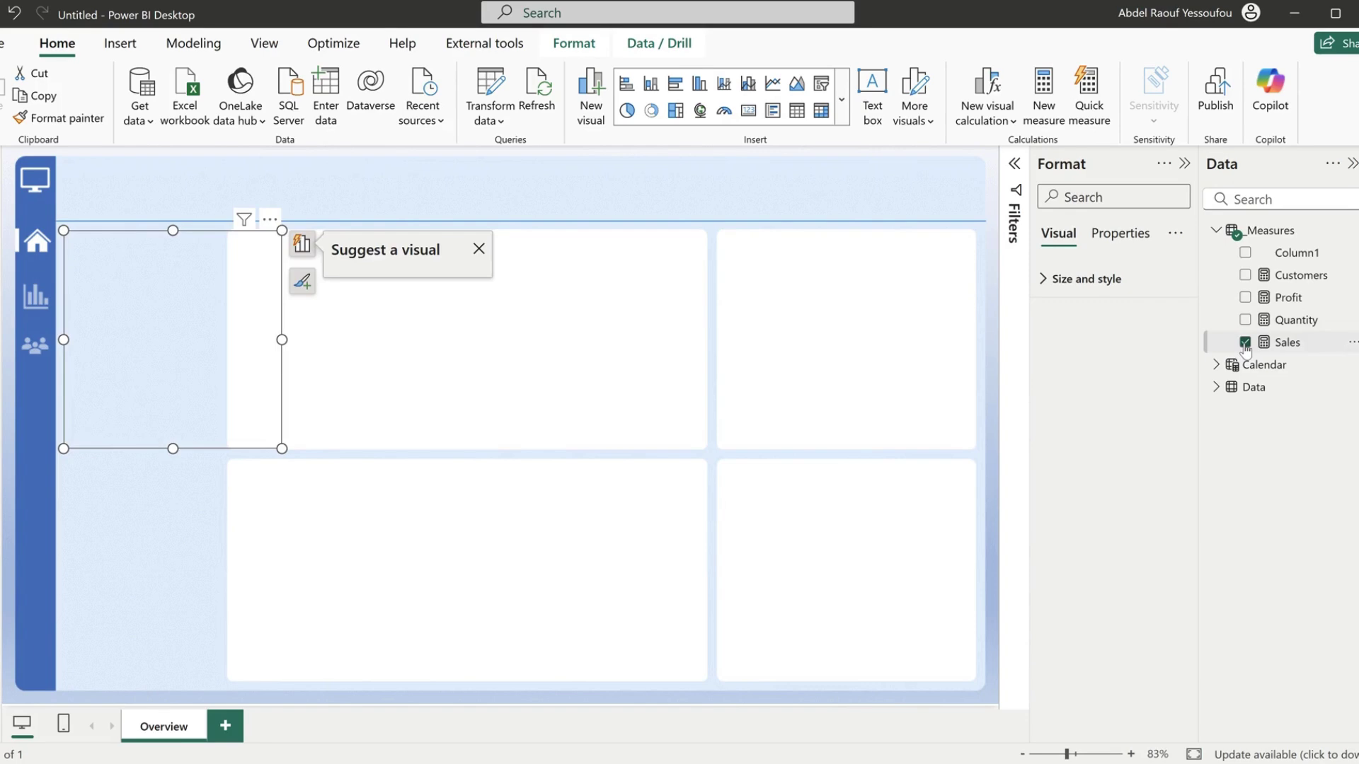
click(1244, 297)
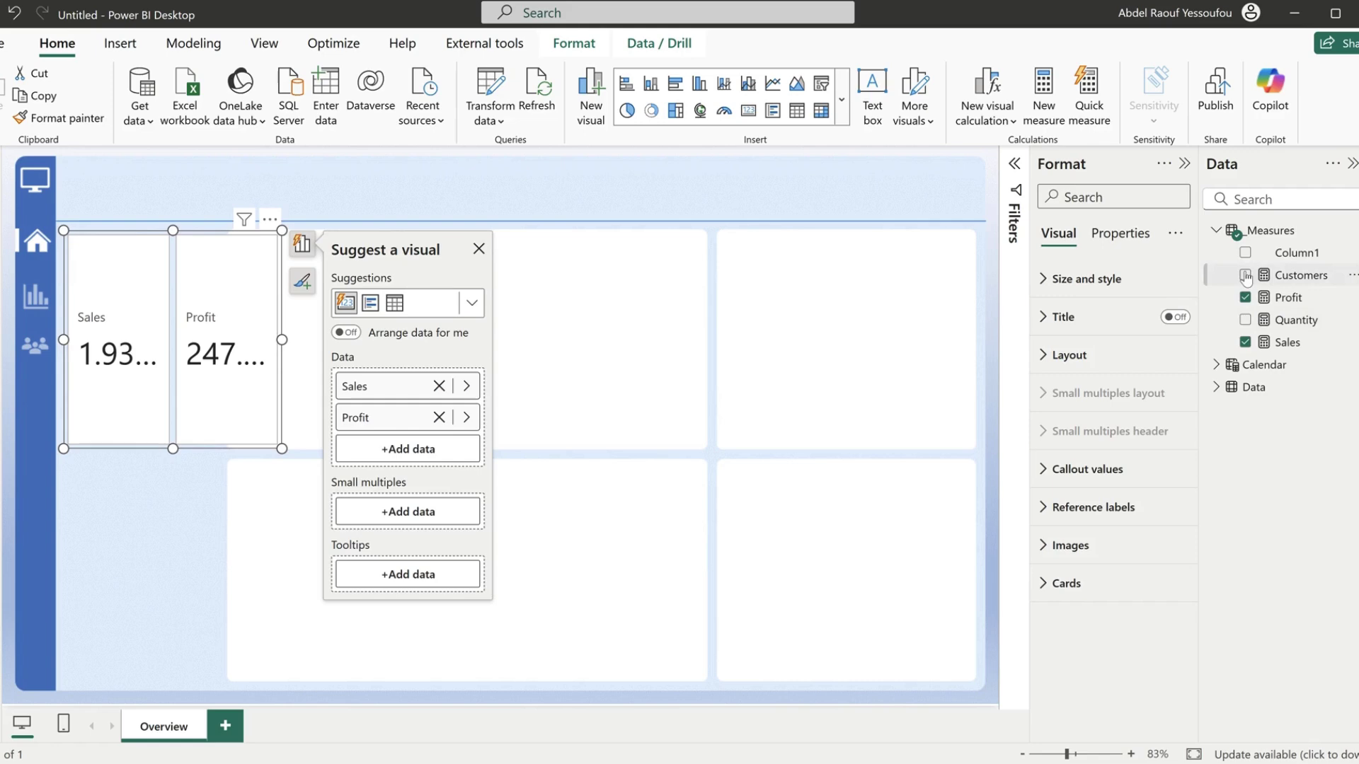
click(1244, 276)
click(1245, 320)
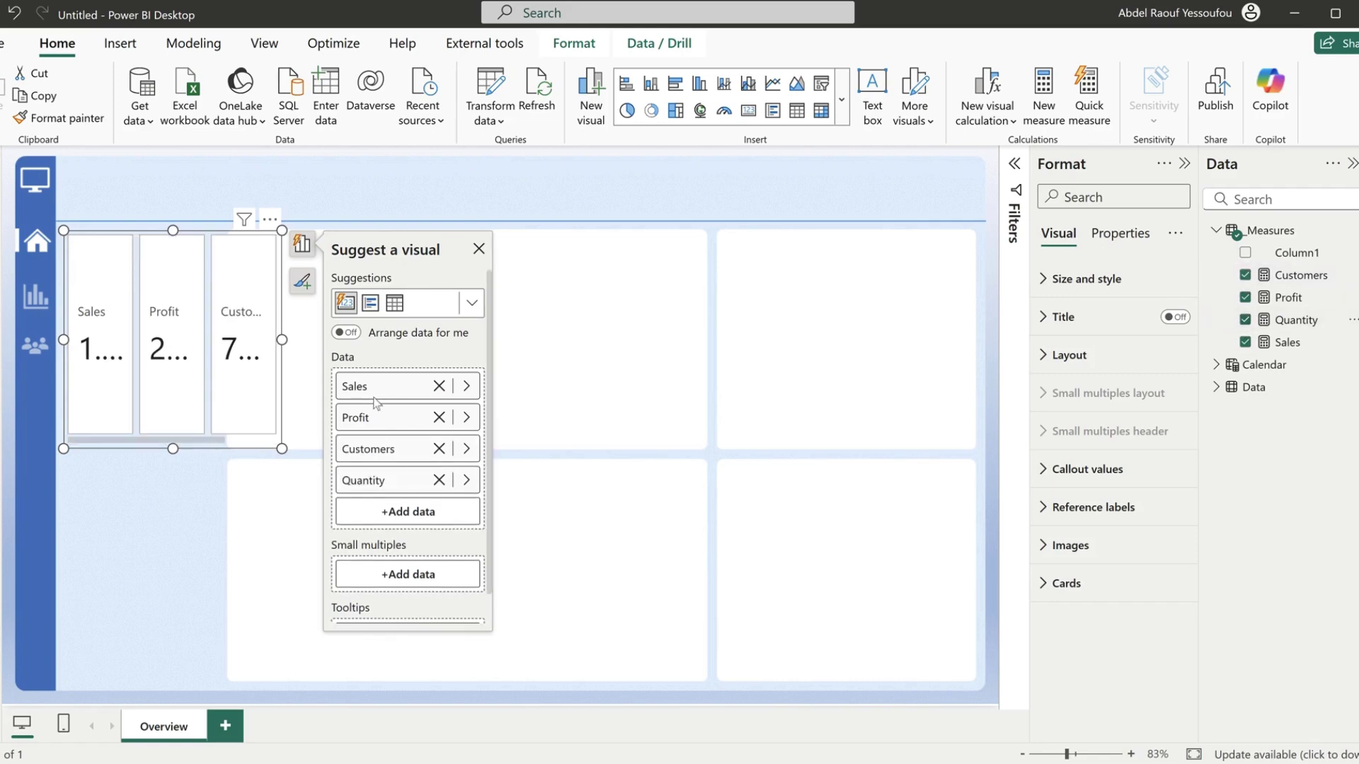
drag(281, 340, 589, 340)
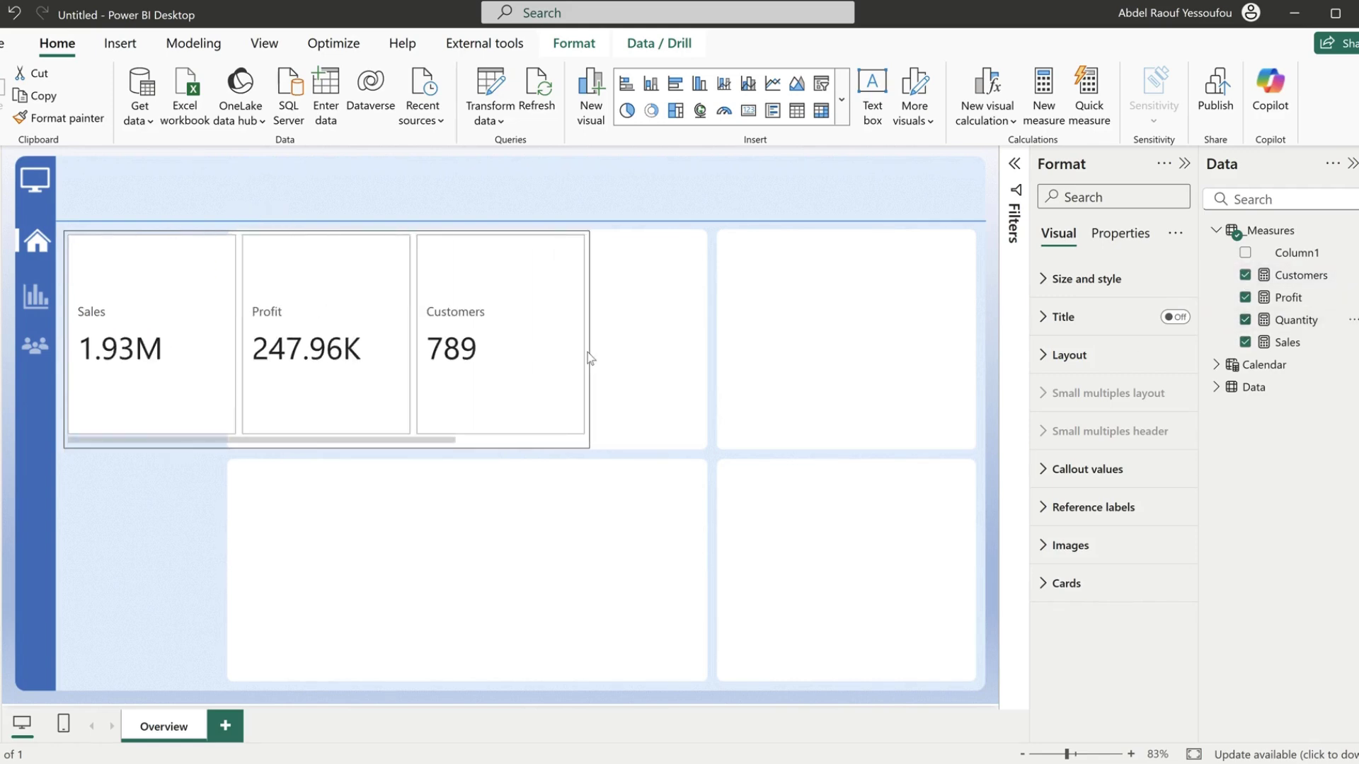
- Set the card visual's layout to a single column with a maximum of 4 cards shown
click(1070, 361)
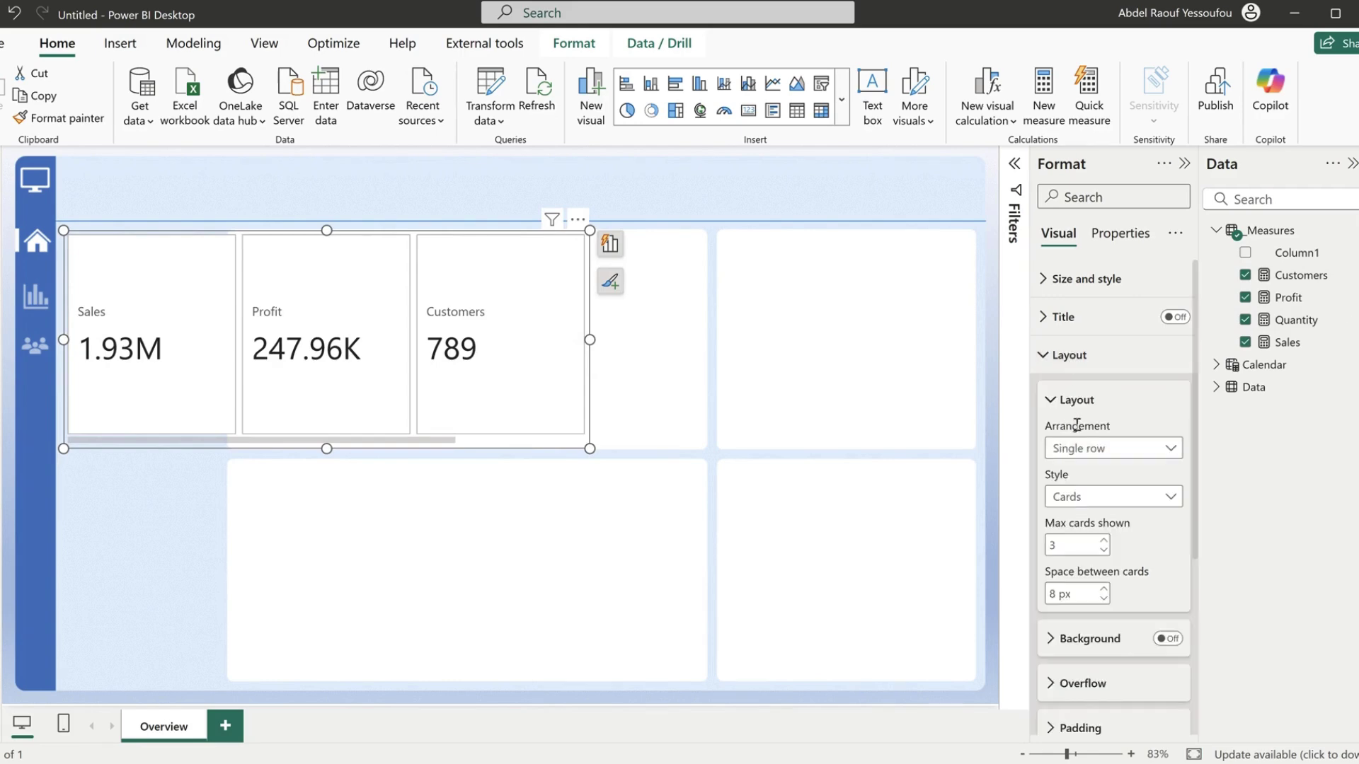
click(1085, 450)
click(1086, 470)
click(1074, 548)
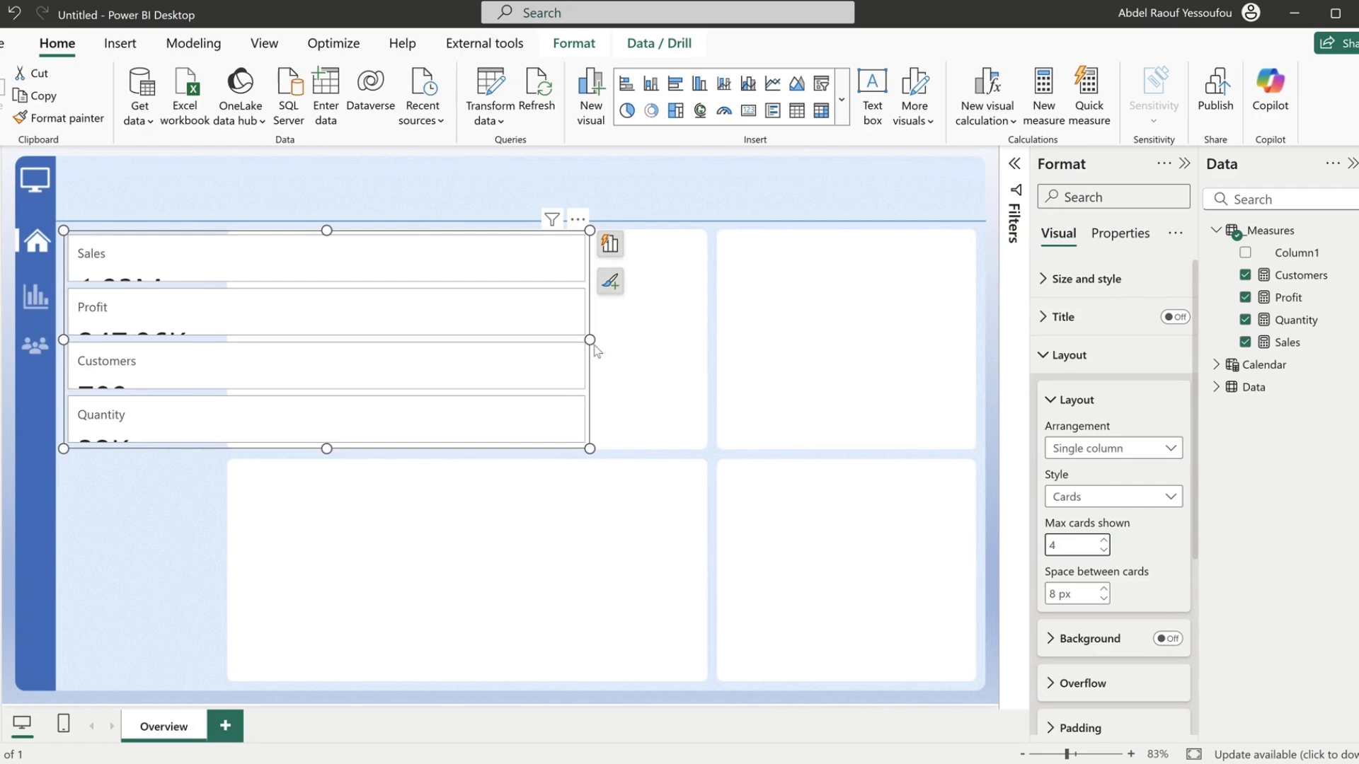
- Resize the card visual to fill the narrow strip between the navigation bar and the white panels, down to the lower panels' bottom edge
drag(588, 340, 212, 358)
drag(139, 449, 124, 689)
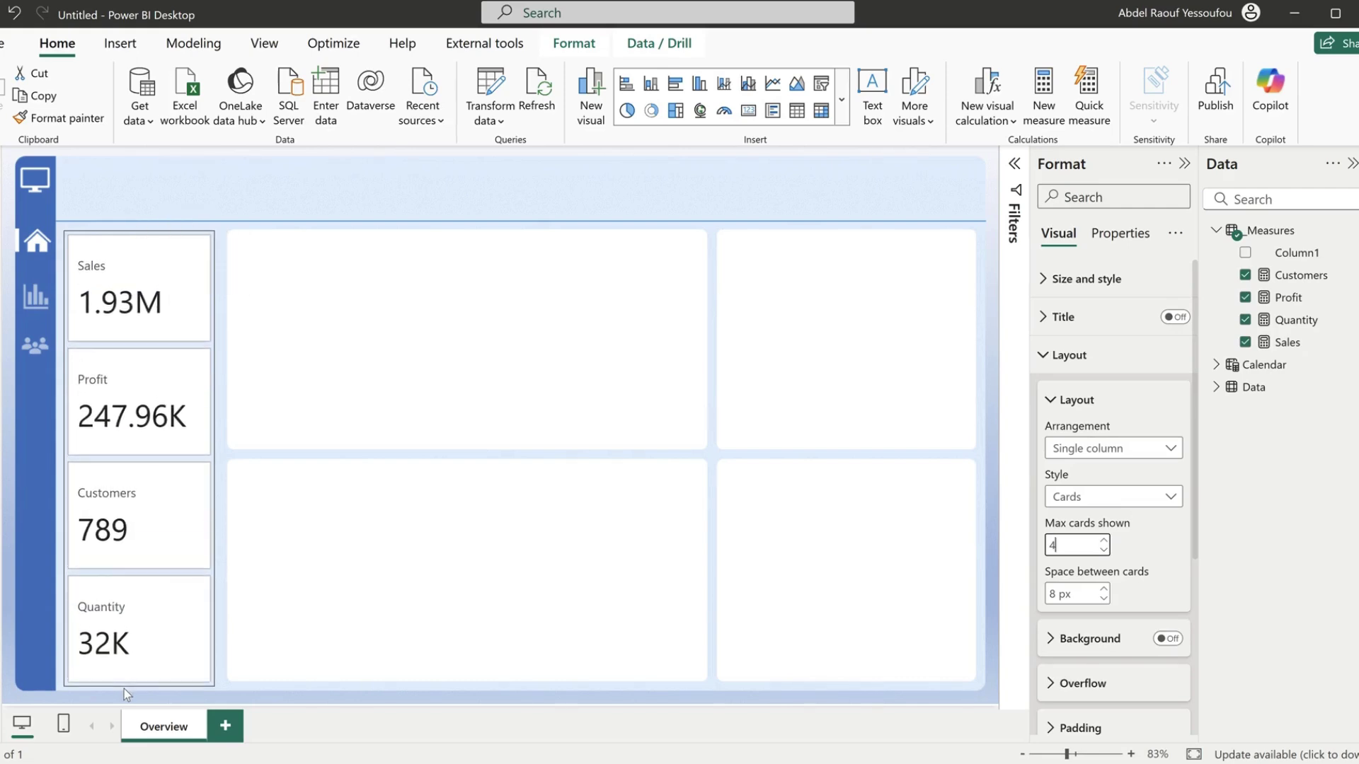
click(312, 167)
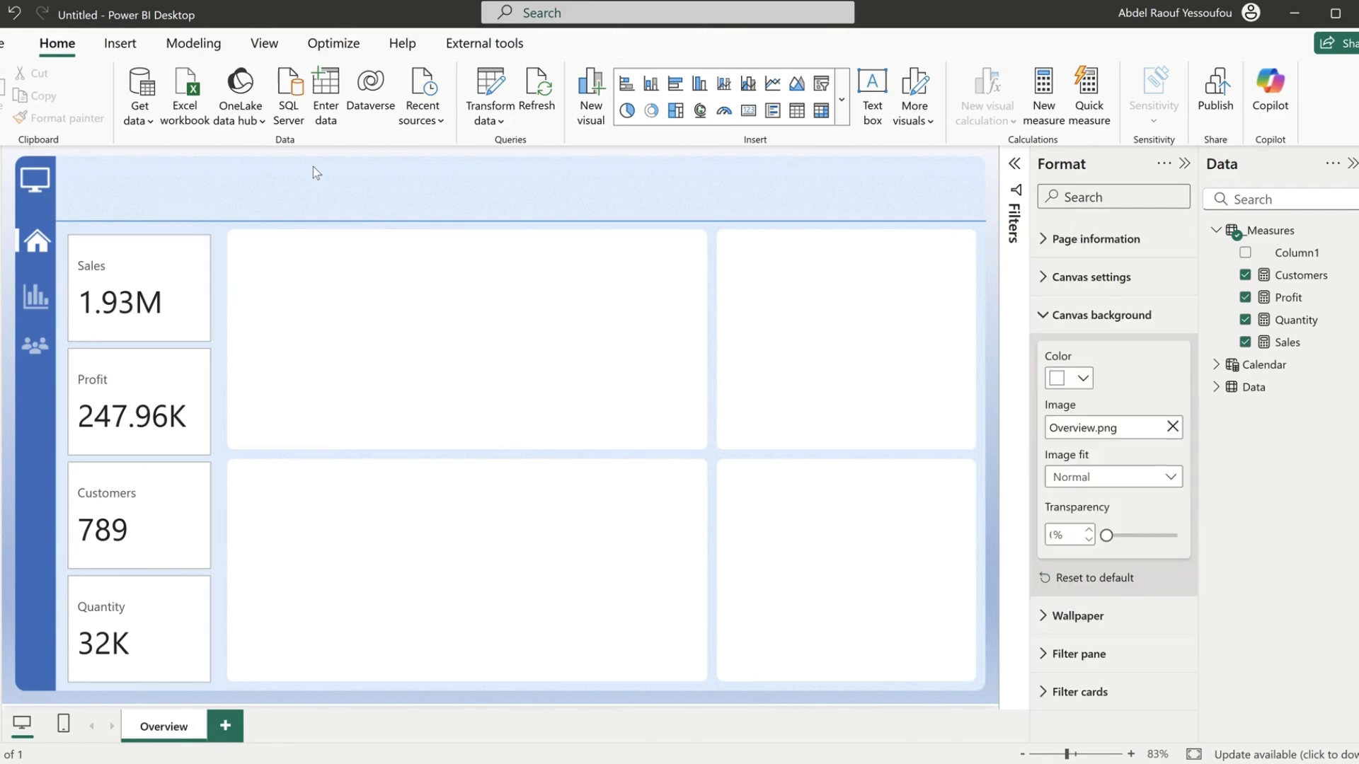
- Change the shape of all cards to Rounded Rectangle with 10 px rounded corners
click(212, 352)
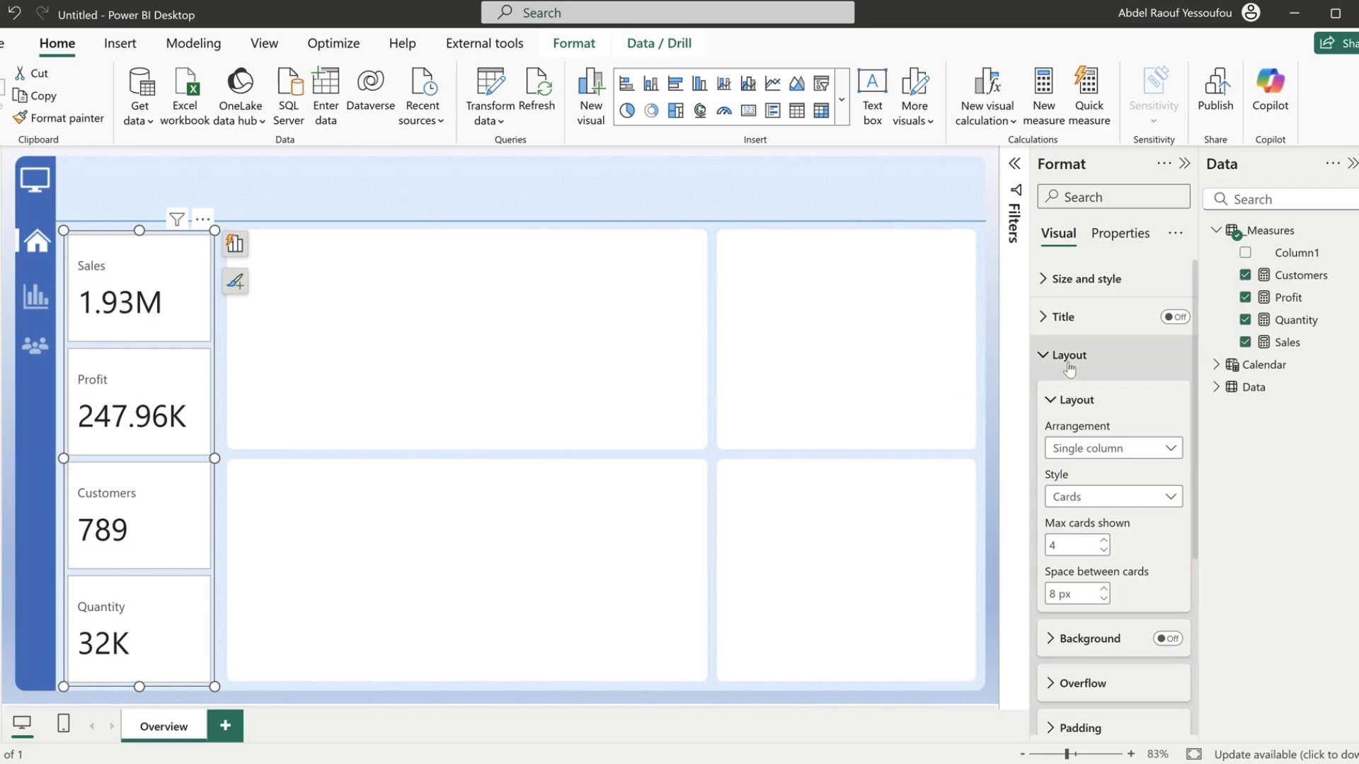
click(1069, 356)
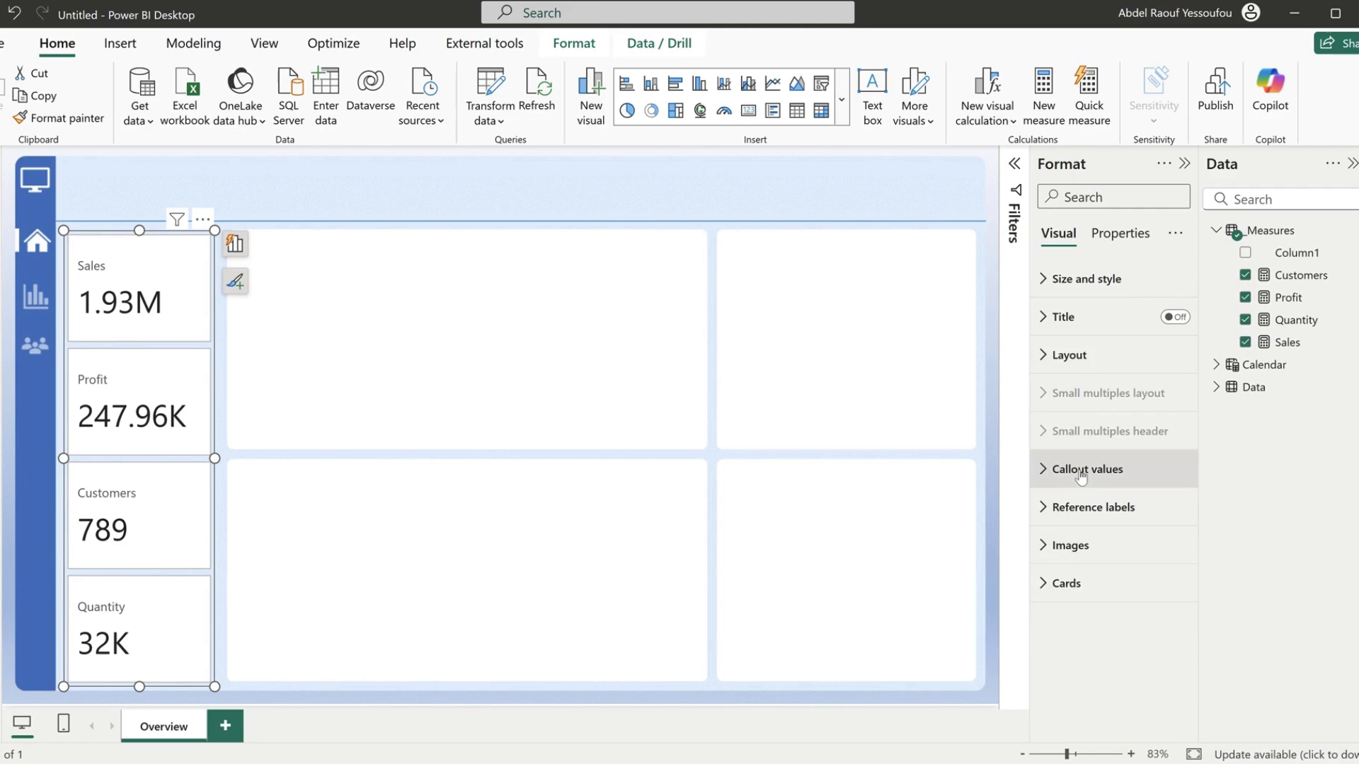
click(1066, 583)
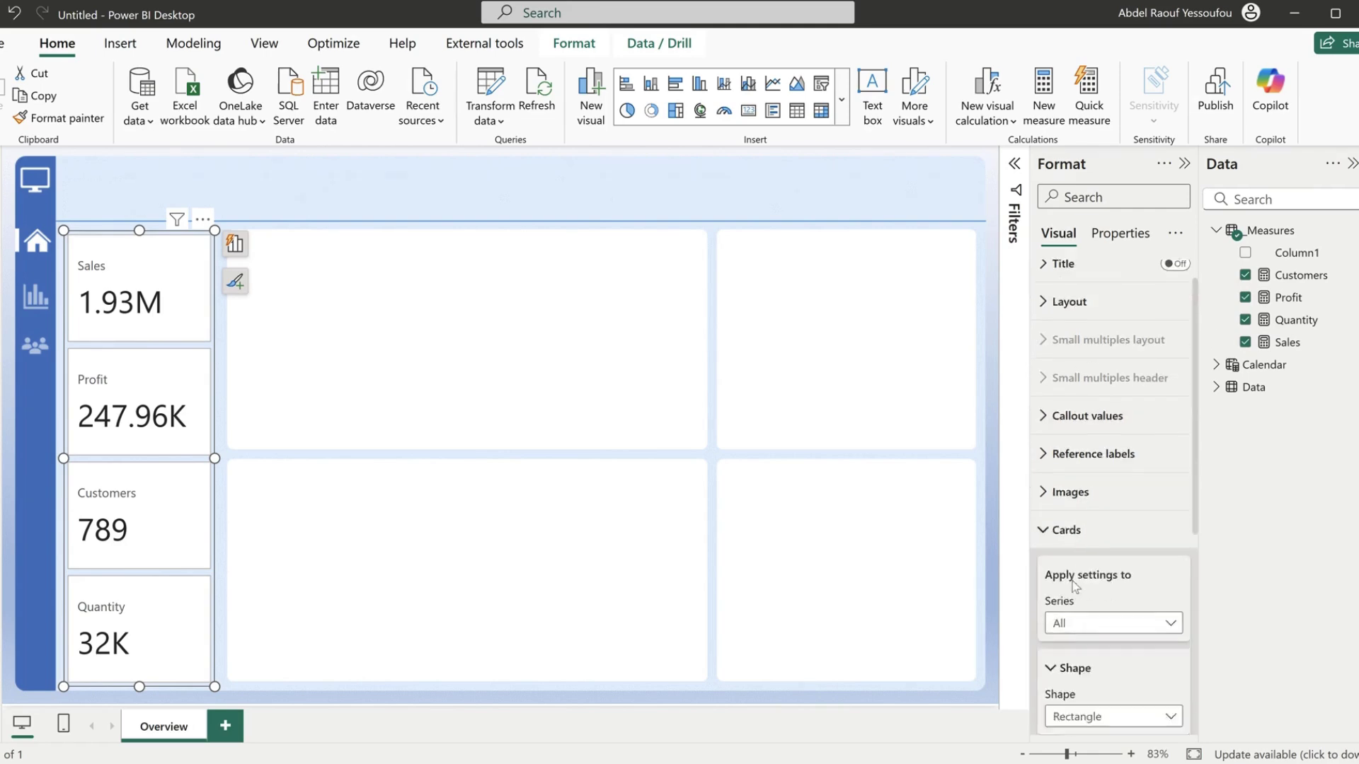
scroll(1102, 581, down, 4)
click(1102, 490)
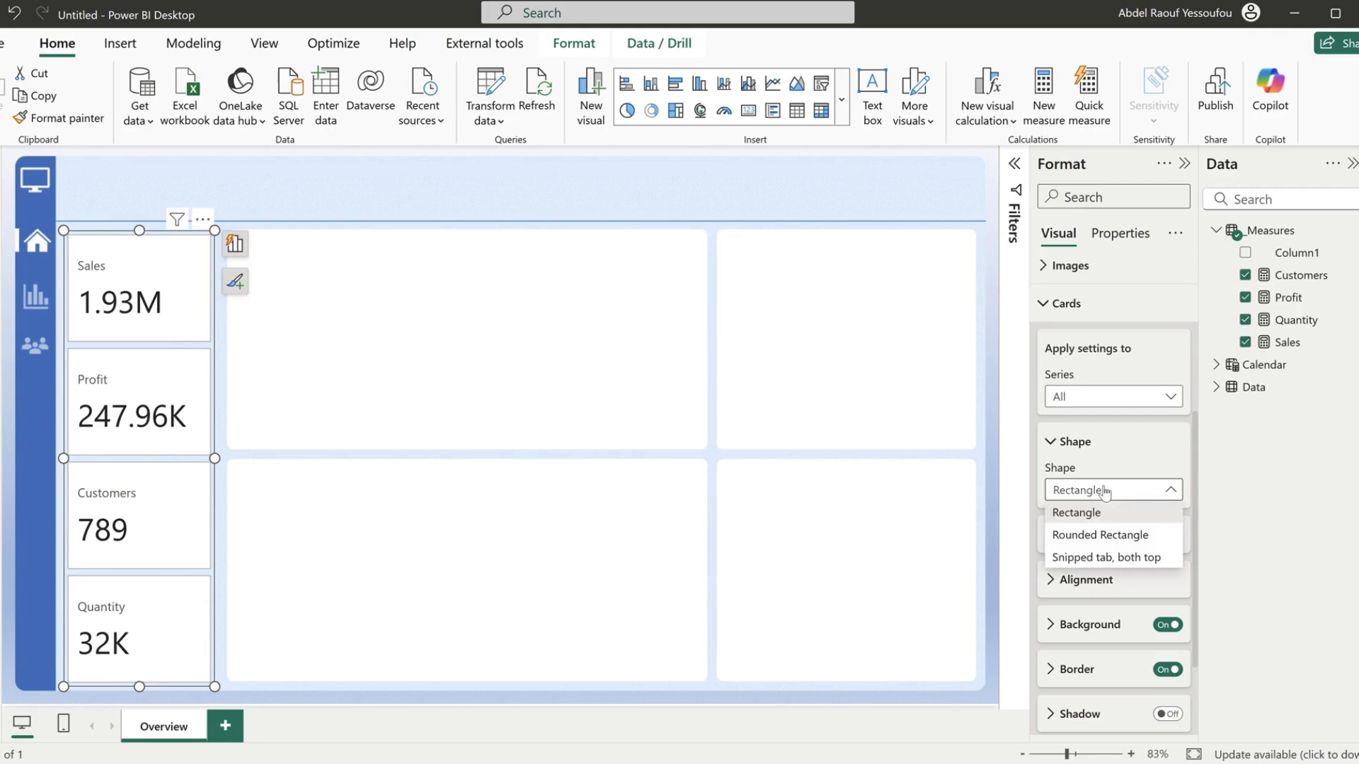
click(1094, 535)
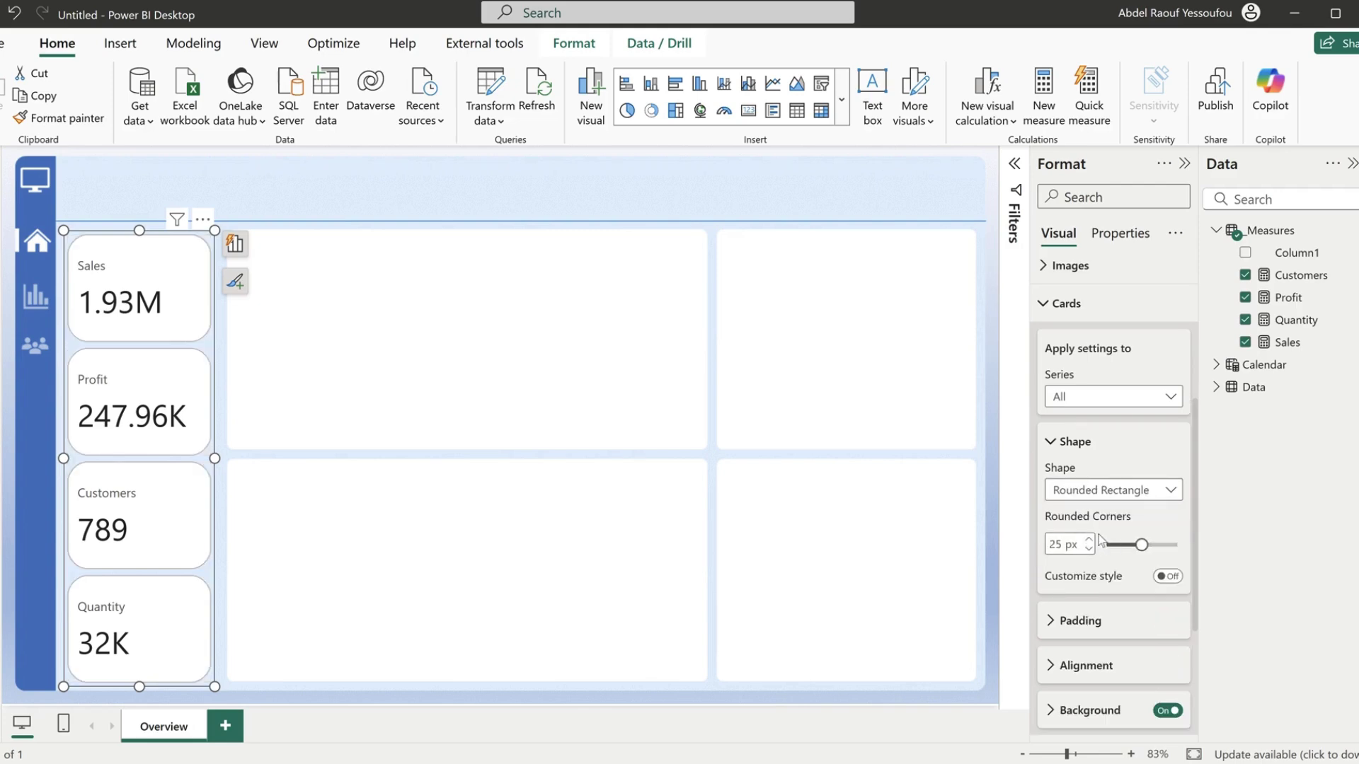
mouse_move(1101, 545)
mouse_down()
mouse_move(1143, 546)
mouse_move(1116, 546)
mouse_up()
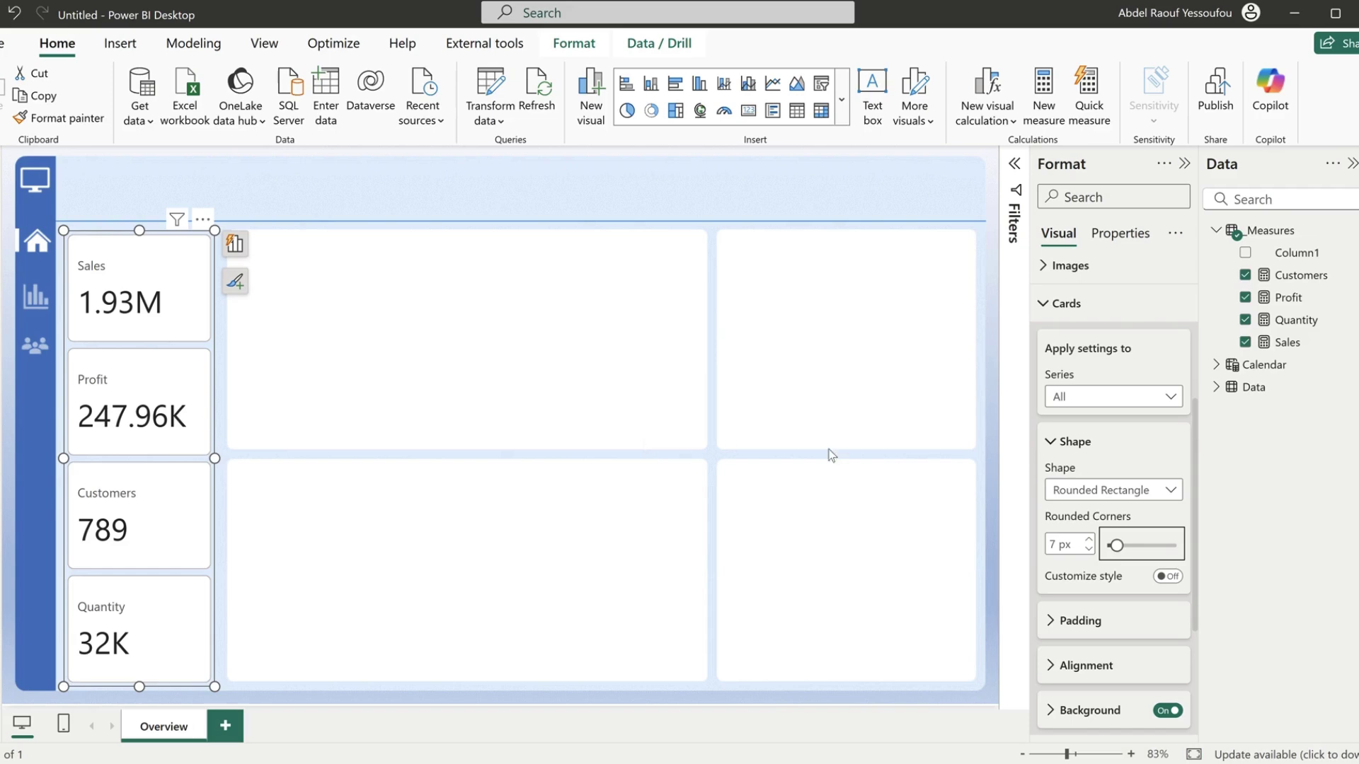
click(1090, 540)
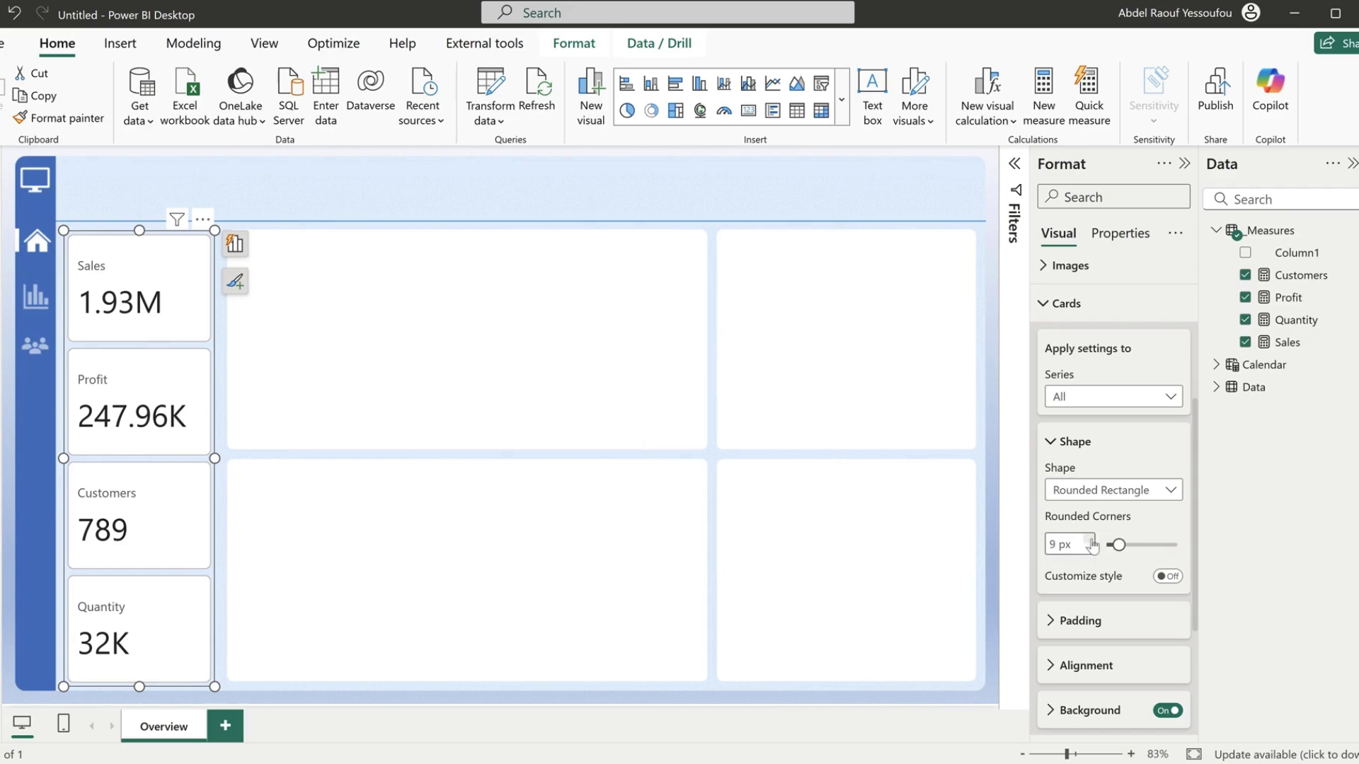
click(1090, 540)
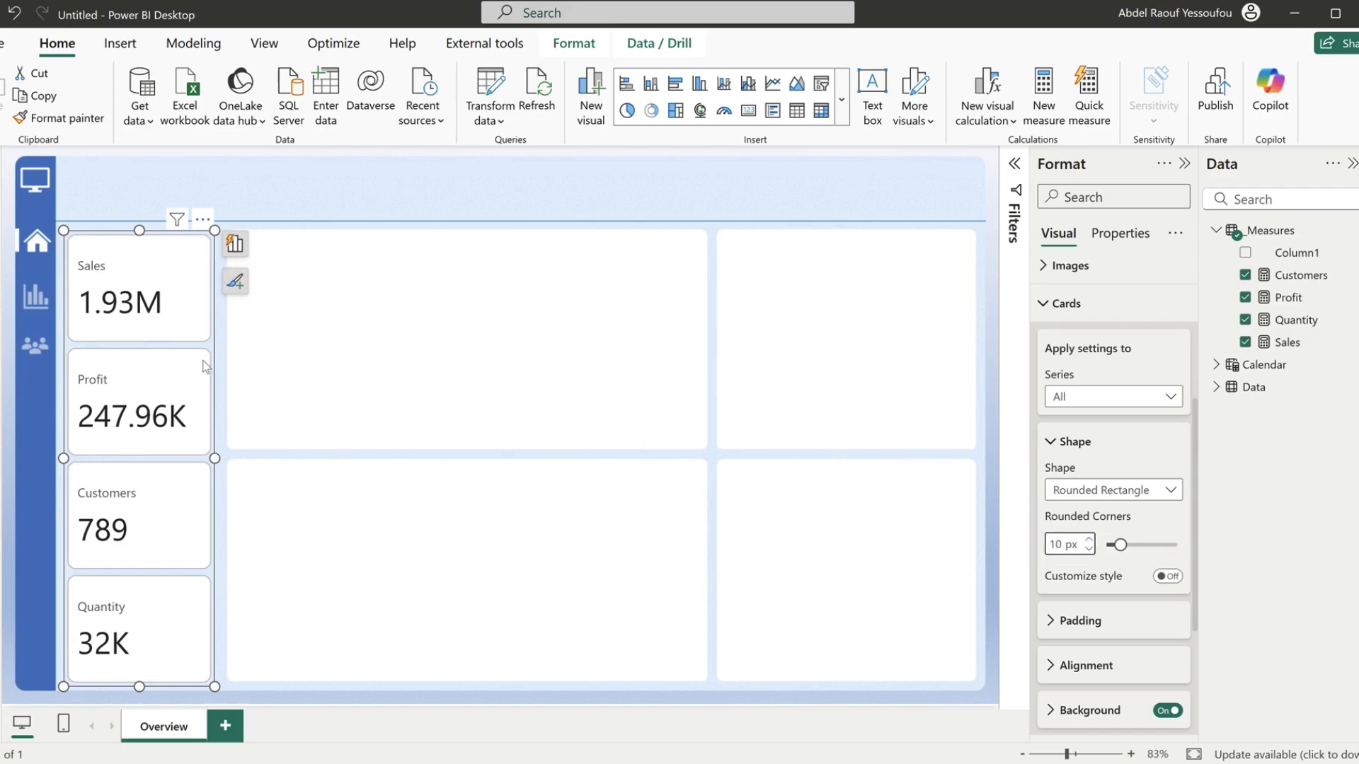
- Turn off the border of the cards
scroll(1089, 679, down, 3)
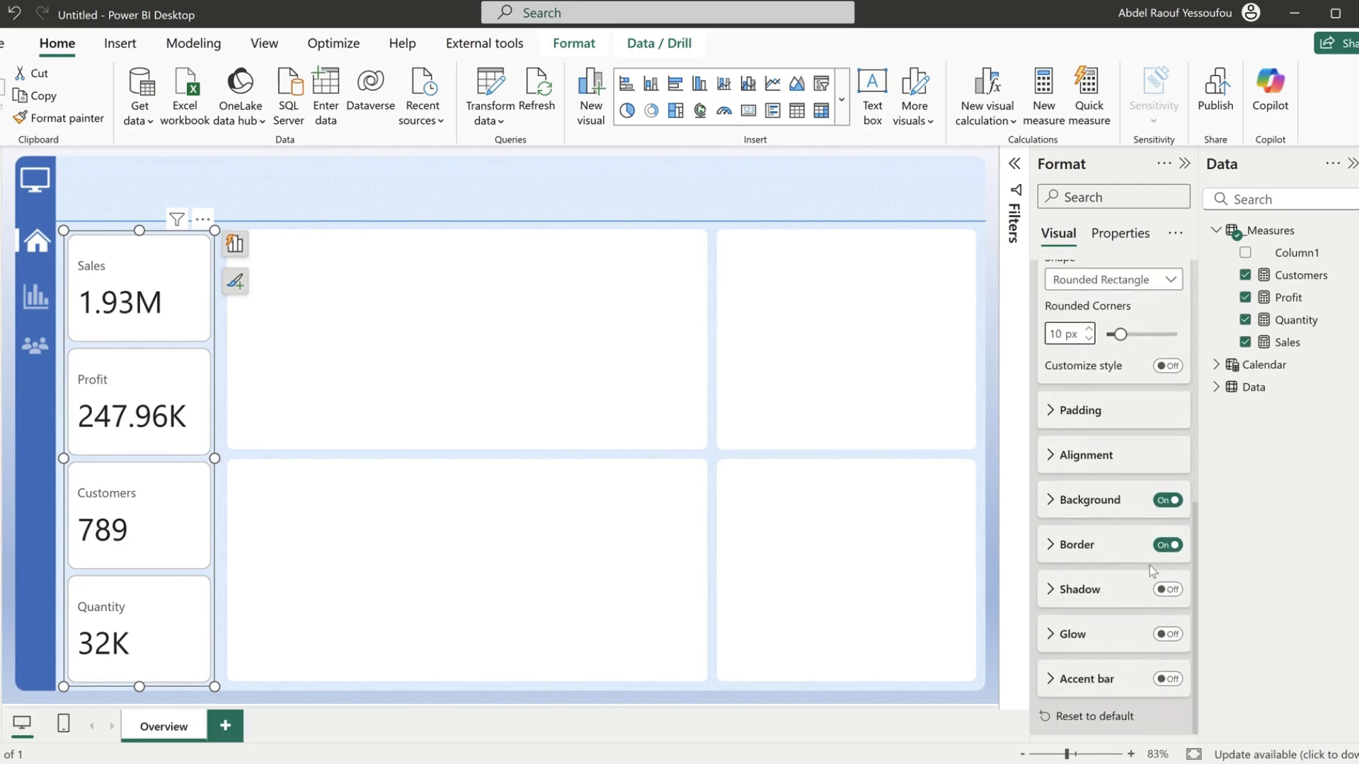
click(1167, 544)
click(1164, 546)
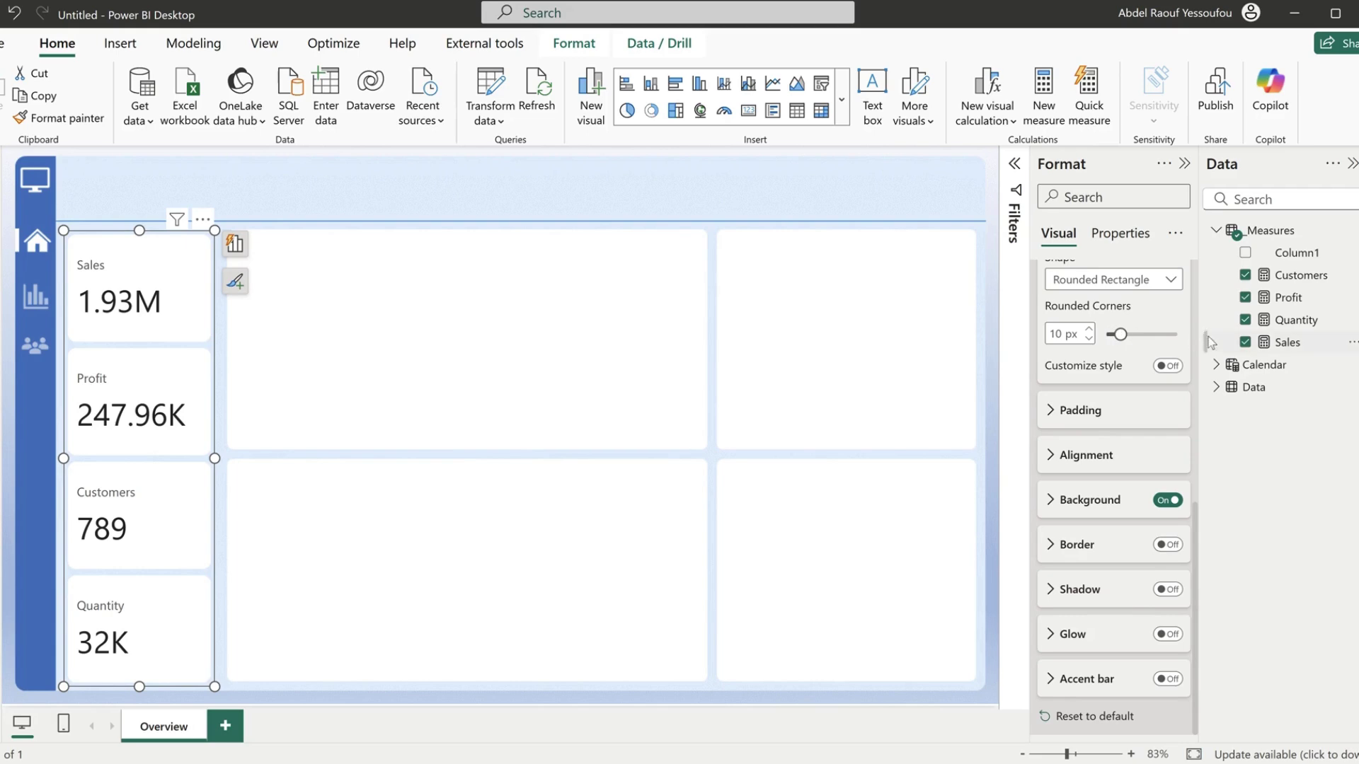
- Format the Profit measure as dollar currency with 1 decimal place
click(1288, 300)
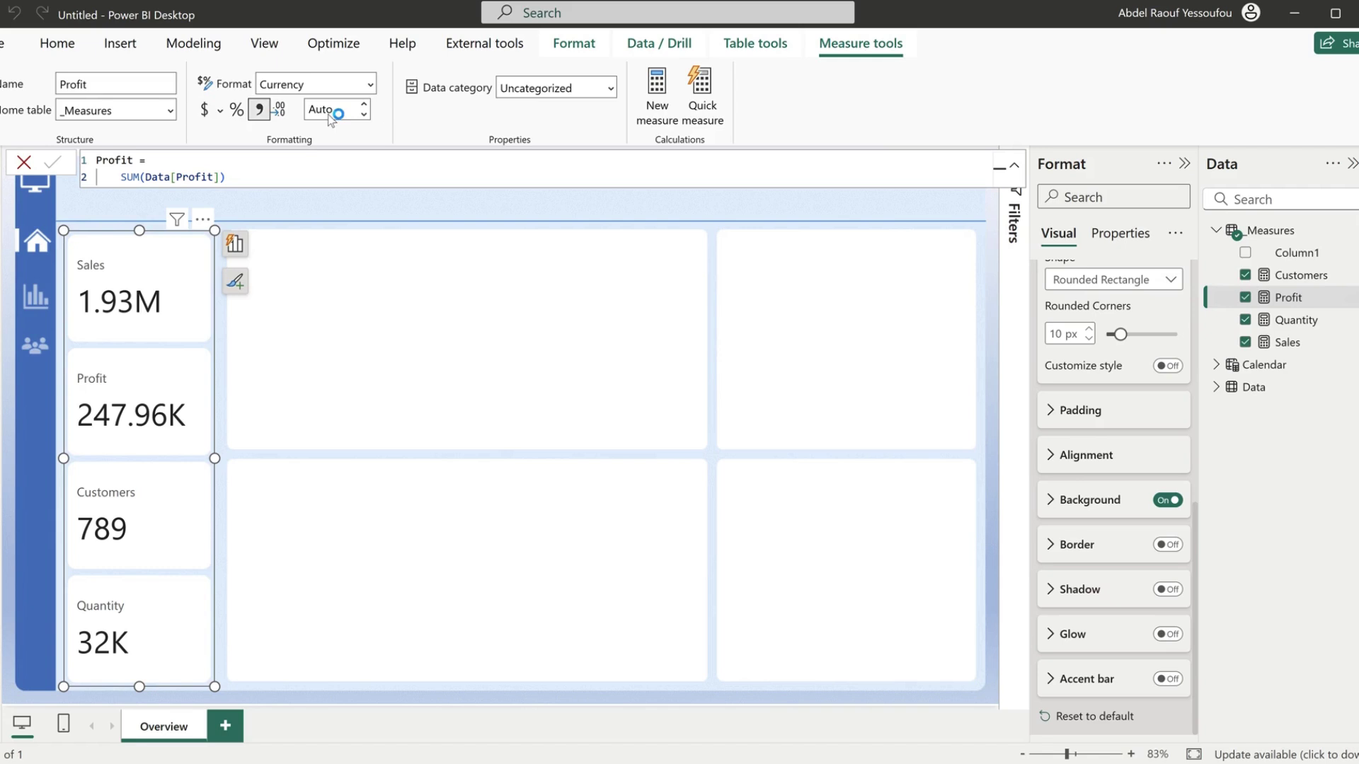
click(259, 109)
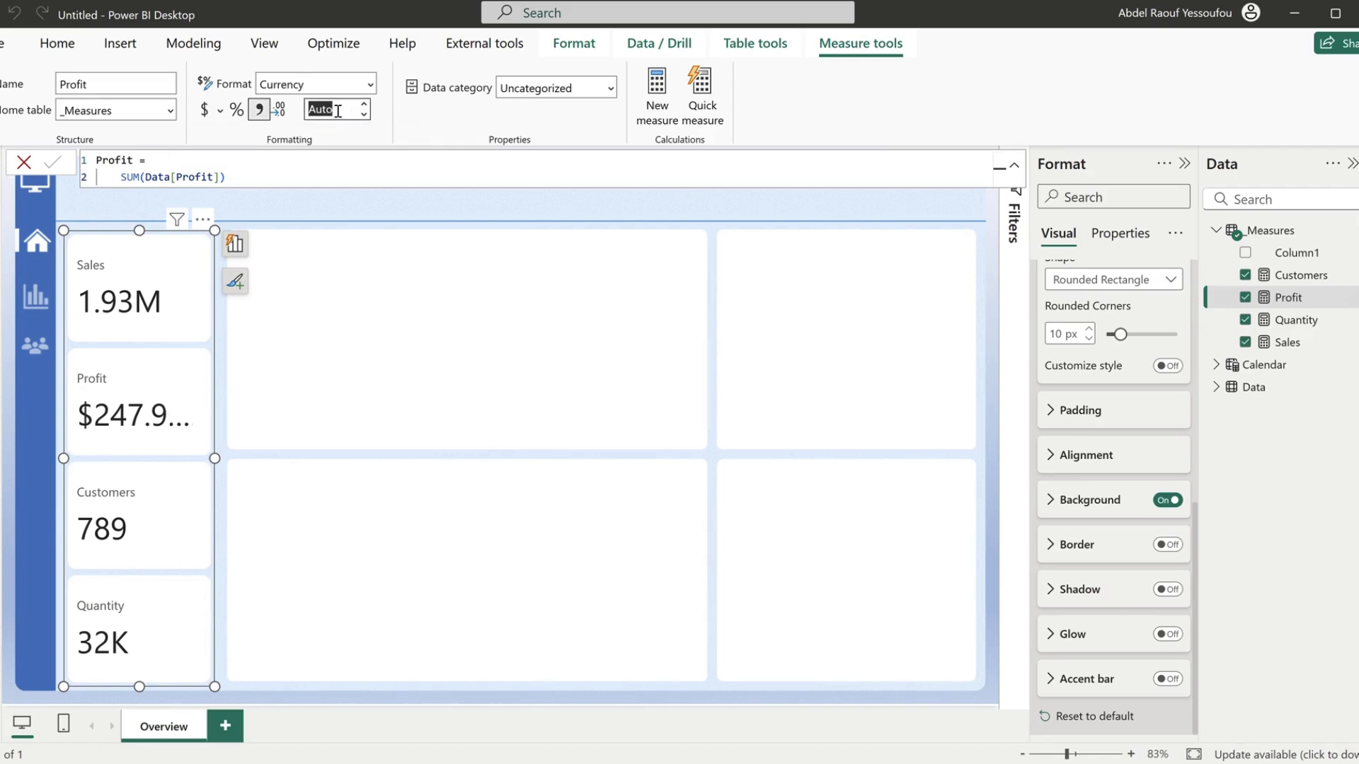
click(338, 110)
key(BackSpace)
key(BackSpace)
key(BackSpace)
key(BackSpace)
text(1)
key(Return)
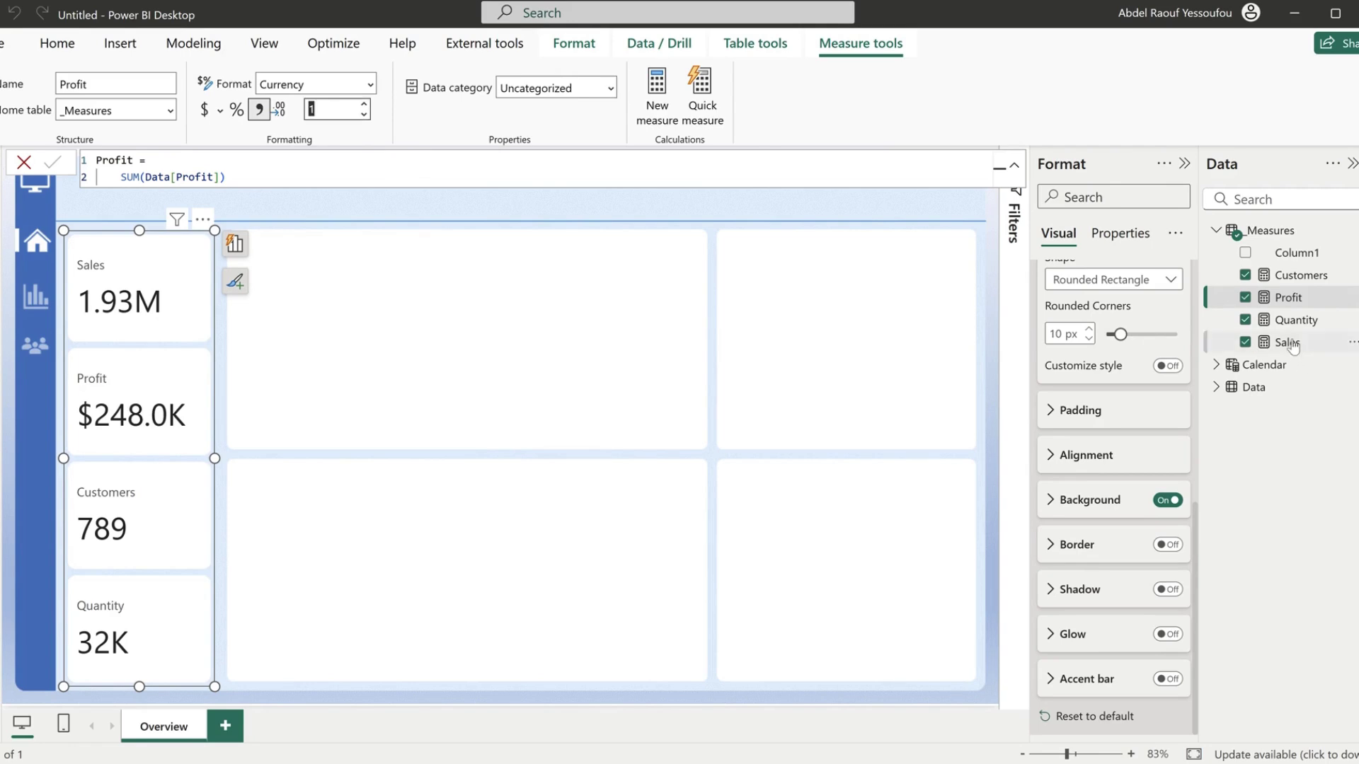
- Format the Sales measure as dollar currency with 1 decimal place
click(1287, 342)
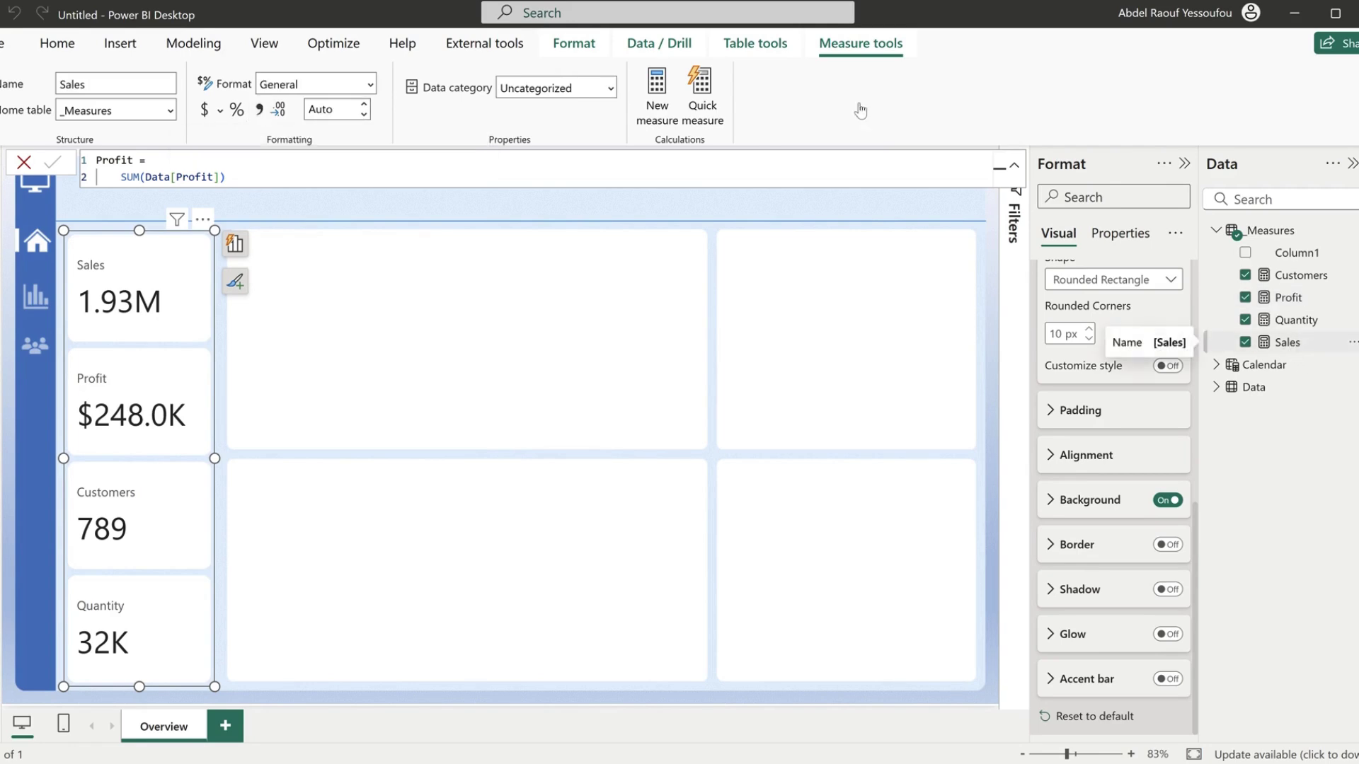
click(259, 109)
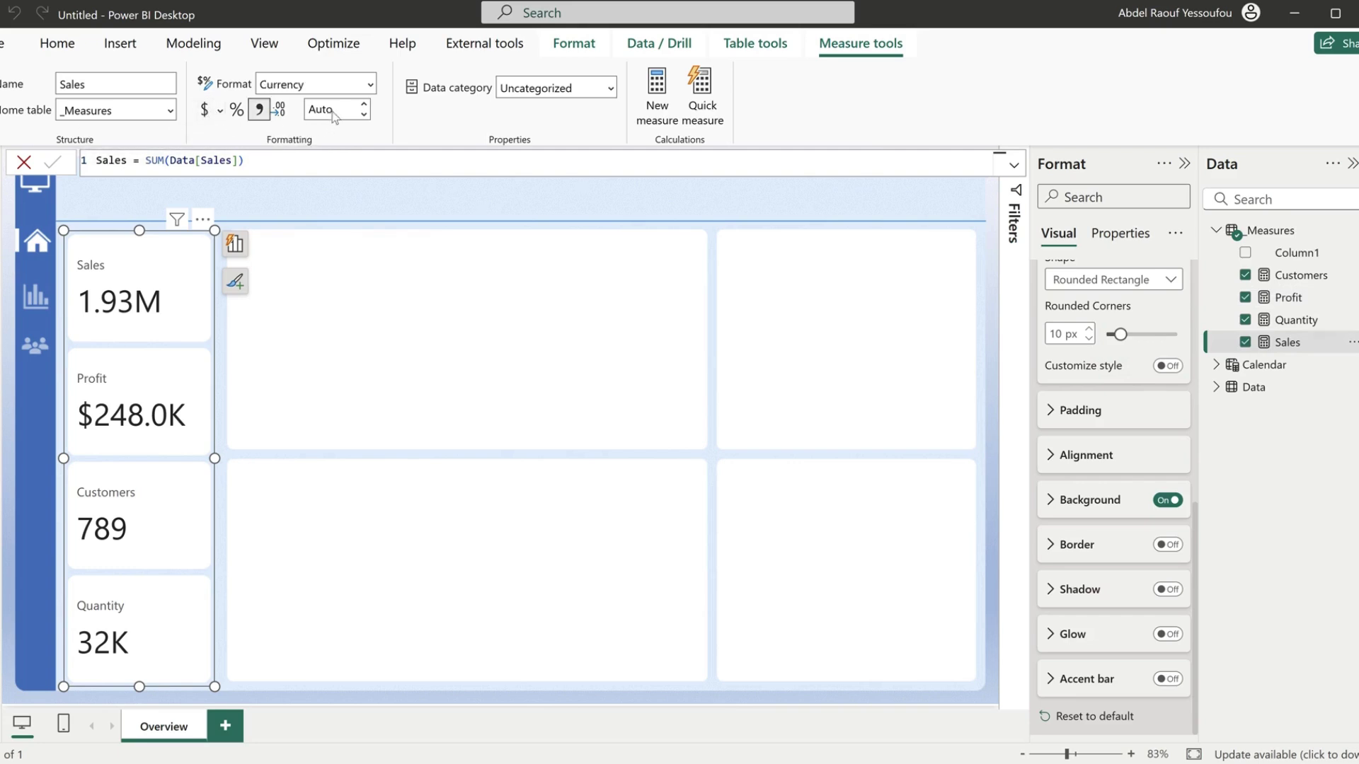
click(334, 109)
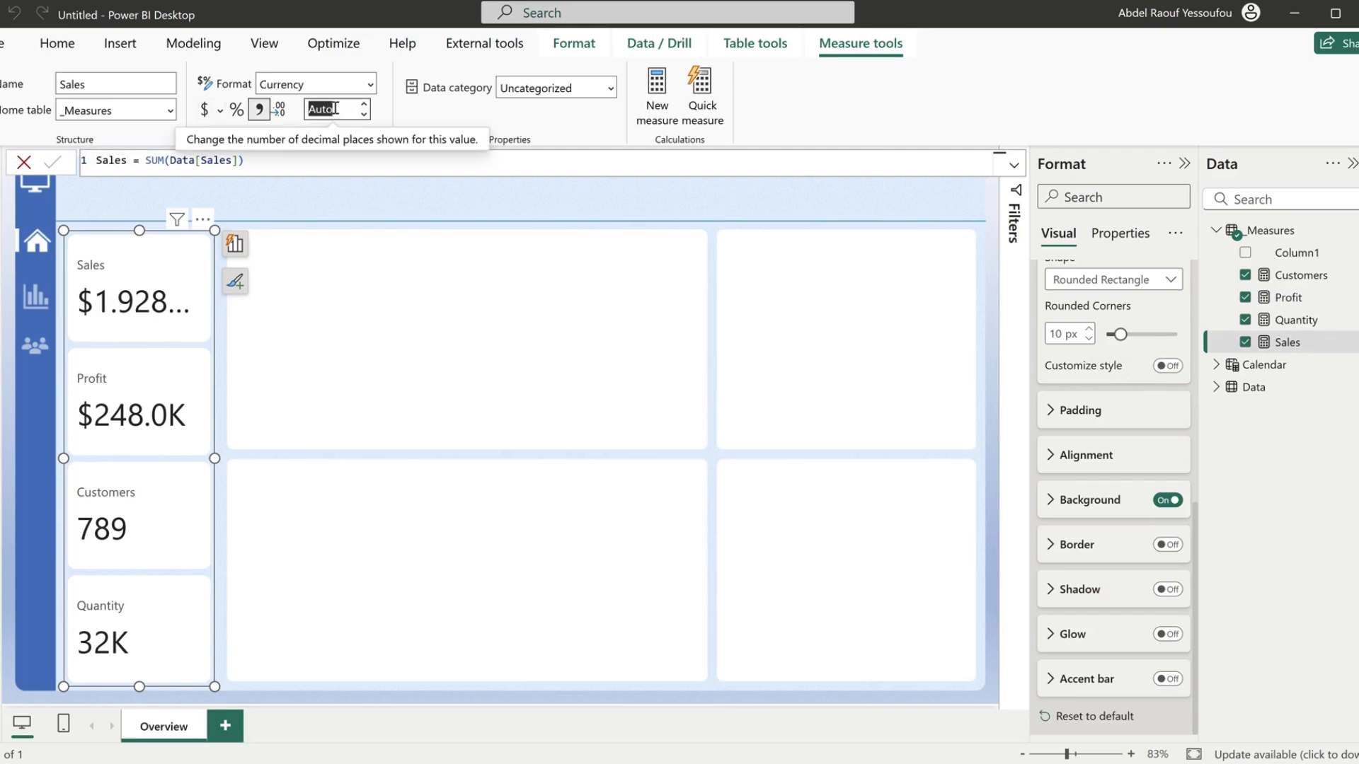
click(335, 109)
text(1)
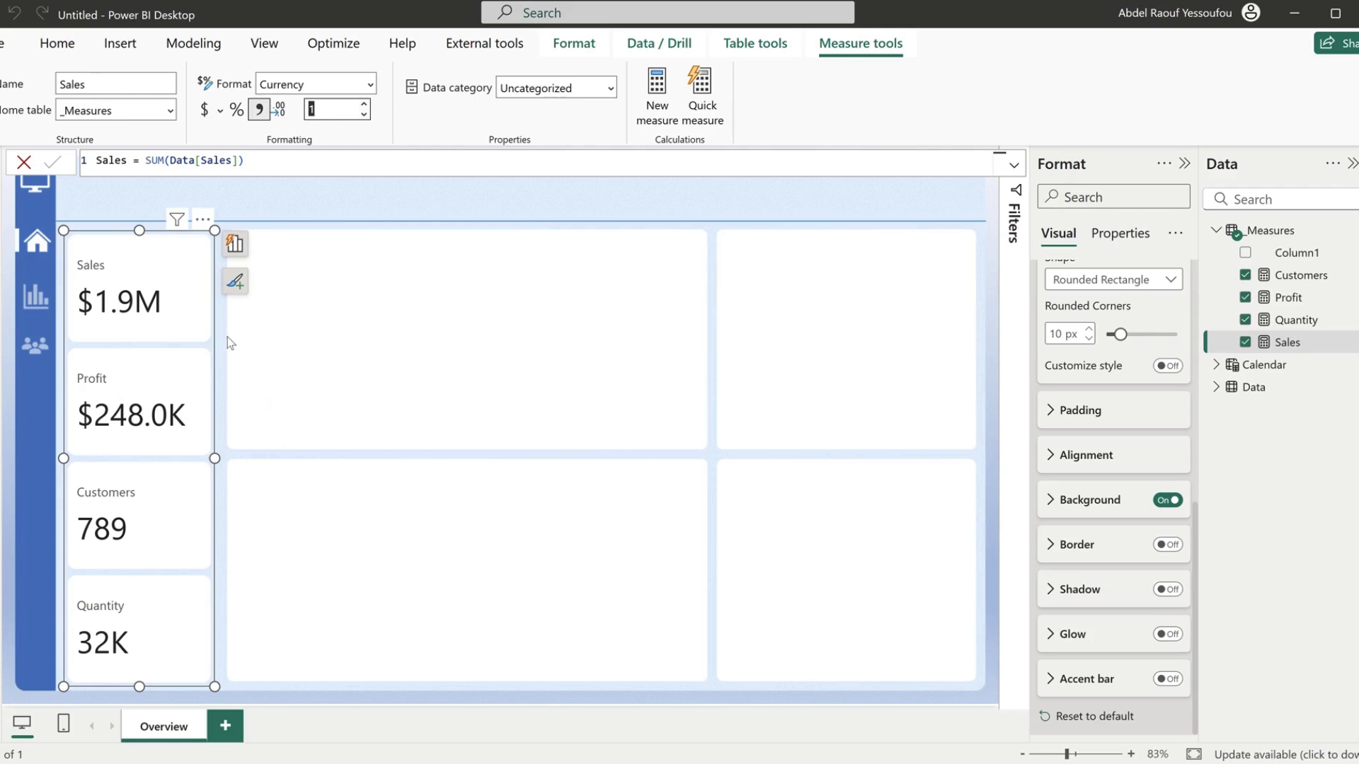
- Enable images for all cards and use Sales.png from the Images & Icons folder as the picture
scroll(1090, 479, up, 10)
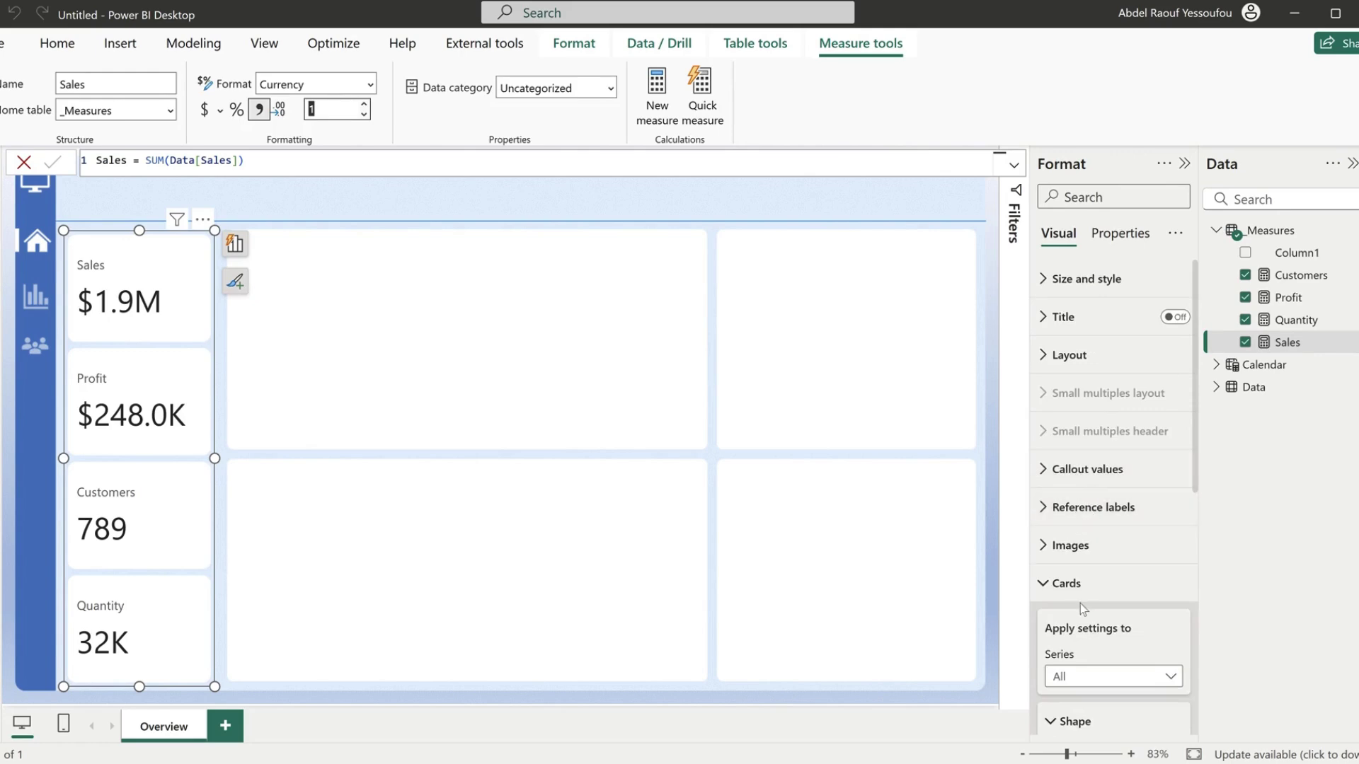
click(1070, 546)
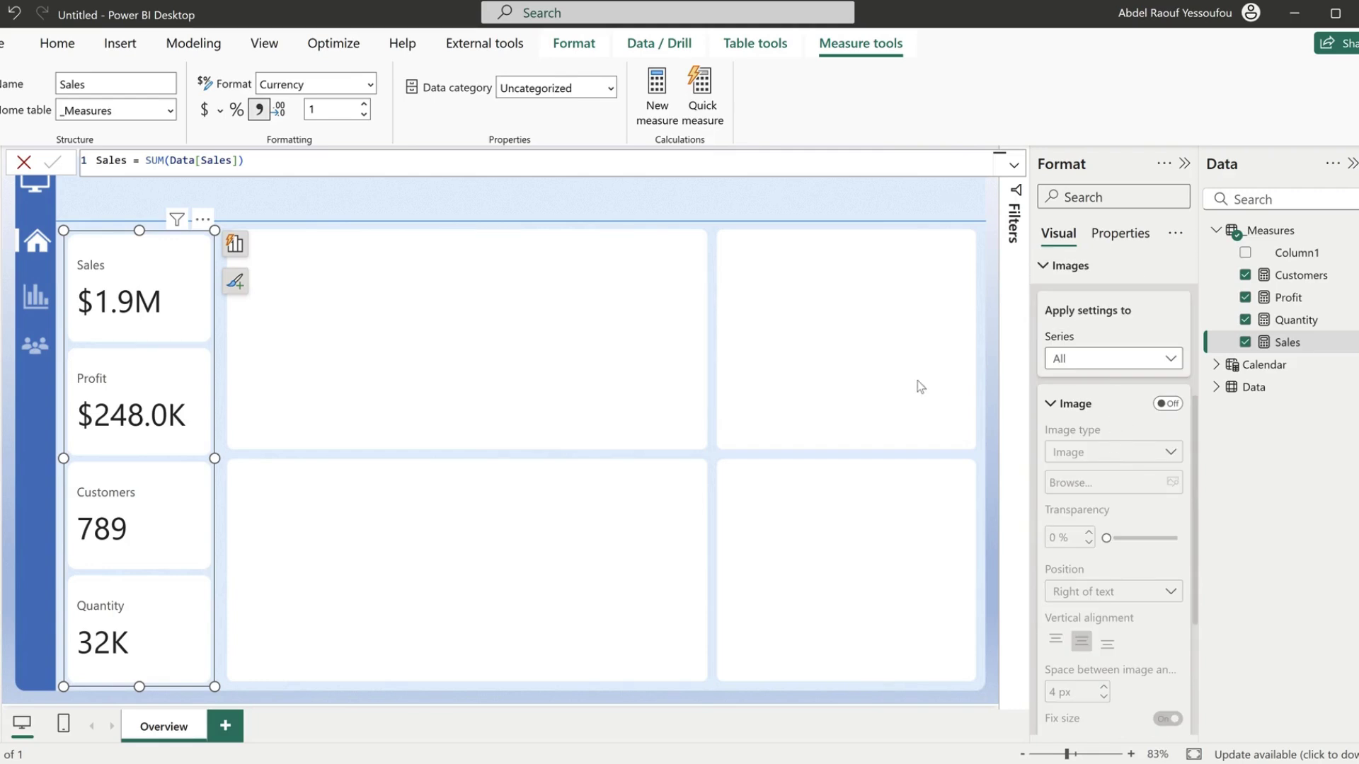
click(1104, 362)
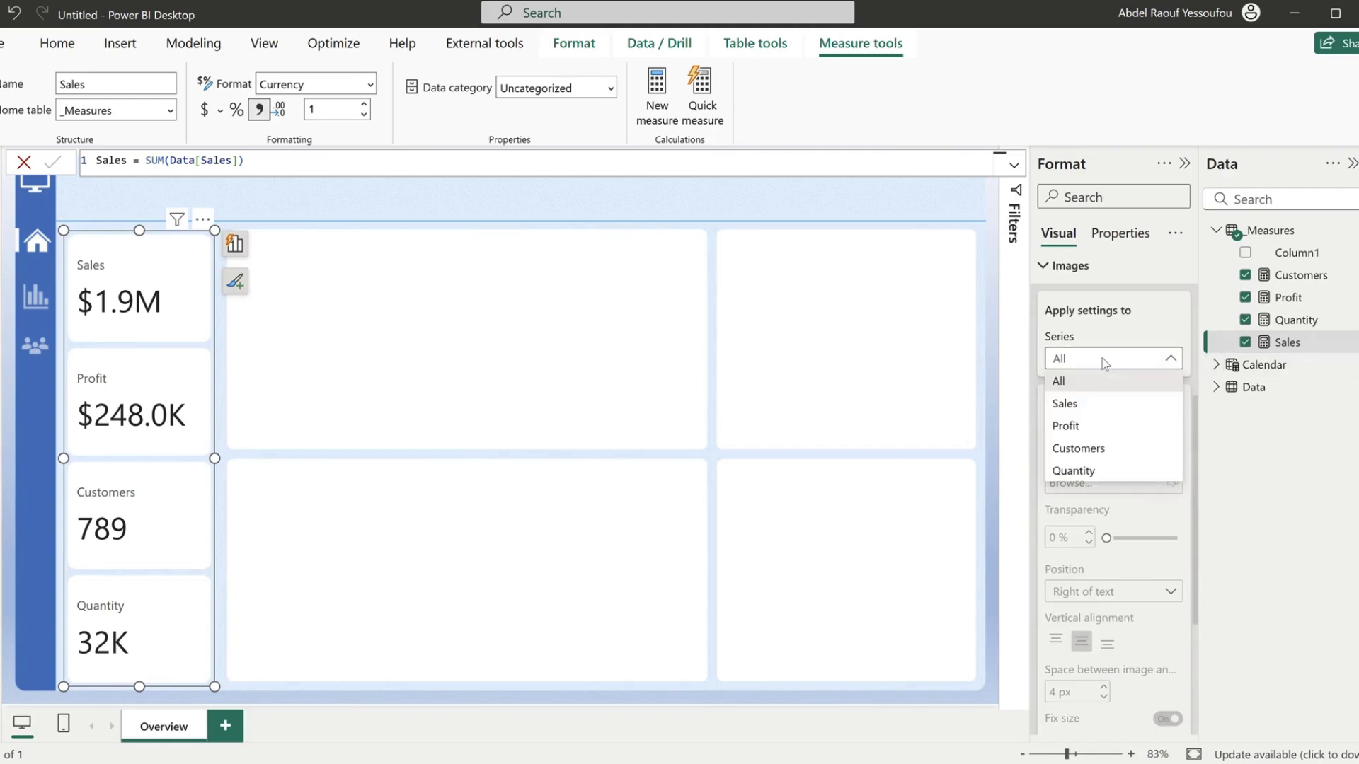
click(1103, 361)
click(1168, 404)
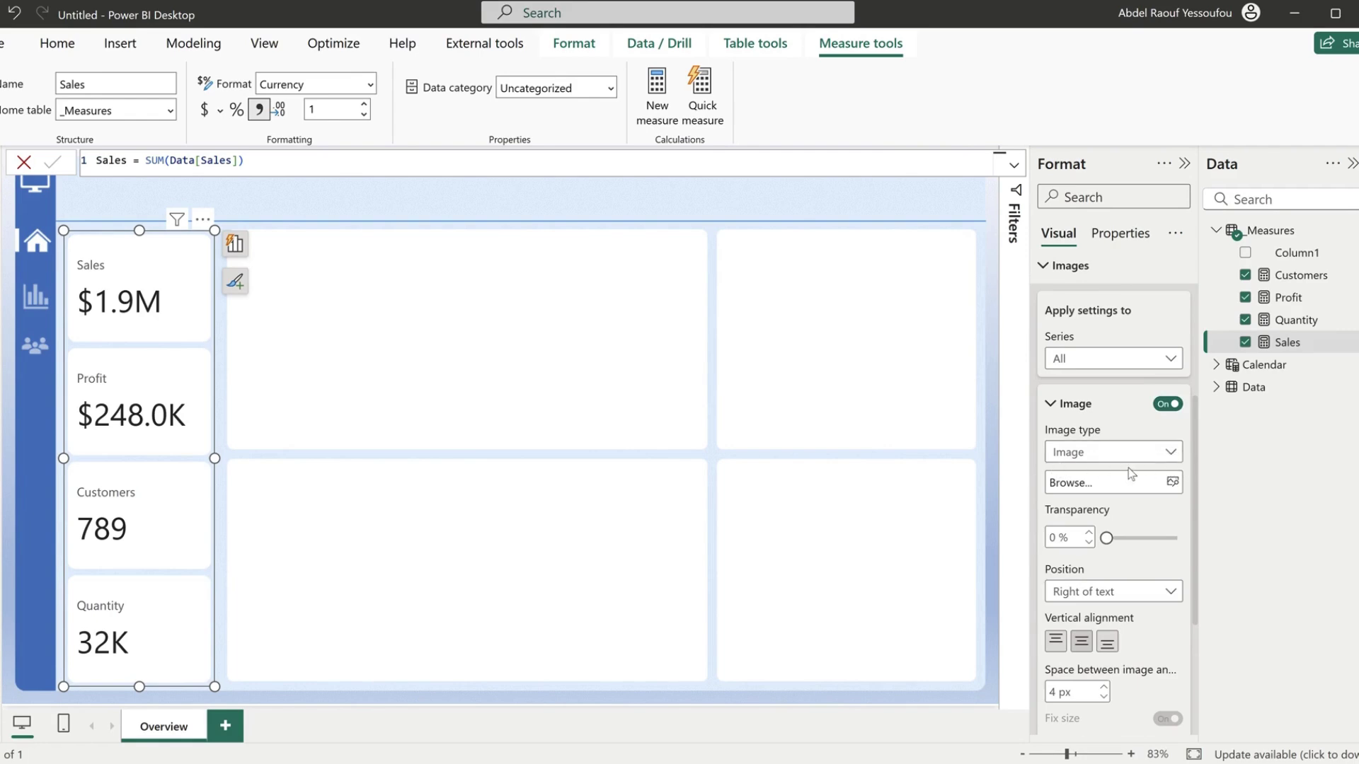
click(1175, 484)
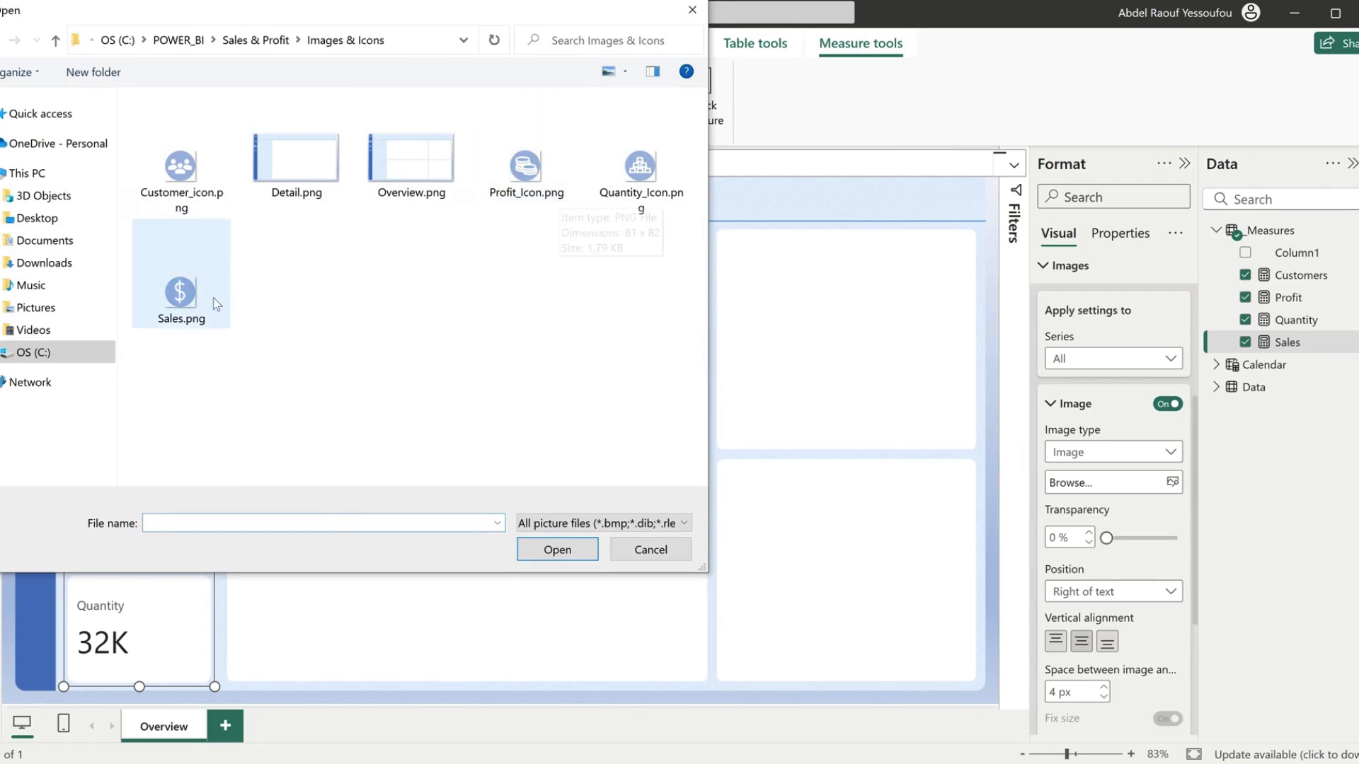
click(180, 293)
click(557, 552)
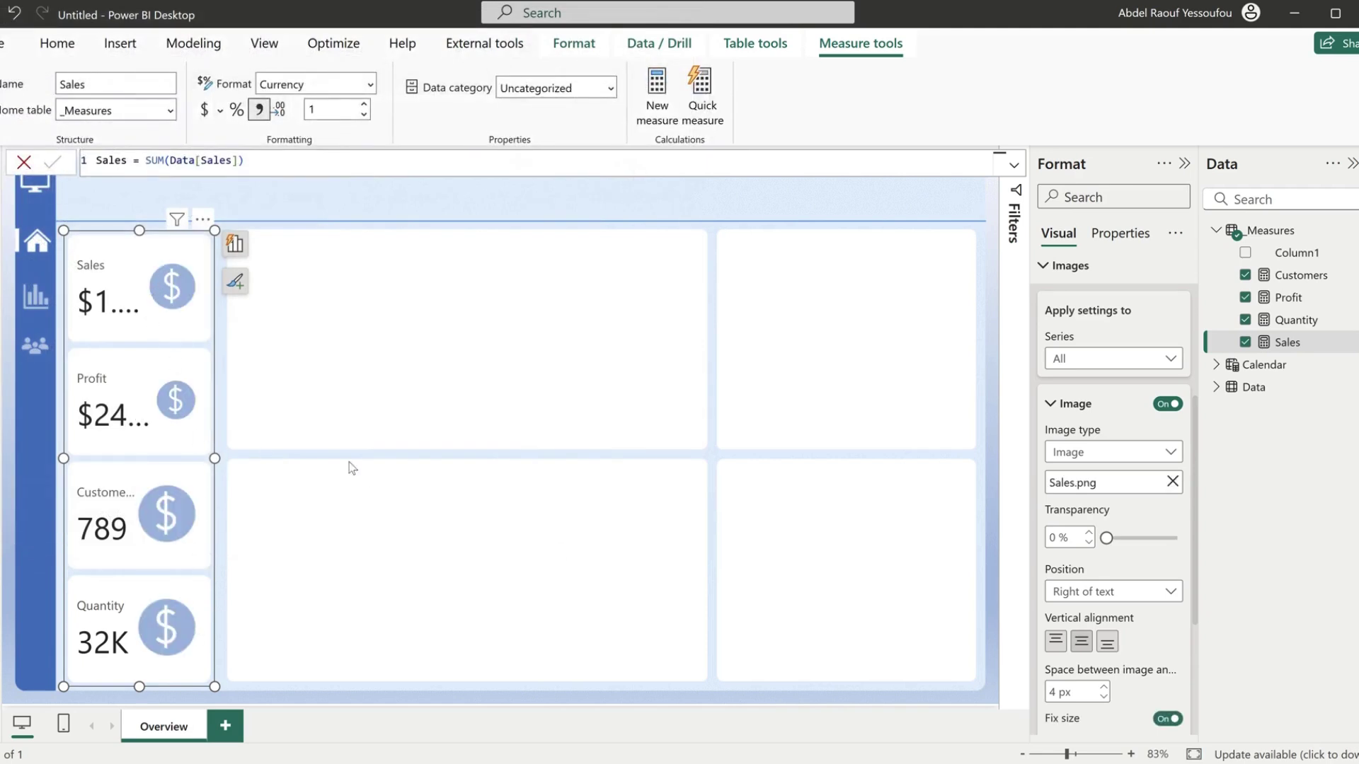
- Set the image size on all cards to 30 px and use Profit_Icon.png for the Profit card
scroll(1076, 573, down, 3)
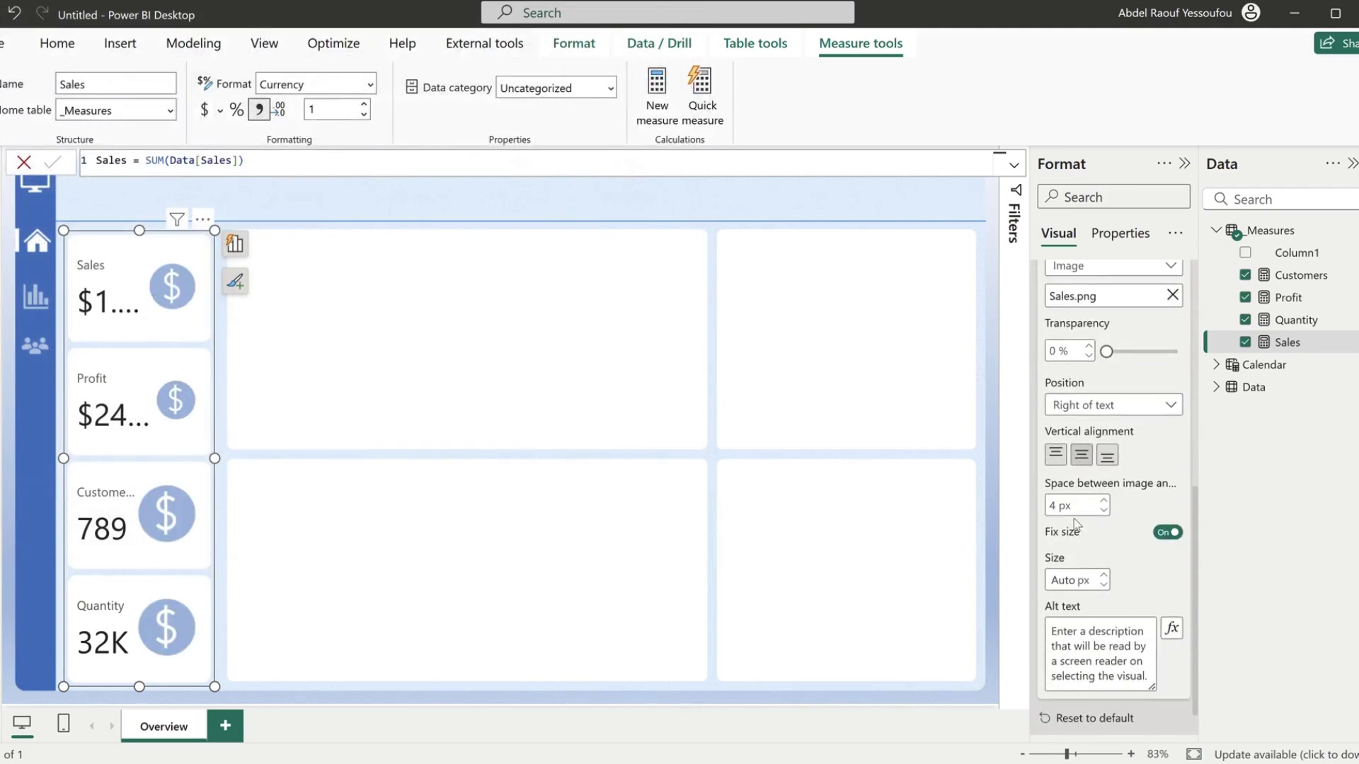
click(1074, 580)
text(30)
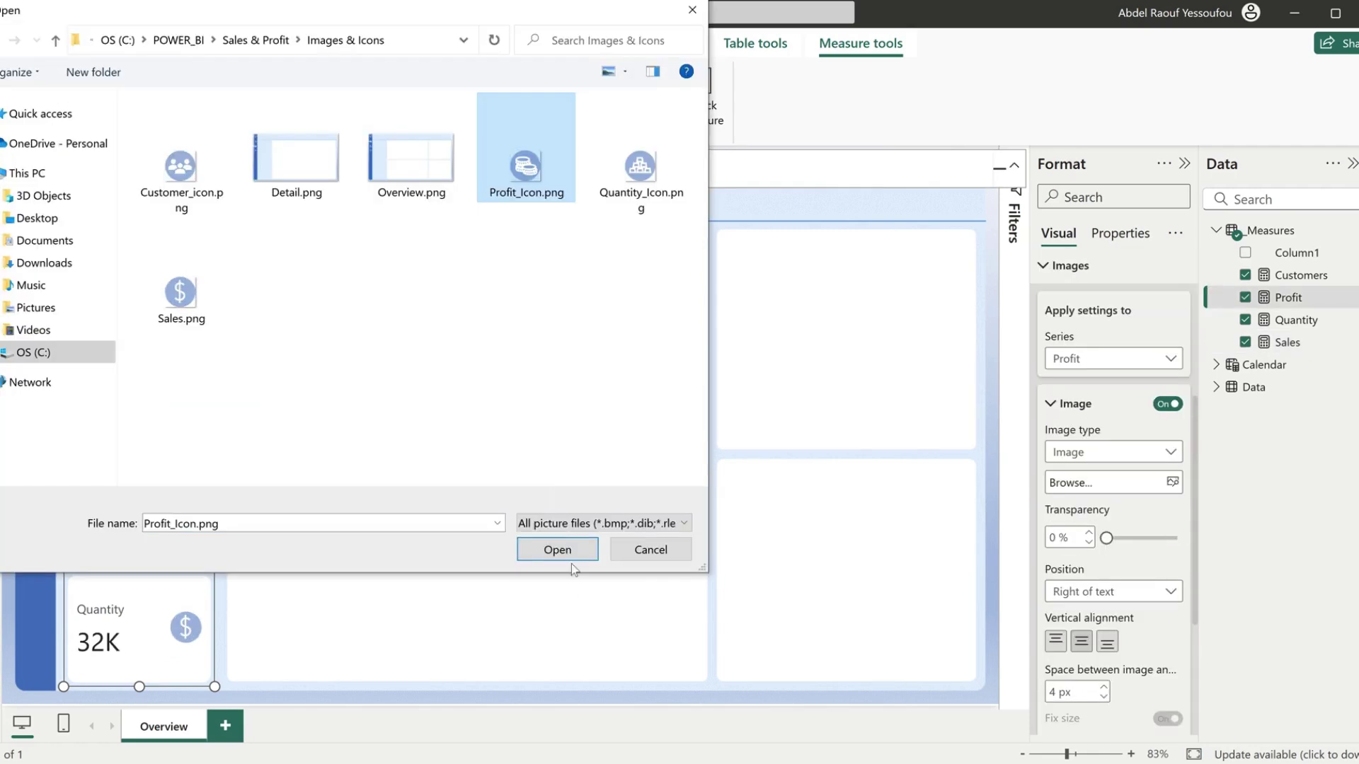
click(563, 551)
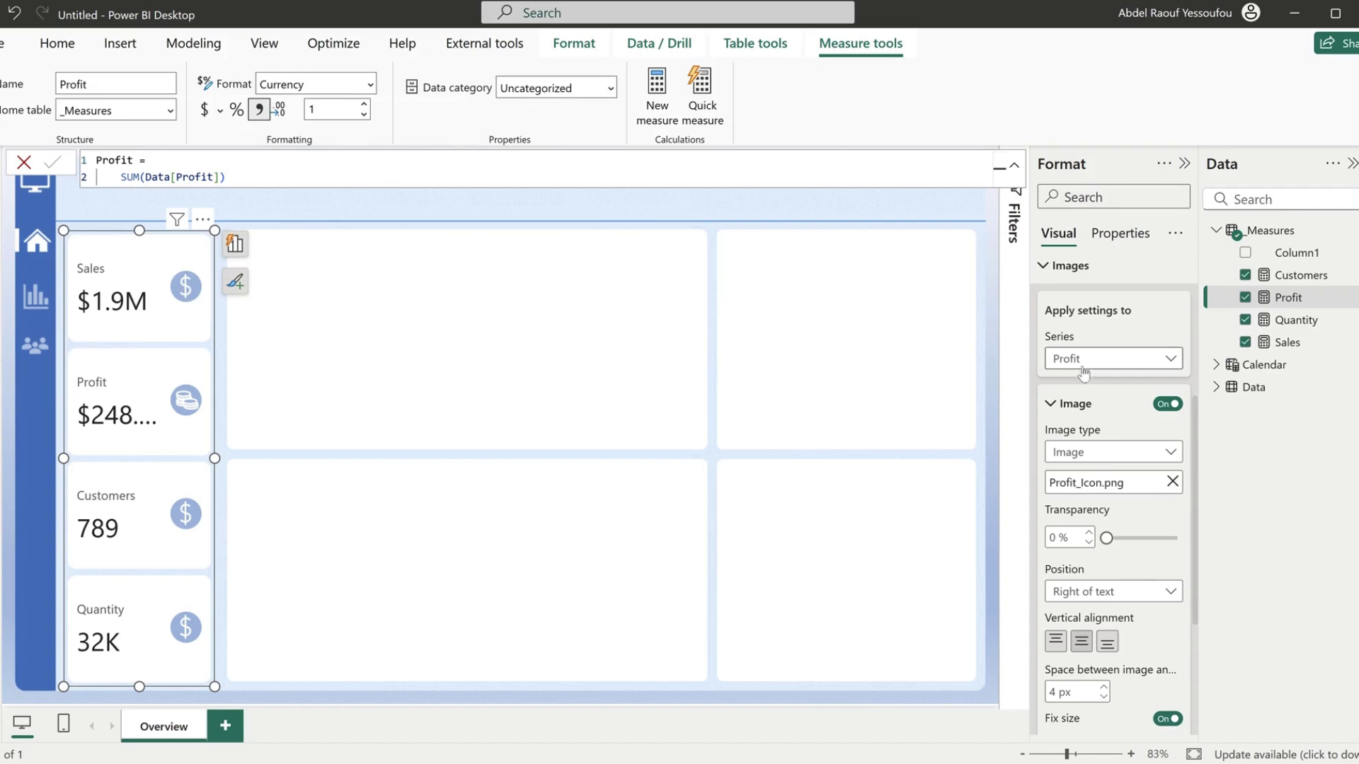
- Replace the image on the Customers card with Customer_icon.png
click(1108, 359)
click(1084, 450)
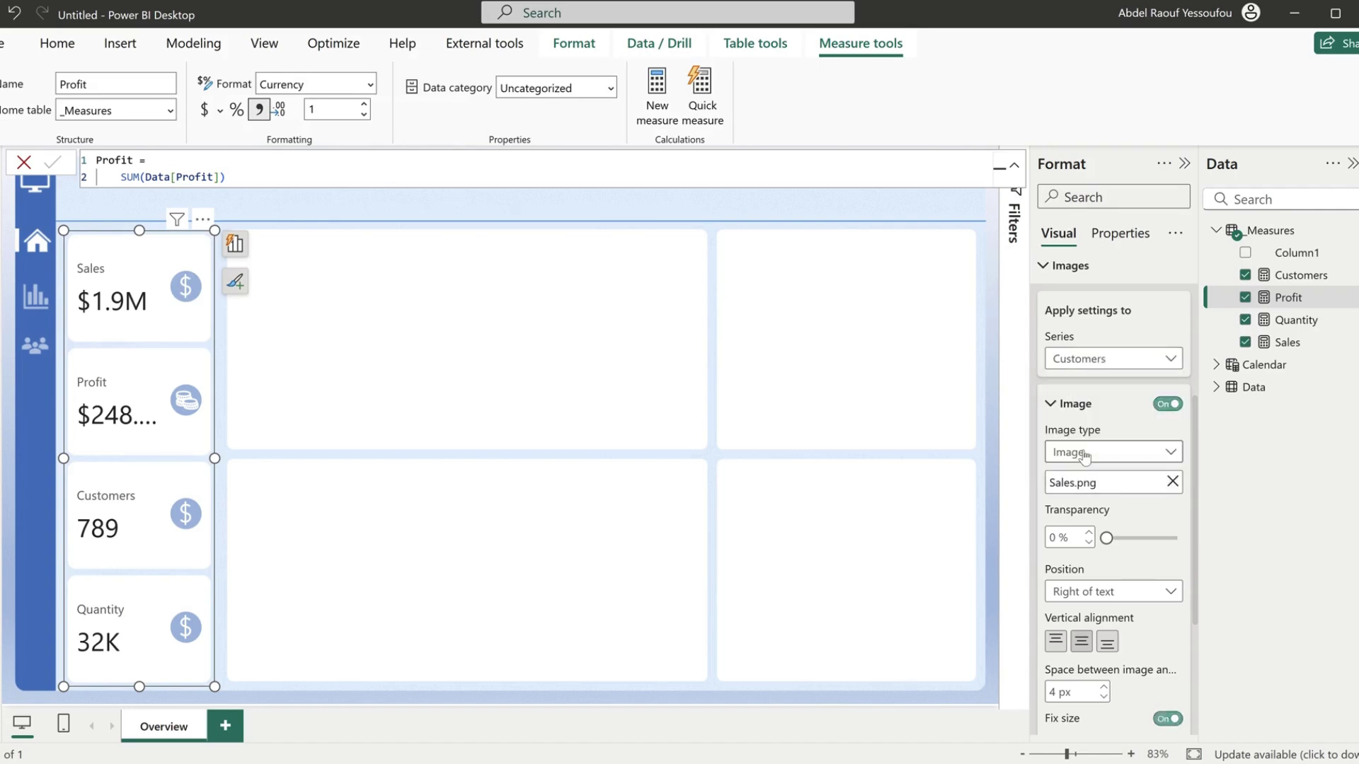
click(1172, 484)
click(1172, 484)
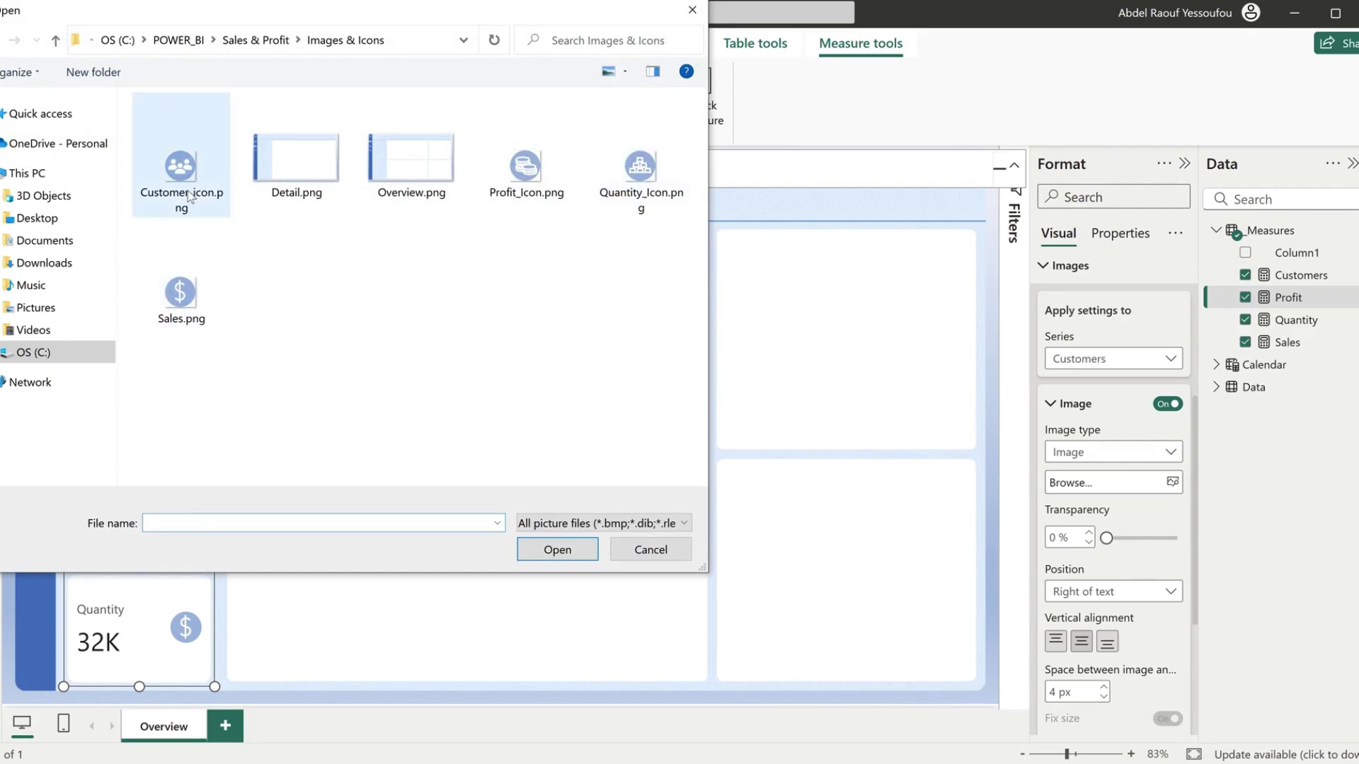
click(180, 168)
click(557, 550)
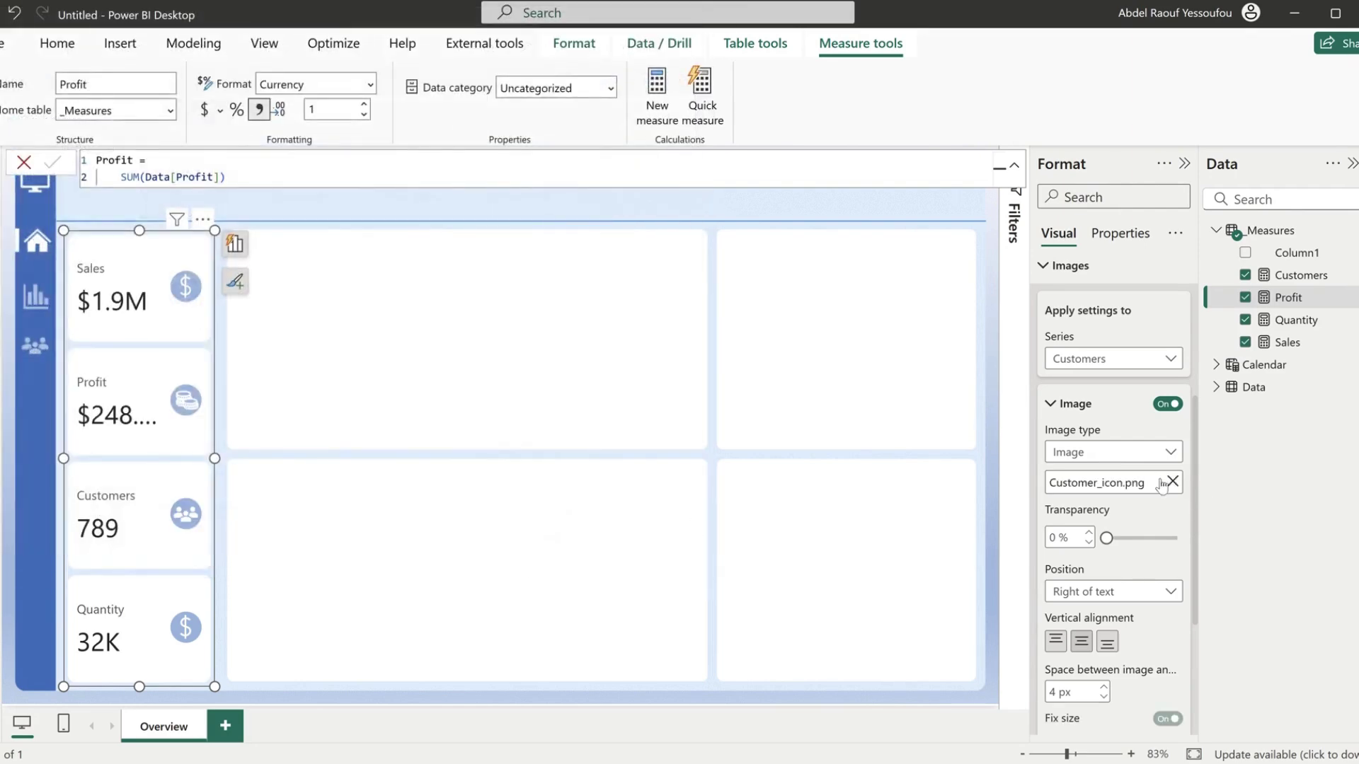
- Replace the image on the Quantity card with Quantity_Icon.png
click(1108, 359)
click(1072, 470)
click(1172, 484)
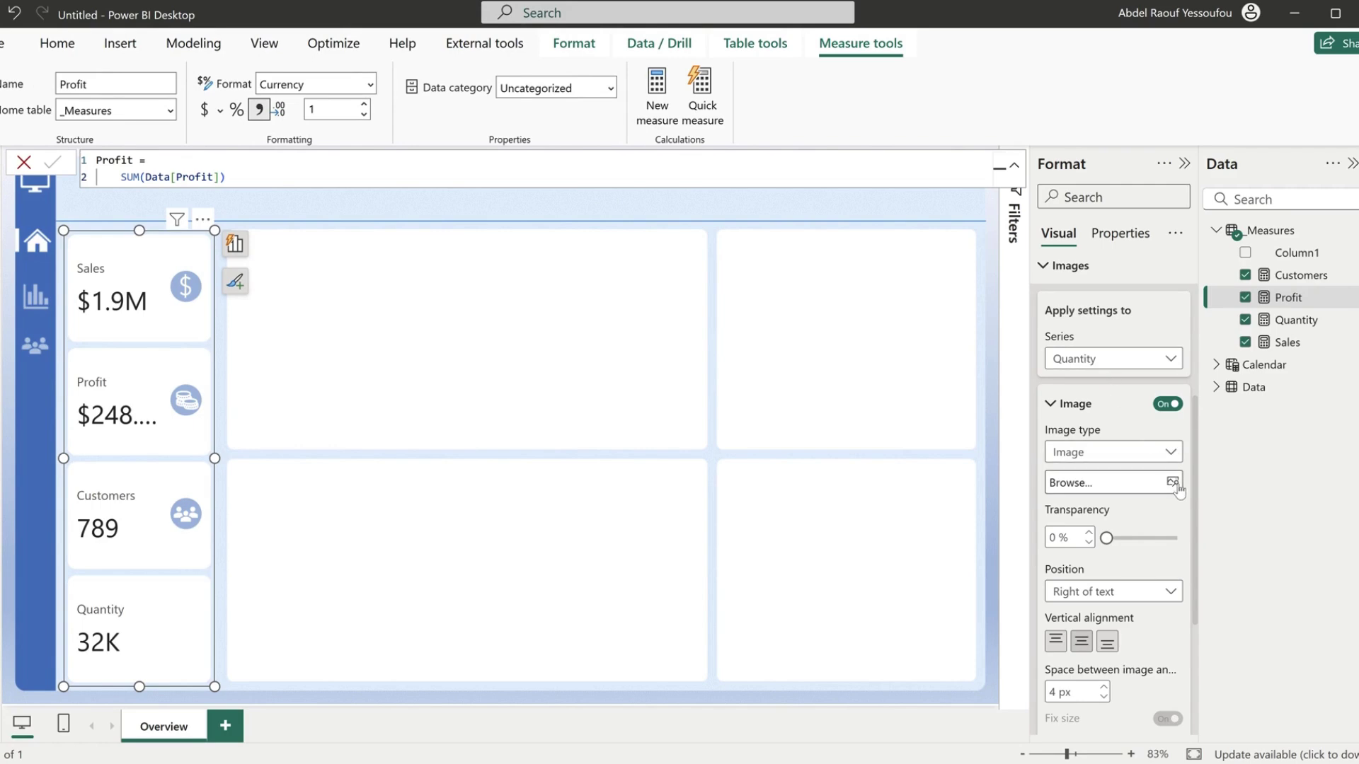
click(1139, 482)
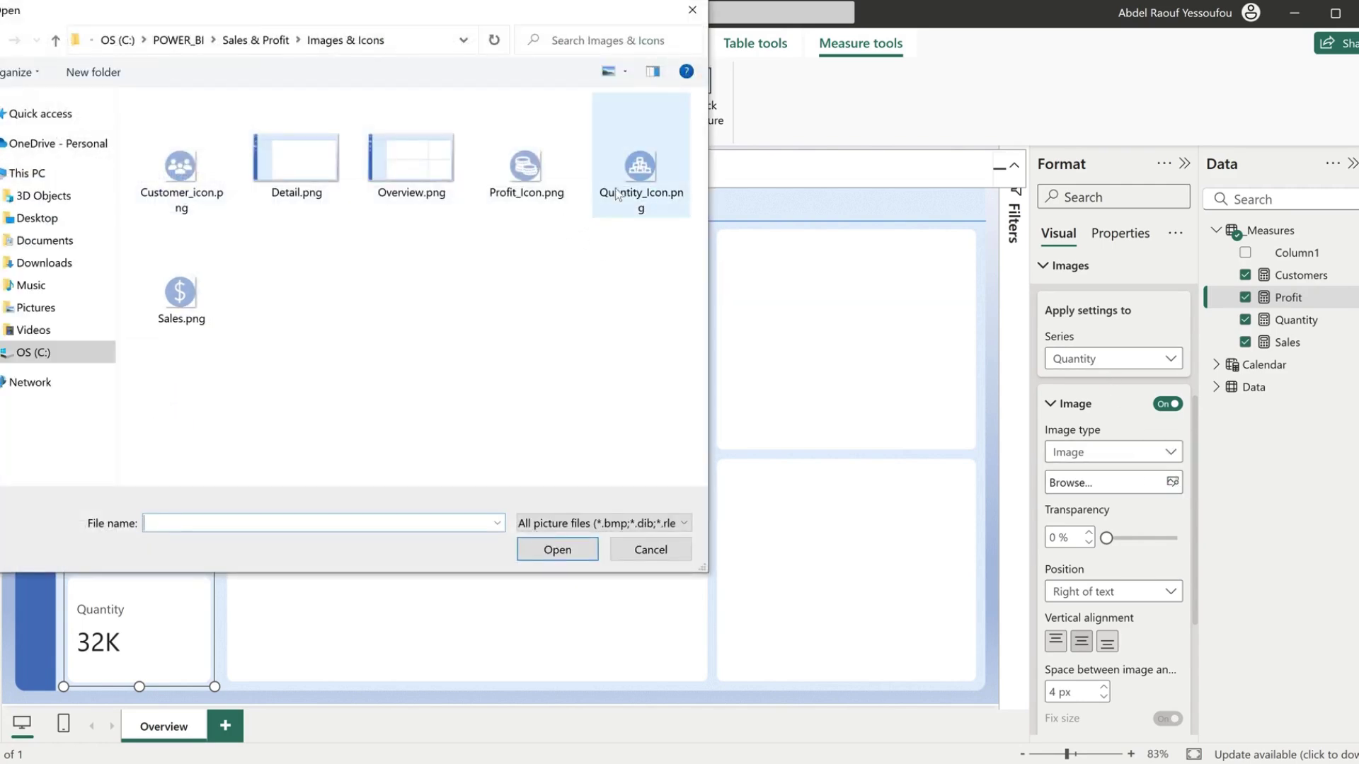
click(651, 173)
click(577, 550)
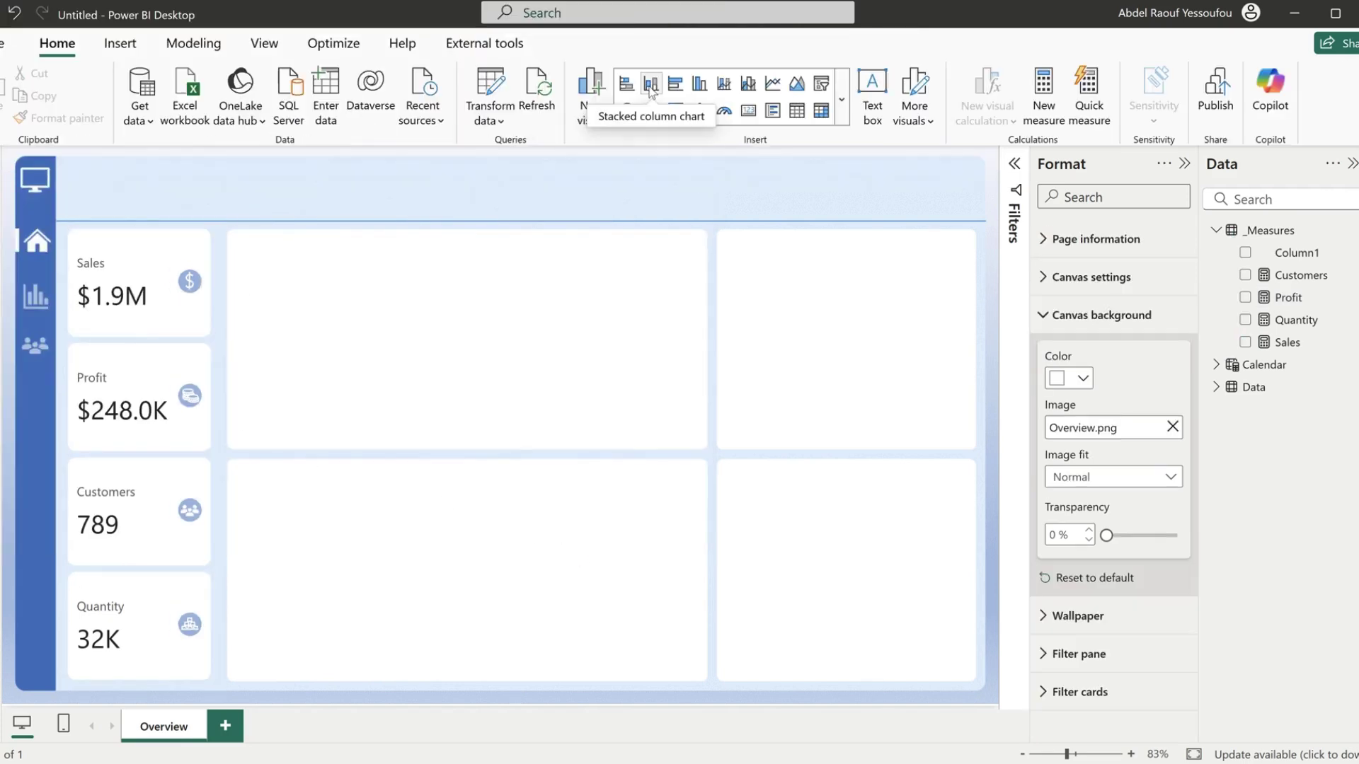
- Insert a stacked column chart and fit it to the wide upper white panel beside the cards
click(650, 87)
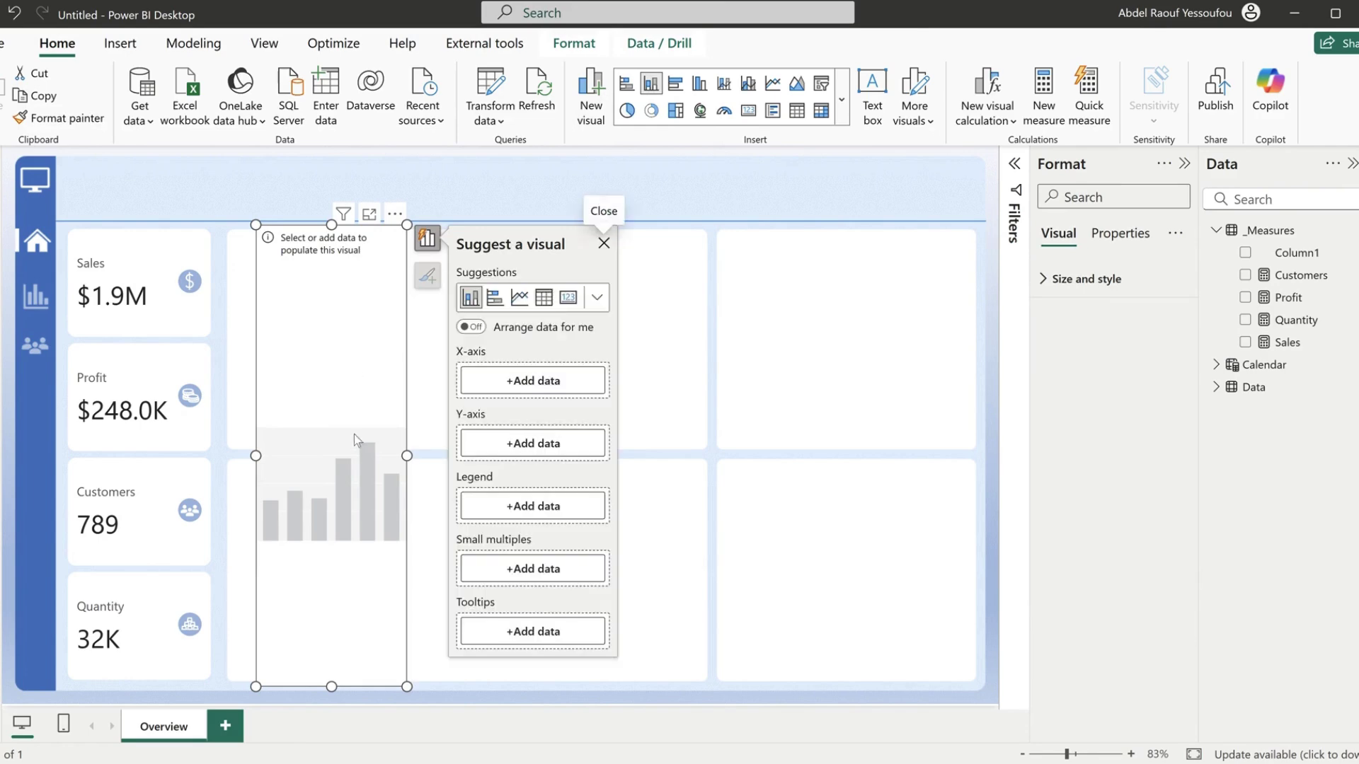
drag(332, 219, 331, 462)
drag(320, 537, 305, 311)
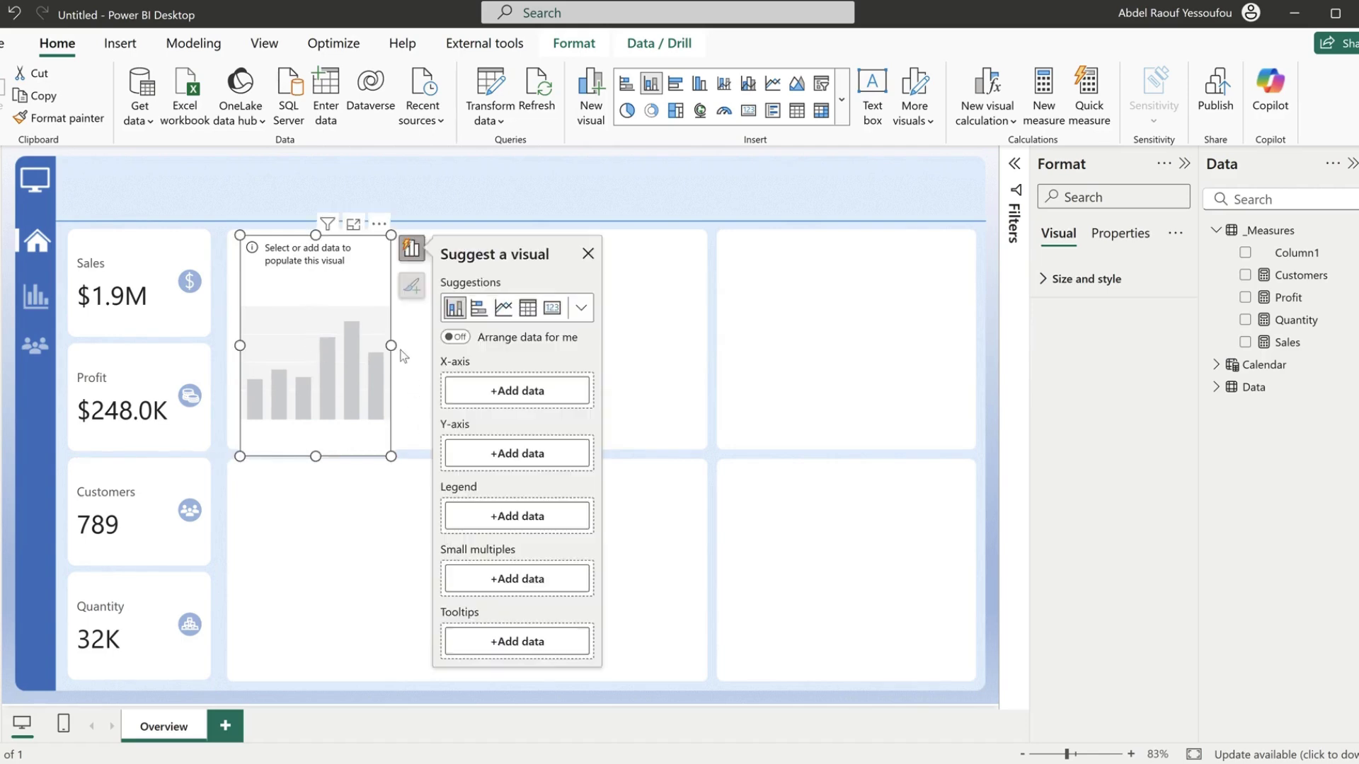
drag(391, 345, 695, 346)
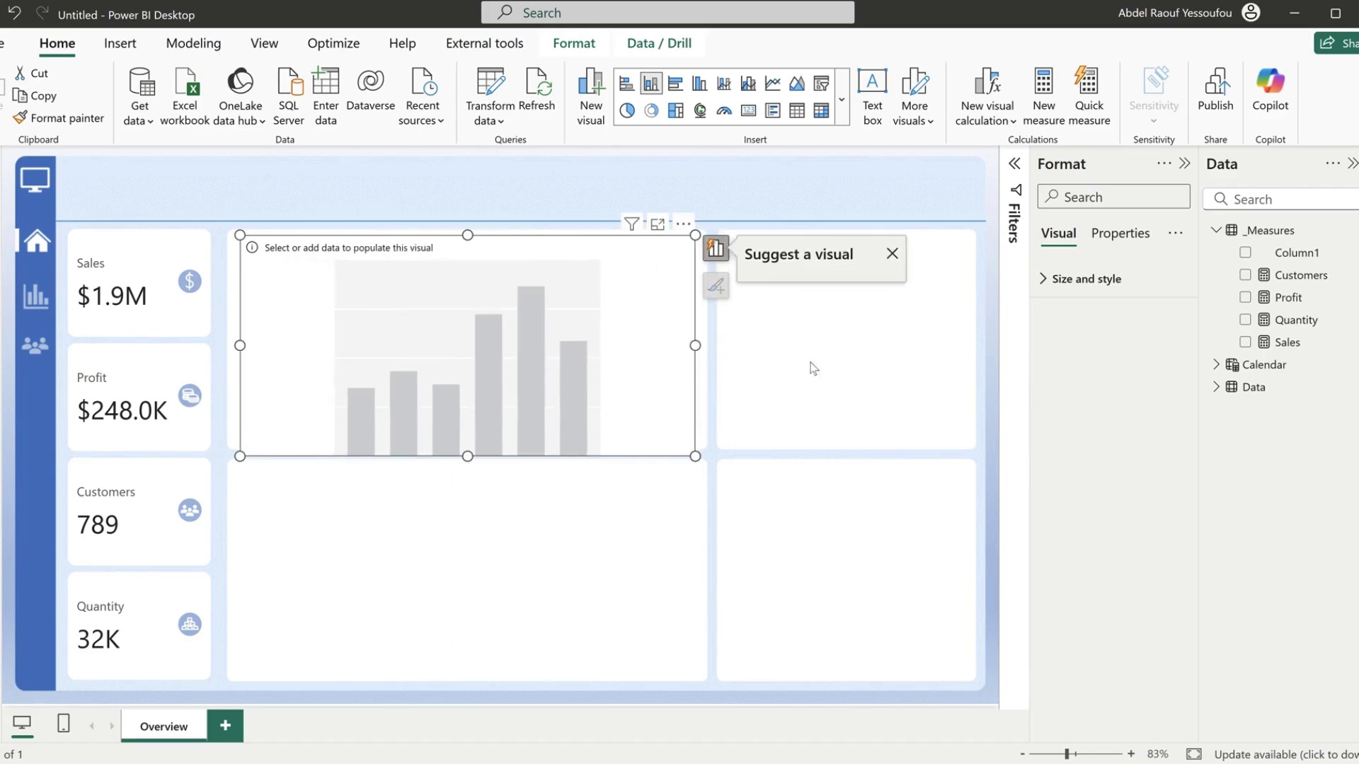
- Plot the Sales measure on the chart's Y-axis against the Calendar table's Date on the X-axis
click(1218, 233)
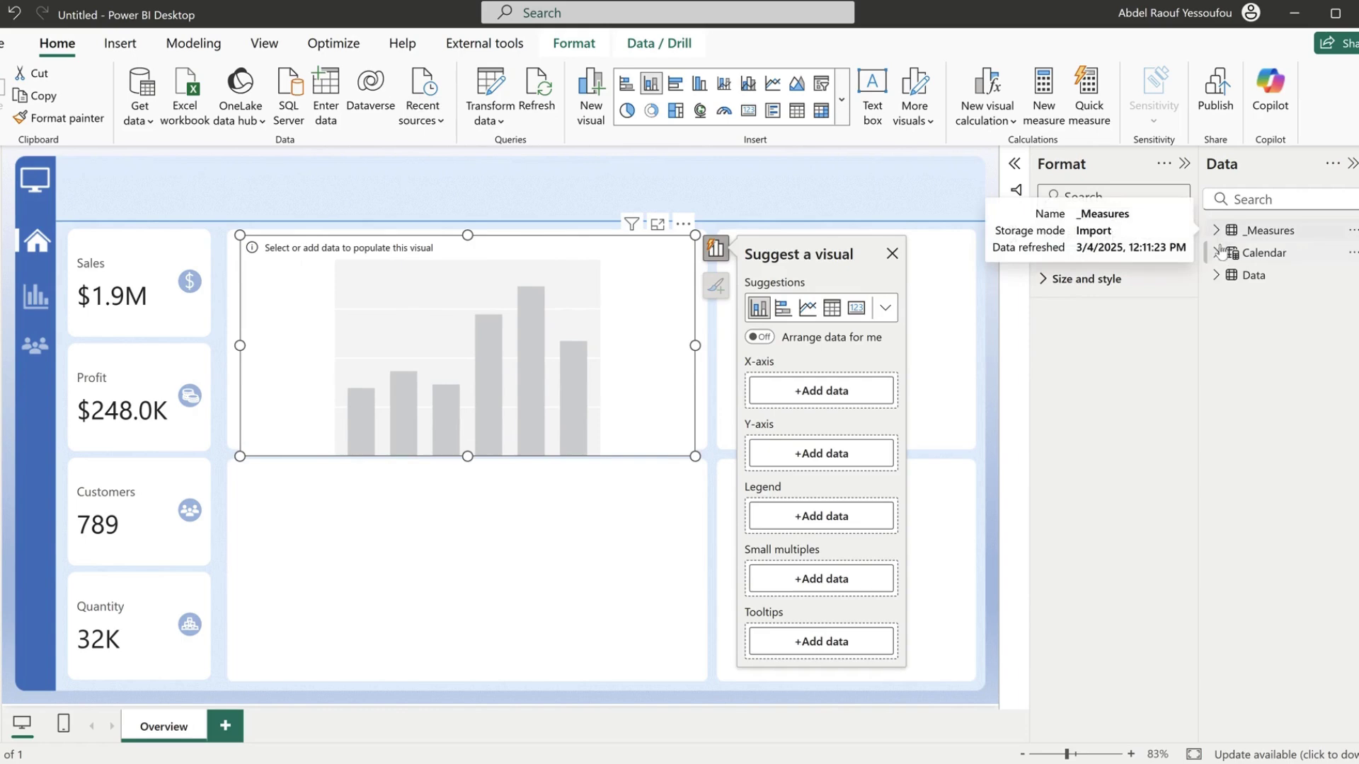
click(1217, 253)
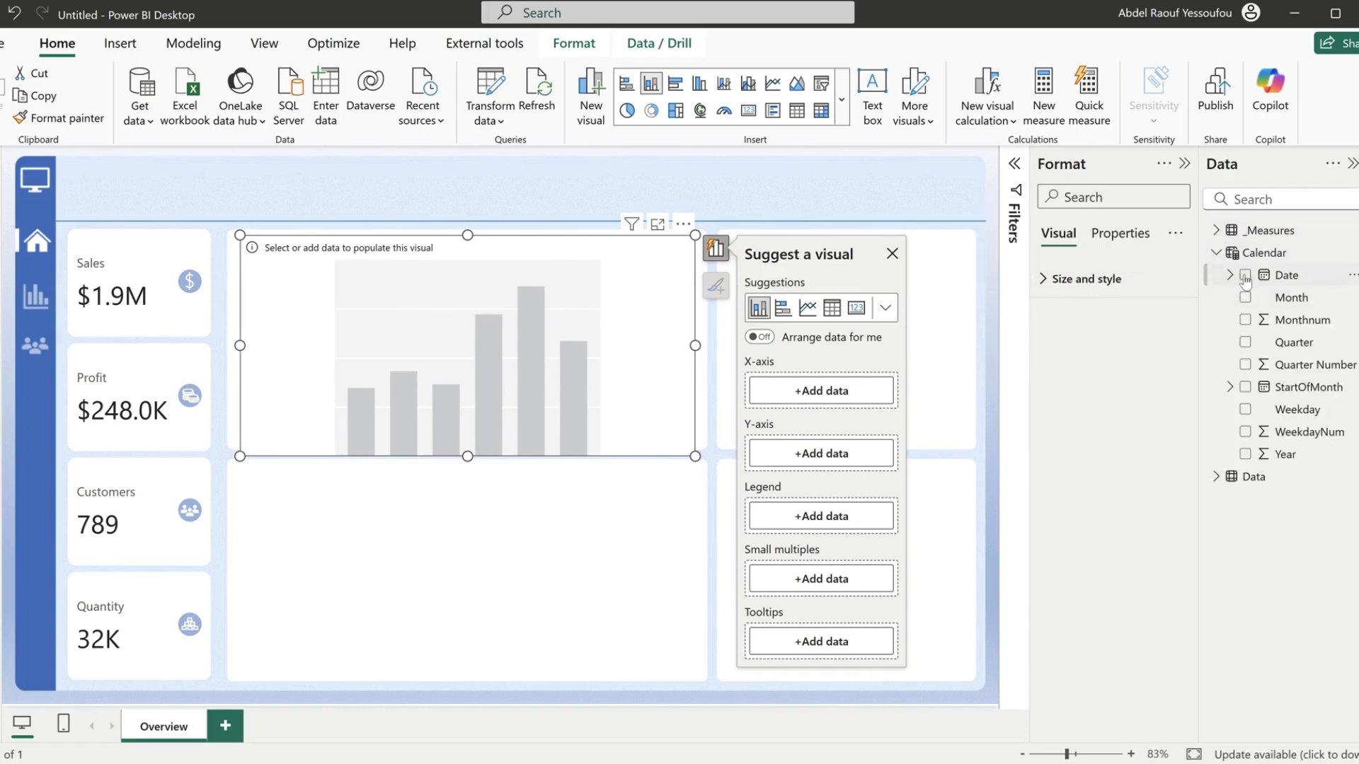
click(1245, 276)
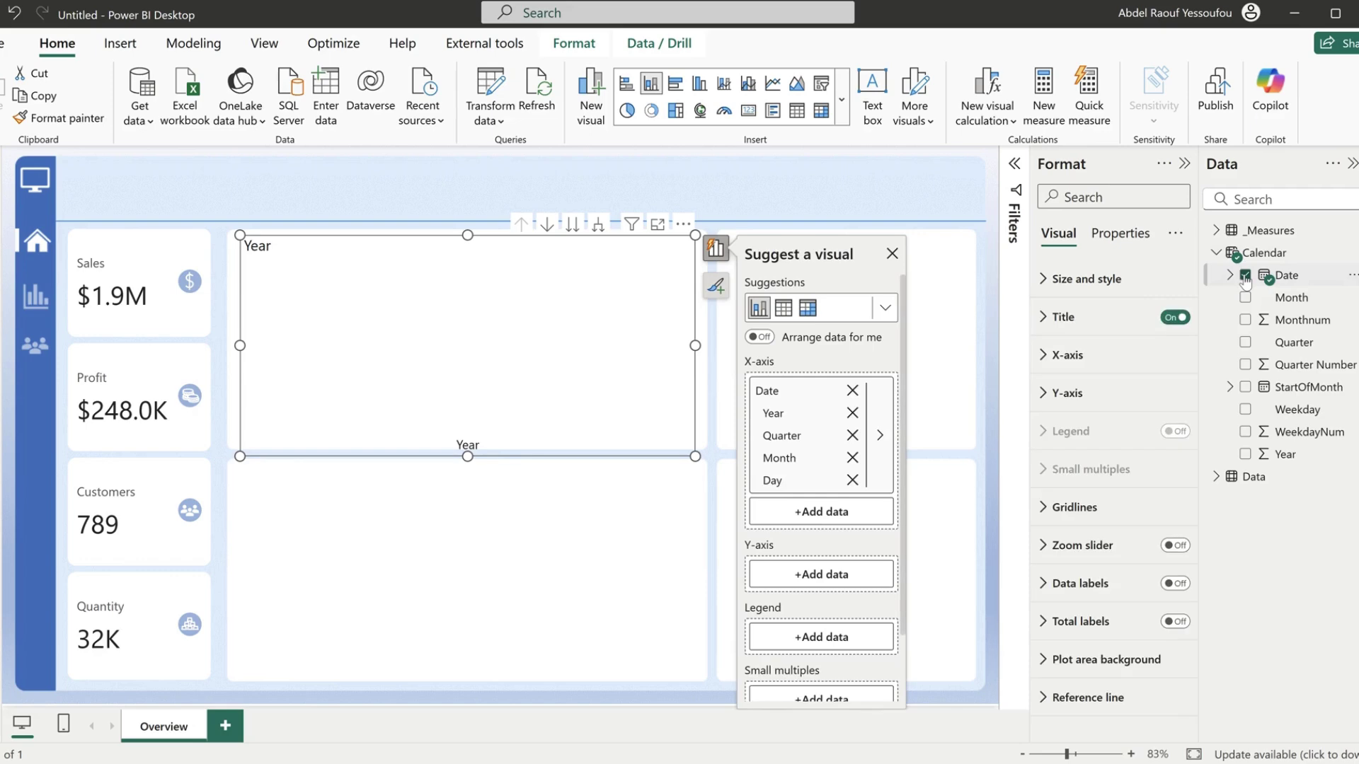
click(1216, 230)
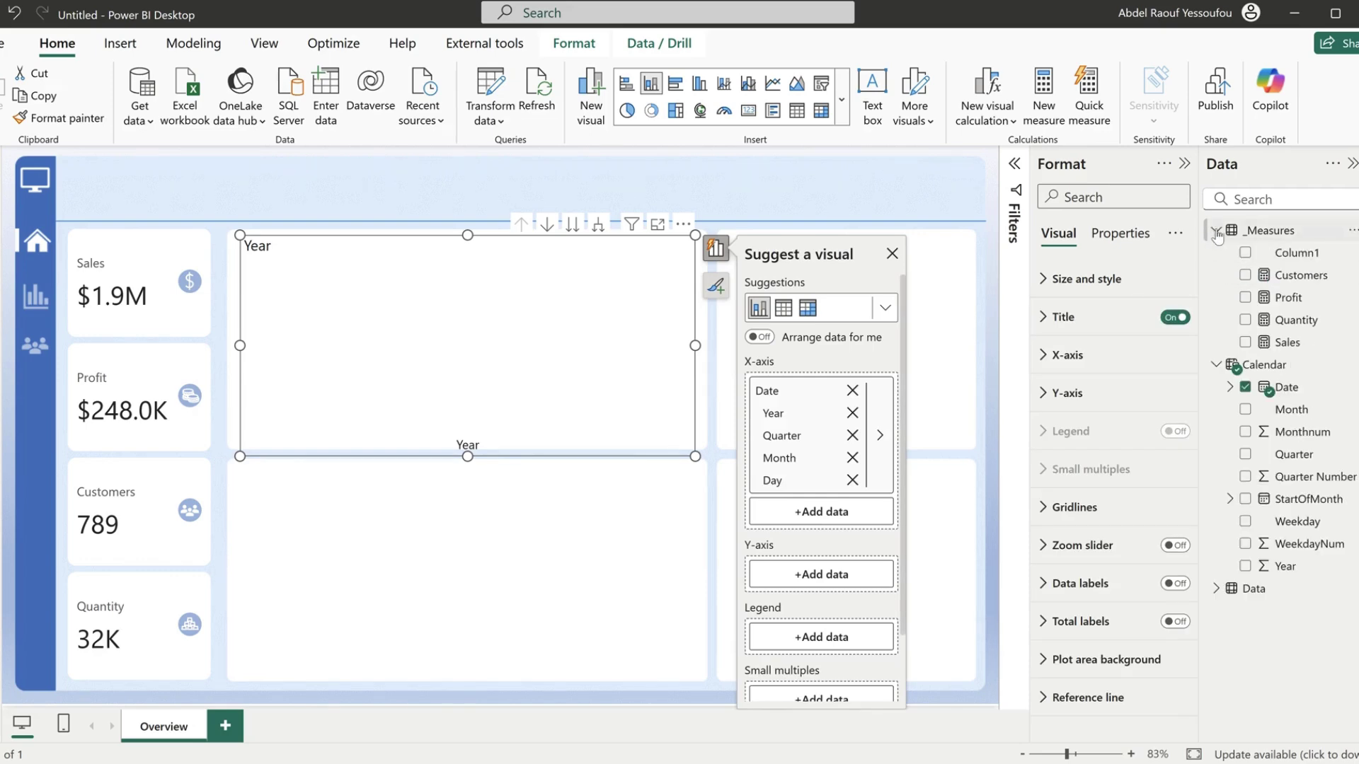
click(1245, 342)
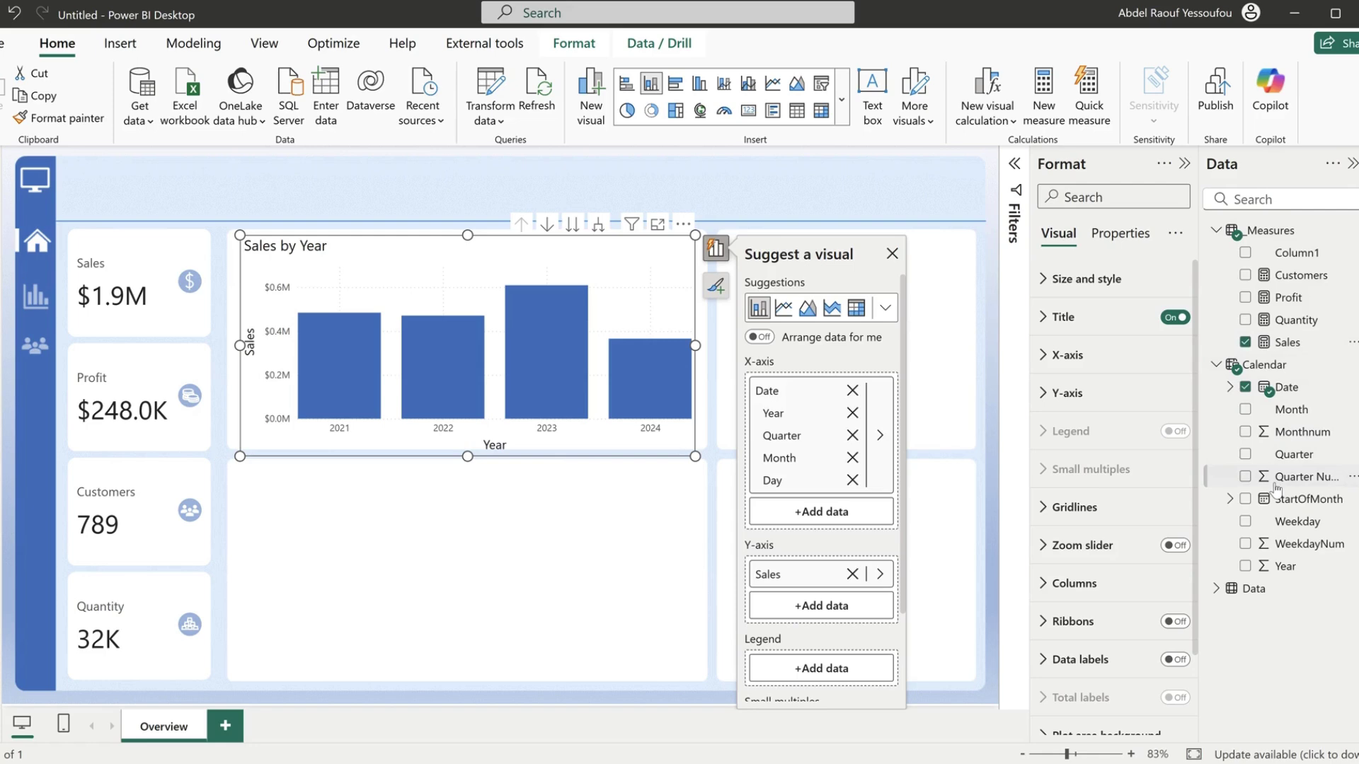
- Split the chart's columns by Category from the Data table and extend the chart's height into the panel below
click(1216, 590)
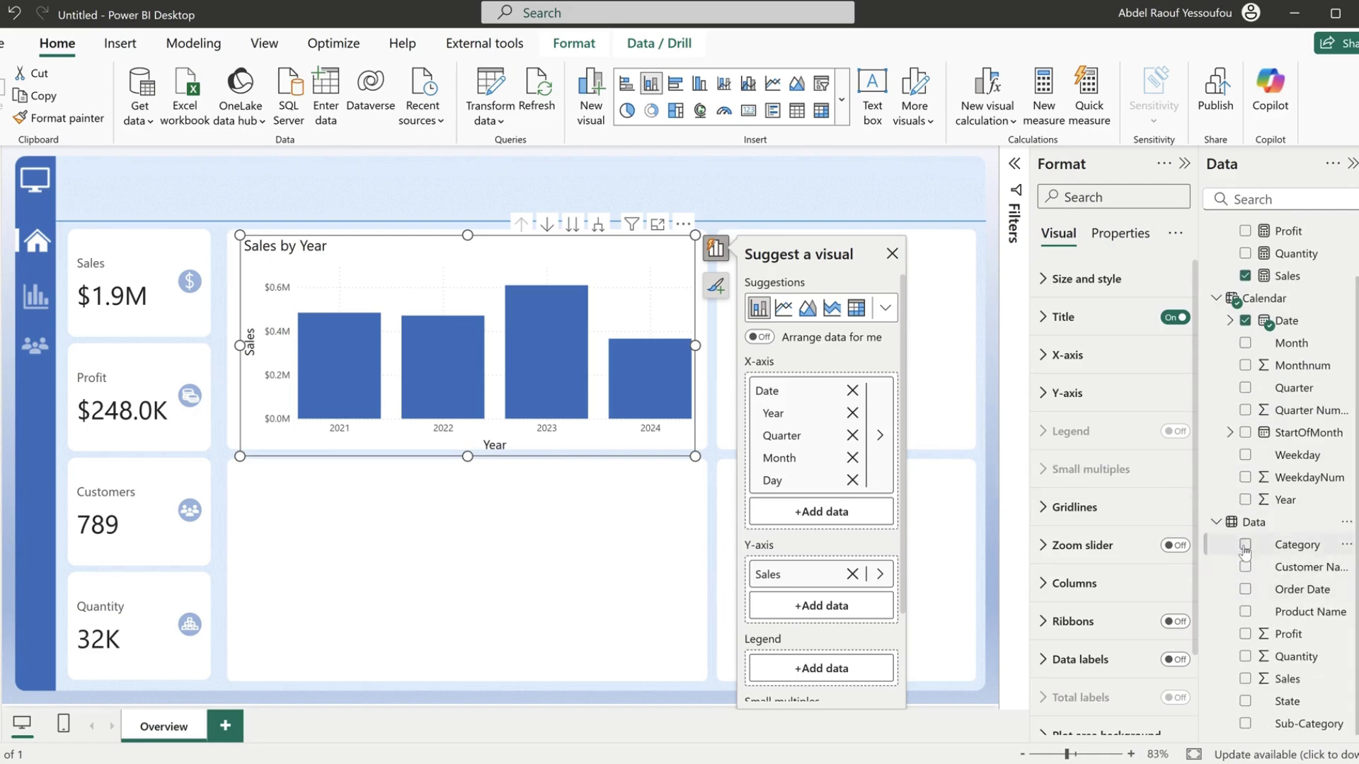
click(1245, 545)
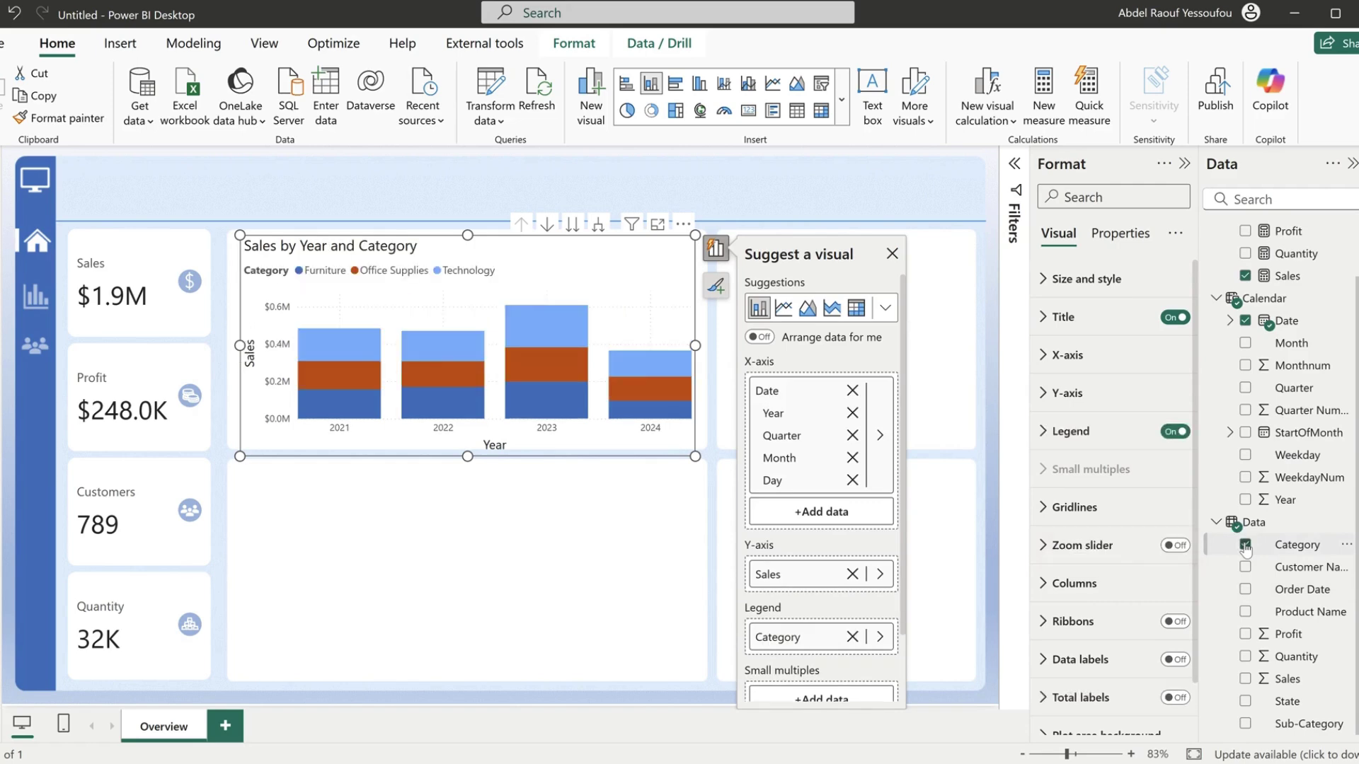
drag(469, 459, 474, 527)
mouse_move(347, 479)
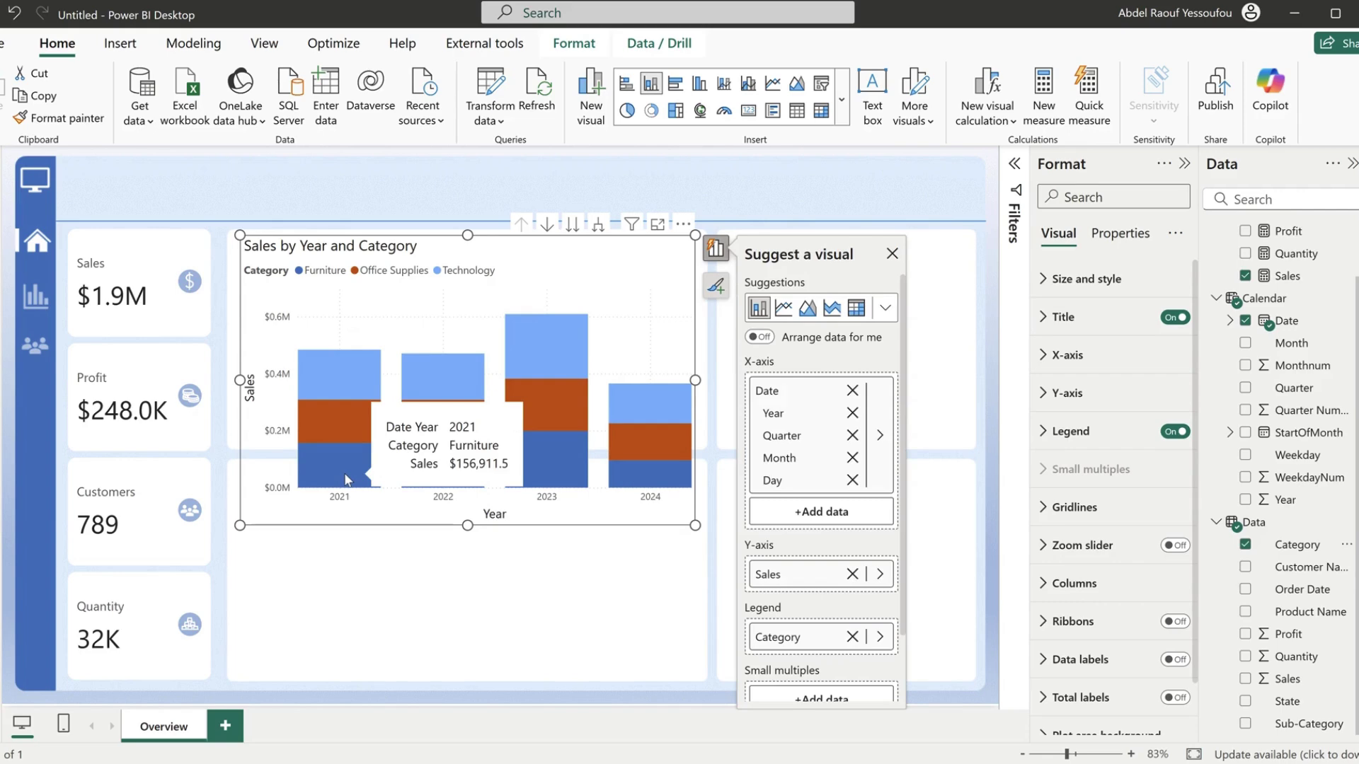
mouse_move(337, 429)
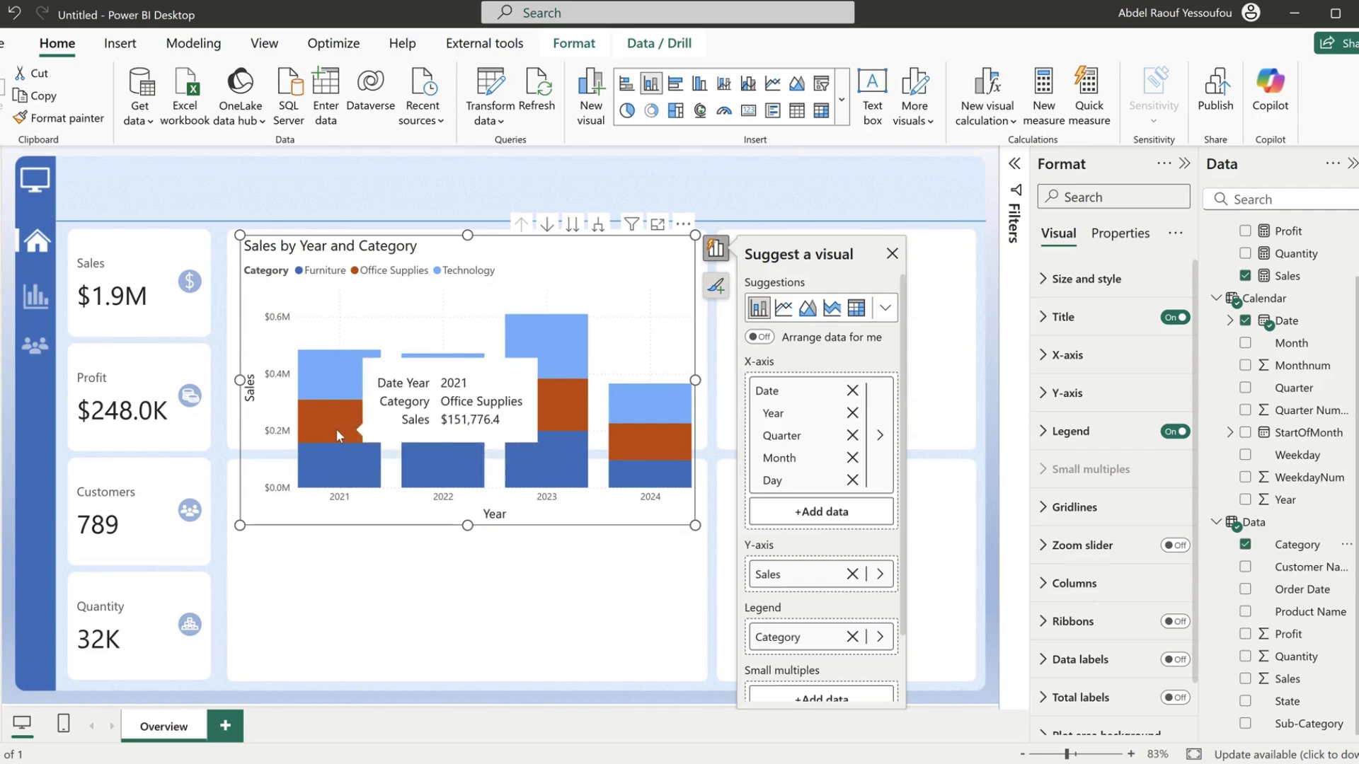
mouse_move(336, 394)
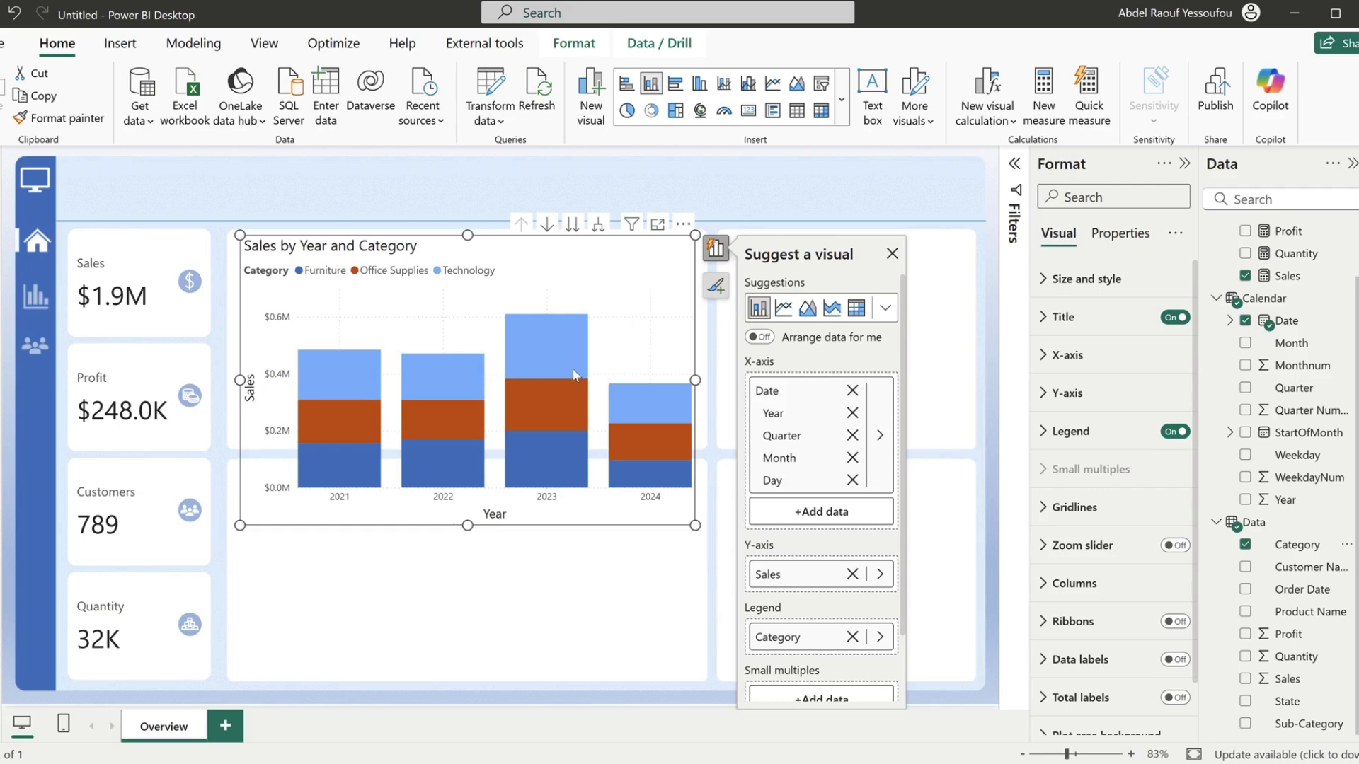
- Start a new fields parameter and name it Sales_Profit_Param
scroll(1273, 290, up, 2)
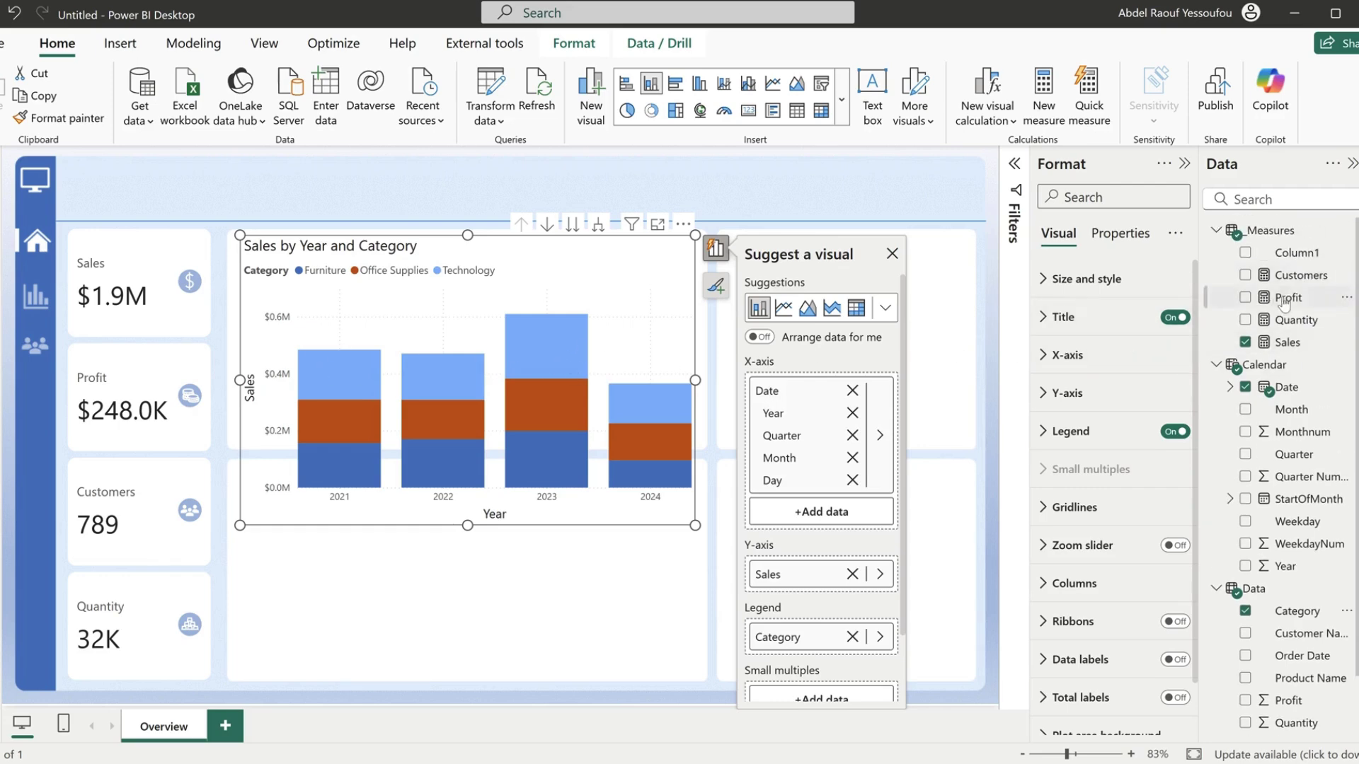
click(844, 201)
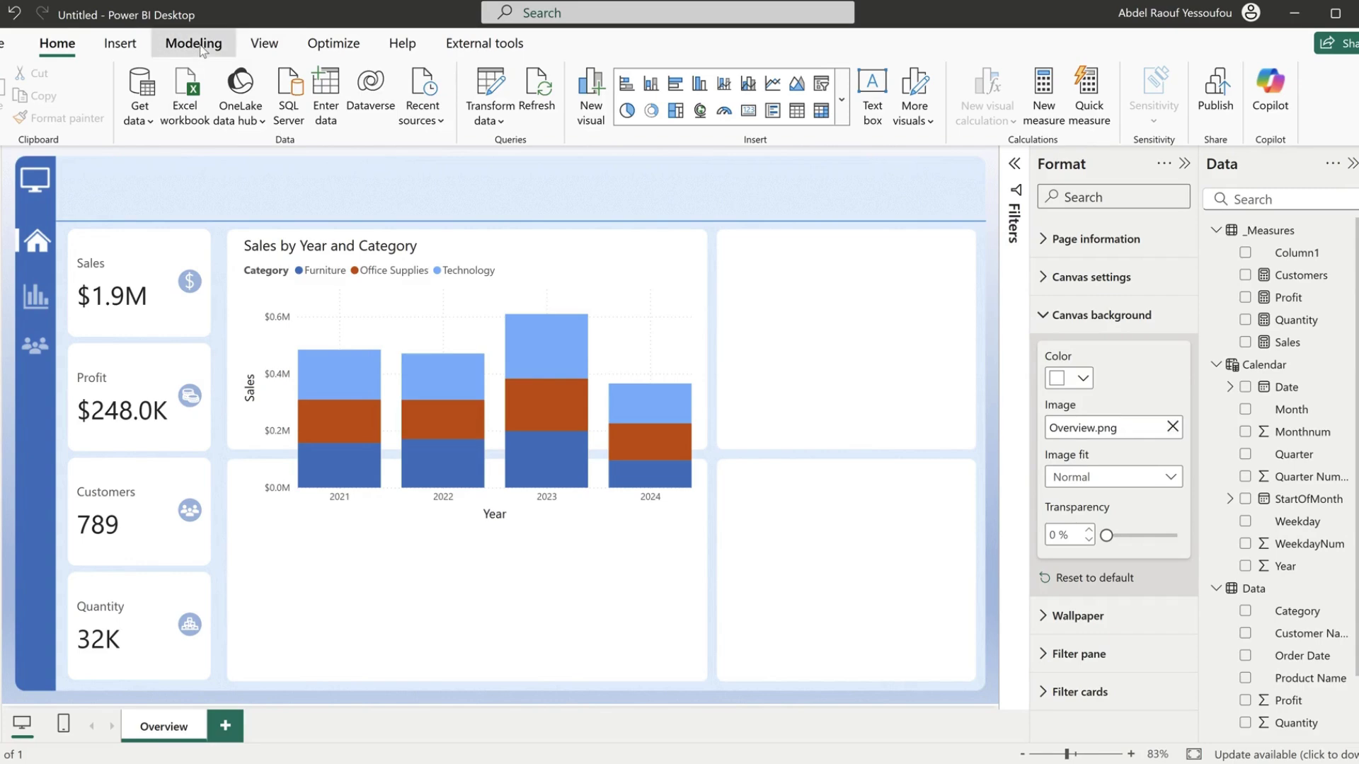
click(201, 45)
click(482, 124)
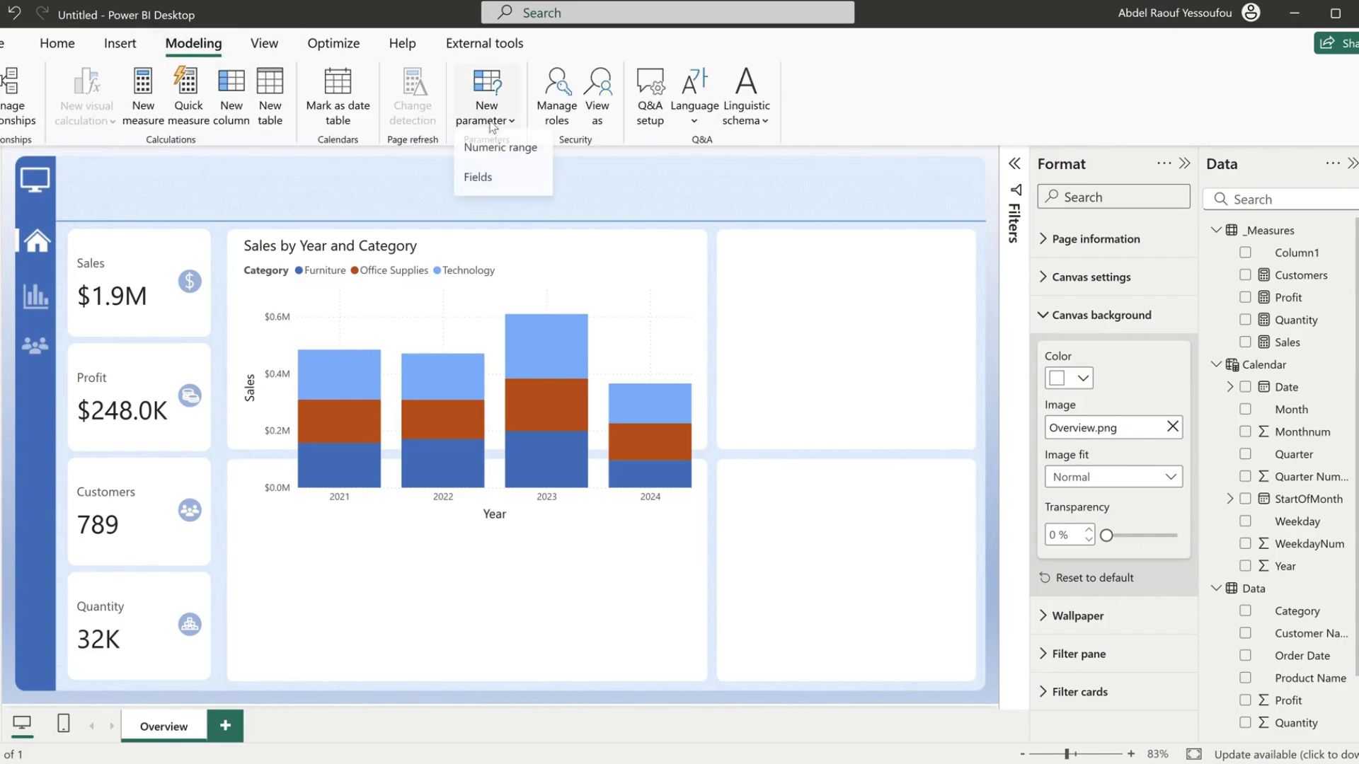
click(491, 184)
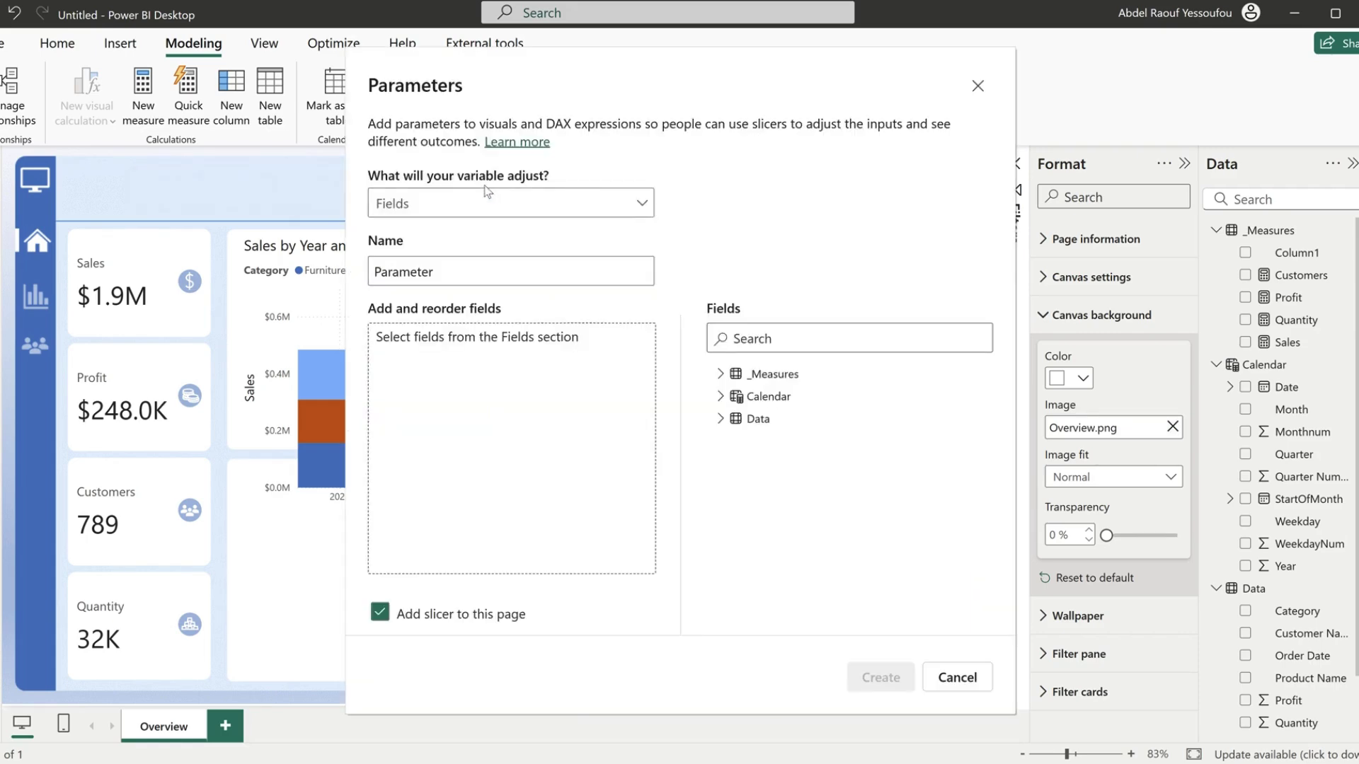
drag(453, 273, 369, 278)
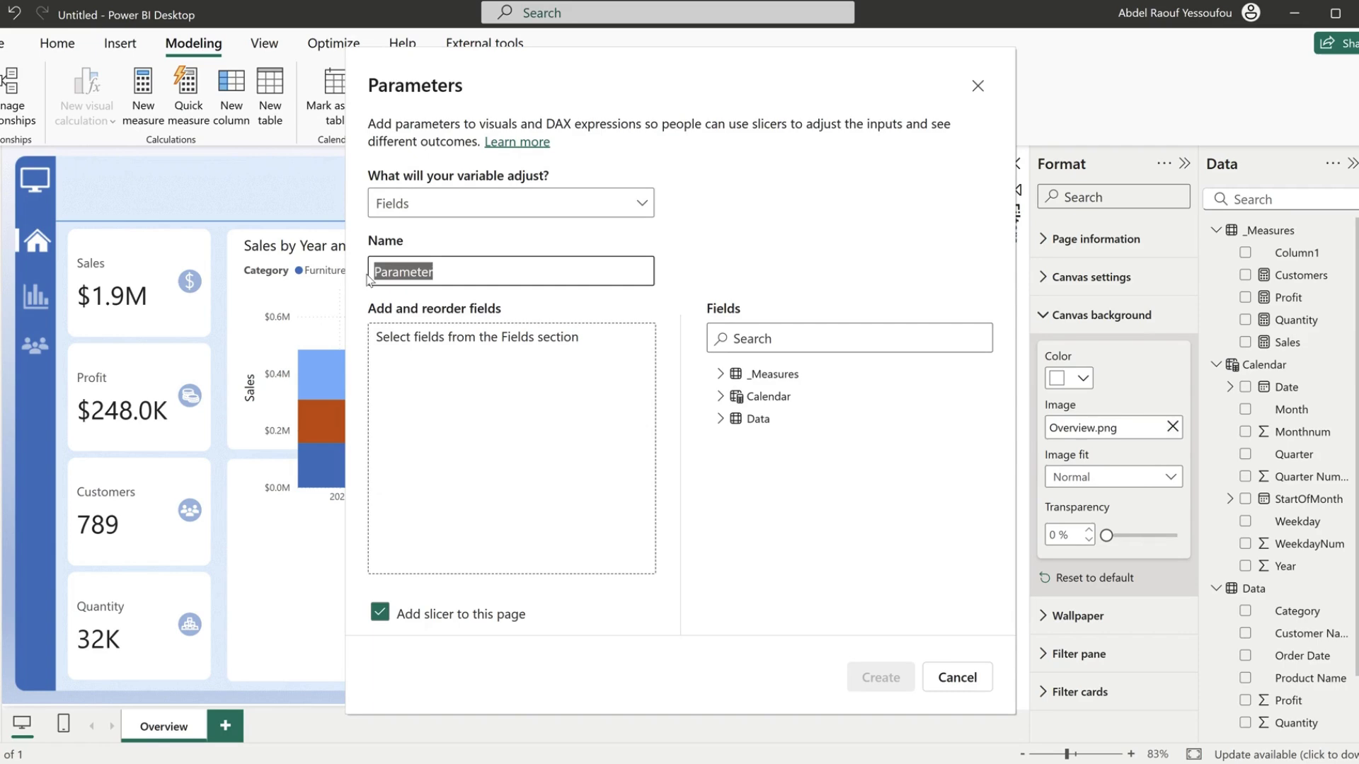
text(Sales_Pro)
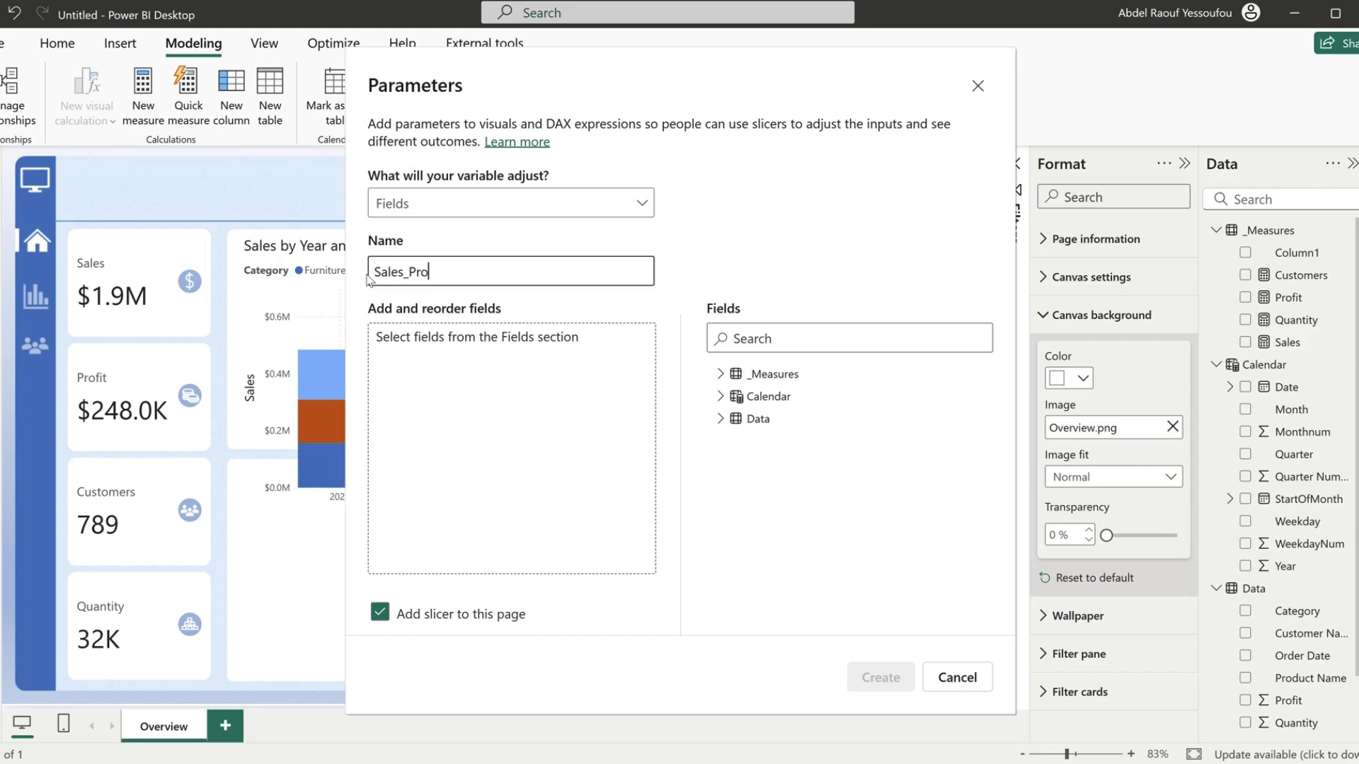
text(fit_Param)
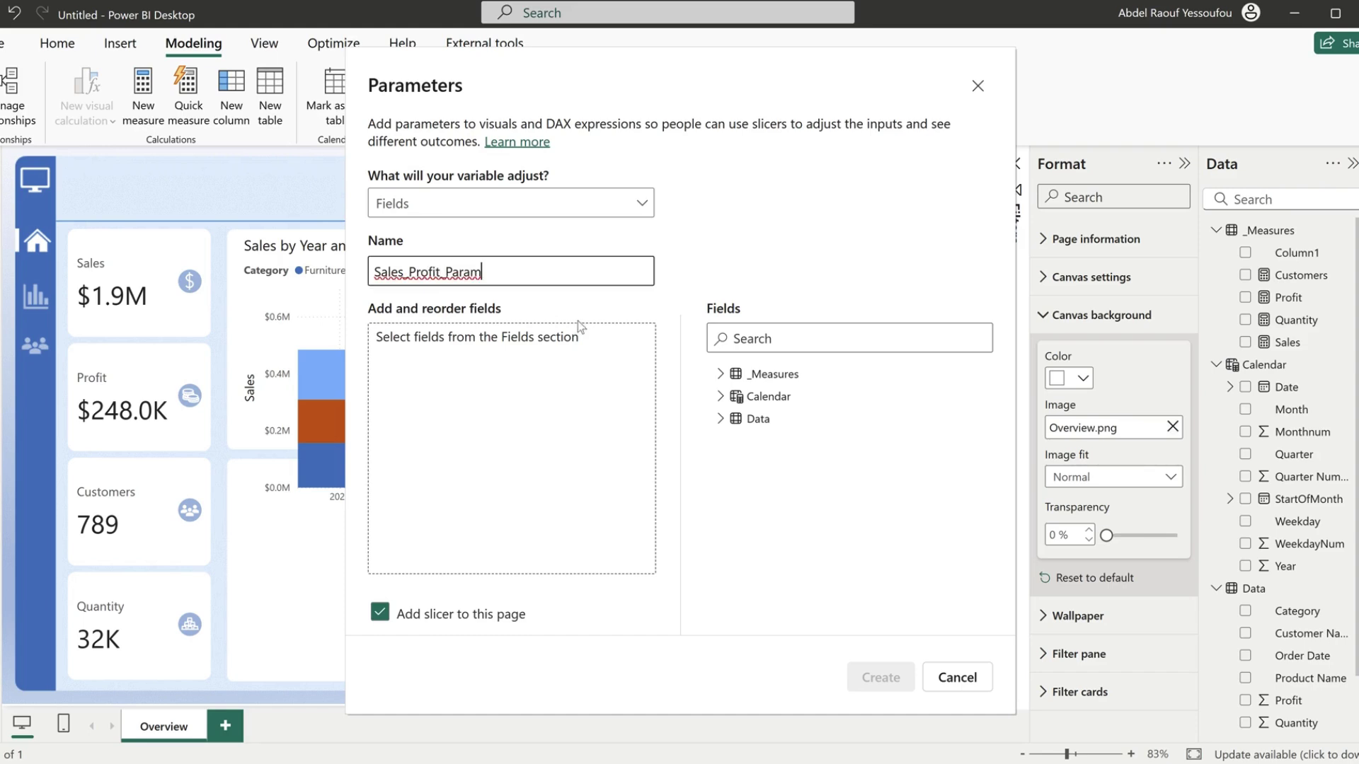
- Add the Sales and Profit measures to the parameter in that order and create it with a slicer on the page
click(721, 373)
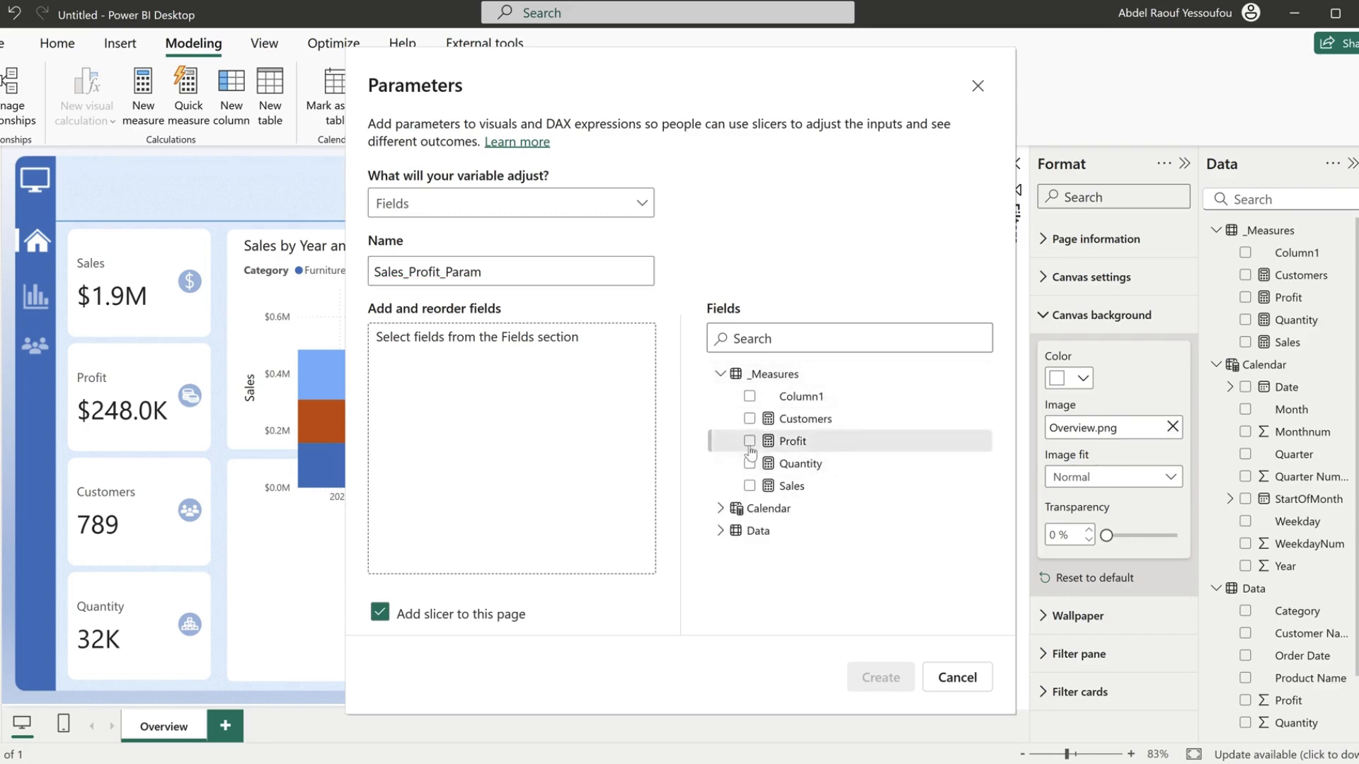
click(750, 485)
click(749, 439)
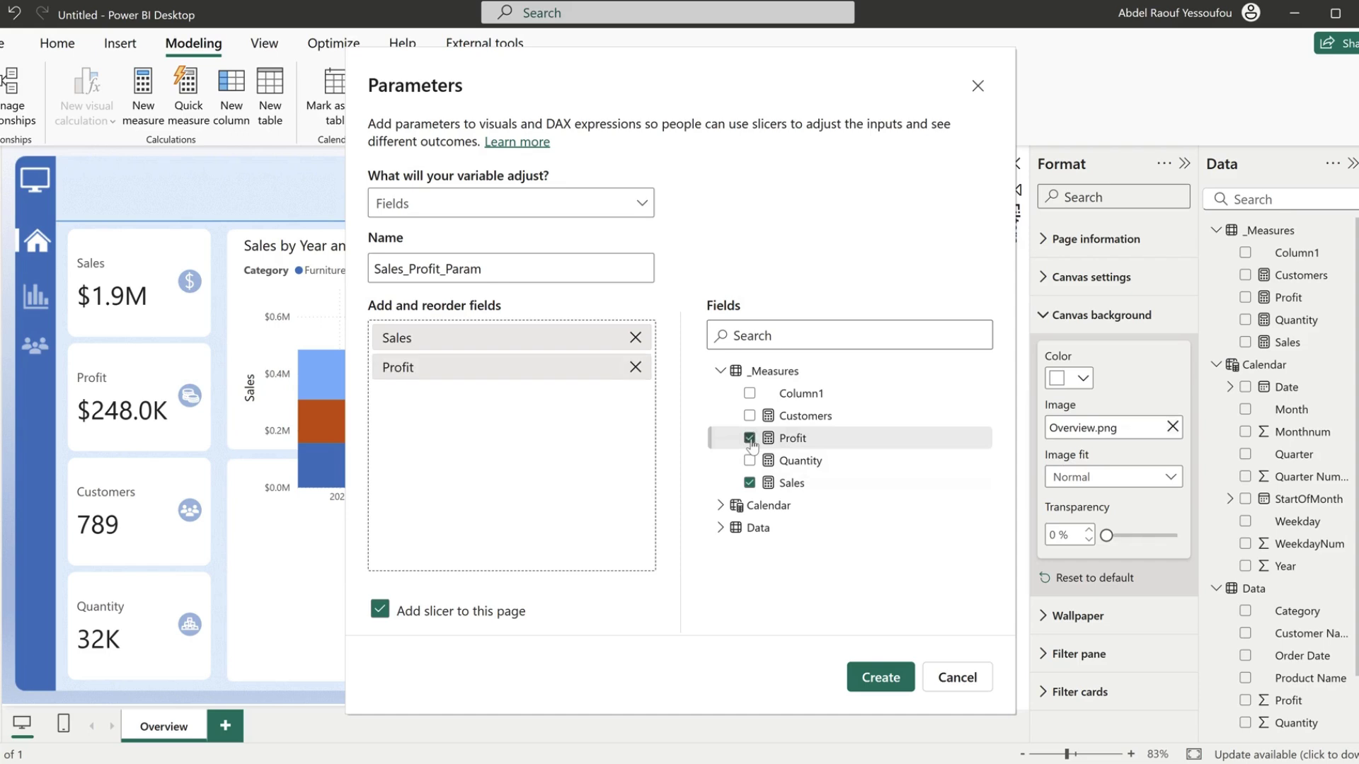
click(895, 684)
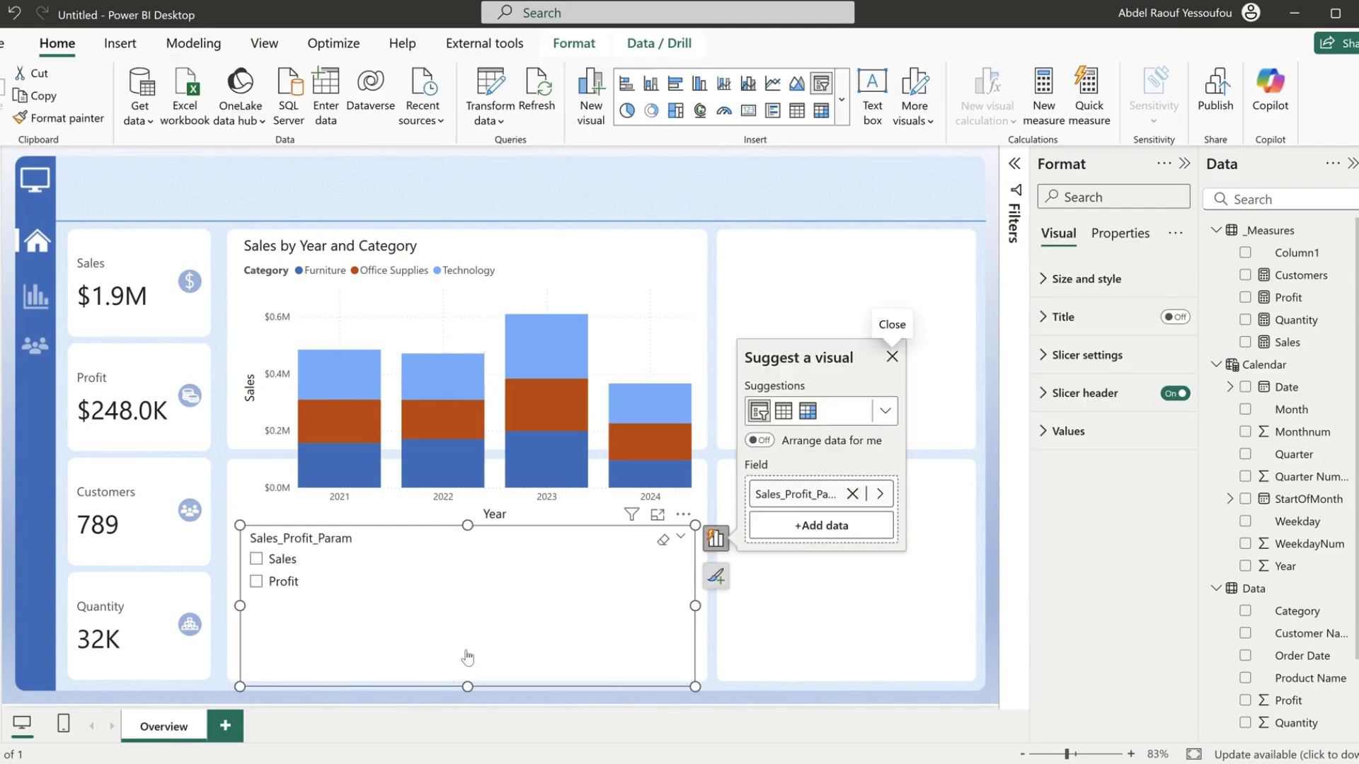
- Try the Sales and Profit options in the parameter slicer, finishing with neither selected
click(257, 559)
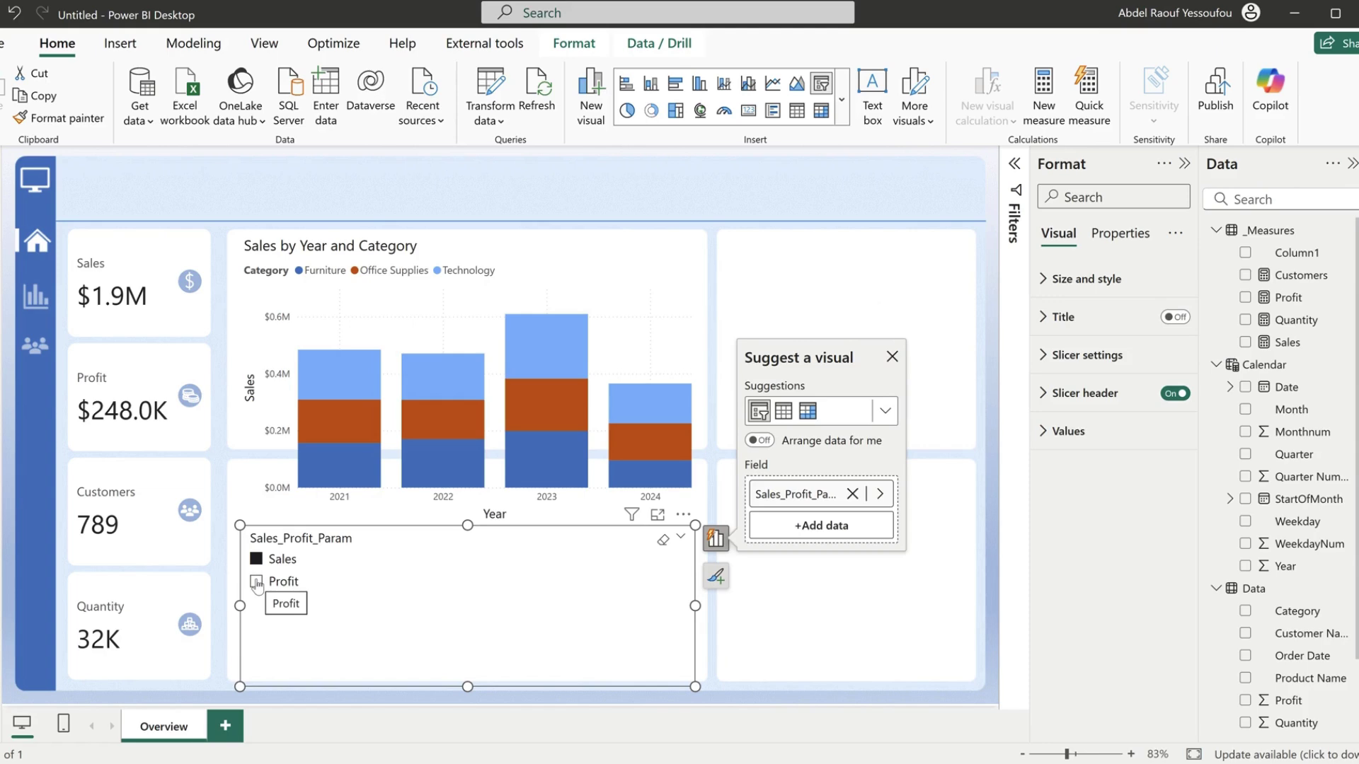
click(256, 581)
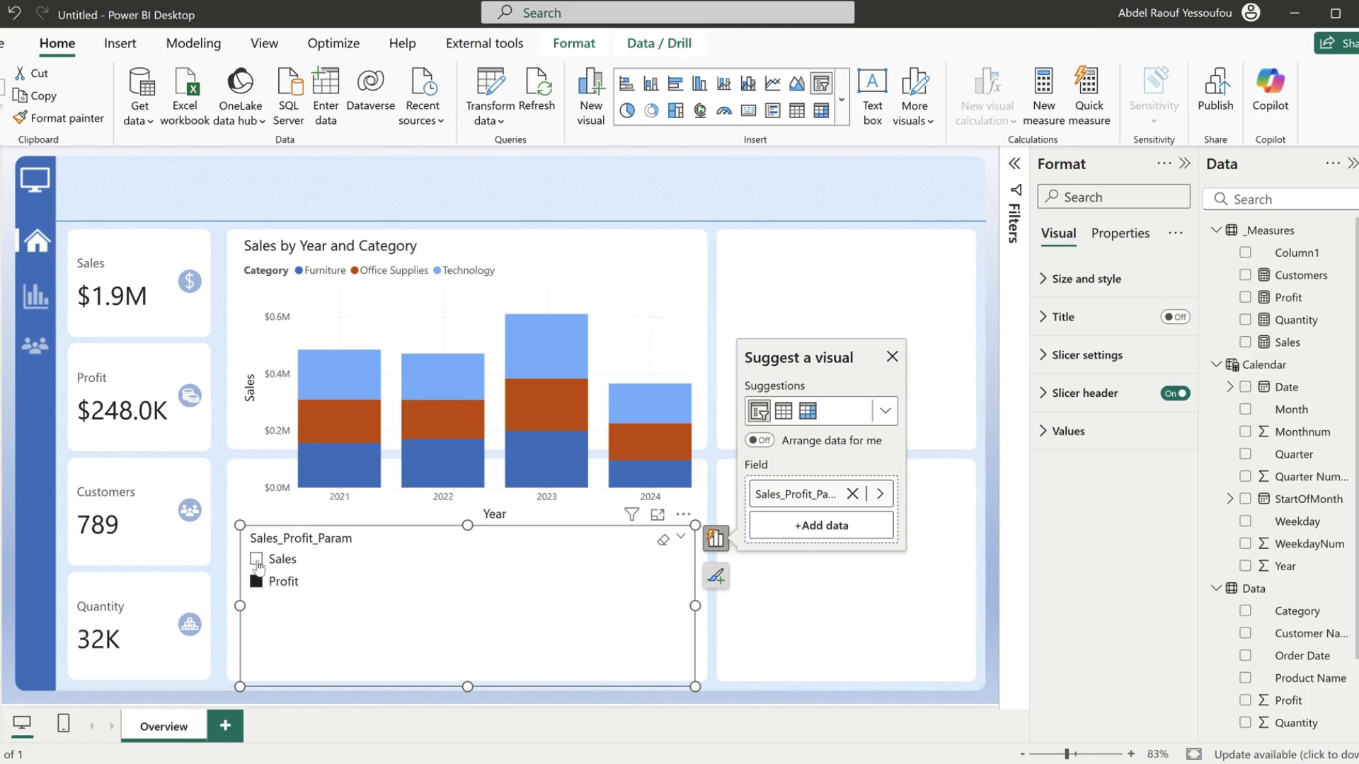
click(257, 560)
click(258, 564)
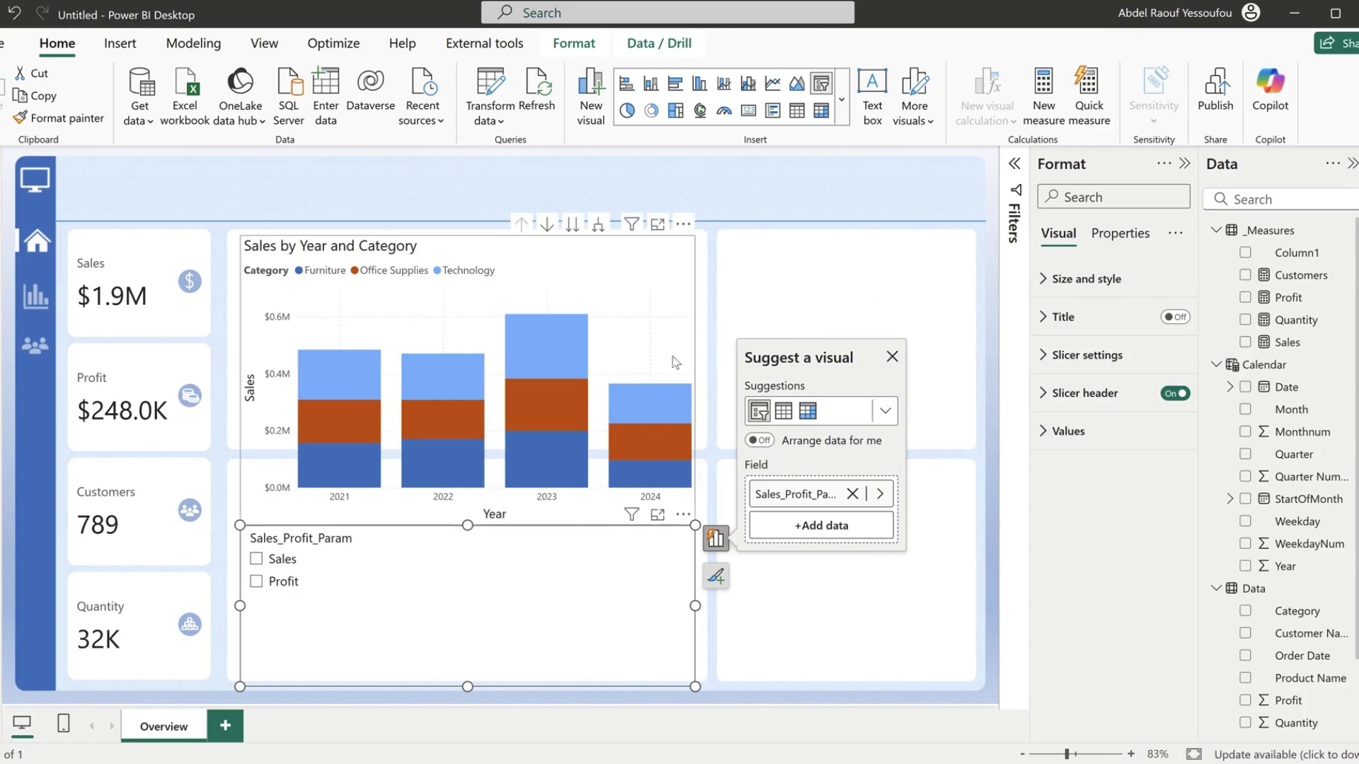
- Replace Sales on the stacked column chart's Y-axis with the Sales_Profit_Param field
click(683, 298)
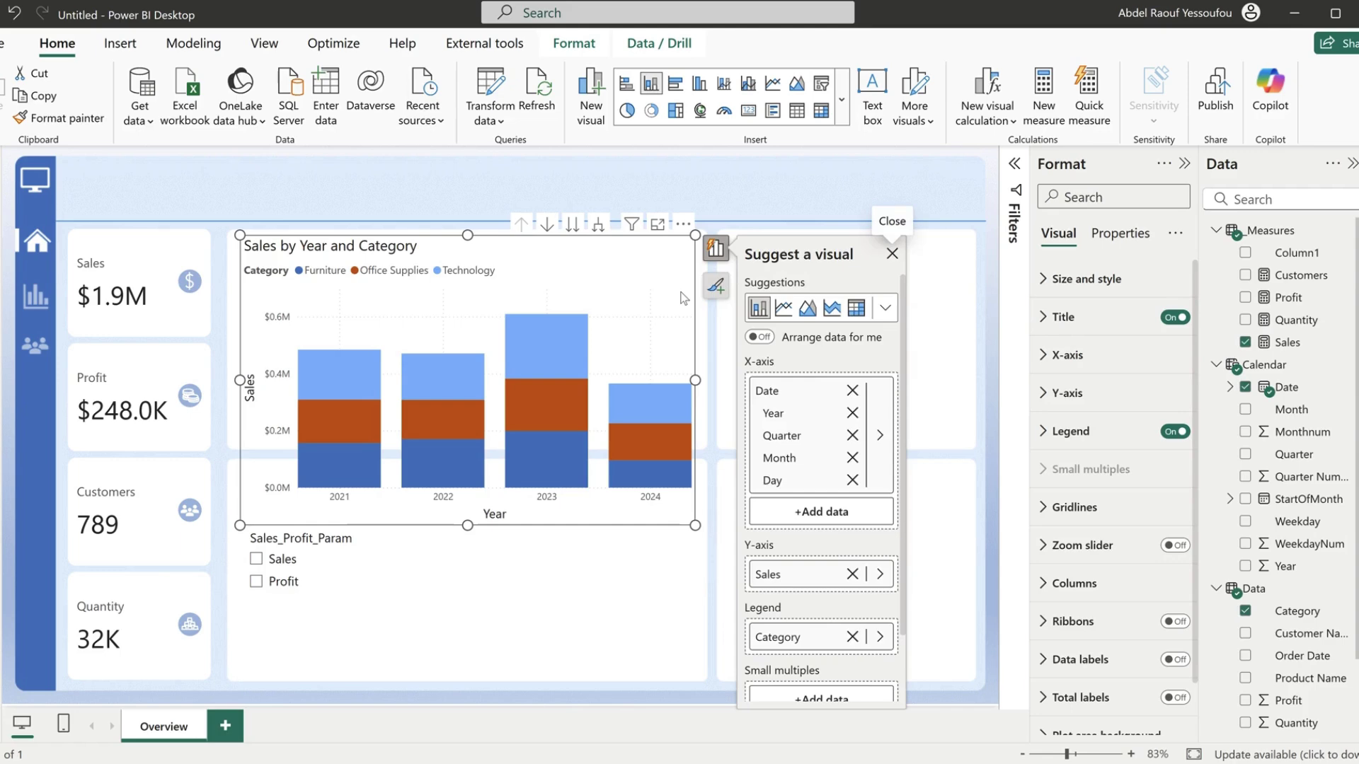
scroll(845, 548, down, 2)
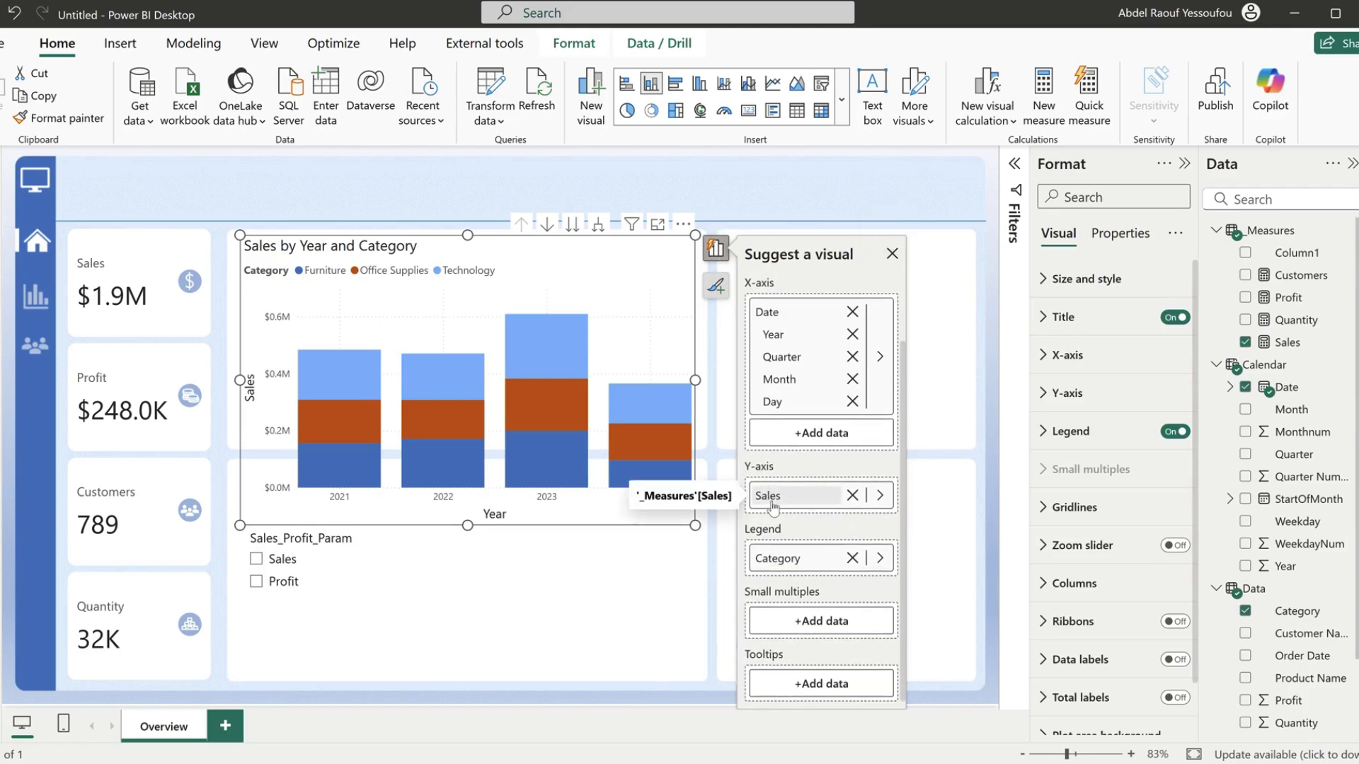
click(882, 496)
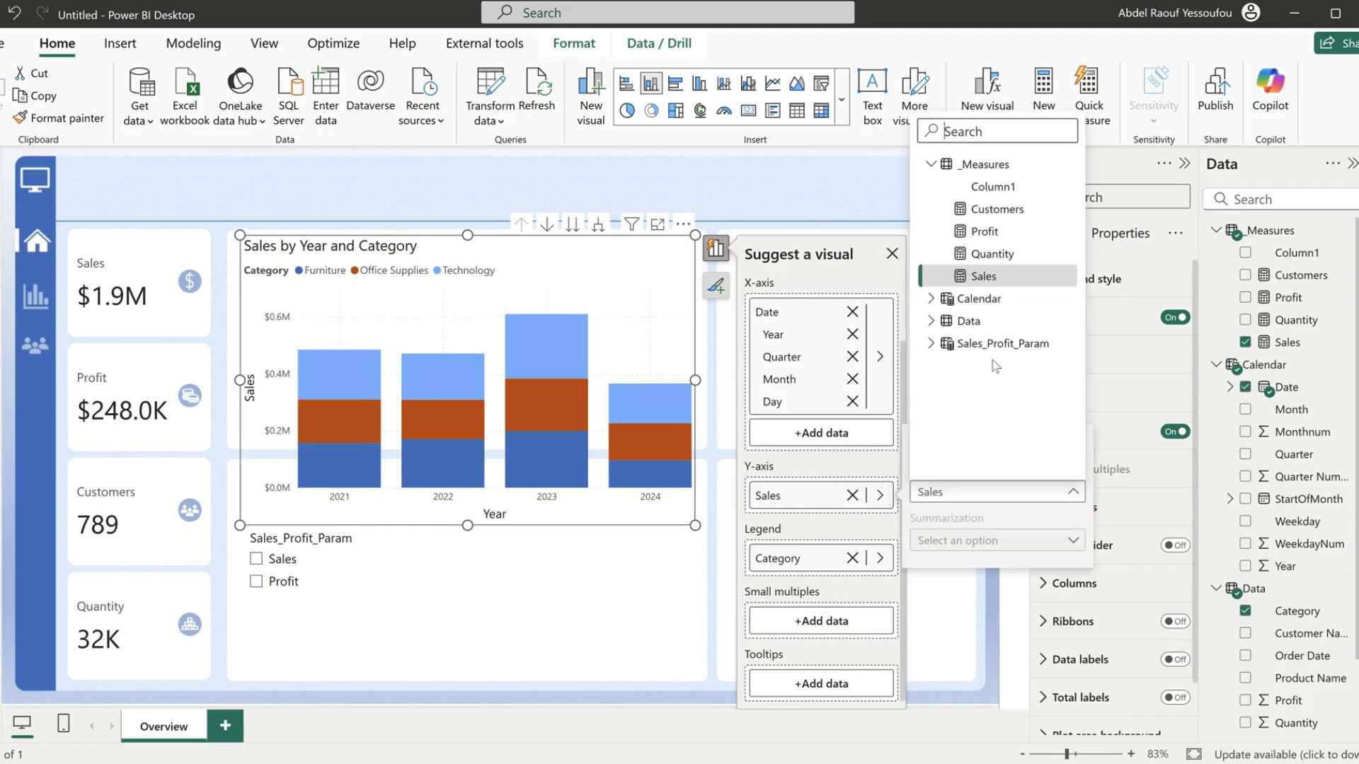
click(931, 343)
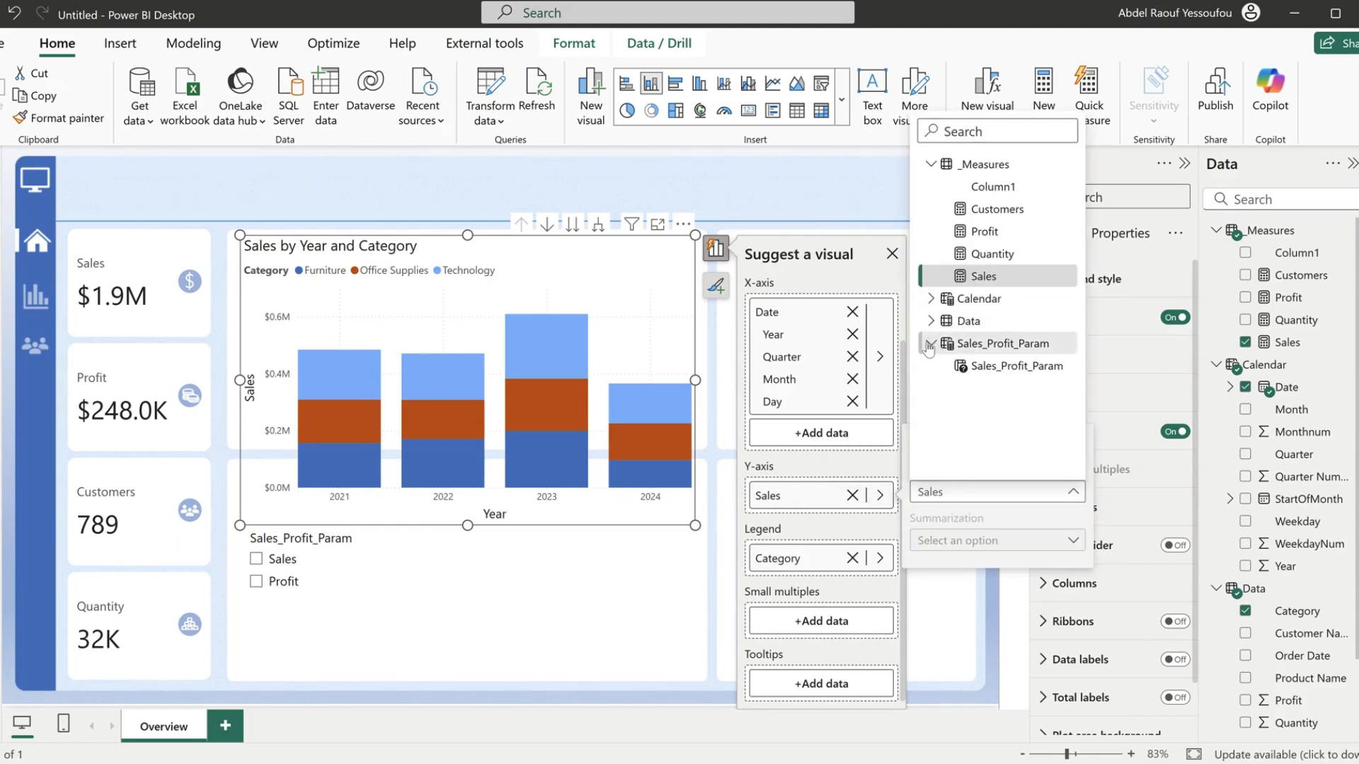
click(998, 366)
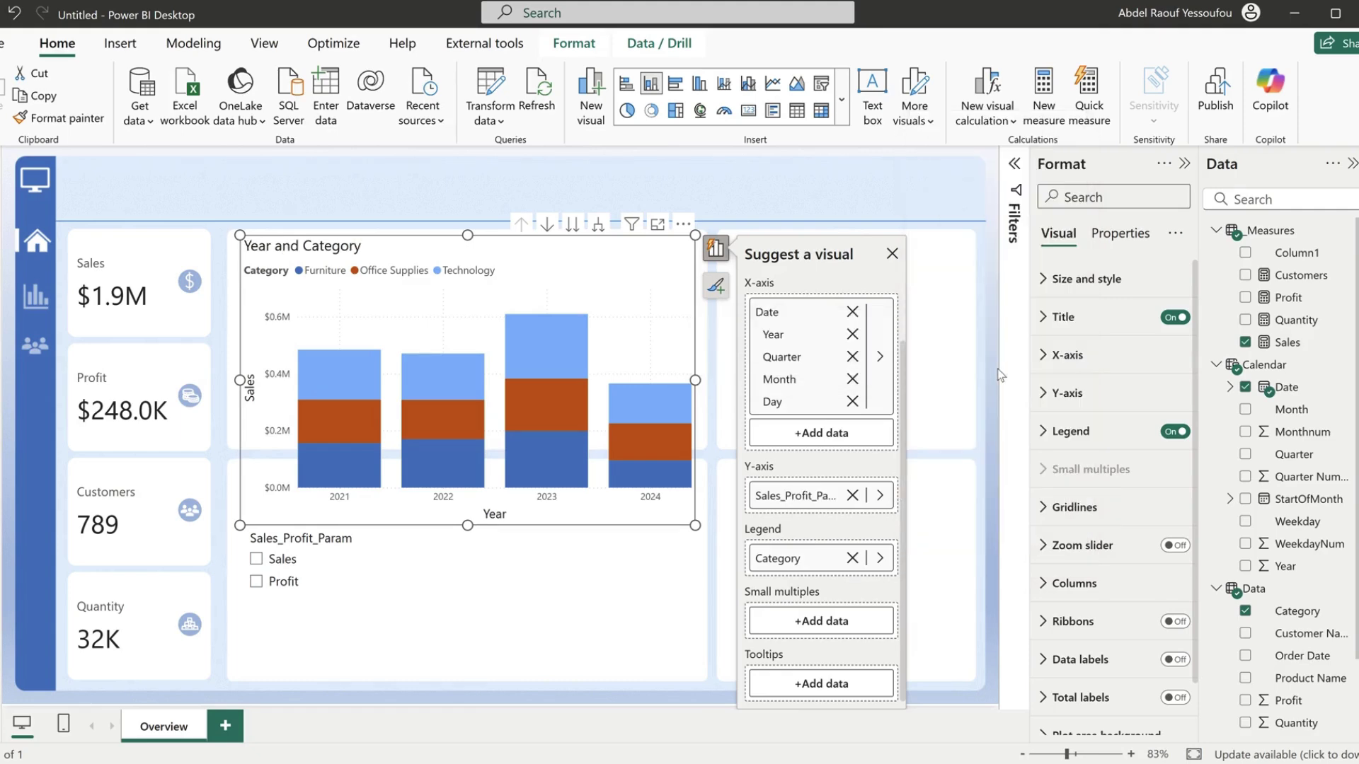
- Switch the parameter slicer to Sales and then to Profit to check the chart's response
click(256, 564)
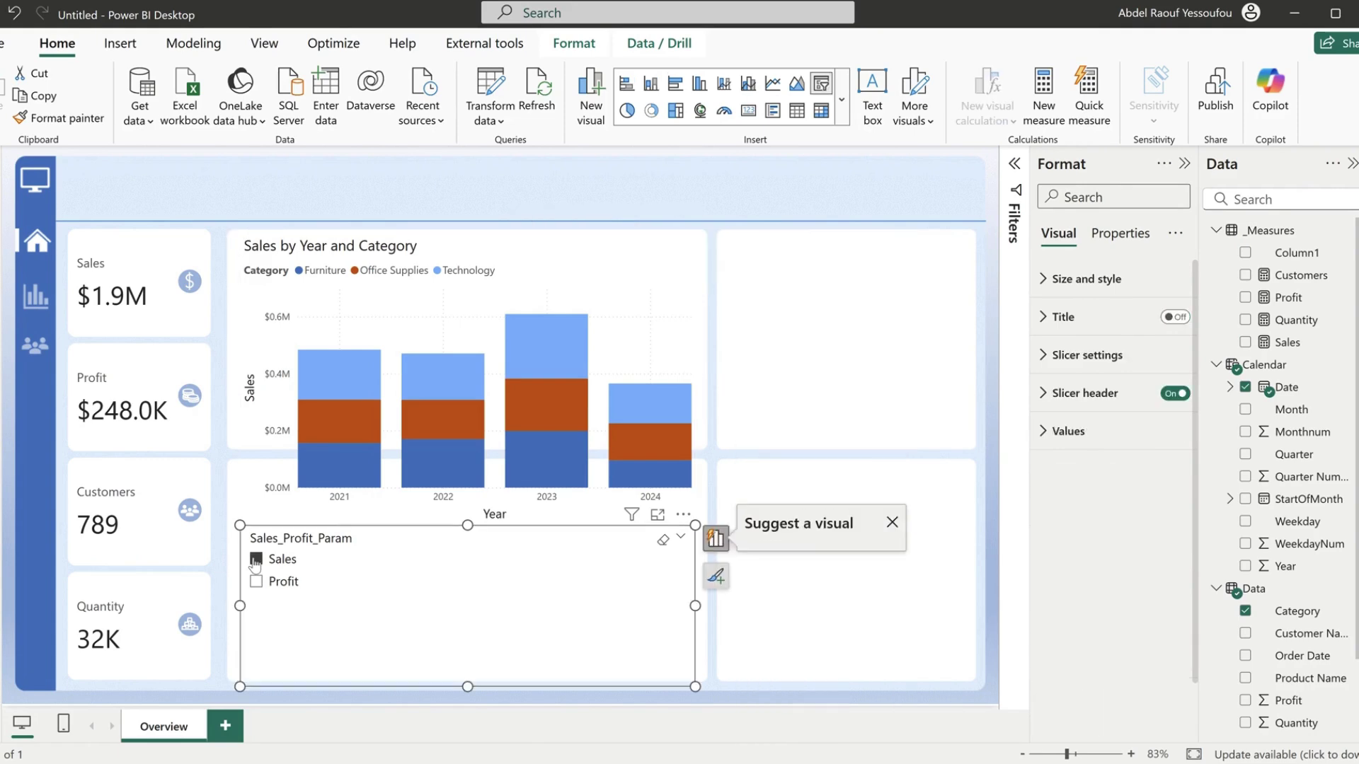
click(257, 582)
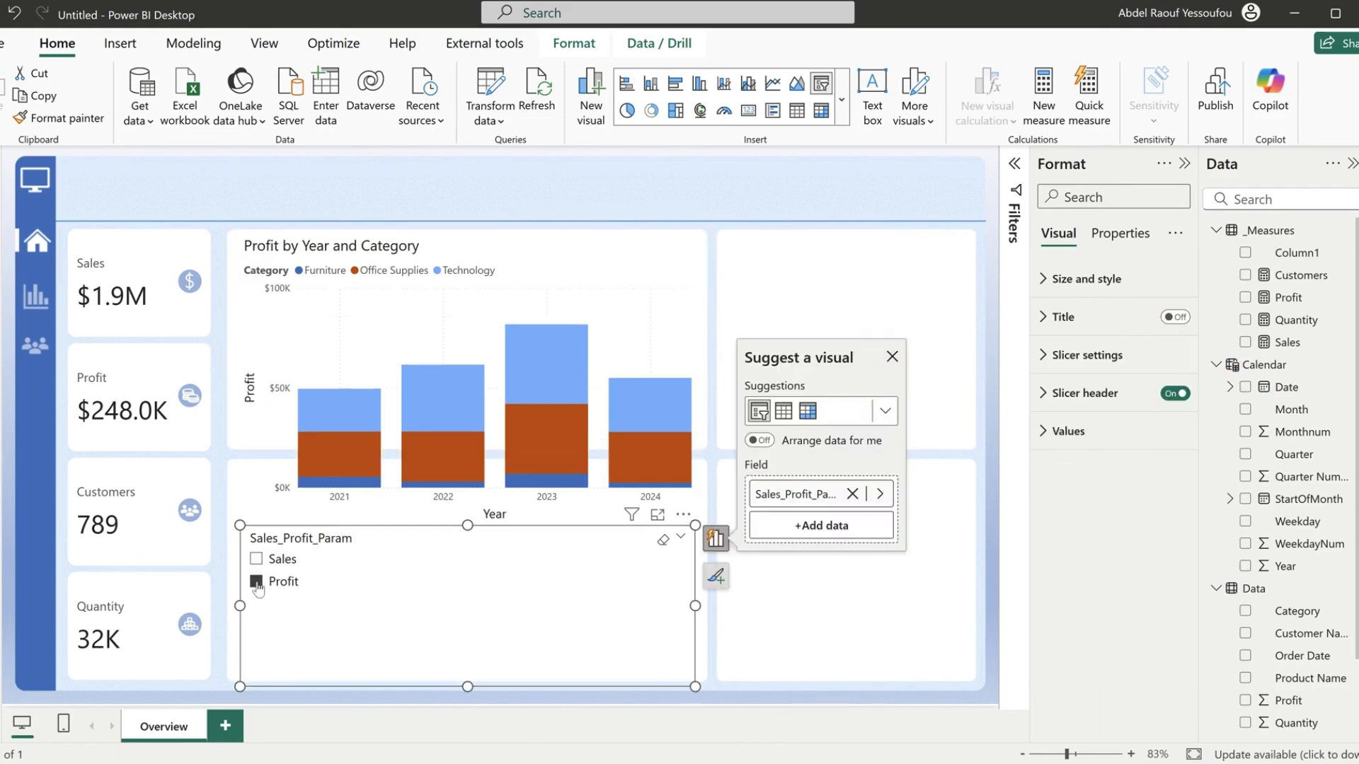
mouse_move(521, 385)
- Shorten the parameter slicer and convert it to a button slicer without a title
drag(464, 686, 493, 626)
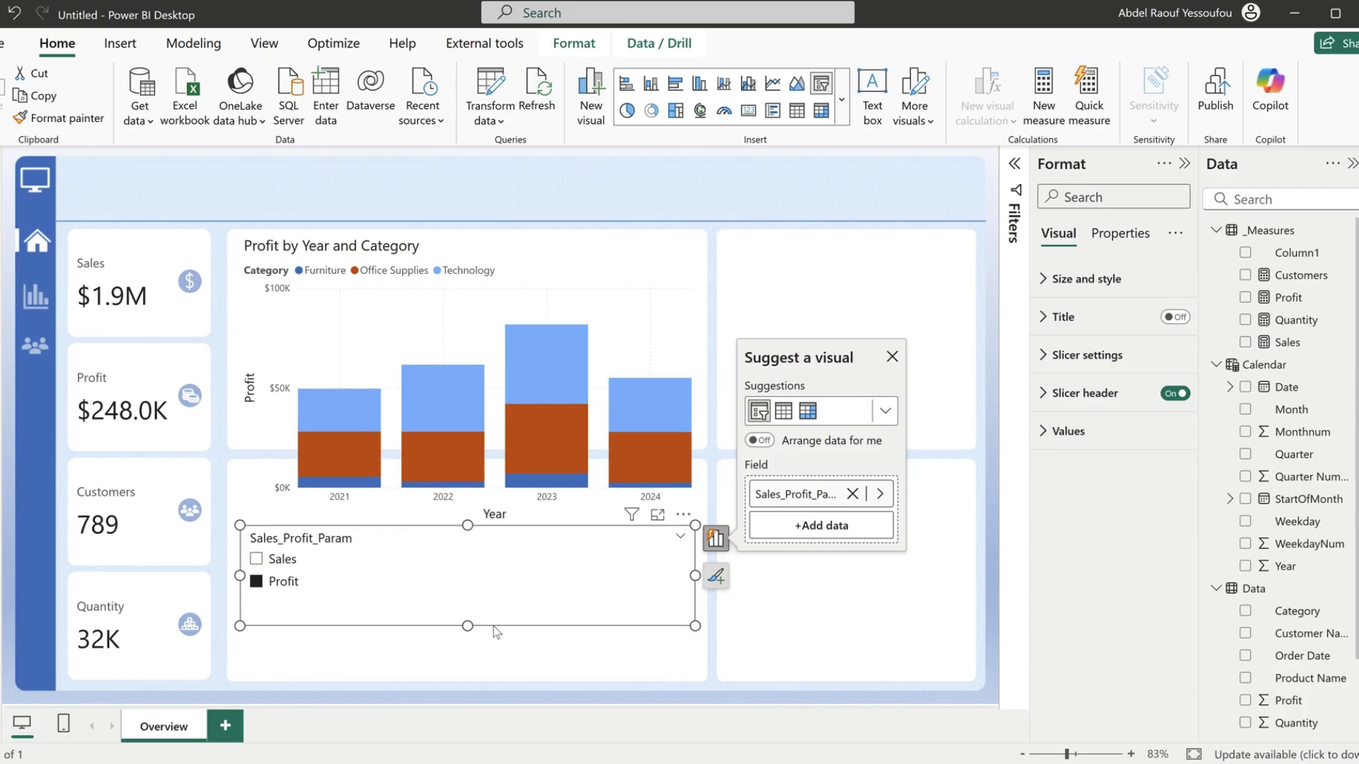
click(842, 99)
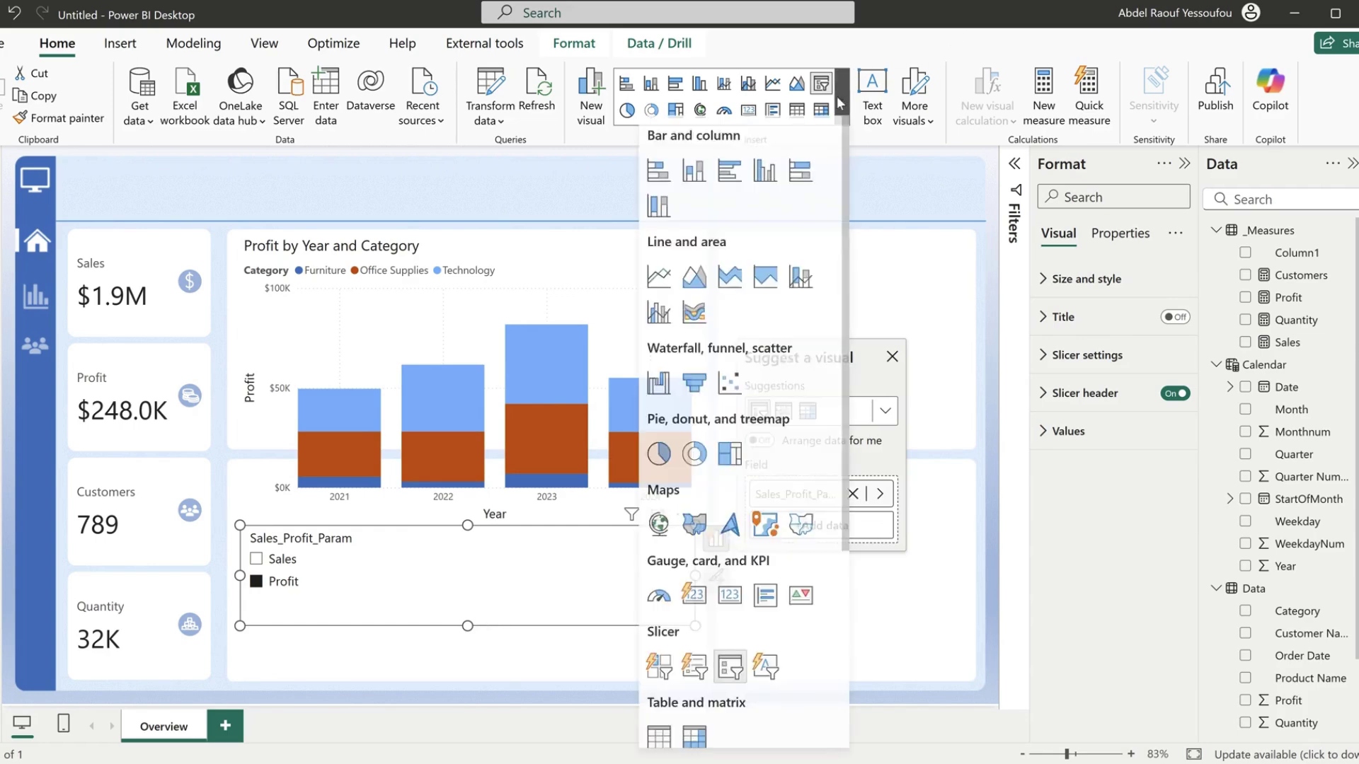
scroll(664, 574, down, 3)
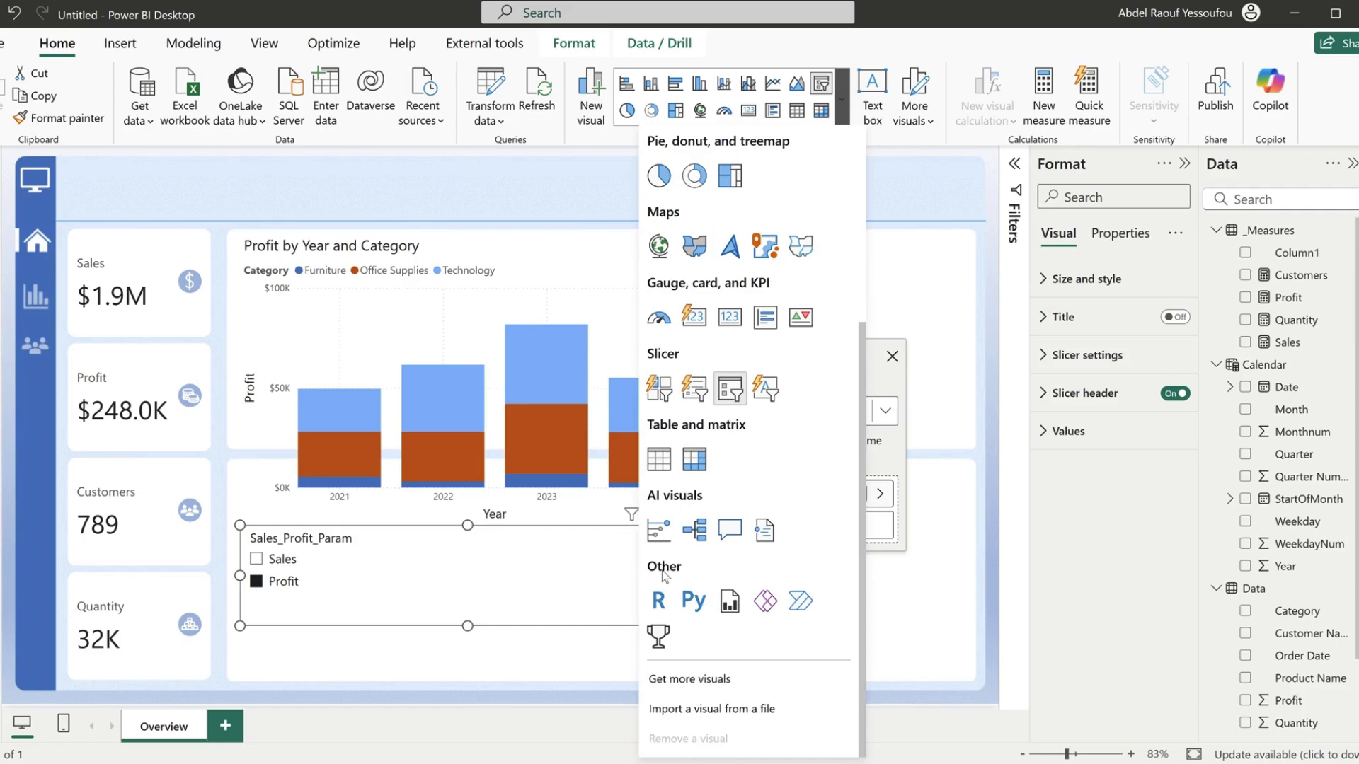
click(661, 391)
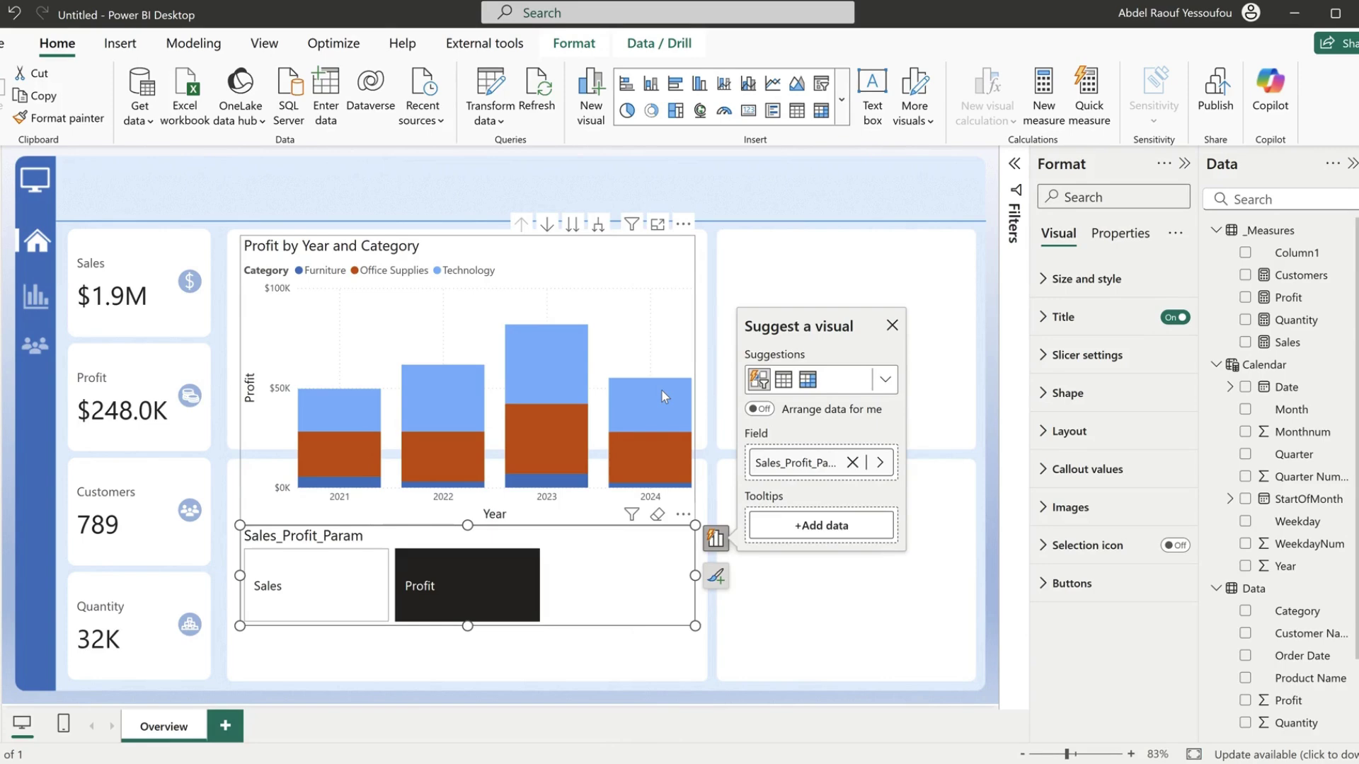
click(1175, 317)
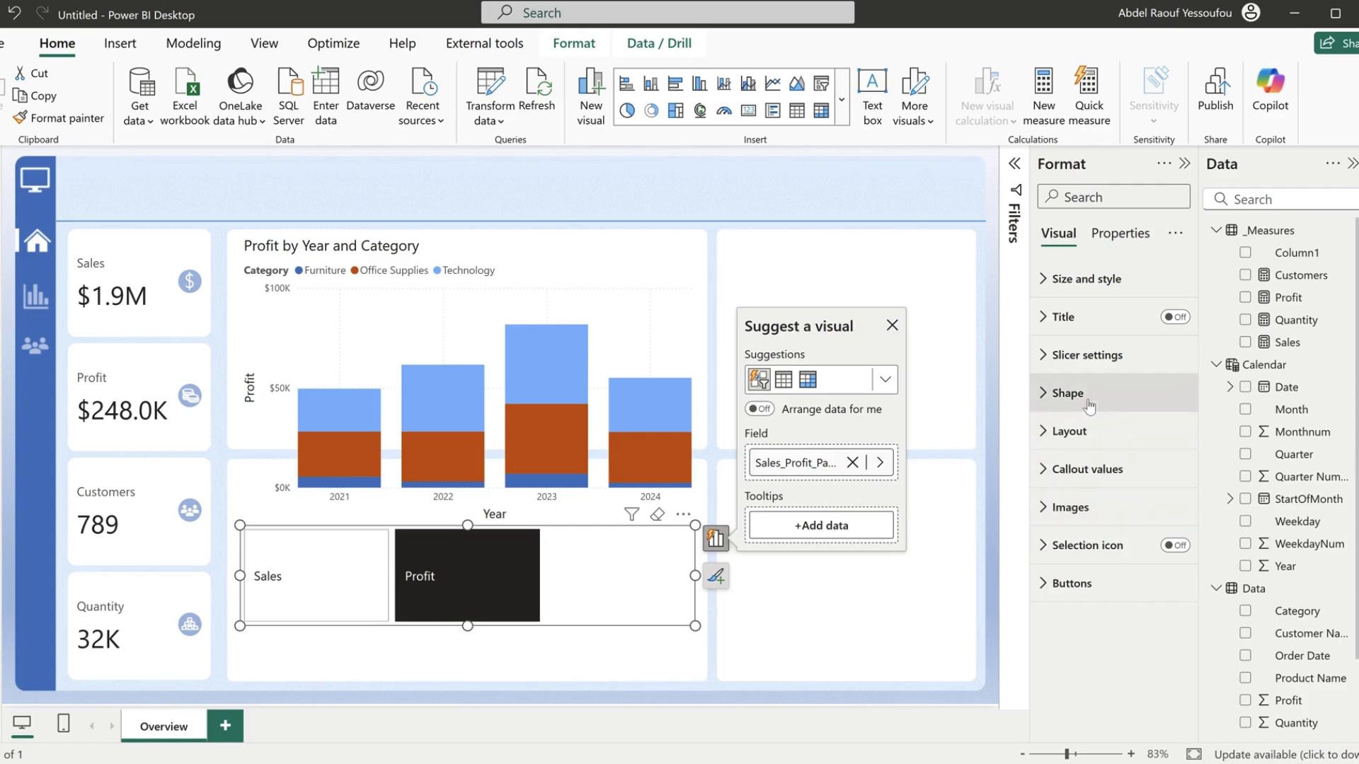
- Set the button slicer's grid layout to 1 maximum row and 2 columns, then change its arrangement to Single row
click(1073, 433)
scroll(1075, 637, down, 3)
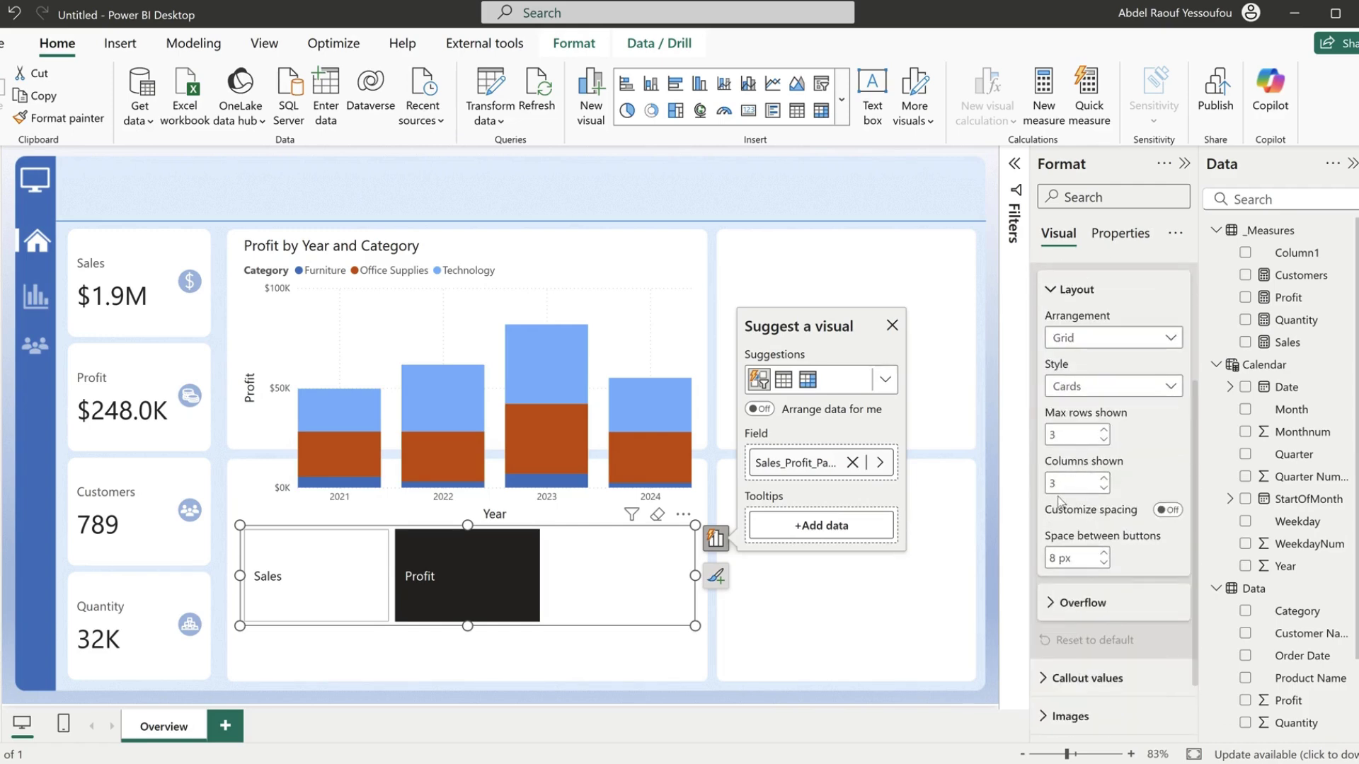
click(1085, 434)
click(1078, 488)
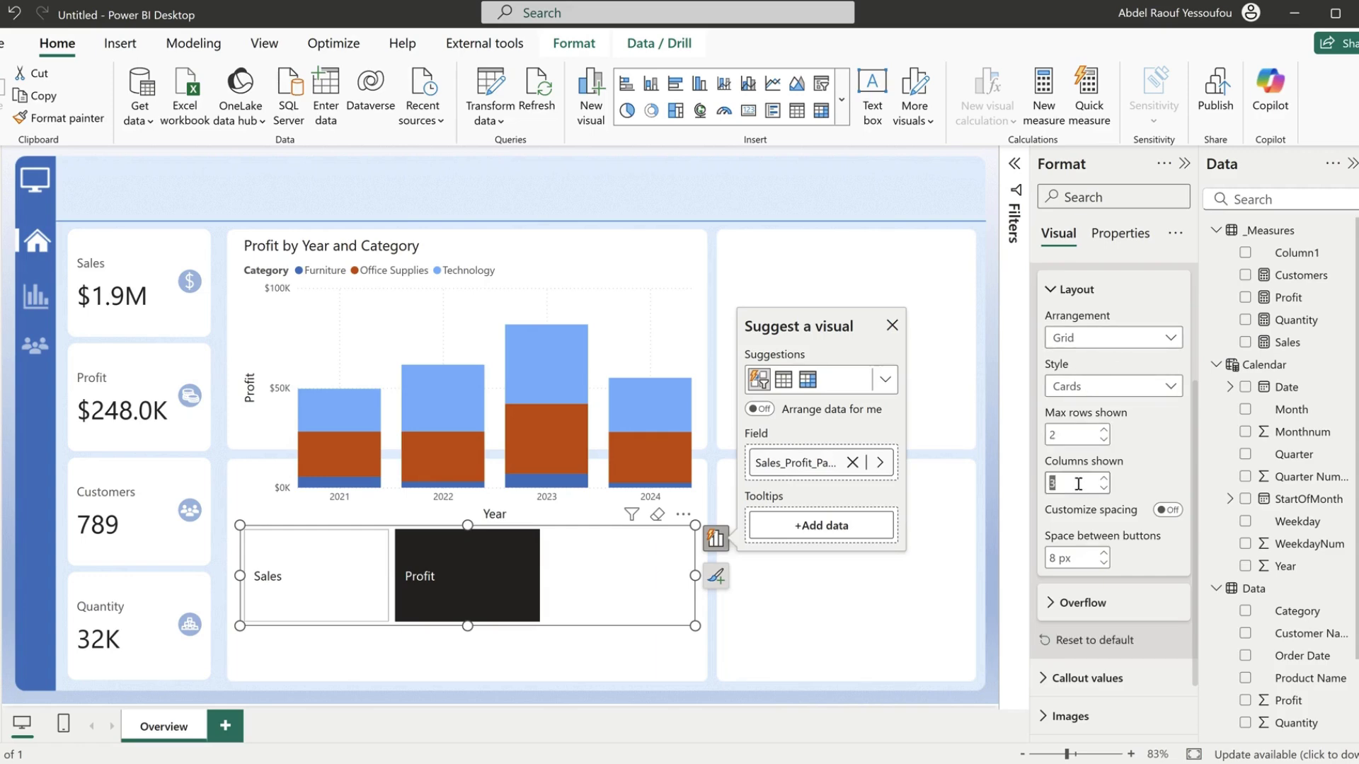
text(2)
click(1072, 436)
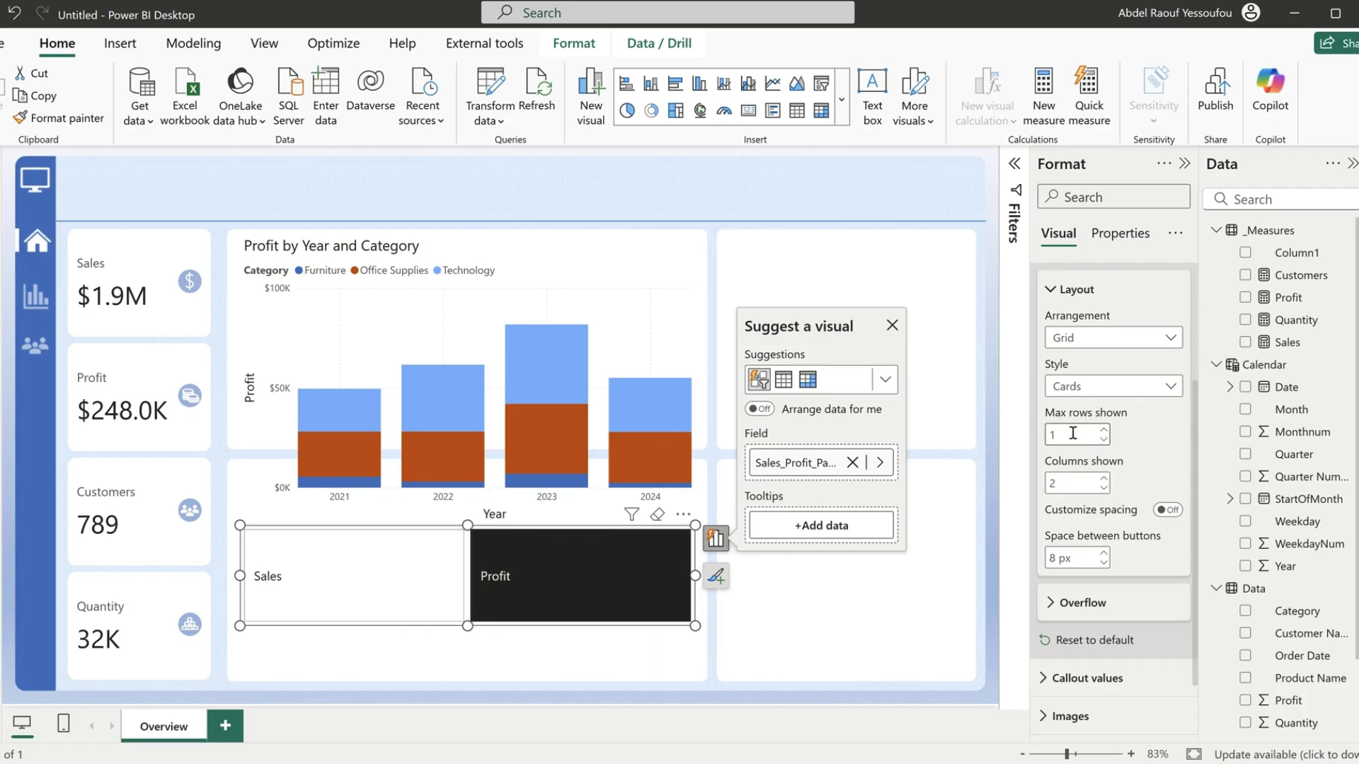
click(1106, 337)
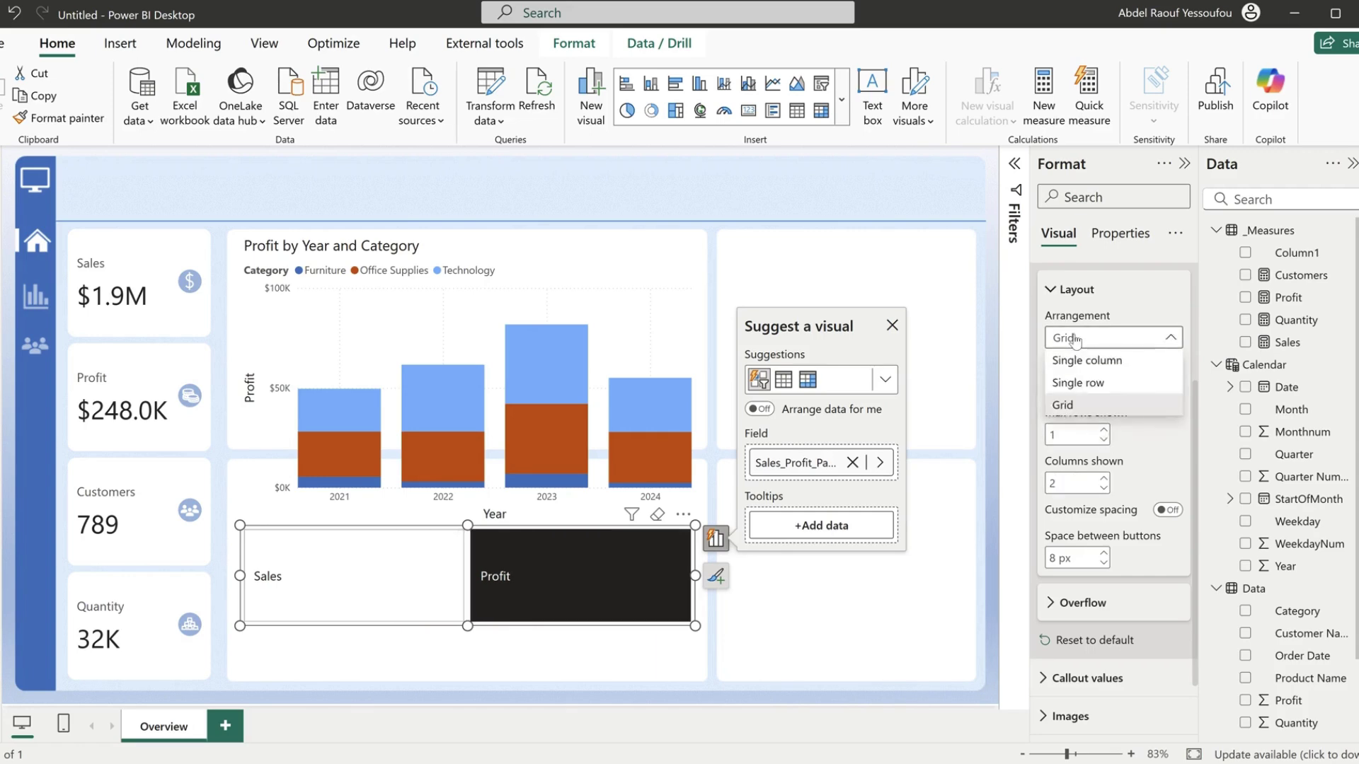
click(1091, 383)
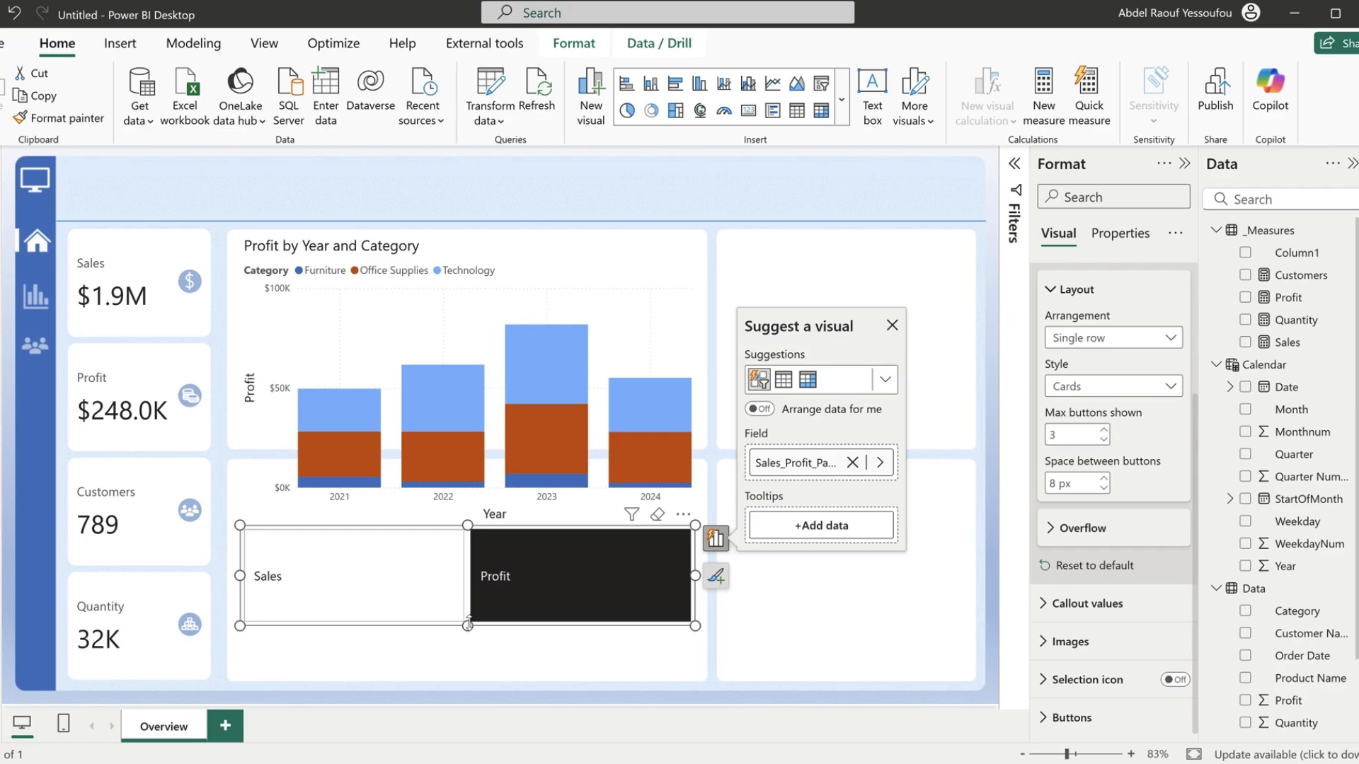
- Shrink the button slicer to a compact strip and place it in the header band, fitted to the width of the narrow panel below
drag(467, 625, 474, 574)
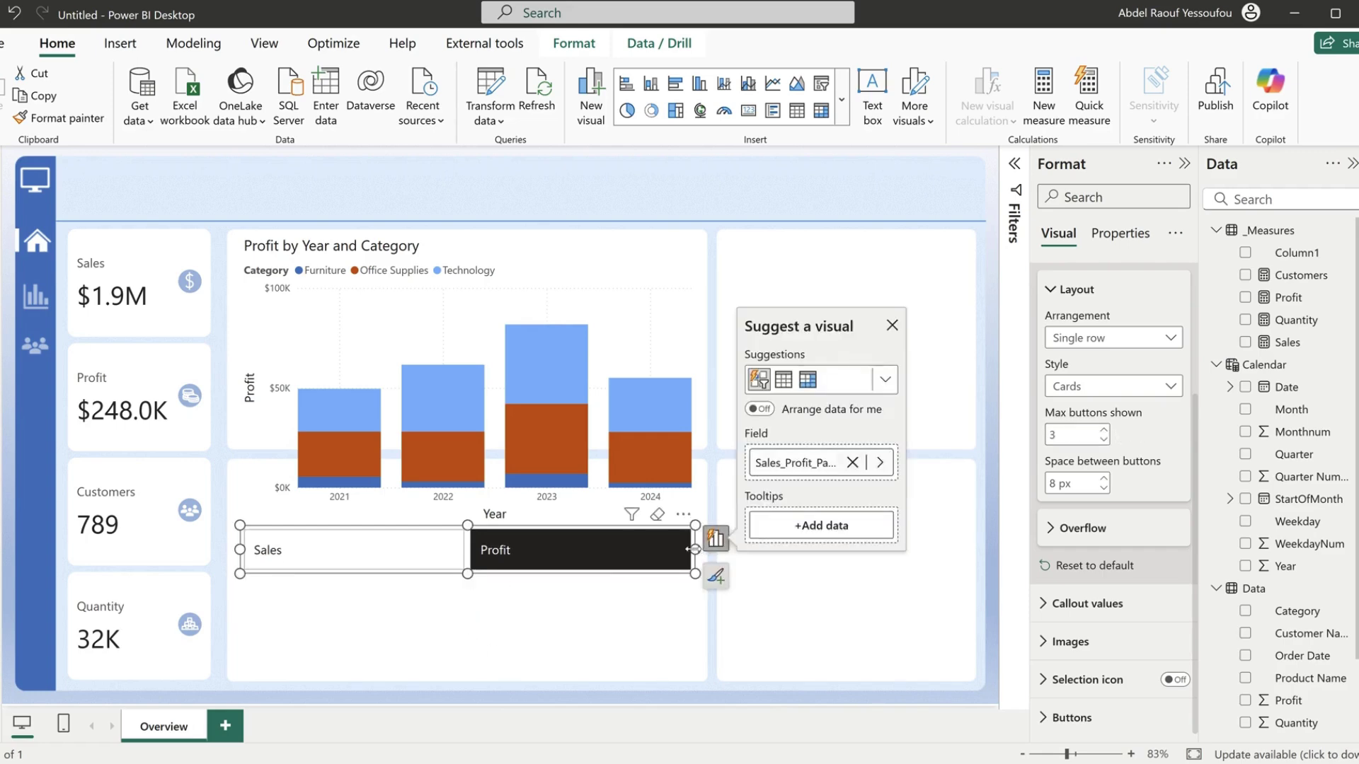
drag(696, 550, 411, 557)
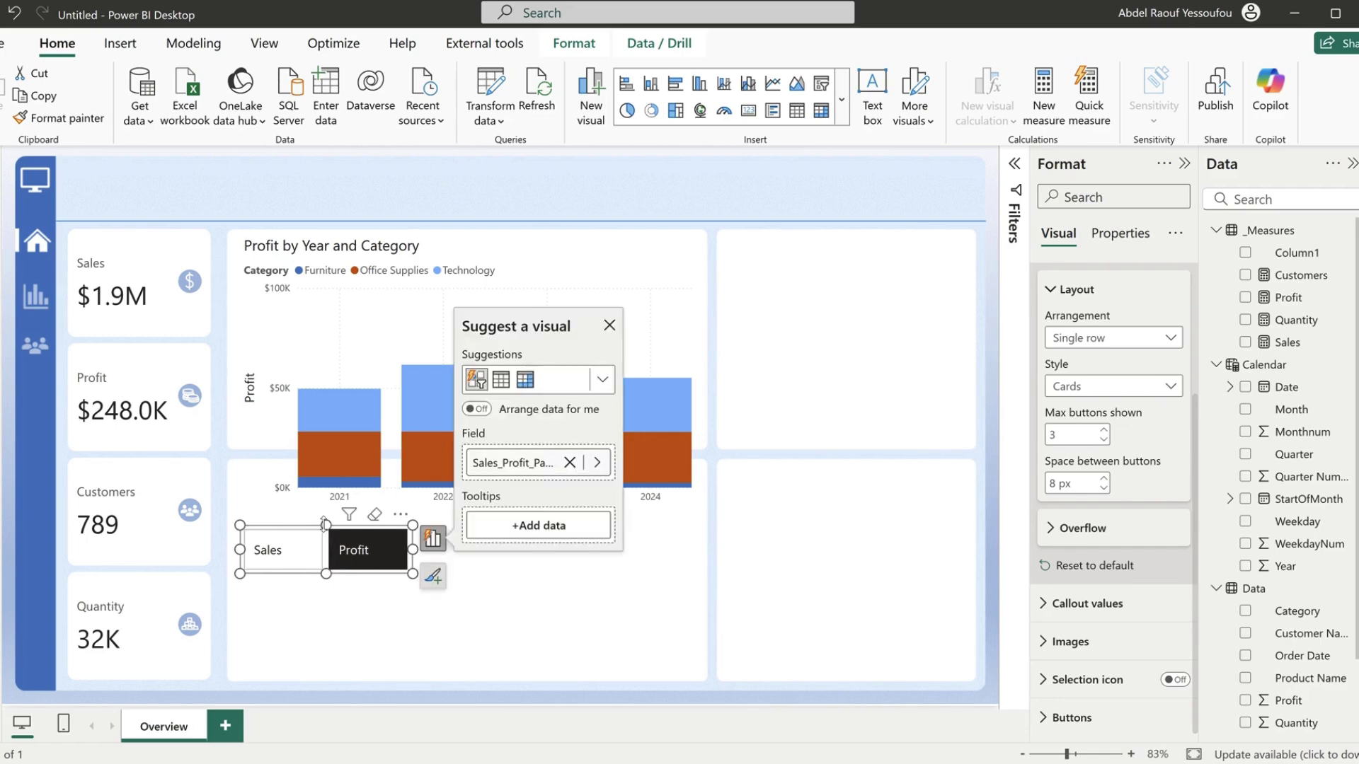
drag(326, 527, 834, 210)
drag(920, 209, 978, 210)
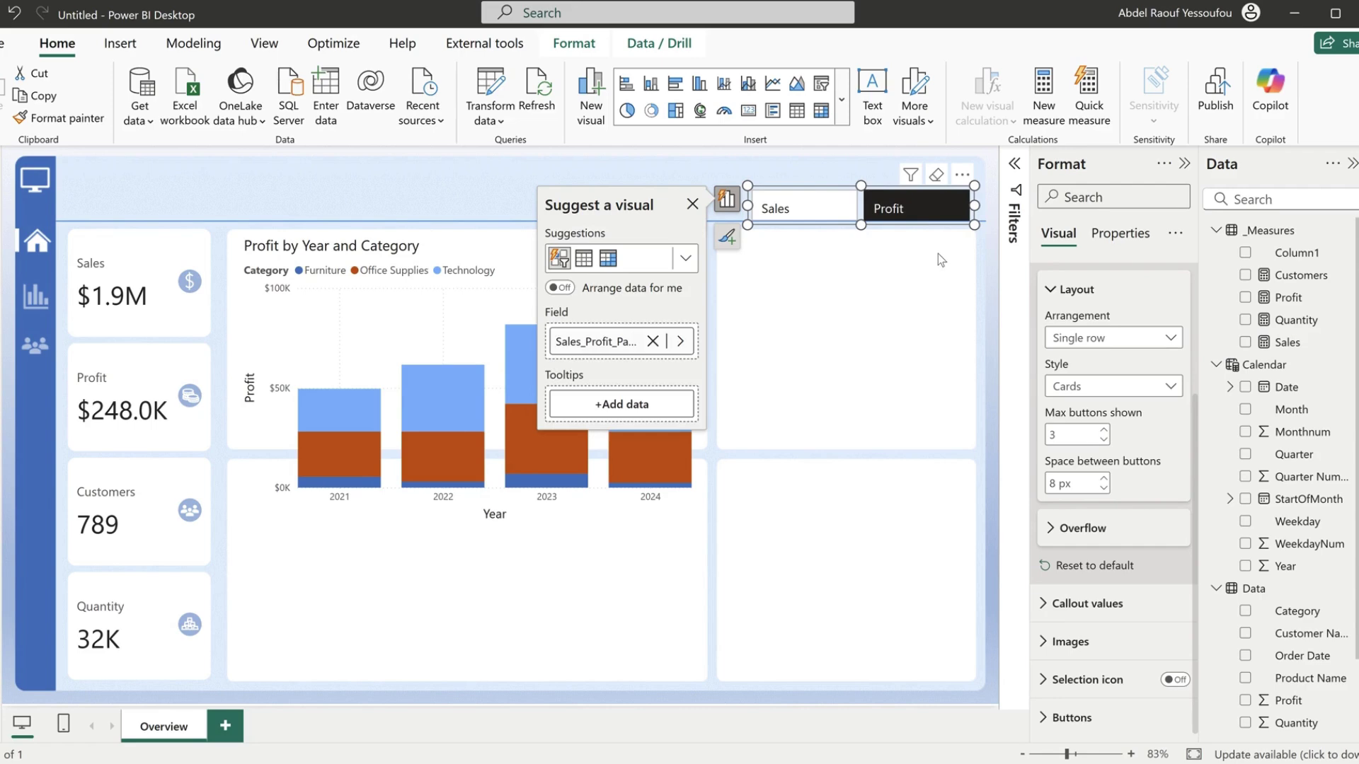
key(Up)
key(Up)
key(Up)
key(Up)
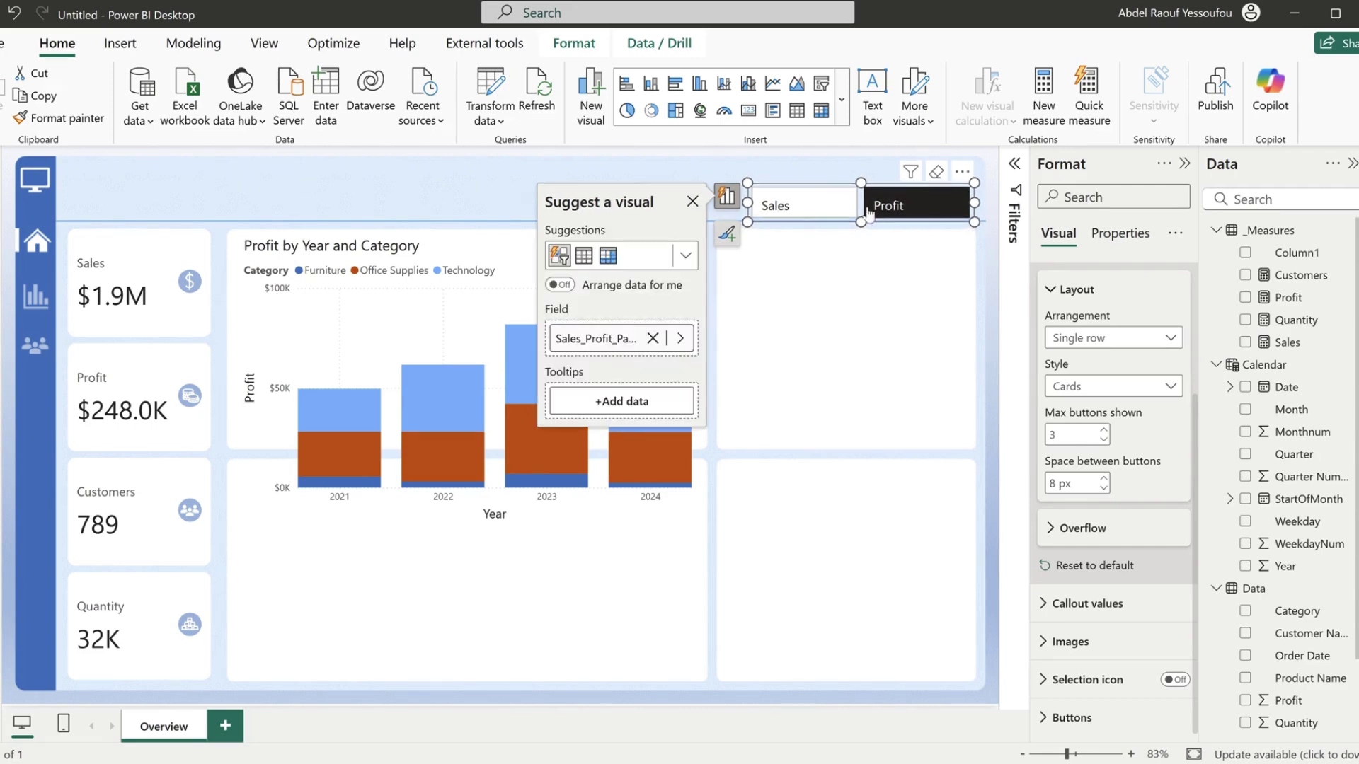
scroll(1040, 262, up, 3)
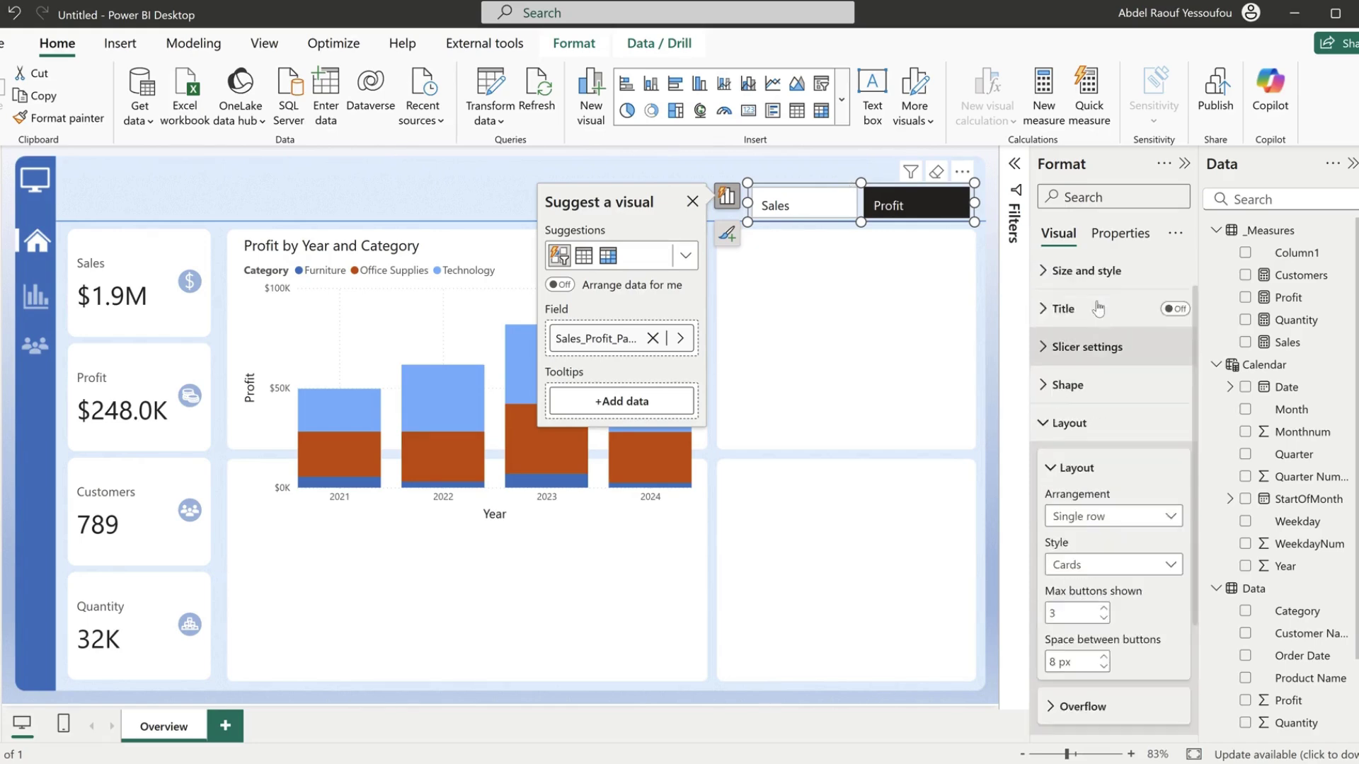
- Turn off the slicer buttons' border and set their padding size to Narrow
click(1069, 433)
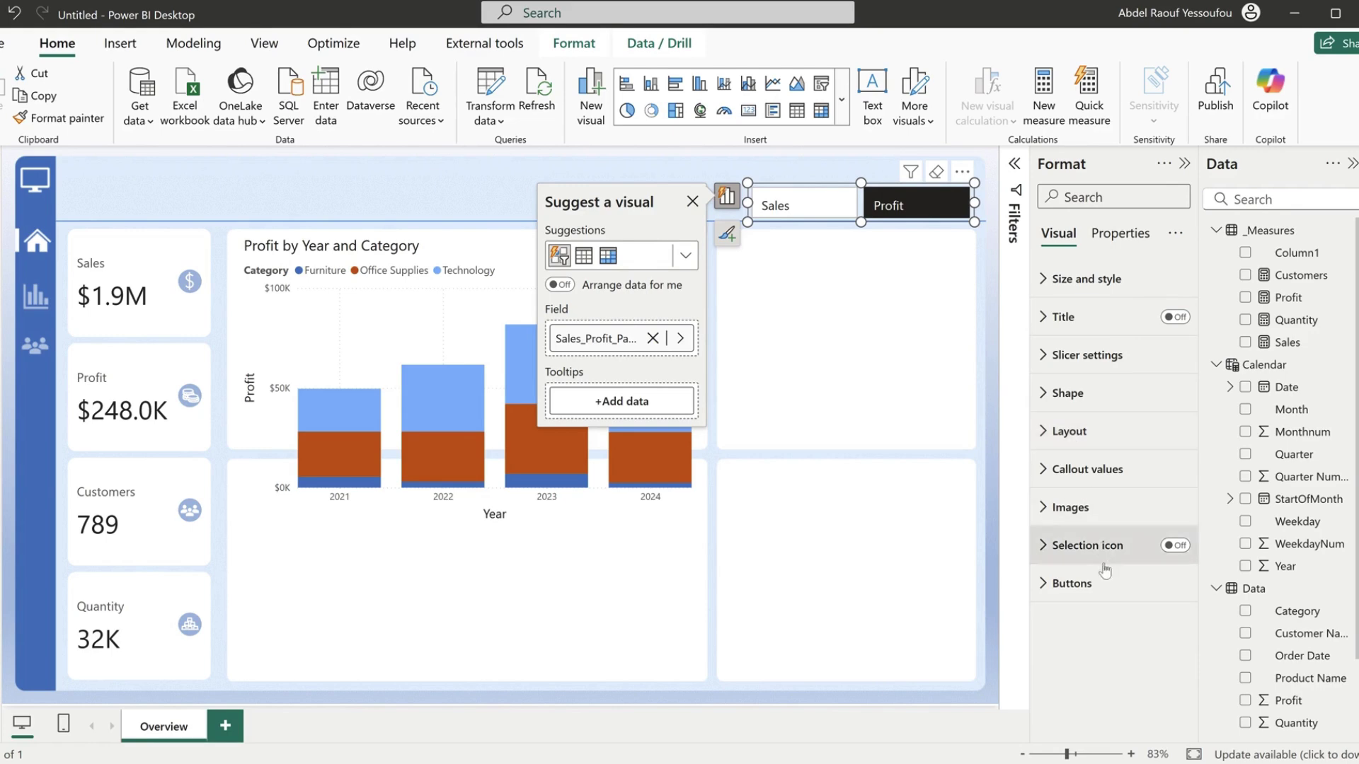
click(1082, 584)
scroll(1089, 586, down, 3)
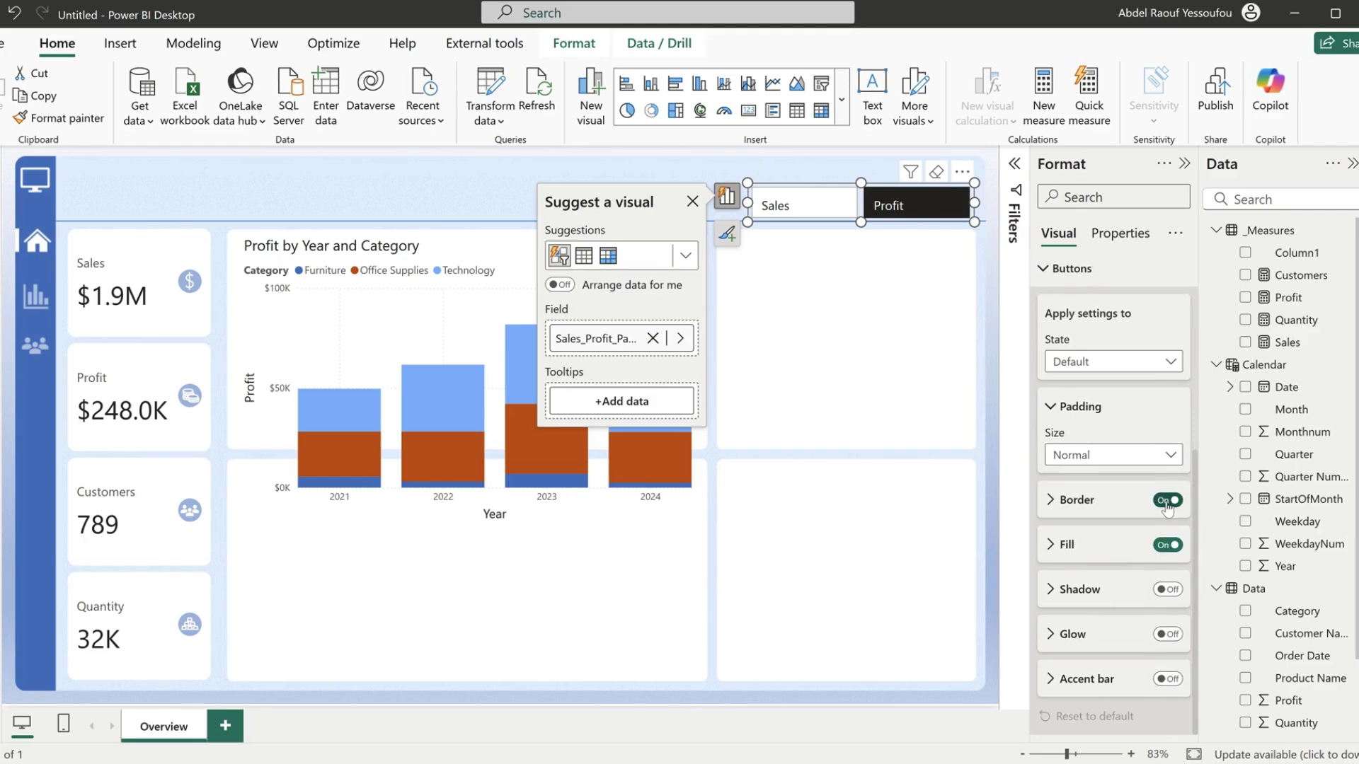
click(1167, 503)
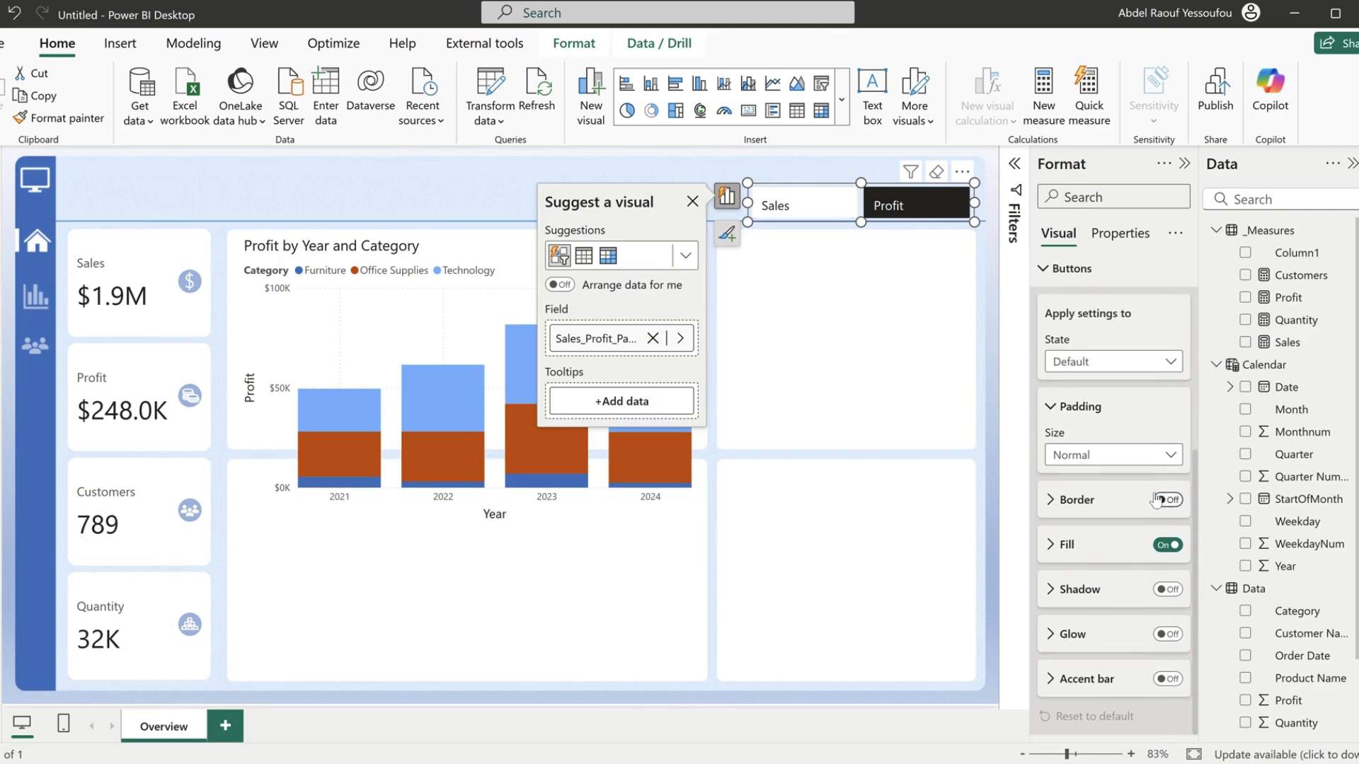
click(1097, 458)
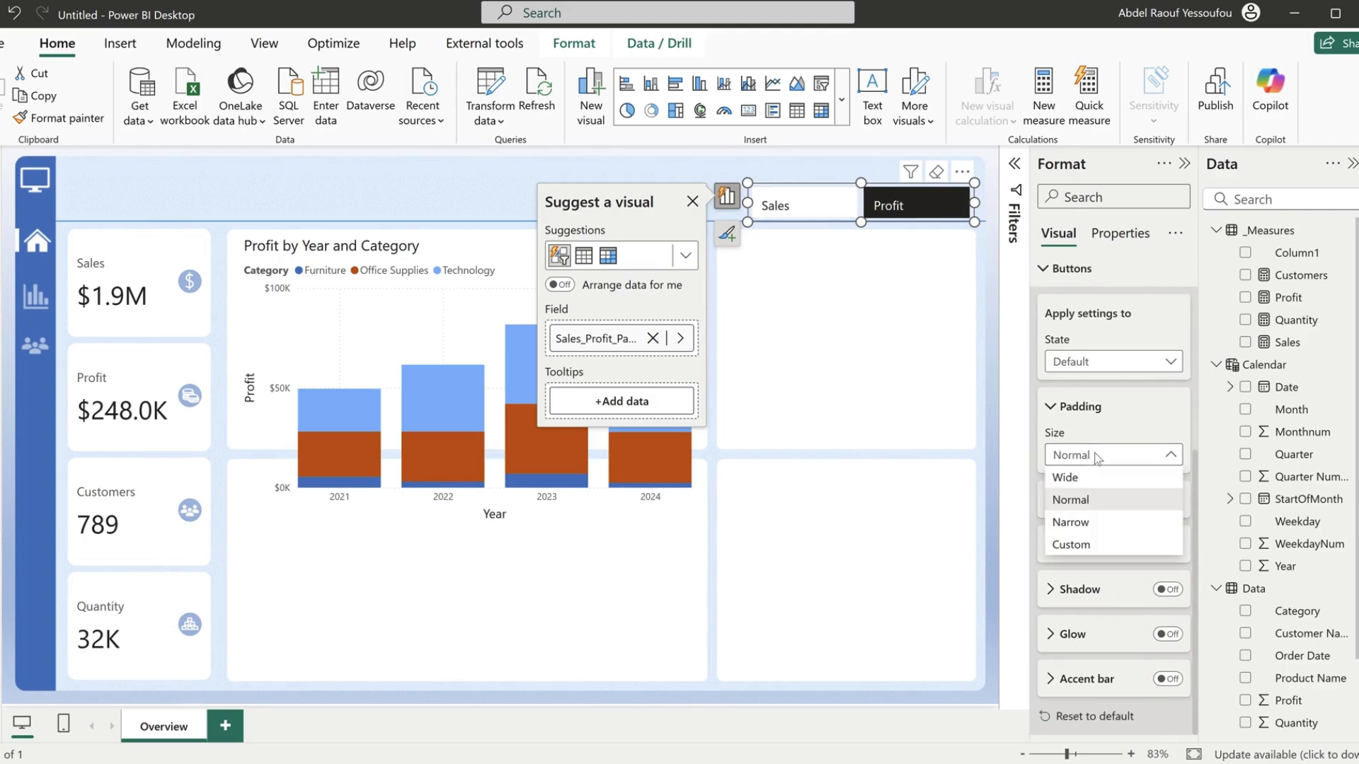
click(1082, 528)
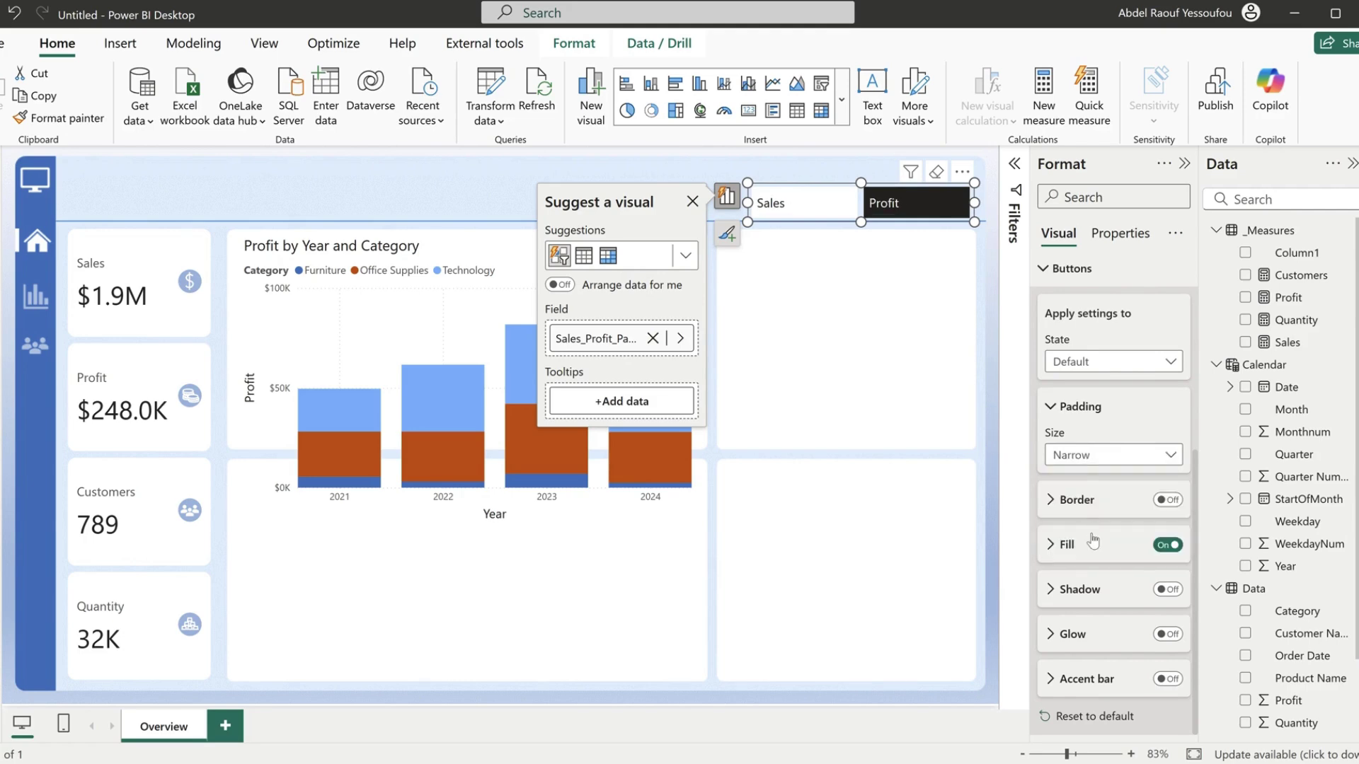
- Center the slicer buttons' callout values horizontally in the default state
scroll(1093, 537, up, 5)
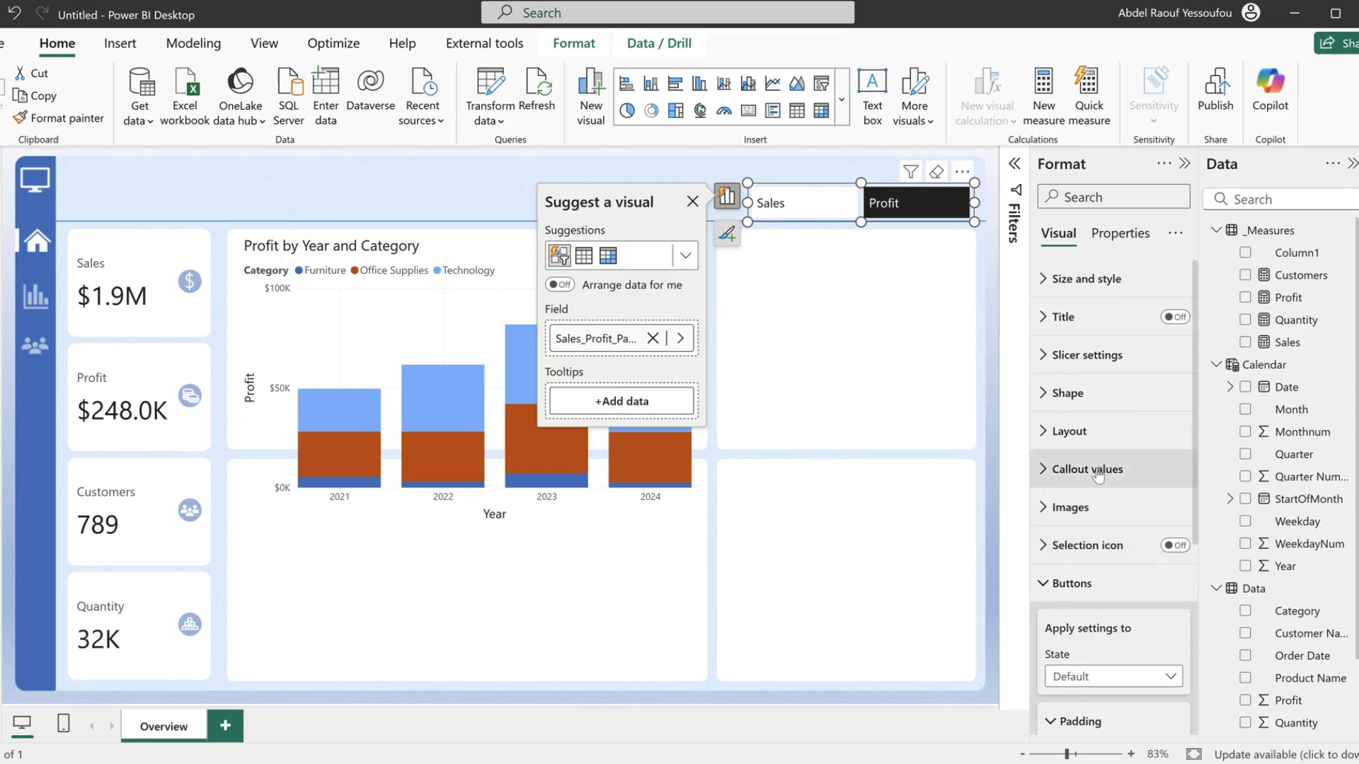
click(1097, 471)
scroll(1111, 623, down, 3)
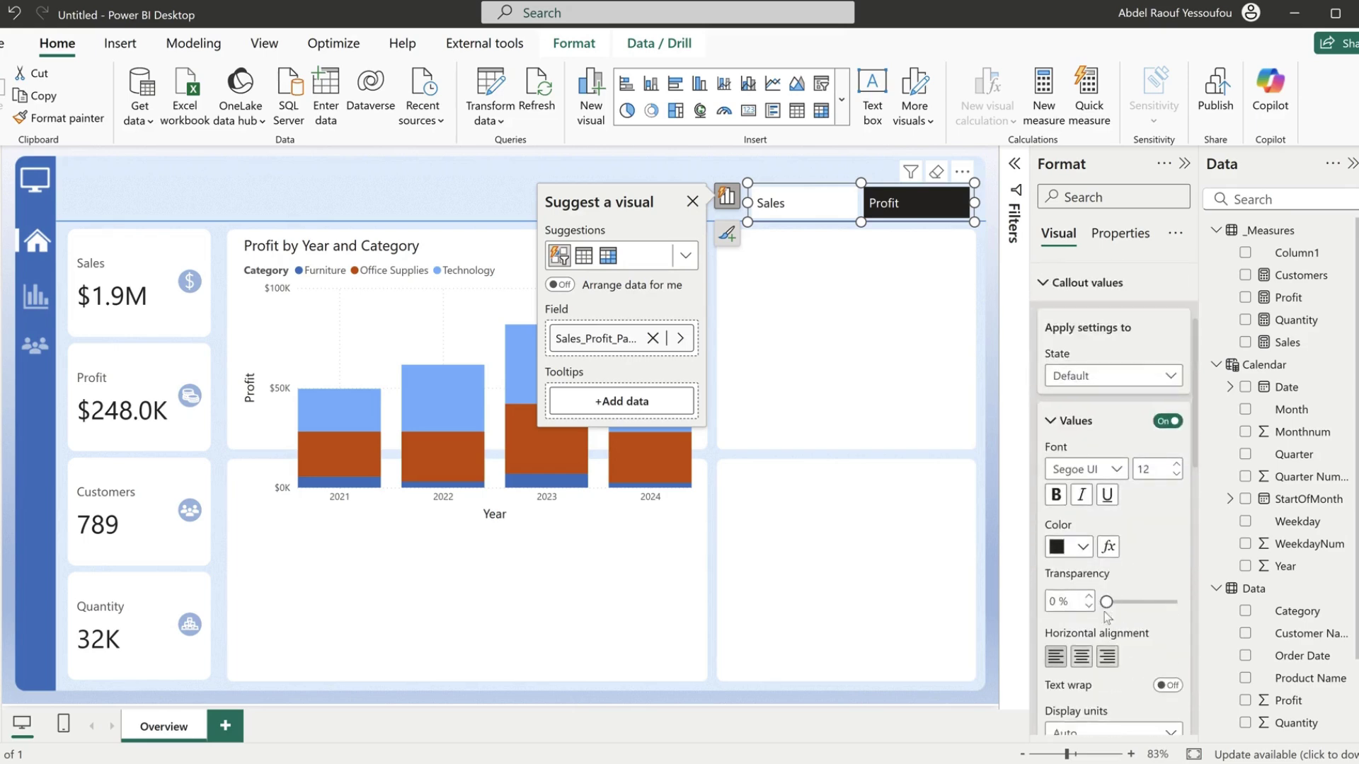
click(1083, 657)
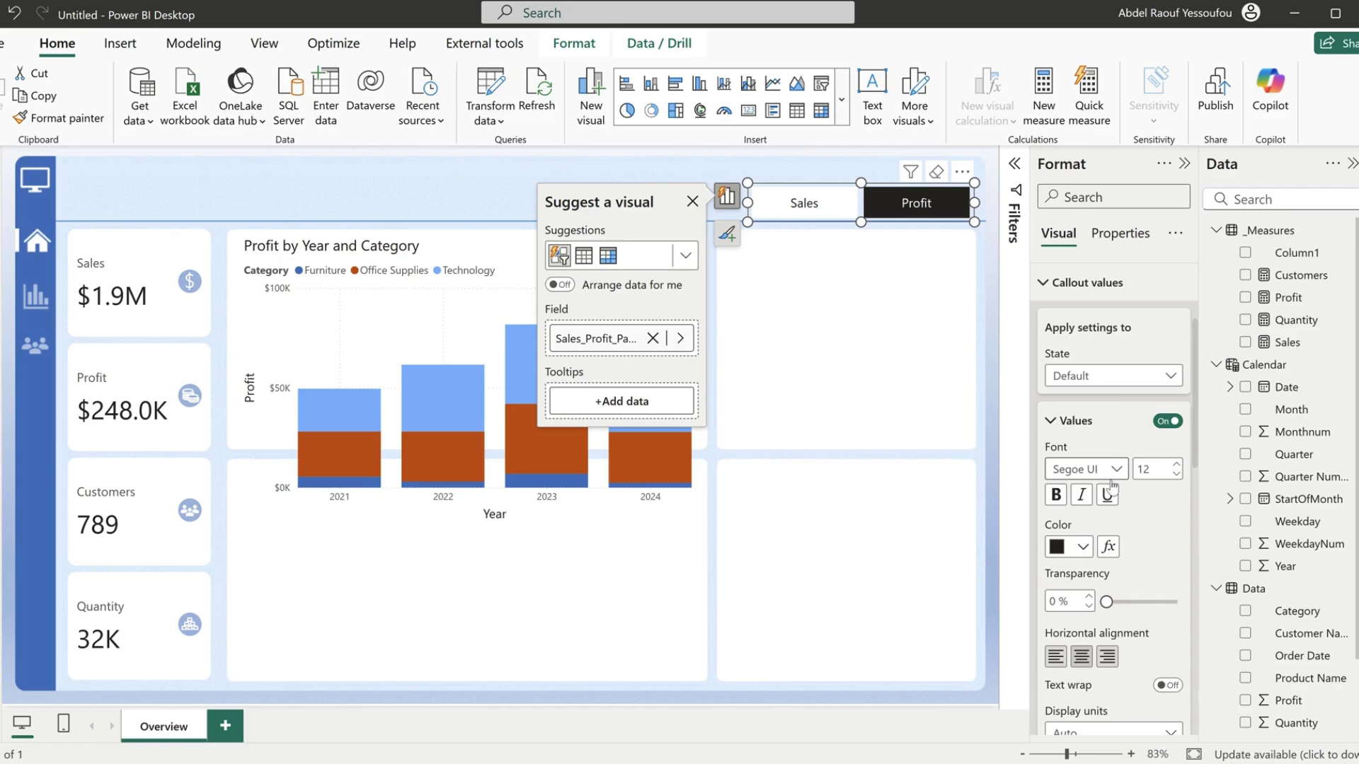
- Set the callout value color to white for the slicer's Selected state
click(1080, 377)
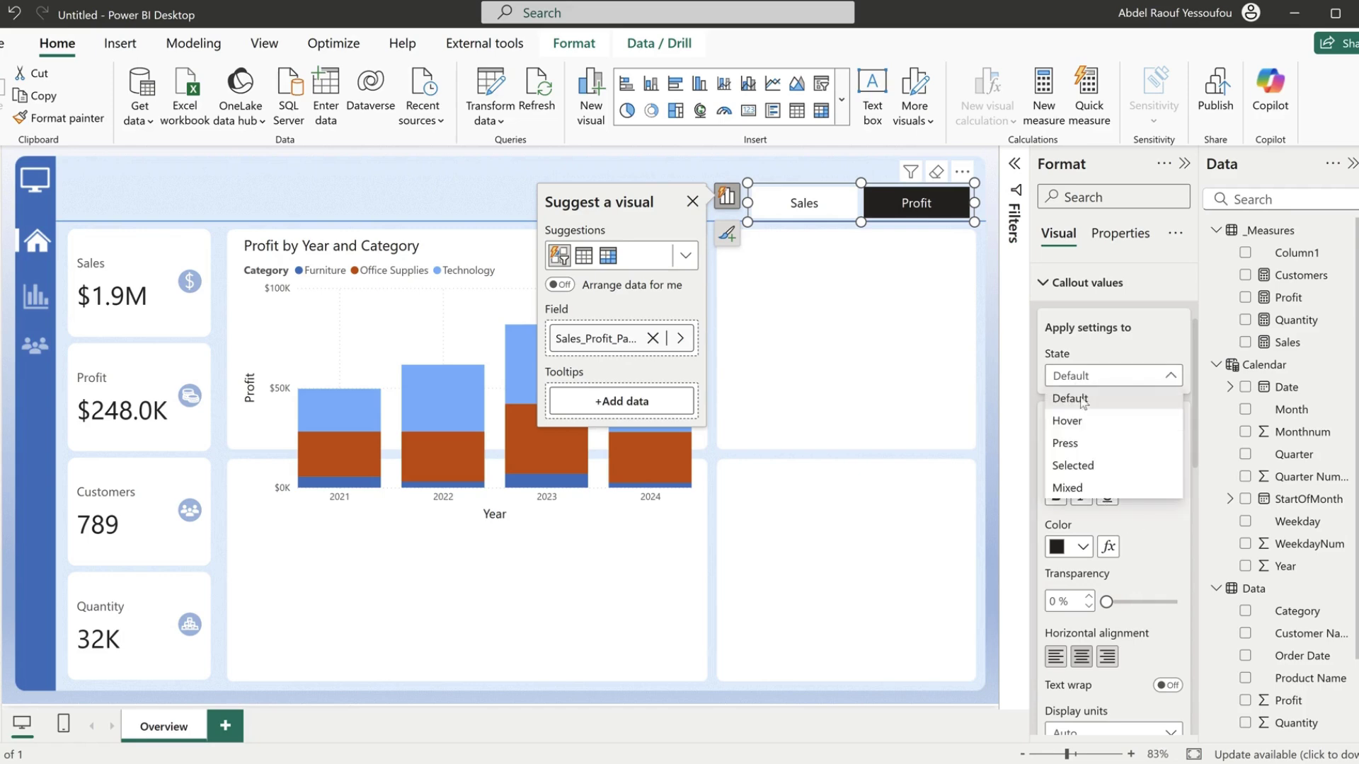
click(1080, 465)
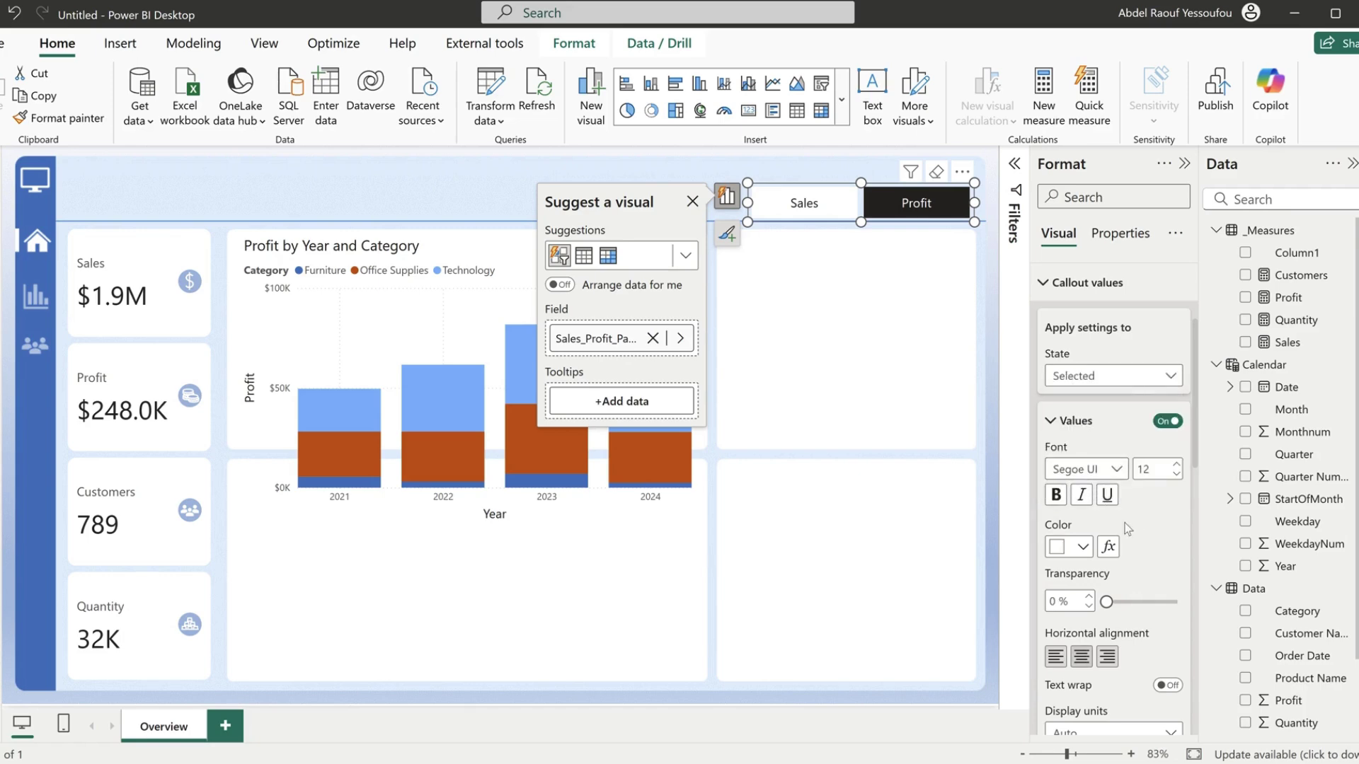
scroll(1075, 453, down, 2)
click(1083, 454)
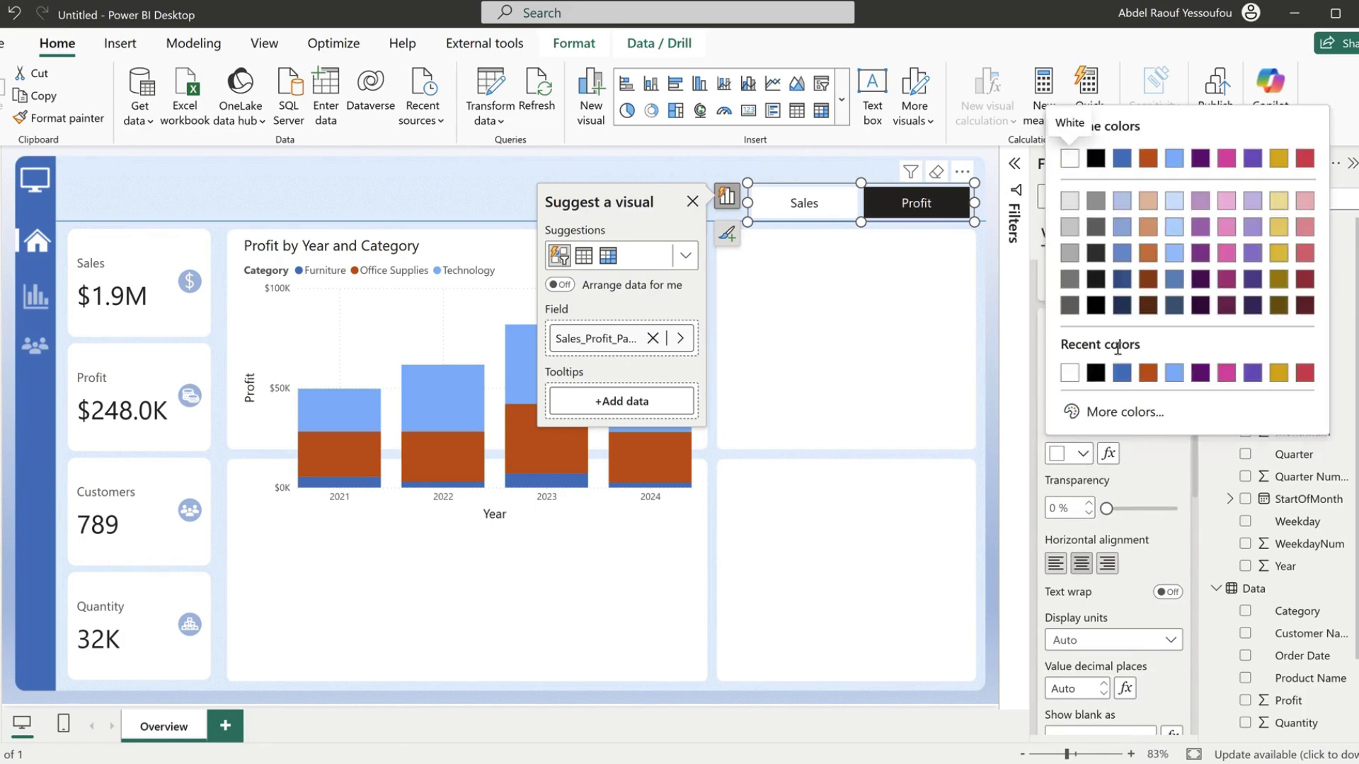
click(1069, 377)
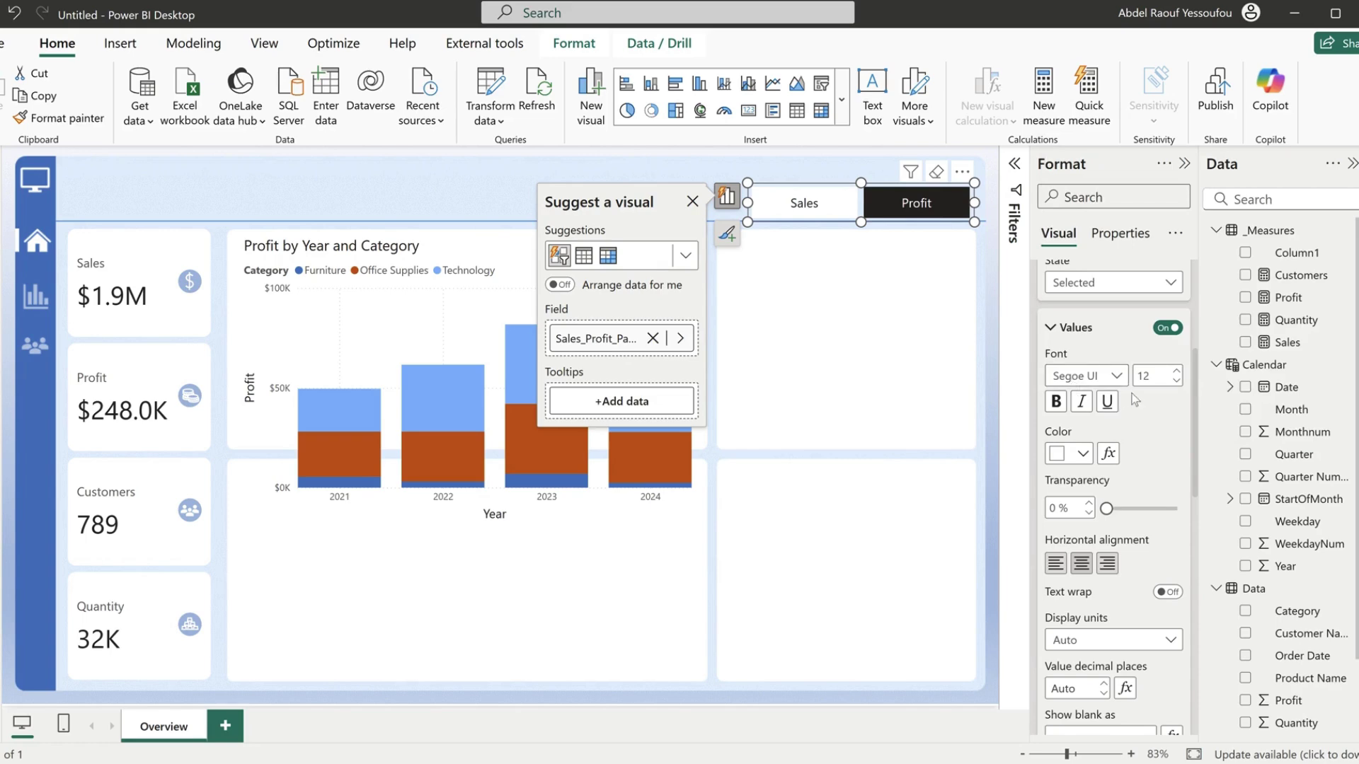
scroll(1186, 457, down, 5)
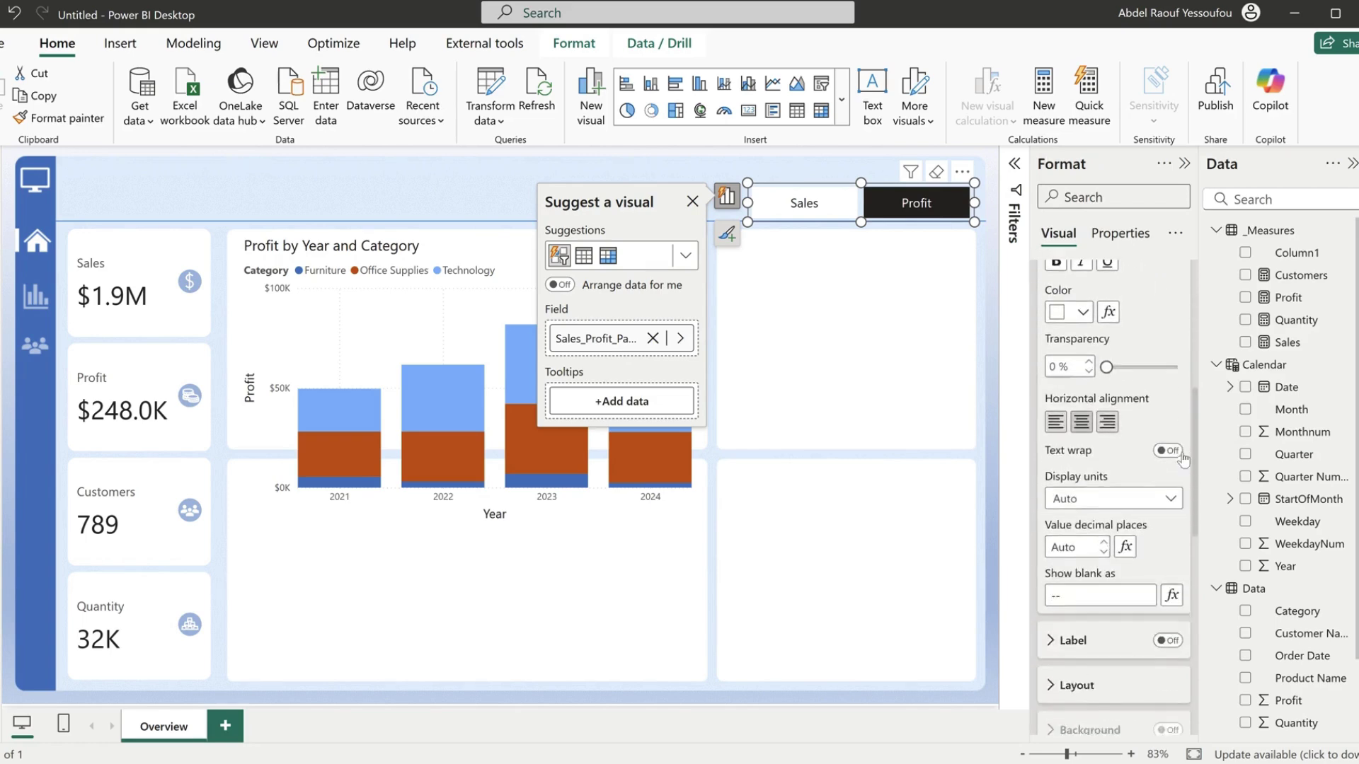
scroll(1089, 410, up, 5)
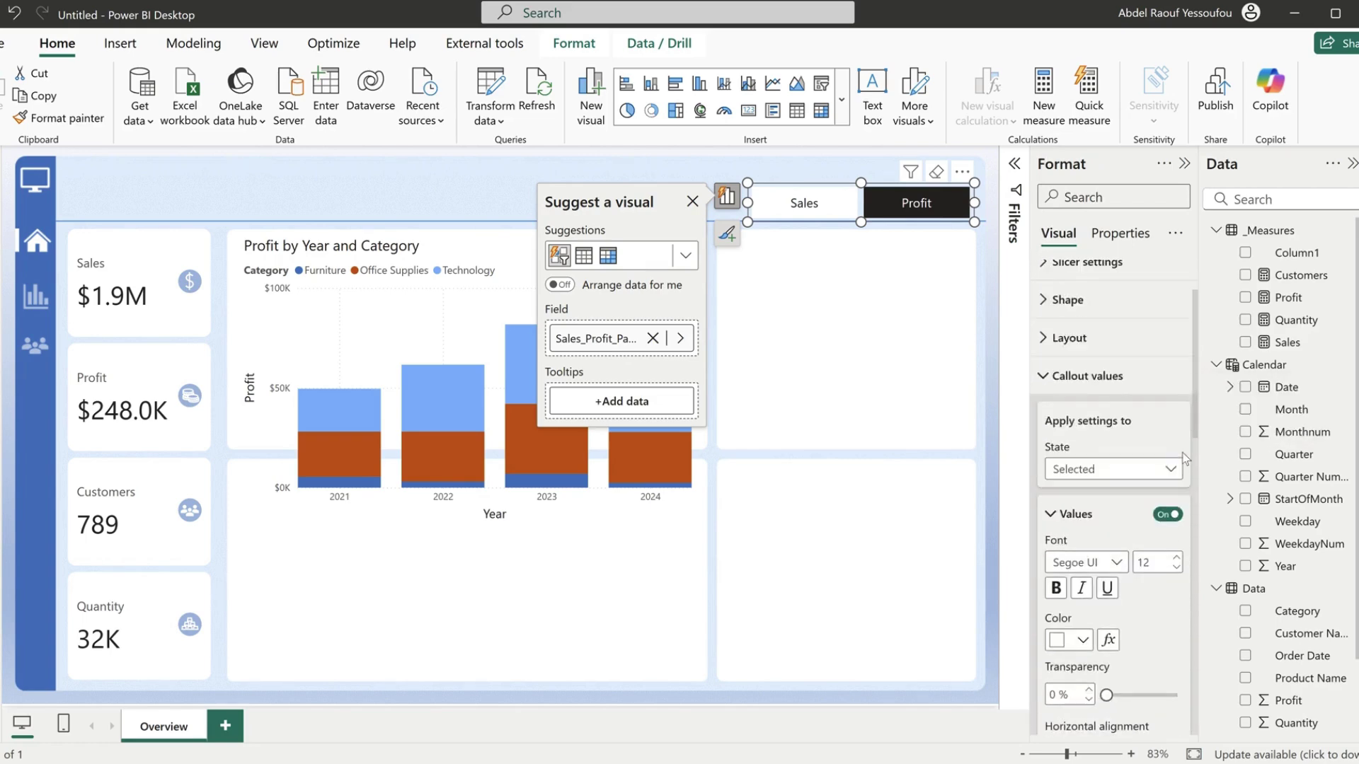
- Fill the slicer buttons' Selected state with blue #4472C4 at 40% transparency
click(1078, 388)
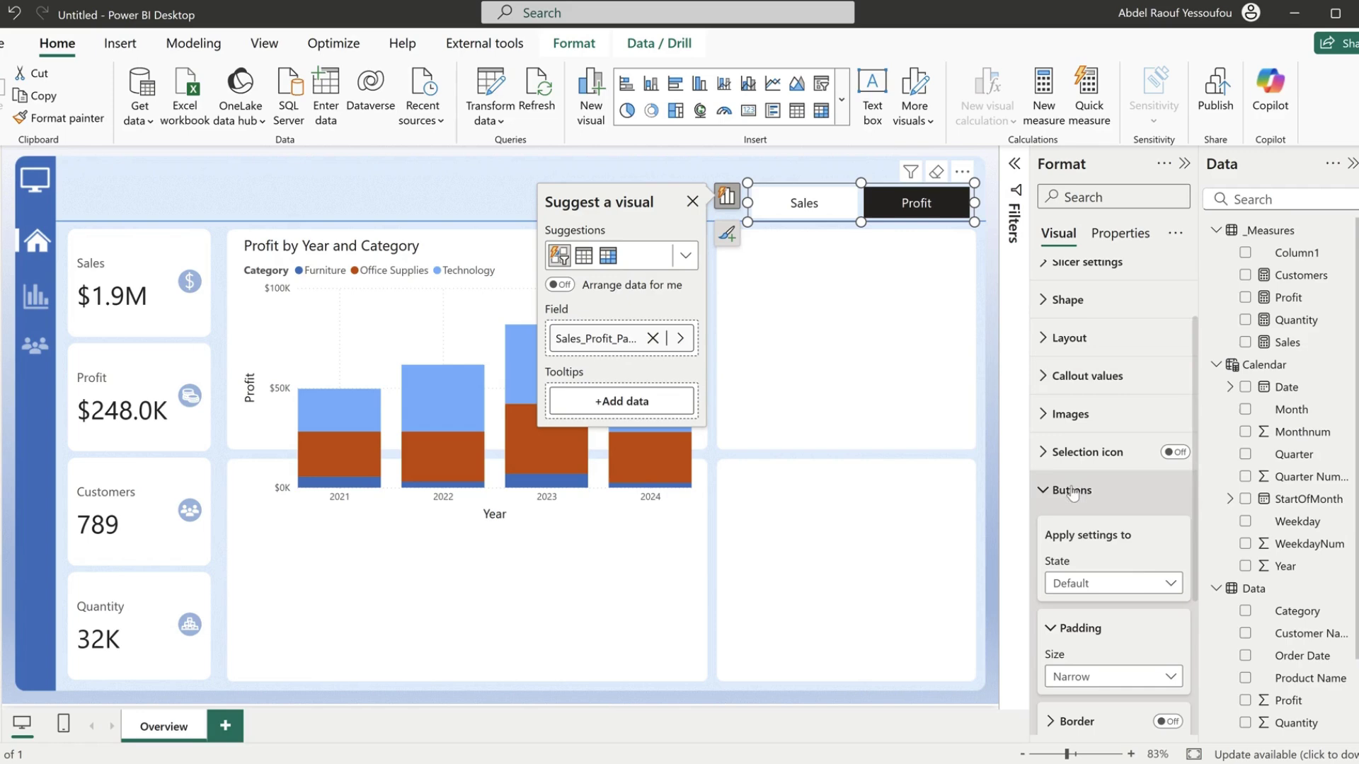
scroll(1124, 574, down, 2)
scroll(1126, 578, down, 2)
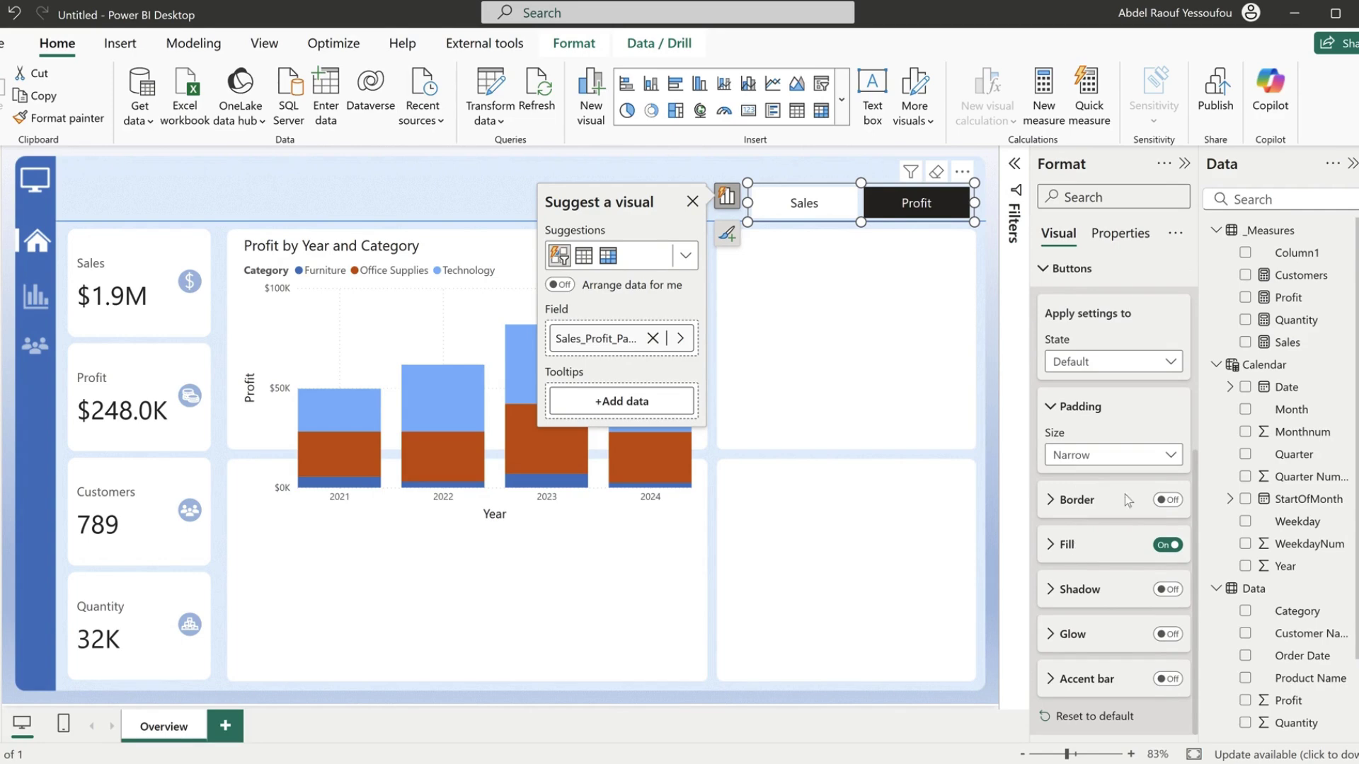
click(1093, 363)
click(1099, 450)
click(1072, 544)
scroll(1075, 545, down, 1)
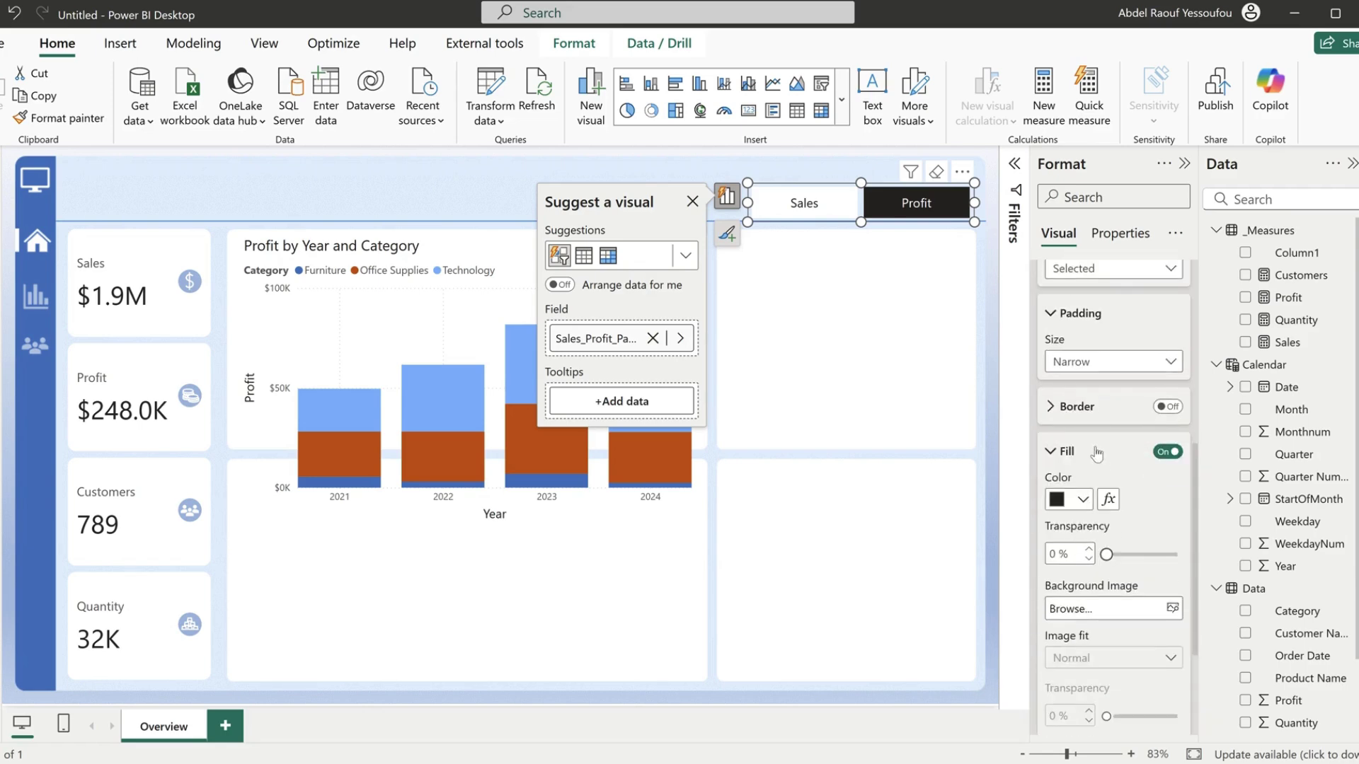
click(1072, 499)
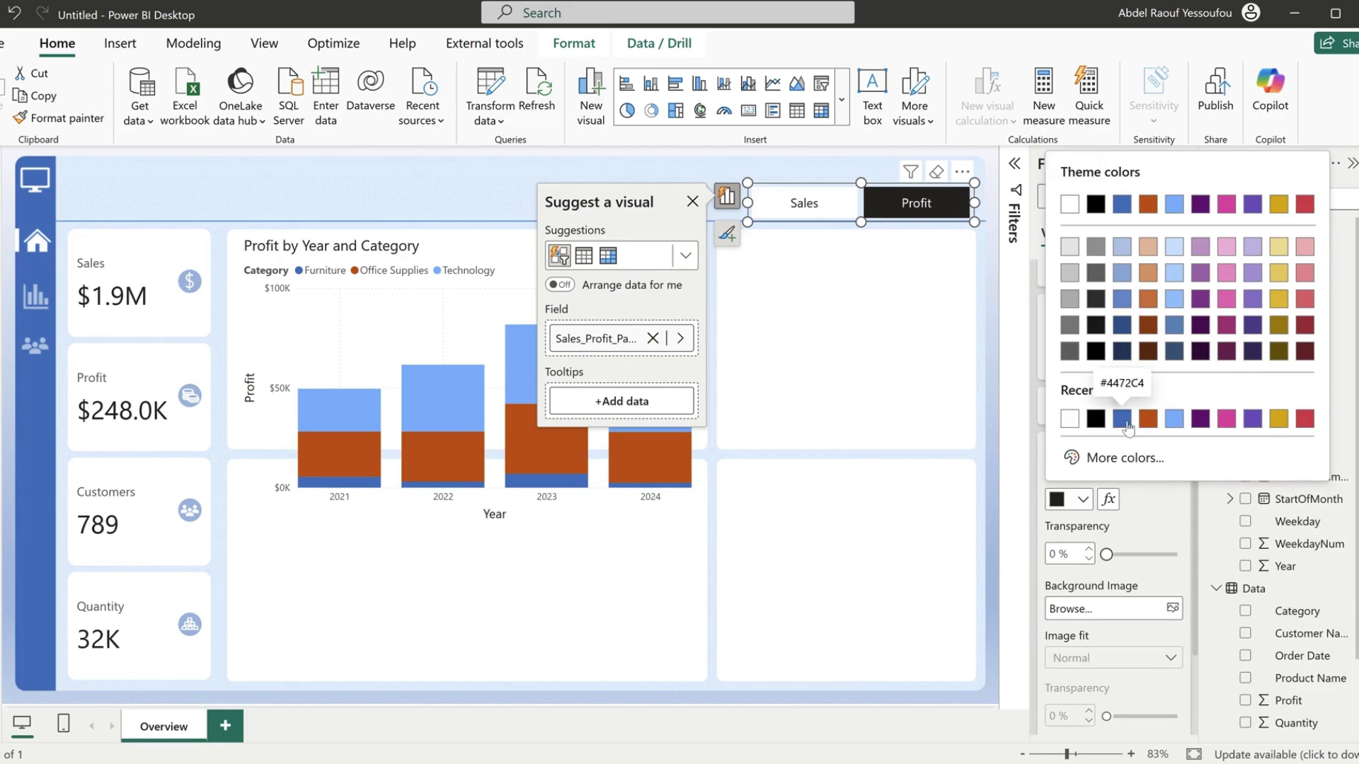
click(1126, 423)
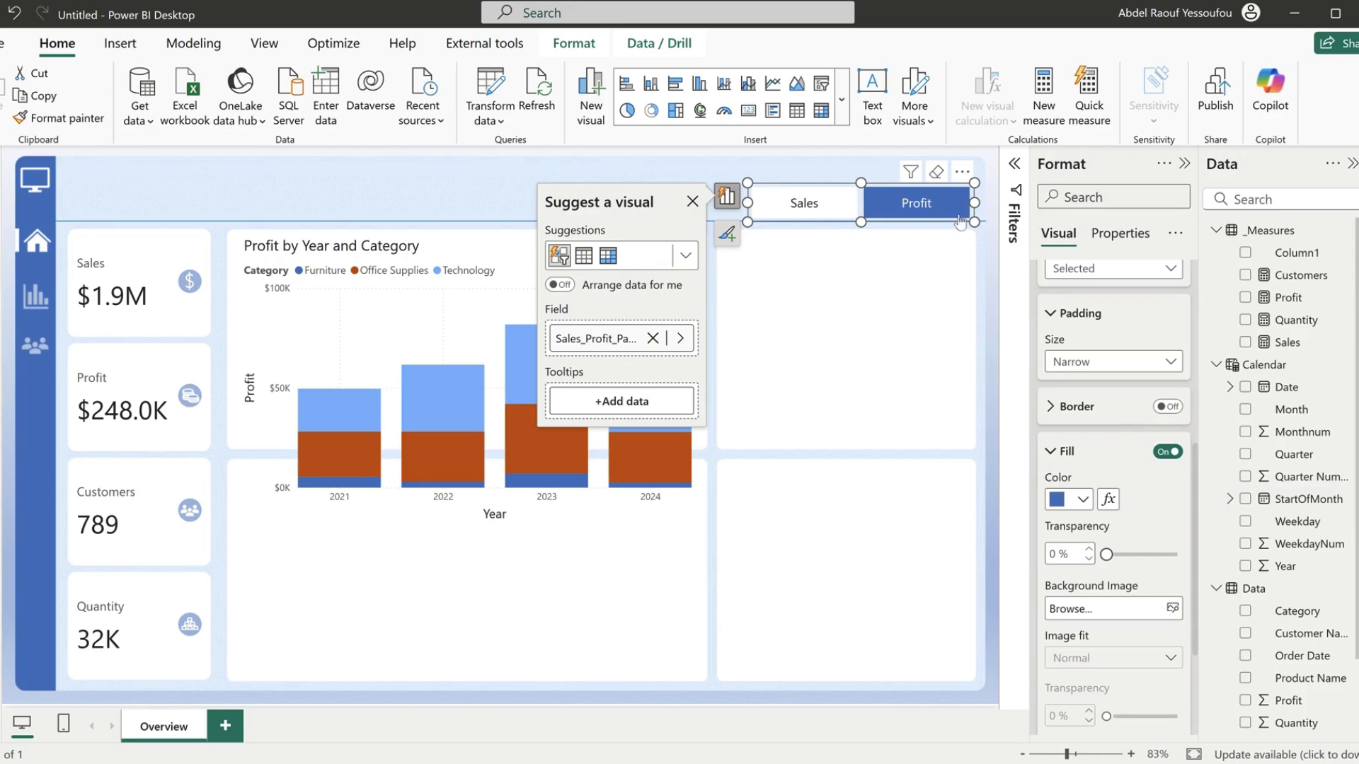
drag(1128, 556, 1144, 556)
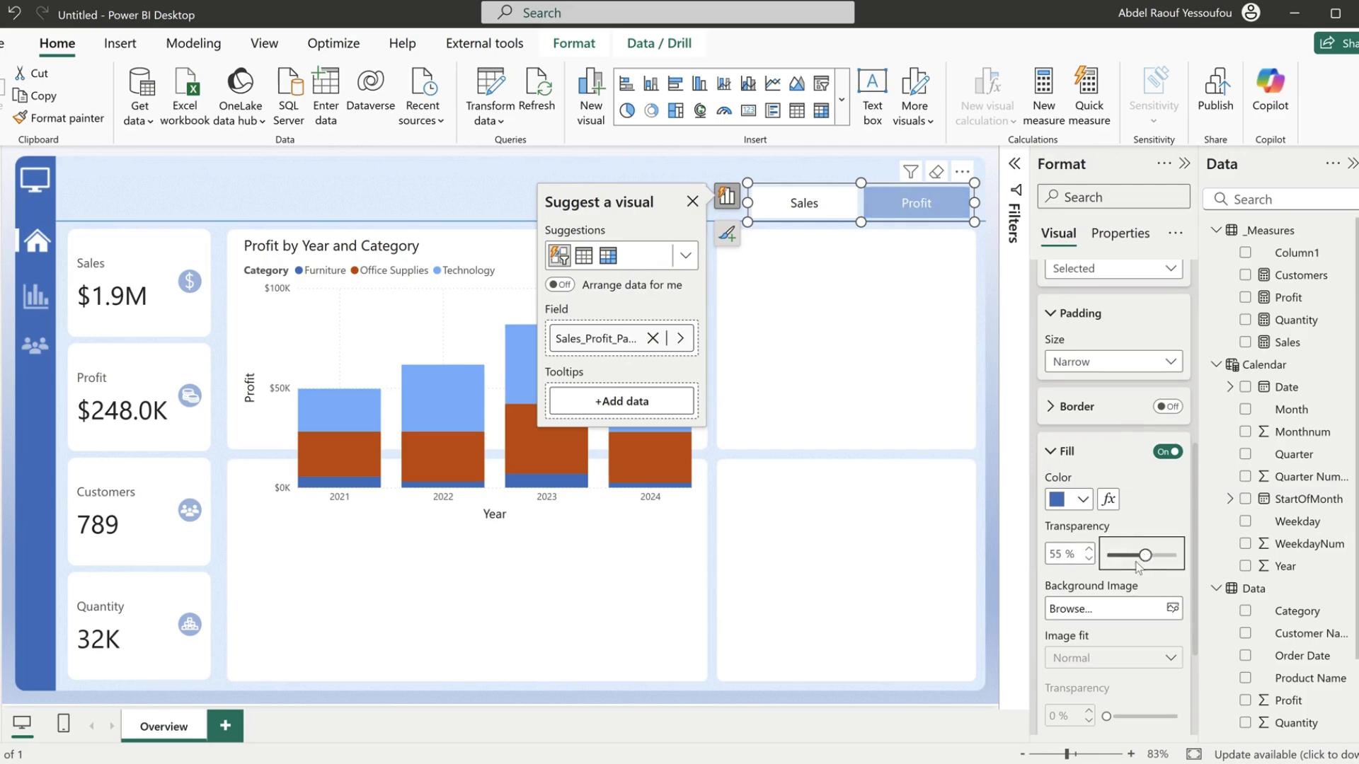
click(1089, 559)
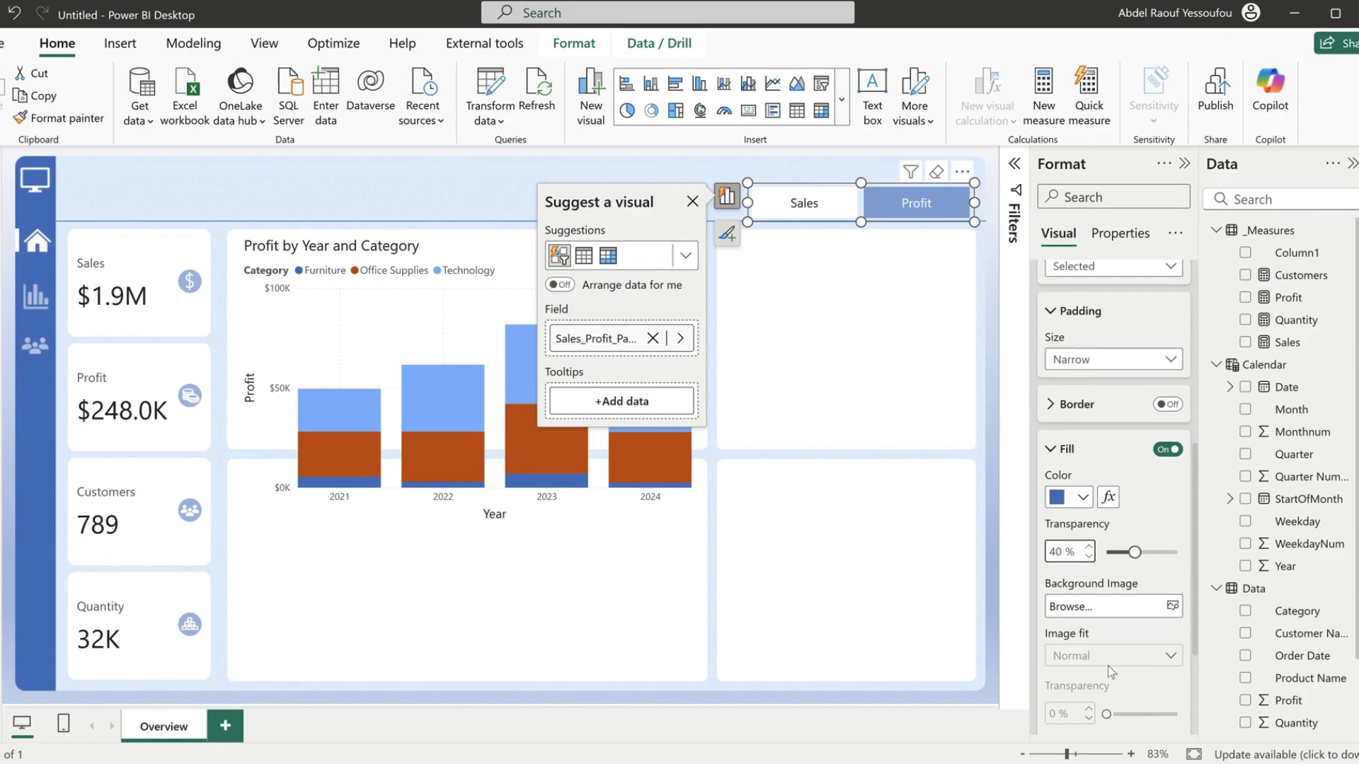
- Add a blue accent bar, 4 px wide, along the bottom of the slicer buttons in the Selected state
scroll(1106, 651, down, 3)
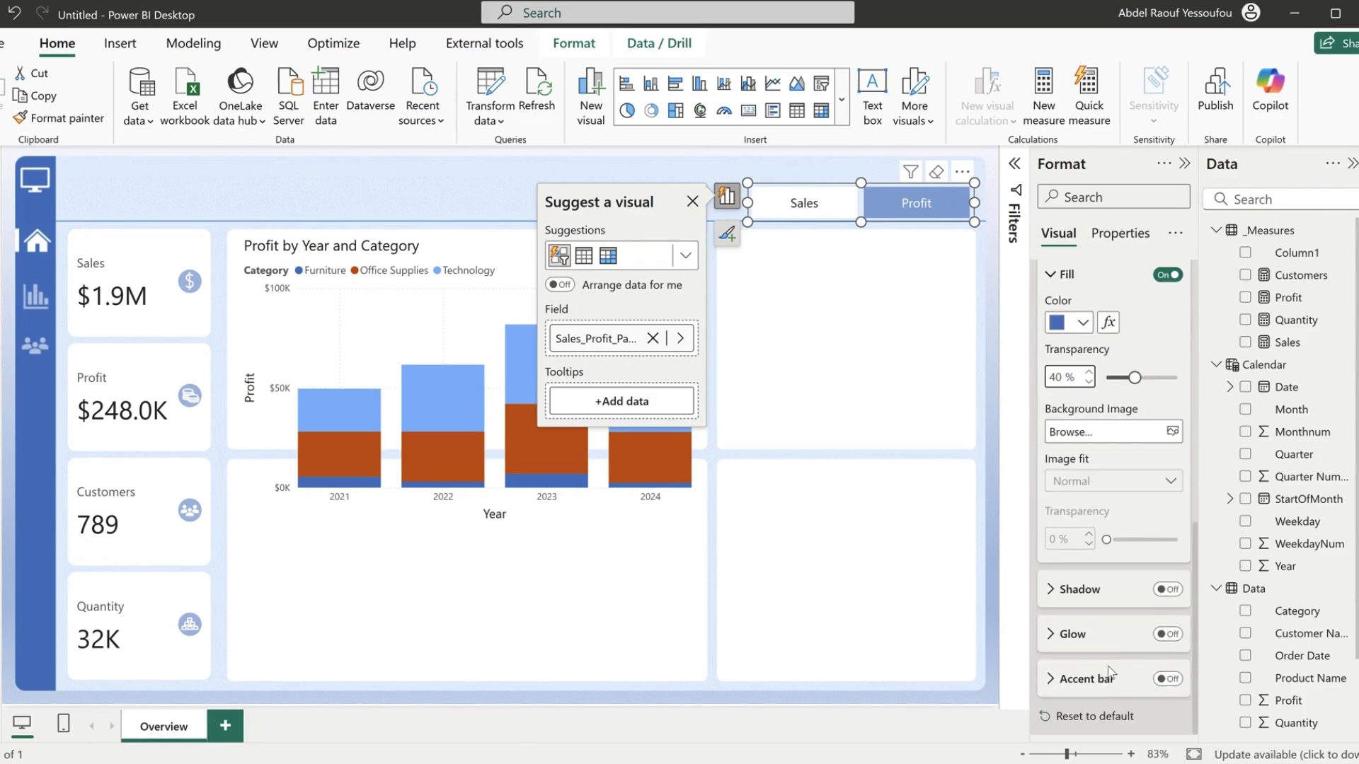
click(1173, 680)
scroll(1075, 682, down, 3)
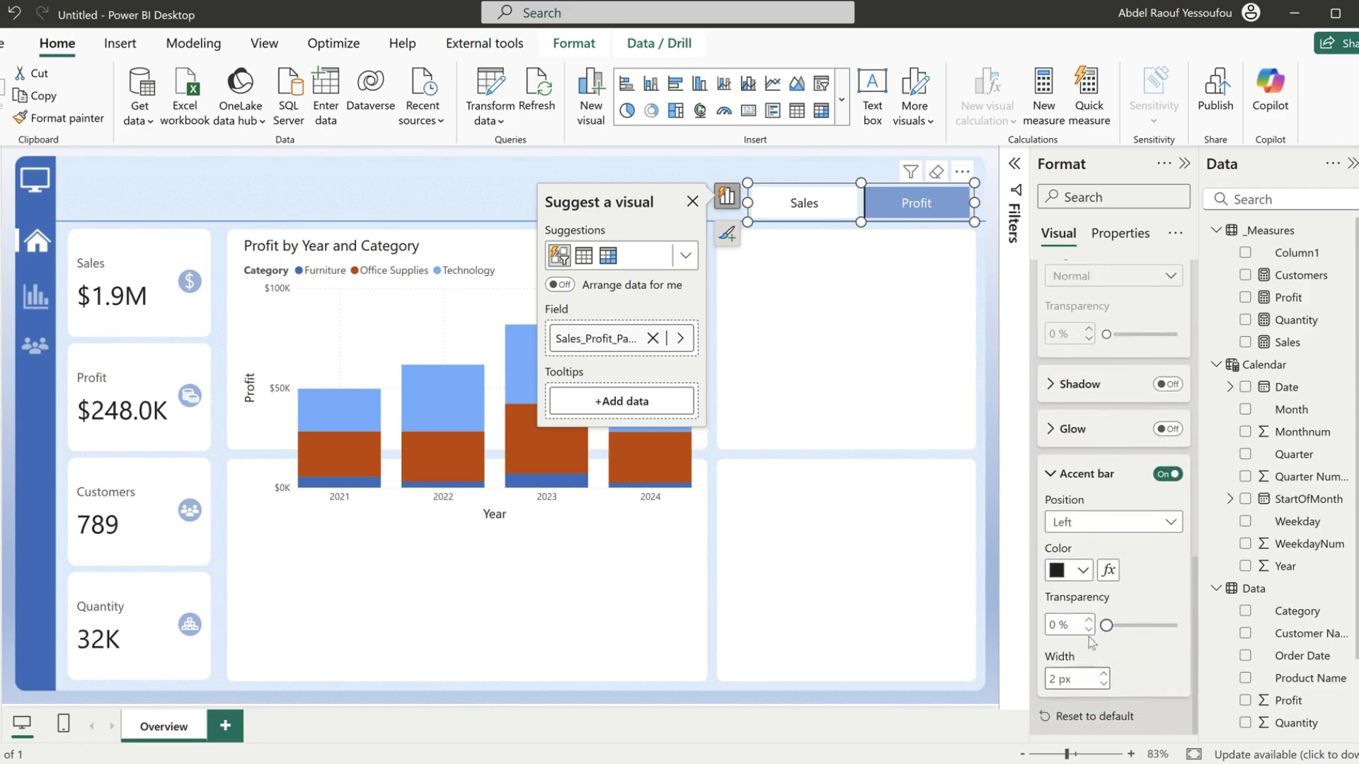
click(1083, 523)
click(1074, 589)
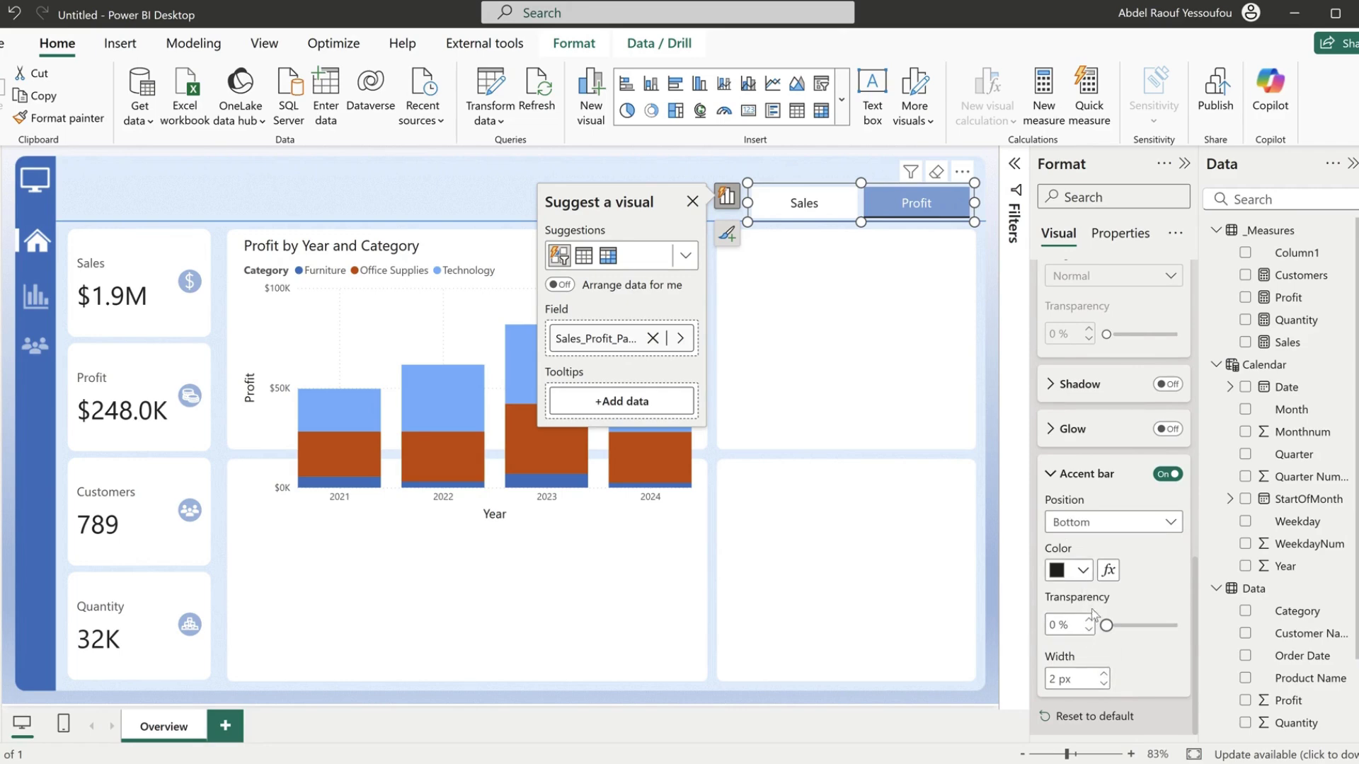
click(1082, 570)
click(1069, 489)
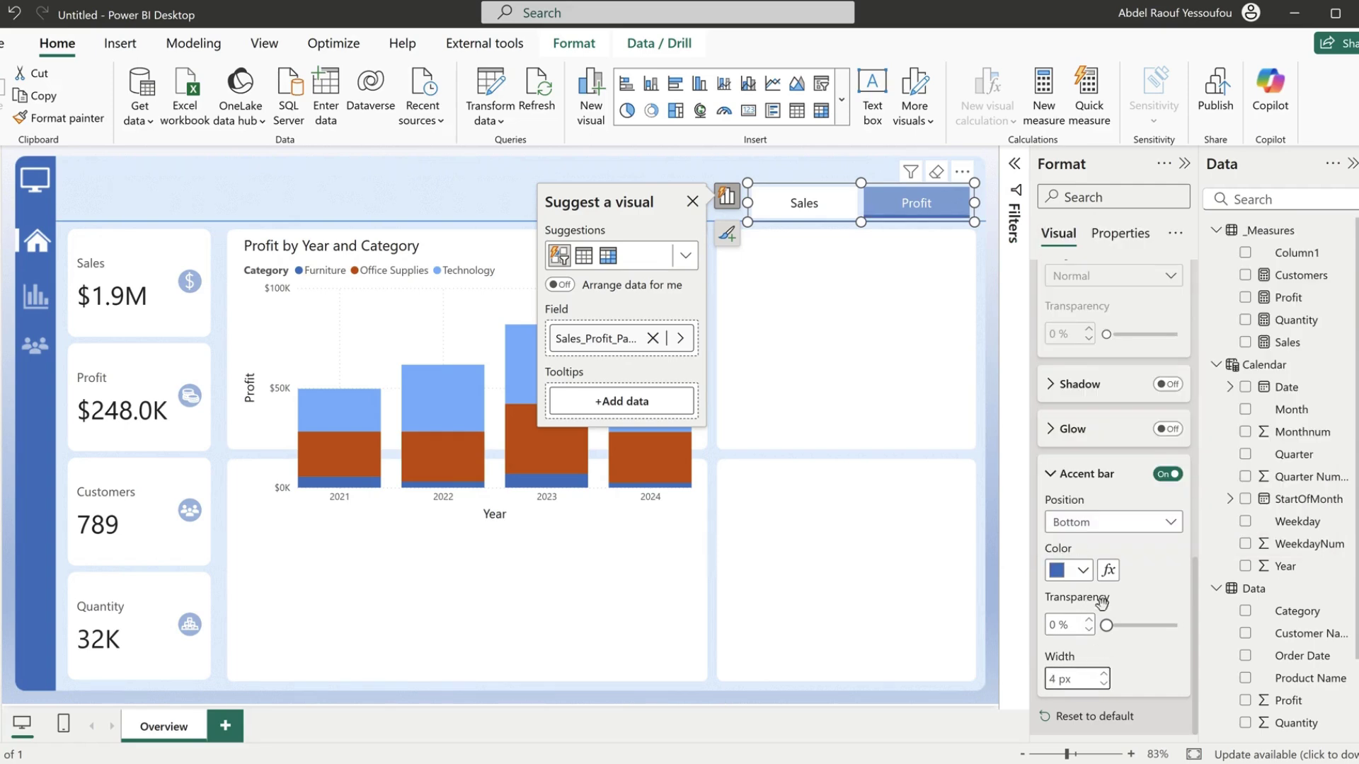
- Switch the button slicer between Sales and Profit to check its styling and the chart, ending on Sales
click(808, 211)
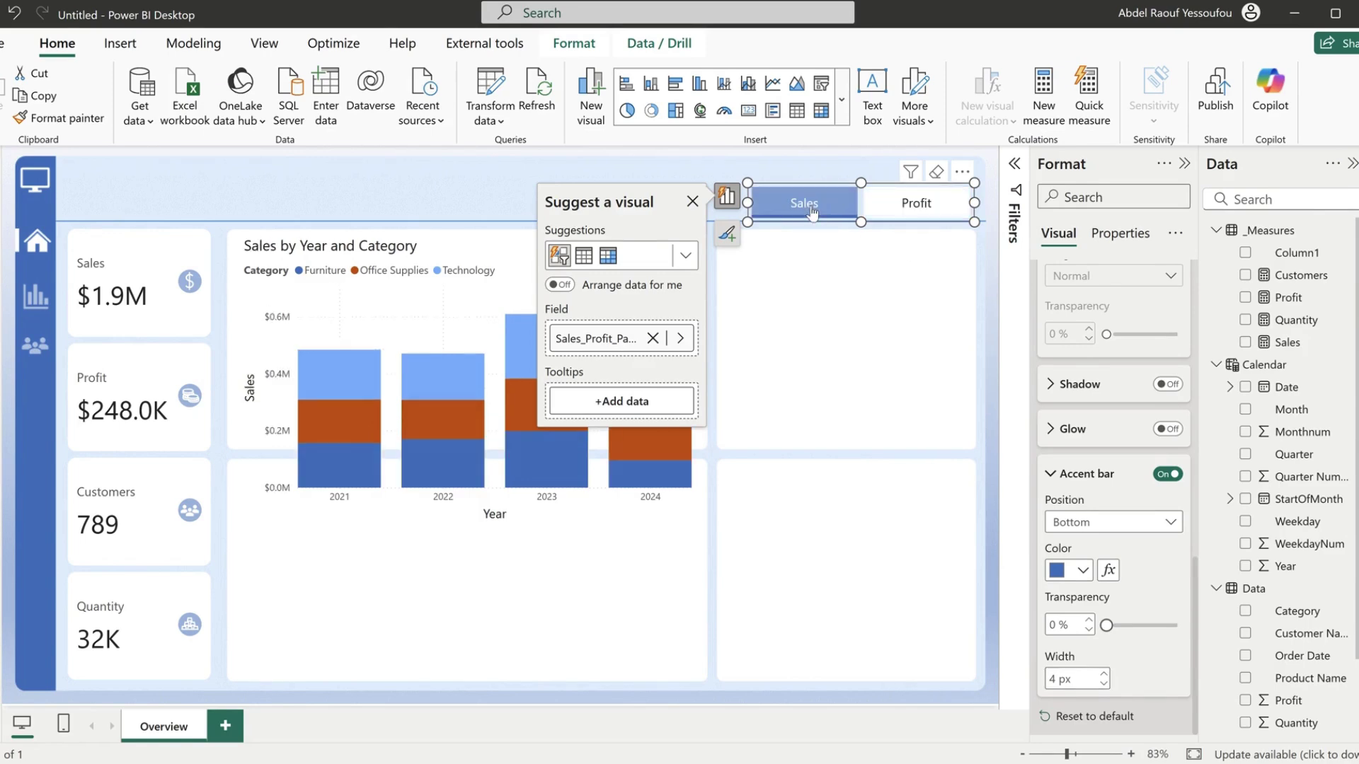
click(927, 216)
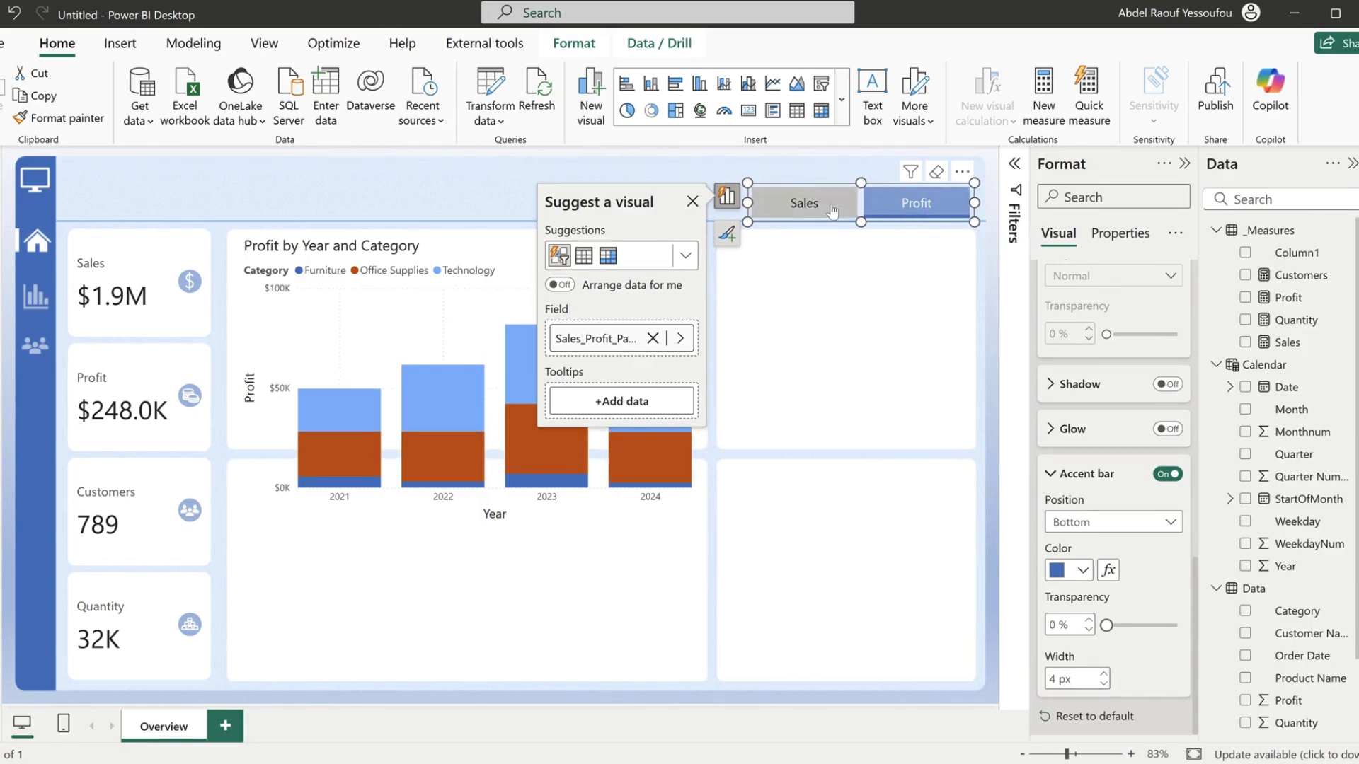
click(832, 211)
click(919, 204)
click(804, 205)
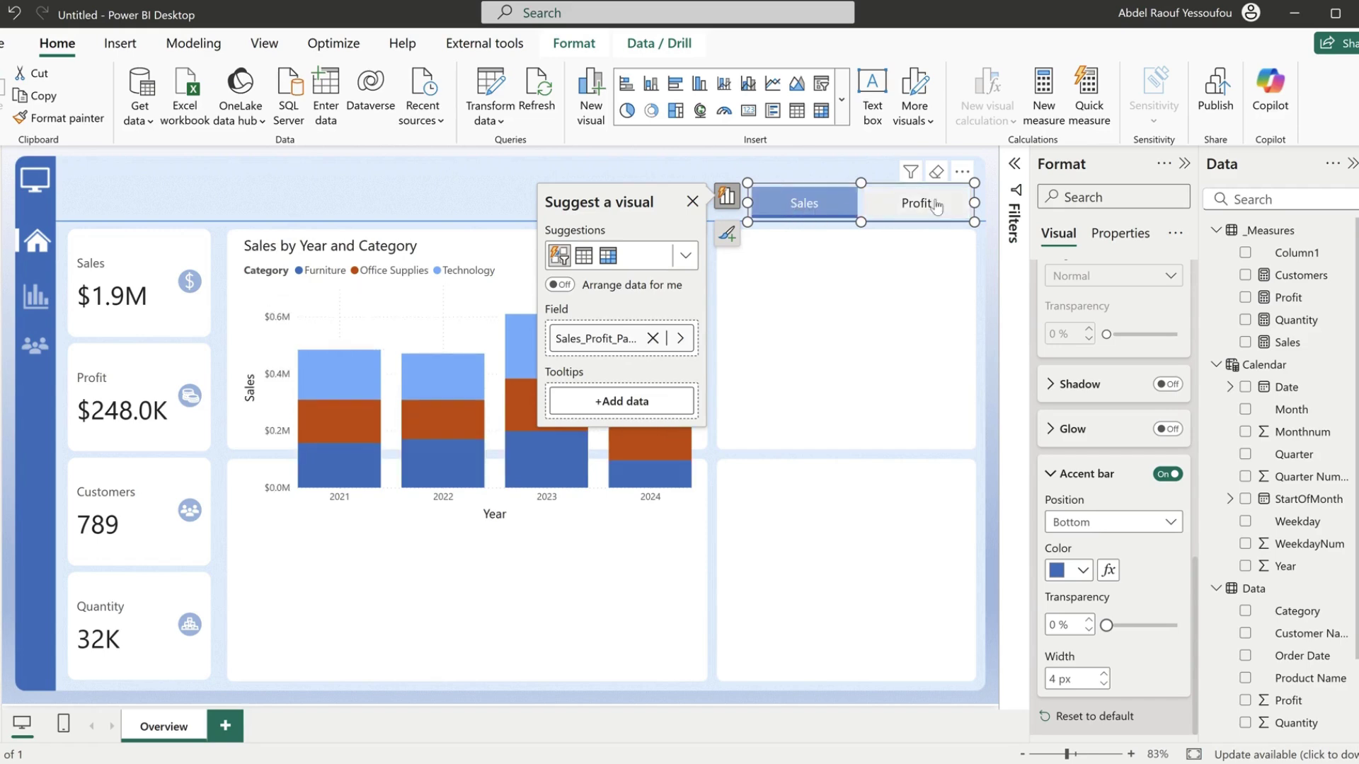
click(832, 163)
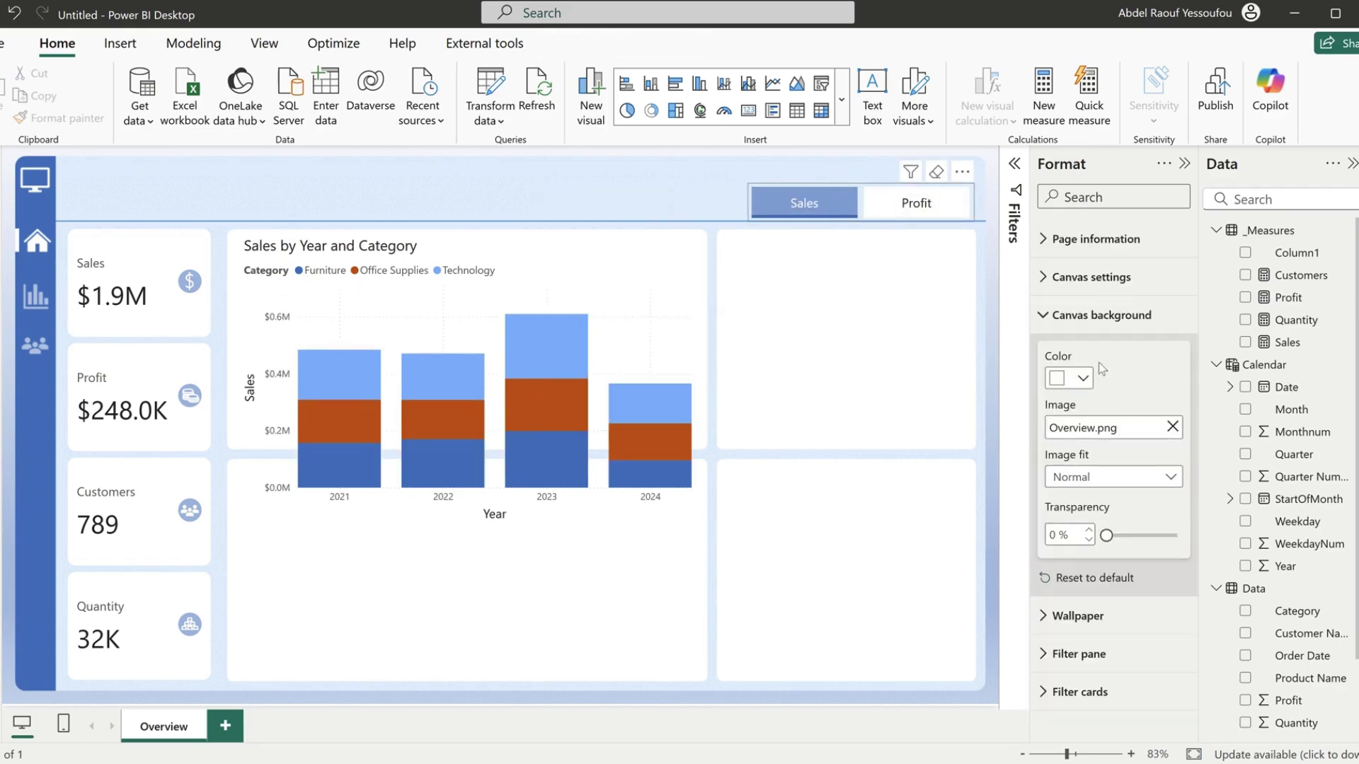
- Change the slicer button shape to Rounded Rectangle with 7 px rounded corners
click(1071, 586)
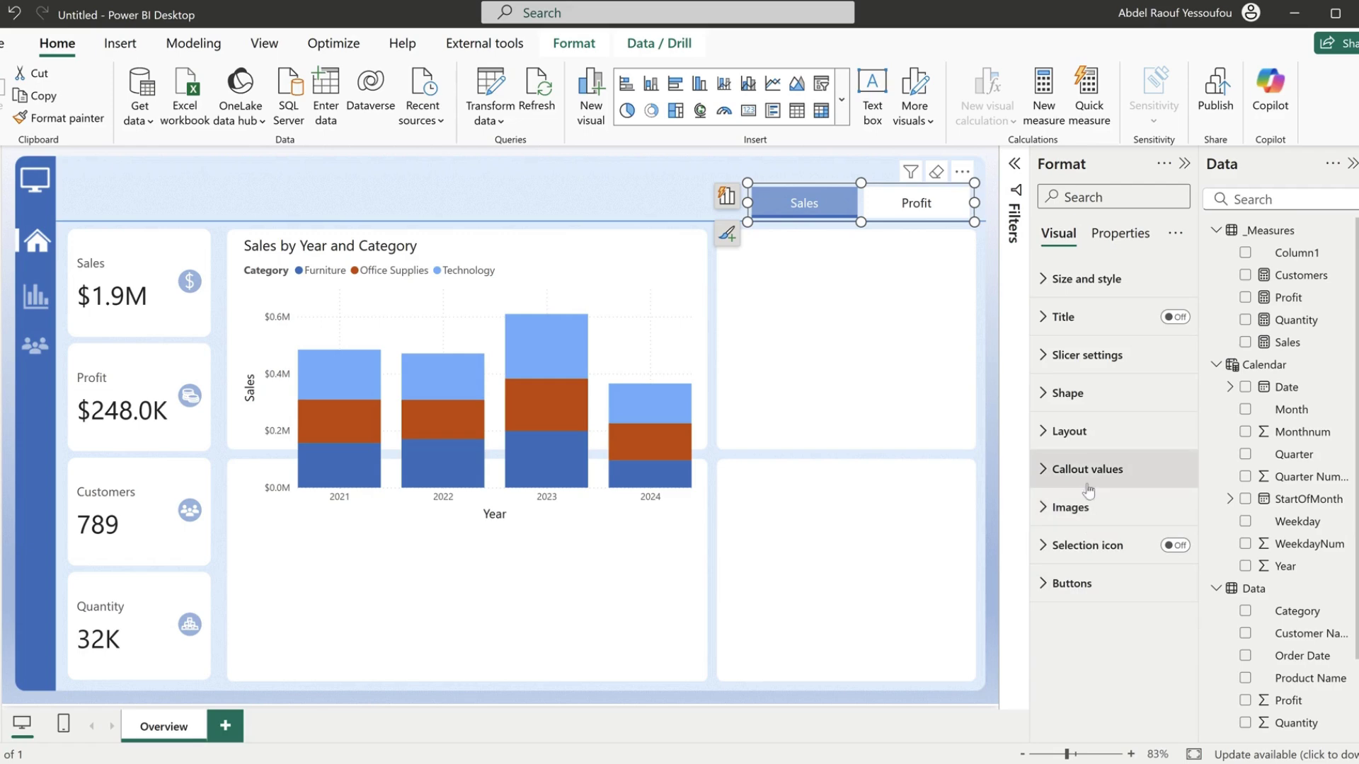
click(1067, 394)
click(1125, 488)
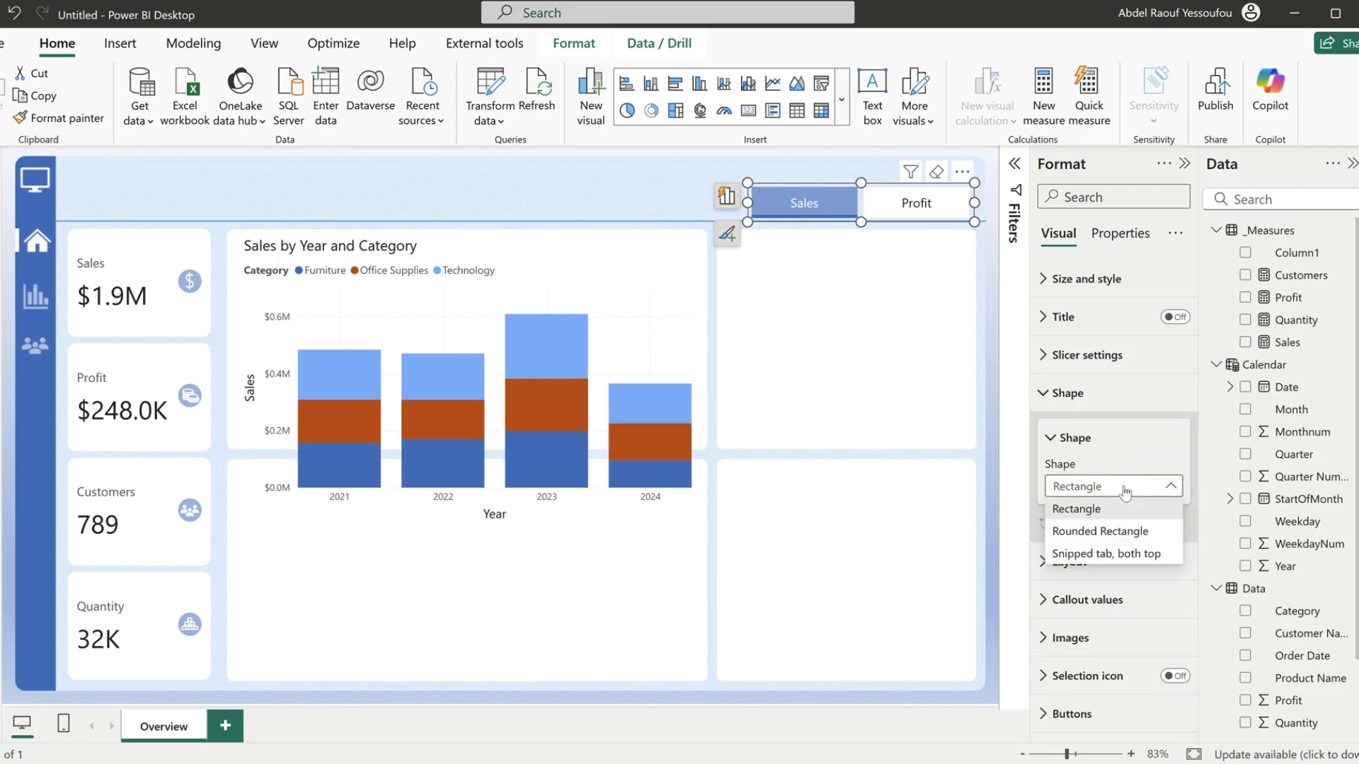
click(1115, 532)
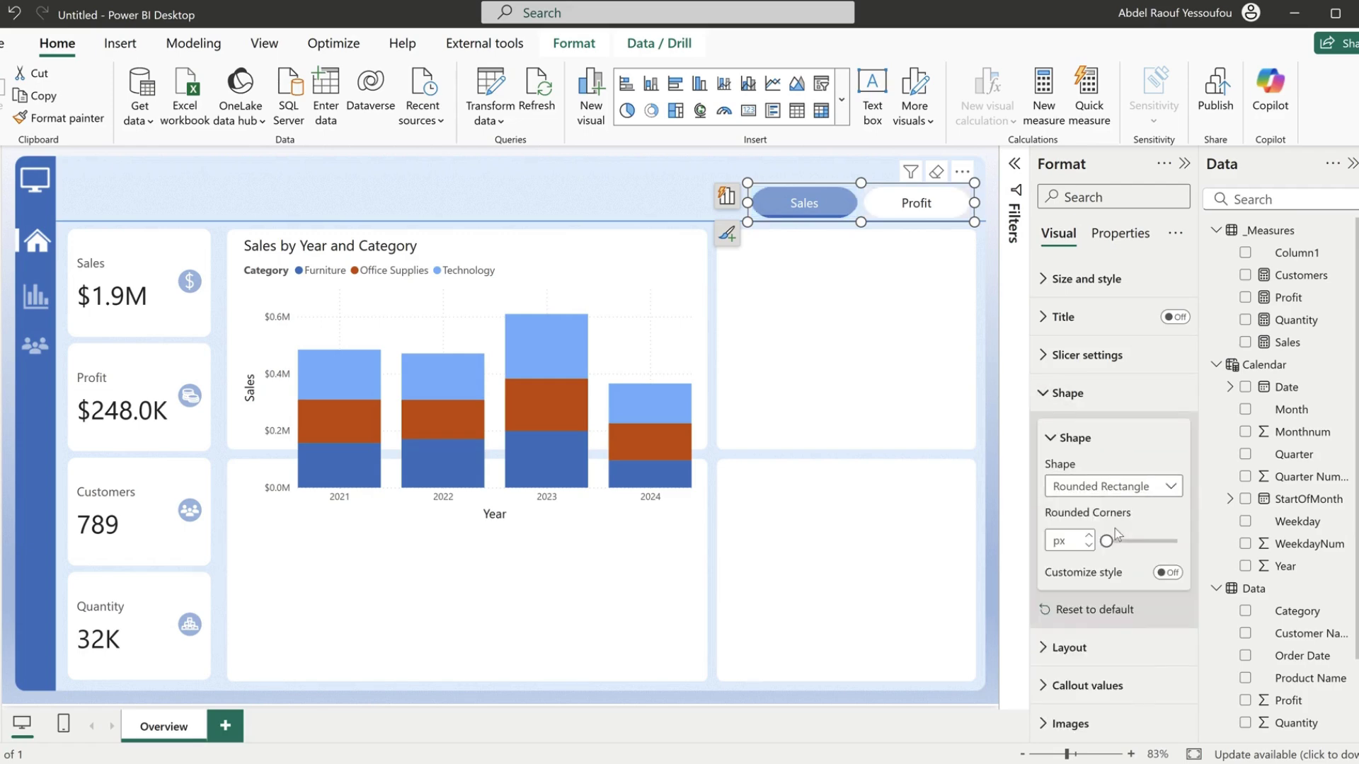
drag(1139, 542, 1118, 542)
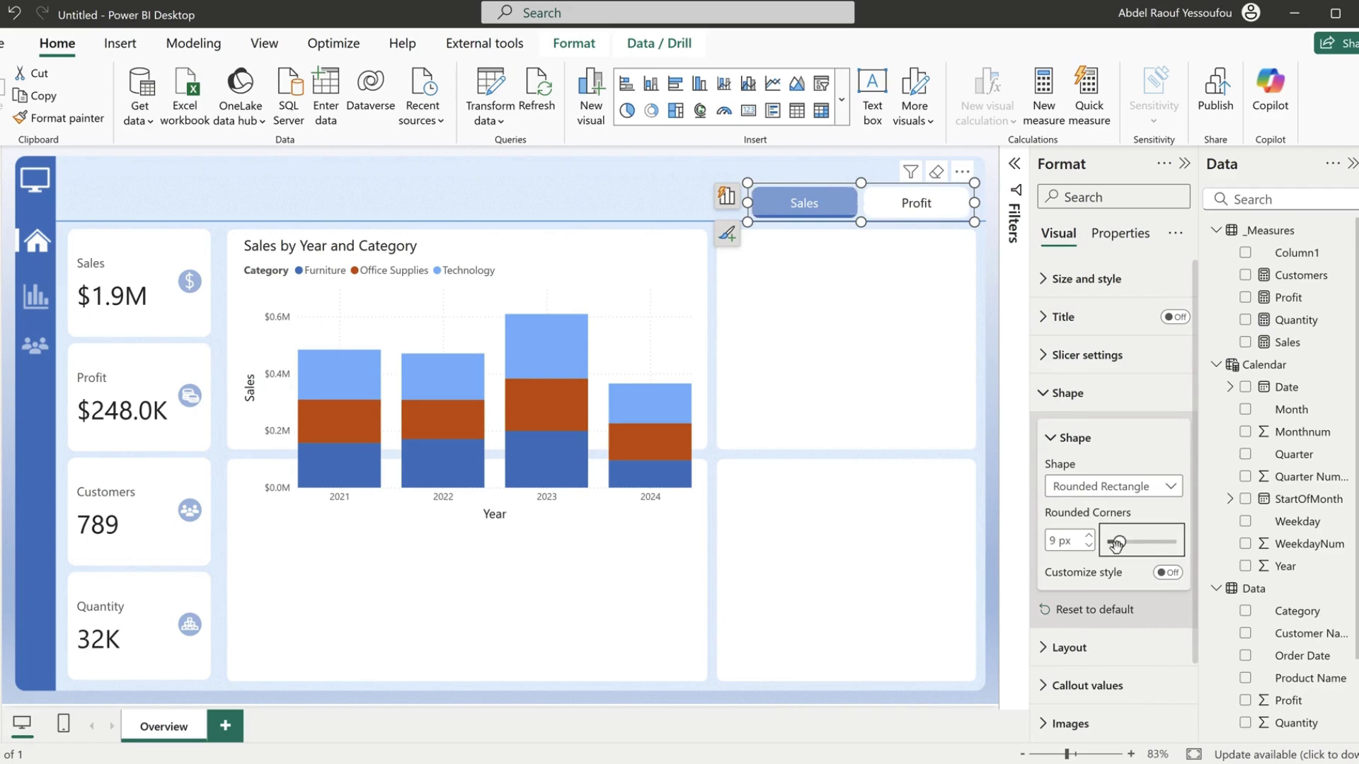
click(1089, 545)
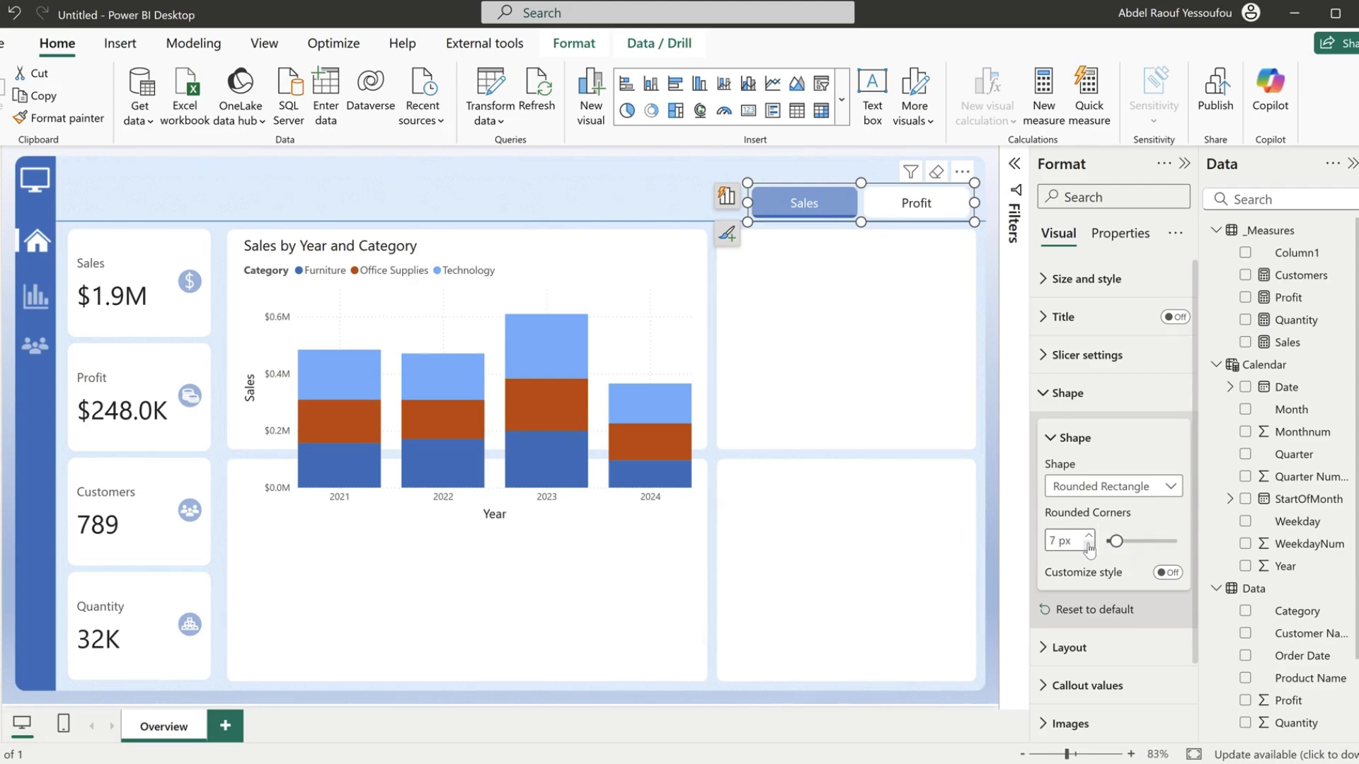
click(652, 185)
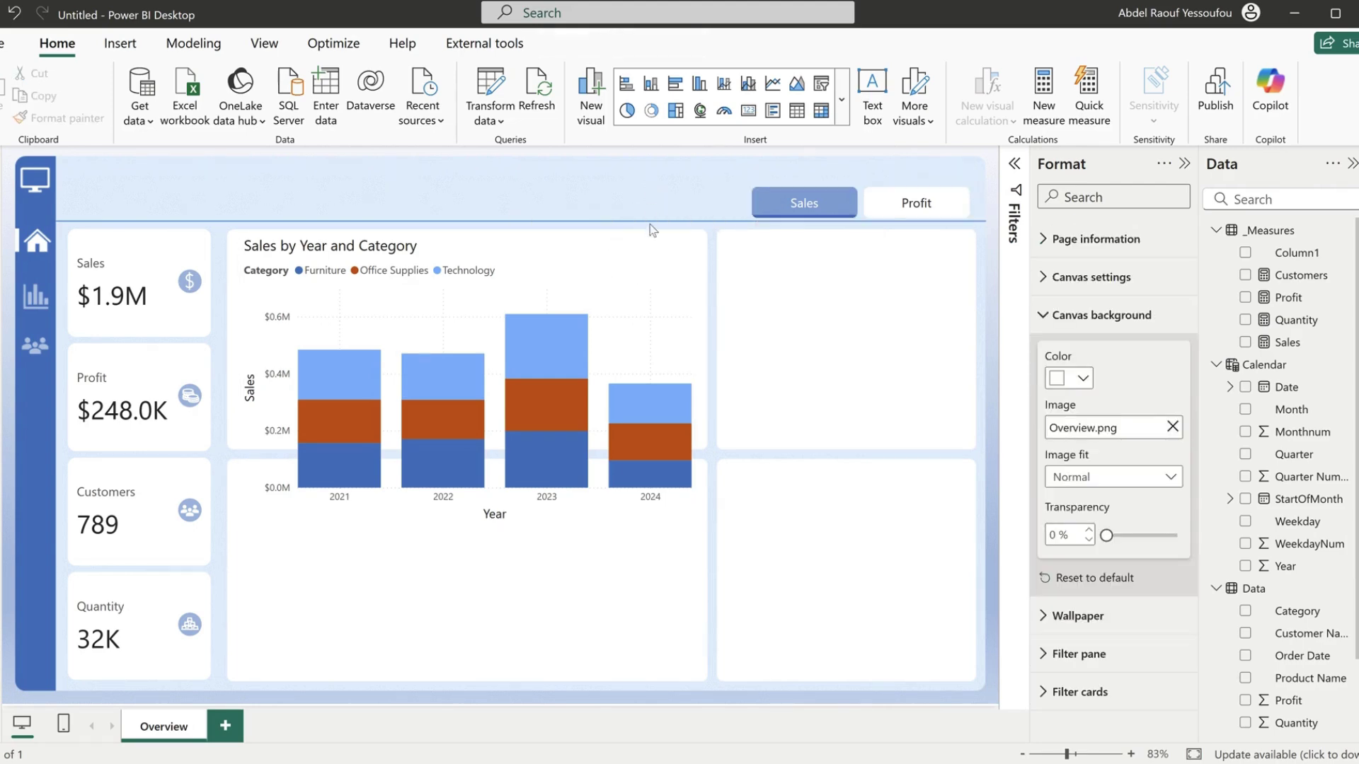
- Move the Sales by Year and Category chart down in its panel and expand its date axis to the Quarter and Month levels
drag(678, 258, 673, 333)
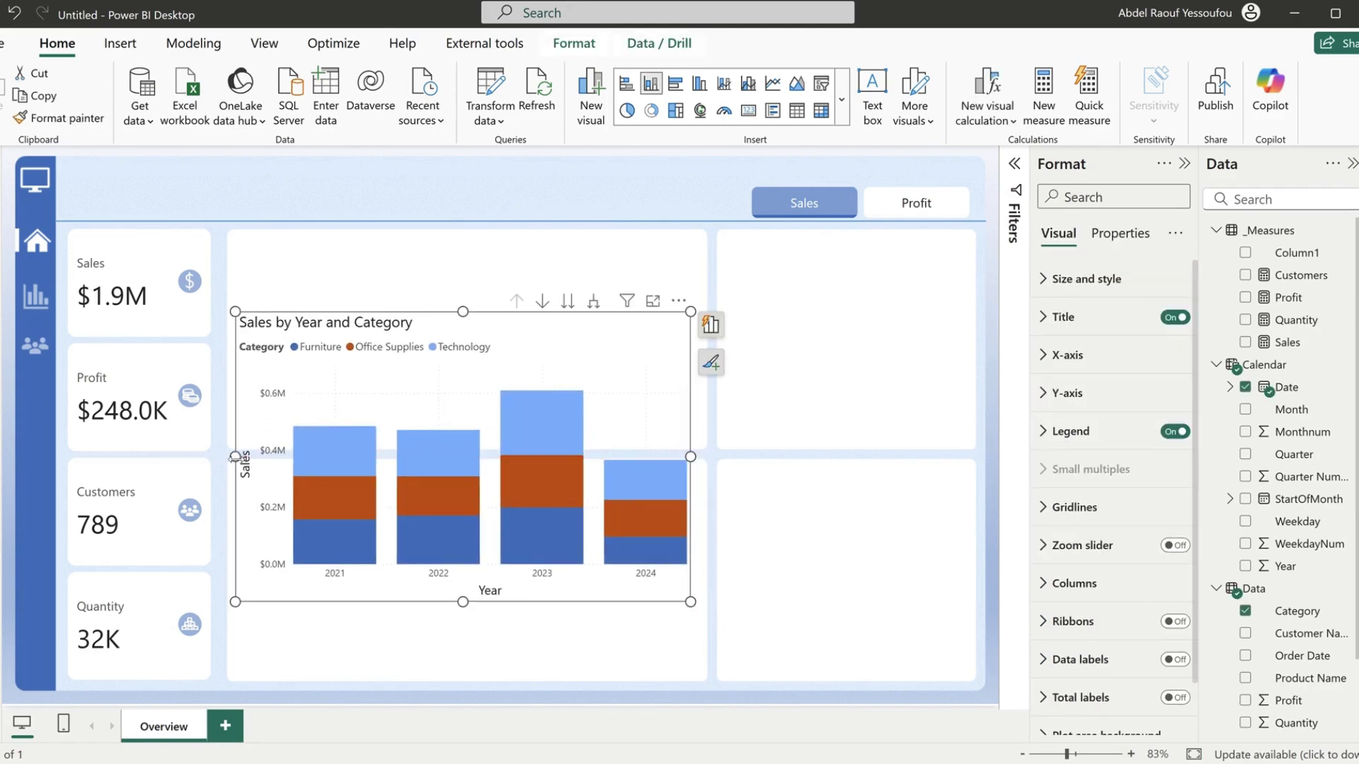
click(593, 303)
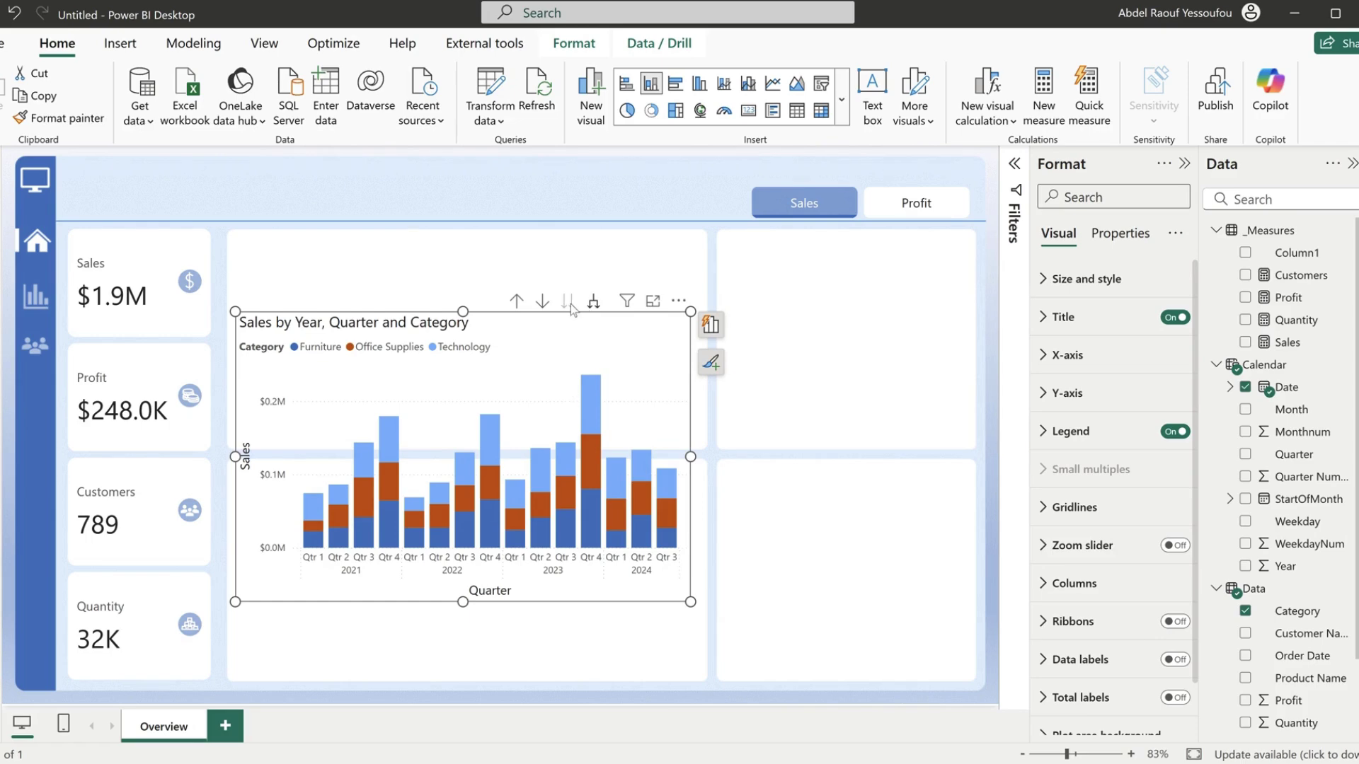
click(542, 302)
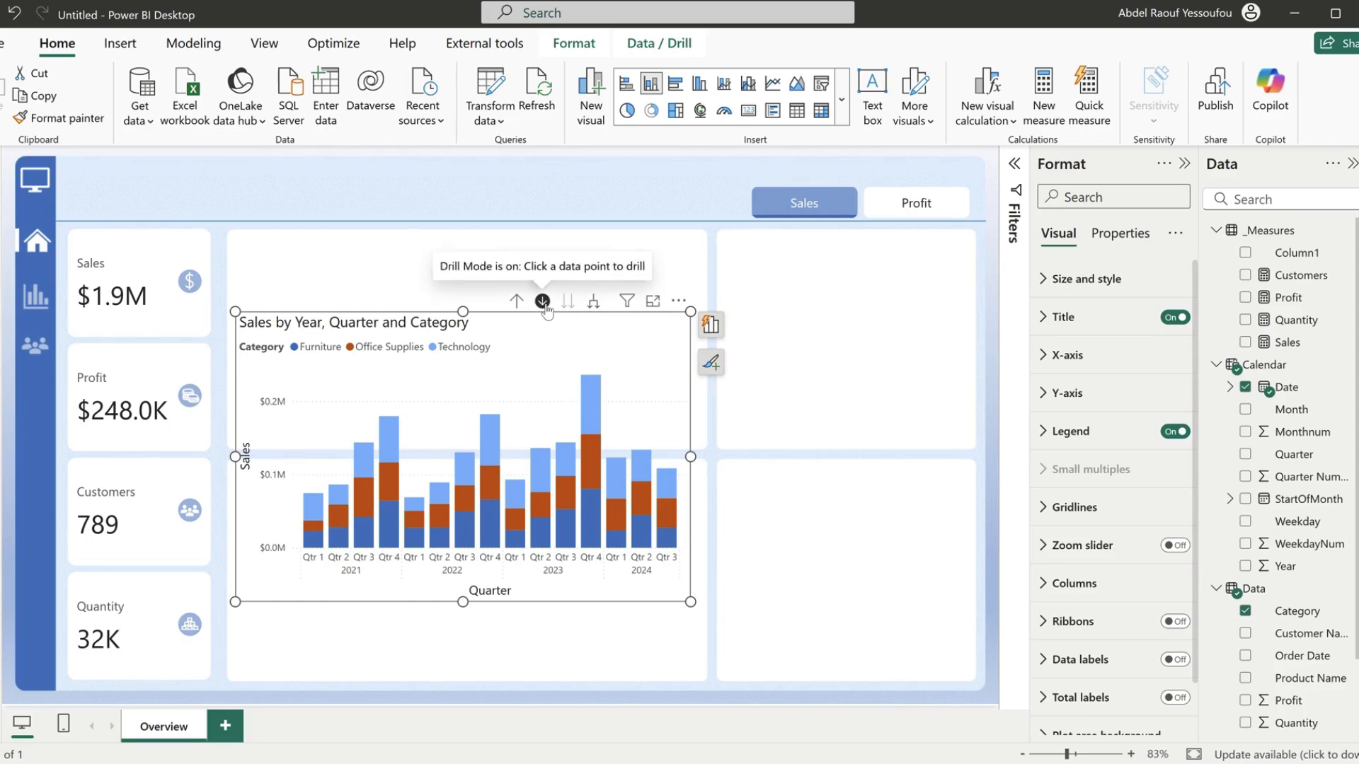
click(593, 303)
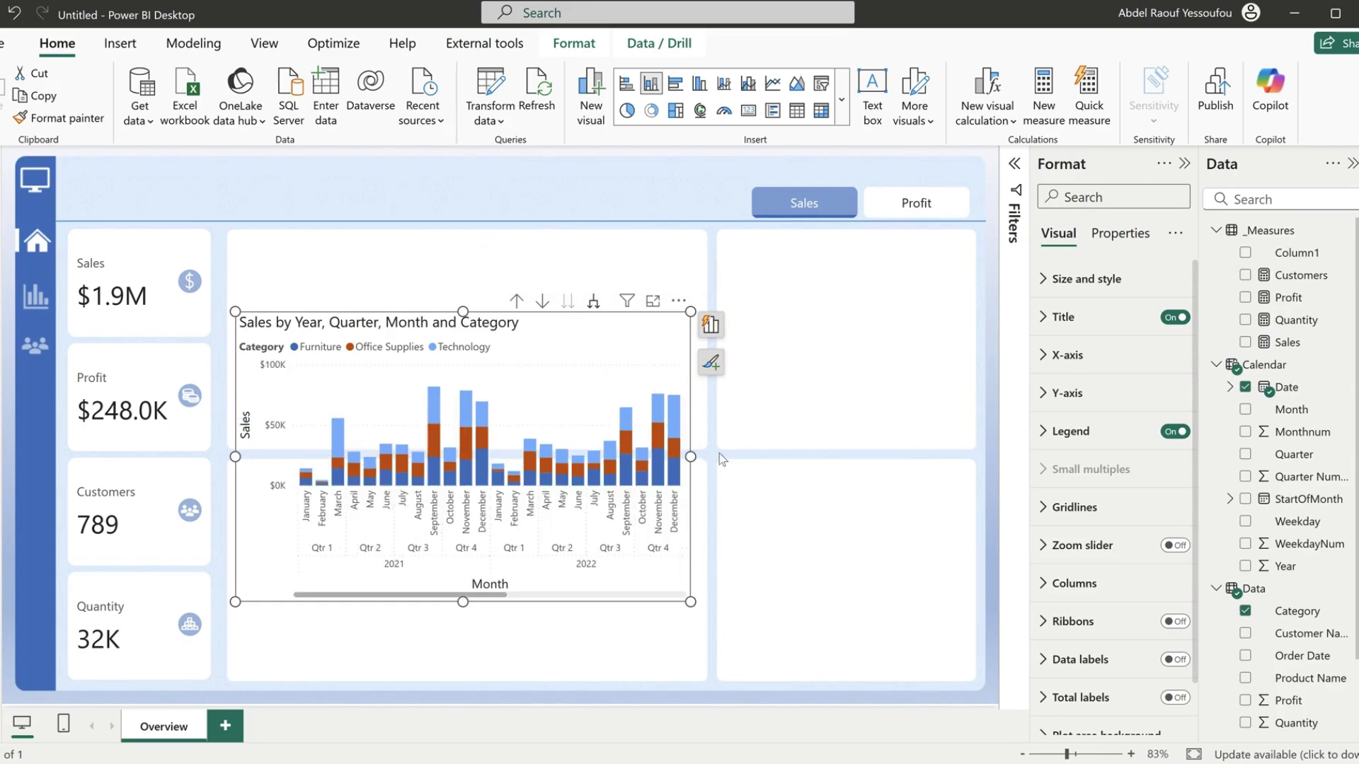
- Widen the chart across the page to inspect the Day level, and return it to Year level at its narrower width
drag(691, 456, 986, 444)
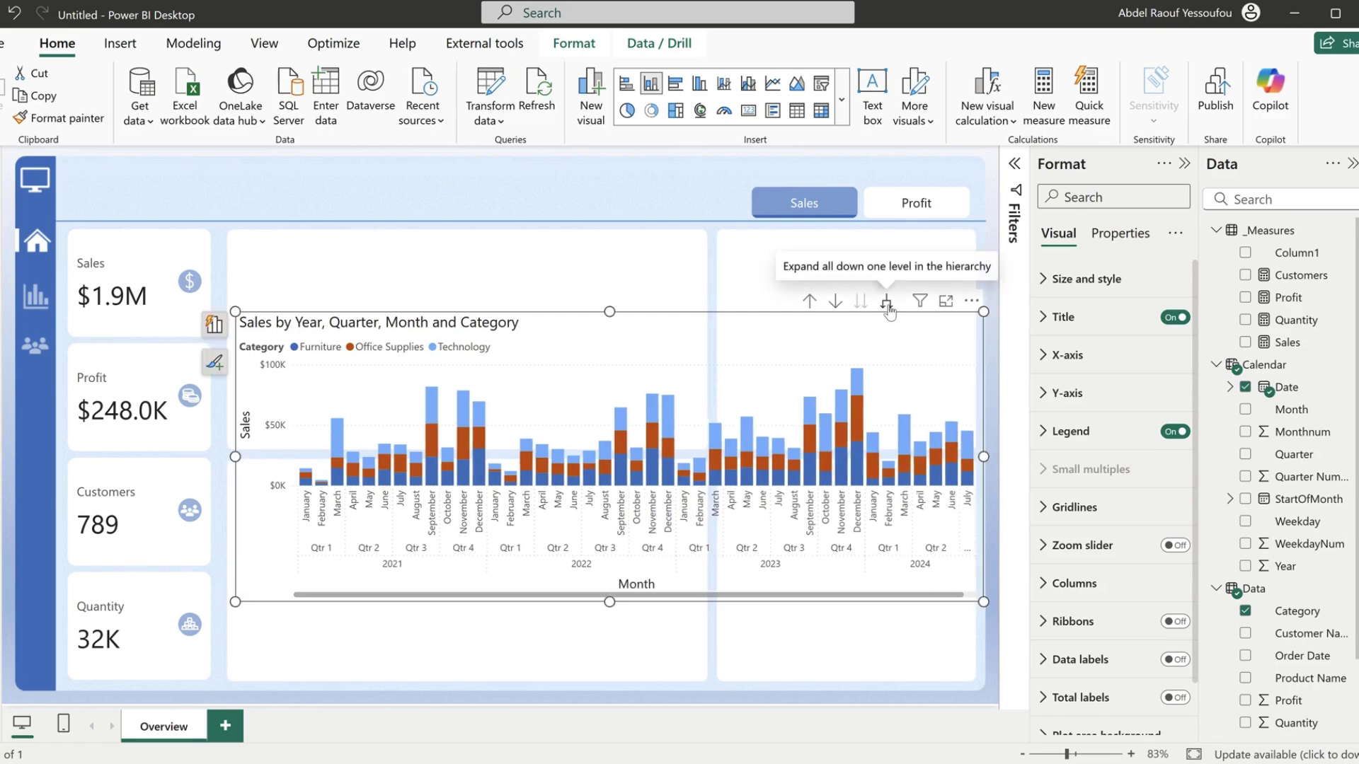
click(886, 303)
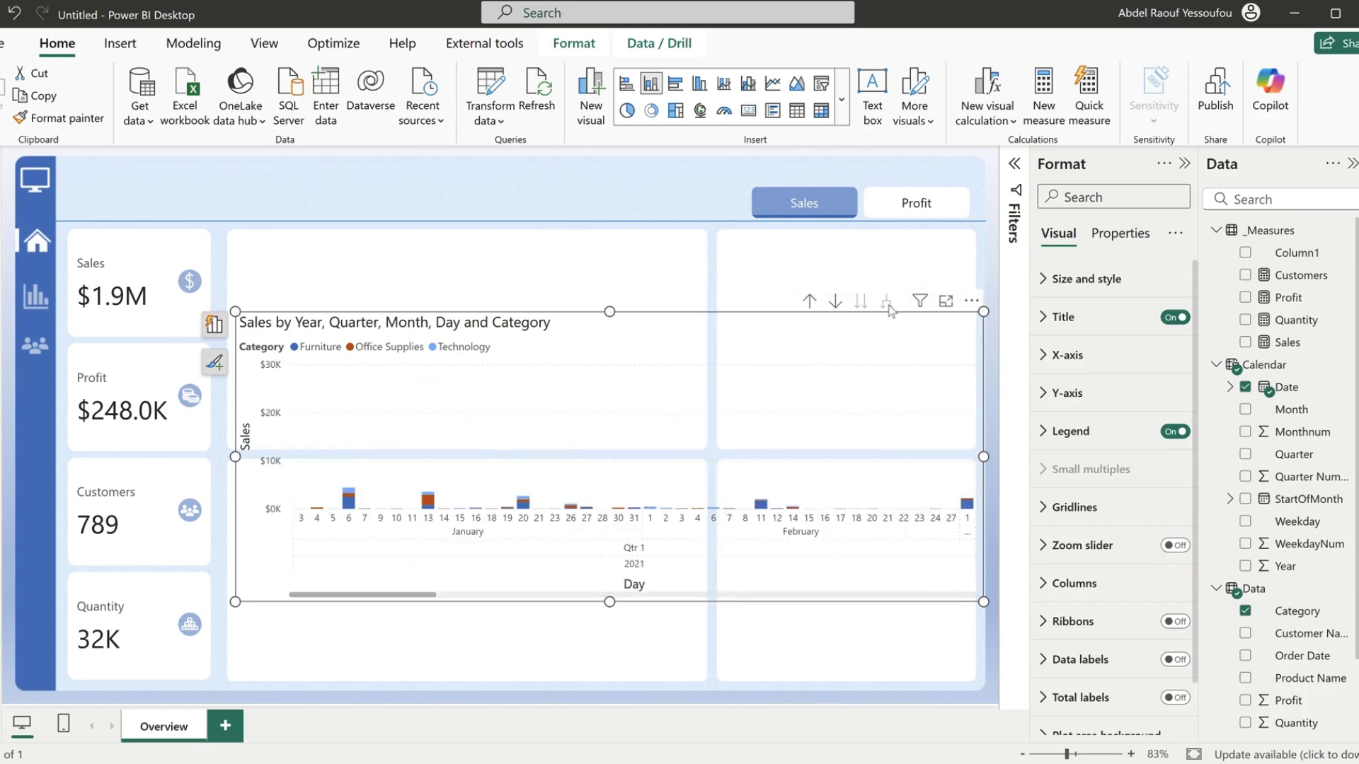
click(809, 302)
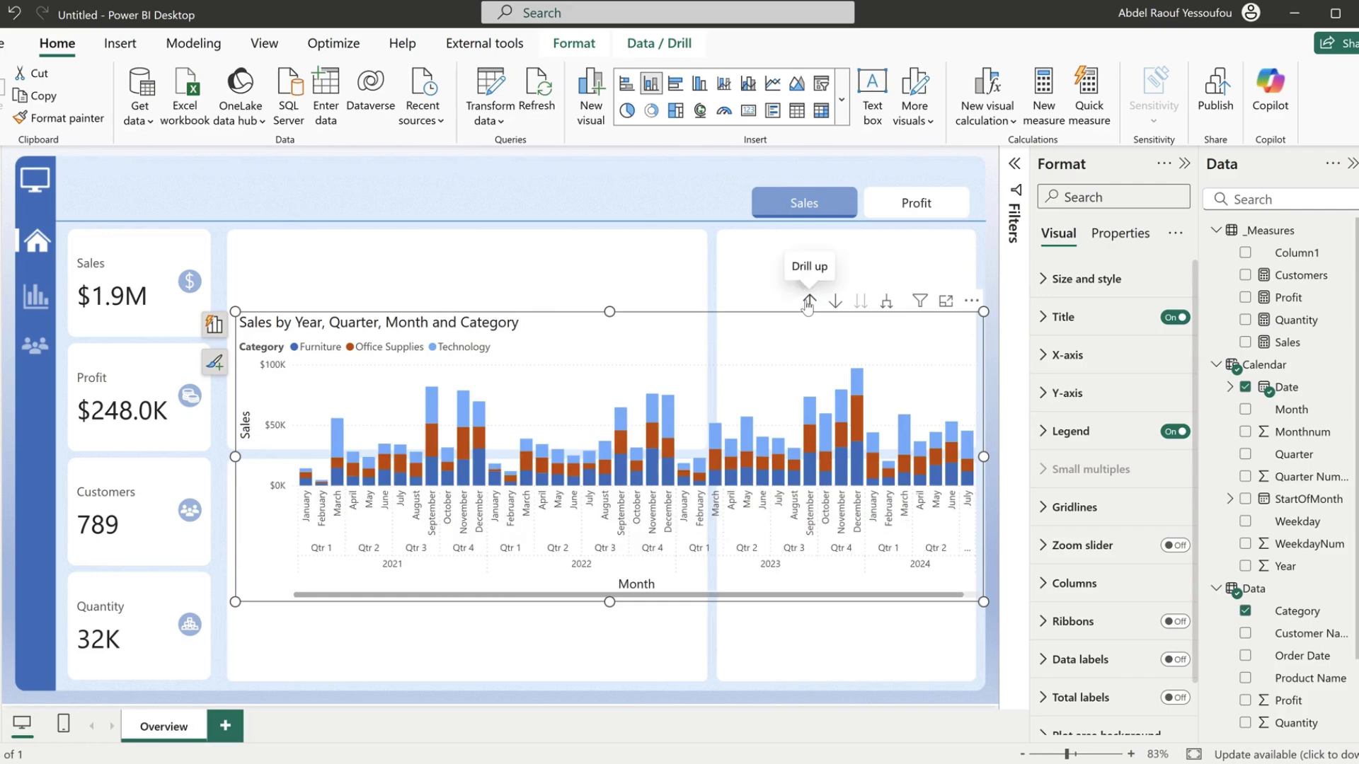
click(808, 302)
click(809, 301)
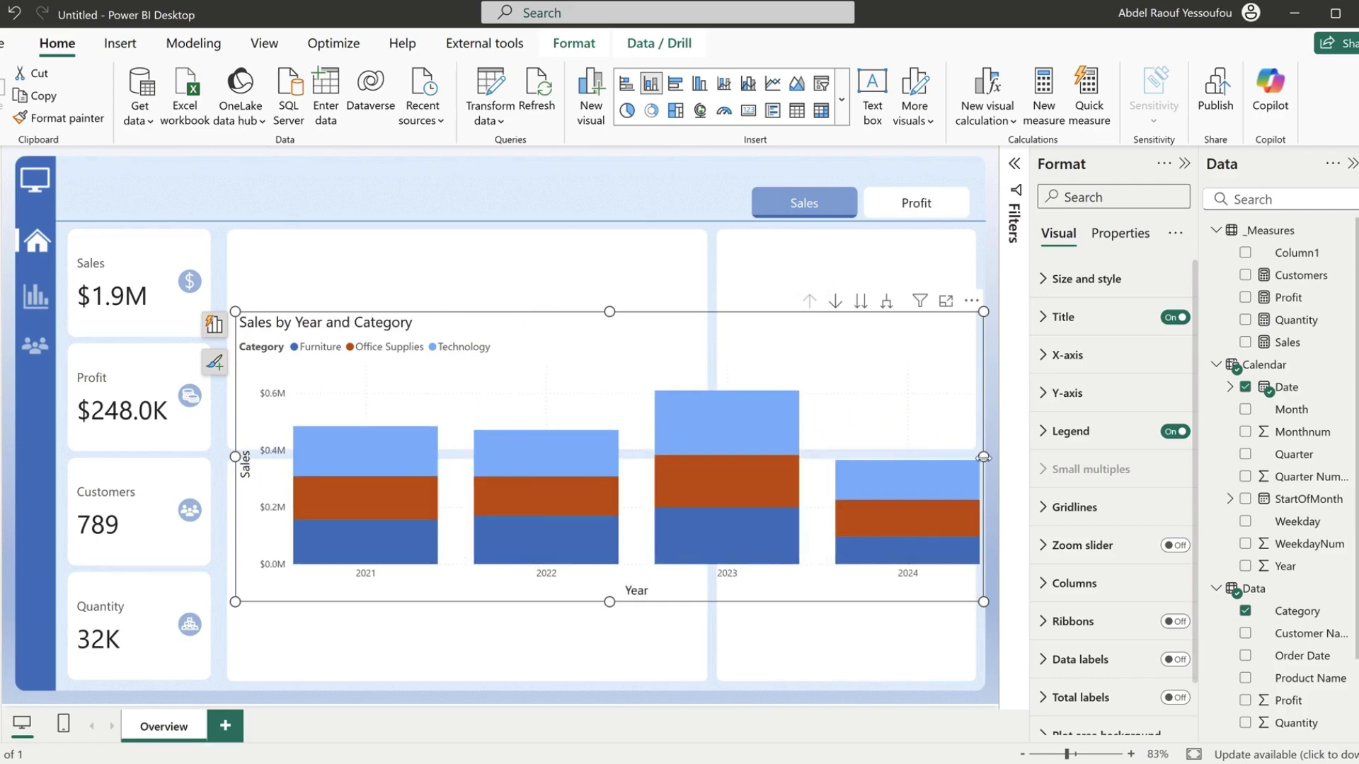
drag(983, 458, 694, 457)
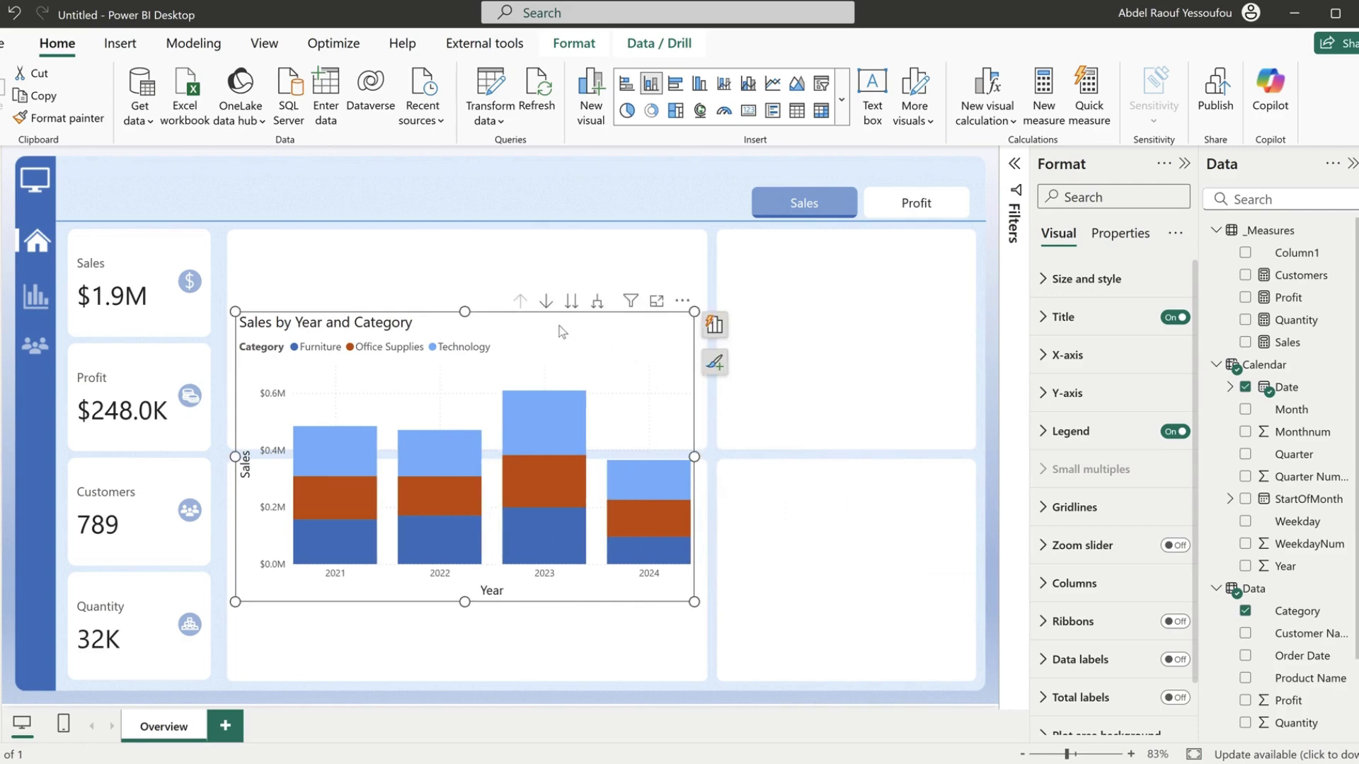
- Test expanding and going down the date axis to the Month level, and widen the chart slightly to span its panel
click(597, 303)
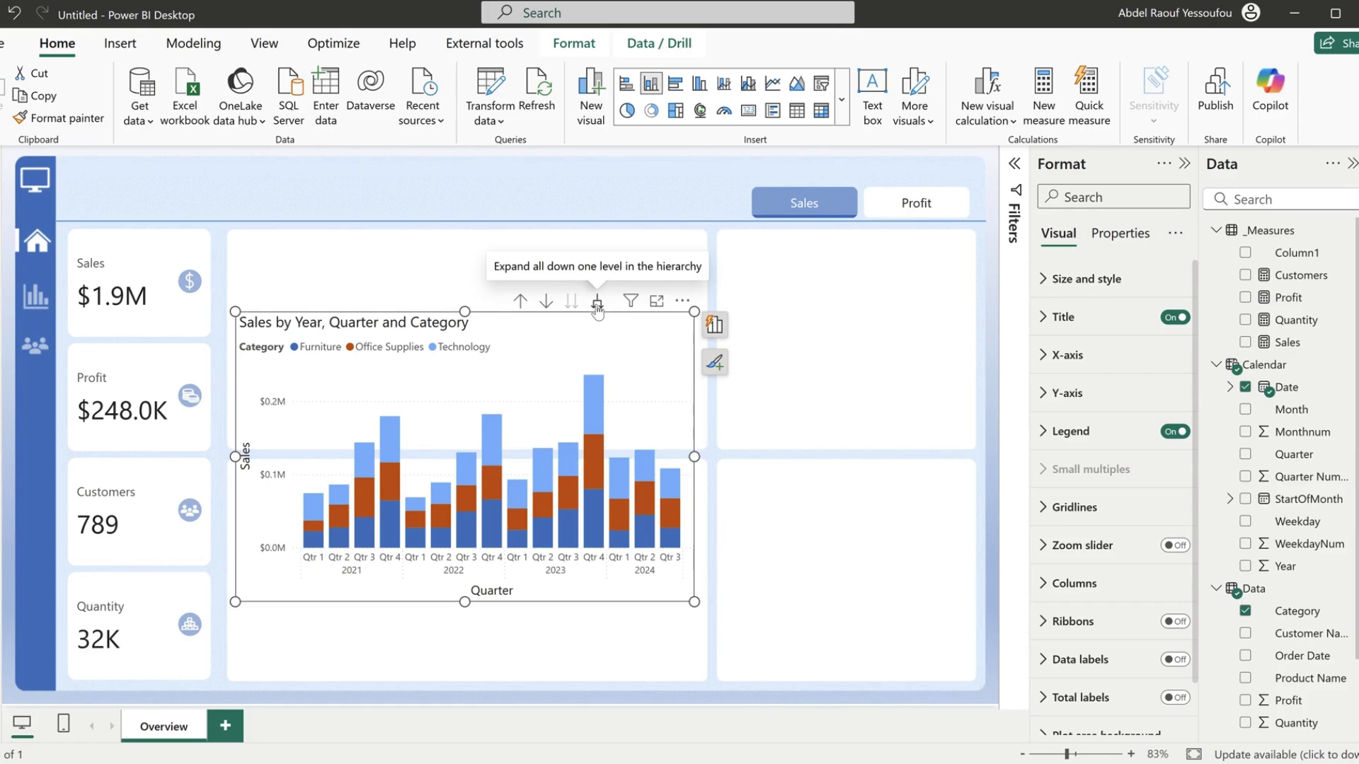
click(521, 303)
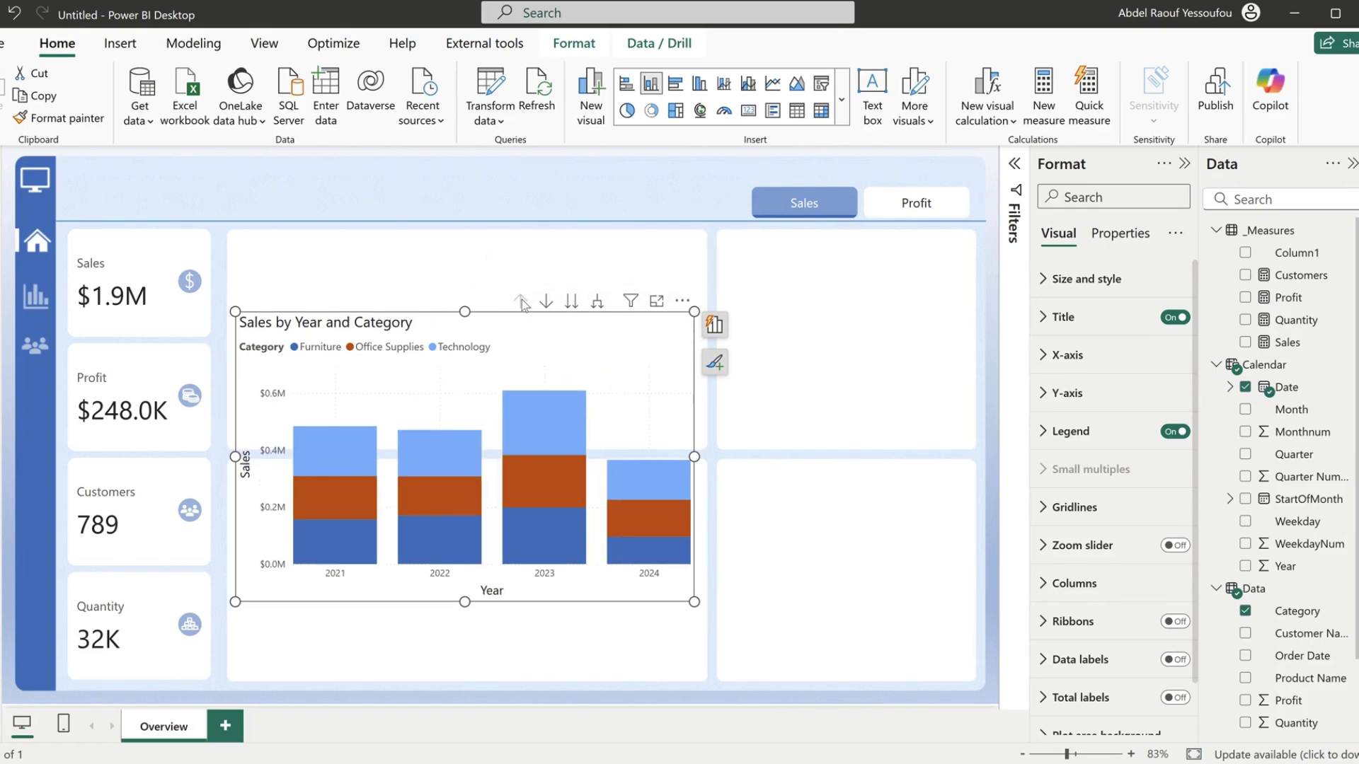
click(571, 302)
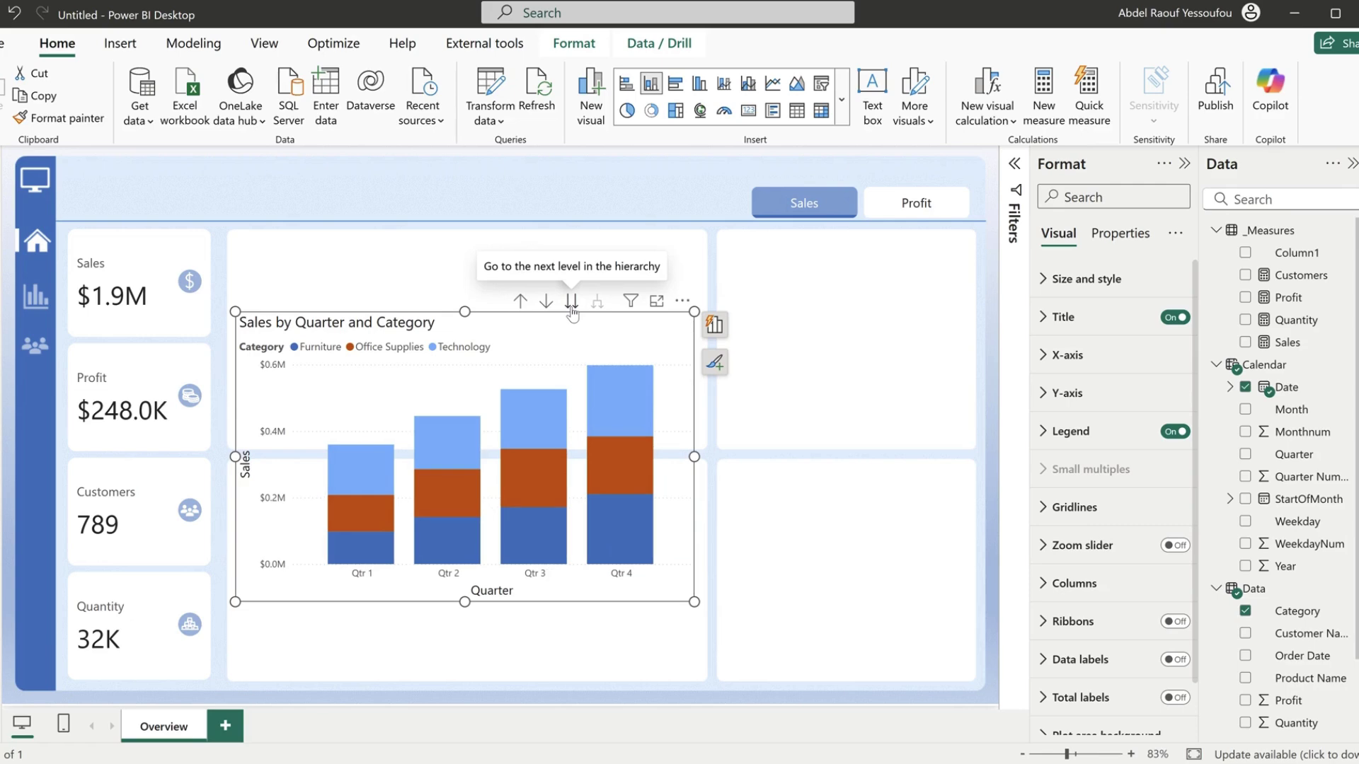
click(571, 303)
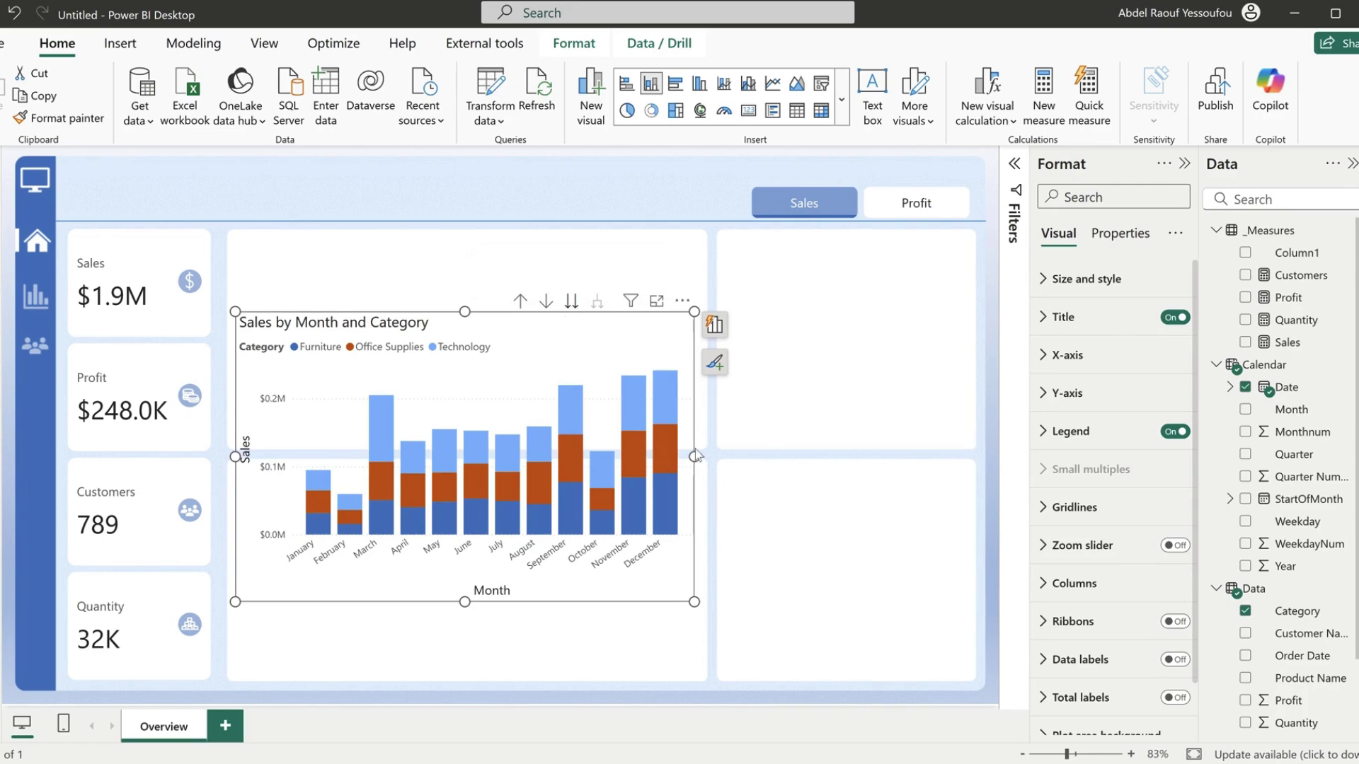
mouse_move(694, 456)
mouse_down()
mouse_move(980, 480)
mouse_move(877, 456)
mouse_move(713, 456)
mouse_up()
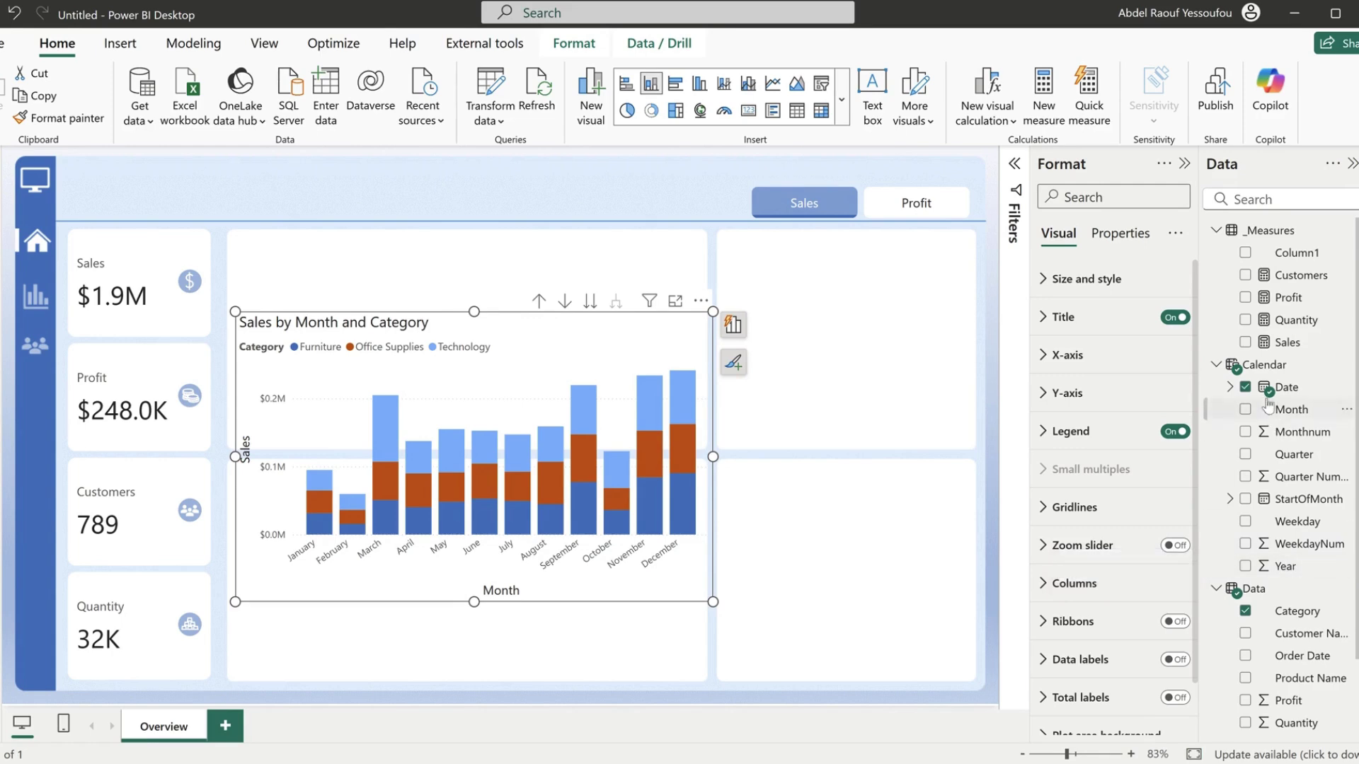
- Create a hierarchy from the Calendar table's Year field and add Quarter to it
right_click(1260, 563)
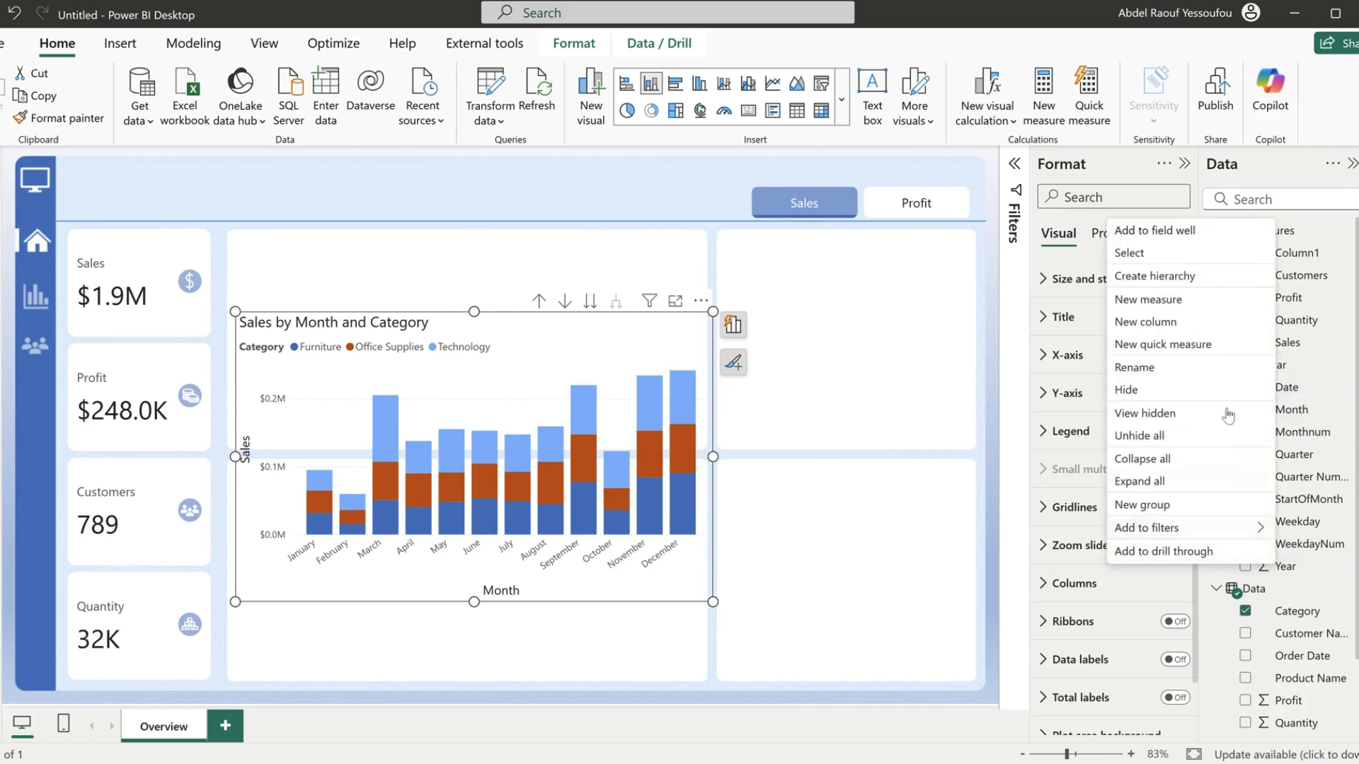
click(1164, 281)
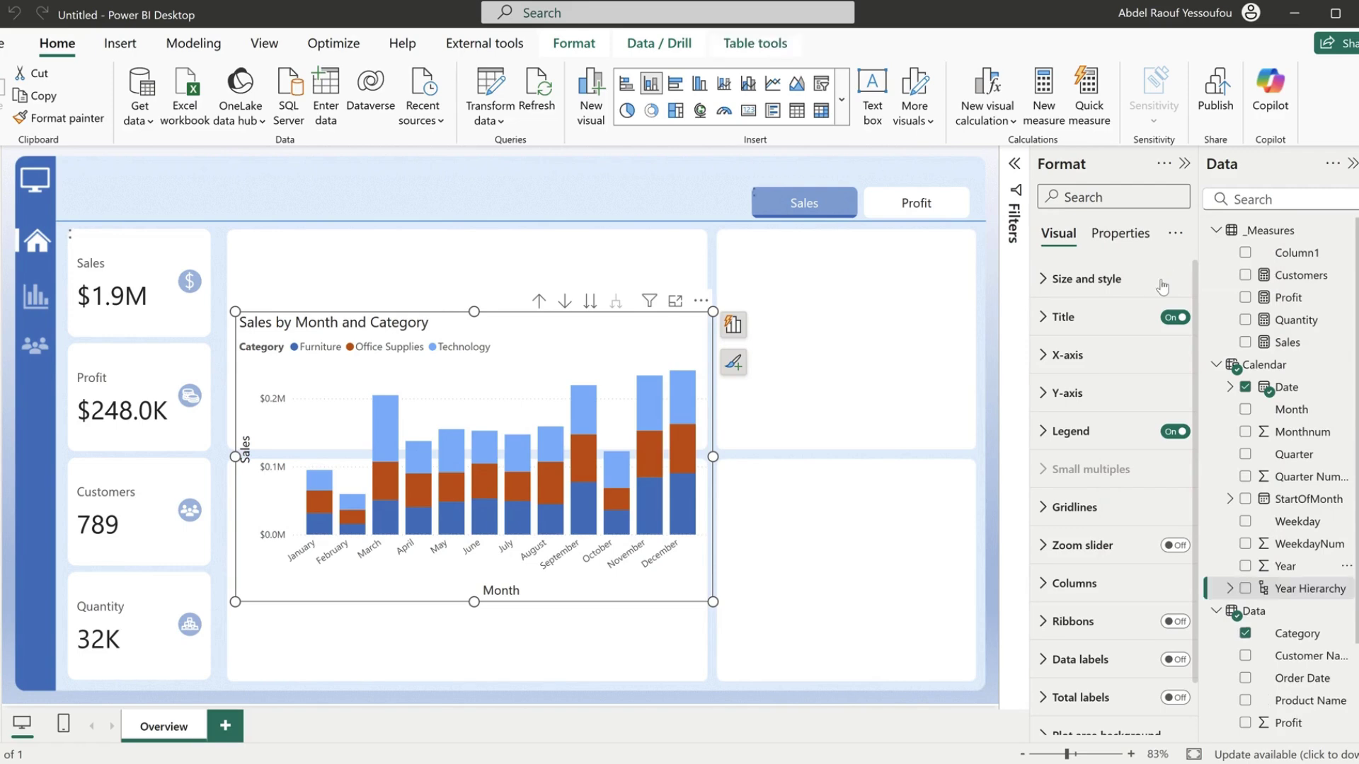
right_click(1286, 460)
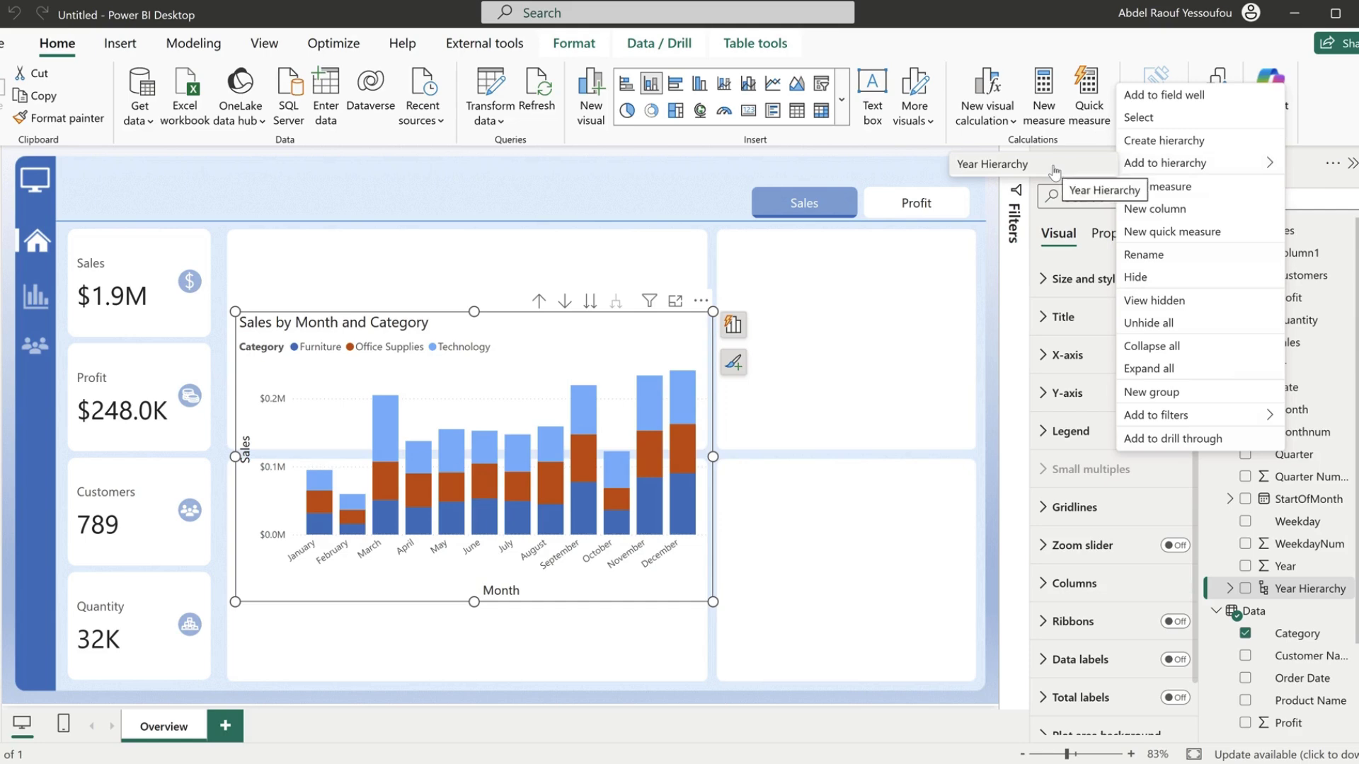
click(1055, 172)
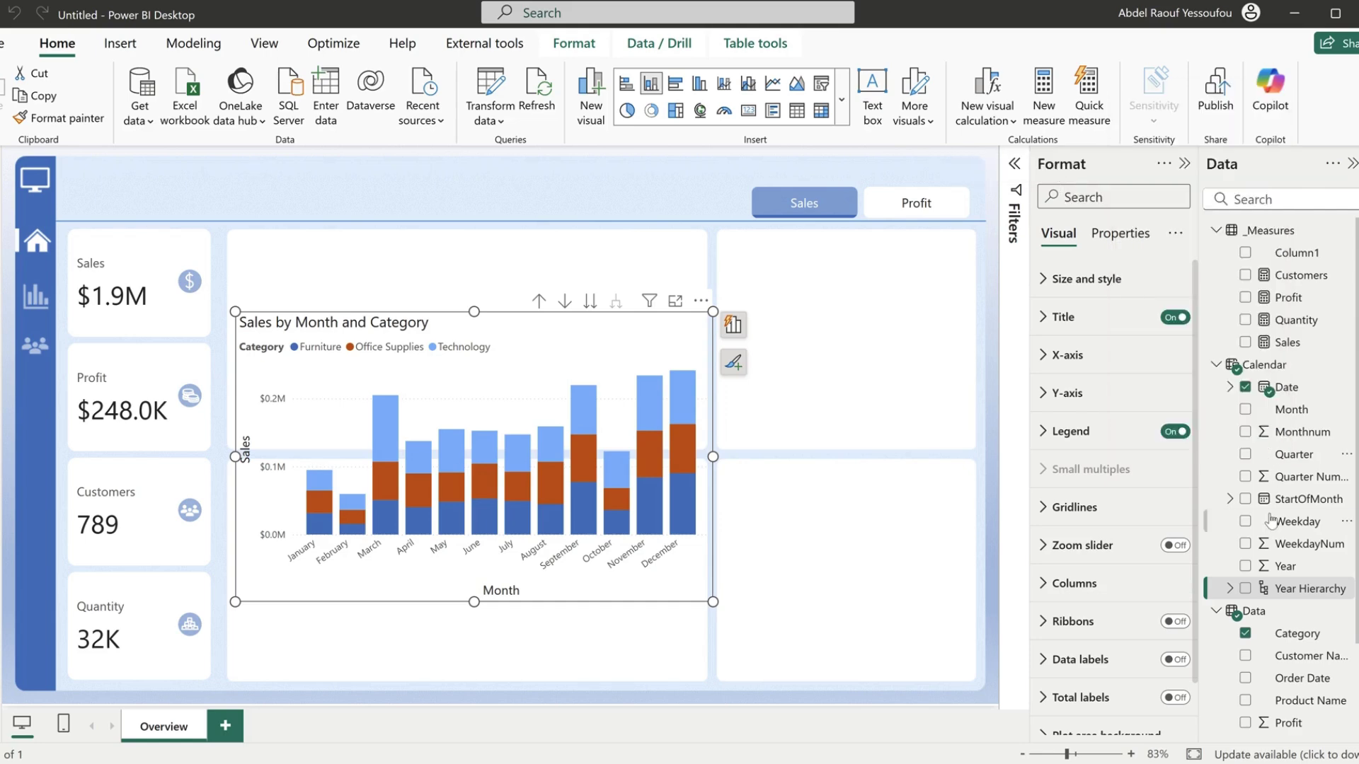
- Add the Calendar table's Month and Weekday fields to Year Hierarchy
right_click(1287, 417)
mouse_move(1163, 127)
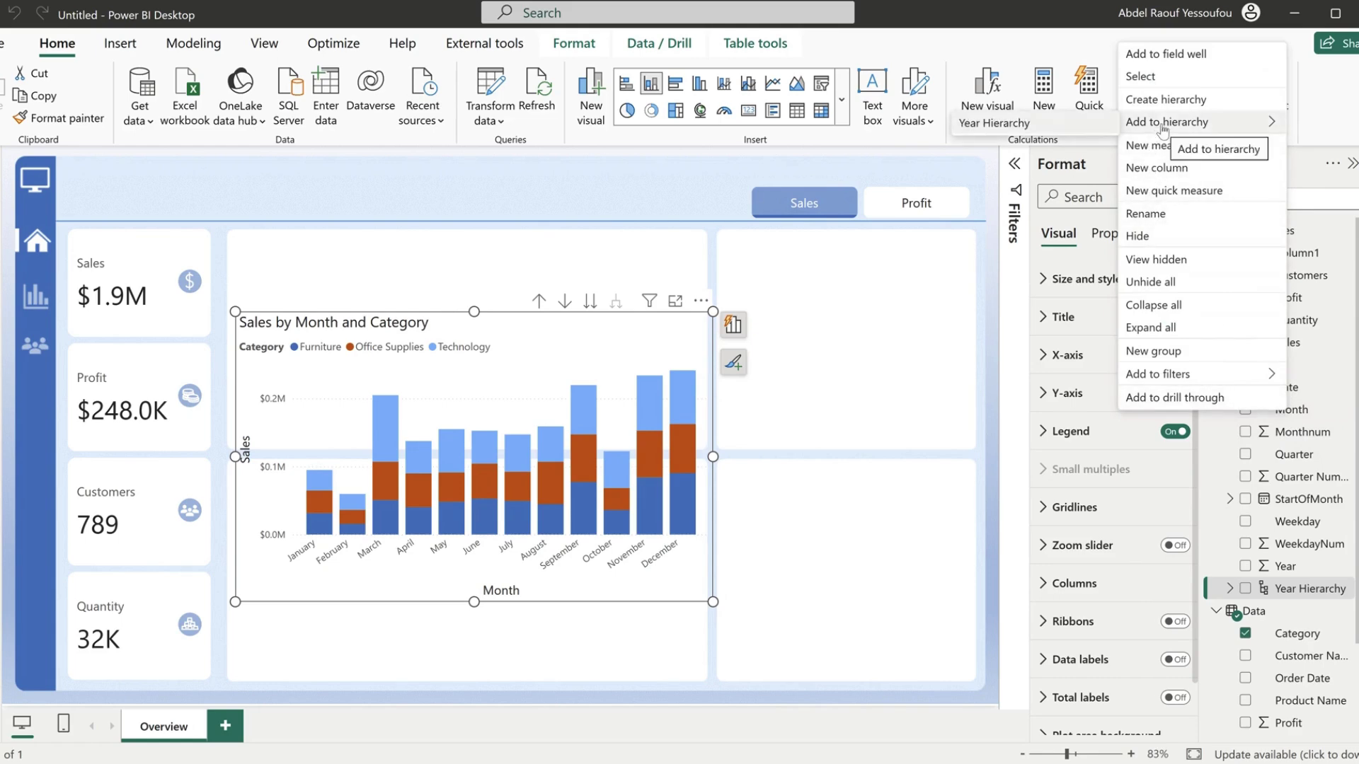
click(1052, 126)
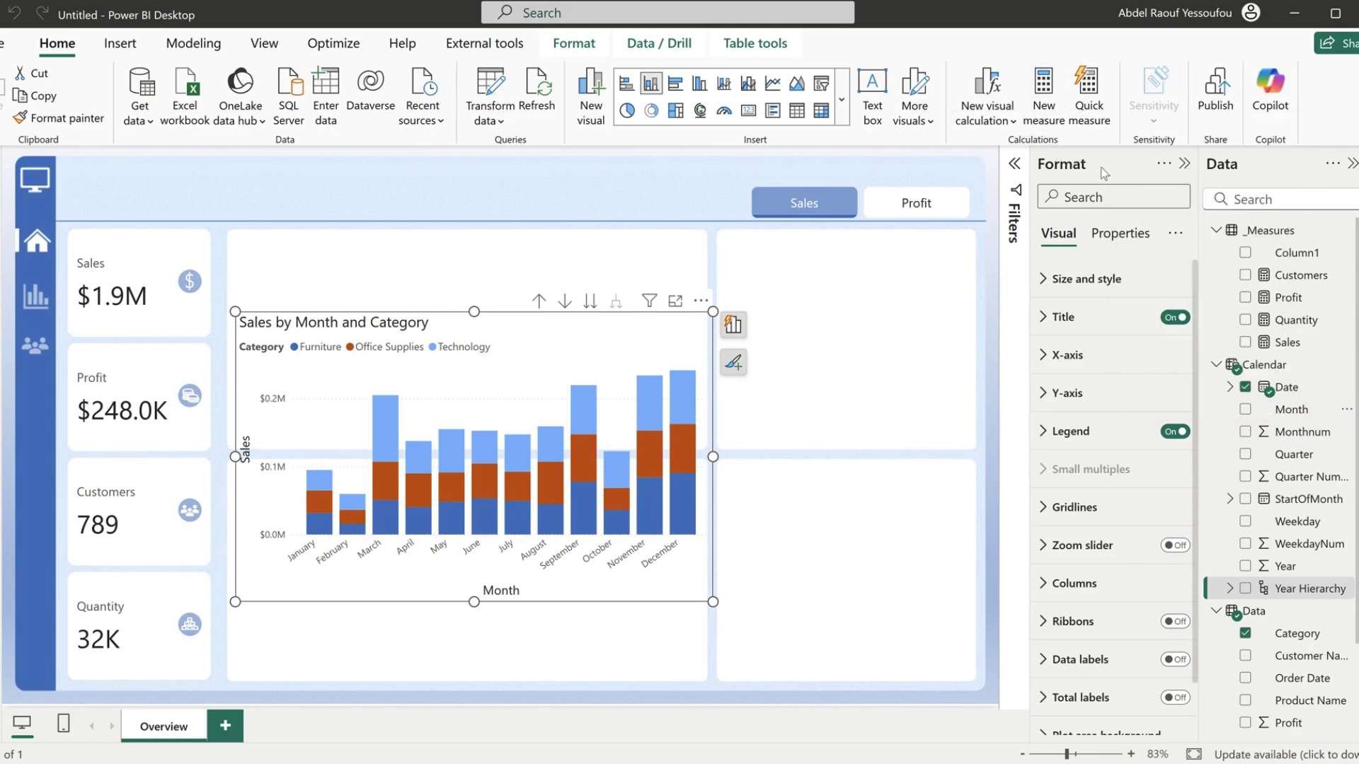
right_click(1301, 525)
mouse_move(1186, 235)
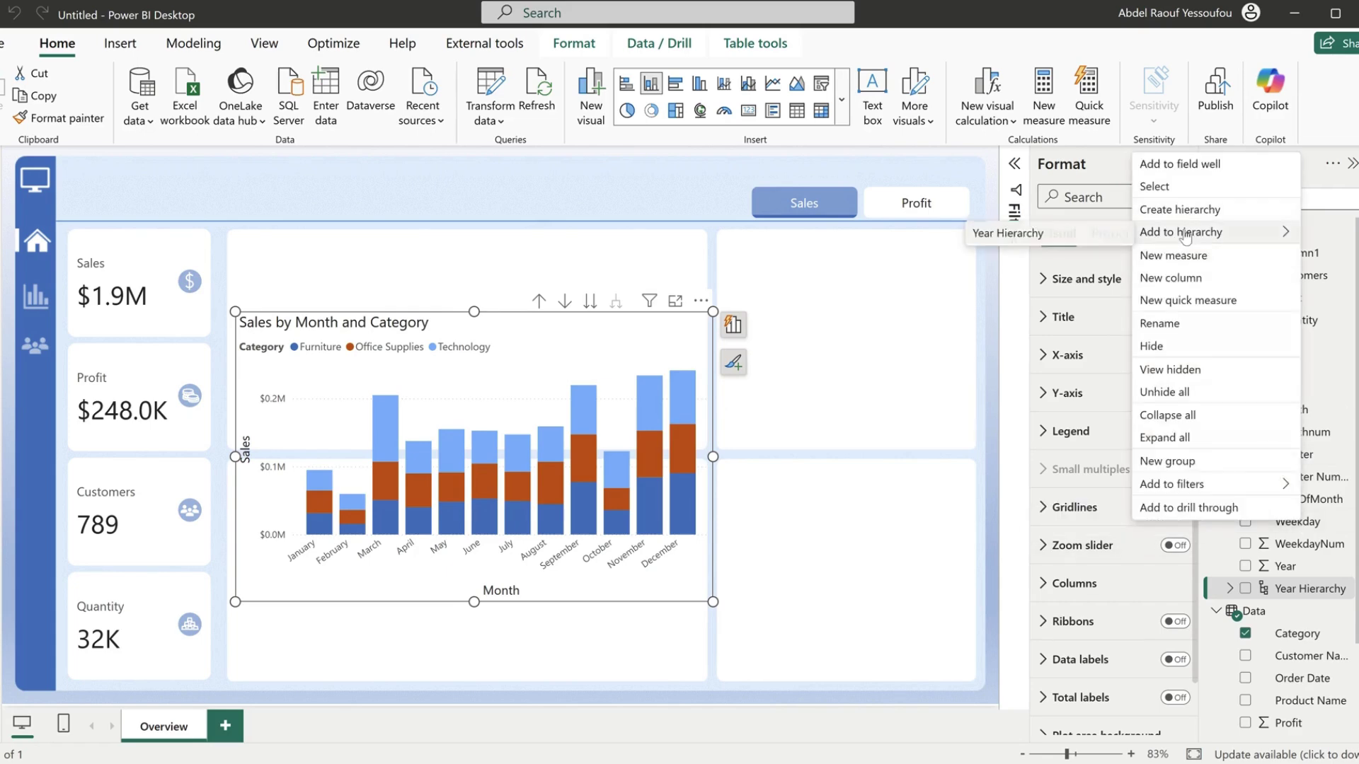
click(1029, 237)
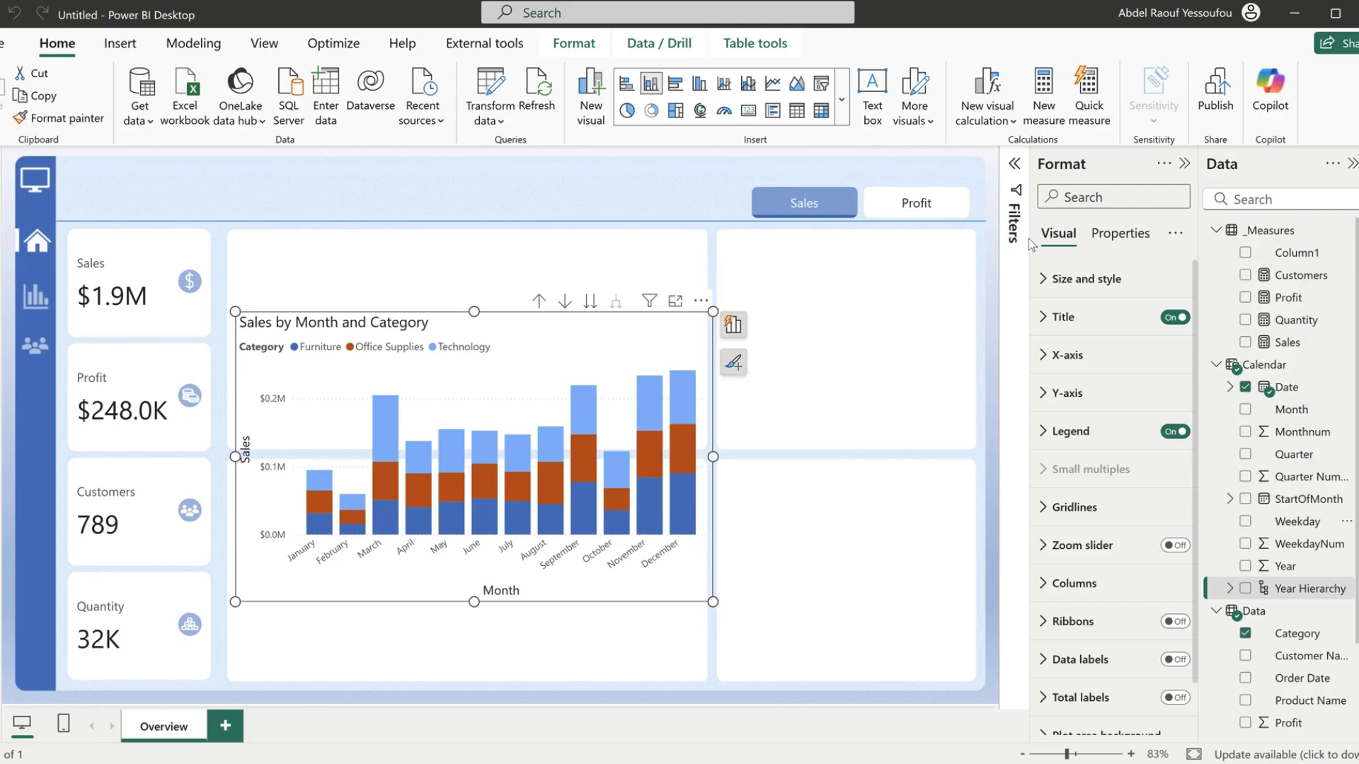
- Replace the date hierarchy on the chart's X-axis with Year Hierarchy
click(733, 327)
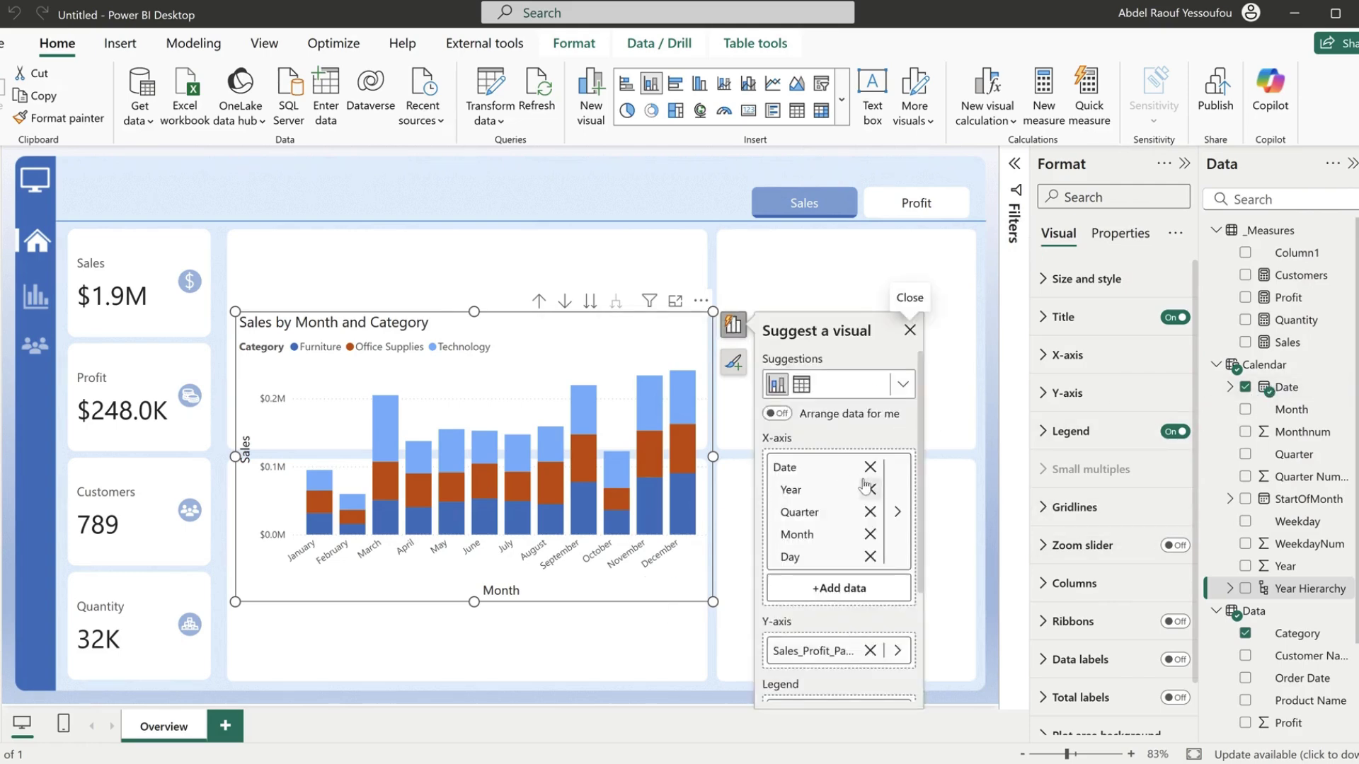
click(898, 511)
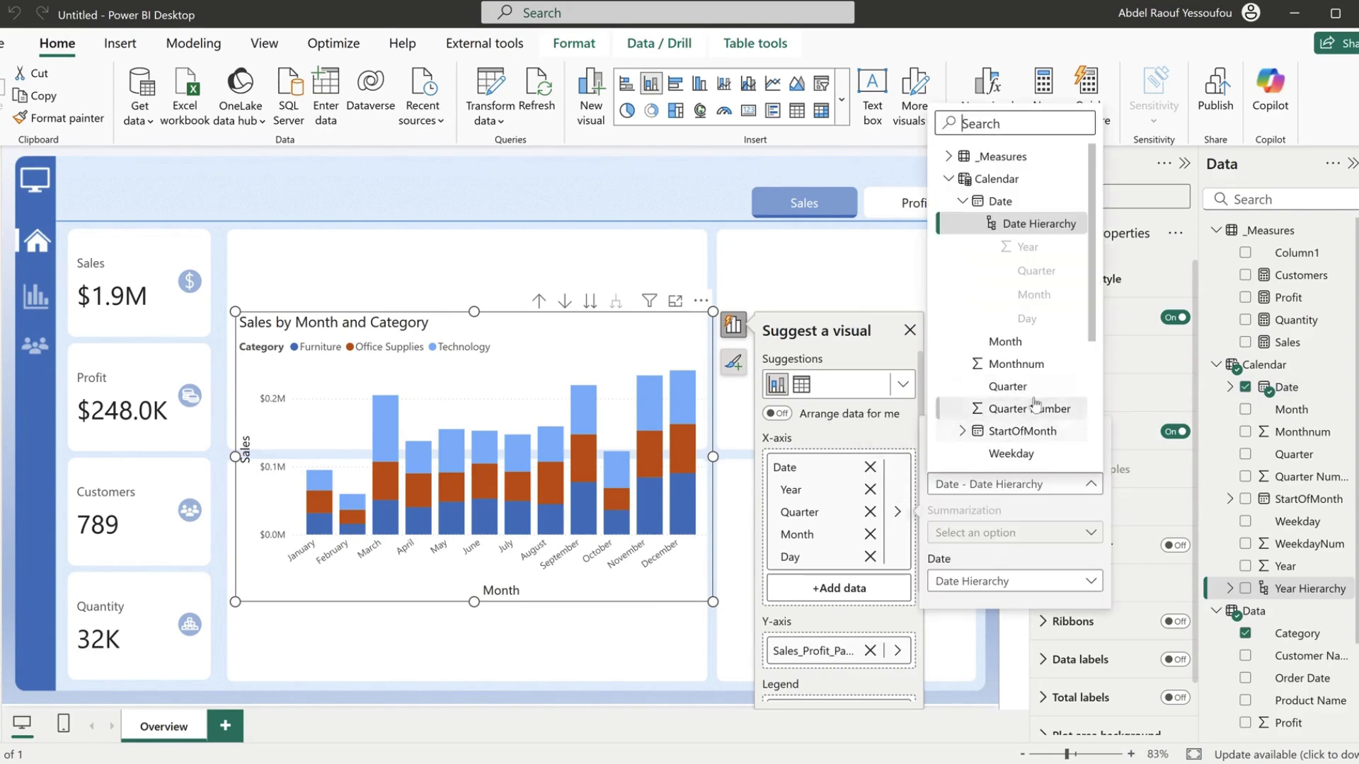
scroll(1026, 400, down, 3)
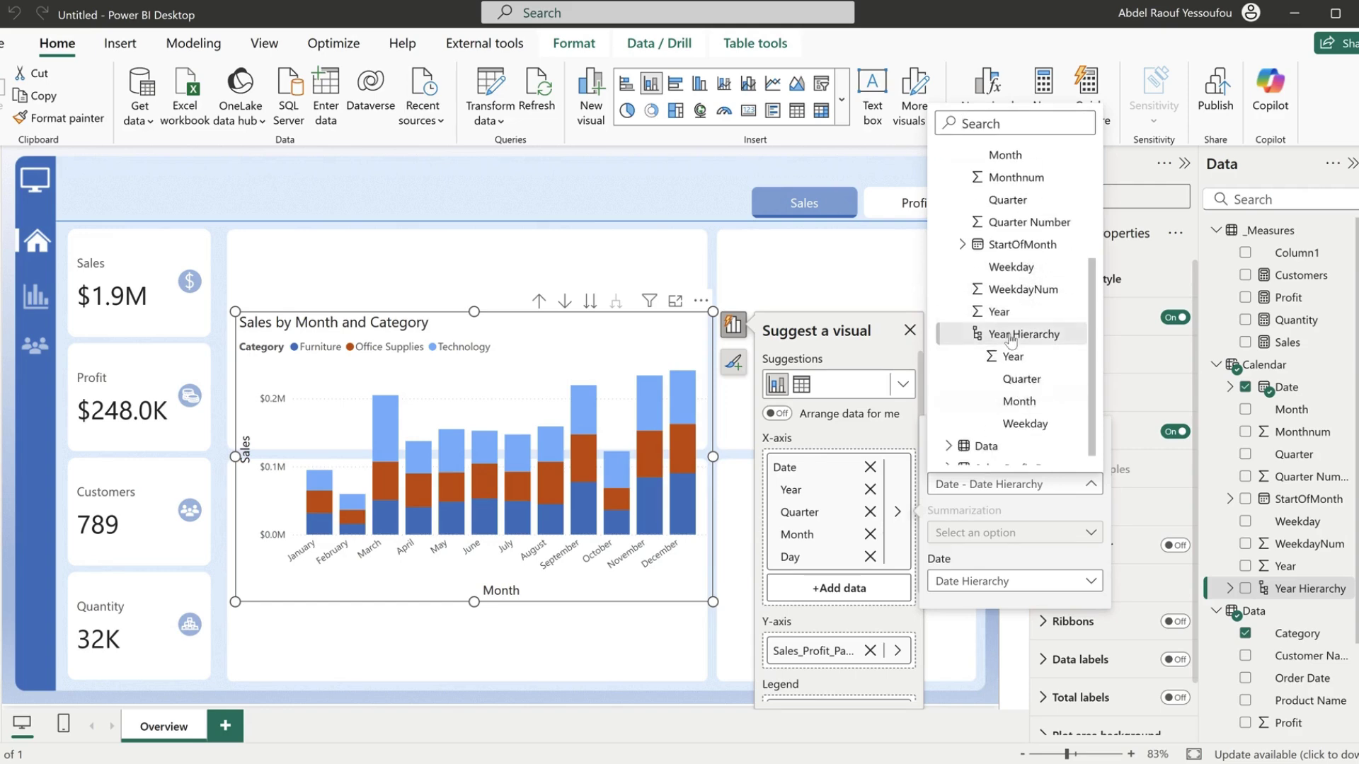
click(1010, 340)
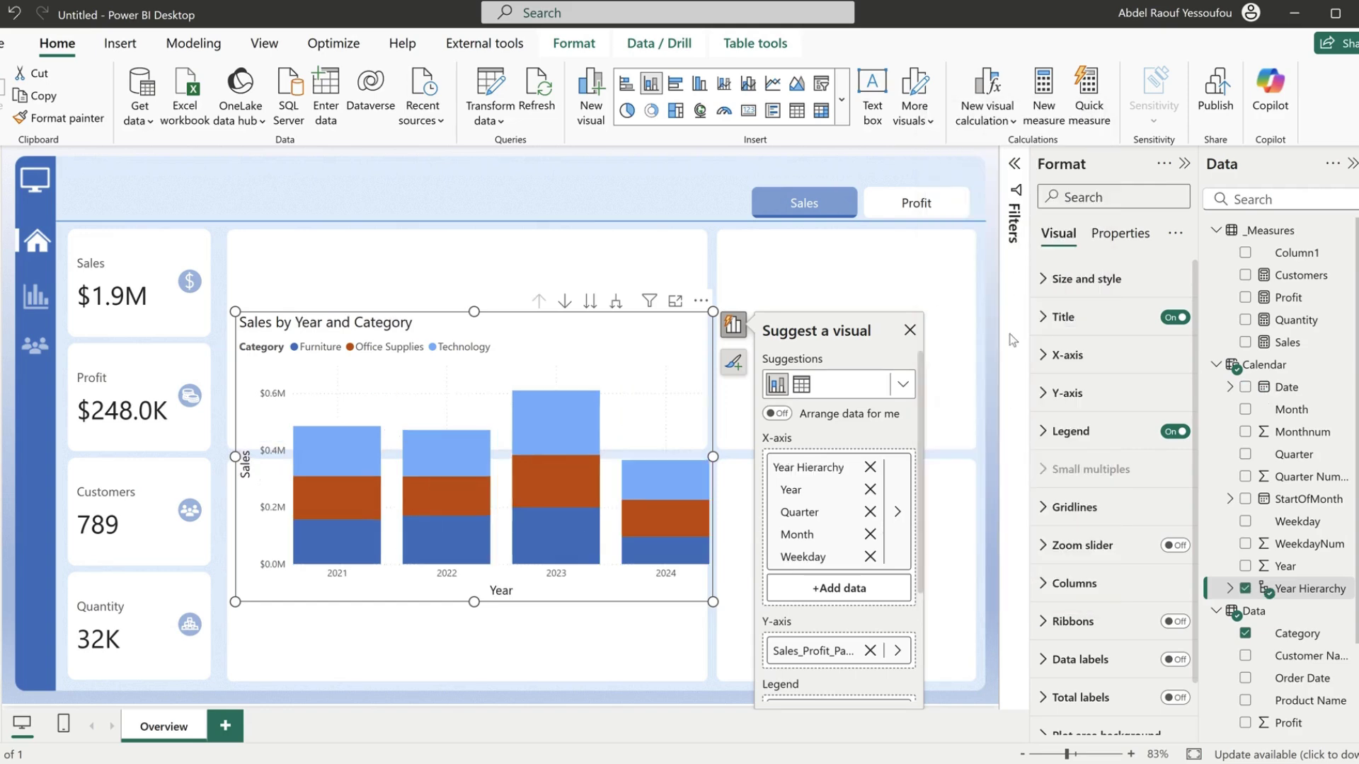
click(751, 270)
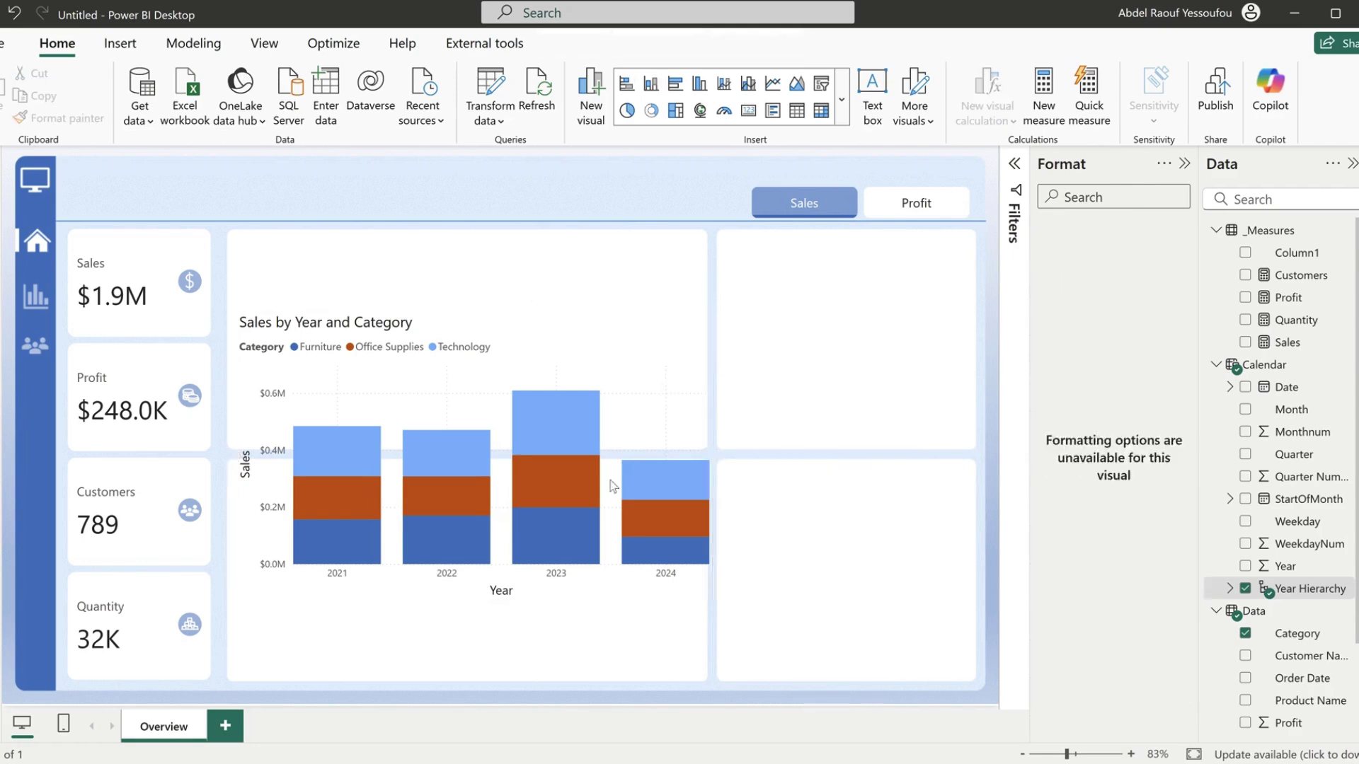
- Expand the chart's new hierarchy to show quarters within each year, and drill back up to Year
click(523, 594)
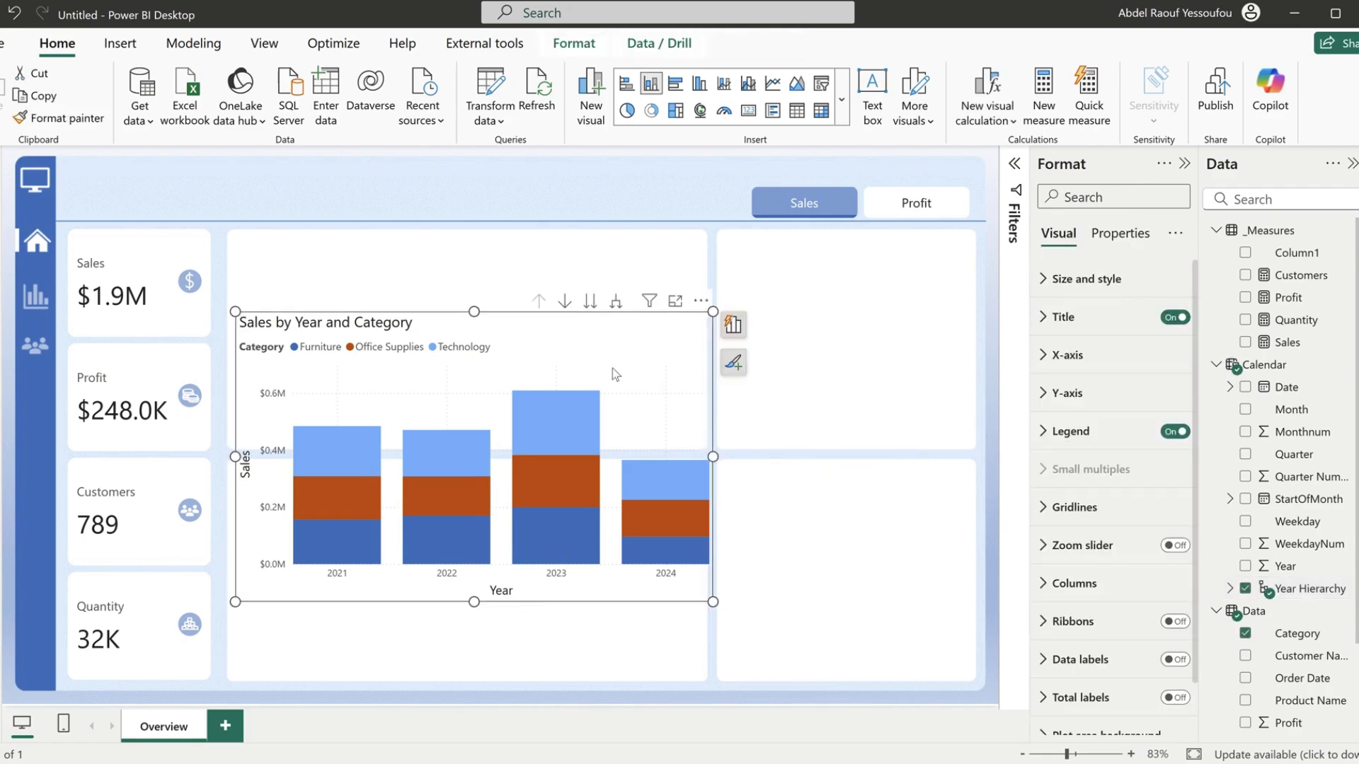
click(616, 303)
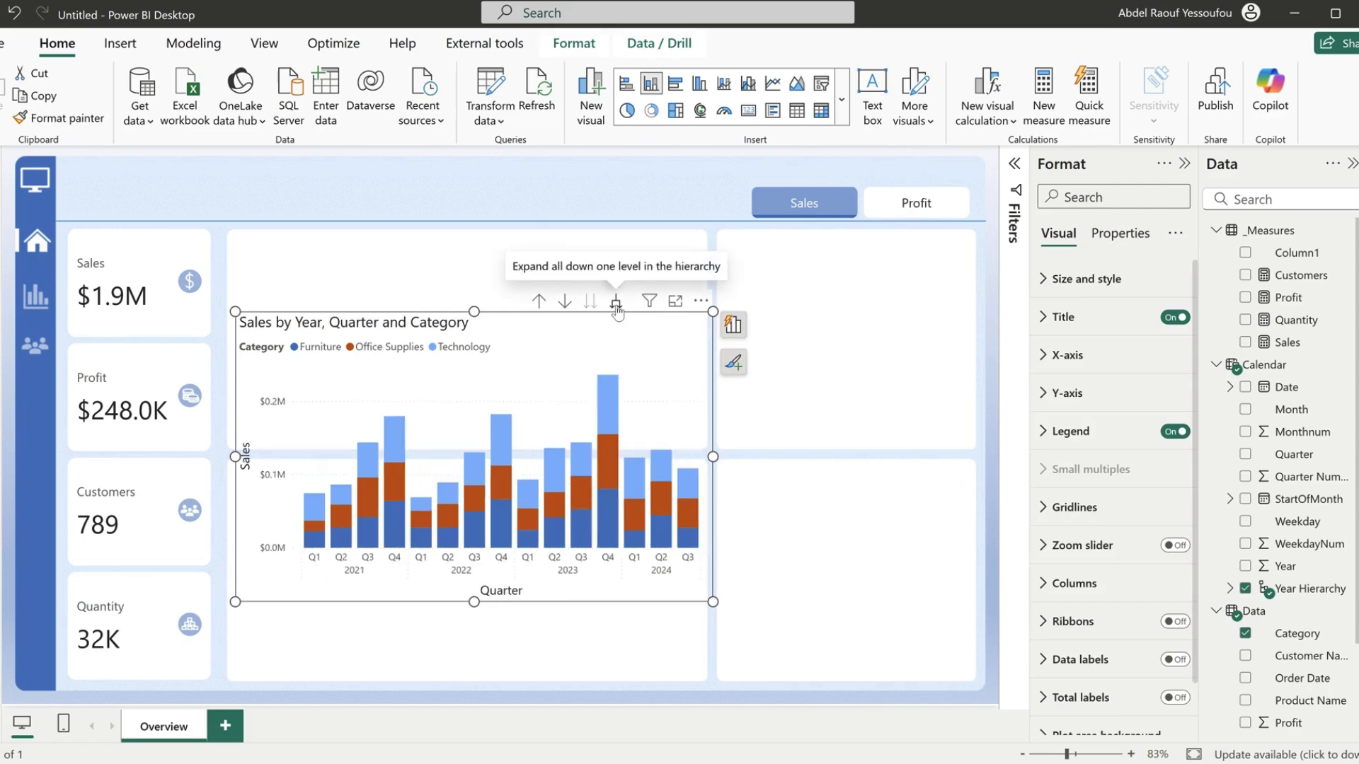
click(539, 302)
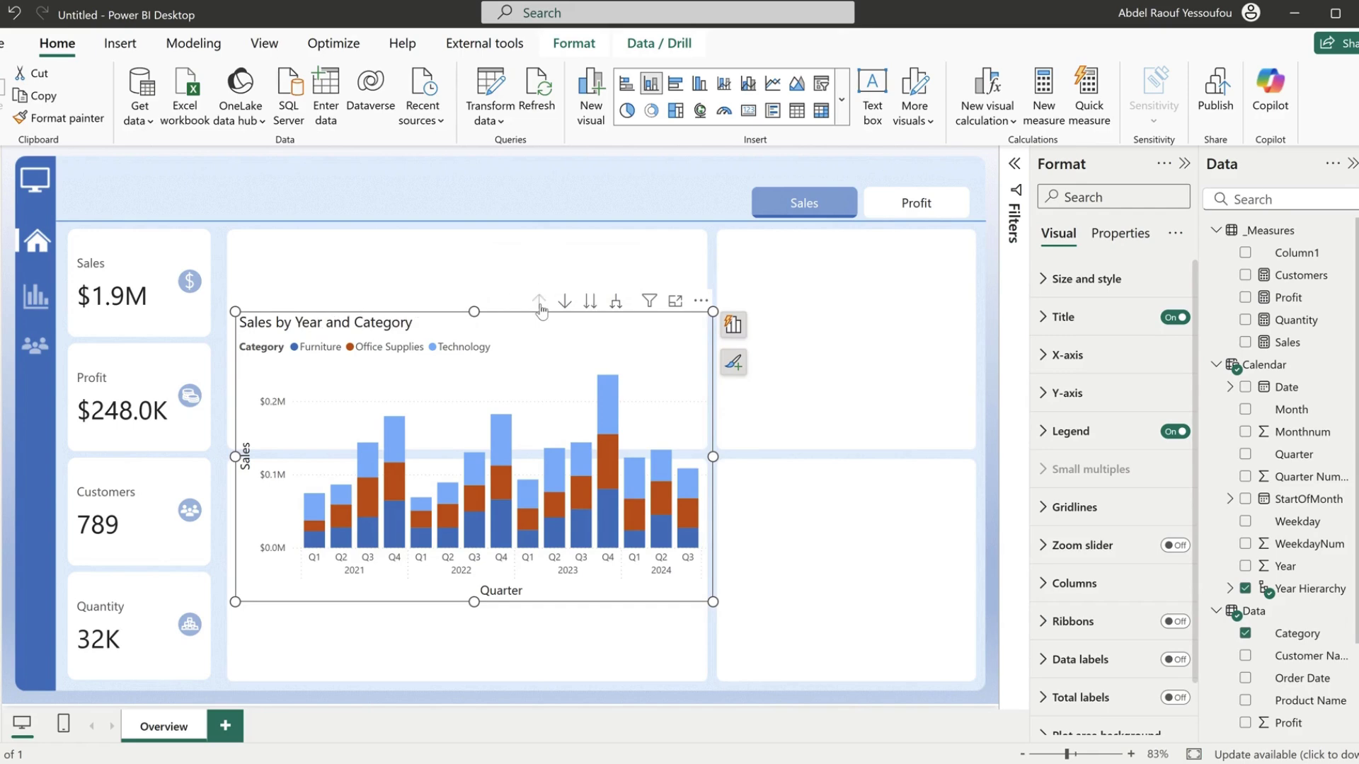
- Take the chart's axis down the hierarchy from Year through Quarter and Month to the Weekday level
click(590, 302)
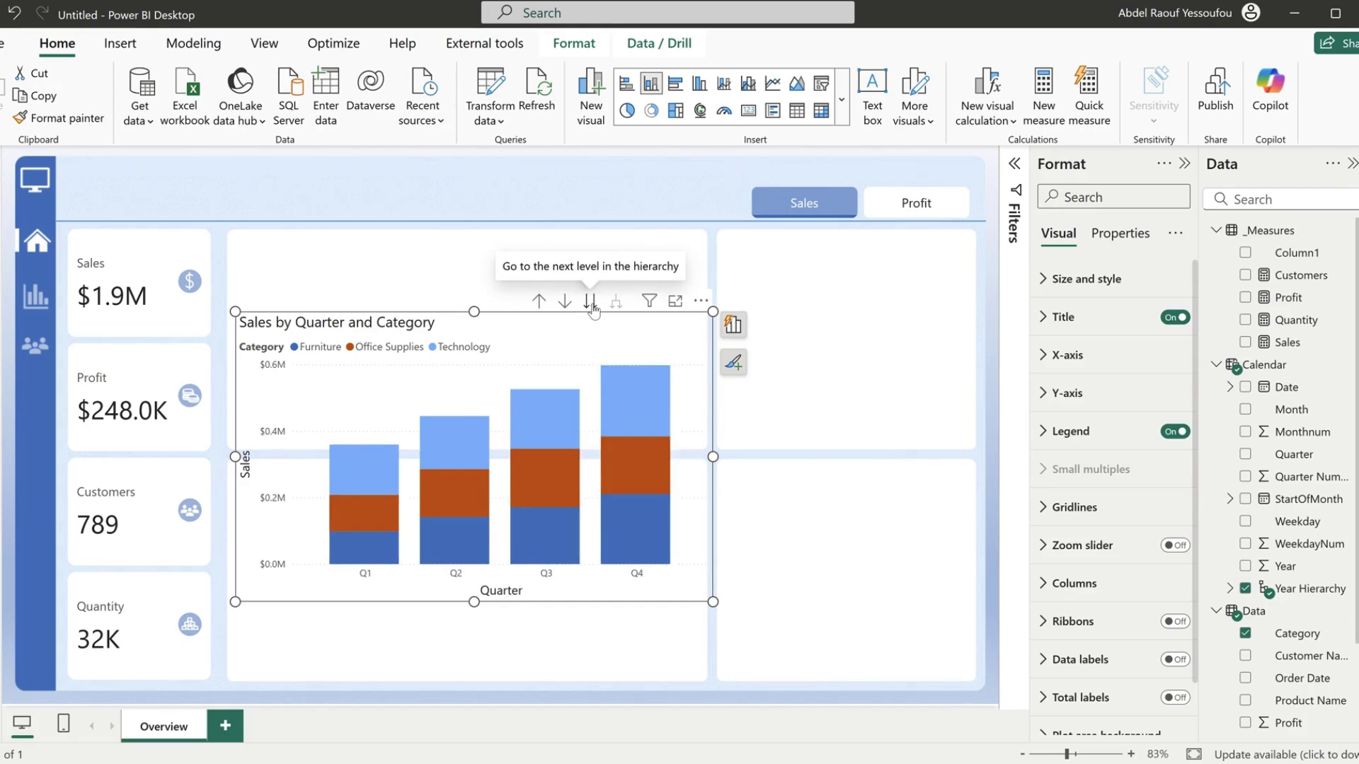
click(593, 306)
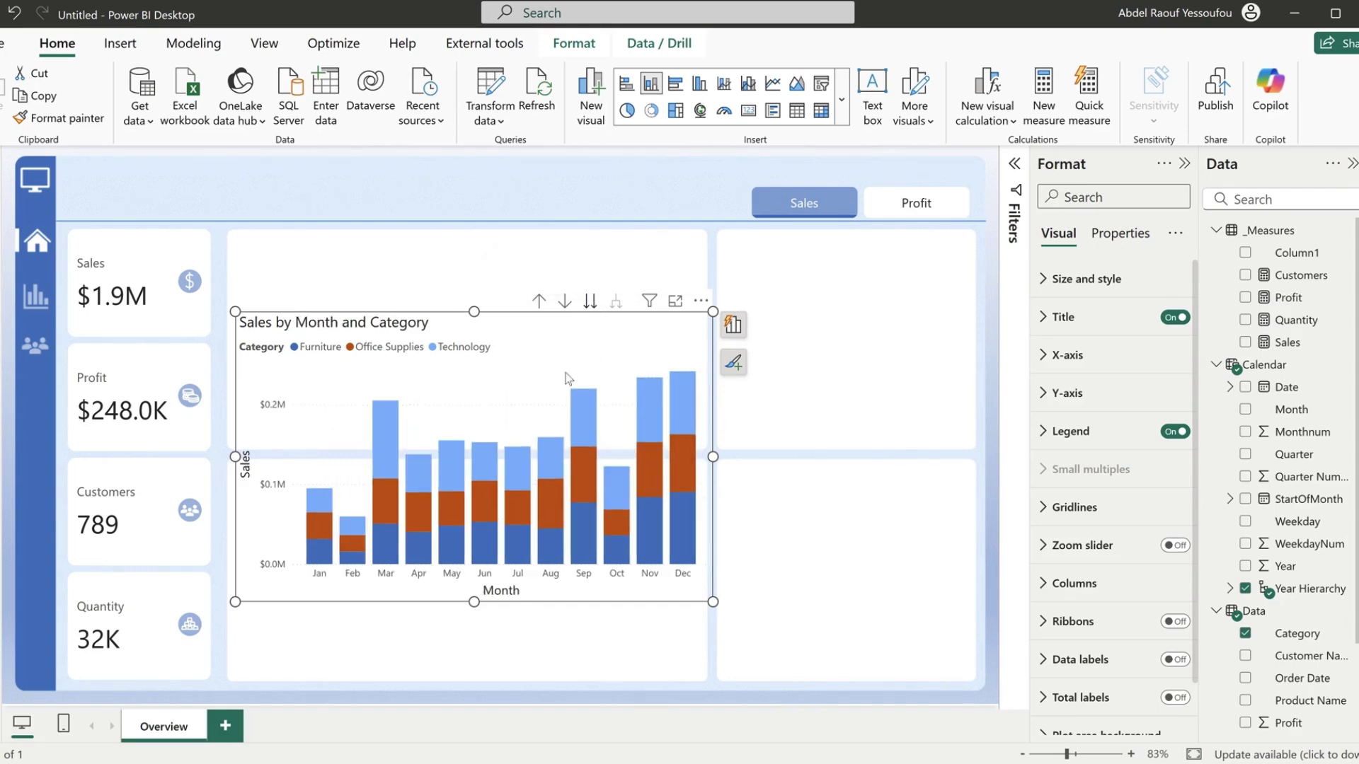
click(591, 307)
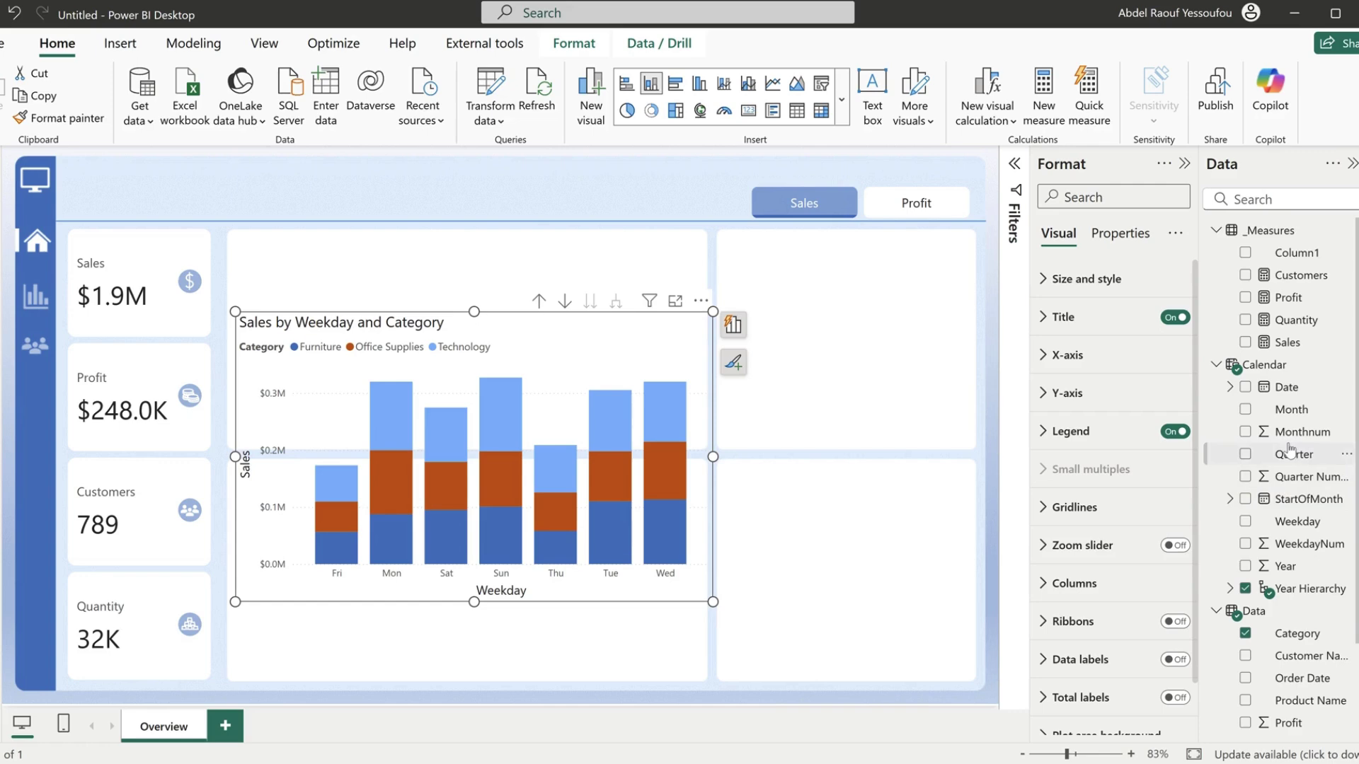
- Sort the Calendar table's Weekday column by WeekdayNum
click(1297, 524)
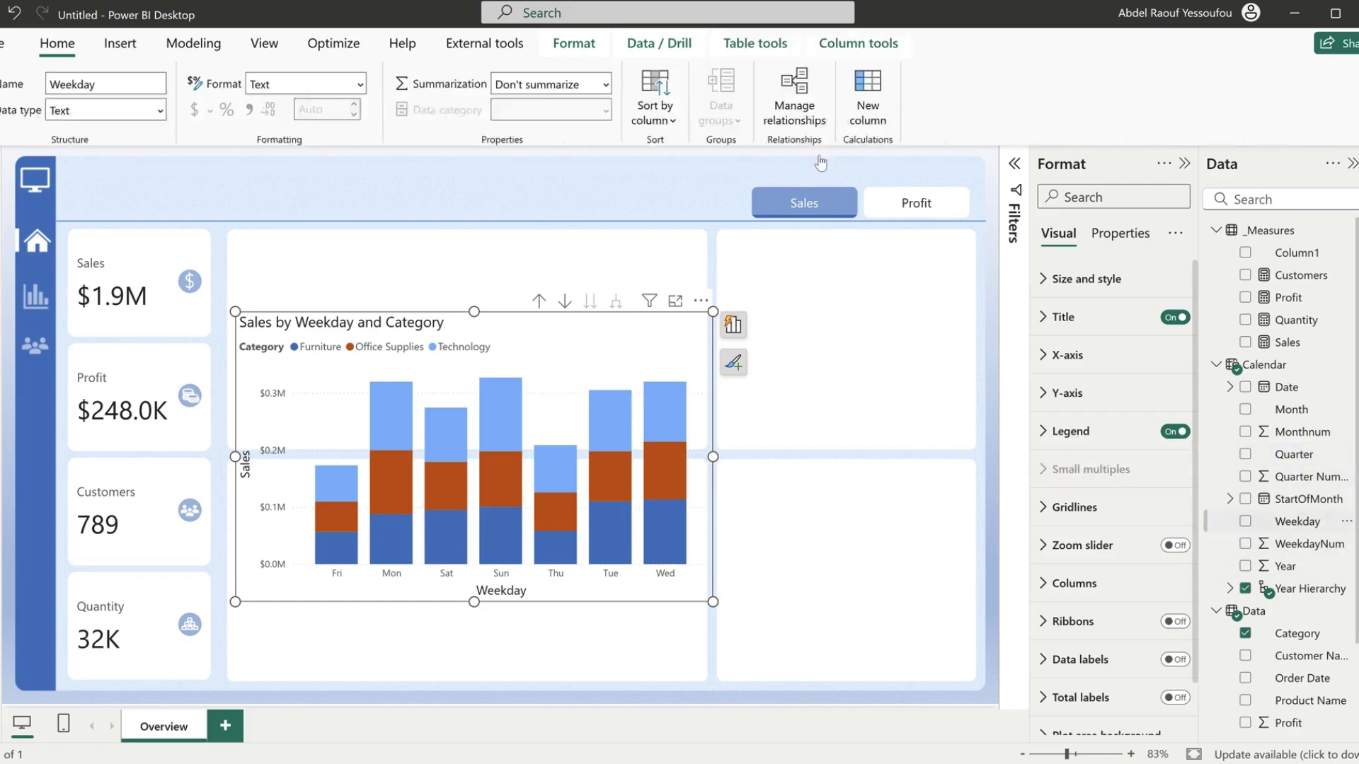
click(655, 124)
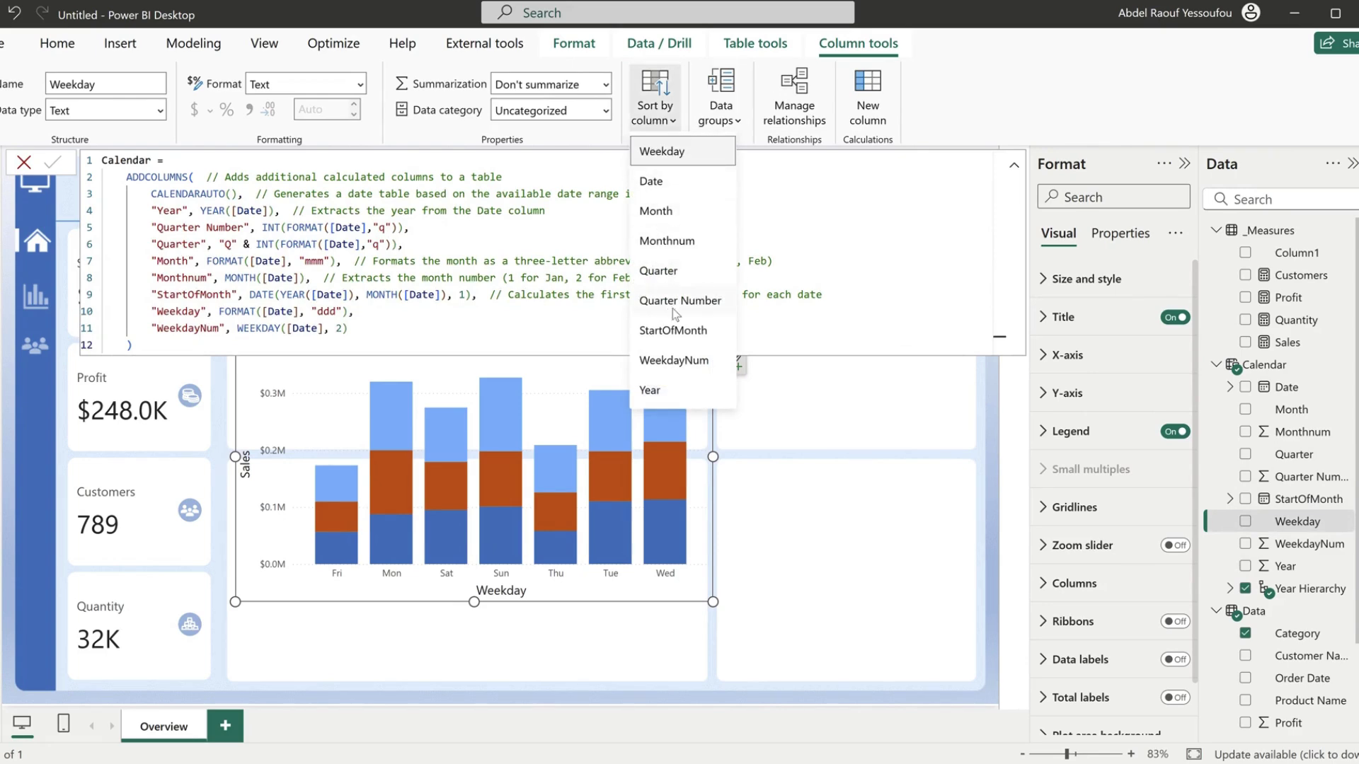
click(673, 361)
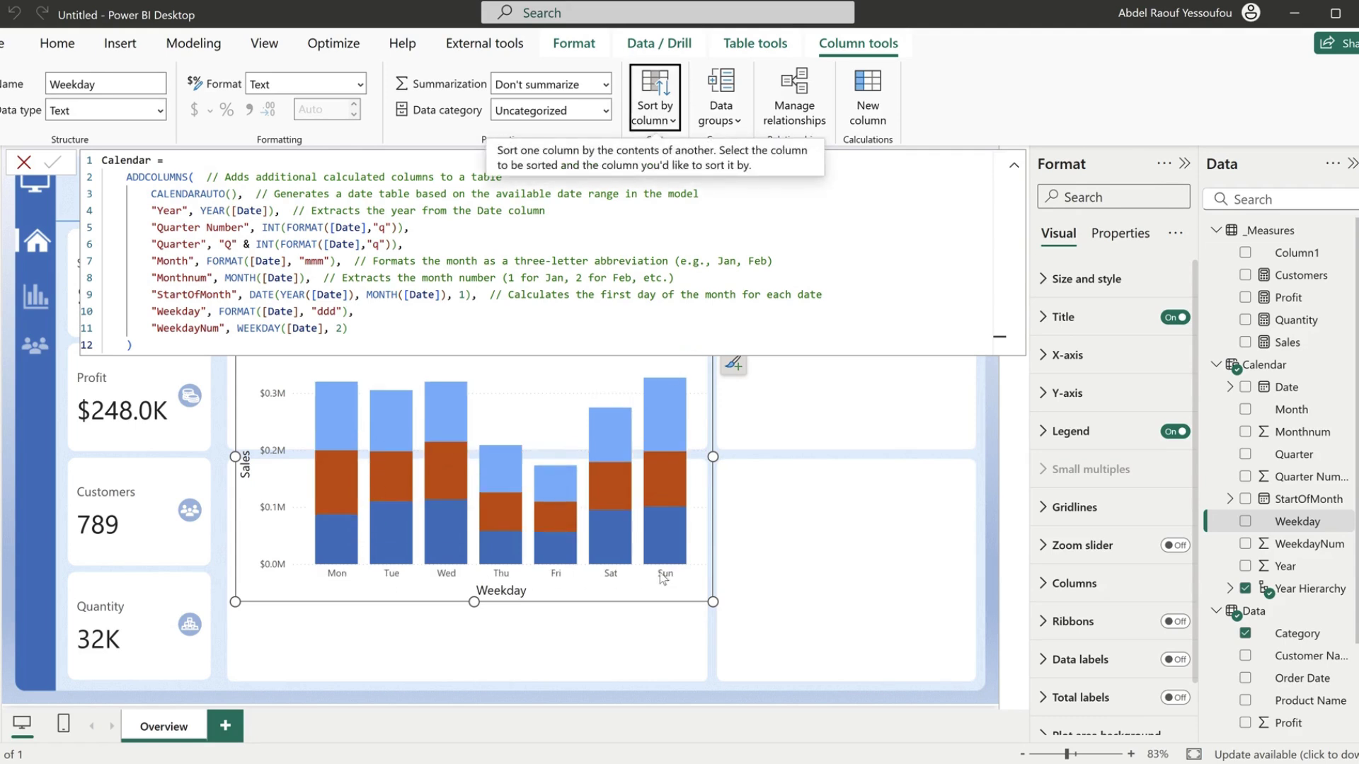
click(899, 469)
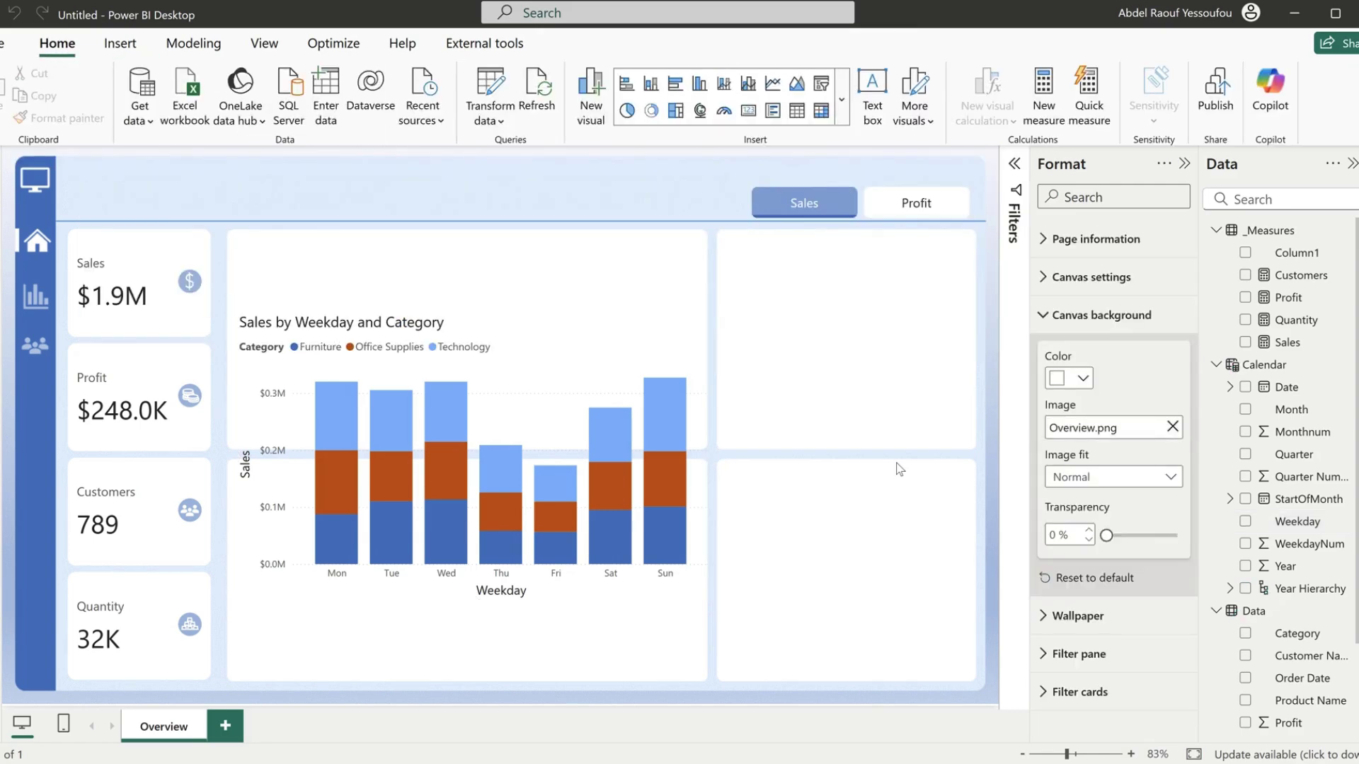
- Move the stacked column chart up into the upper middle card and turn off its X-axis and Y-axis titles
drag(525, 330, 521, 260)
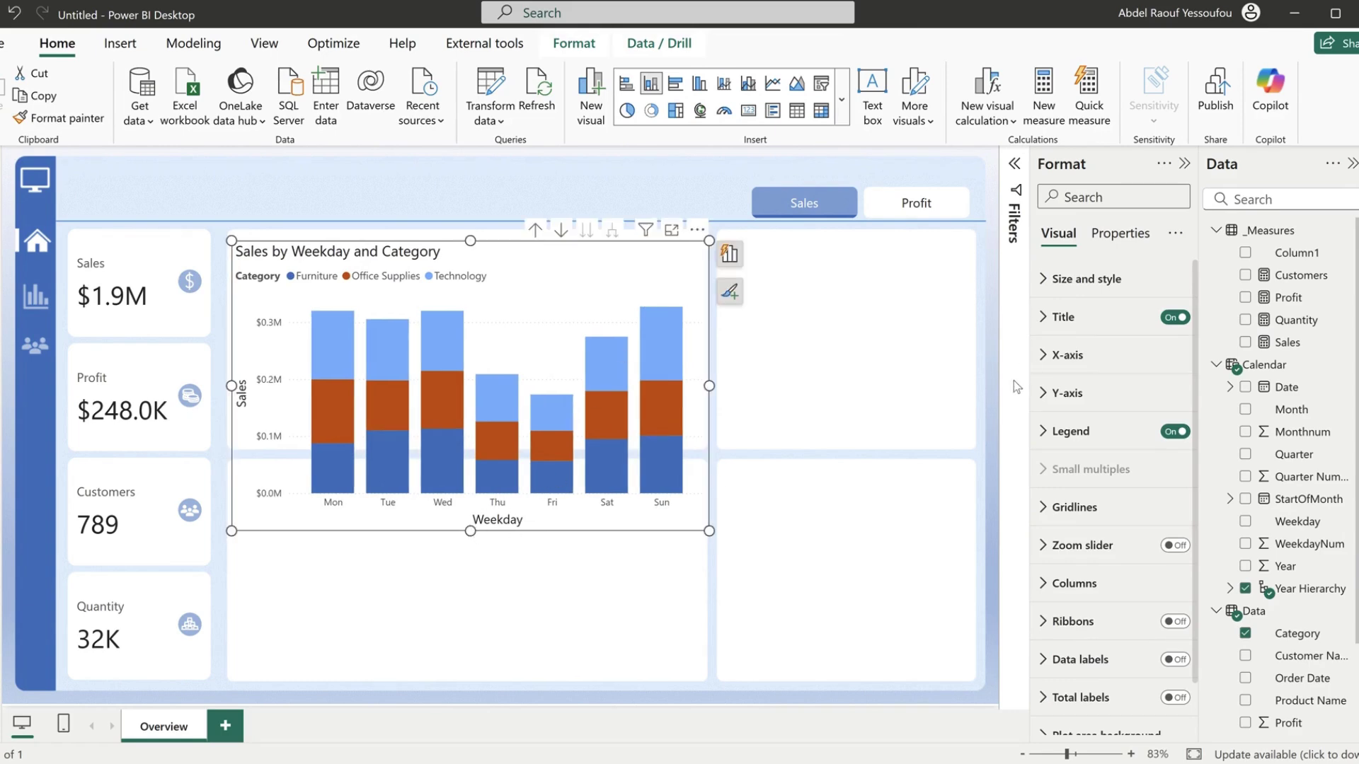
click(1065, 355)
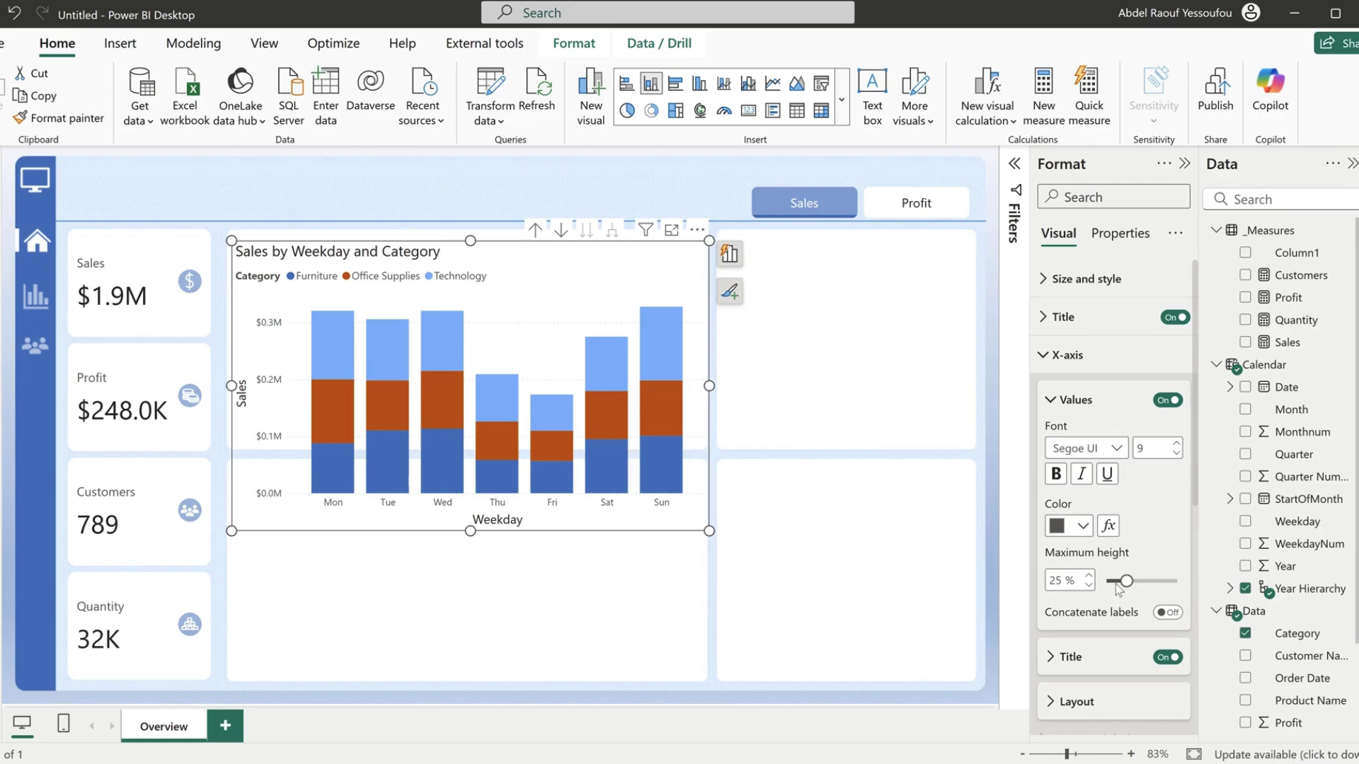
scroll(1118, 602, down, 3)
click(1168, 471)
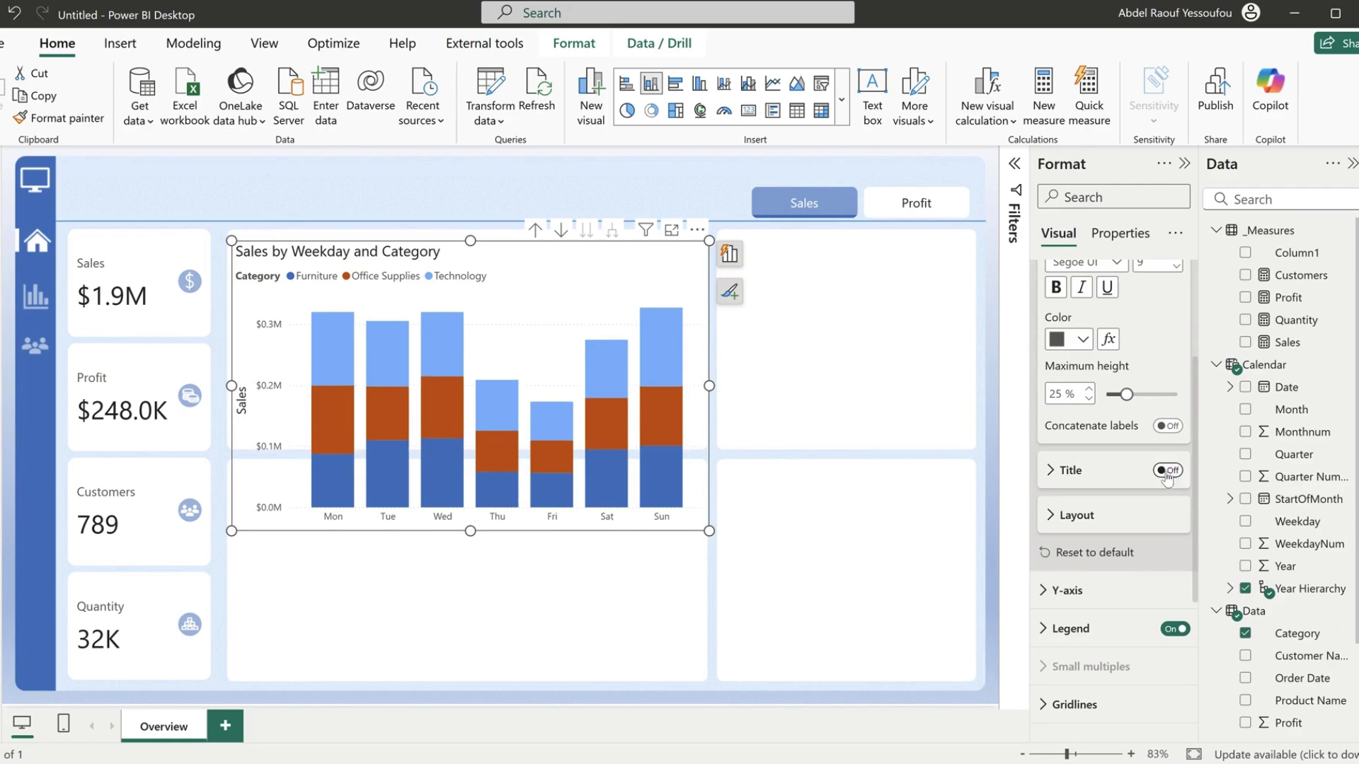
scroll(1152, 485, up, 3)
click(1071, 361)
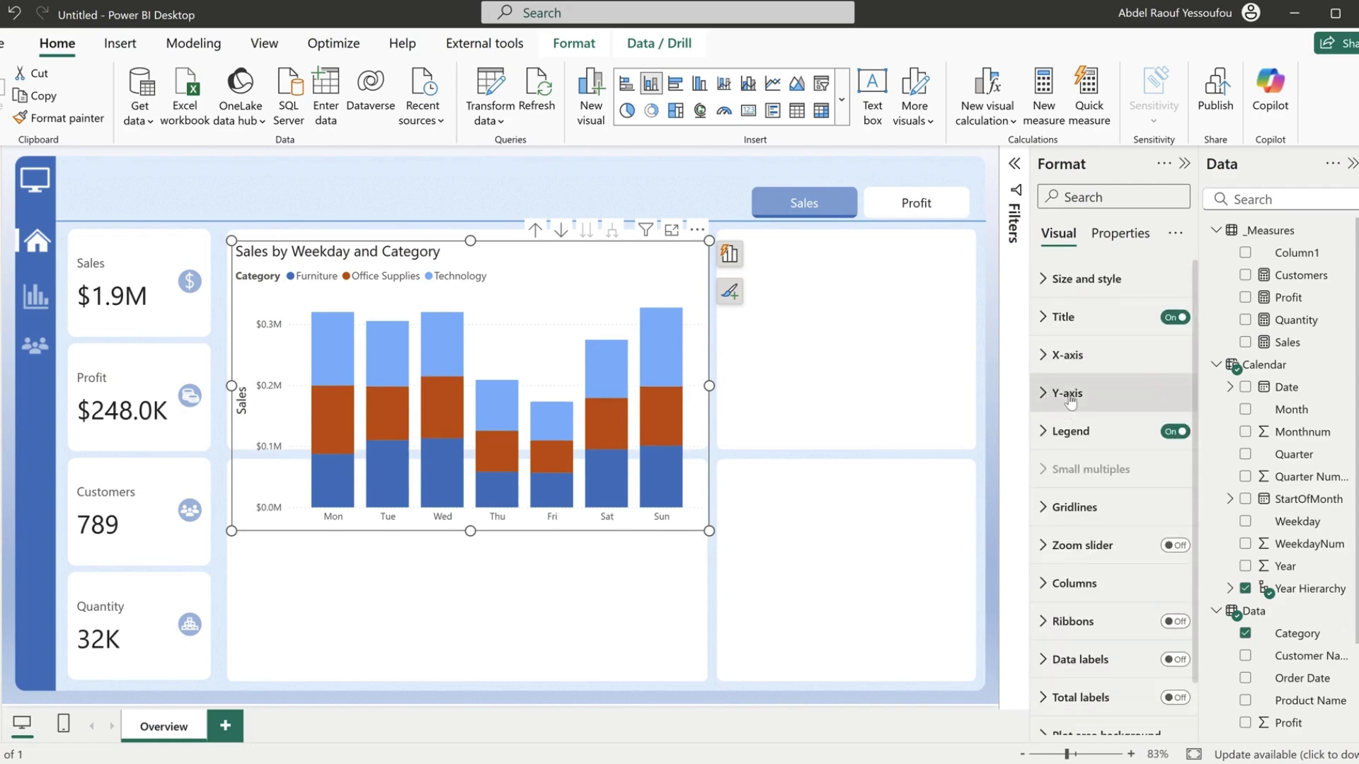
click(1069, 393)
click(1166, 678)
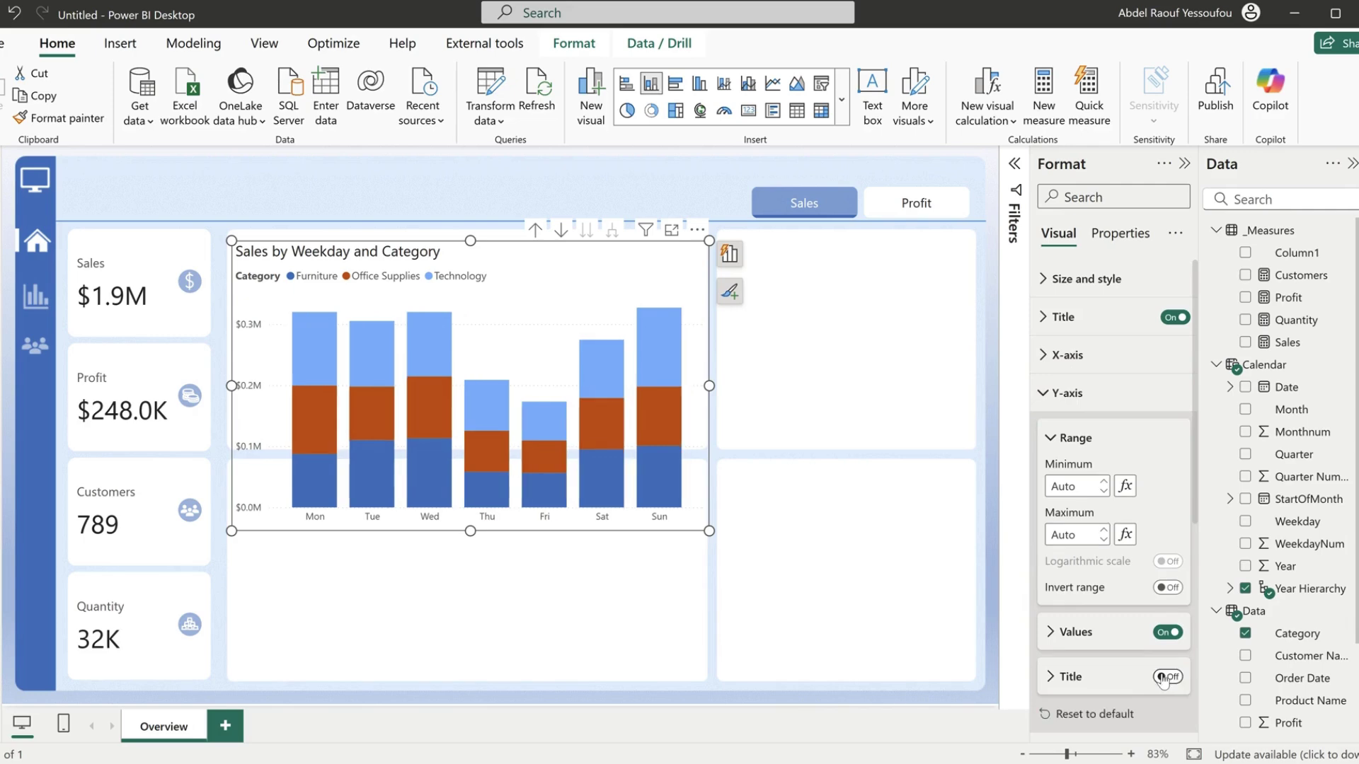
click(1070, 394)
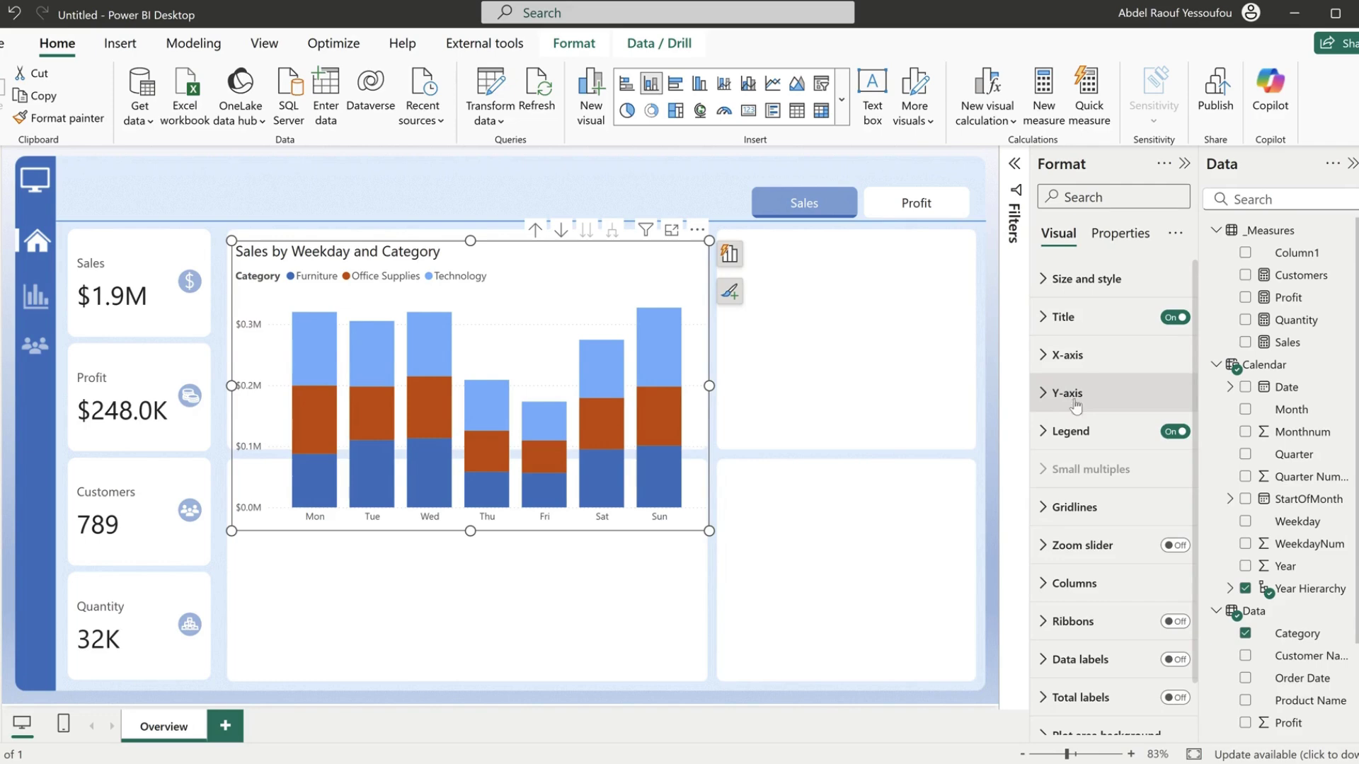
- Turn off the chart's legend title and set the legend position to Top right
click(1068, 431)
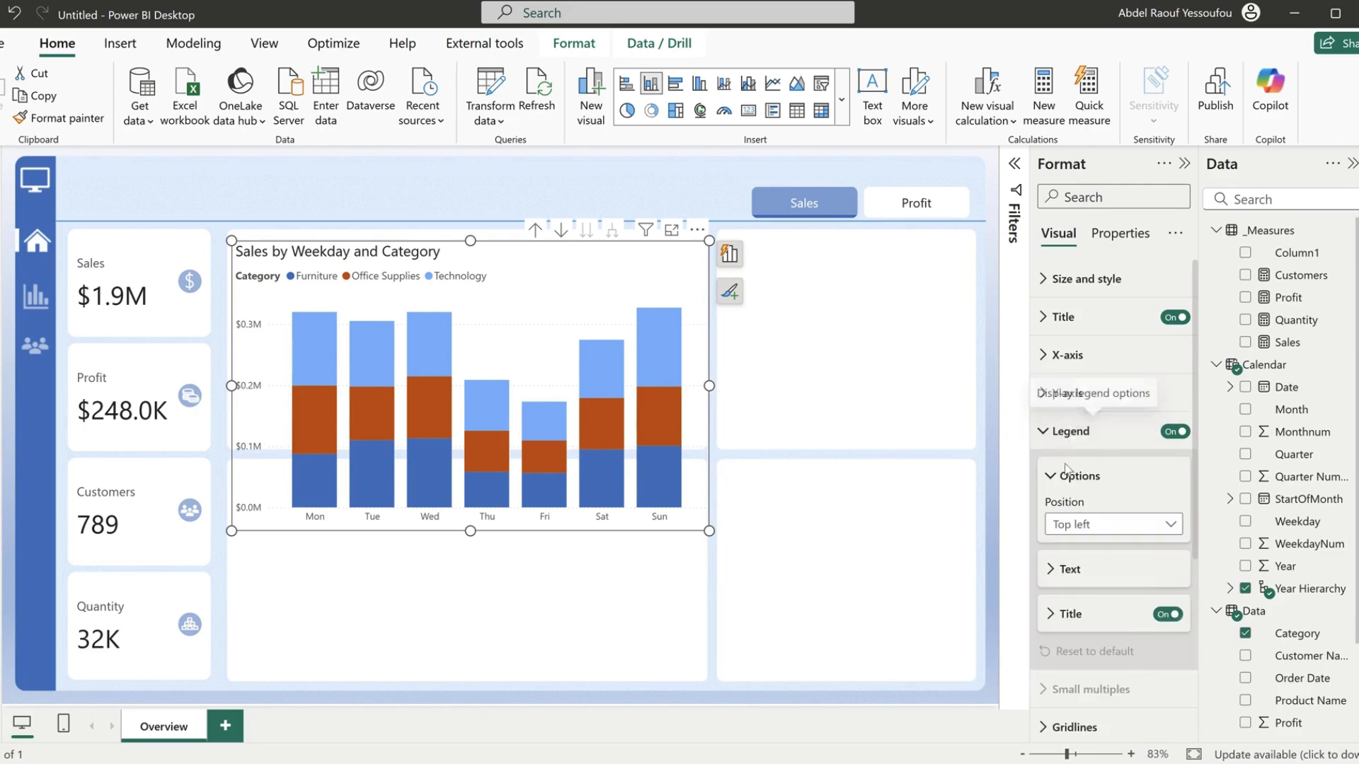
click(1167, 614)
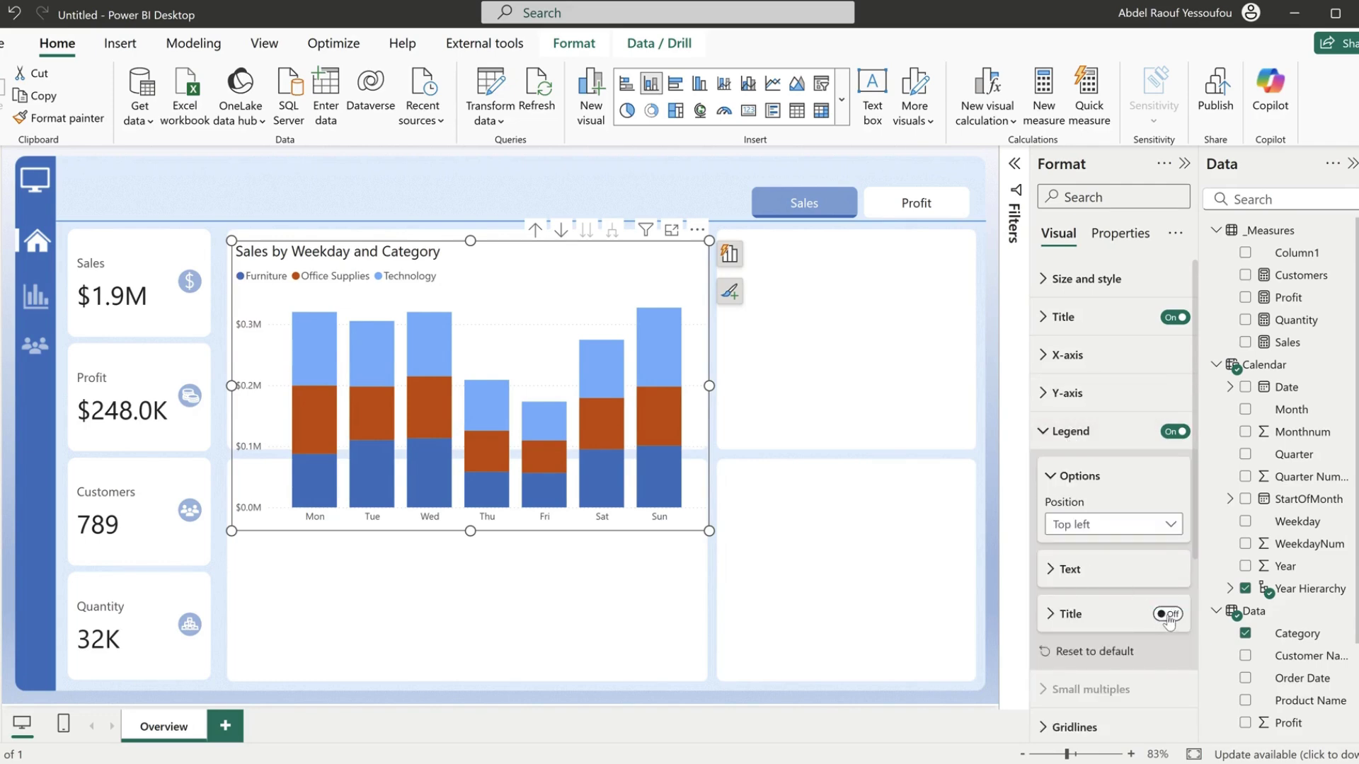
click(1099, 525)
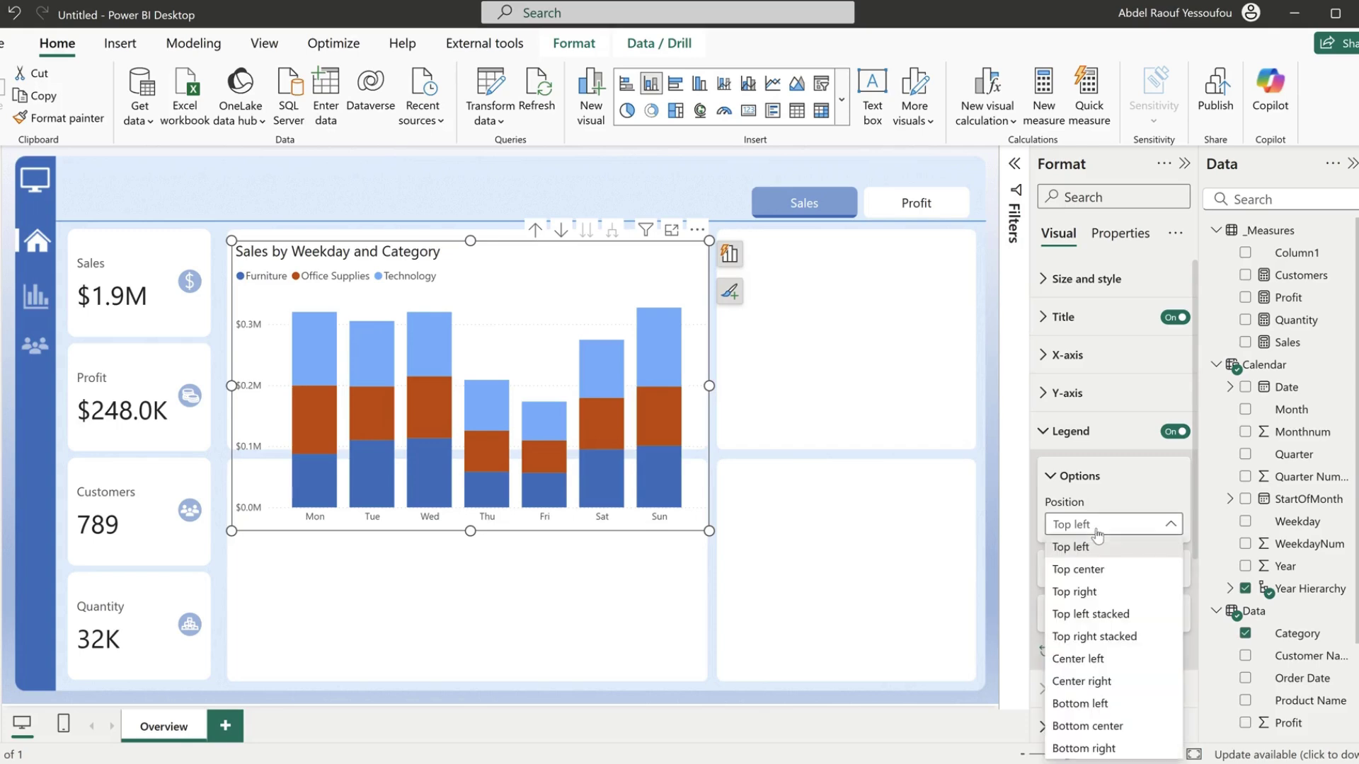
click(1103, 593)
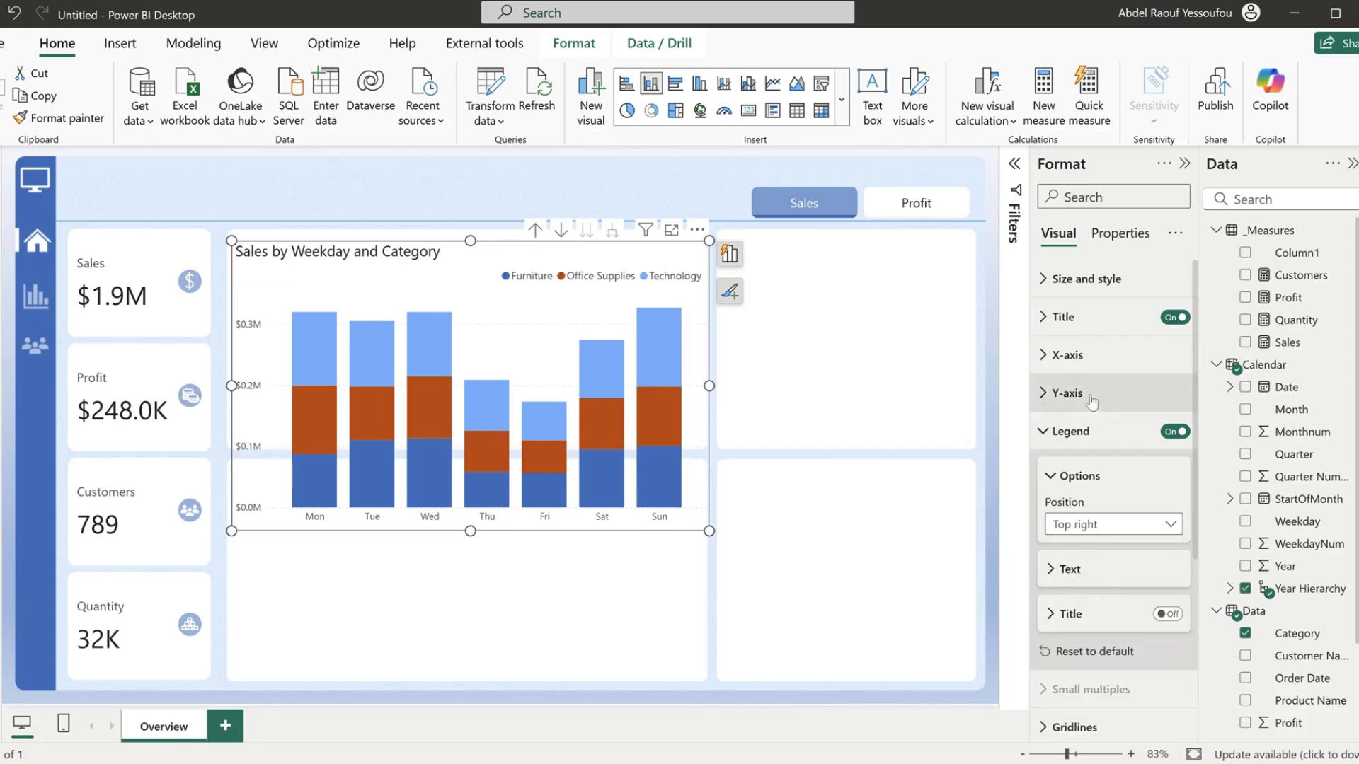
click(1070, 431)
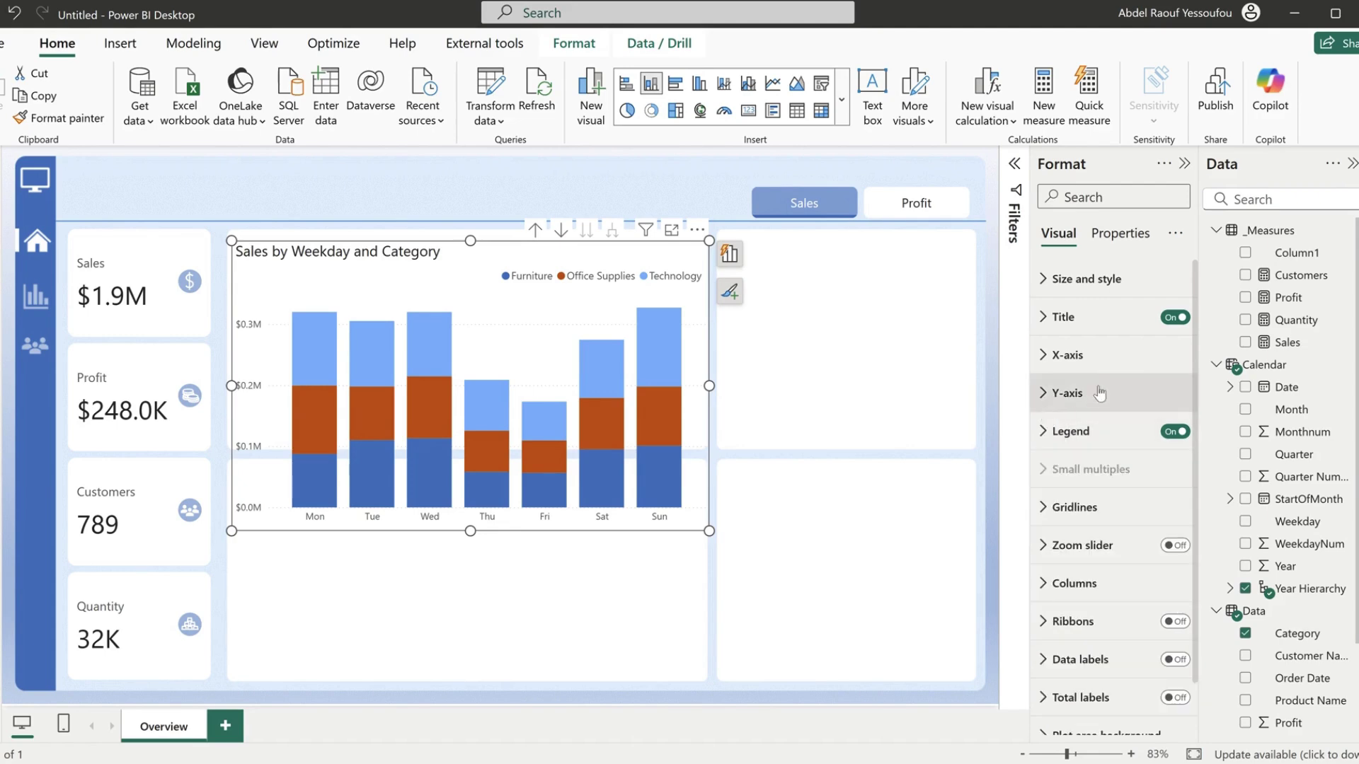
- Set the chart title's font size to 12 and resize the chart to fit inside the upper middle card
click(1084, 324)
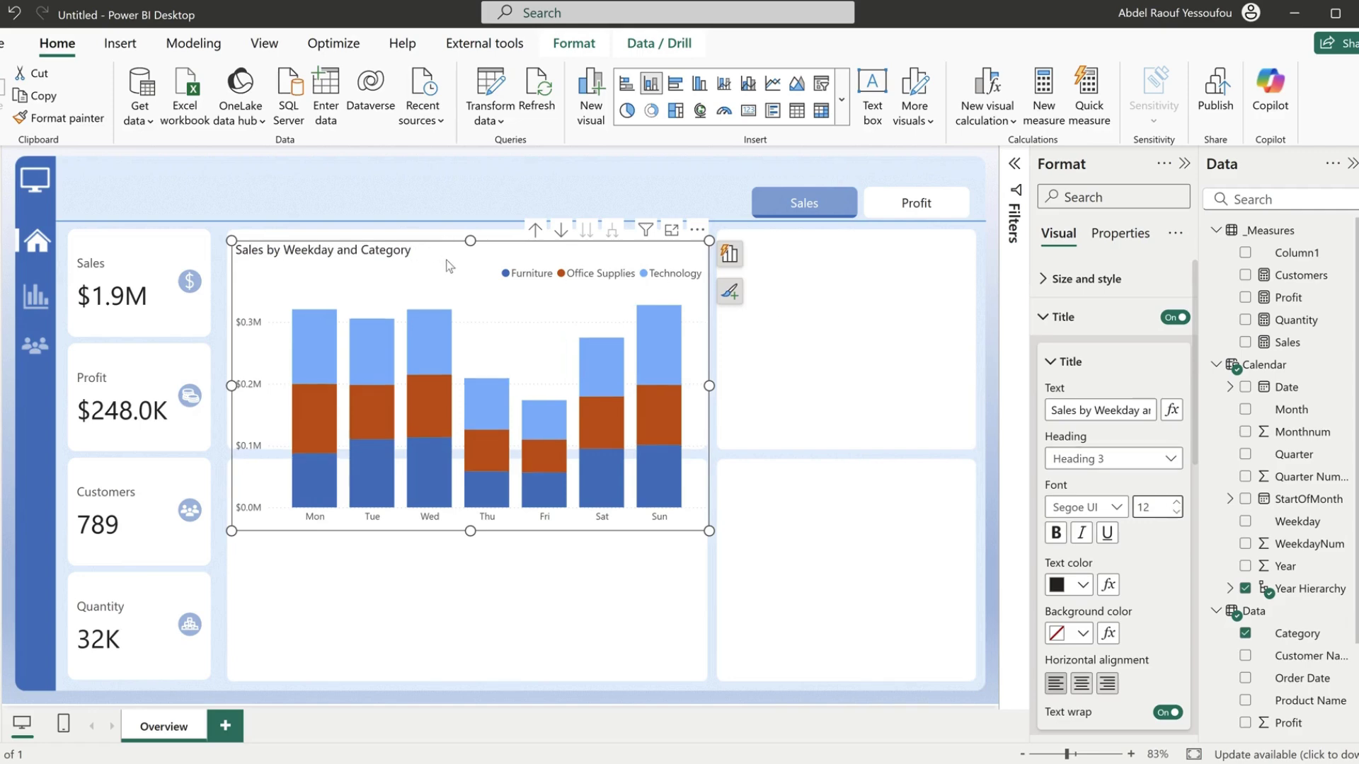
drag(446, 265, 449, 256)
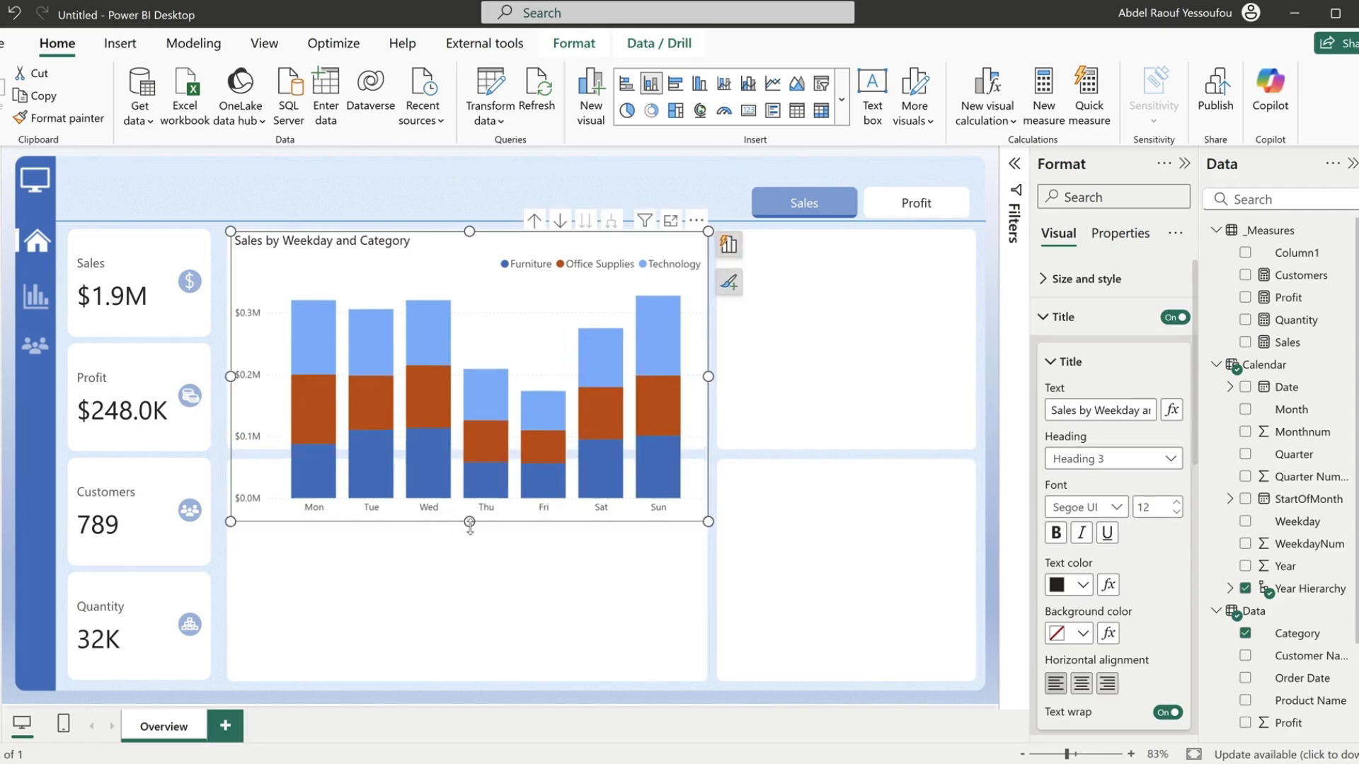
drag(474, 522, 494, 447)
drag(471, 232, 476, 249)
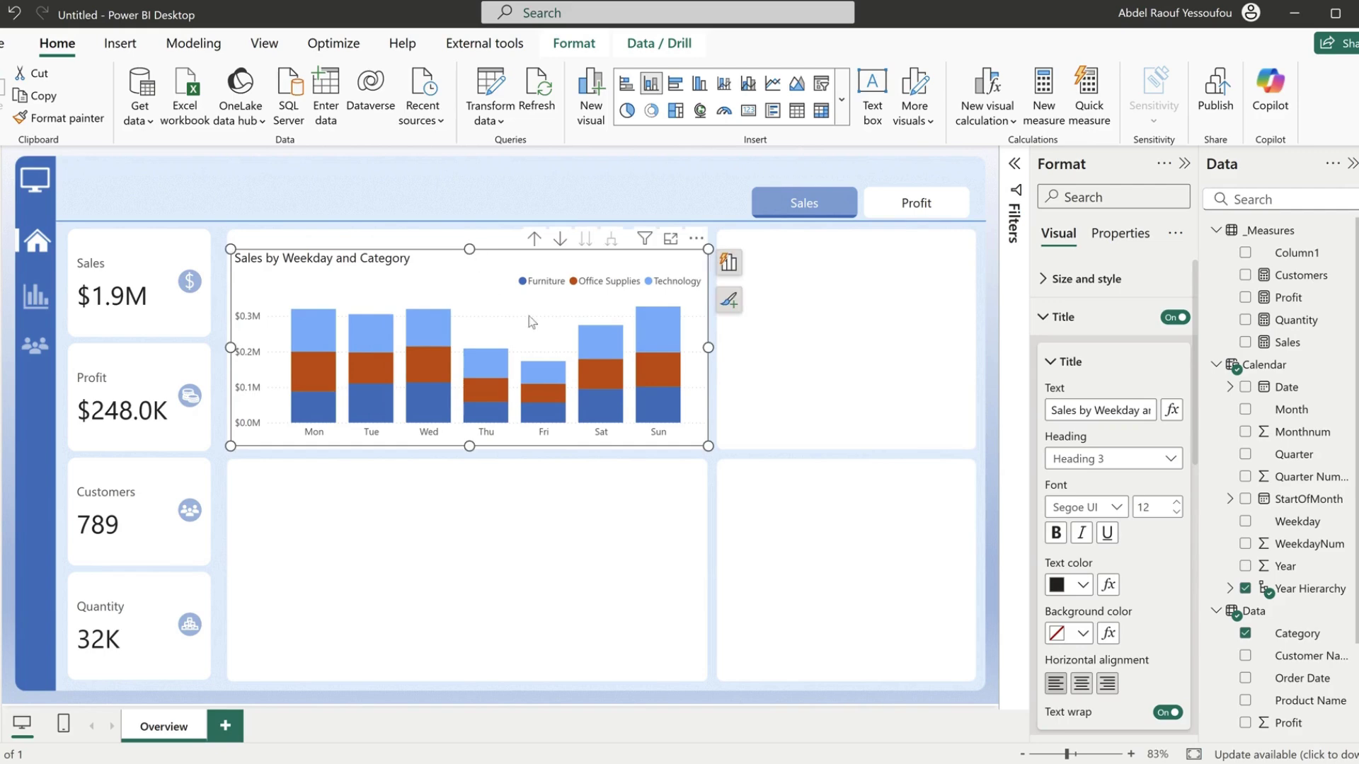
click(1063, 318)
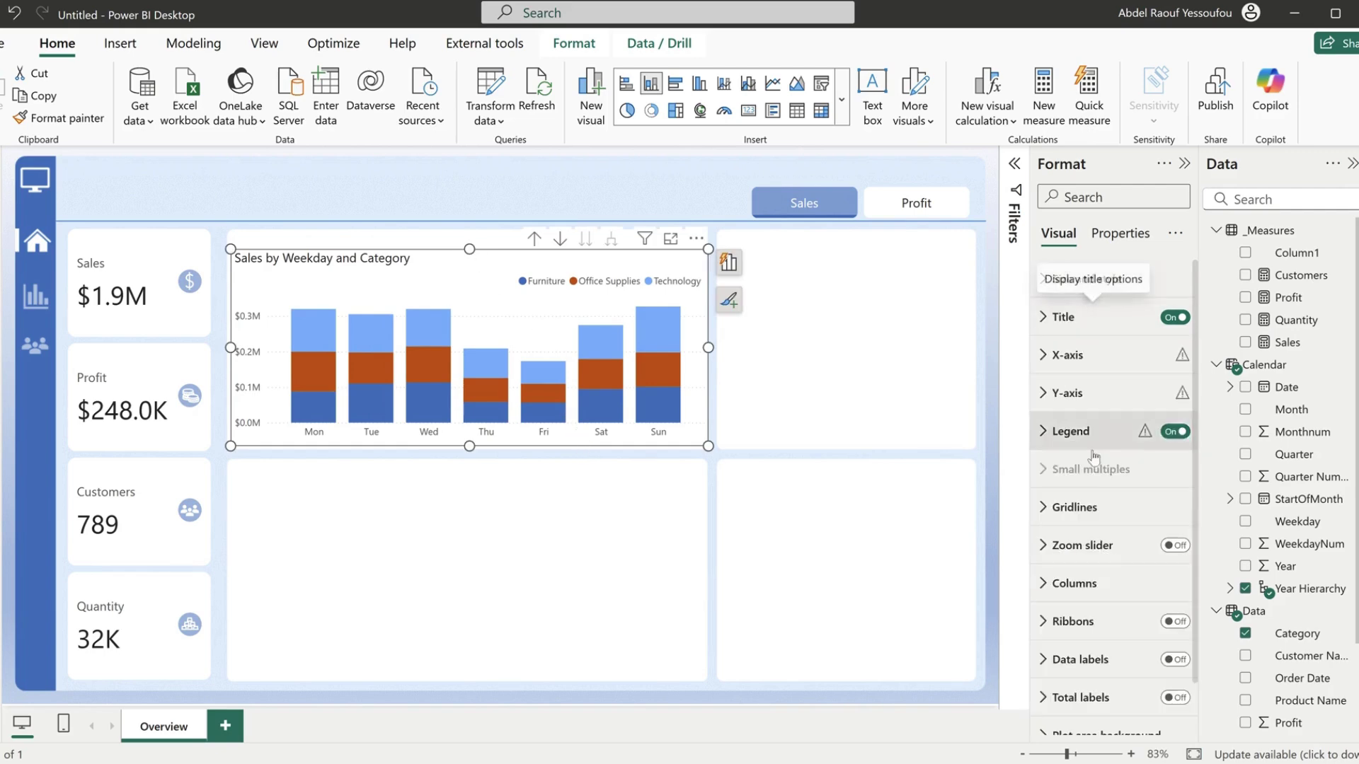
scroll(1094, 593, down, 1)
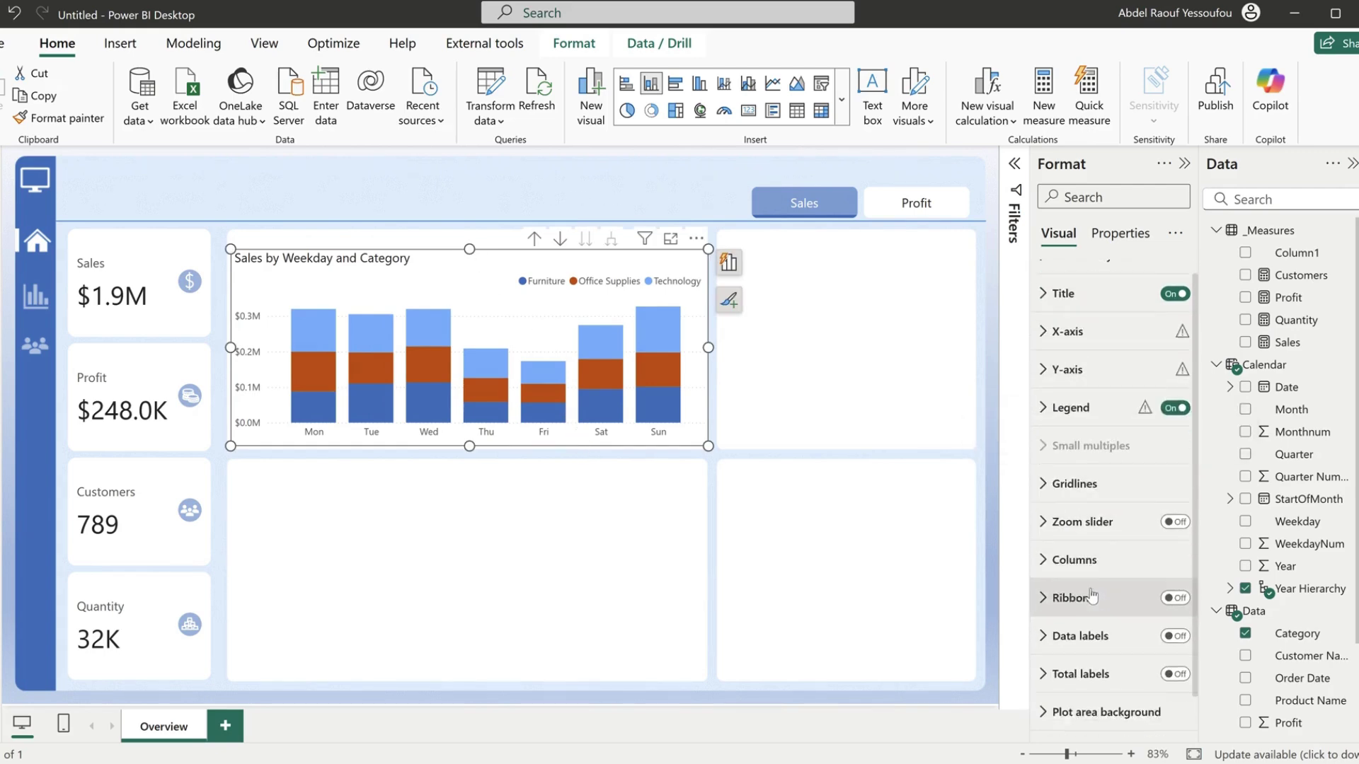
click(1074, 526)
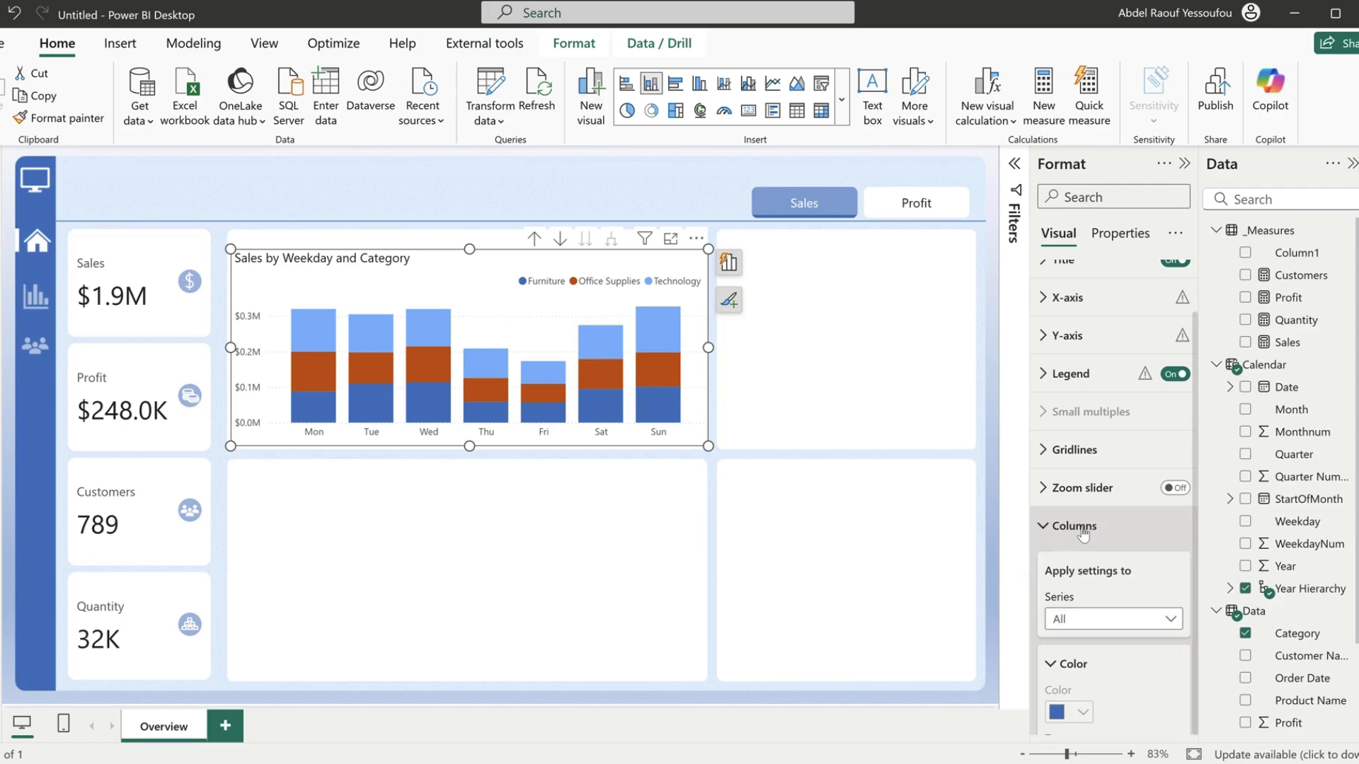
scroll(1081, 648, down, 3)
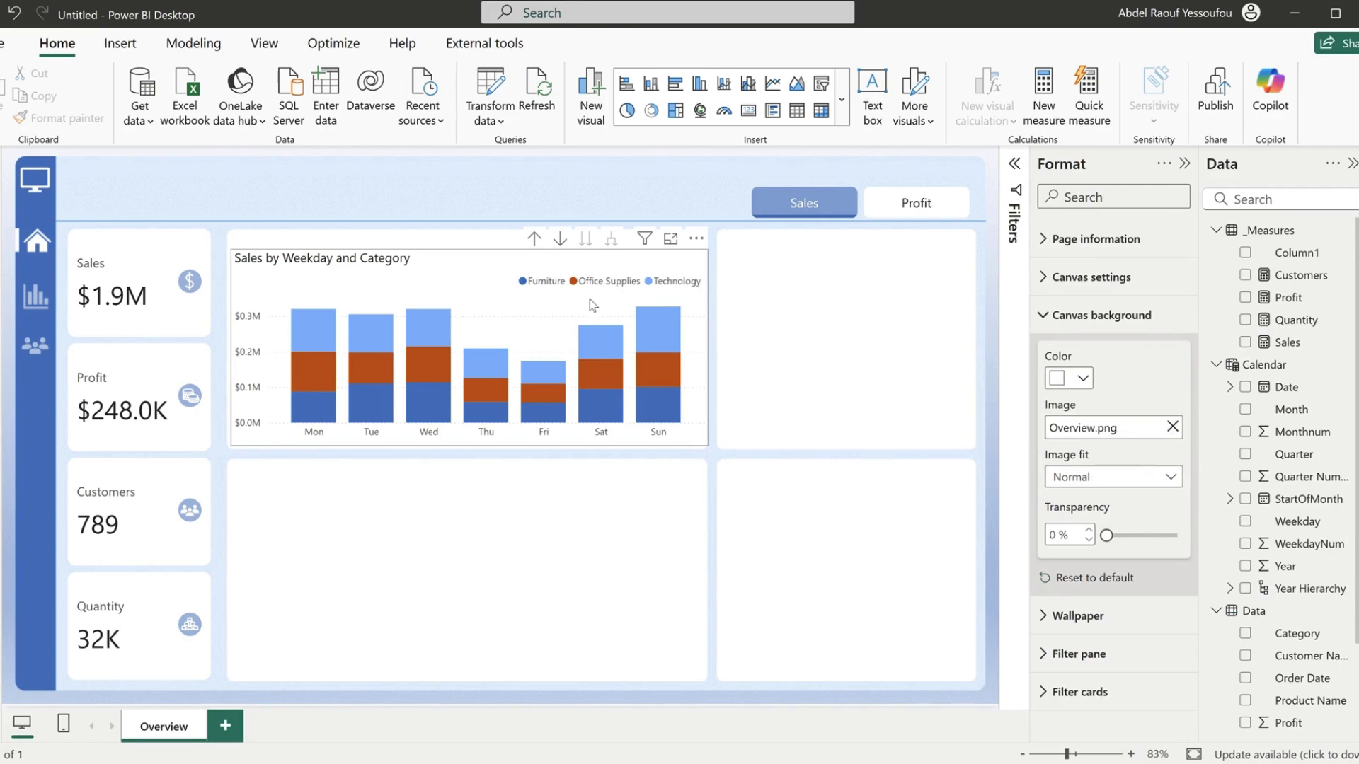
- Drill the chart's axis up from Weekday to the Year level
click(534, 242)
click(535, 242)
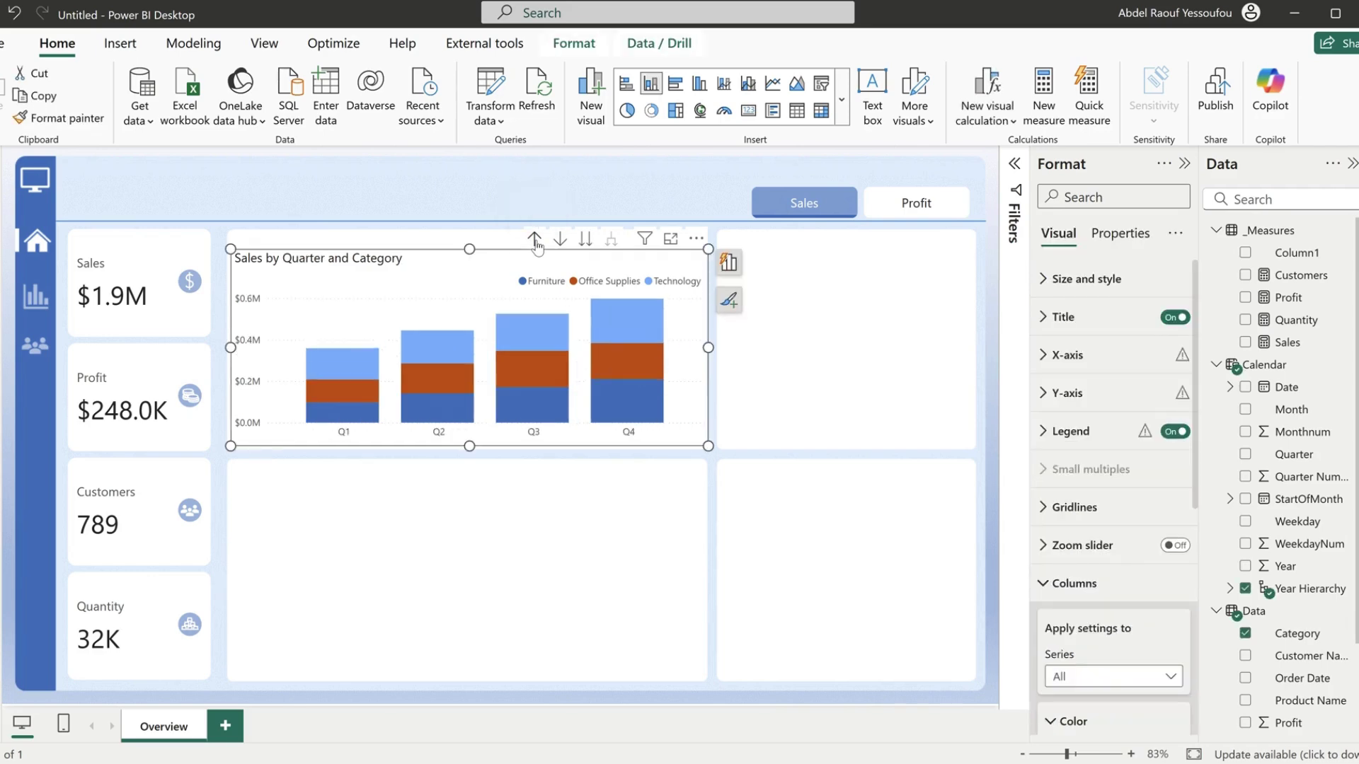
click(535, 242)
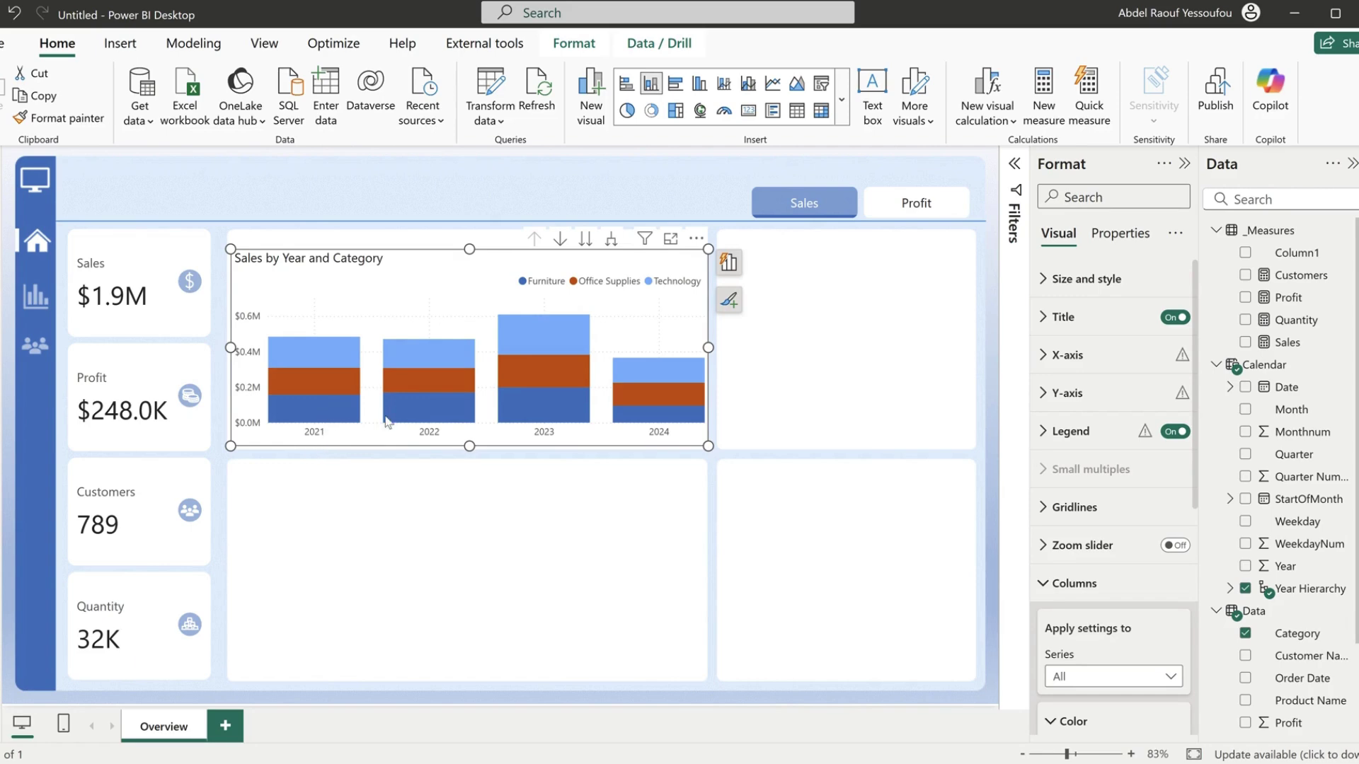
click(798, 395)
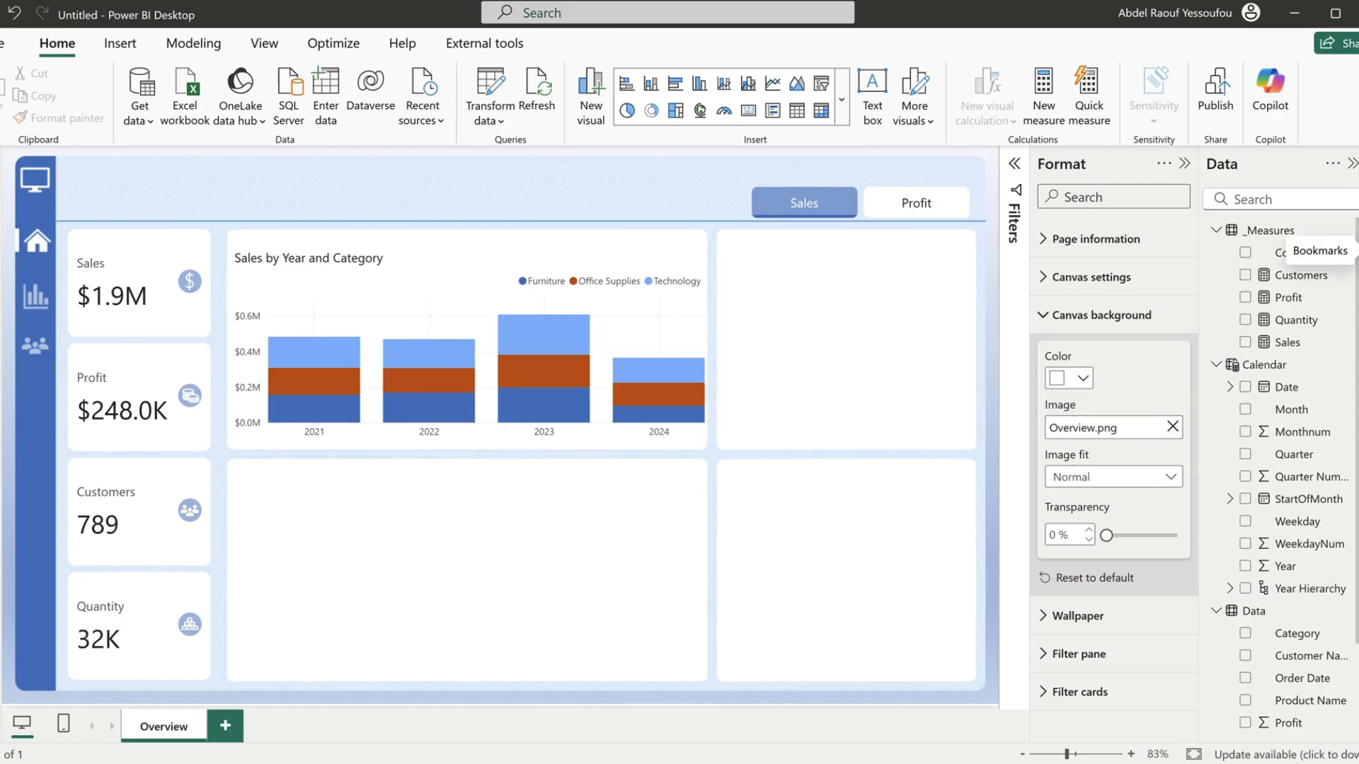
- Add four new bookmarks to the report
click(1351, 240)
click(896, 196)
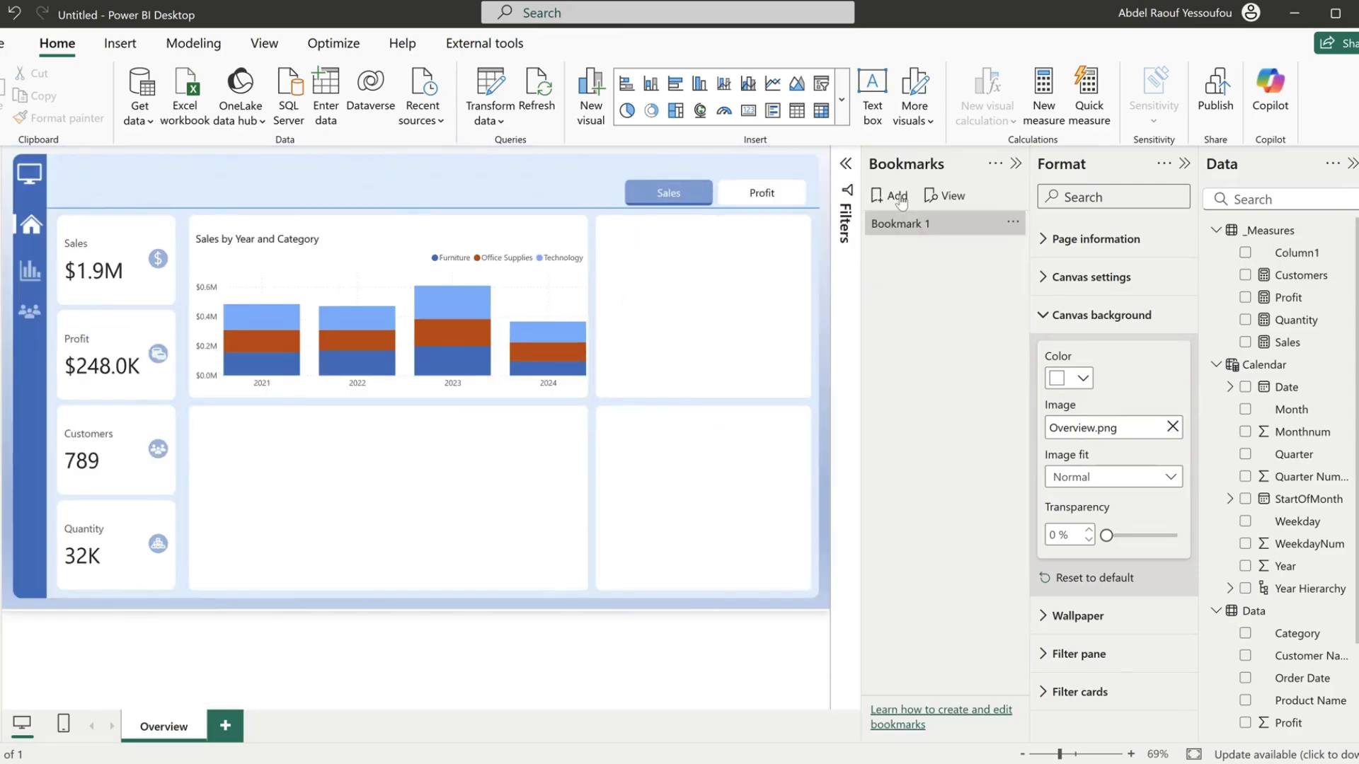
click(897, 198)
click(897, 198)
click(897, 199)
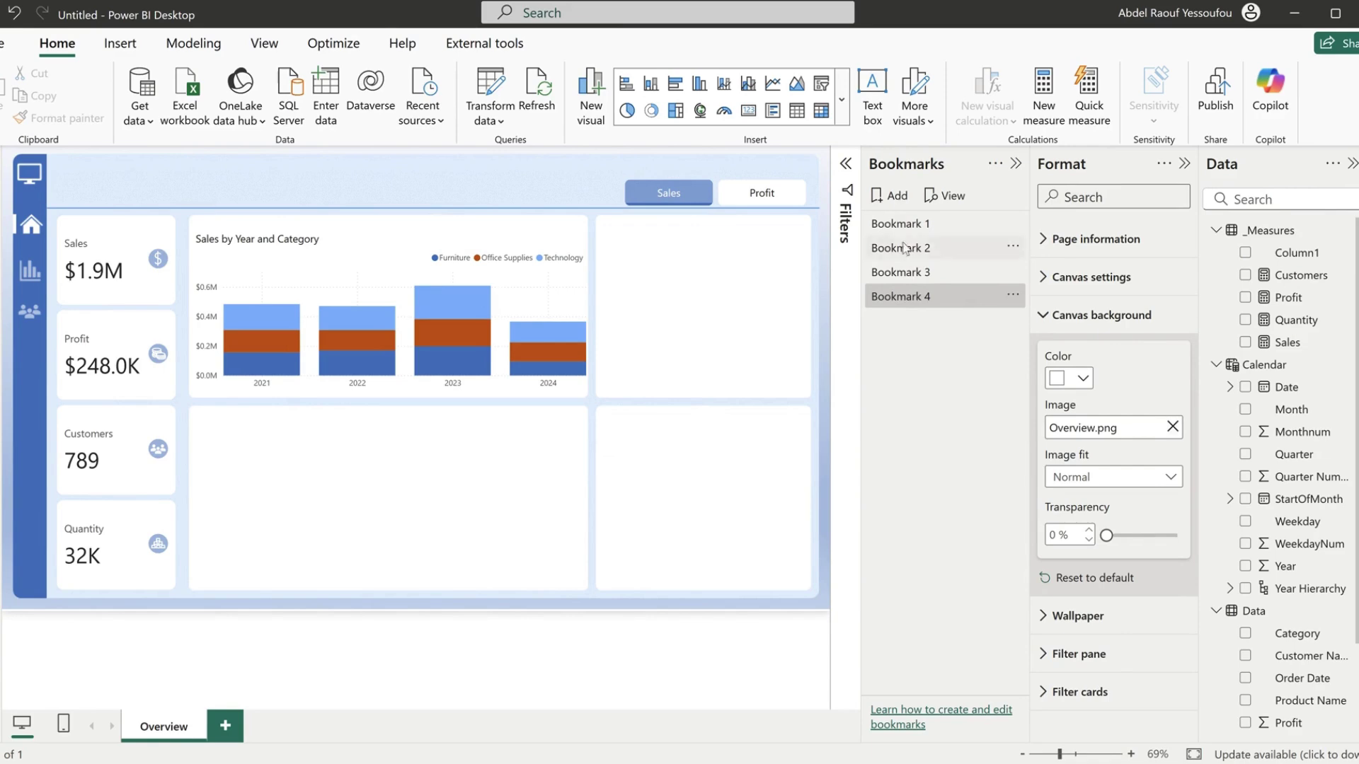
- Rename the first bookmark Y and the second bookmark Q
double_click(909, 231)
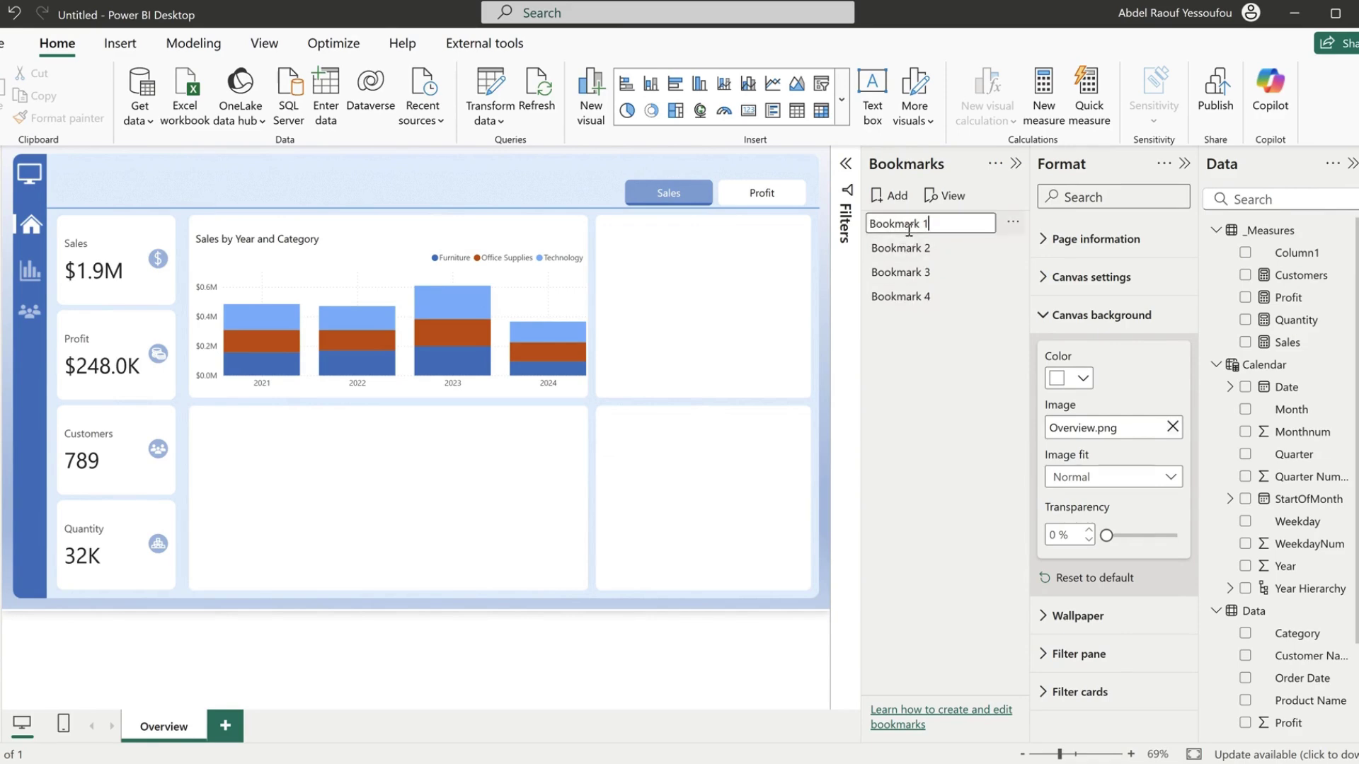
key(ctrl+a)
text(Y)
key(Return)
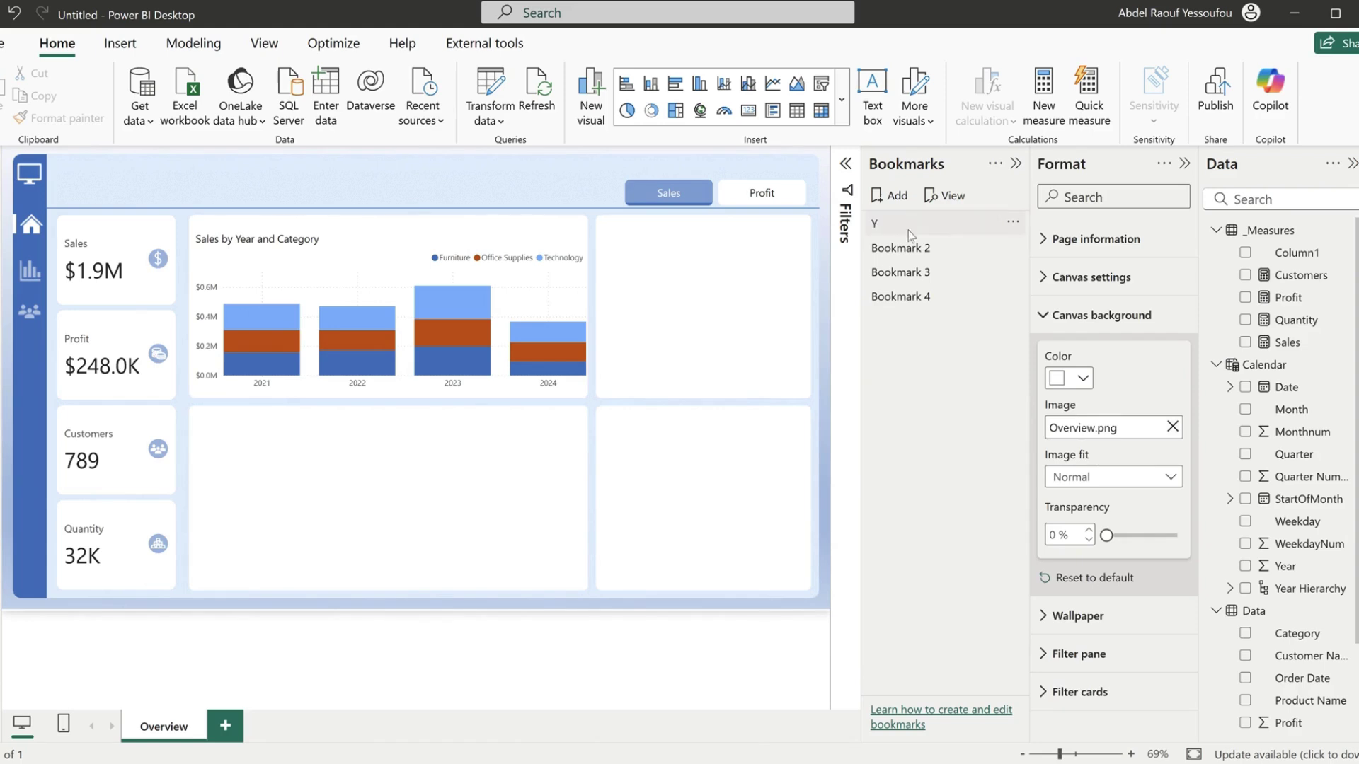
double_click(898, 250)
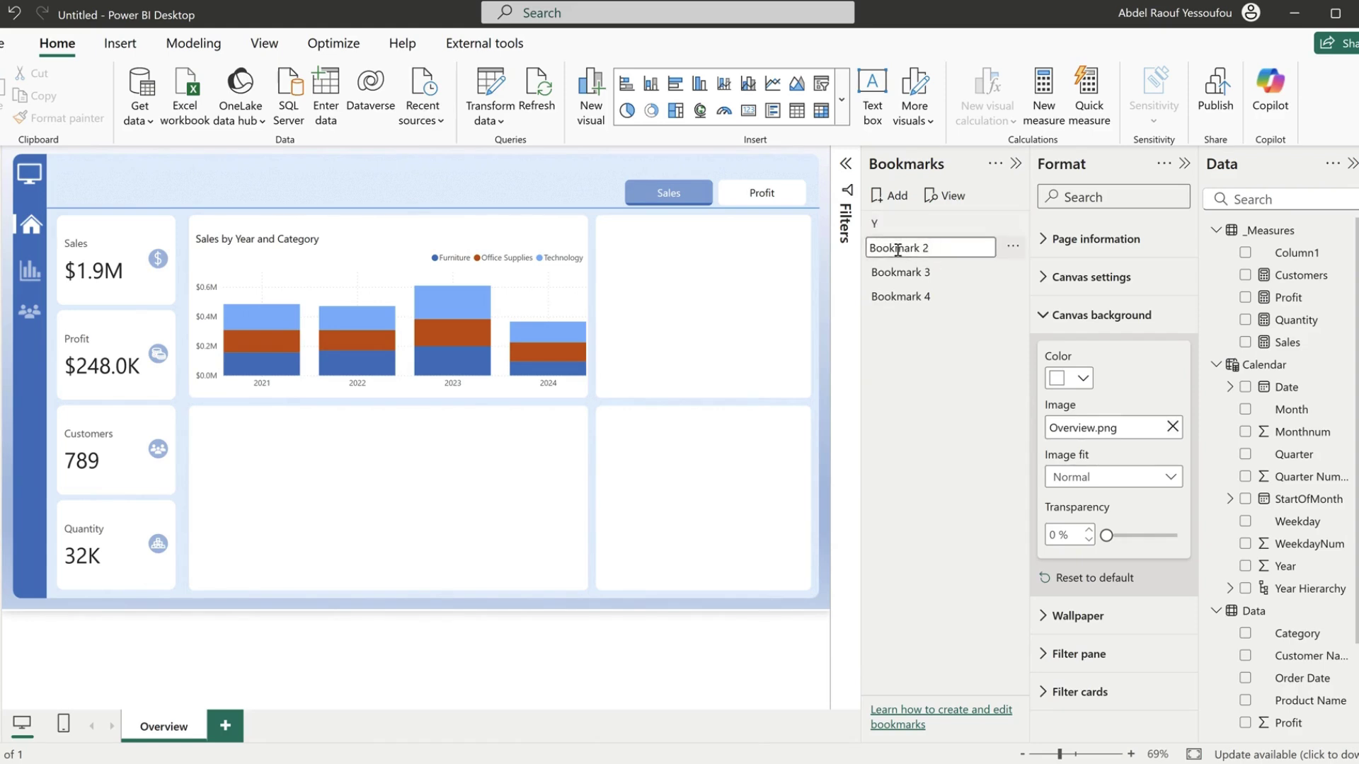
key(ctrl+a)
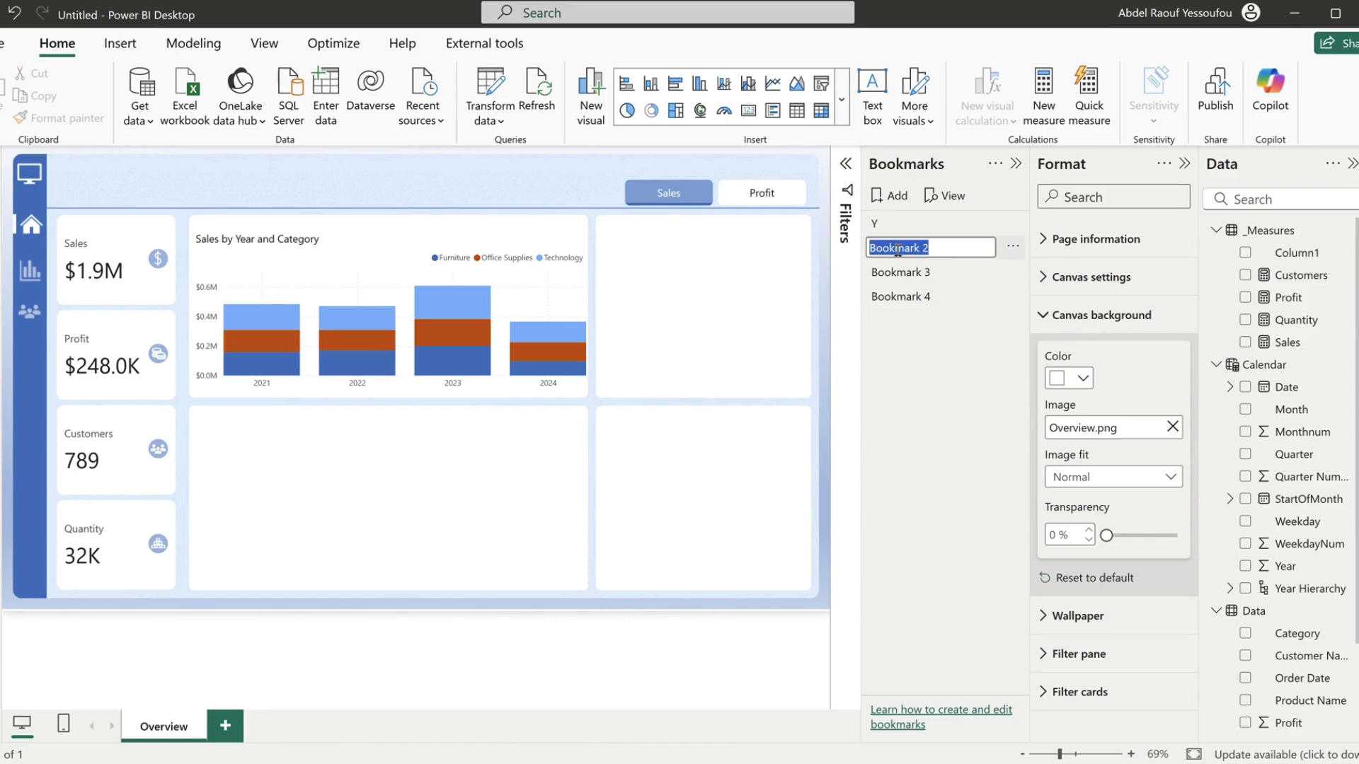
text(Q)
key(Return)
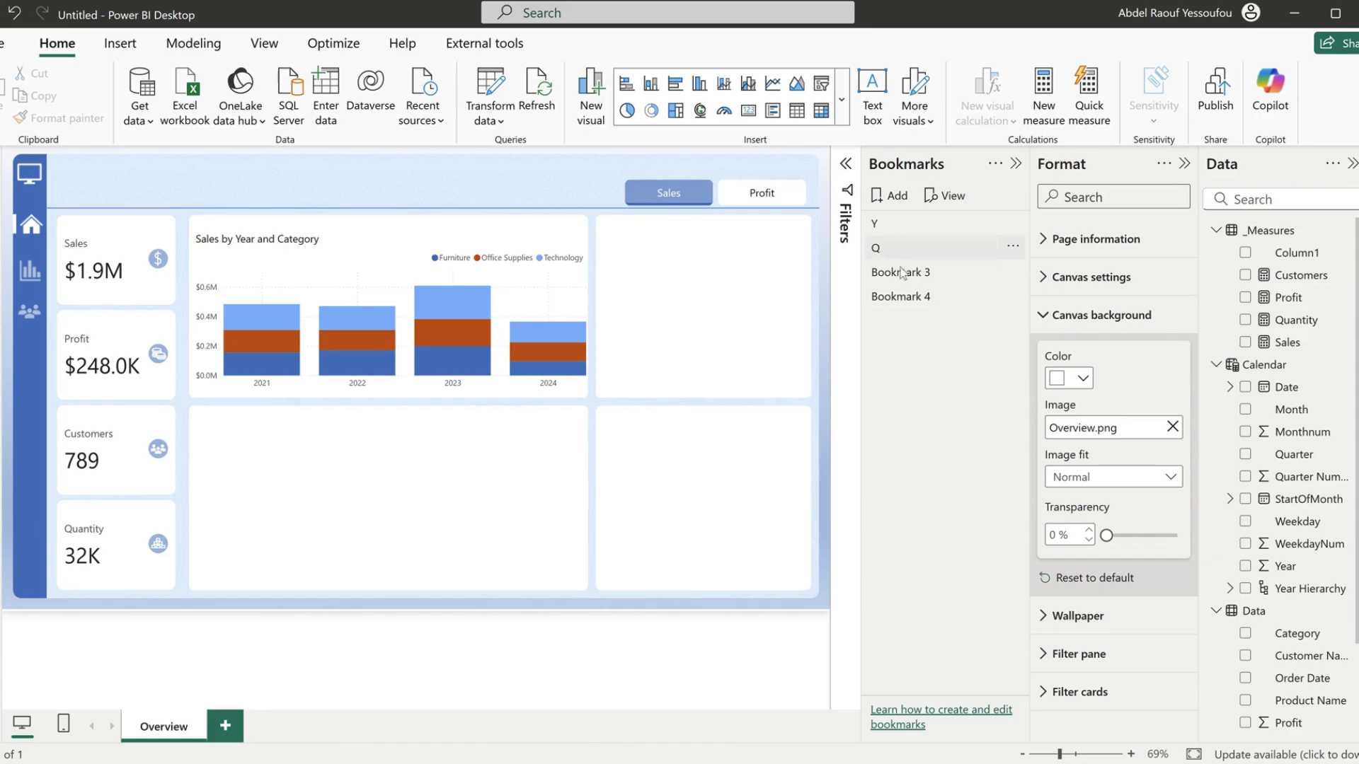
- Rename the third bookmark M and the fourth bookmark D
double_click(903, 272)
key(ctrl+a)
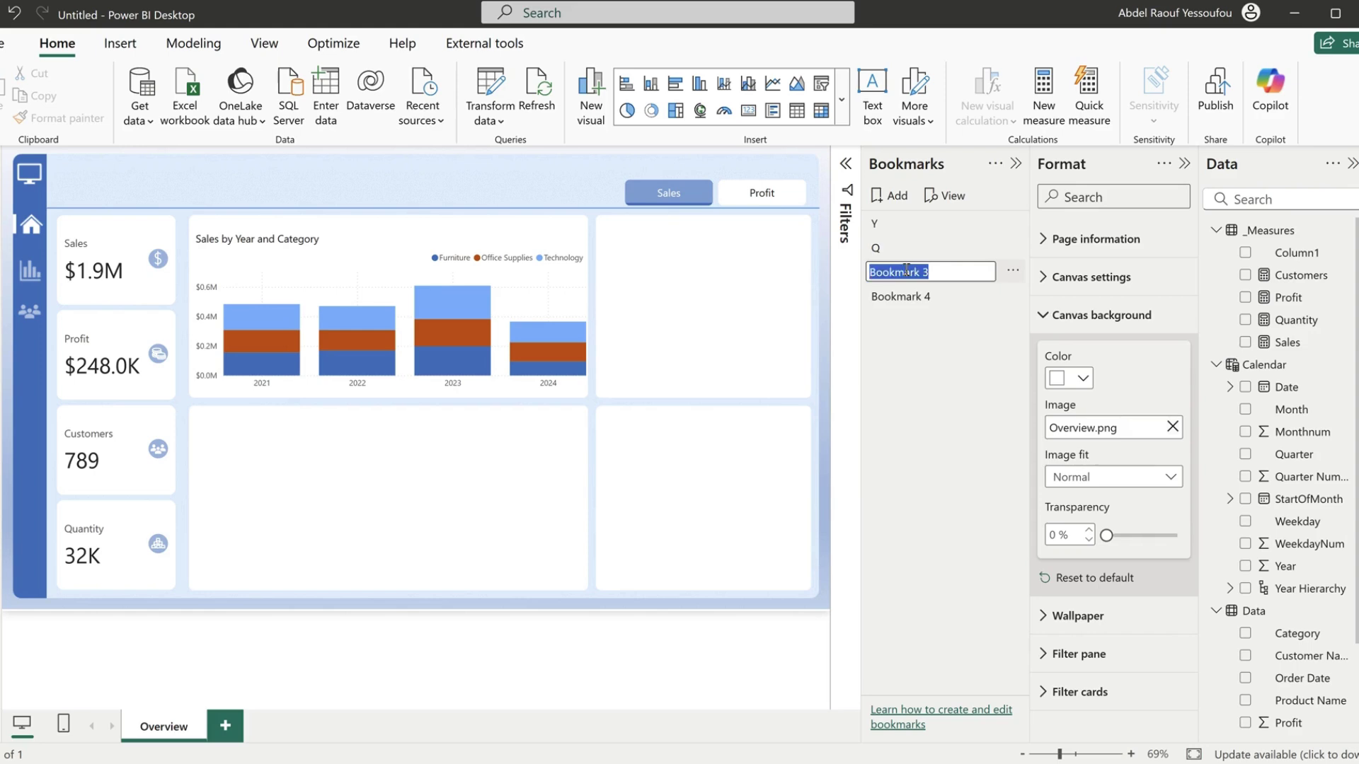
text(M)
key(Return)
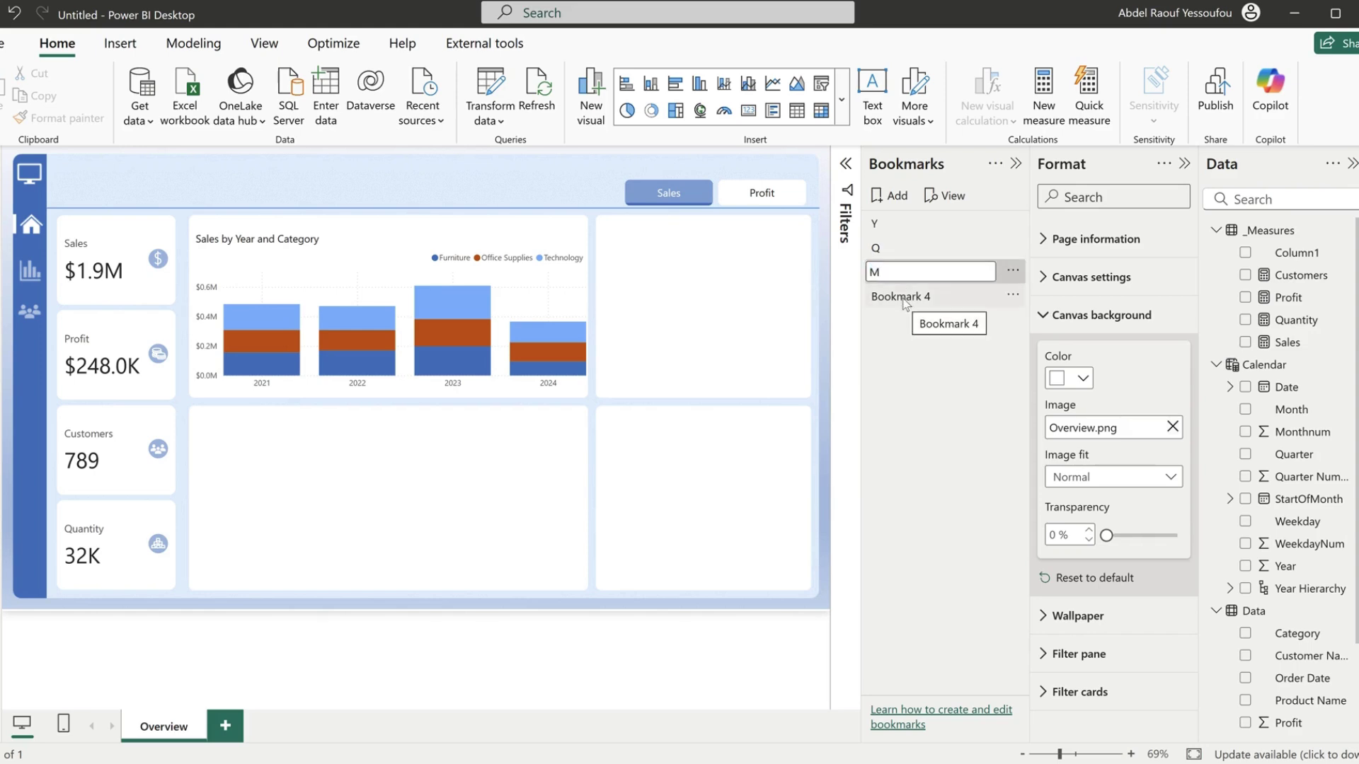
double_click(903, 297)
key(ctrl+a)
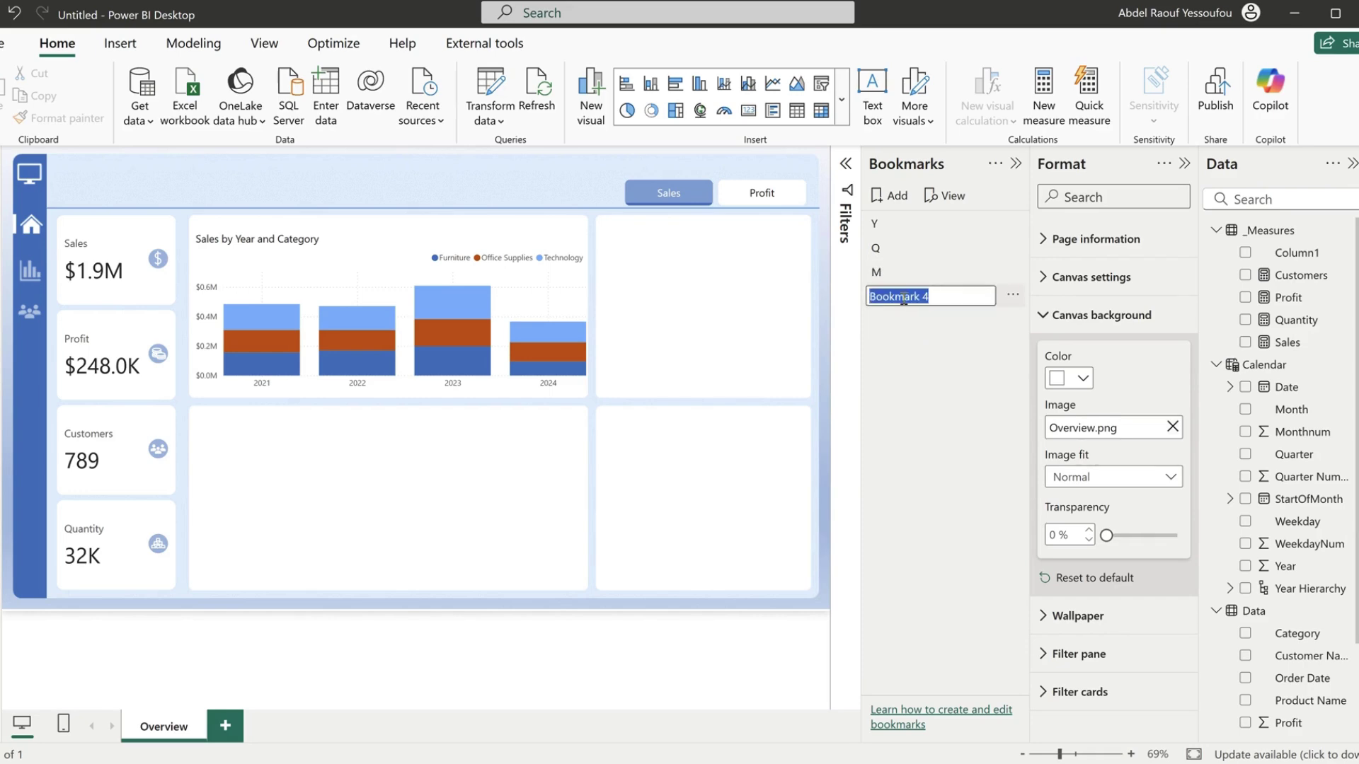
text(D)
key(Return)
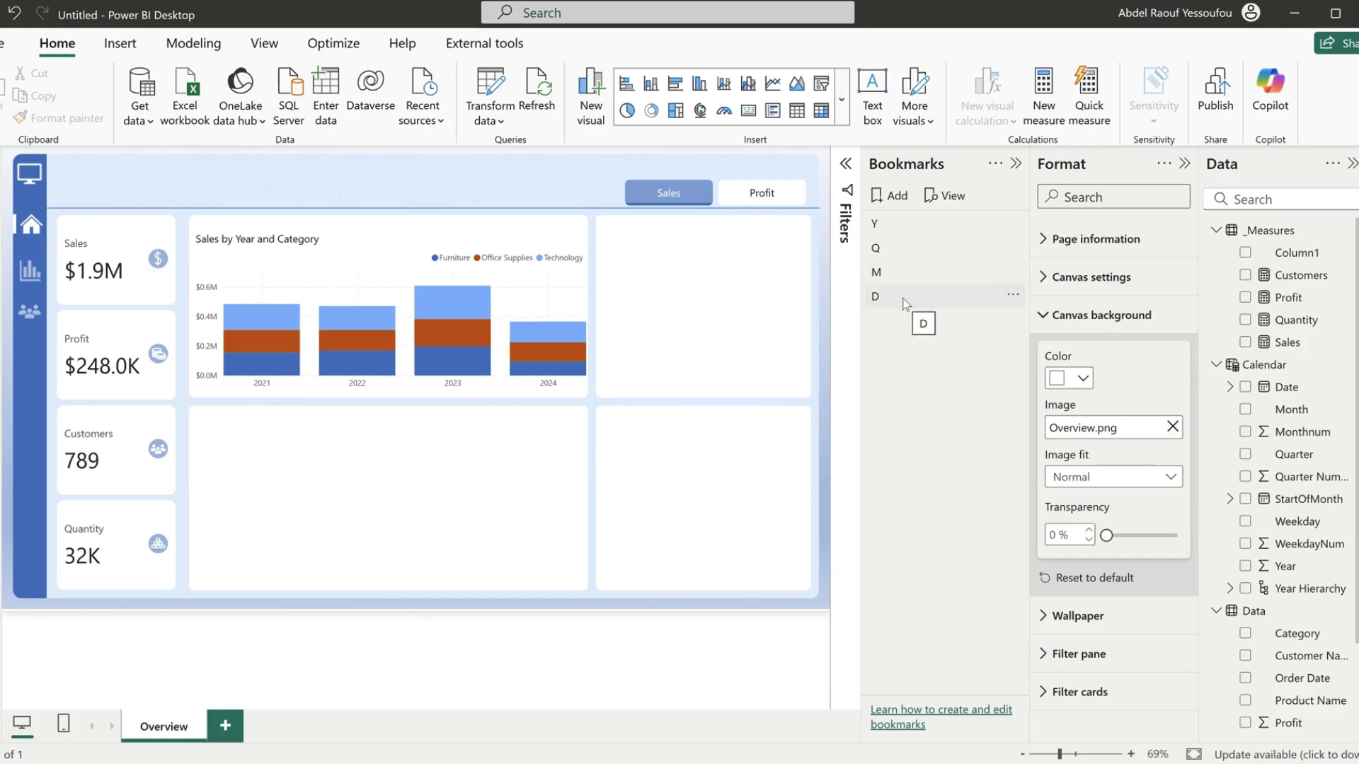
click(923, 294)
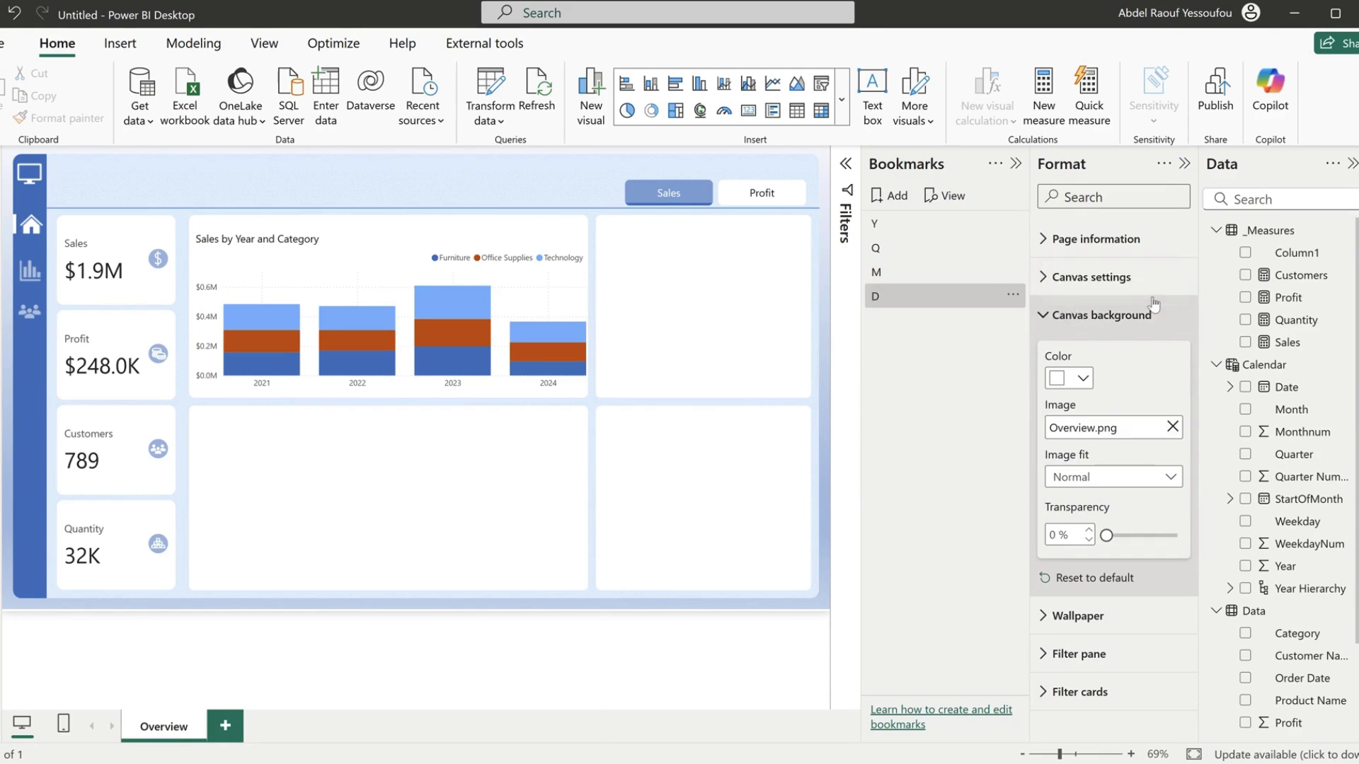
- Close the Format and Selection panes, leaving the Bookmarks and Data panes open beside the canvas
click(1184, 163)
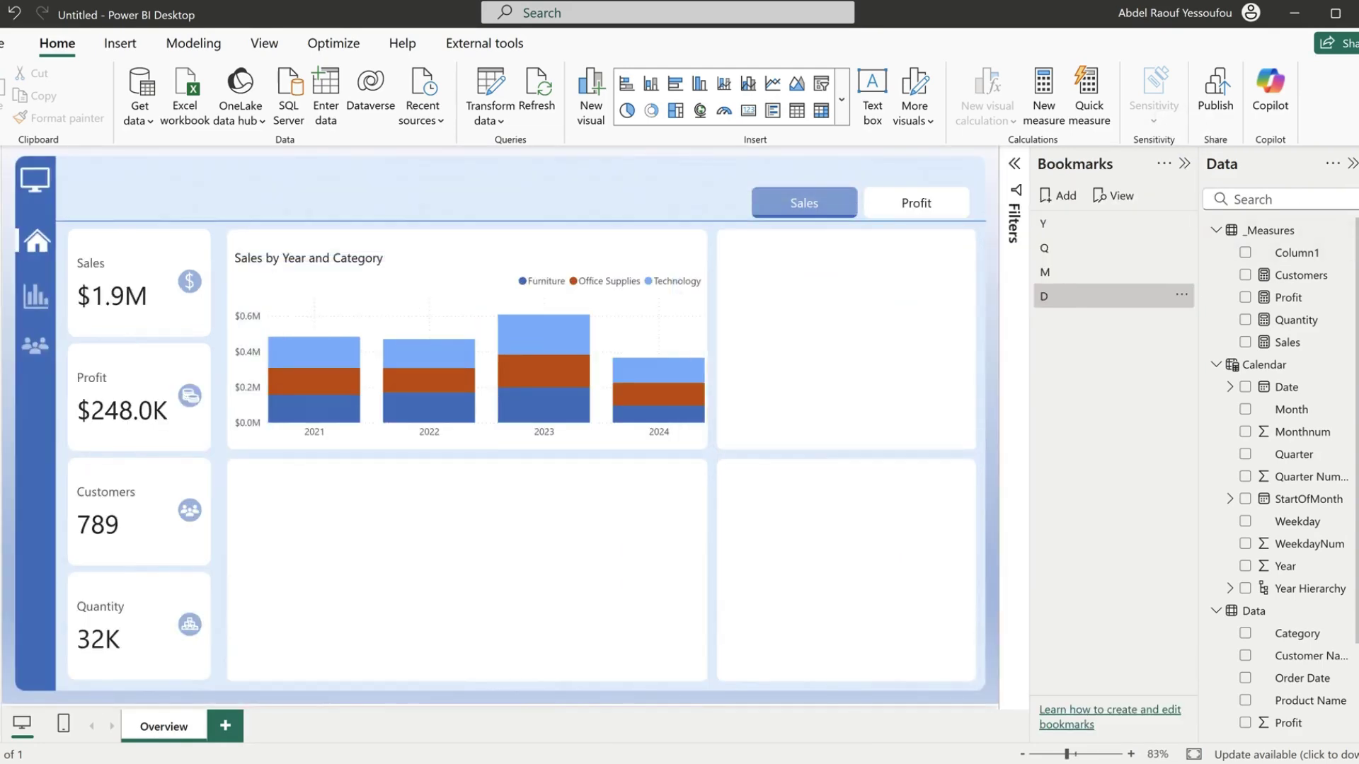
click(1353, 277)
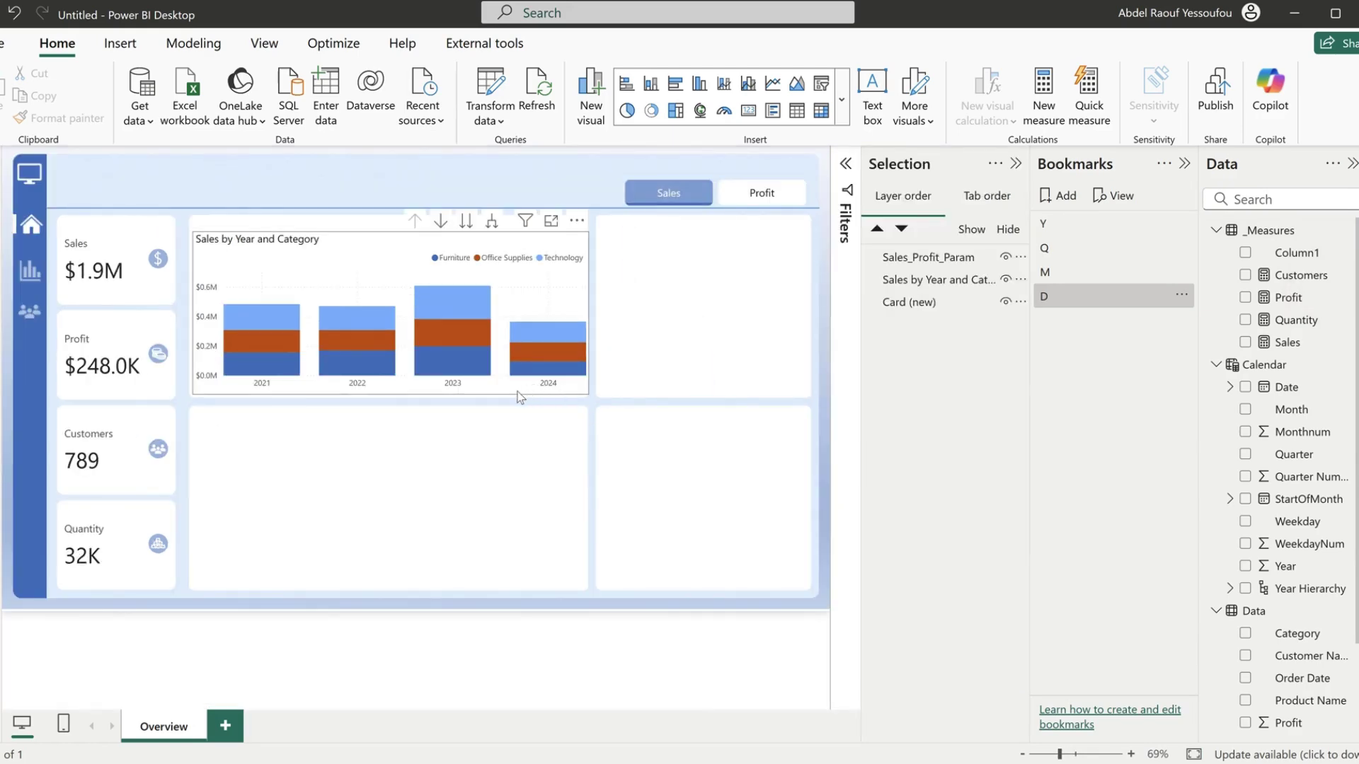
click(1016, 165)
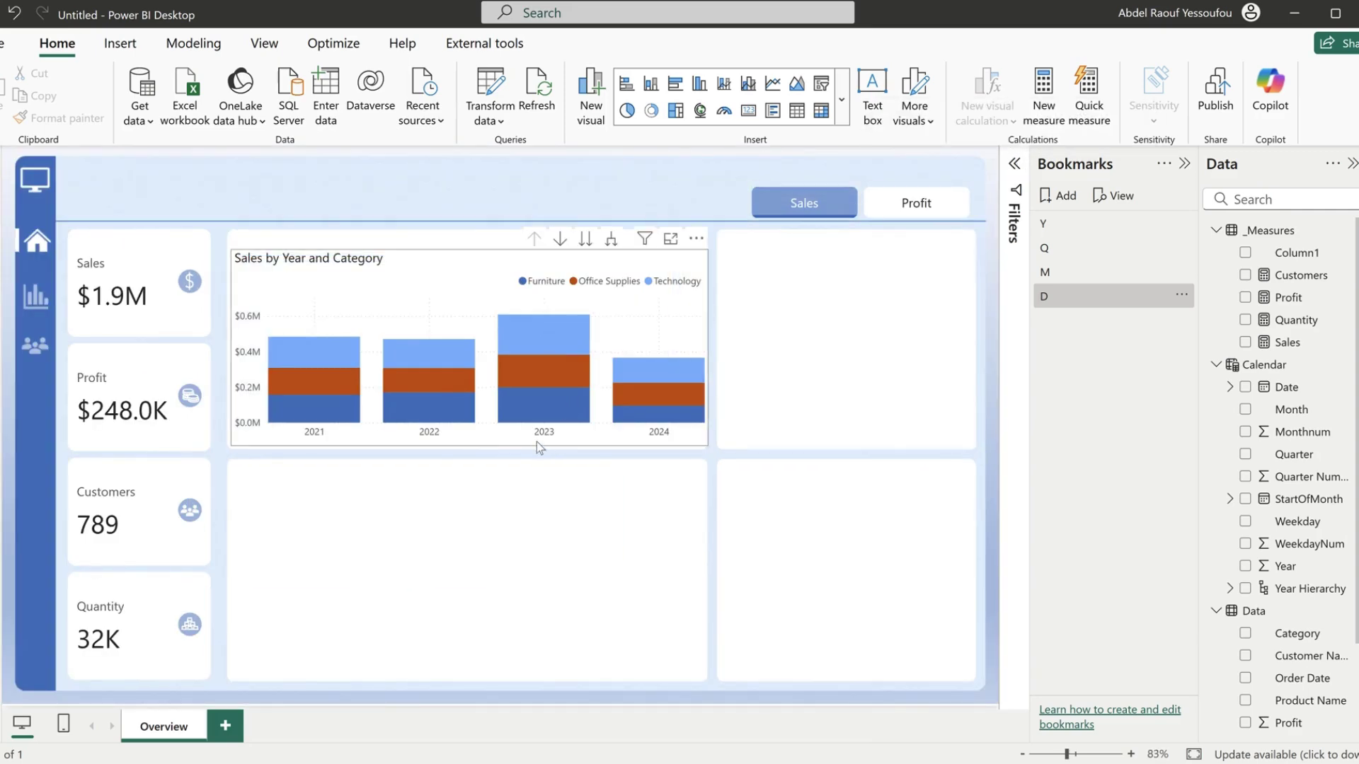
- Limit the Y bookmark to the selected stacked column chart and update it with the Year-level view
click(536, 446)
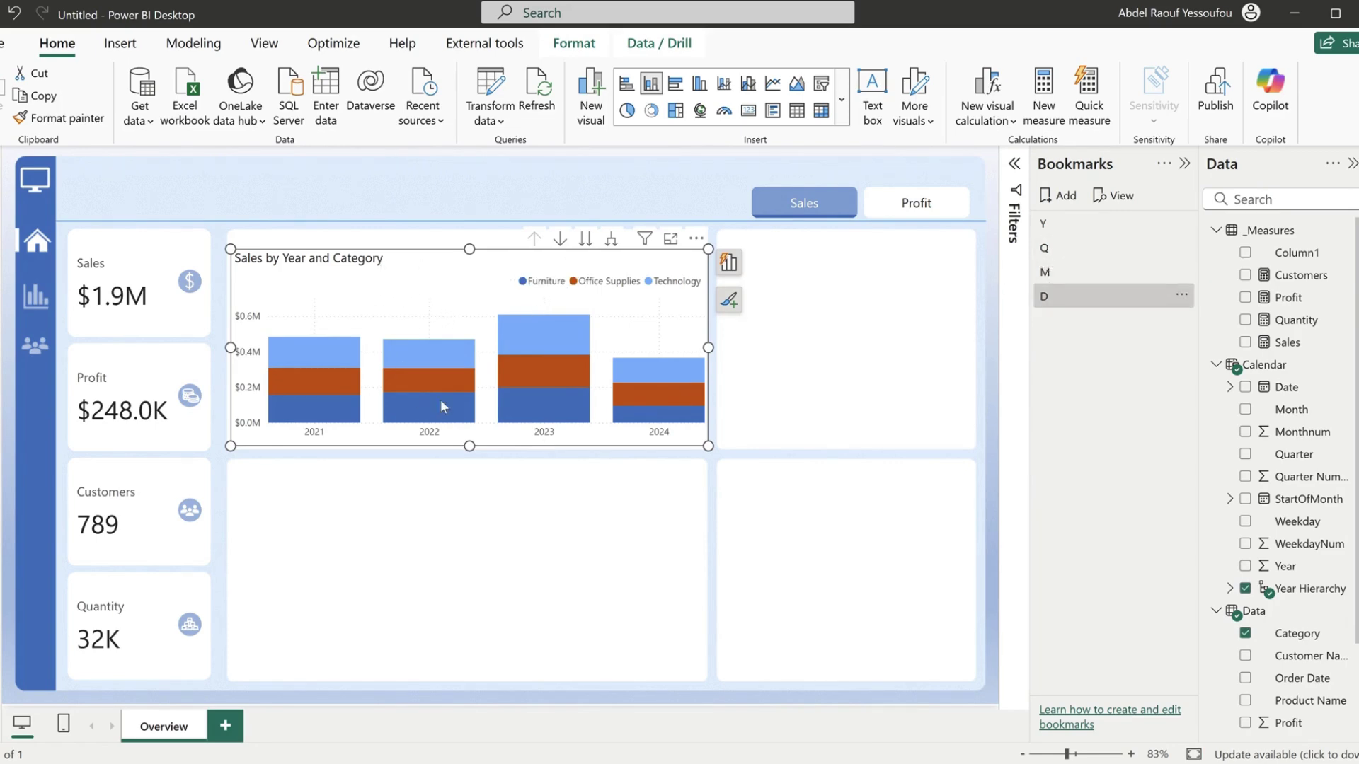
right_click(1065, 228)
click(1122, 421)
right_click(1061, 224)
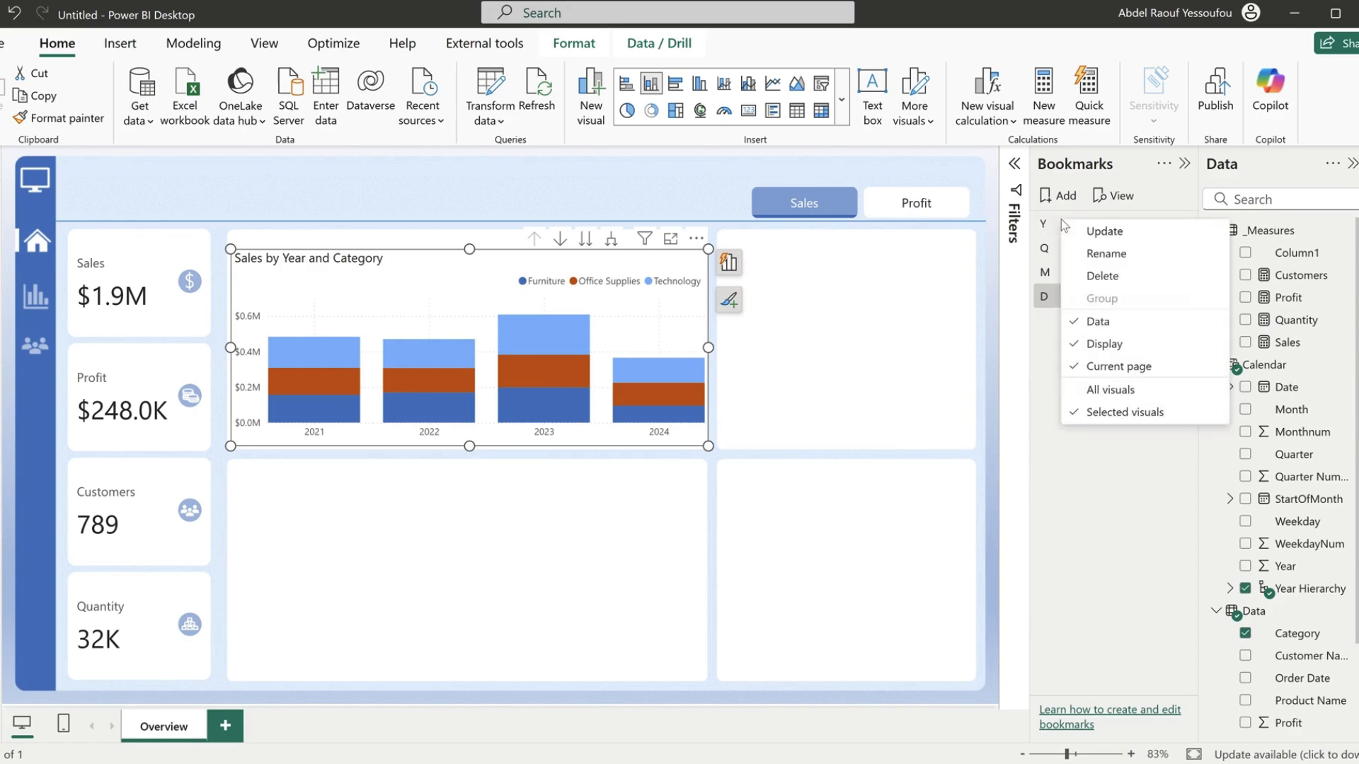
click(1115, 235)
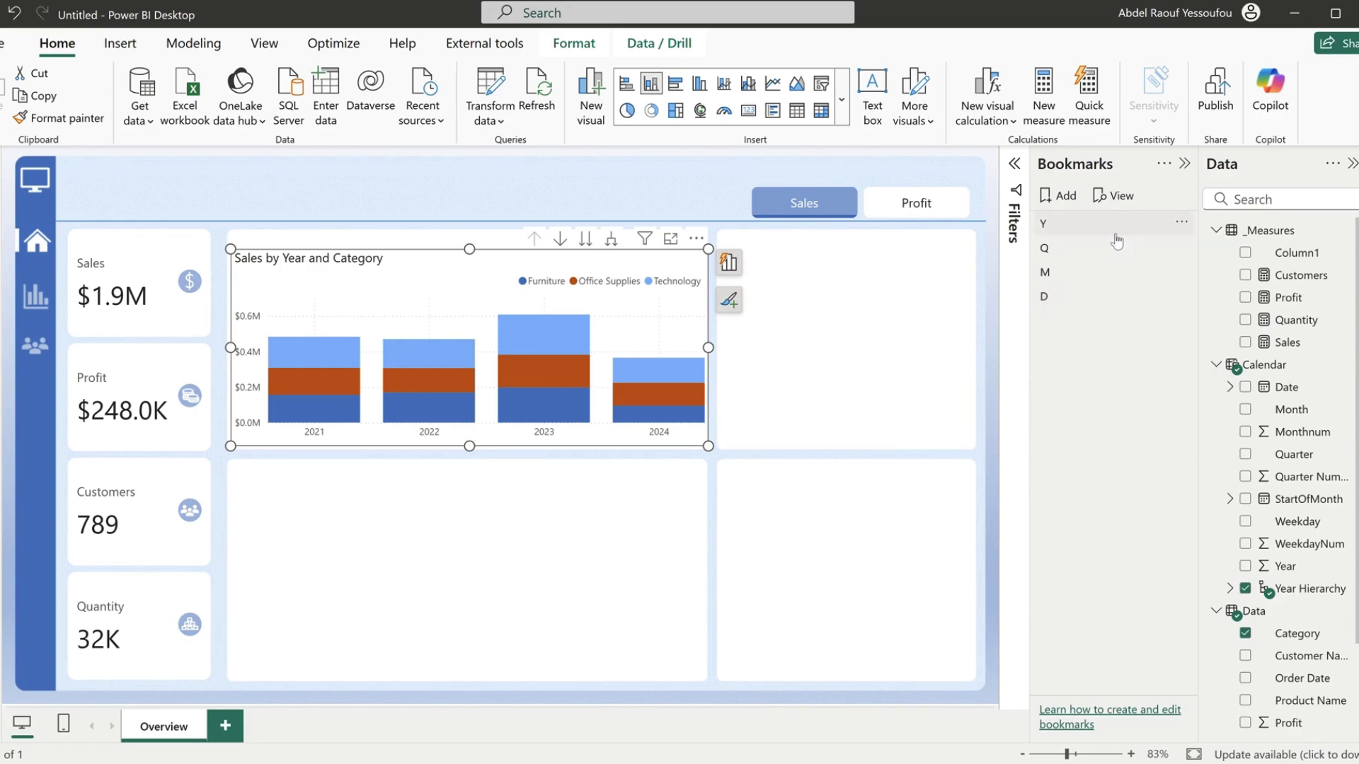
- Try the chart's expanded Year and Quarter view and its Quarter-only level, drilling back up to Year after each
click(612, 240)
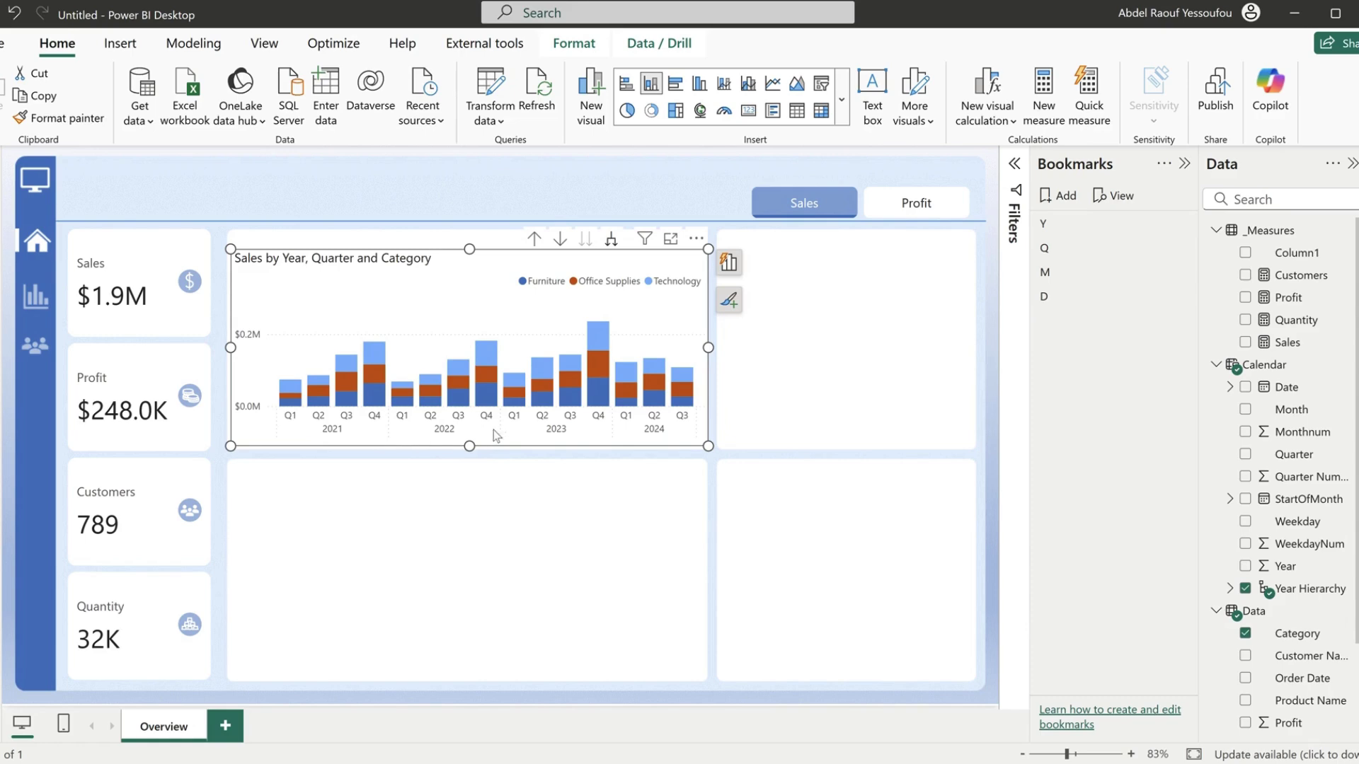
click(536, 239)
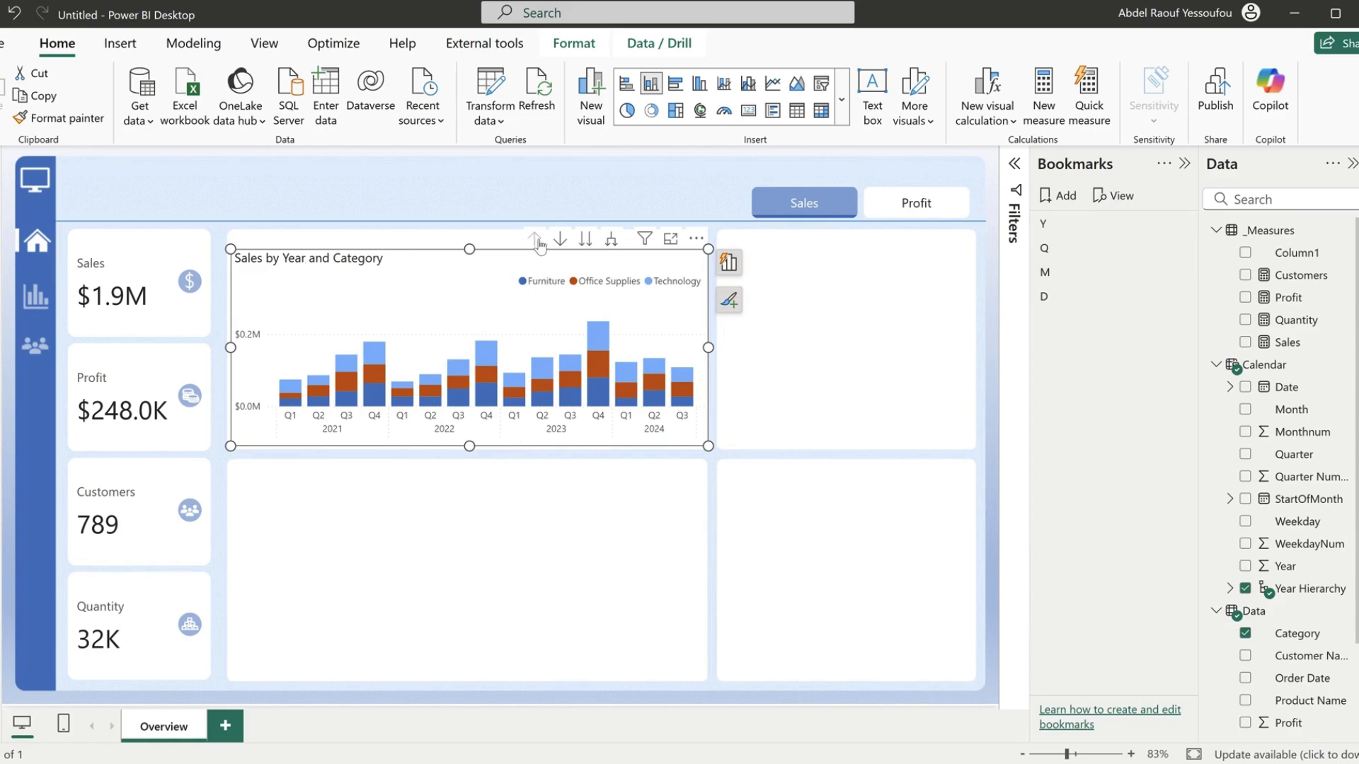
click(585, 241)
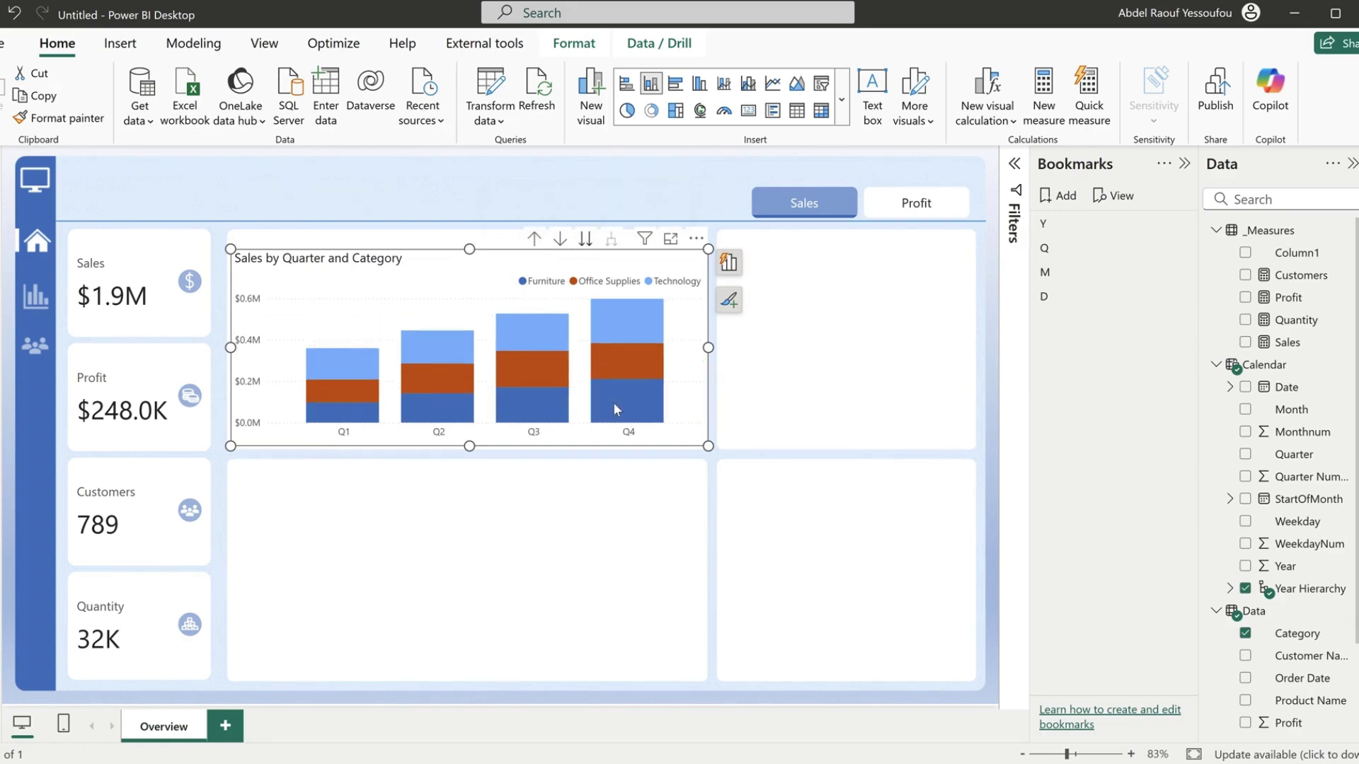
mouse_move(631, 366)
click(535, 239)
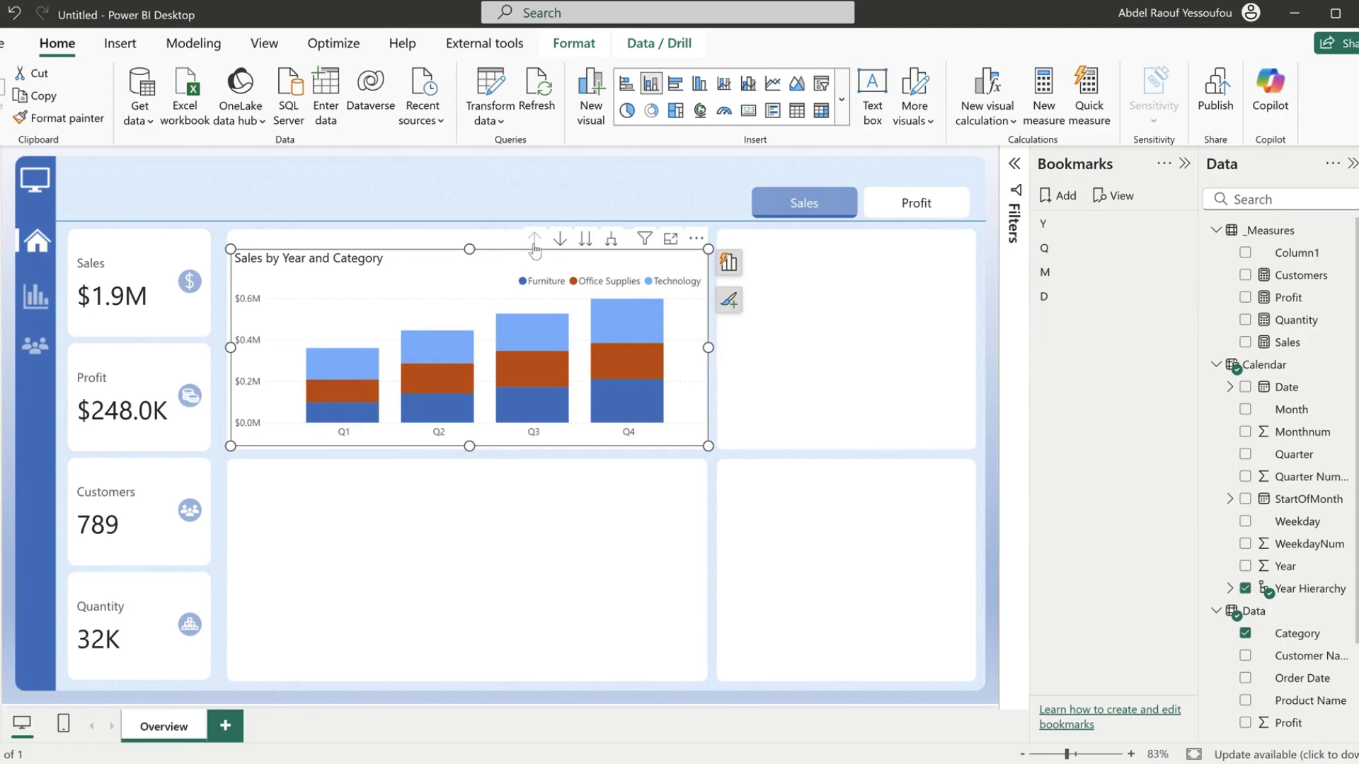
- Expand the chart's axis to Year and Quarter, and update the Q bookmark with this view for selected visuals only
click(611, 240)
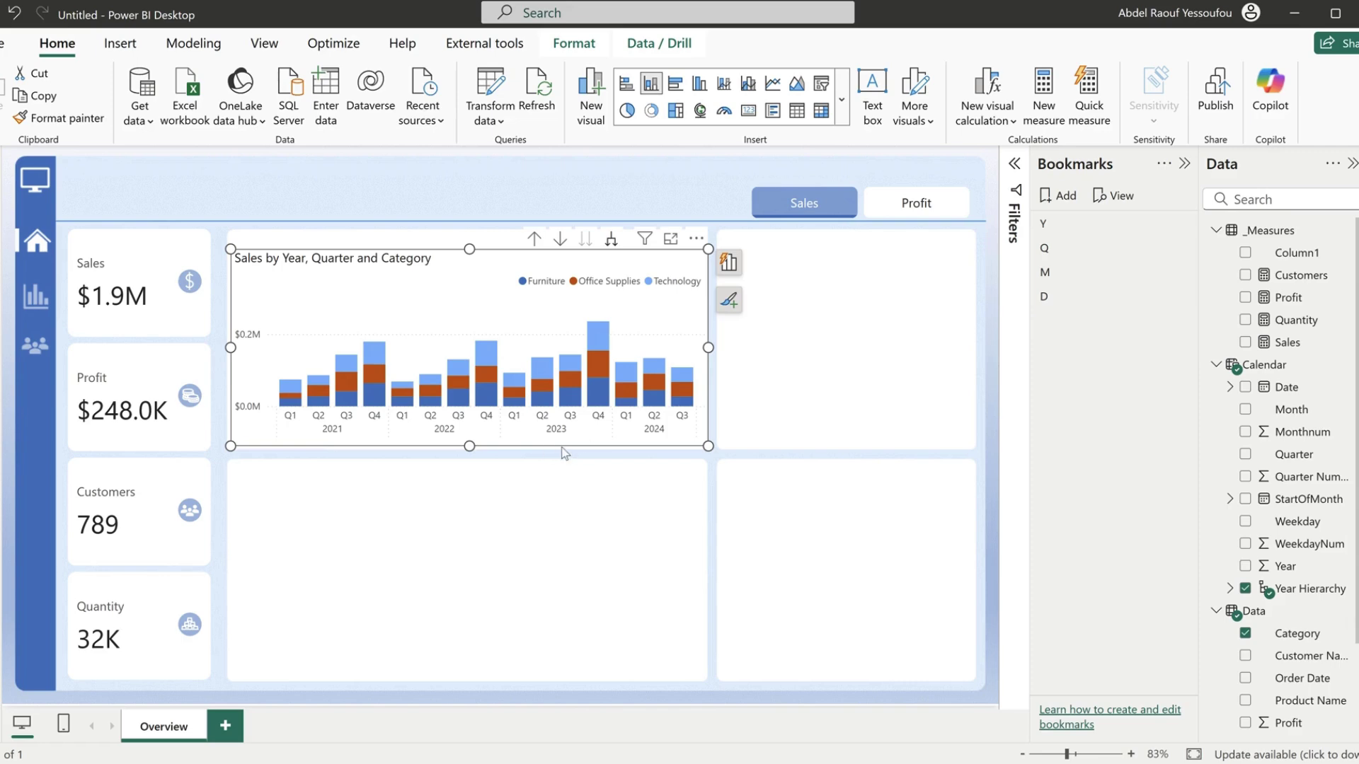
right_click(1052, 253)
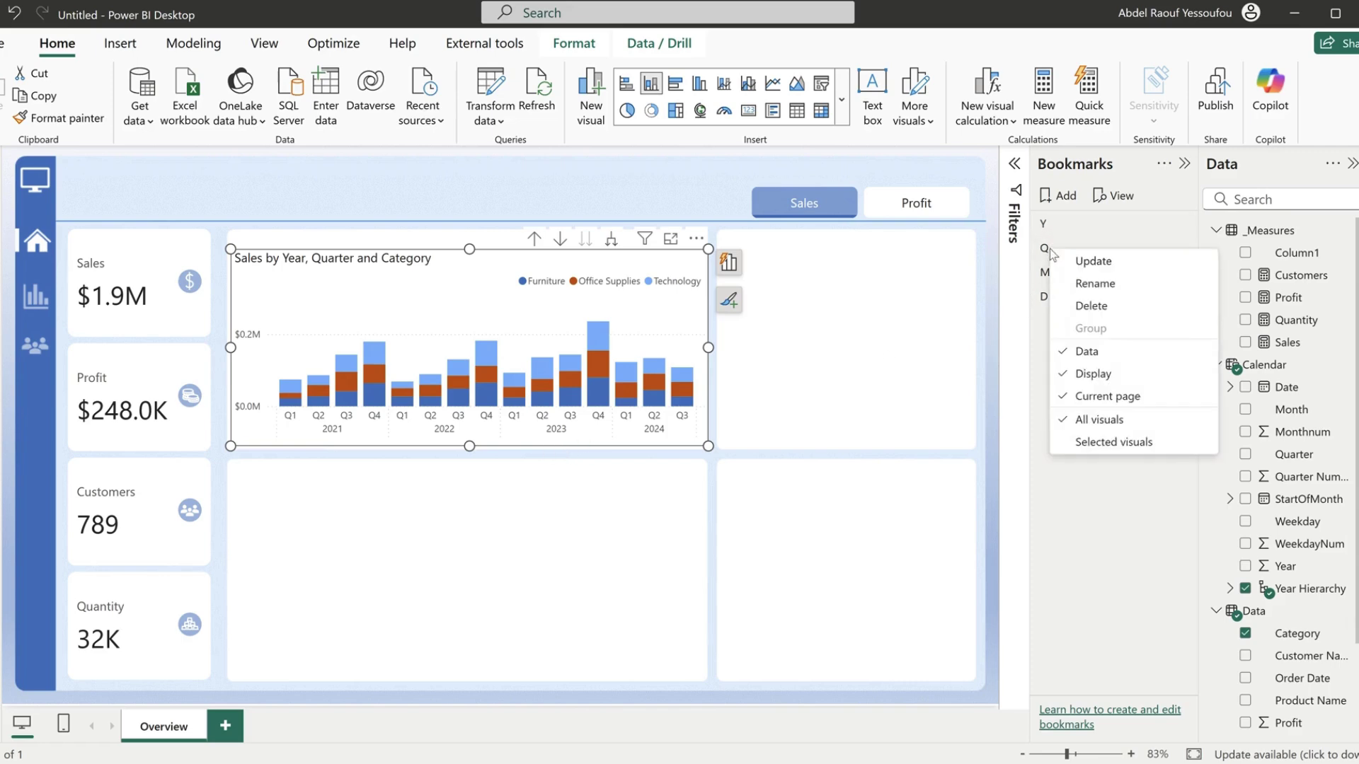
click(1101, 443)
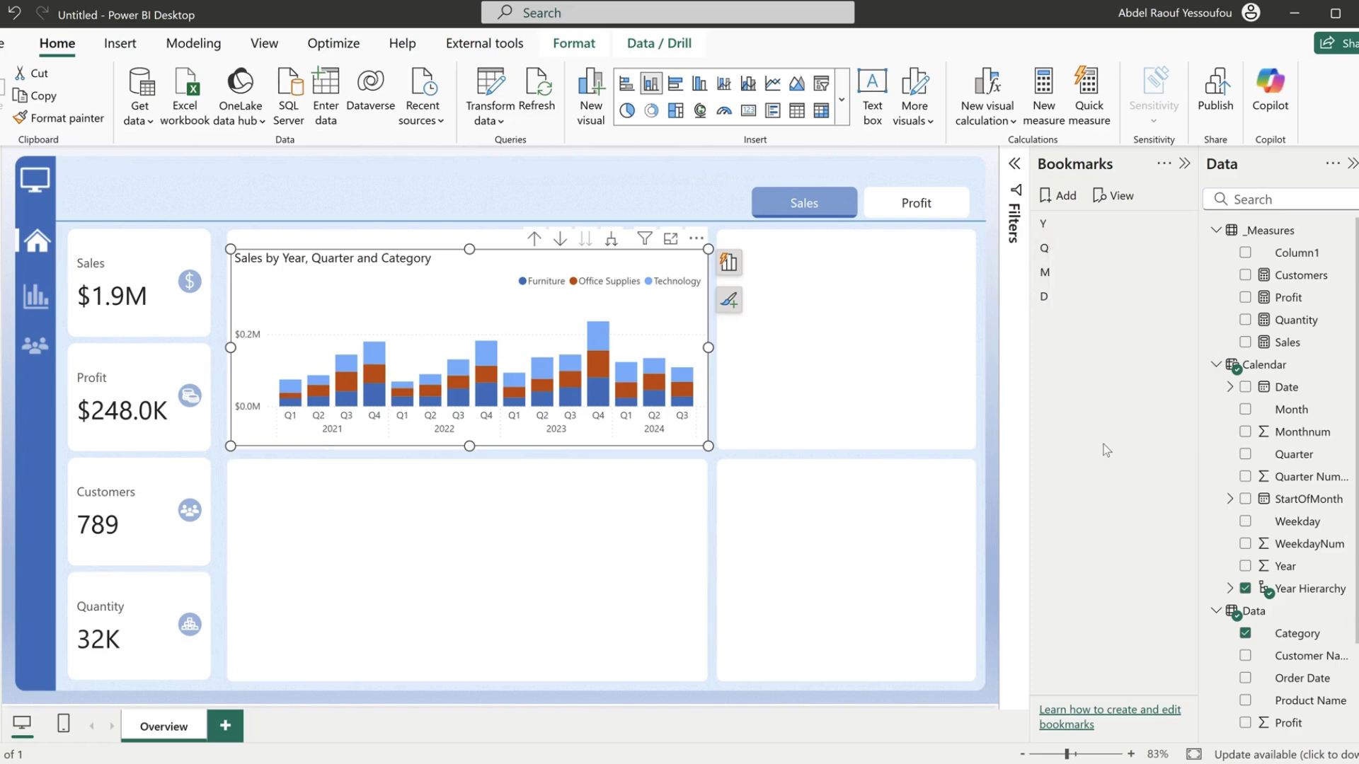
right_click(1069, 249)
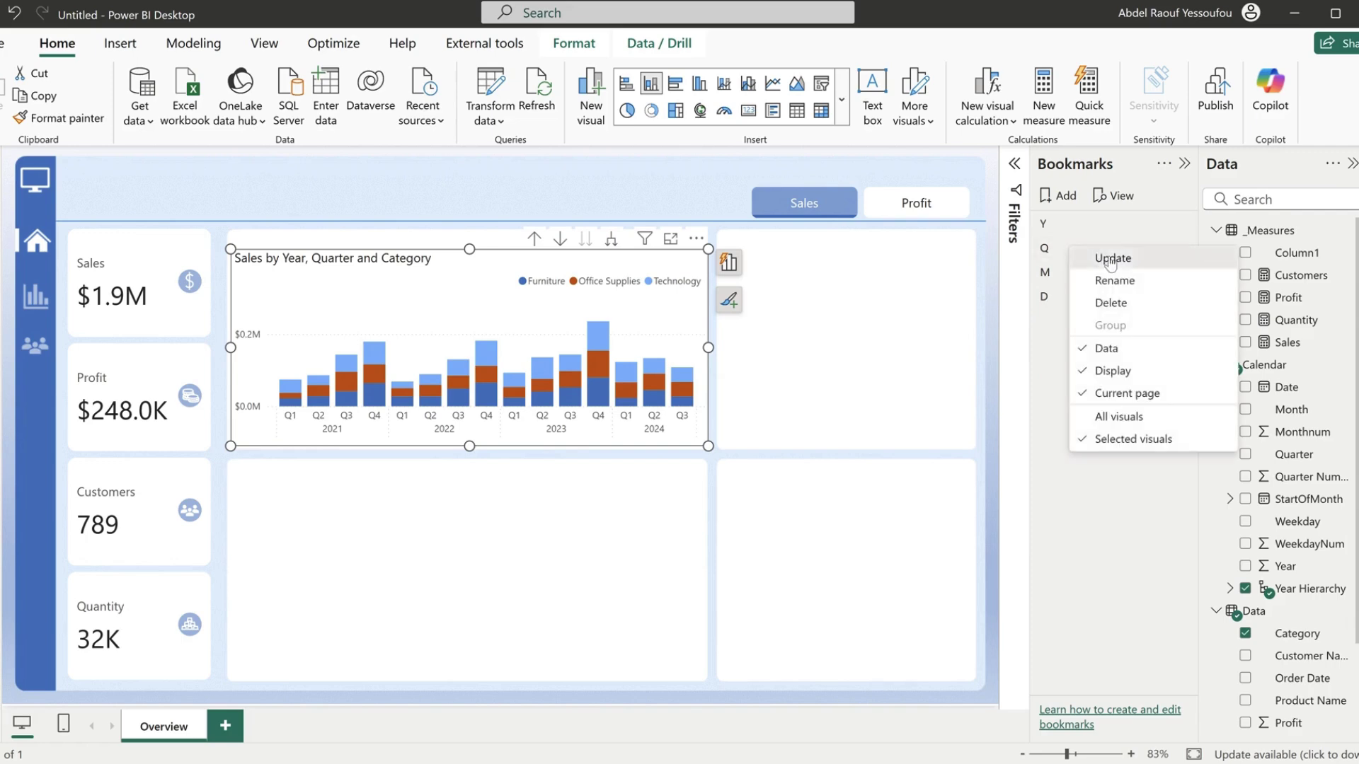
click(1110, 263)
- Test the Y and Q bookmarks by switching the chart between them
click(1080, 244)
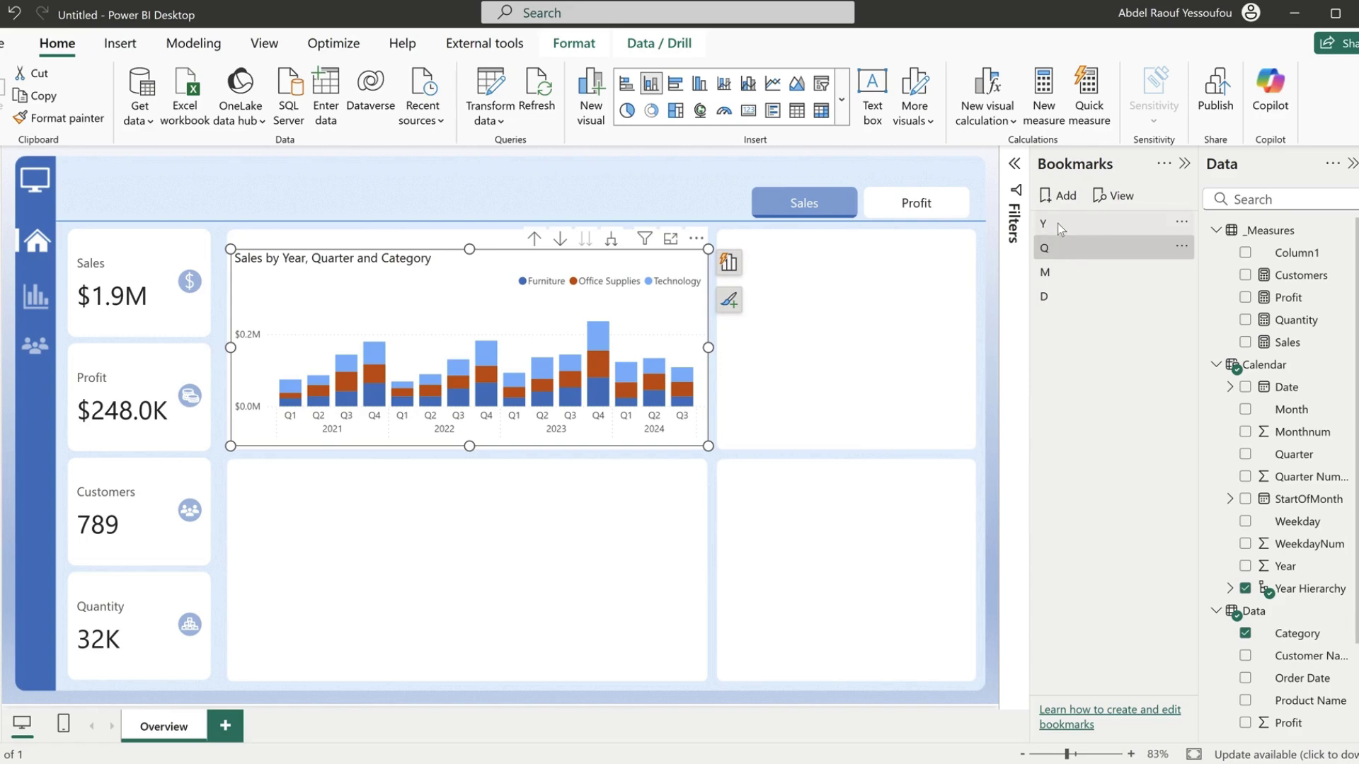
click(1057, 223)
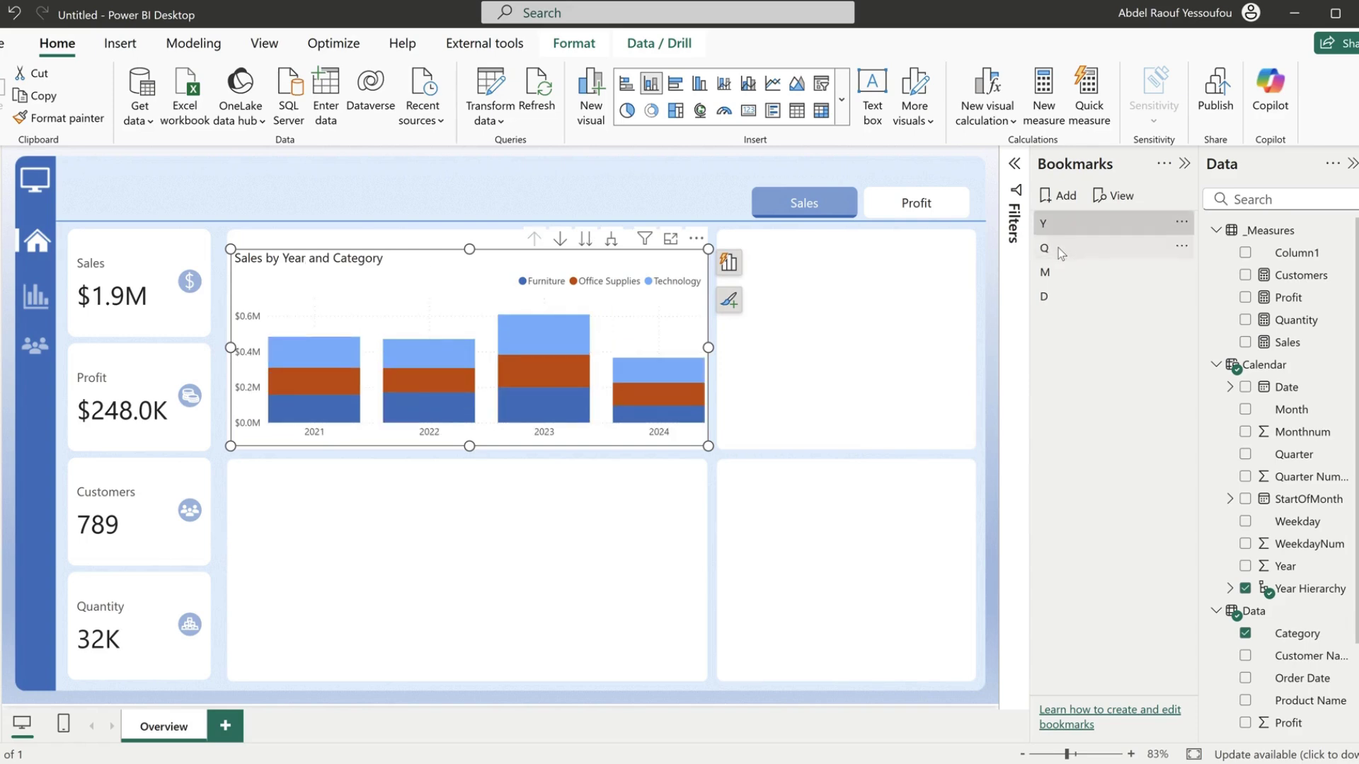
click(1058, 248)
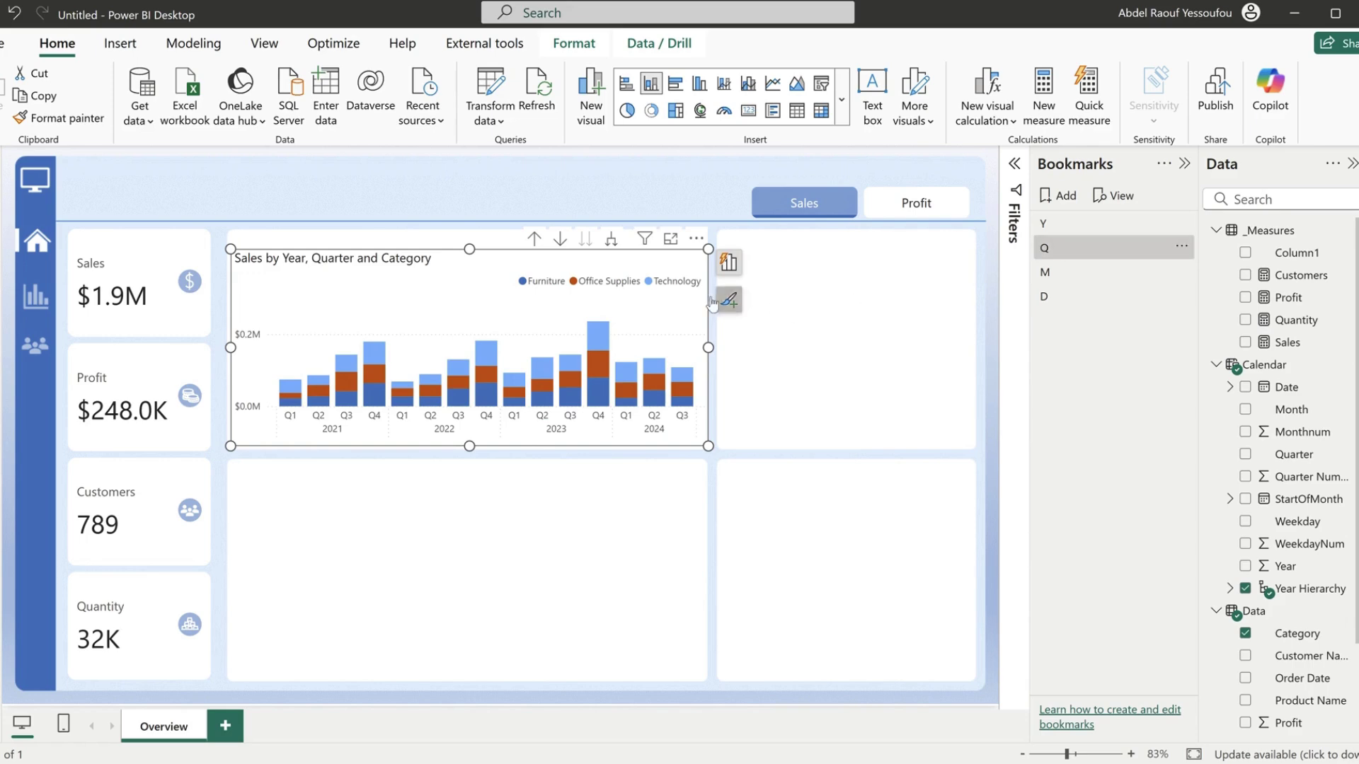
- Bring the chart's axis to the Month level alone, and update the M bookmark with this view for selected visuals only
click(535, 240)
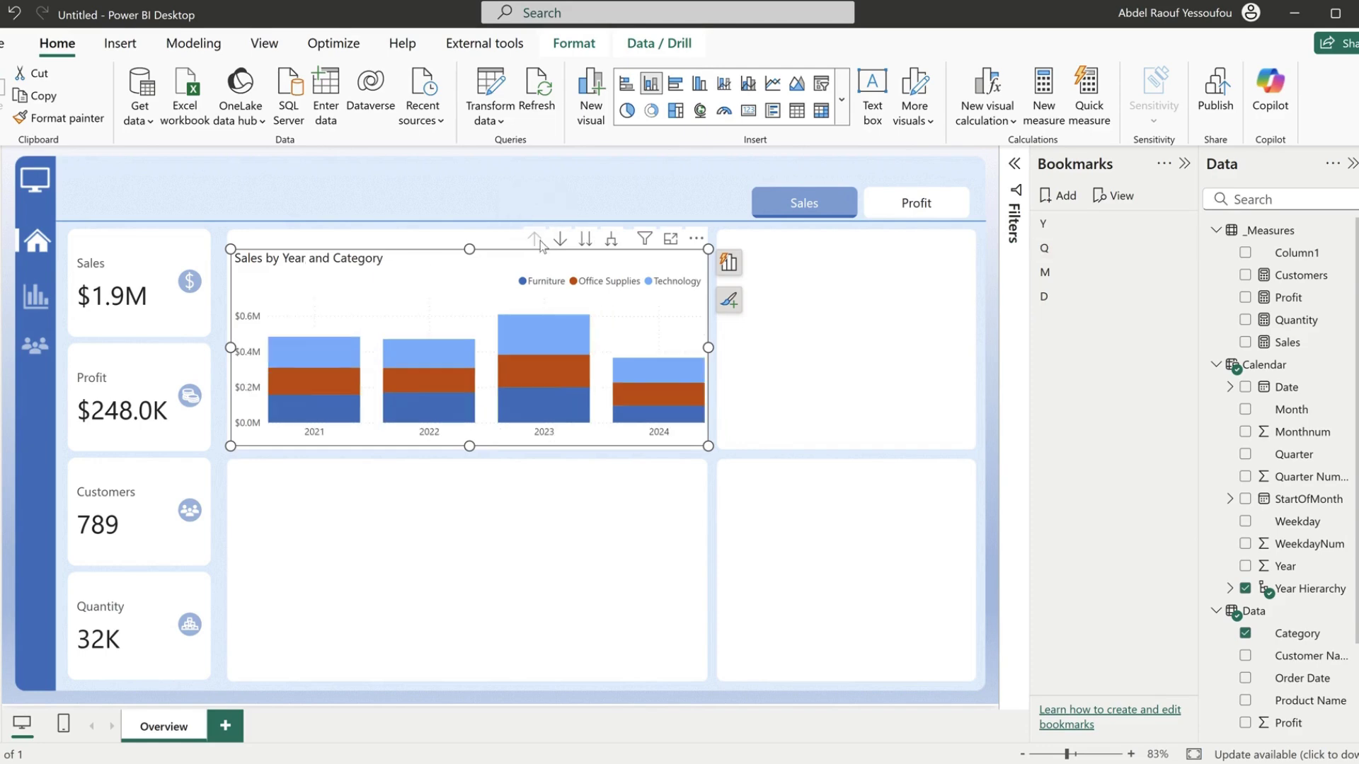
click(585, 240)
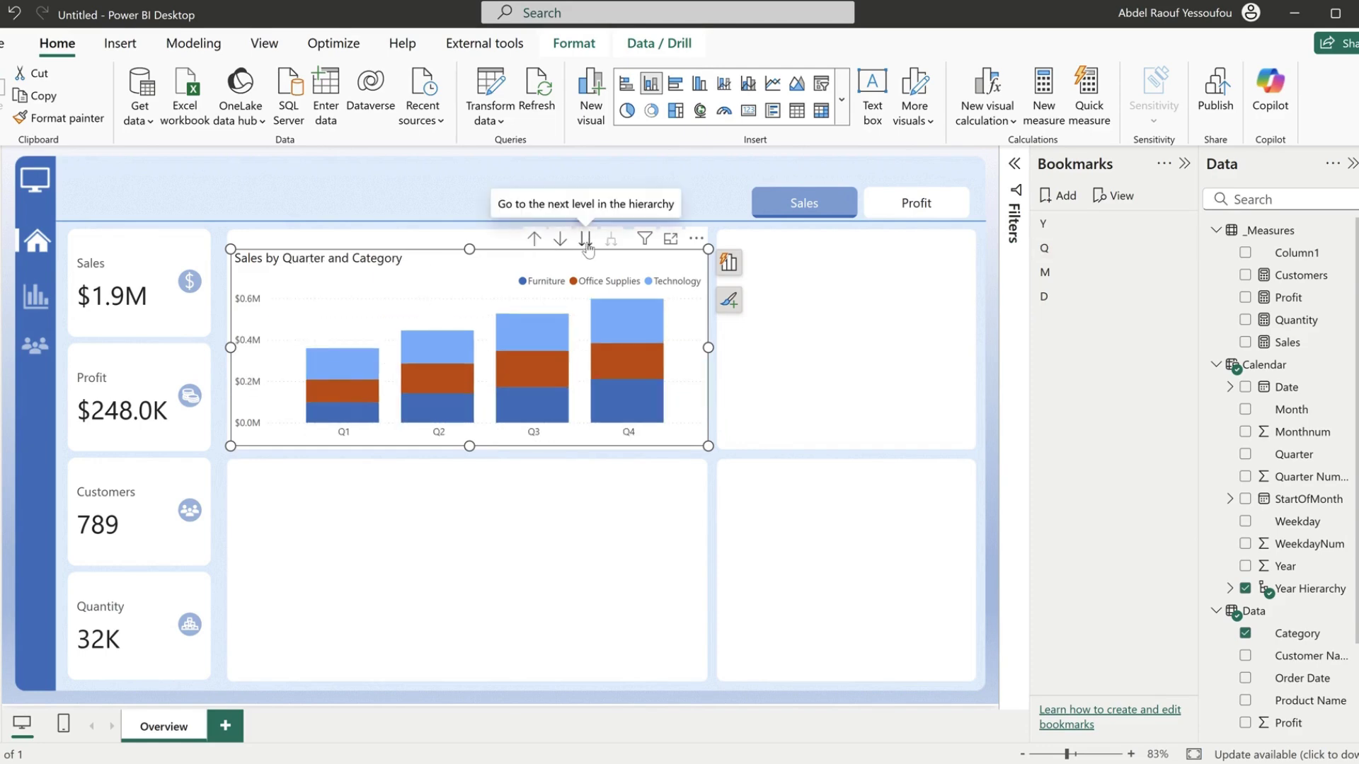
click(586, 243)
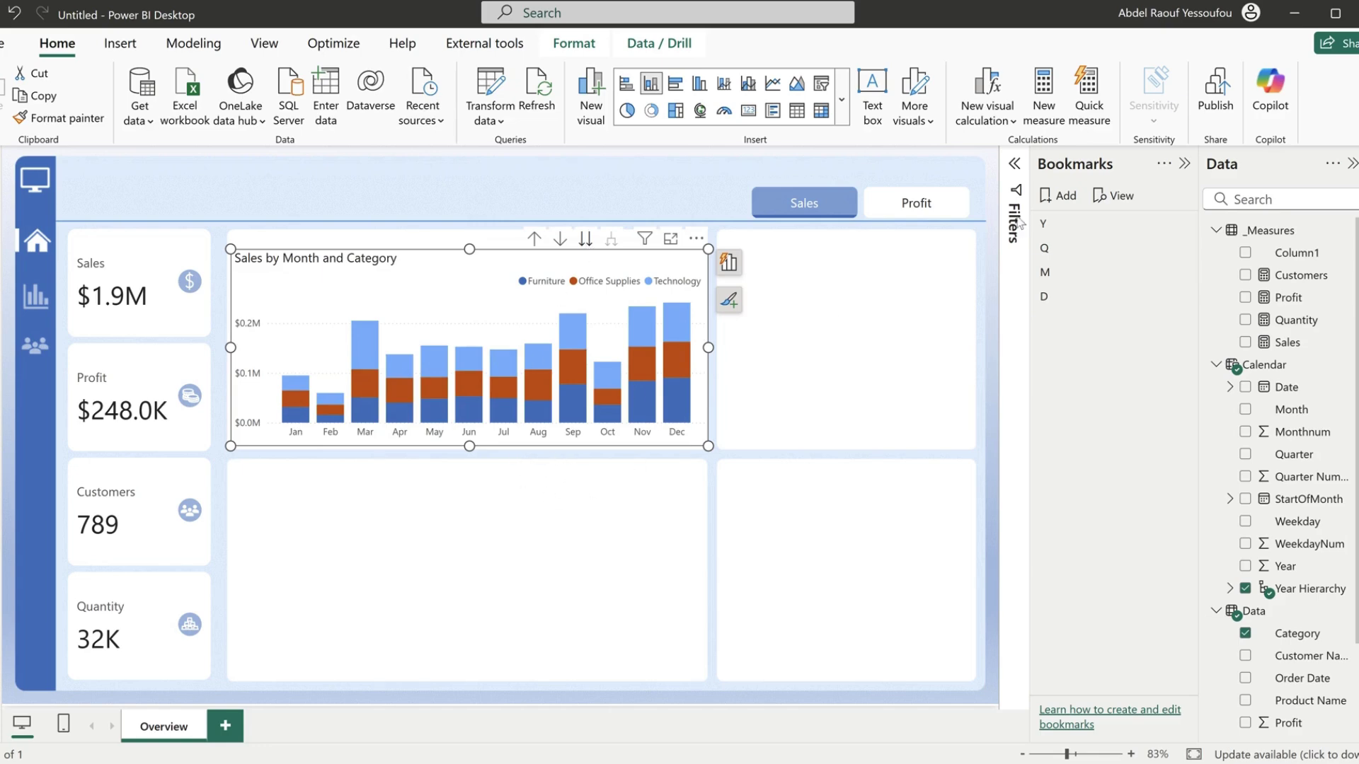
right_click(1046, 271)
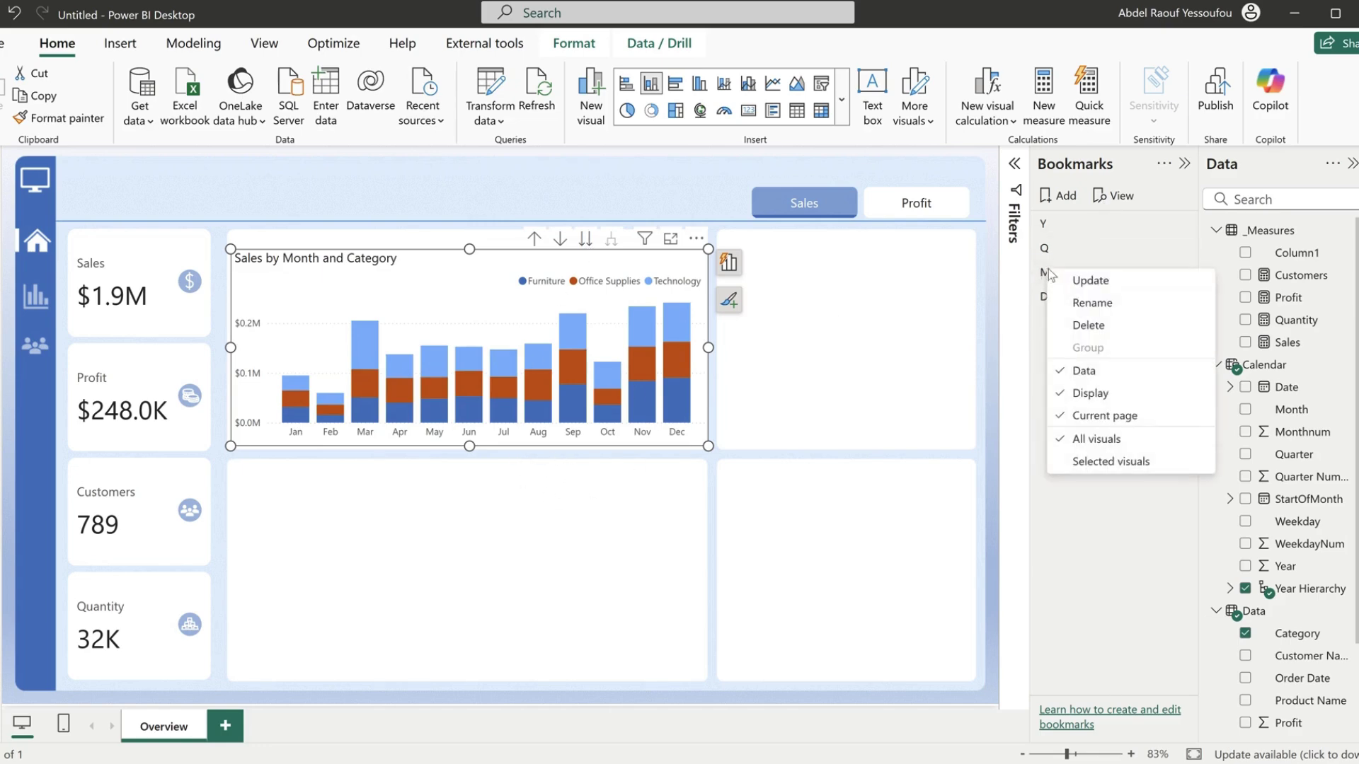
click(1092, 464)
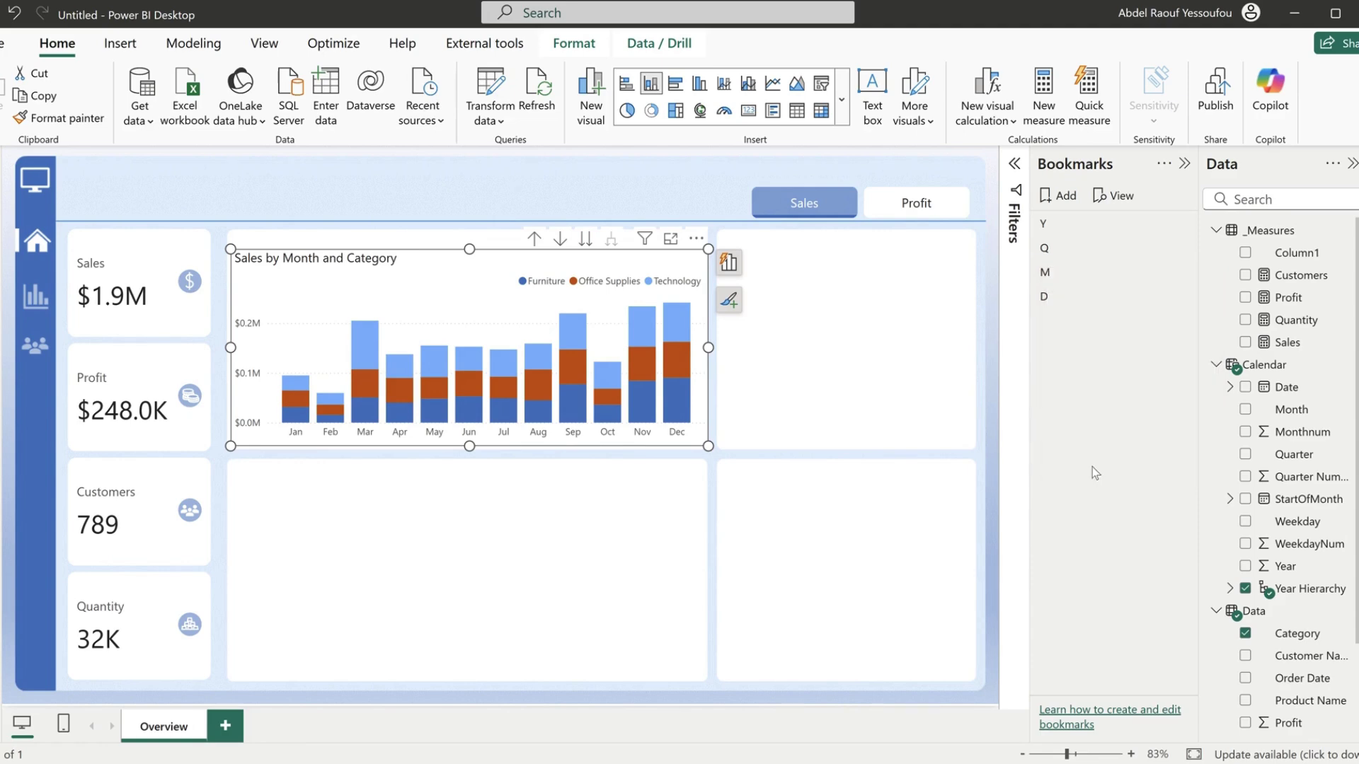
right_click(1065, 274)
click(1094, 283)
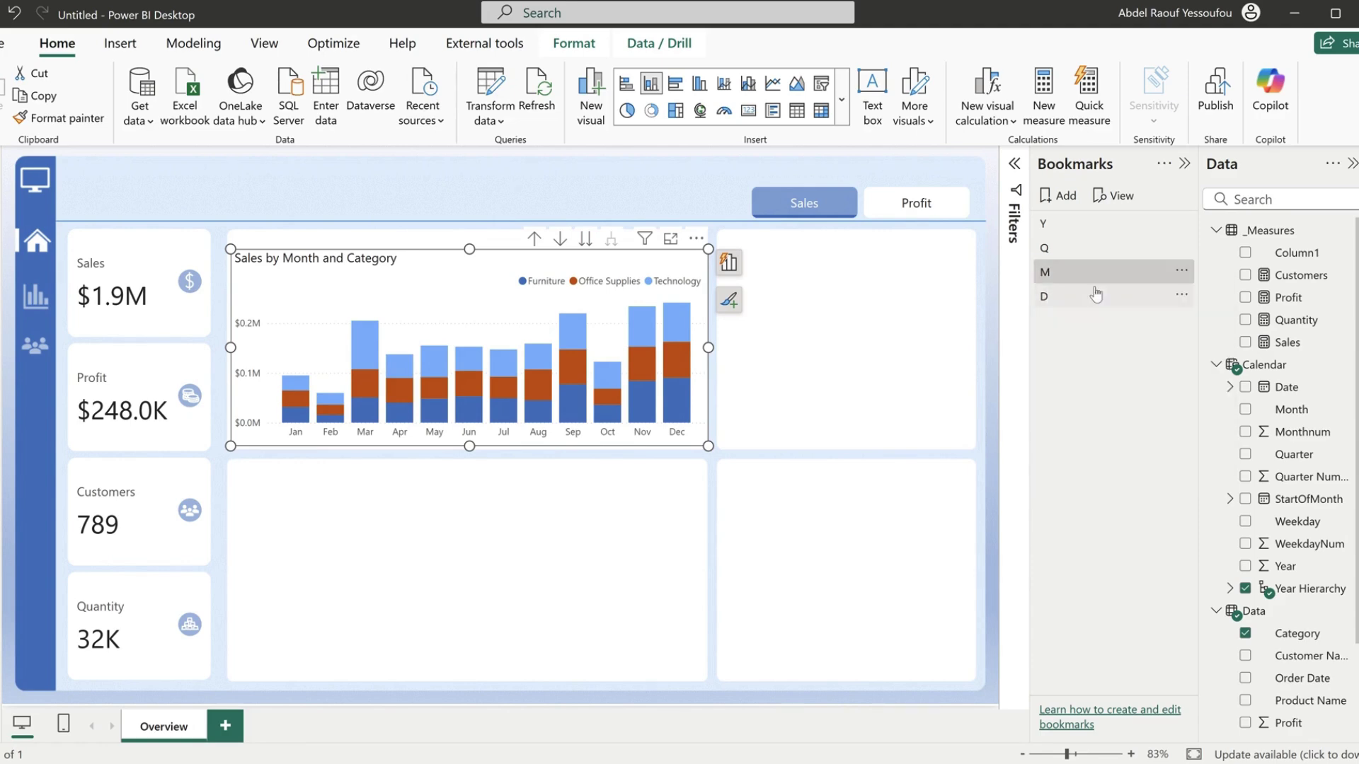
- Test the Q, Y and M bookmarks on the chart in turn, ending on M
click(1064, 246)
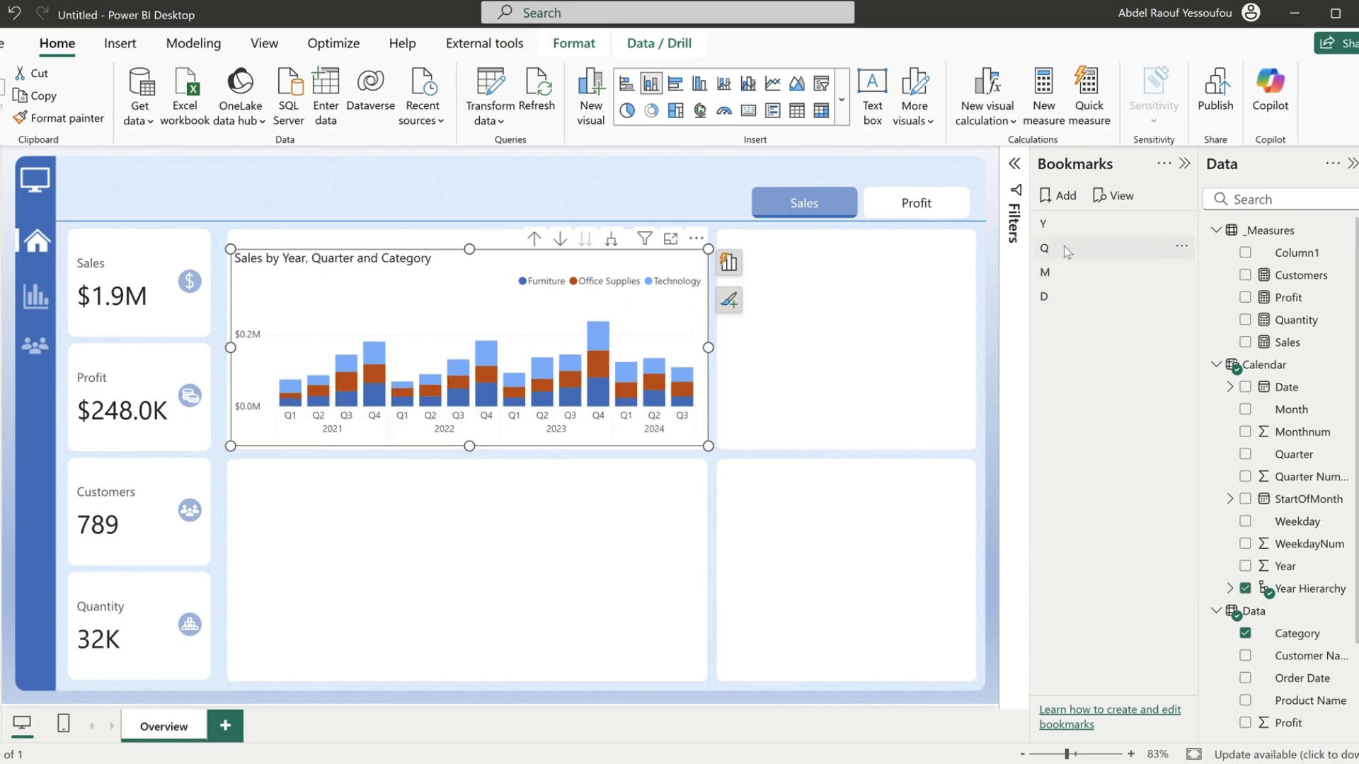
click(1055, 224)
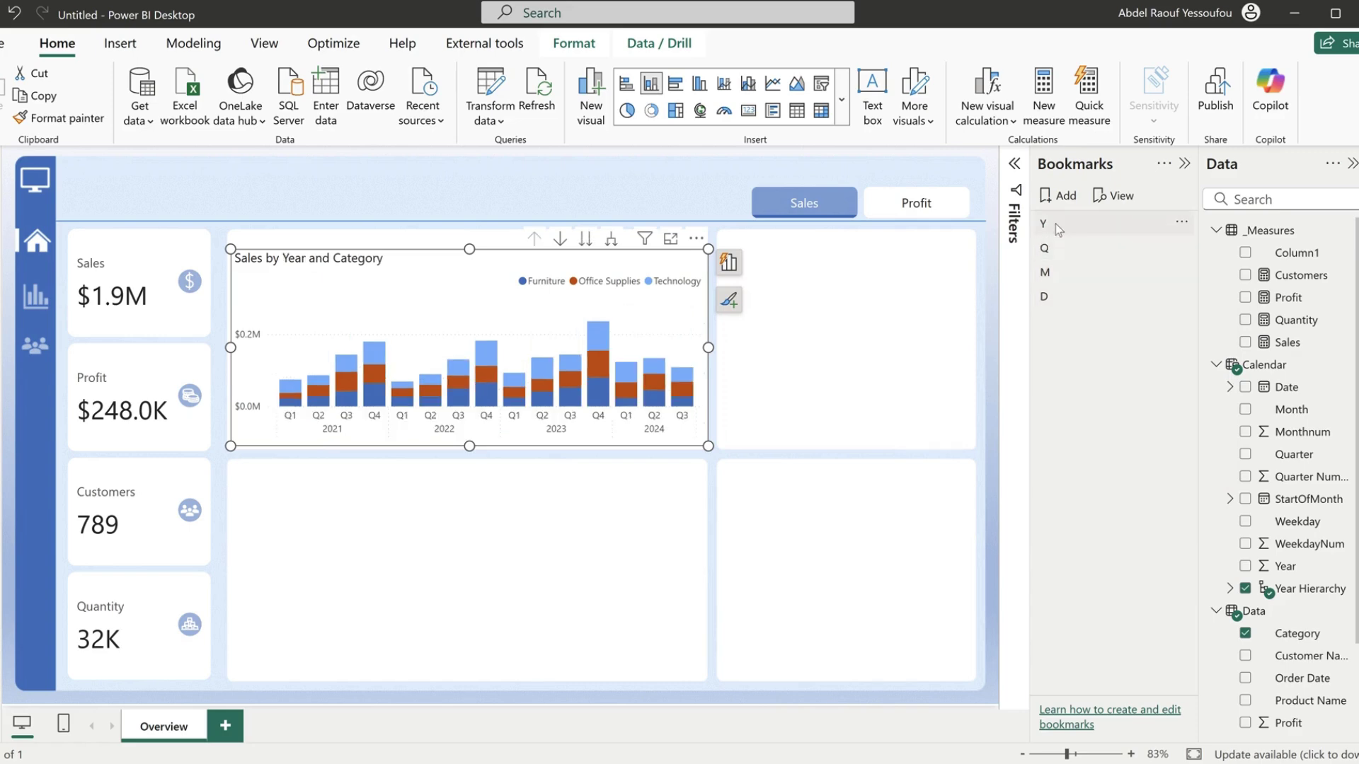
click(1050, 277)
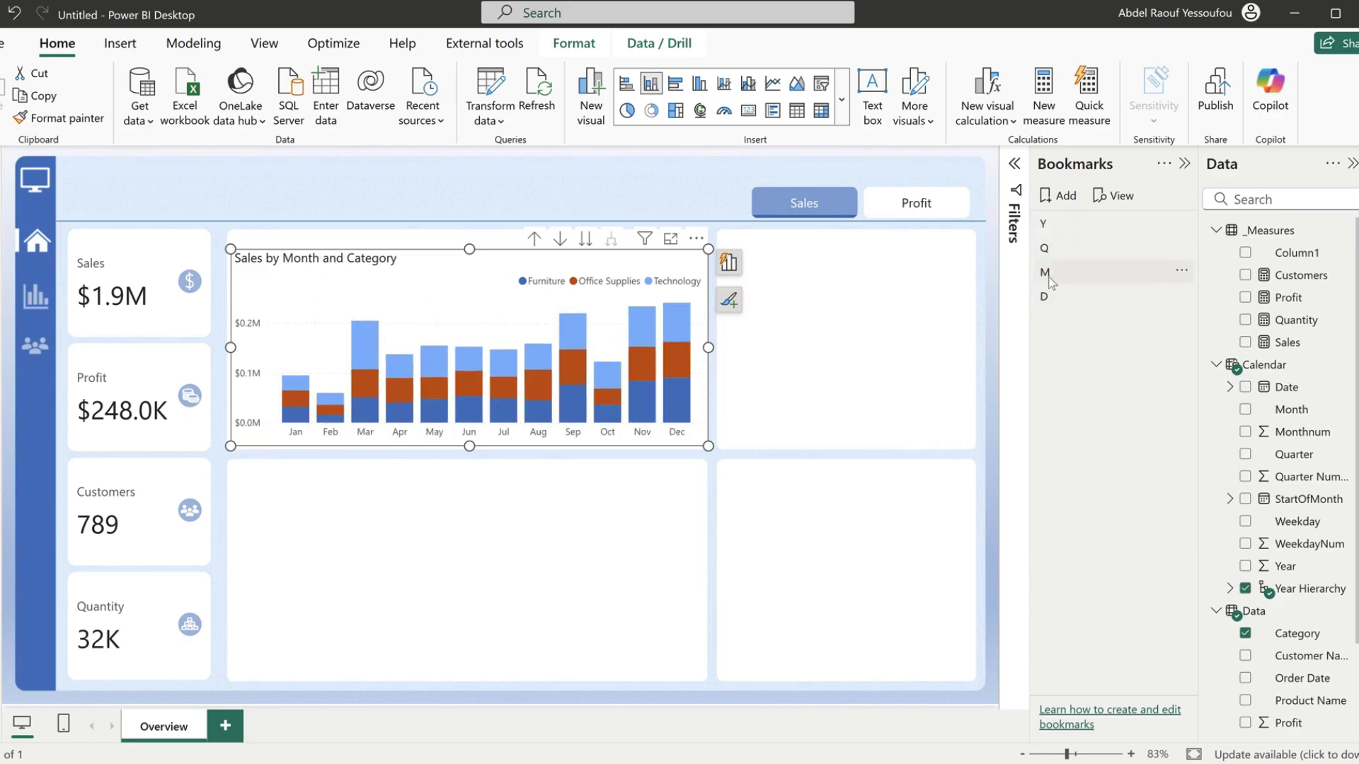
- Move the chart's axis to the Weekday level, and update the D bookmark with this view for selected visuals only
click(586, 241)
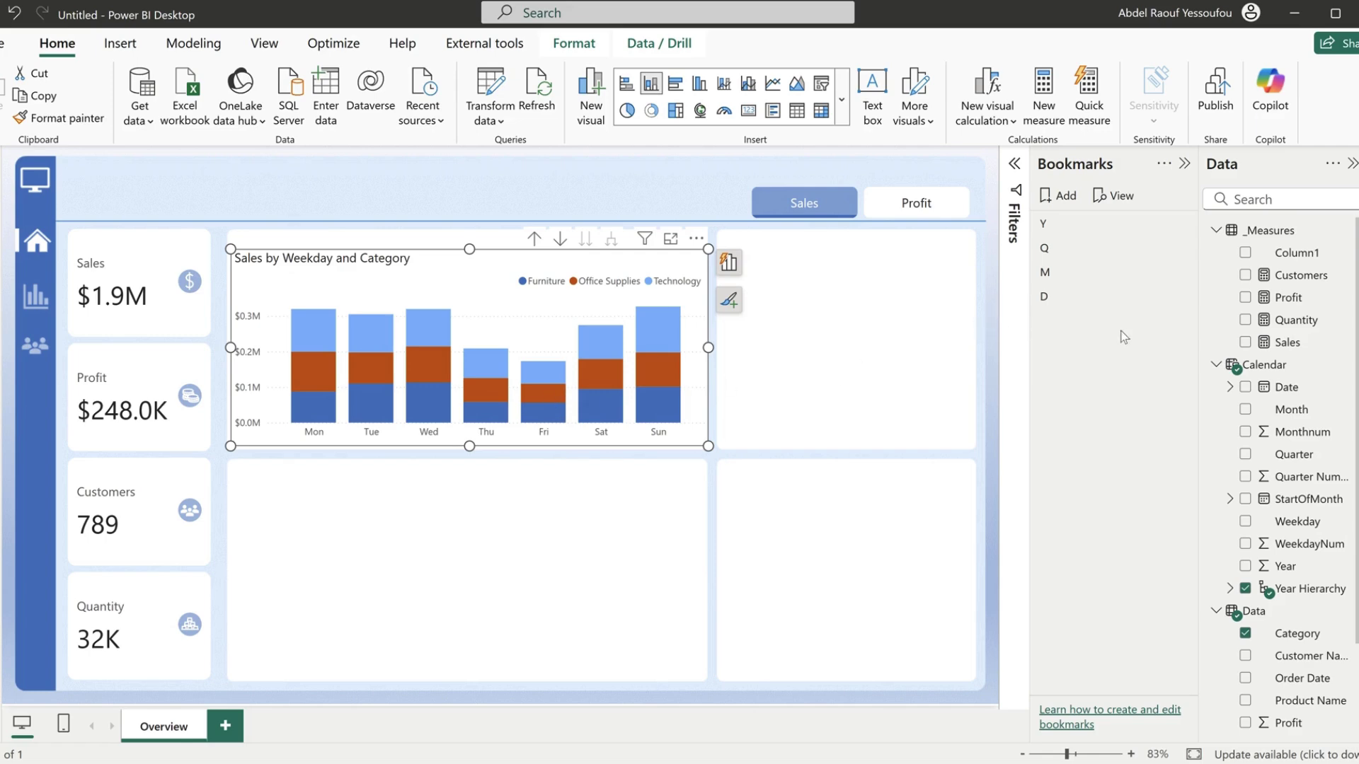
right_click(1071, 300)
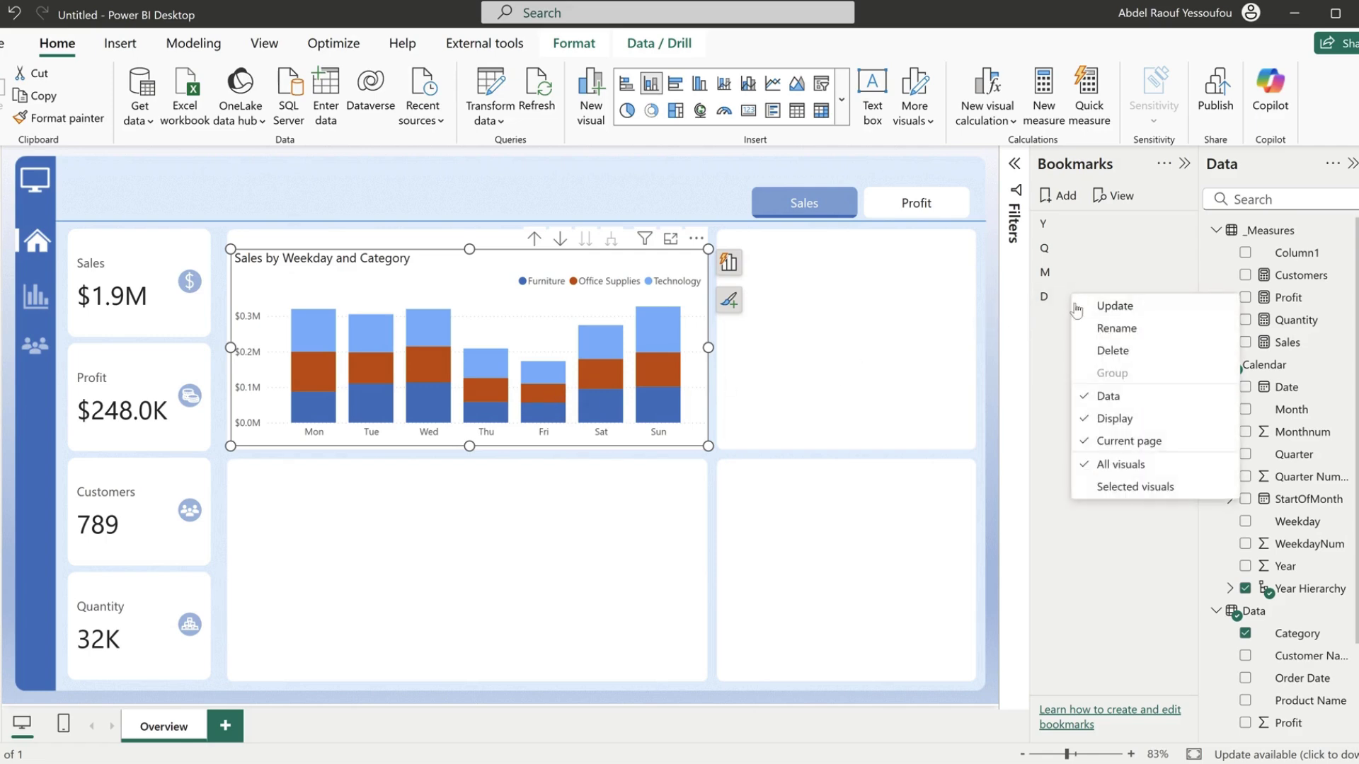
click(1099, 488)
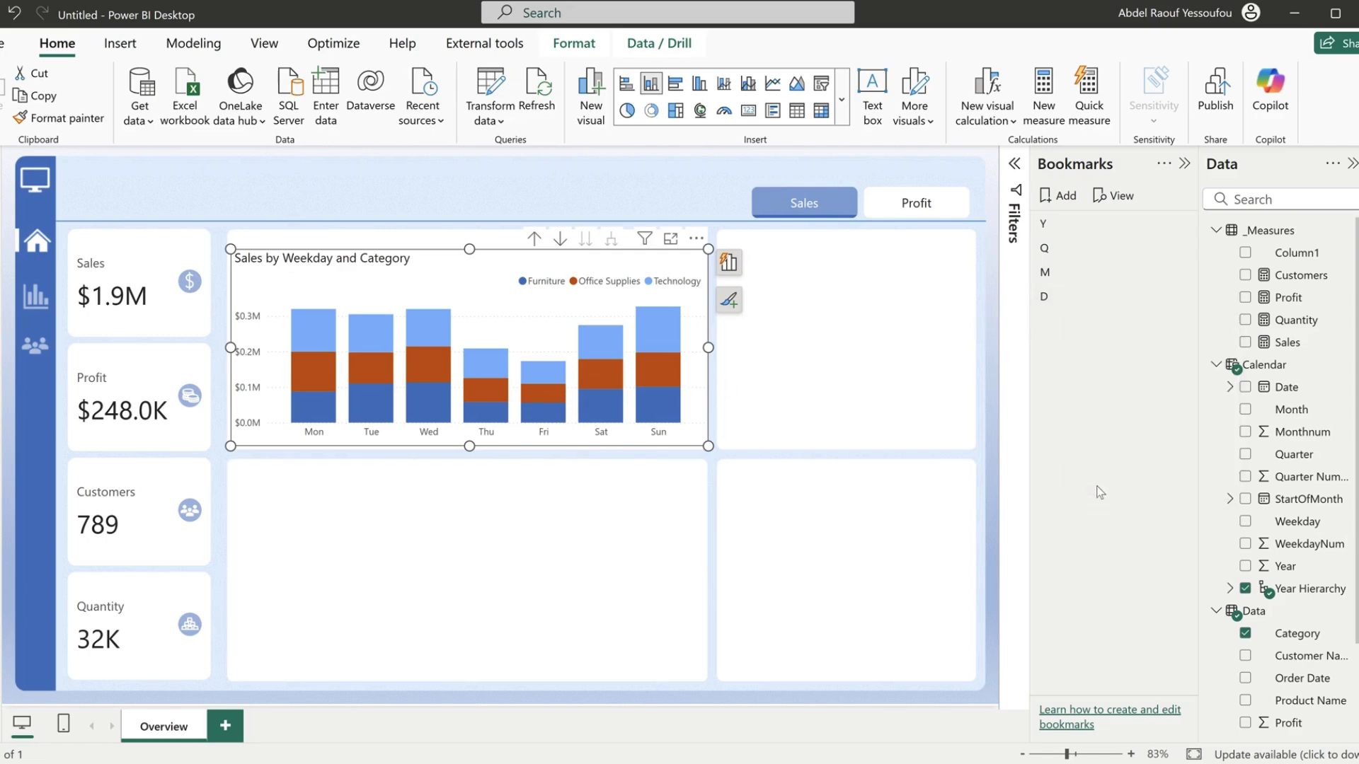
right_click(1059, 296)
click(1103, 318)
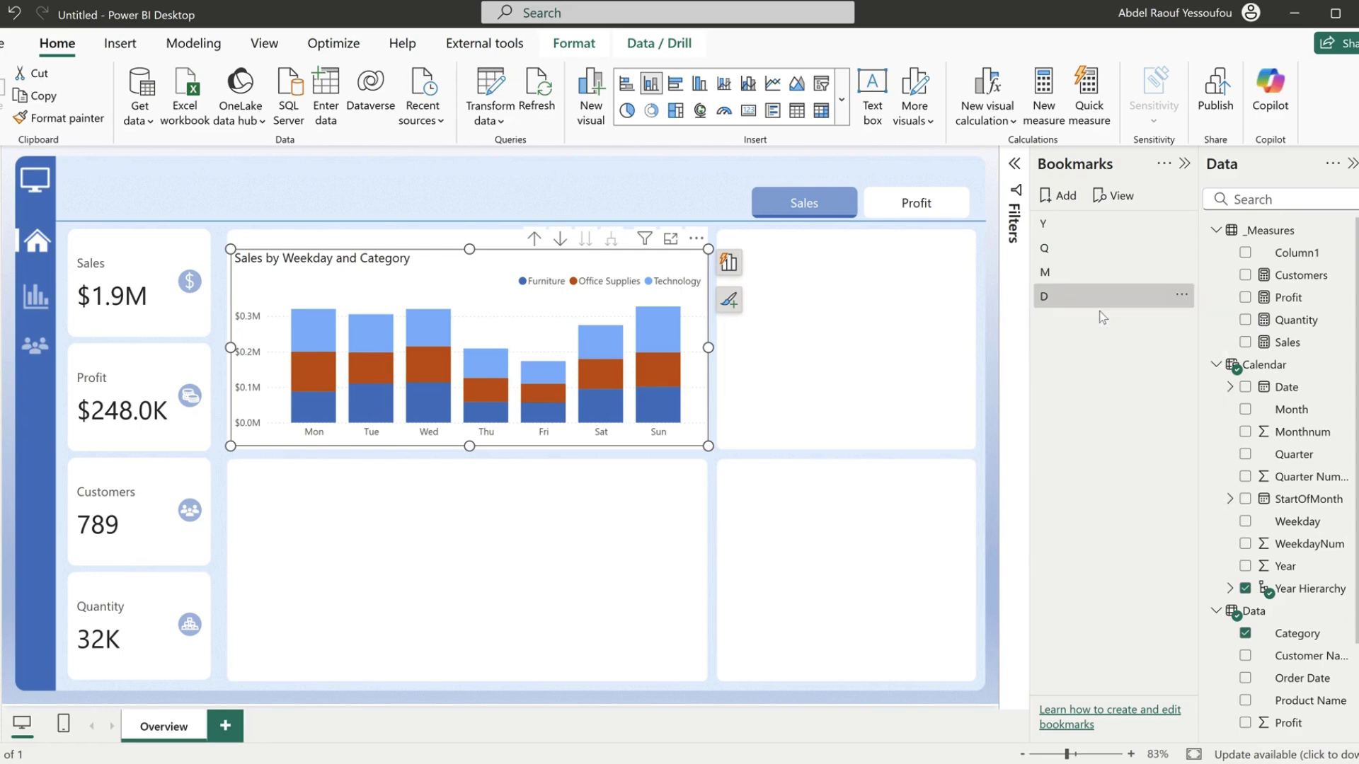
- Test the Y, Q, M and D bookmarks on the chart in turn, ending on D
click(1054, 232)
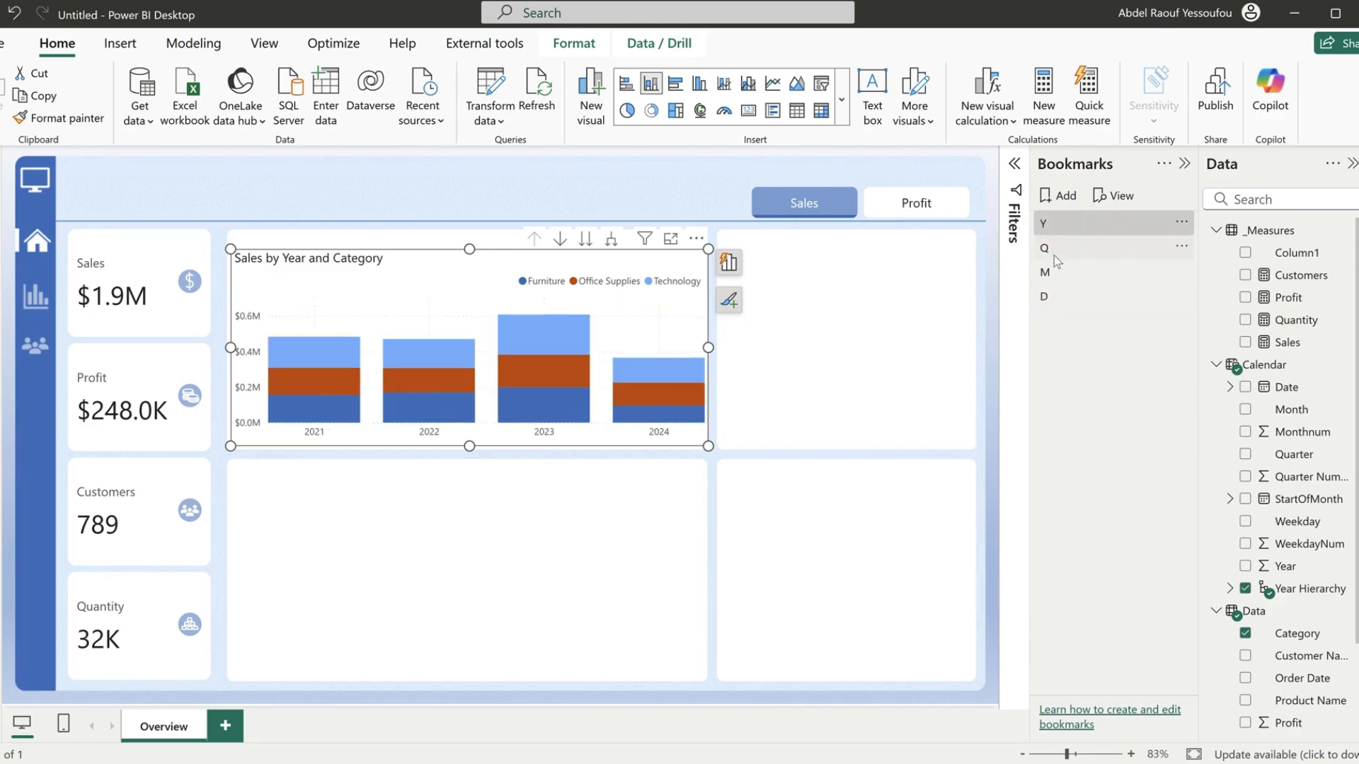
click(1054, 255)
click(1051, 271)
click(1055, 300)
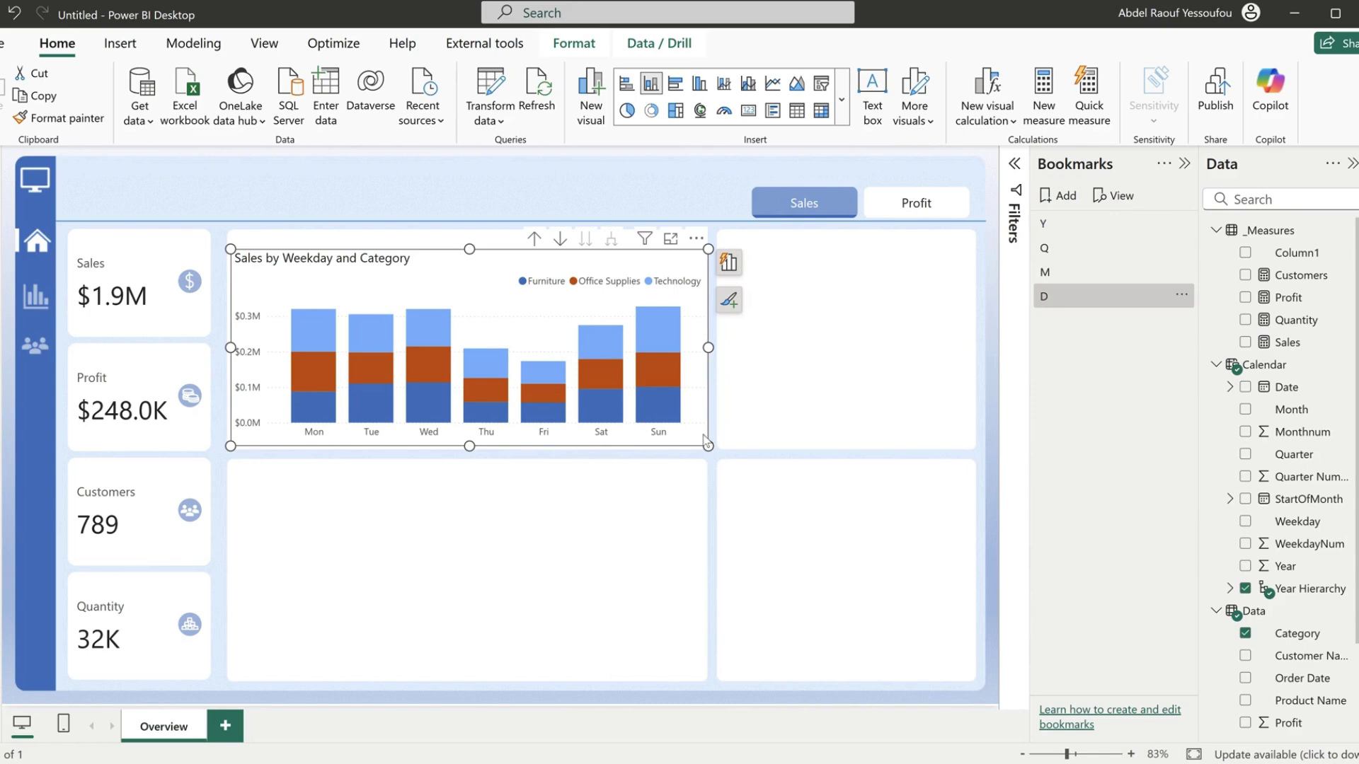
- Shift the stacked column chart slightly down within its card, and close the Bookmarks pane
mouse_move(706, 444)
mouse_down()
mouse_move(699, 522)
mouse_move(699, 430)
mouse_move(699, 466)
mouse_move(697, 440)
mouse_up()
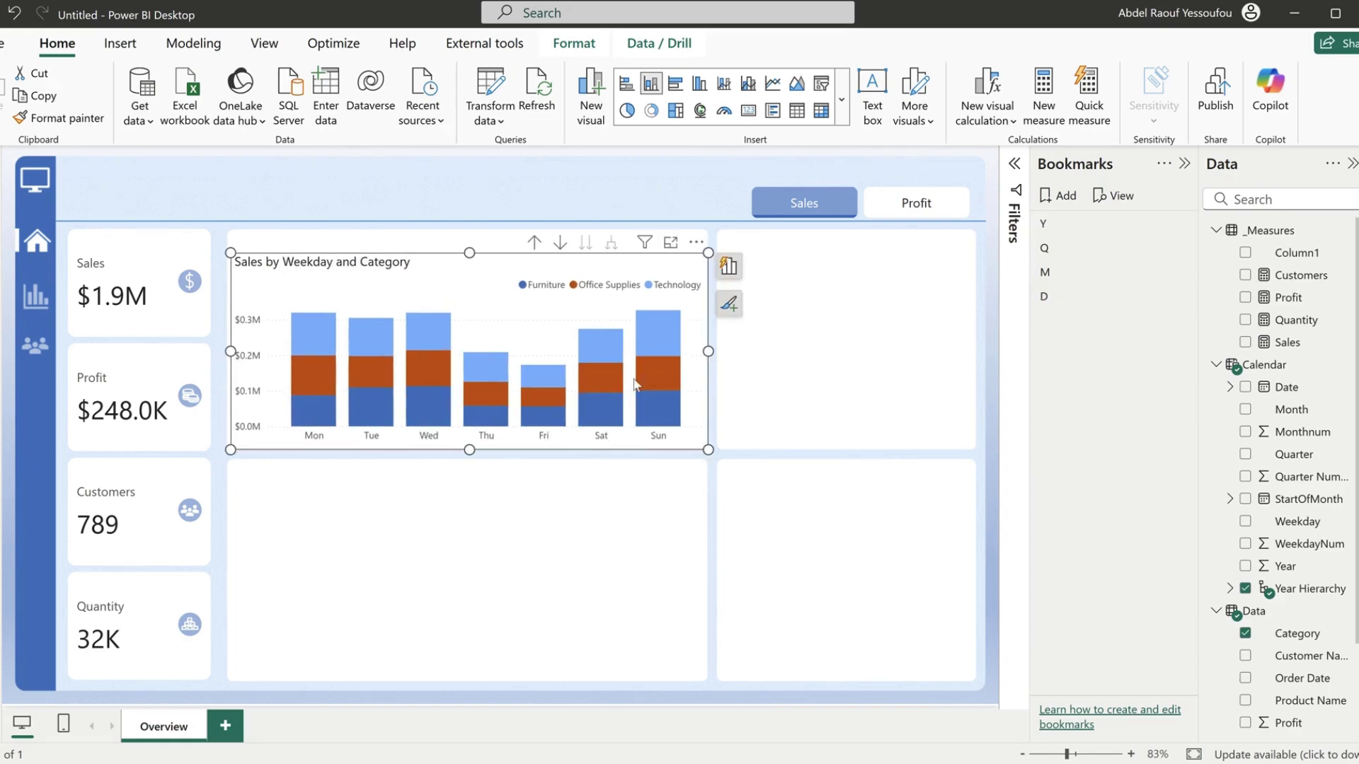
click(787, 317)
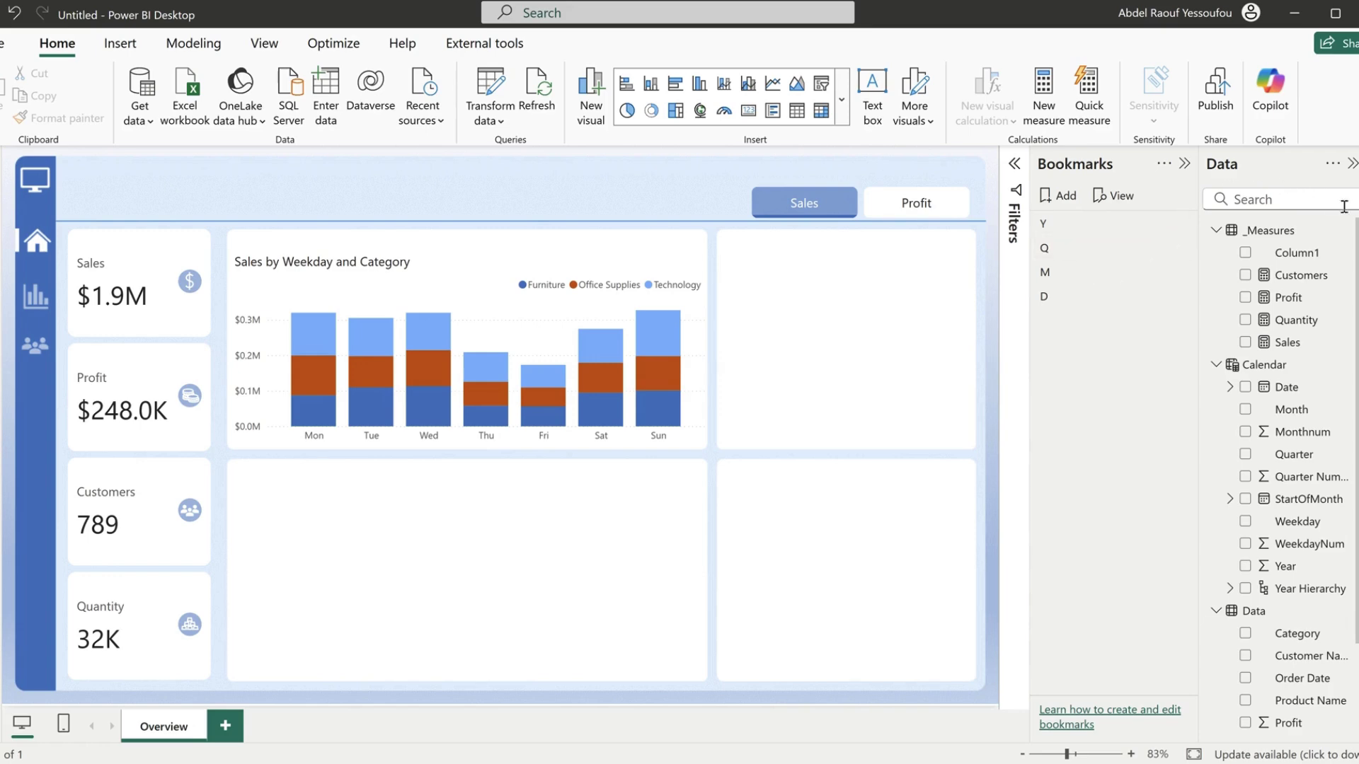
click(1185, 165)
- Insert a bookmark navigator on the Overview page
click(120, 44)
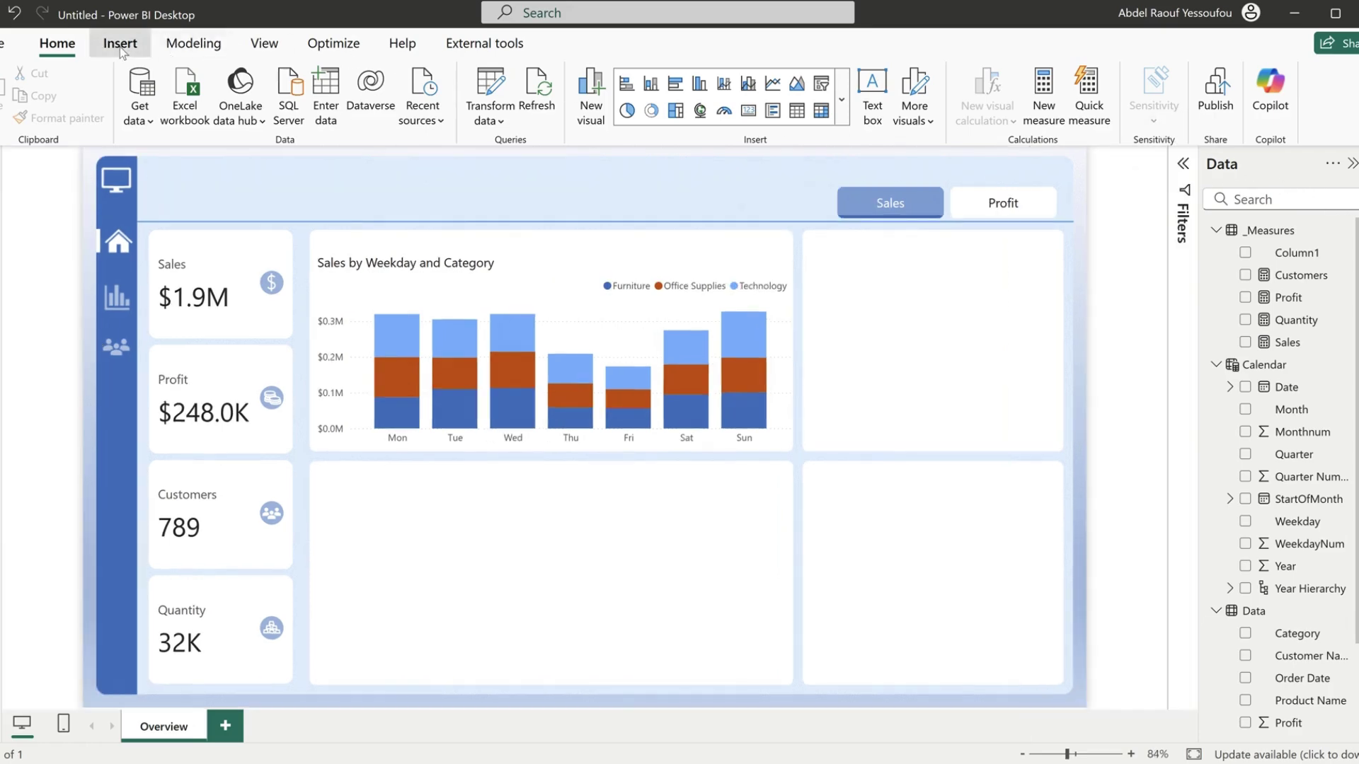
click(945, 214)
click(822, 106)
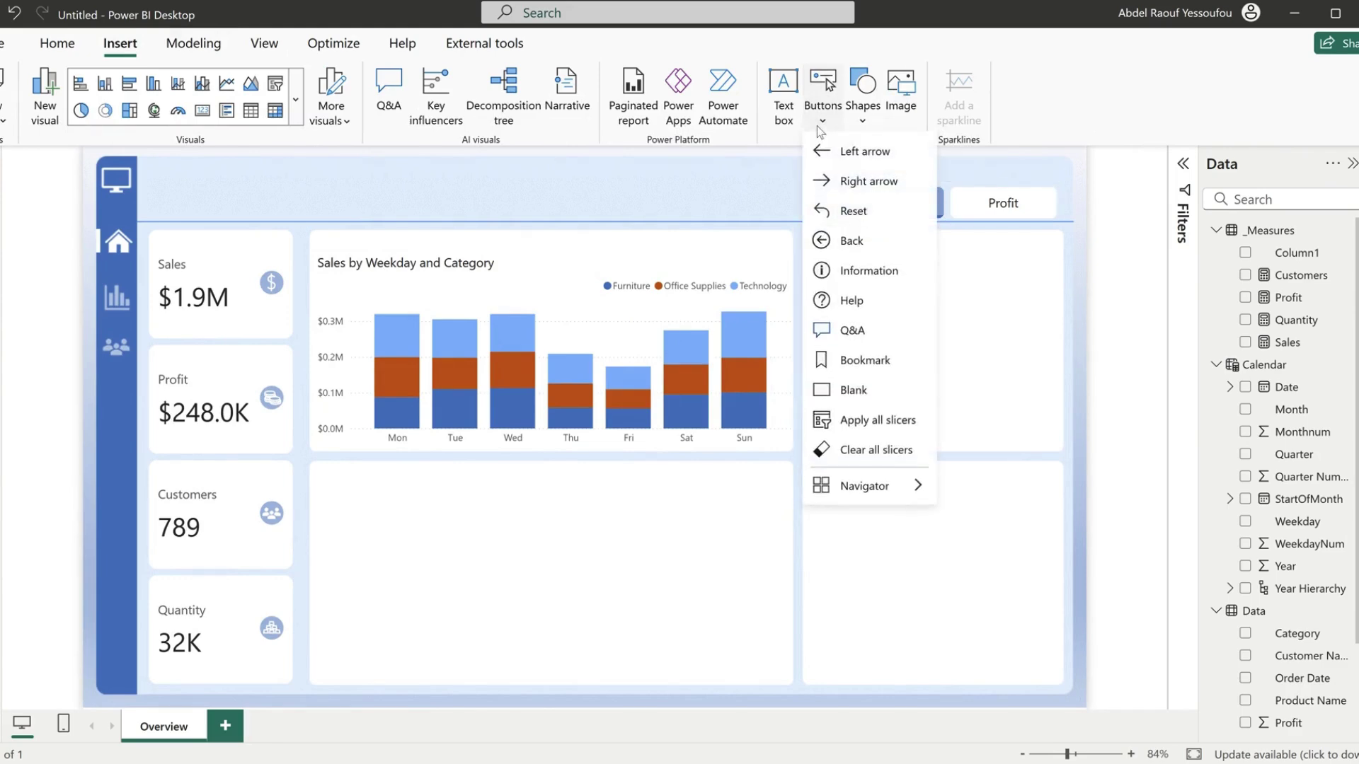
mouse_move(875, 488)
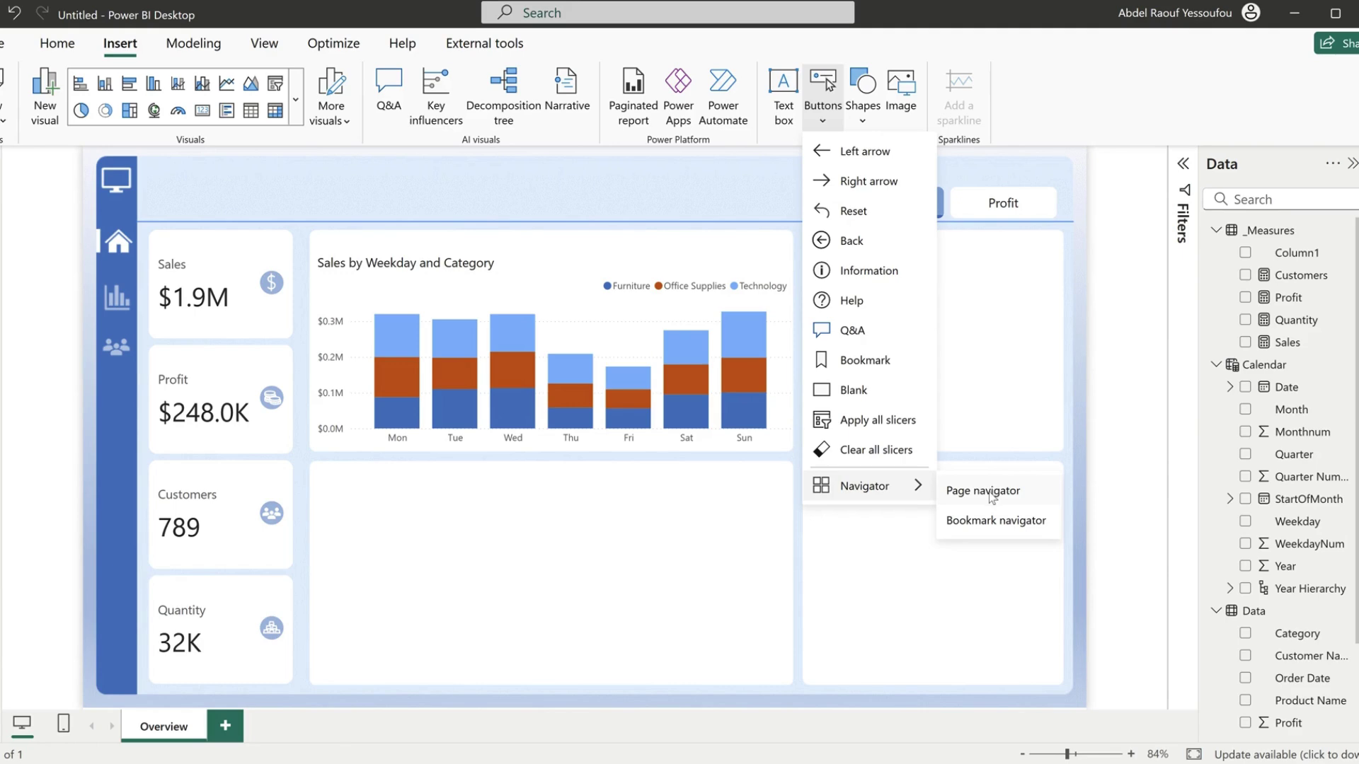
click(989, 525)
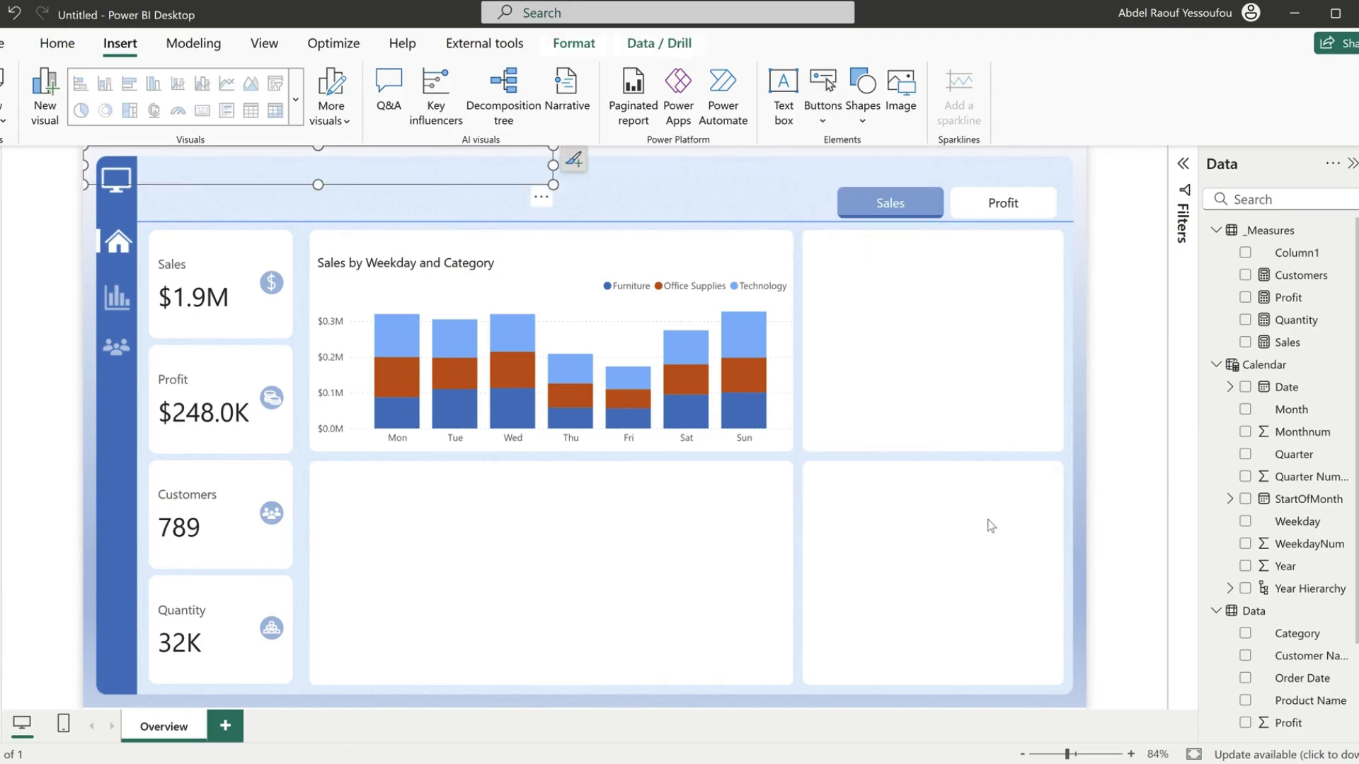
- Shrink the bookmark navigator to a compact button row and position it along the chart card's upper edge, above the legend
drag(318, 166, 798, 253)
drag(1036, 253, 635, 253)
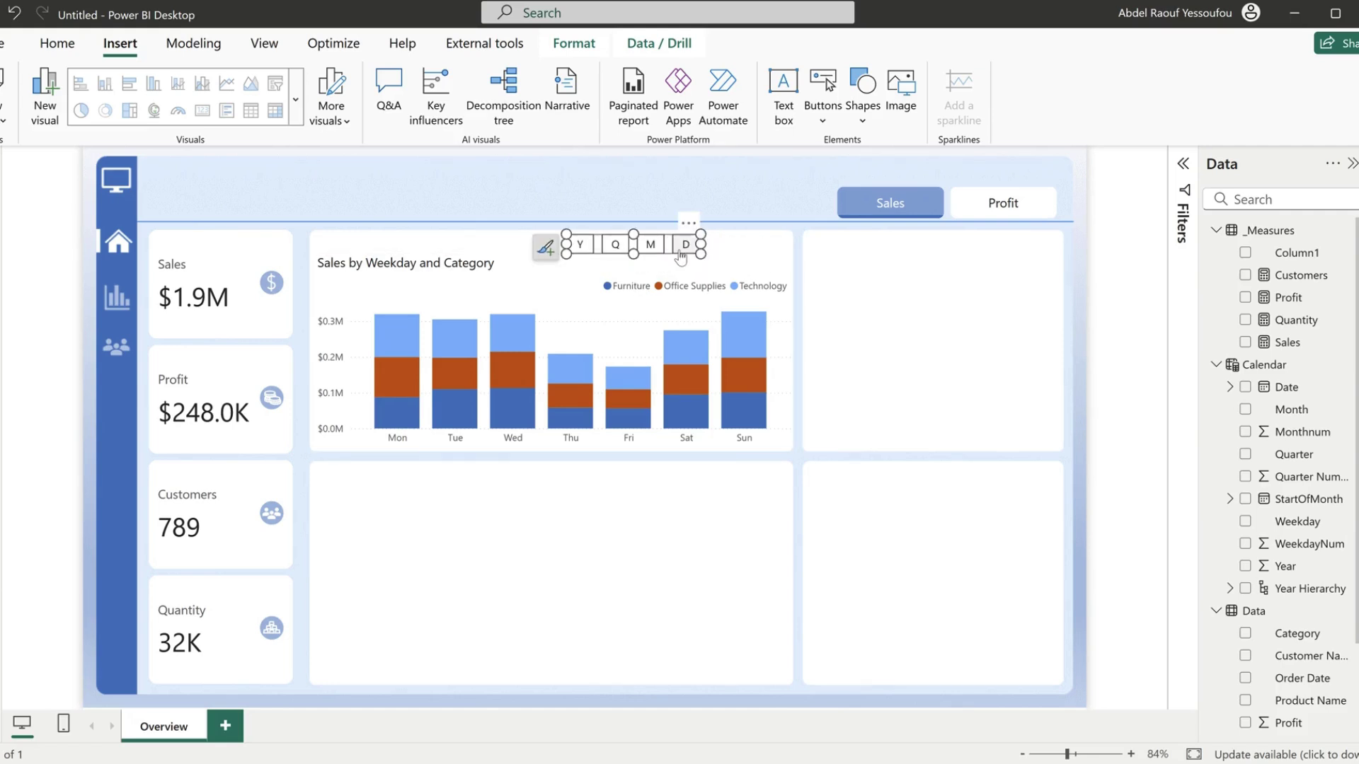
key(Up)
key(Up)
key(Up)
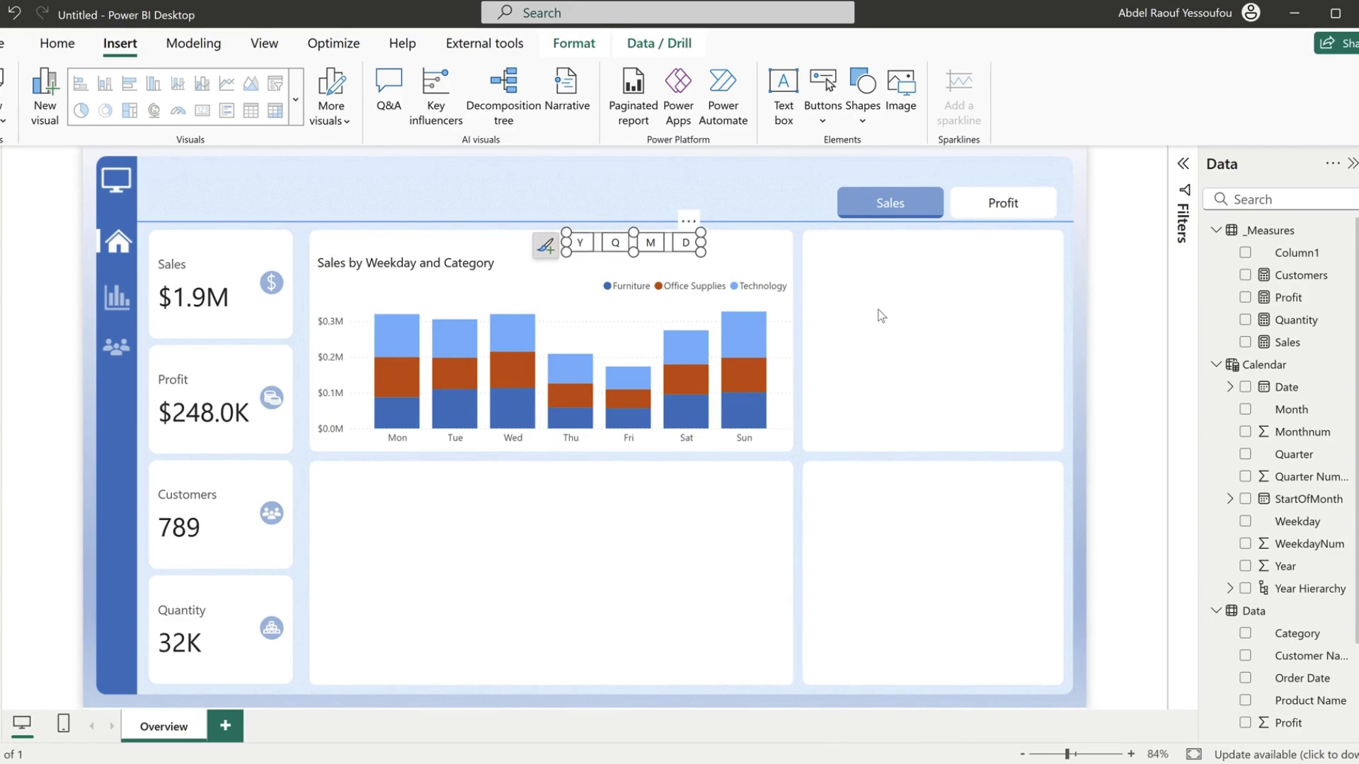
key(Right)
key(Right)
key(Right)
key(Right)
key(Right)
key(Right)
key(Right)
key(Right)
key(Right)
key(Right)
key(Right)
key(Right)
key(Right)
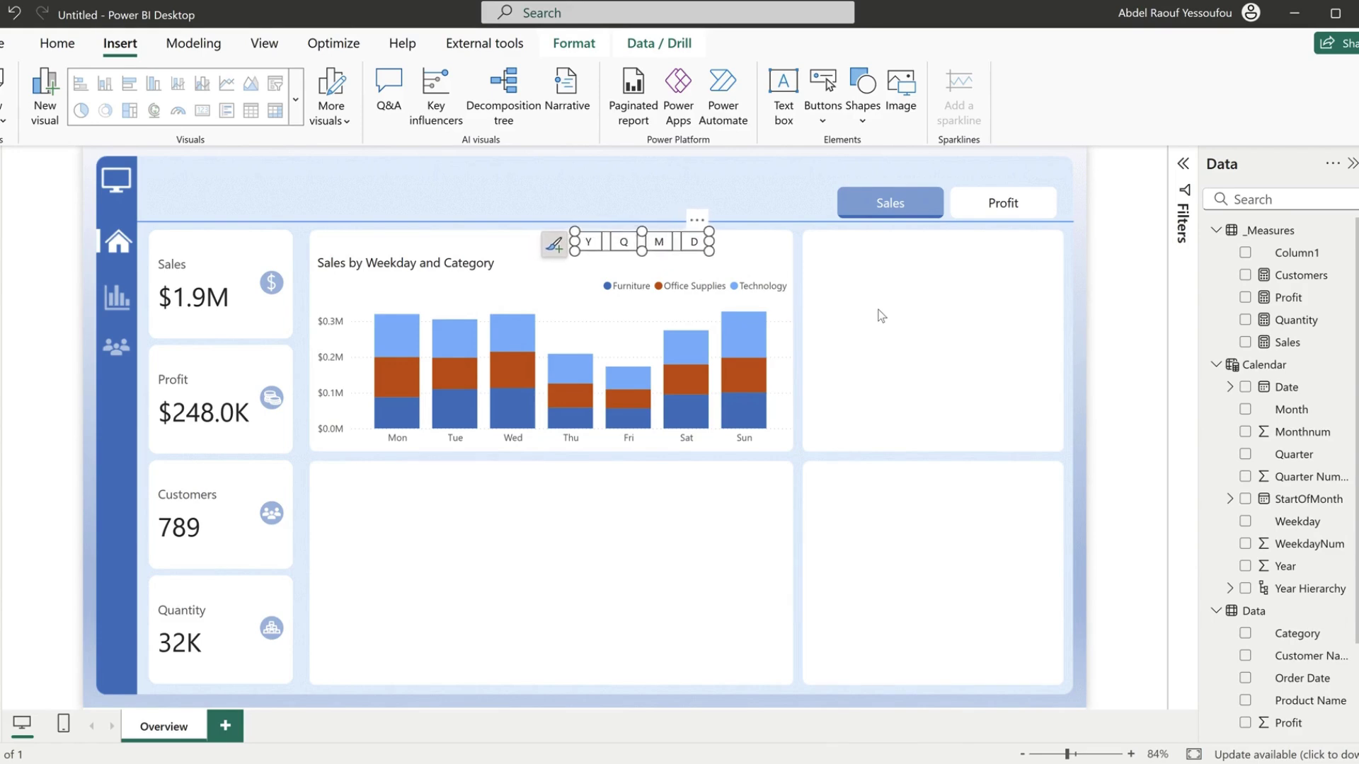
click(814, 305)
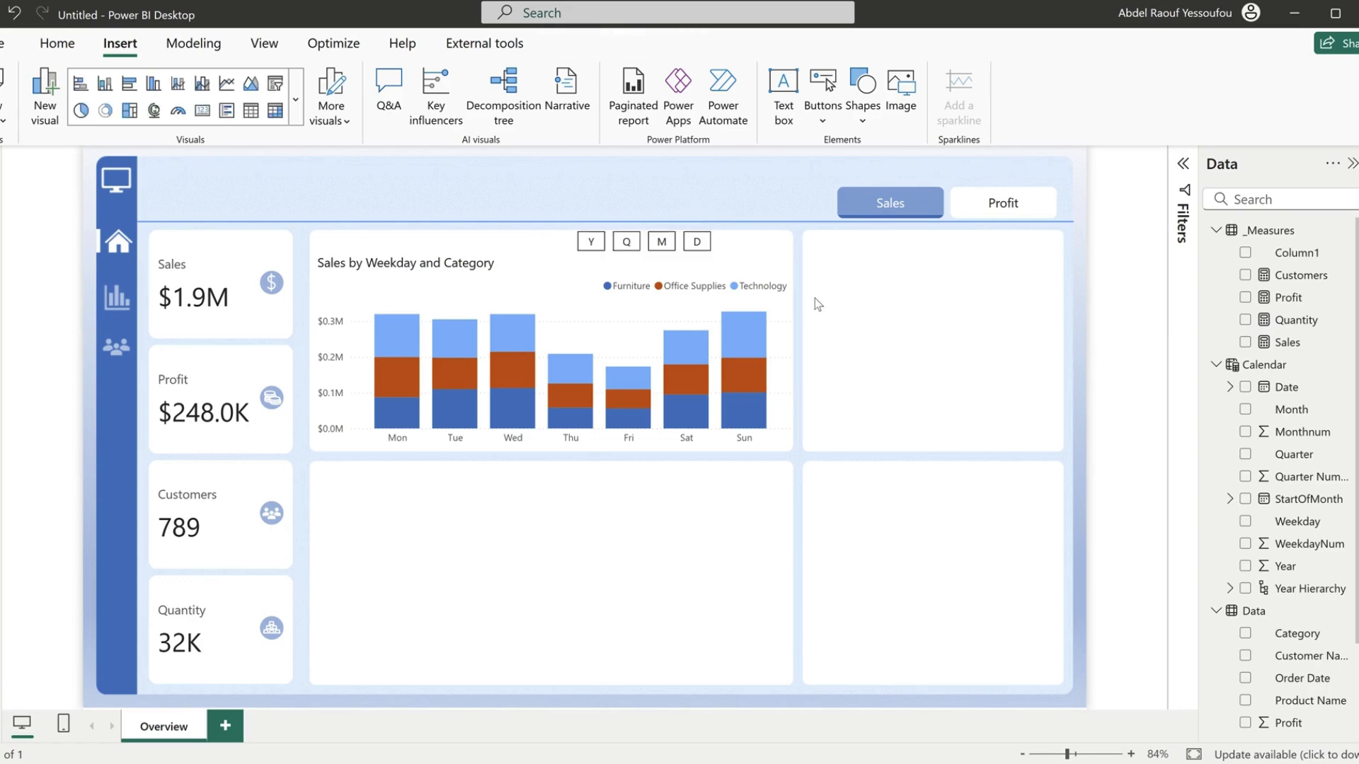
- Test the bookmark navigator's D, M, Q and Y buttons in turn, ending on Y
click(612, 249)
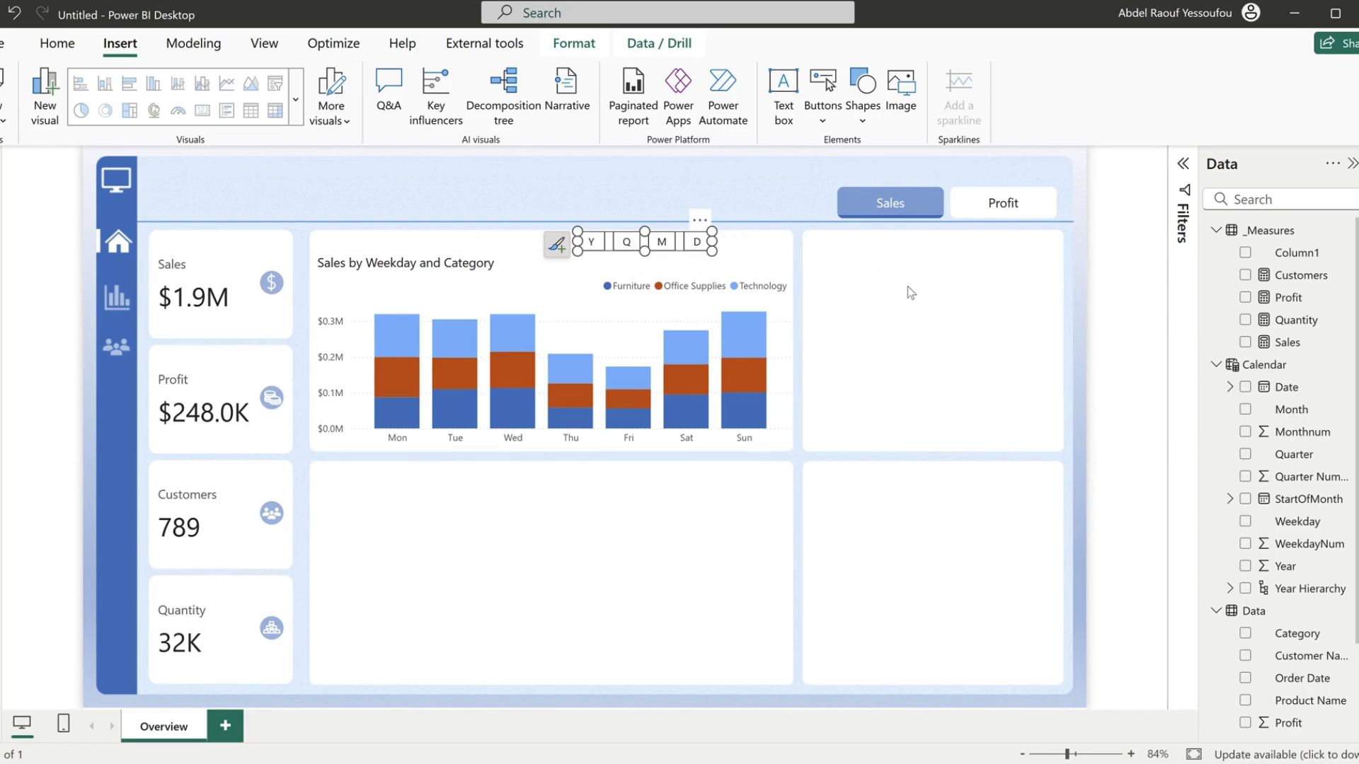
ctrl+click(702, 251)
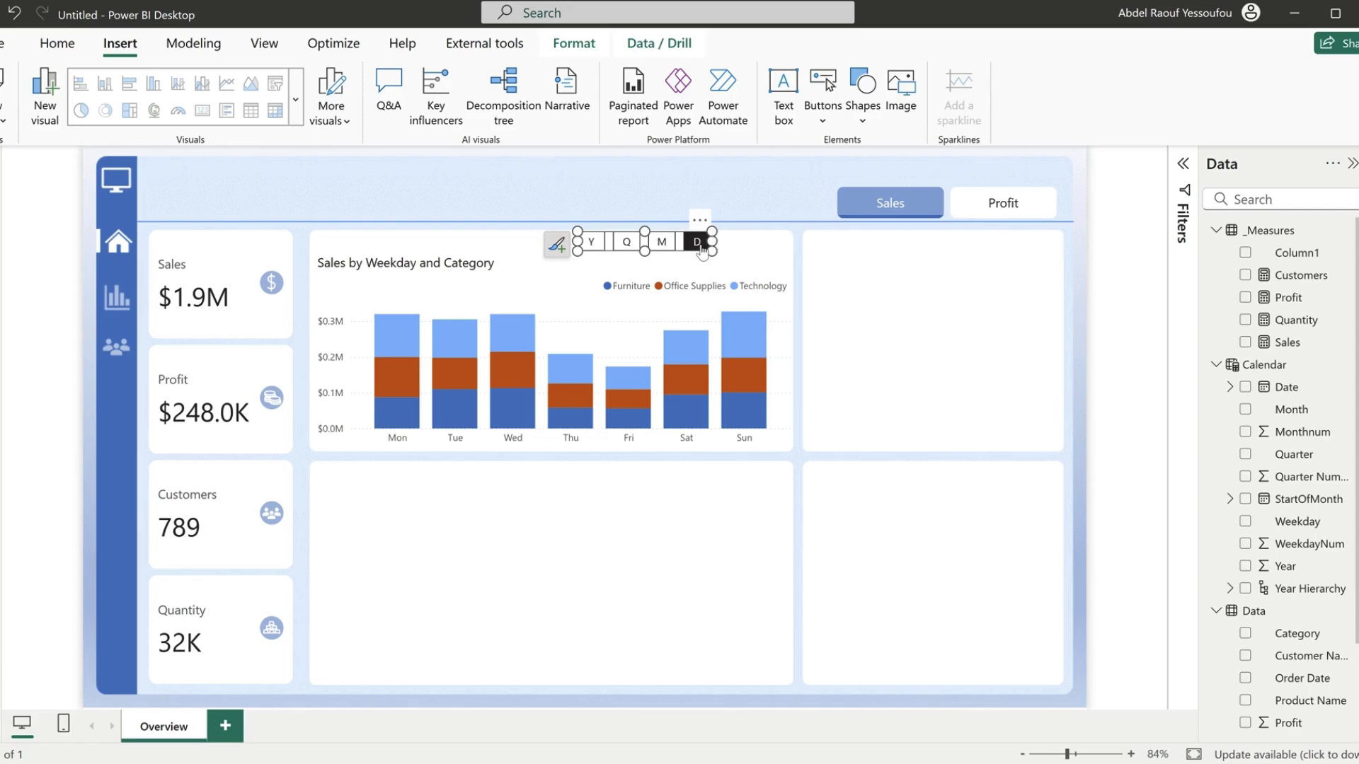
ctrl+click(659, 245)
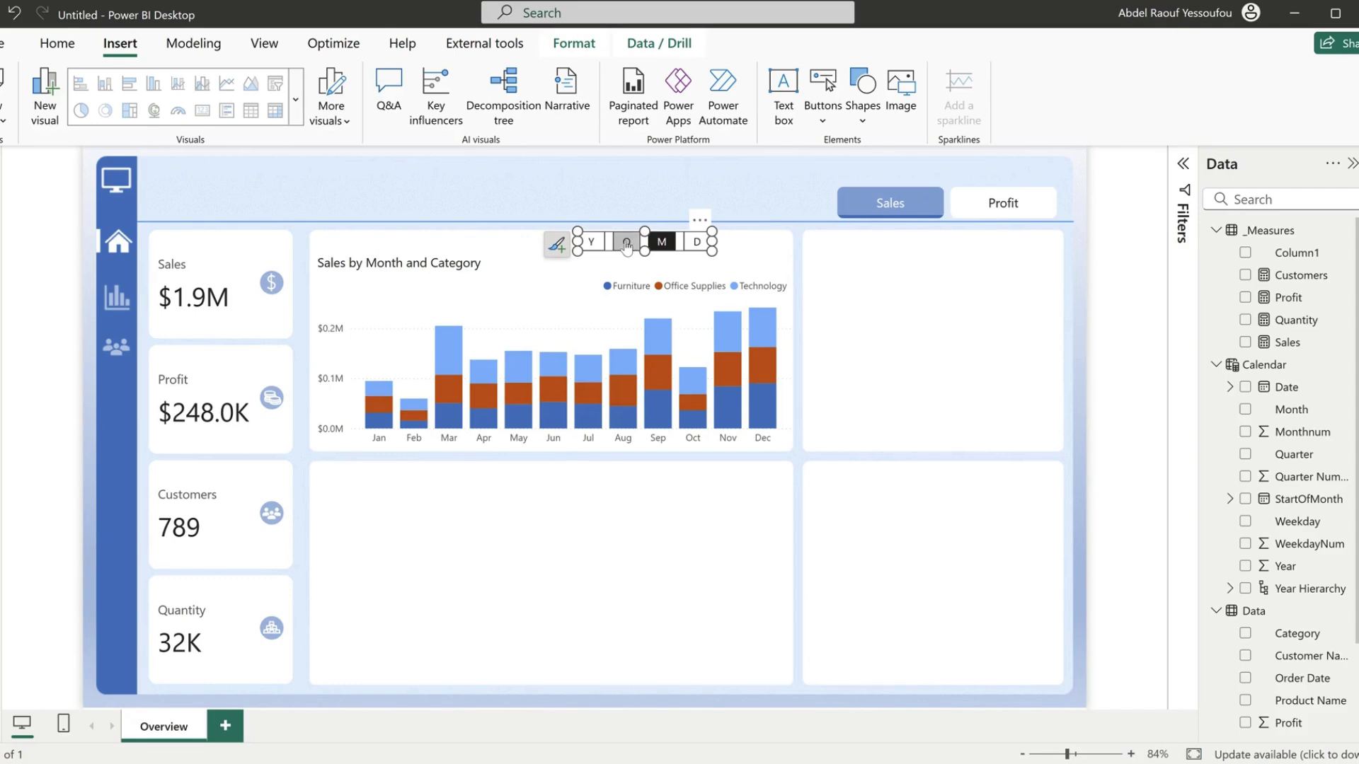
ctrl+click(626, 243)
ctrl+click(592, 244)
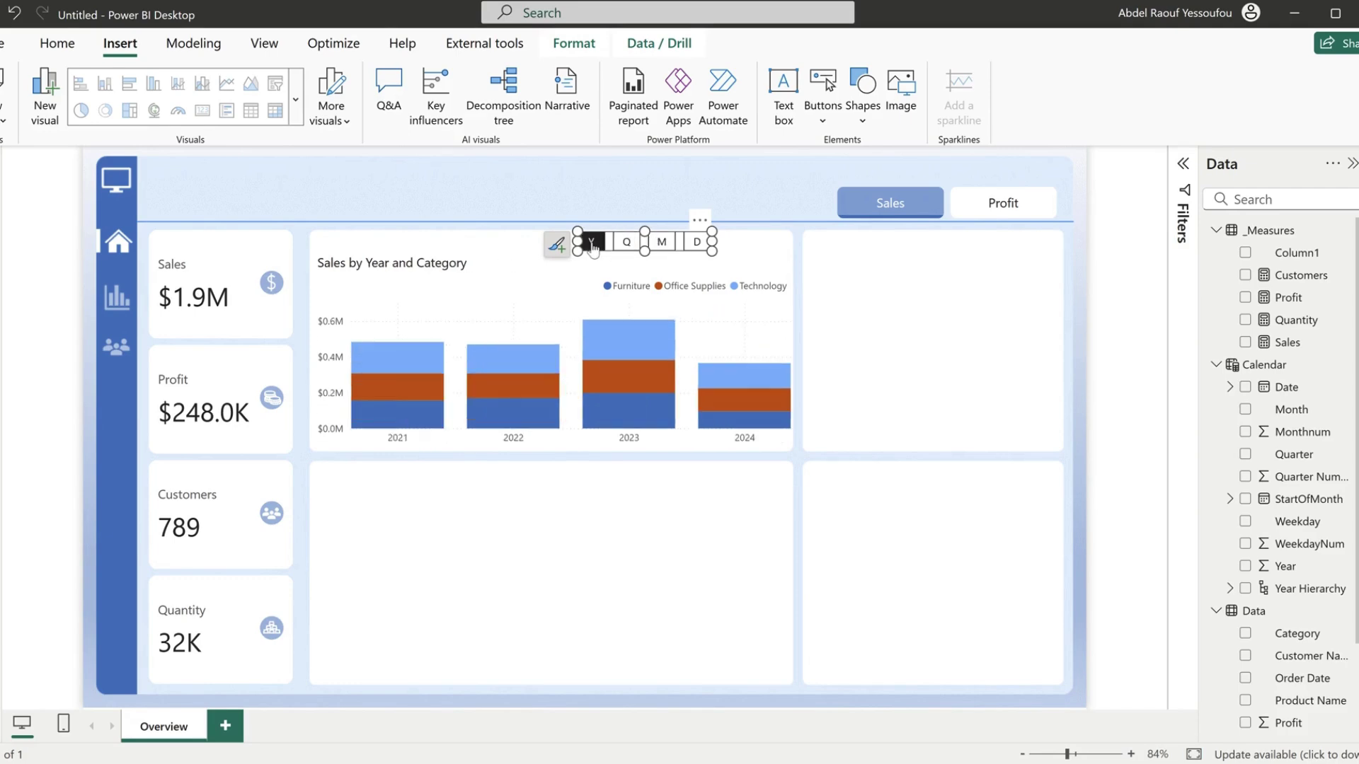
click(870, 280)
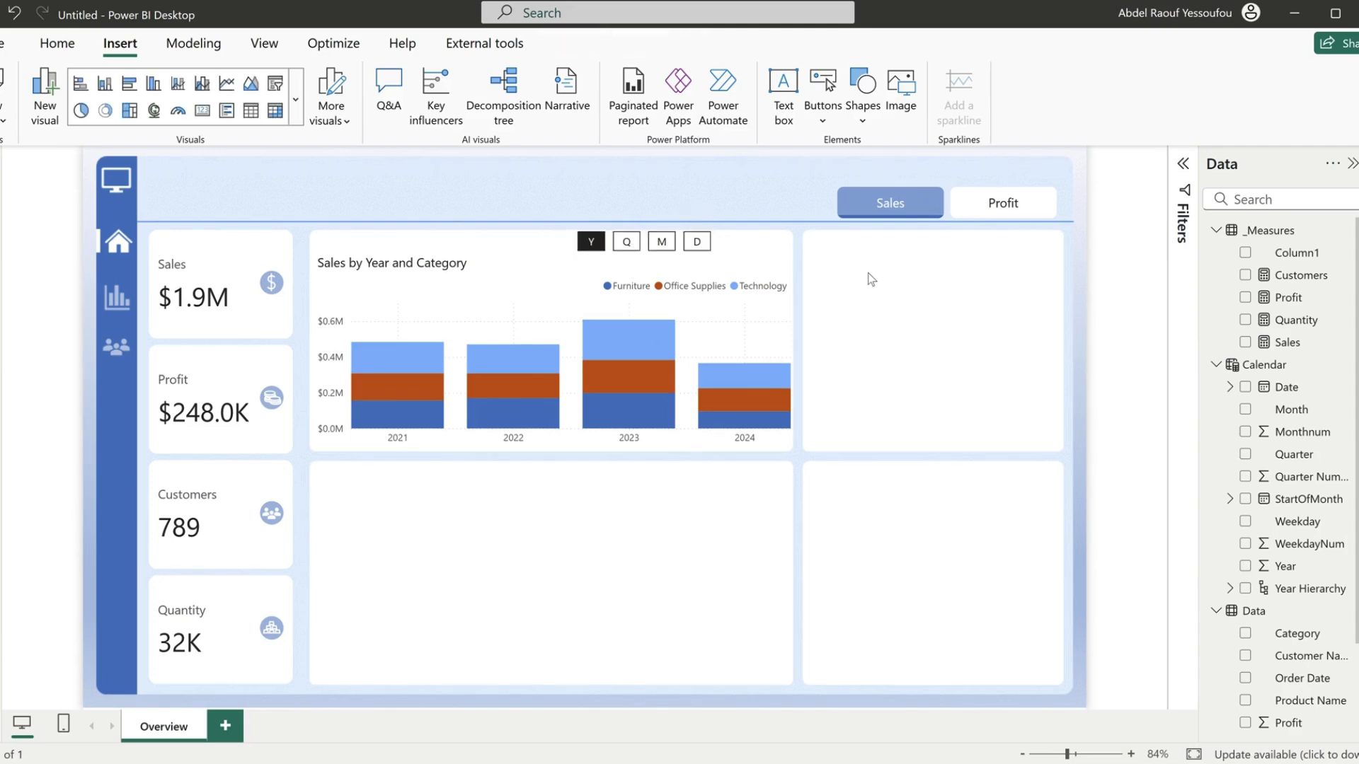
- Set the space between categories of the chart's columns to 60%
click(571, 436)
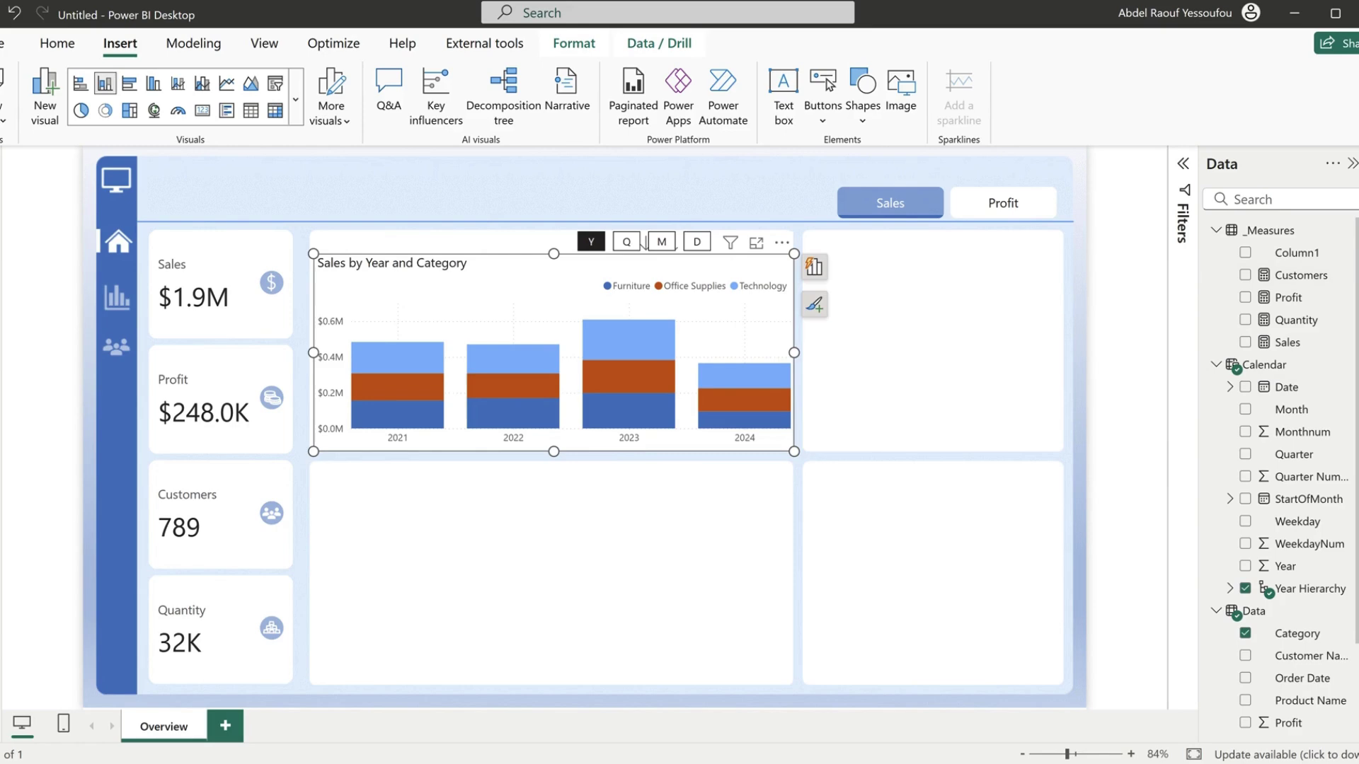
click(1350, 213)
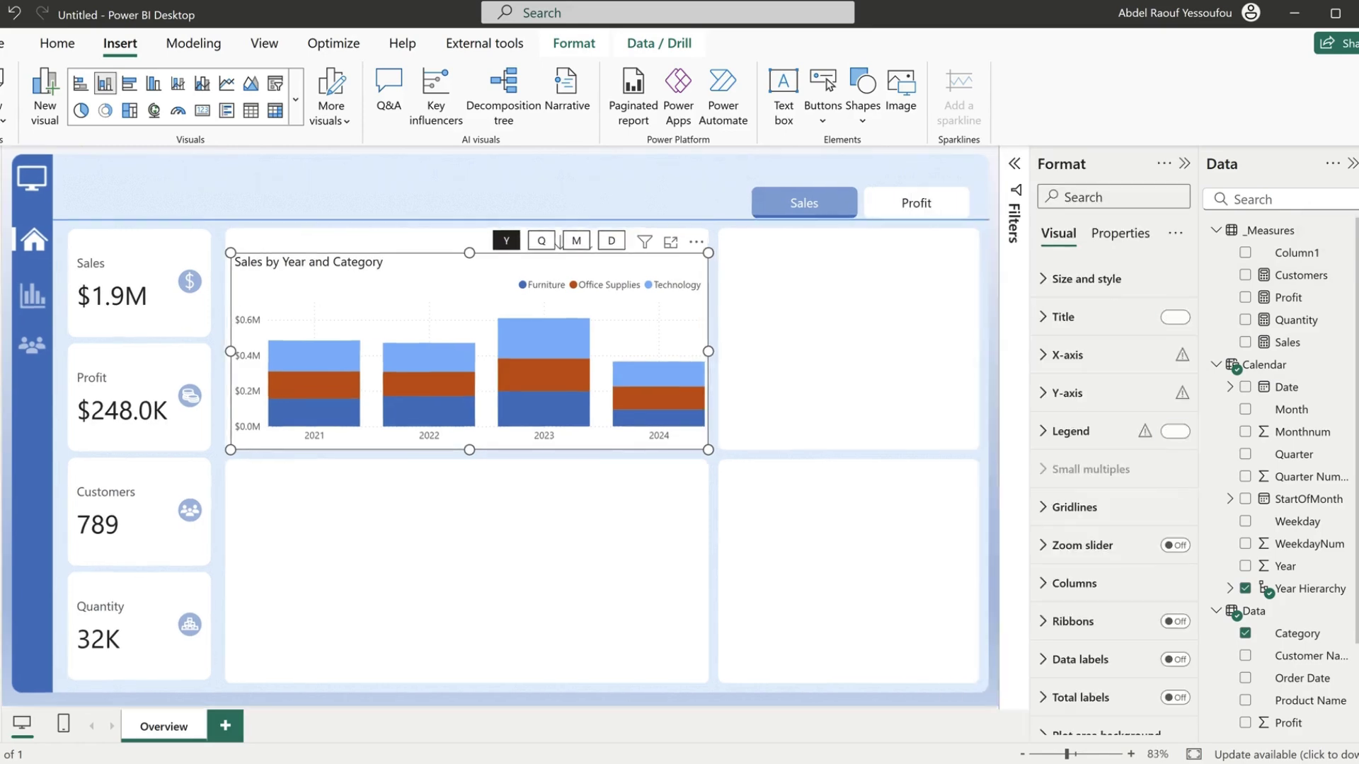
click(1074, 587)
scroll(1079, 594, down, 6)
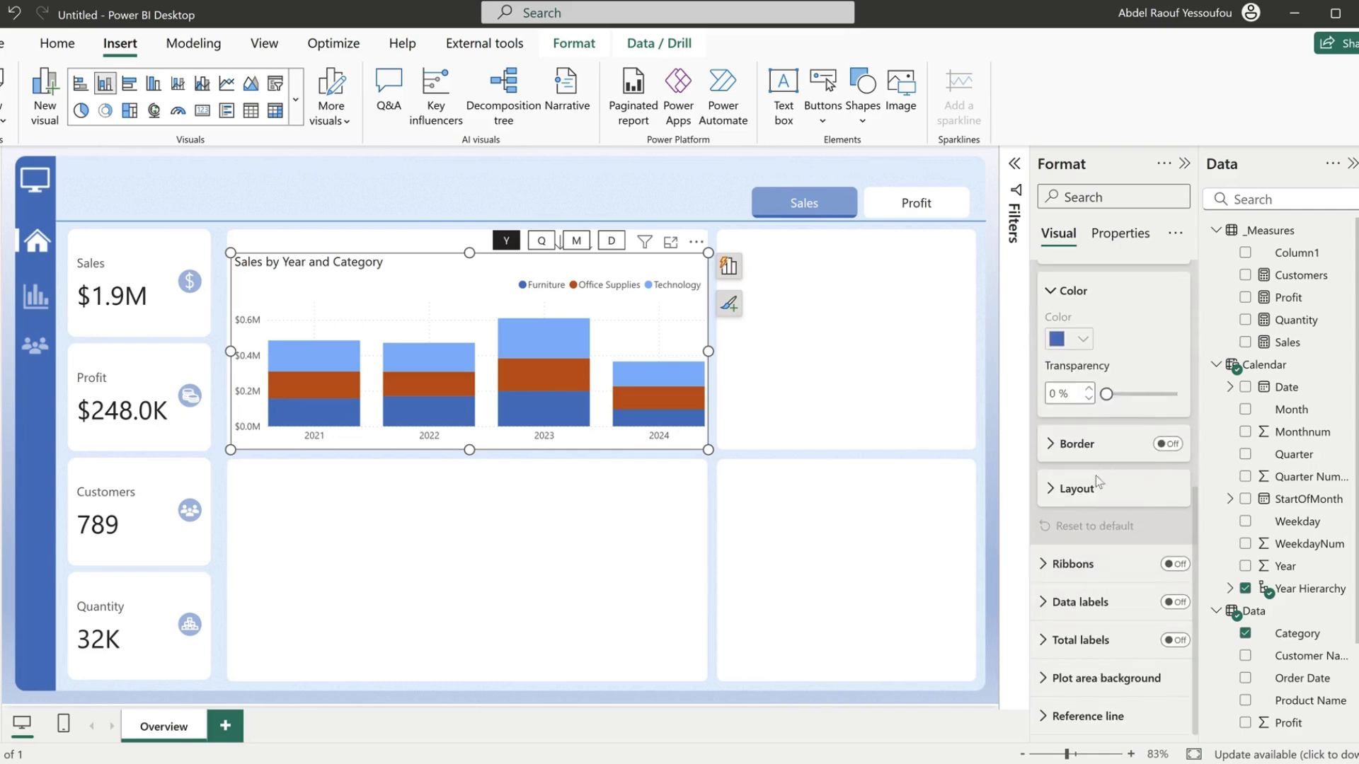
click(1082, 495)
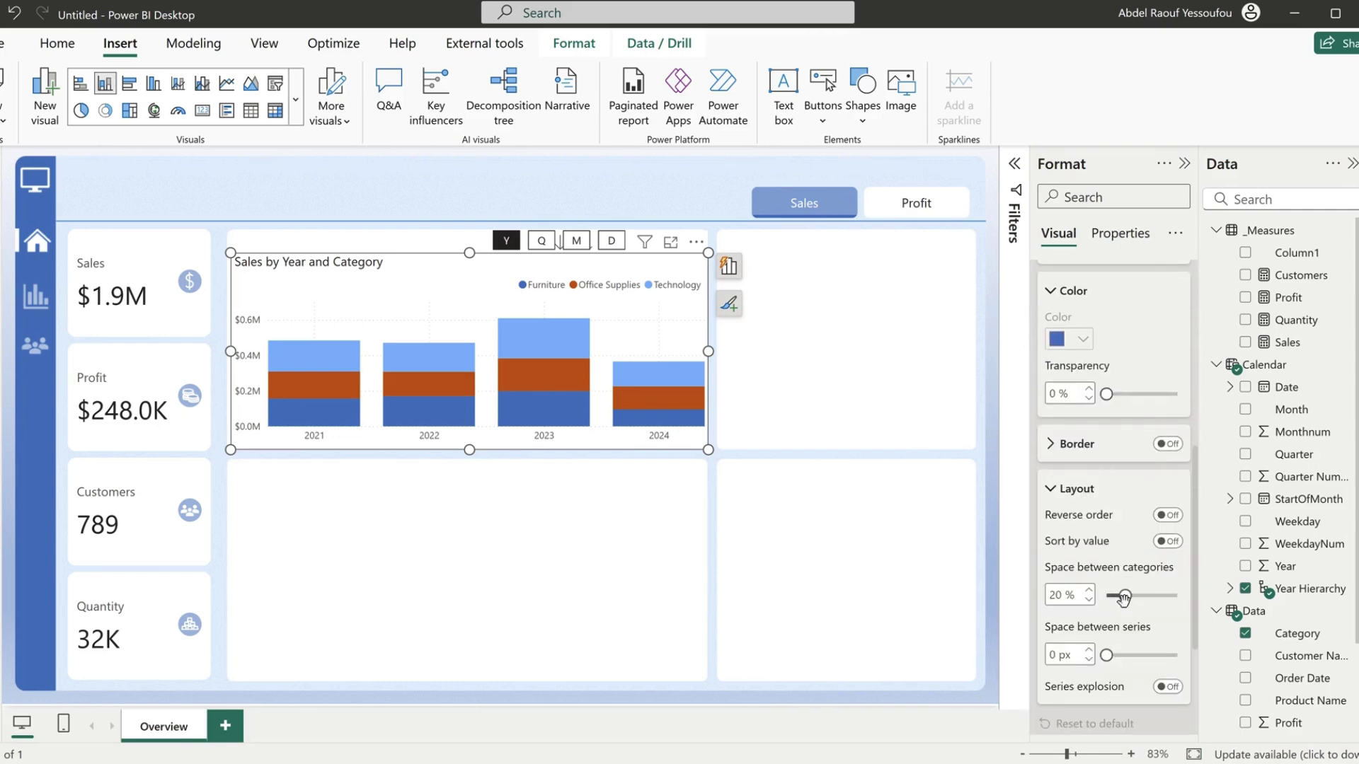
drag(1125, 597, 1160, 596)
click(1089, 593)
click(1089, 593)
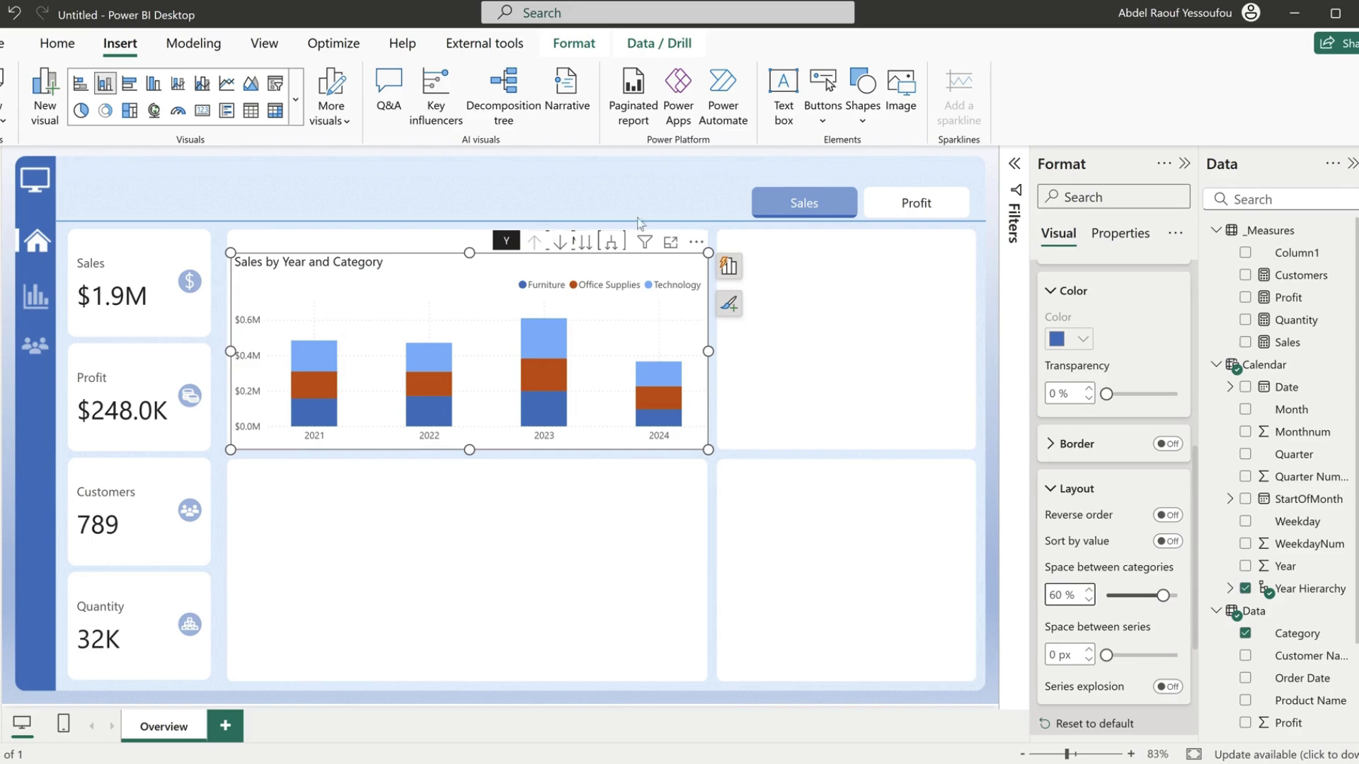
- Check the column spacing in the Q, M and D views through the bookmark navigator, ending on D
click(620, 201)
click(541, 240)
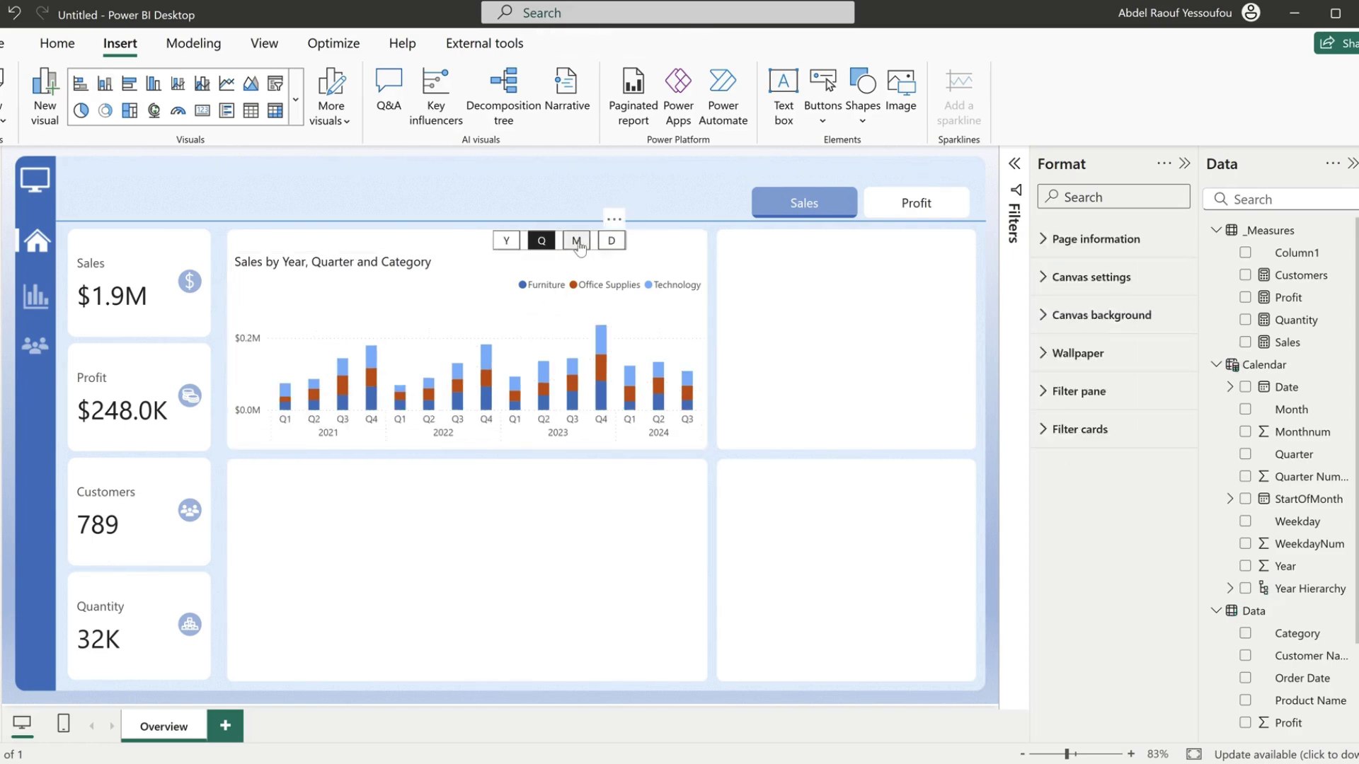
click(576, 241)
click(611, 240)
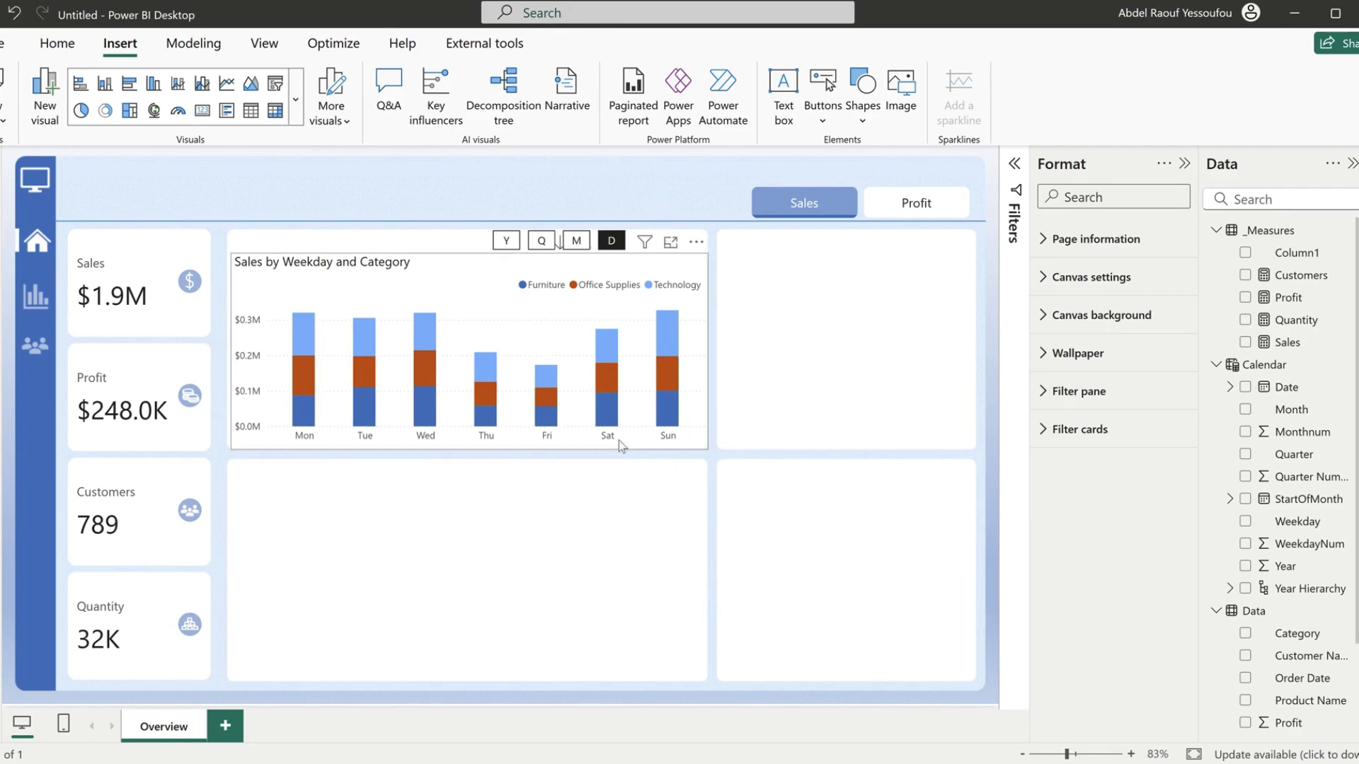
- Duplicate the stacked column chart and place the copy in the empty card below the original
click(577, 452)
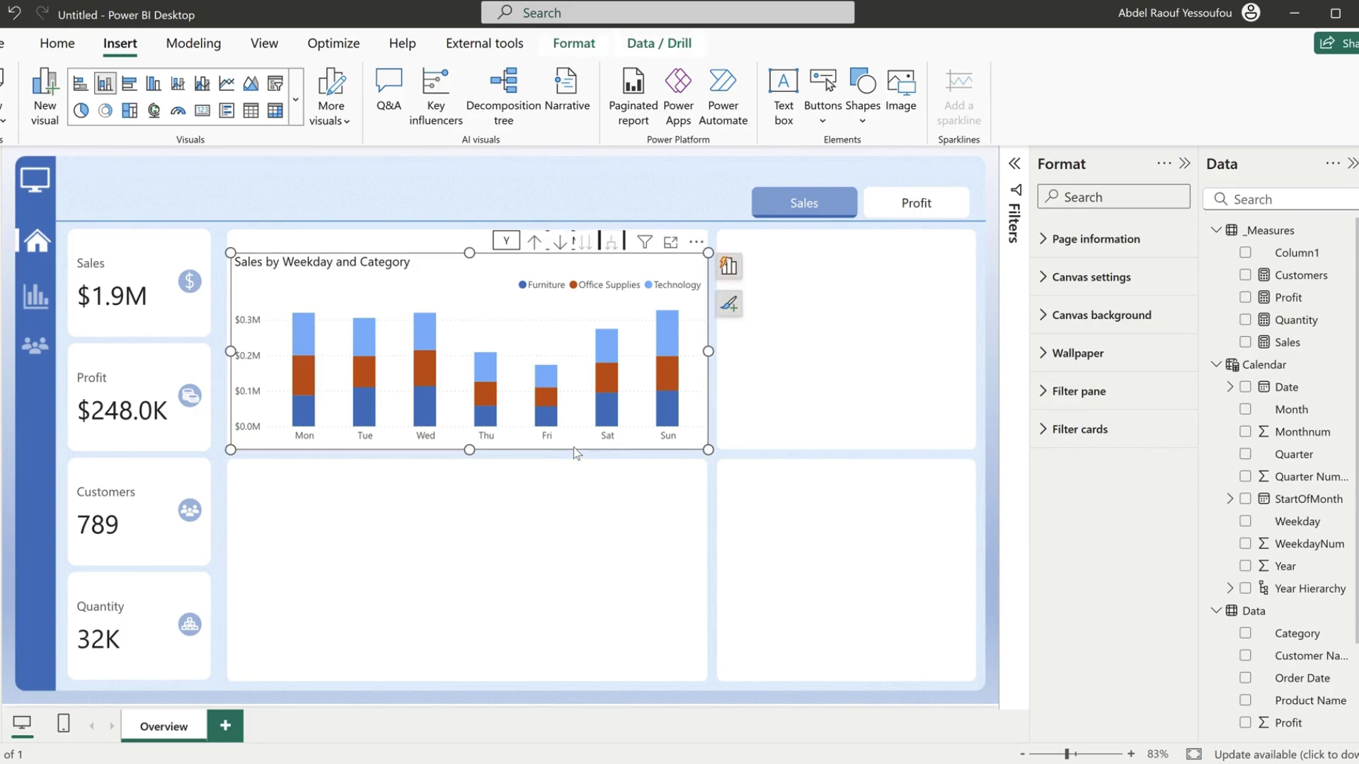
click(611, 541)
click(536, 452)
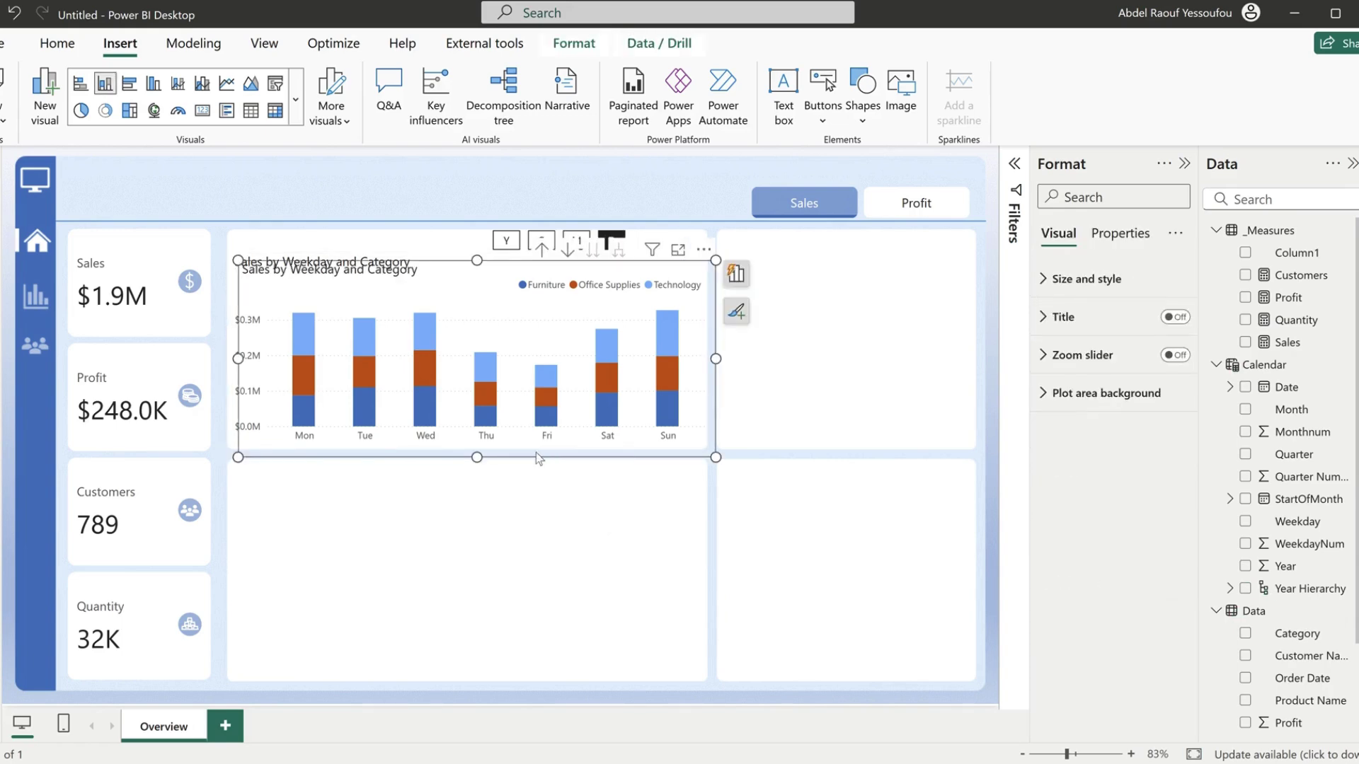
key(ctrl+c)
key(ctrl+v)
drag(537, 466, 536, 673)
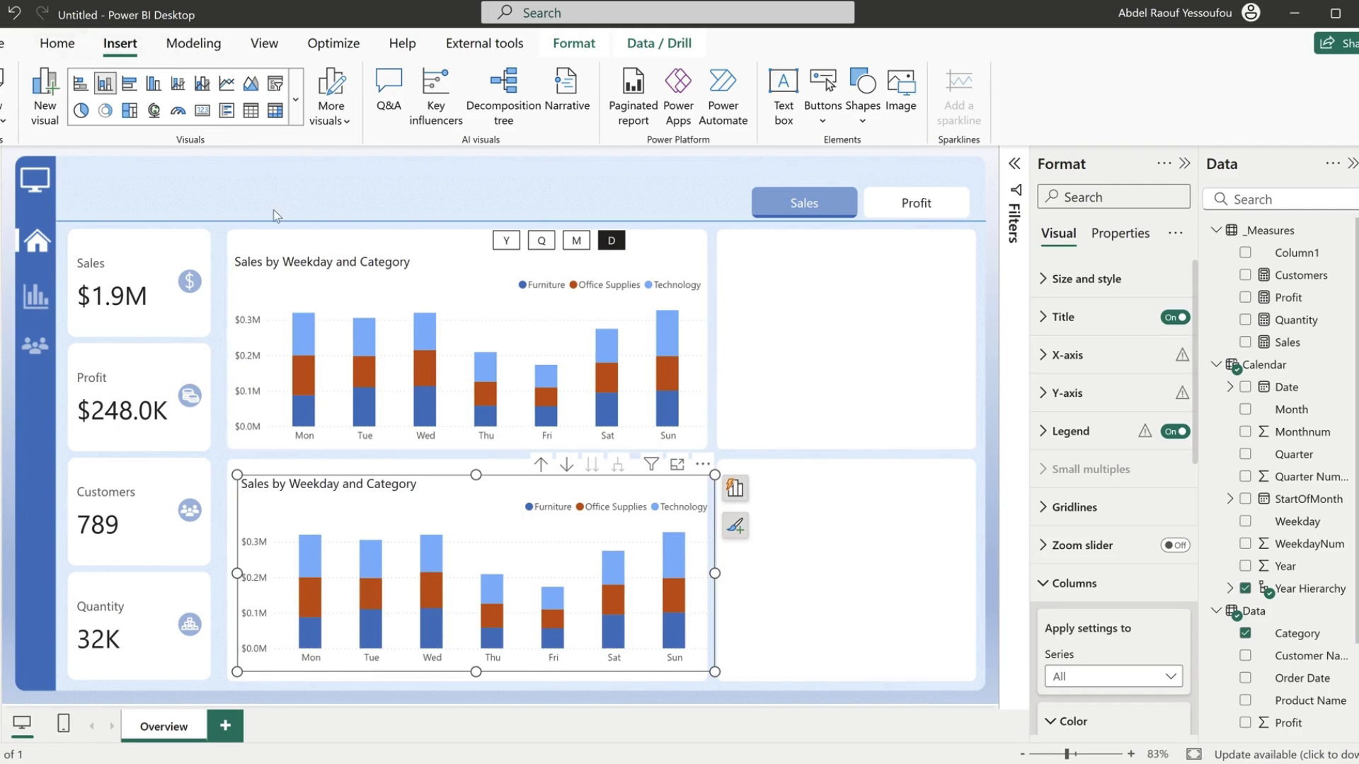
- Convert the lower column chart to a line chart with Smooth interpolation and align it under the upper chart
click(226, 85)
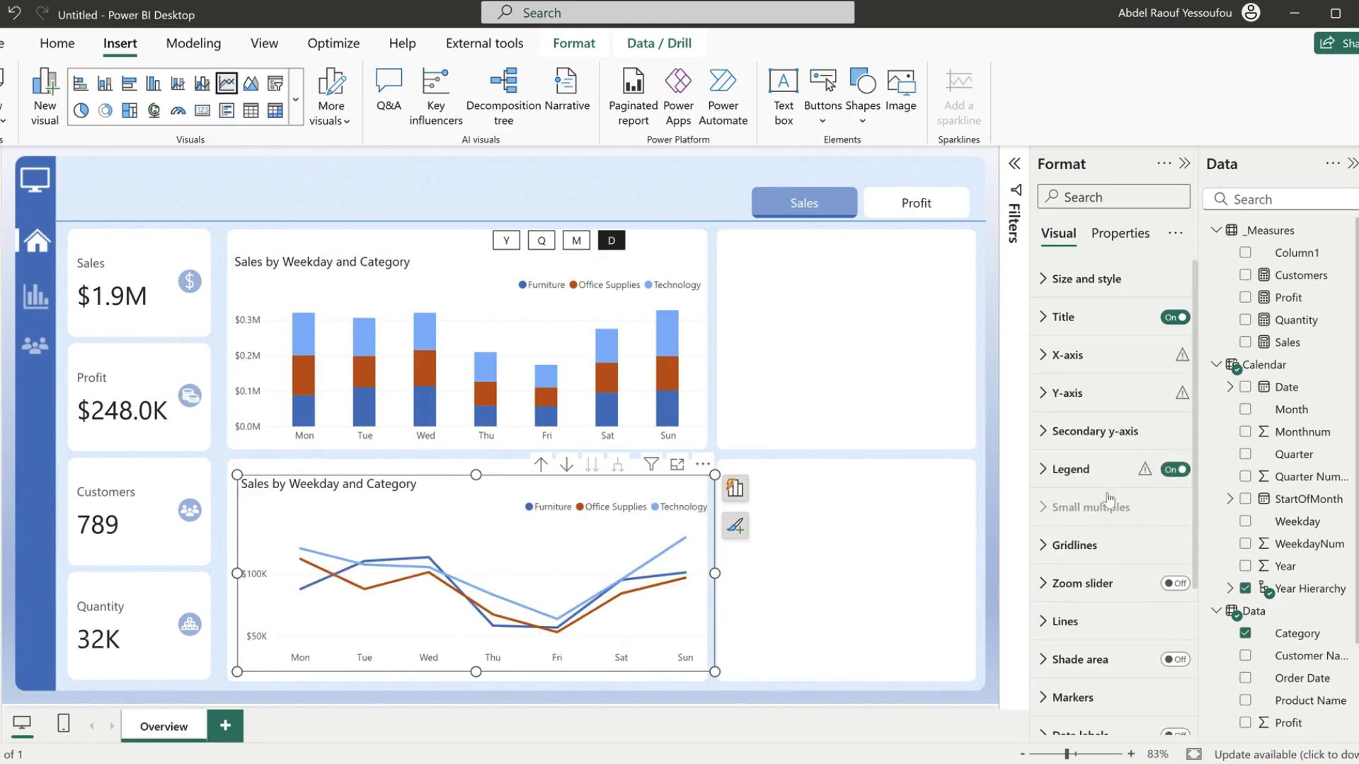
click(1068, 621)
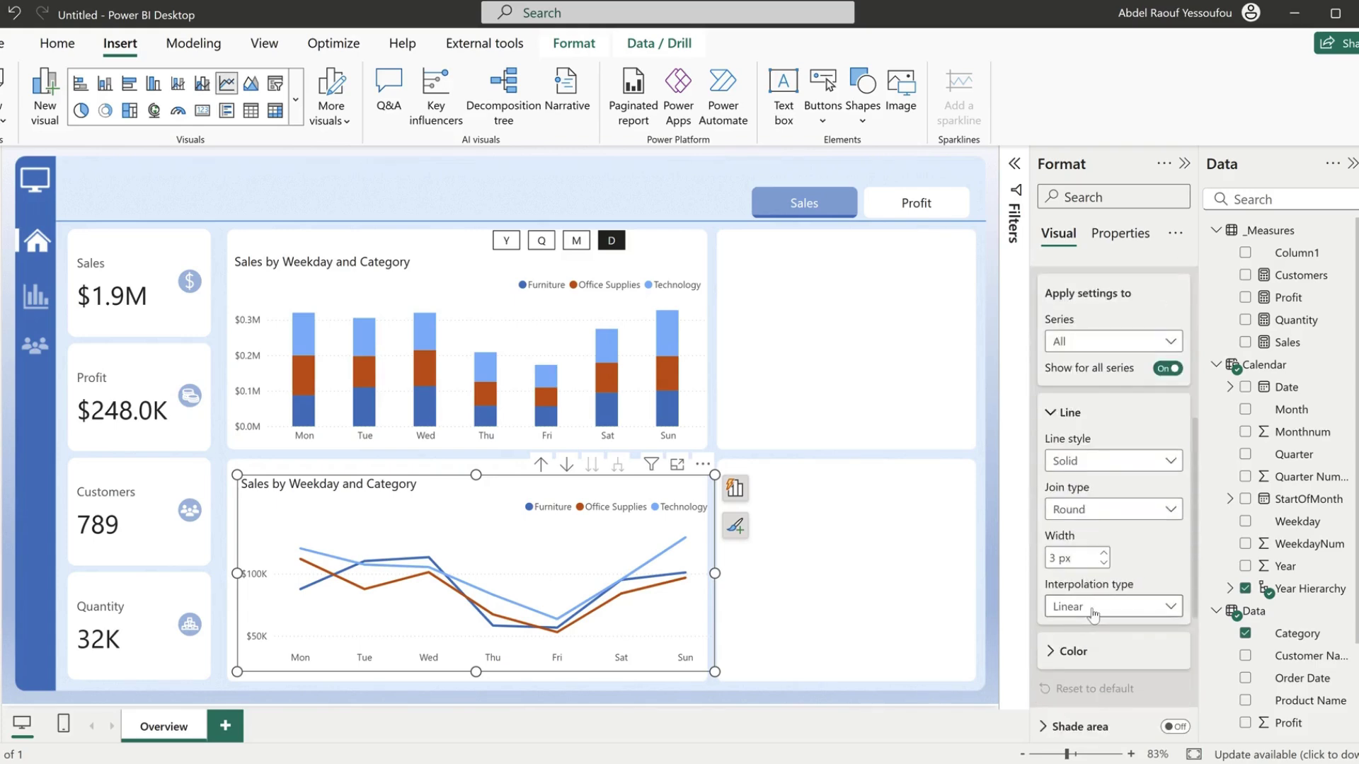
click(1093, 609)
click(1079, 647)
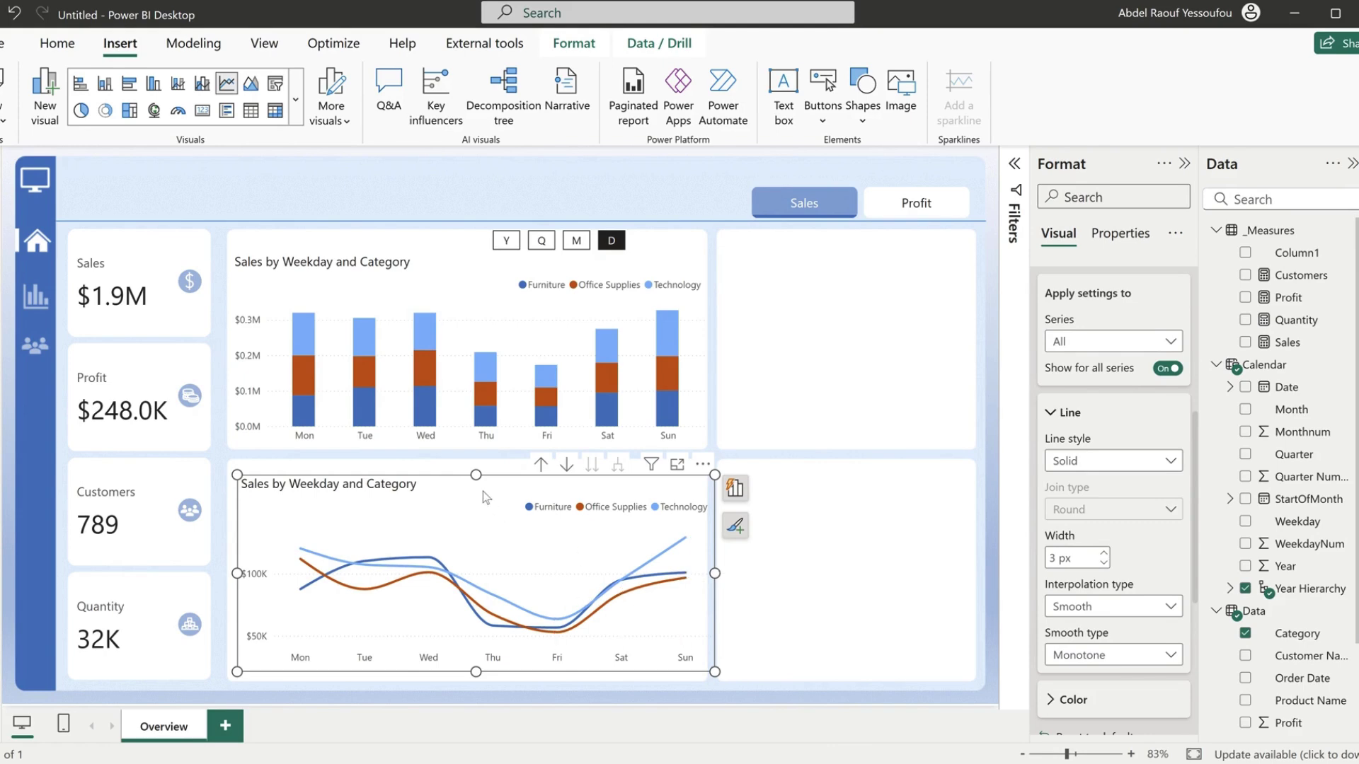
mouse_move(473, 483)
mouse_down()
mouse_move(503, 480)
mouse_move(467, 486)
mouse_up()
drag(546, 443, 548, 441)
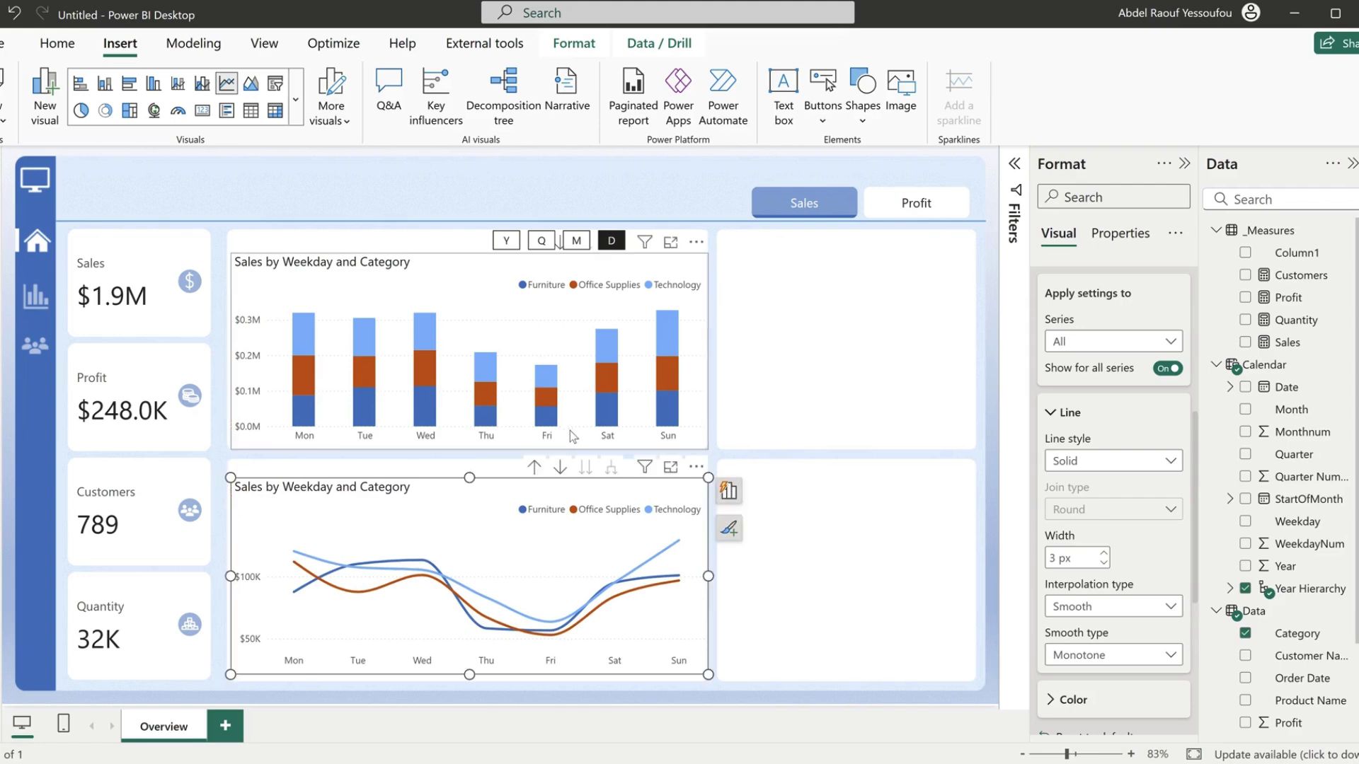
- Switch the upper chart to the Y view and drill the line chart up to the Year level
click(506, 243)
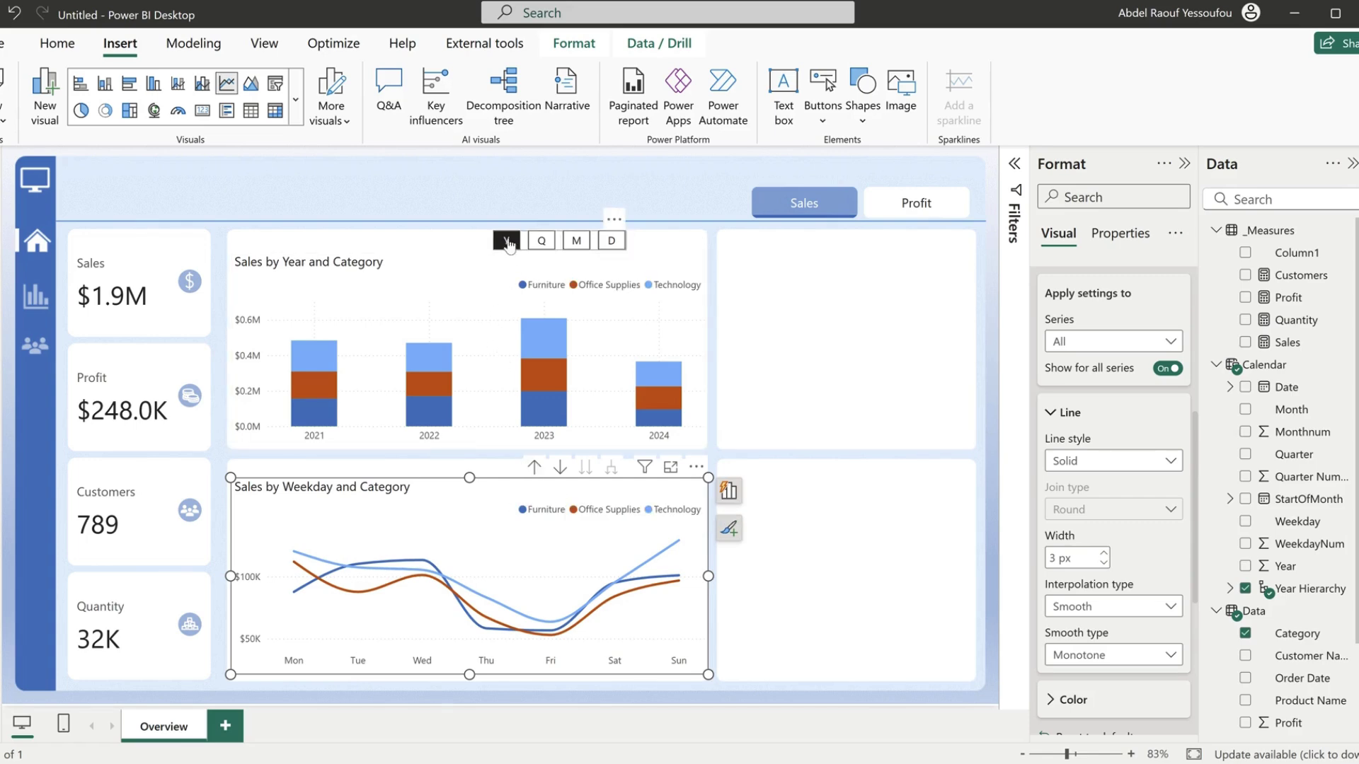
click(535, 468)
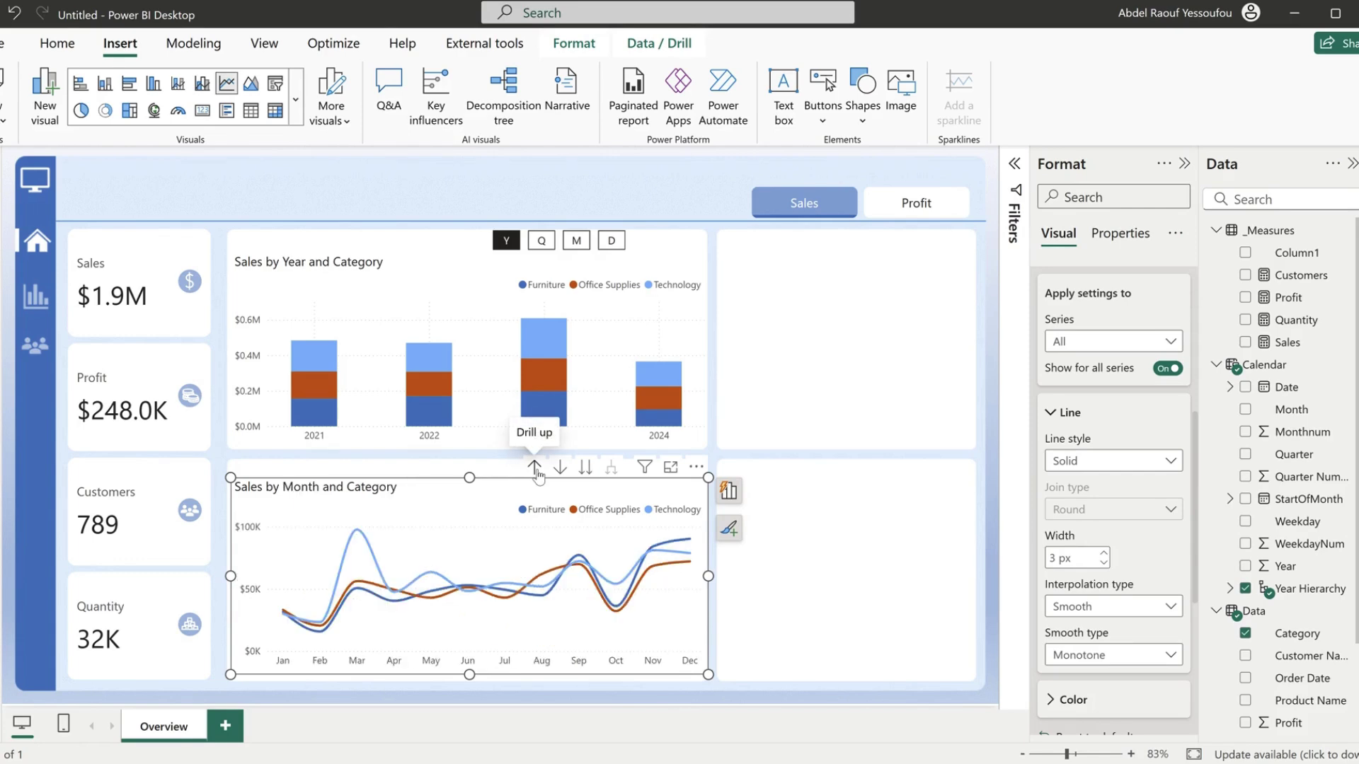
click(534, 467)
click(534, 468)
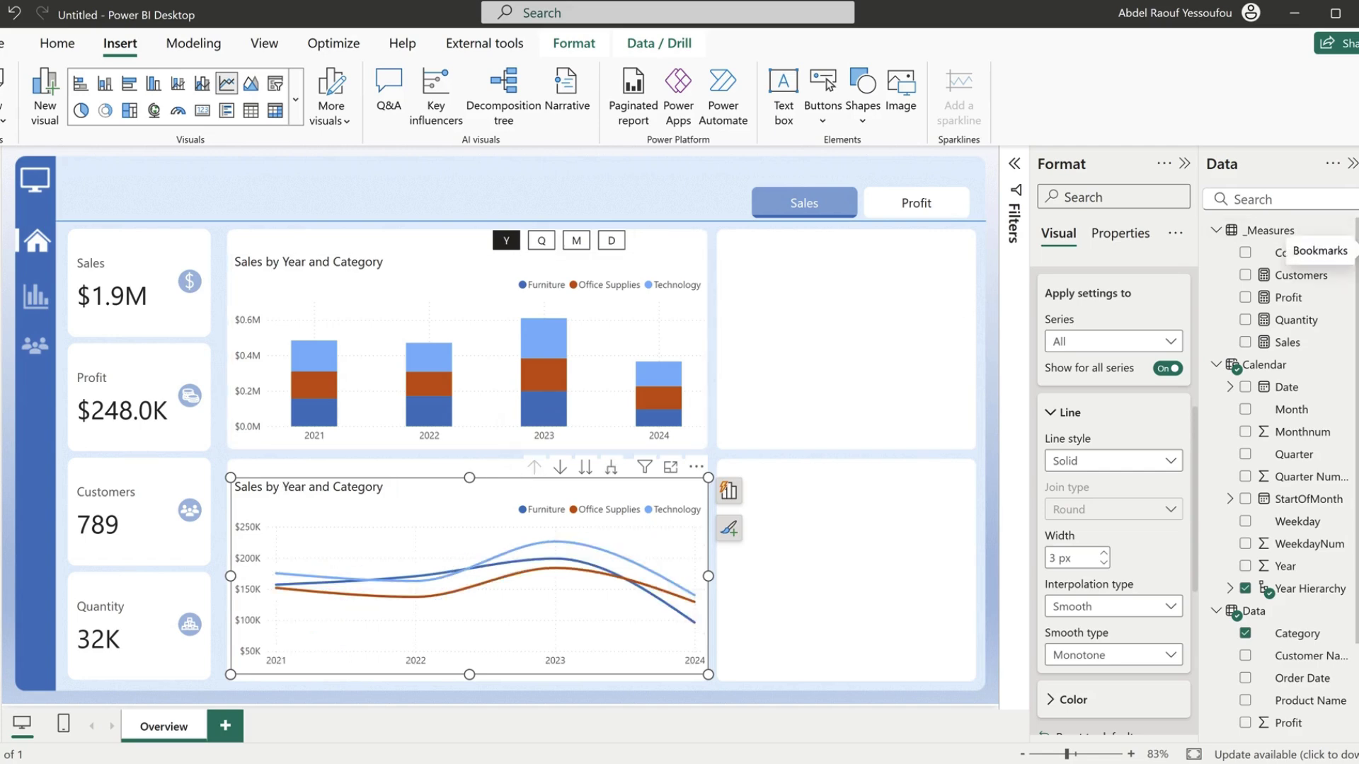
- Select both the column and line charts and update the Y bookmark to capture their yearly view
click(1357, 235)
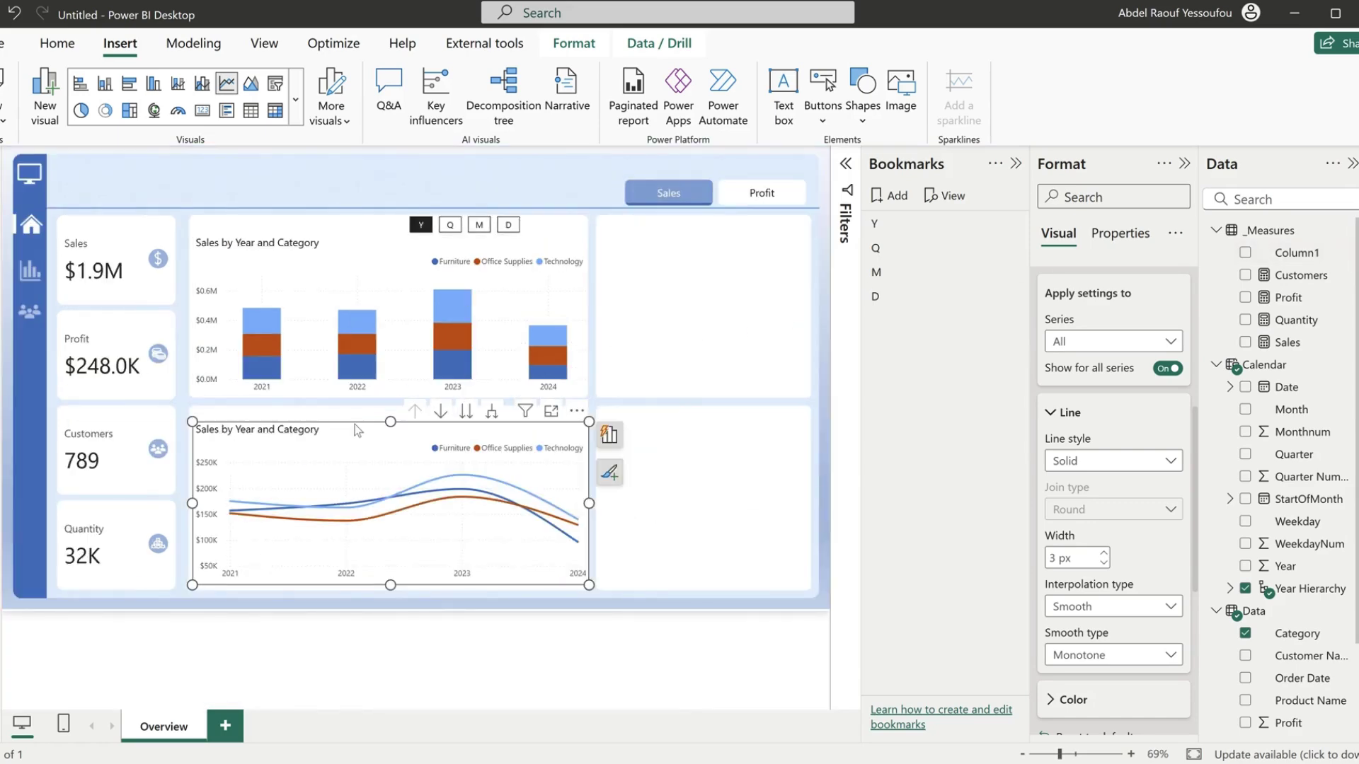
ctrl+click(332, 401)
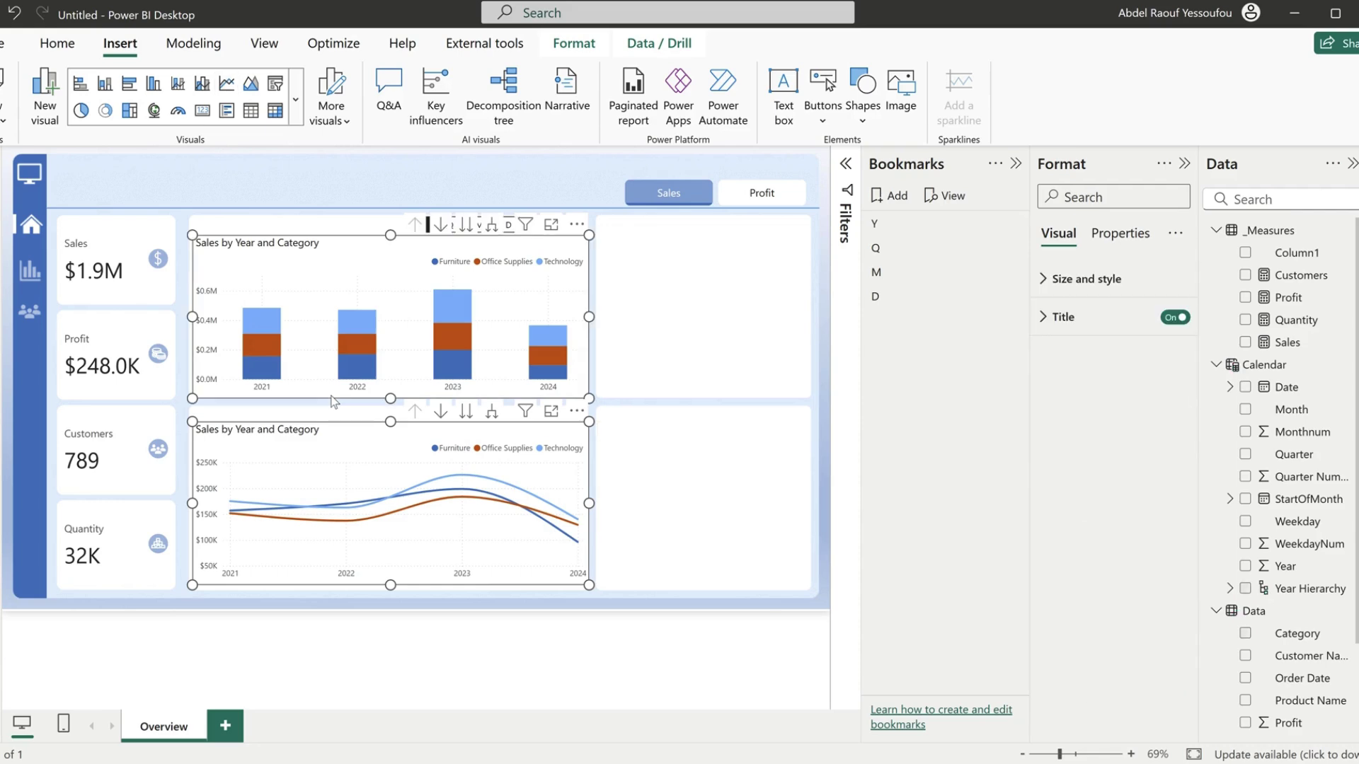
right_click(899, 227)
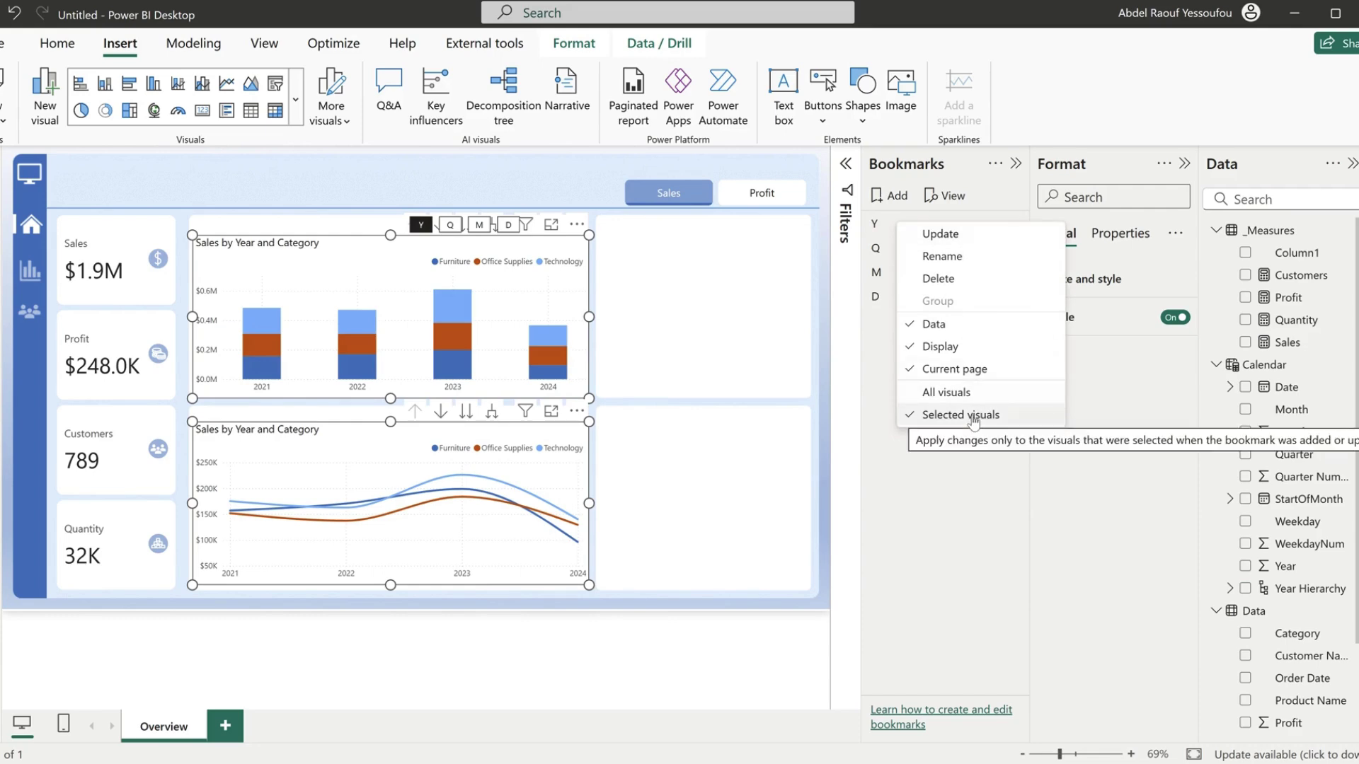
click(946, 235)
click(947, 241)
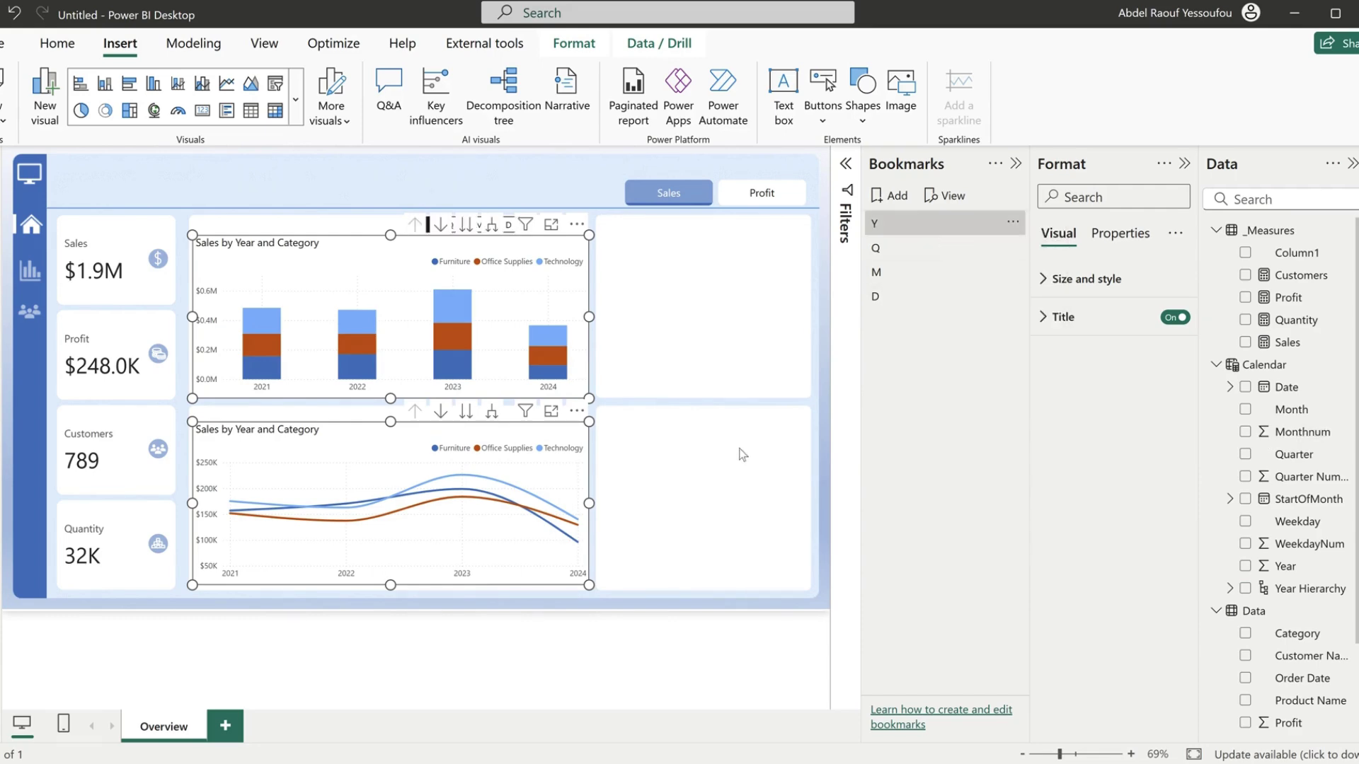
- Move the column chart down below the period buttons and expand both charts one level to Year and Quarter
click(686, 438)
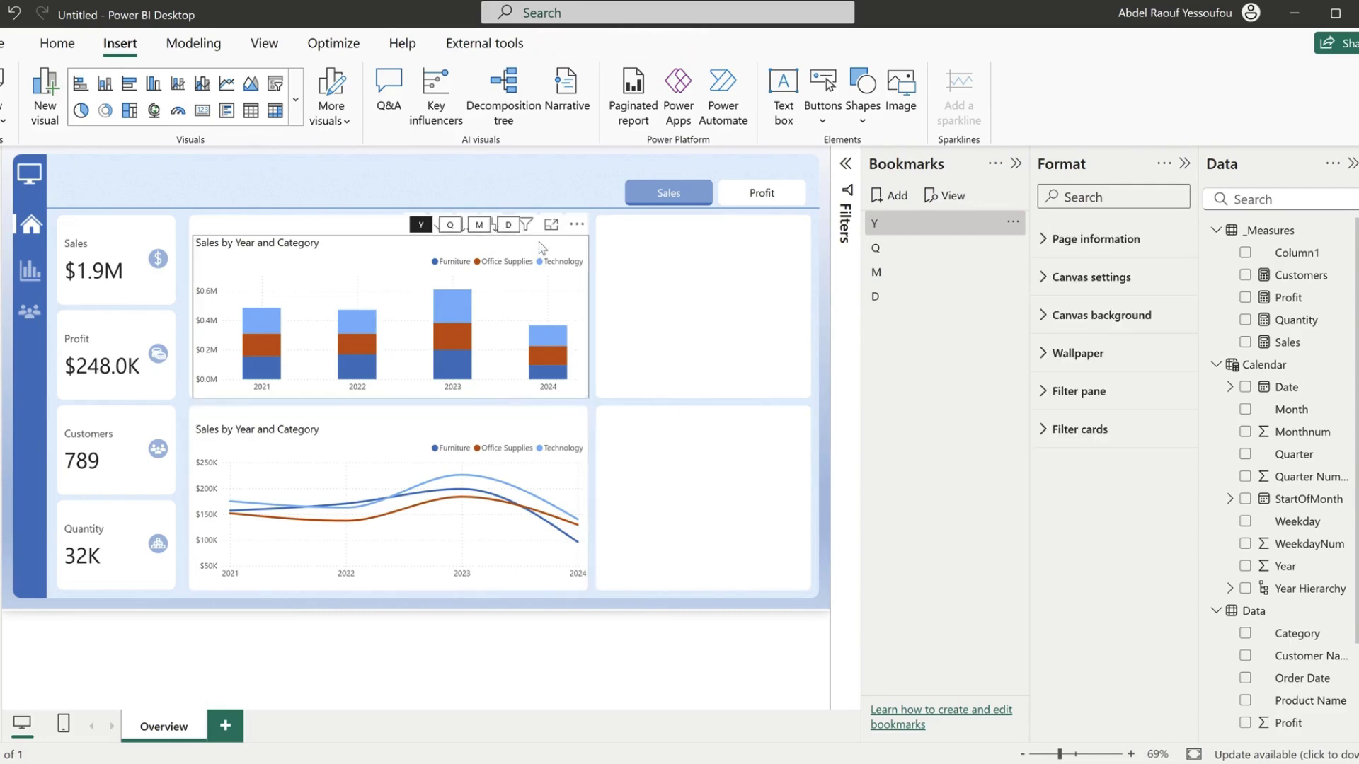
click(554, 261)
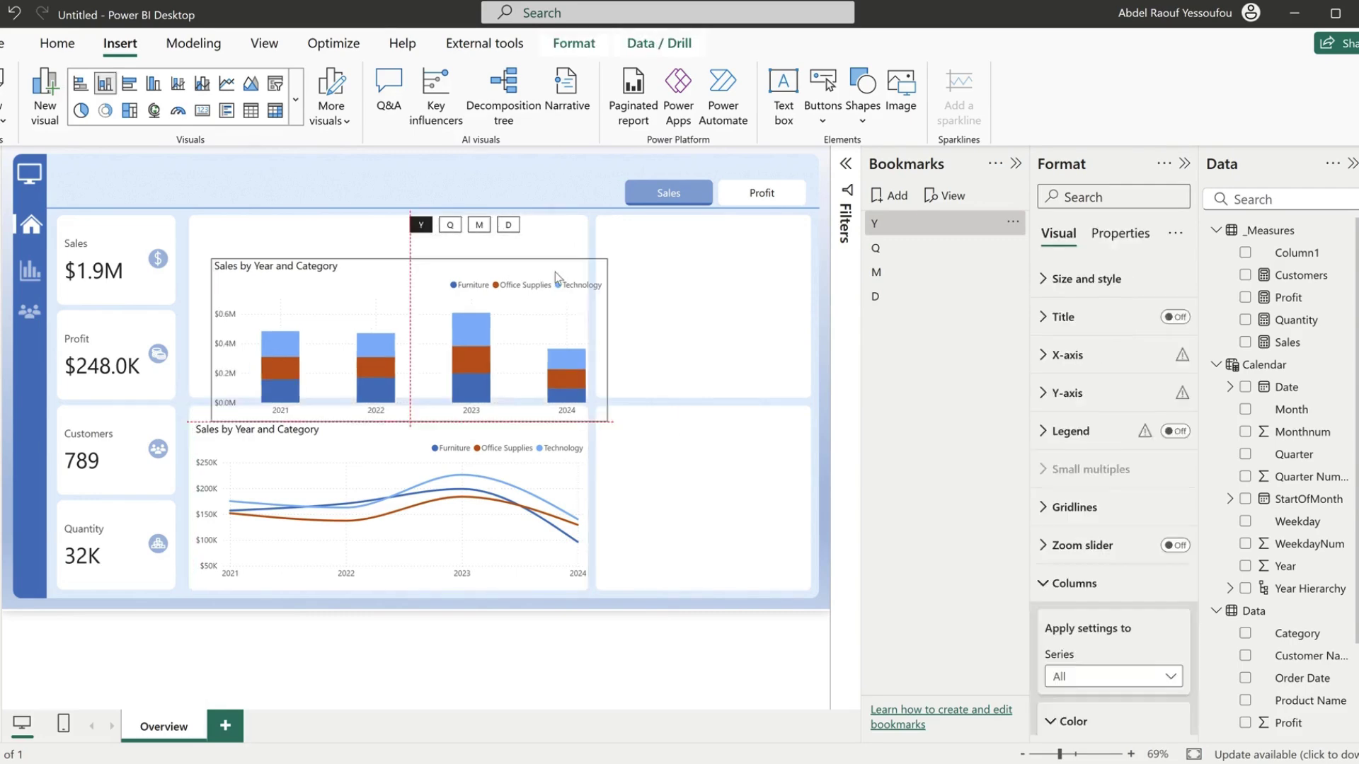
click(495, 258)
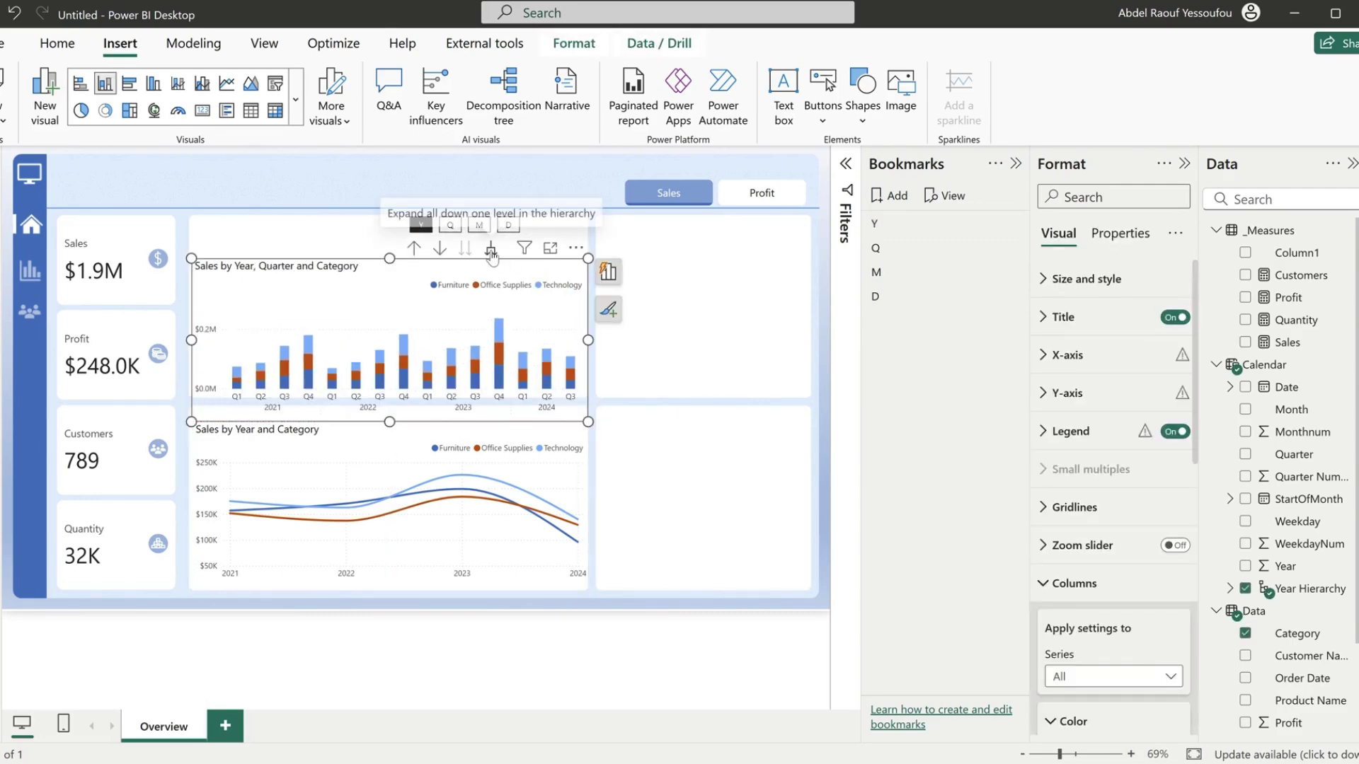
click(501, 439)
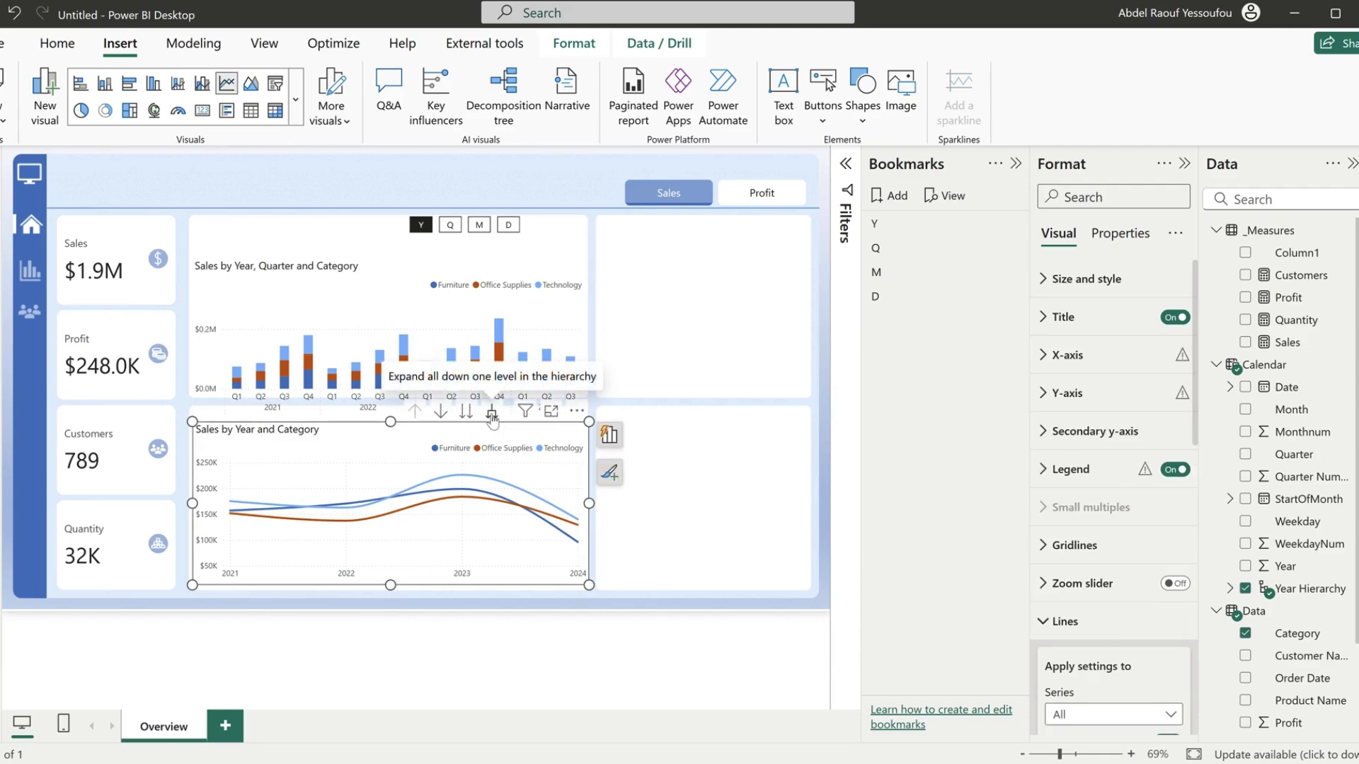
click(492, 412)
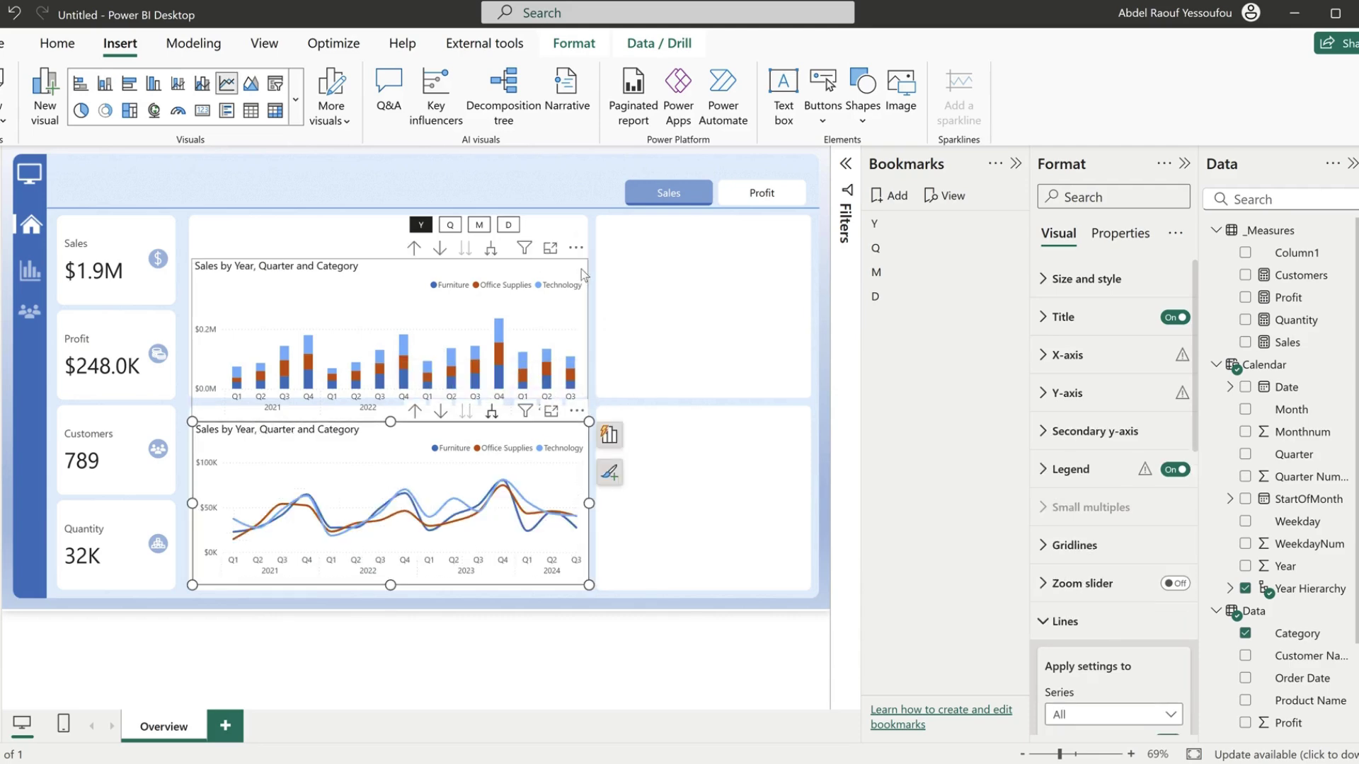
- Select both charts together and update the Q bookmark with their year-and-quarter view
click(428, 414)
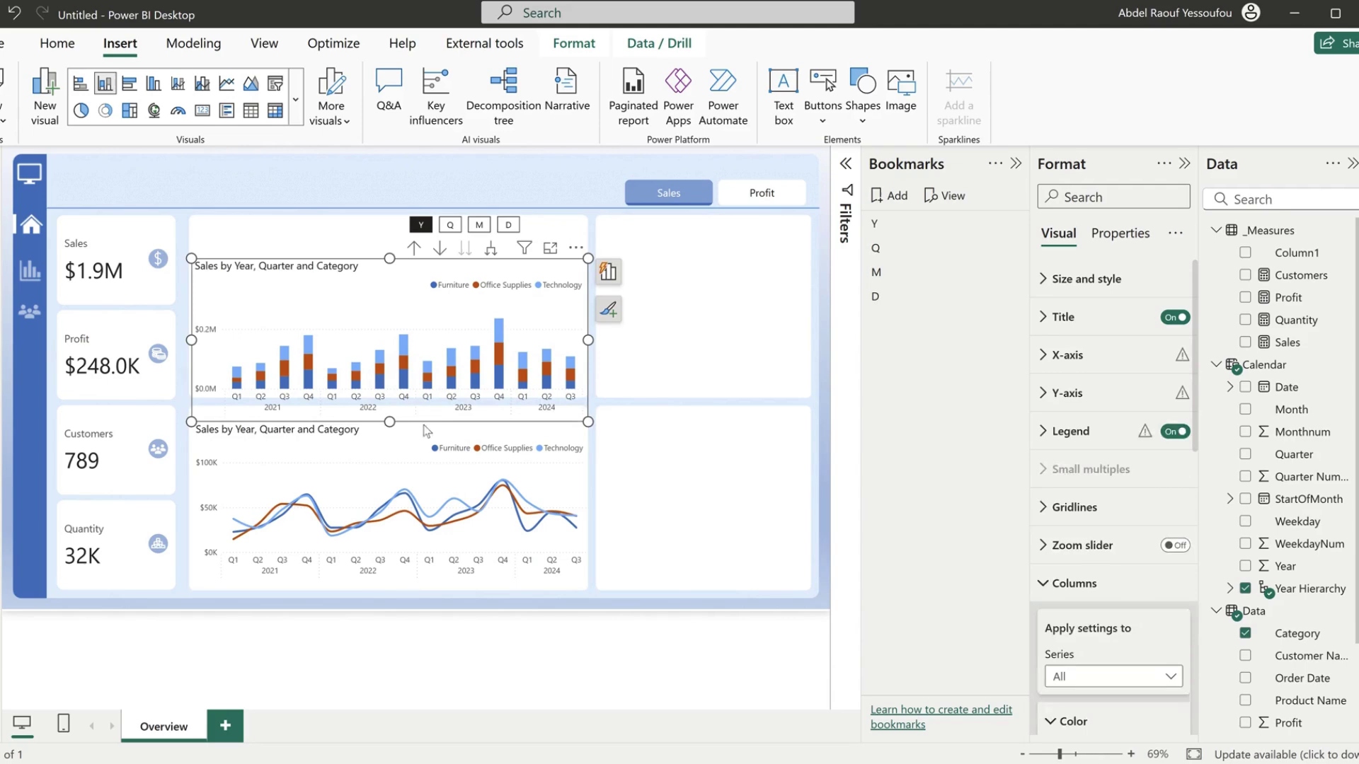
ctrl+click(391, 441)
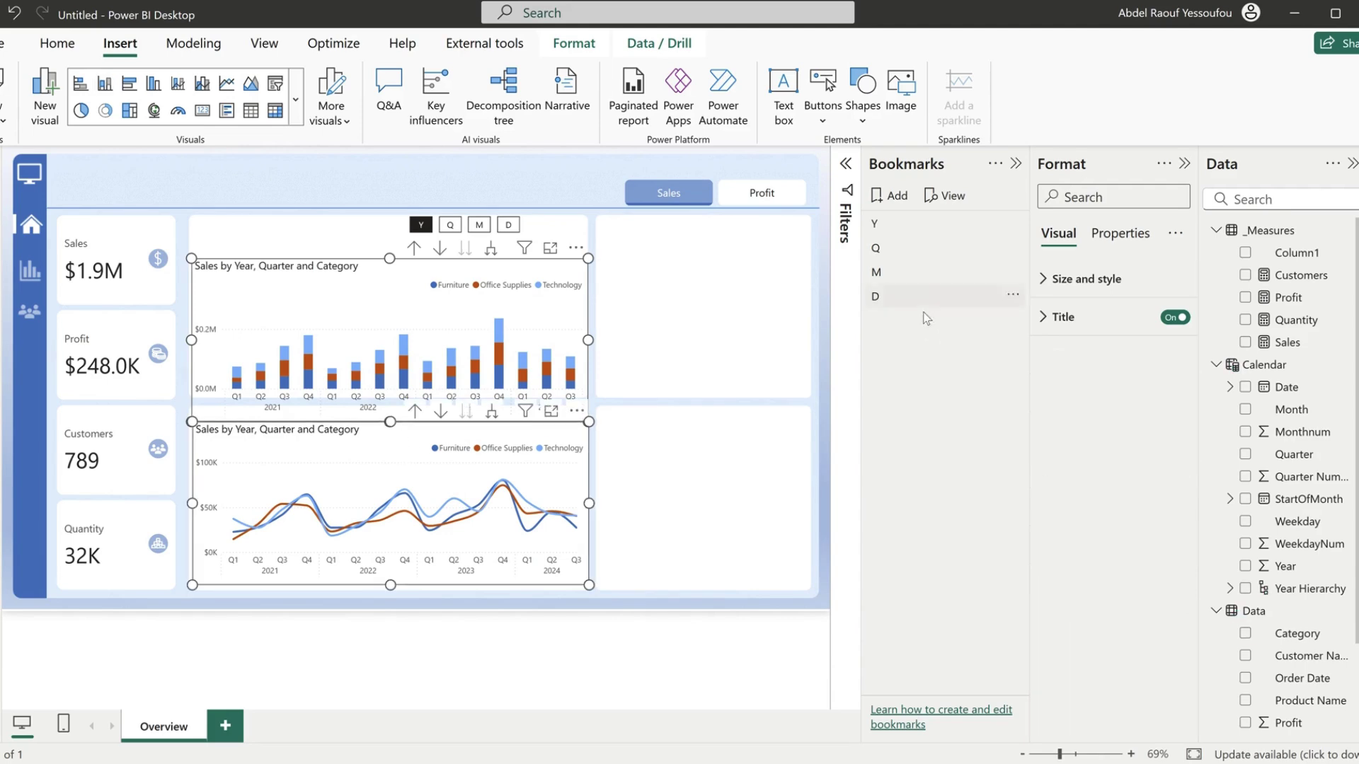
right_click(903, 255)
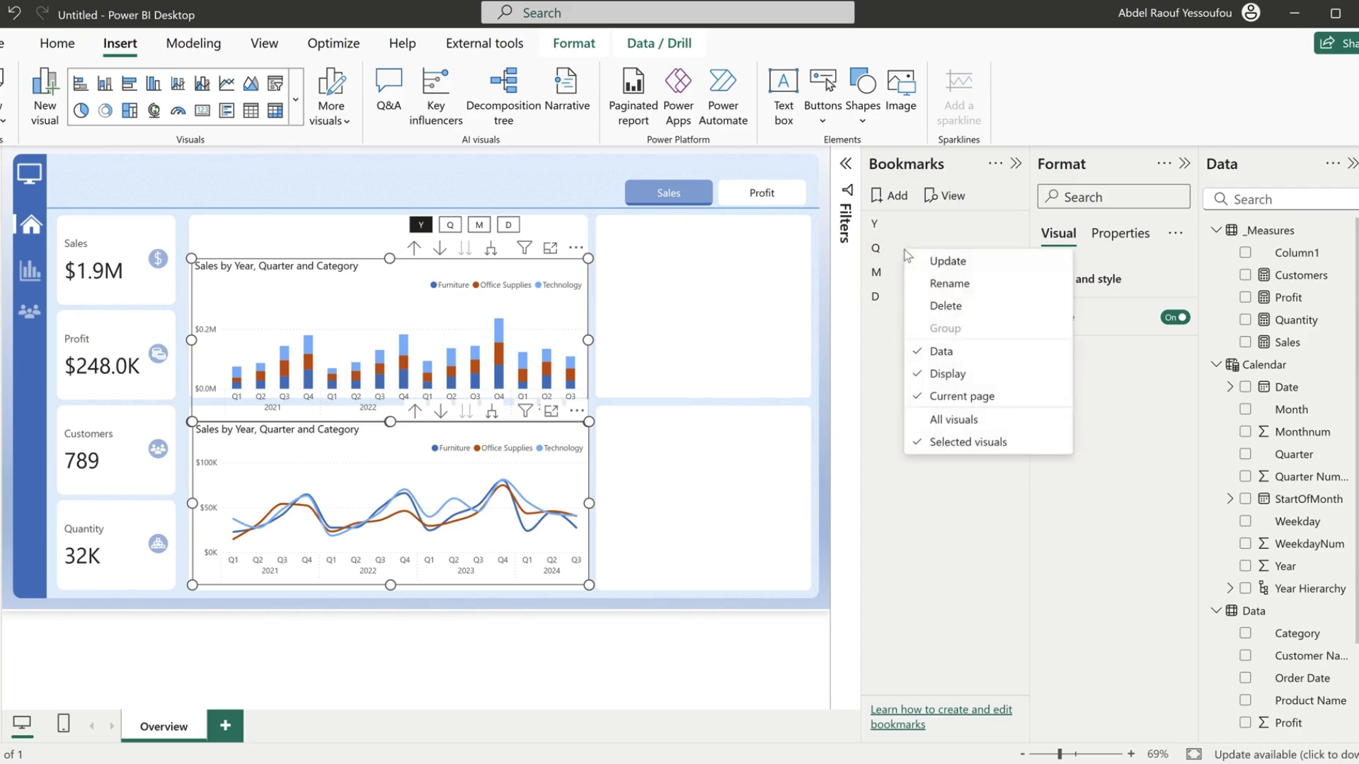
click(945, 263)
- Alternate between the Y and Q bookmarks to check how both charts respond
click(890, 222)
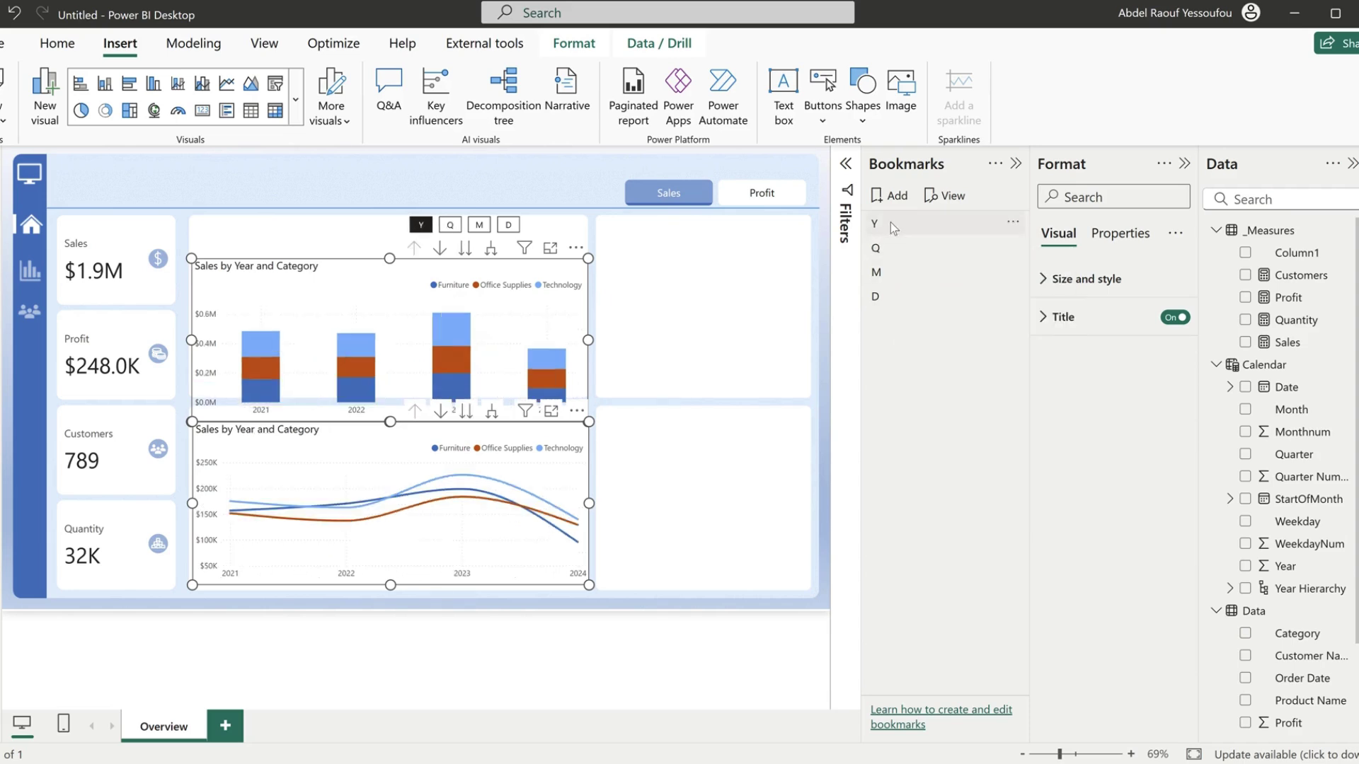
click(890, 246)
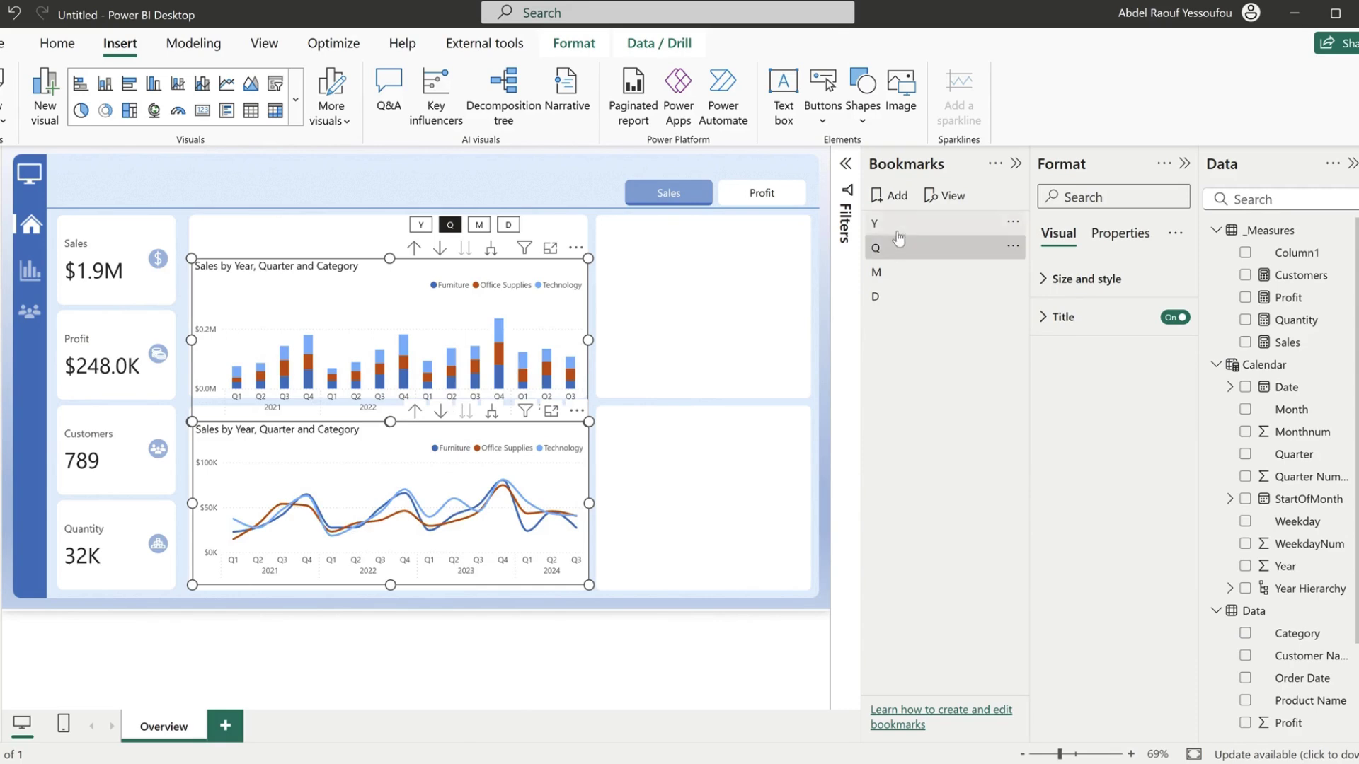
click(893, 224)
click(897, 249)
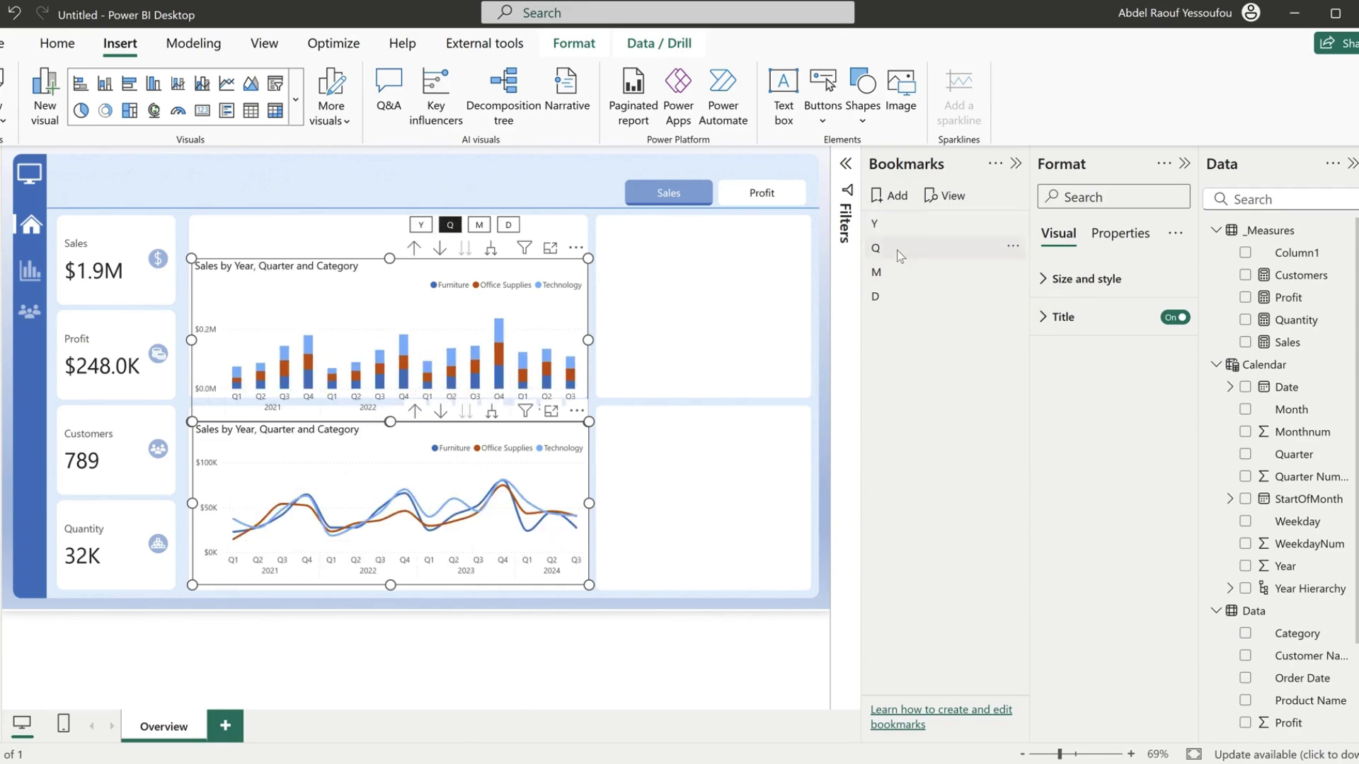
click(633, 332)
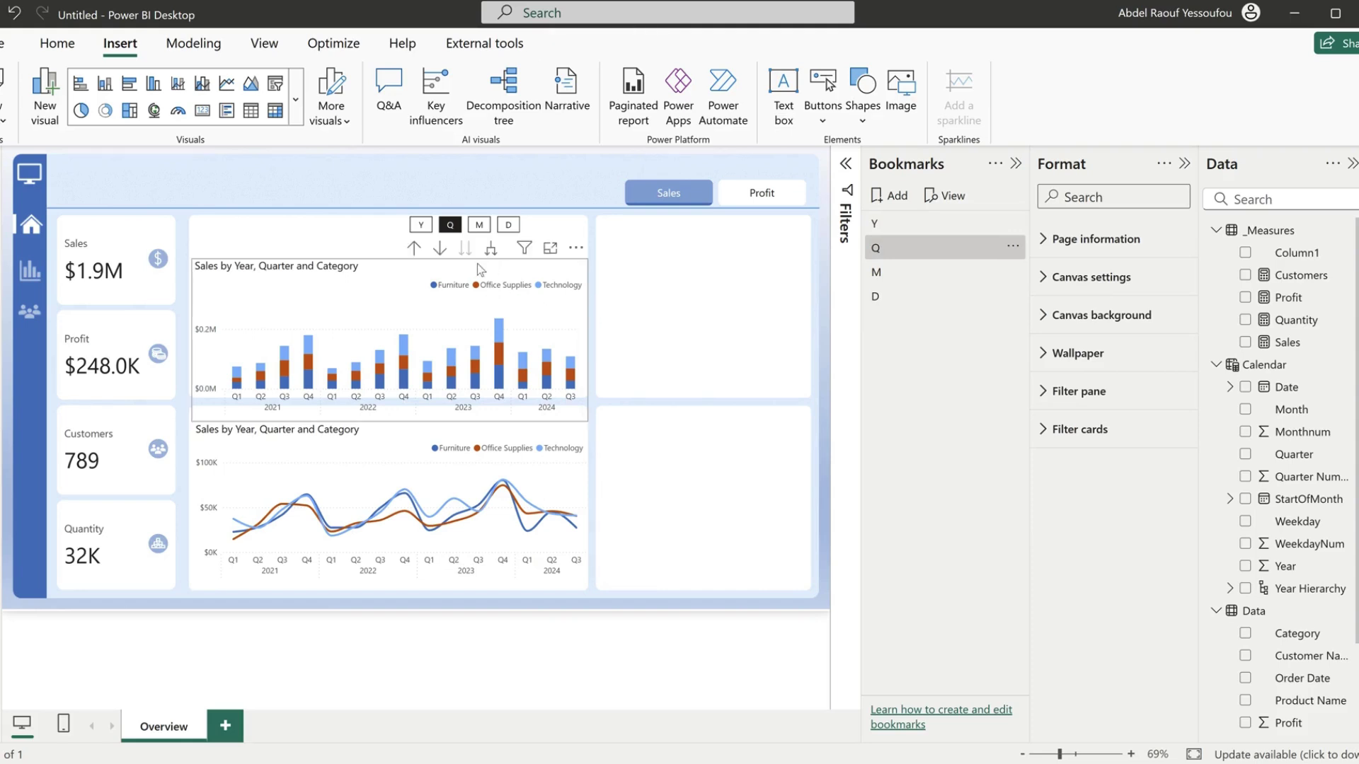
- Drill both charts up to Year, then take each one down the hierarchy to the Month level
click(414, 250)
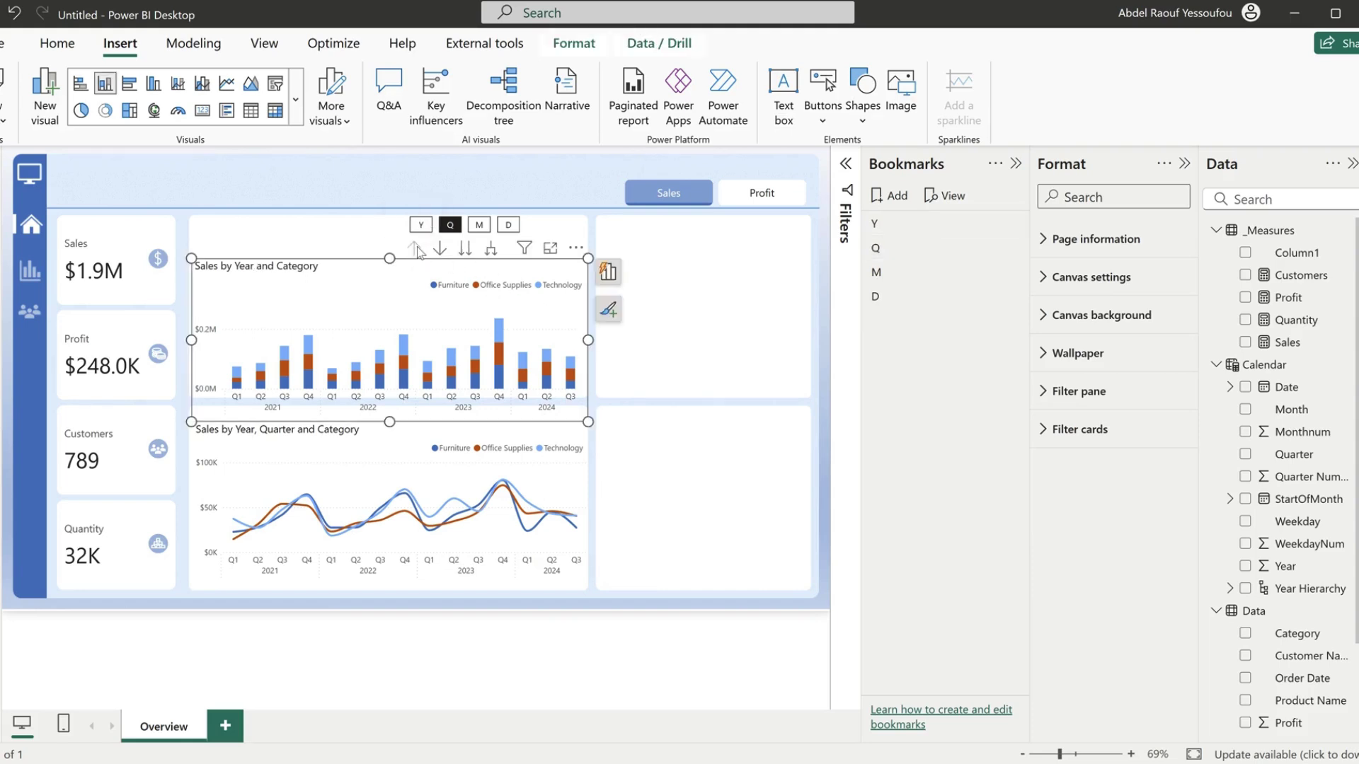
click(464, 251)
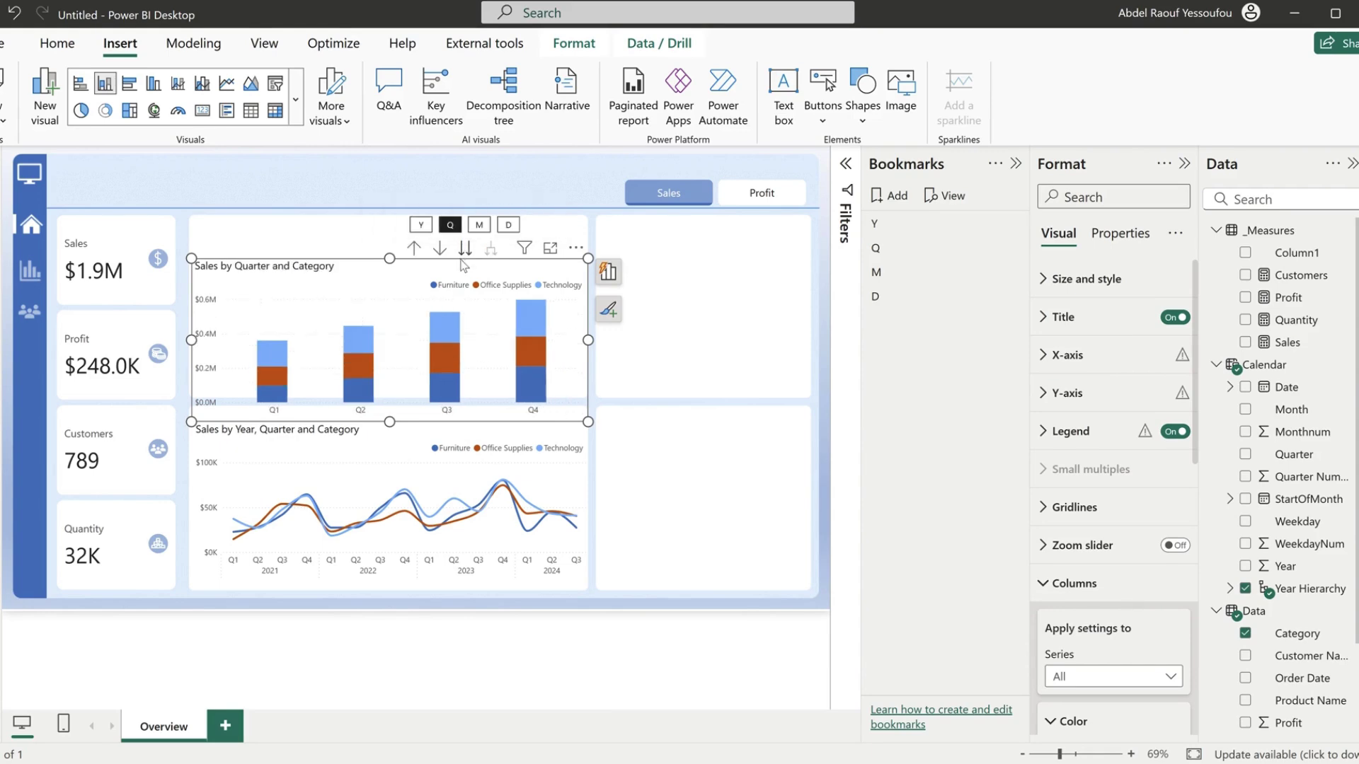
click(465, 252)
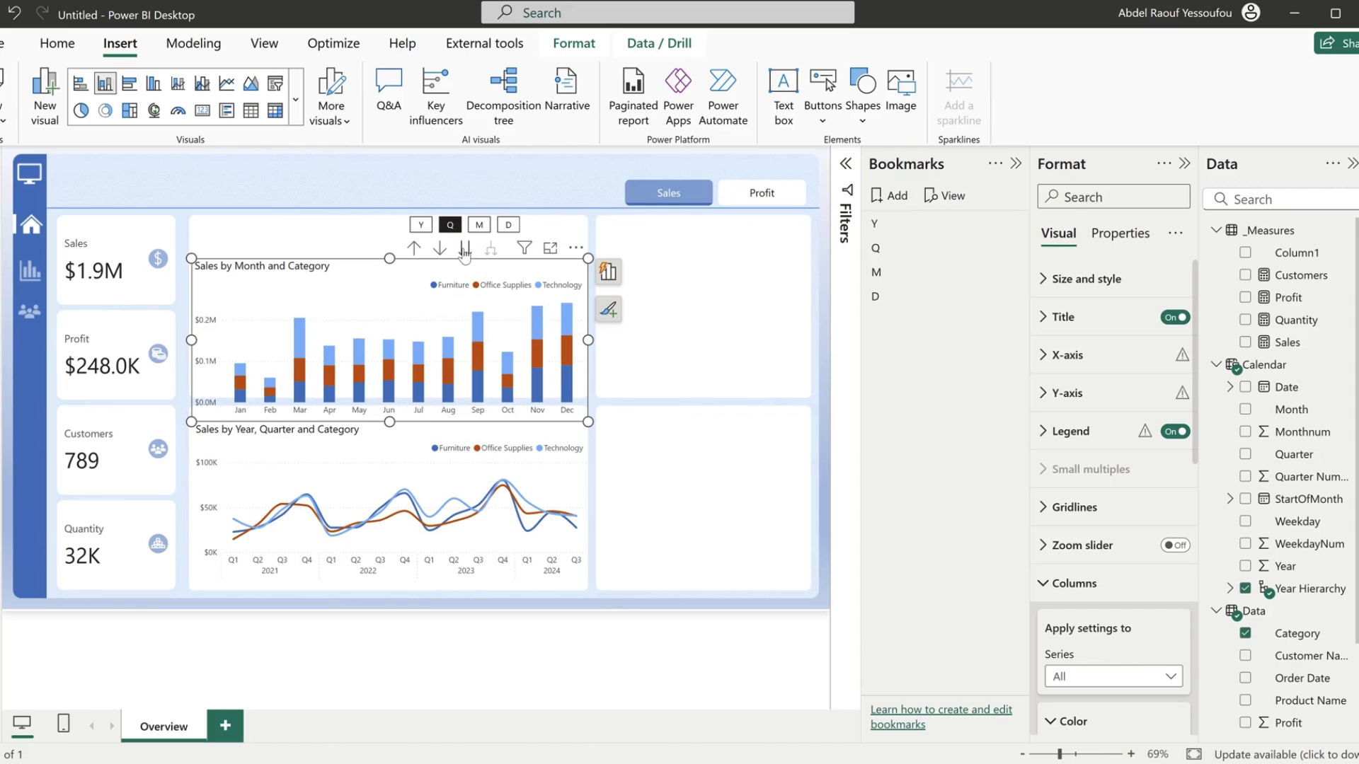
click(415, 447)
click(415, 410)
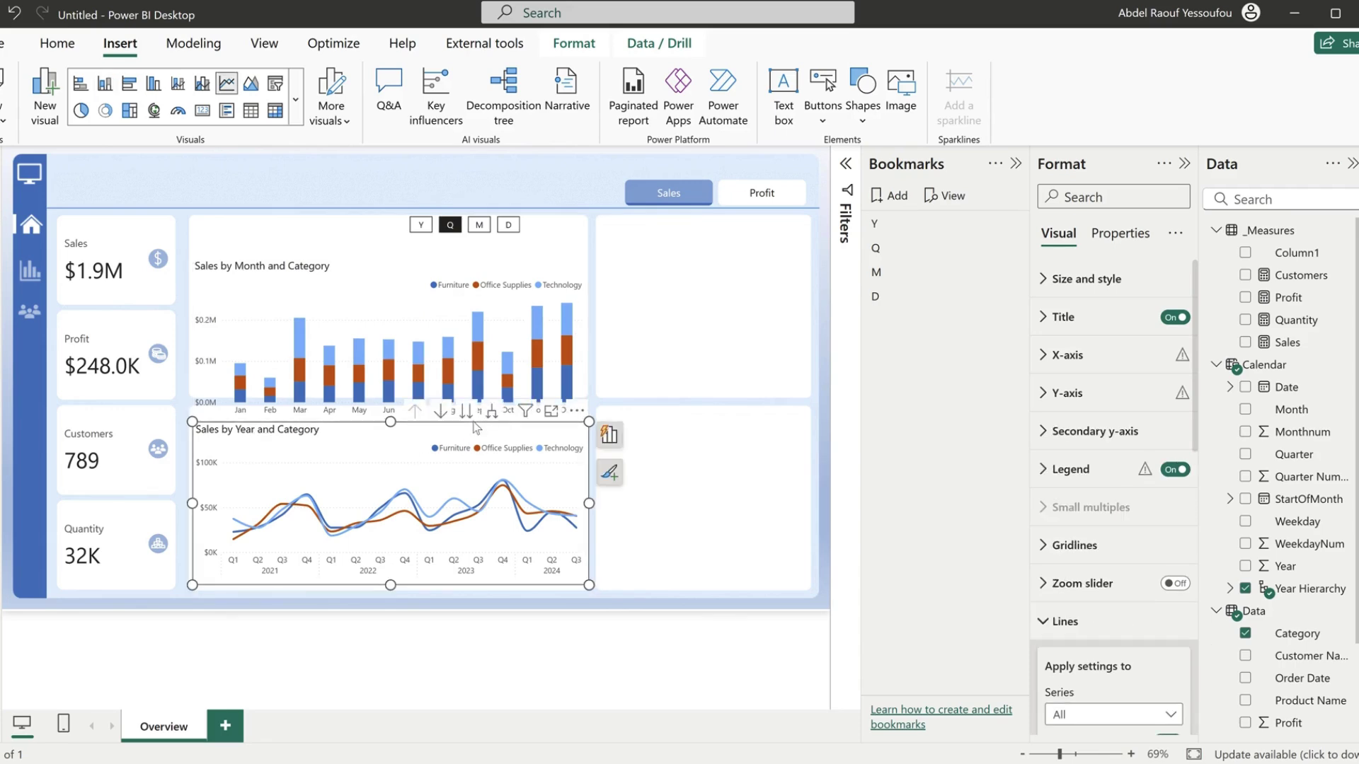
click(466, 412)
click(466, 412)
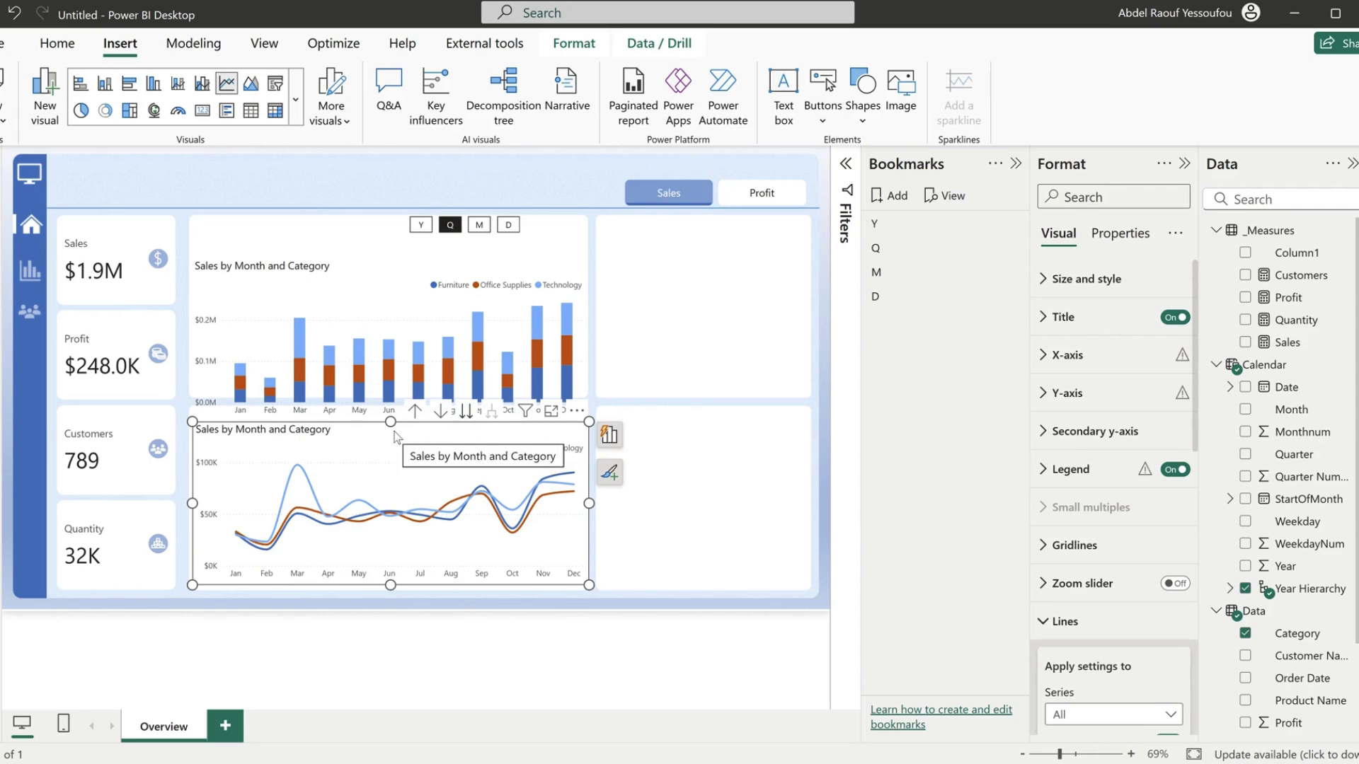
- Select both charts together and update the M bookmark with their monthly view
ctrl+click(380, 273)
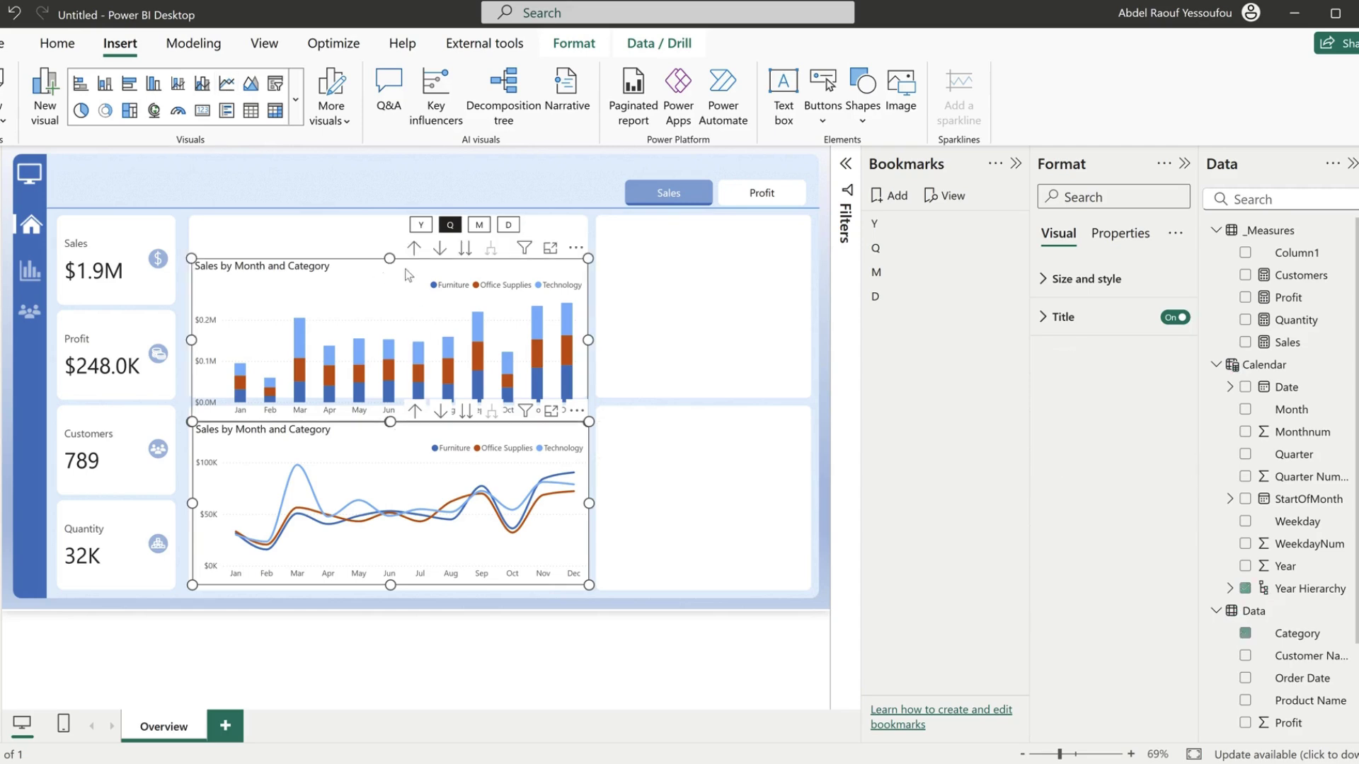
right_click(887, 276)
click(929, 281)
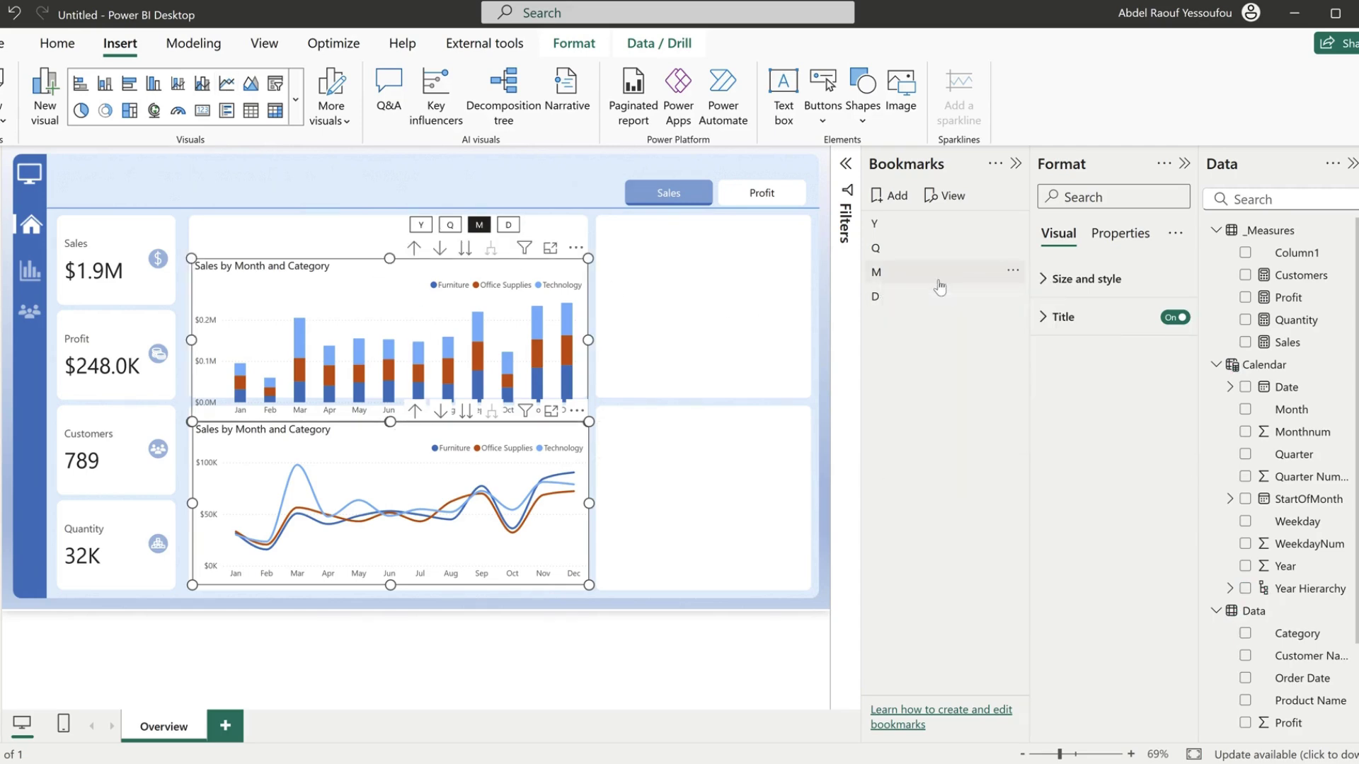
- Take the column chart and the line chart to the Weekday level of the hierarchy
click(466, 249)
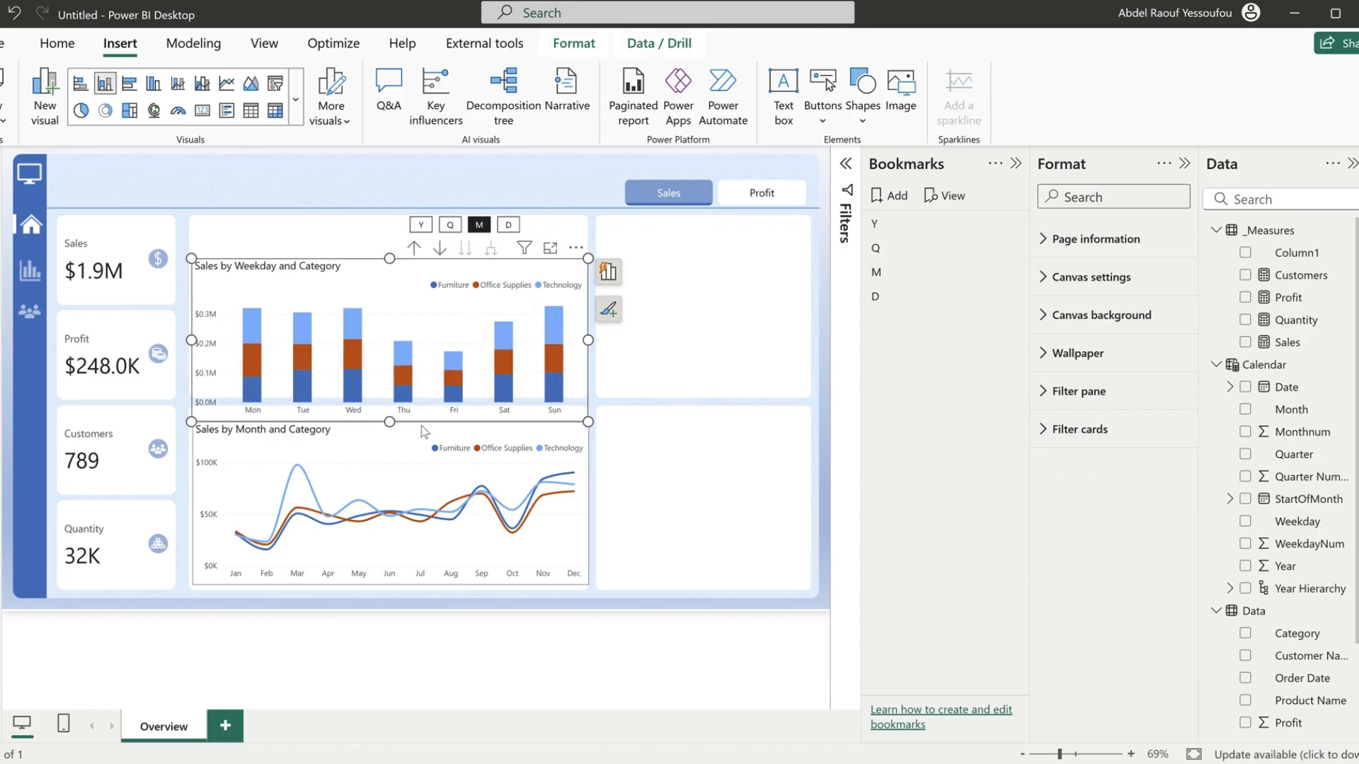
click(443, 431)
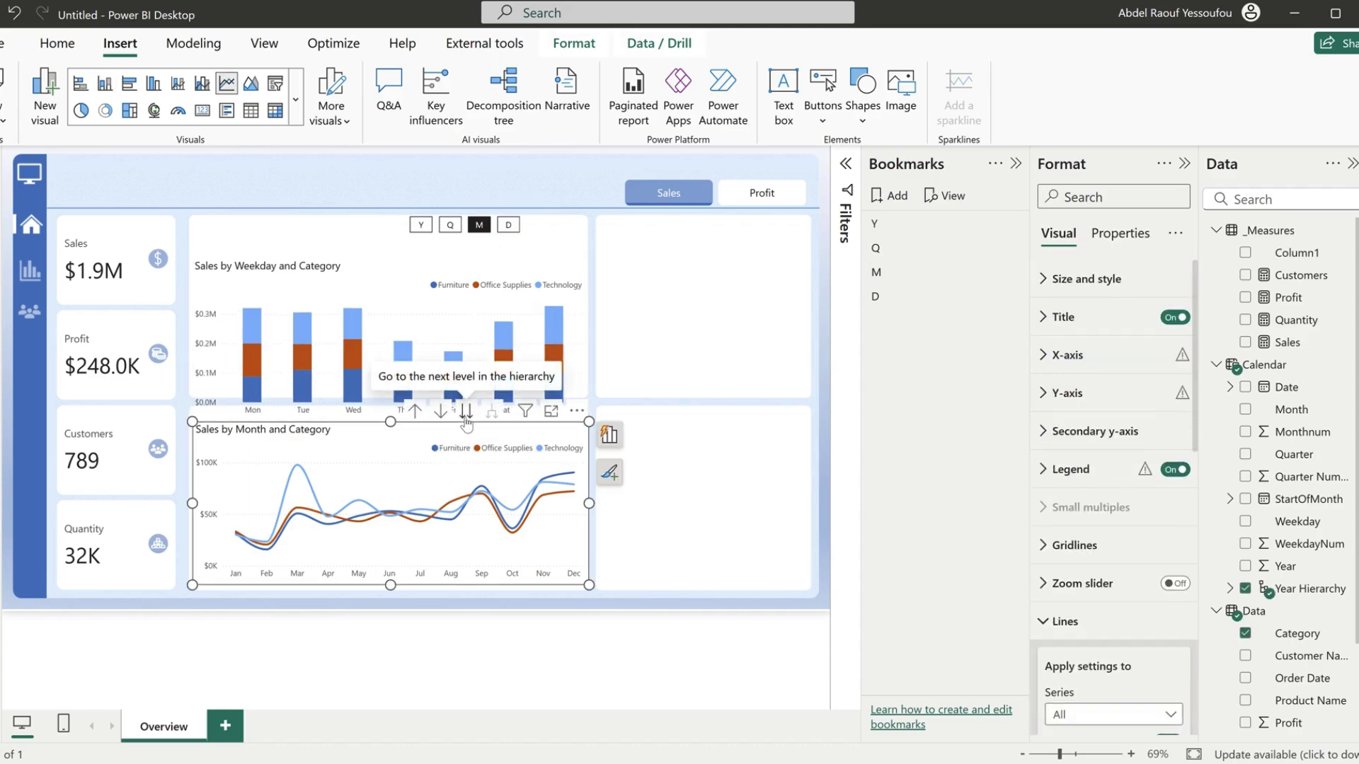
click(466, 410)
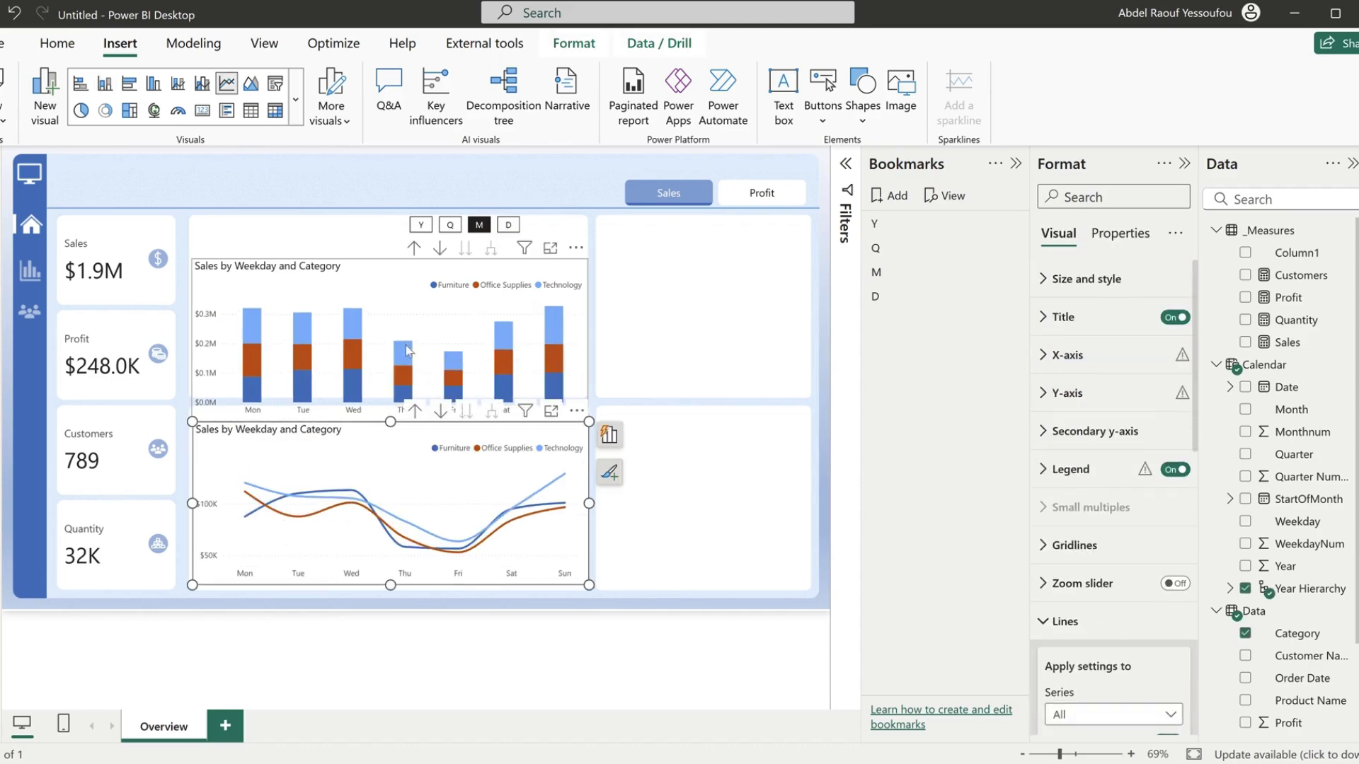
- Select both charts together and update the D bookmark with their weekday view
ctrl+click(401, 271)
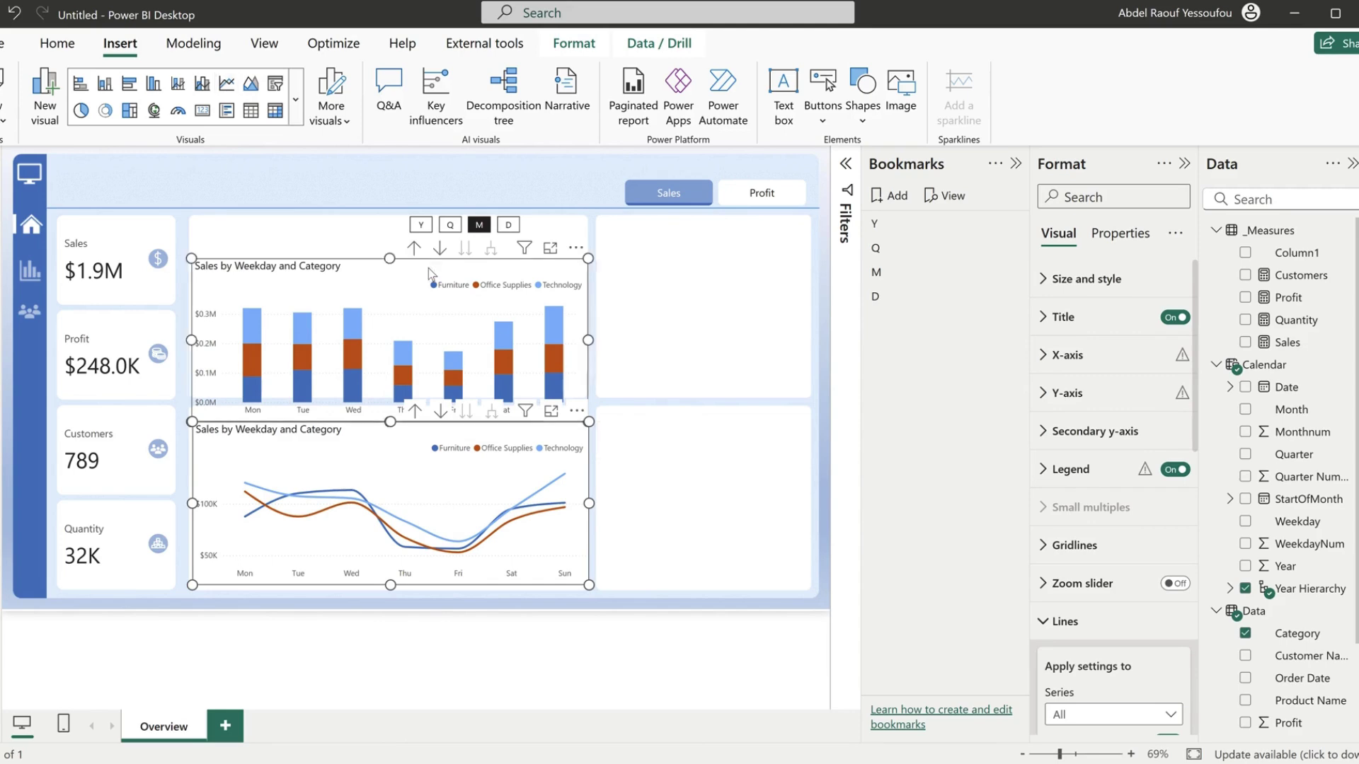
right_click(885, 297)
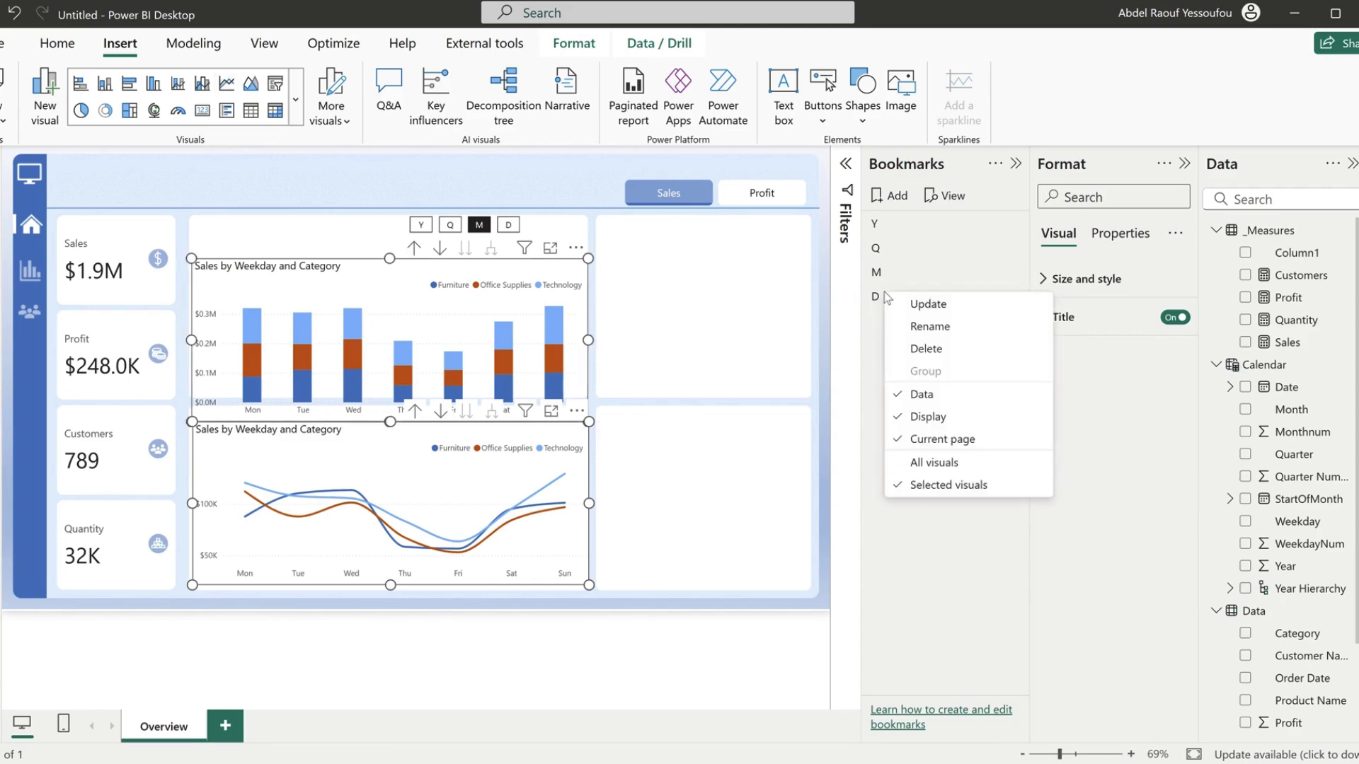
click(934, 306)
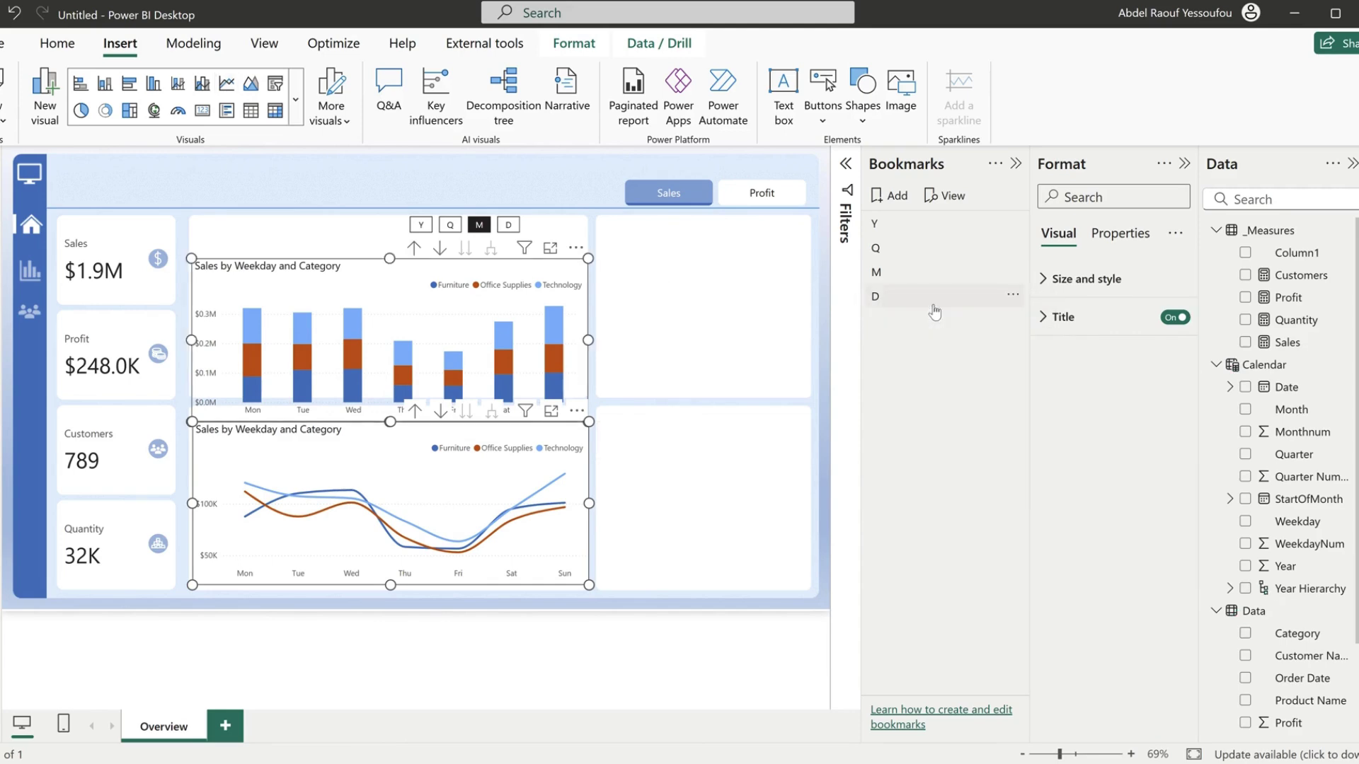
click(707, 290)
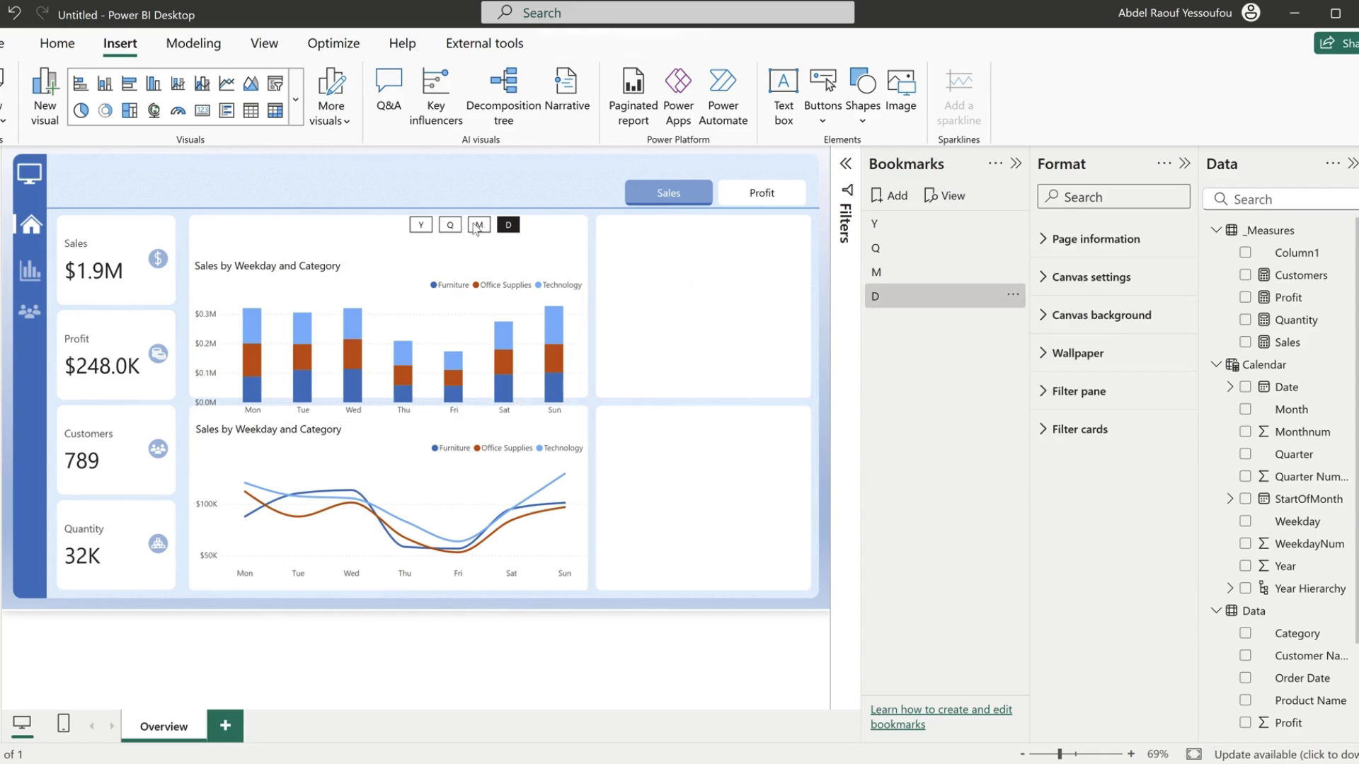
- Run the Y, Q, M and D bookmarks in turn to check both charts' time levels
click(420, 225)
click(450, 225)
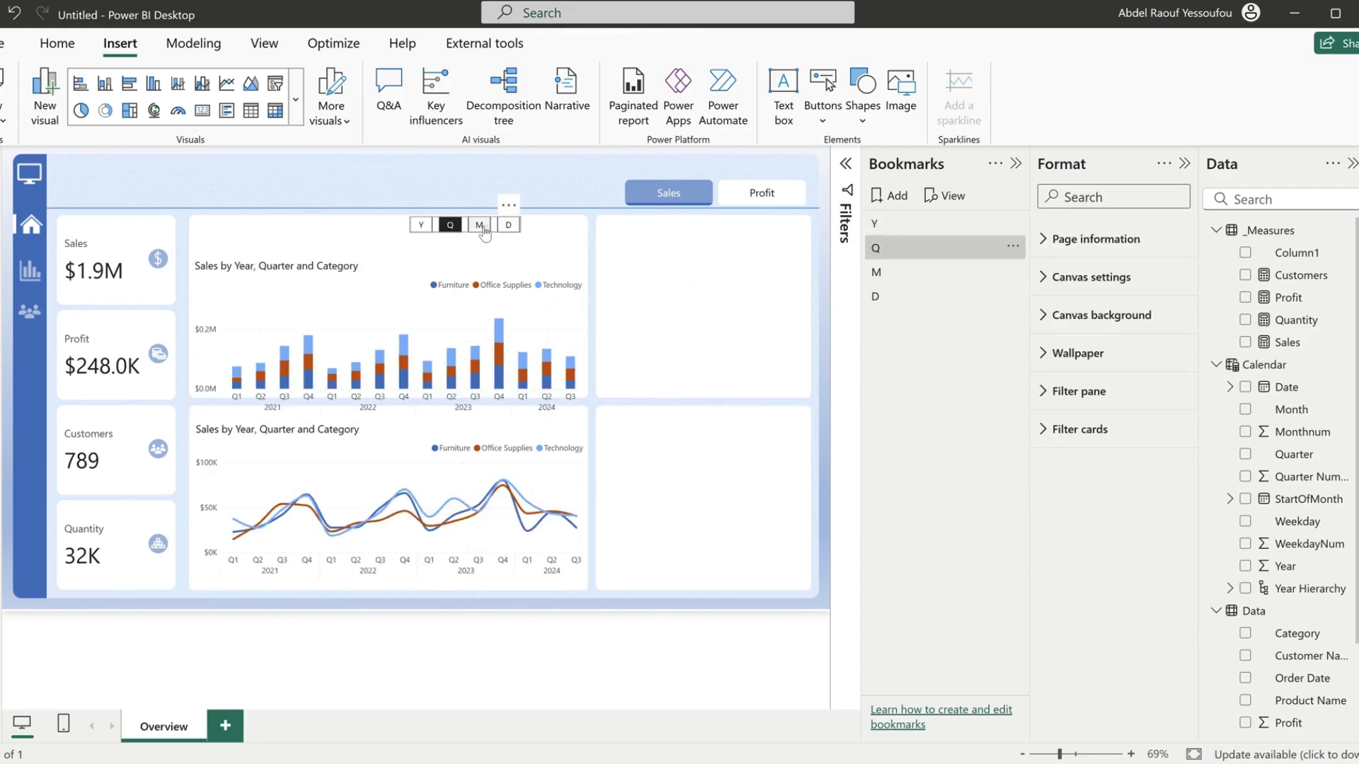
click(480, 225)
click(508, 225)
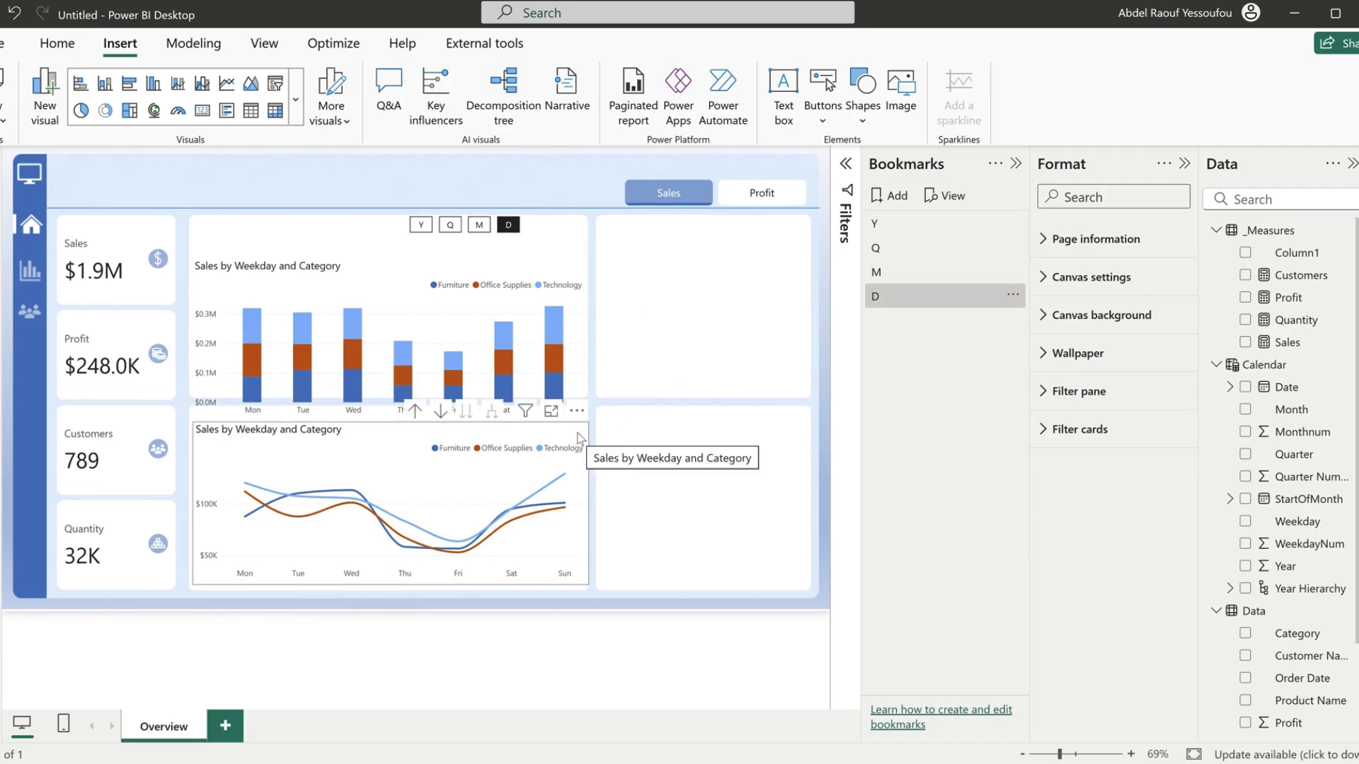
- Move the column chart up just below the bookmark buttons and set both charts' background transparency to 0%
drag(567, 347, 567, 245)
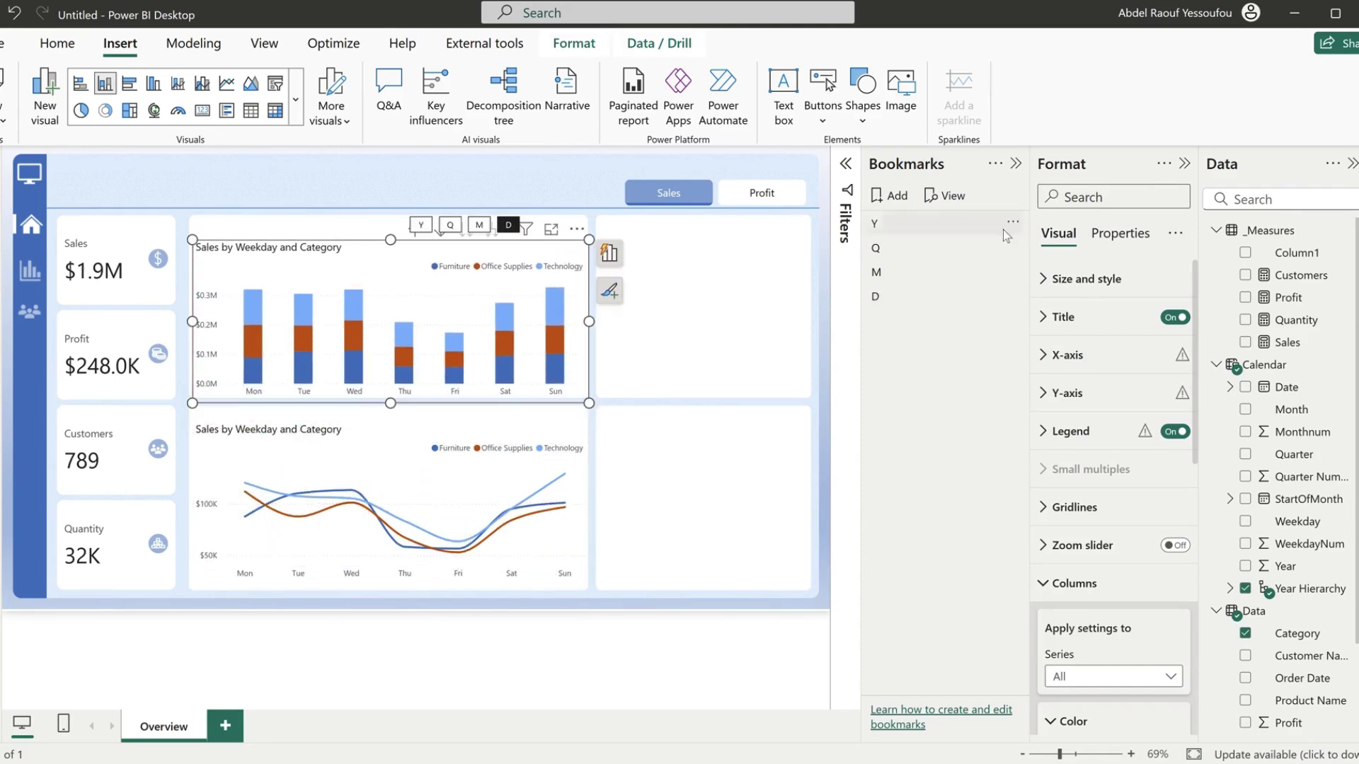
click(1016, 165)
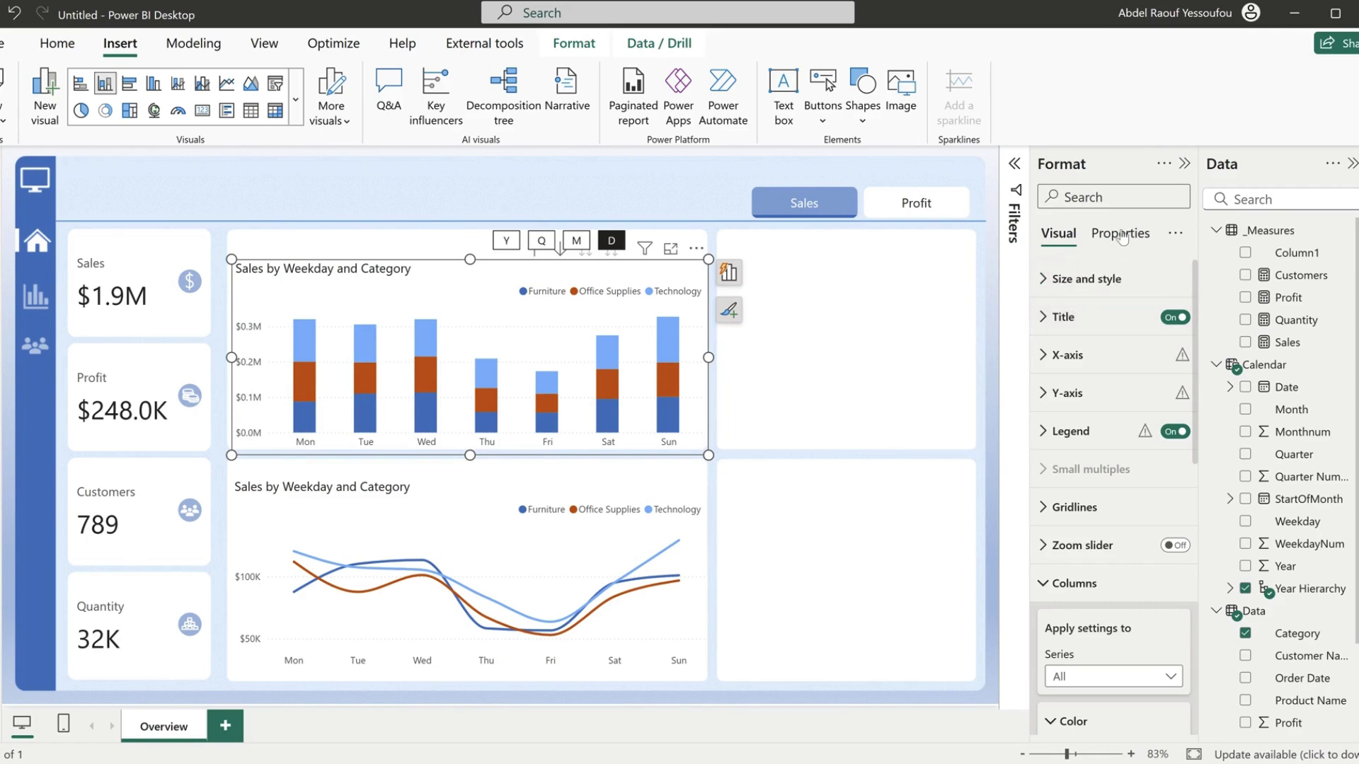
click(1090, 281)
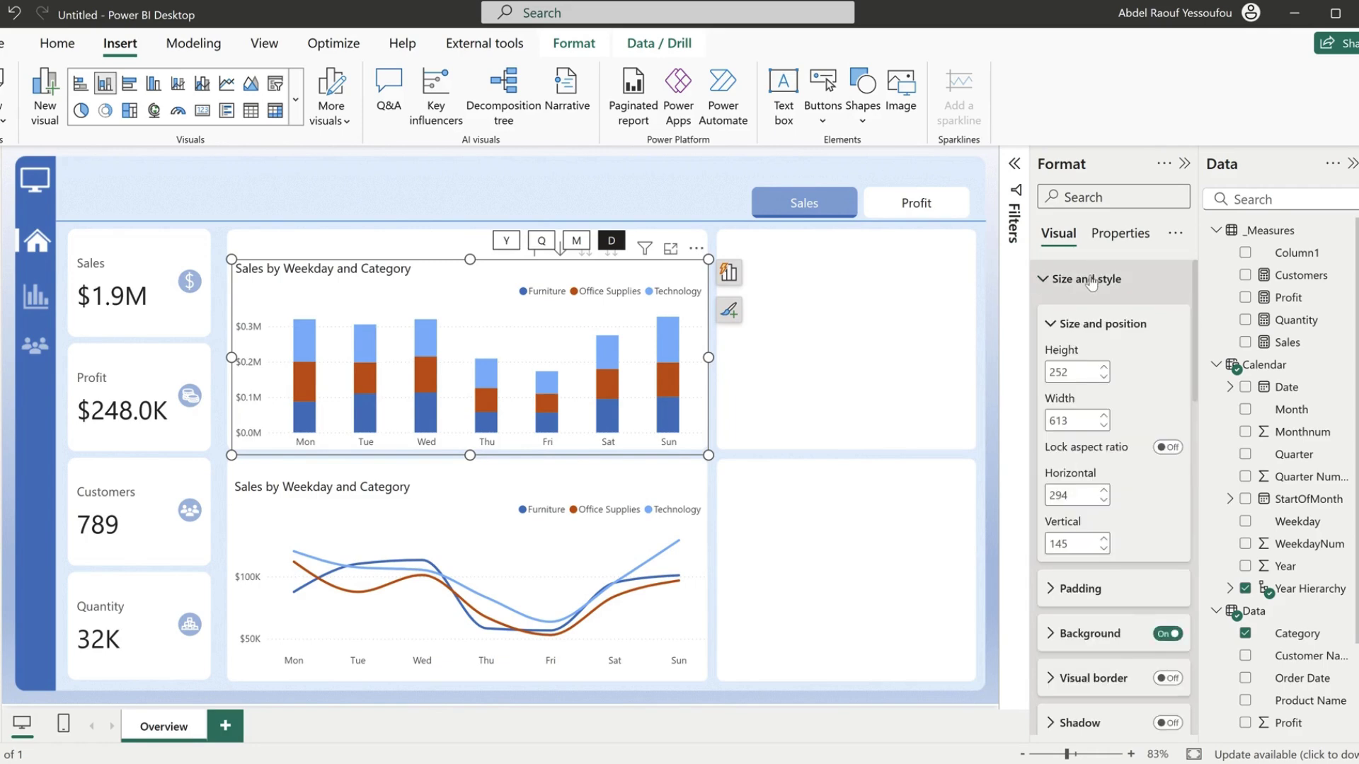
scroll(1125, 640, down, 5)
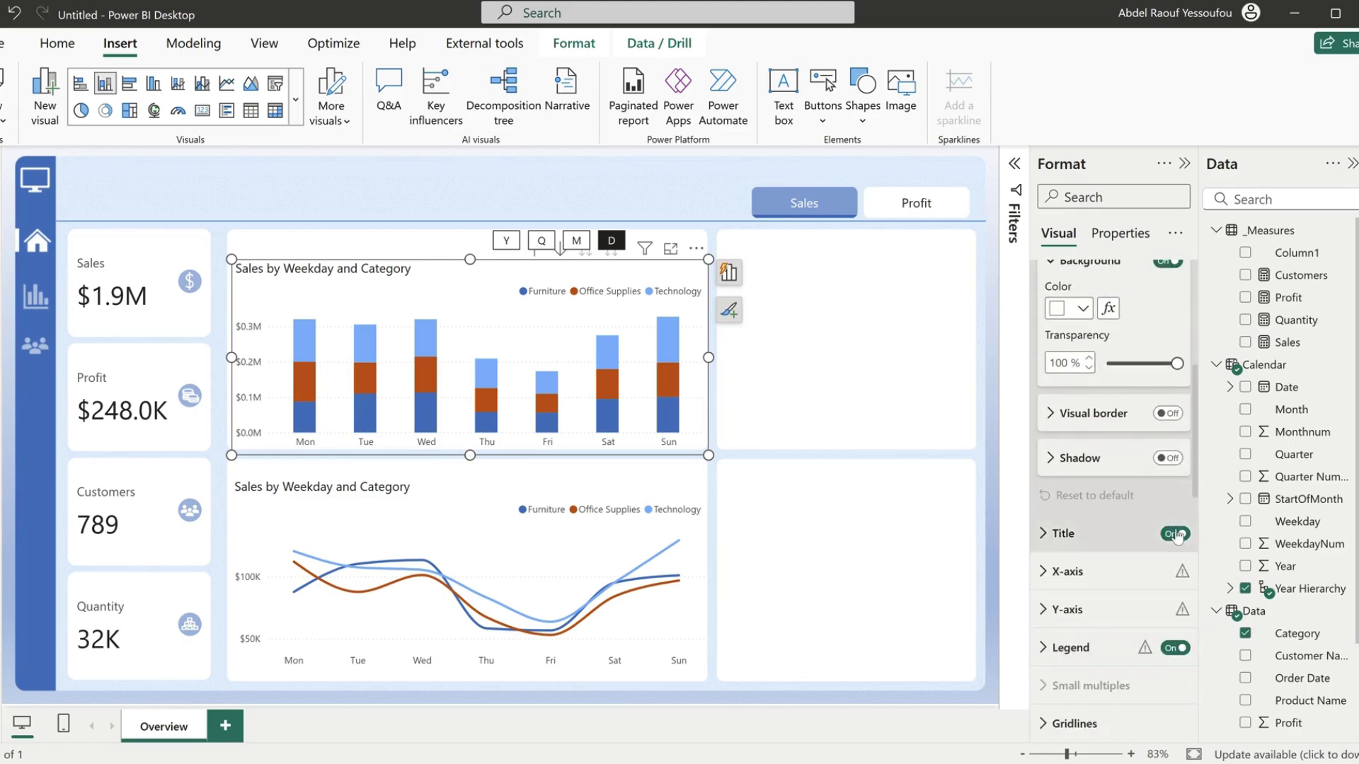
drag(1175, 365, 1106, 363)
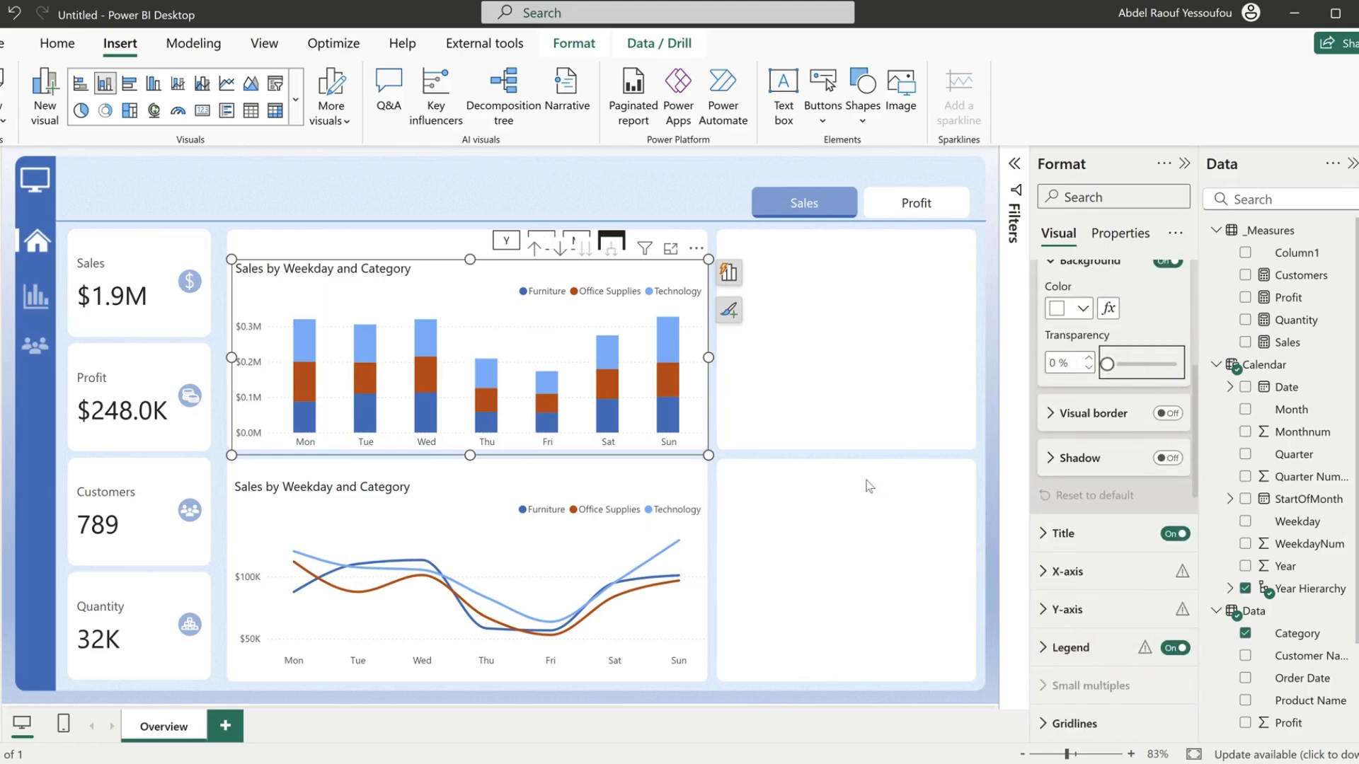
click(641, 488)
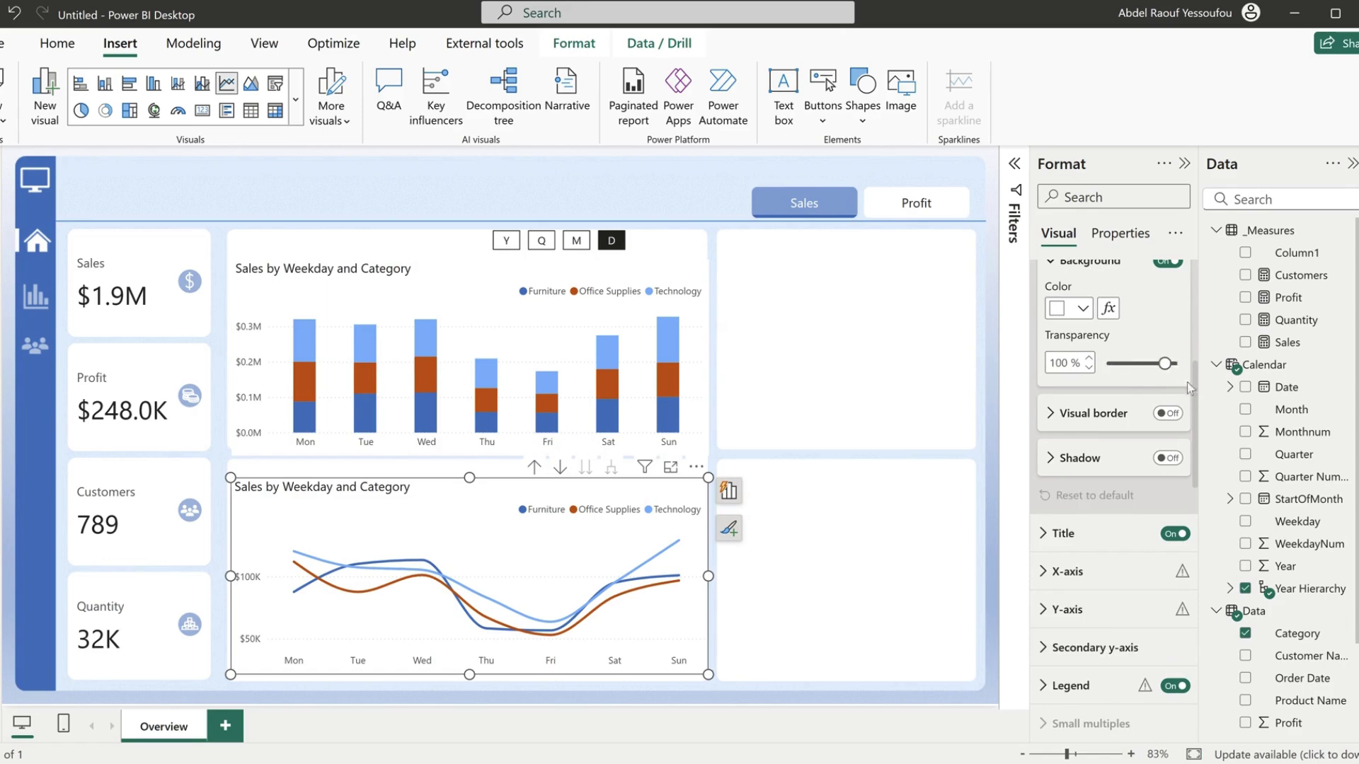
drag(1174, 363, 1106, 364)
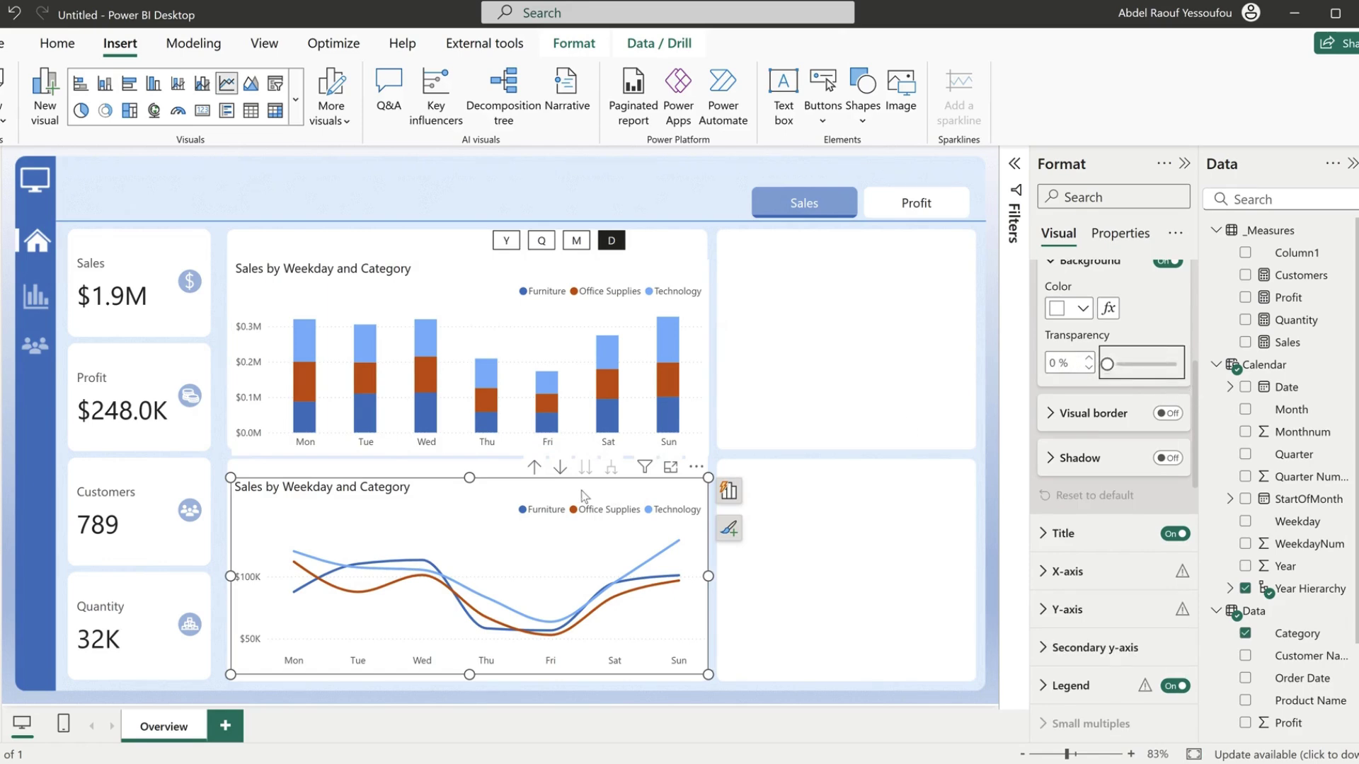
- Place the line chart over the column chart, then return it to the lower card with a small gap between them
drag(610, 491, 584, 276)
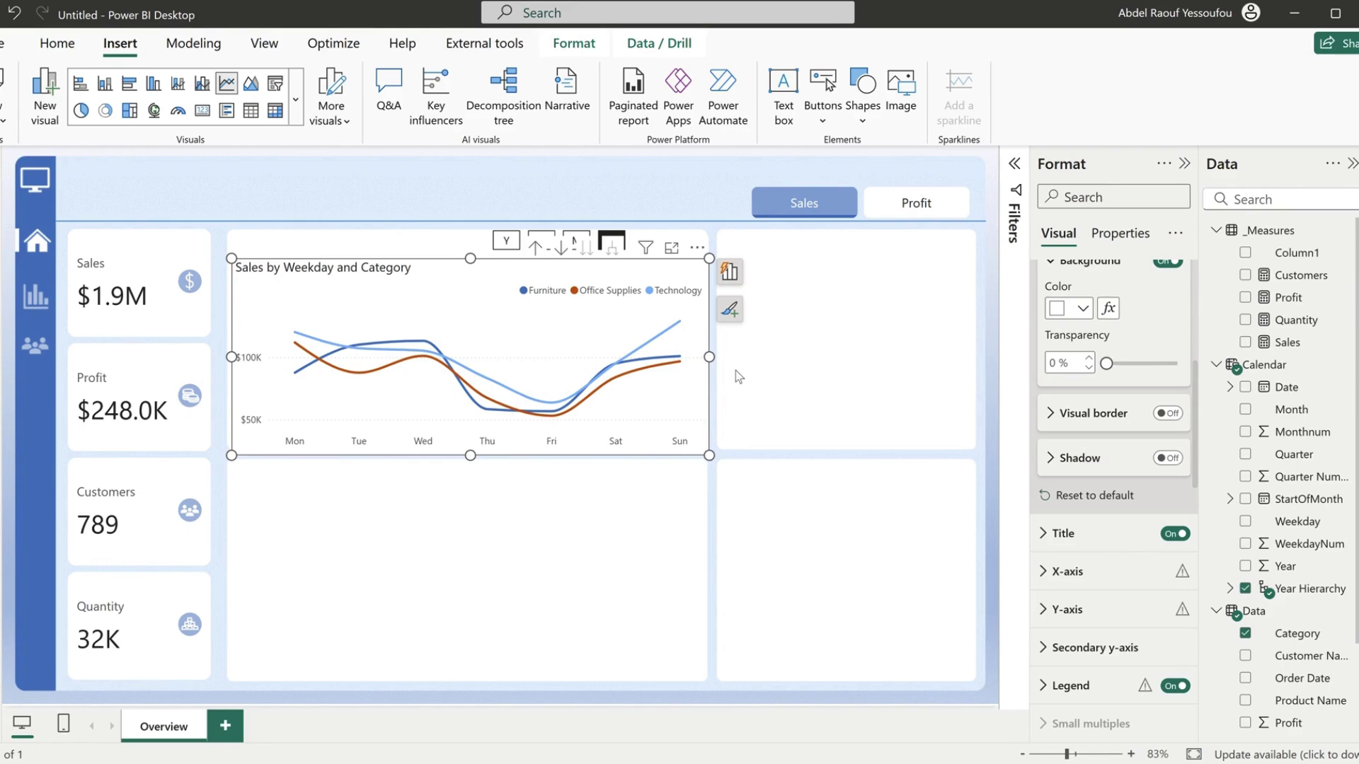
drag(708, 424, 711, 625)
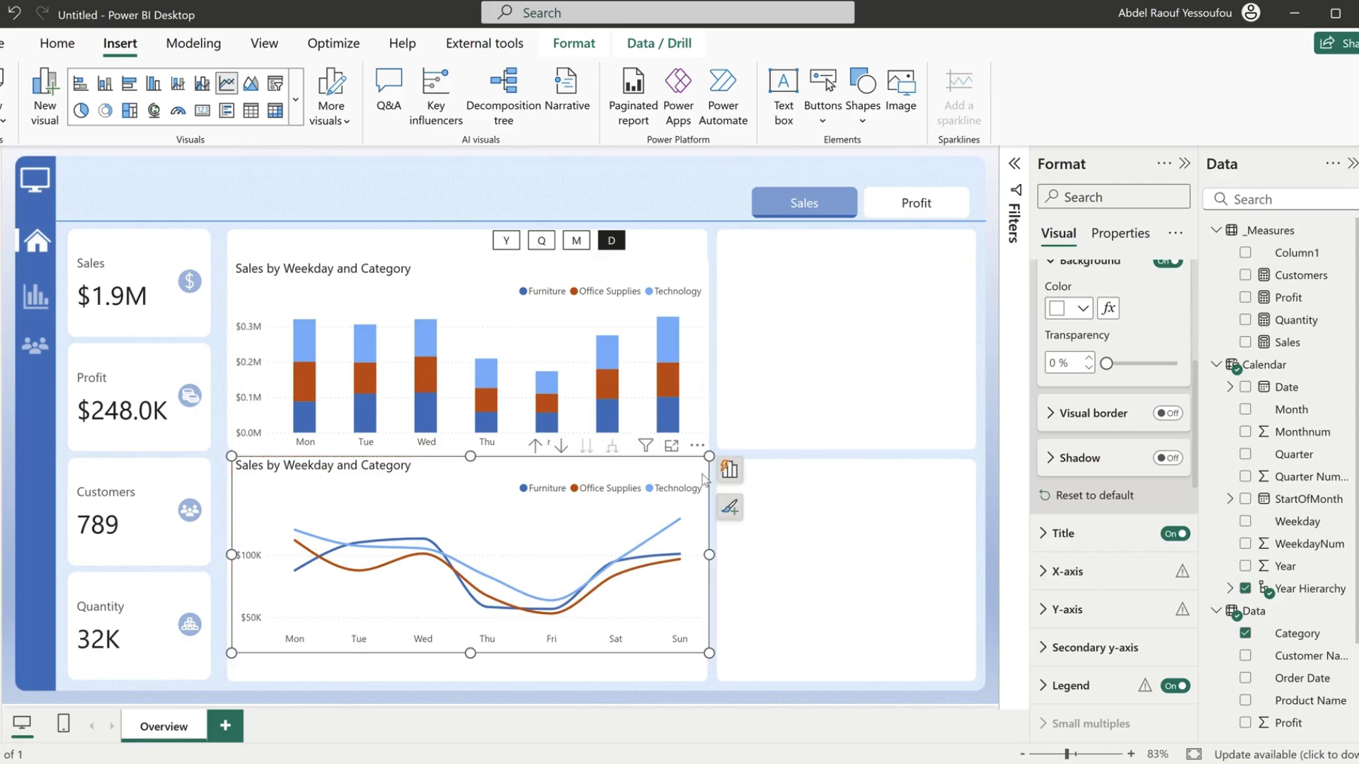
mouse_move(709, 477)
mouse_down()
mouse_move(700, 279)
mouse_move(713, 280)
mouse_move(719, 489)
mouse_move(711, 474)
mouse_move(692, 493)
mouse_up()
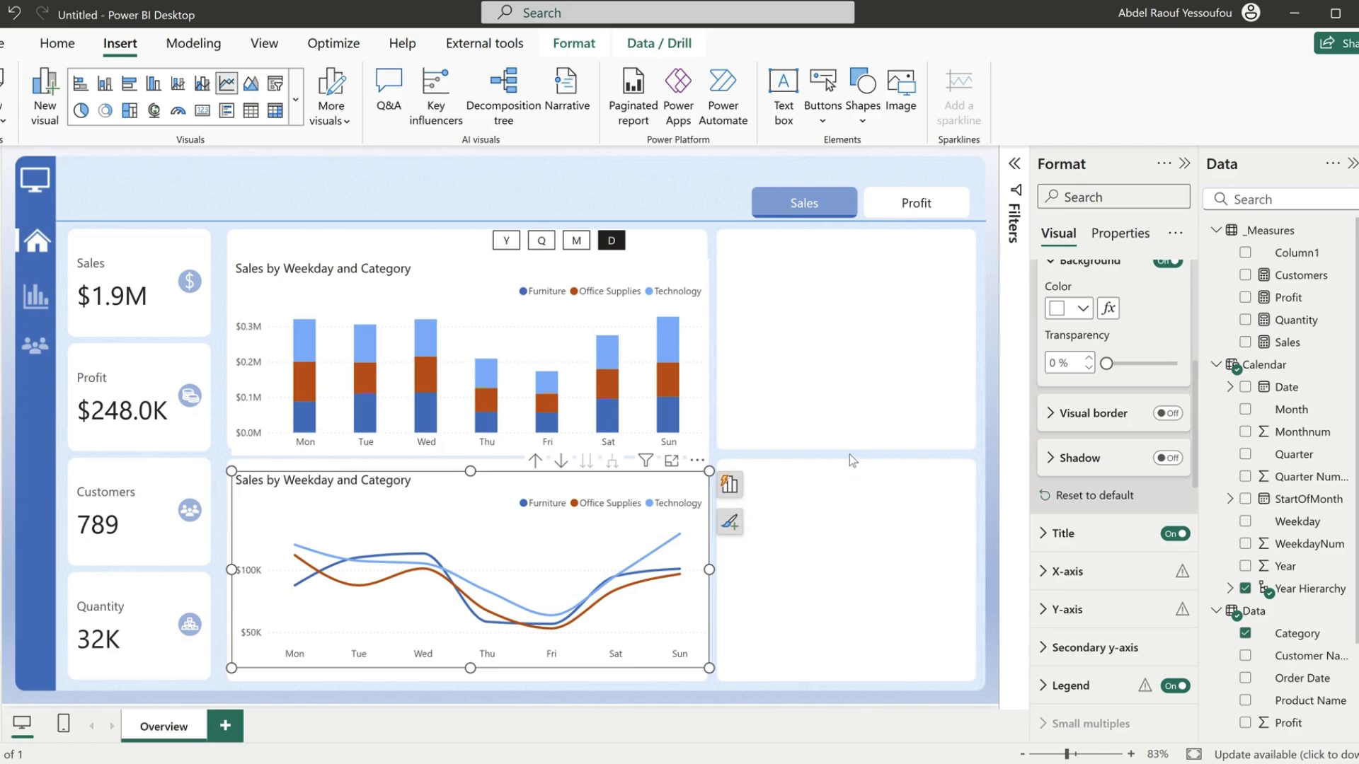
click(981, 385)
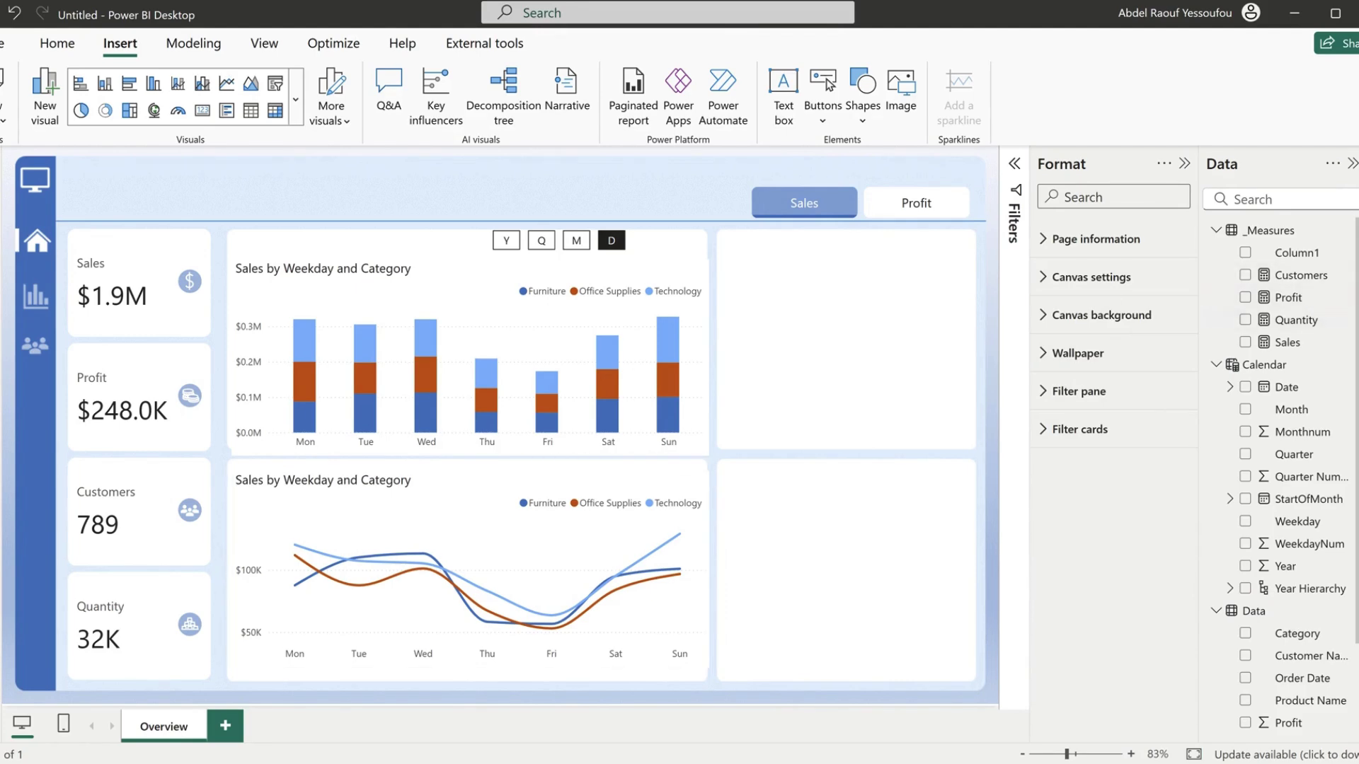
- Add a new bookmark named Hide
click(1357, 255)
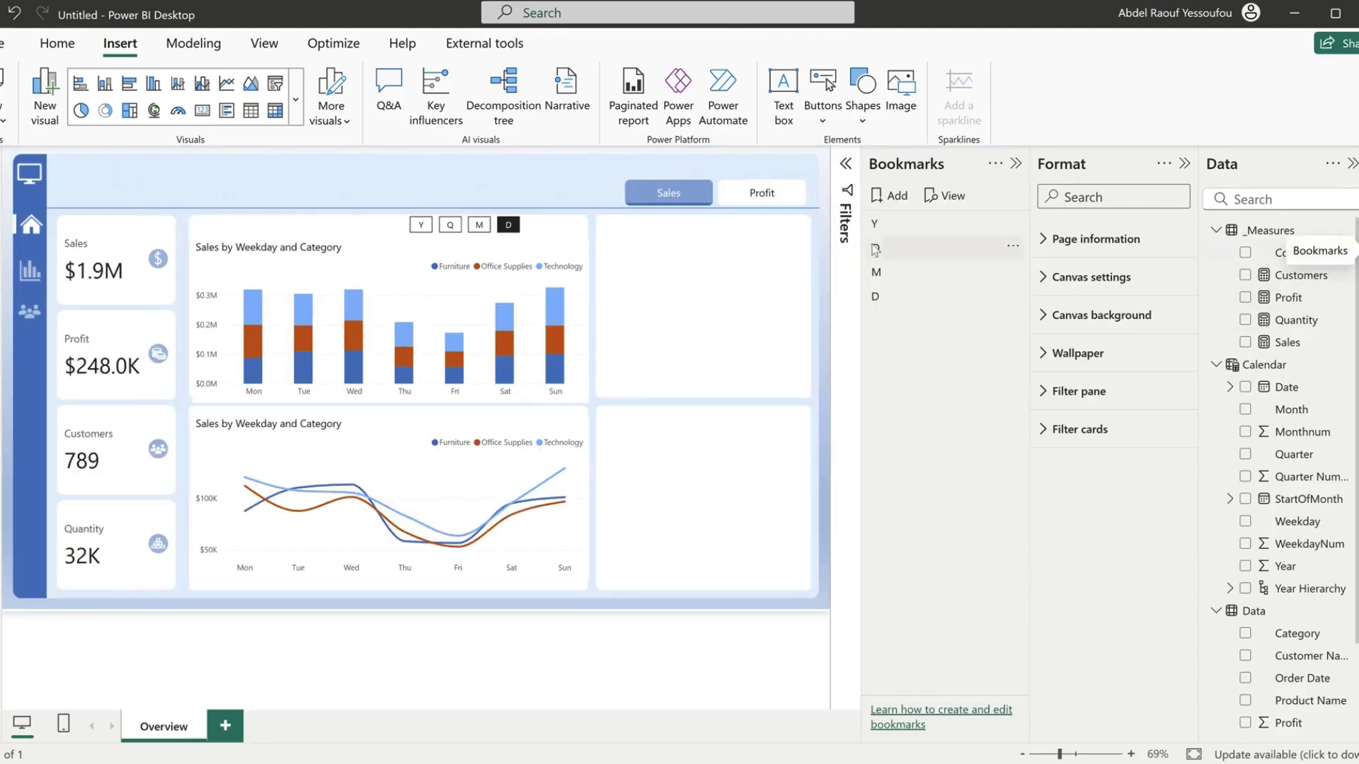
click(896, 202)
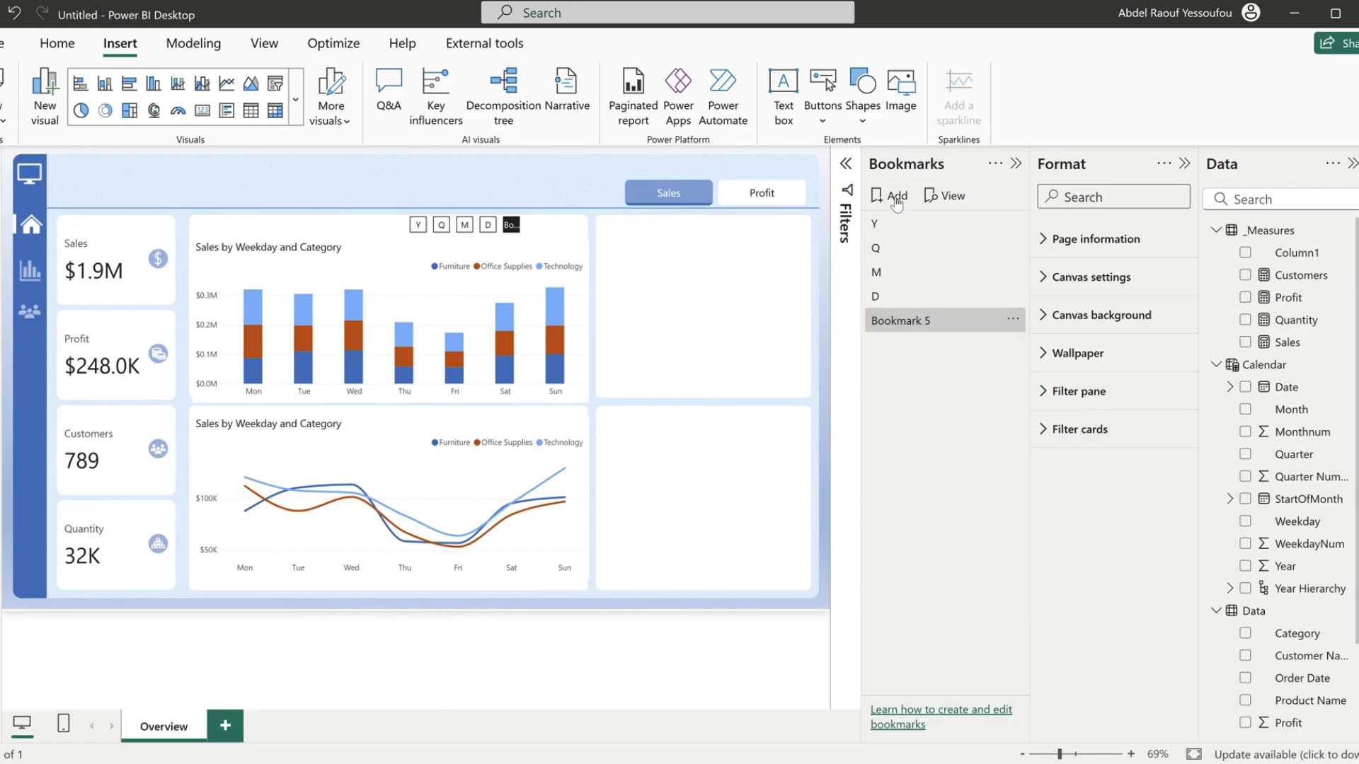
double_click(912, 322)
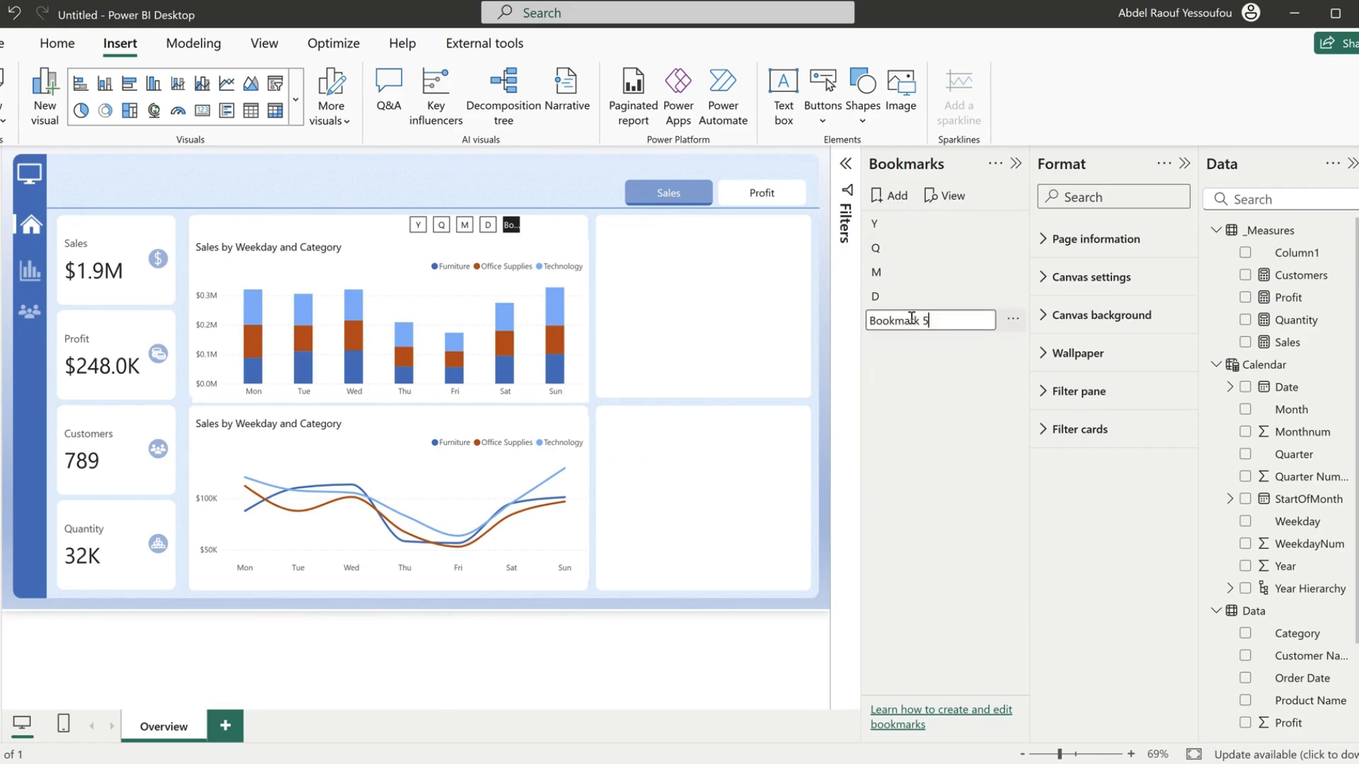
key(ctrl+a)
text(Hi)
key(Return)
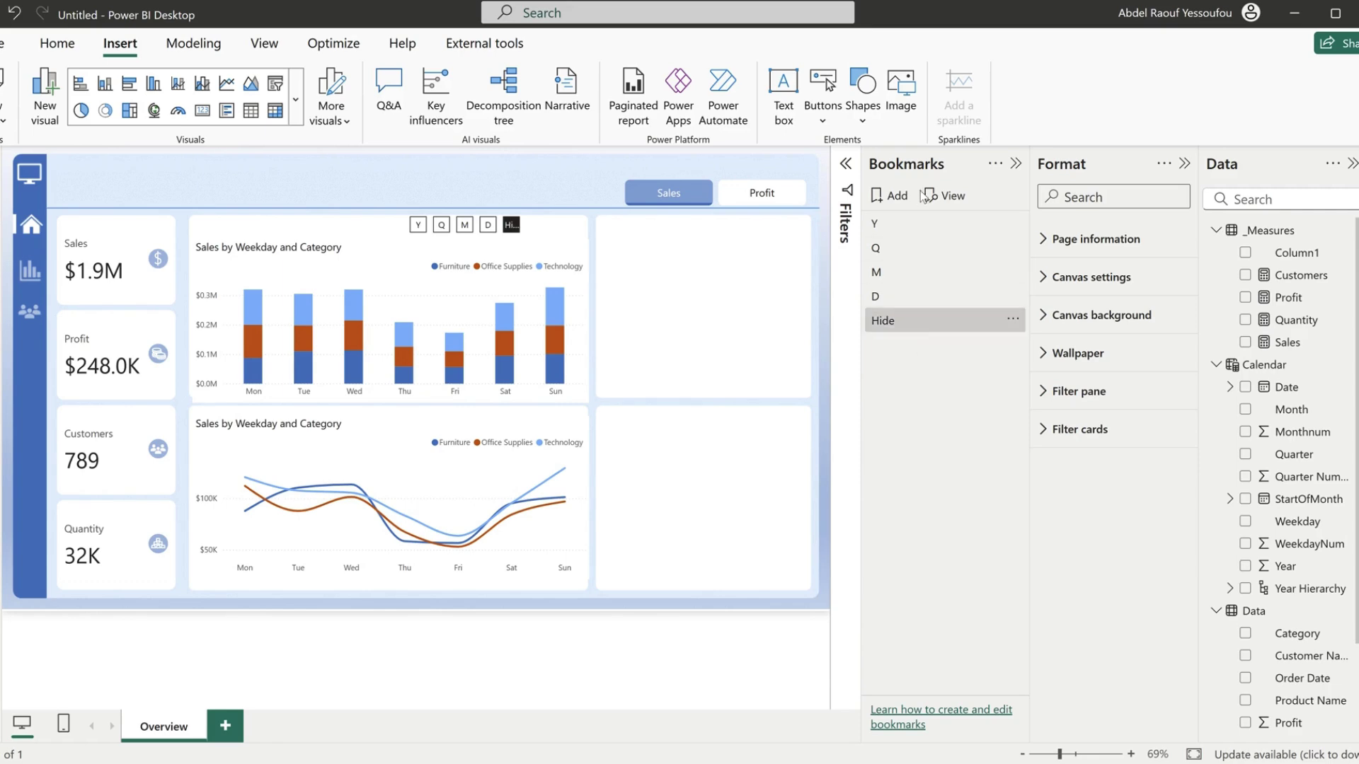
- Add another bookmark named Show
click(896, 196)
double_click(914, 347)
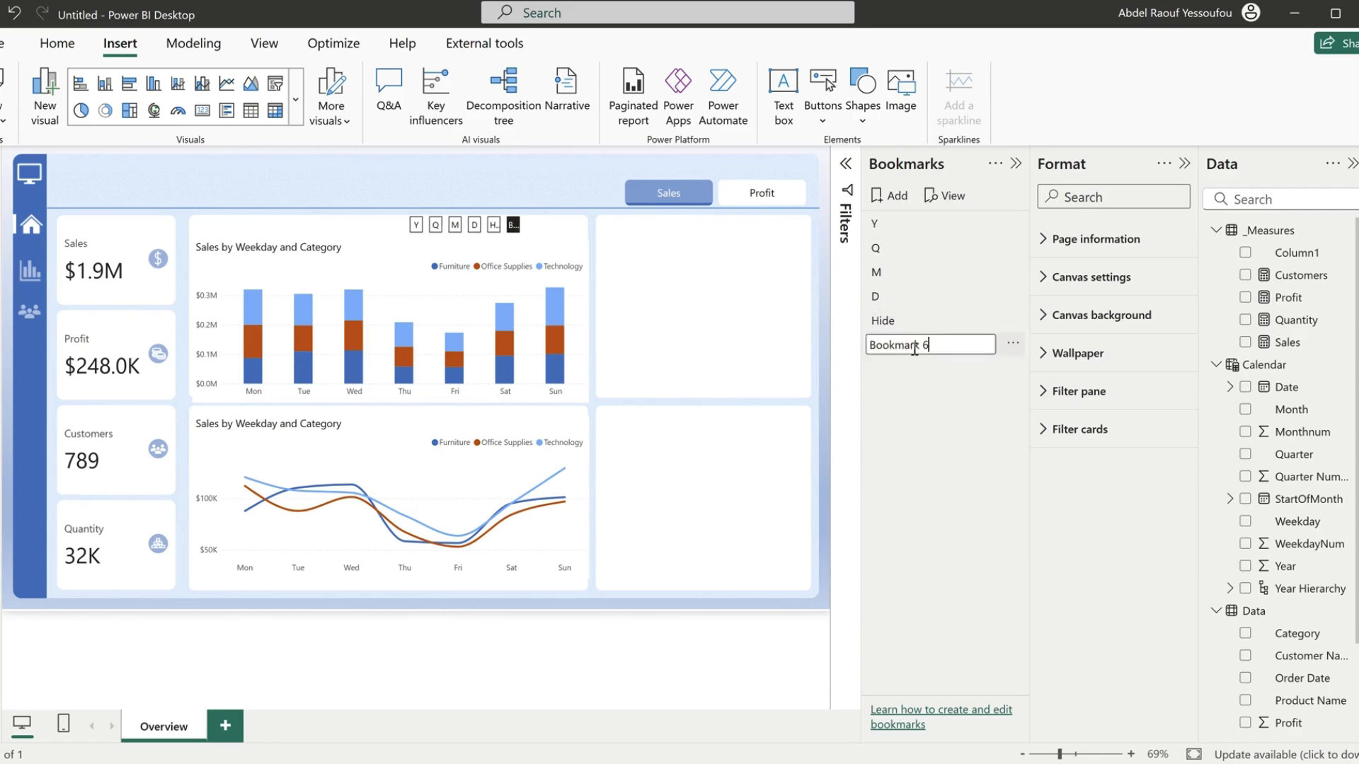
key(ctrl+a)
text(S)
key(Return)
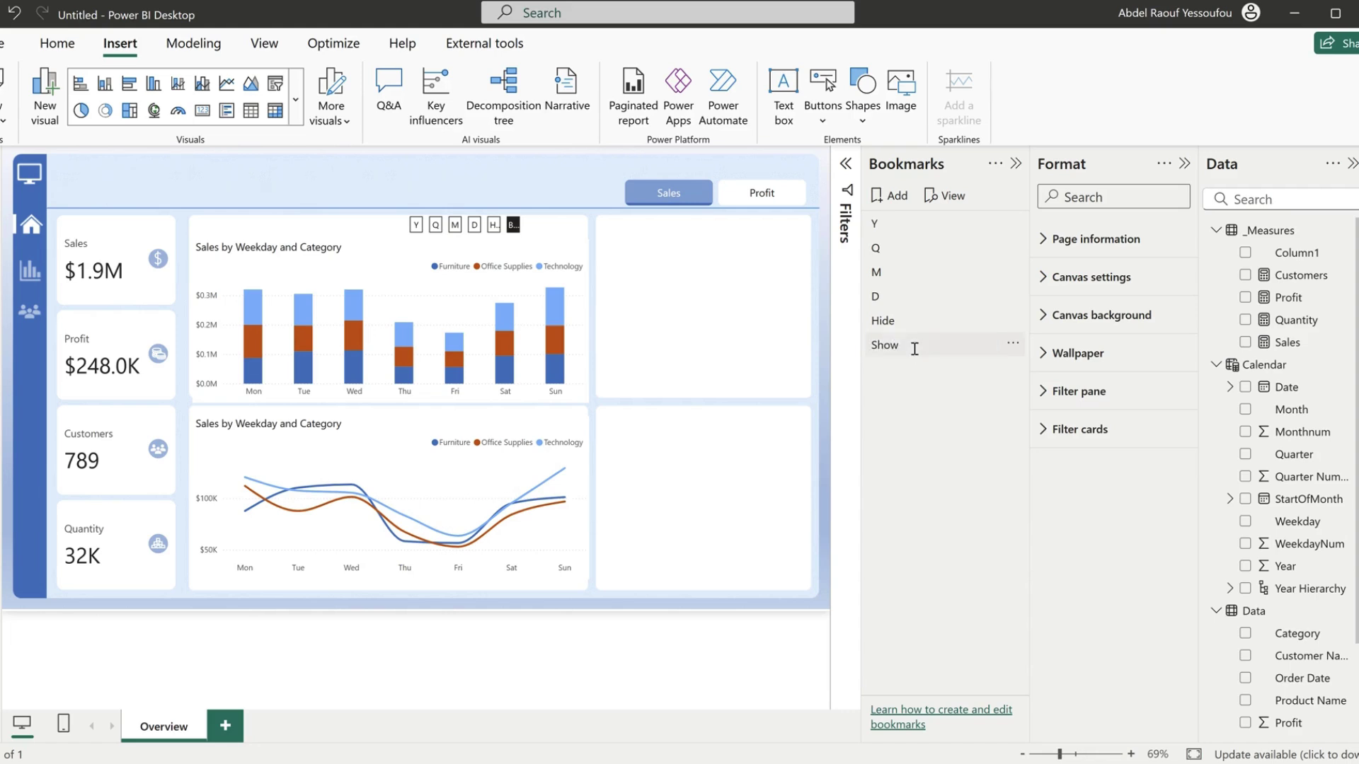
- Apply the Show bookmark and widen the bookmark navigator to the chart's edge so the Hide and Show labels fit
click(917, 354)
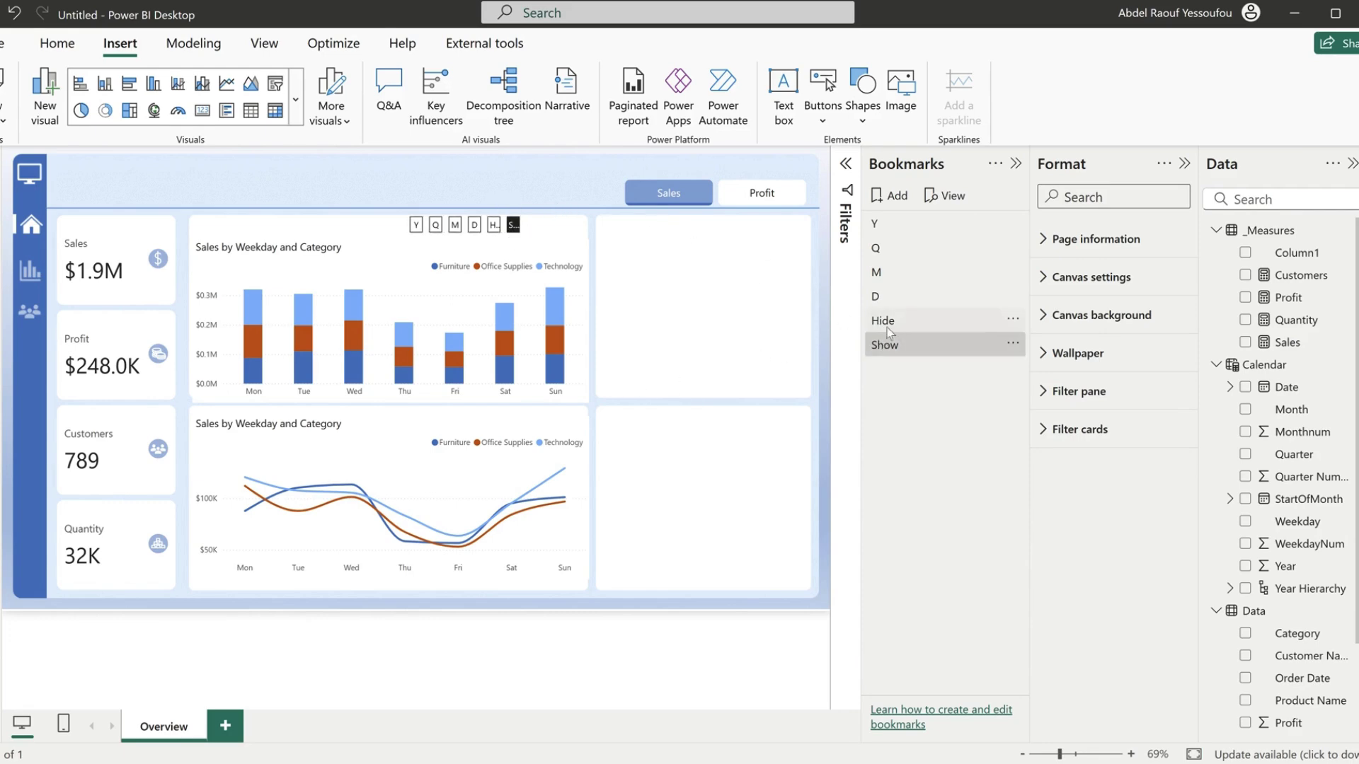
click(520, 225)
drag(522, 224, 579, 231)
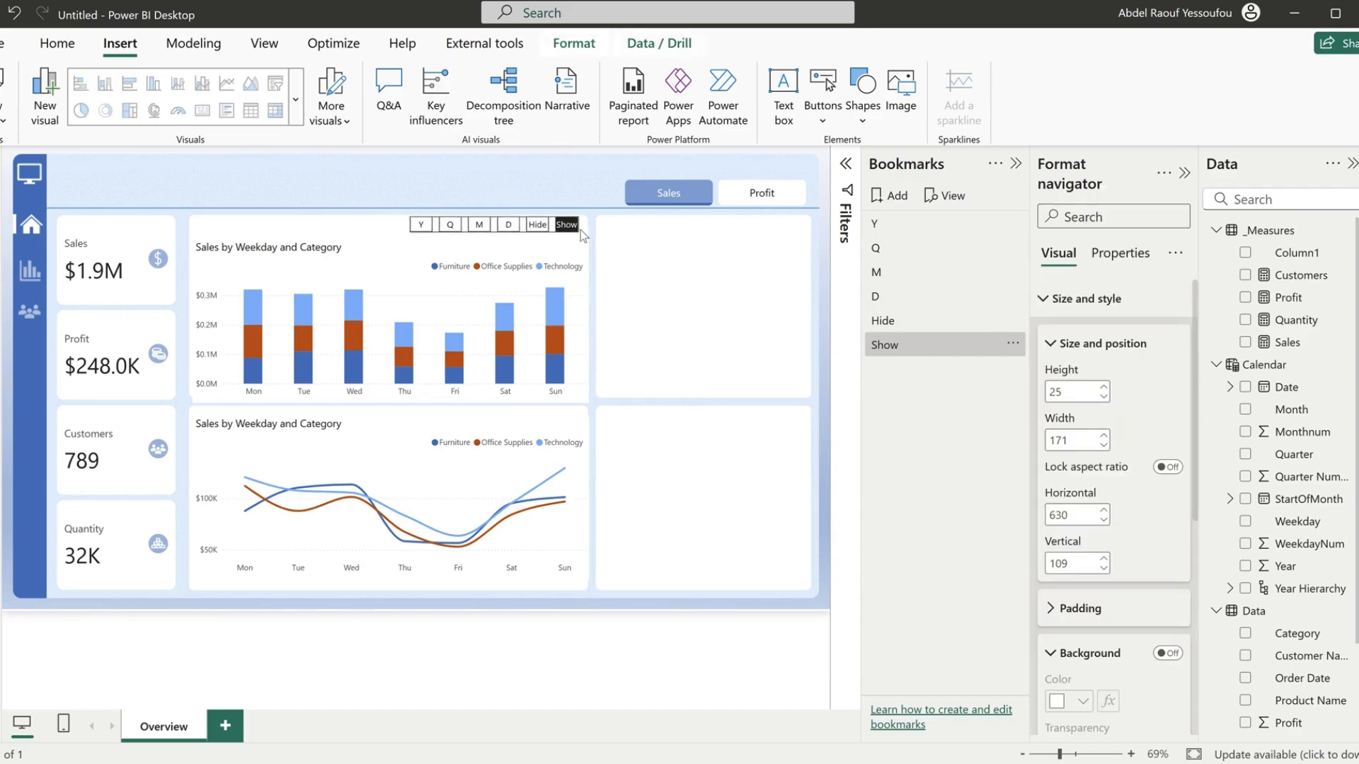
- With the line chart selected, limit the Show bookmark to selected visuals and update it
click(582, 425)
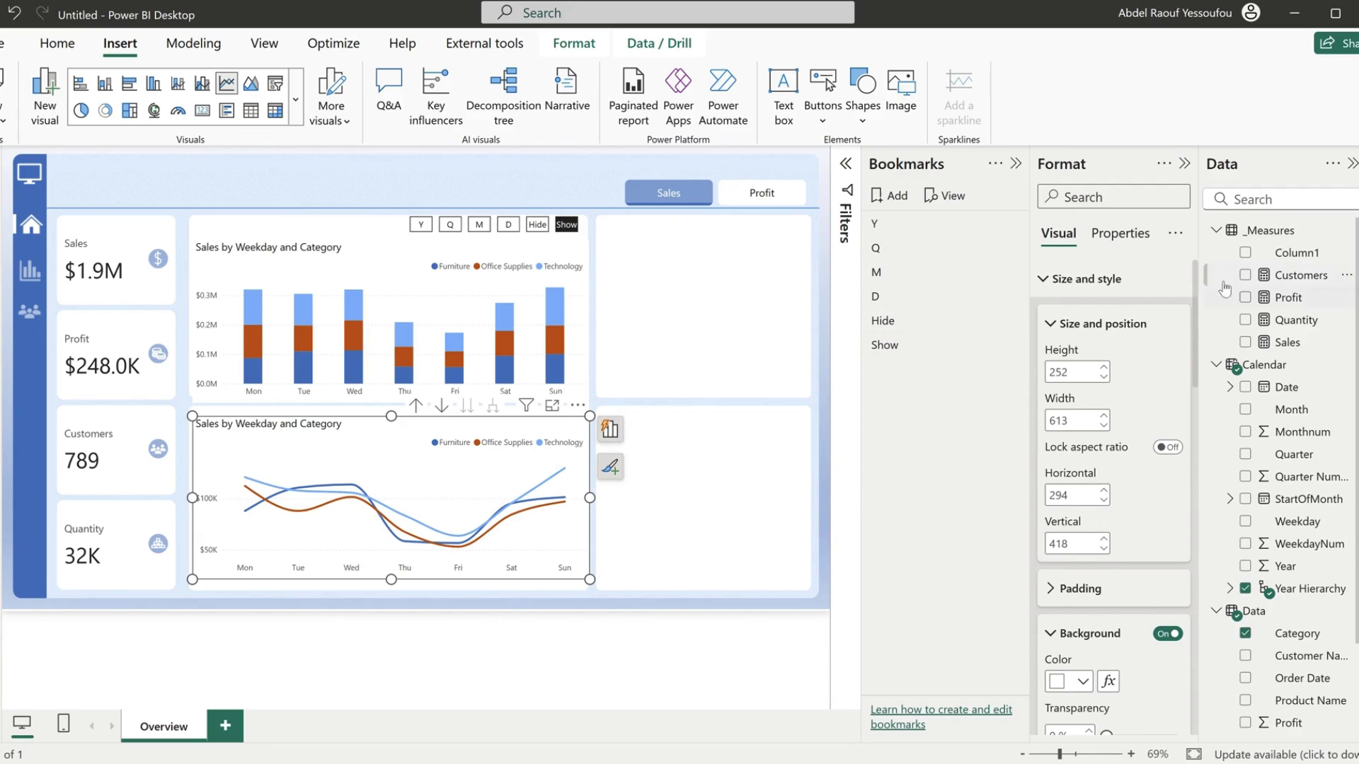
click(1183, 165)
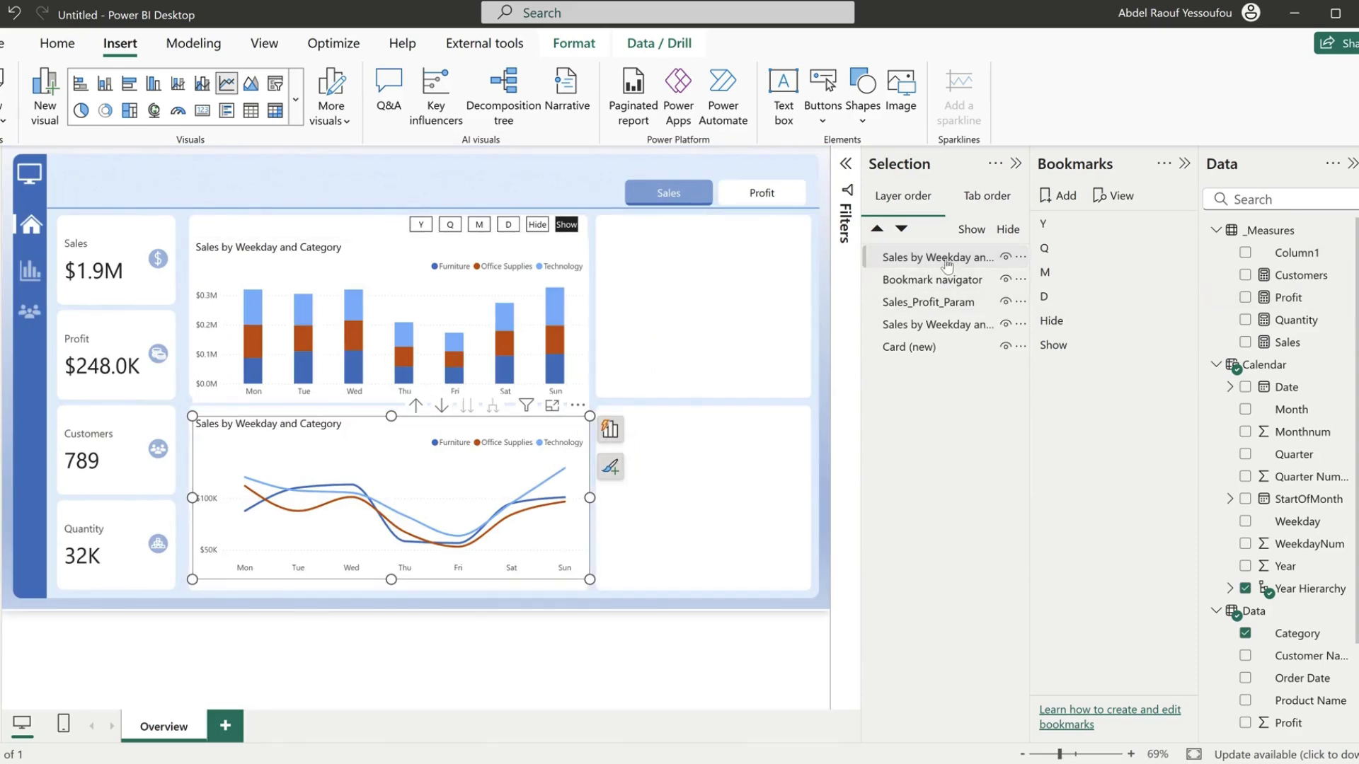
right_click(1061, 346)
click(1101, 539)
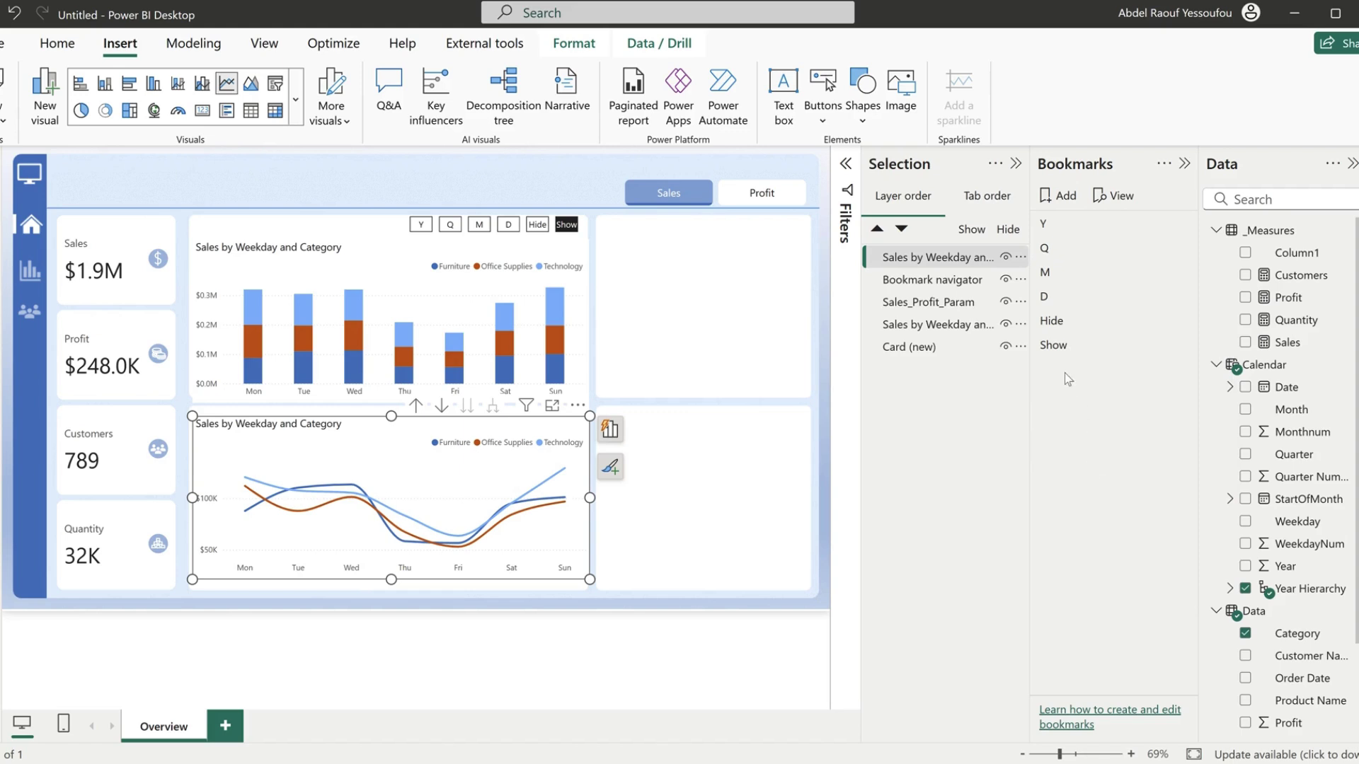
right_click(1063, 352)
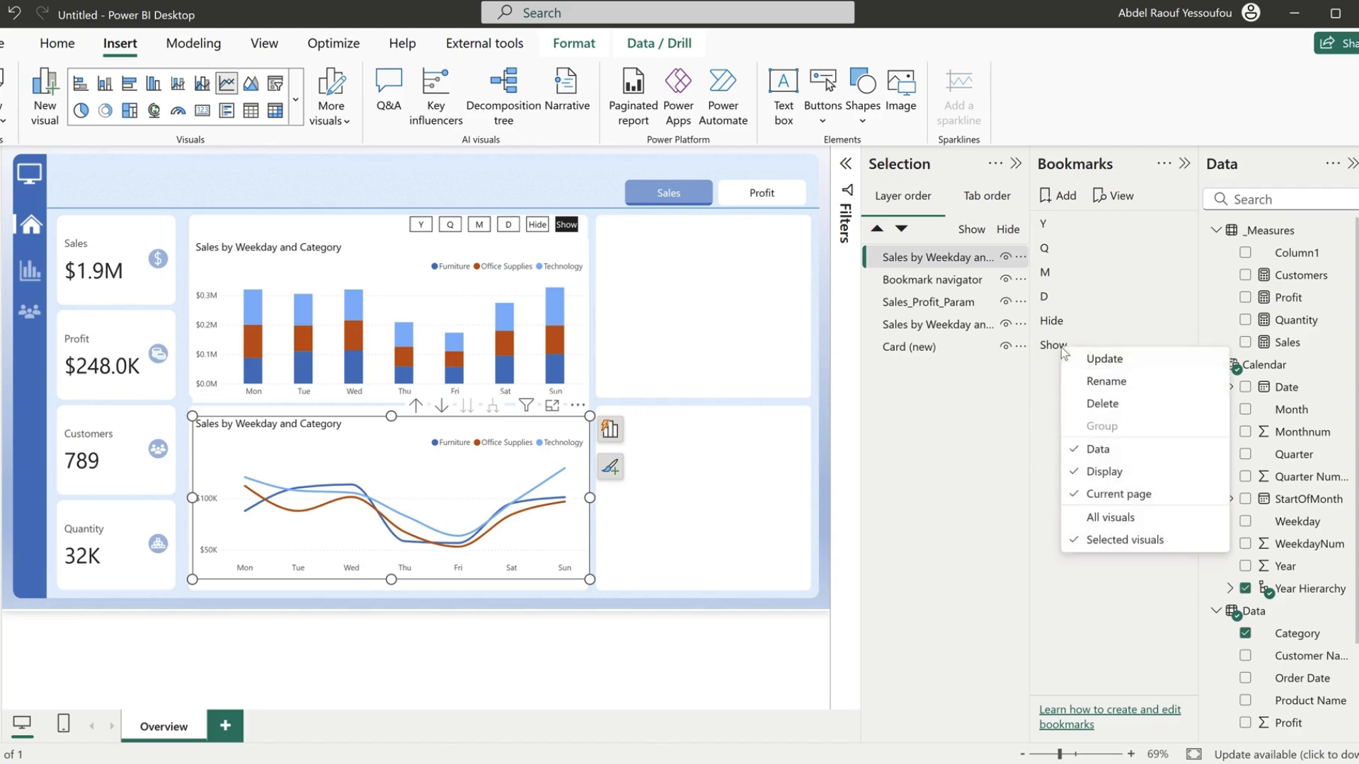
click(1104, 361)
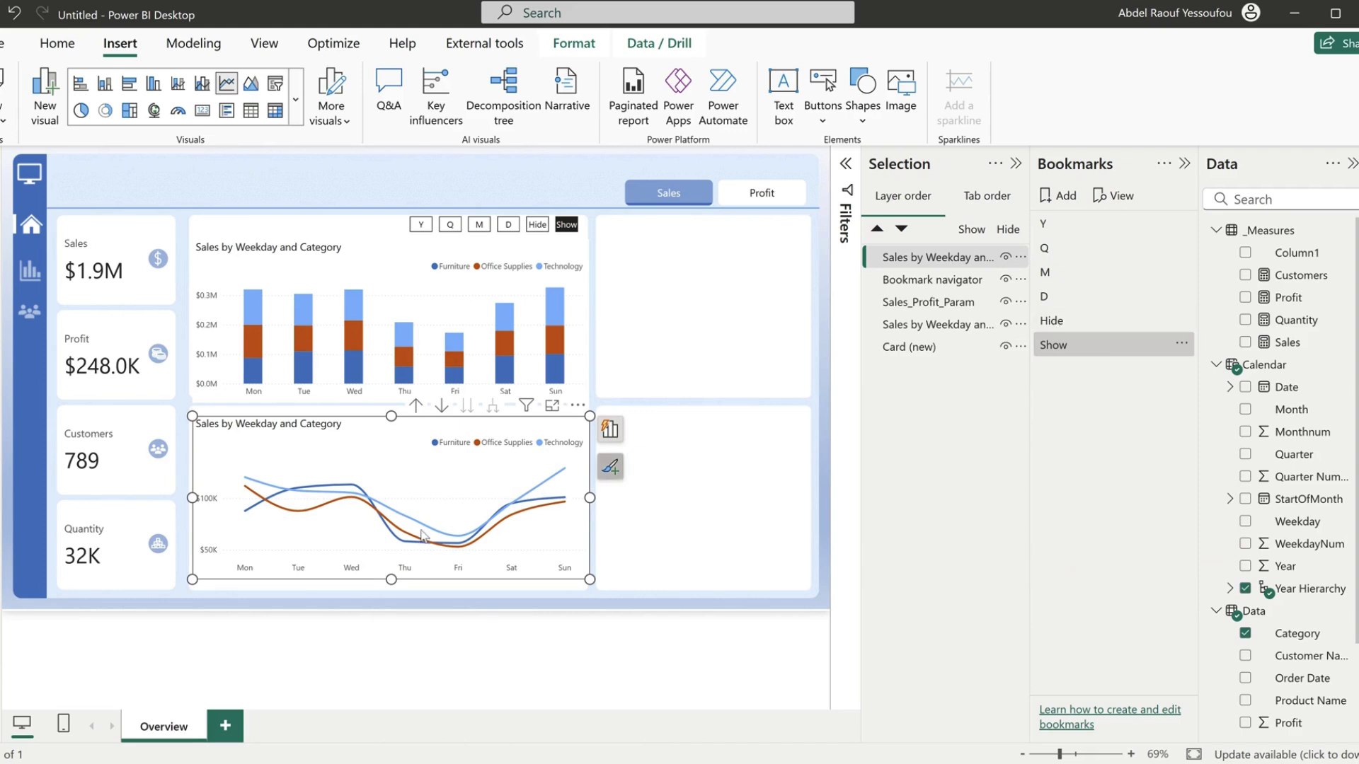
- Apply the Hide bookmark, hide the line chart, and limit that bookmark to selected visuals
click(1090, 323)
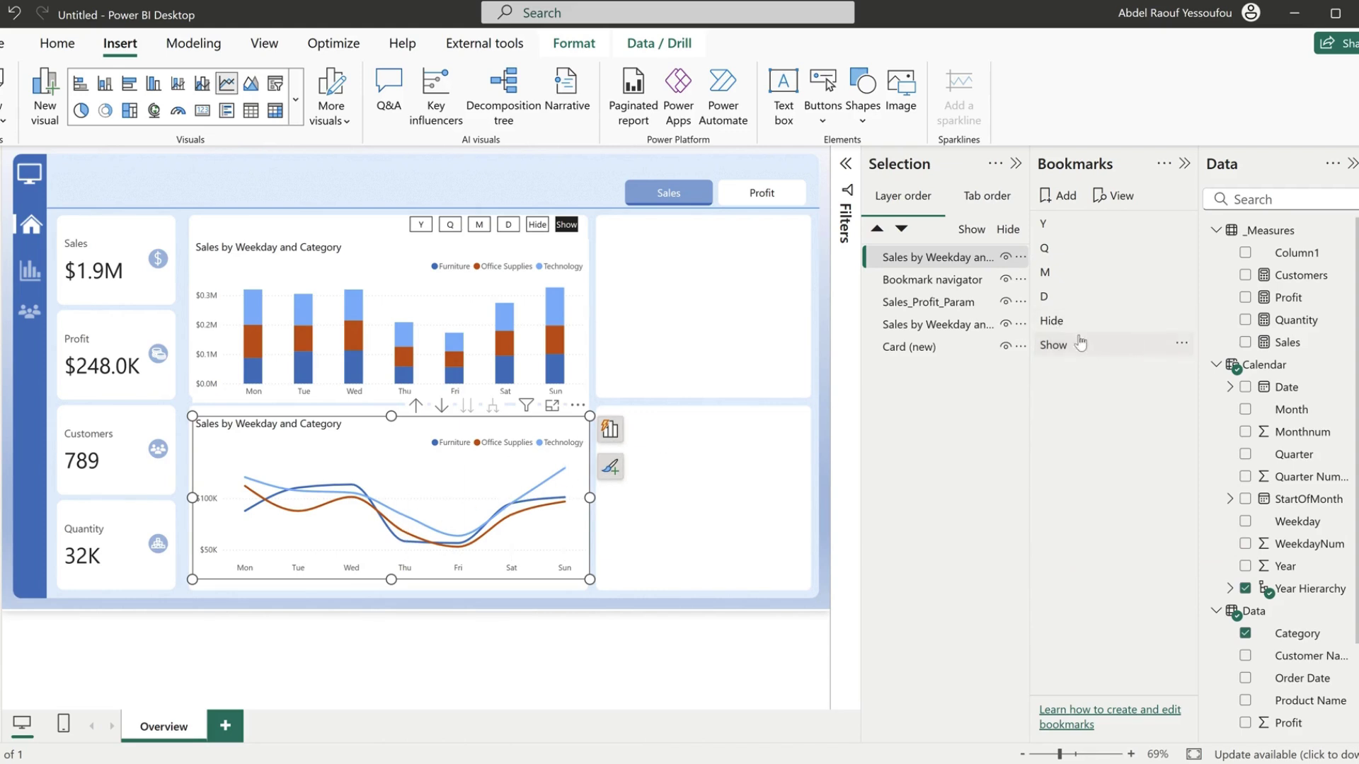
click(1071, 321)
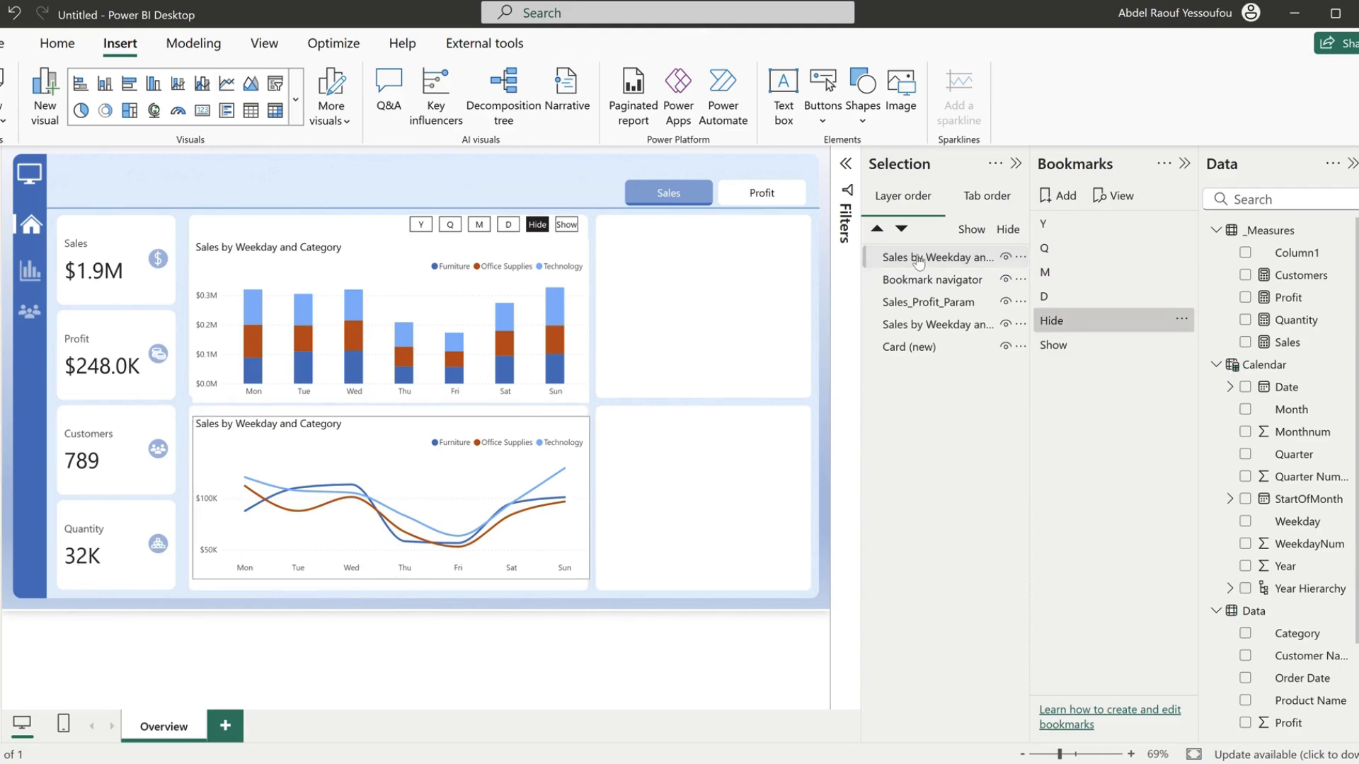
click(918, 259)
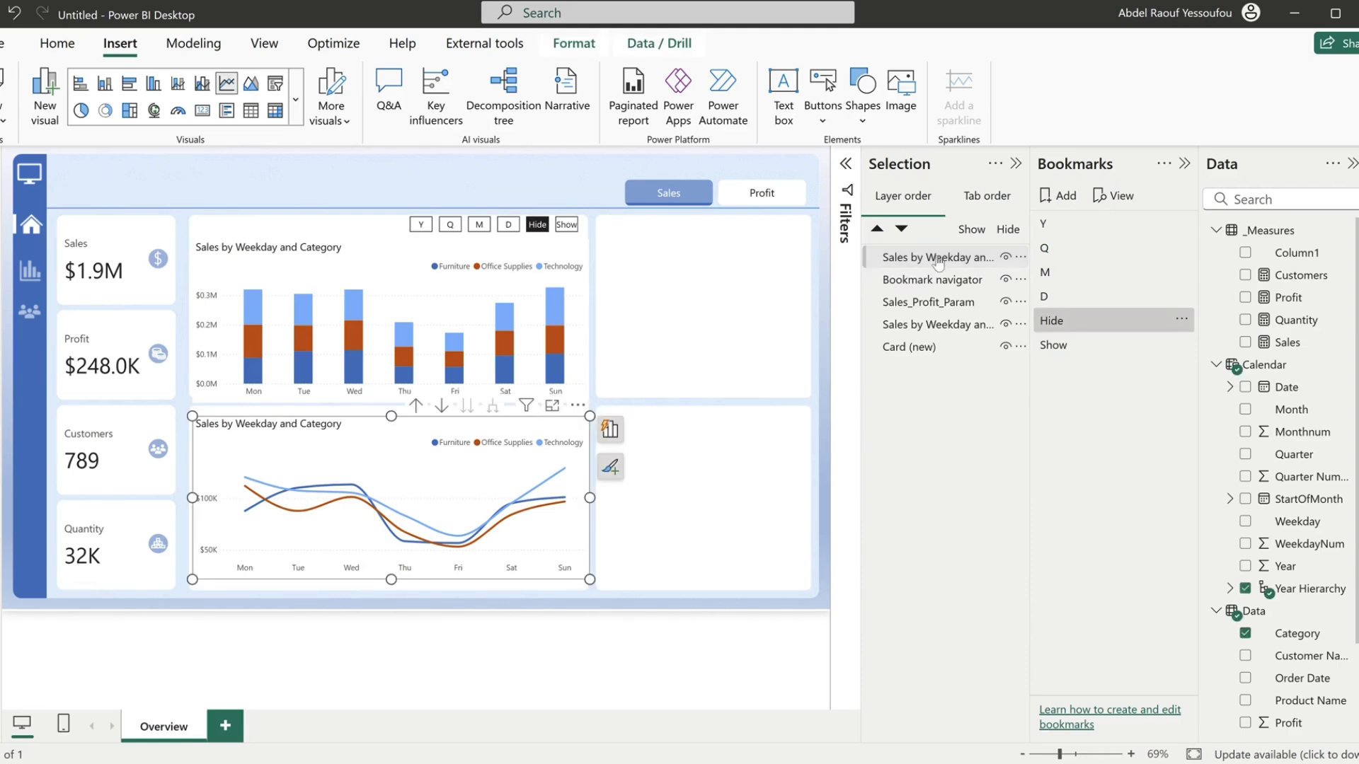
click(1005, 259)
right_click(1068, 321)
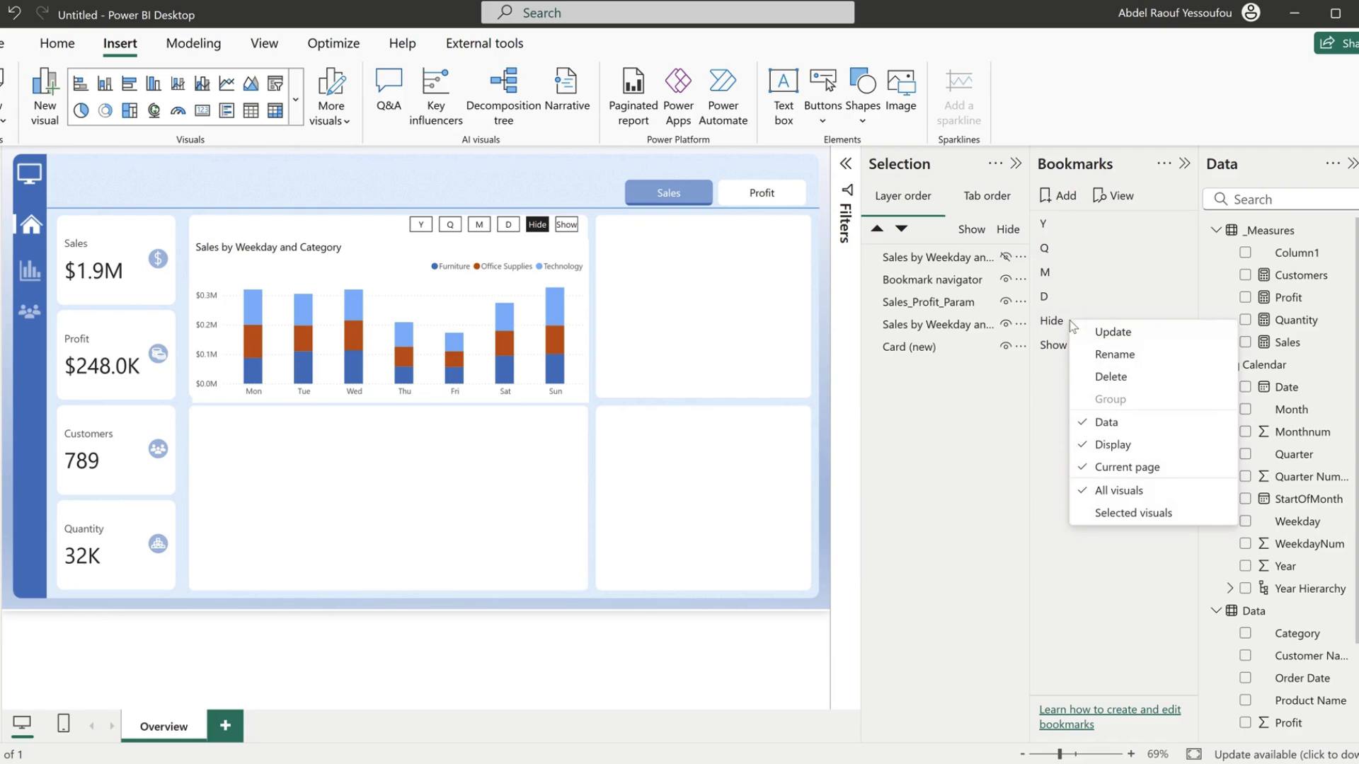
click(1132, 513)
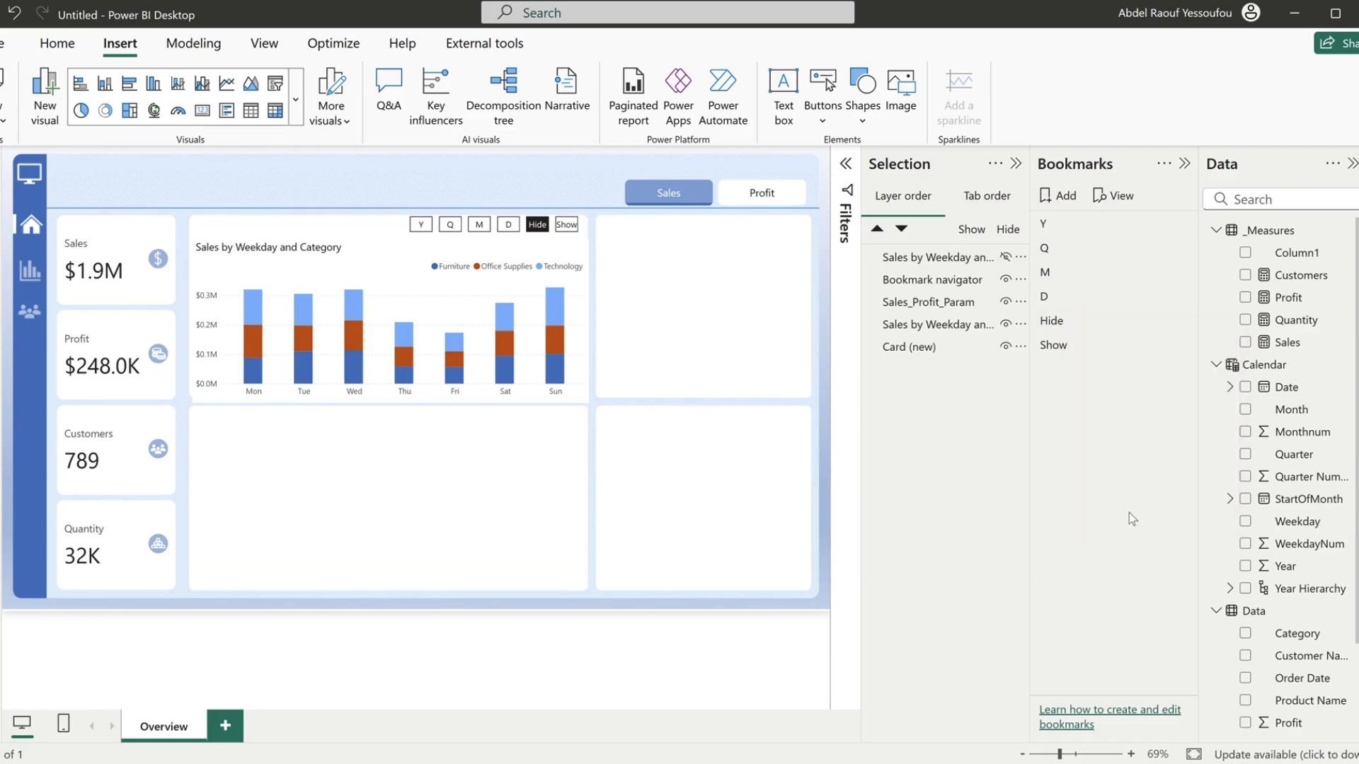
- Update the Hide bookmark with the line chart hidden and try switching between the Show and Hide bookmarks
right_click(1061, 322)
click(1087, 342)
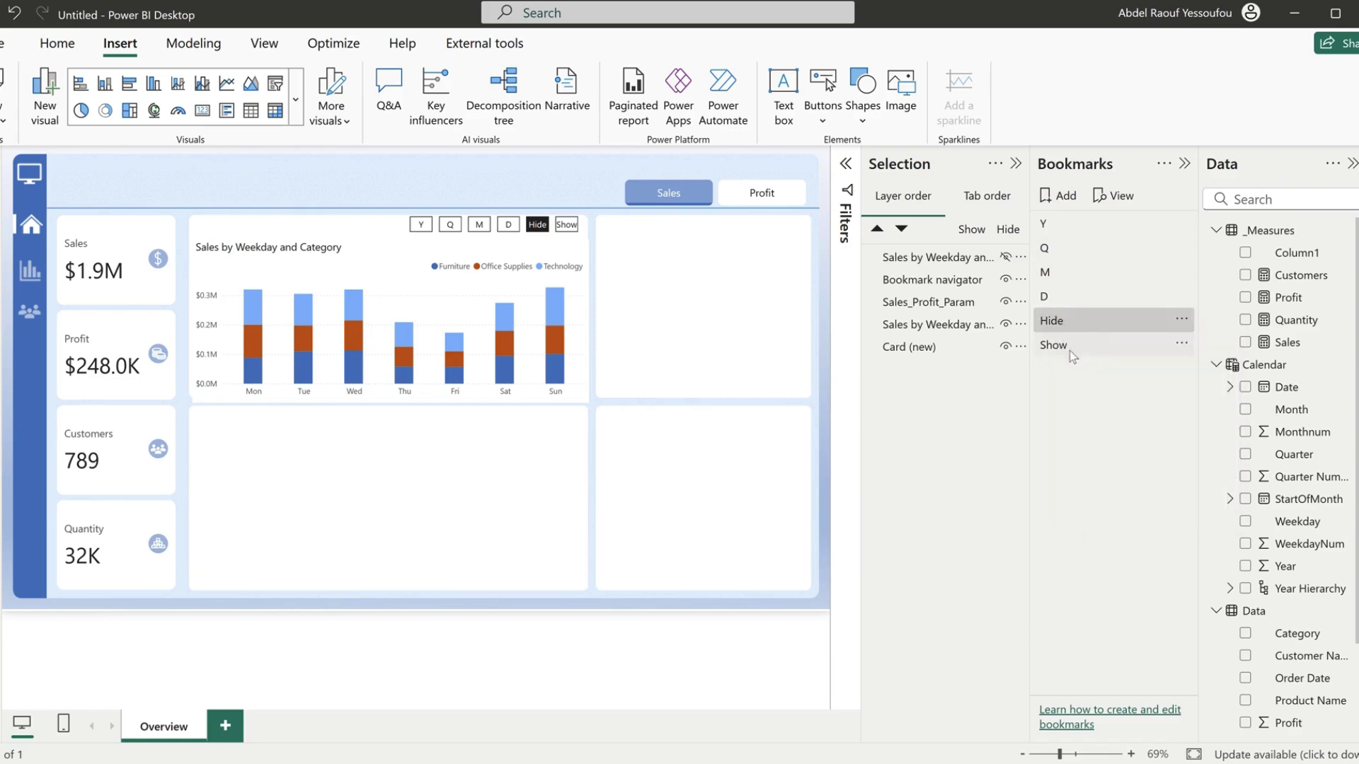
click(1066, 351)
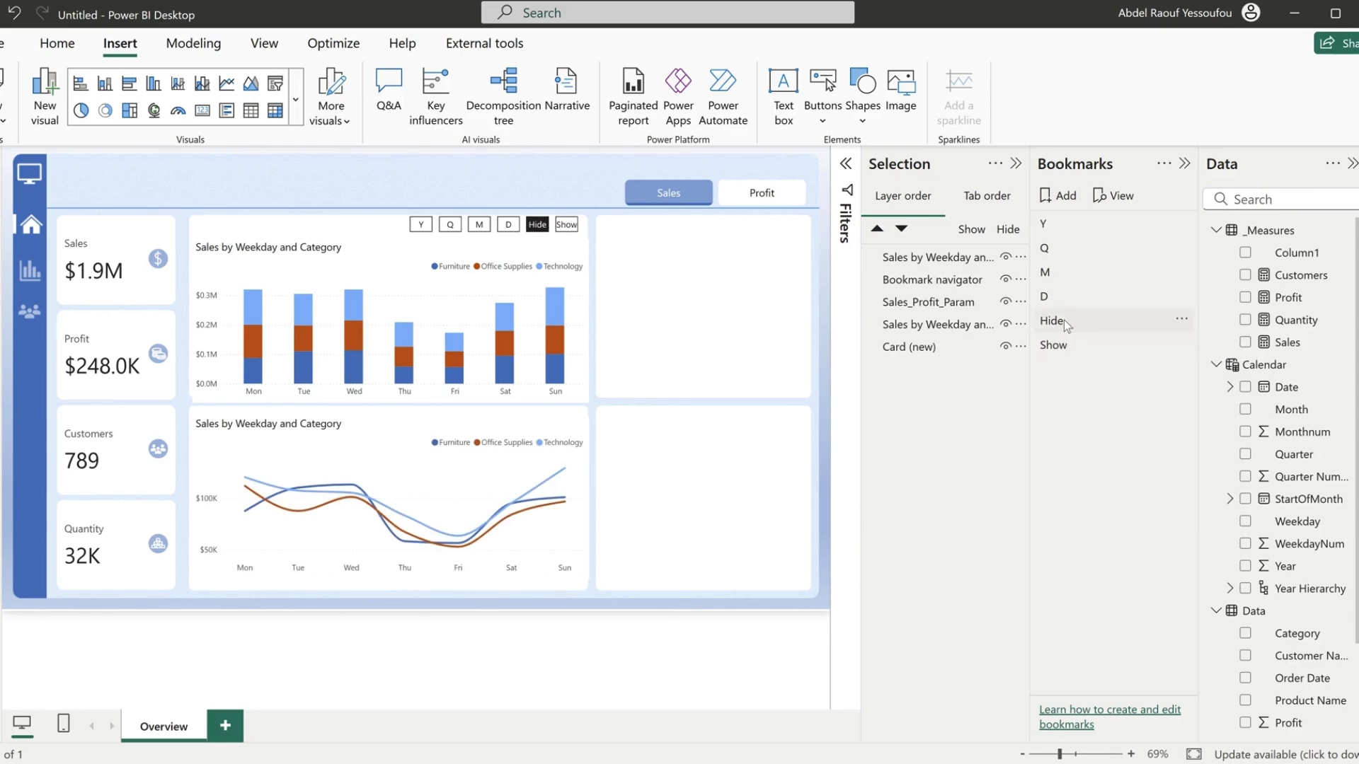
click(1064, 320)
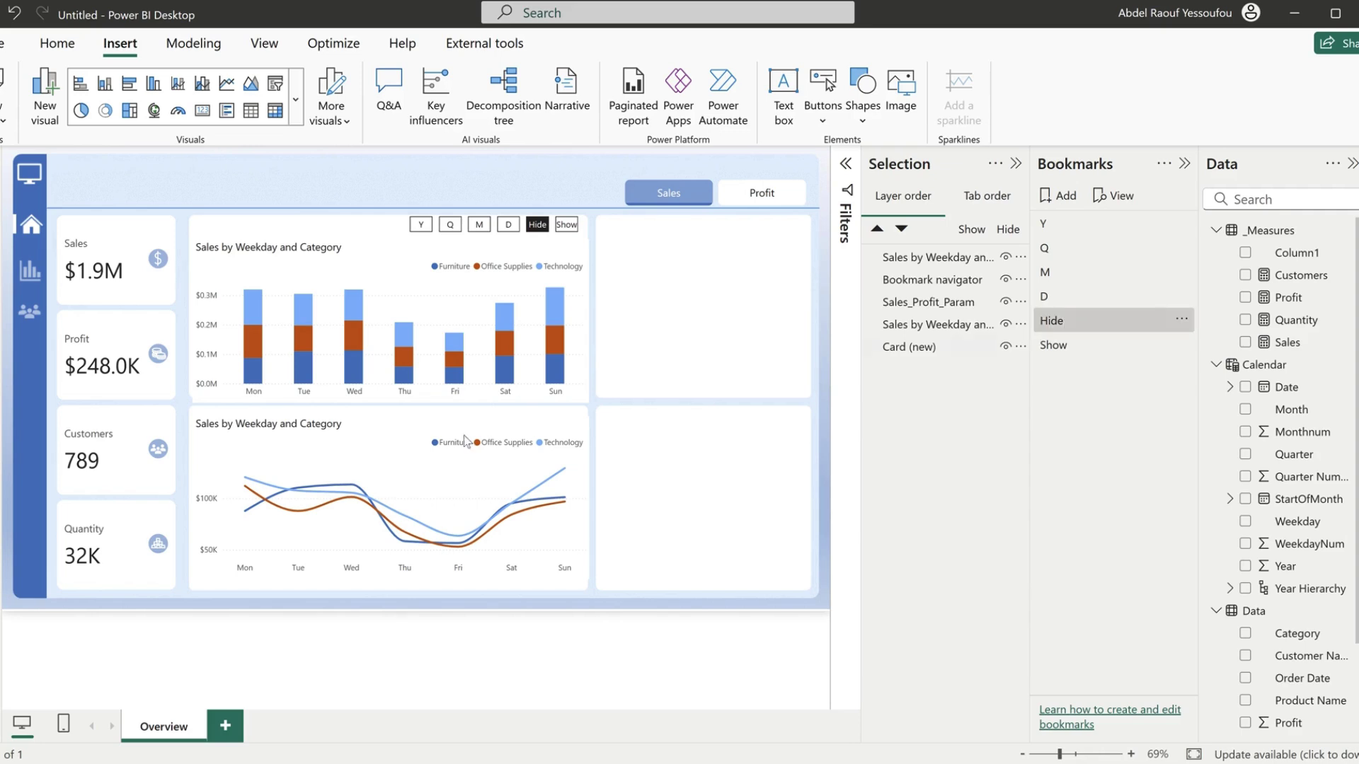
- Hide the line chart again, update the Hide bookmark, and retry switching between the Show and Hide bookmarks
click(579, 424)
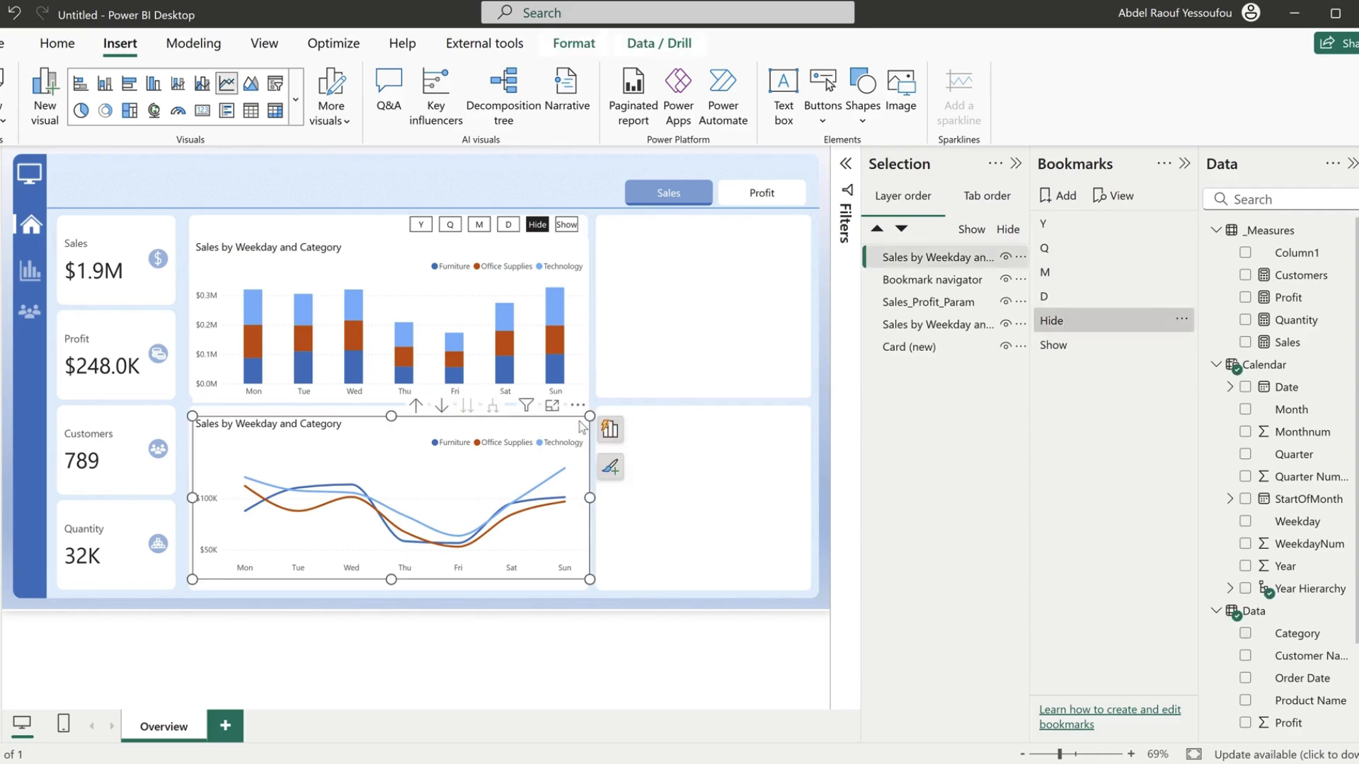
right_click(1053, 323)
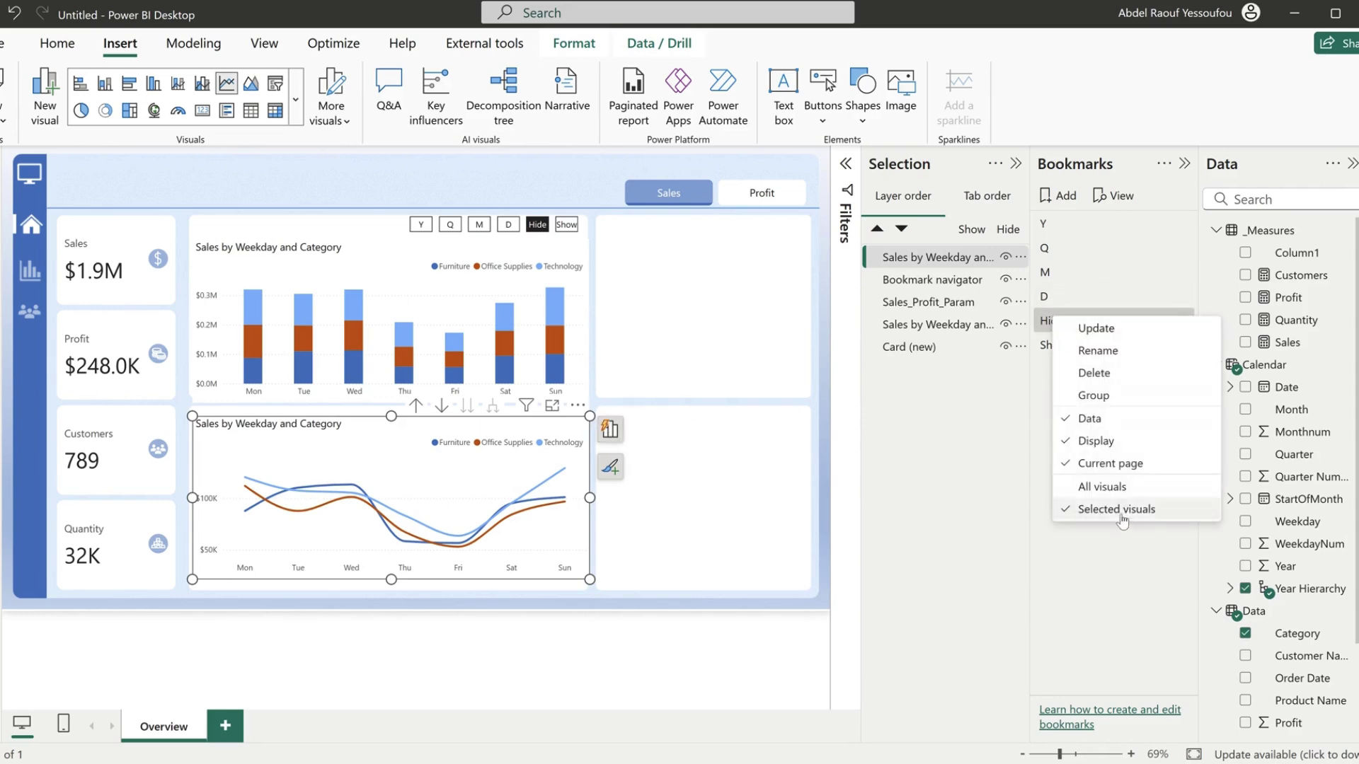
click(907, 260)
click(944, 261)
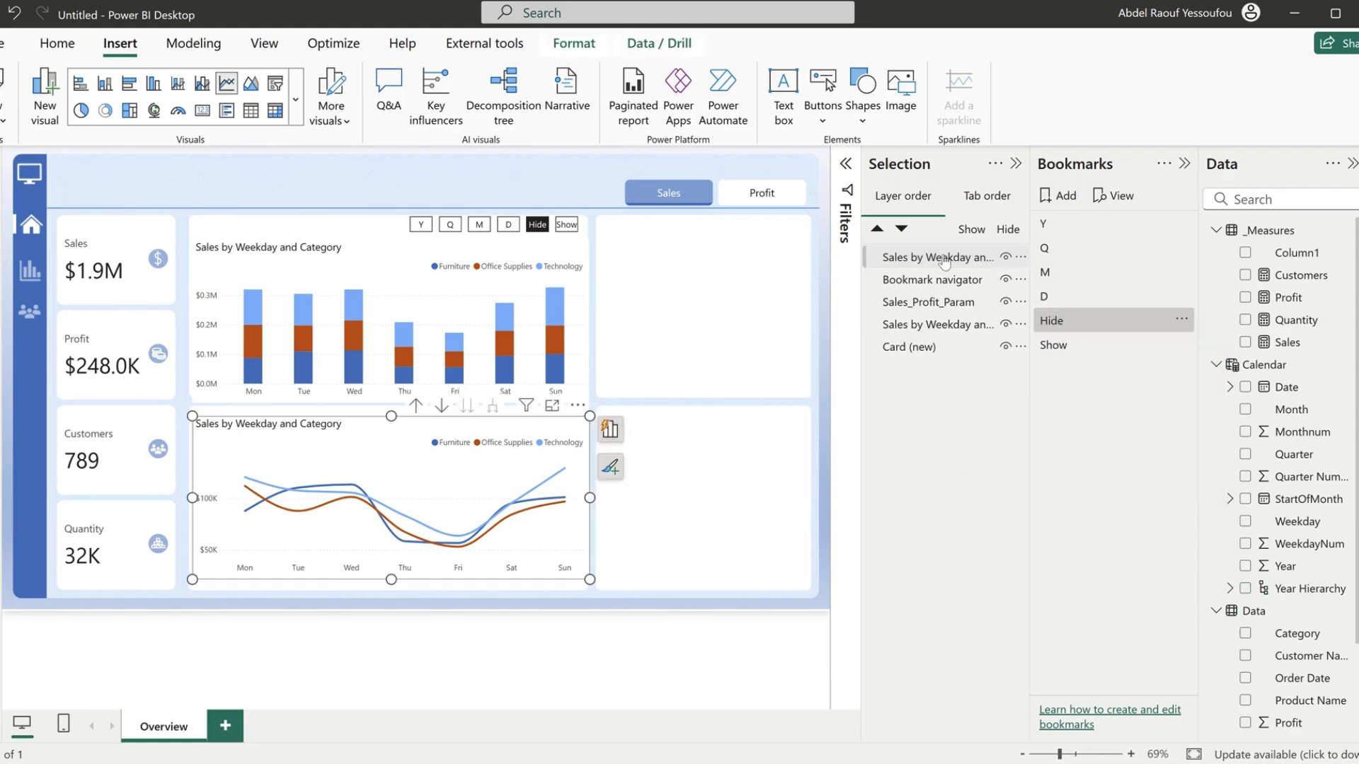
click(1006, 257)
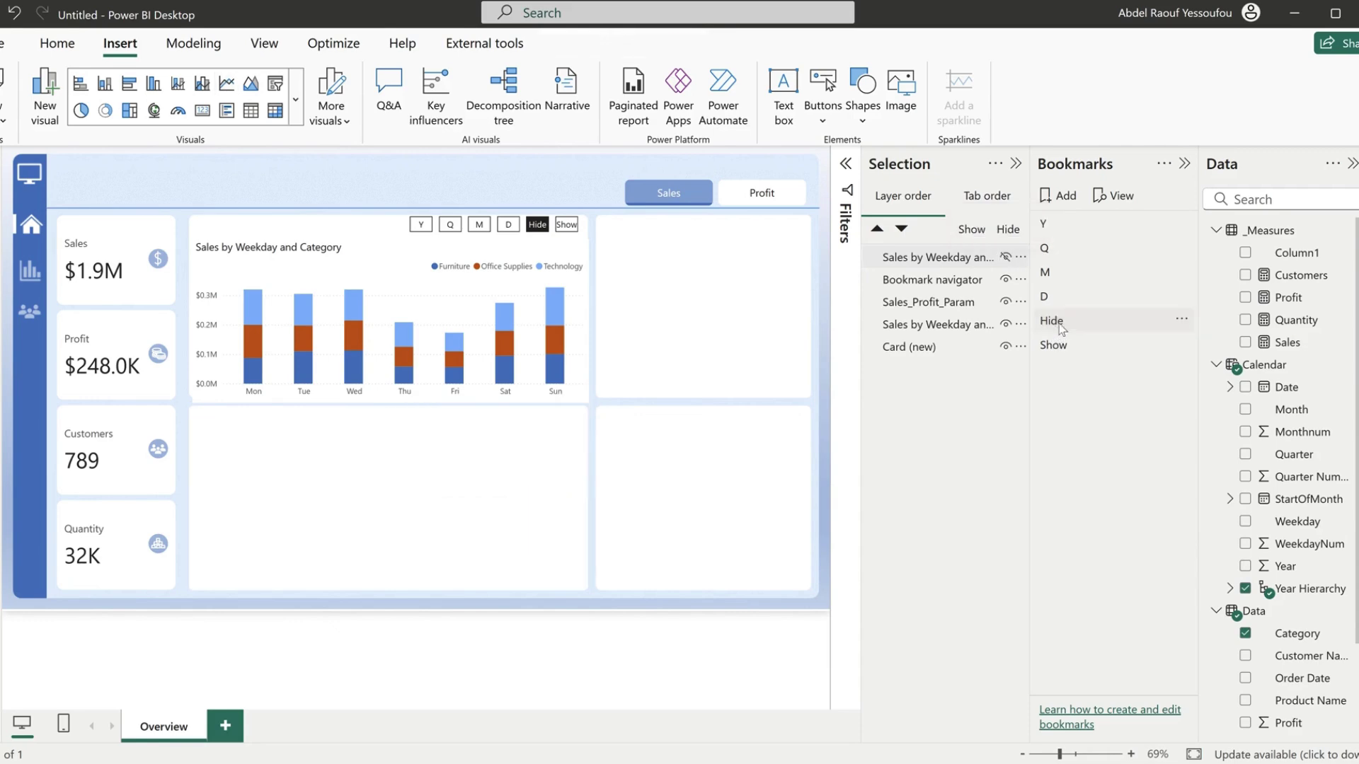
right_click(1060, 322)
click(1098, 336)
click(1062, 347)
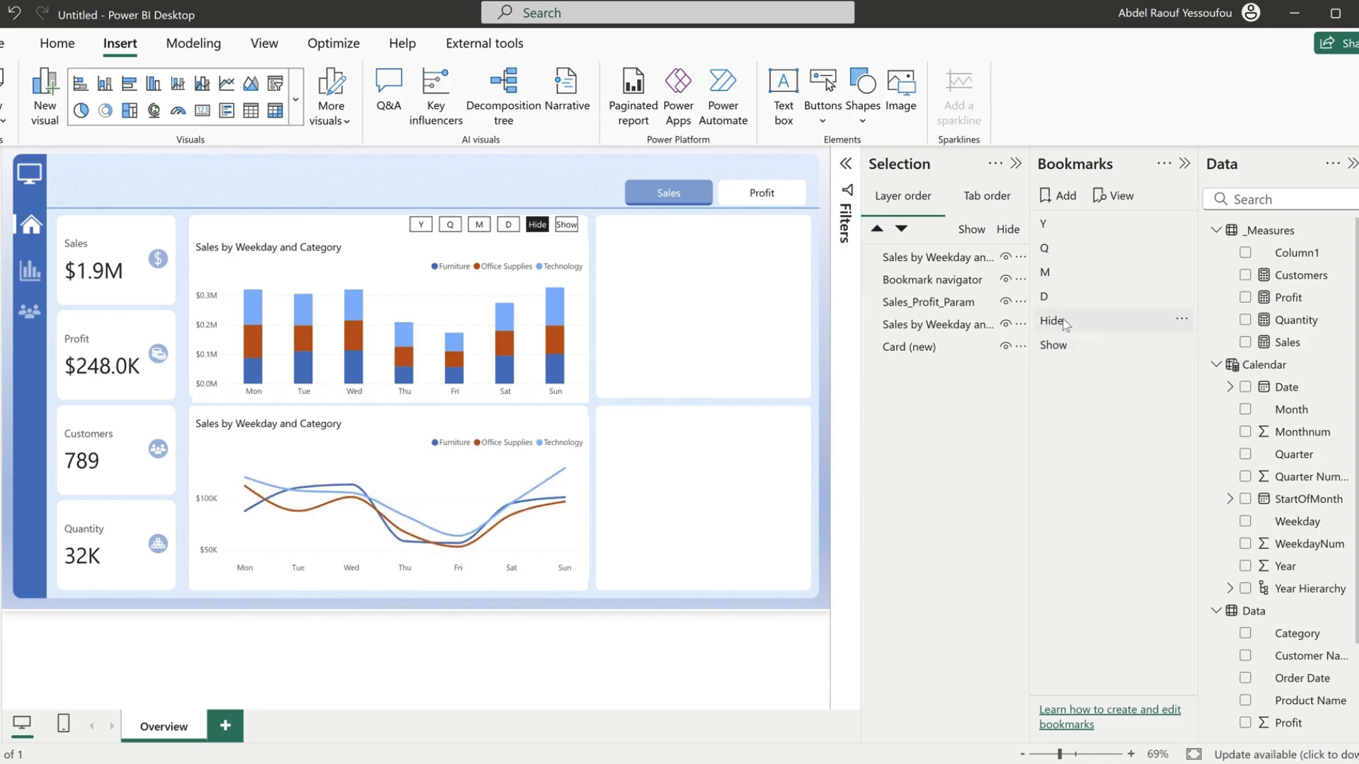
click(1065, 324)
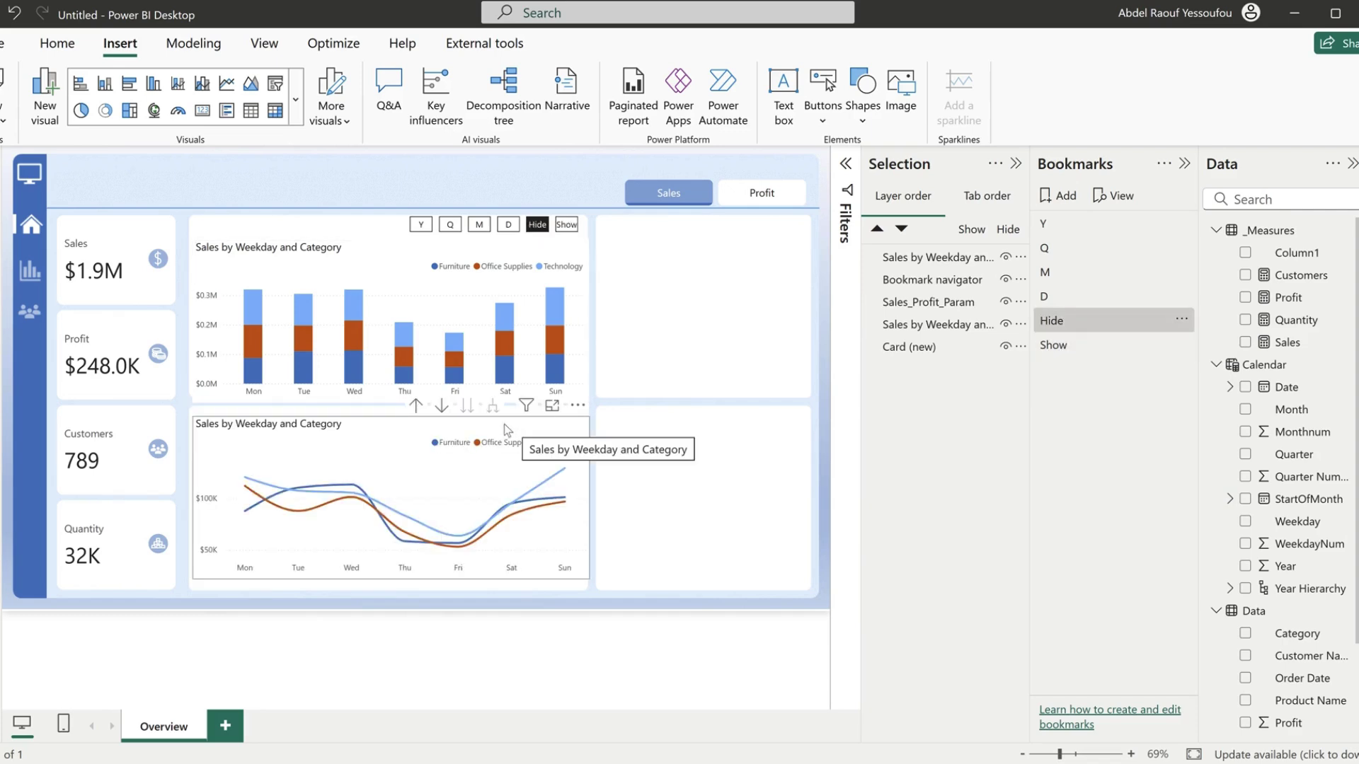
- Hide the line chart, reselect it in the layer order, and update the Hide bookmark while it is selected
click(418, 423)
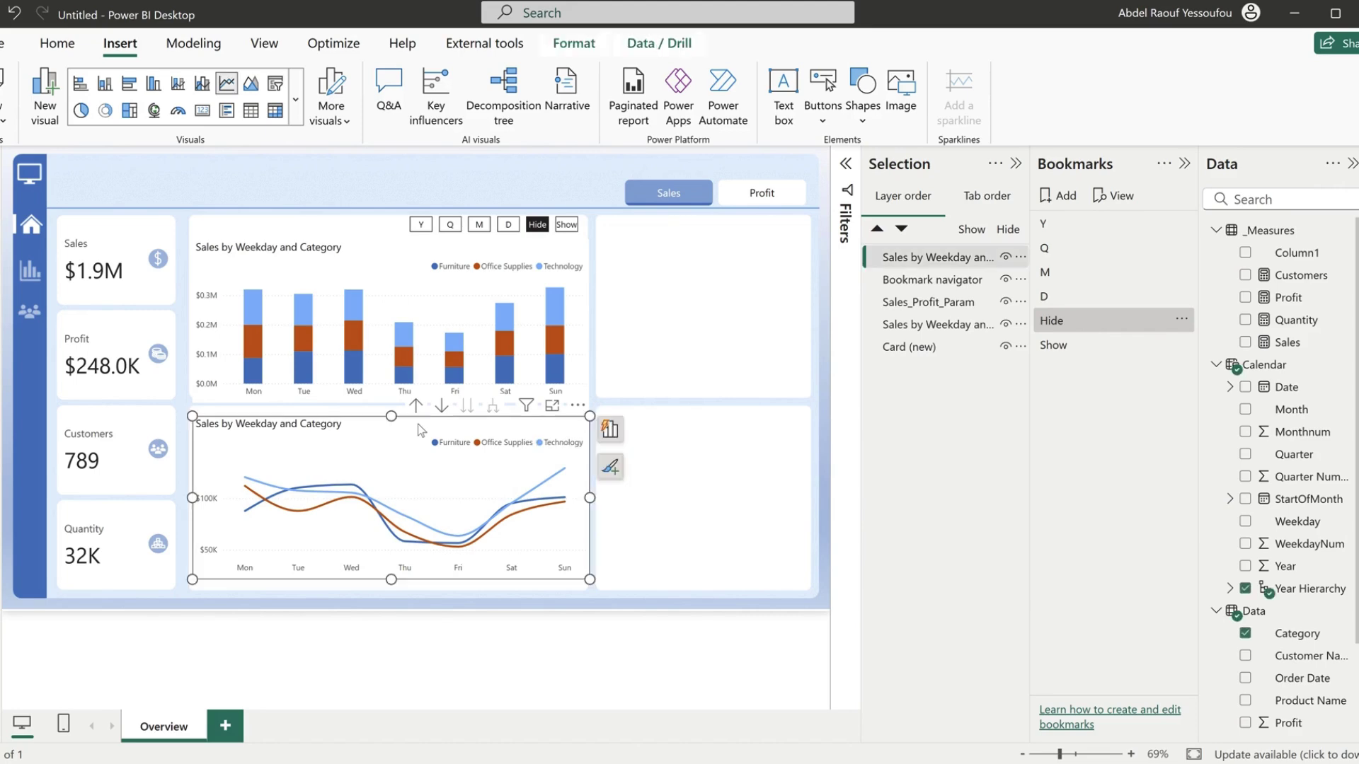
click(944, 264)
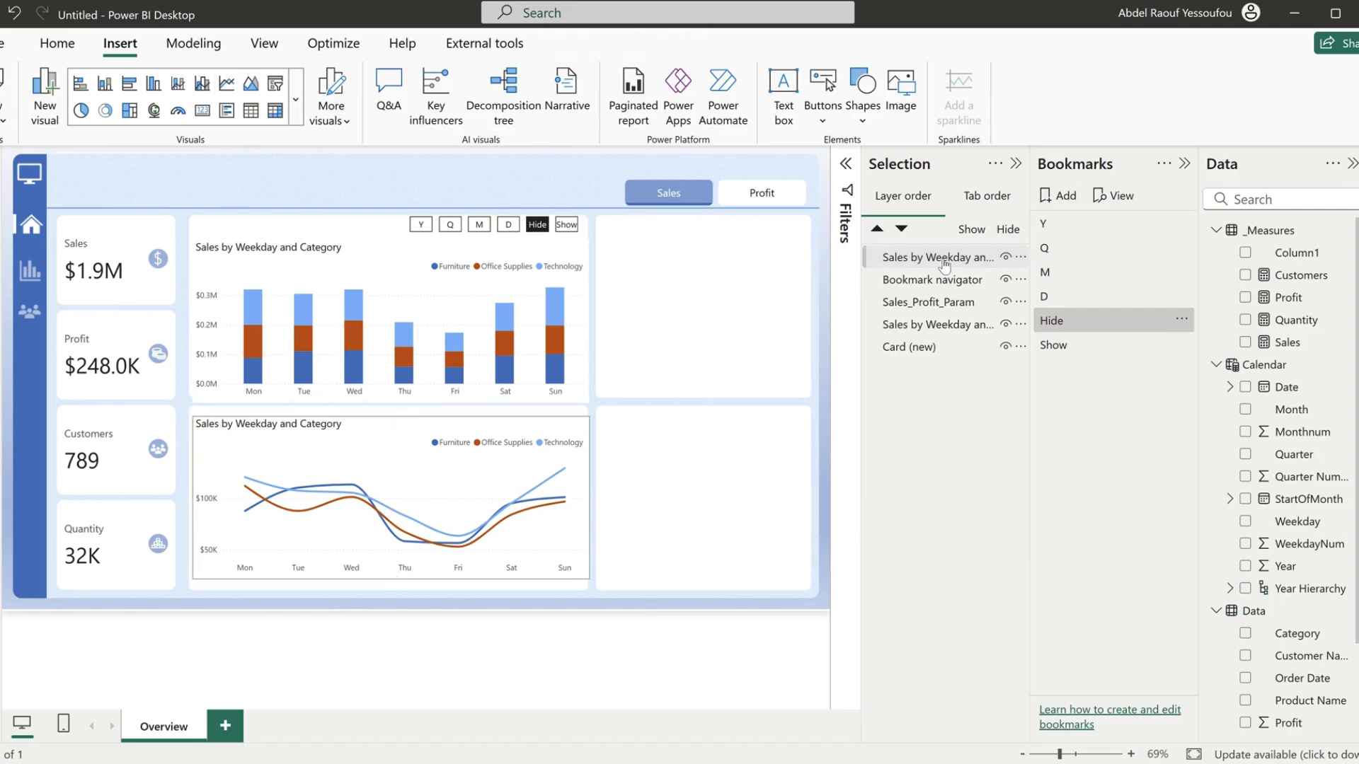
click(944, 264)
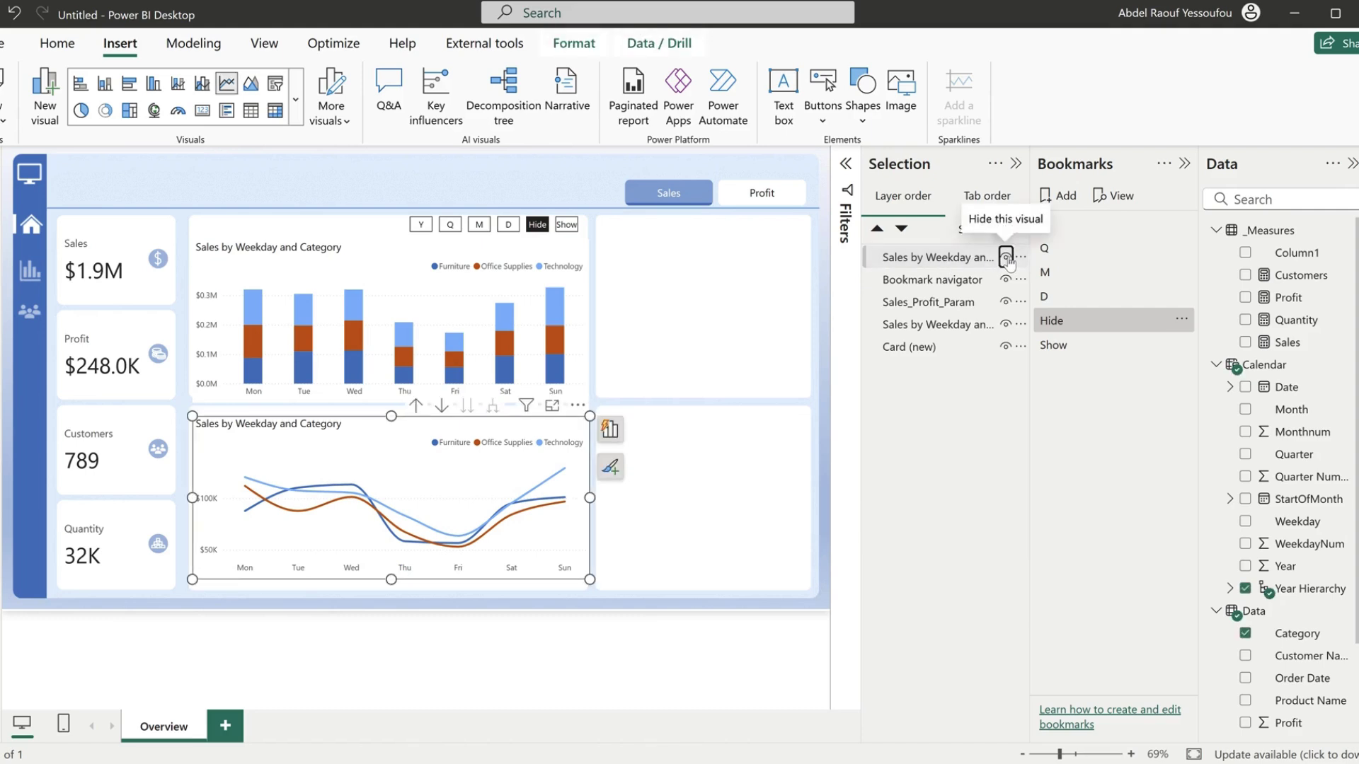
click(1006, 257)
click(918, 265)
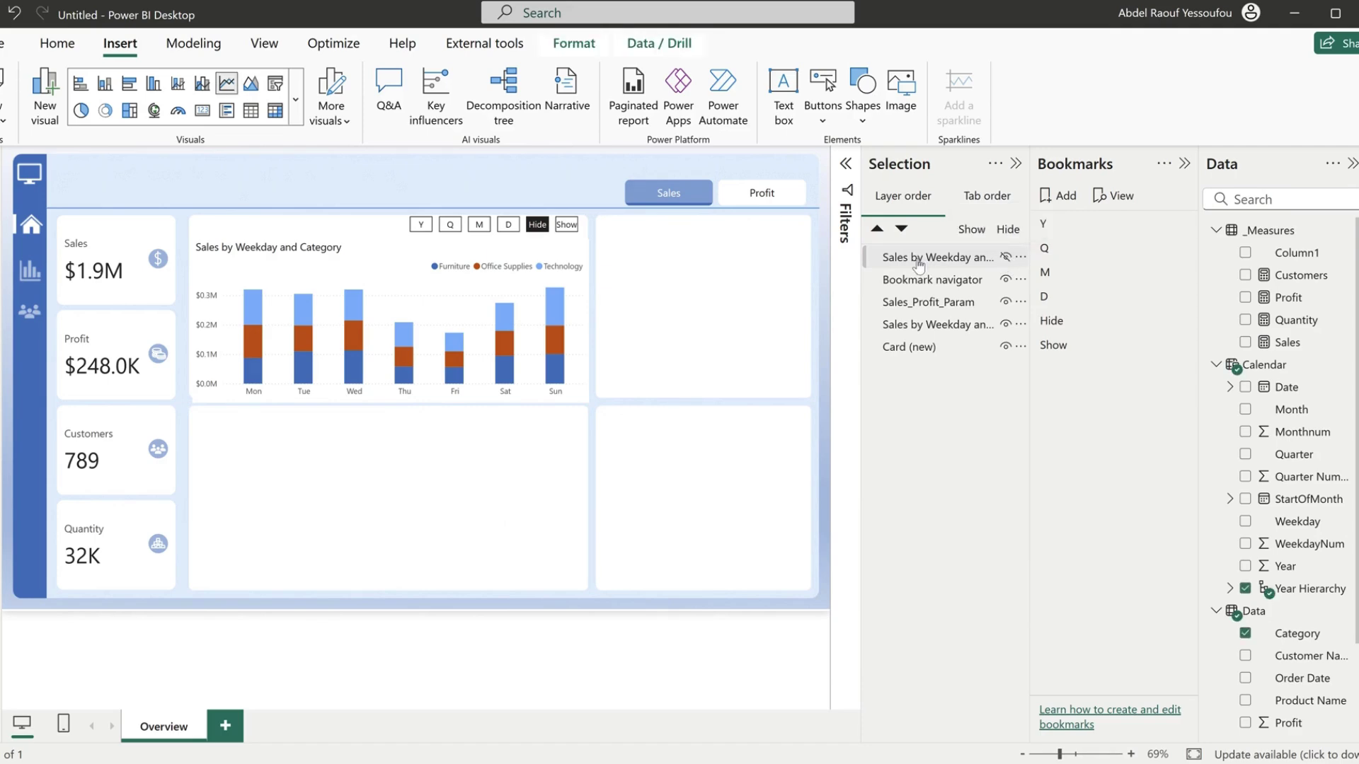
click(917, 265)
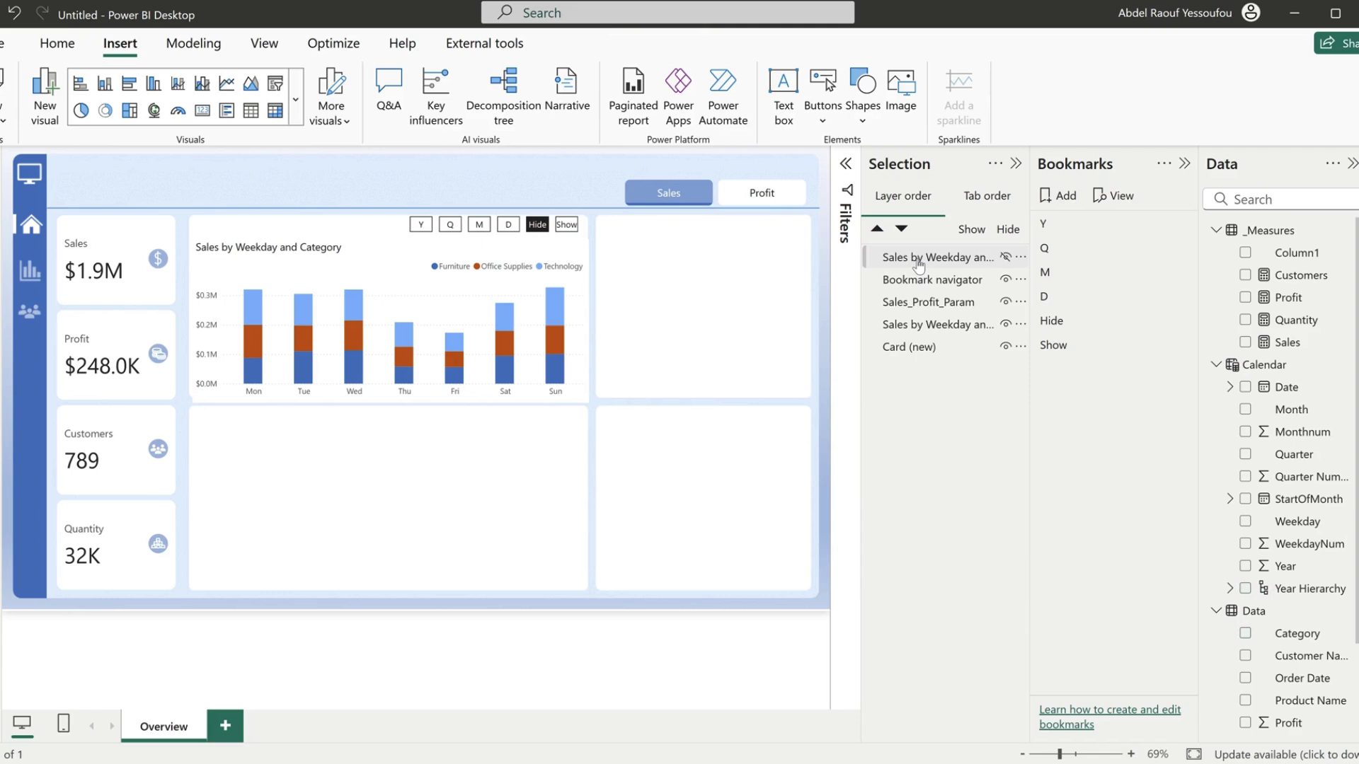
click(918, 265)
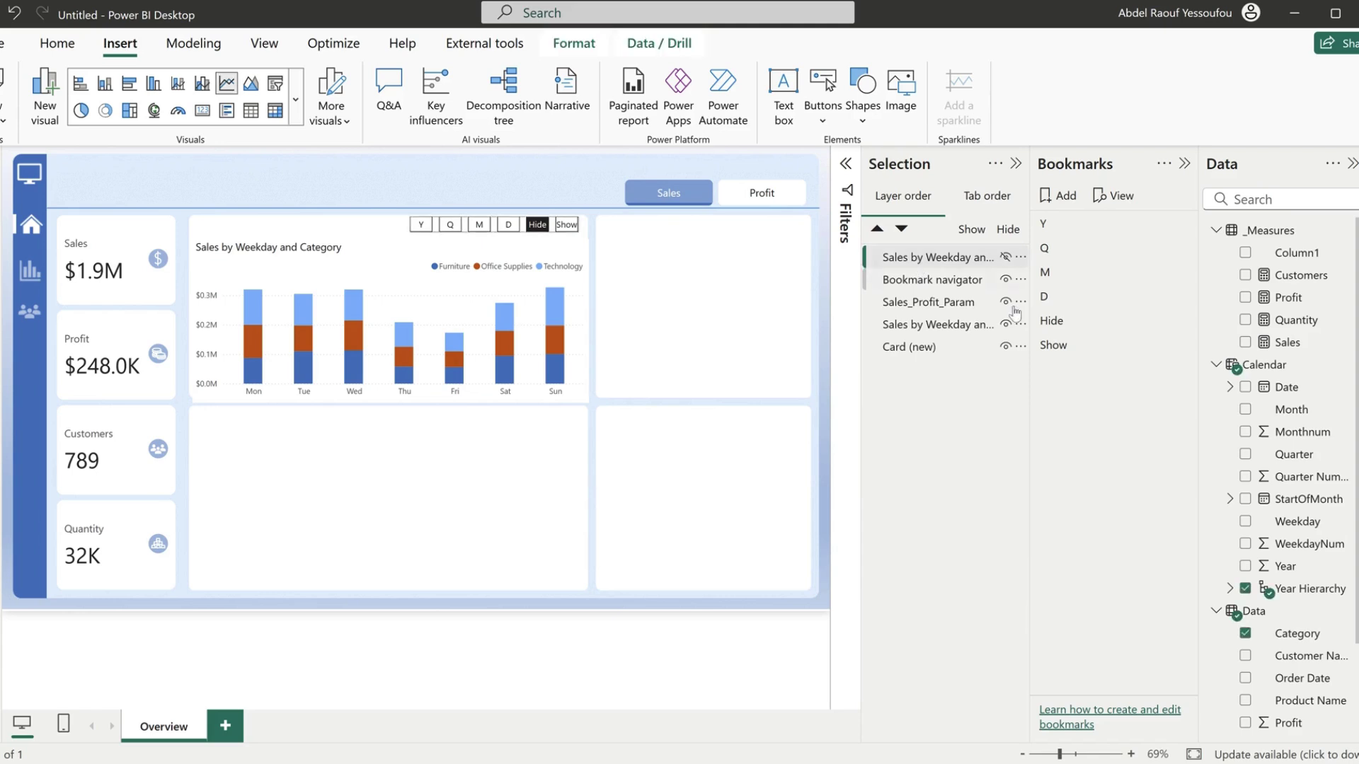
right_click(1063, 320)
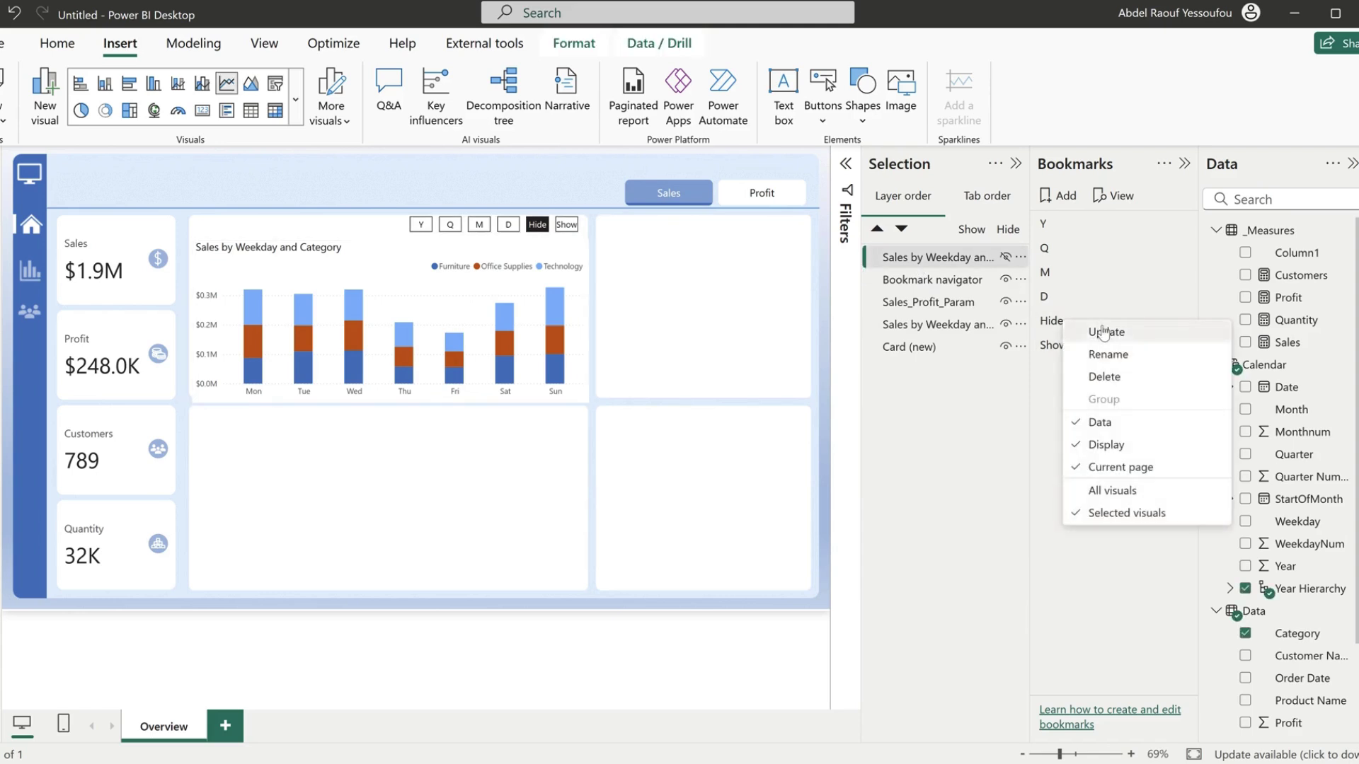
click(1103, 246)
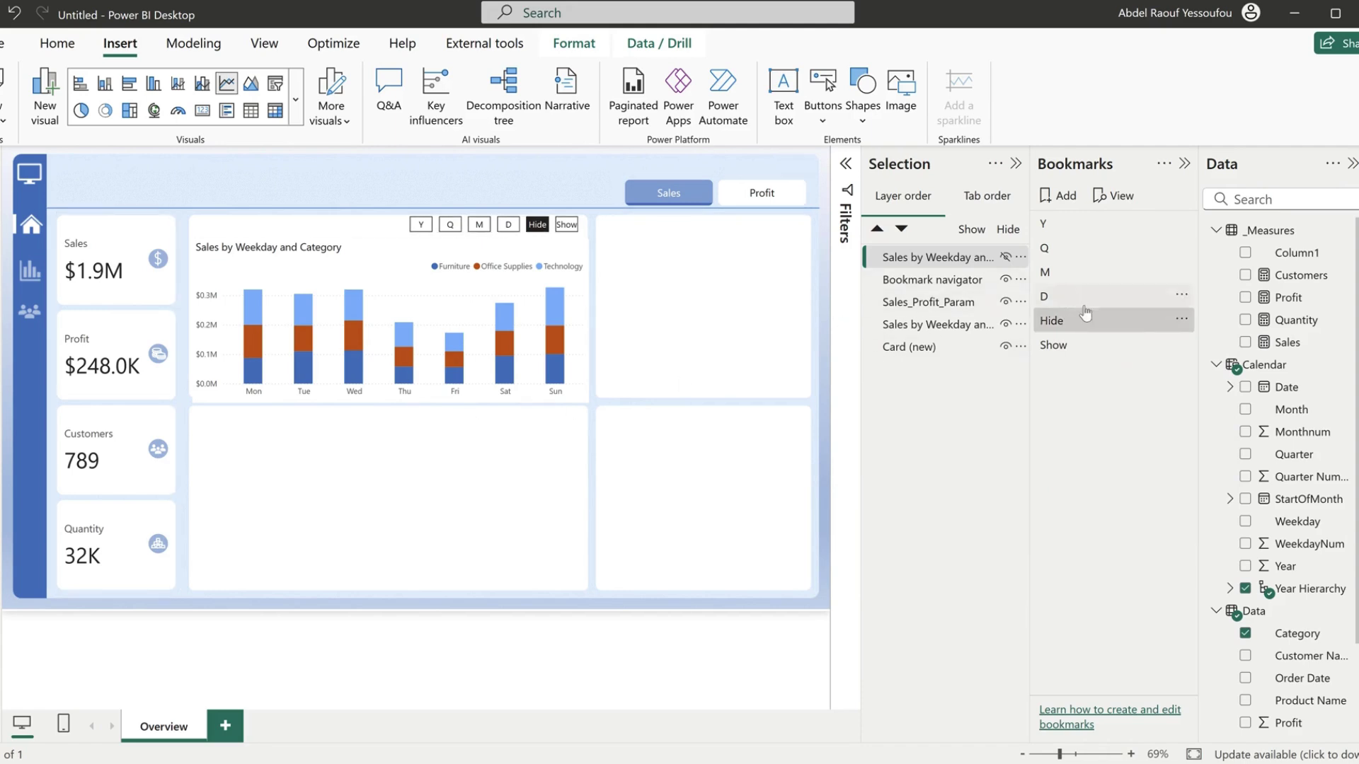
- Switch repeatedly between the Show and Hide bookmarks to test the line chart's visibility
click(1061, 345)
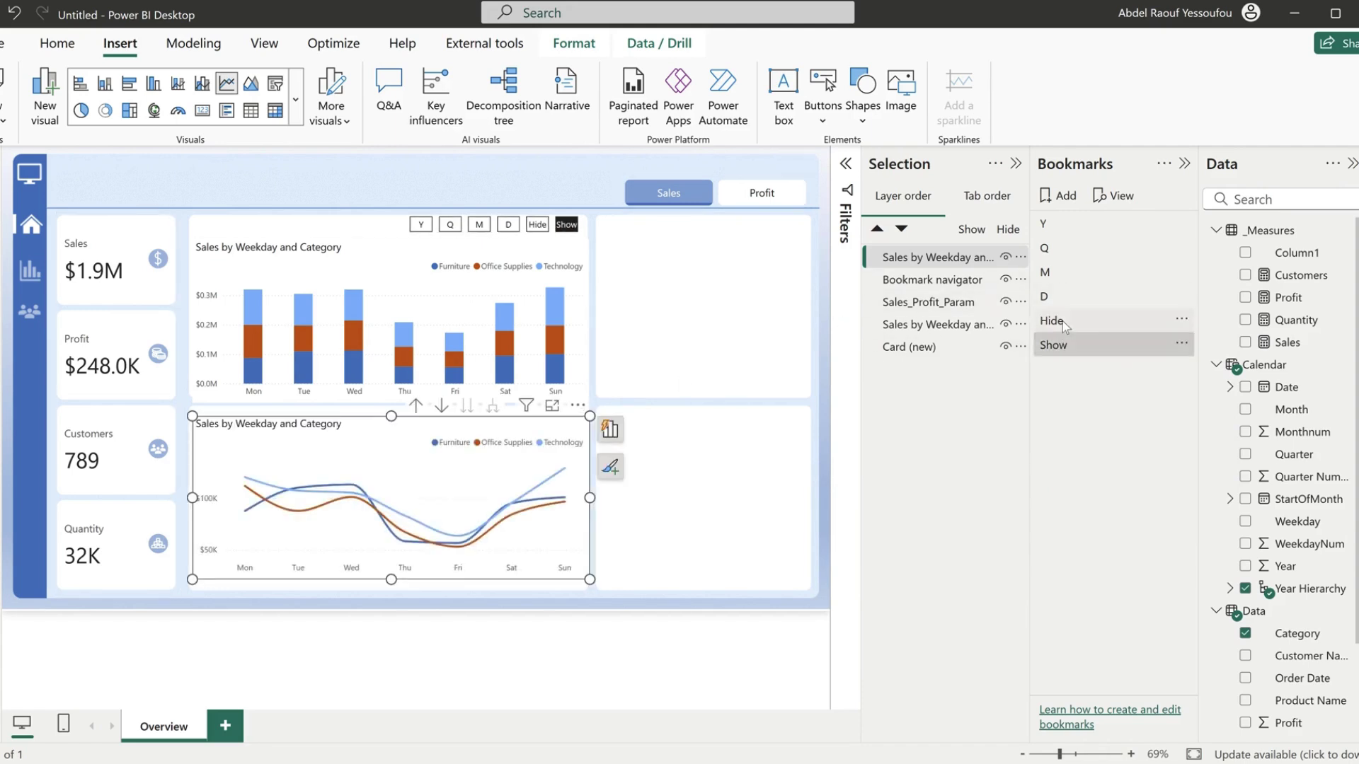
click(1063, 321)
click(1053, 346)
click(1065, 321)
click(1053, 346)
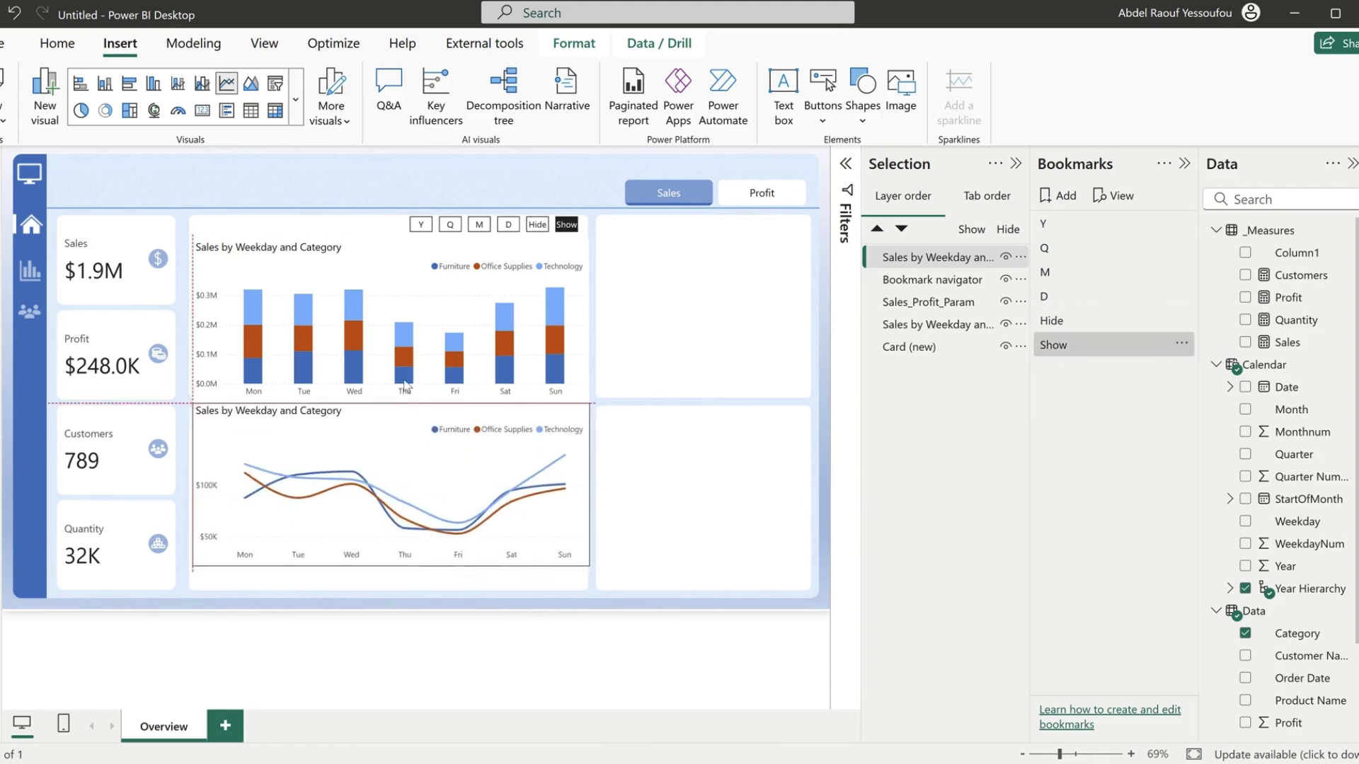
- Move the line chart on top of the column chart and shorten both charts to fit inside the same card
drag(401, 436, 402, 245)
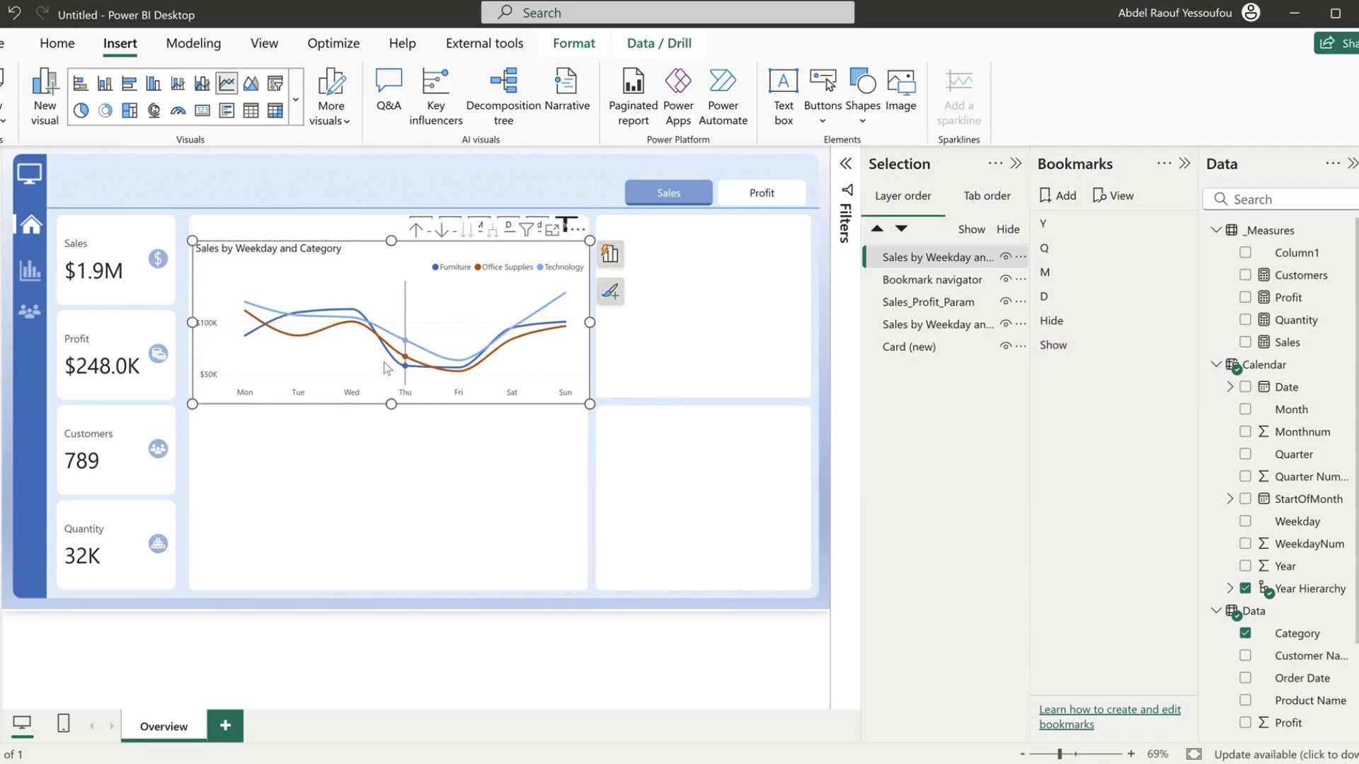
drag(391, 404, 391, 378)
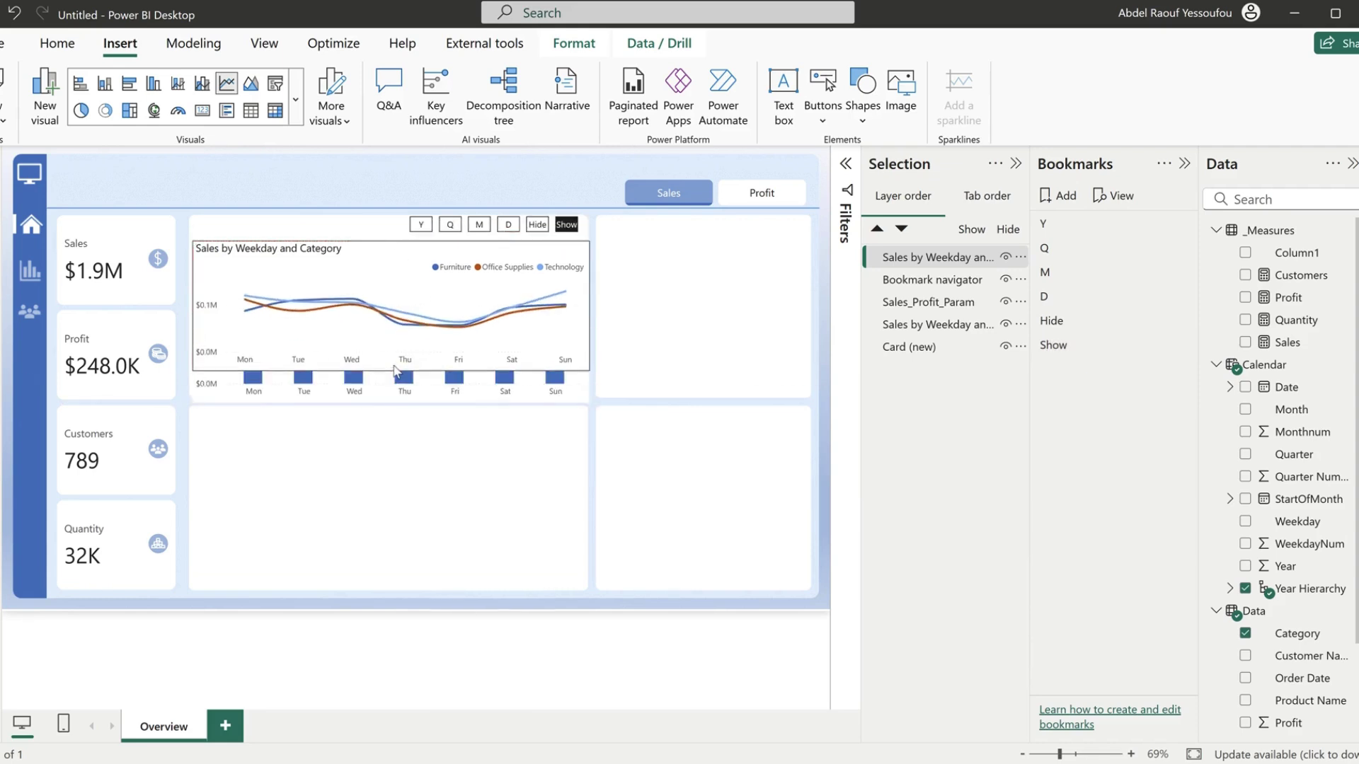
click(371, 400)
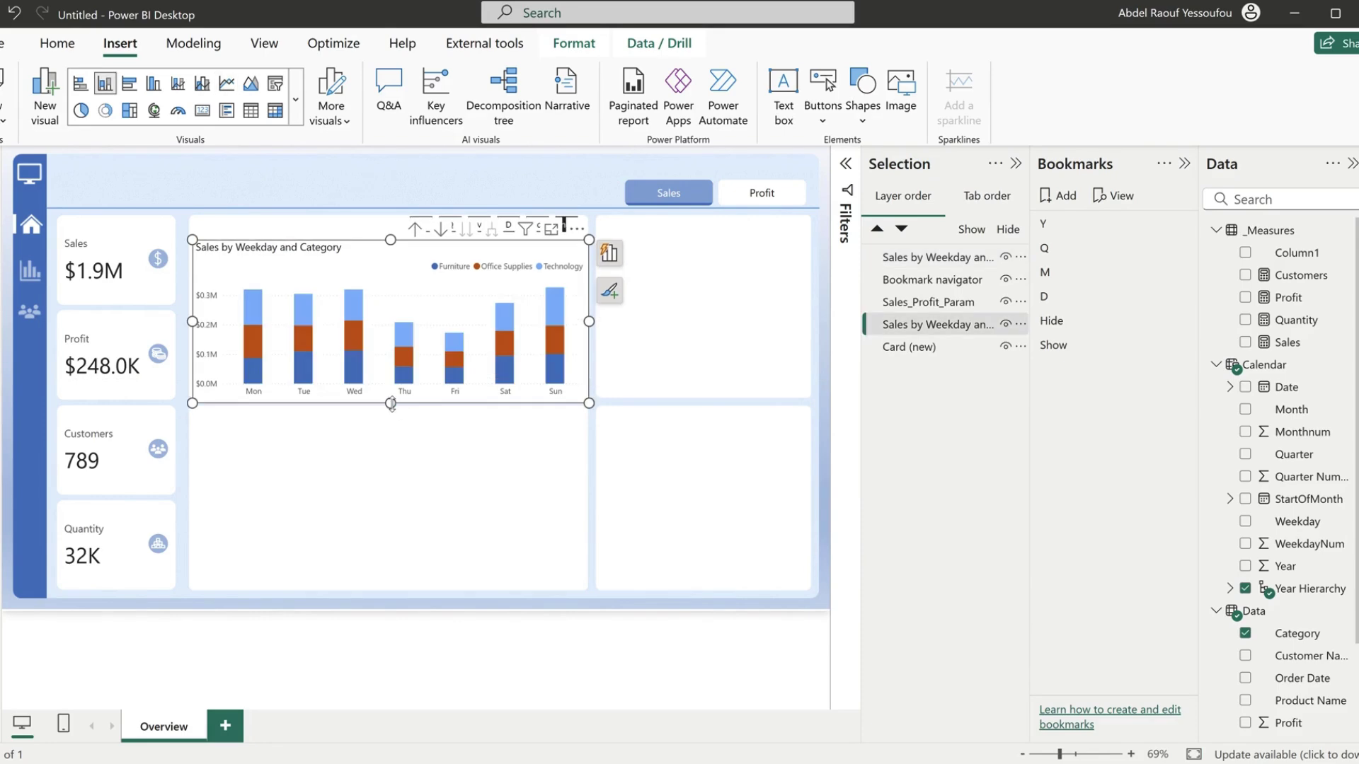
drag(391, 404, 400, 377)
drag(401, 380, 401, 395)
click(619, 341)
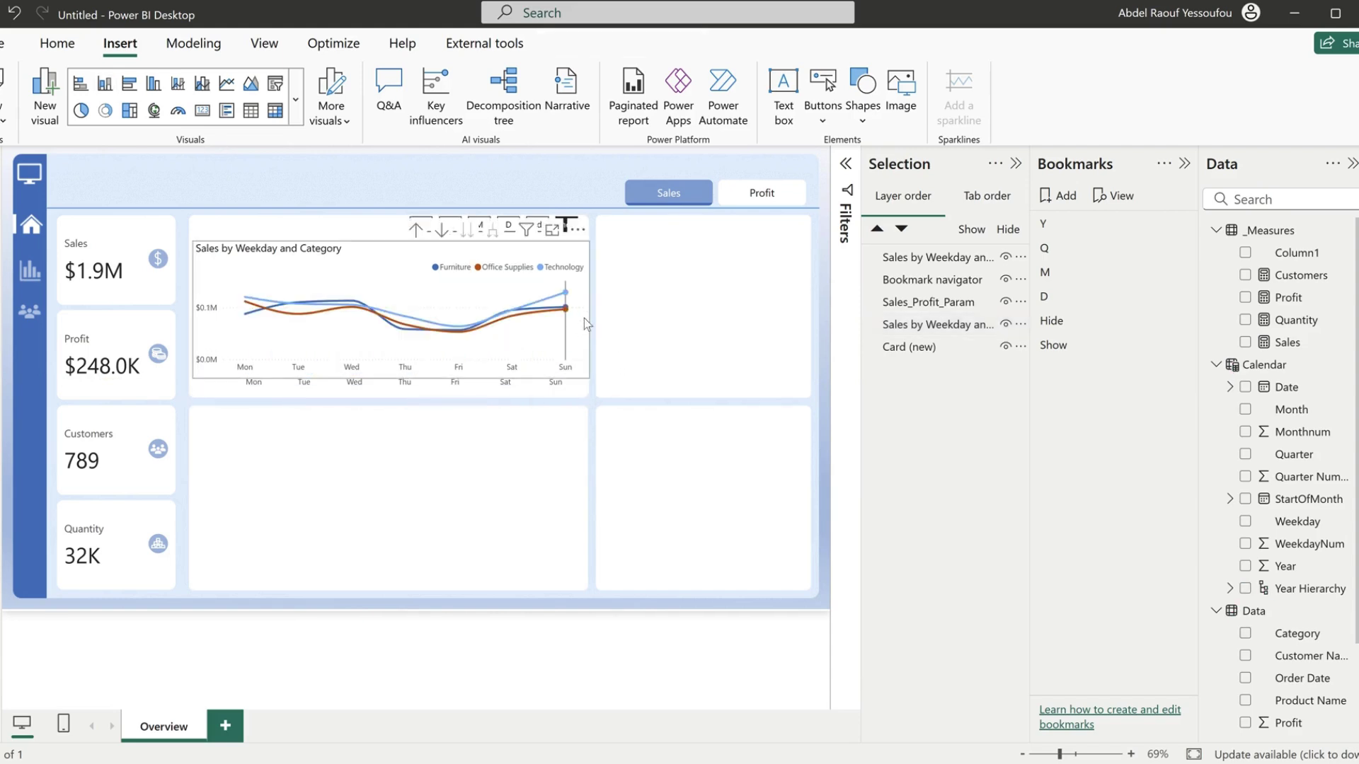
click(582, 324)
drag(395, 380, 395, 394)
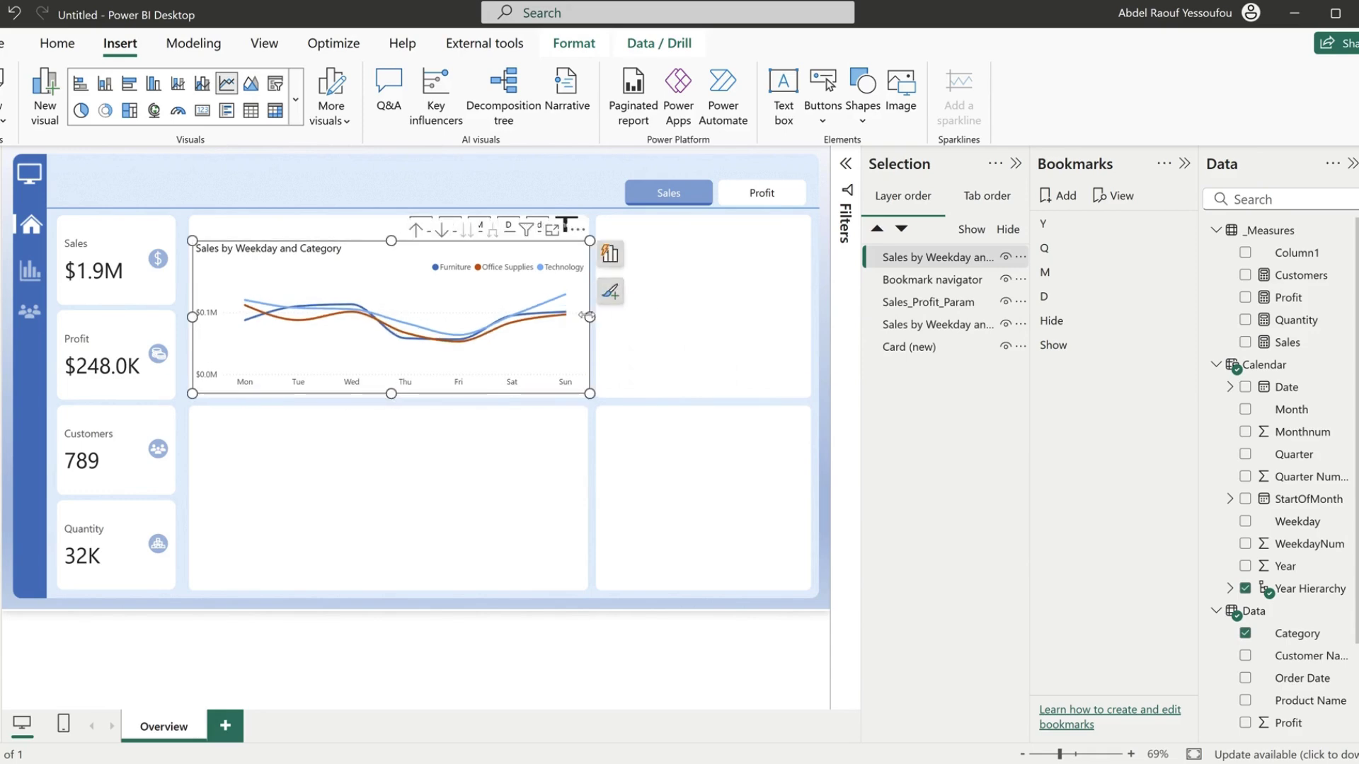
click(653, 254)
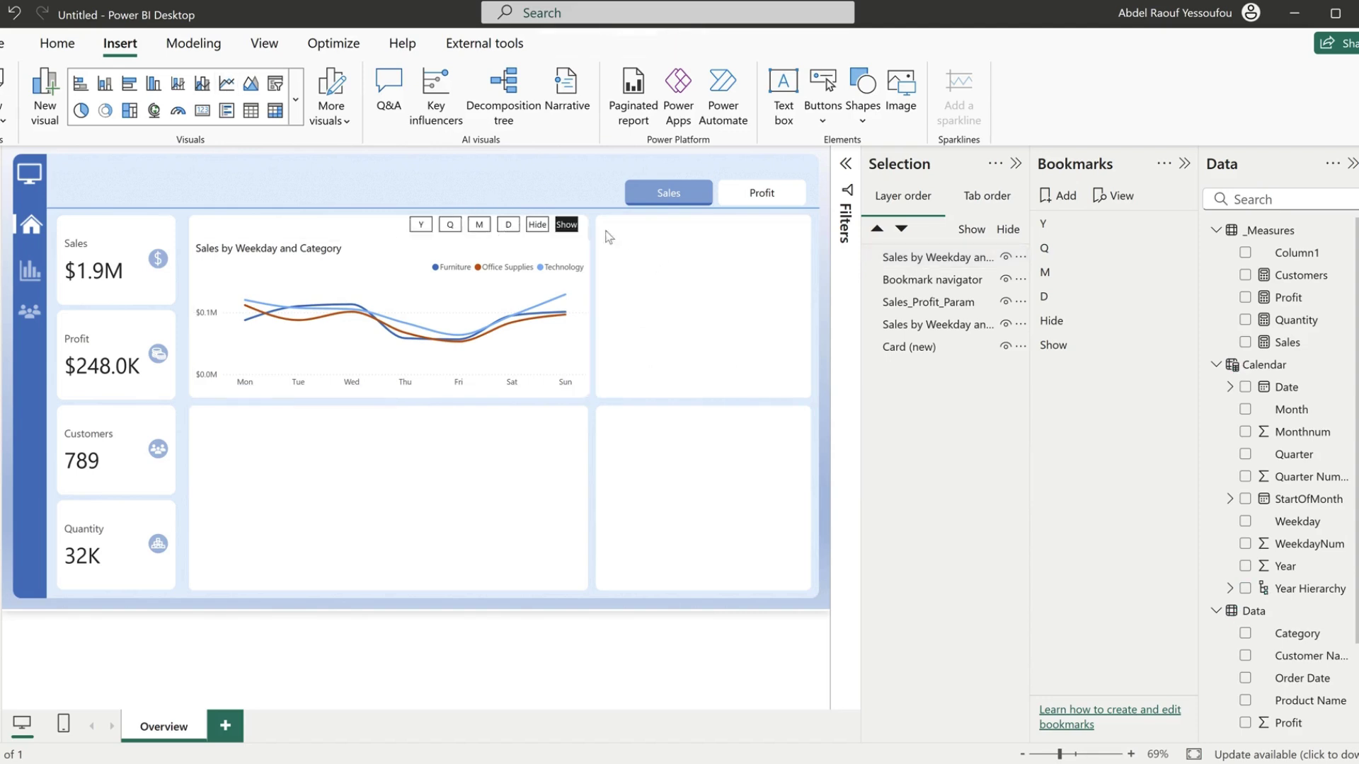
- Move the bookmark navigator toward the middle of the chart card's upper edge and apply the Y bookmark
drag(552, 230, 479, 237)
click(1015, 163)
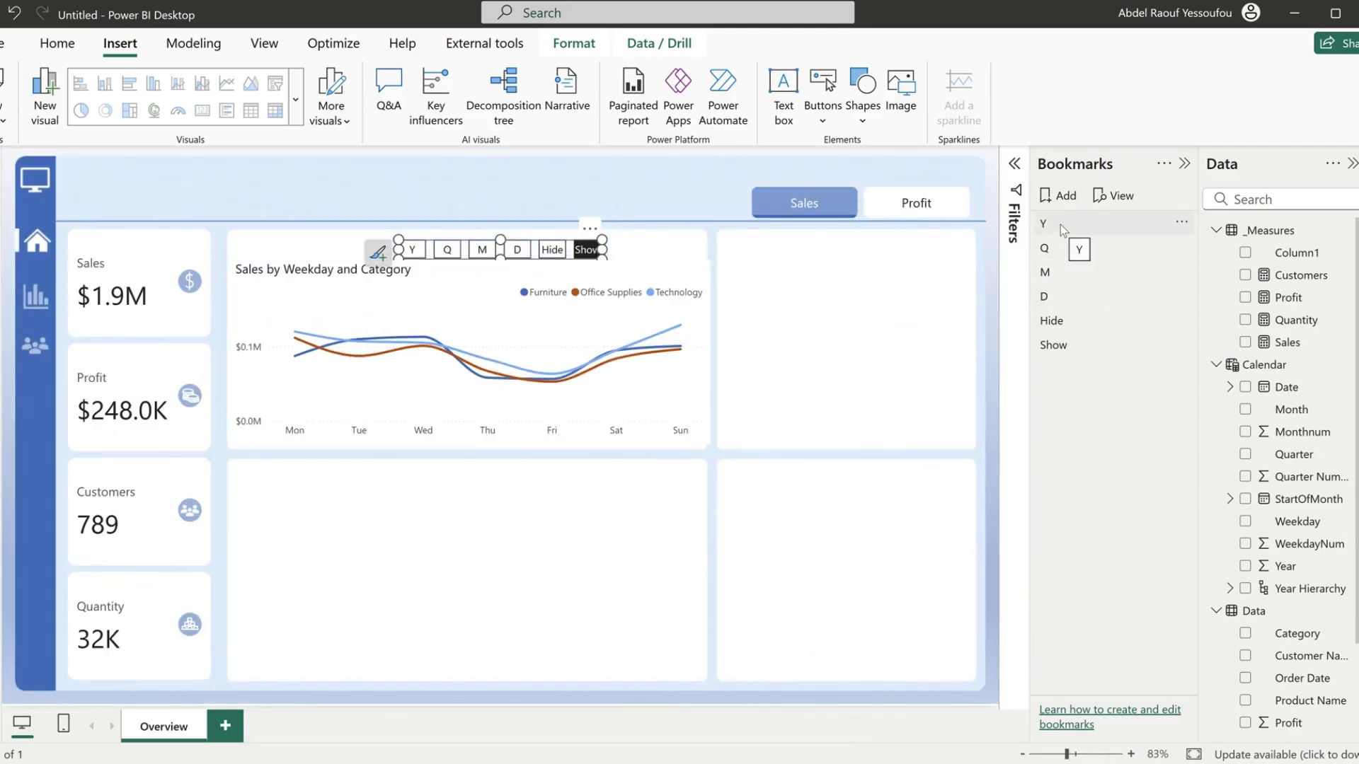
click(1060, 223)
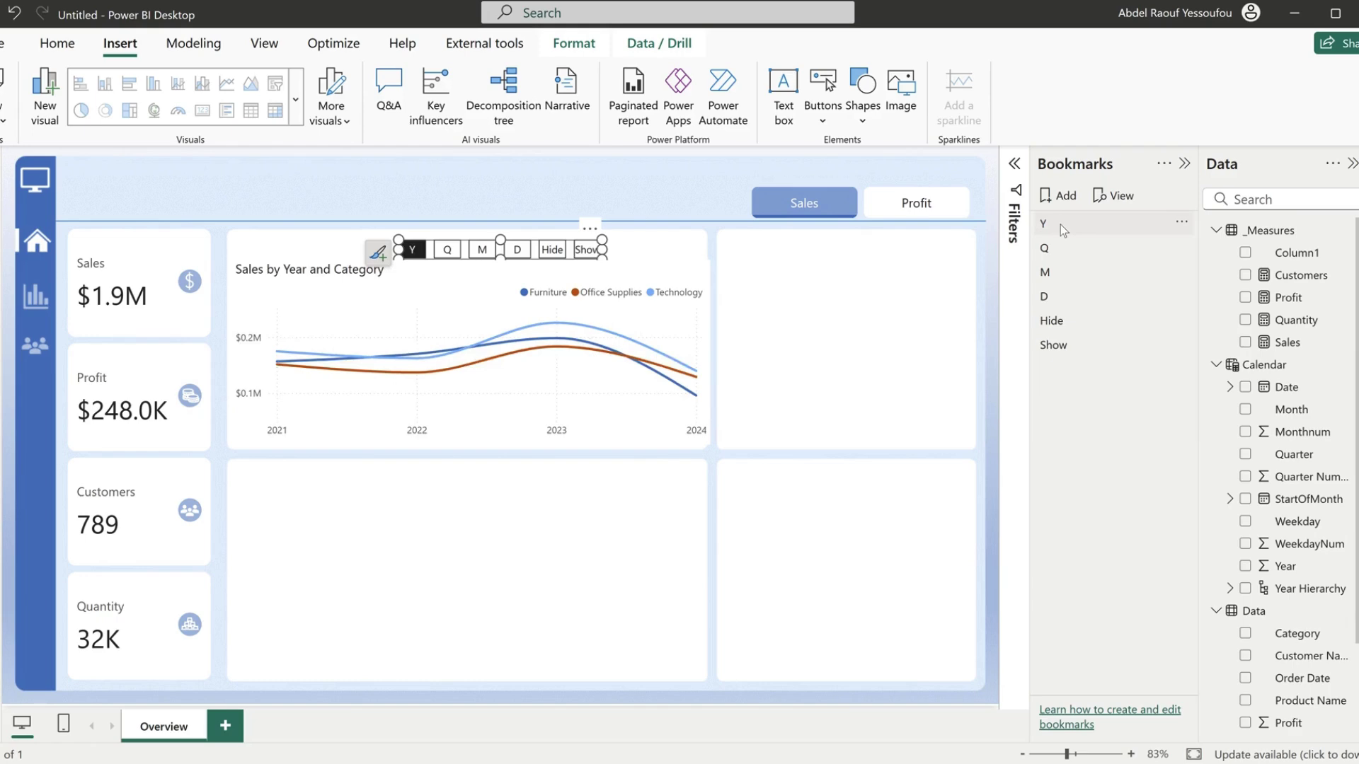
- Group the Y, Q, M and D bookmarks together
click(1067, 297)
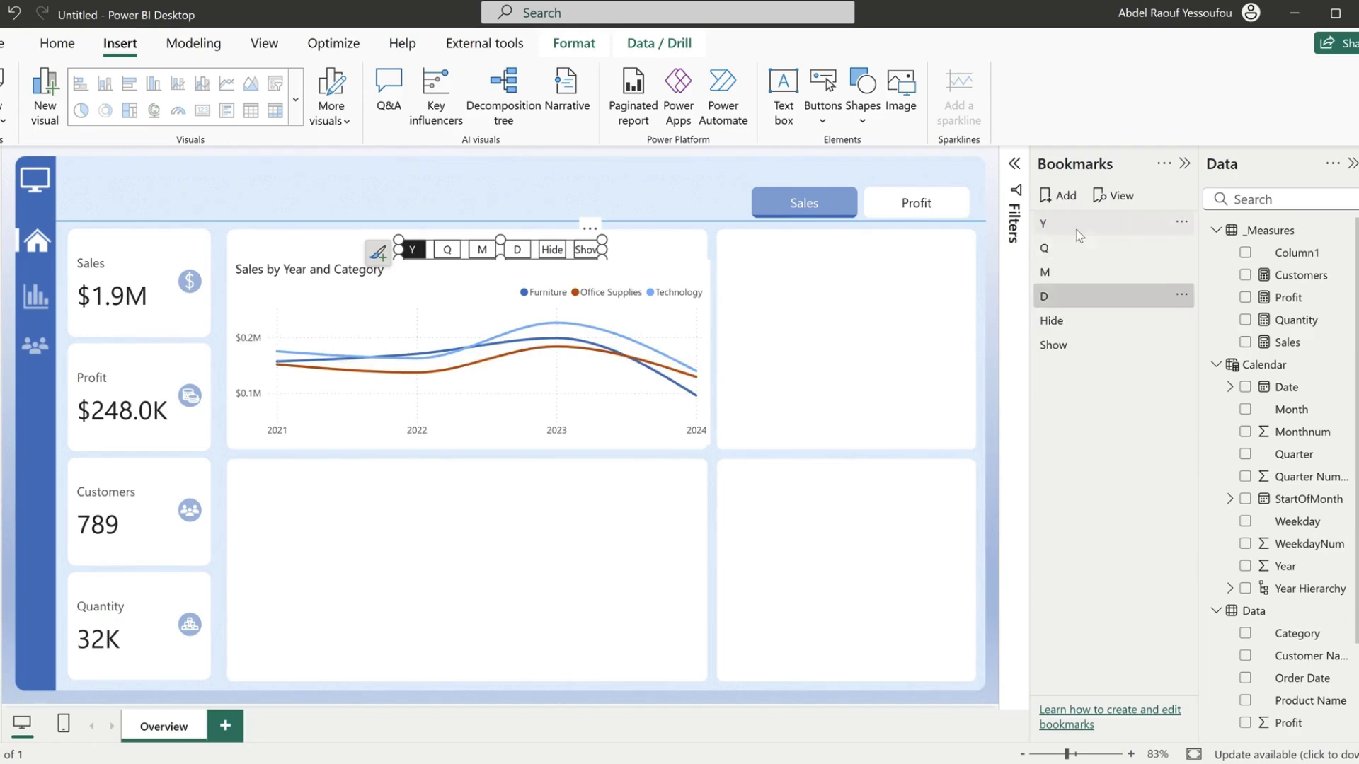
ctrl+click(1070, 222)
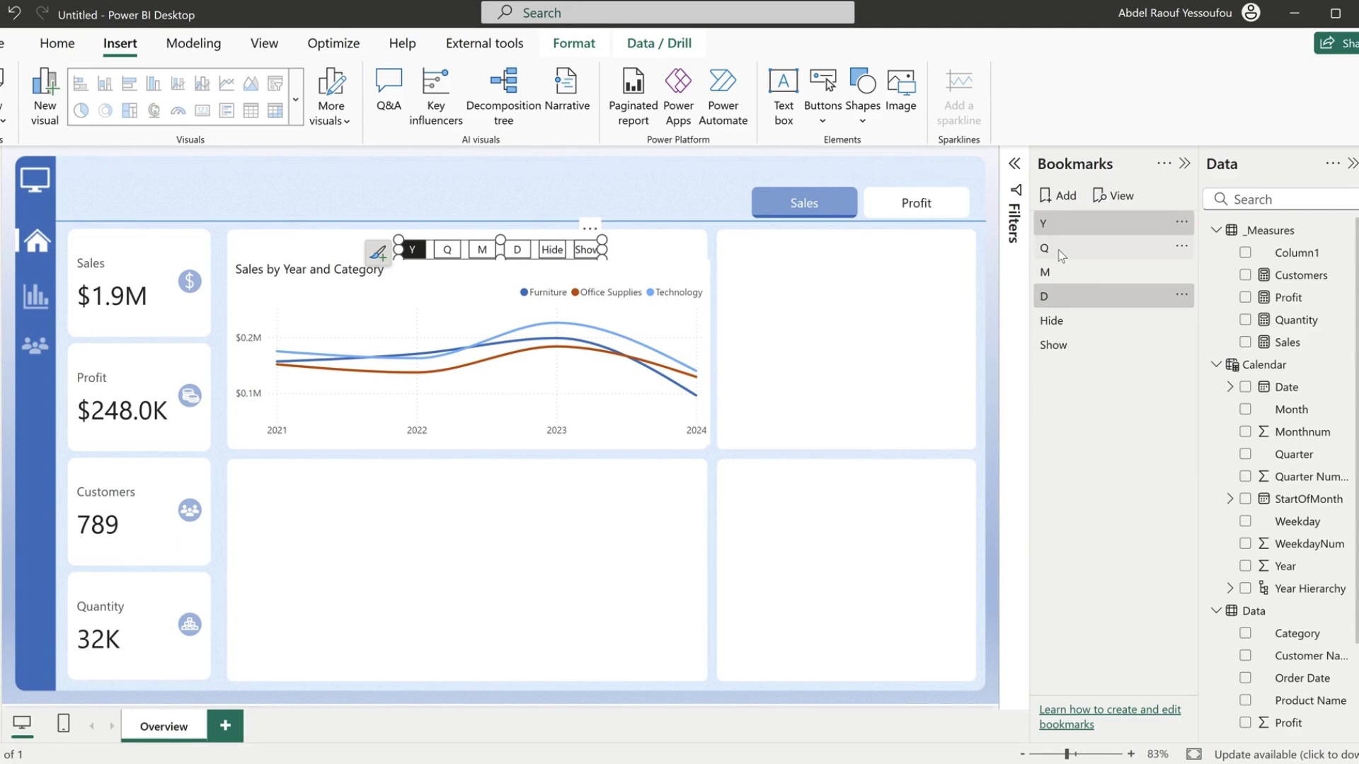
ctrl+click(1060, 253)
ctrl+click(1060, 277)
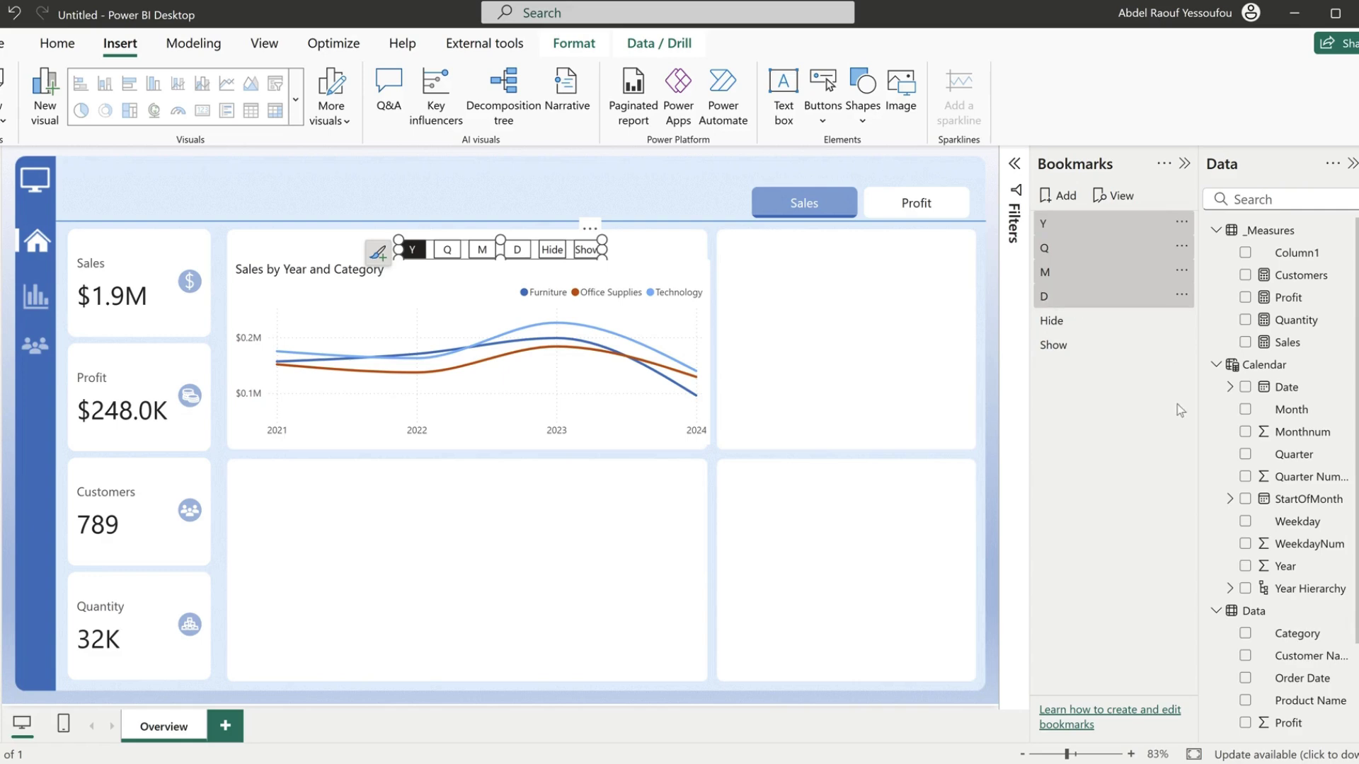
right_click(1091, 245)
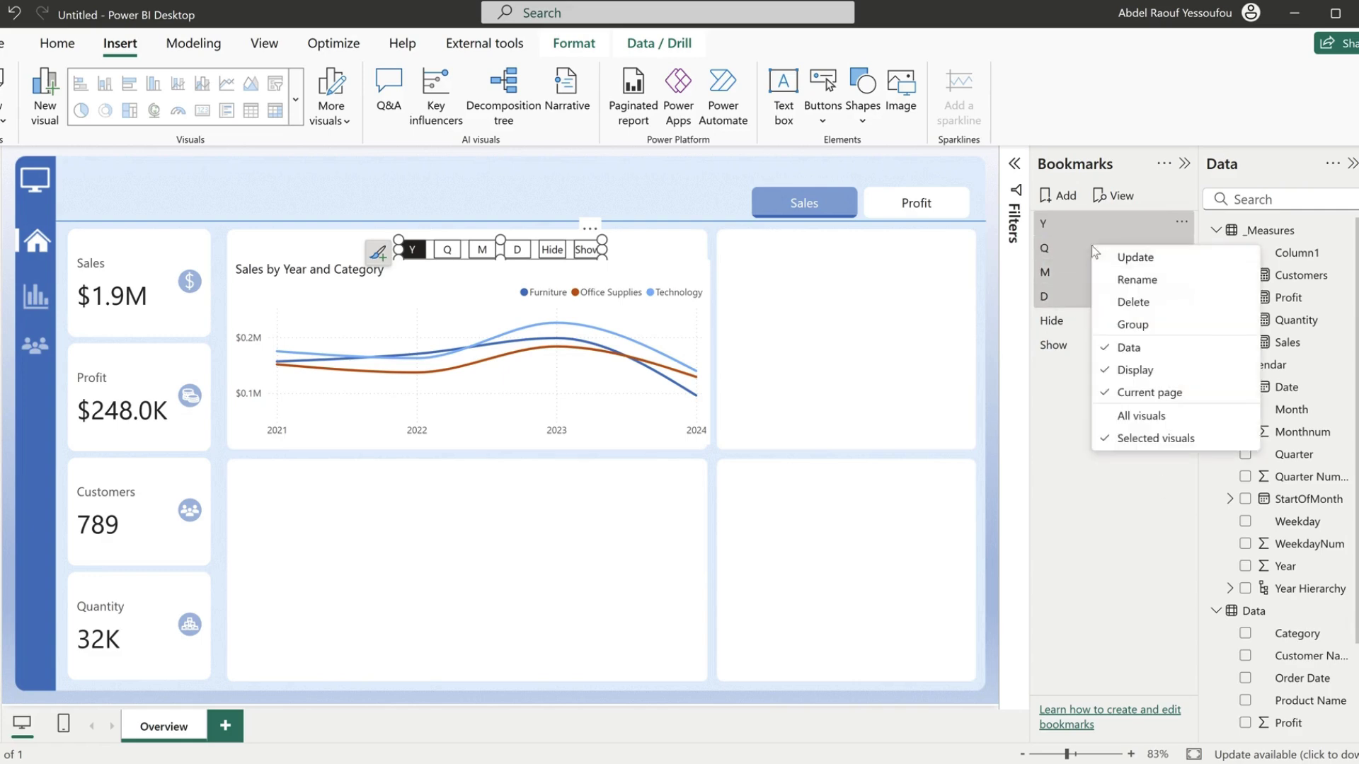
click(1130, 324)
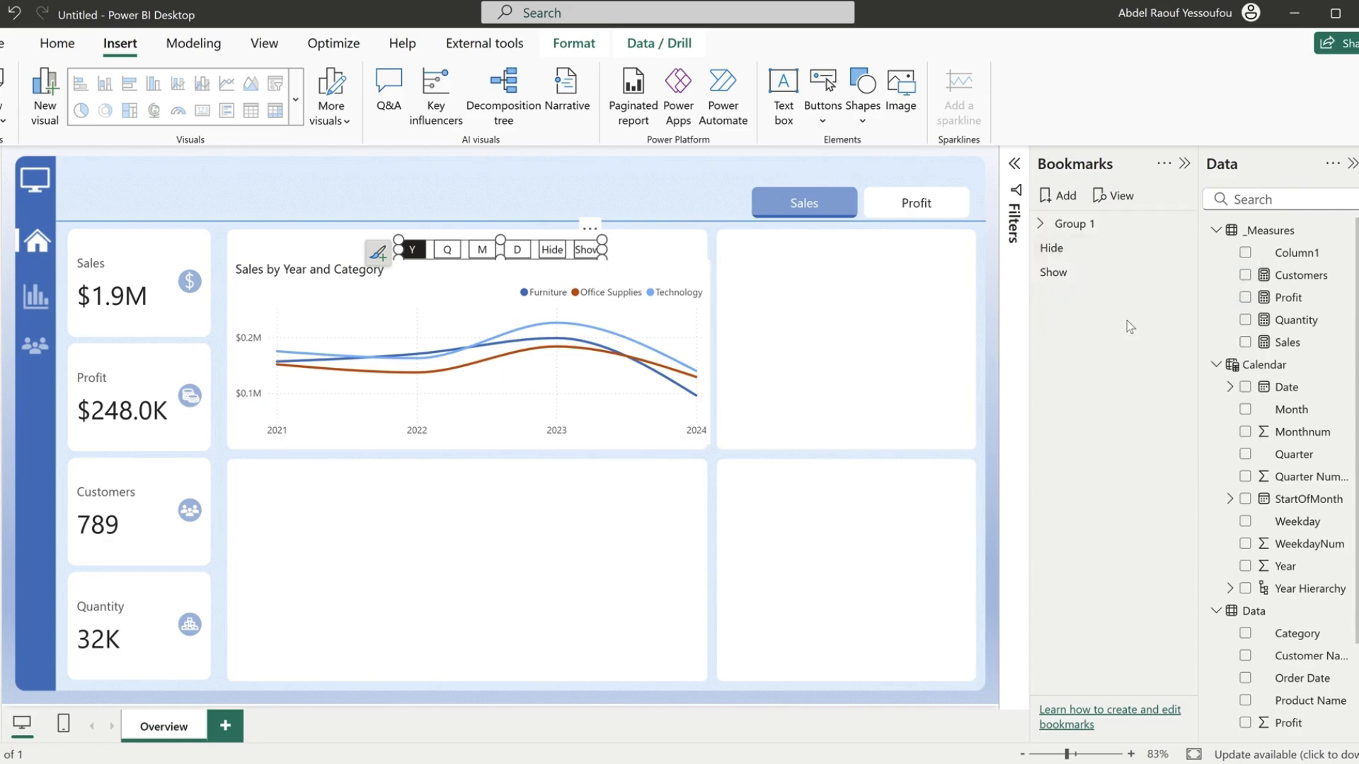
- Rename the new bookmark group as Period
double_click(1079, 223)
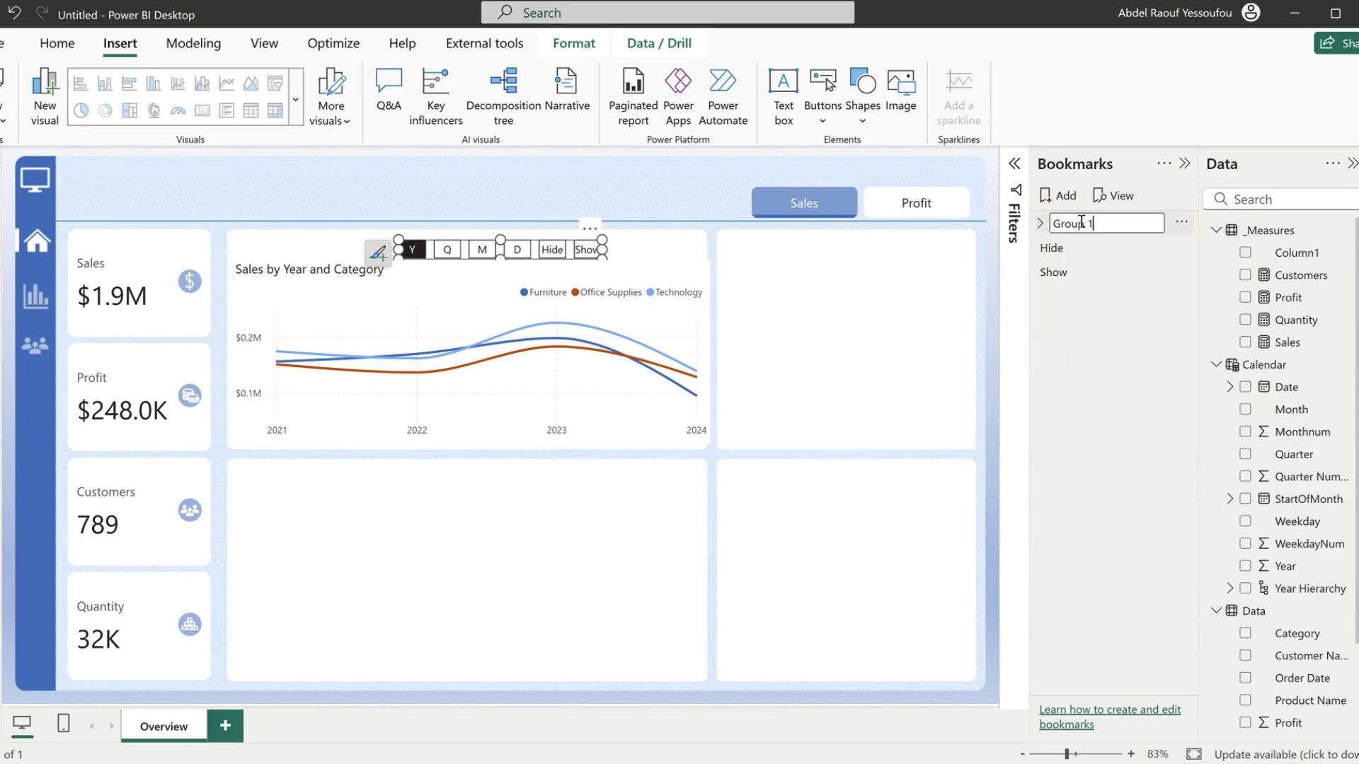
drag(1105, 224, 1051, 224)
text(Period)
key(Return)
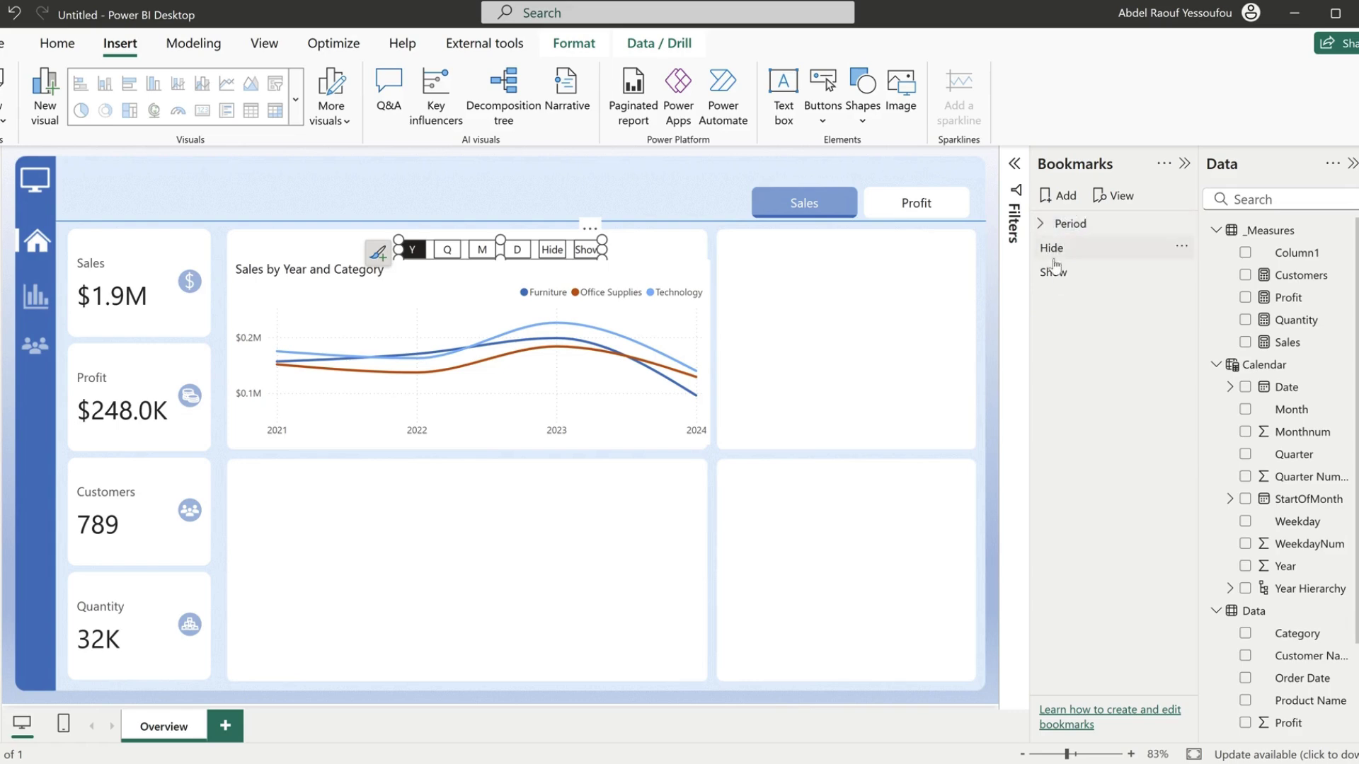
- Group the Hide and Show bookmarks together
click(1059, 253)
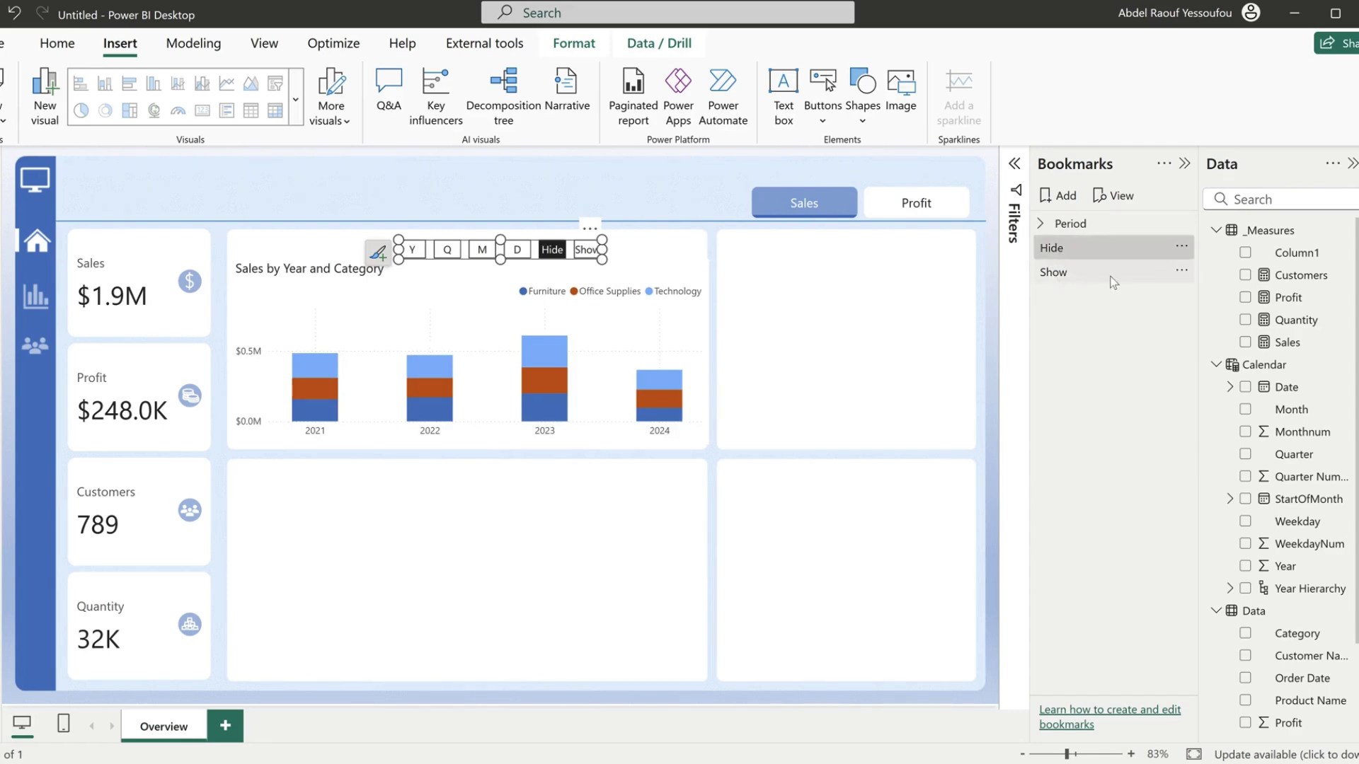
right_click(1067, 275)
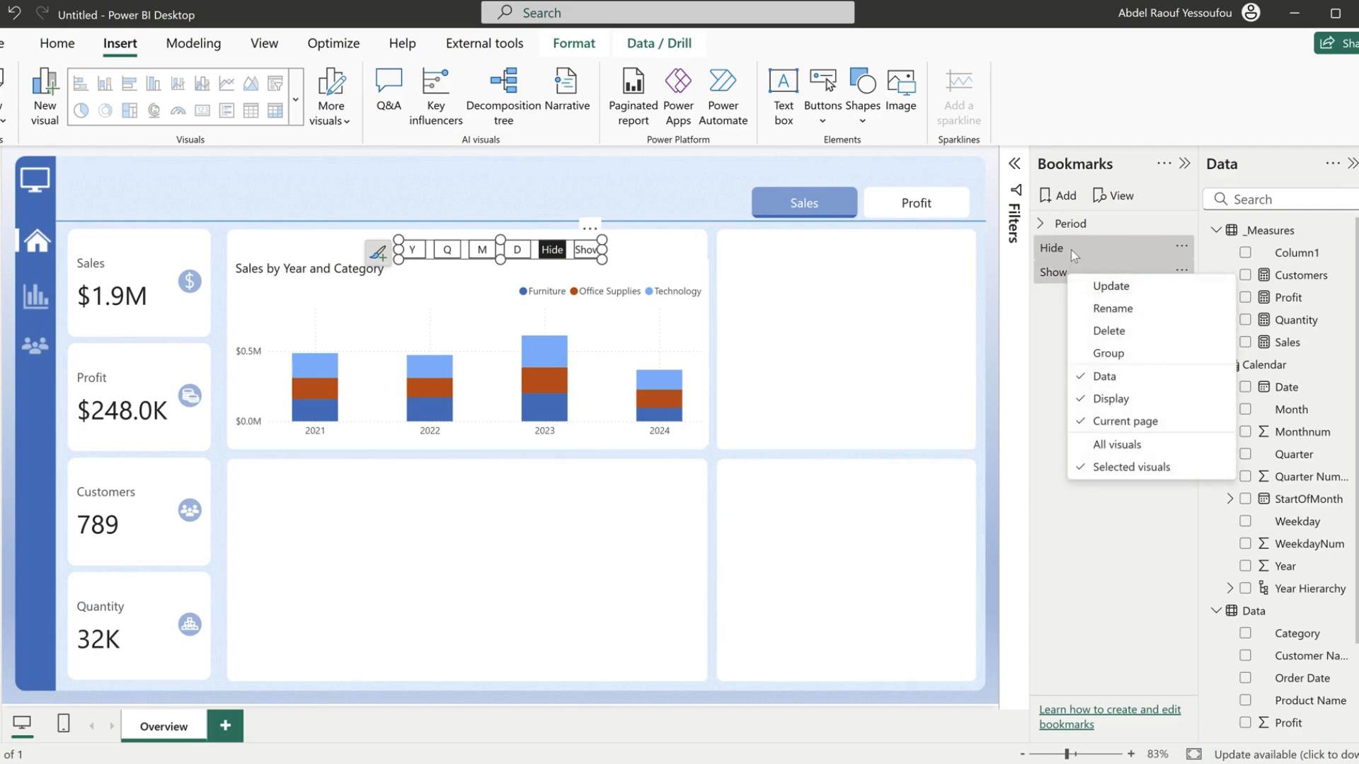
click(1108, 351)
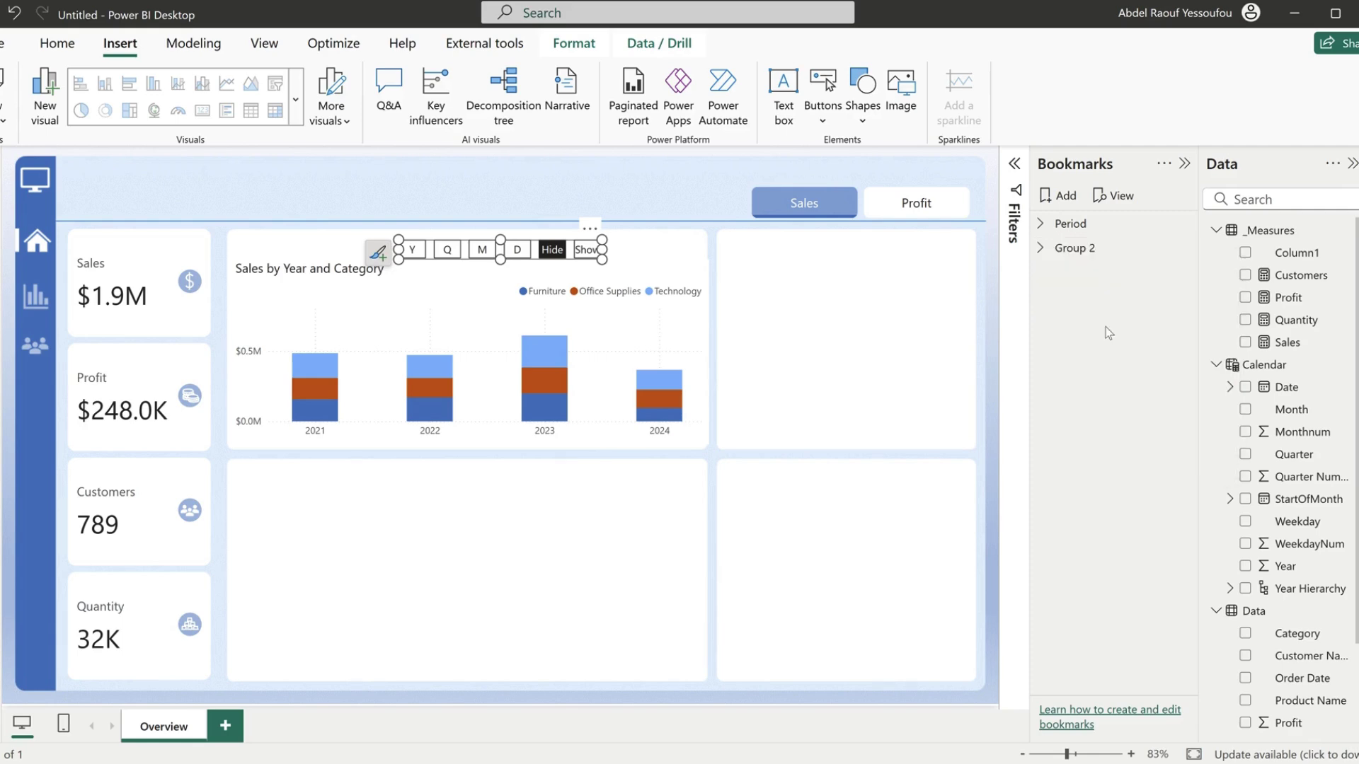
- Rename the group containing the Hide and Show bookmarks as ShowHide
double_click(1081, 247)
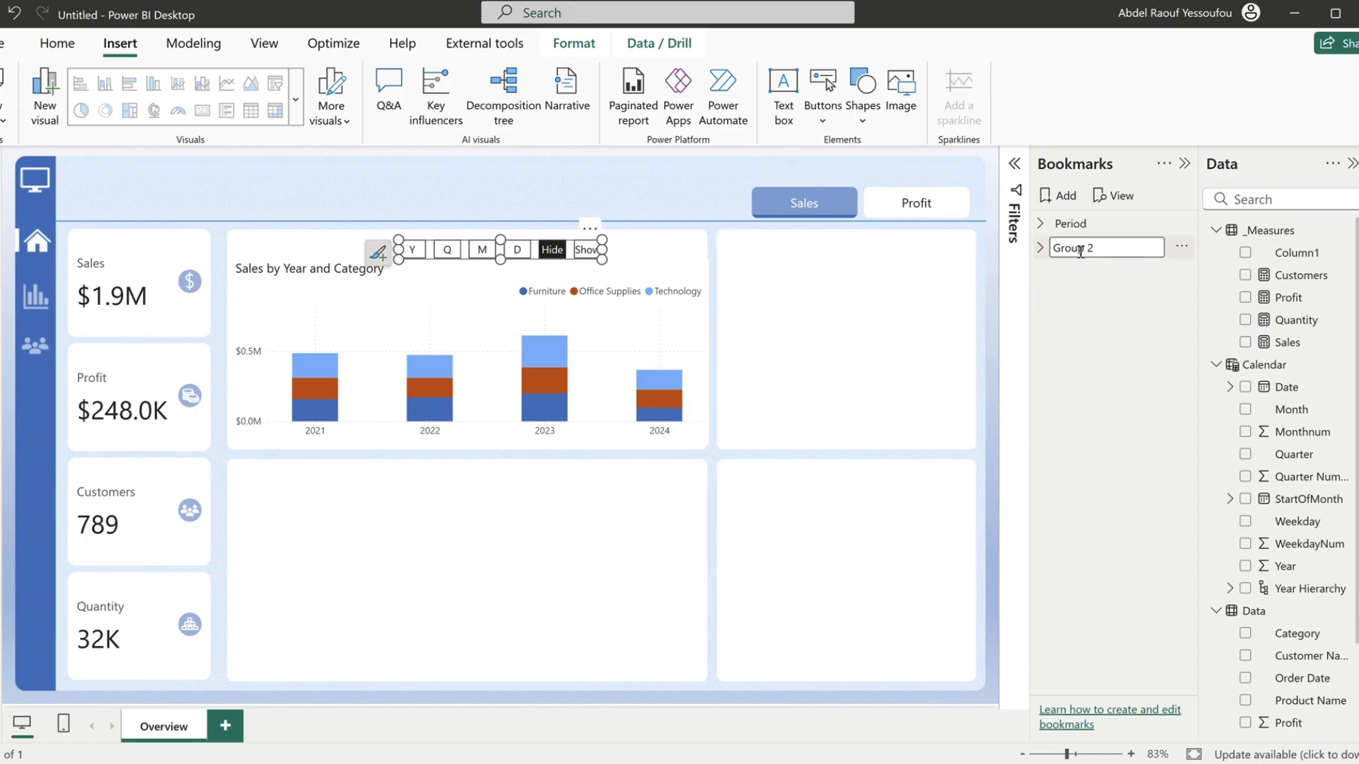
key(ctrl+a)
text(S)
key(Return)
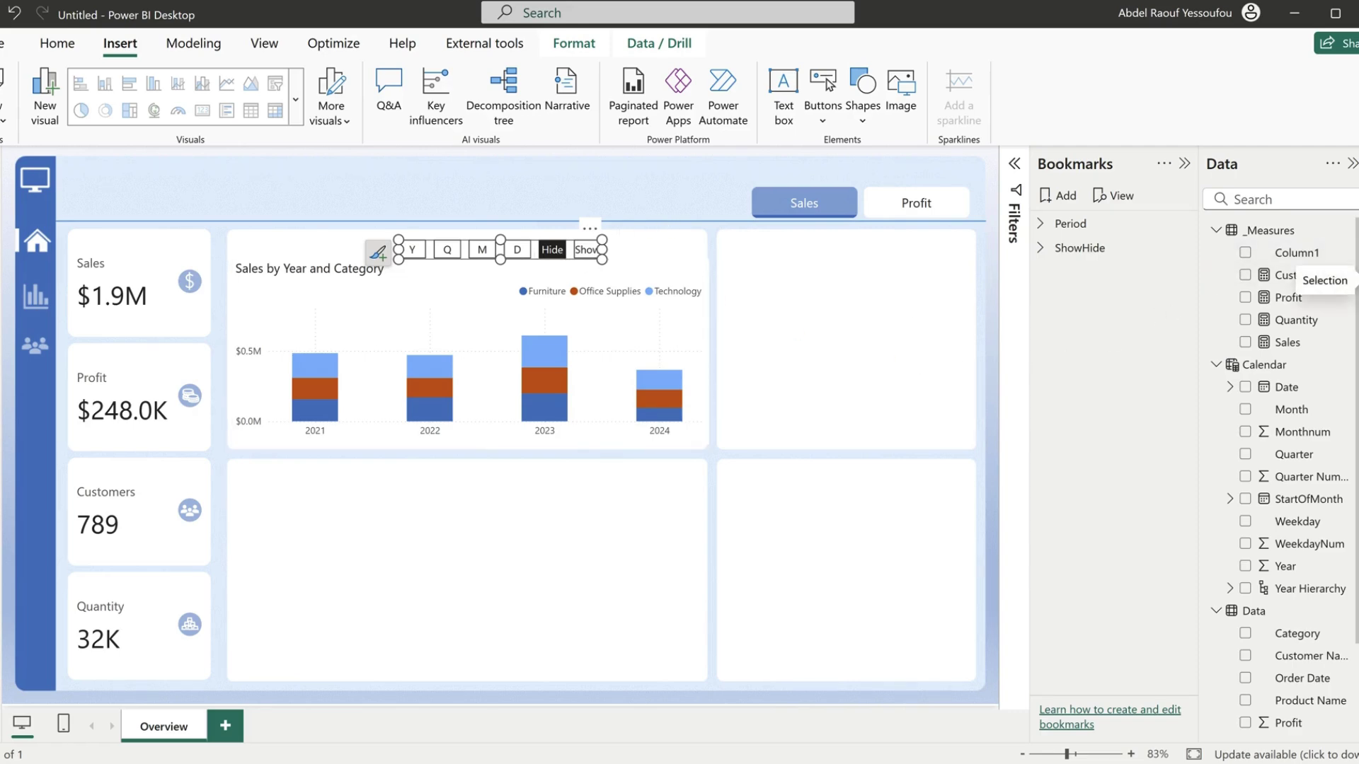
- Open the bookmark navigator's Bookmarks format settings and turn on Allow deselection
click(1353, 211)
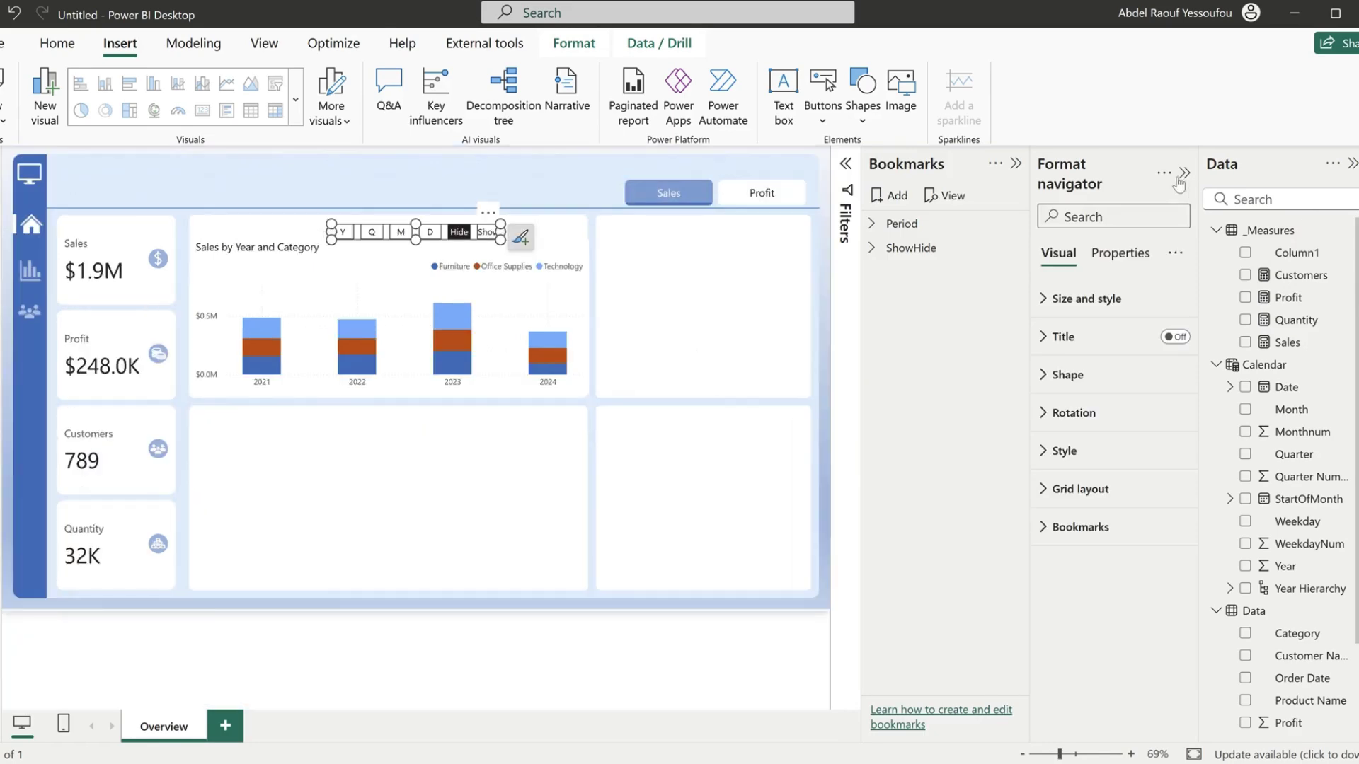
click(1015, 166)
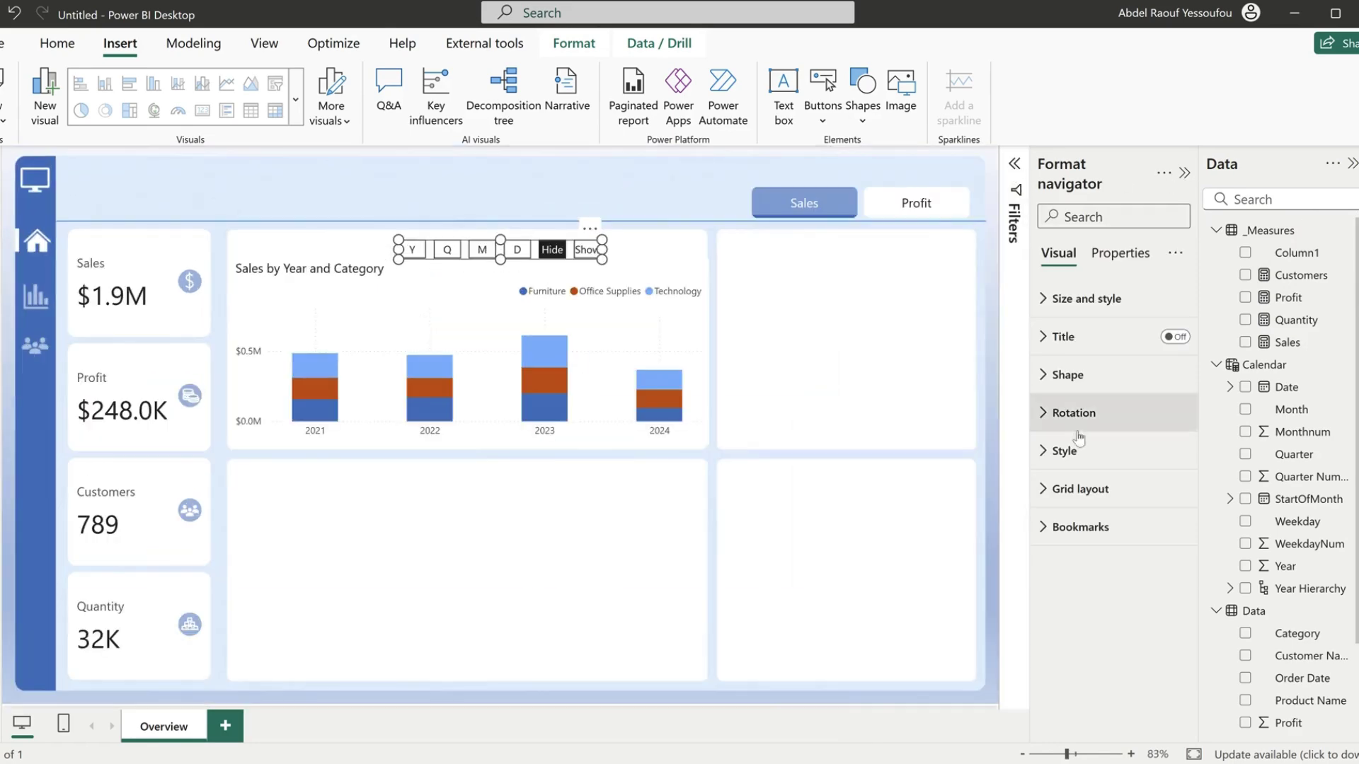
click(1107, 526)
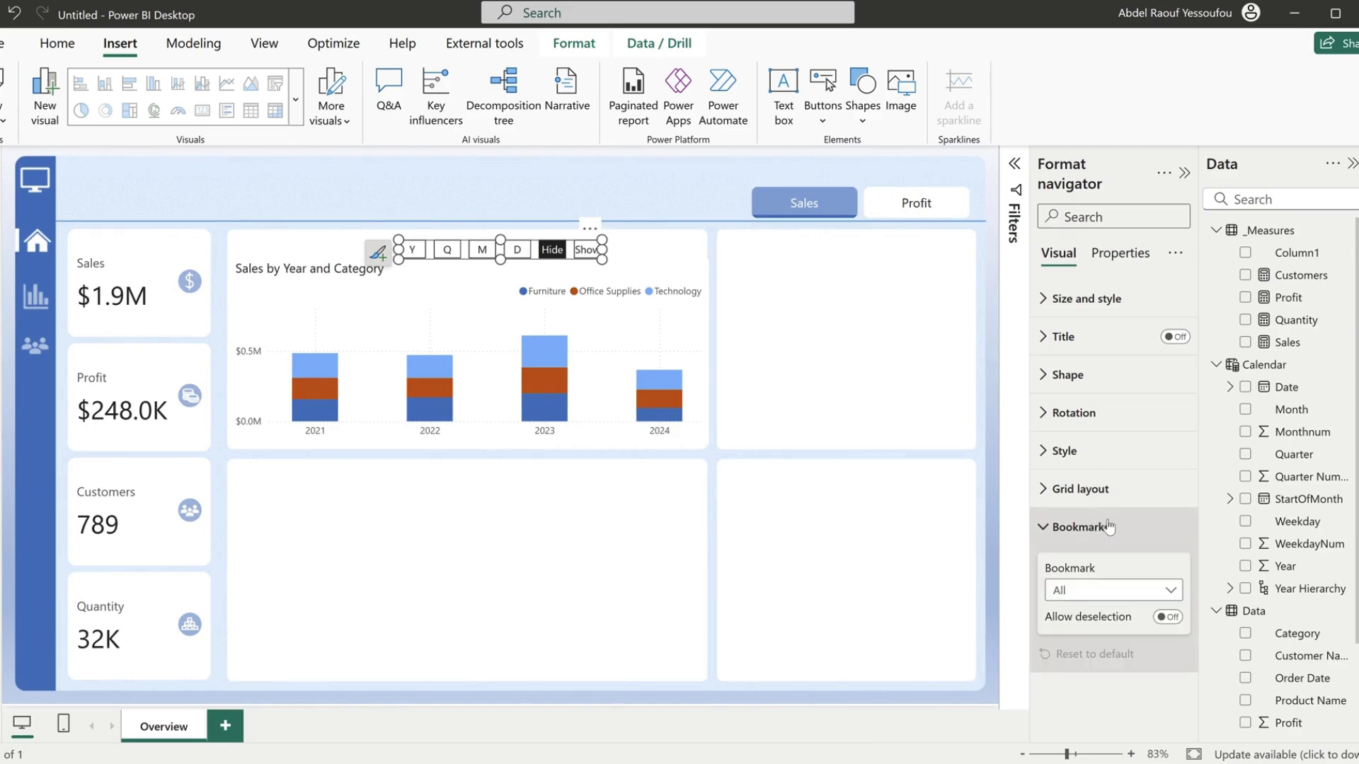
click(1110, 593)
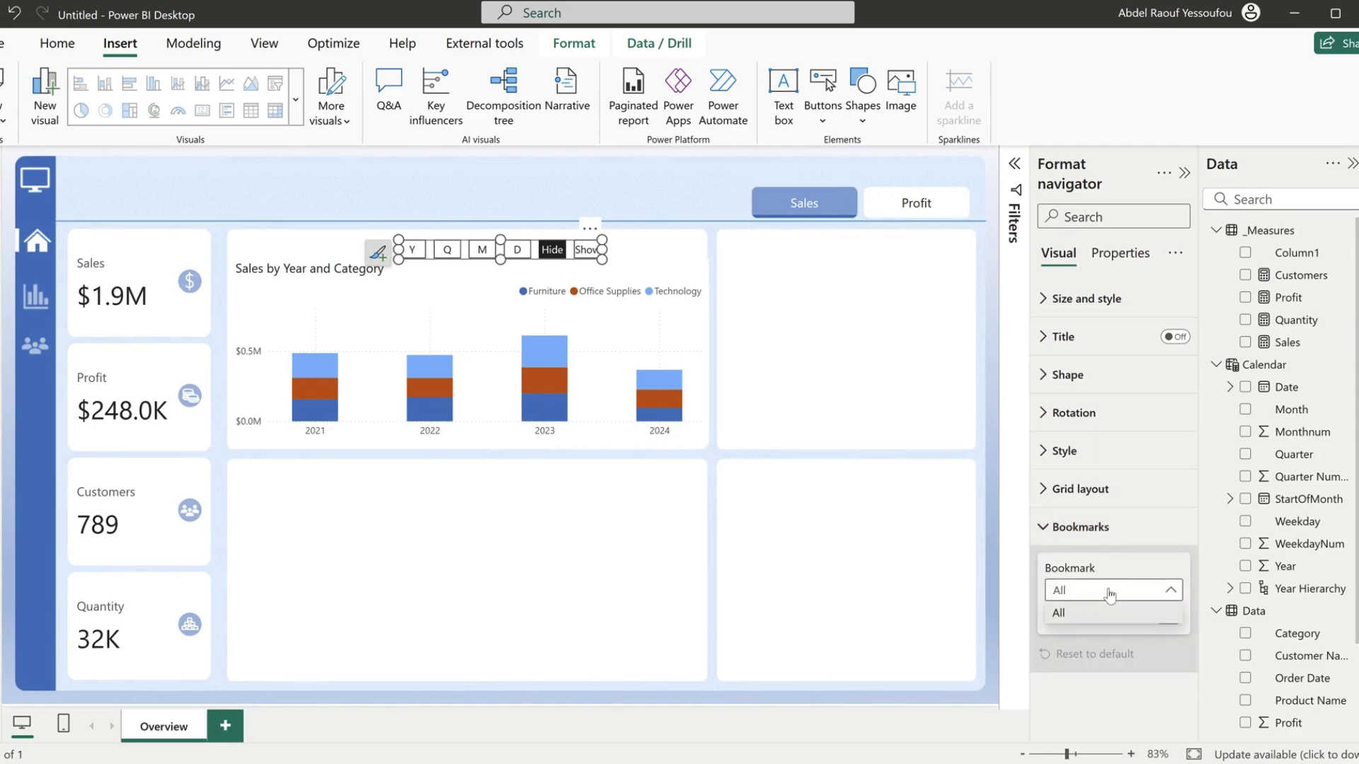
click(1114, 613)
click(1173, 620)
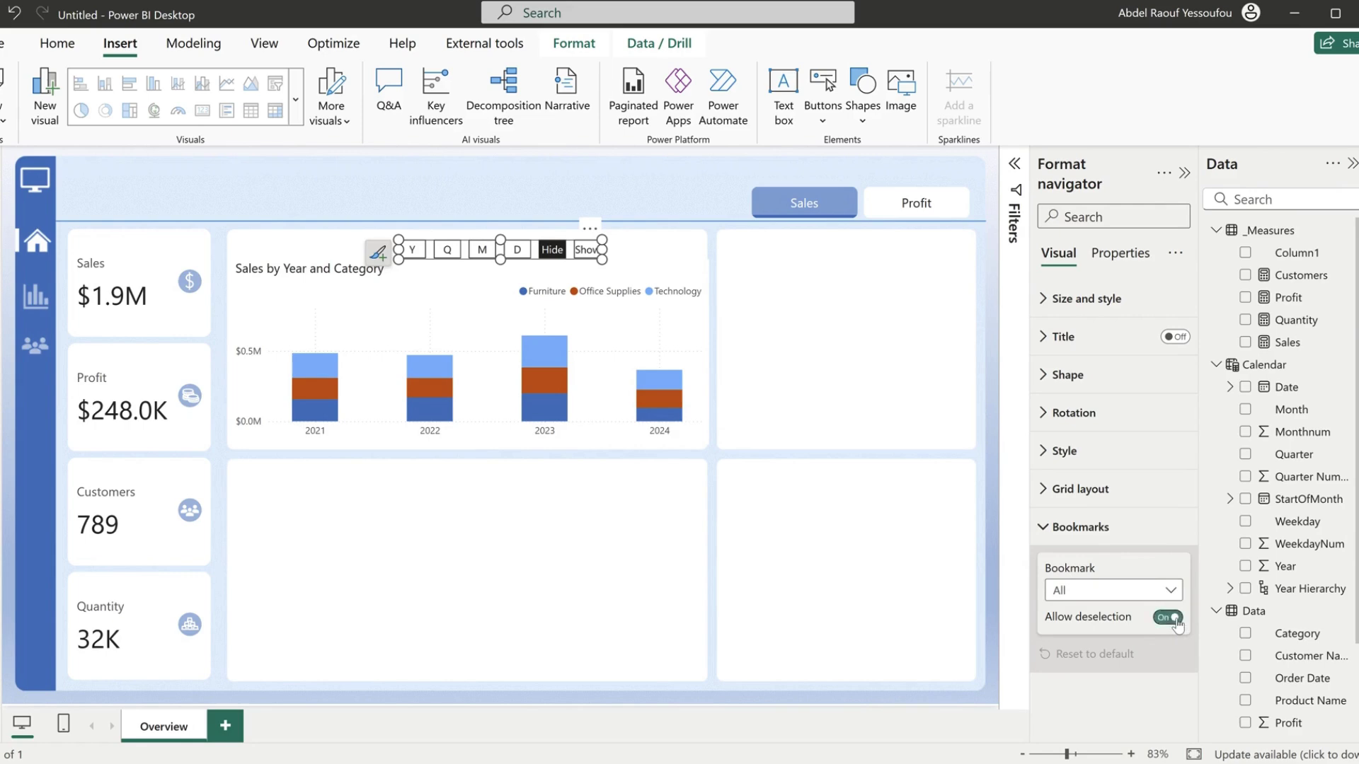
- Switch the bookmark navigator's Allow deselection option off and back on
click(1085, 597)
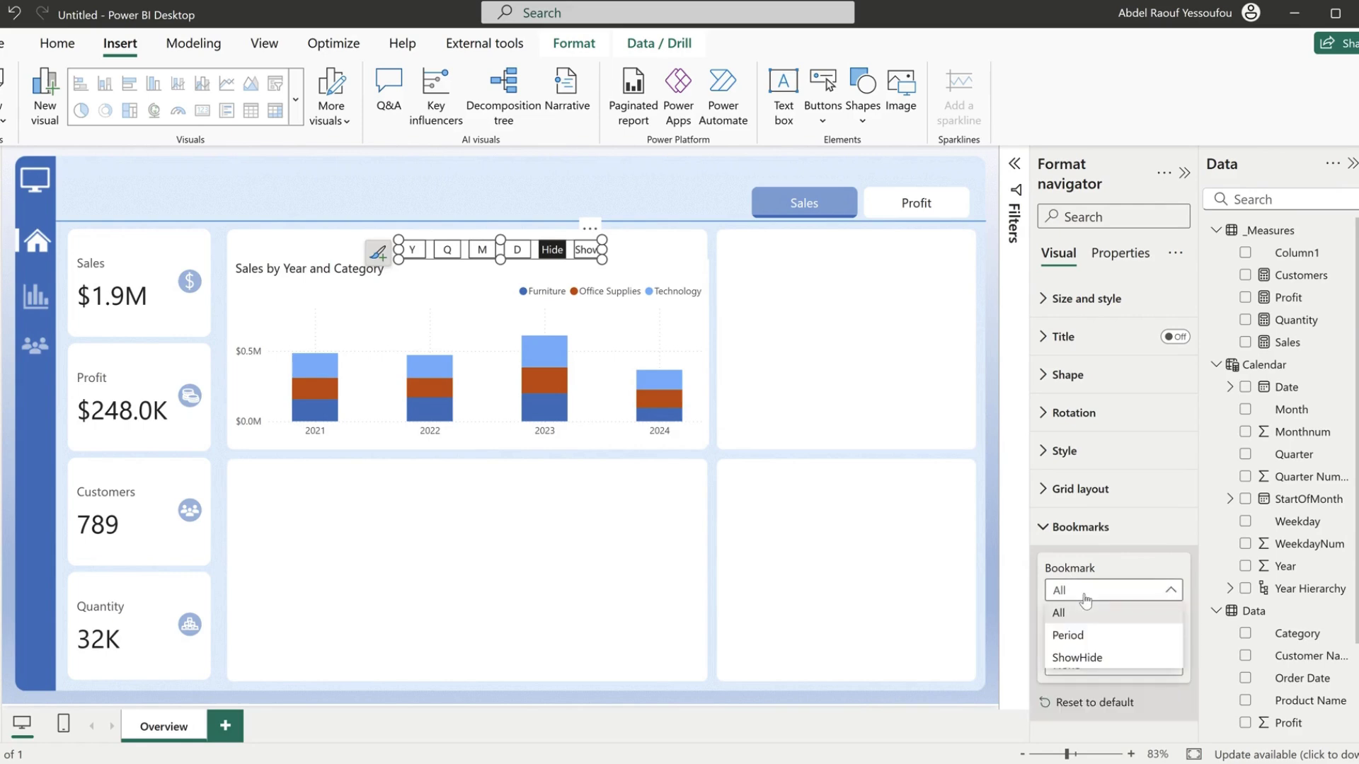
click(1147, 567)
click(1168, 617)
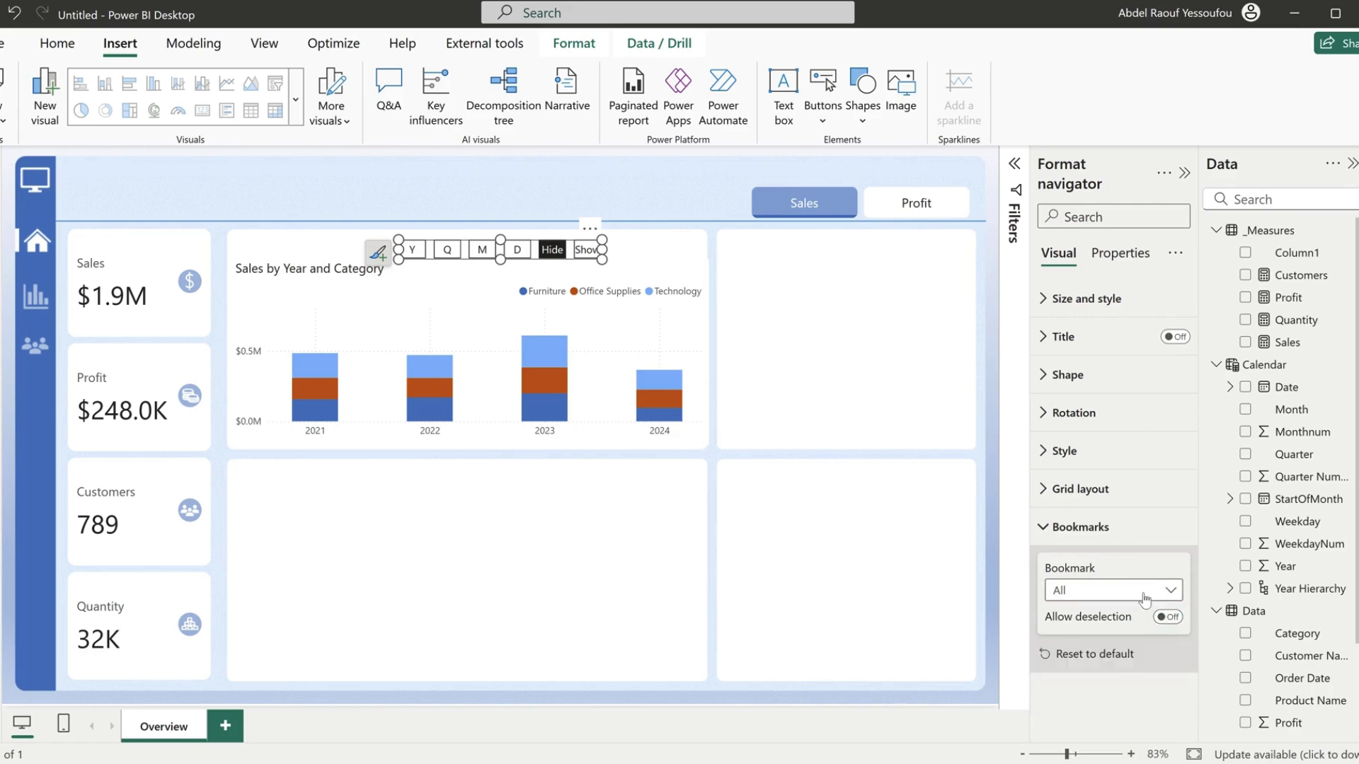
click(1145, 599)
click(1145, 595)
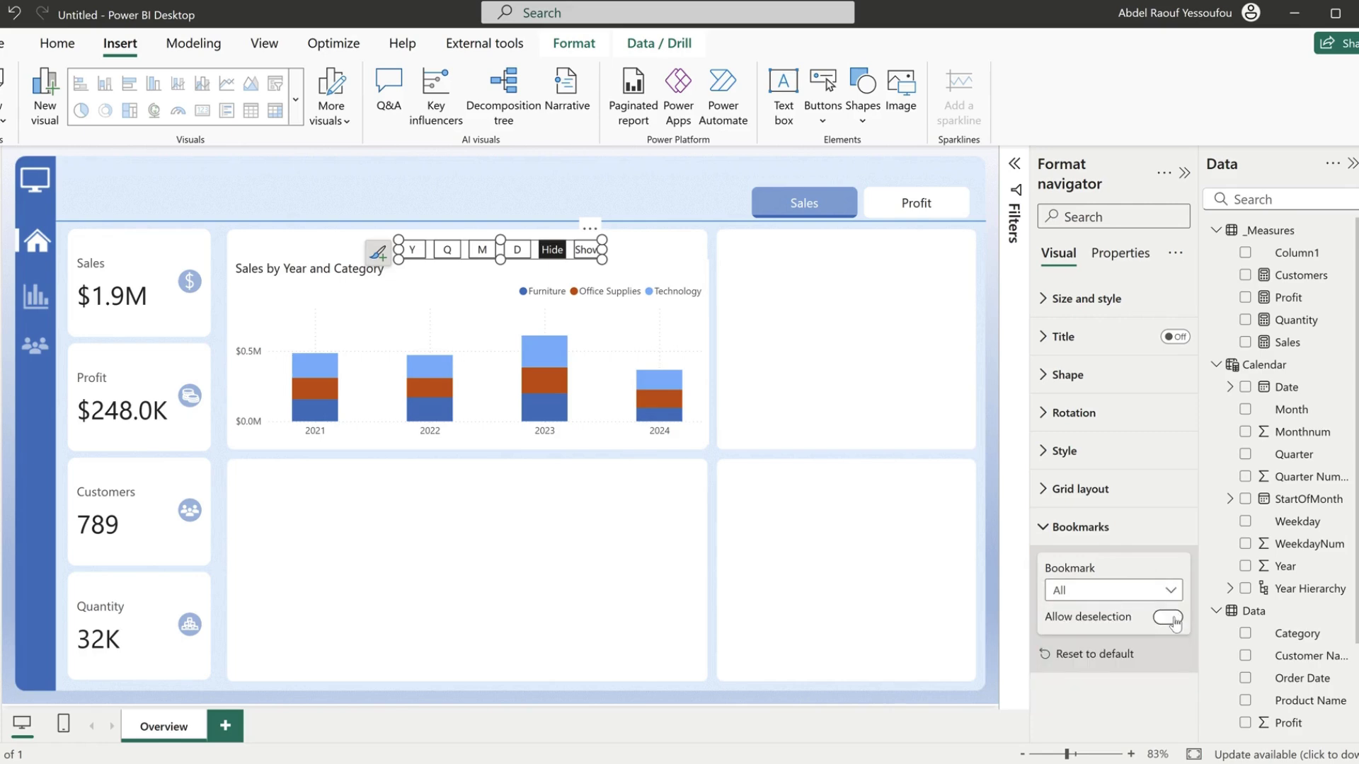
click(1174, 620)
- Limit the bookmark navigator to the Period bookmark group
click(1094, 593)
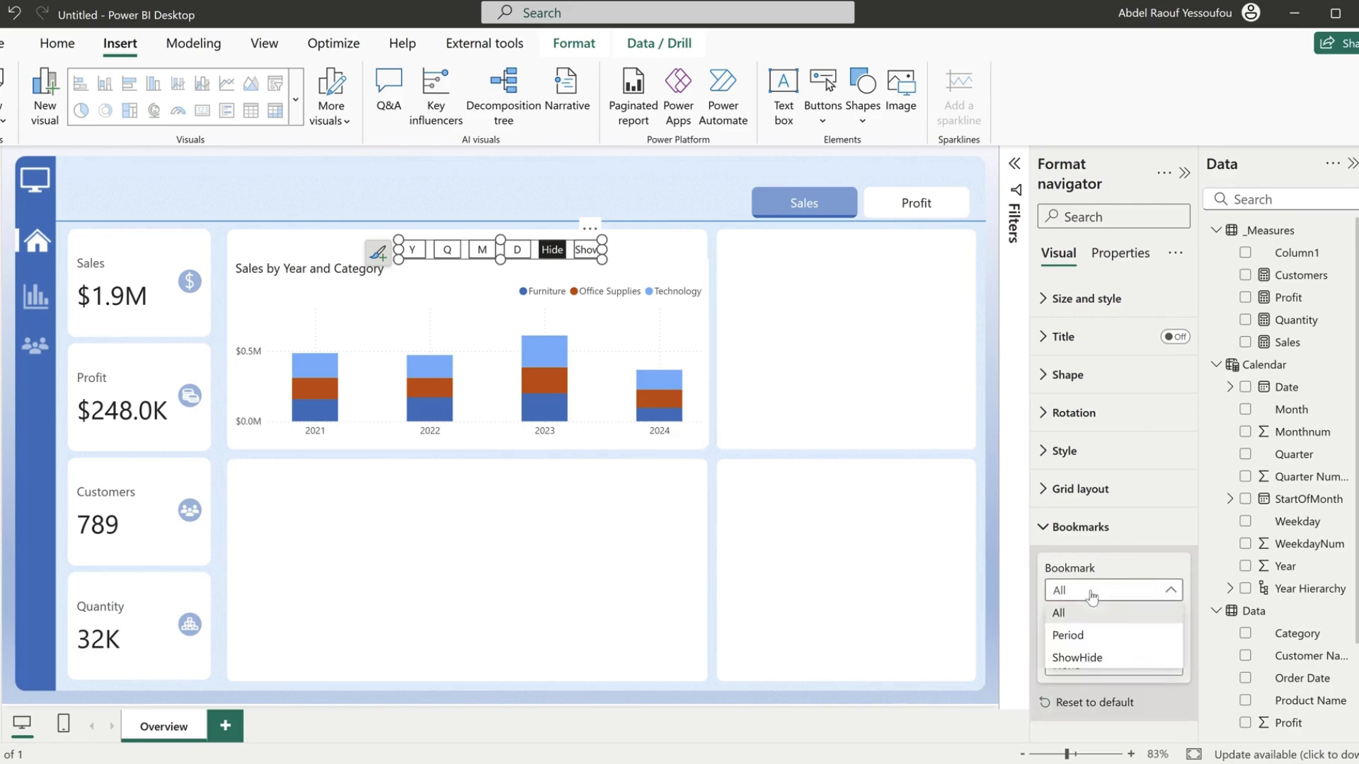
click(1084, 636)
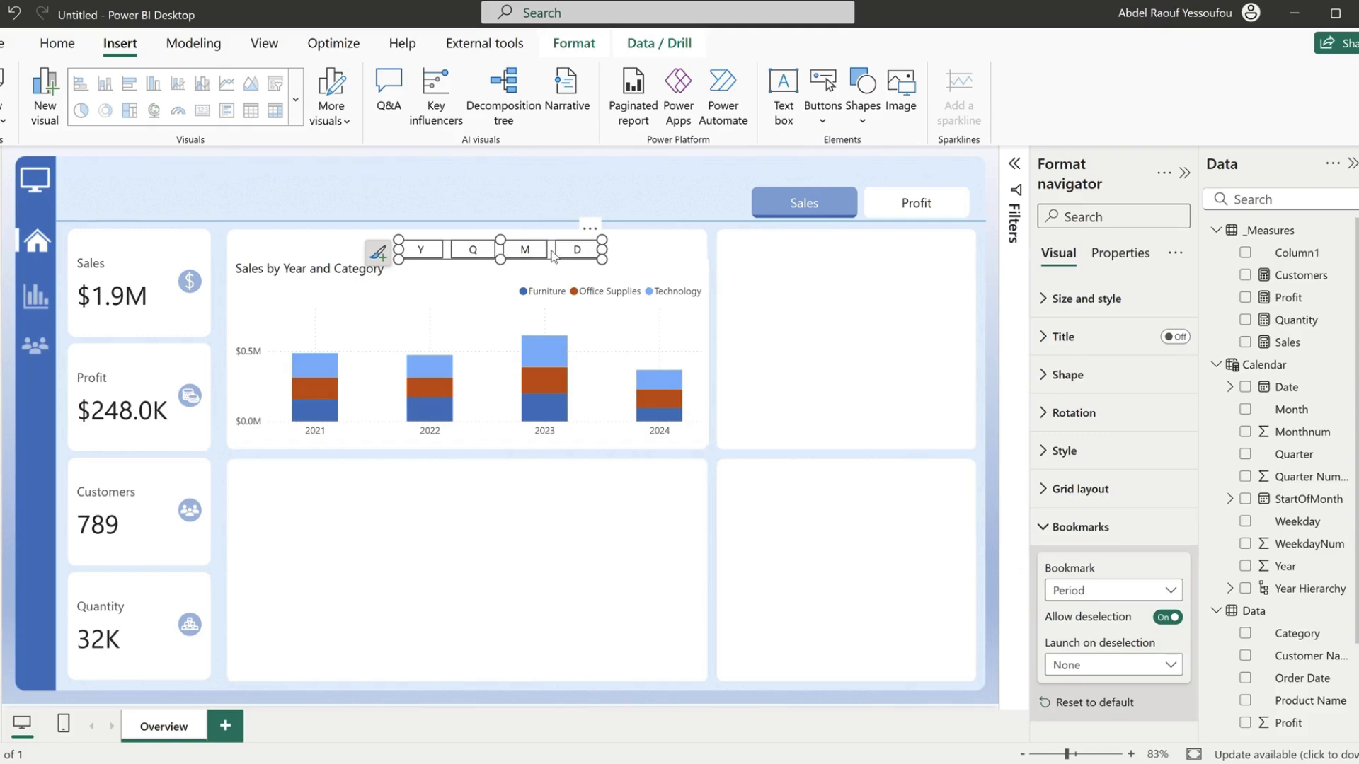
- Duplicate the Period bookmark navigator and place the copy in the empty card below the sales chart
click(738, 298)
click(503, 266)
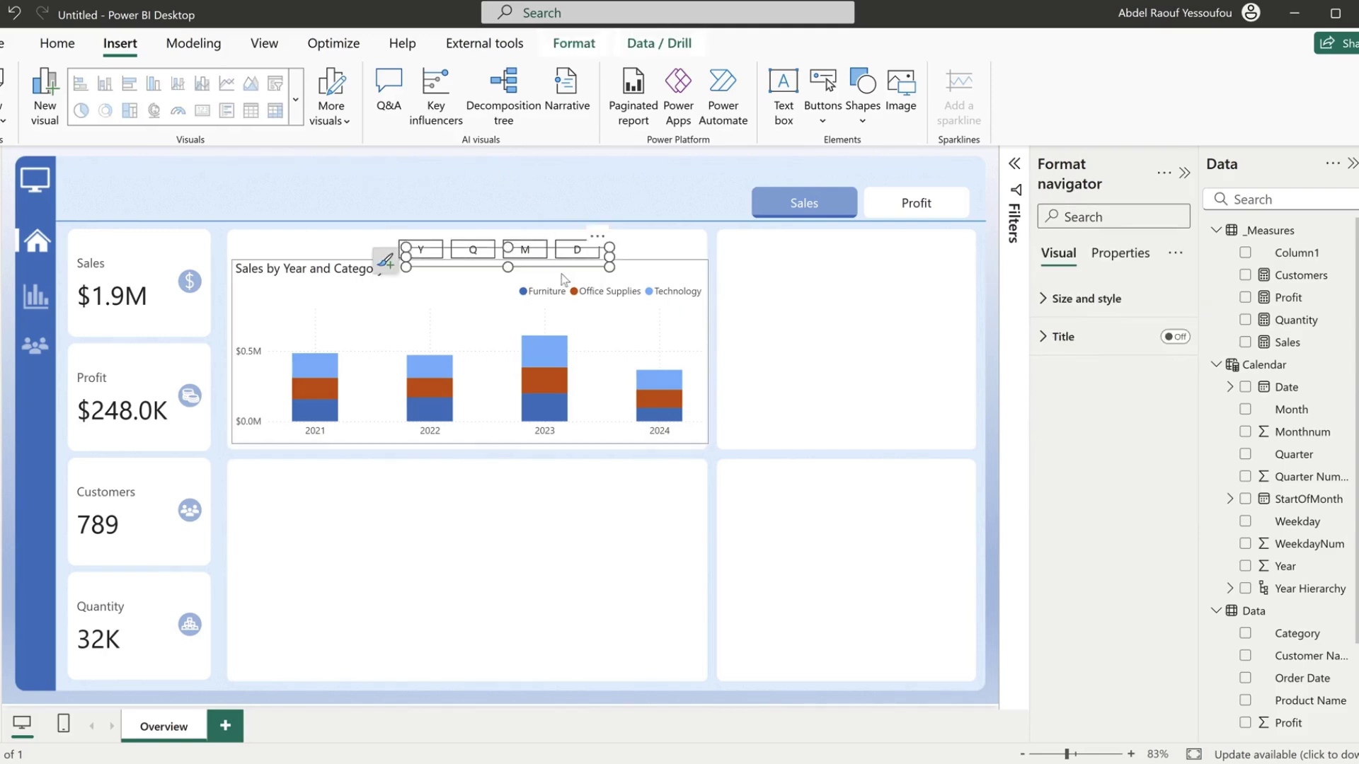
drag(510, 264, 583, 517)
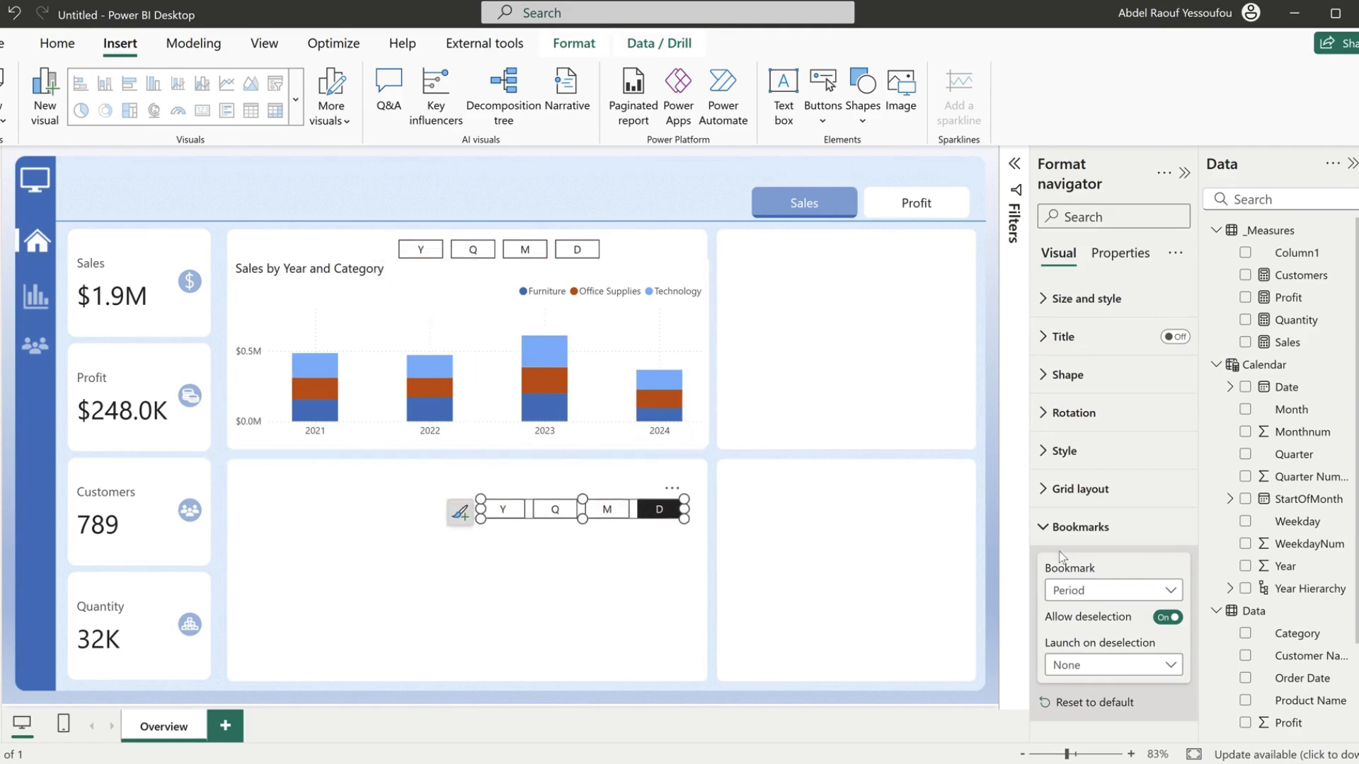
- Assign the ShowHide bookmark group to the duplicate navigator and make it narrower and taller
click(1083, 594)
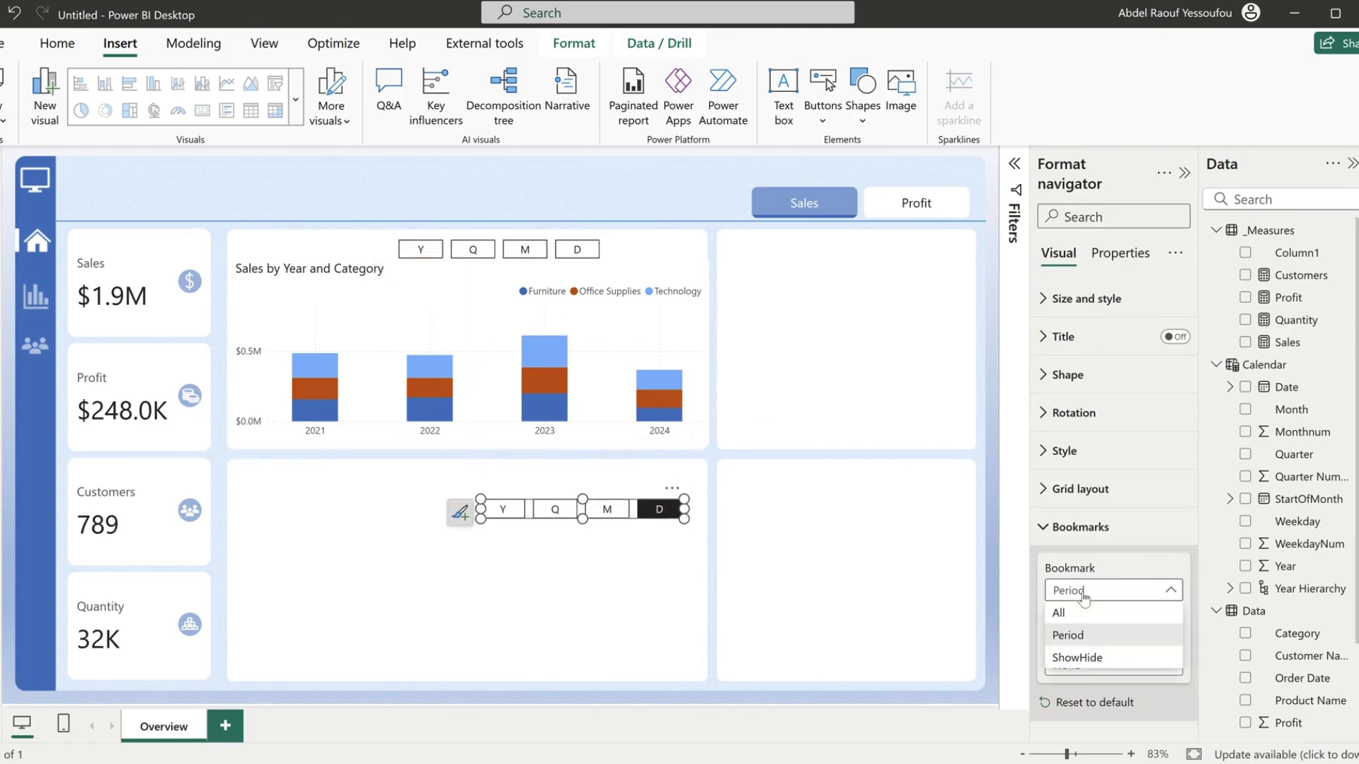
click(1083, 659)
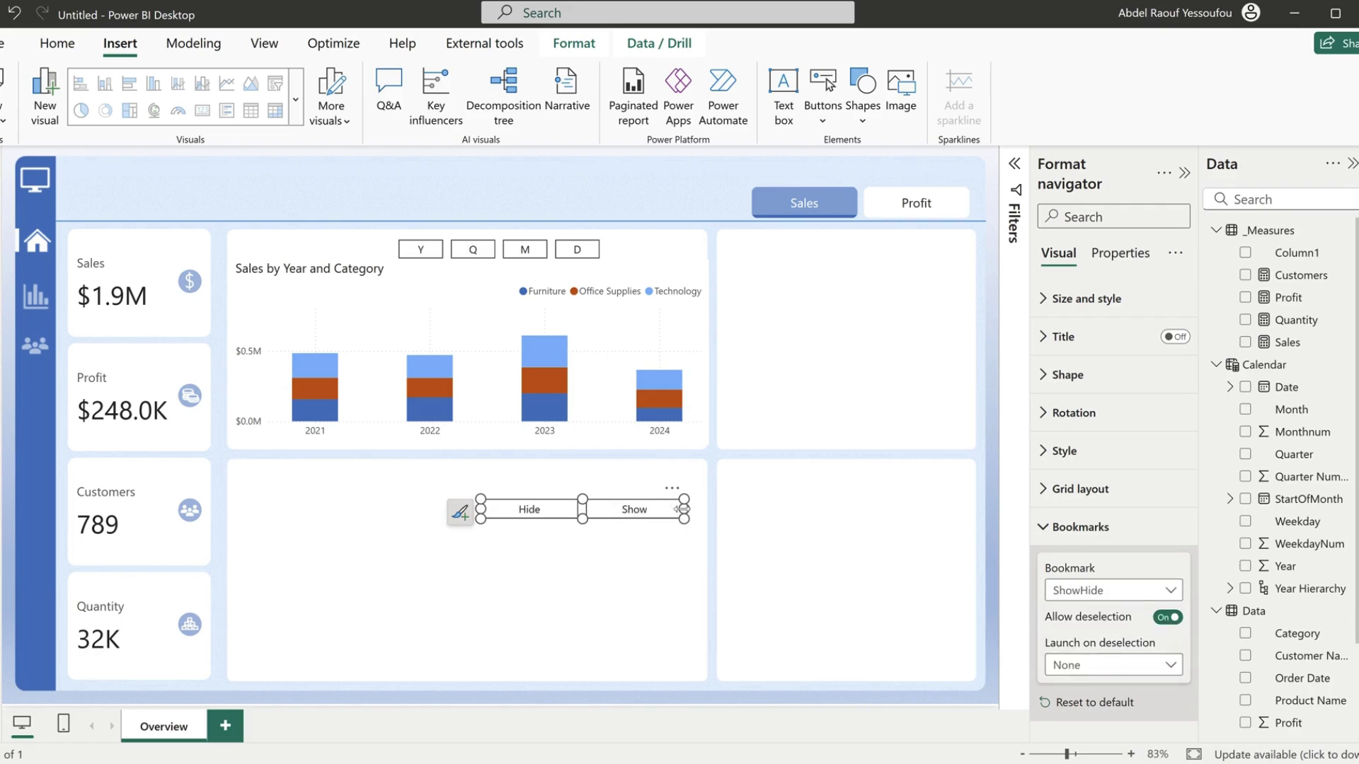
mouse_move(682, 509)
mouse_down()
mouse_move(582, 511)
mouse_move(532, 540)
mouse_move(457, 520)
mouse_up()
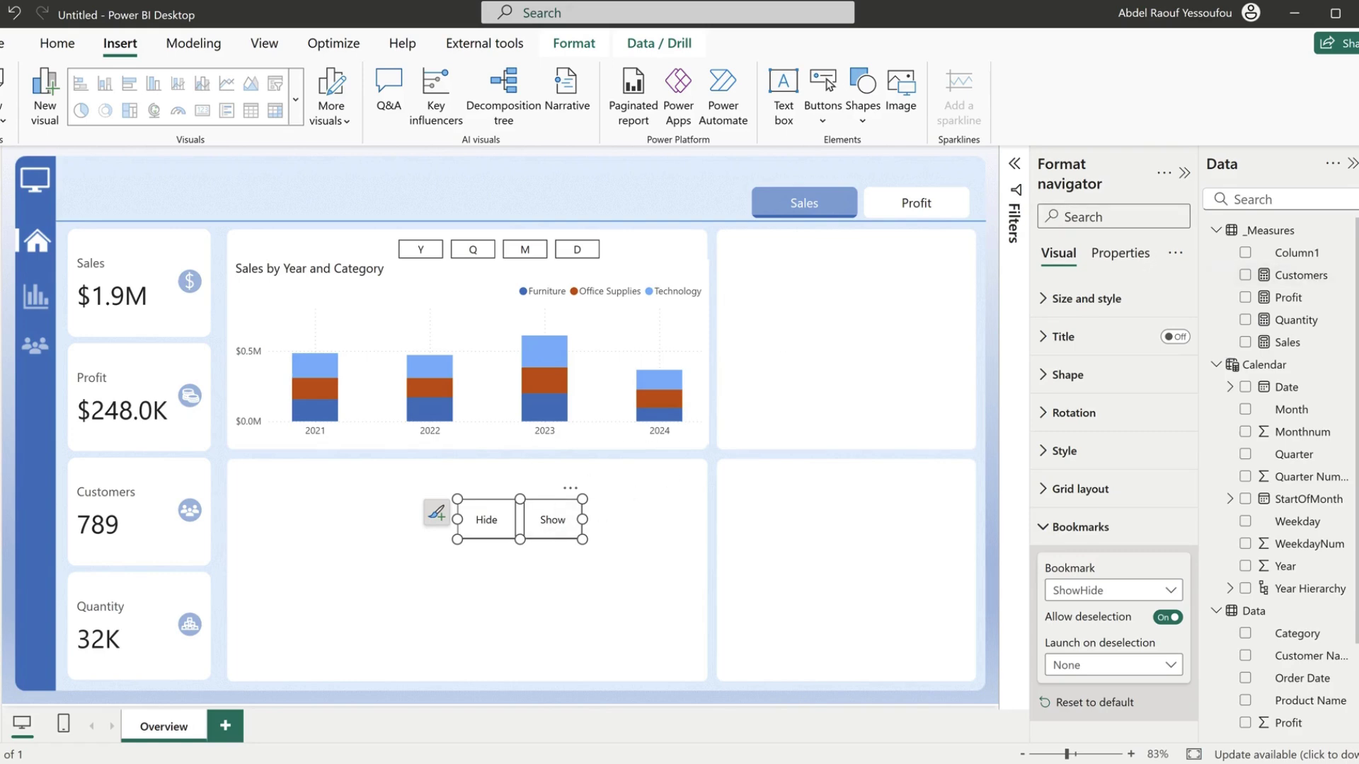
- Rename the Hide bookmark in the ShowHide group to the rising line chart emoji (📈)
click(1353, 251)
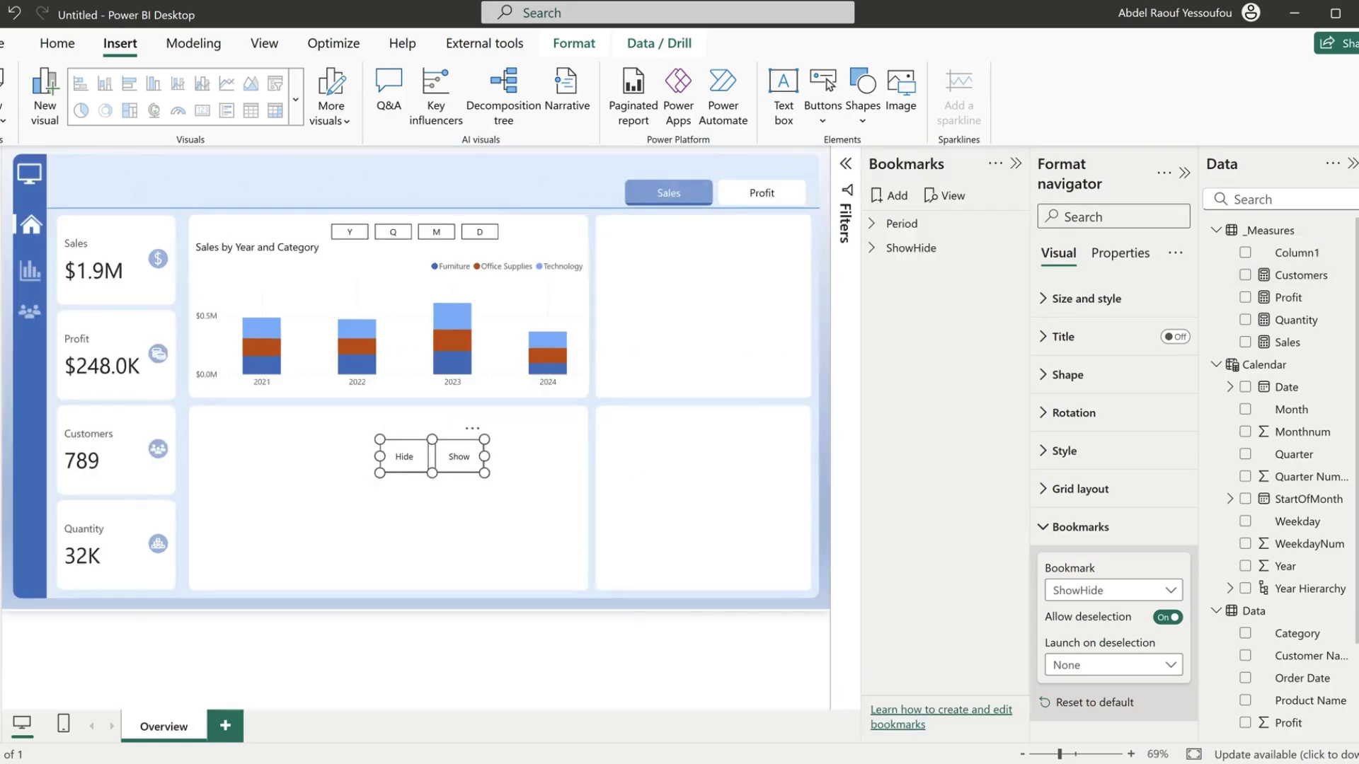
click(872, 249)
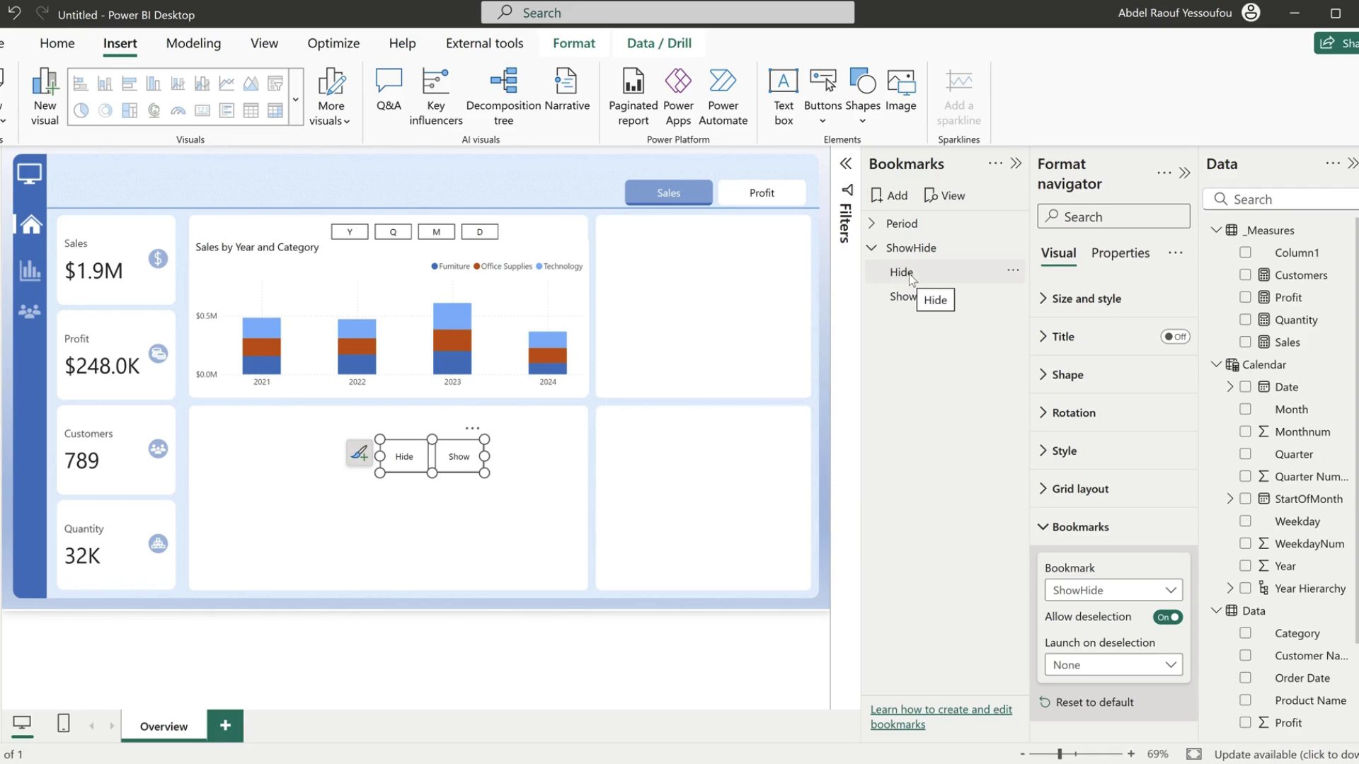
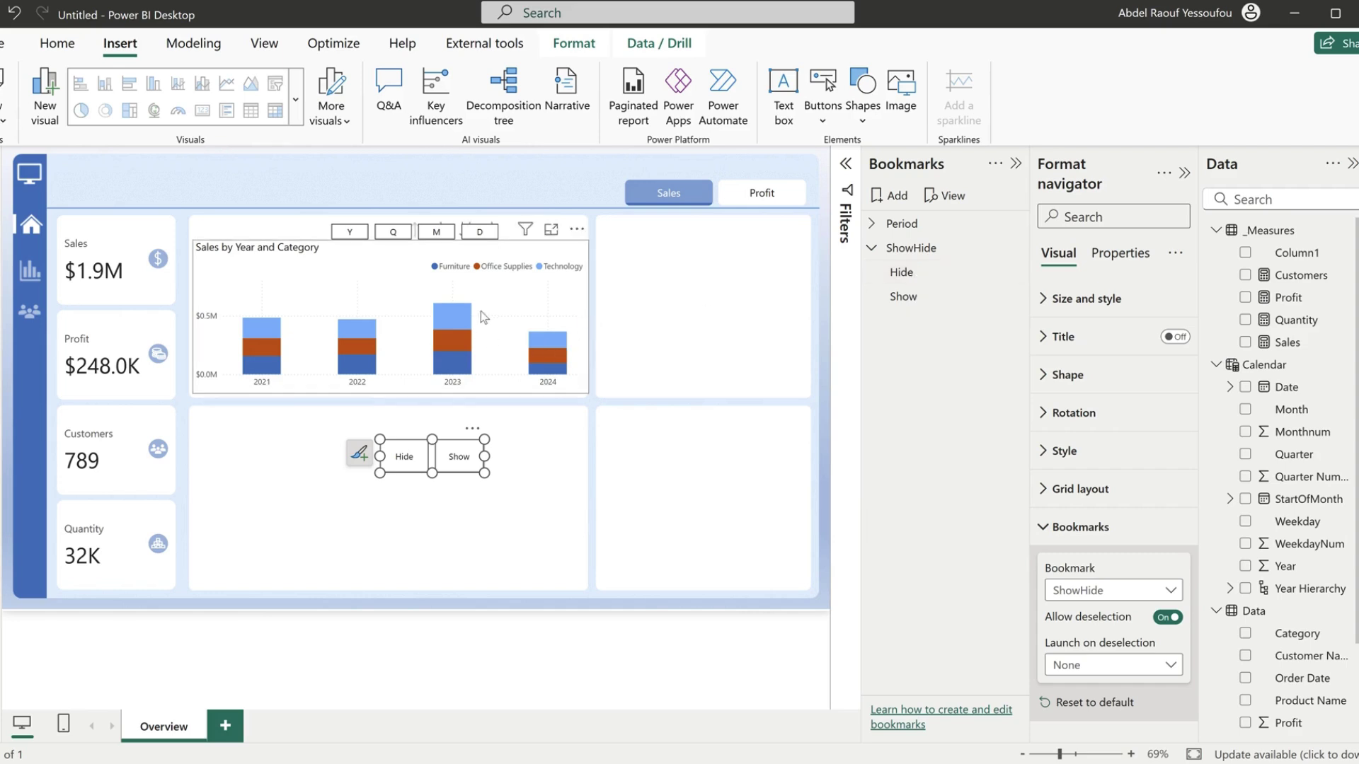
double_click(910, 271)
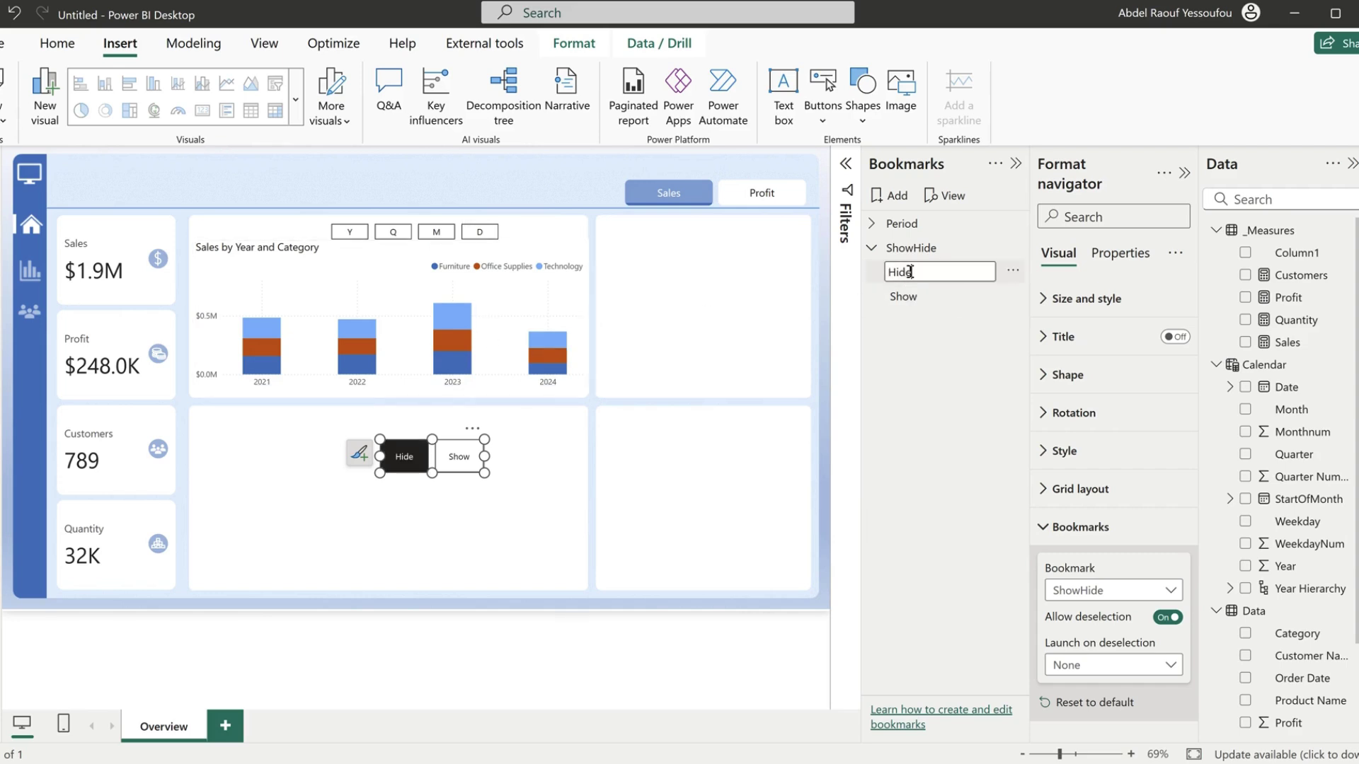
double_click(911, 272)
key(BackSpace)
key(super+period)
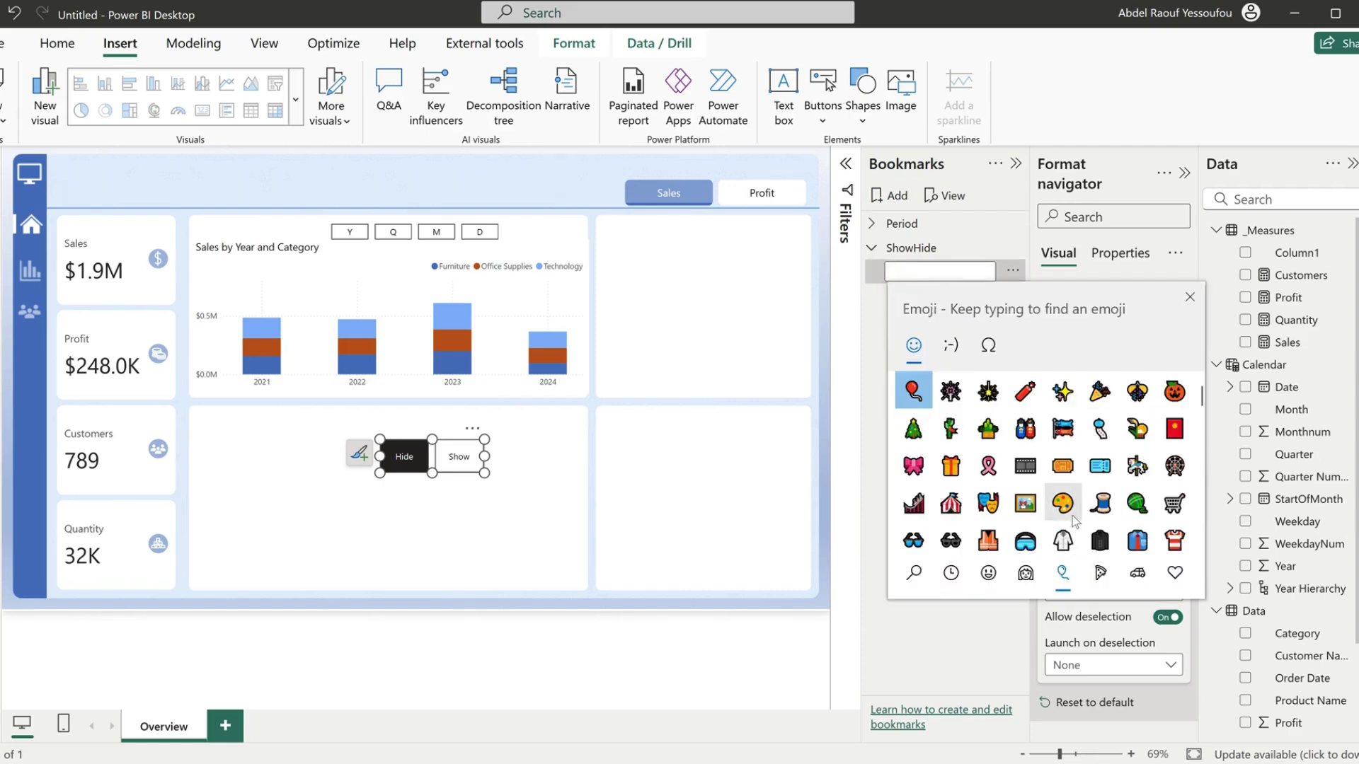
scroll(1074, 520, down, 5)
scroll(1076, 521, down, 10)
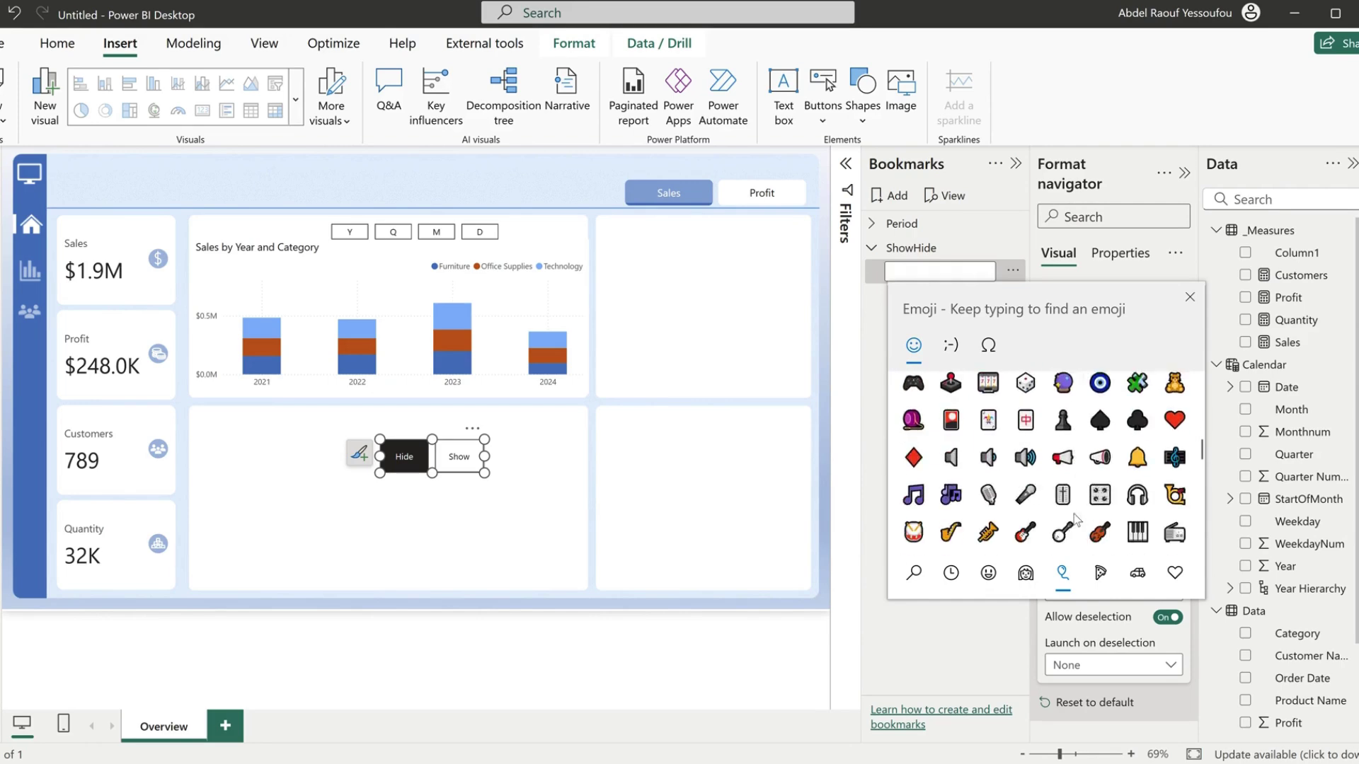
scroll(1076, 516, down, 10)
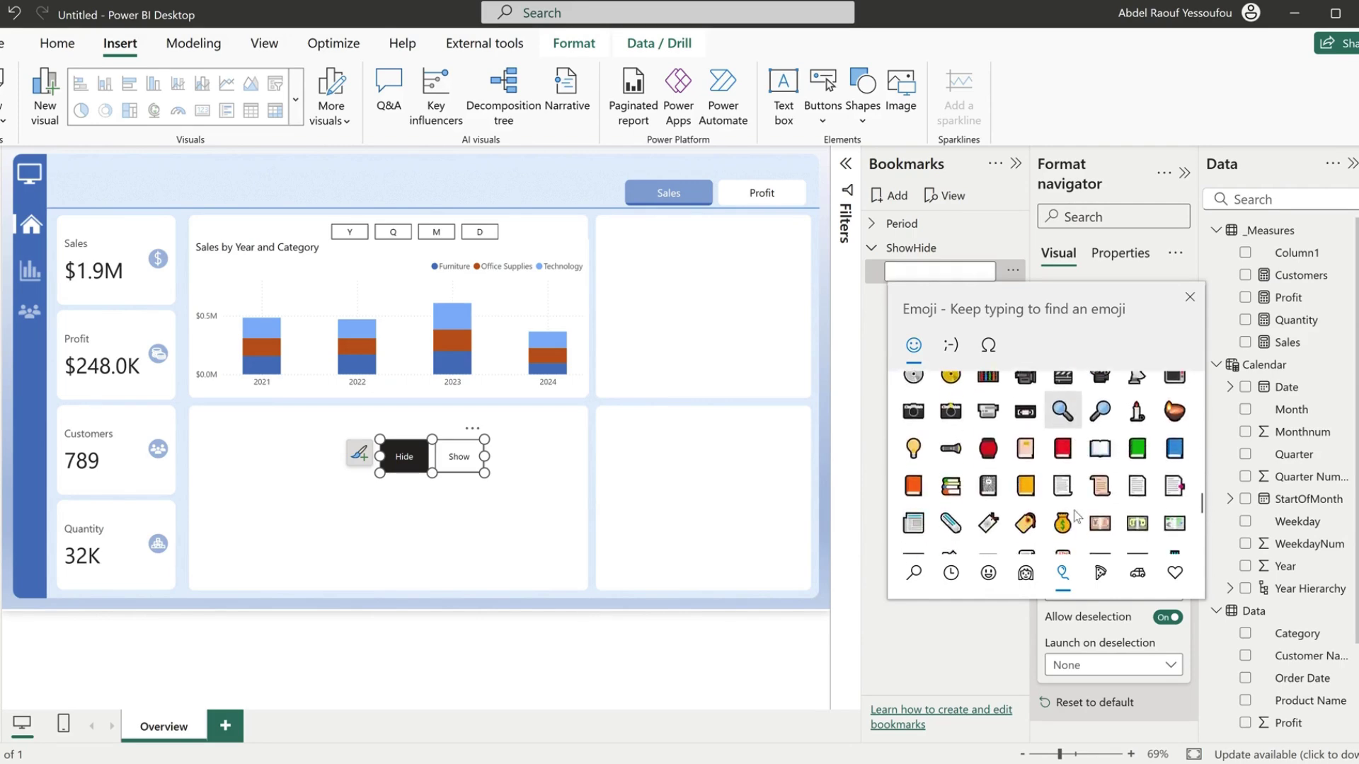
scroll(1075, 516, down, 2)
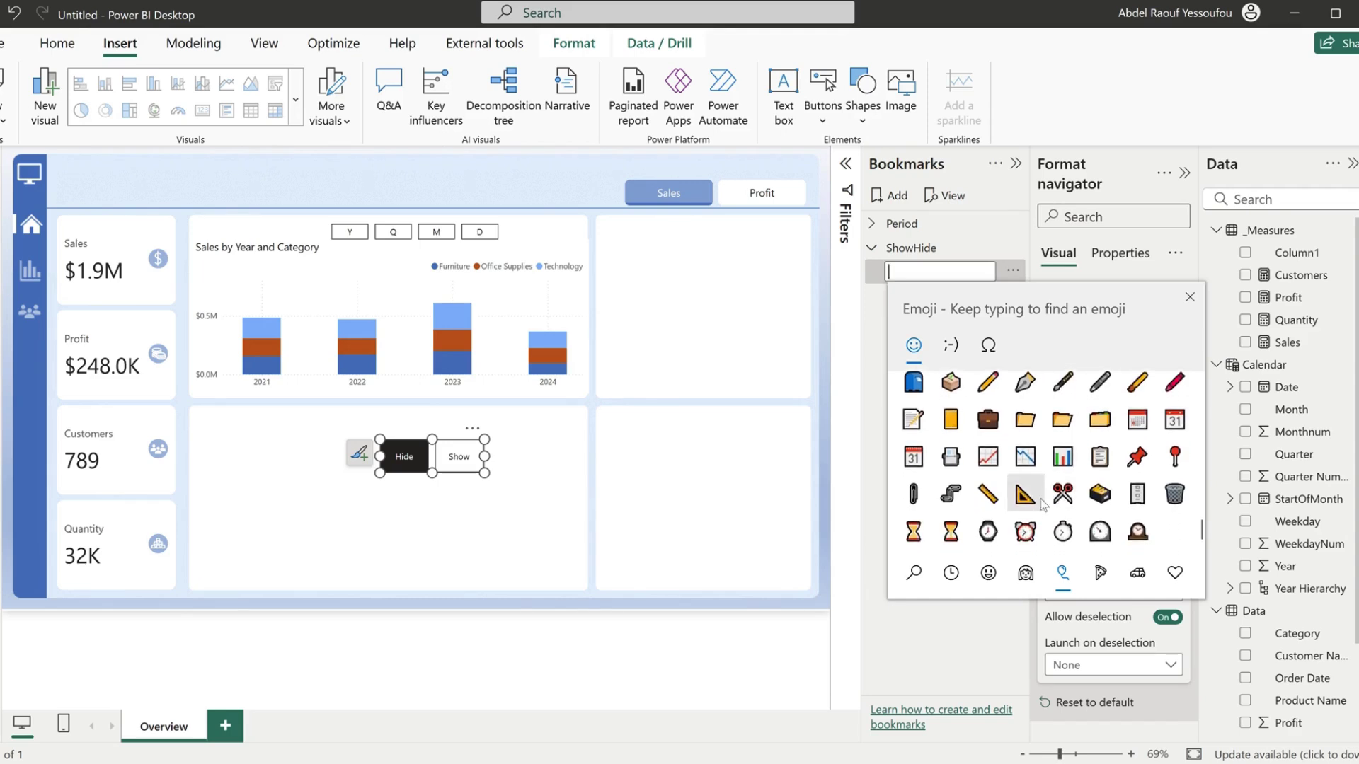
click(988, 456)
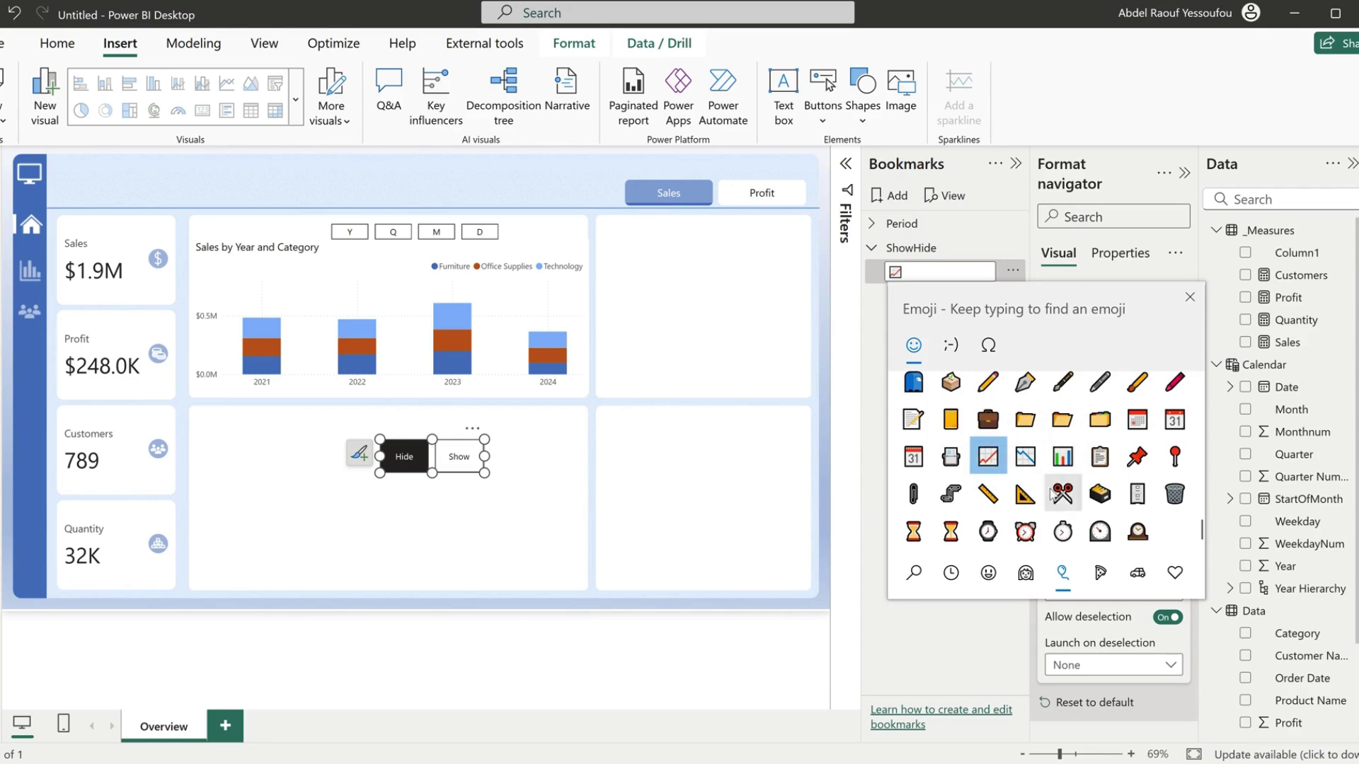
click(1017, 238)
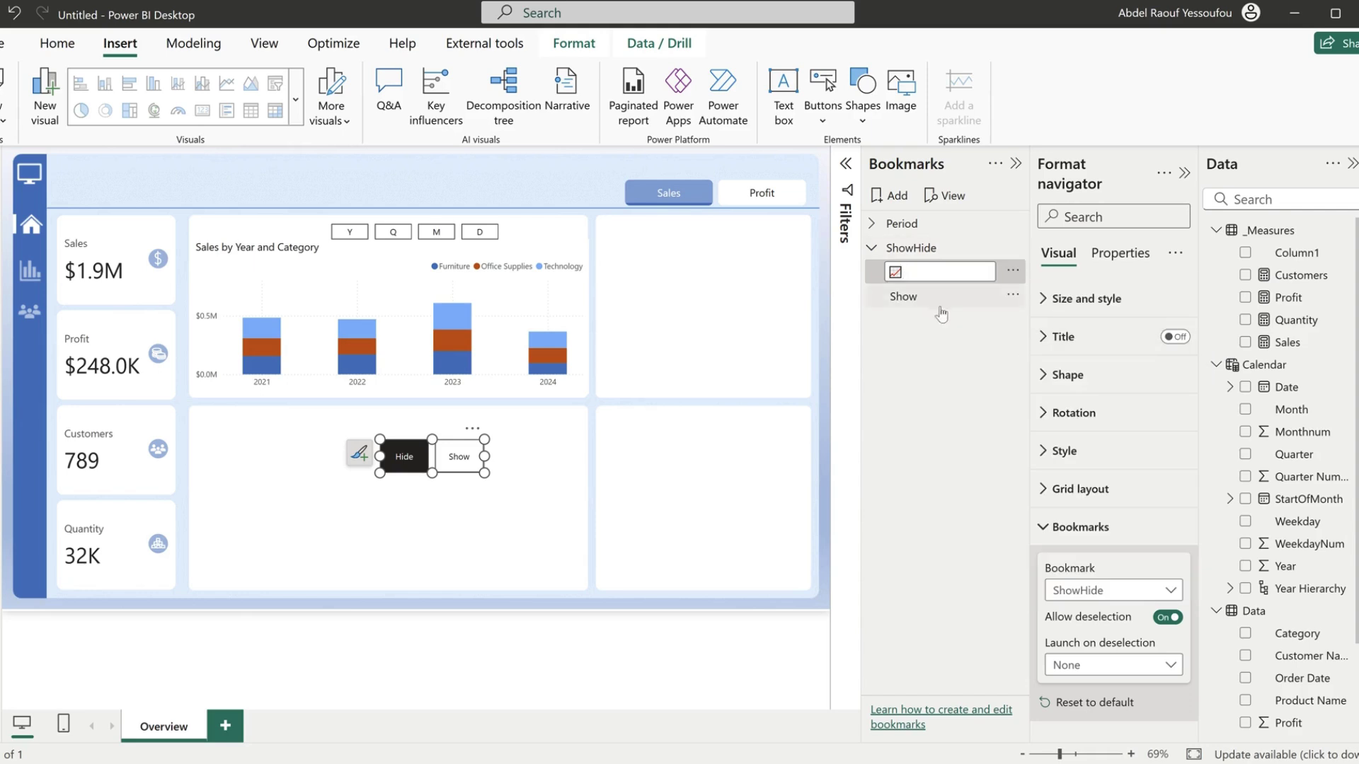
- Apply the Show bookmark and the emoji-named bookmark in turn to check which chart each displays
click(918, 301)
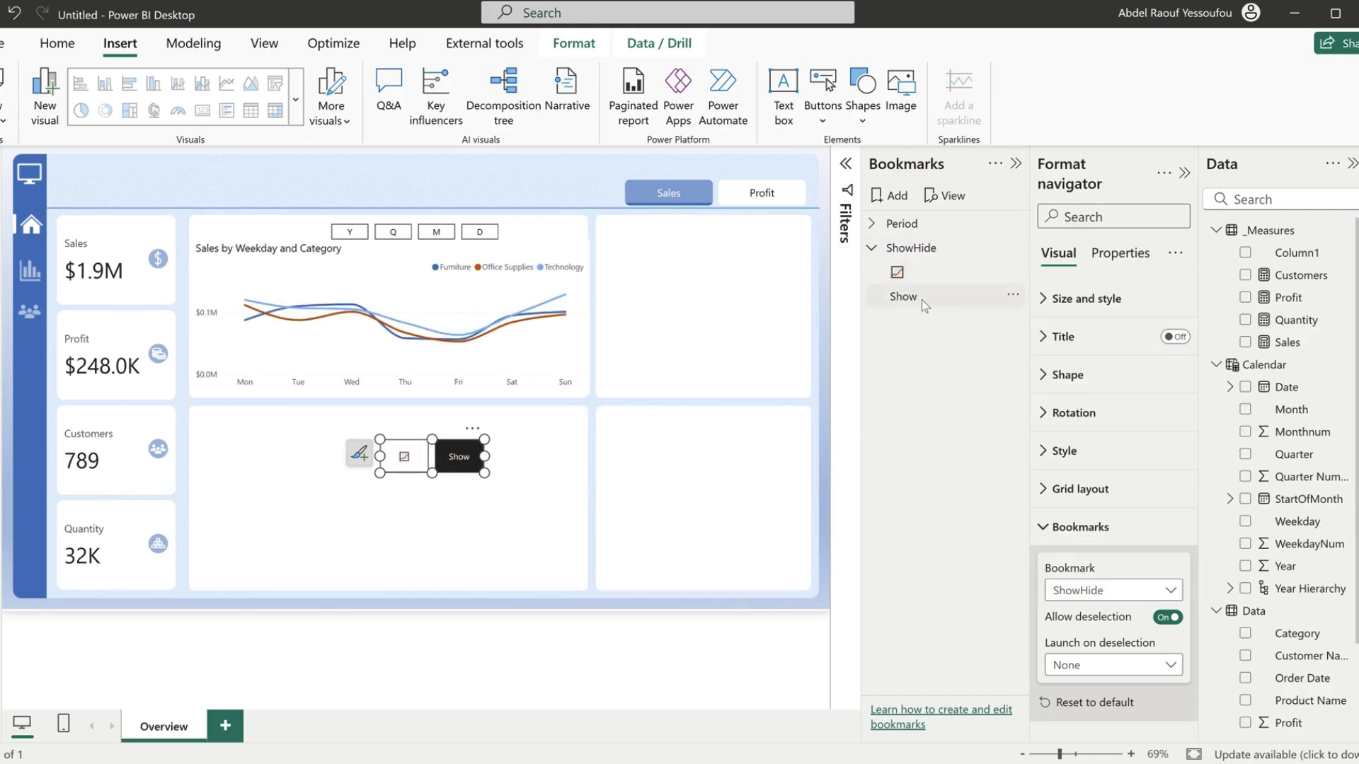
click(922, 299)
click(404, 457)
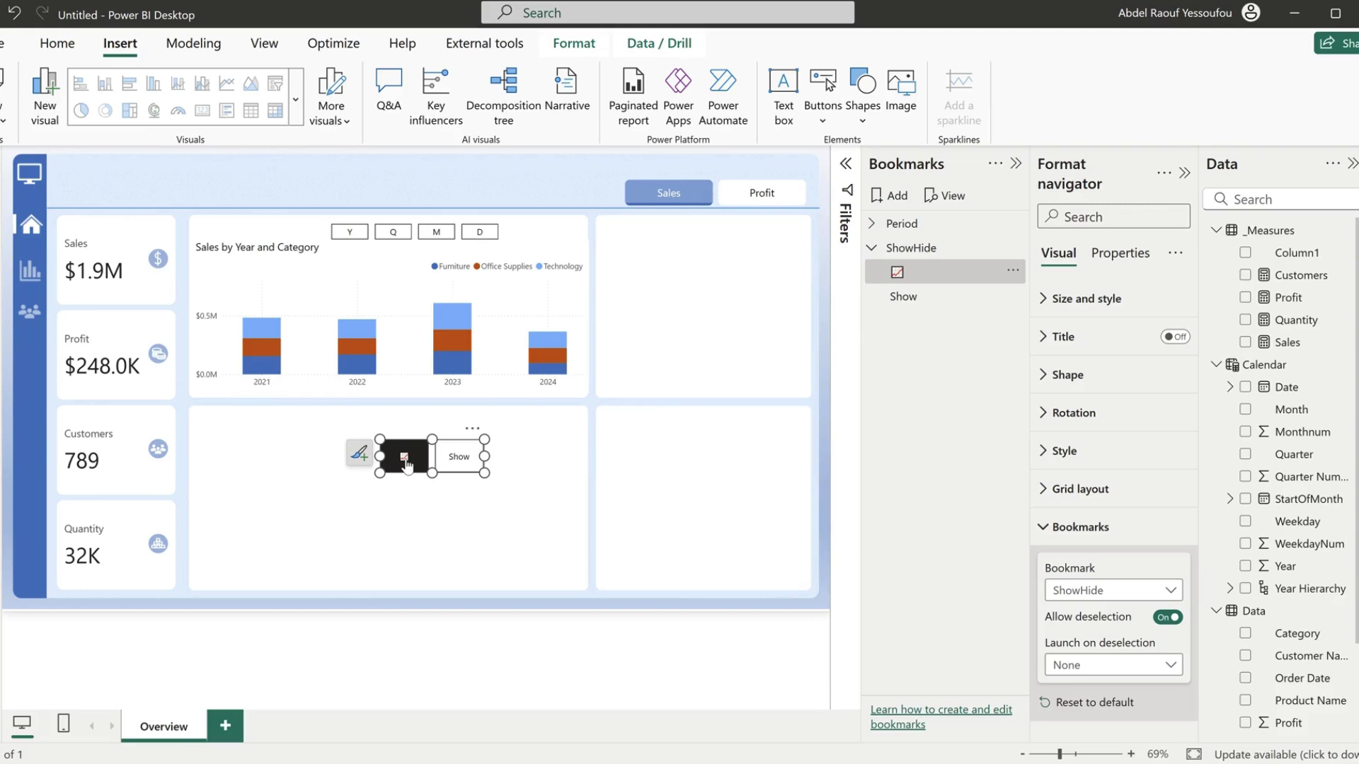
- Copy the line chart emoji from the first ShowHide bookmark and rename the Show bookmark with it
double_click(922, 273)
key(ctrl+c)
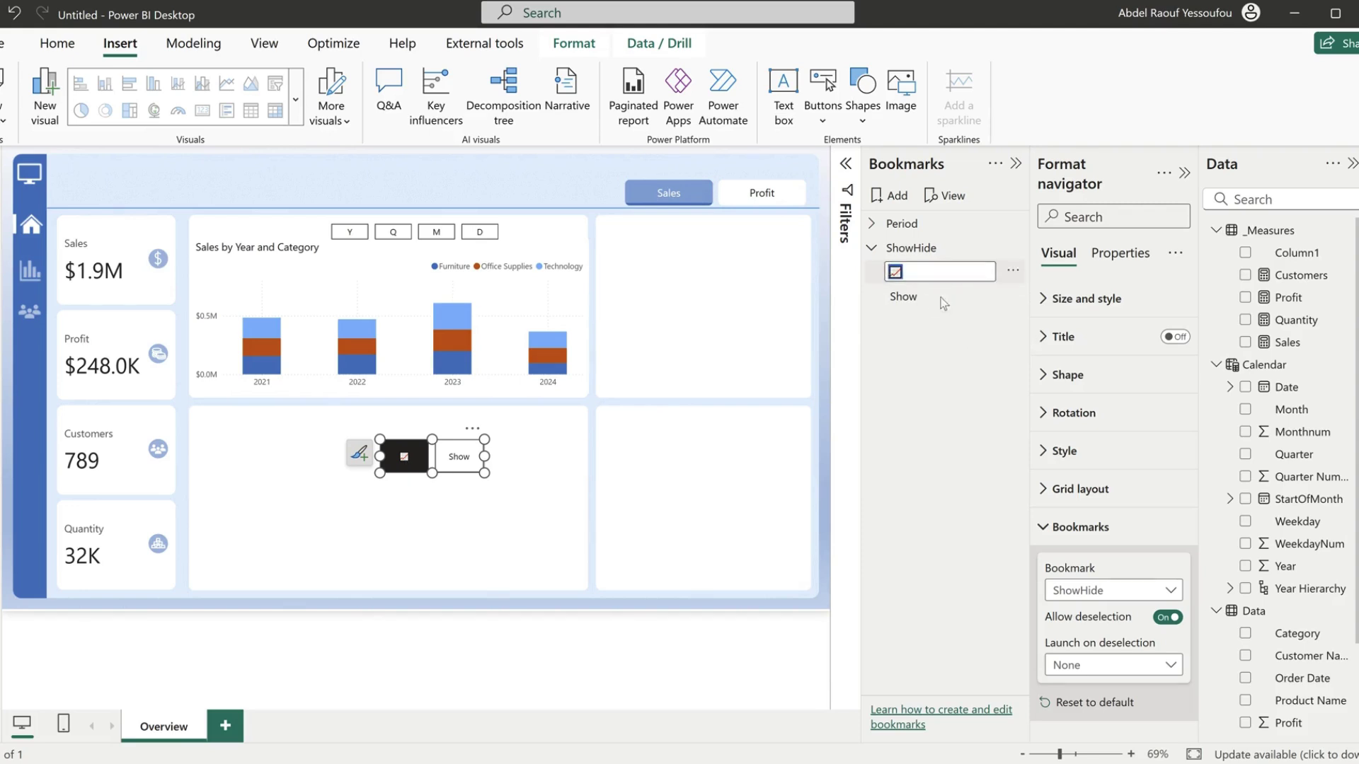
double_click(911, 297)
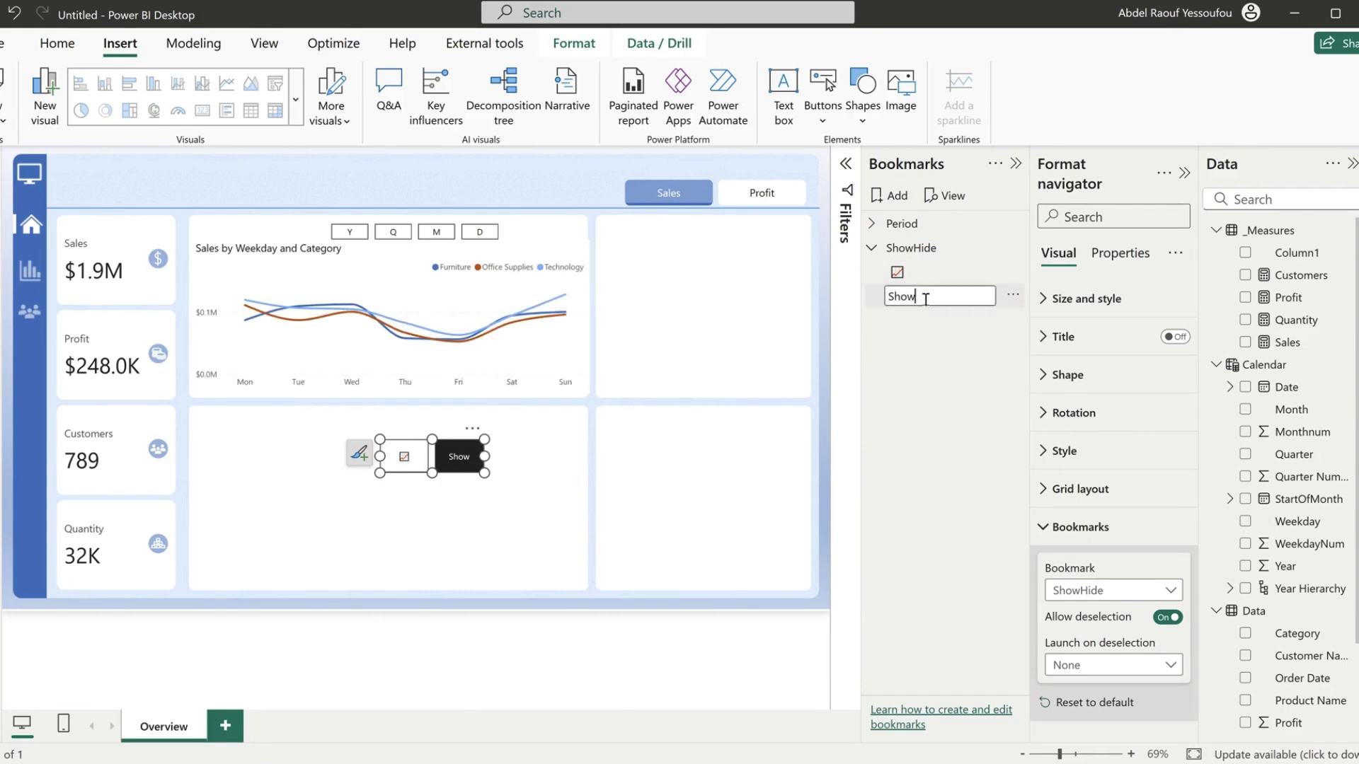
drag(926, 299, 862, 291)
key(ctrl+v)
key(Return)
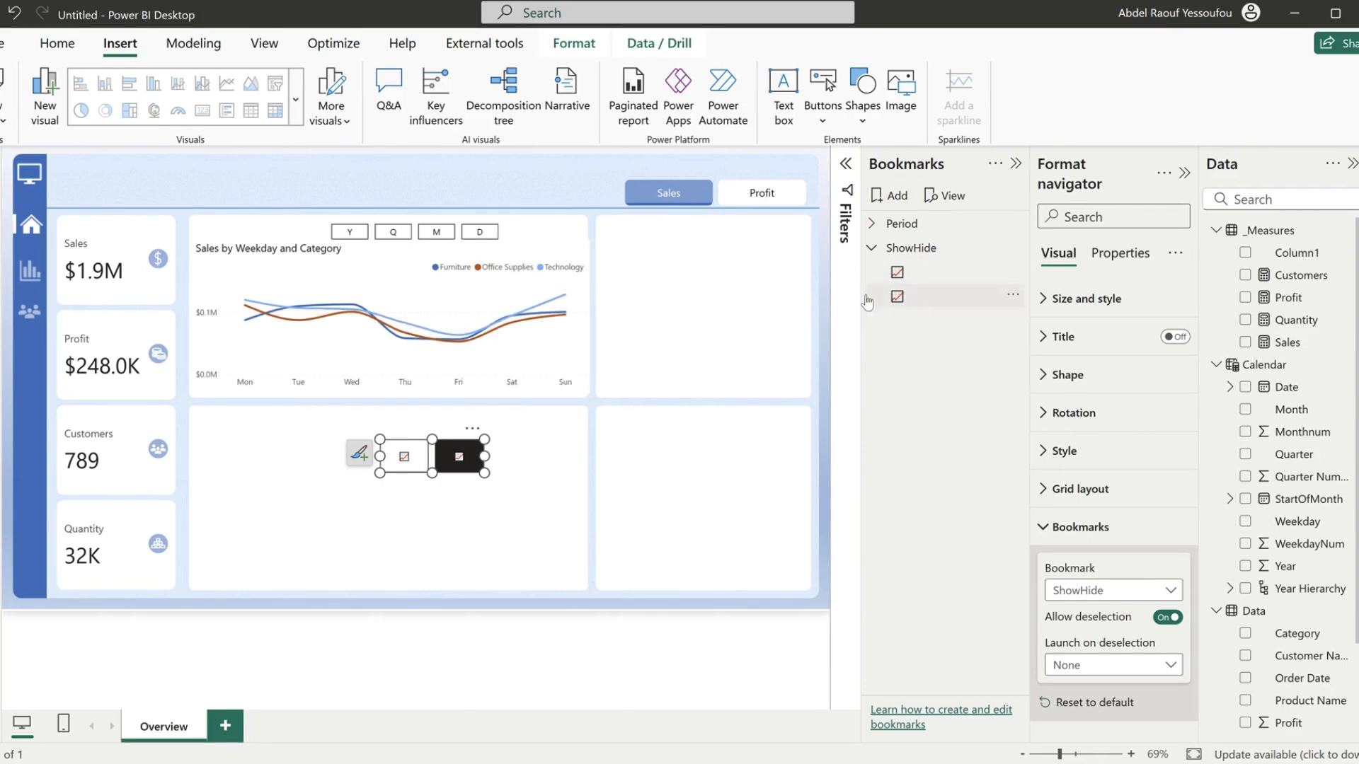
- Rename the first bookmark in the ShowHide group to the bar chart emoji (📊)
double_click(917, 270)
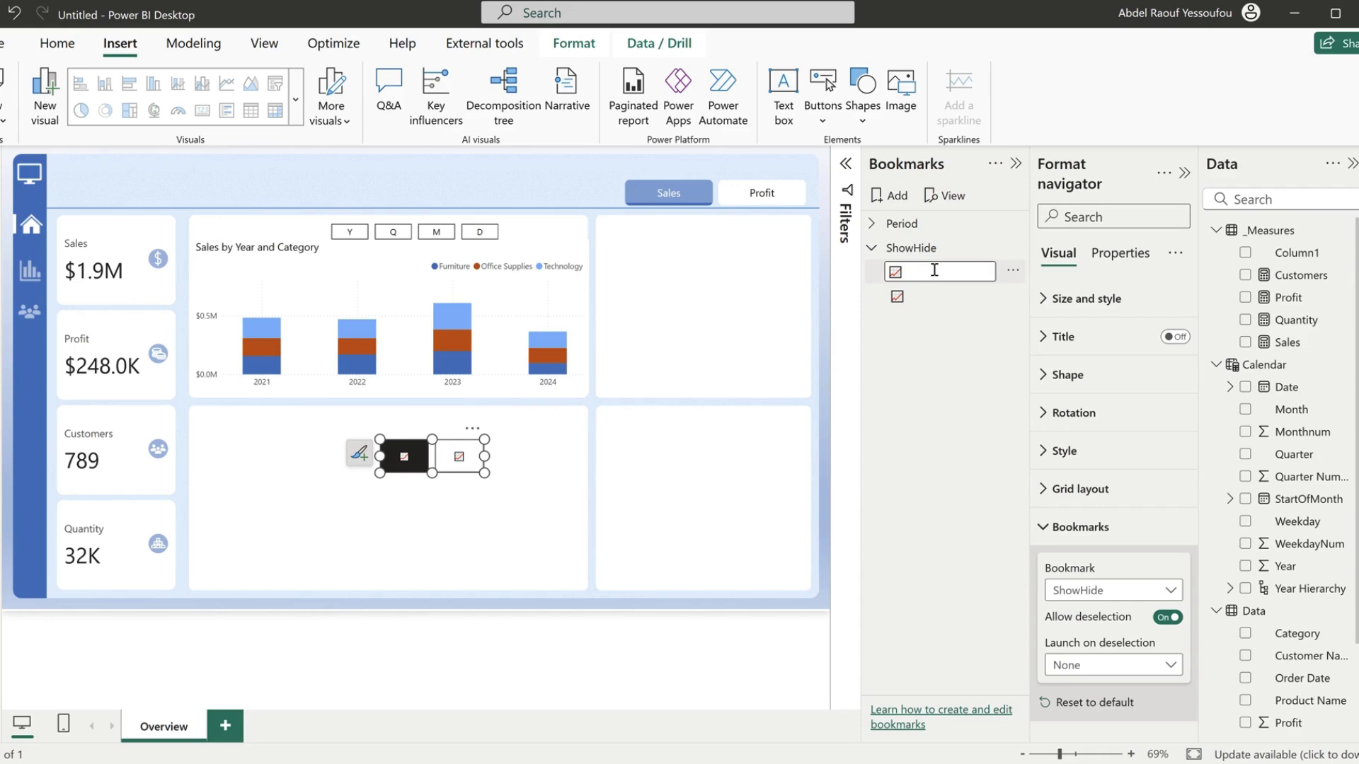
drag(915, 270, 887, 270)
key(BackSpace)
key(super+period)
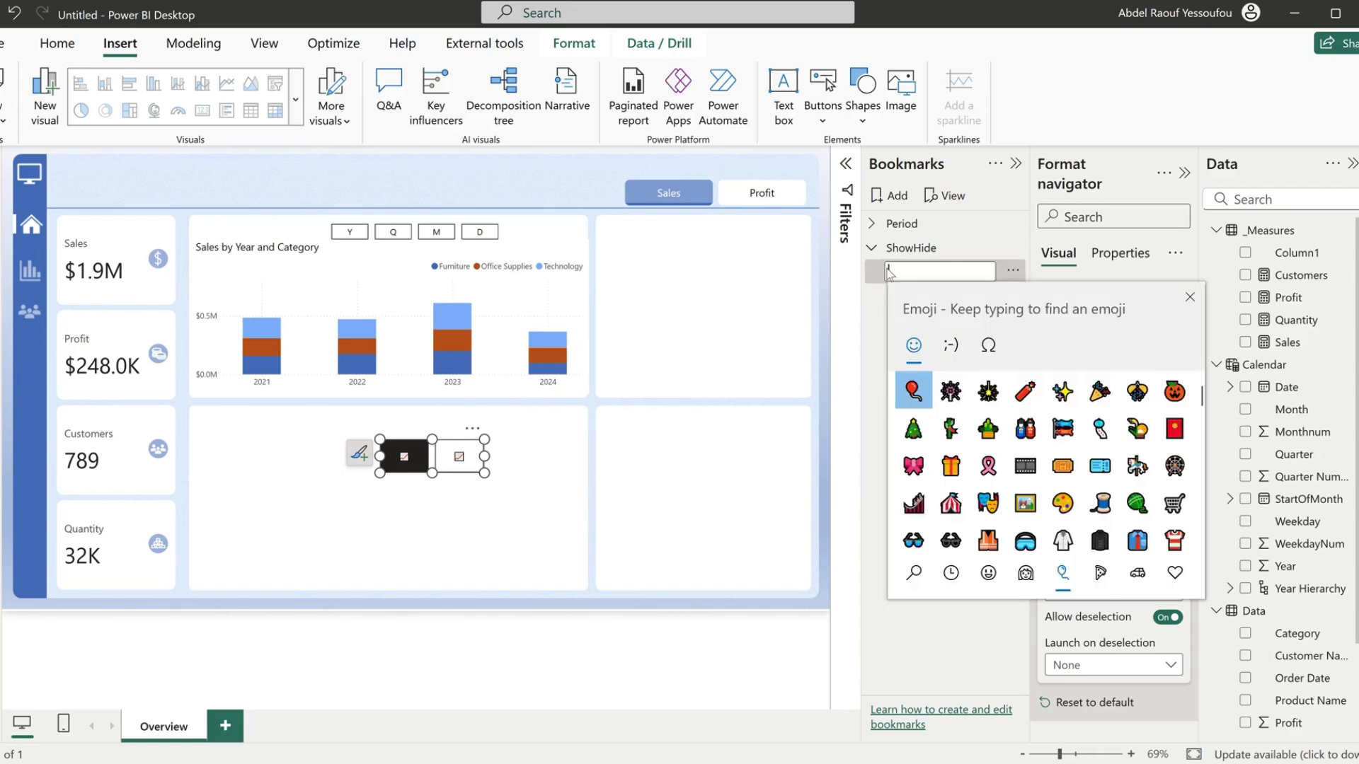
scroll(1100, 488, down, 5)
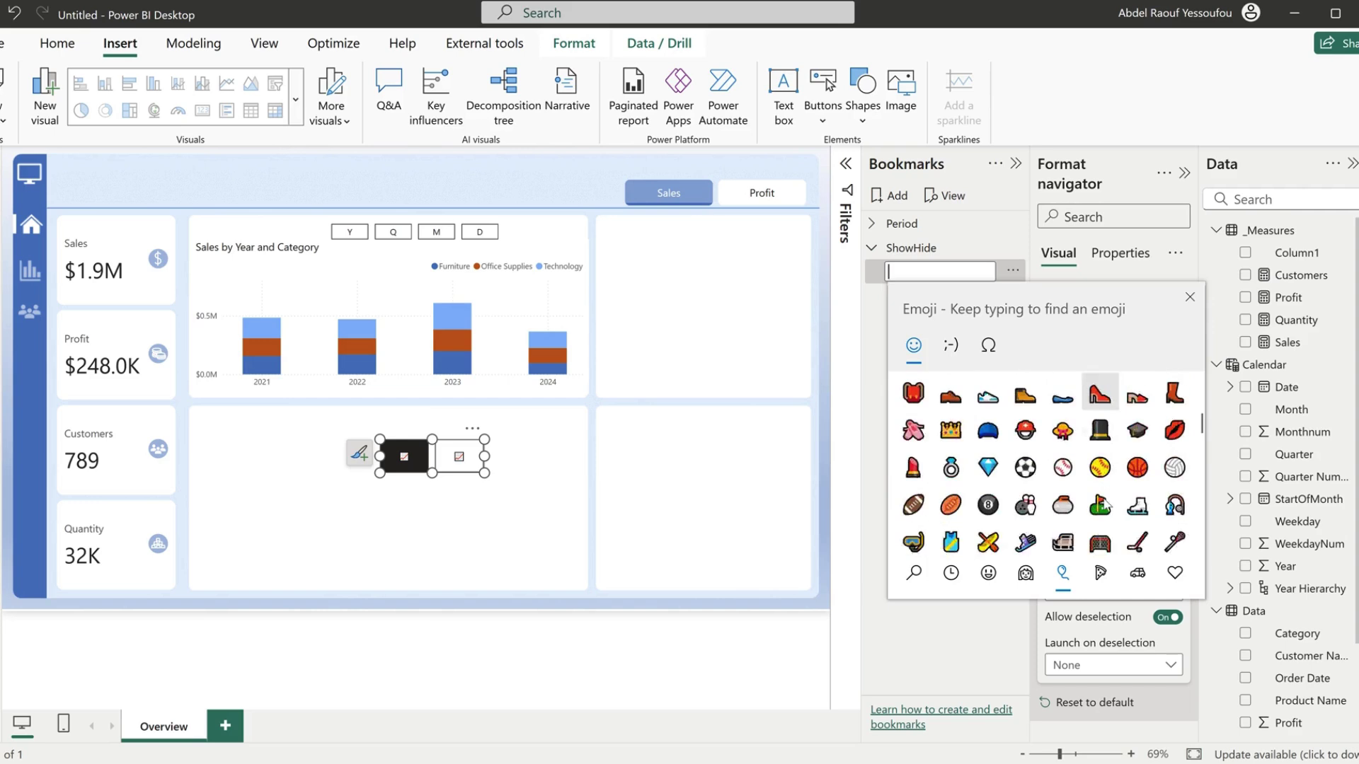
scroll(1106, 500, down, 6)
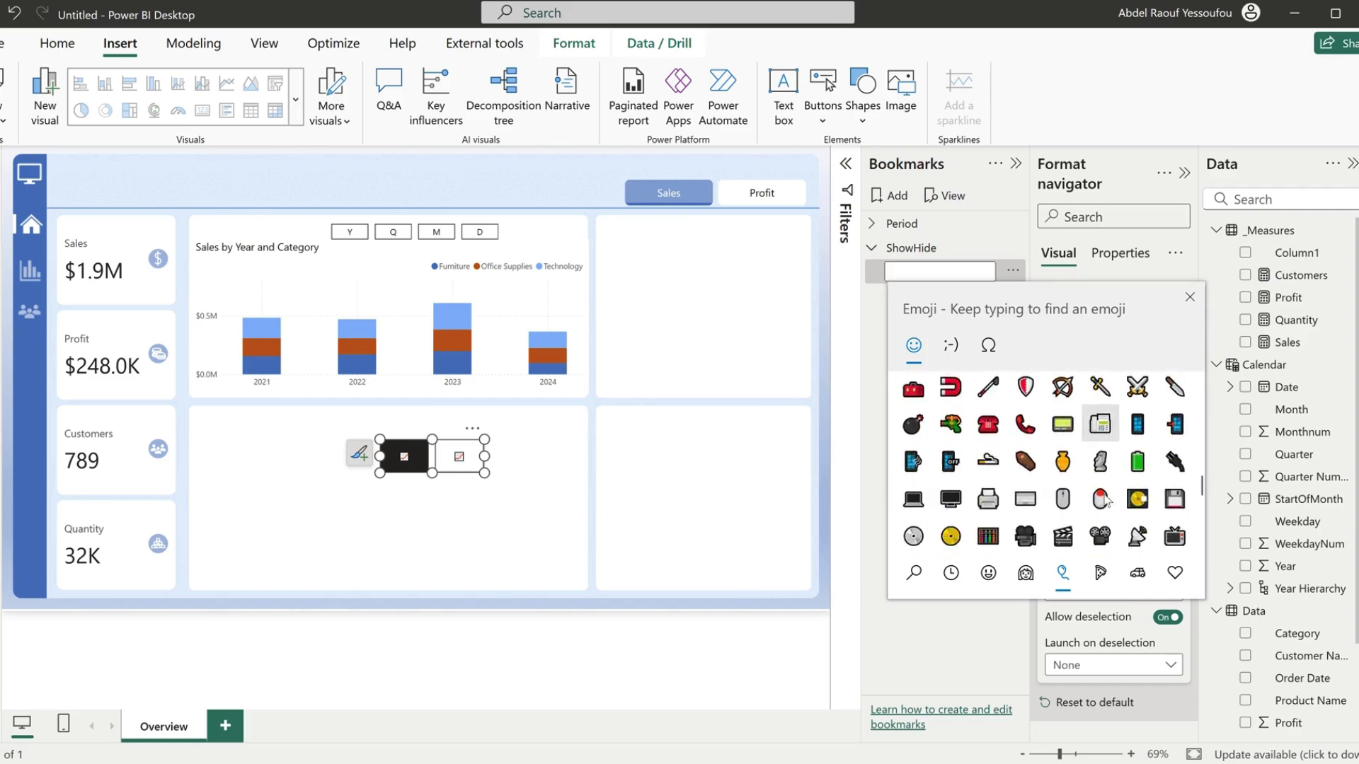
scroll(1106, 500, down, 5)
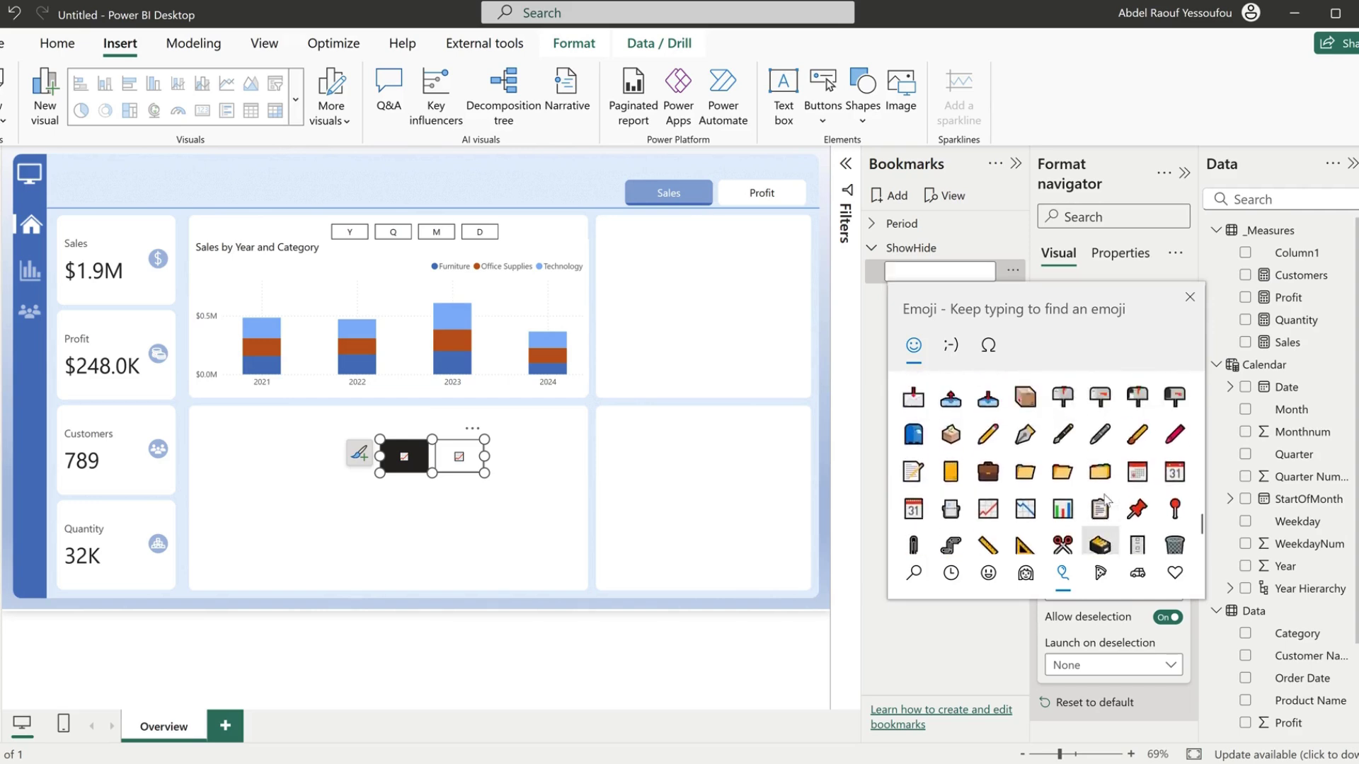
click(1063, 488)
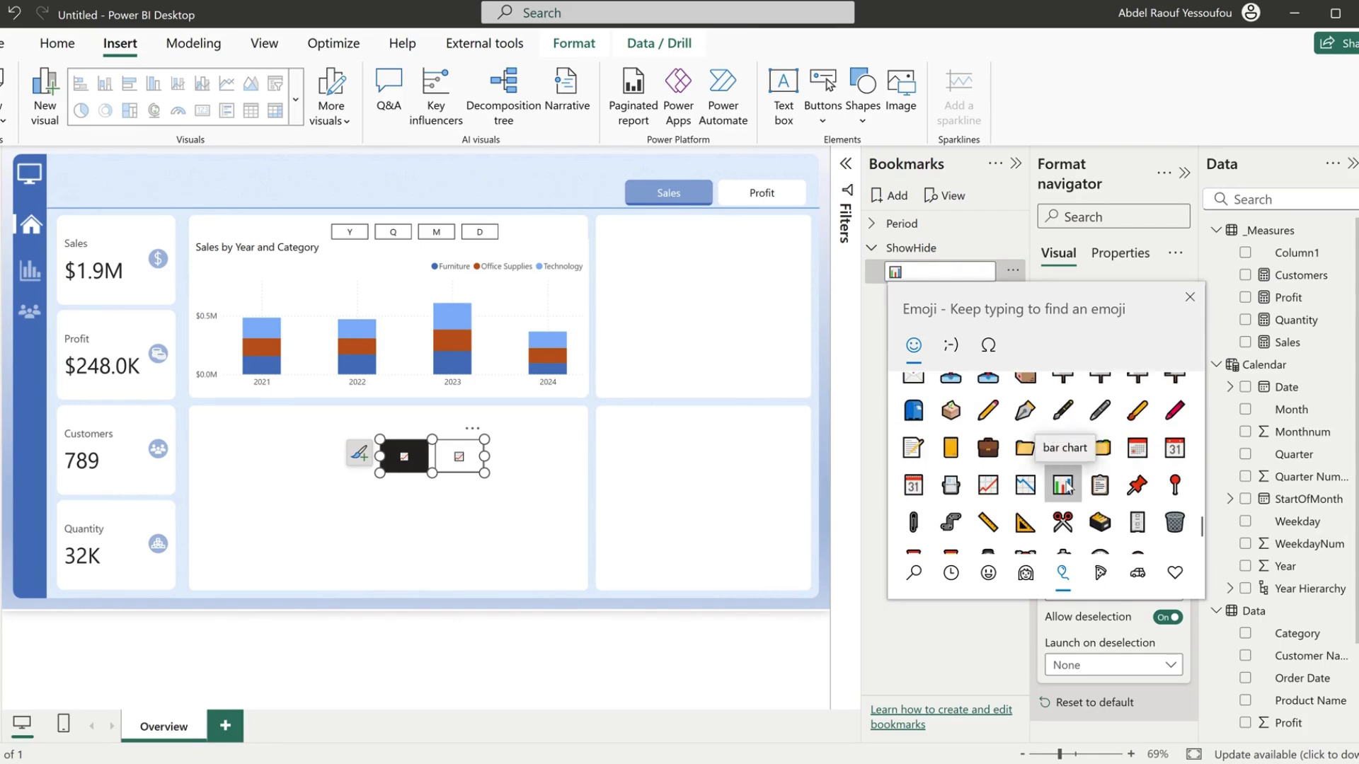
click(1190, 297)
key(Return)
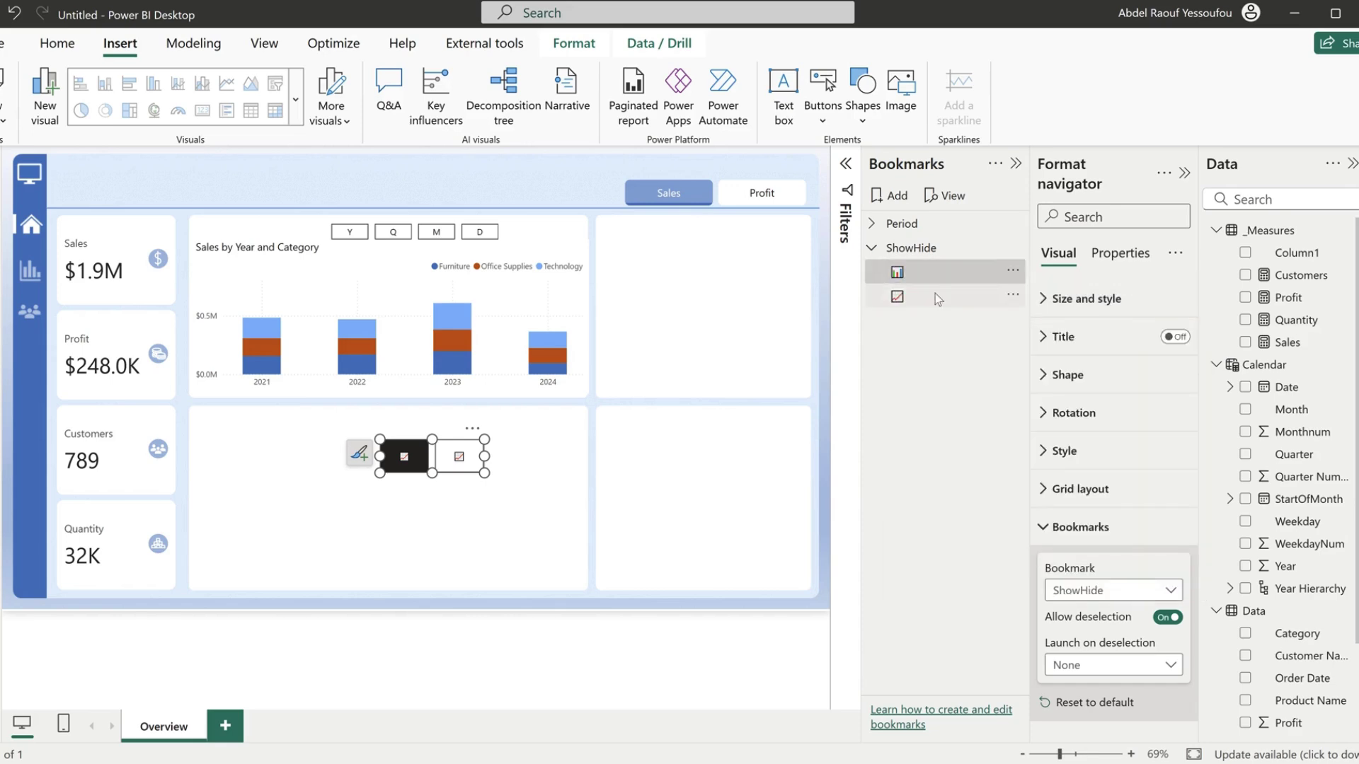
- Apply the line chart emoji bookmark and close the Bookmarks and Format panes to enlarge the report canvas
click(936, 293)
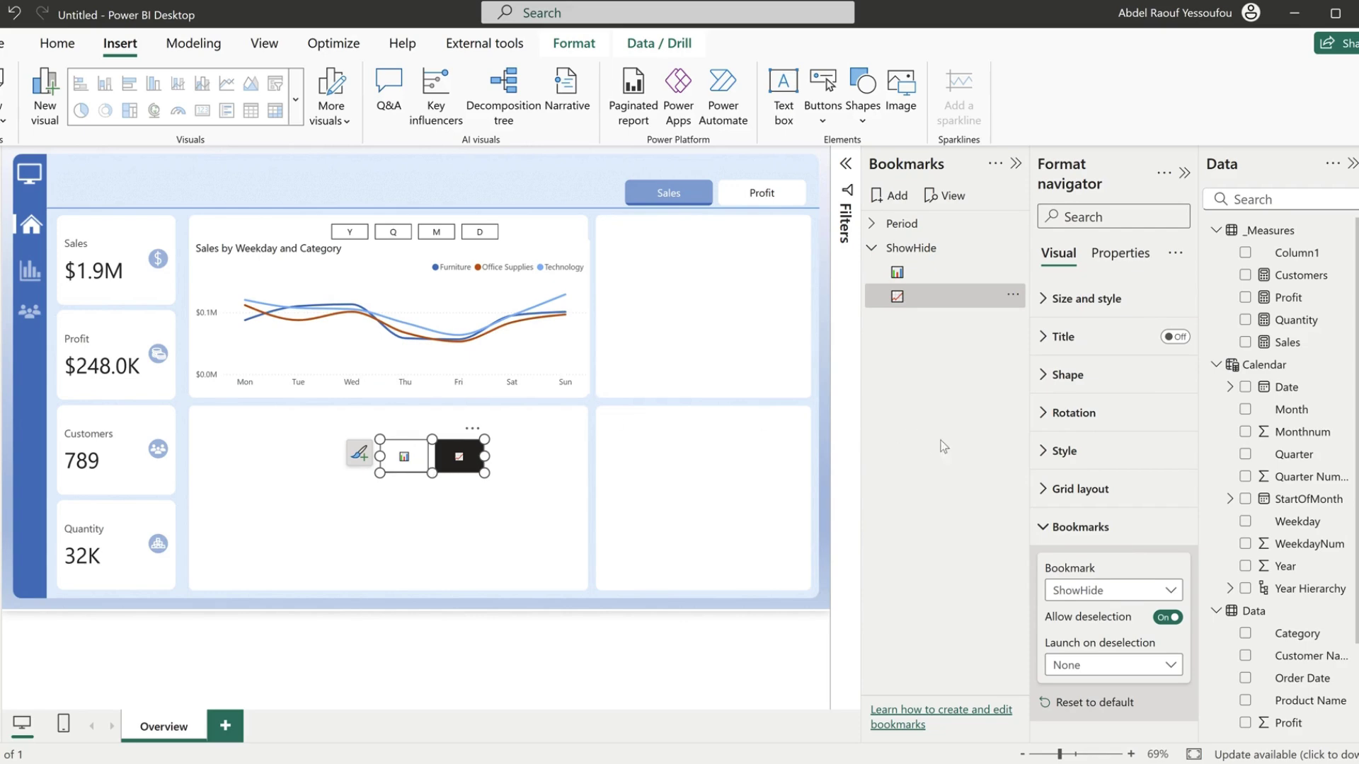
click(1015, 164)
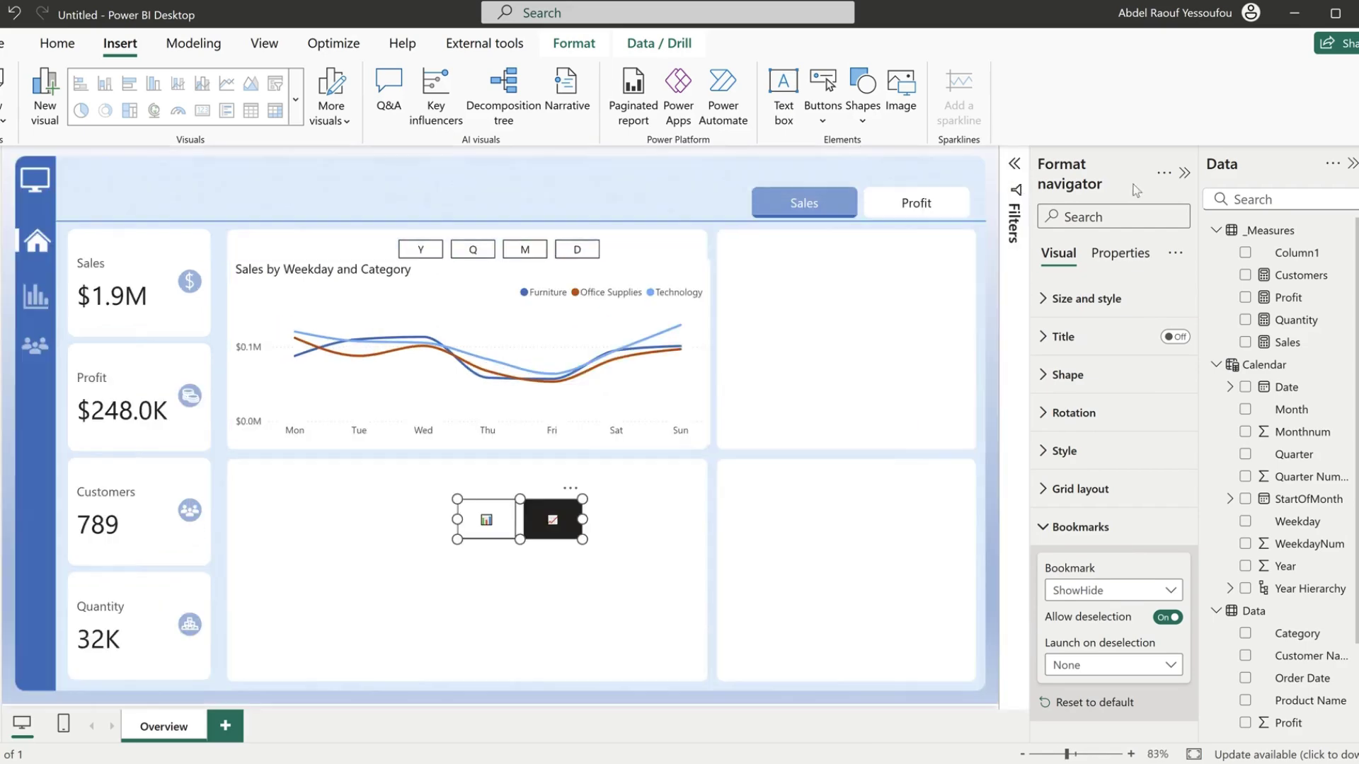
click(1184, 174)
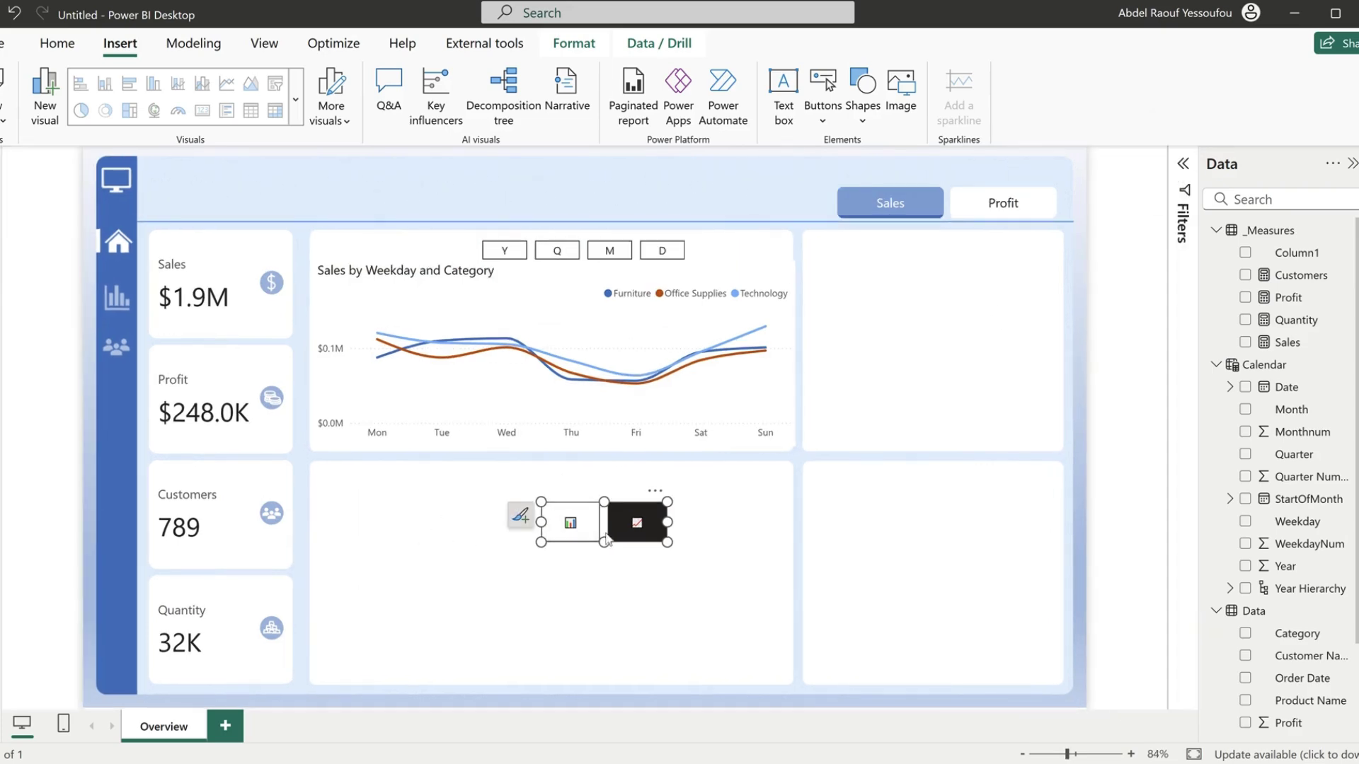
- Reopen the ShowHide navigator's formatting and switch its style settings to the Selected state
click(1358, 263)
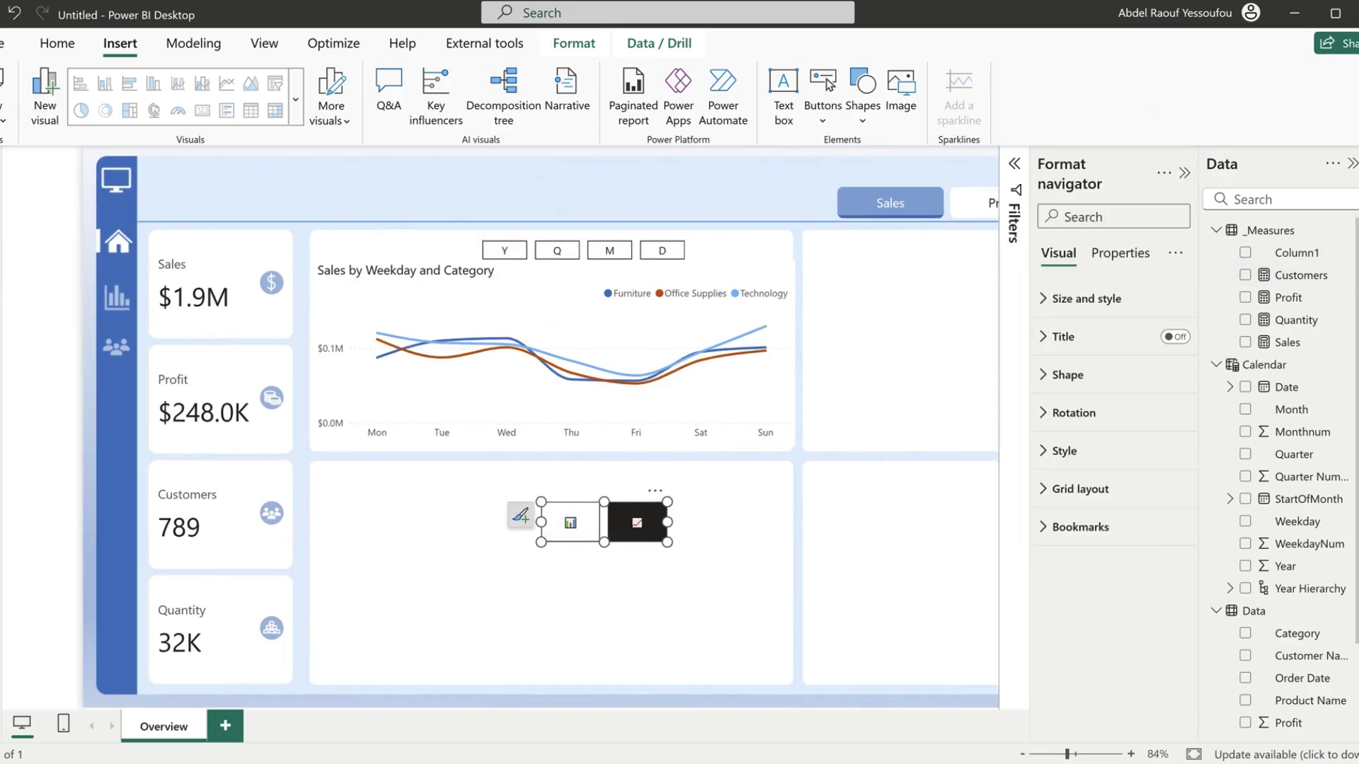
click(1079, 380)
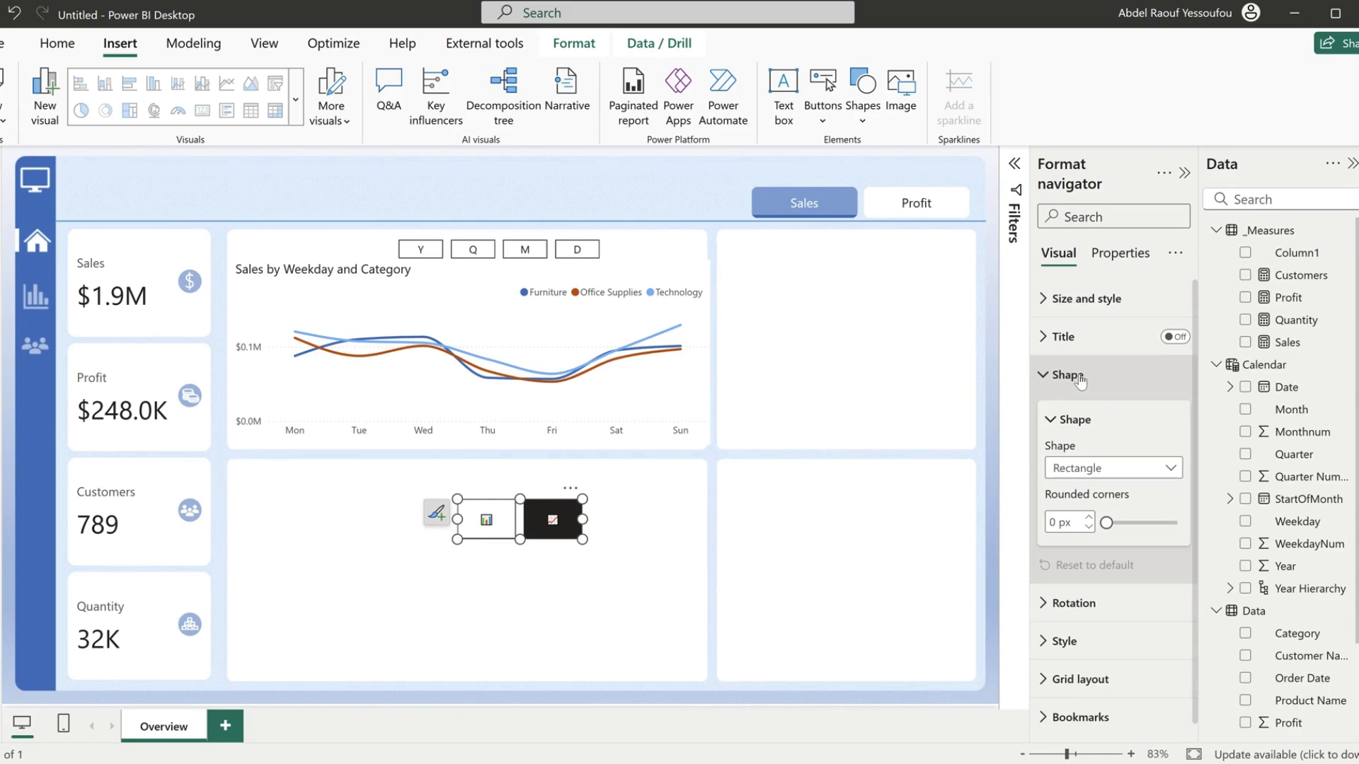
click(1081, 382)
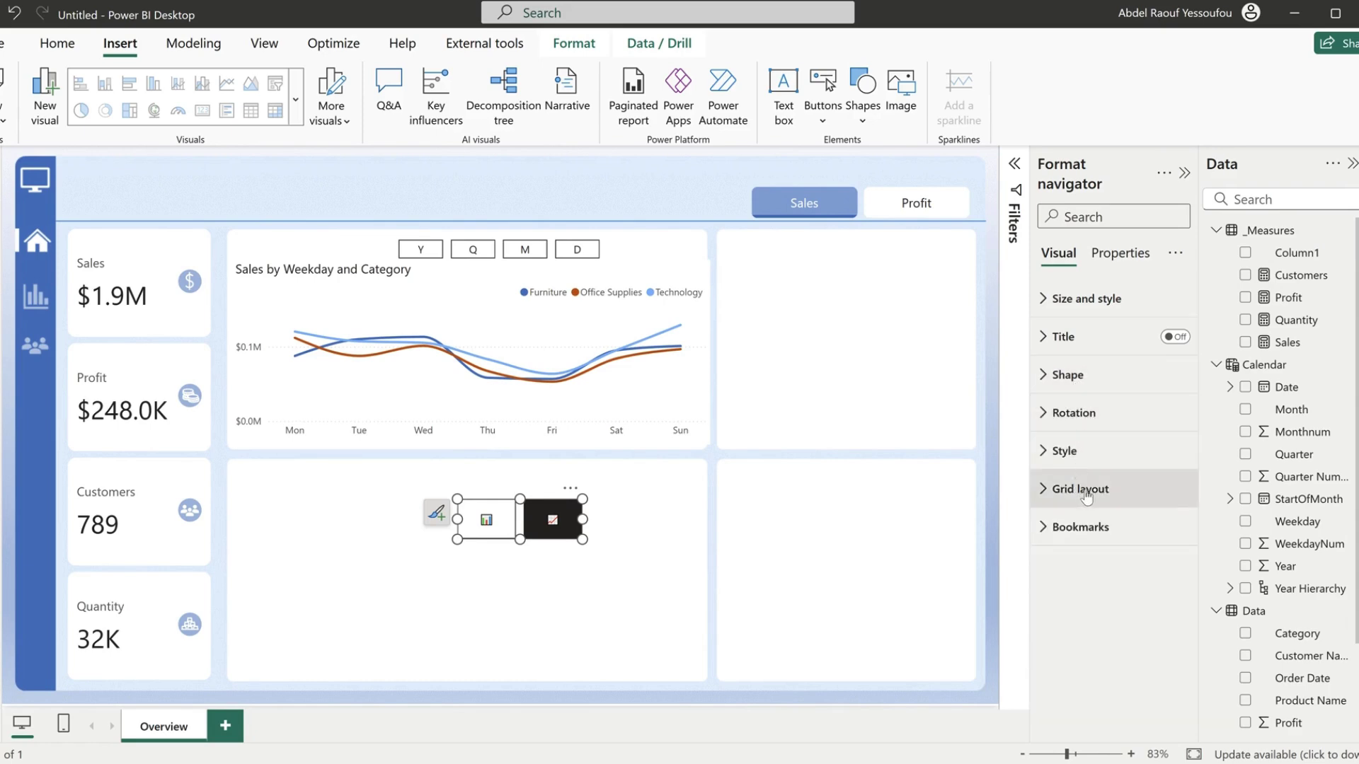
click(1087, 458)
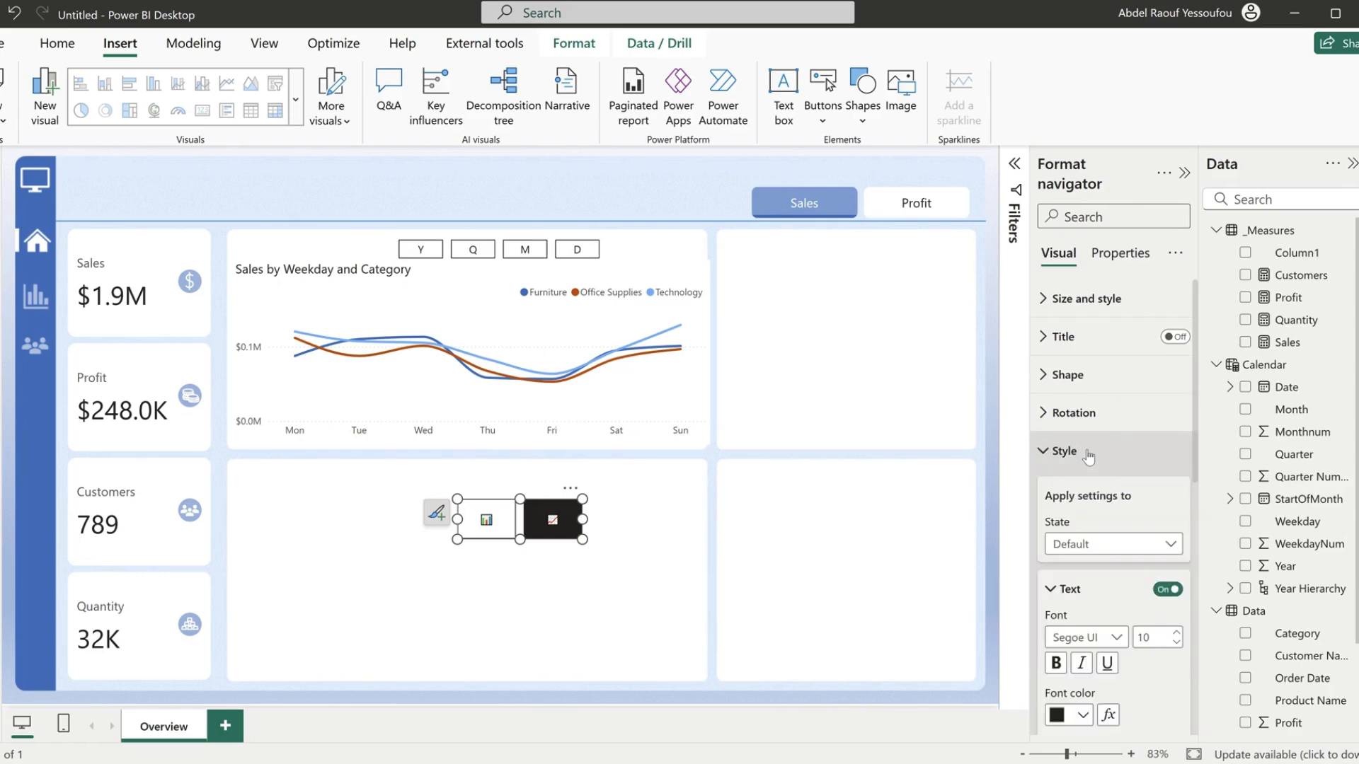
scroll(1088, 453, down, 3)
click(1086, 364)
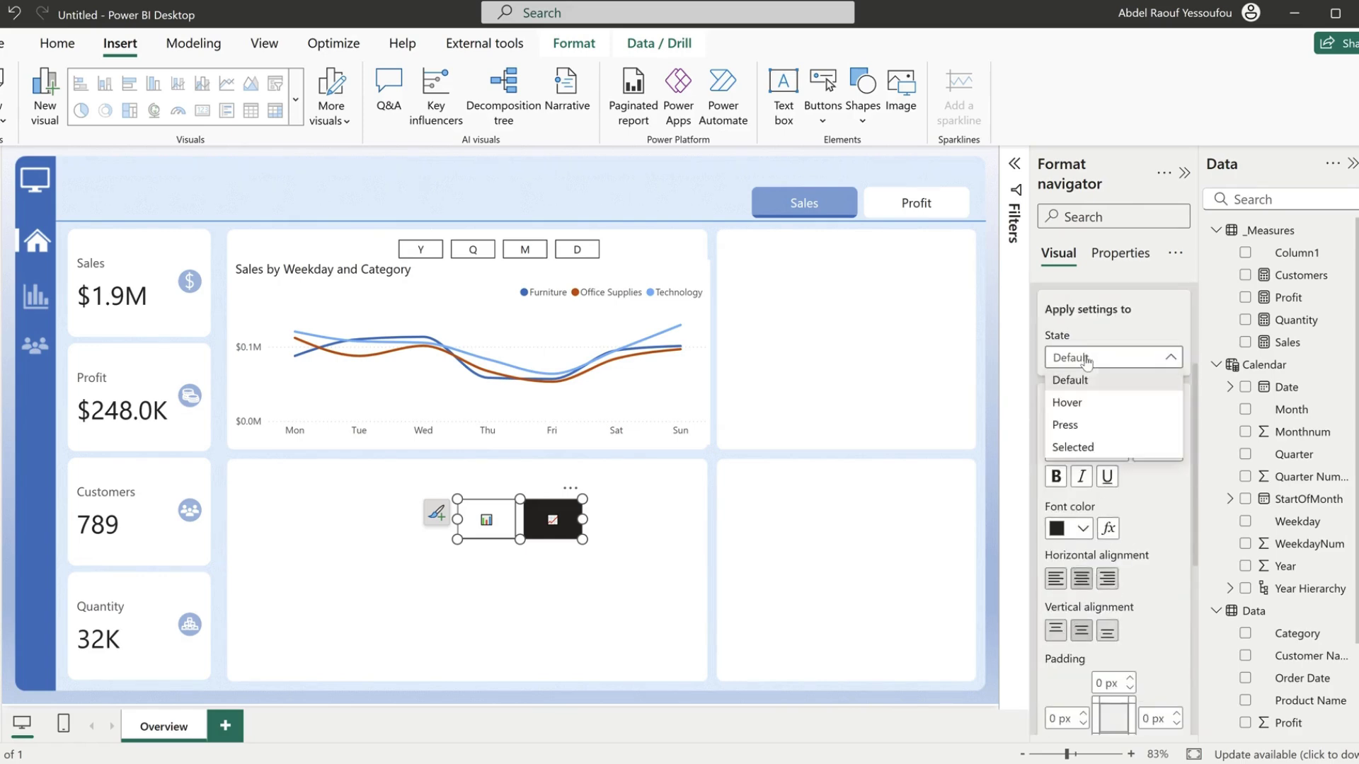
click(1082, 446)
- Try blue as the ShowHide navigator's Selected-state font color and restore it to white
click(1083, 529)
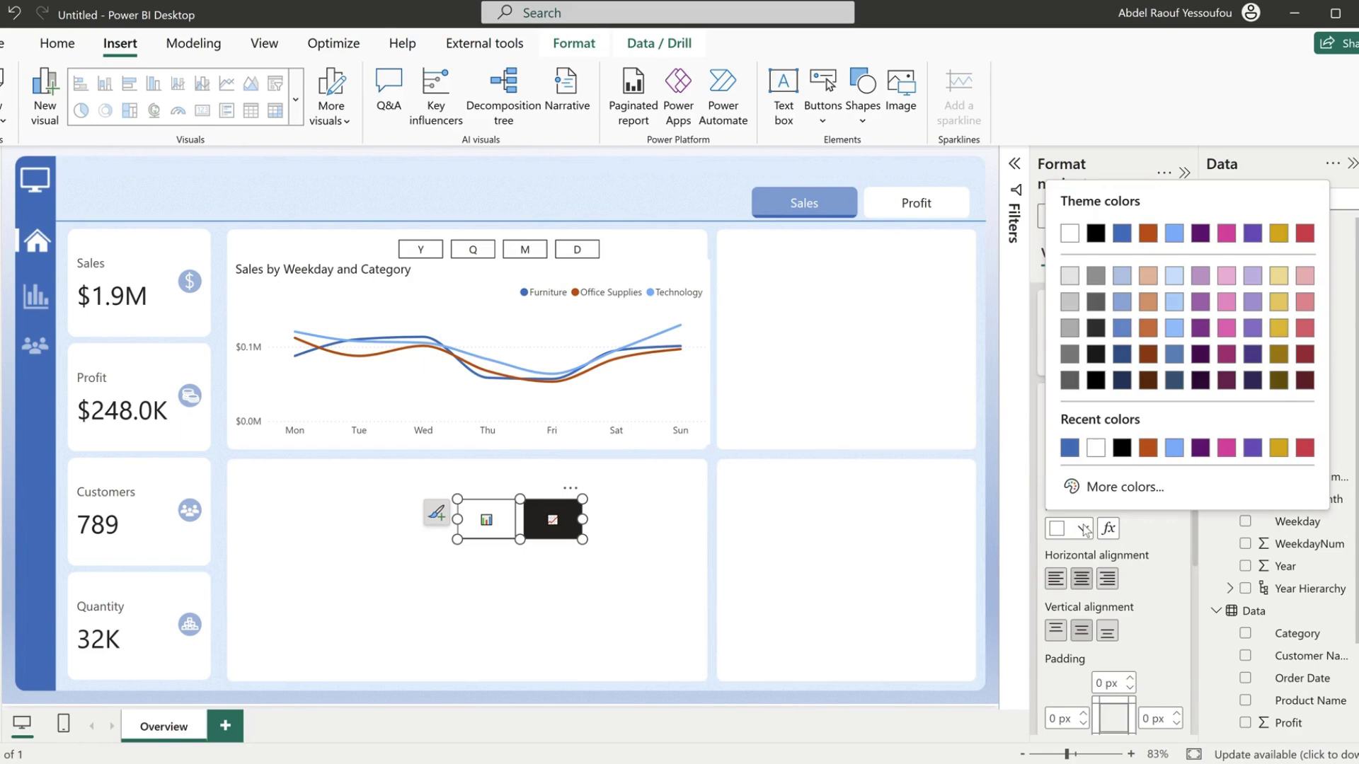
click(1071, 451)
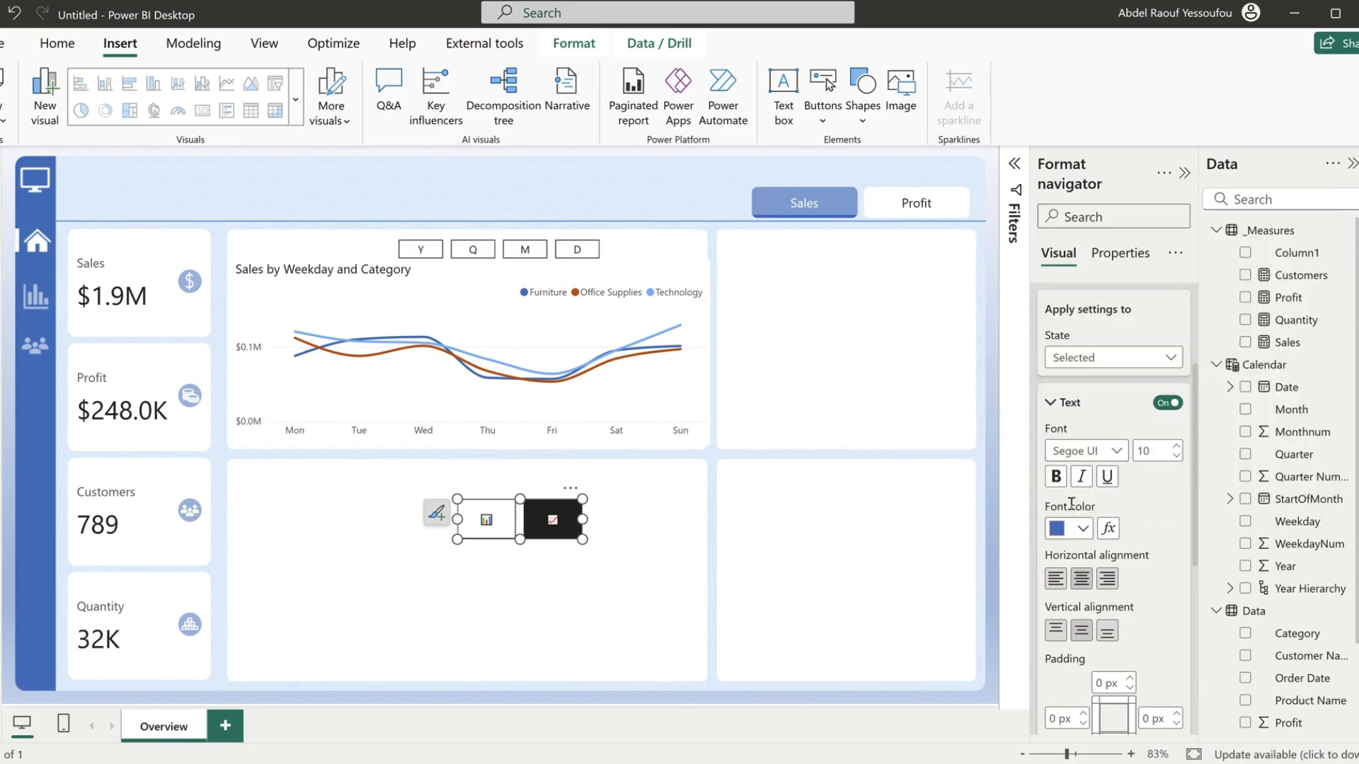
click(1082, 531)
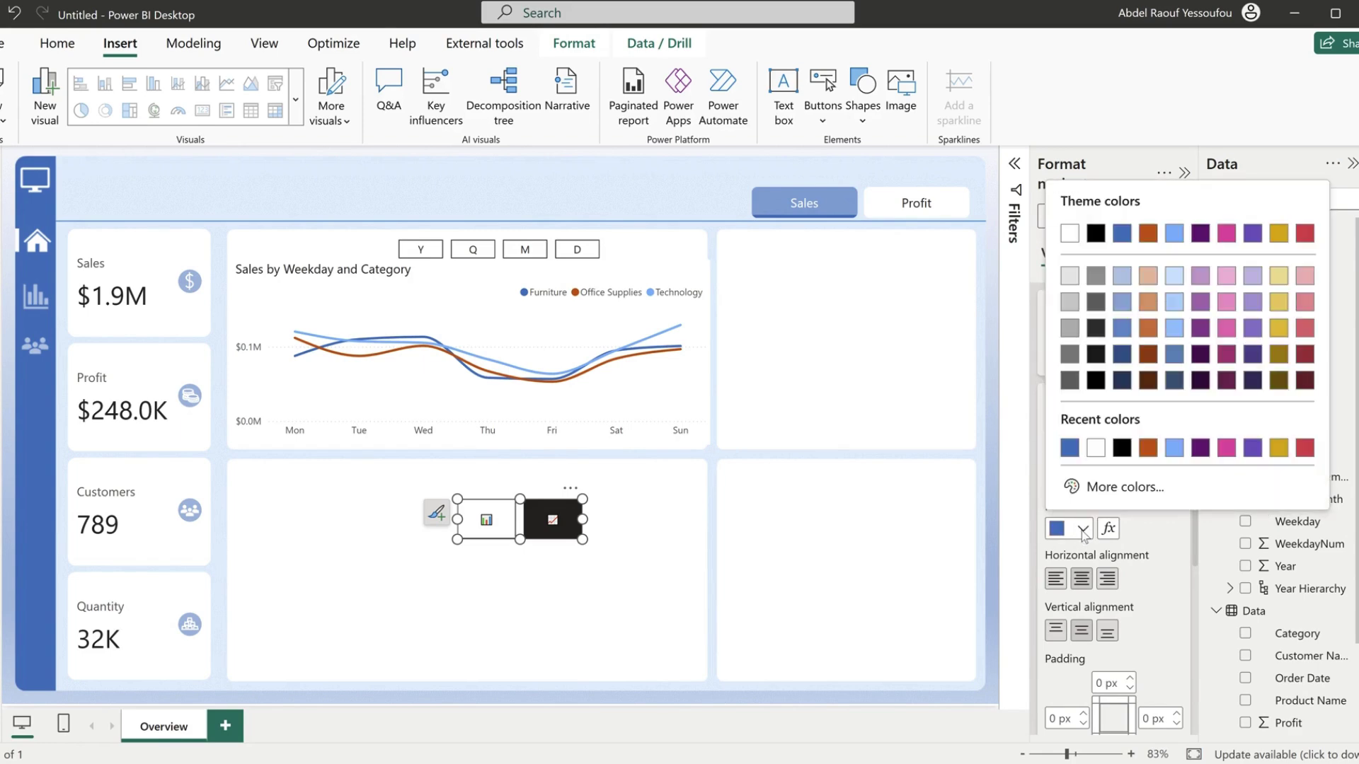
click(1096, 450)
- Turn off the ShowHide navigator's Selected-state border and set its fill to the recent blue at 60% transparency
scroll(1135, 622, down, 4)
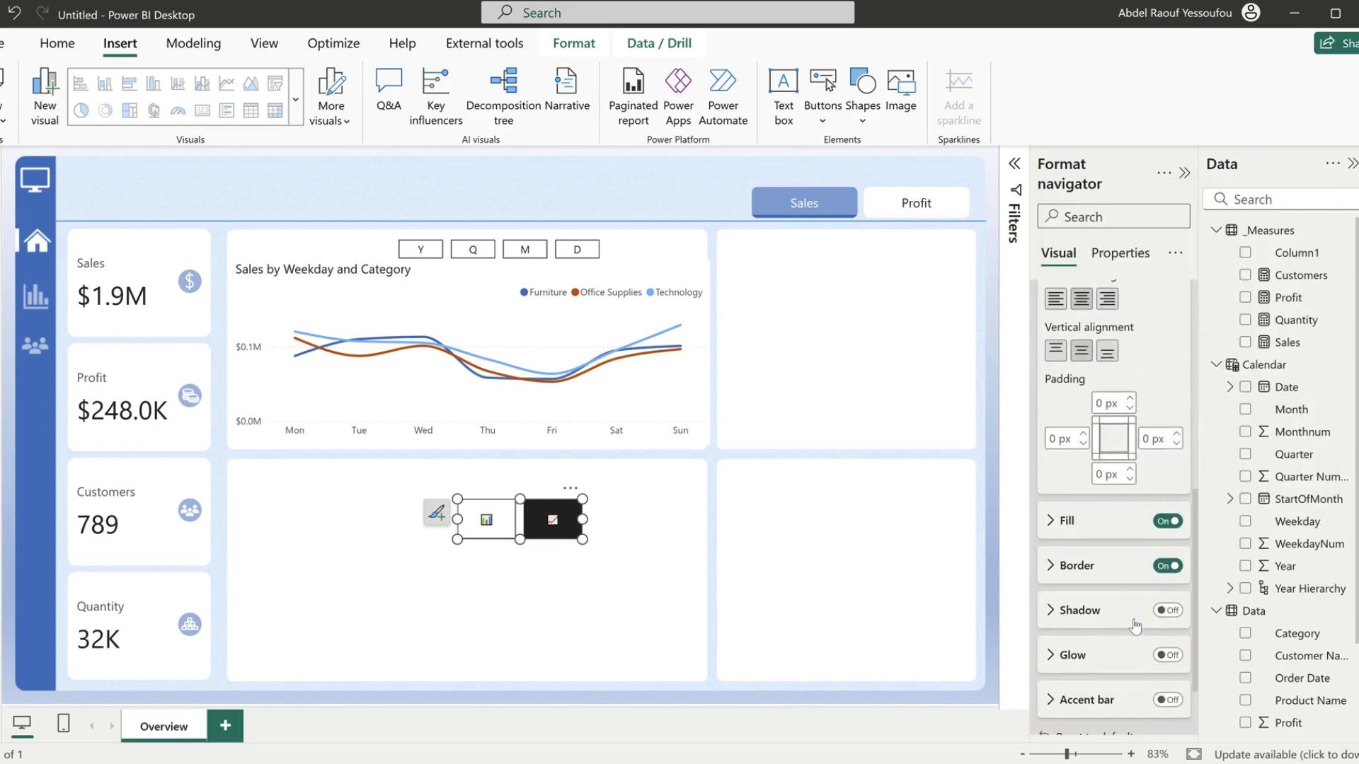
click(1163, 568)
click(1081, 527)
click(1081, 570)
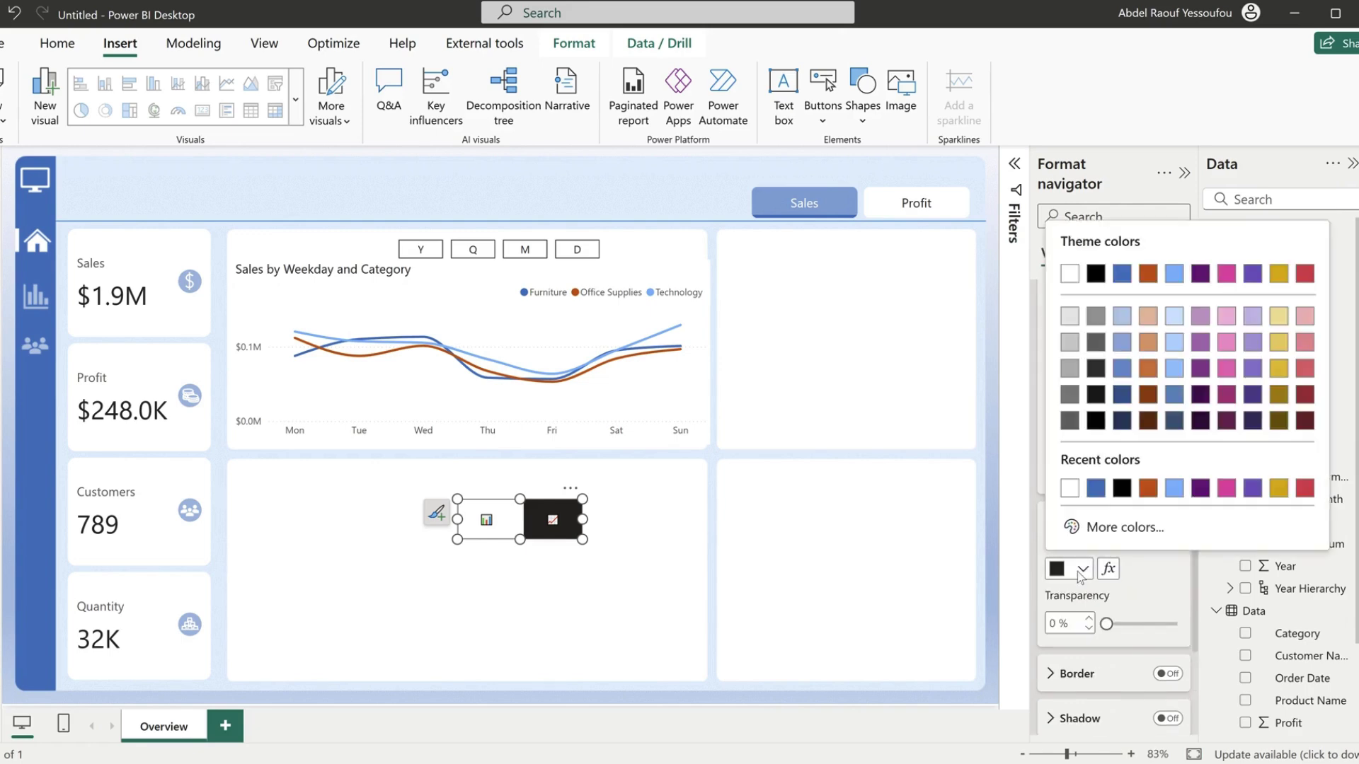
click(1097, 489)
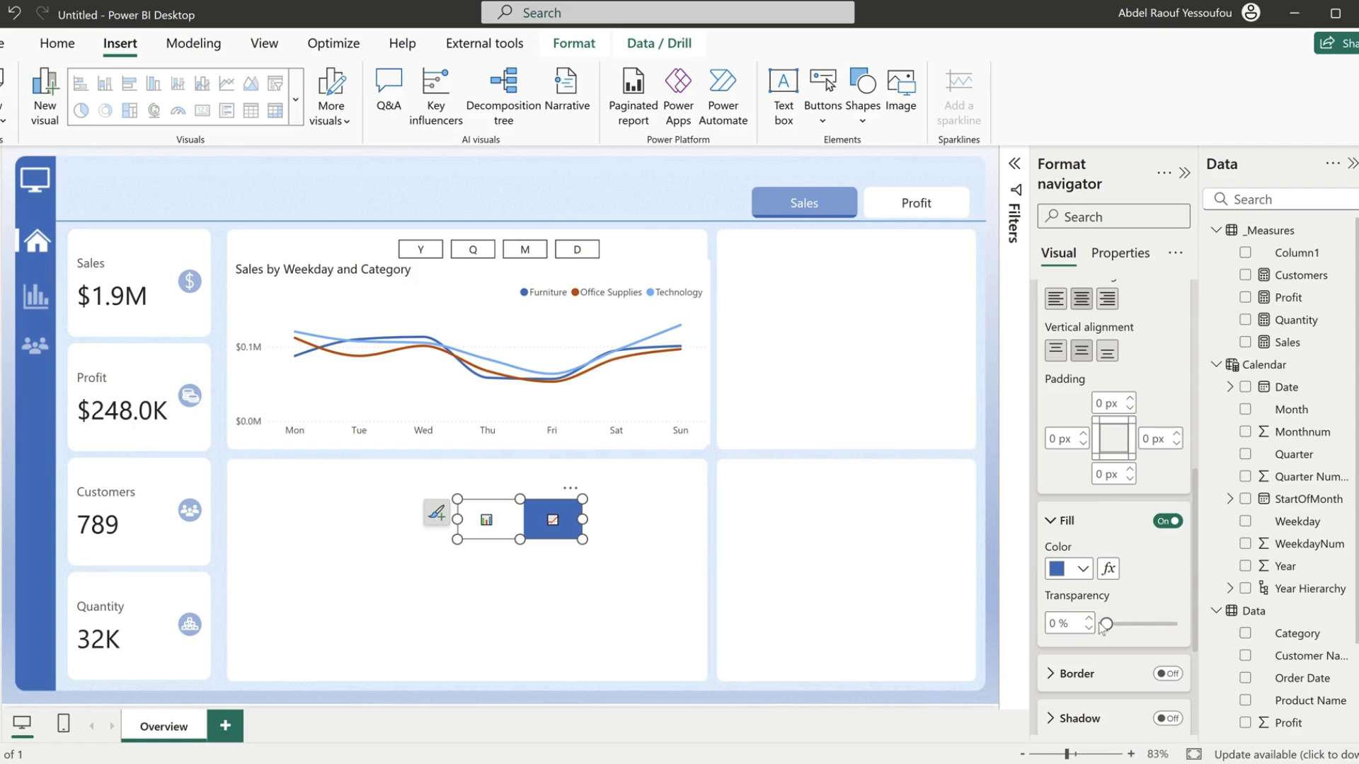
drag(1104, 623, 1149, 625)
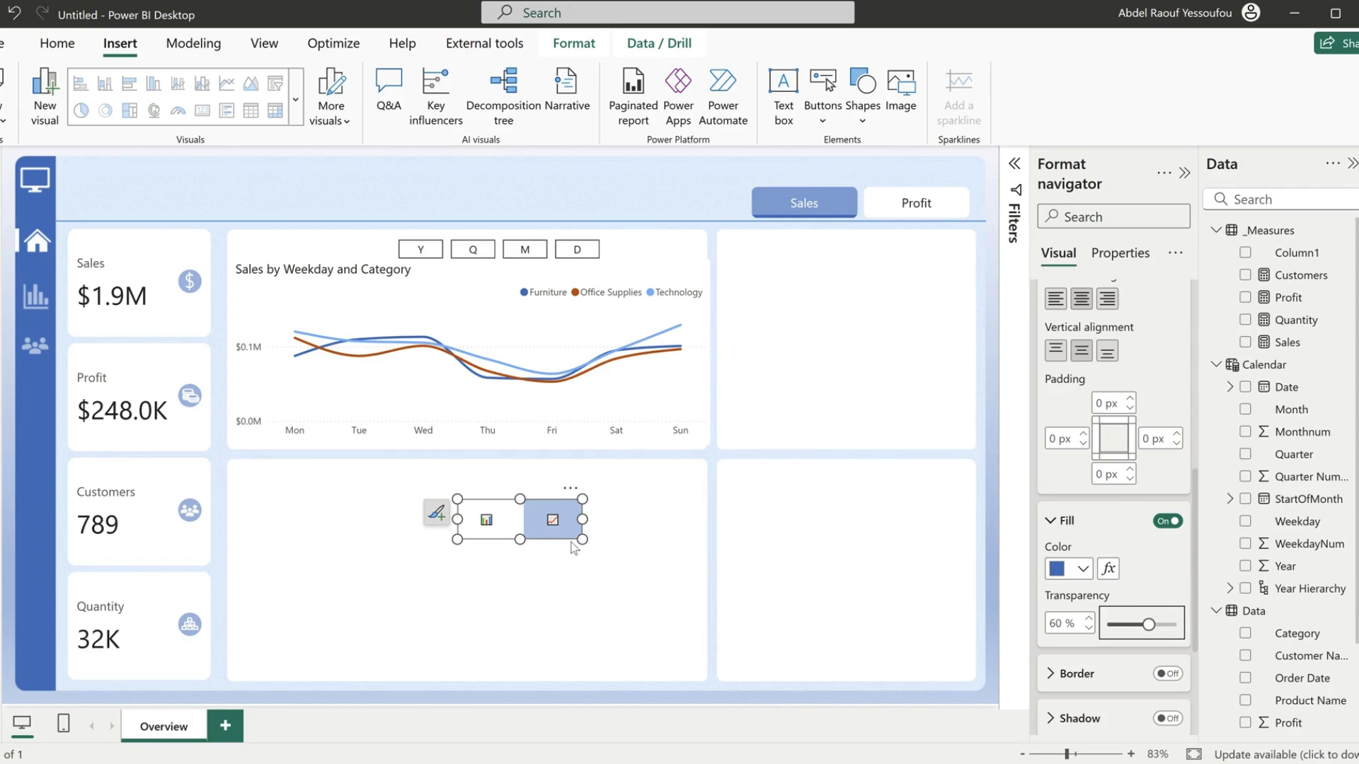
- Toggle between the bar chart and line chart emoji buttons to check the selected styling and displayed chart
ctrl+click(494, 527)
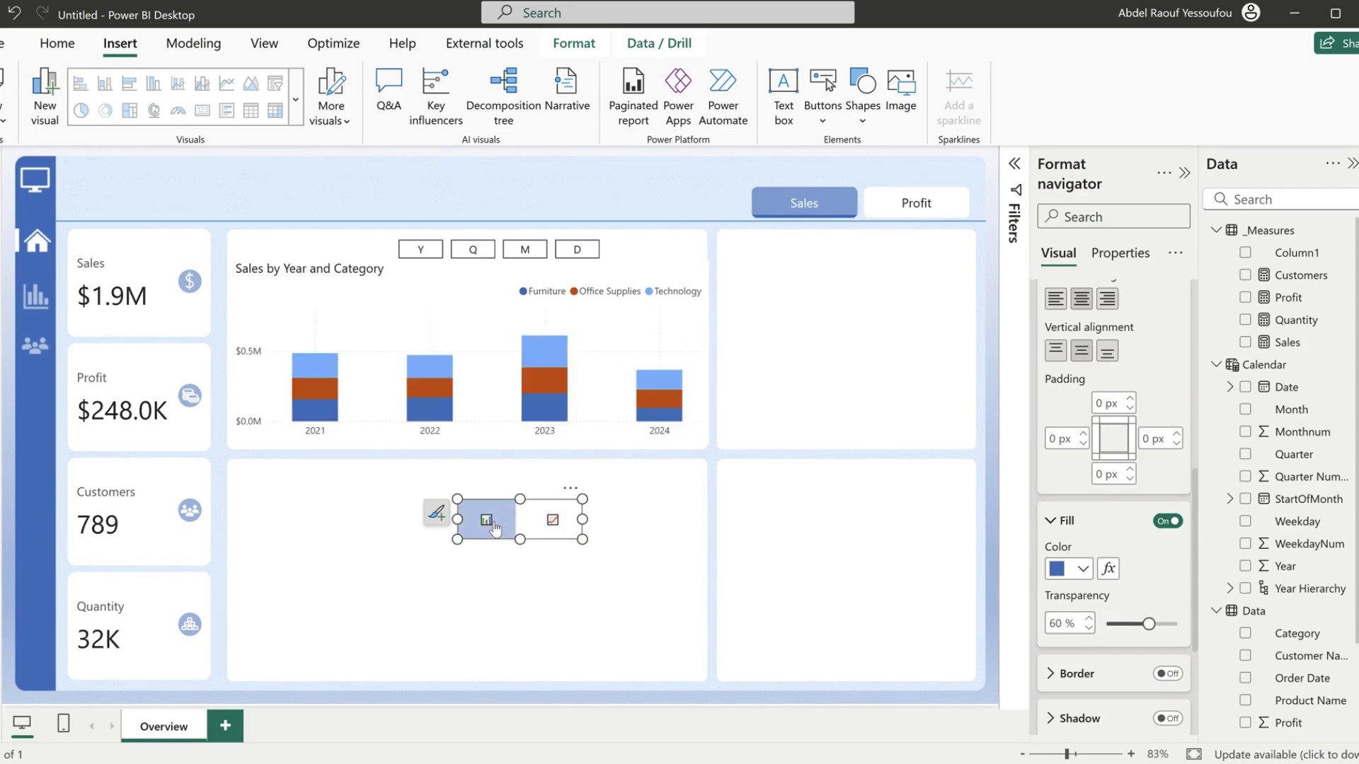
ctrl+click(553, 525)
ctrl+click(479, 522)
ctrl+click(553, 520)
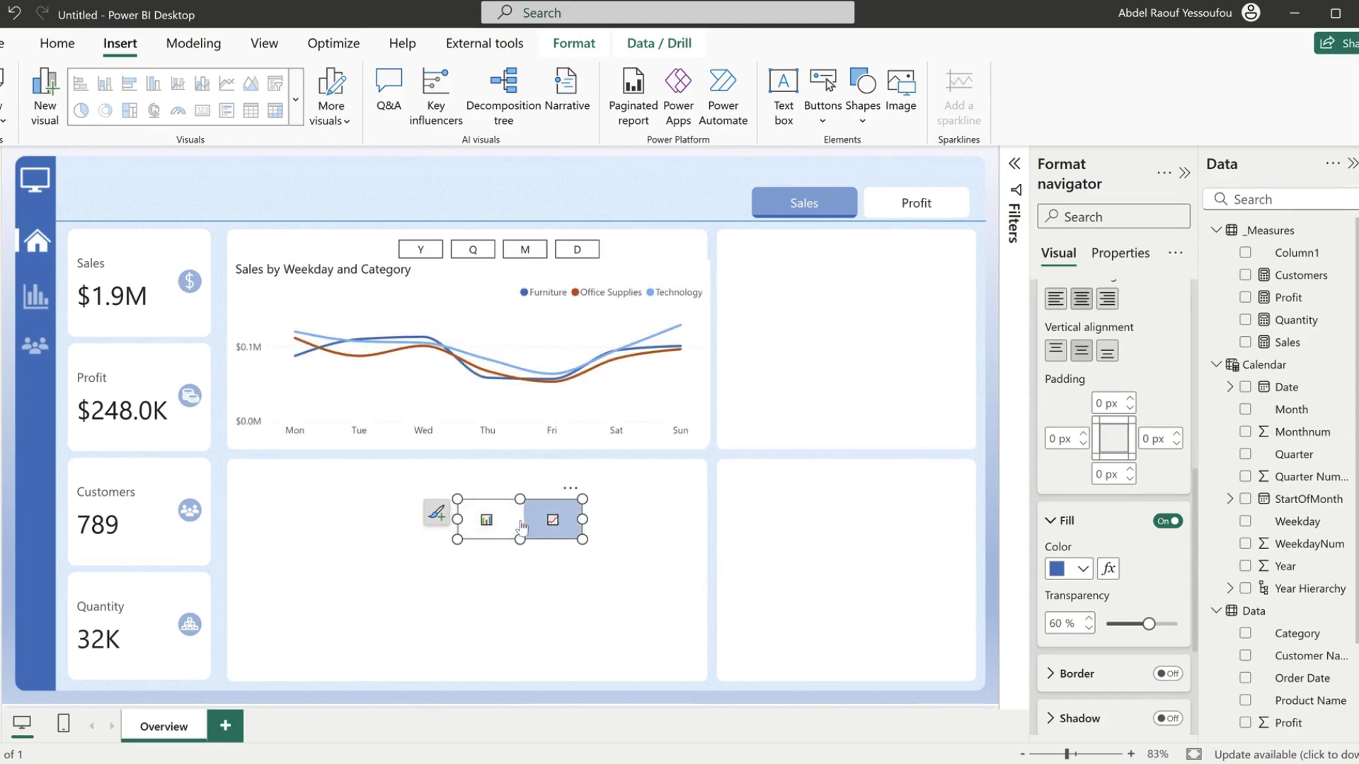
- Deselect the navigator and test the bar chart emoji button together with the Q and M period buttons
click(520, 563)
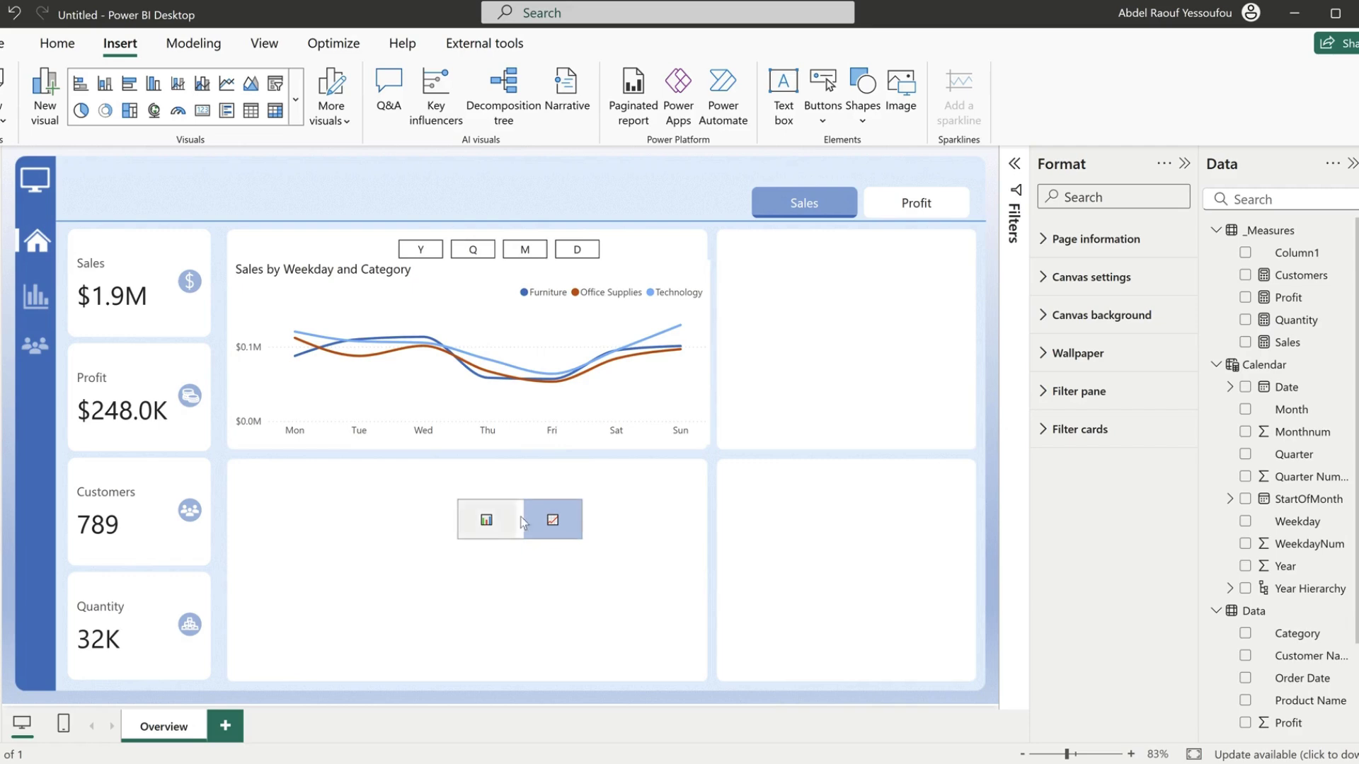
ctrl+click(486, 521)
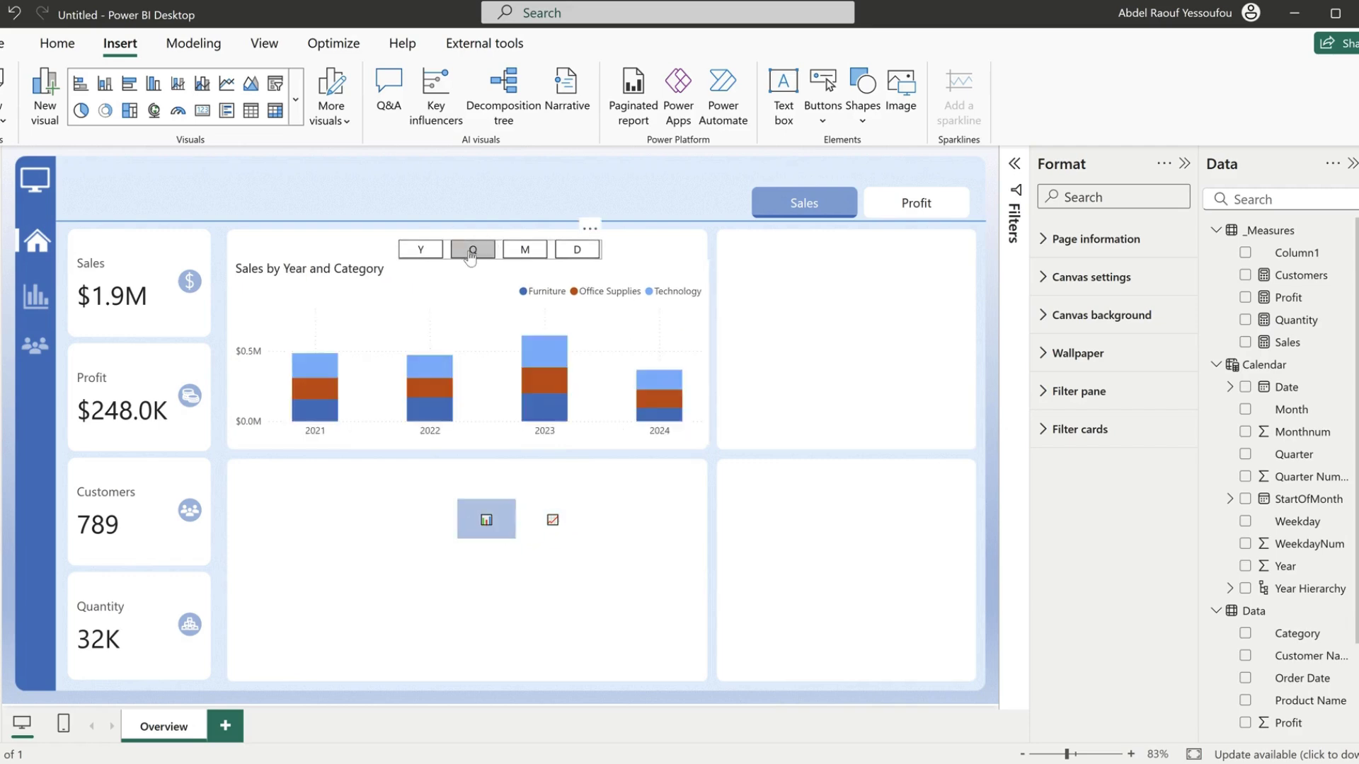
ctrl+click(471, 252)
ctrl+click(525, 252)
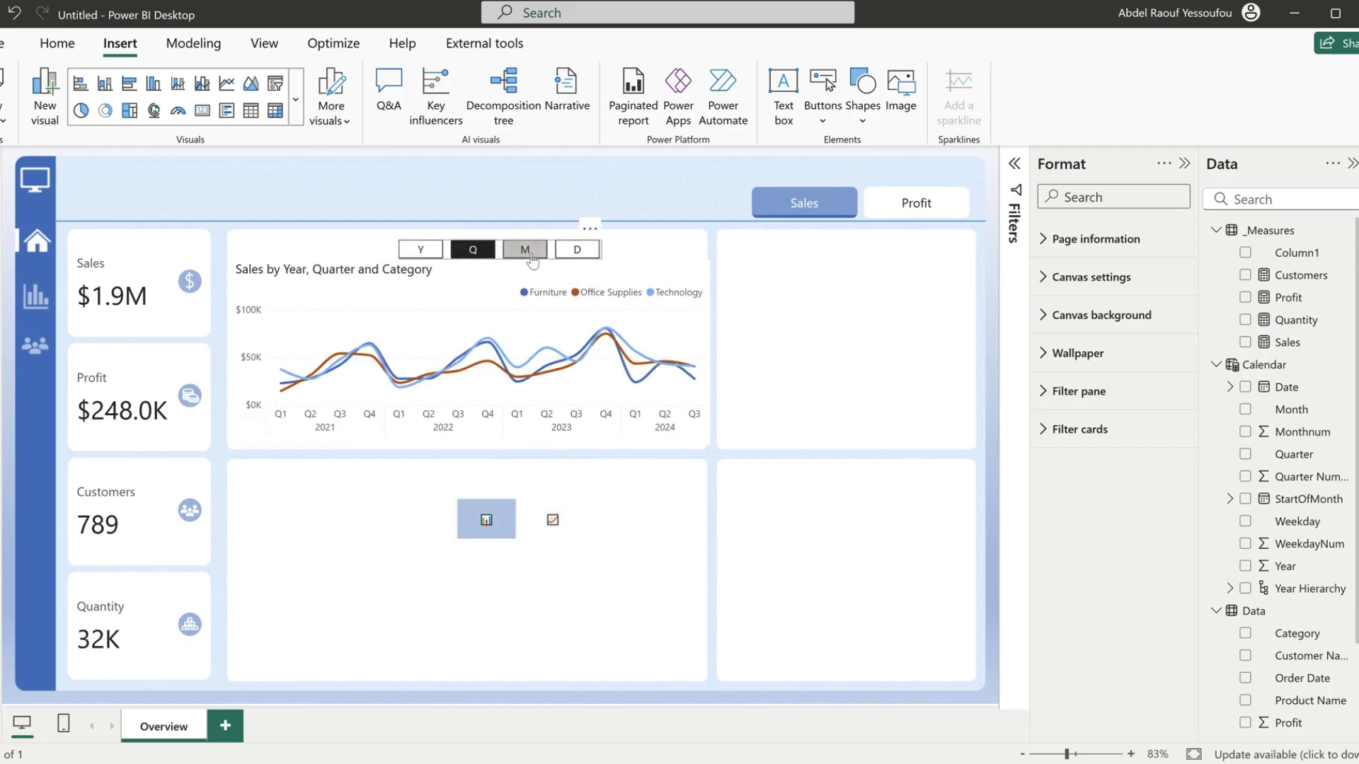
- Move the ShowHide navigator beside the Period buttons above the sales chart and shrink it to fit there
click(520, 546)
drag(520, 545, 660, 260)
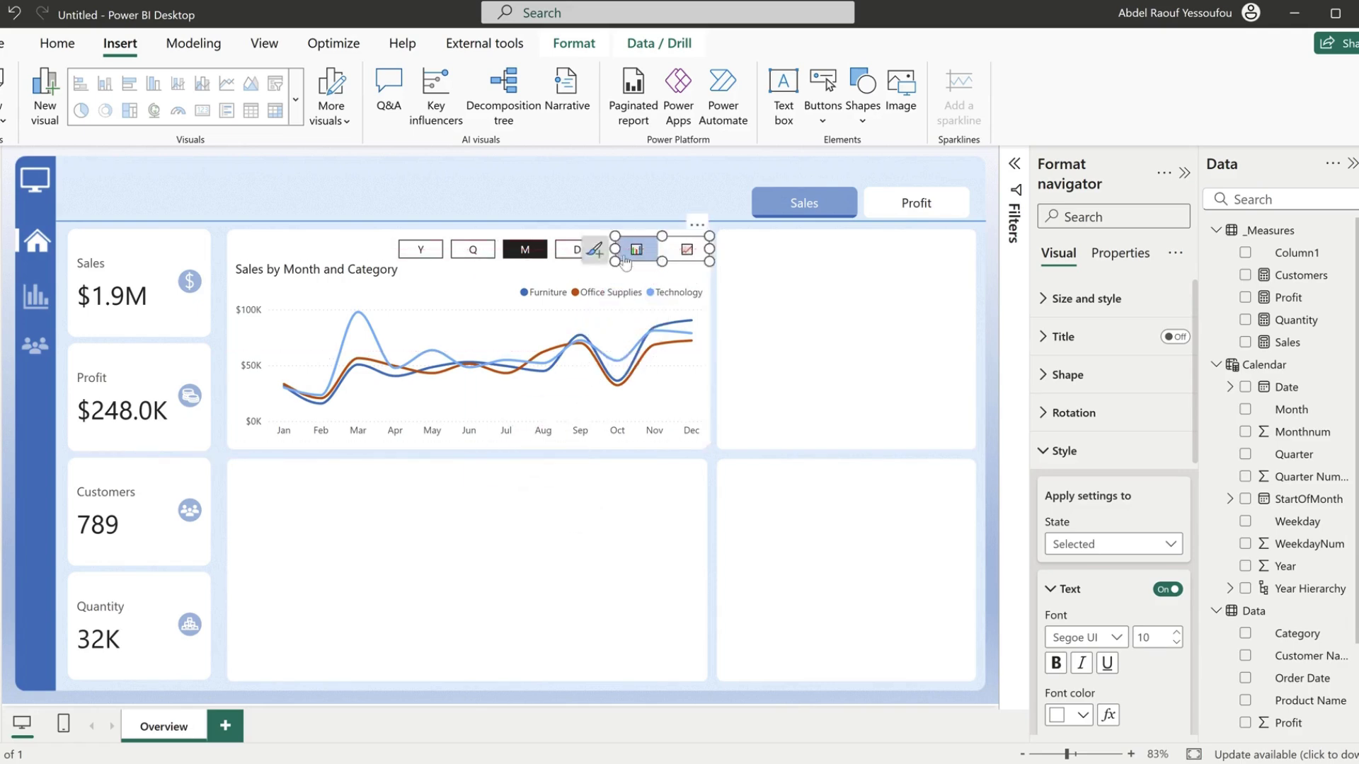
- Set the Period navigator's Selected-state fill color to the same blue as the ShowHide navigator
click(549, 253)
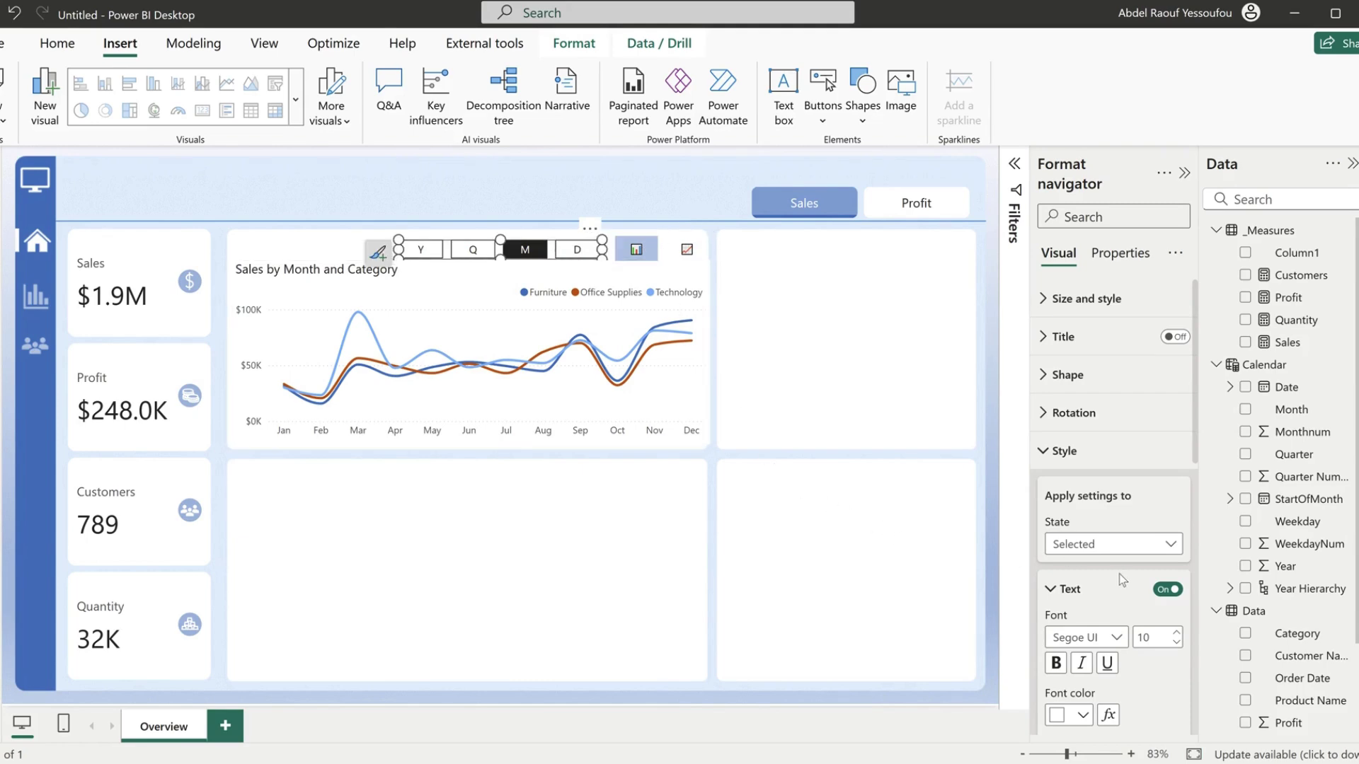
scroll(1121, 580, down, 4)
scroll(1118, 585, down, 3)
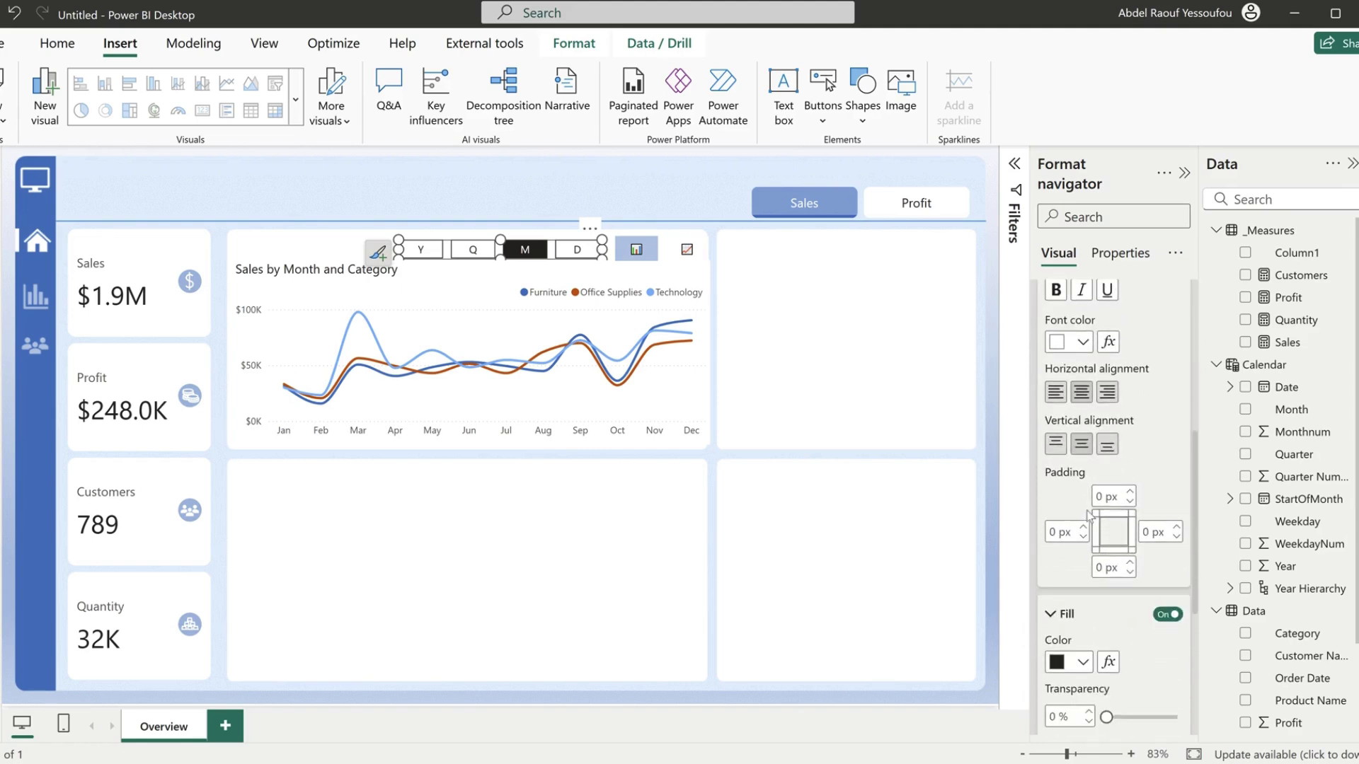
scroll(1070, 397, down, 3)
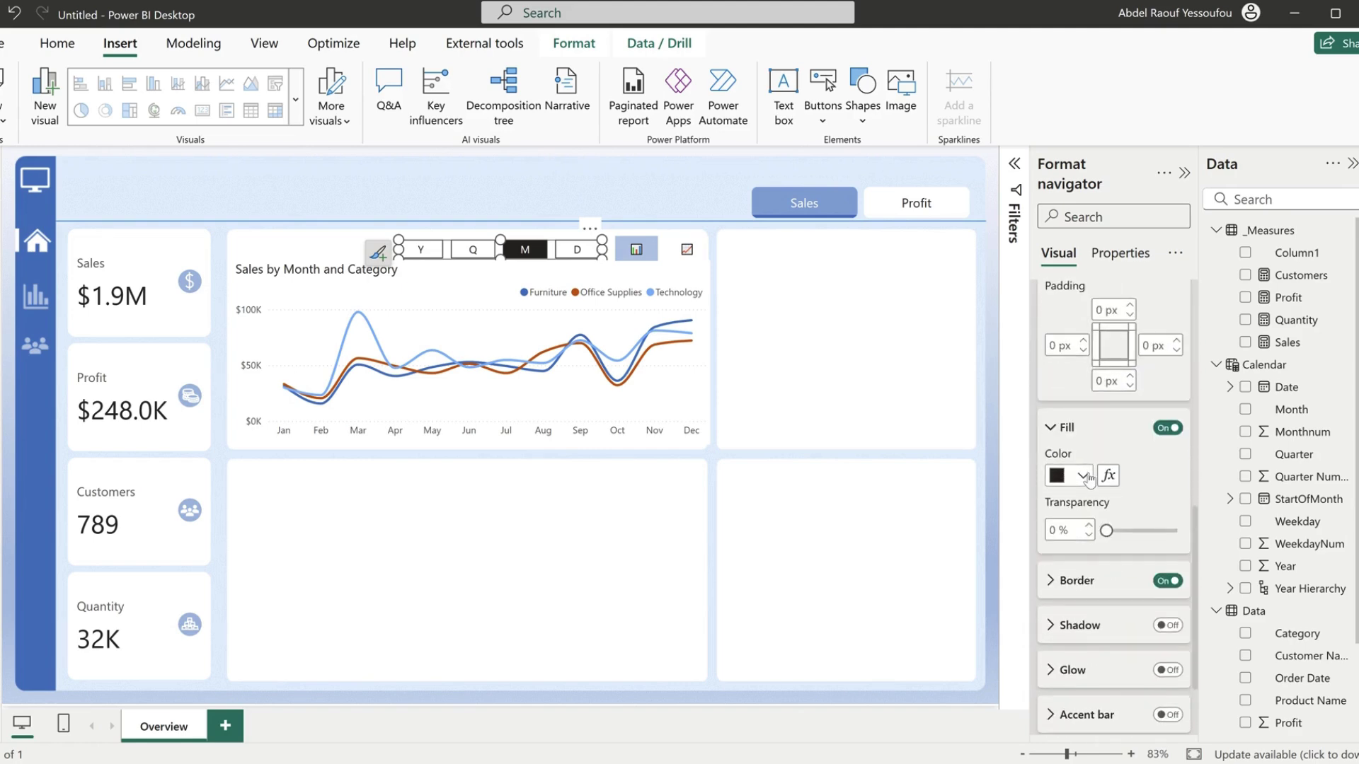
click(1085, 476)
click(1069, 395)
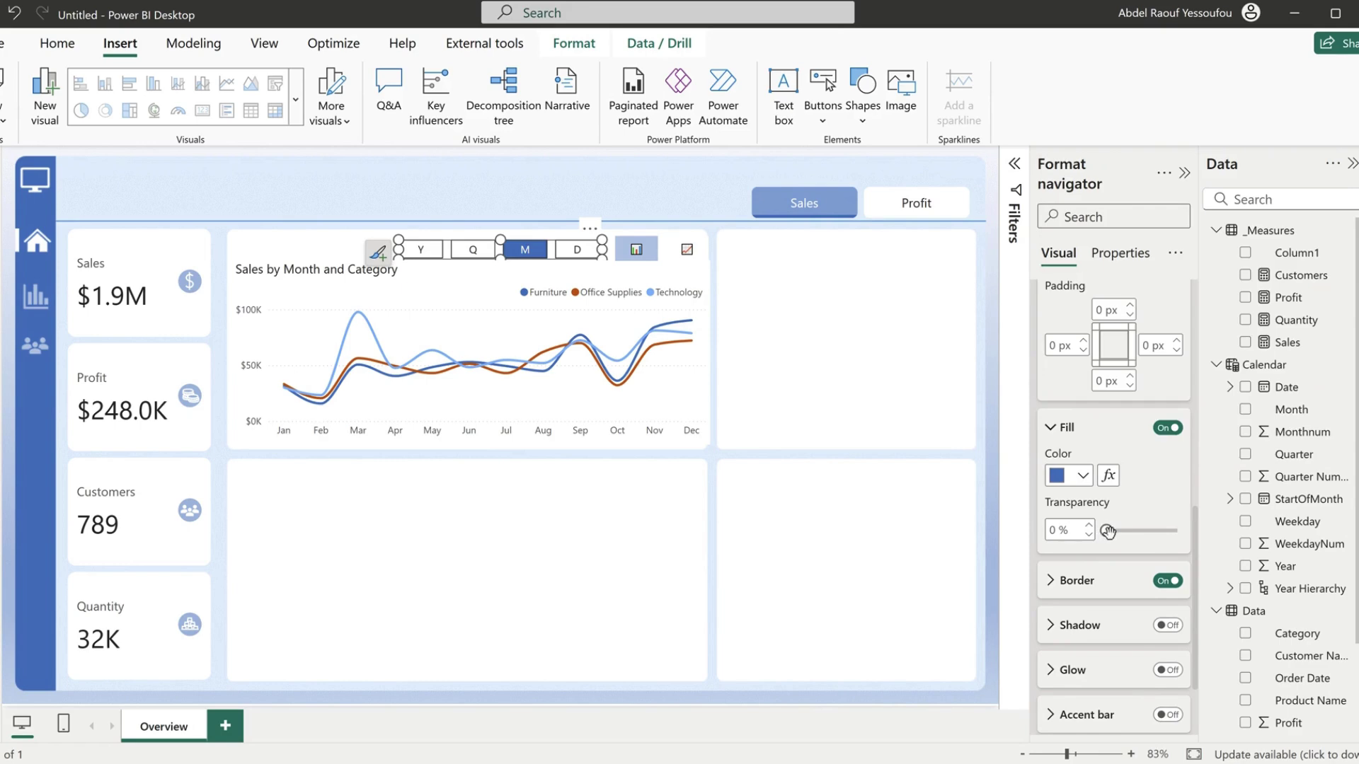
- Set the transparency of the Period navigator's Selected-state fill to 60%
drag(1109, 533, 1144, 532)
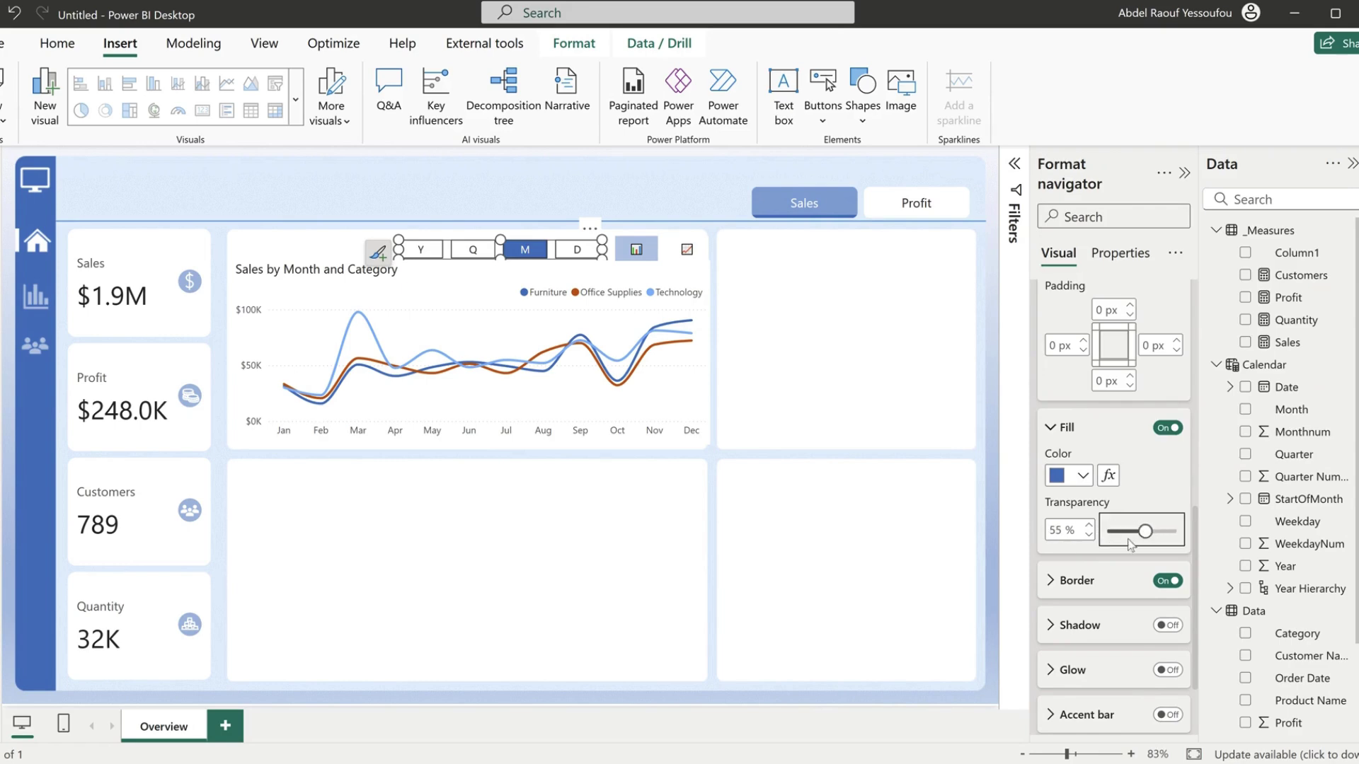
click(1090, 526)
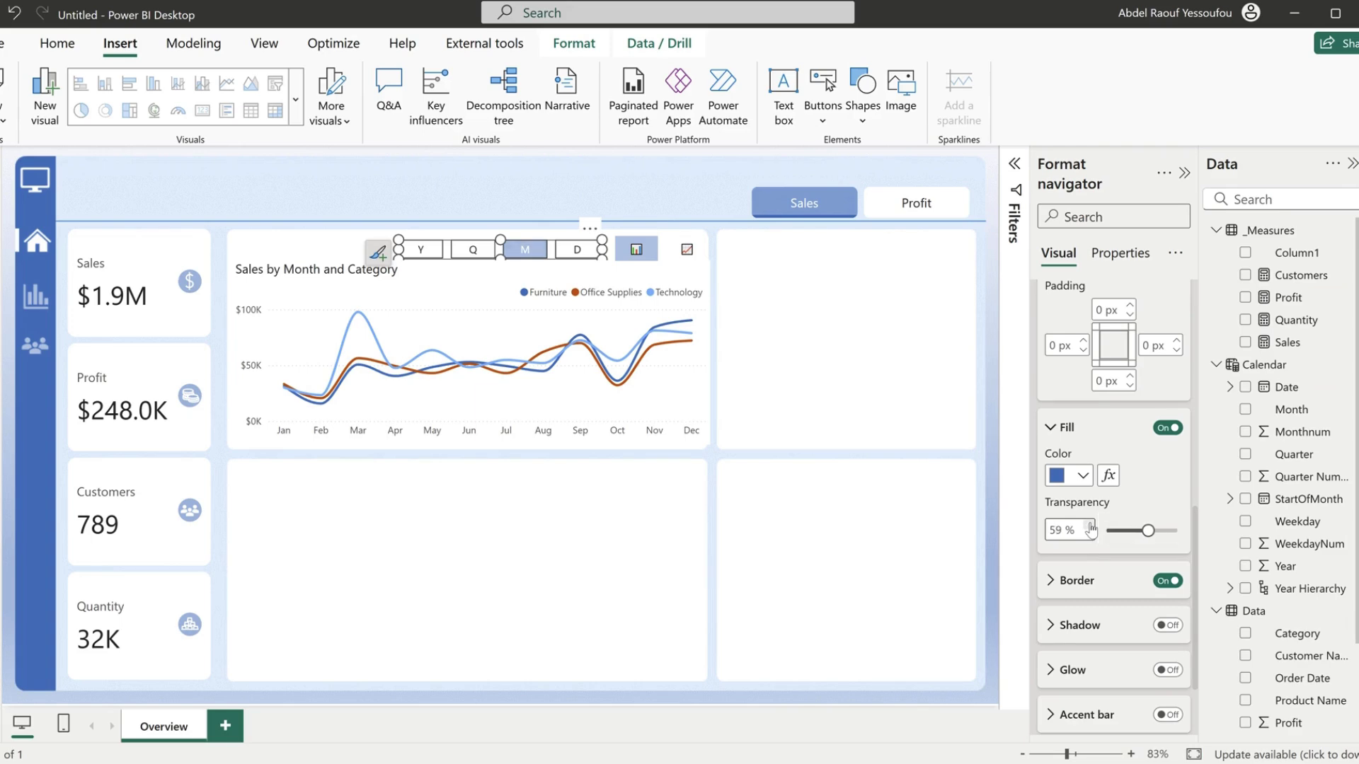
click(1089, 526)
scroll(1147, 652, down, 2)
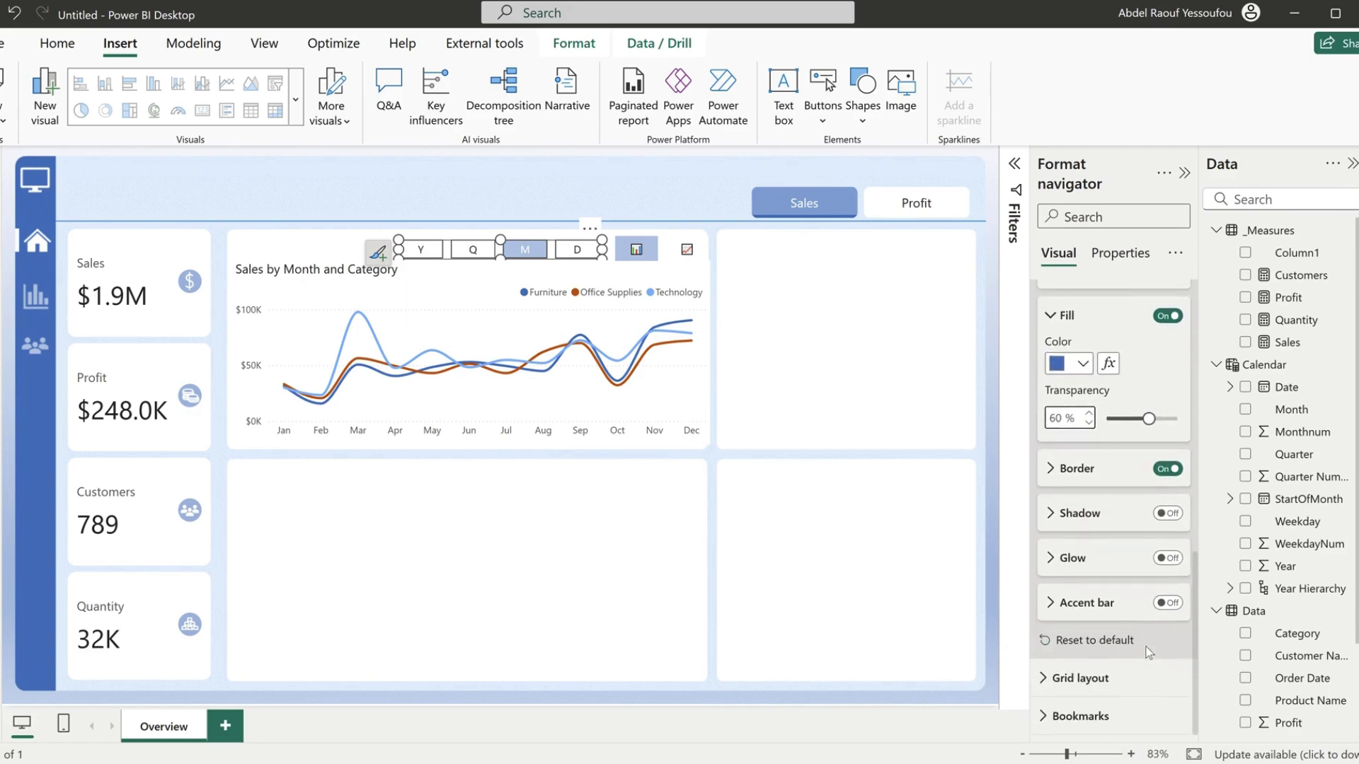
- Turn off the border for the Period navigator's Selected state and slightly lower the top edge of the ShowHide navigator to align them
click(1155, 473)
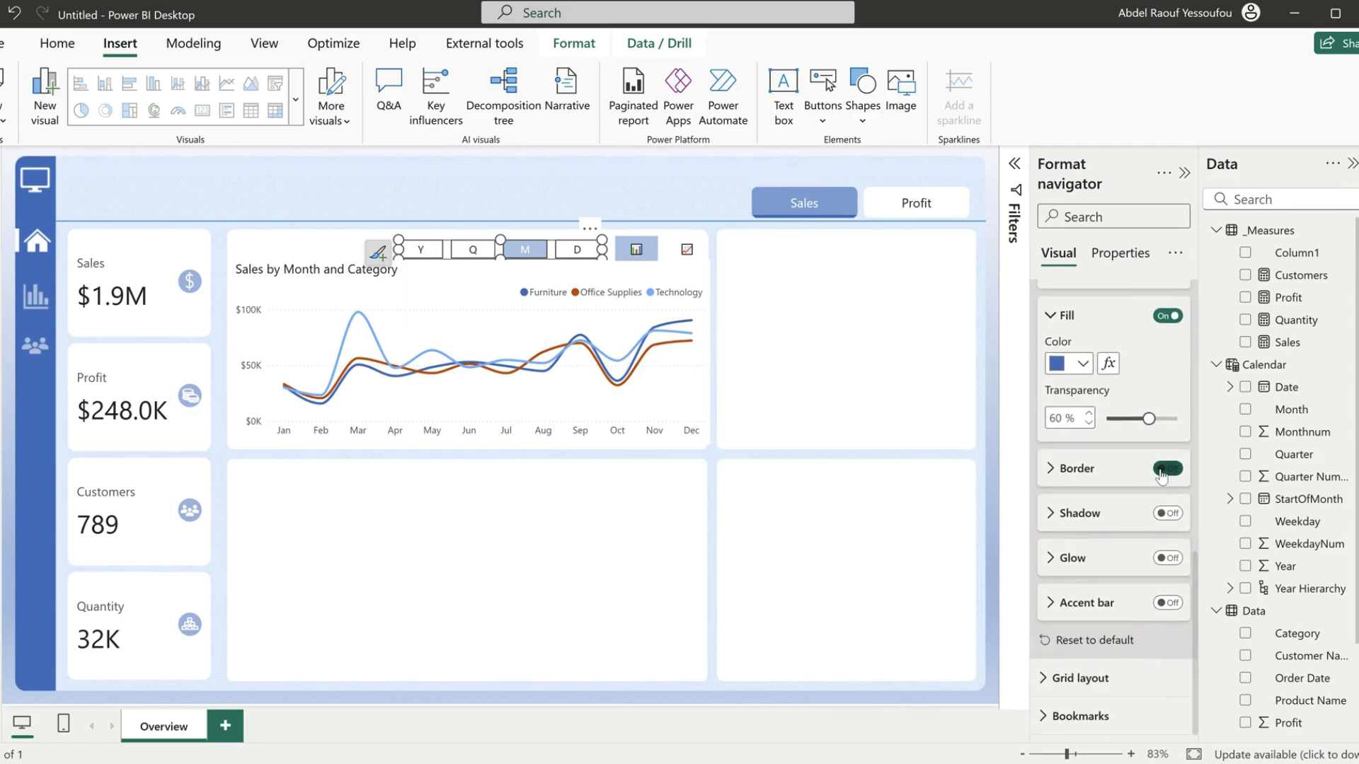
click(662, 246)
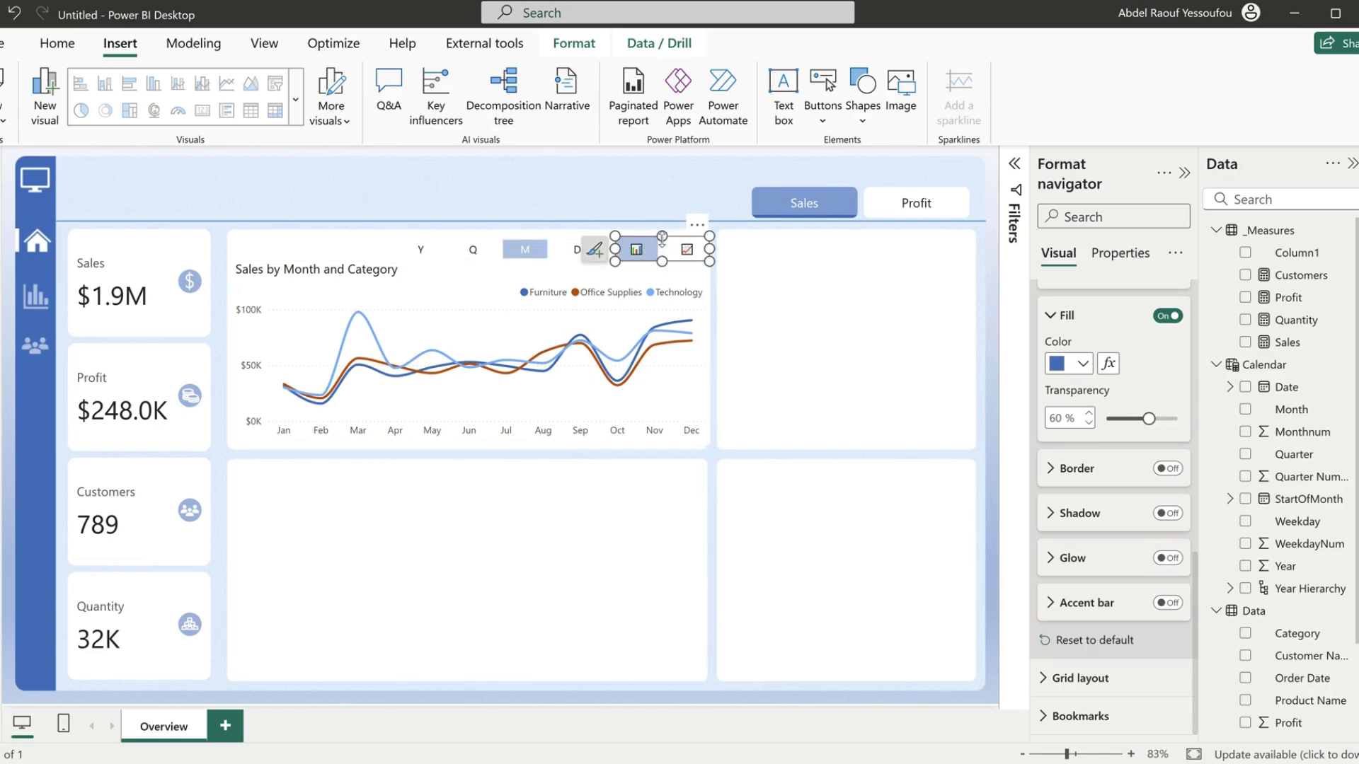
drag(662, 237, 661, 241)
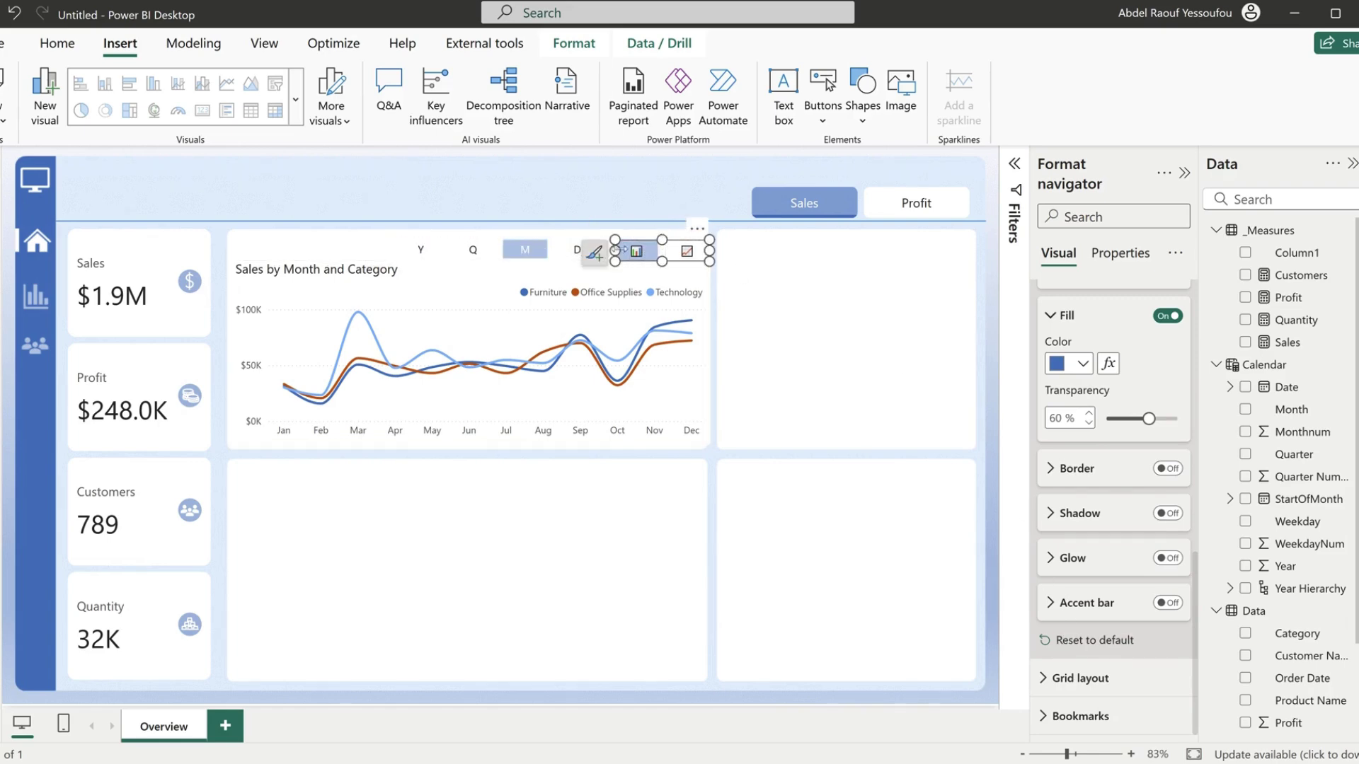
click(605, 197)
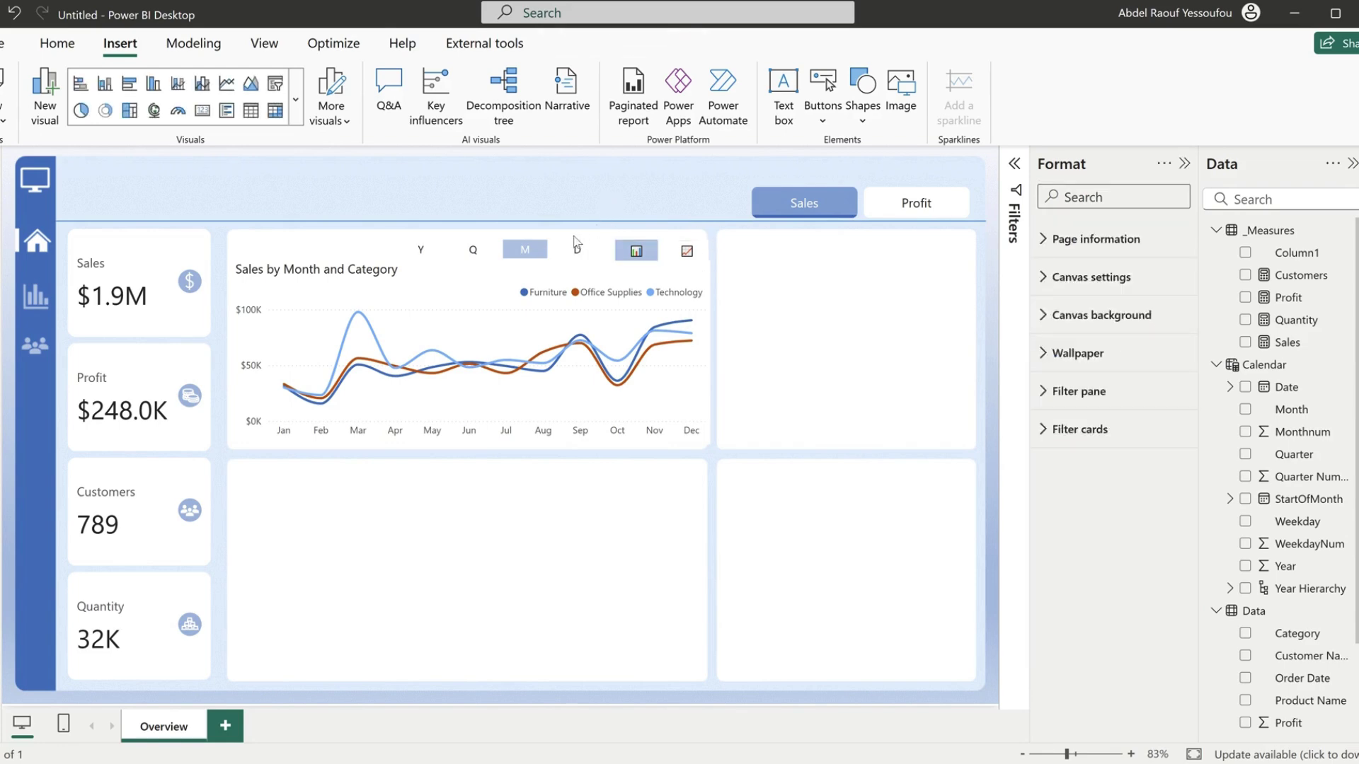
- Test the Y, Q, M and D period buttons together with the bar and line chart emoji buttons, ending on the yearly line chart
click(472, 256)
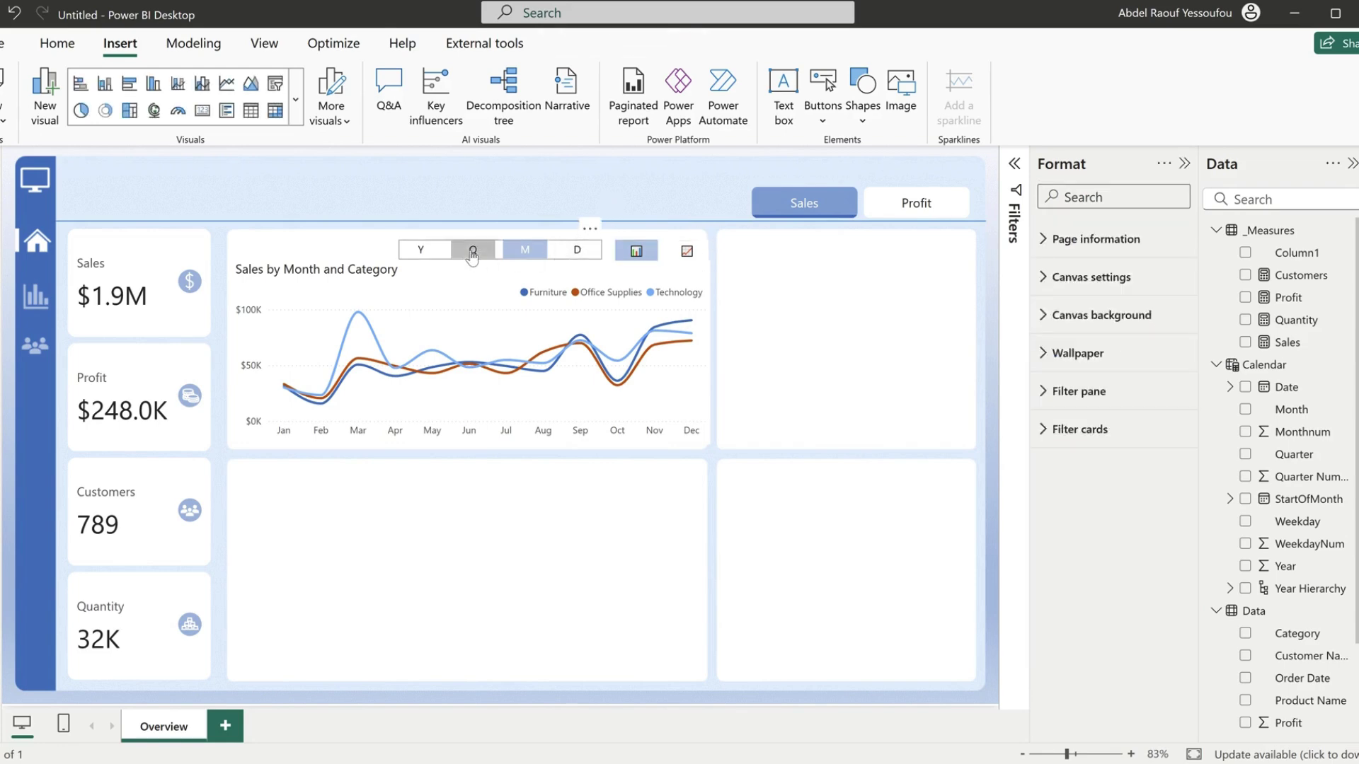
click(421, 250)
click(587, 256)
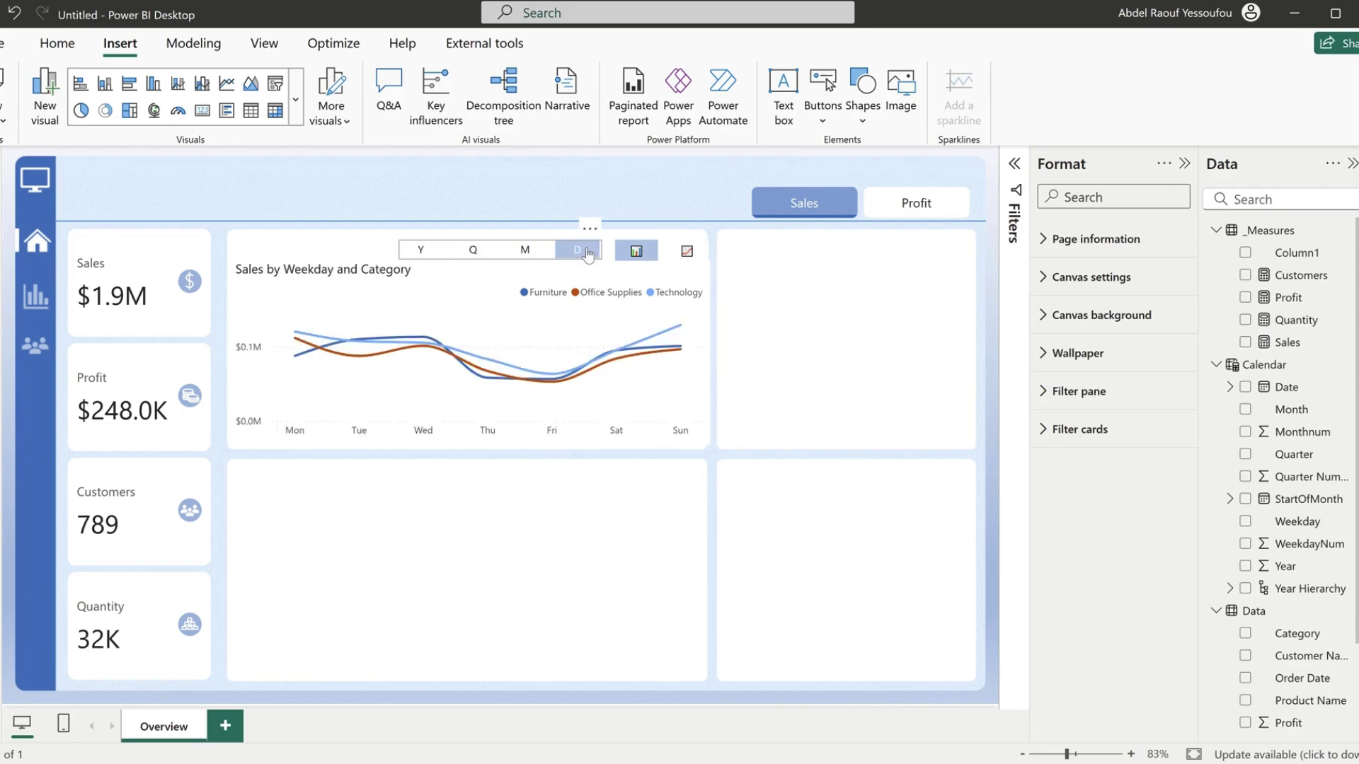
click(692, 256)
click(636, 251)
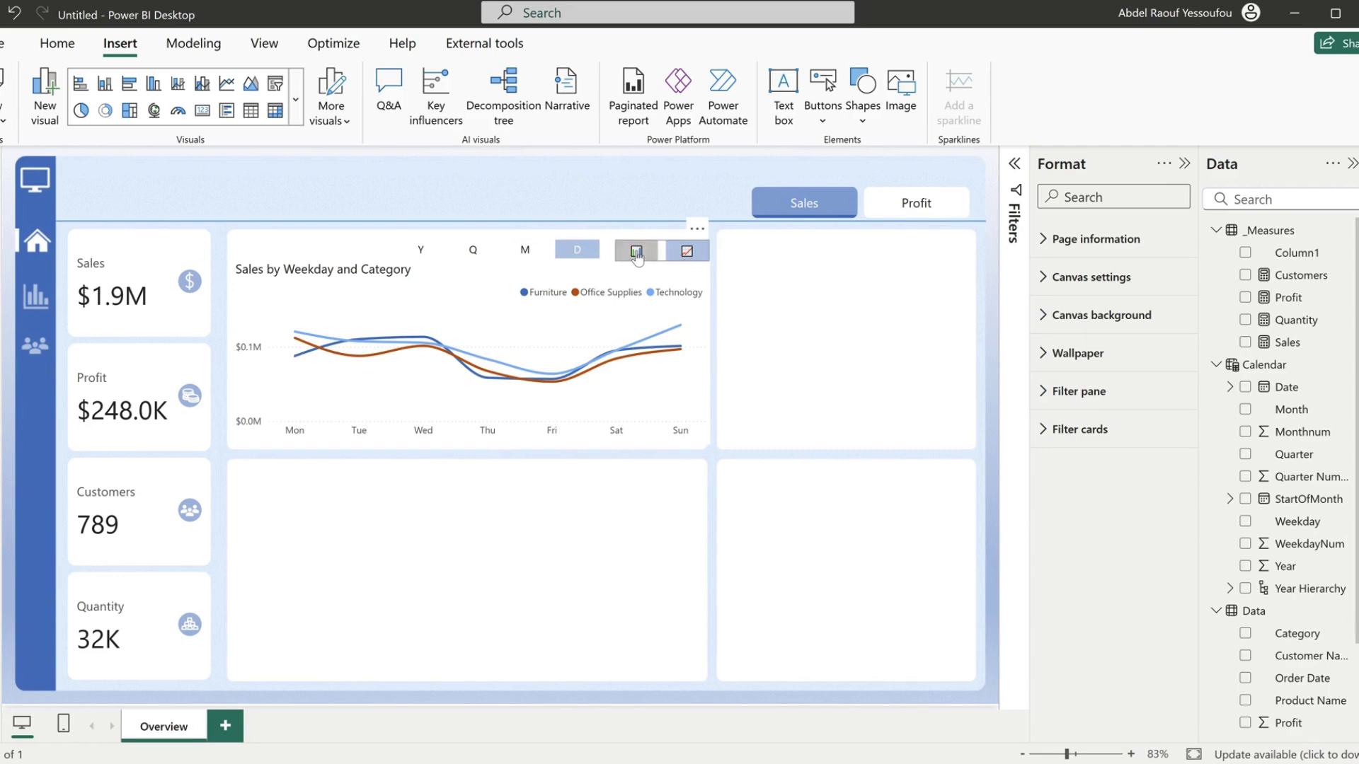
click(686, 253)
click(524, 250)
click(474, 251)
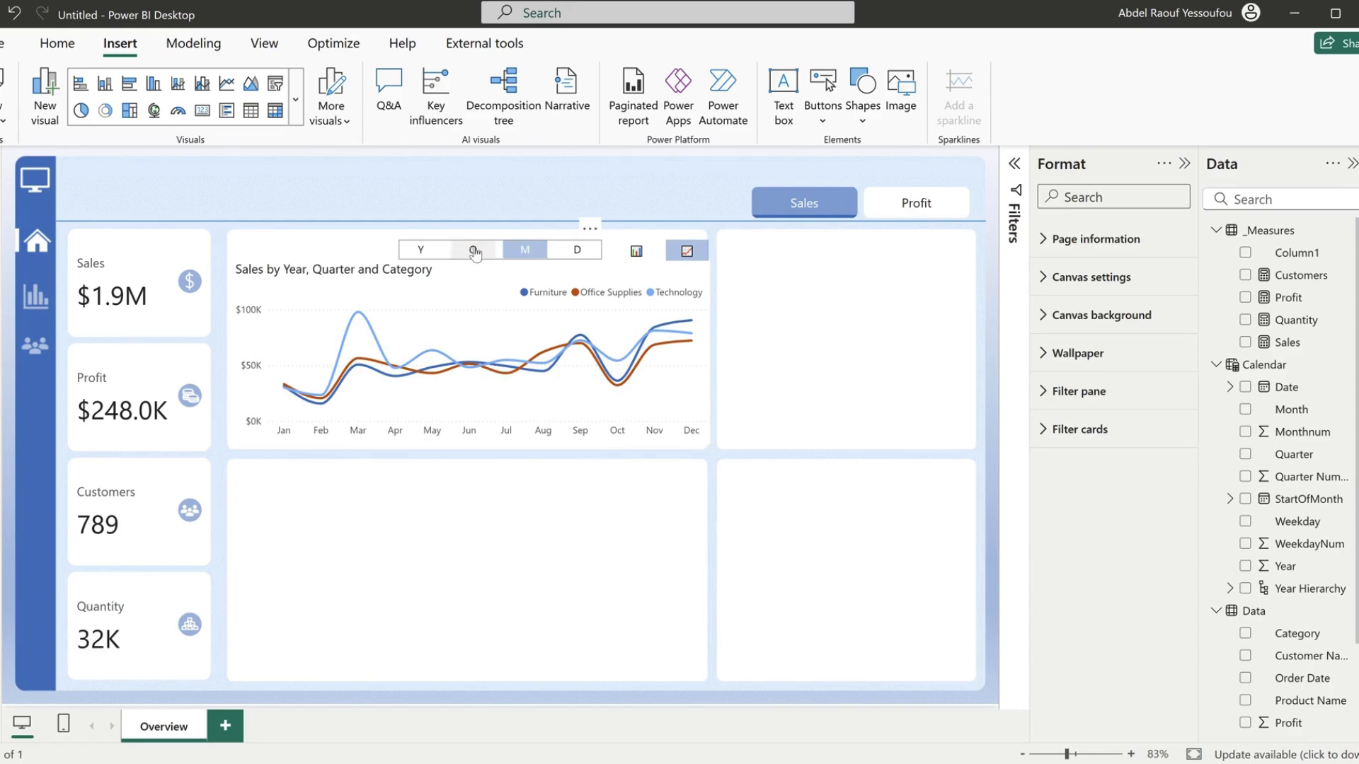
click(424, 252)
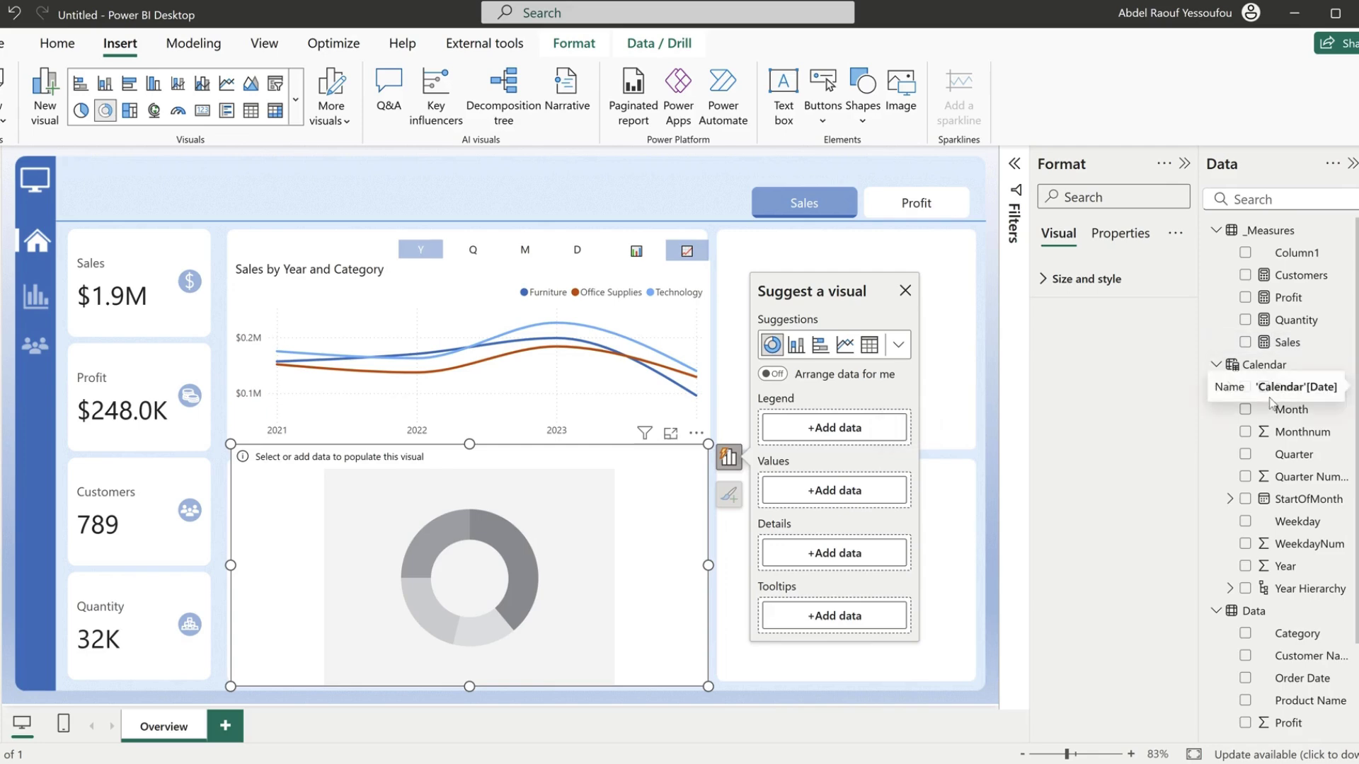
- Fill the empty donut chart with Category as legend and the Sales_Profit_Param parameter field as values
click(1244, 633)
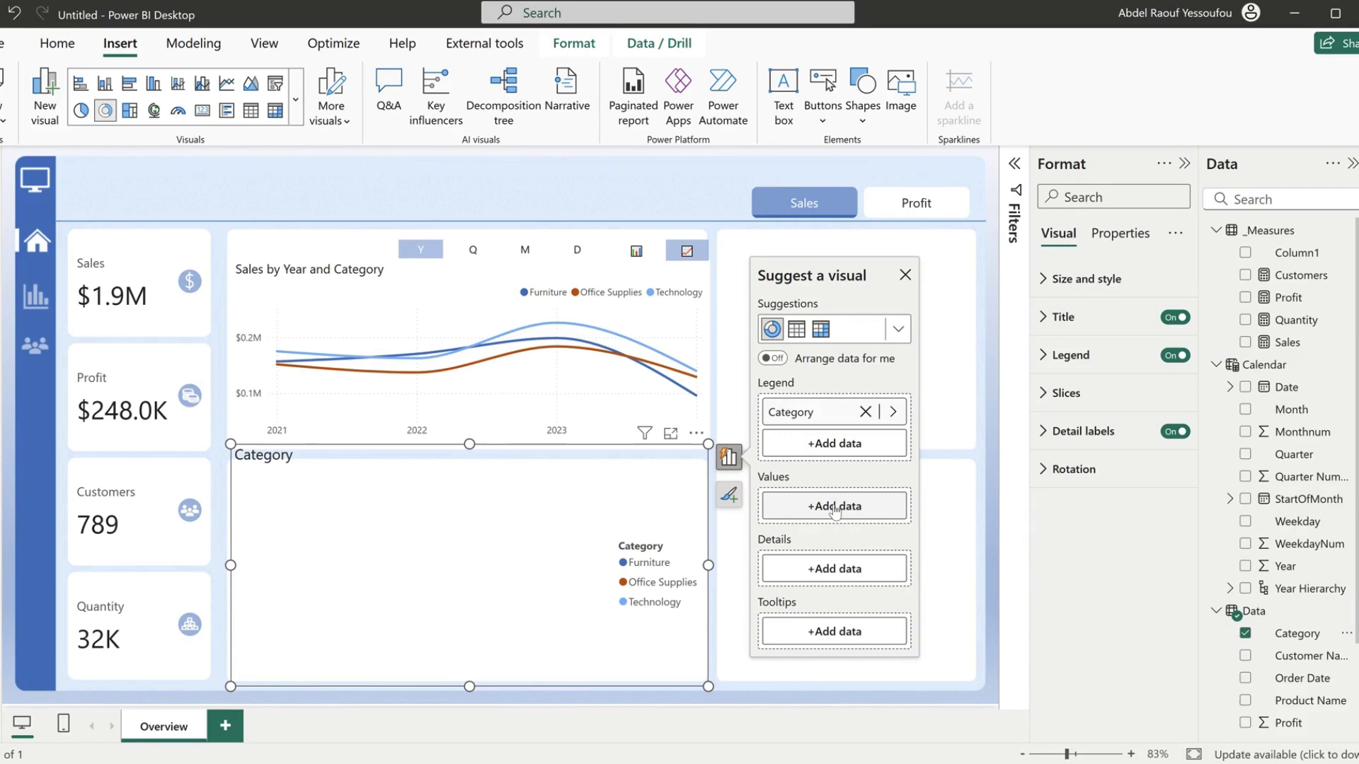
scroll(1295, 587, down, 3)
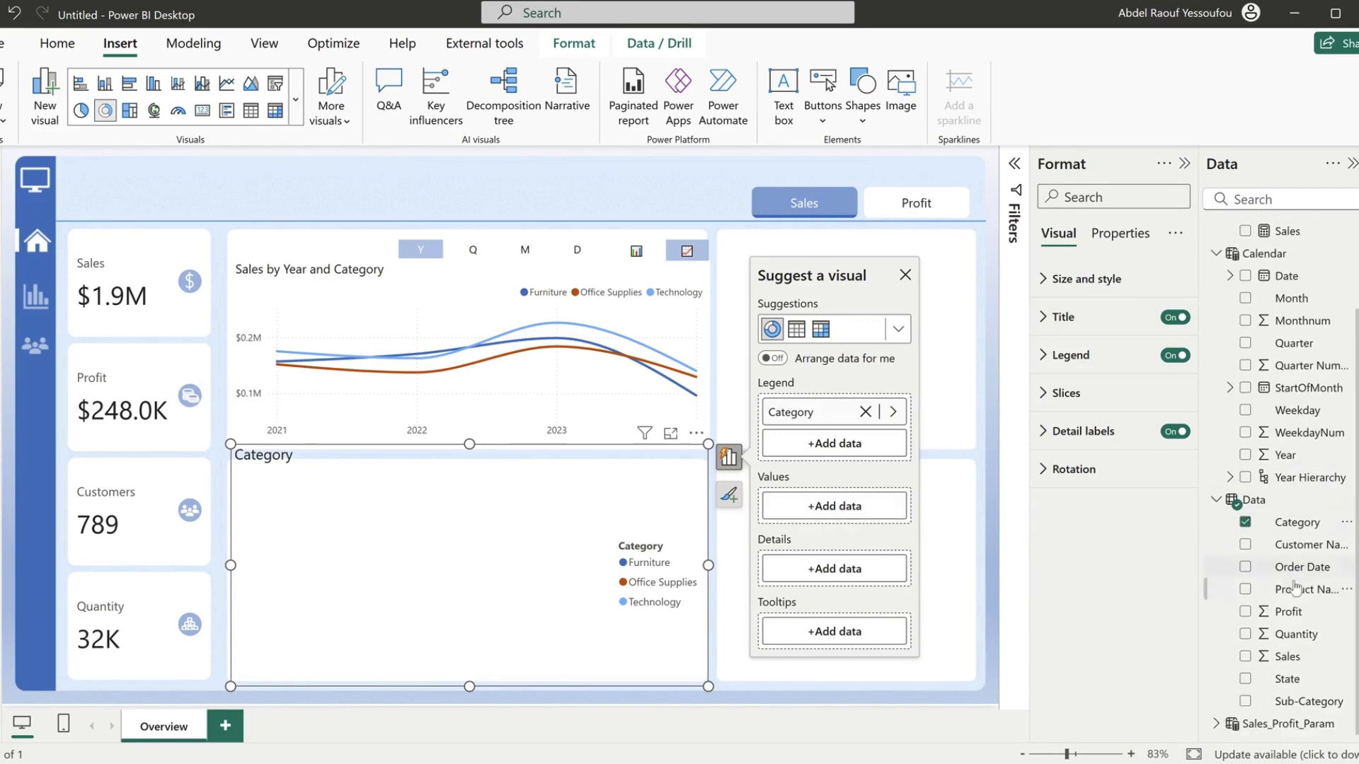
click(1217, 725)
drag(1299, 732, 876, 508)
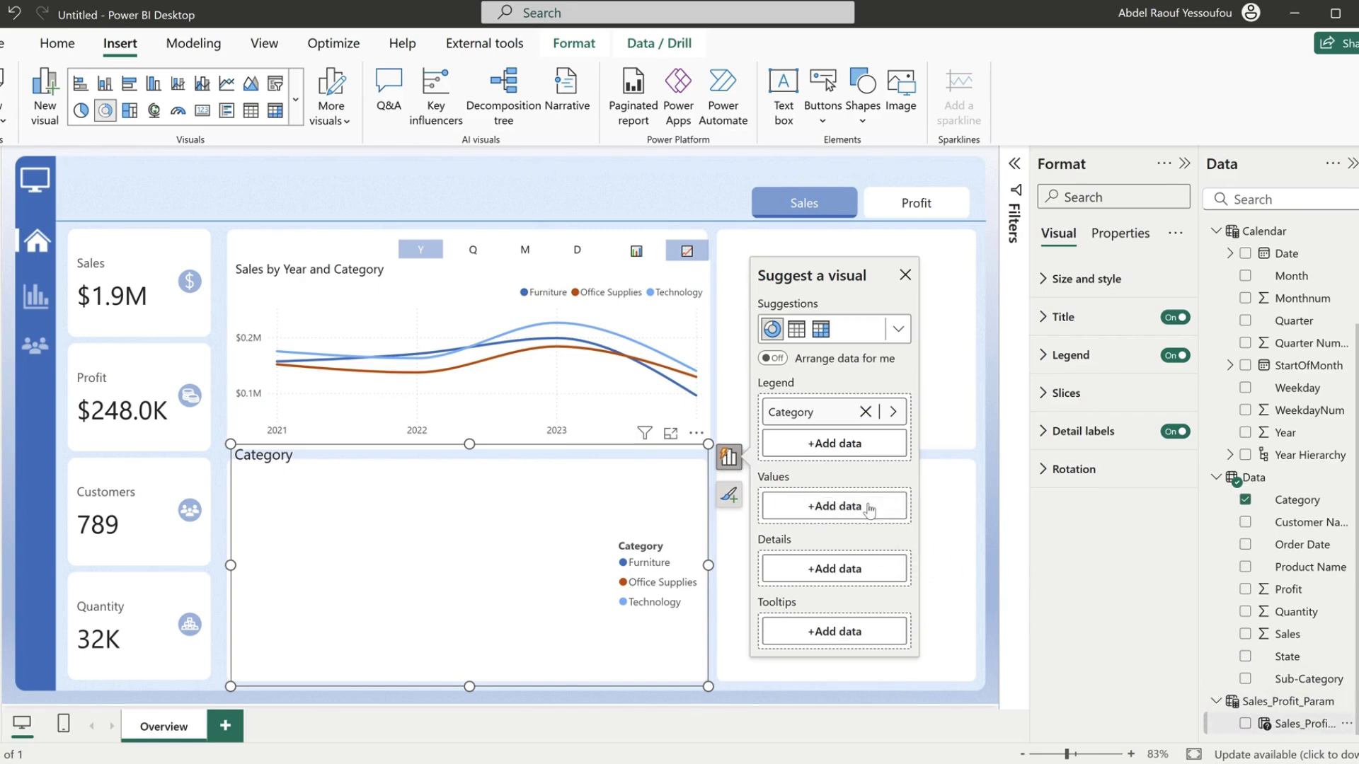
- Switch the measure slicer between Profit and Sales to test the donut chart, ending on Profit
click(908, 215)
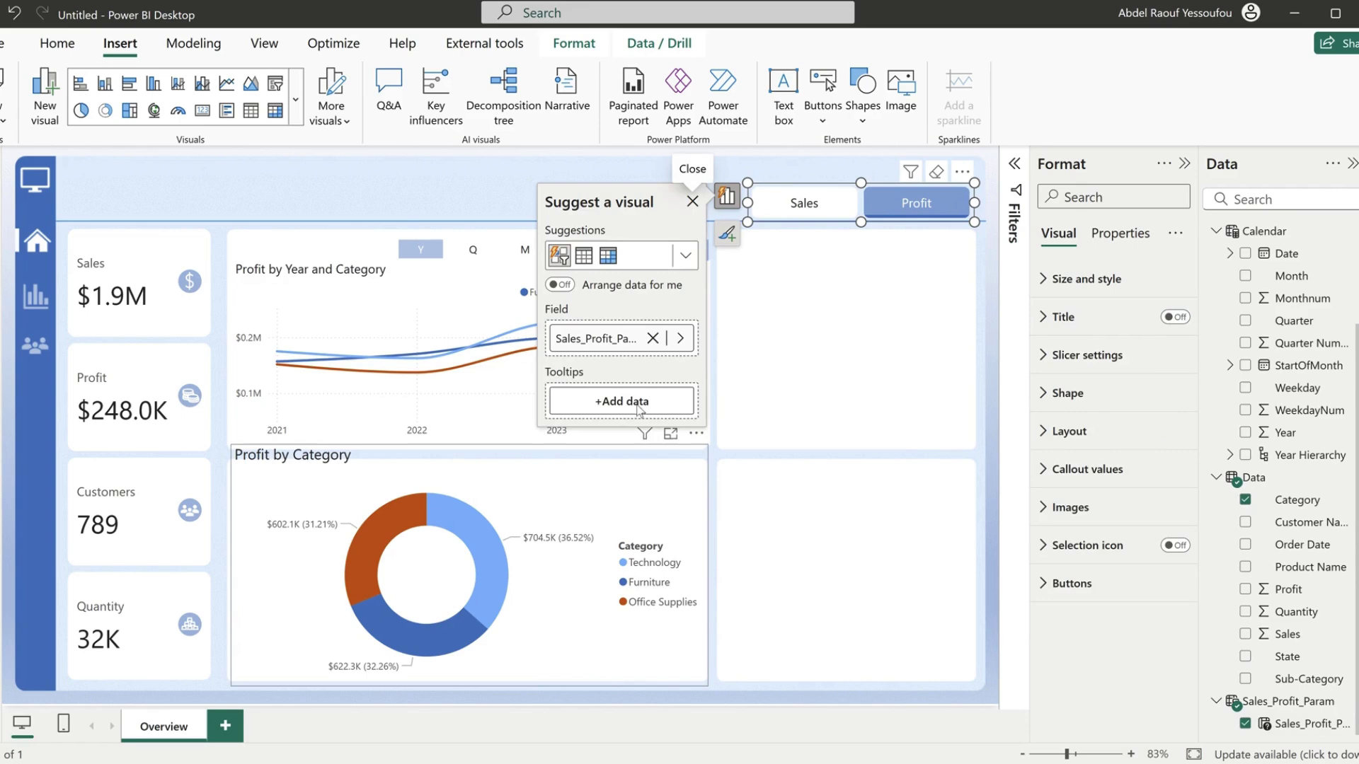
click(803, 216)
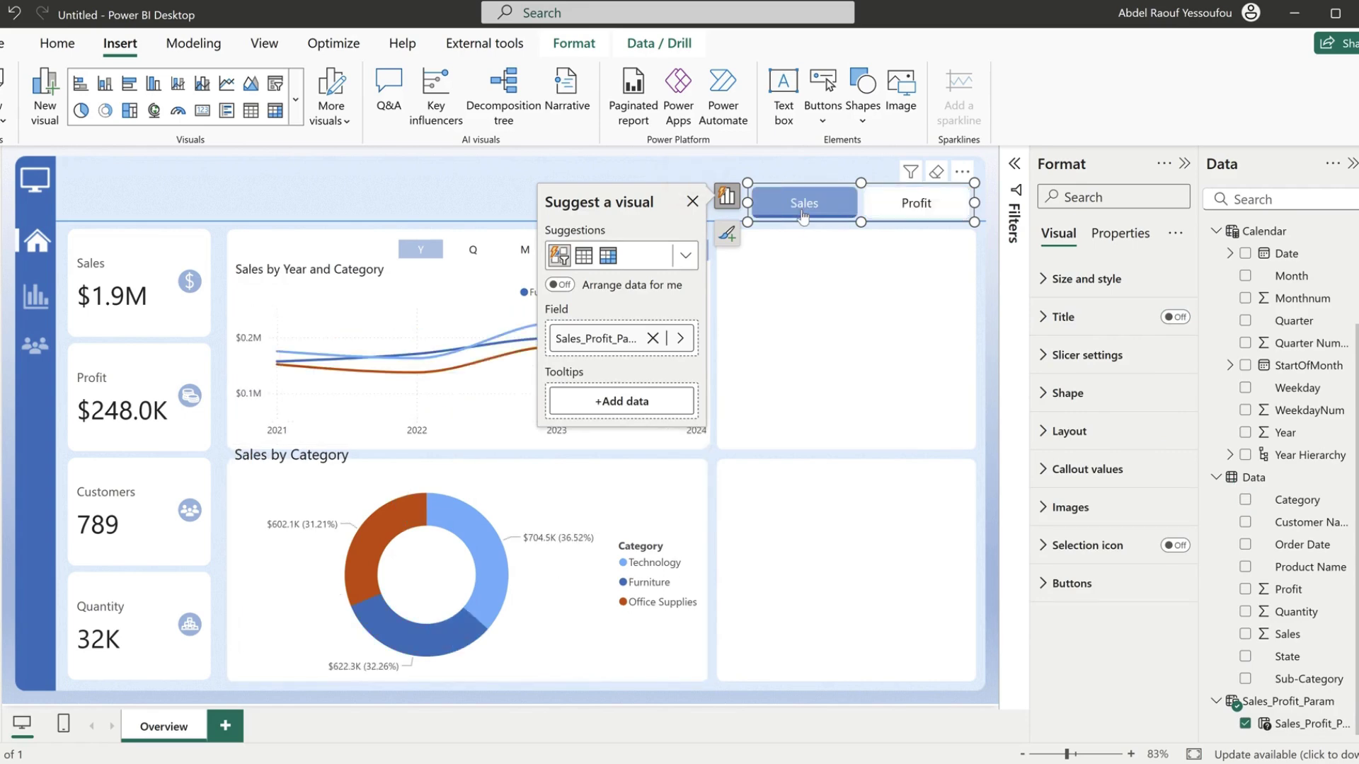
click(934, 210)
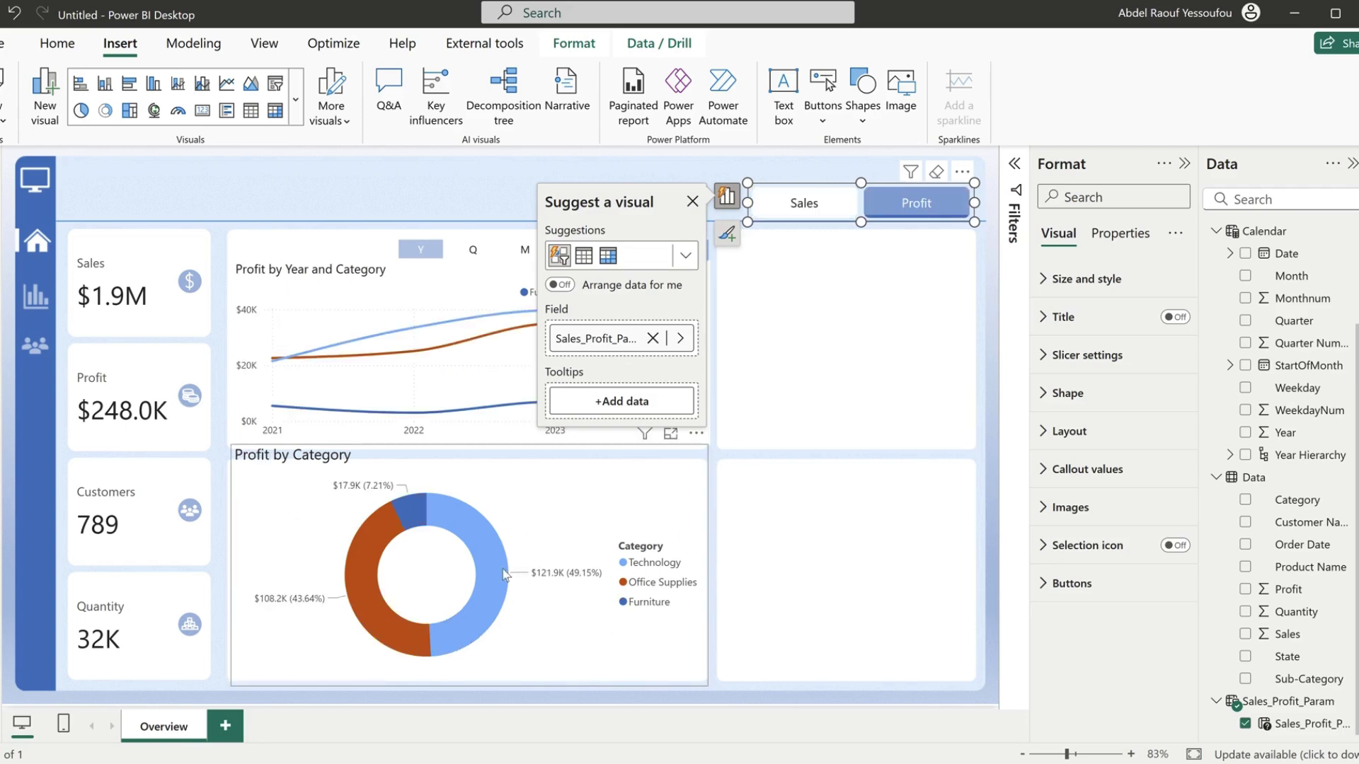
- Shrink the donut chart toward its lower-right corner and reduce its title font size
click(670, 671)
click(825, 449)
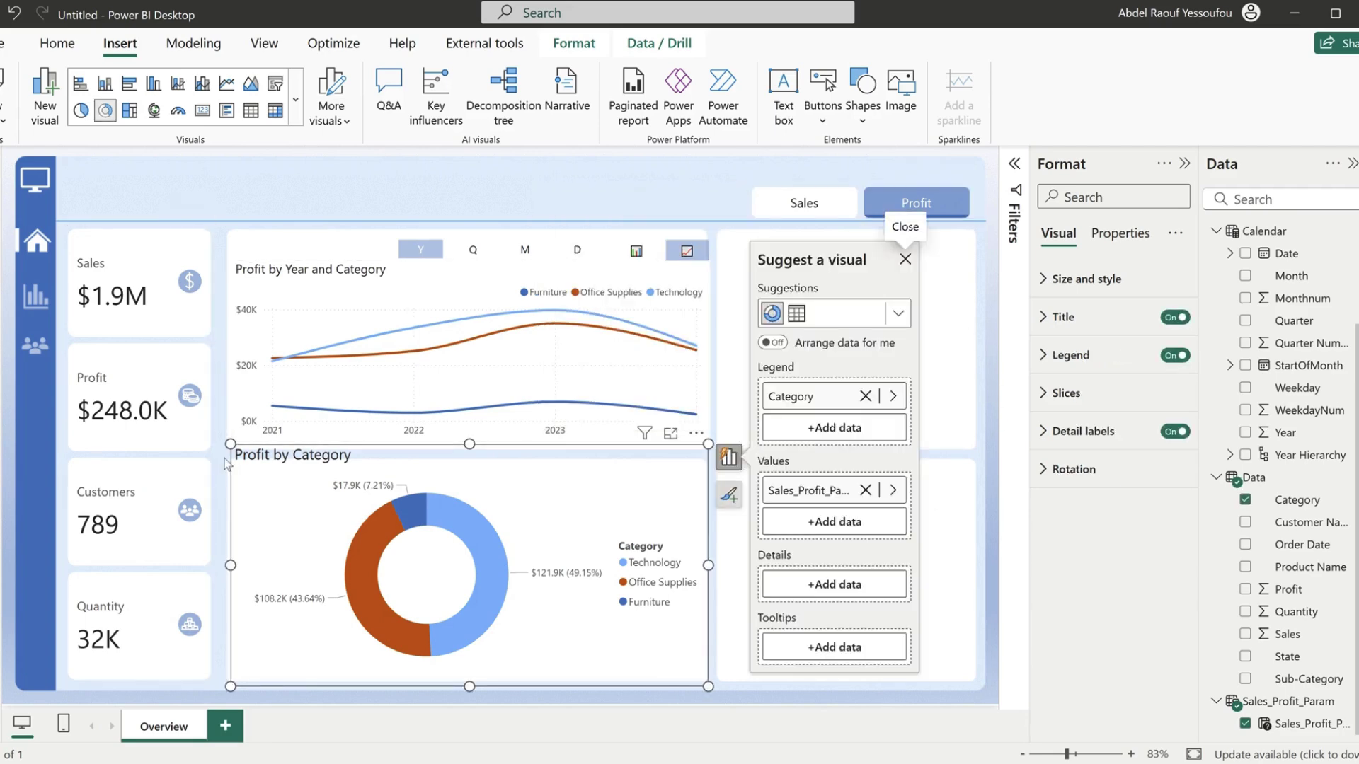
drag(229, 443, 387, 550)
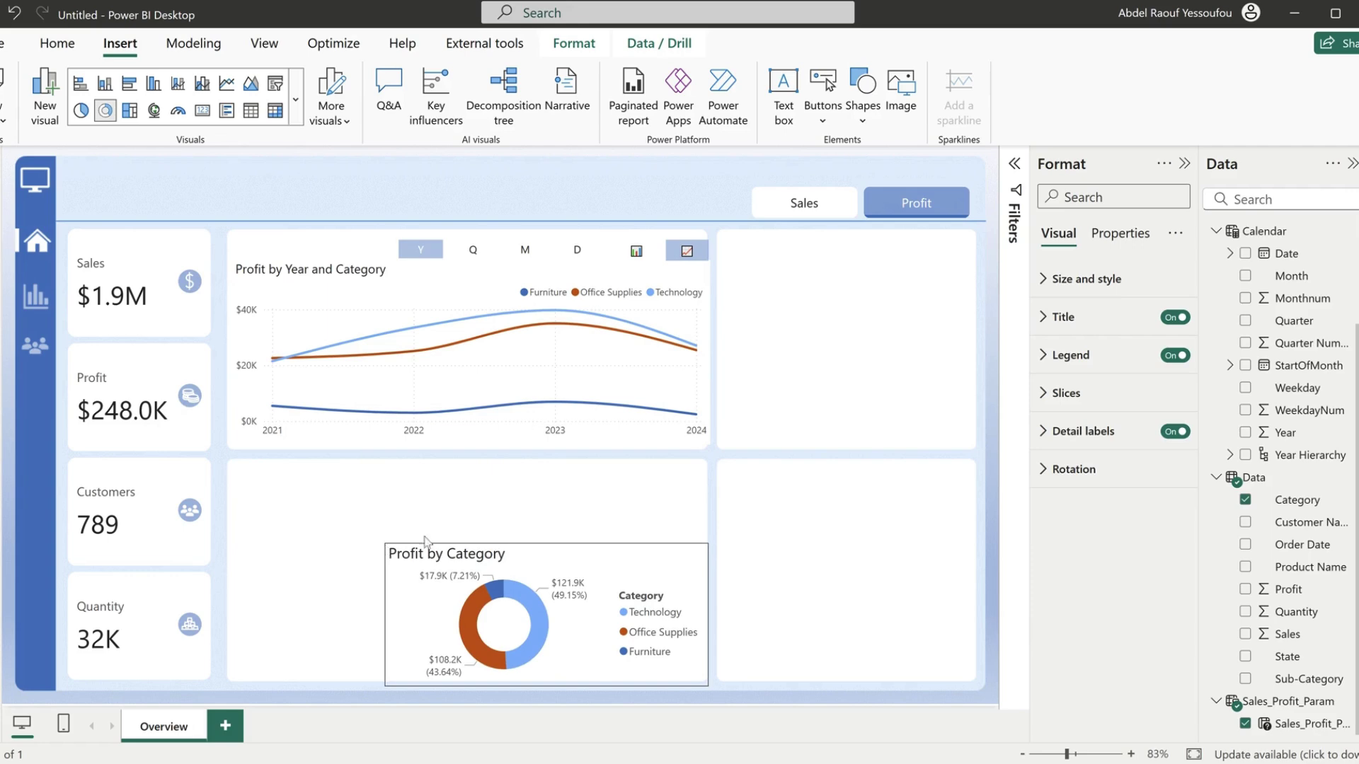
click(363, 556)
click(1063, 317)
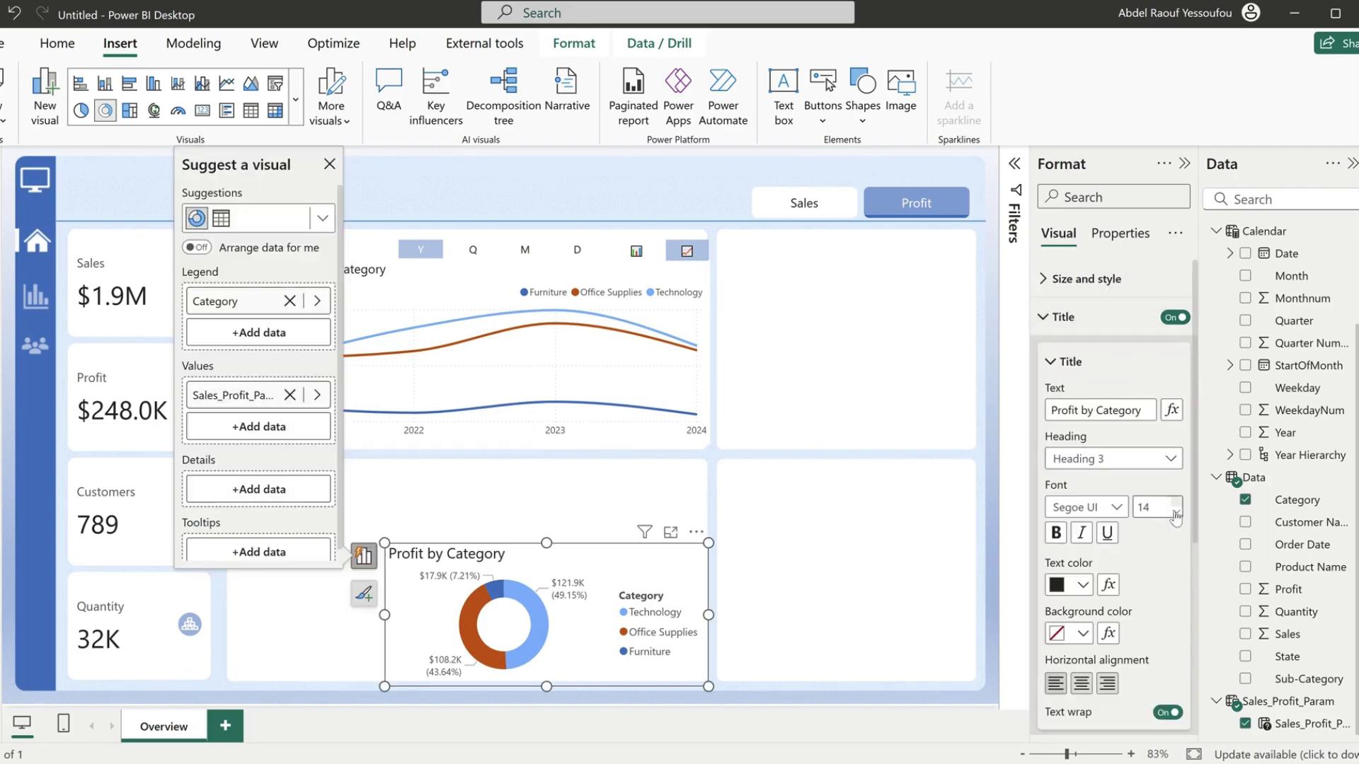
click(1061, 316)
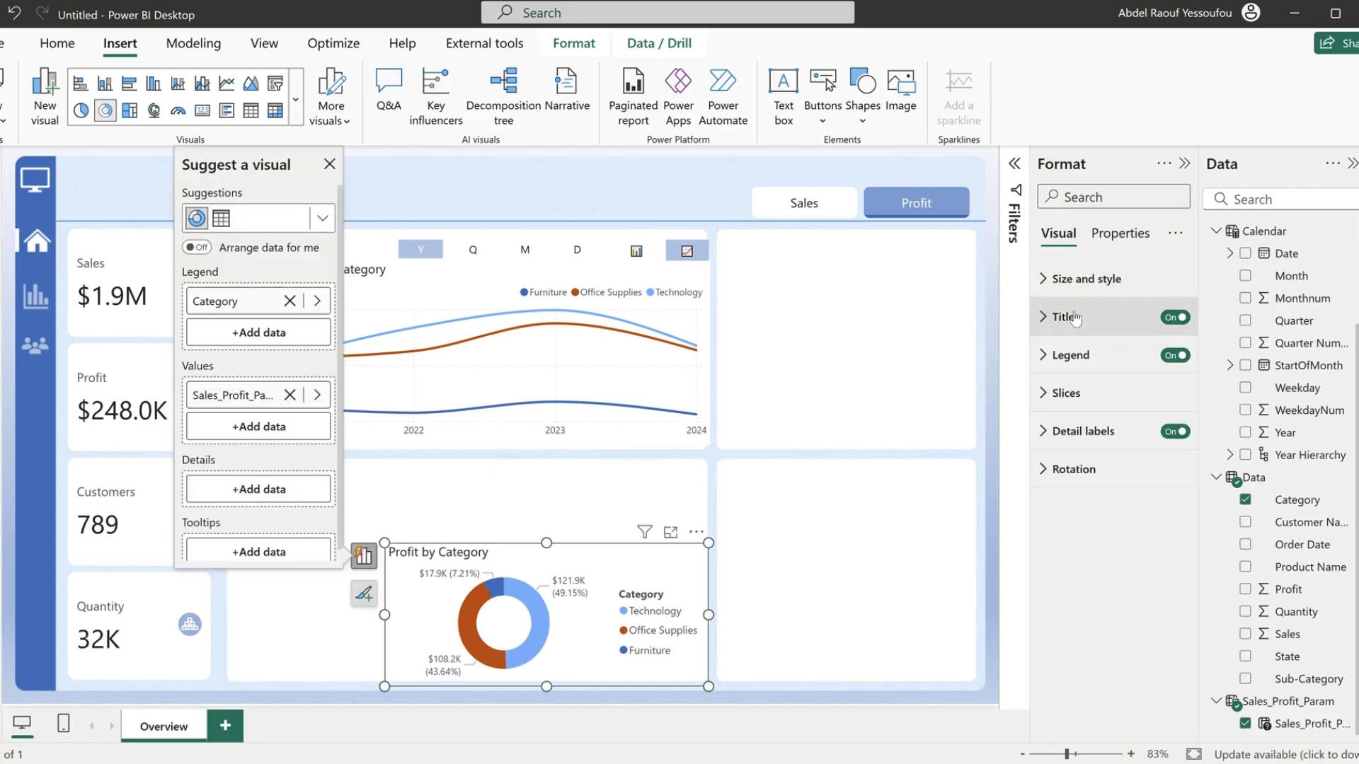
- Turn off the donut chart's legend title and set the legend position to Top right
click(1068, 363)
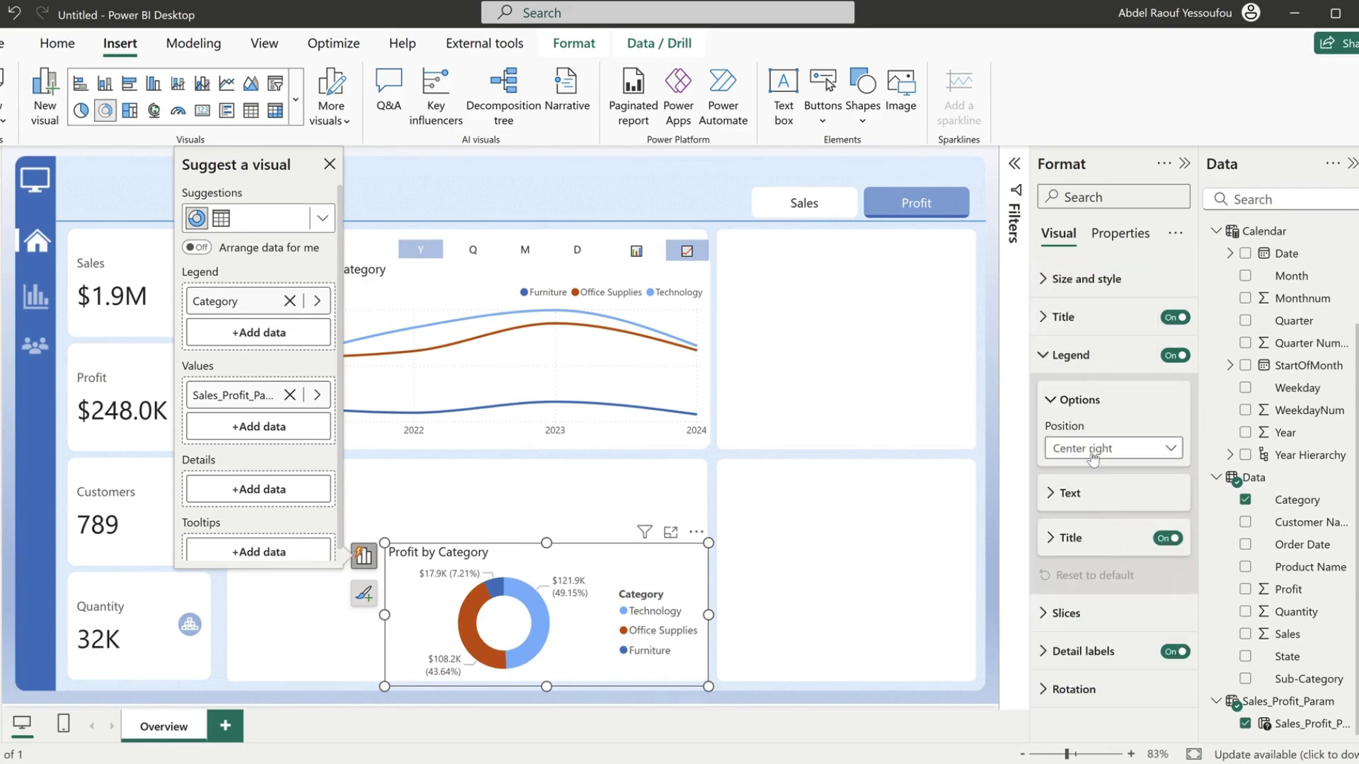
click(1166, 539)
click(1088, 448)
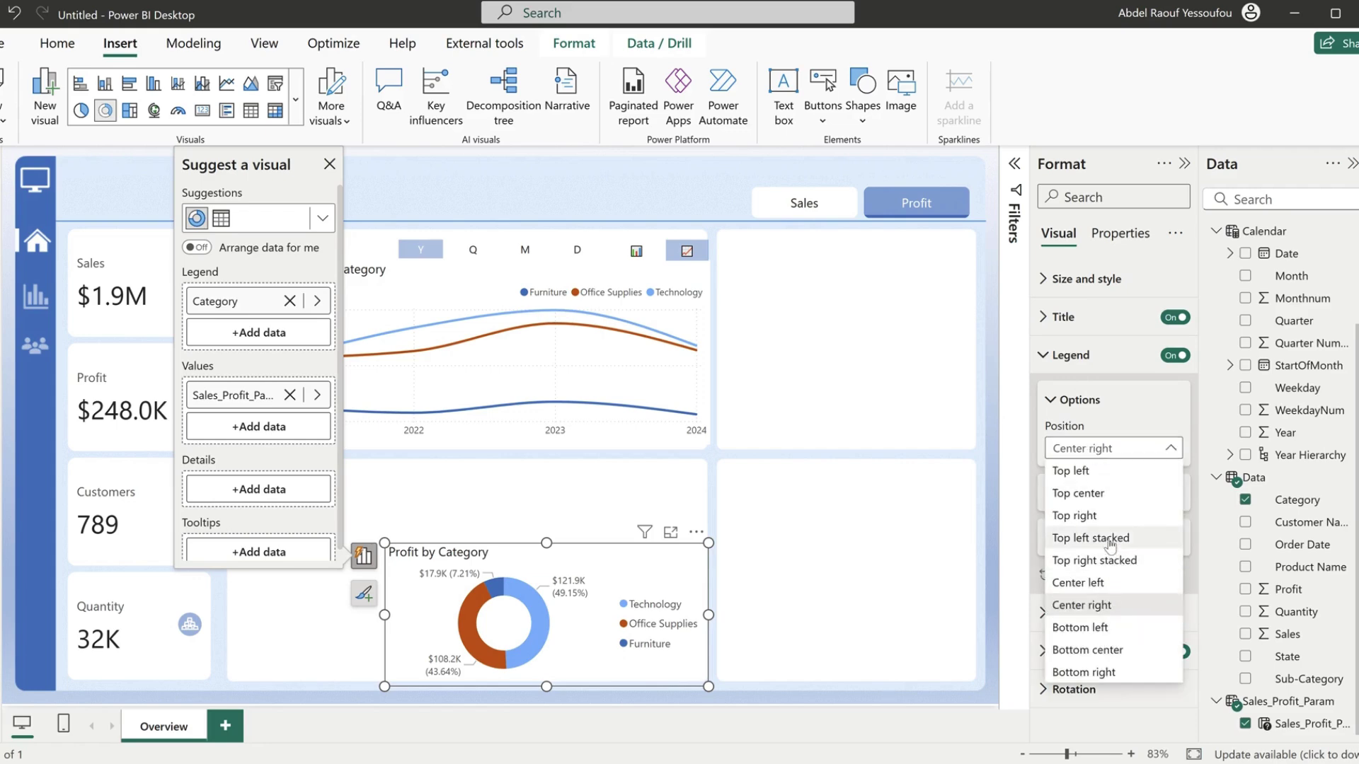
click(1088, 517)
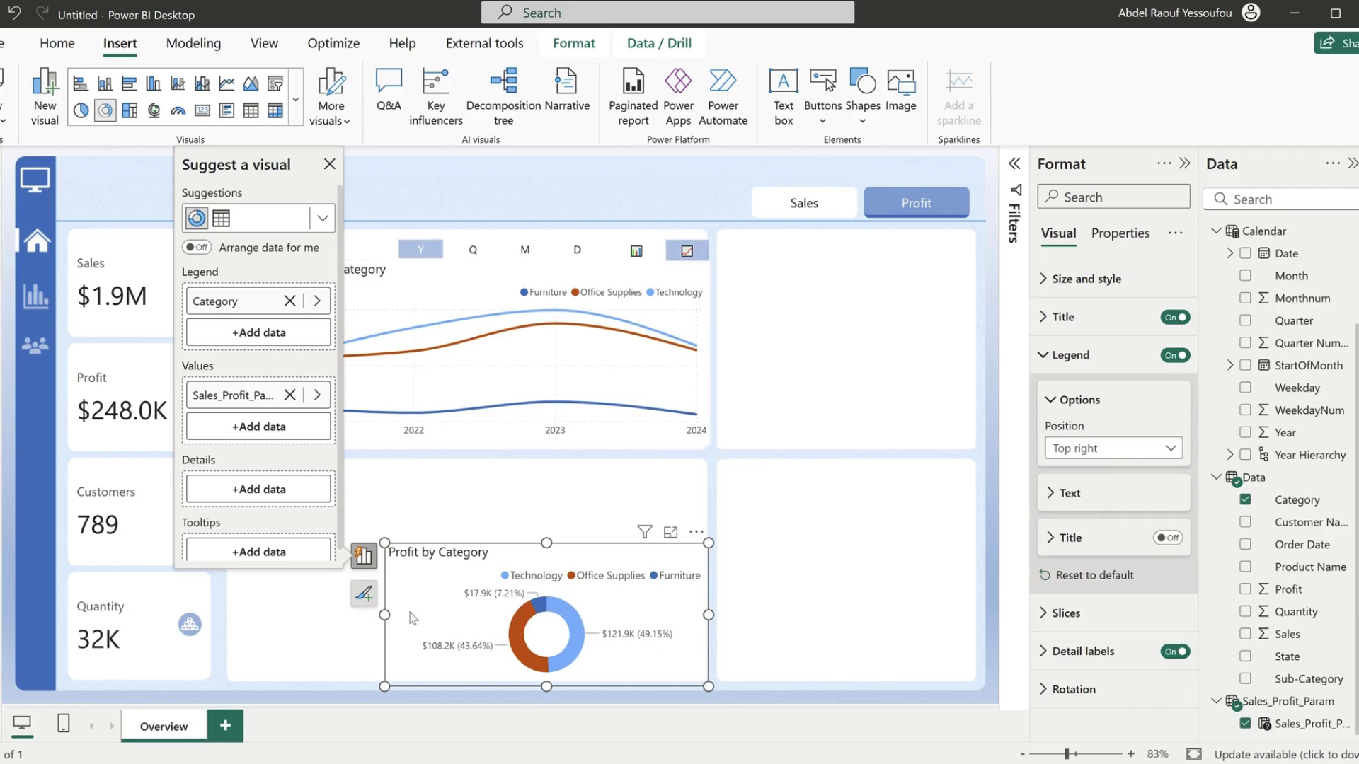
- Move the donut chart into the empty card beside the line chart and resize it to fit that card
drag(384, 615, 737, 319)
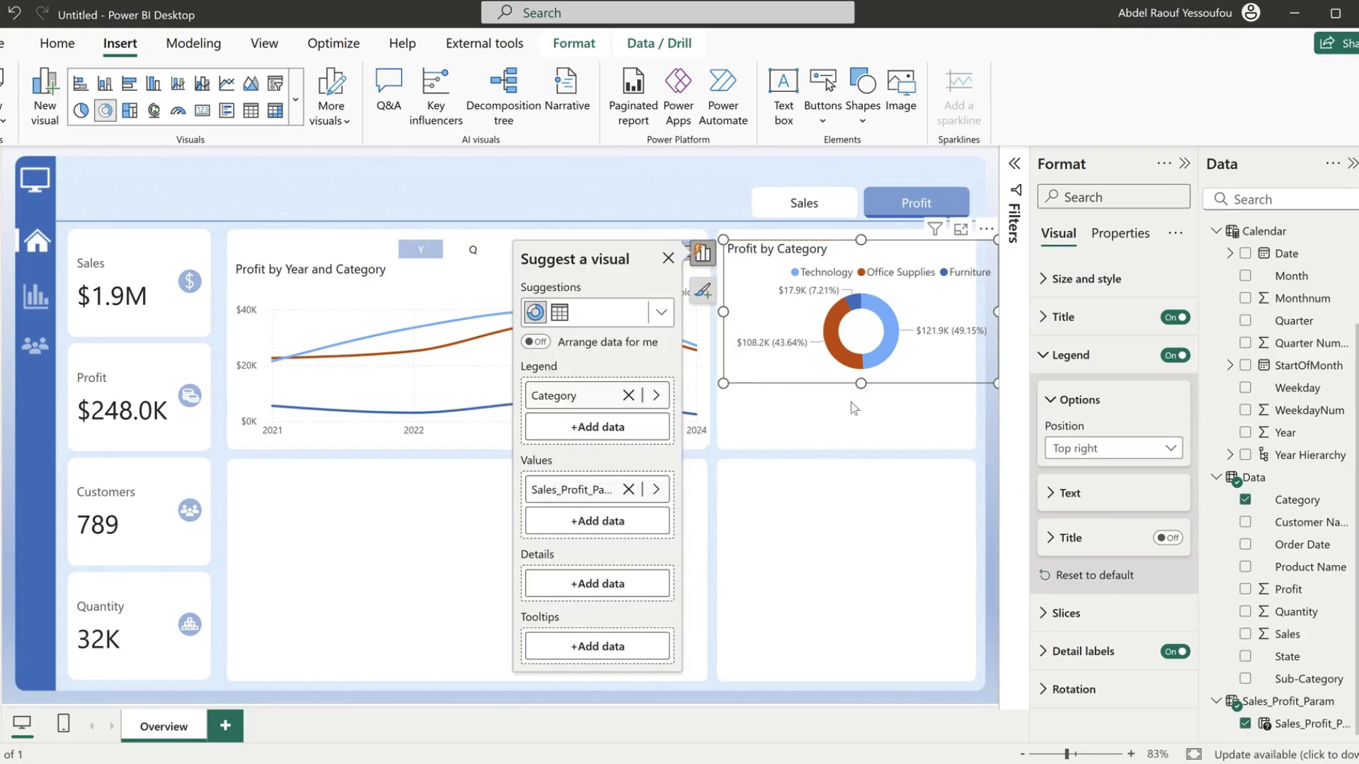
drag(860, 384, 860, 444)
drag(994, 343, 969, 354)
- Set the inner radius of the donut chart's slices to 80% and deselect the chart
click(1070, 355)
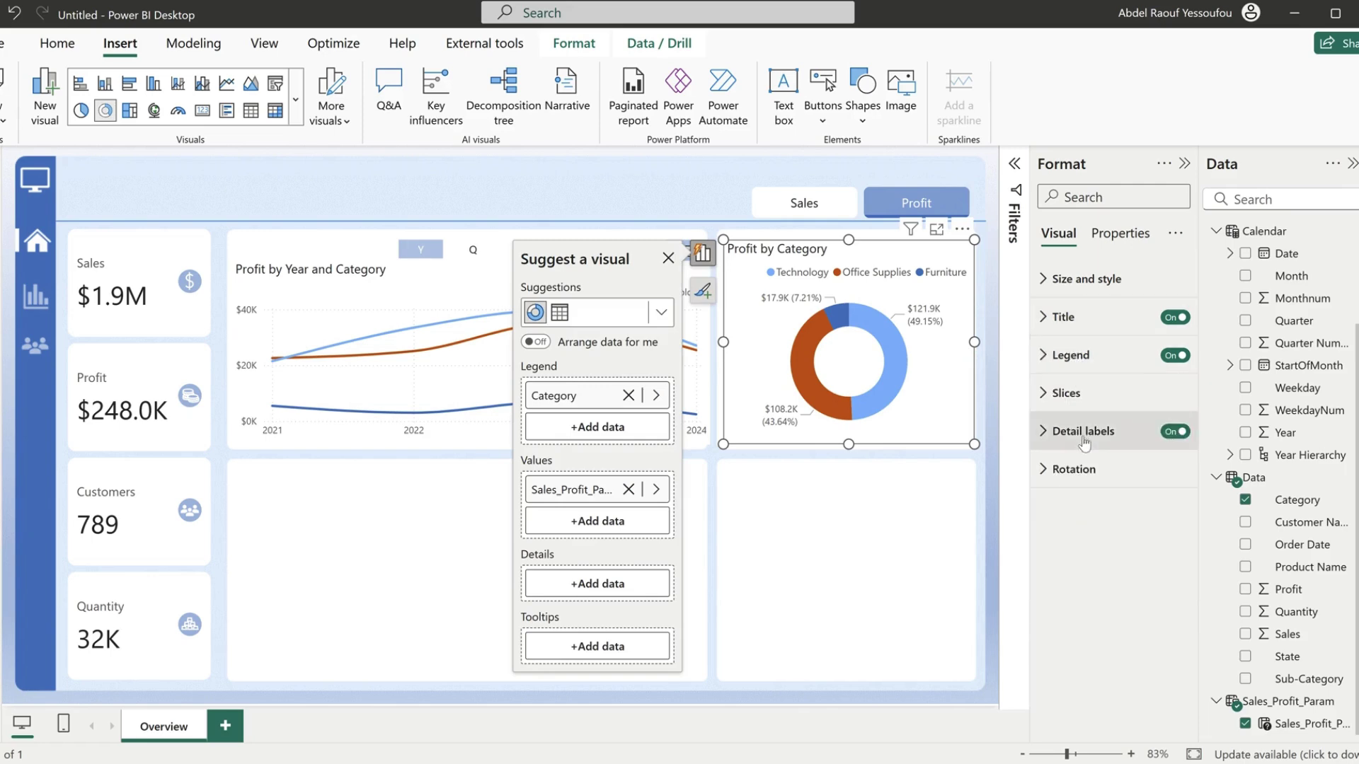
click(1066, 392)
scroll(1083, 615, down, 1)
click(1085, 606)
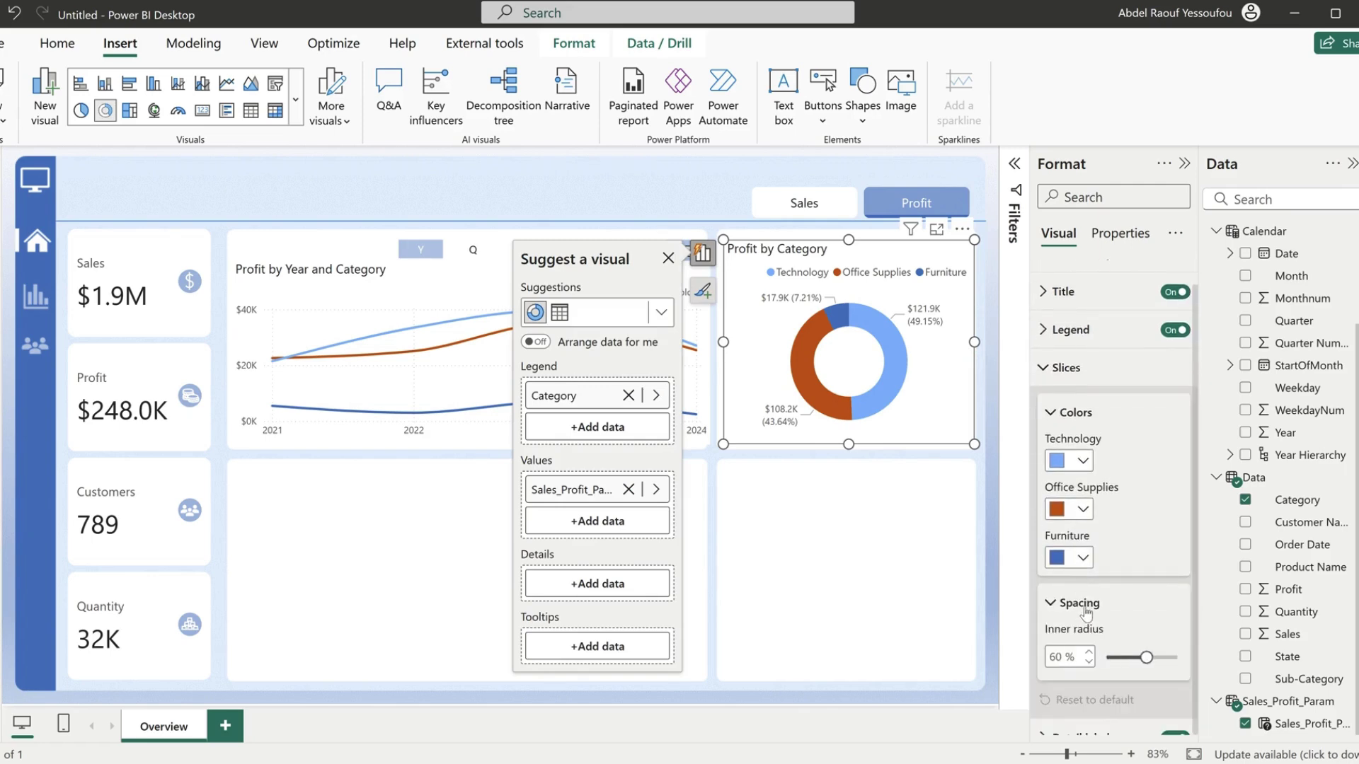
scroll(1087, 612, down, 2)
drag(1146, 597, 1162, 598)
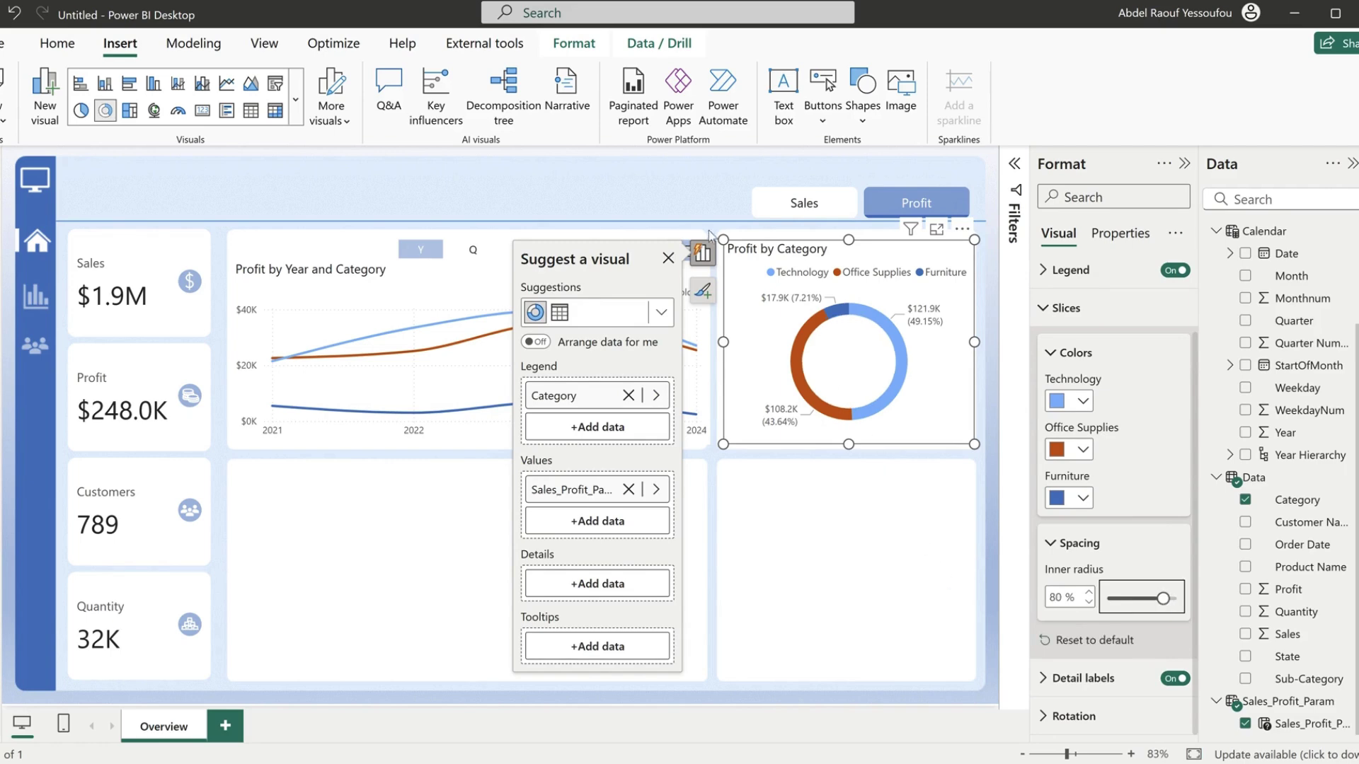
click(696, 204)
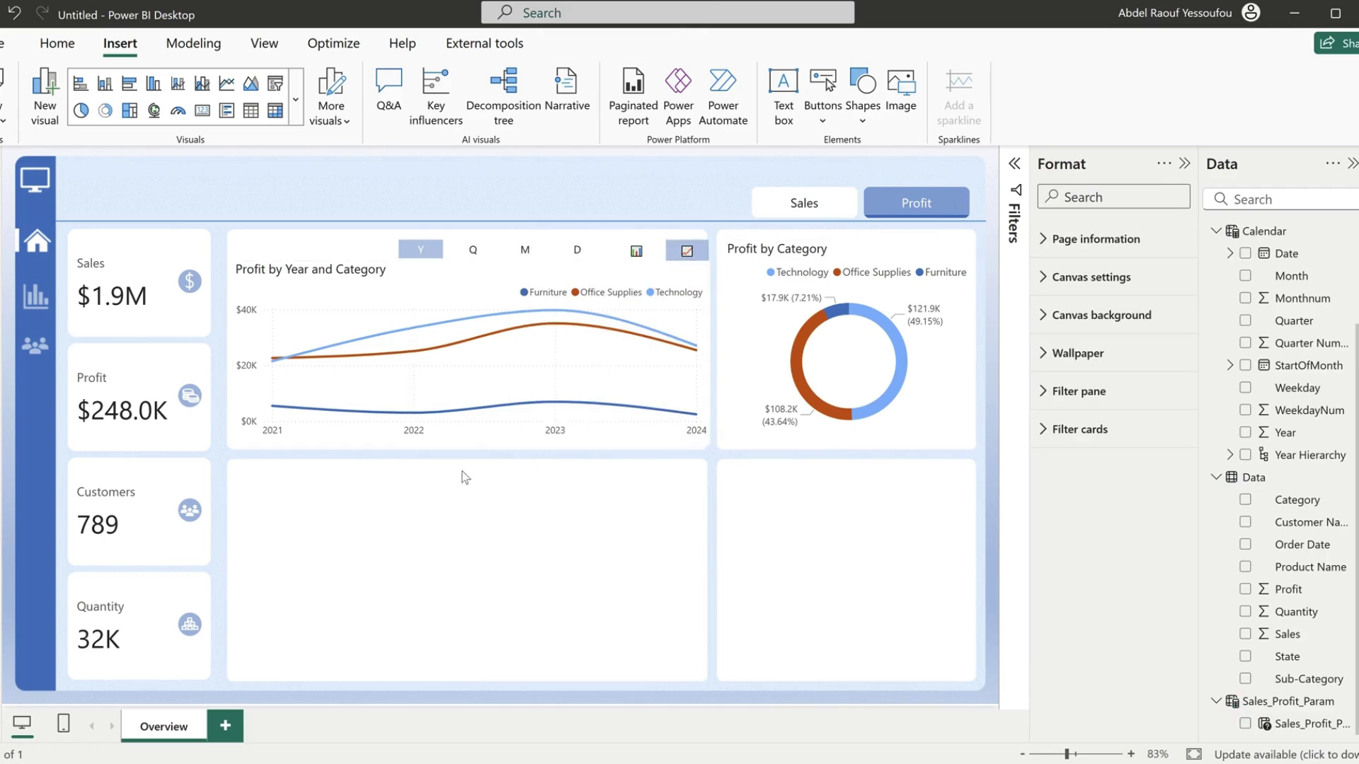
- Lower the top edge of the Profit by Year and Category line chart to just below the navigator buttons
click(430, 271)
mouse_move(472, 257)
mouse_down()
mouse_move(481, 236)
mouse_move(477, 265)
mouse_up()
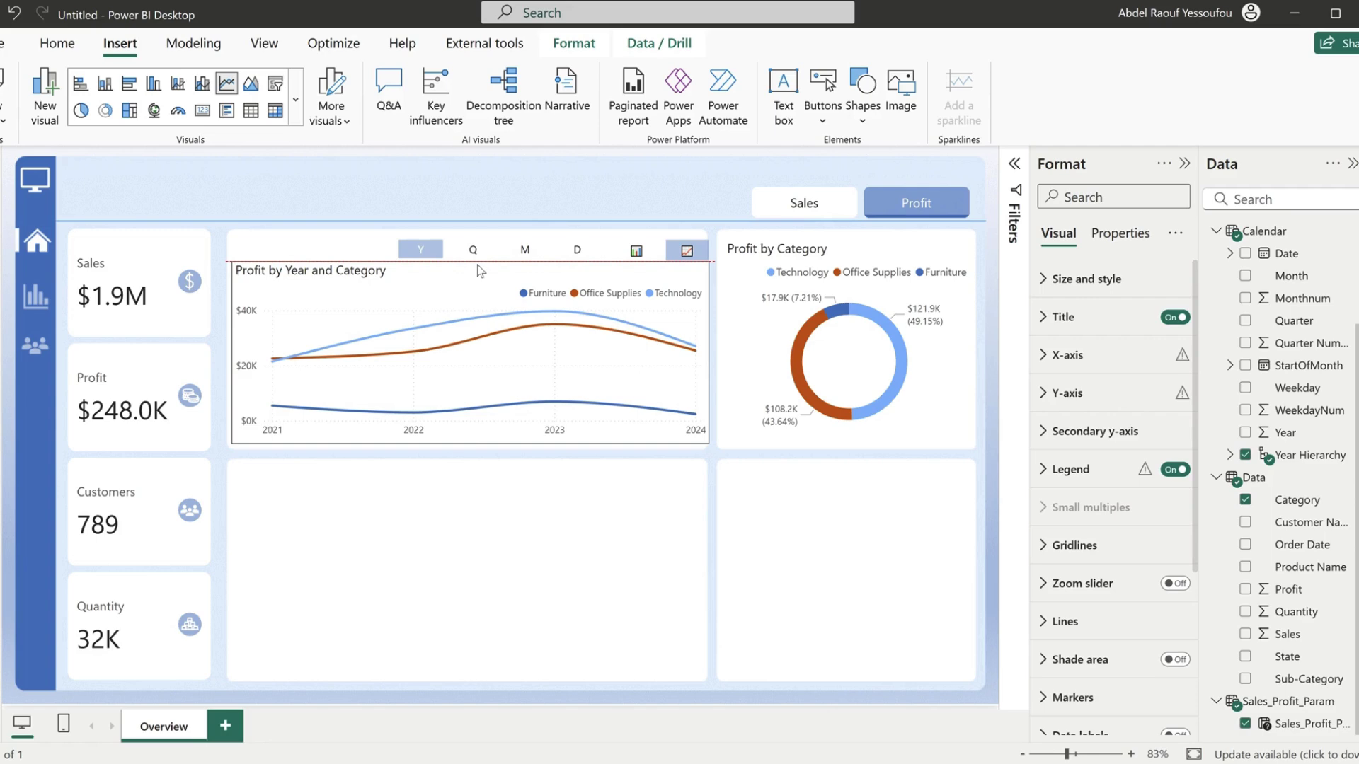
click(354, 251)
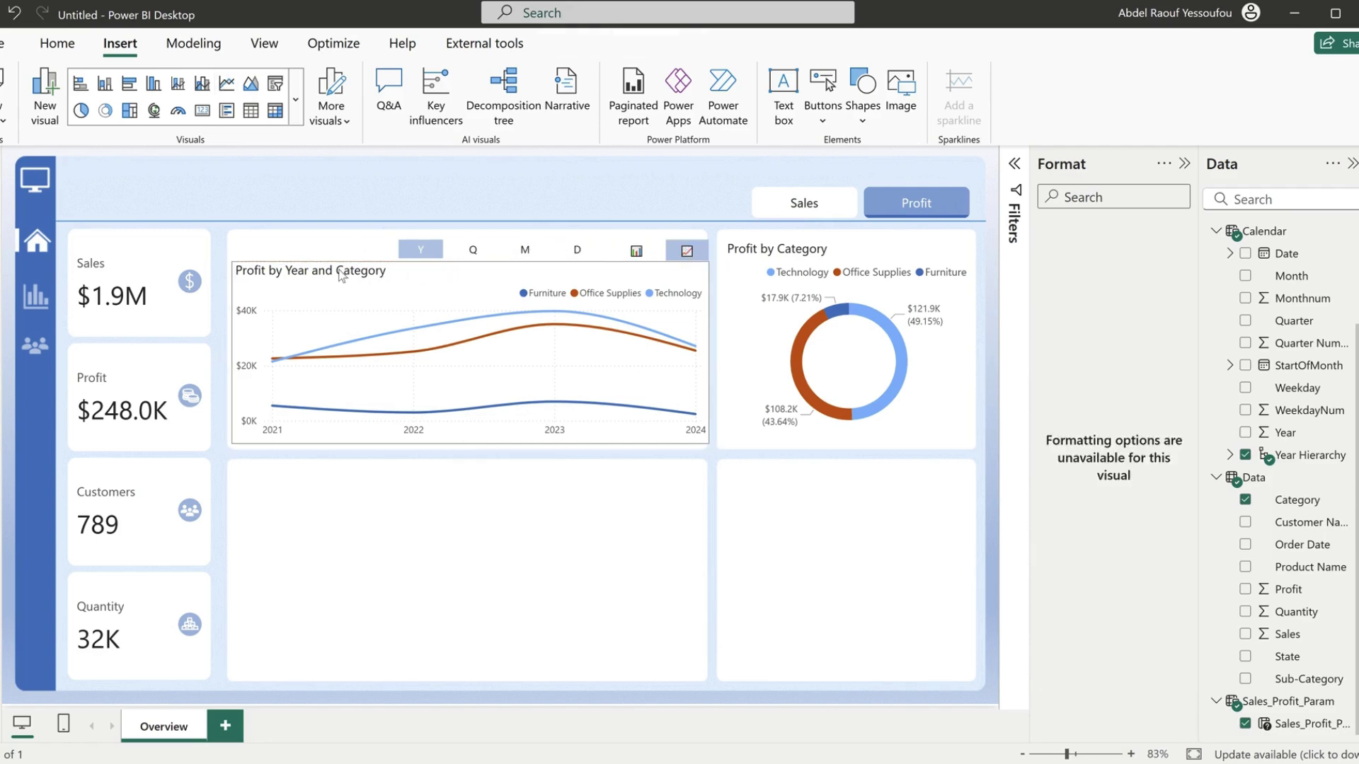
- Turn off the line chart's title and lower its top edge to expose the stacked column chart behind it
click(342, 269)
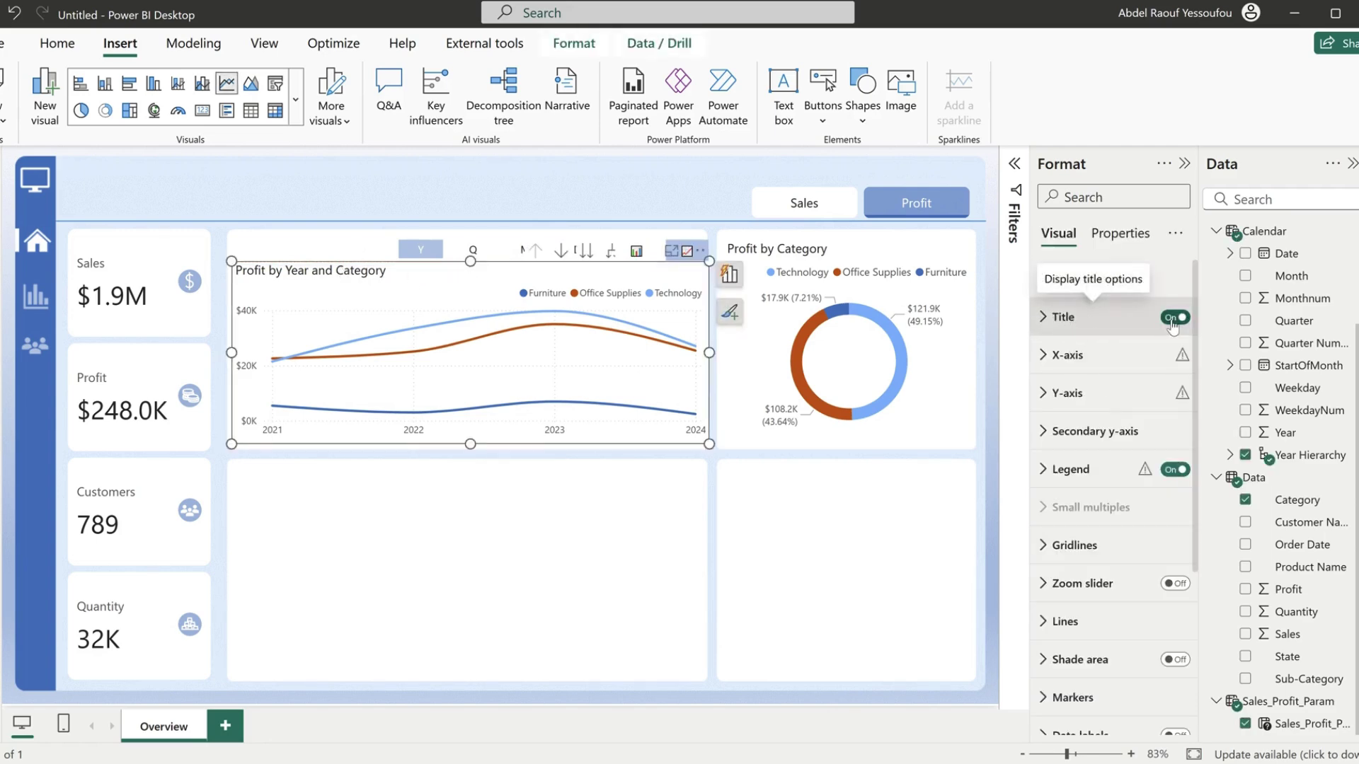
click(1066, 329)
click(1171, 318)
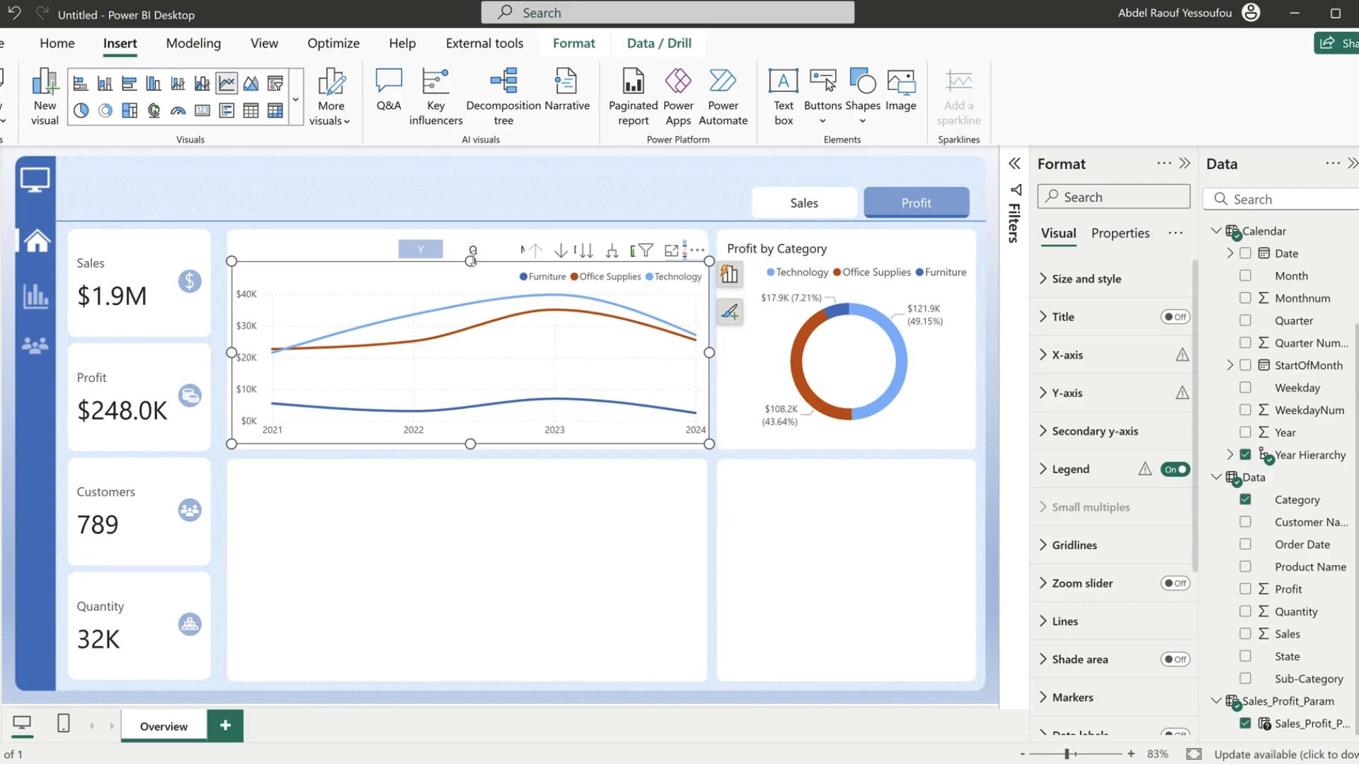
key(ctrl+z)
key(ctrl+z)
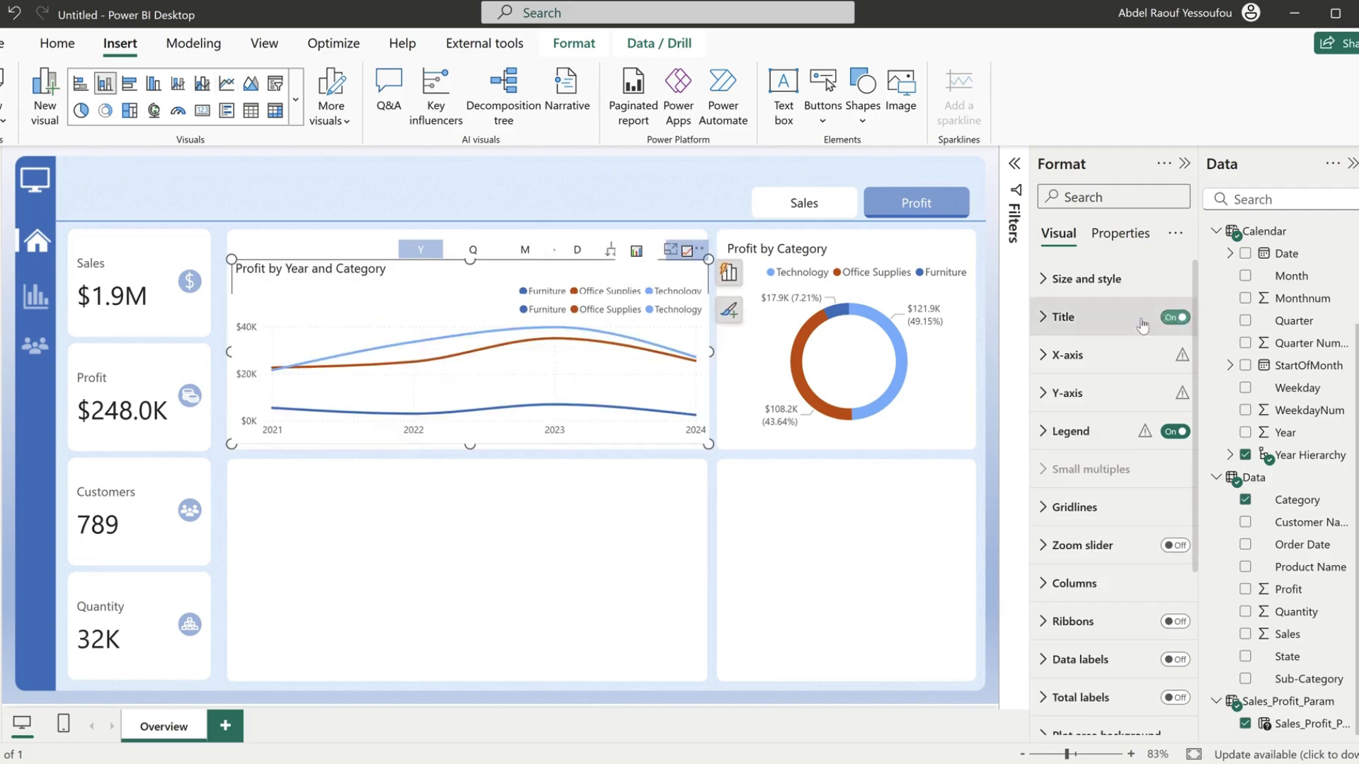
- Turn off the stacked column chart's title, lower its top edge to just below the navigator buttons and deselect it
click(1173, 317)
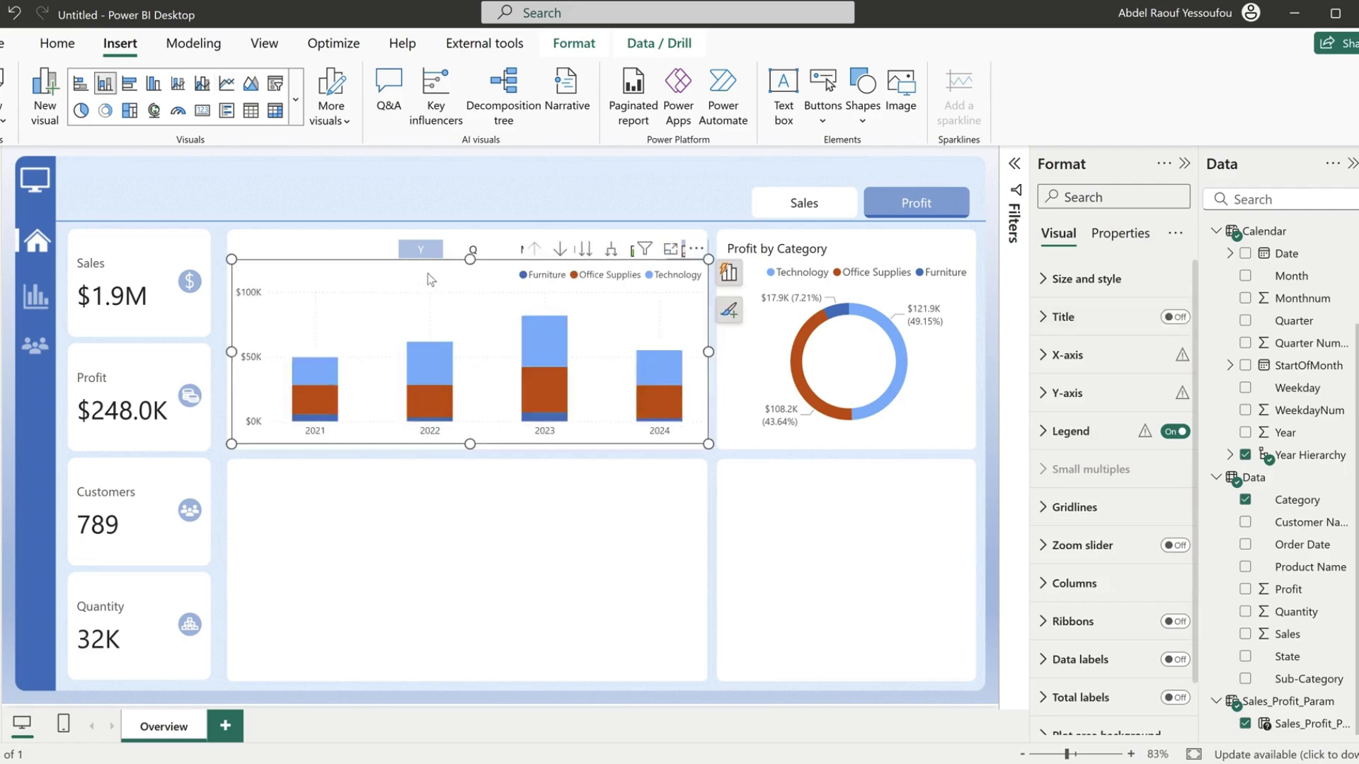
mouse_move(470, 259)
mouse_down()
mouse_move(471, 277)
mouse_move(474, 264)
mouse_up()
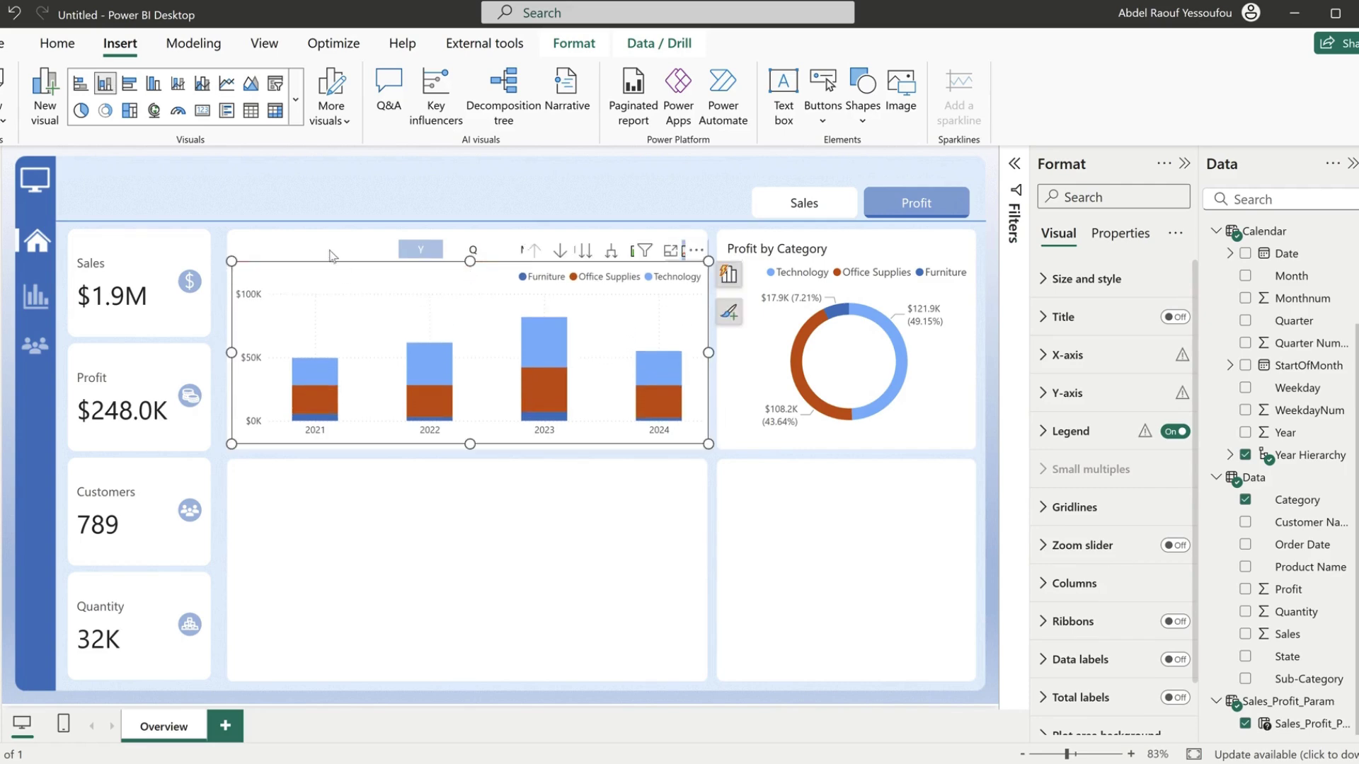
click(239, 257)
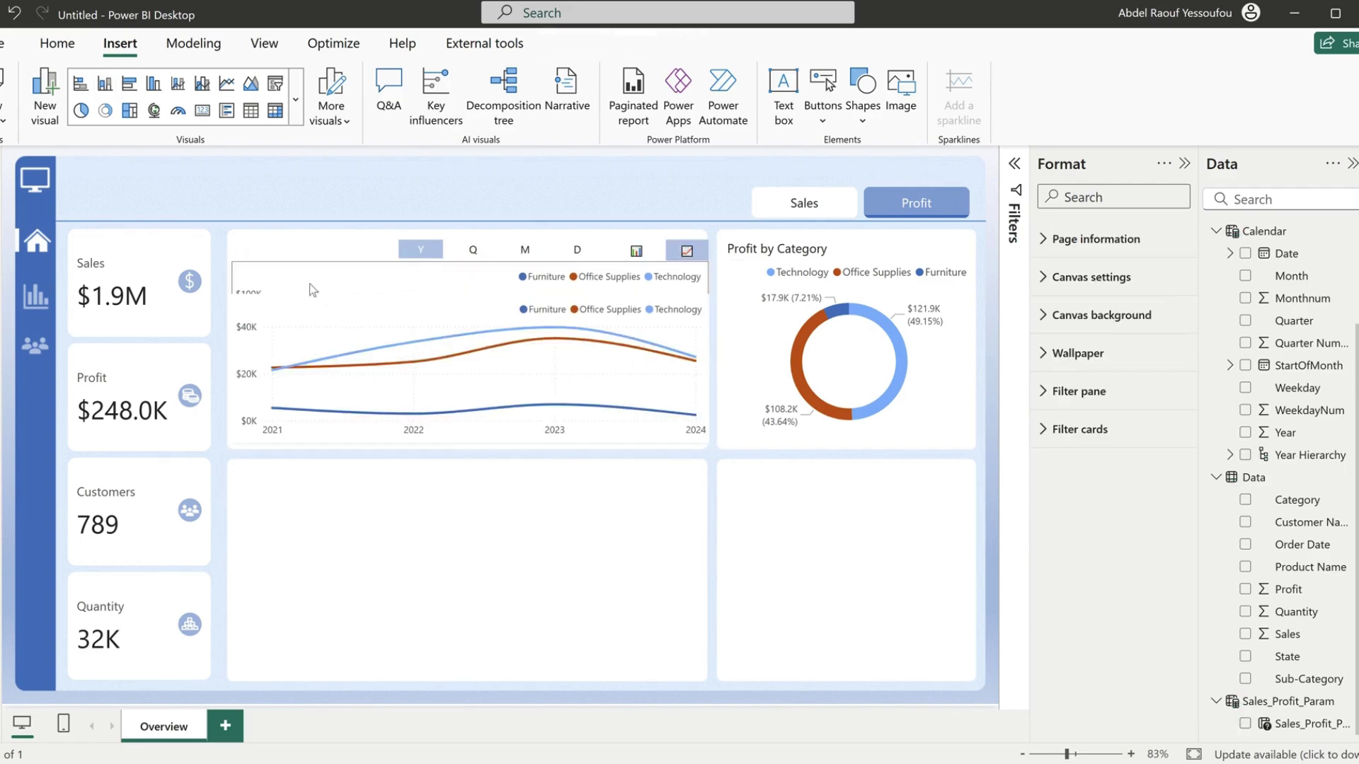
- Switch between the stacked column chart and the line chart to check both views below the navigators
click(652, 256)
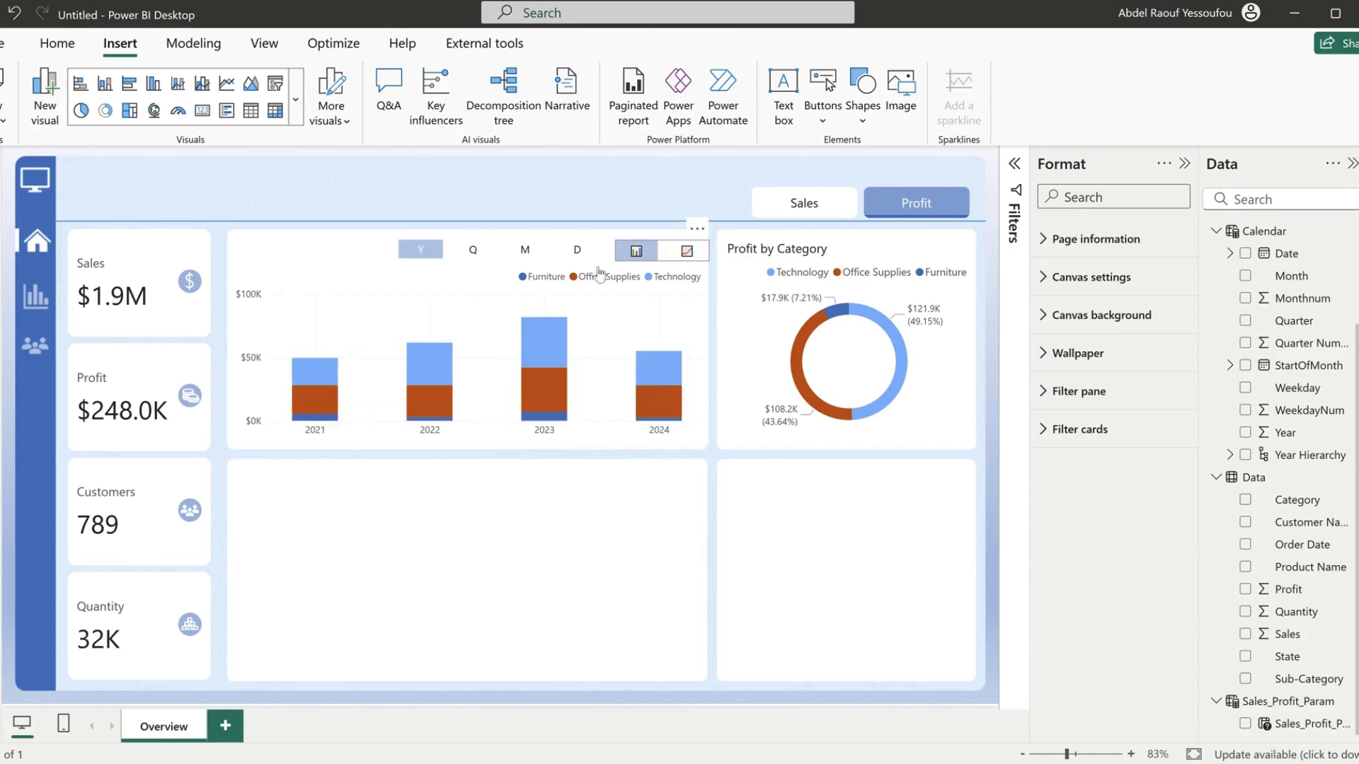
click(686, 251)
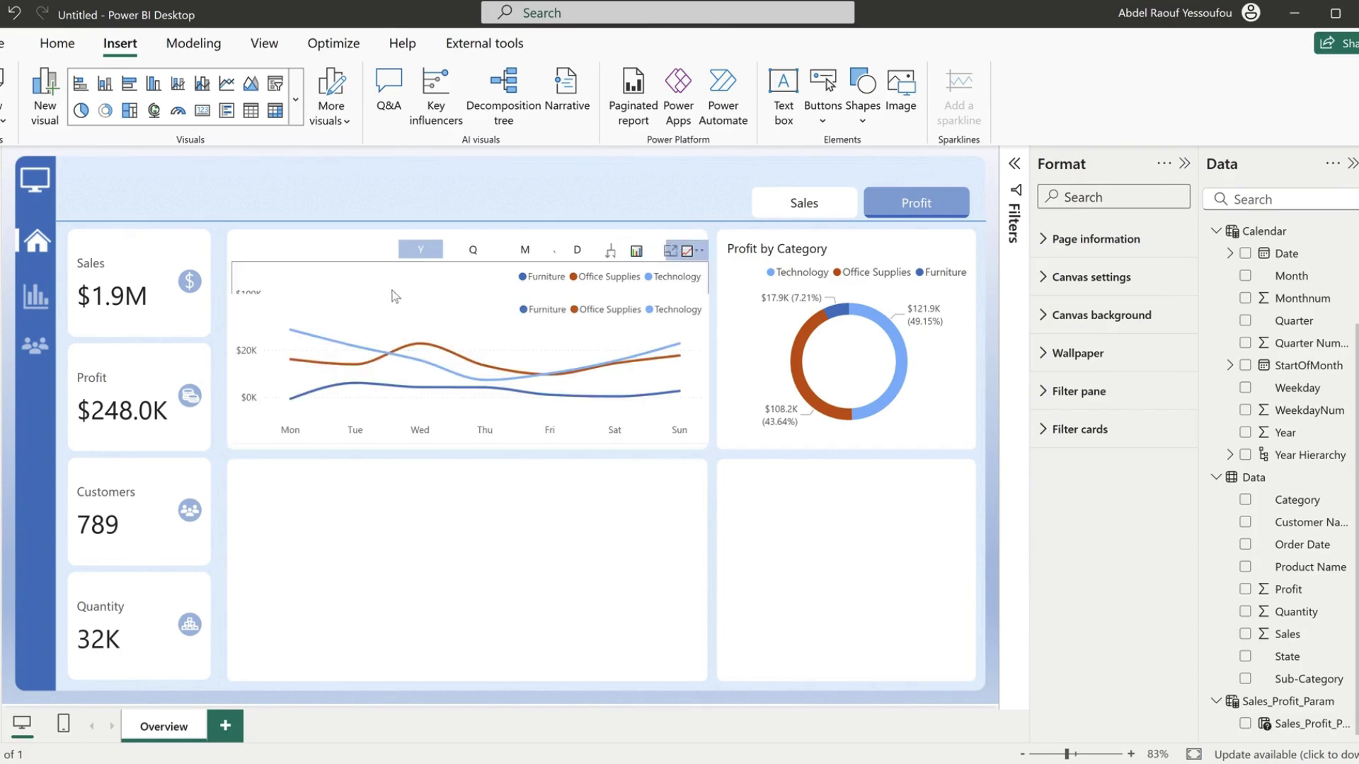
click(447, 307)
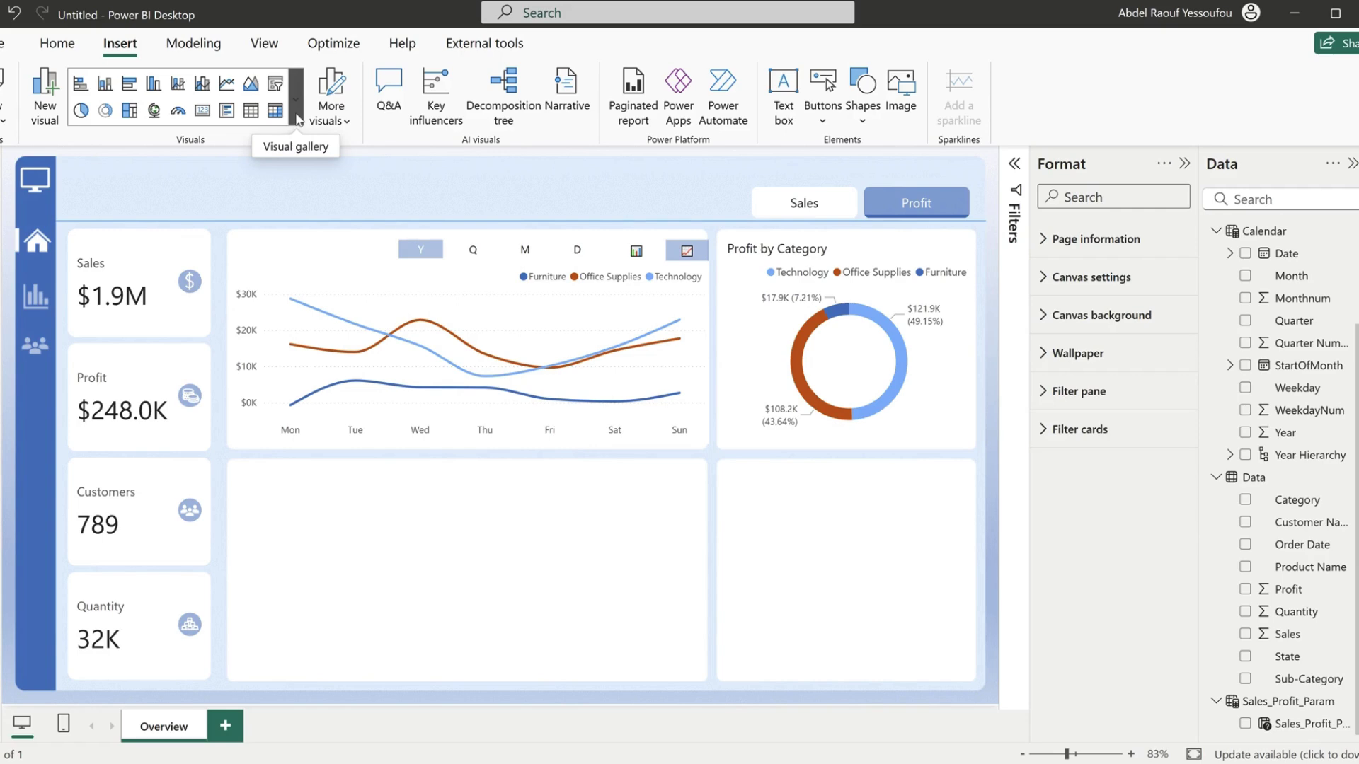
- Insert a clustered bar chart and resize it to fit the left part of the lower middle card
click(128, 84)
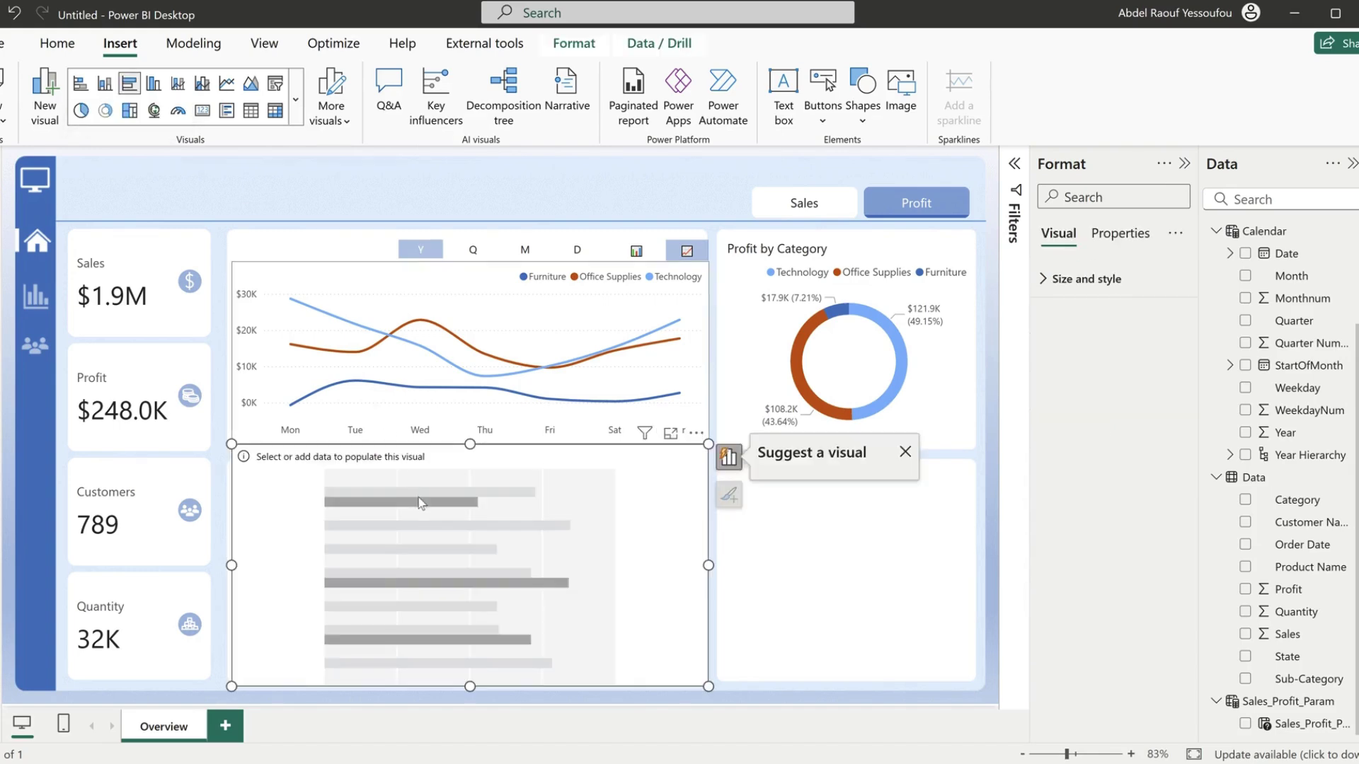
drag(470, 443, 477, 469)
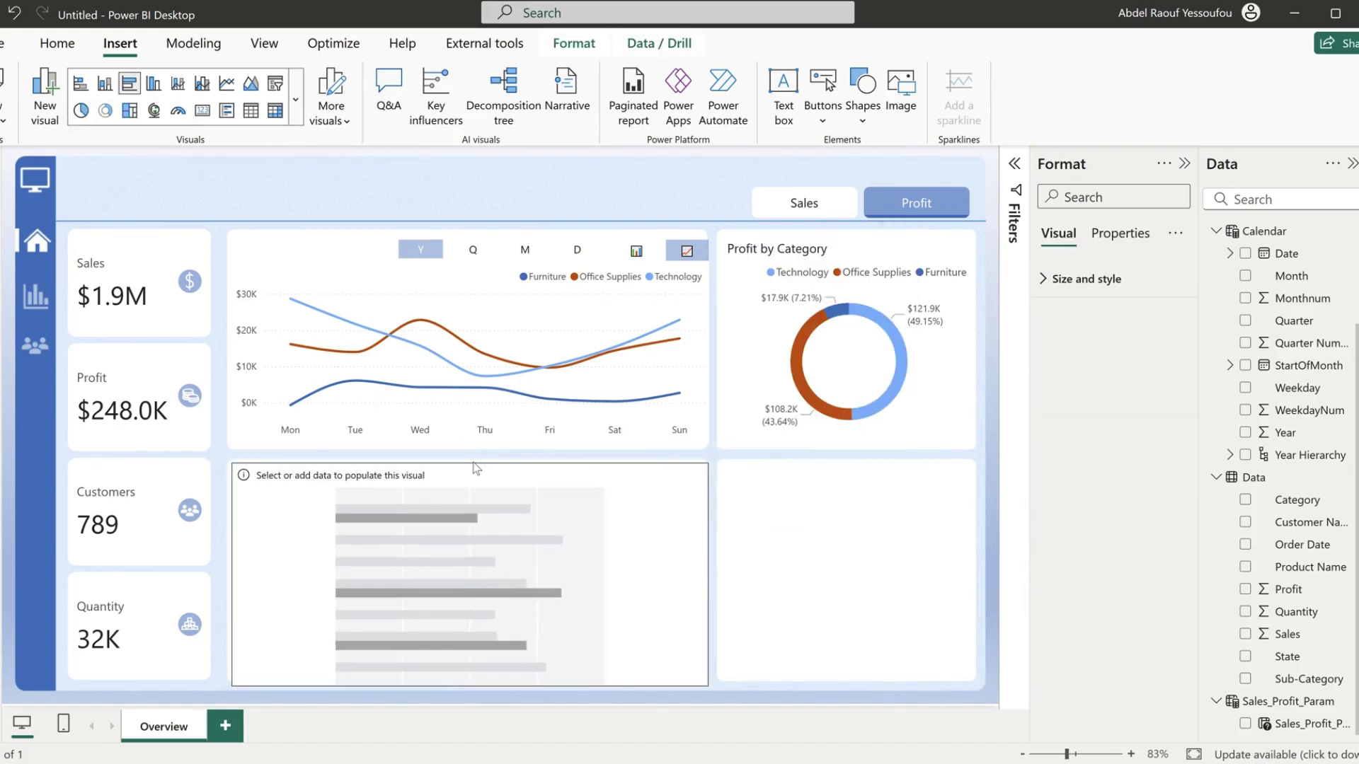
click(476, 468)
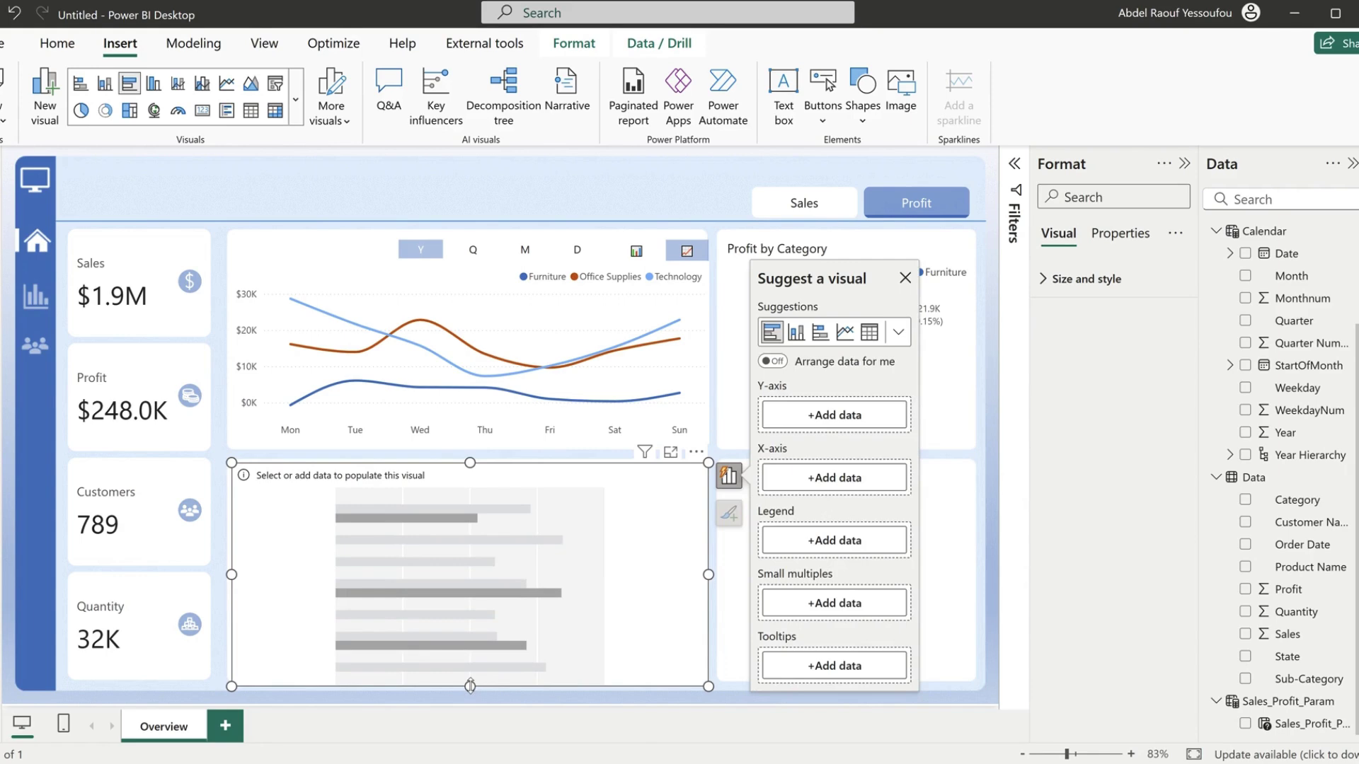
drag(469, 686, 470, 678)
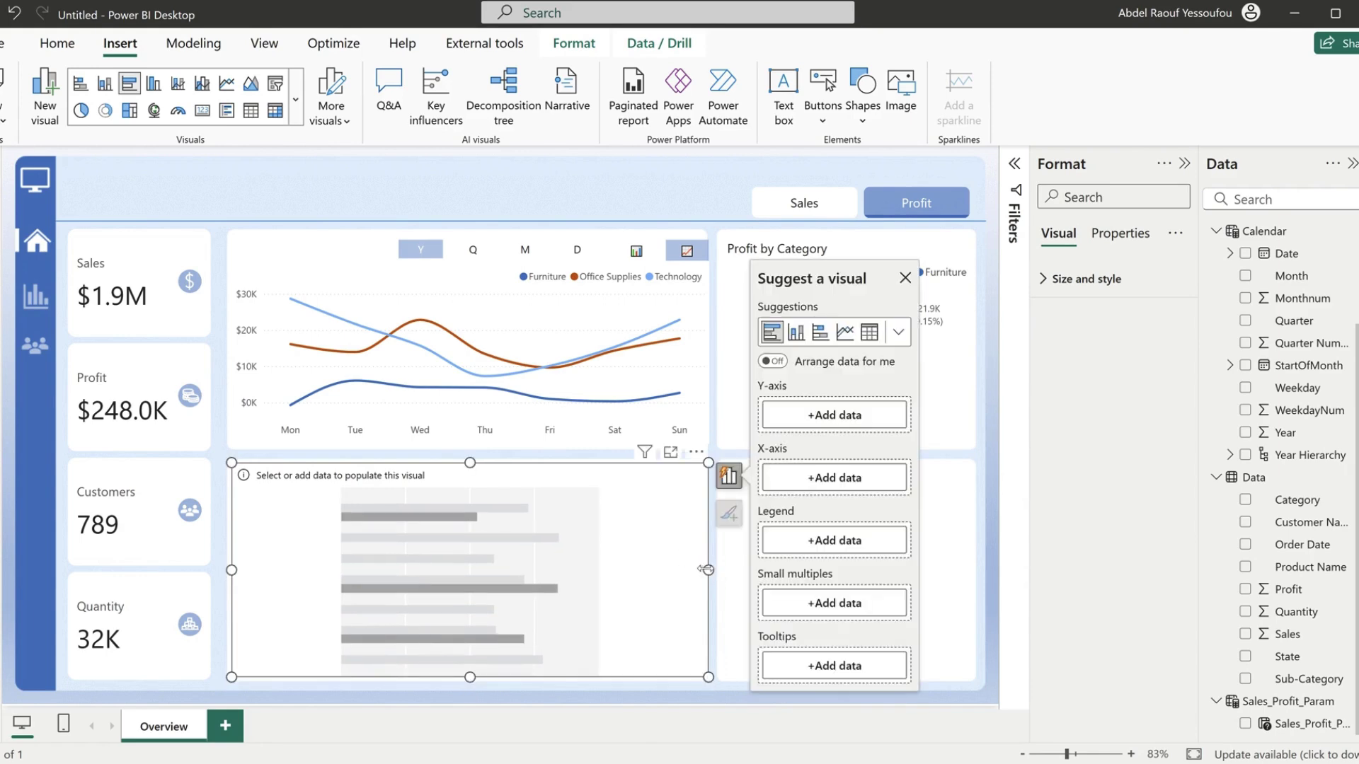
drag(705, 569, 507, 585)
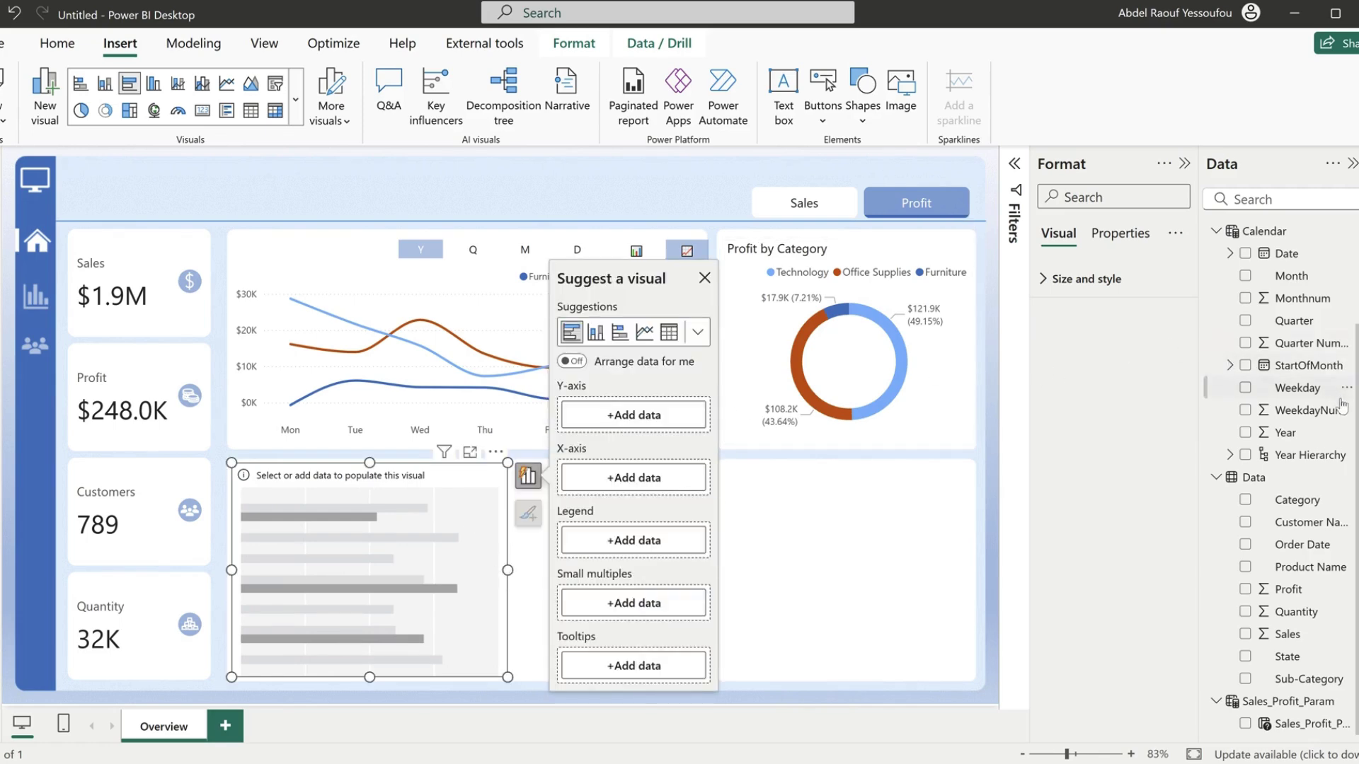
- Assign State to the bar chart's Y-axis and the Sales_Profit_Param field to its X-axis
scroll(1278, 435, up, 3)
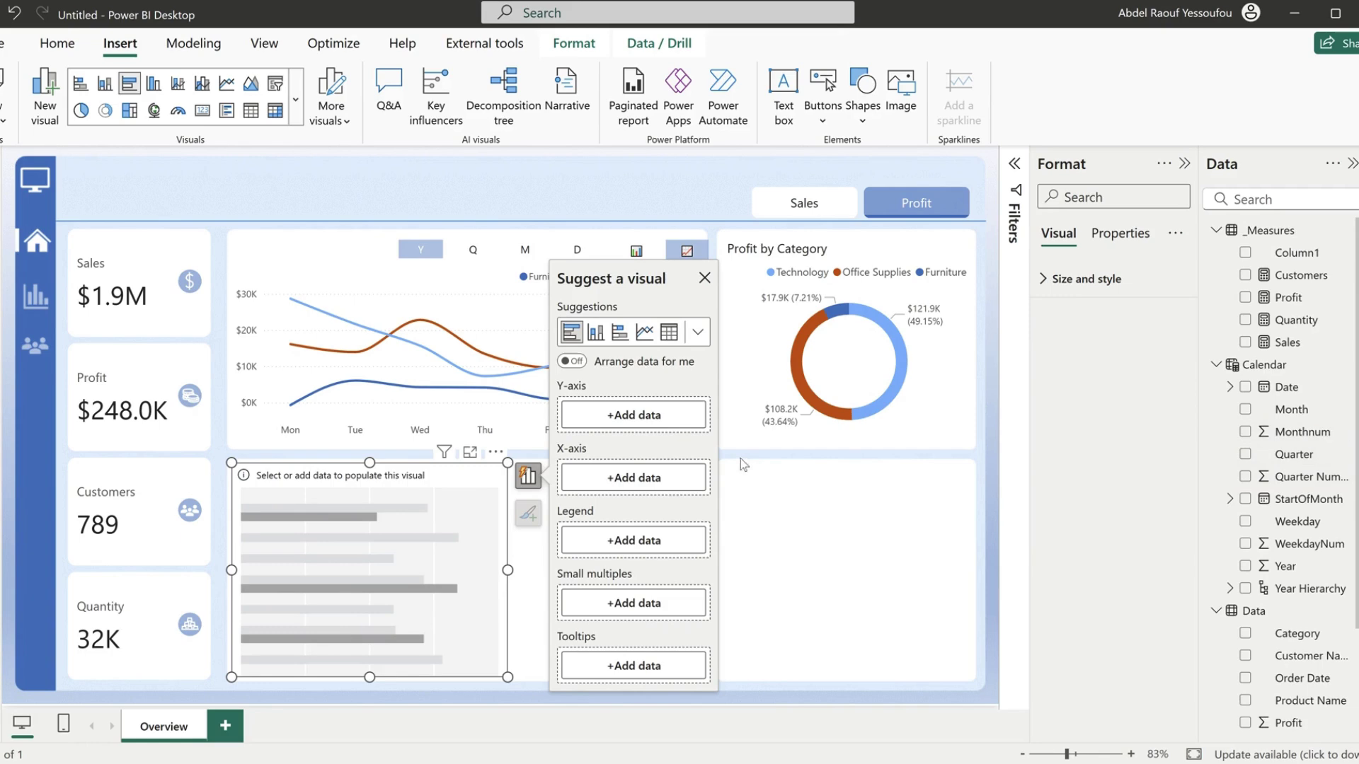
scroll(1295, 551, down, 3)
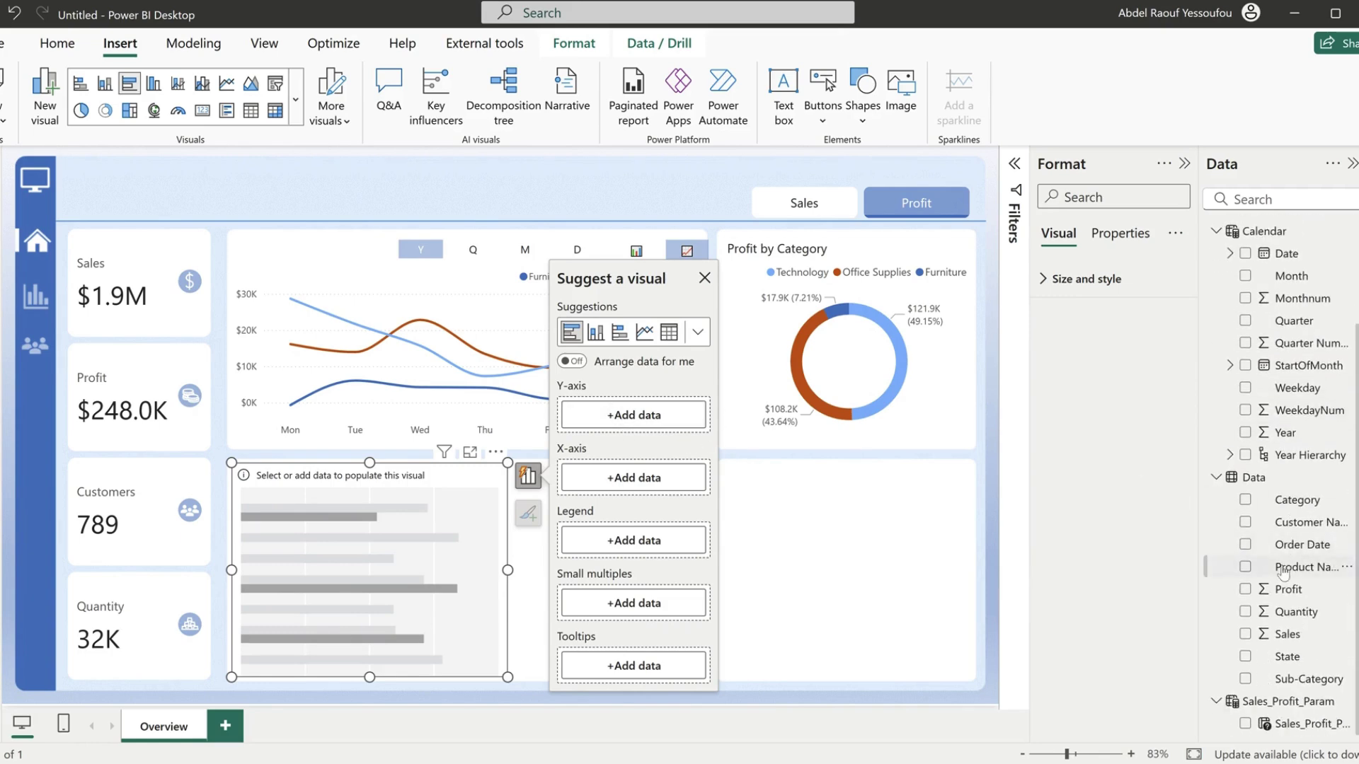
click(1246, 657)
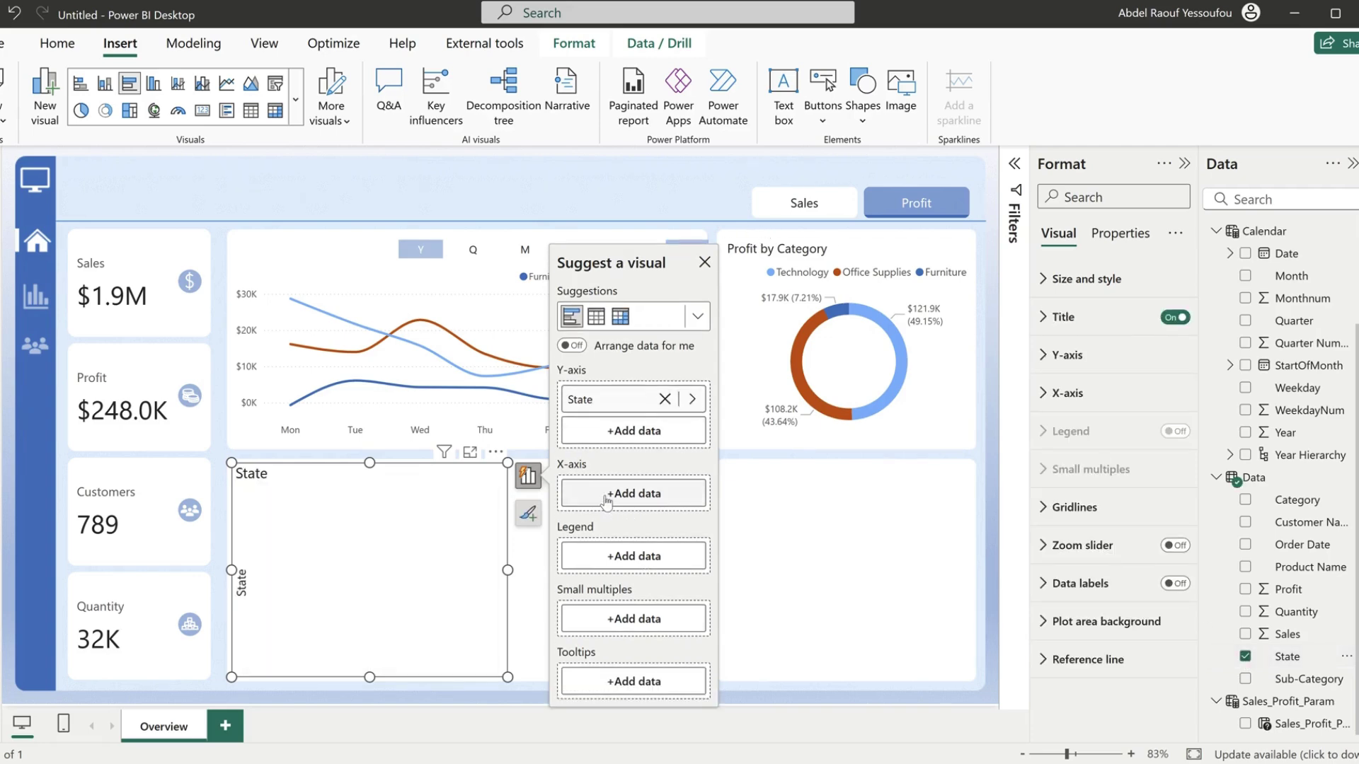
scroll(1297, 459, up, 3)
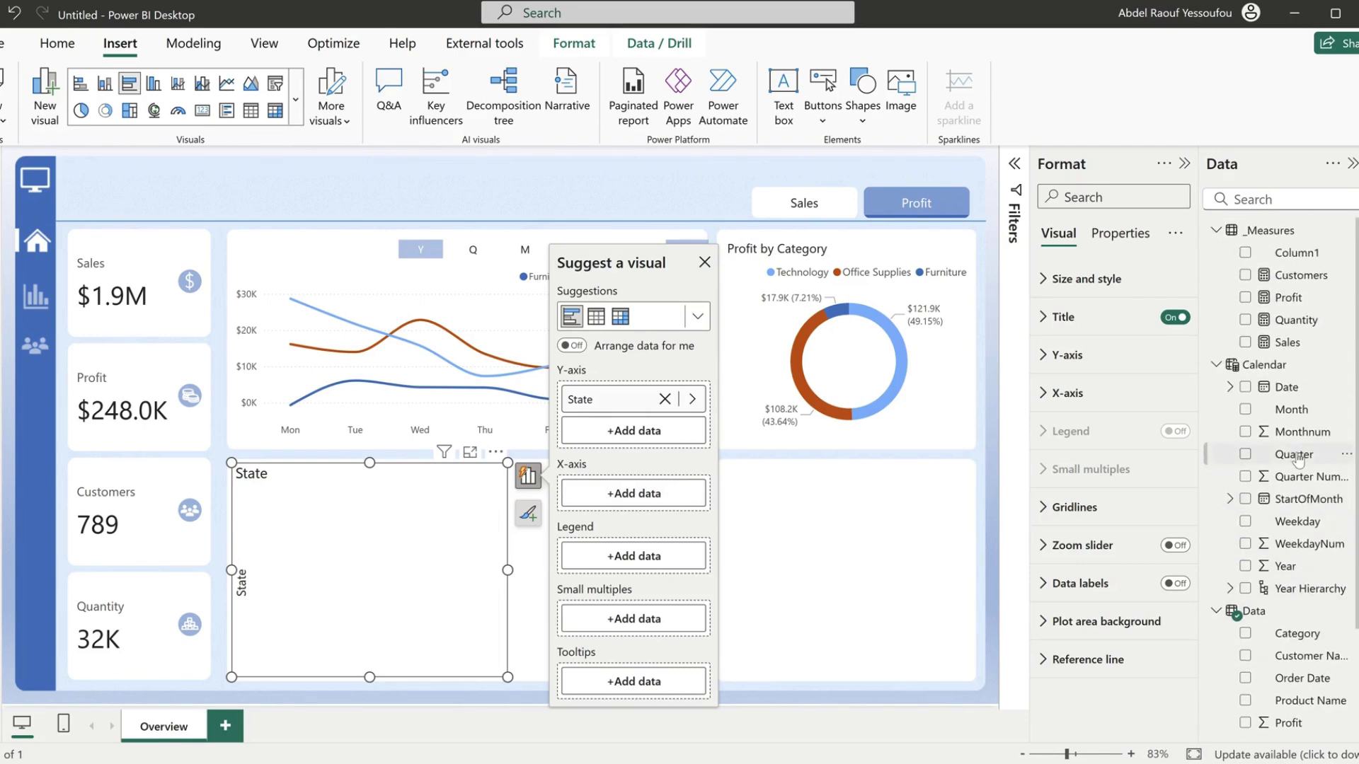
scroll(1297, 459, down, 3)
drag(1306, 724, 610, 492)
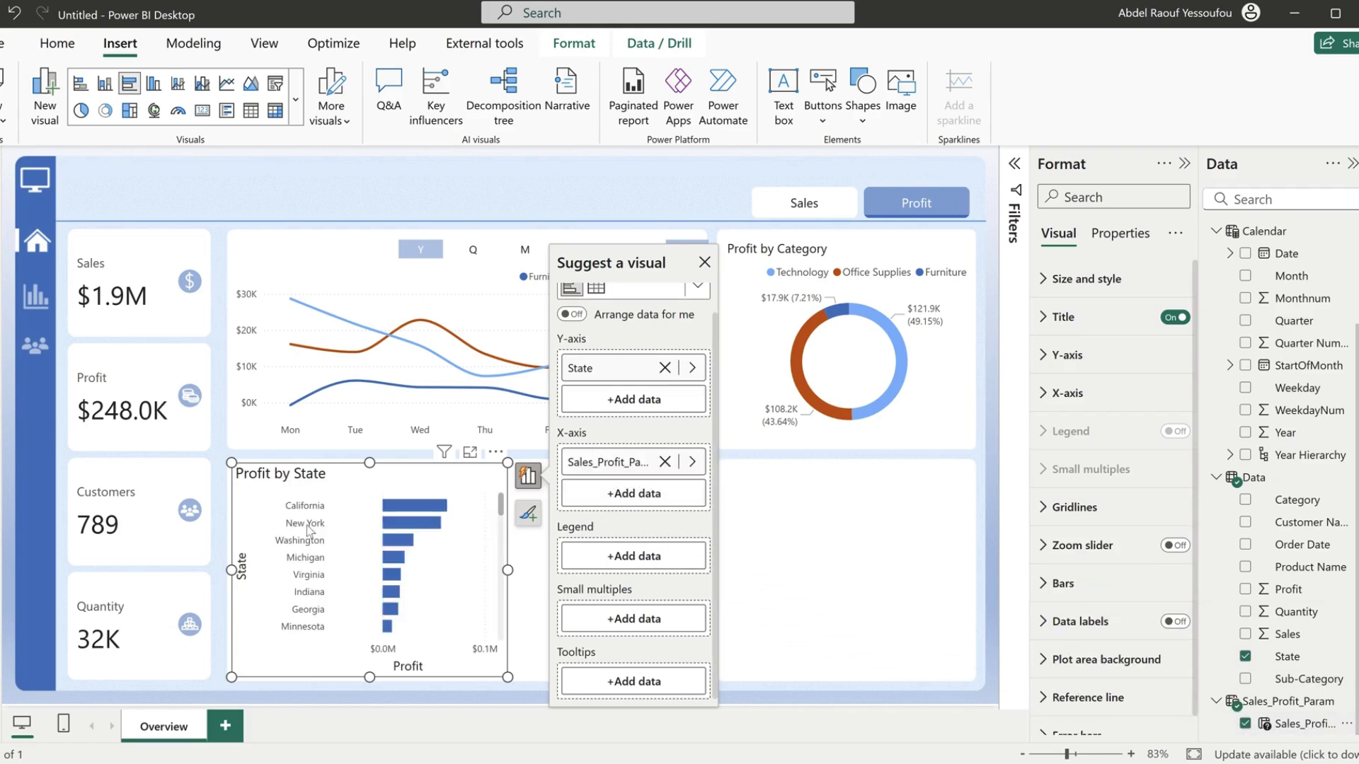
- Turn off the Y-axis and X-axis titles of the Profit by State bar chart
click(1068, 355)
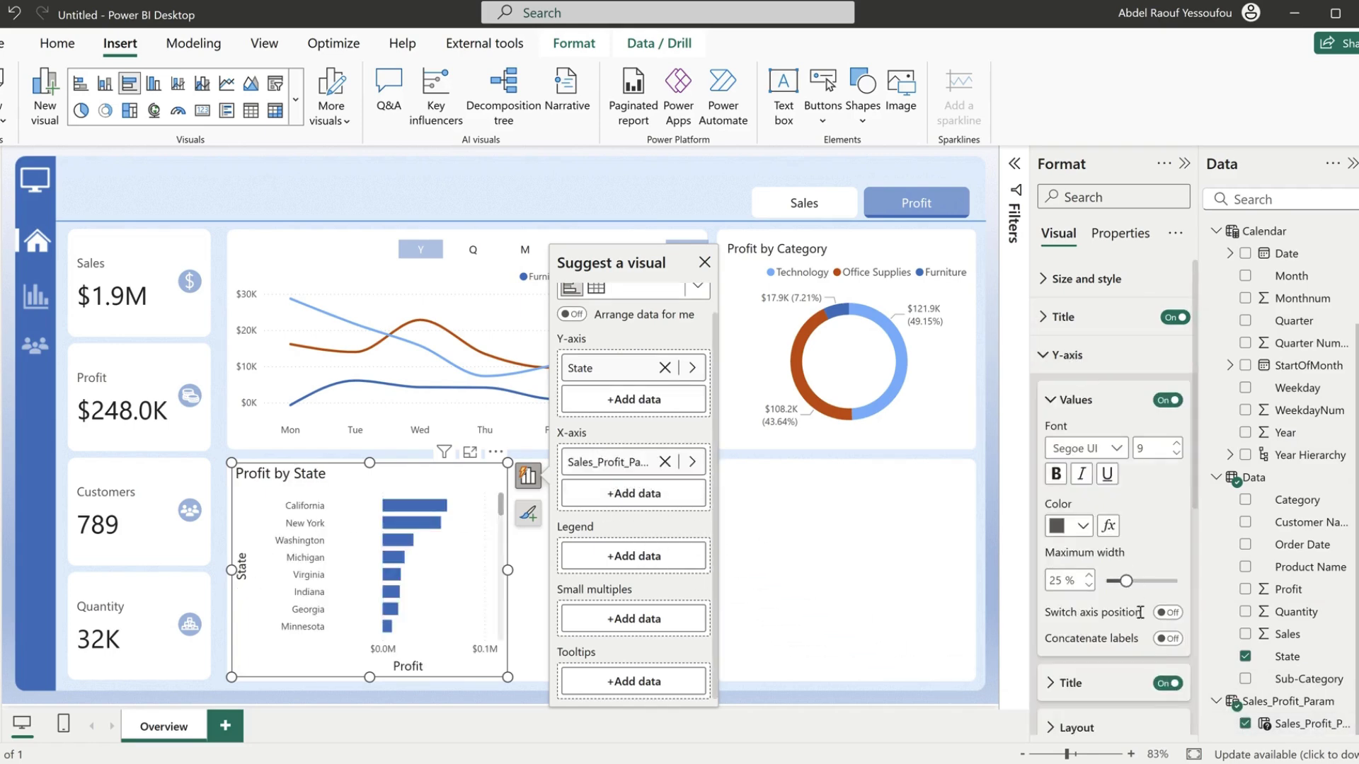
click(1169, 685)
click(1064, 355)
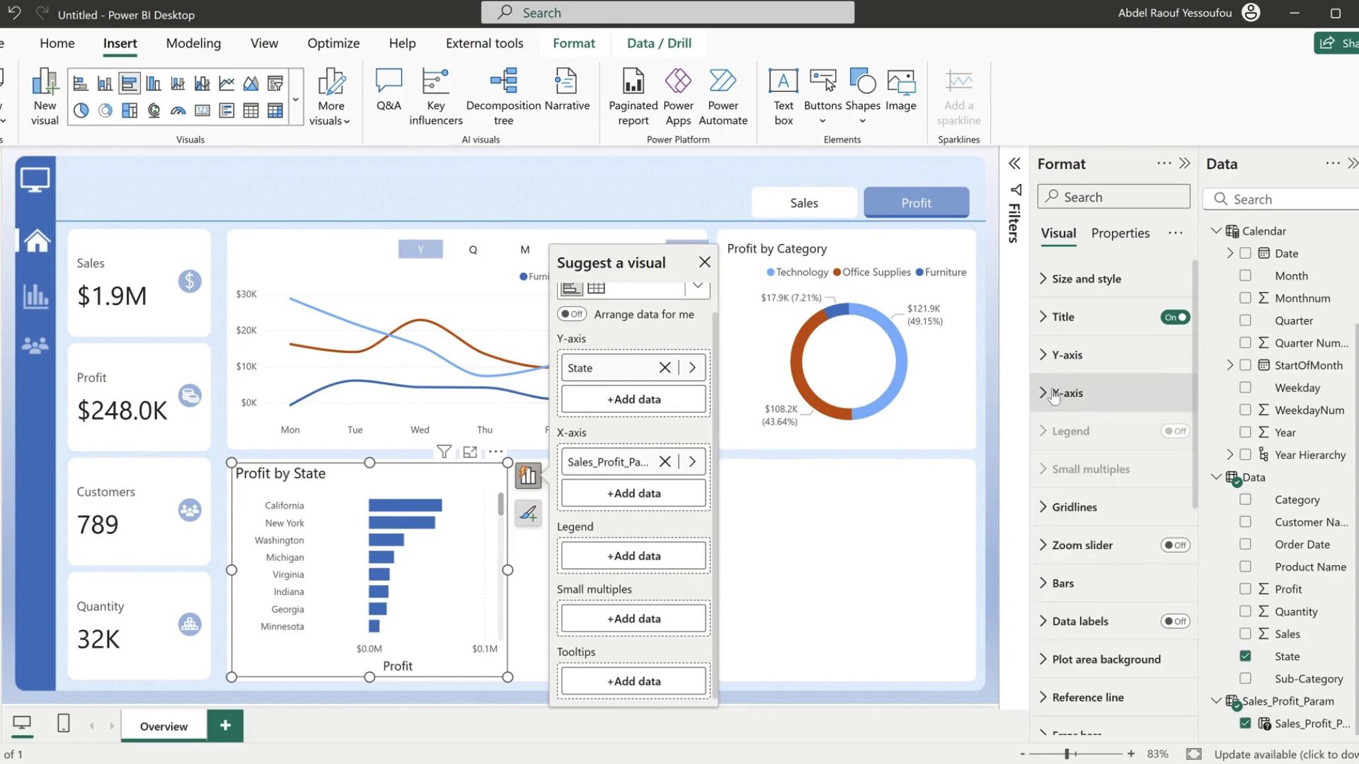
click(1065, 394)
click(1167, 677)
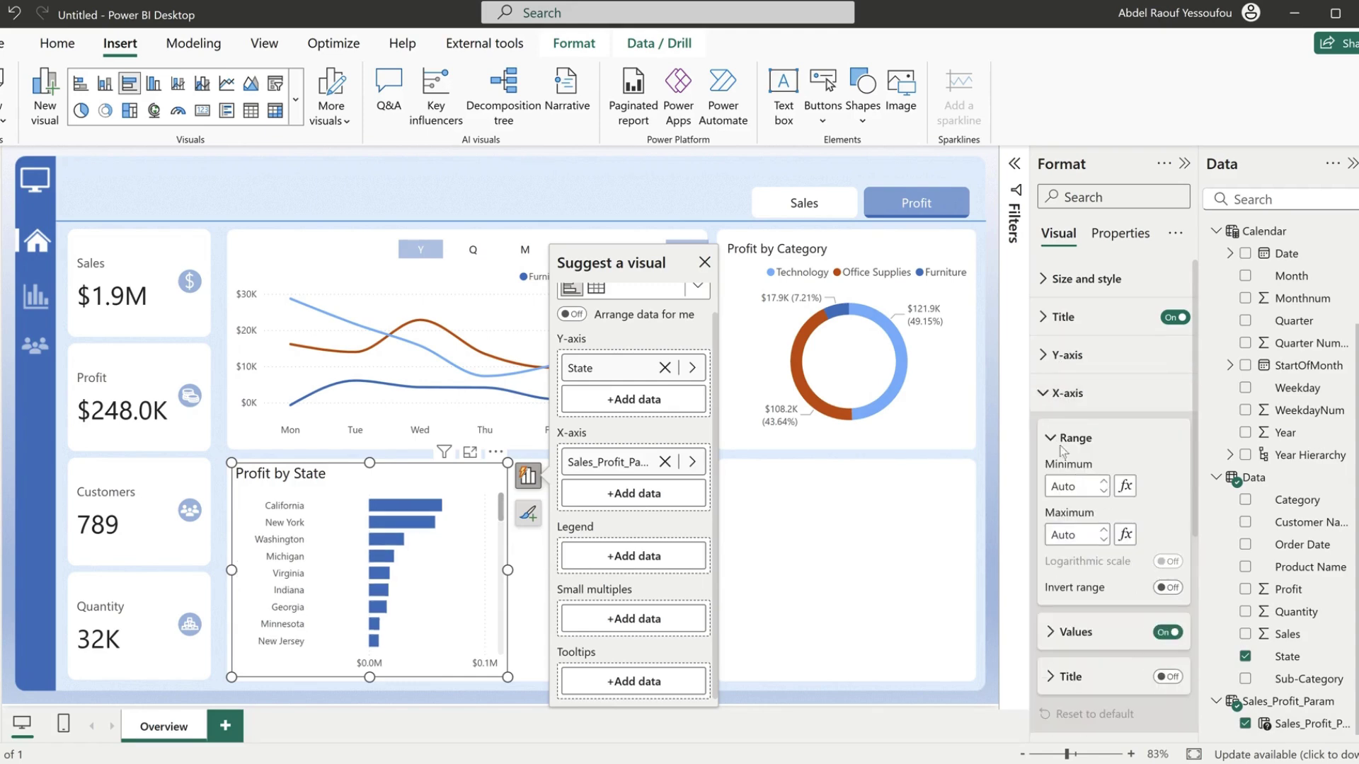
- Set the bar chart's title font size to 12 and deselect the chart
click(1078, 399)
click(1083, 325)
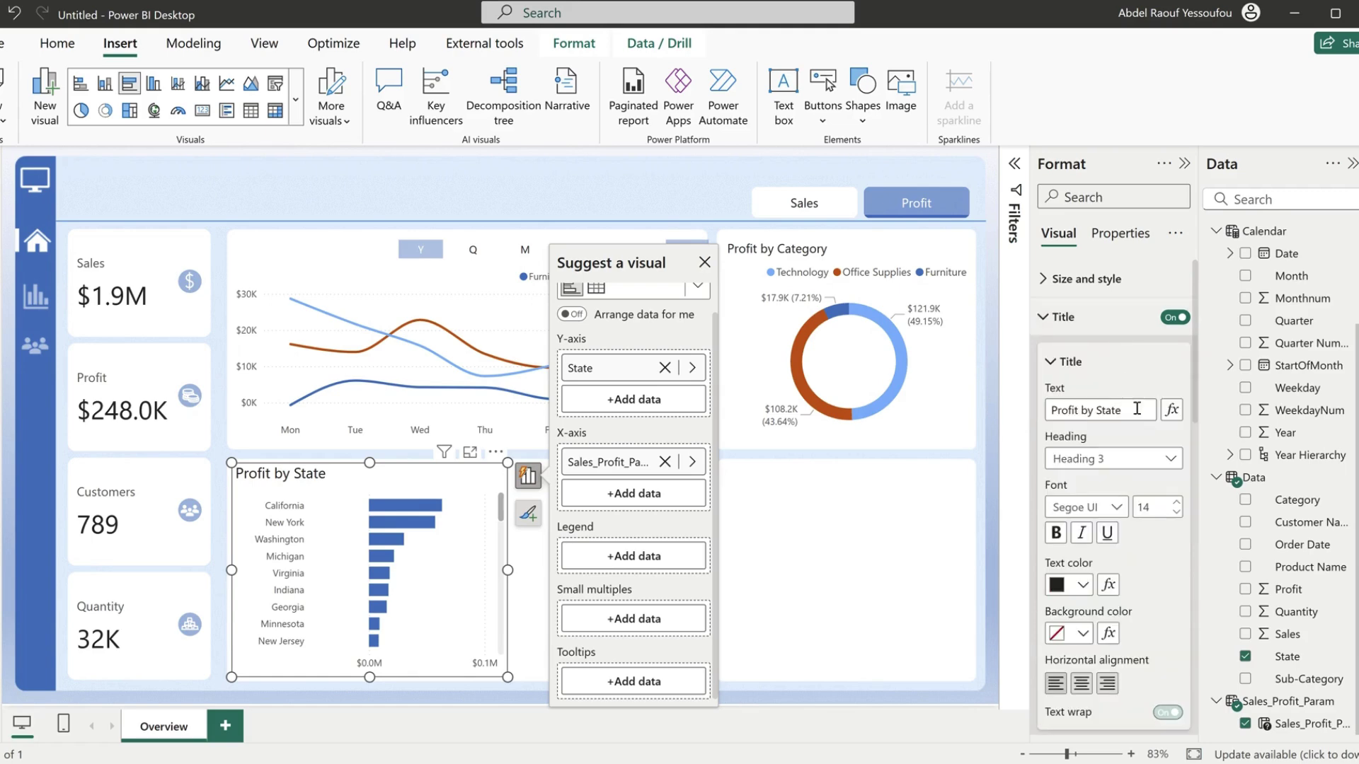
click(1178, 517)
click(1061, 317)
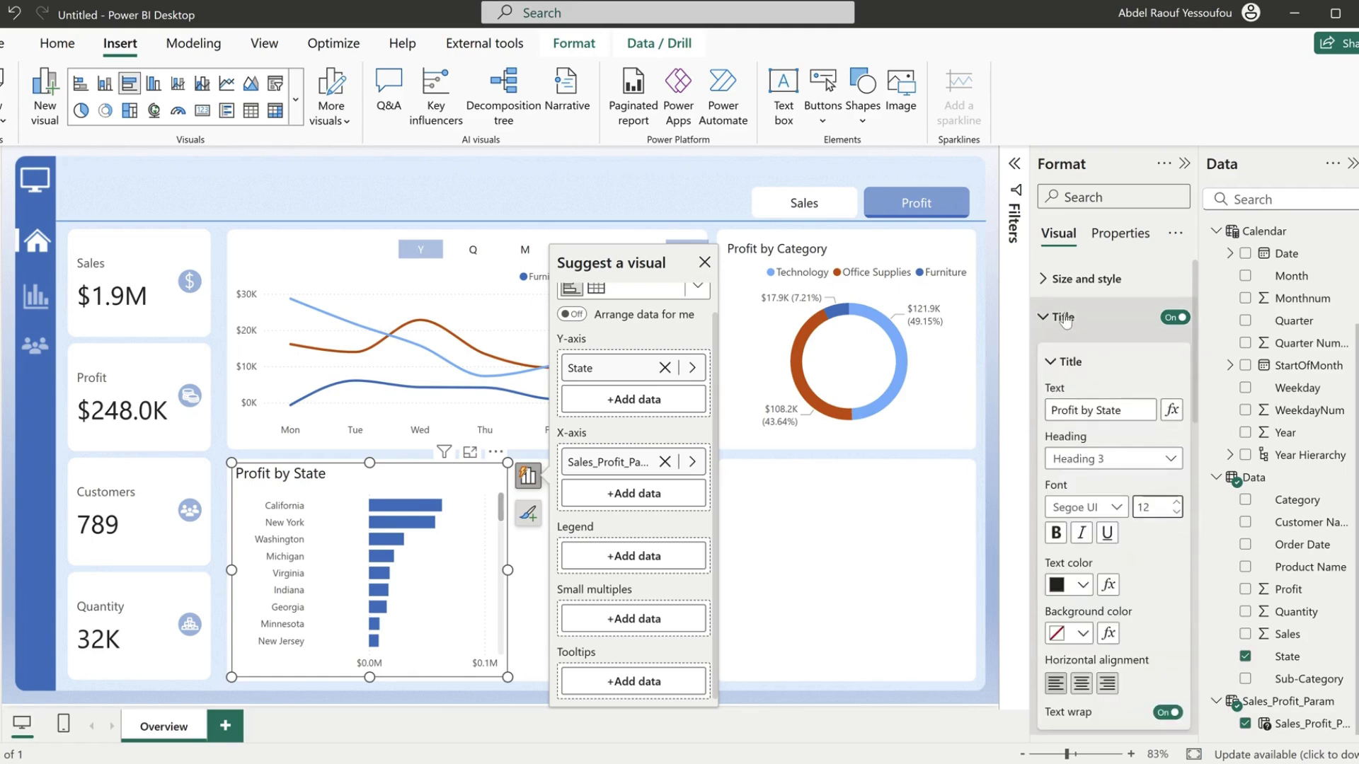
click(741, 498)
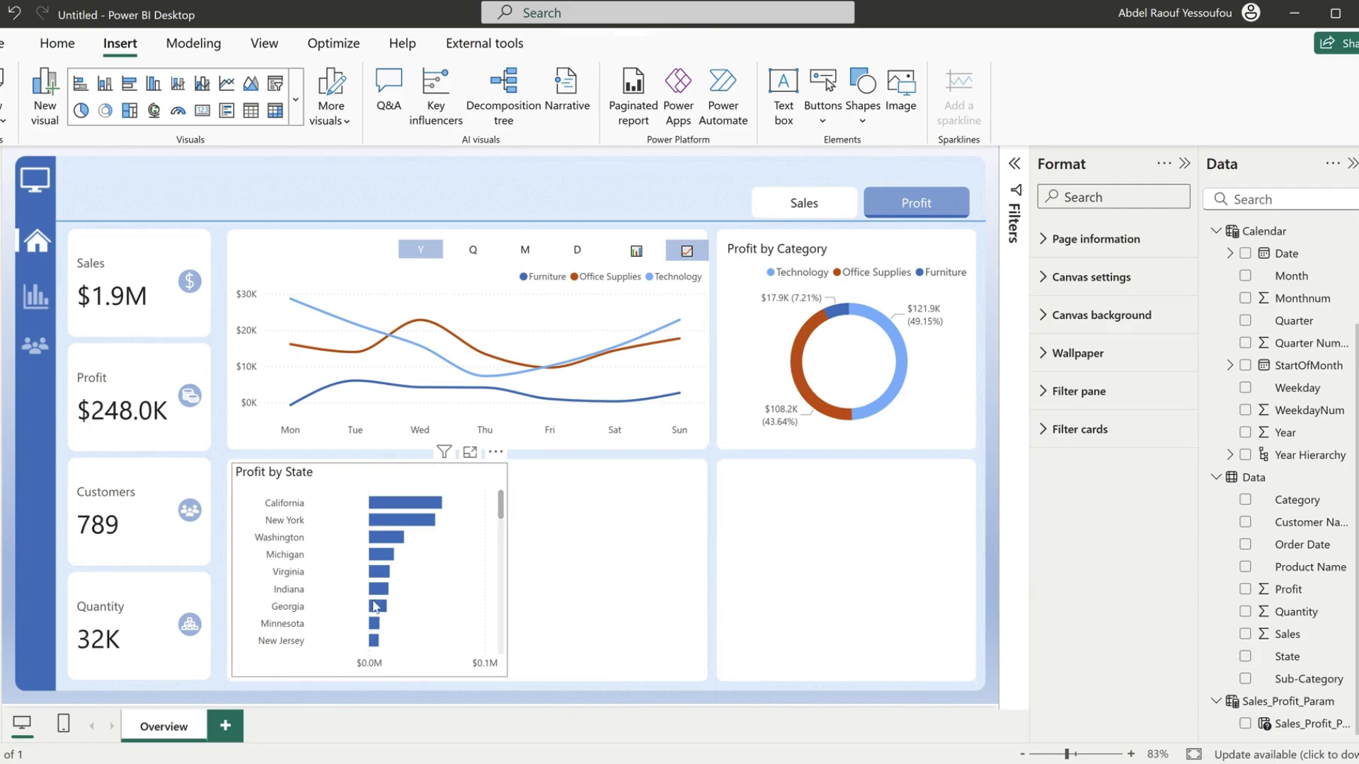
- Narrow the Profit by State bar chart to just under half the card's width, checking it under both Sales and Profit
scroll(380, 613, down, 10)
scroll(380, 612, up, 10)
click(508, 569)
drag(506, 570, 479, 578)
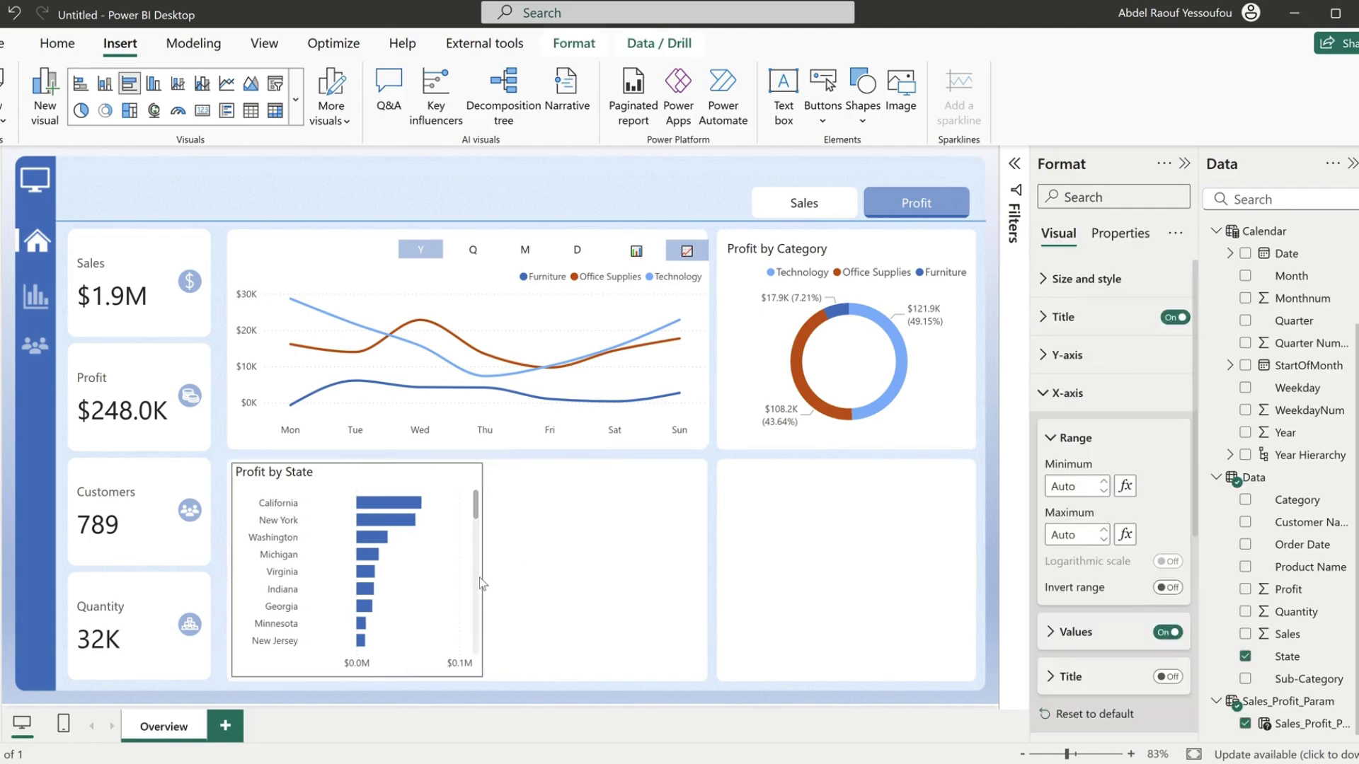
click(802, 205)
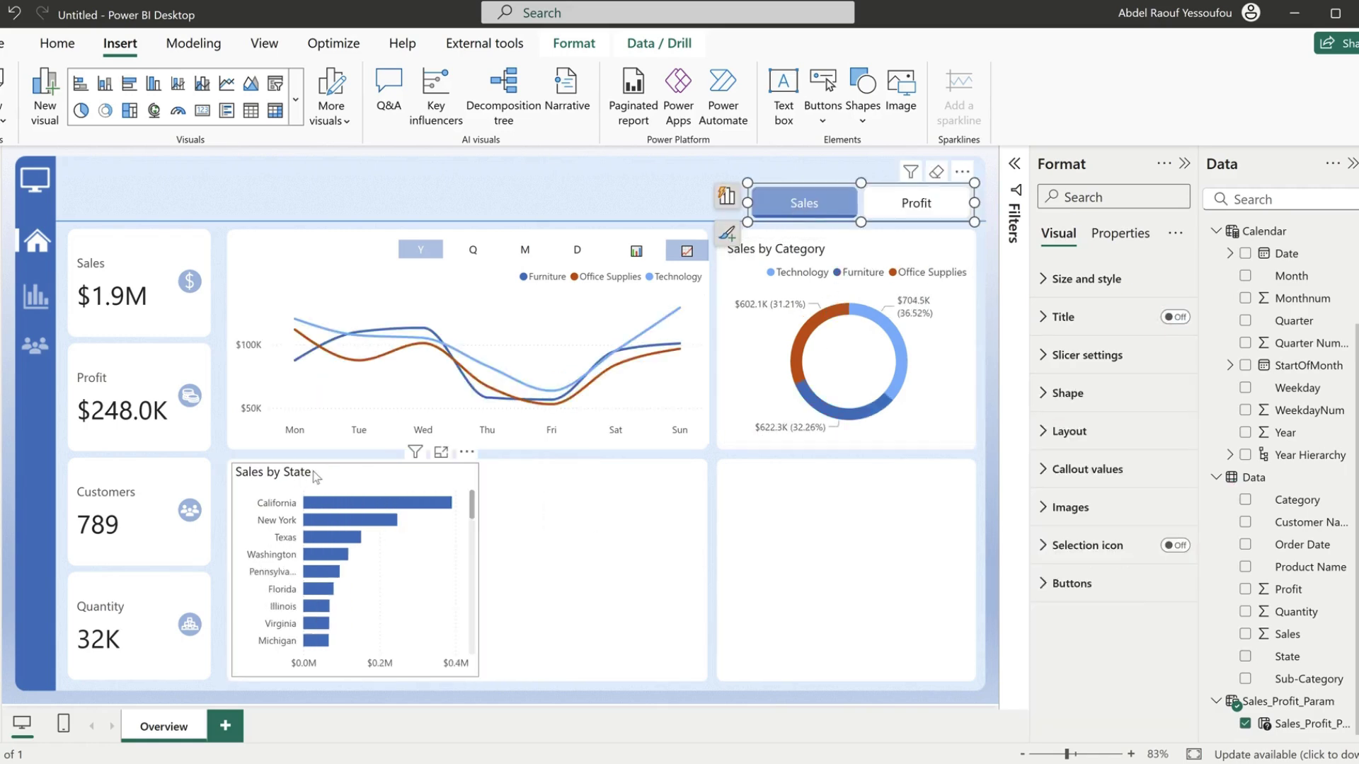
click(923, 214)
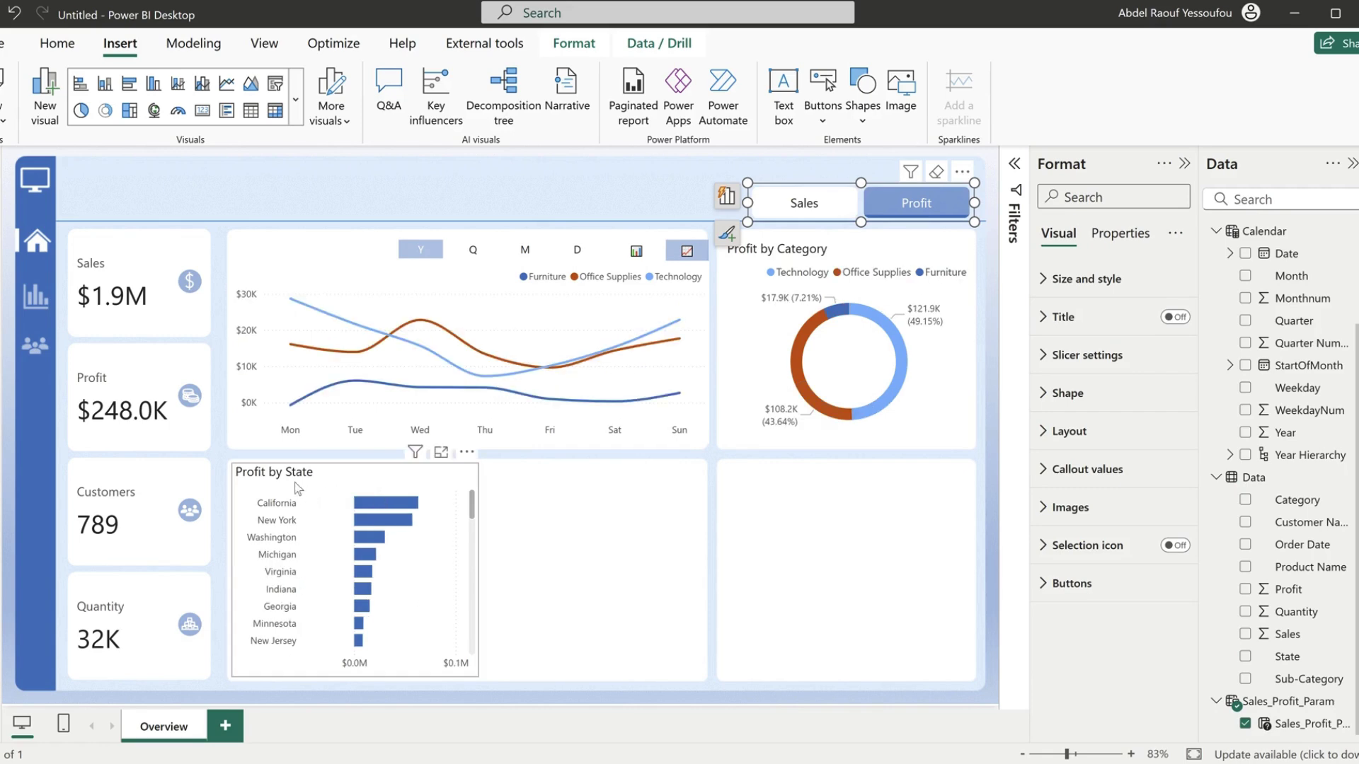
click(478, 545)
drag(478, 545, 456, 579)
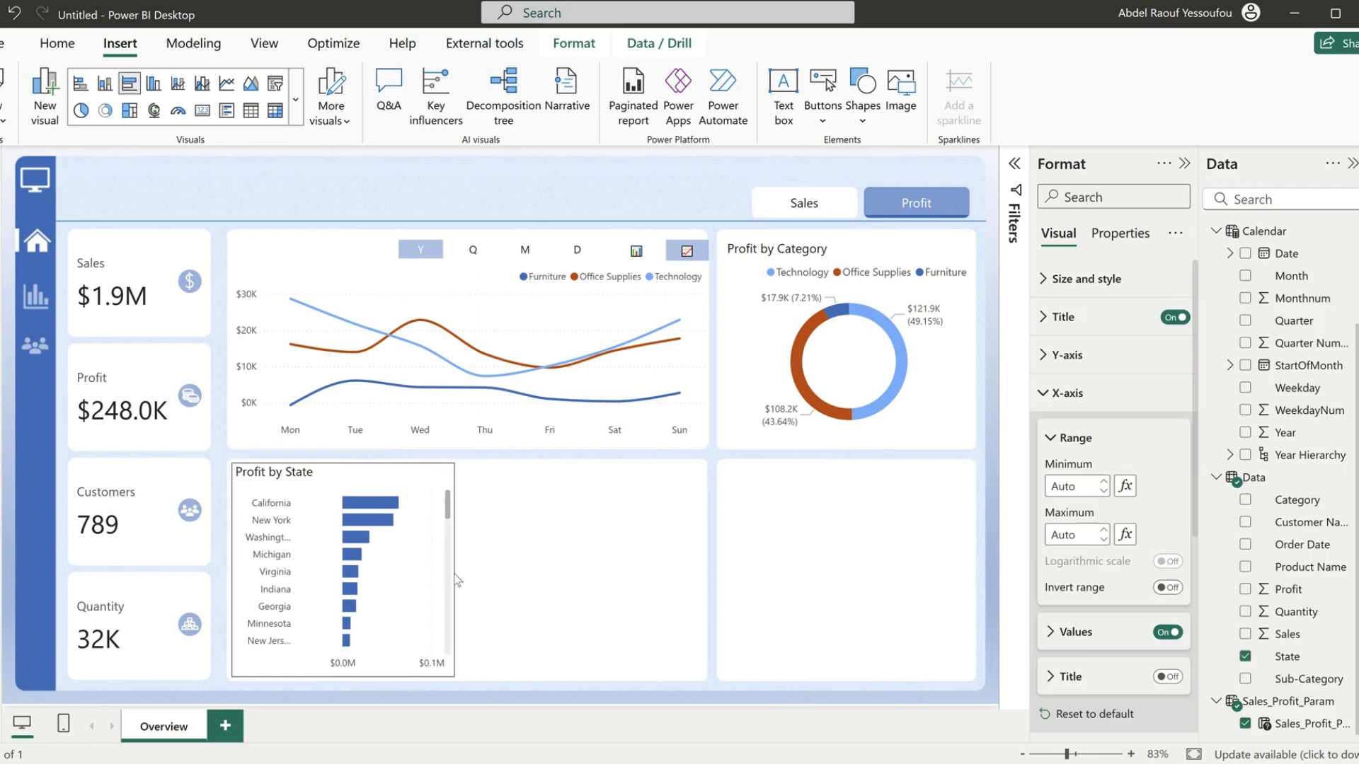
click(610, 549)
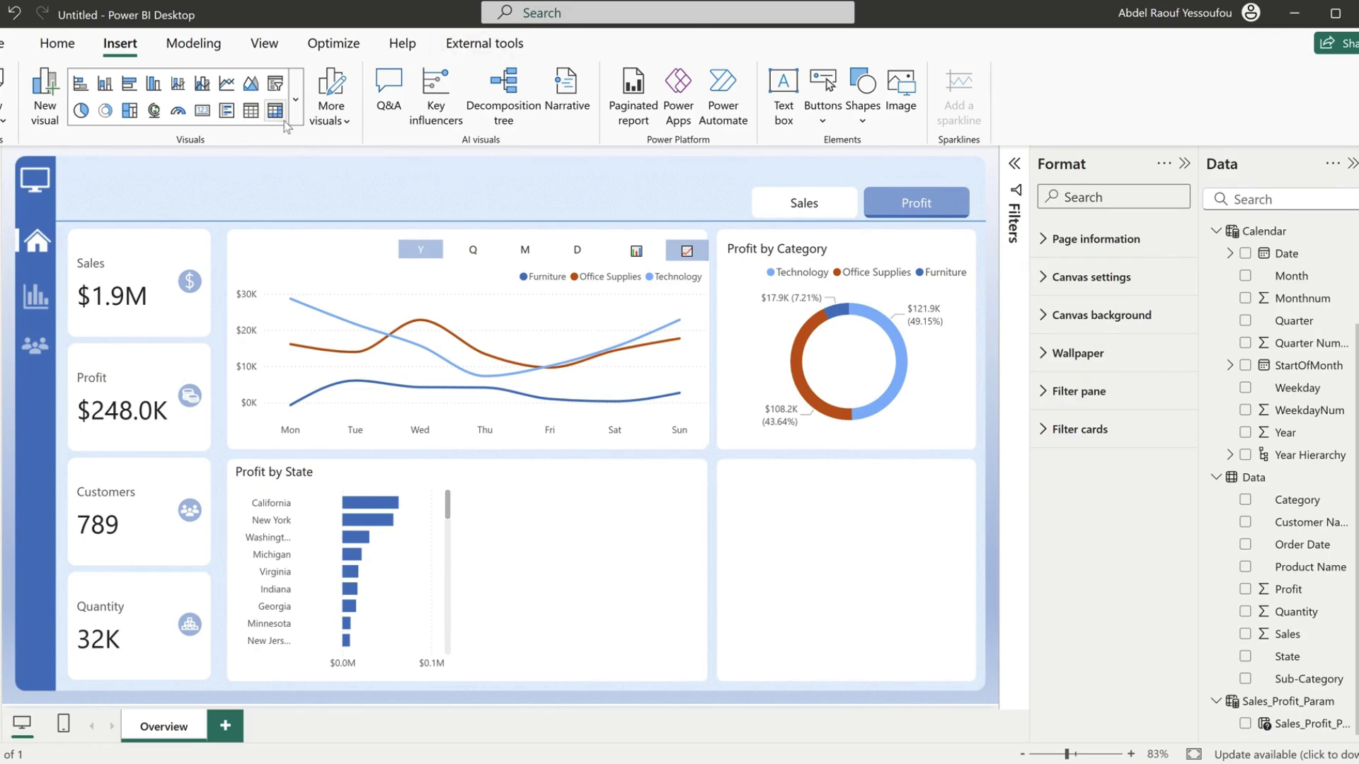
- Insert a shape map and fit it into the free space beside the Profit by State bar chart
click(296, 99)
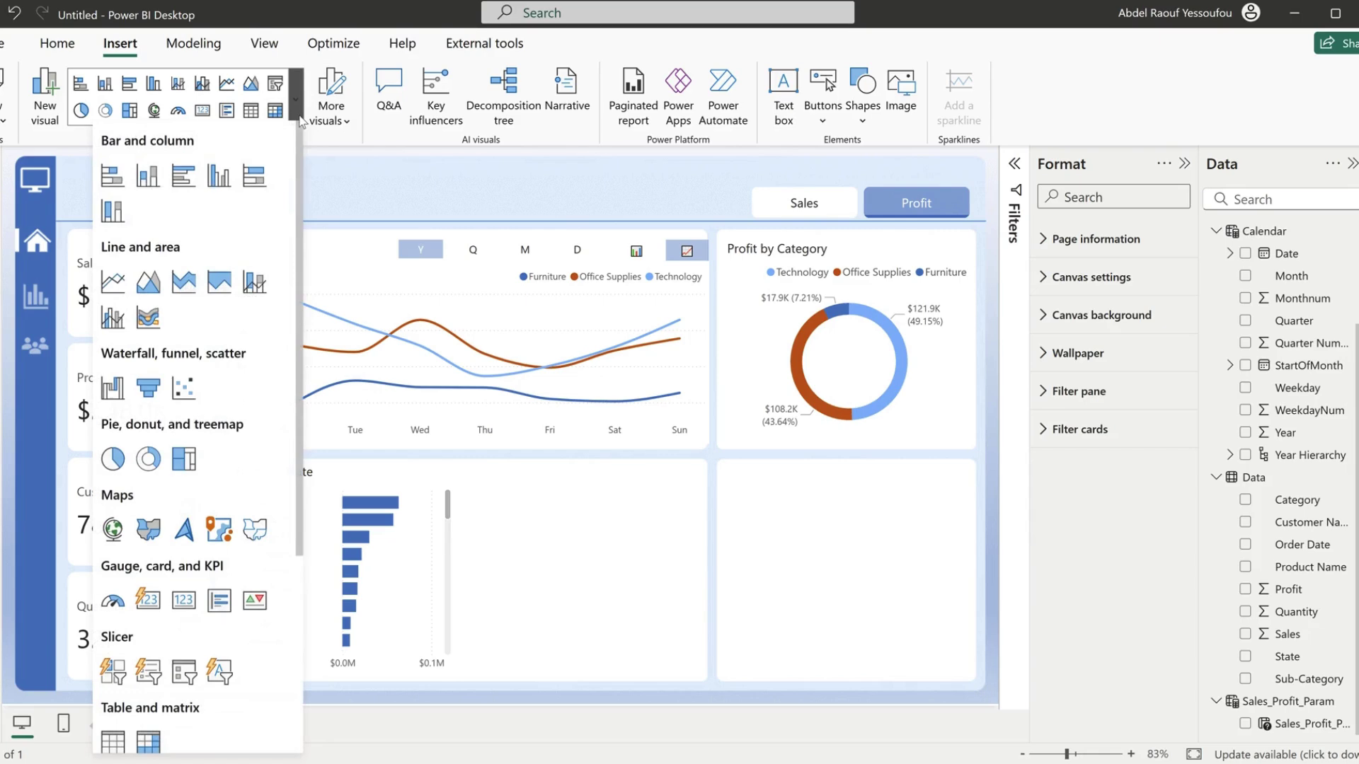
click(260, 538)
drag(524, 503, 525, 502)
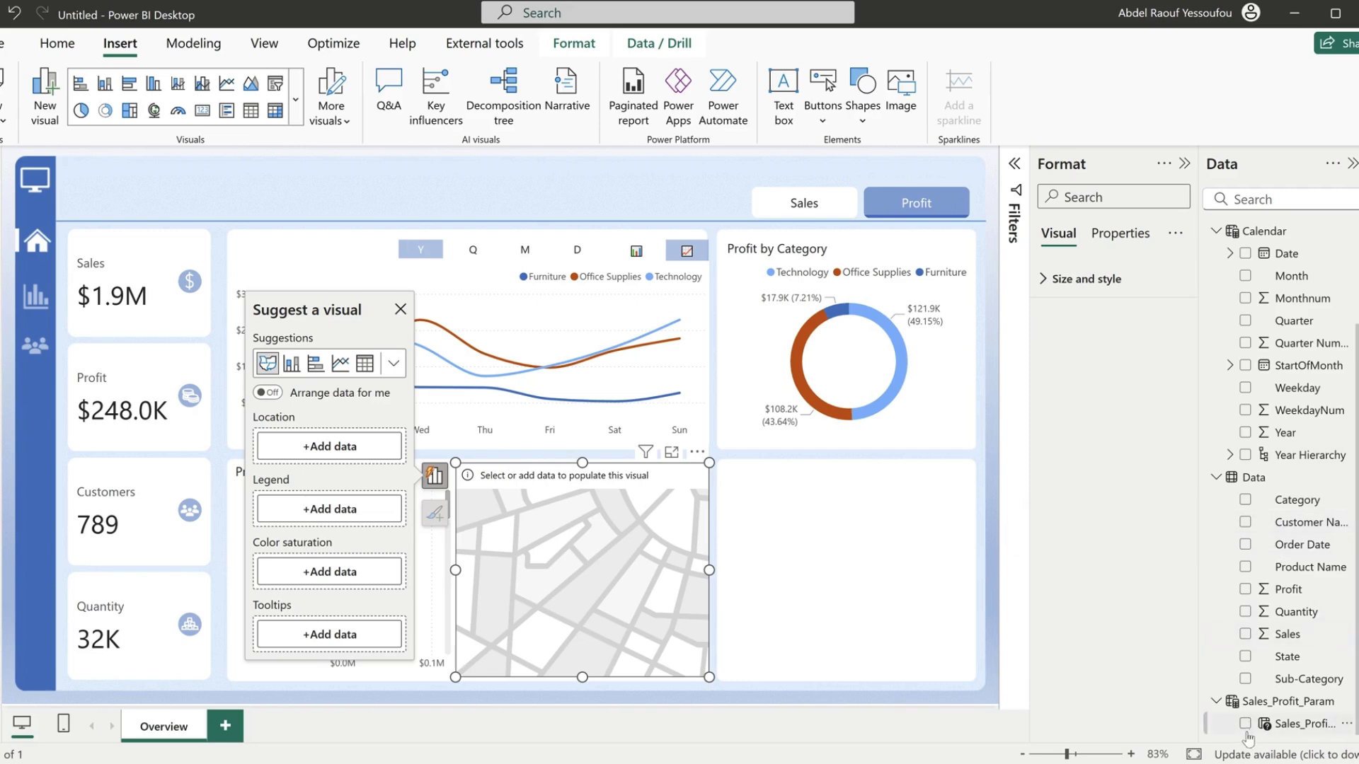
- Assign State to the shape map's Location and the Sales_Profit_Param field to its Color saturation
click(1246, 658)
click(1245, 724)
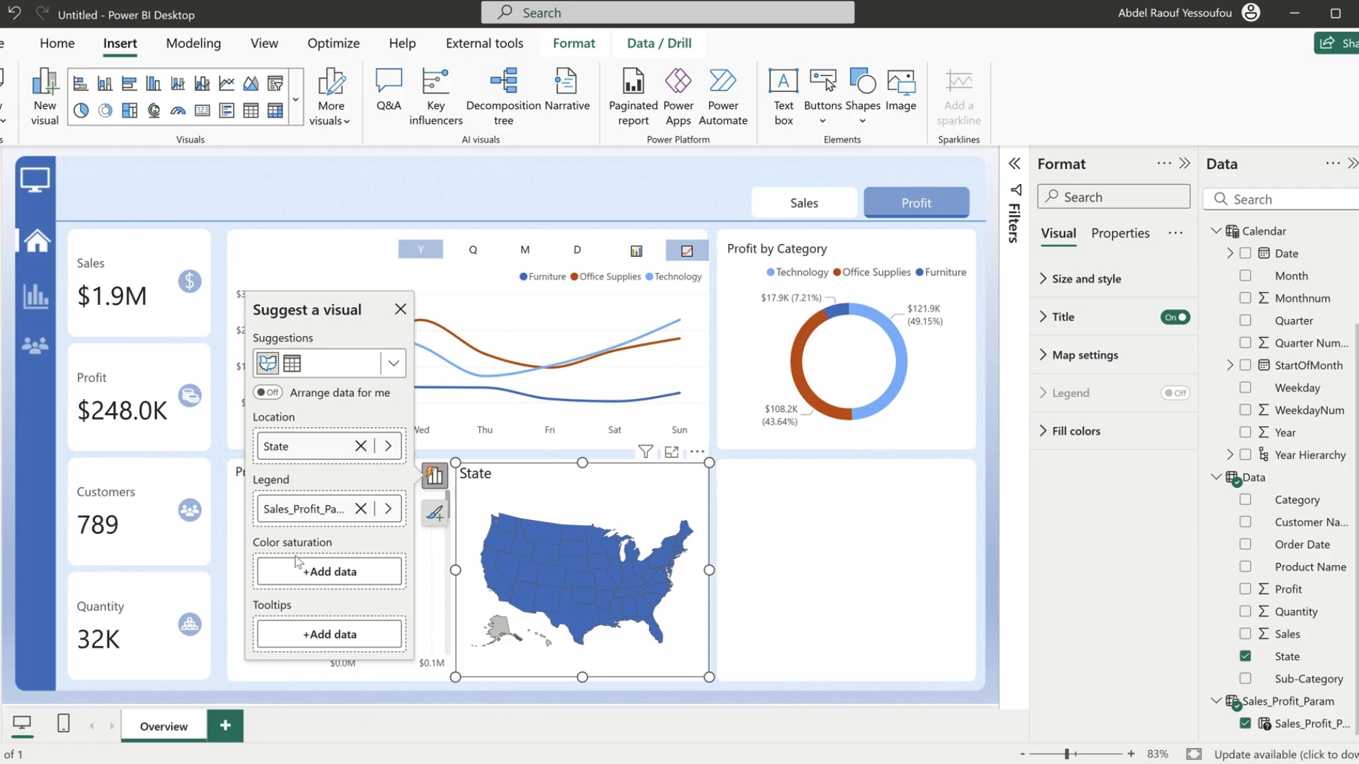
drag(304, 509, 304, 576)
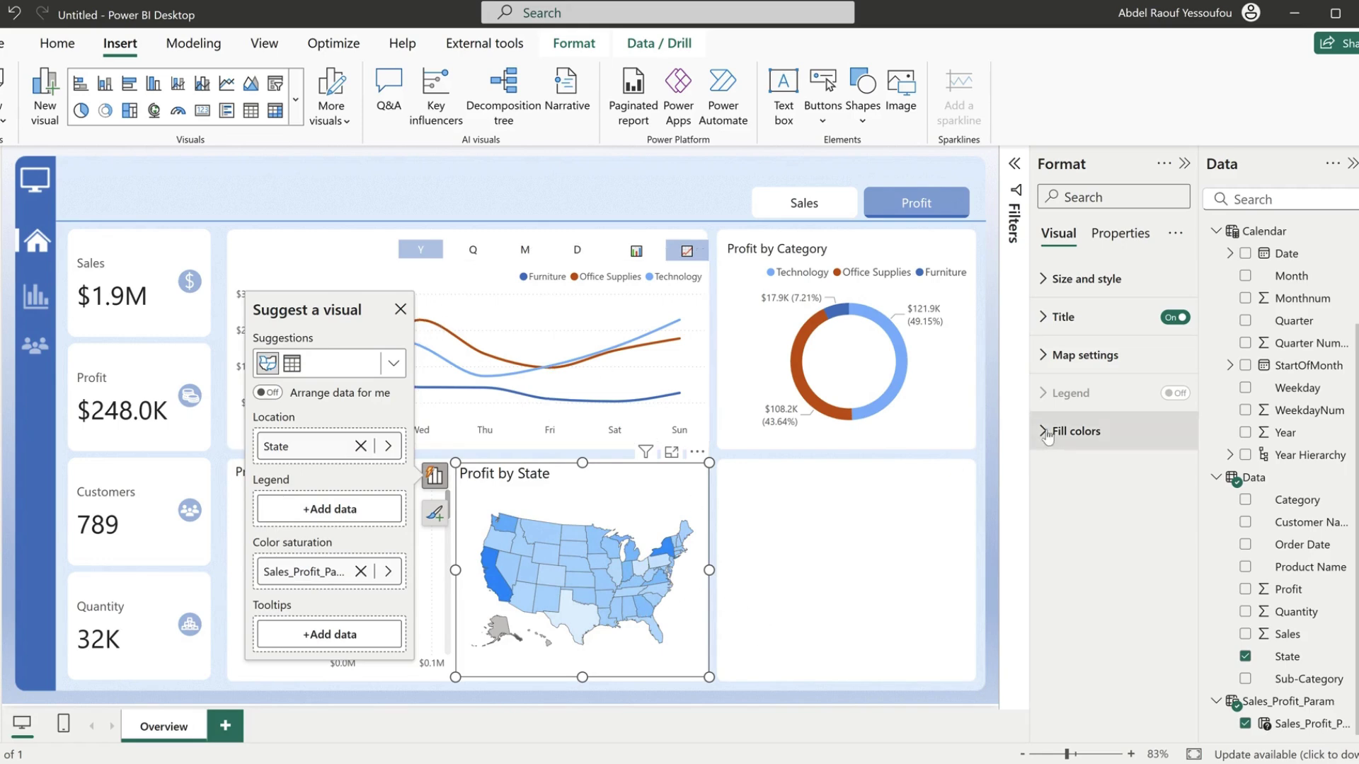
- Turn on Auto zoom in the shape map's map settings
click(1083, 356)
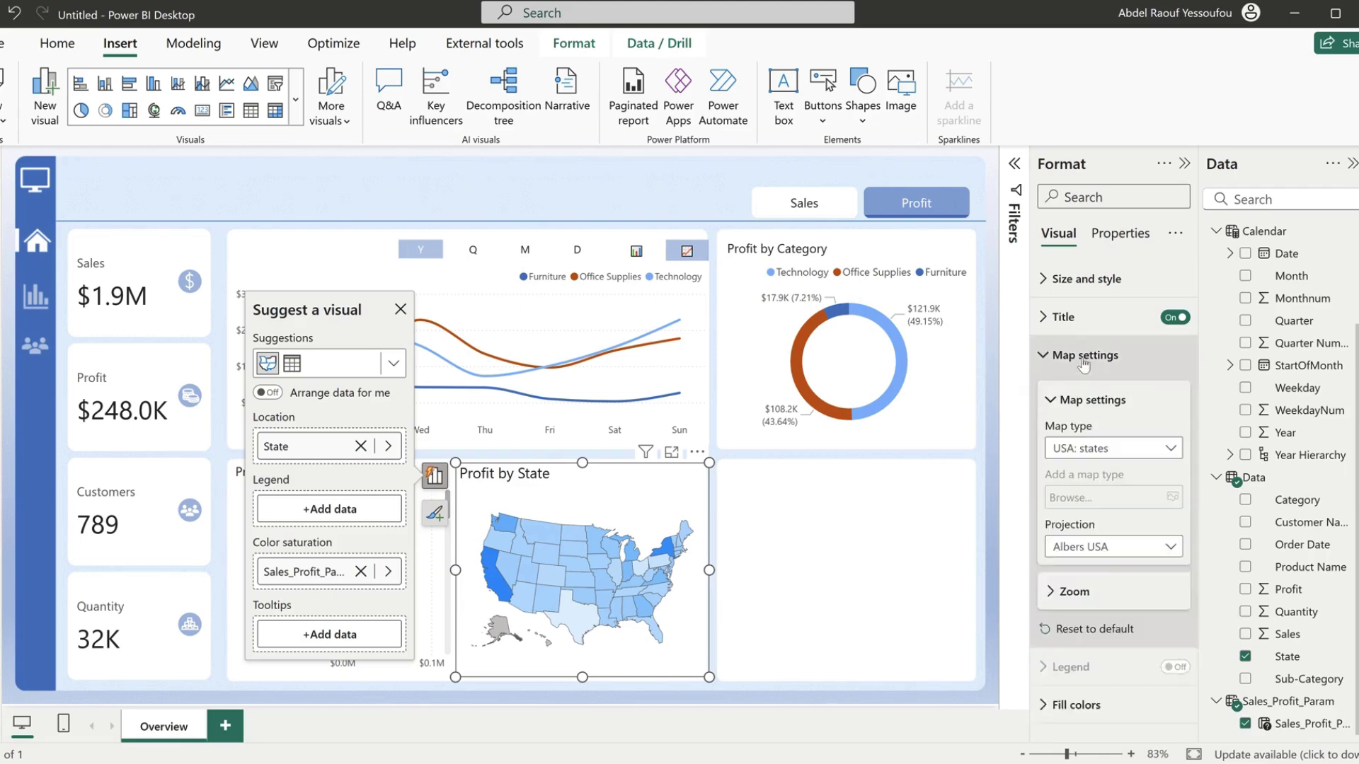
scroll(1110, 610, down, 1)
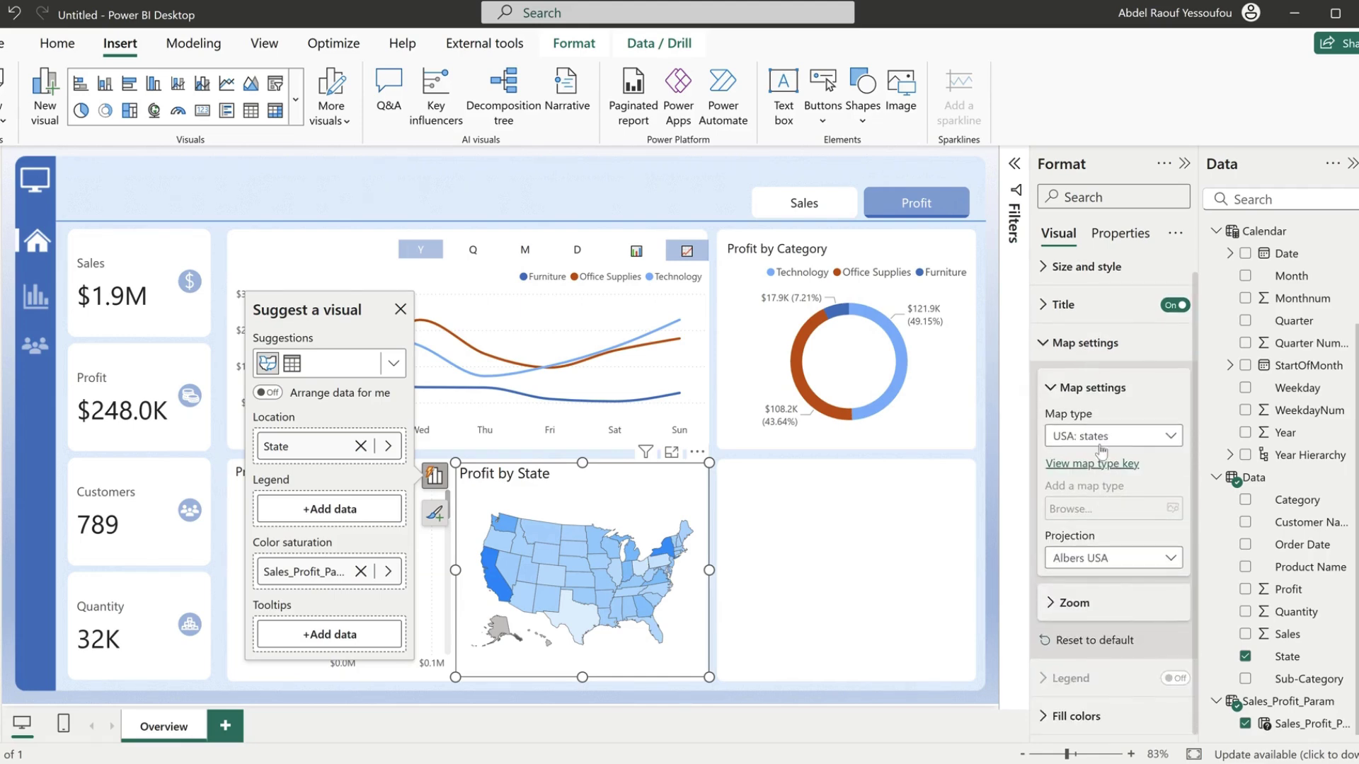
click(1077, 344)
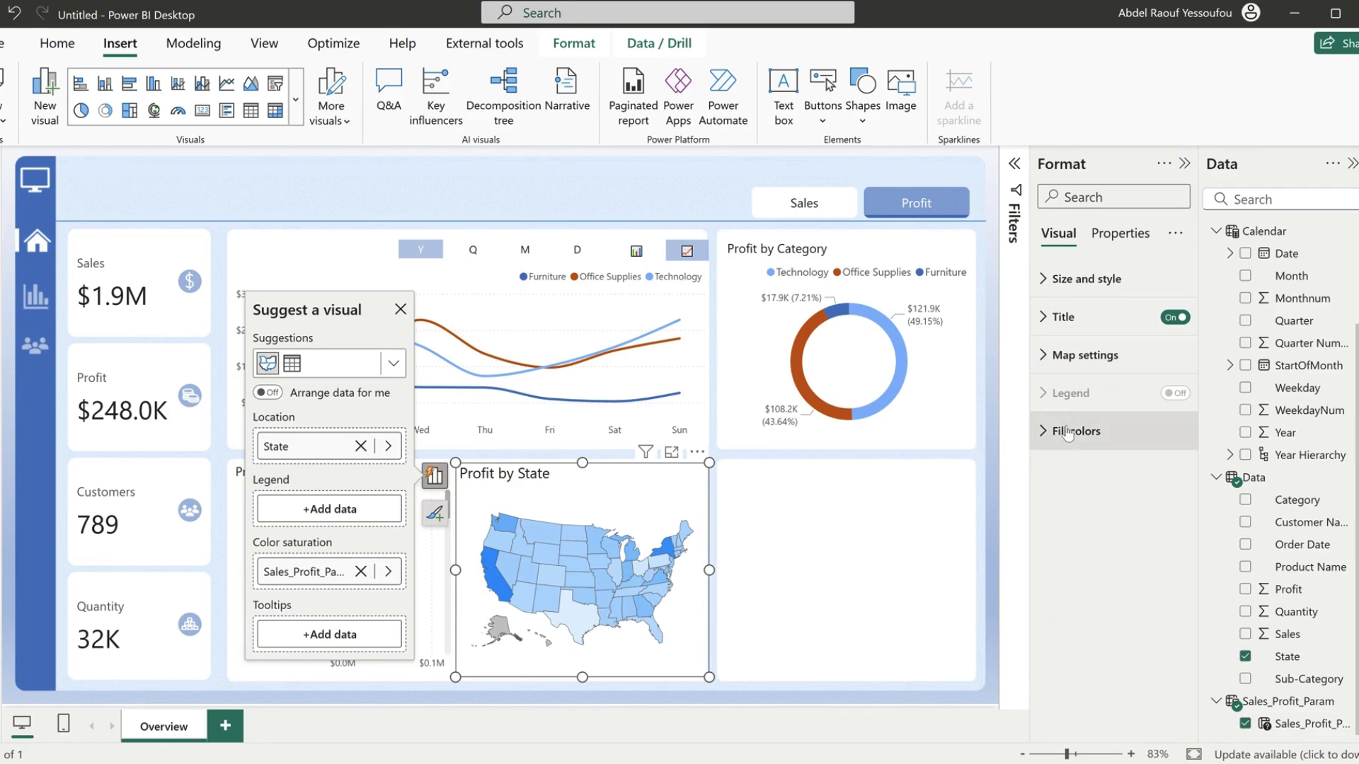
click(1083, 355)
click(1082, 627)
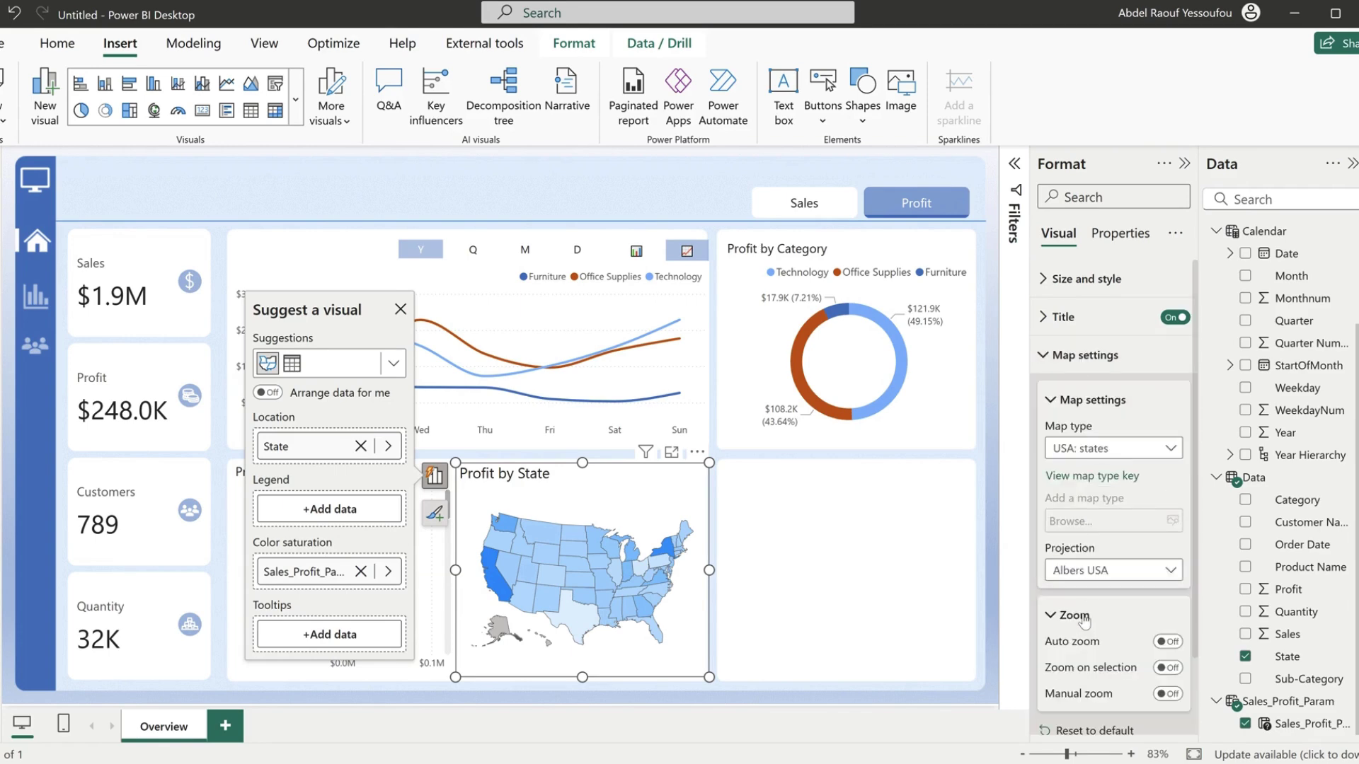
click(1169, 643)
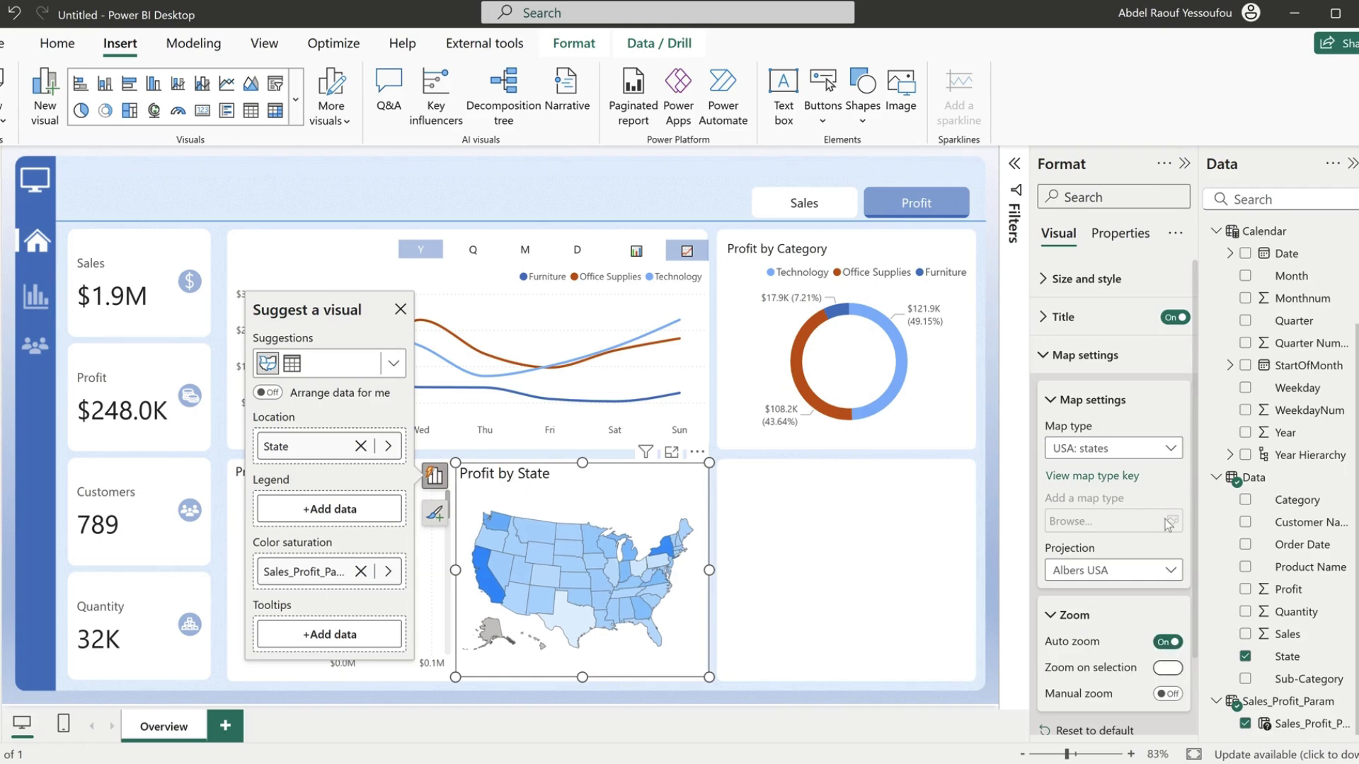
click(1066, 363)
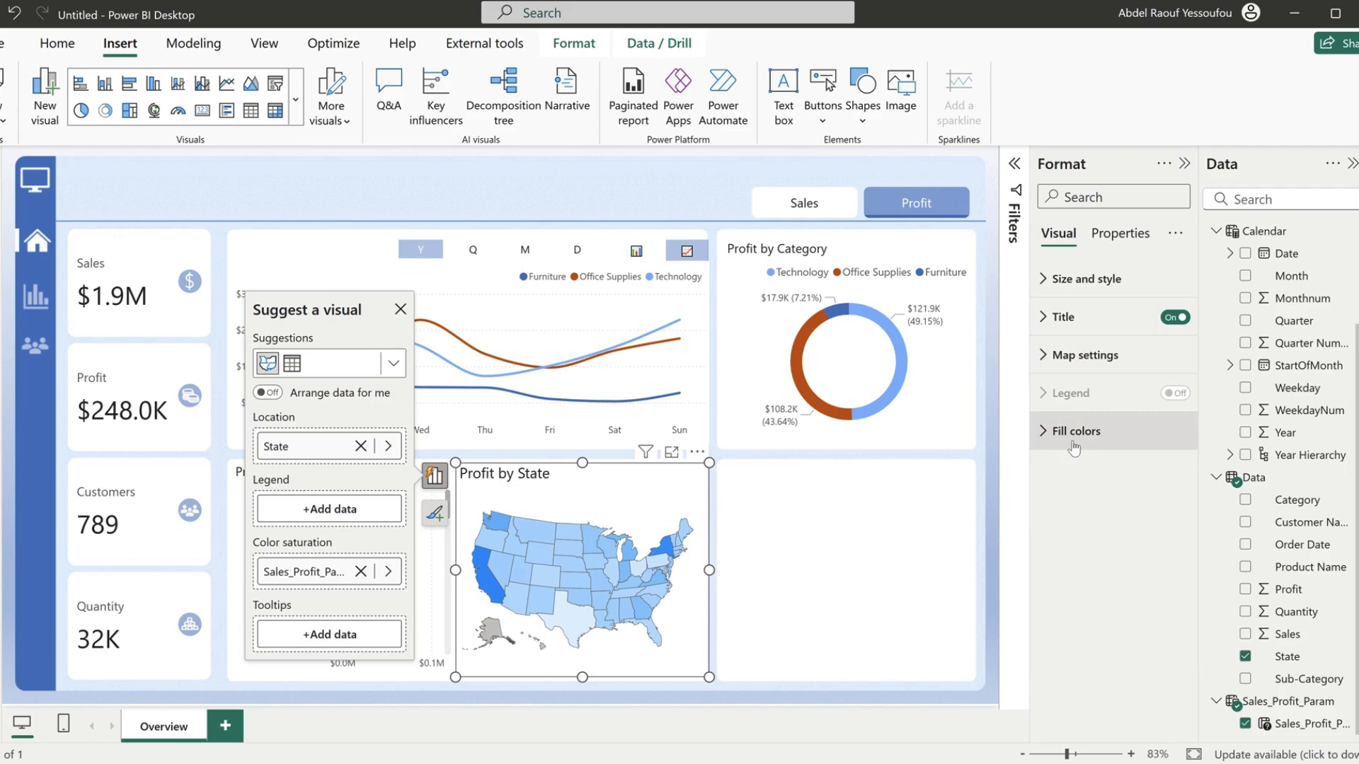
- Set the shape map's fill colors to #4472C4 for the maximum and the lightest tint of that blue for the minimum
click(1076, 431)
scroll(1125, 648, down, 2)
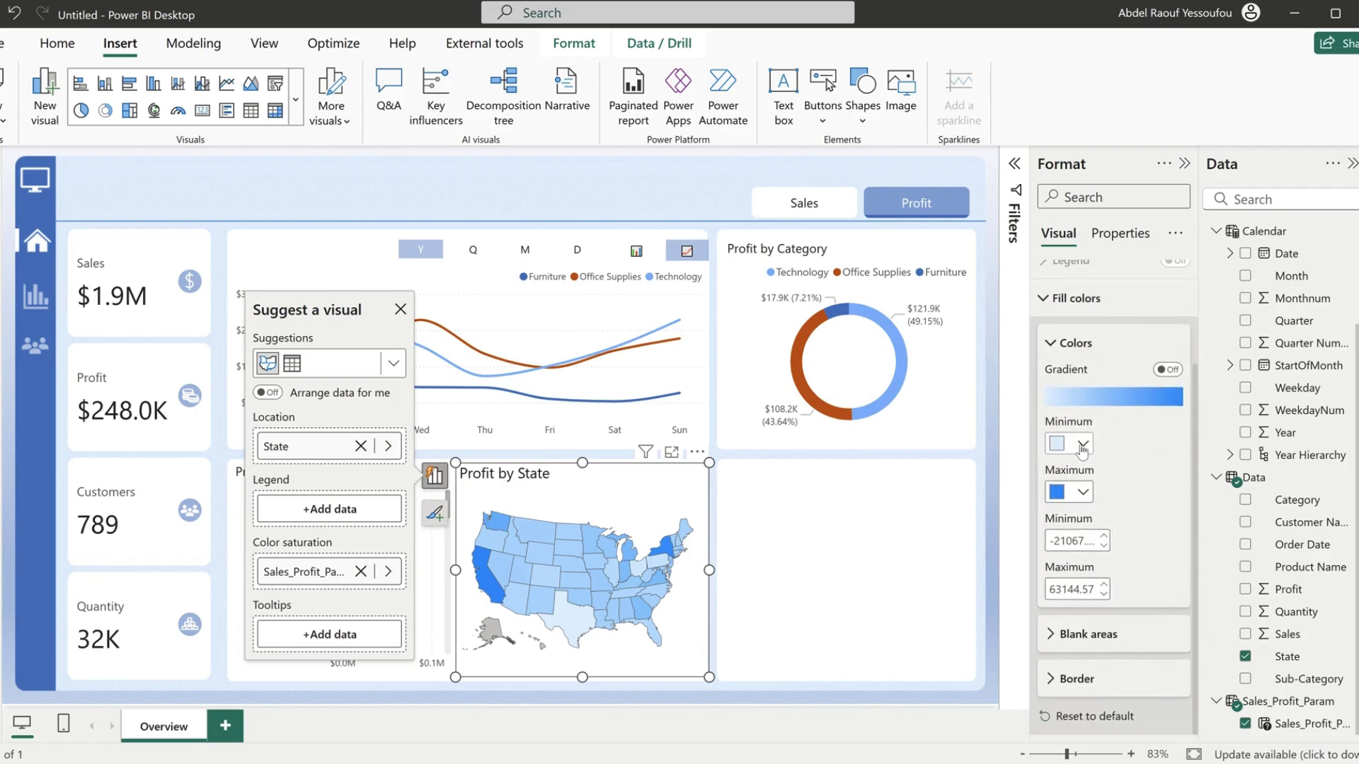
click(1082, 492)
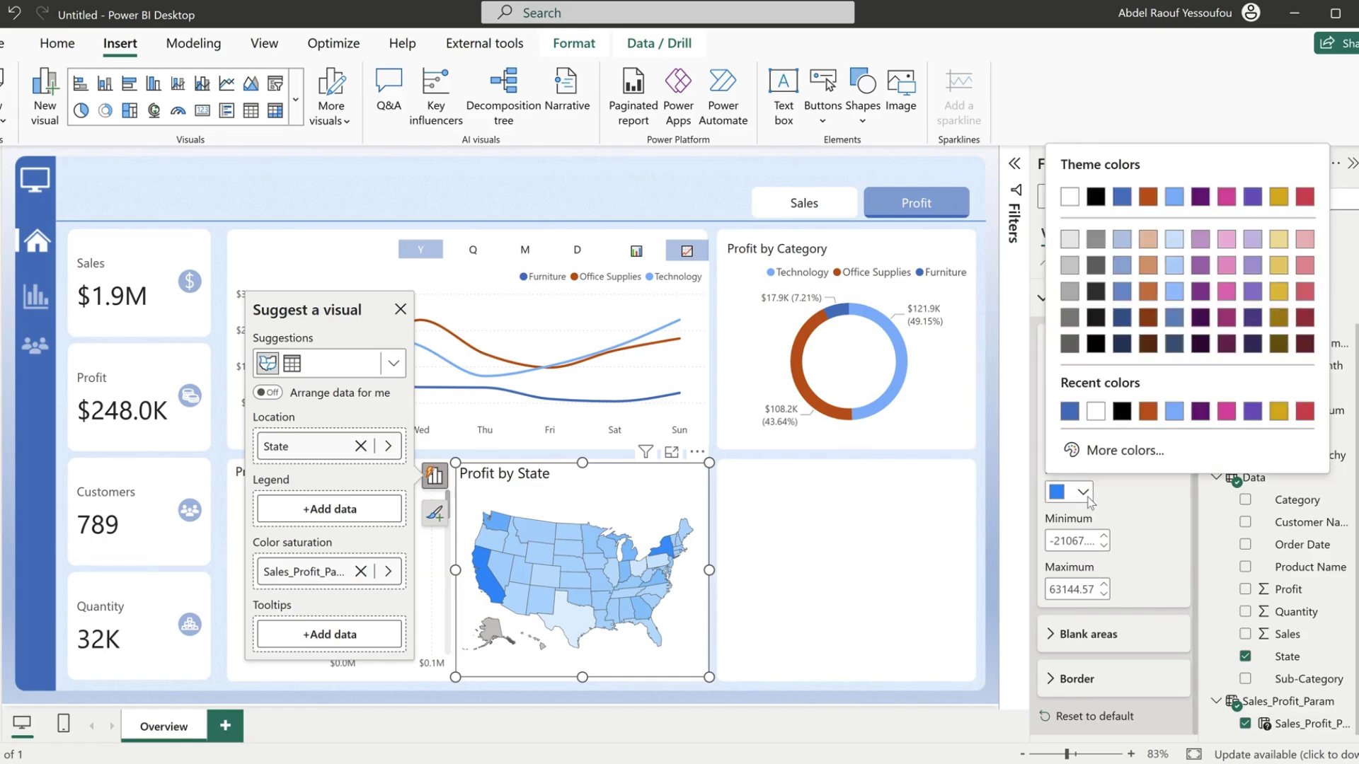
click(1066, 417)
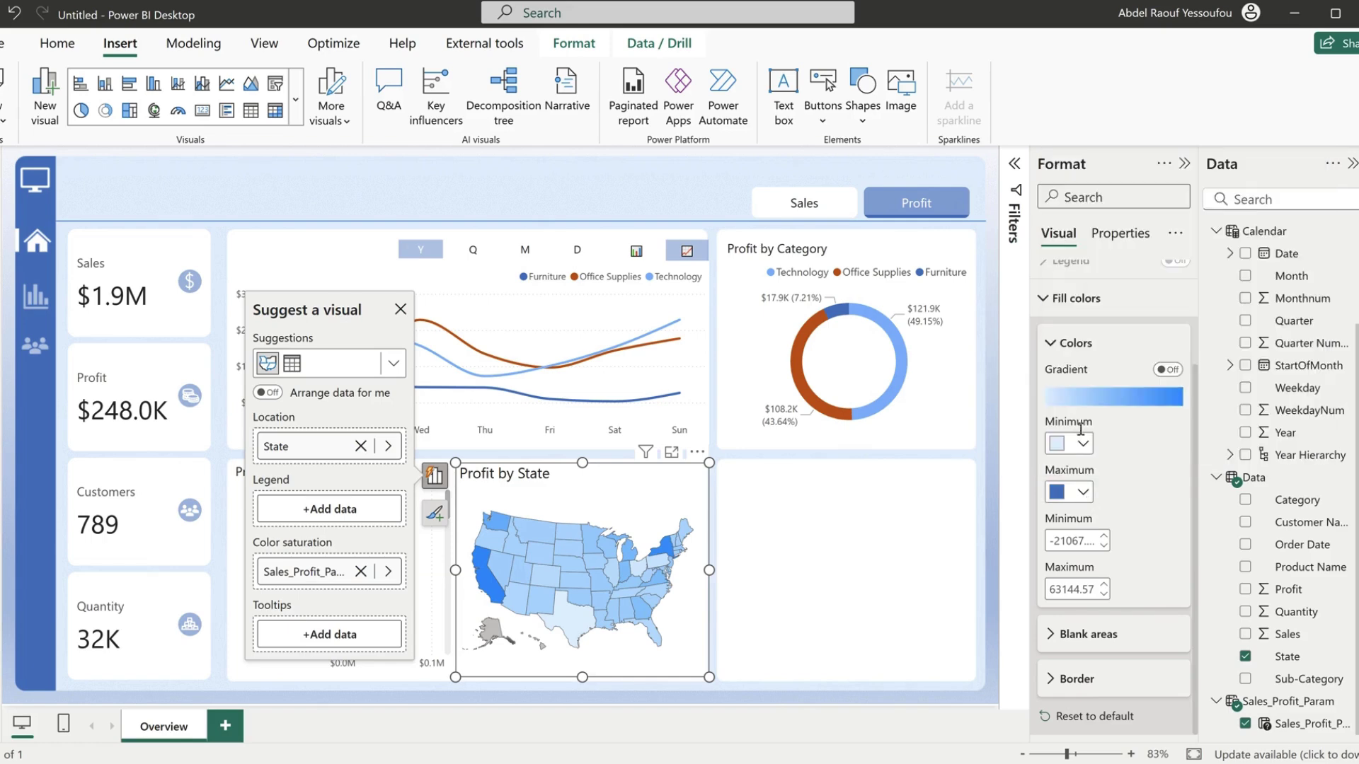
click(1083, 445)
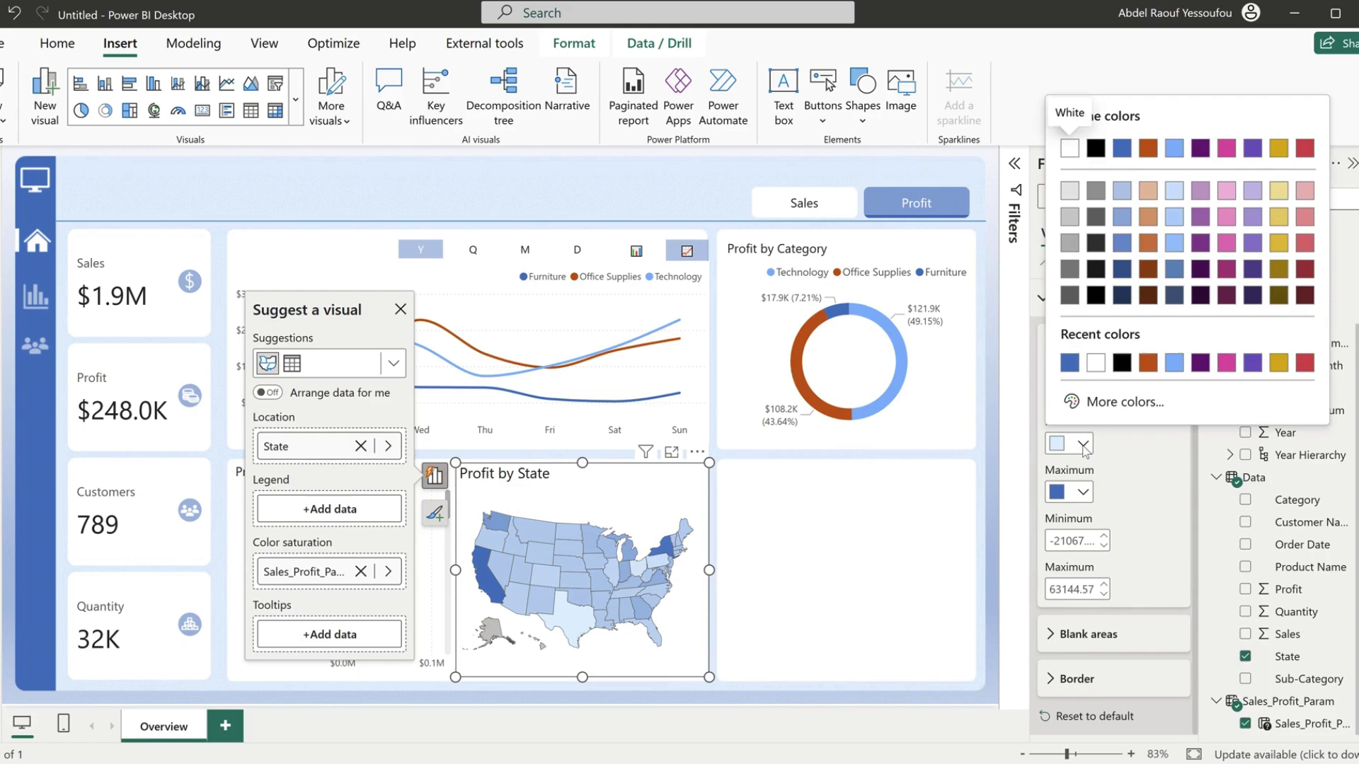
click(1122, 199)
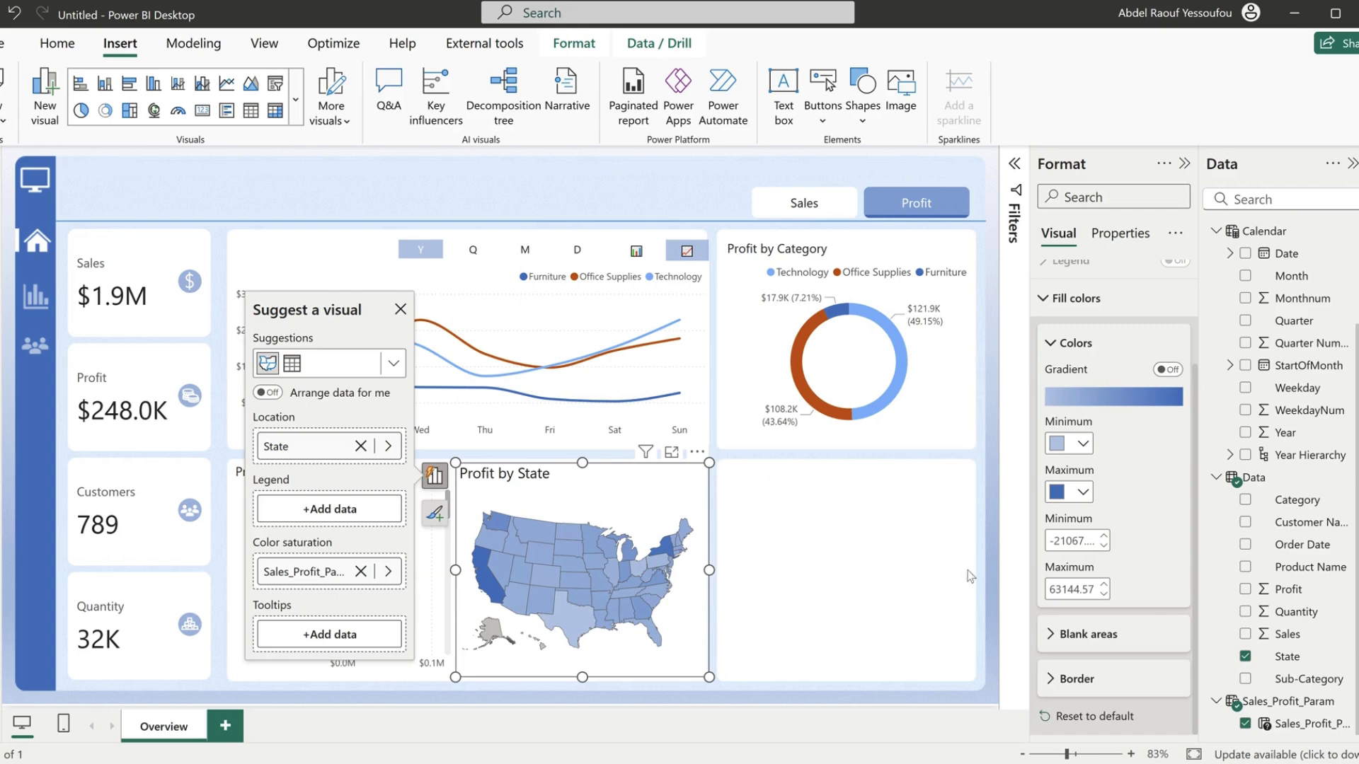
- Set the color of the shape map's blank areas to white
click(1100, 635)
scroll(1104, 622, down, 1)
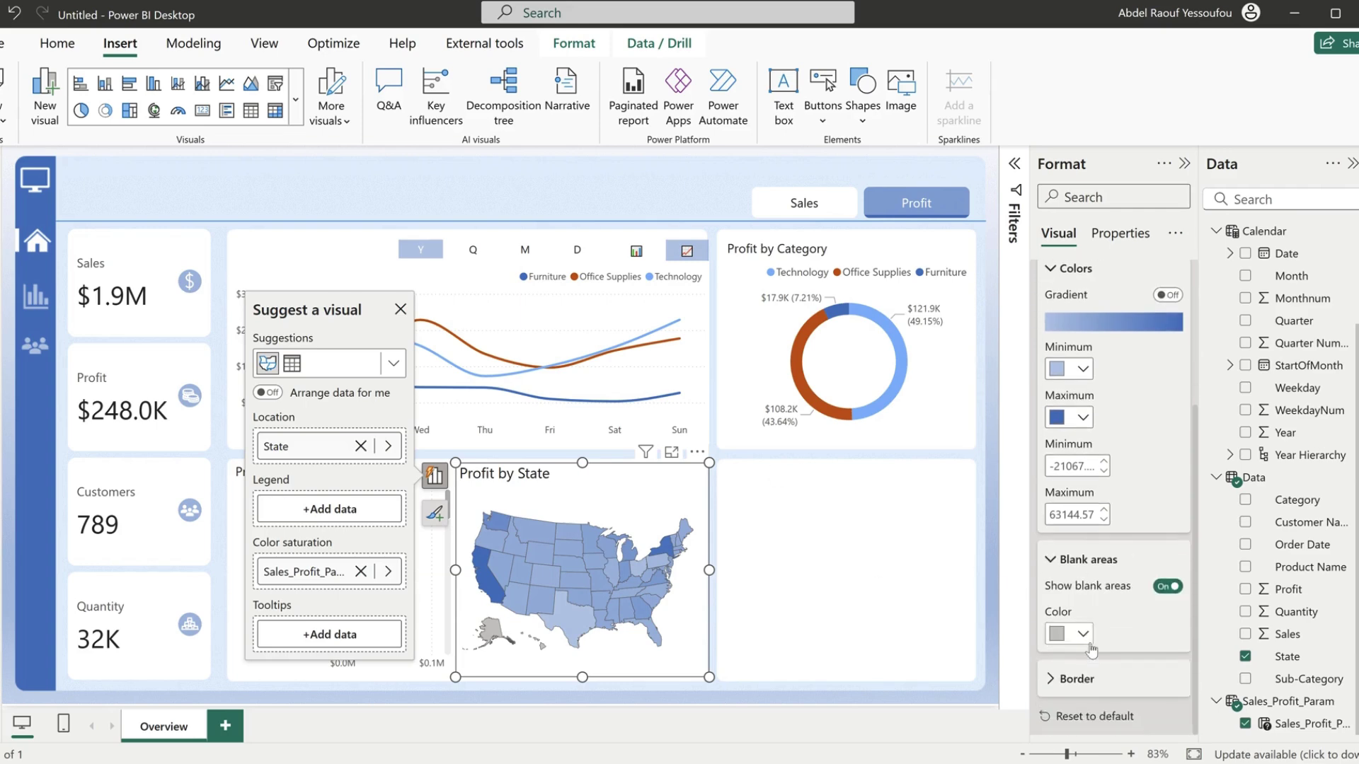
click(1156, 588)
click(1071, 635)
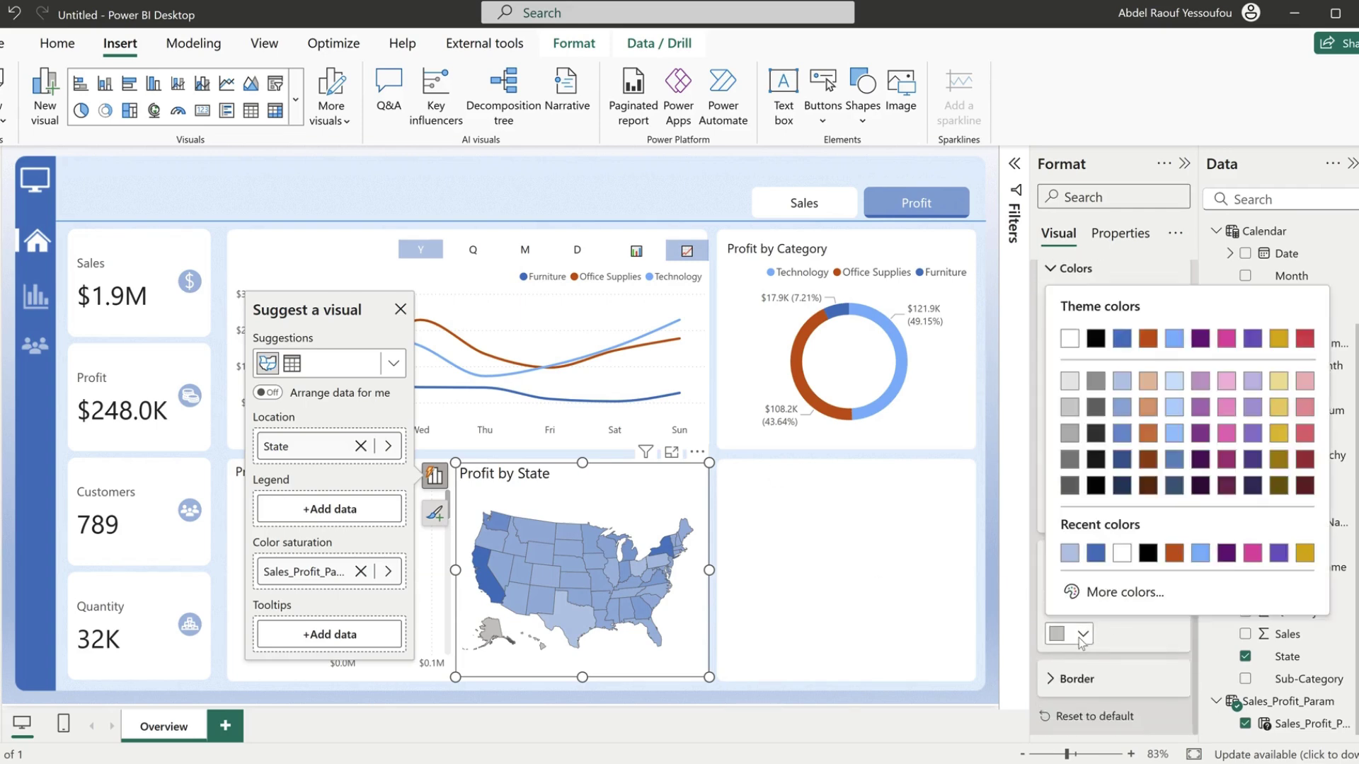
click(1069, 339)
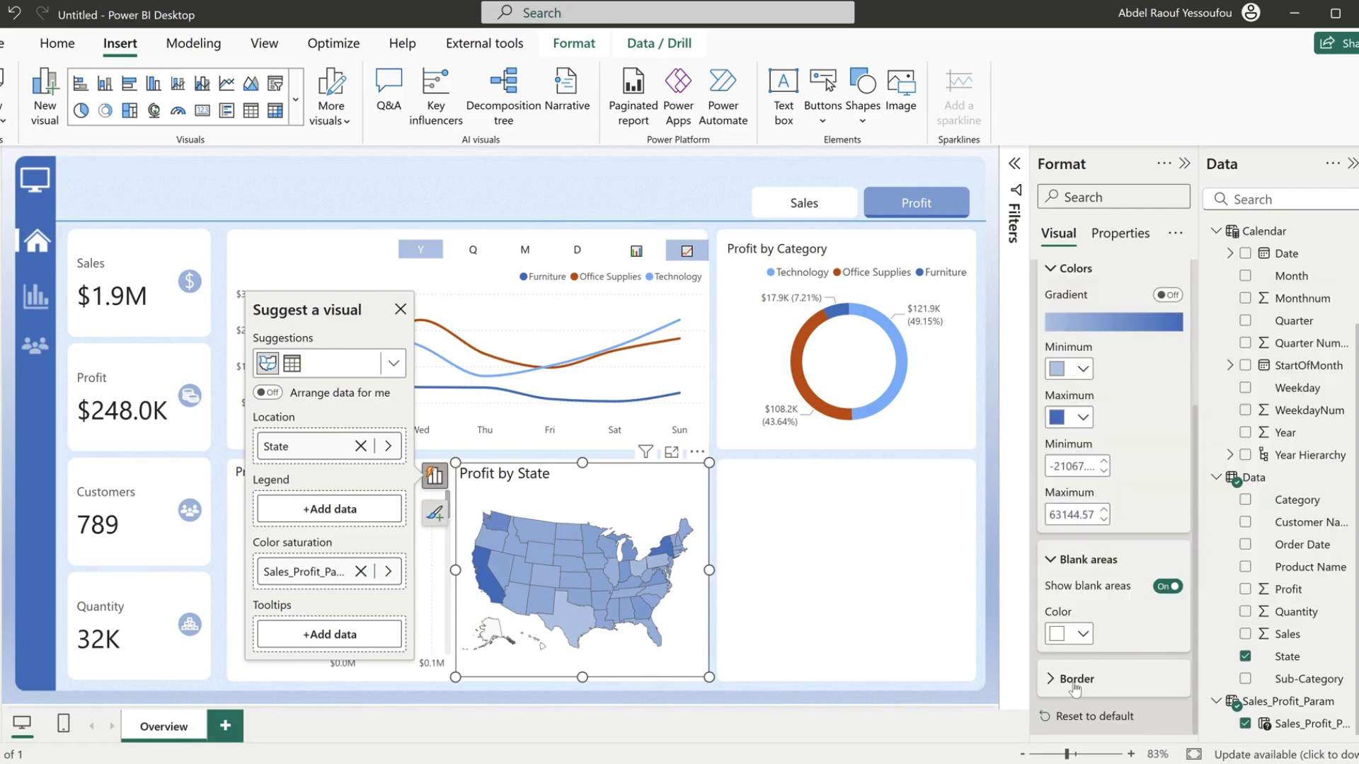
- Set the shape map's border color to the same light blue used for the minimum fill
click(1108, 681)
scroll(1108, 686, down, 1)
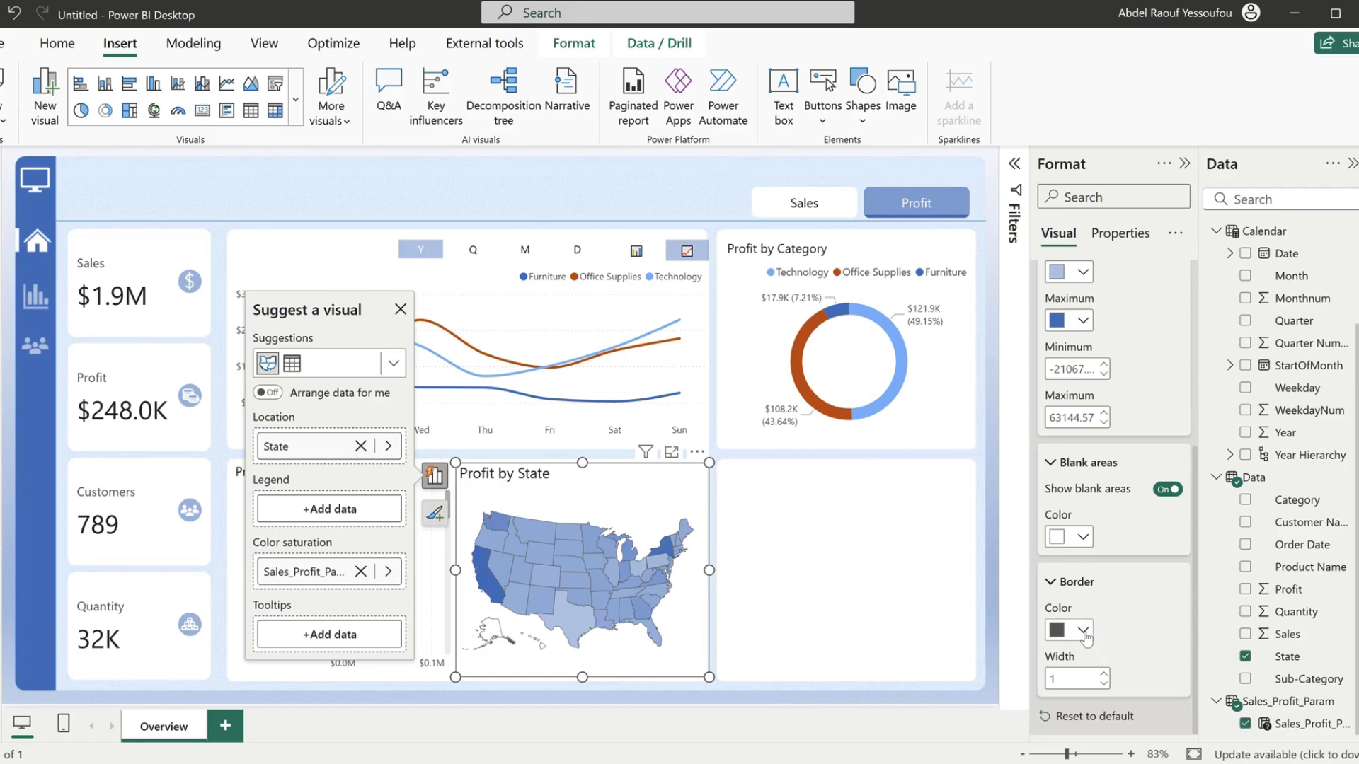
click(1083, 630)
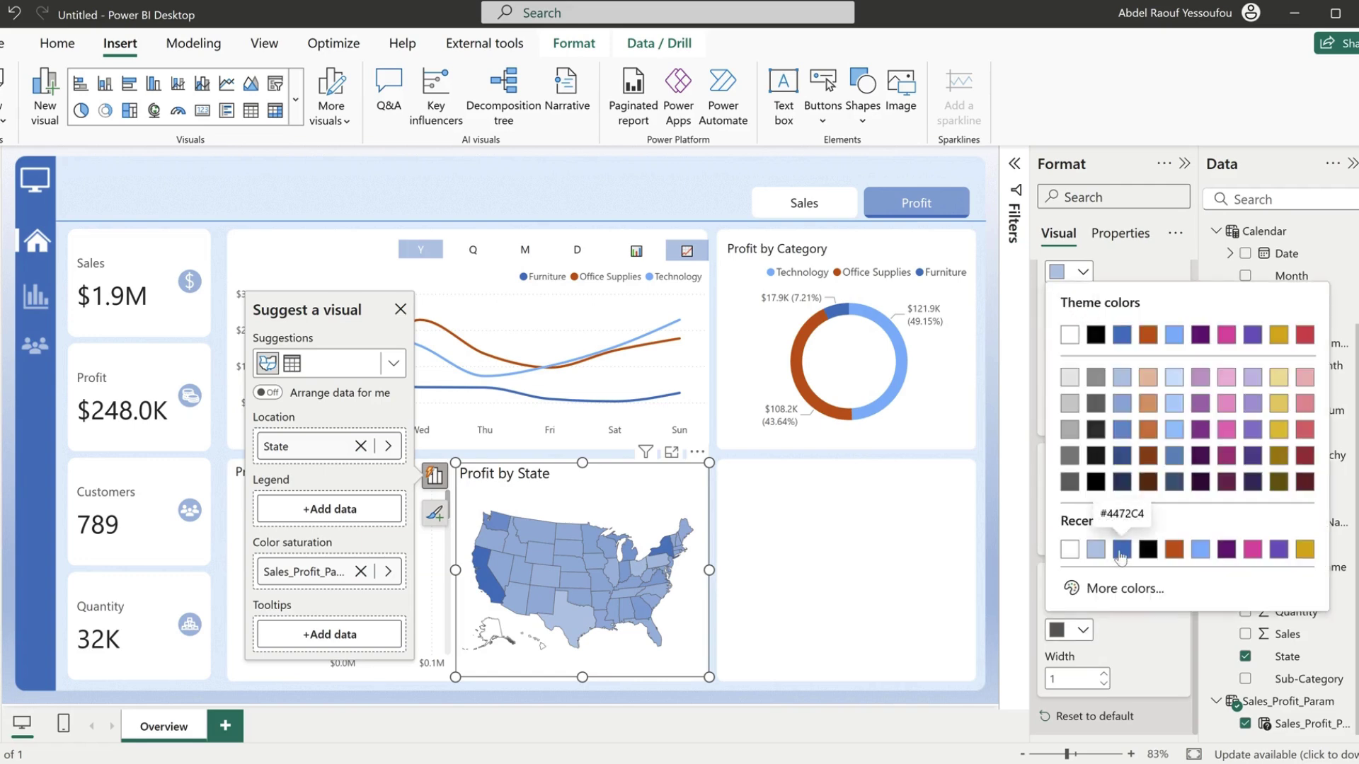
click(1095, 550)
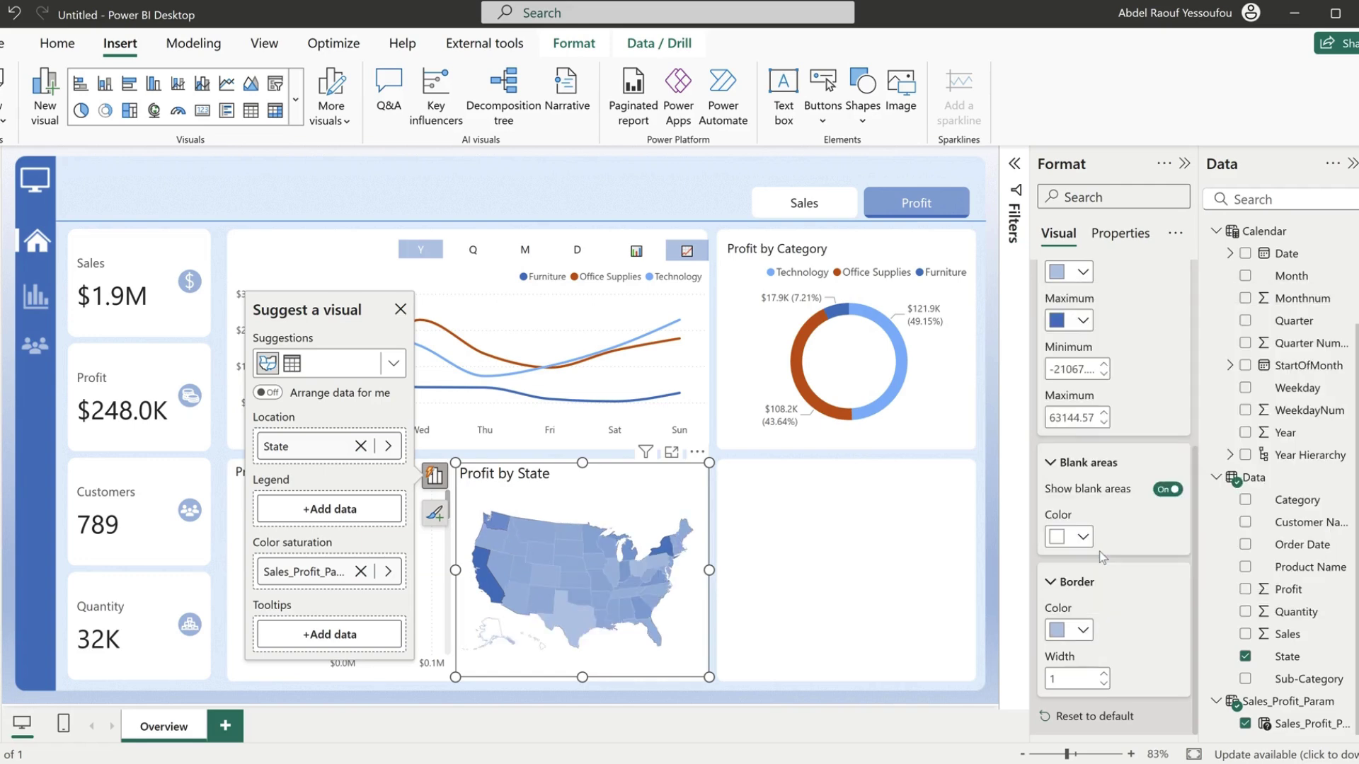
click(736, 573)
- Switch the dashboard to Sales and check how the shape map's shading responds
mouse_move(484, 560)
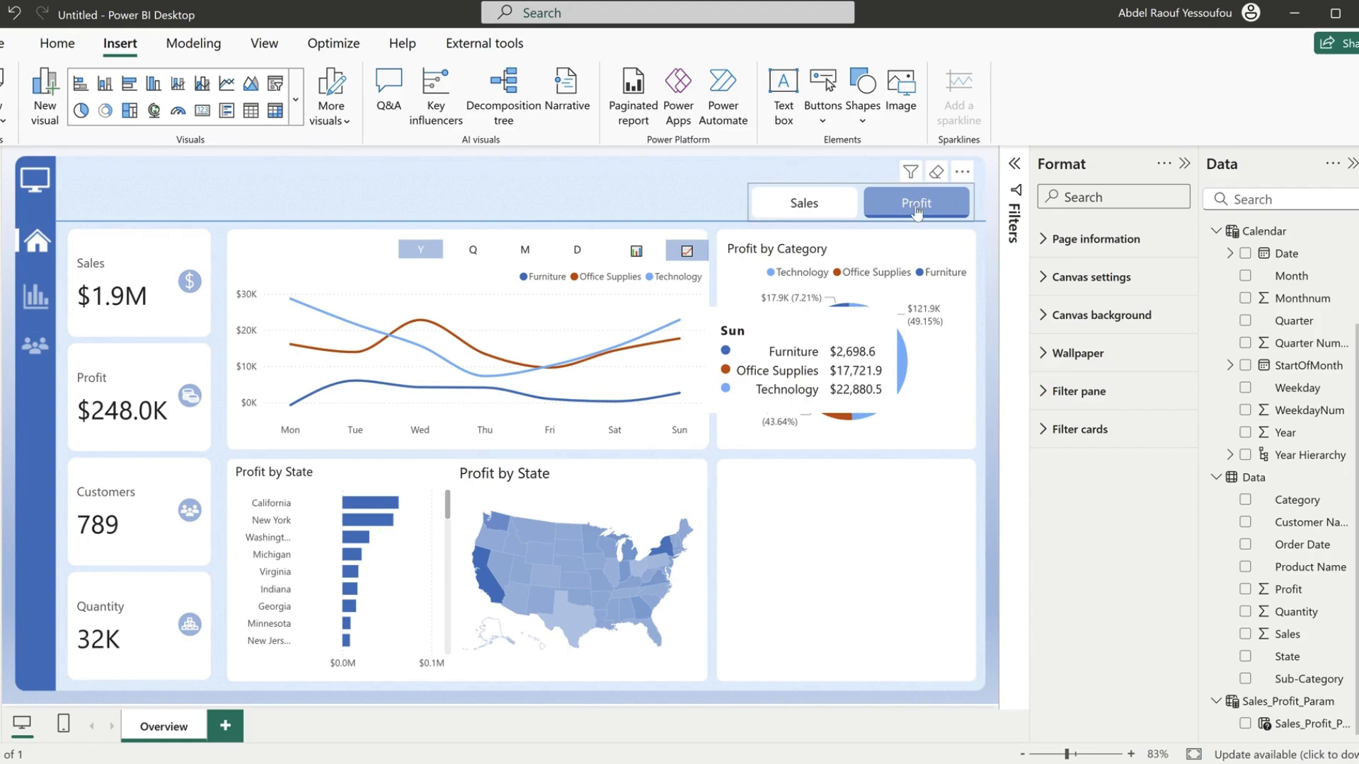
click(818, 213)
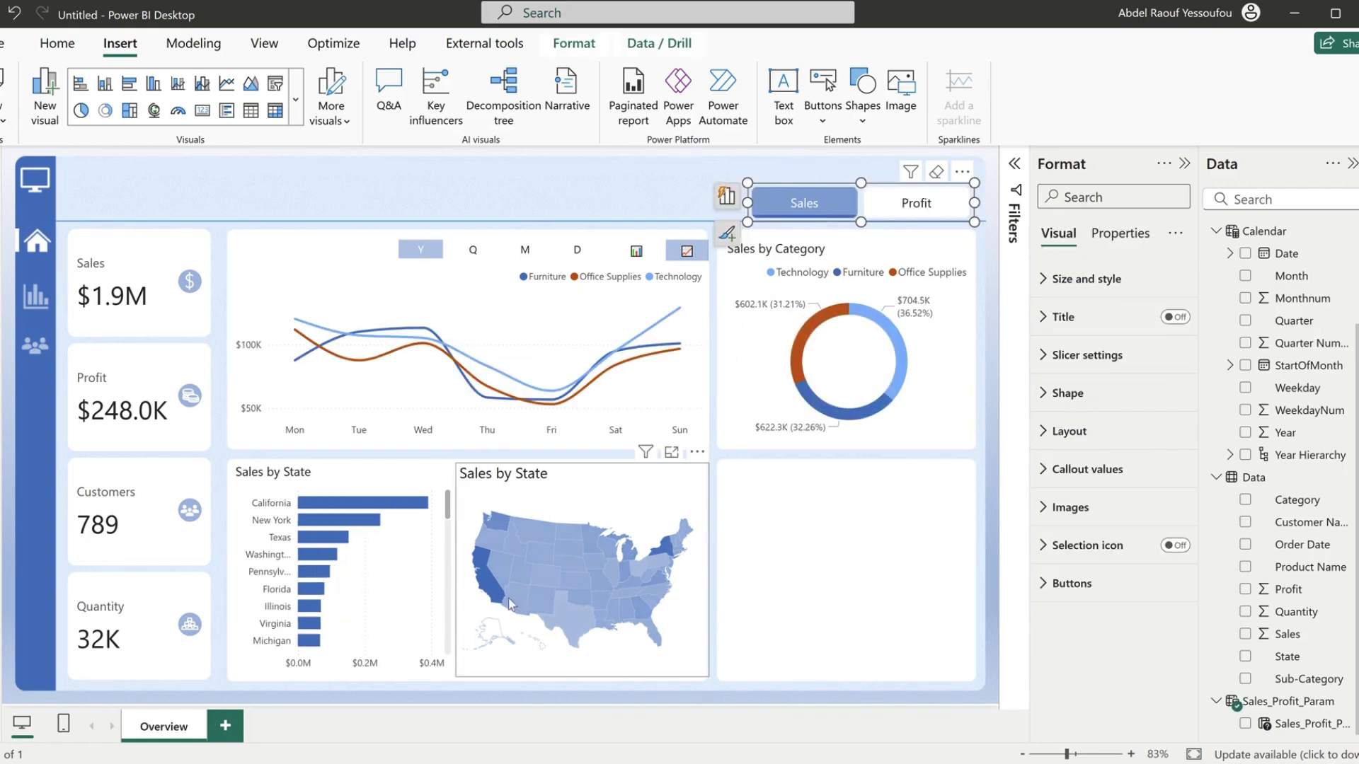
mouse_move(486, 579)
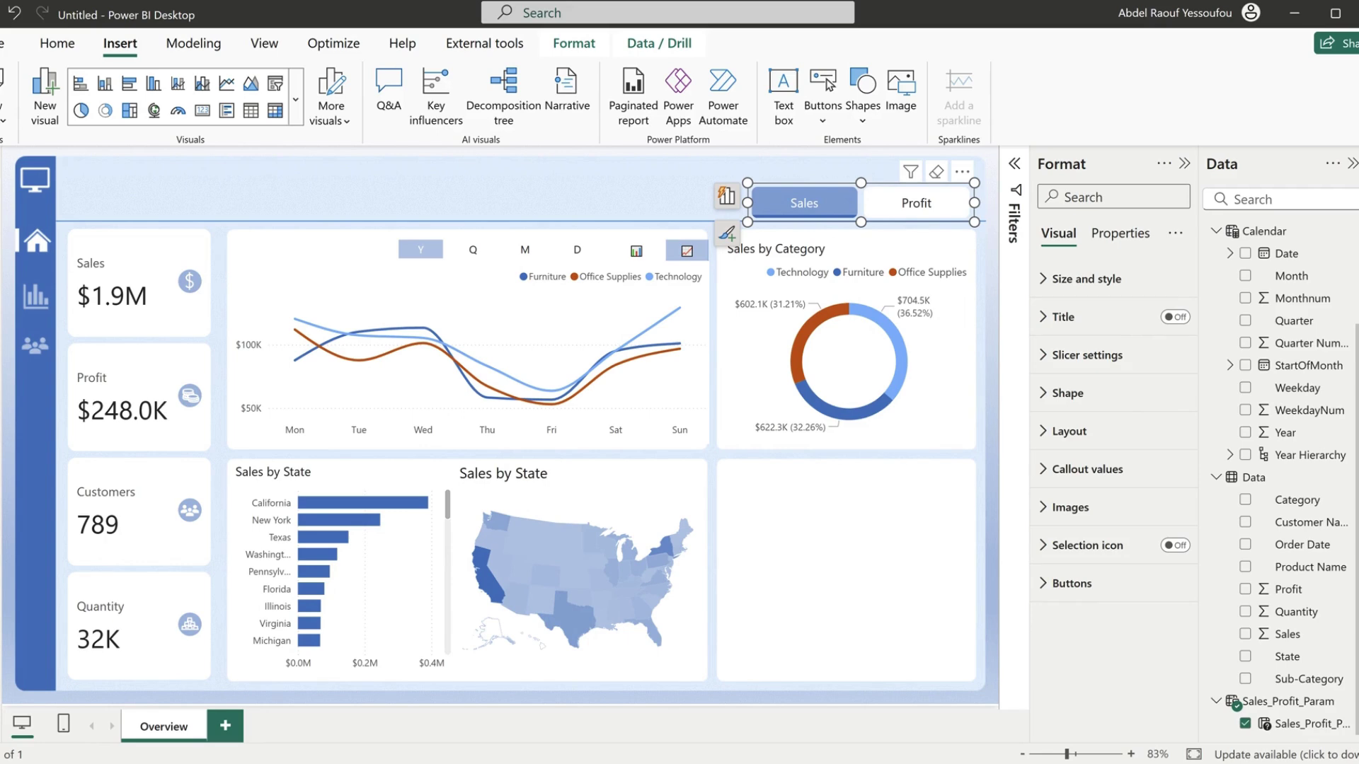
click(791, 531)
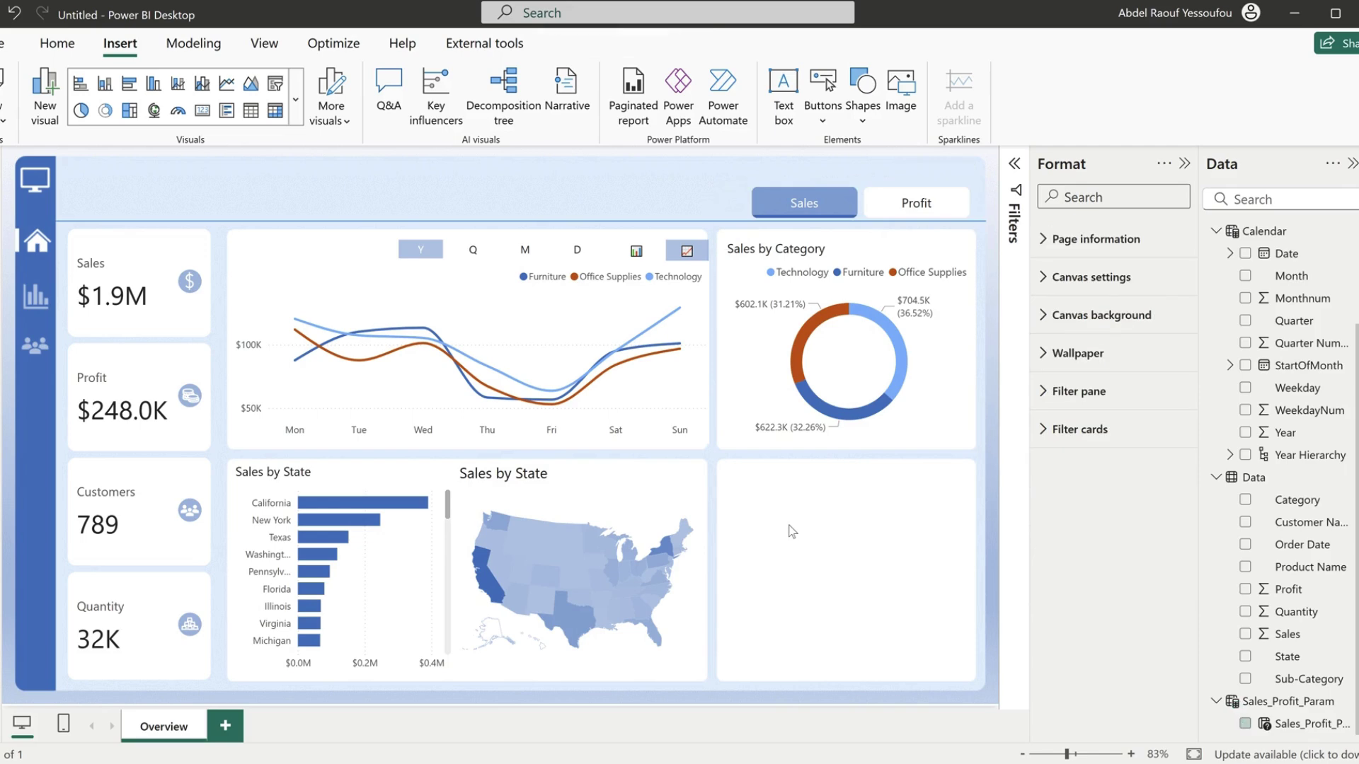
- Duplicate the Sales by State bar chart into the empty card beside the map and widen the copy to fill it
click(325, 474)
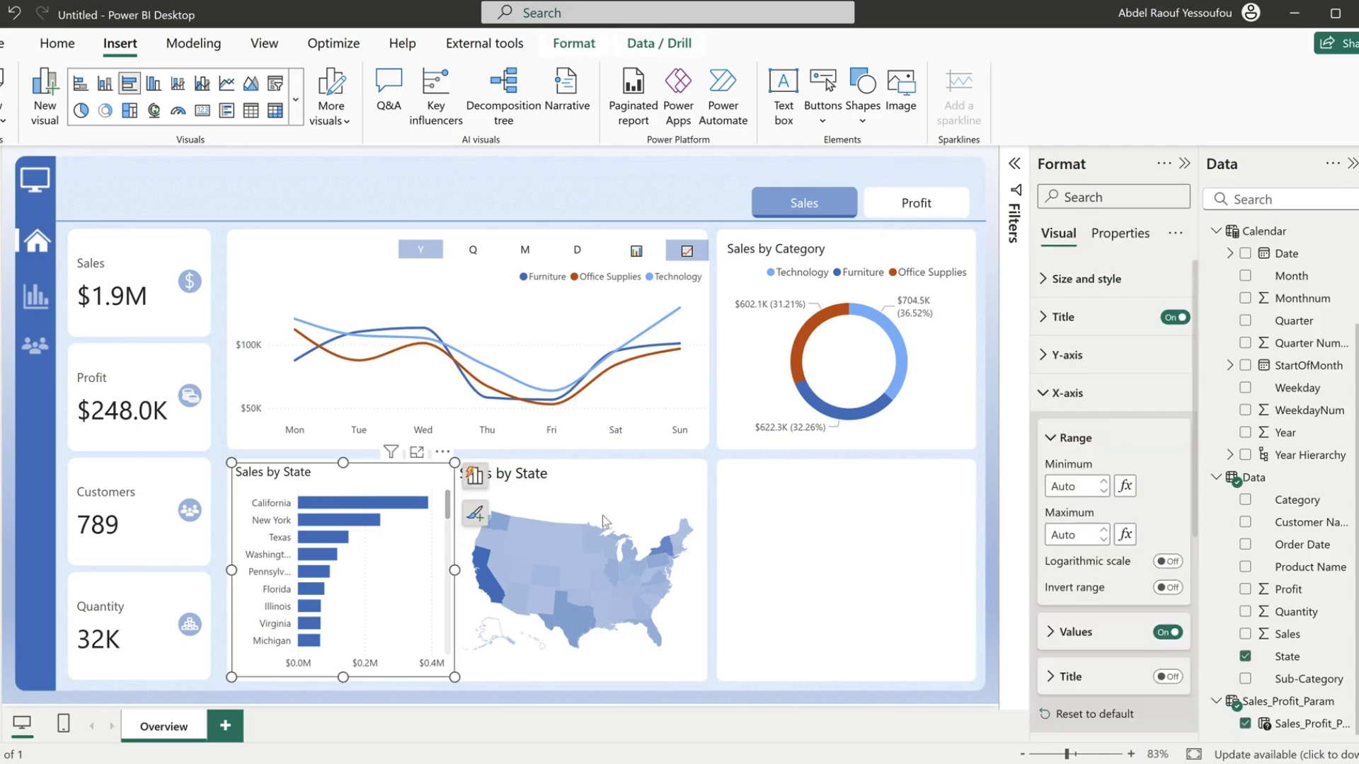
click(851, 537)
drag(402, 480, 892, 482)
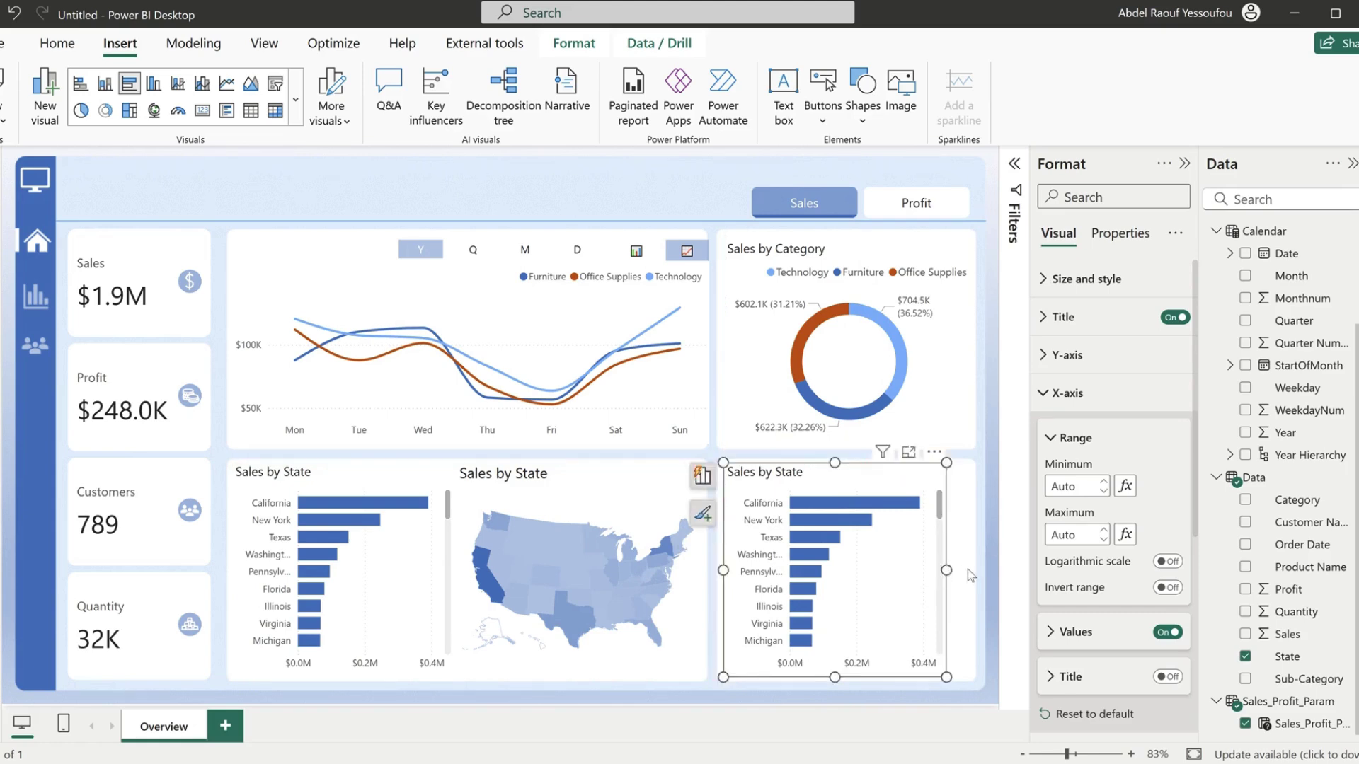
drag(946, 569, 974, 571)
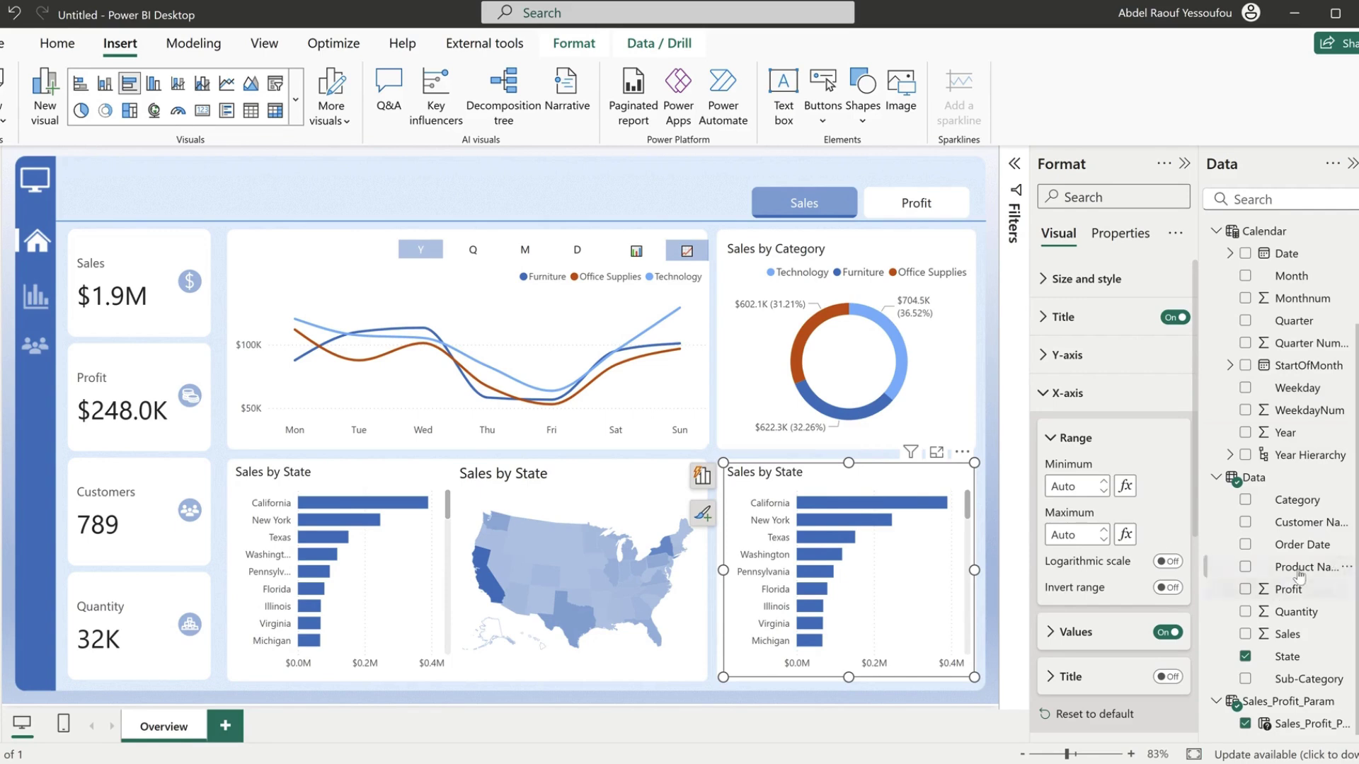
- Replace State with Customer Name in the copied bar chart and set its Y-axis labels' maximum width to 40%
click(1245, 657)
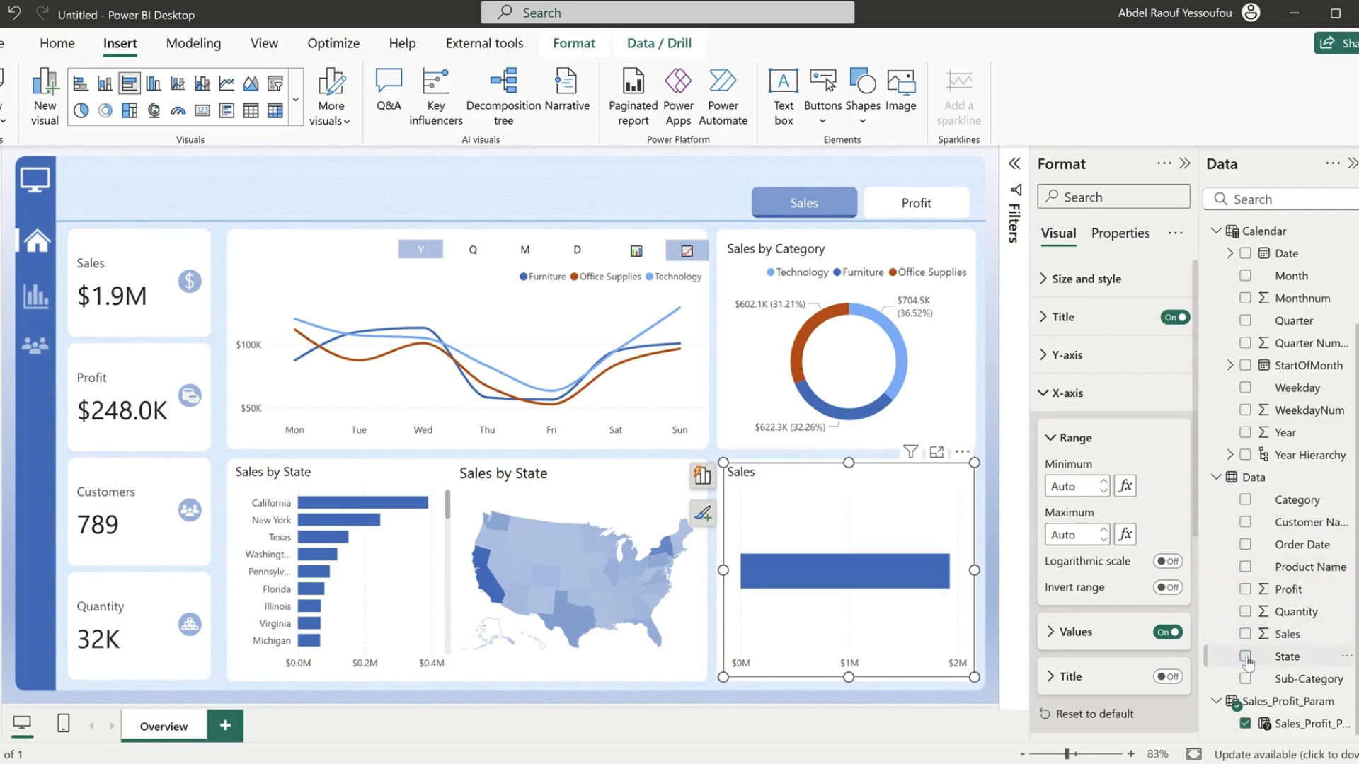
click(1247, 523)
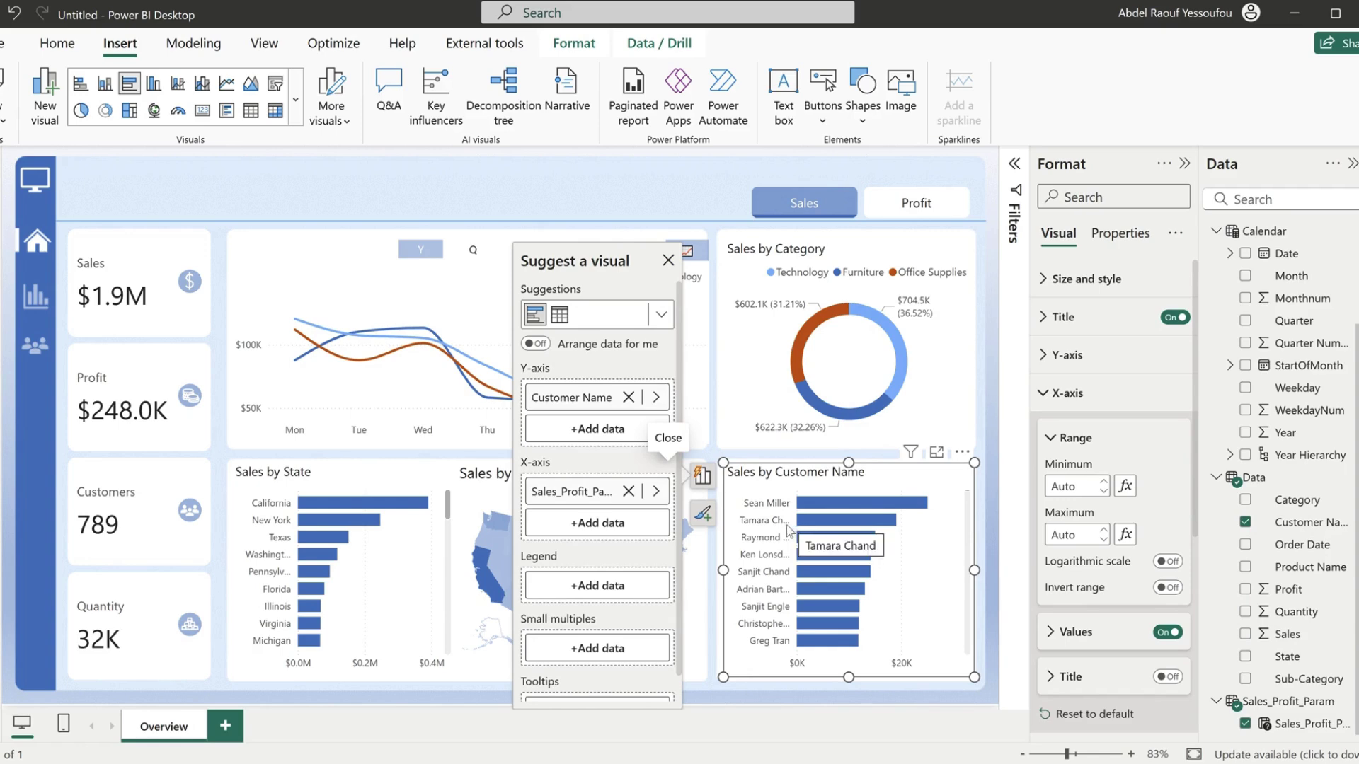
click(1083, 396)
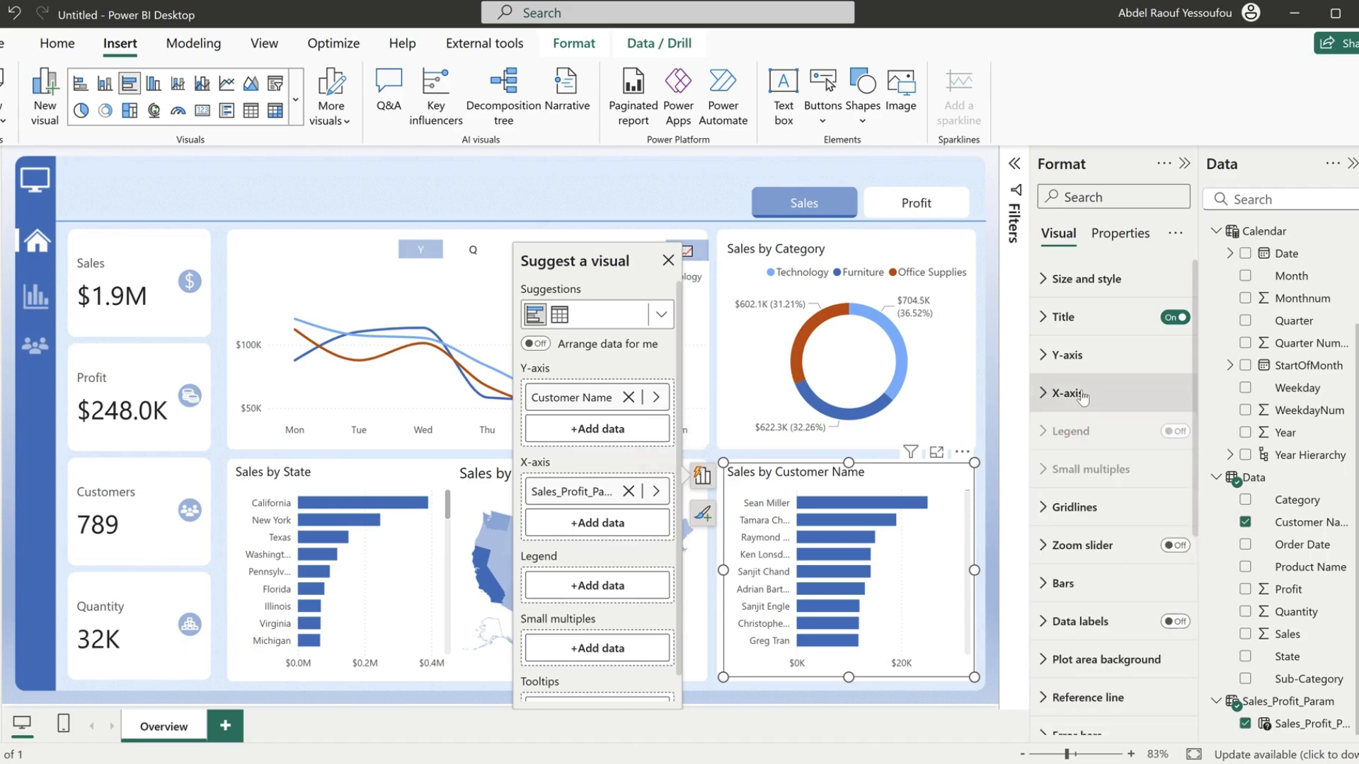
click(1070, 356)
drag(1126, 581, 1152, 581)
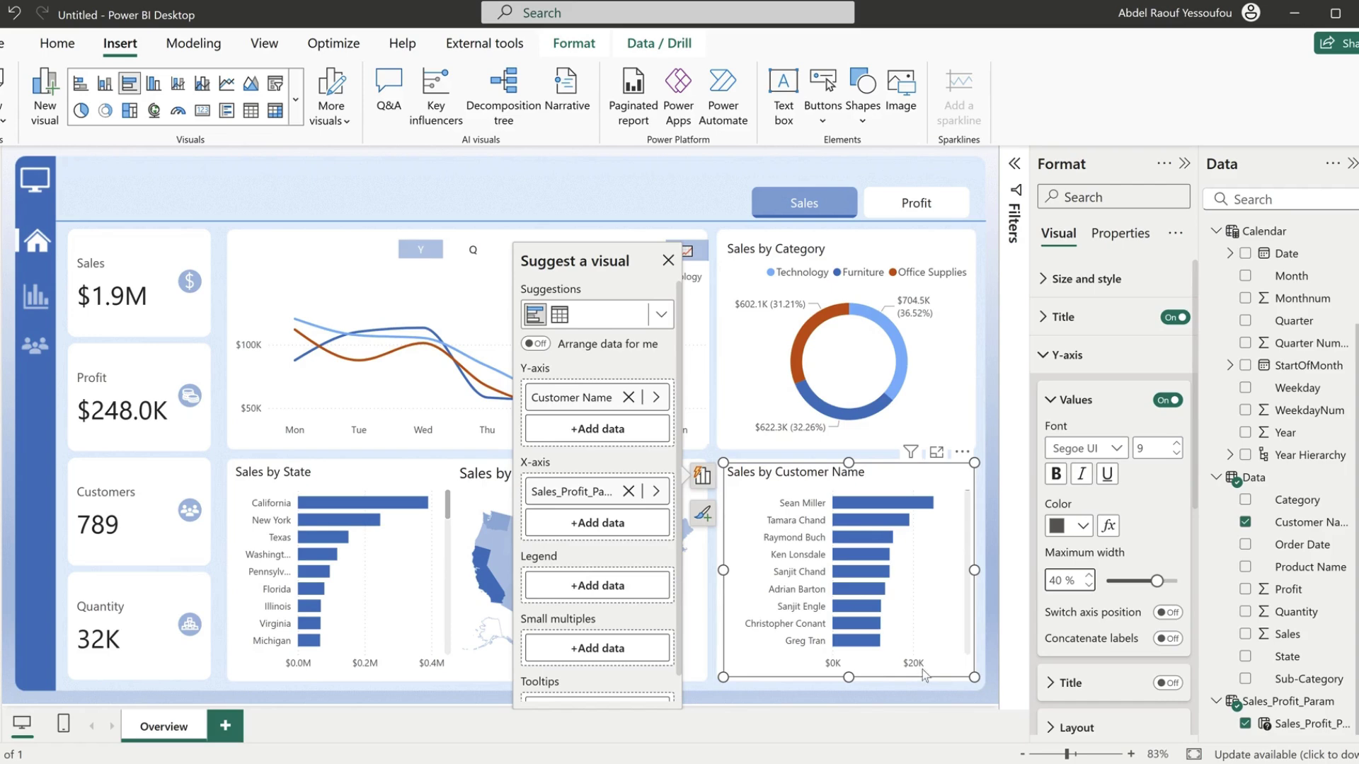
click(1070, 356)
- Try hiding the customer bar chart's X-axis values and showing data labels instead
click(1069, 393)
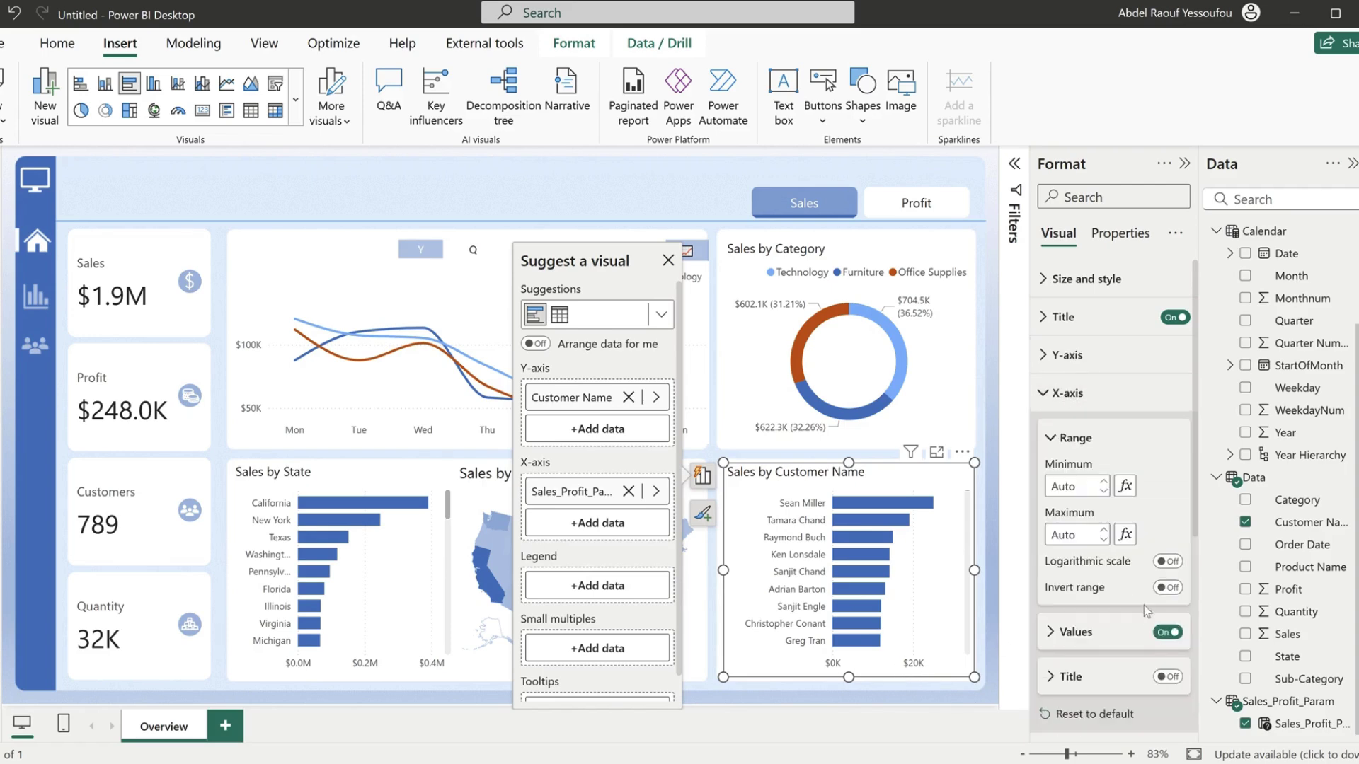
click(1167, 631)
click(1069, 393)
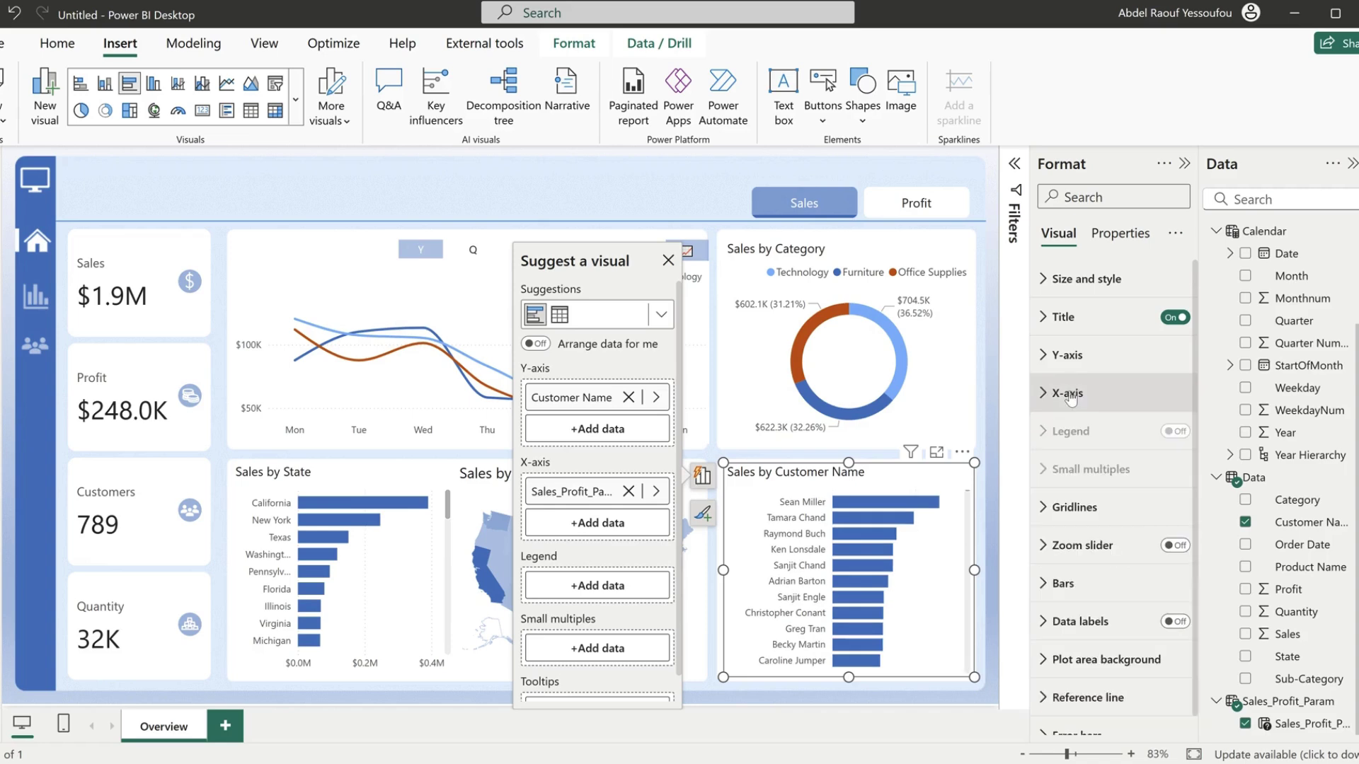
click(1176, 622)
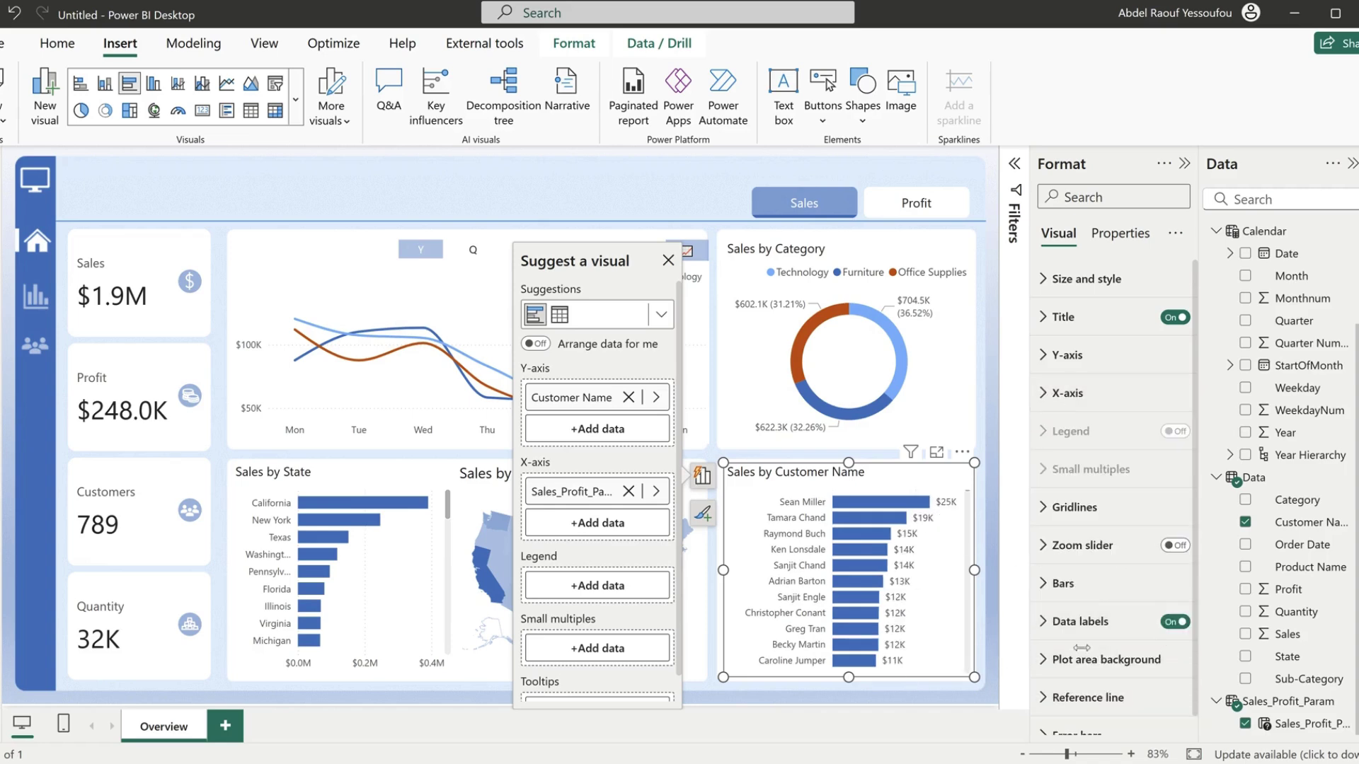
- Turn the customer bar chart's data labels off again and restore its X-axis values
click(1175, 622)
click(1081, 395)
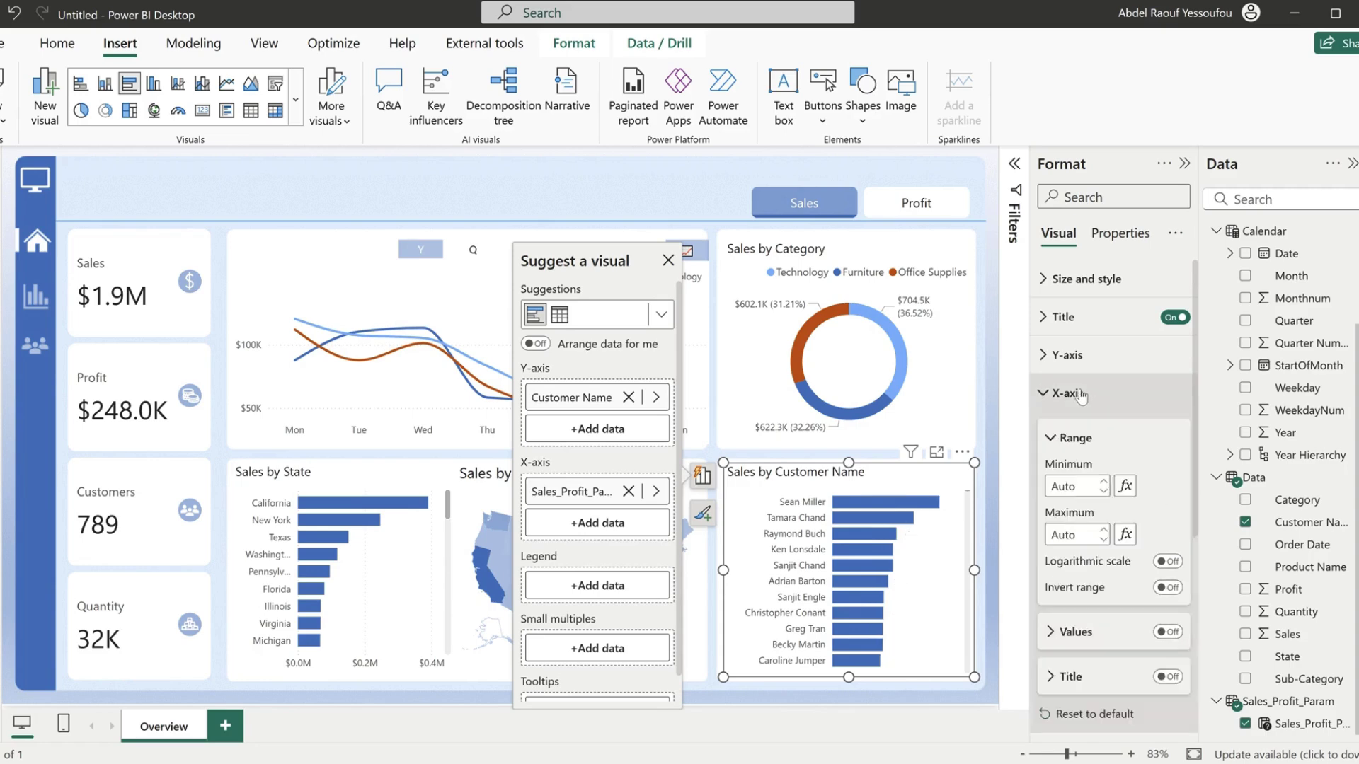
click(1073, 393)
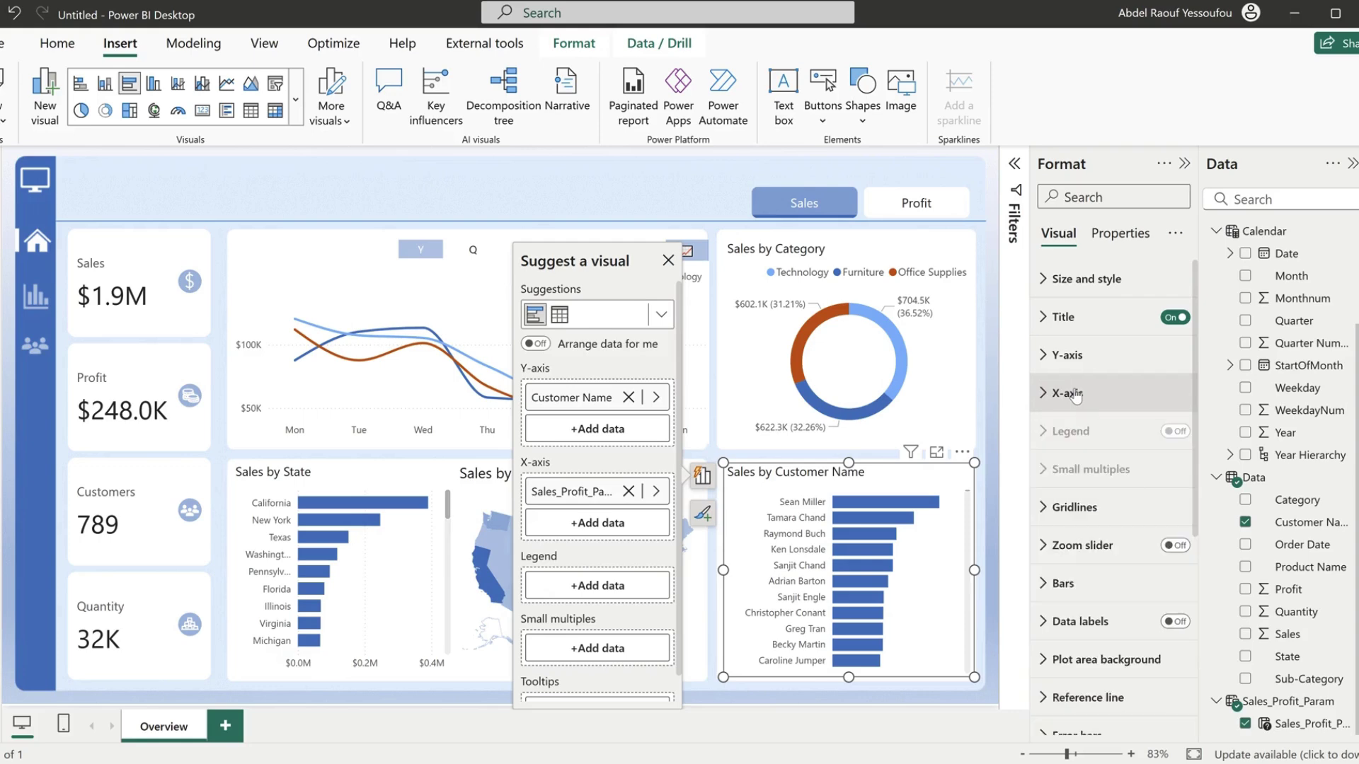
click(1075, 395)
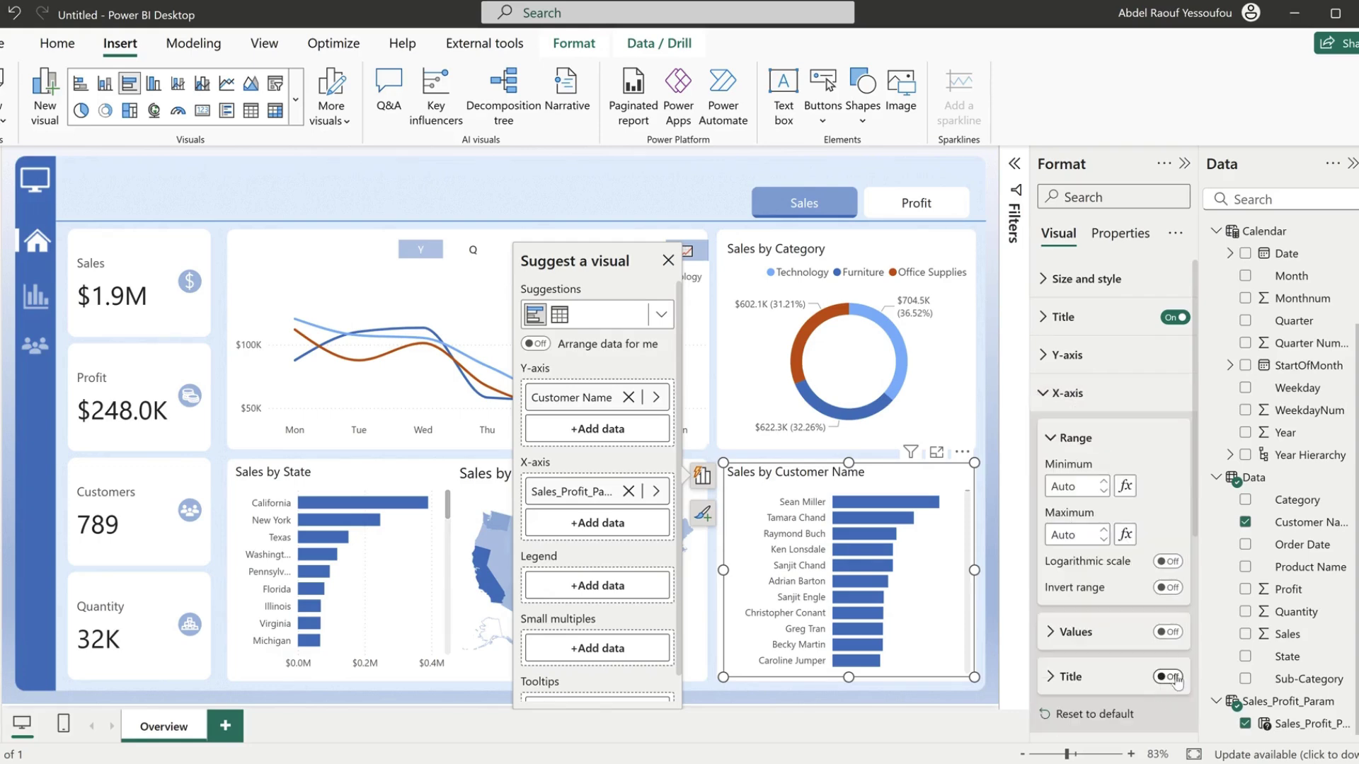
click(1168, 632)
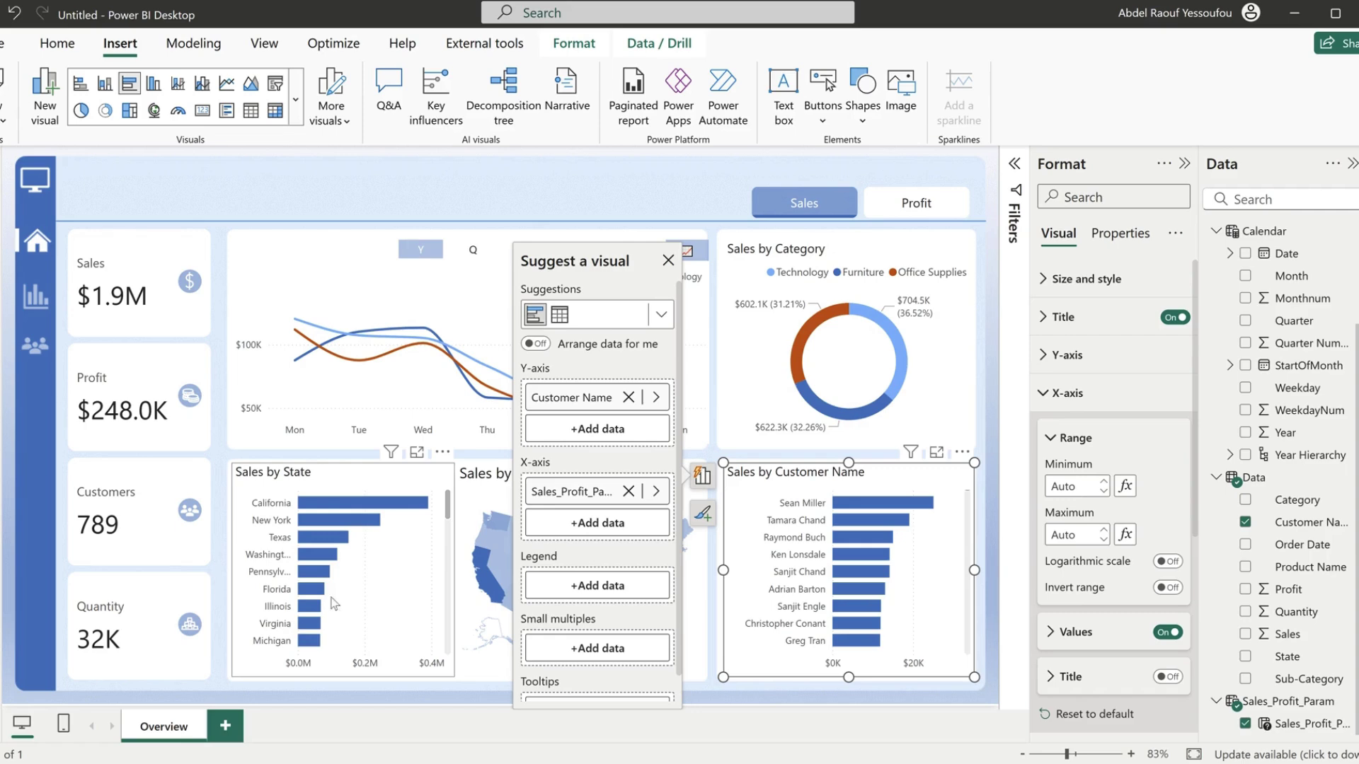
- Set the Sales by State bar chart's Y-axis label maximum width to 40%, matching the customer bar chart
click(1081, 396)
click(1067, 355)
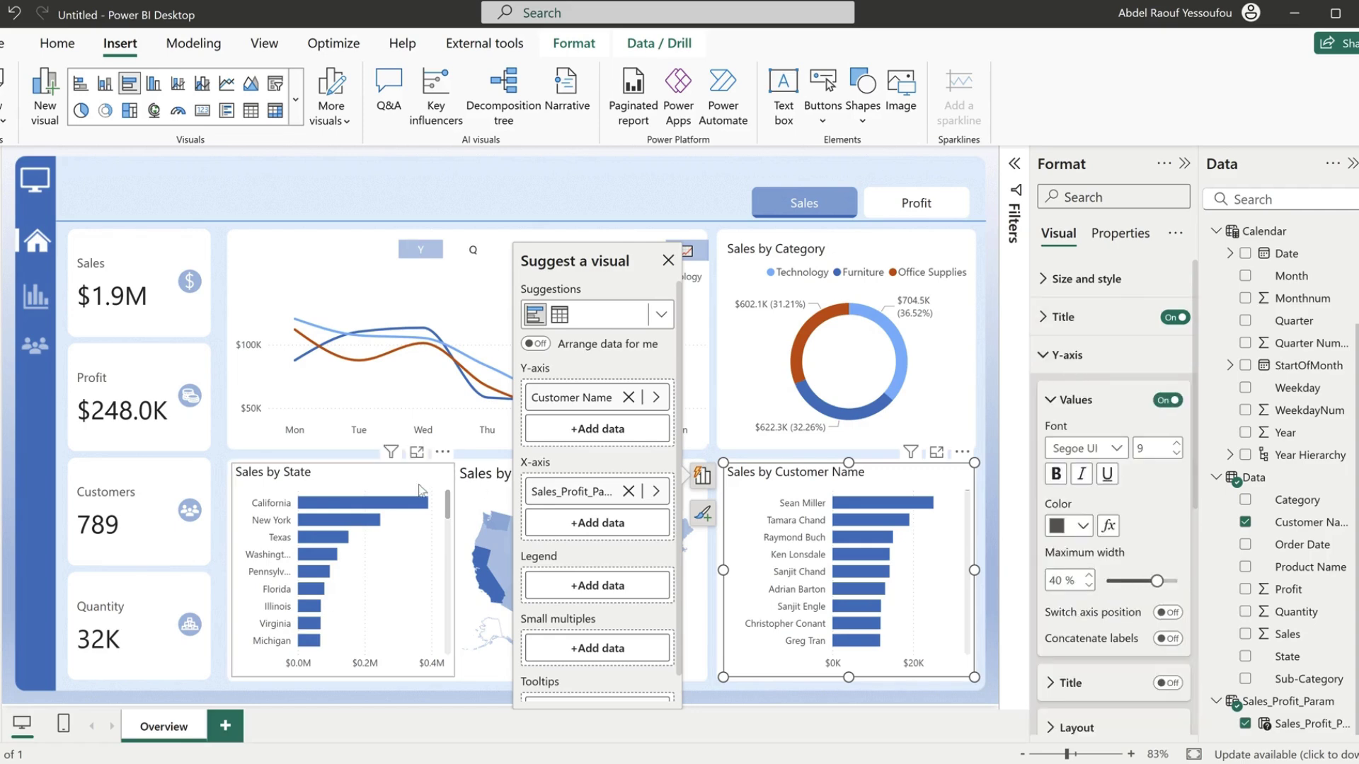
click(417, 510)
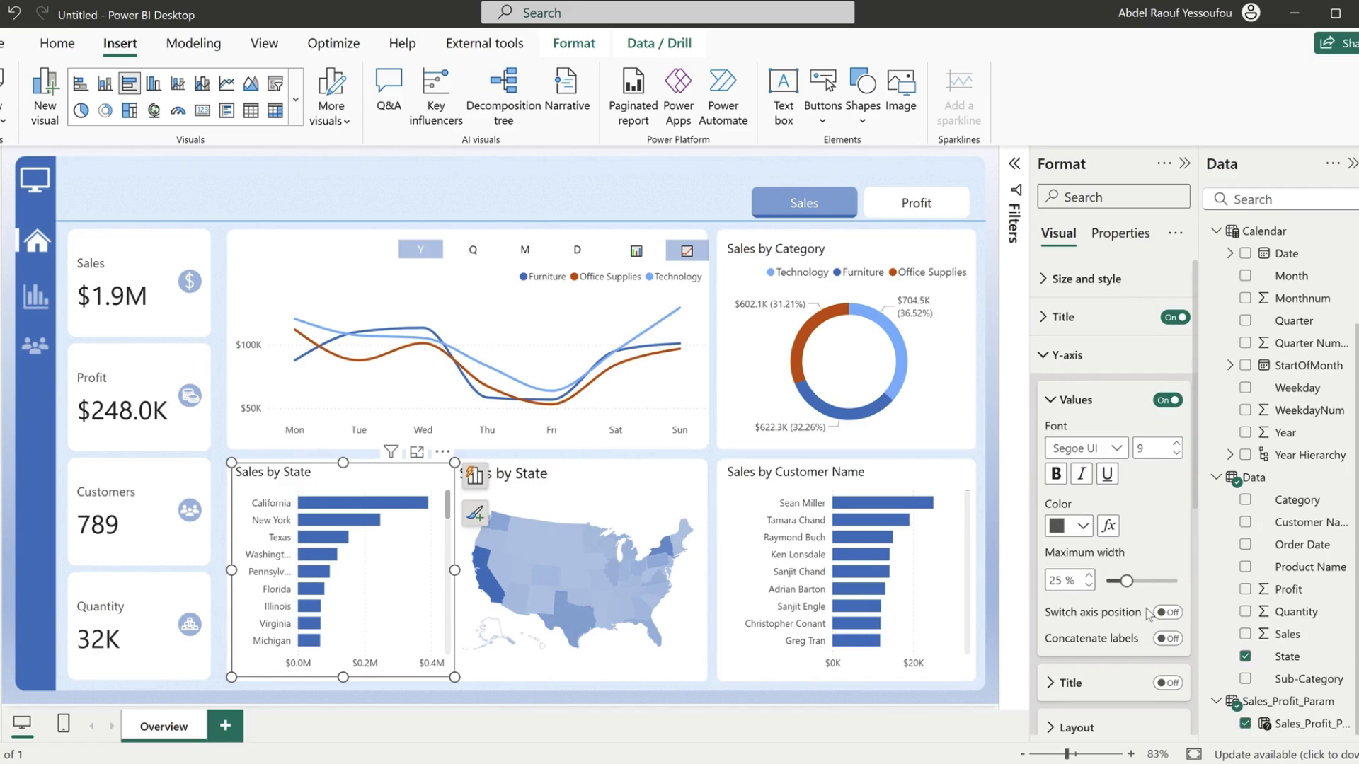
drag(1126, 581, 1154, 581)
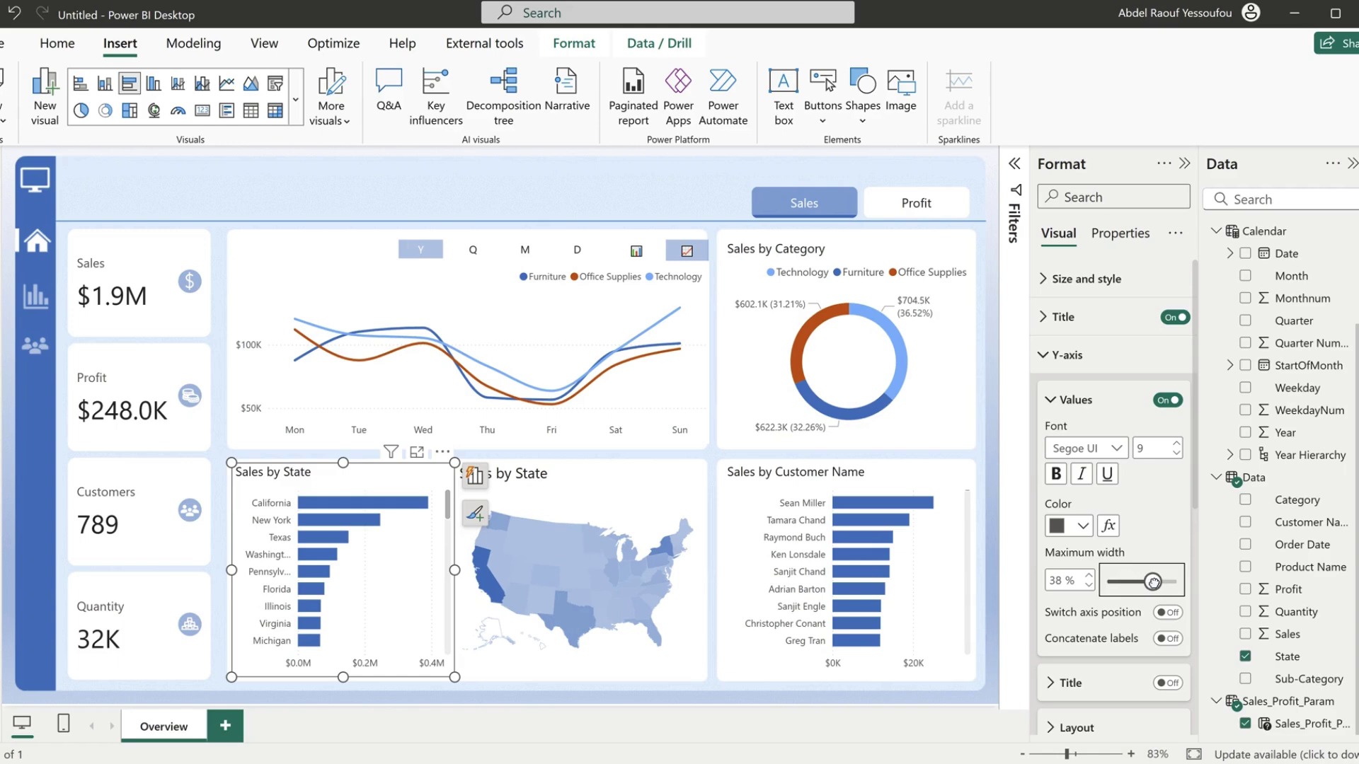
click(1088, 576)
click(1088, 576)
click(1089, 585)
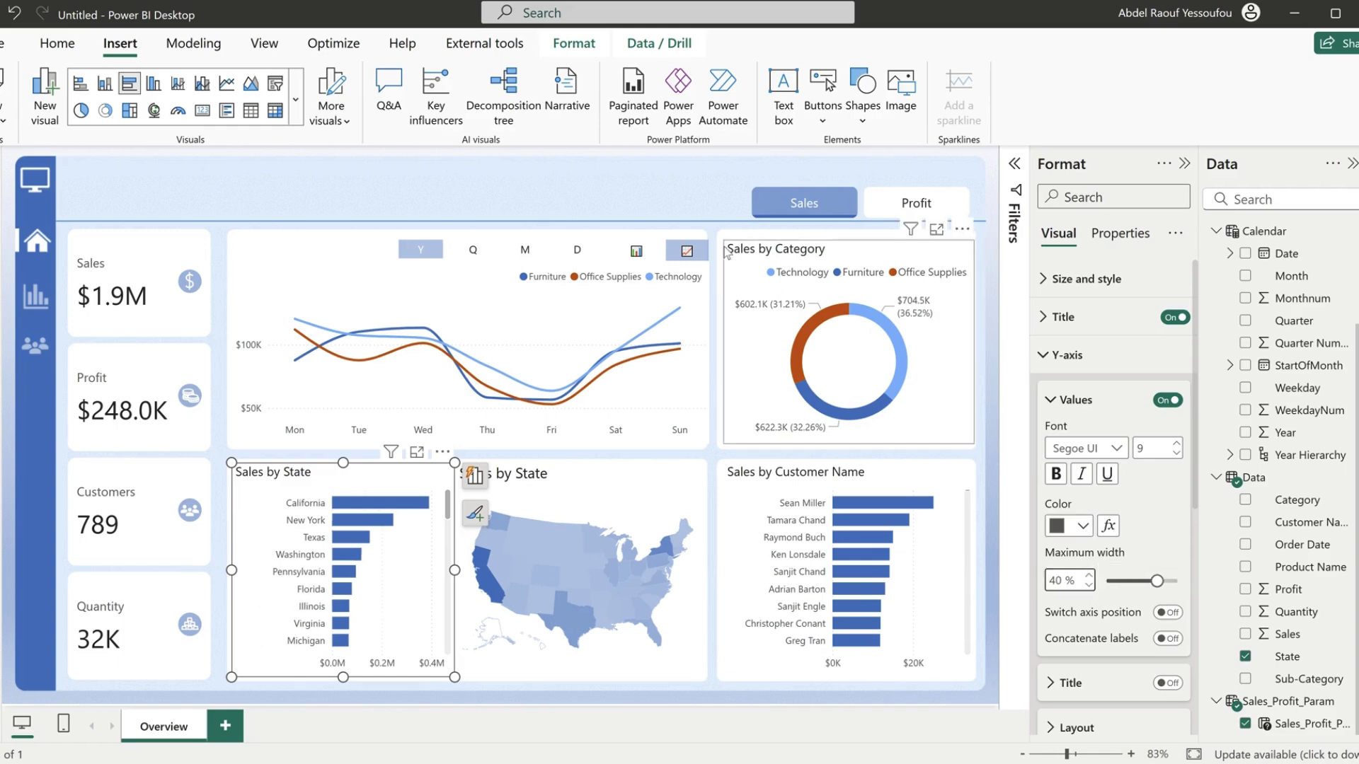
- Switch the dashboard to Profit to check the state and customer charts
click(678, 194)
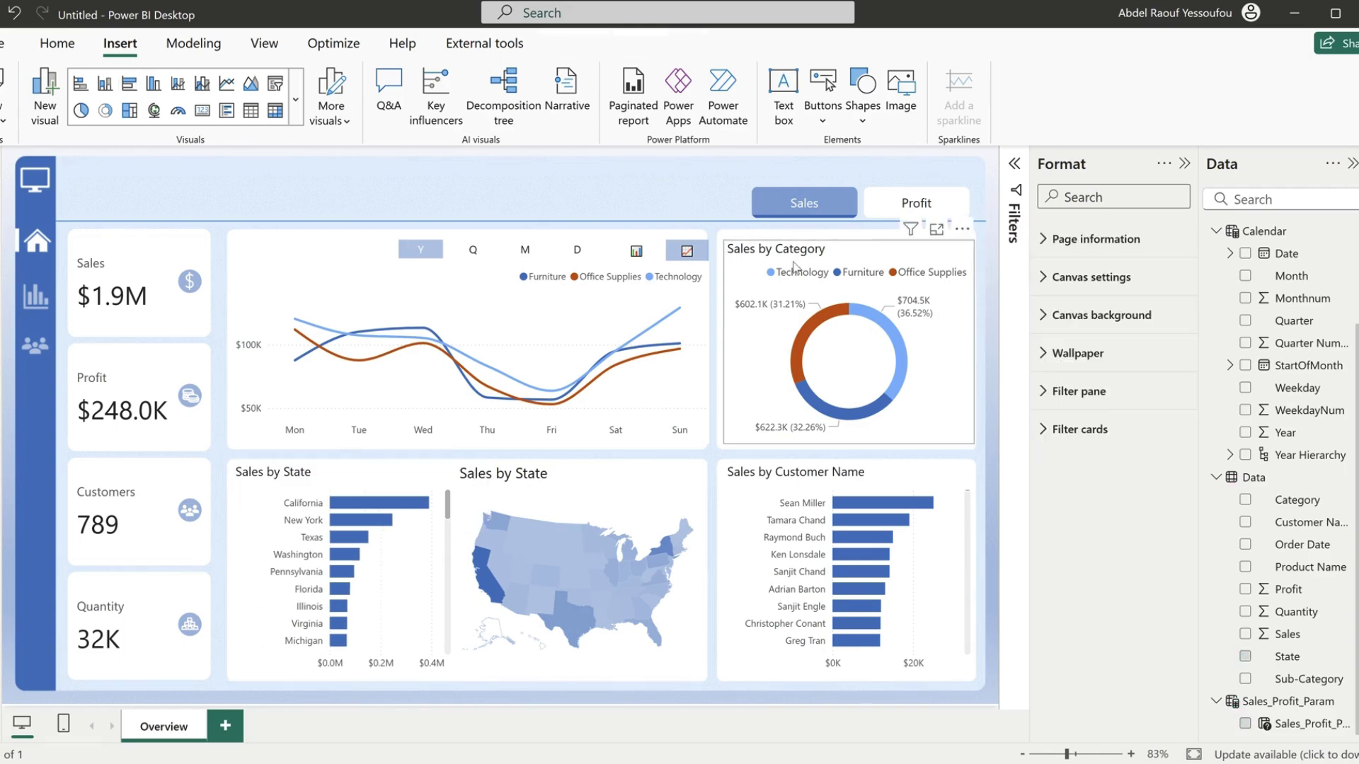
click(915, 212)
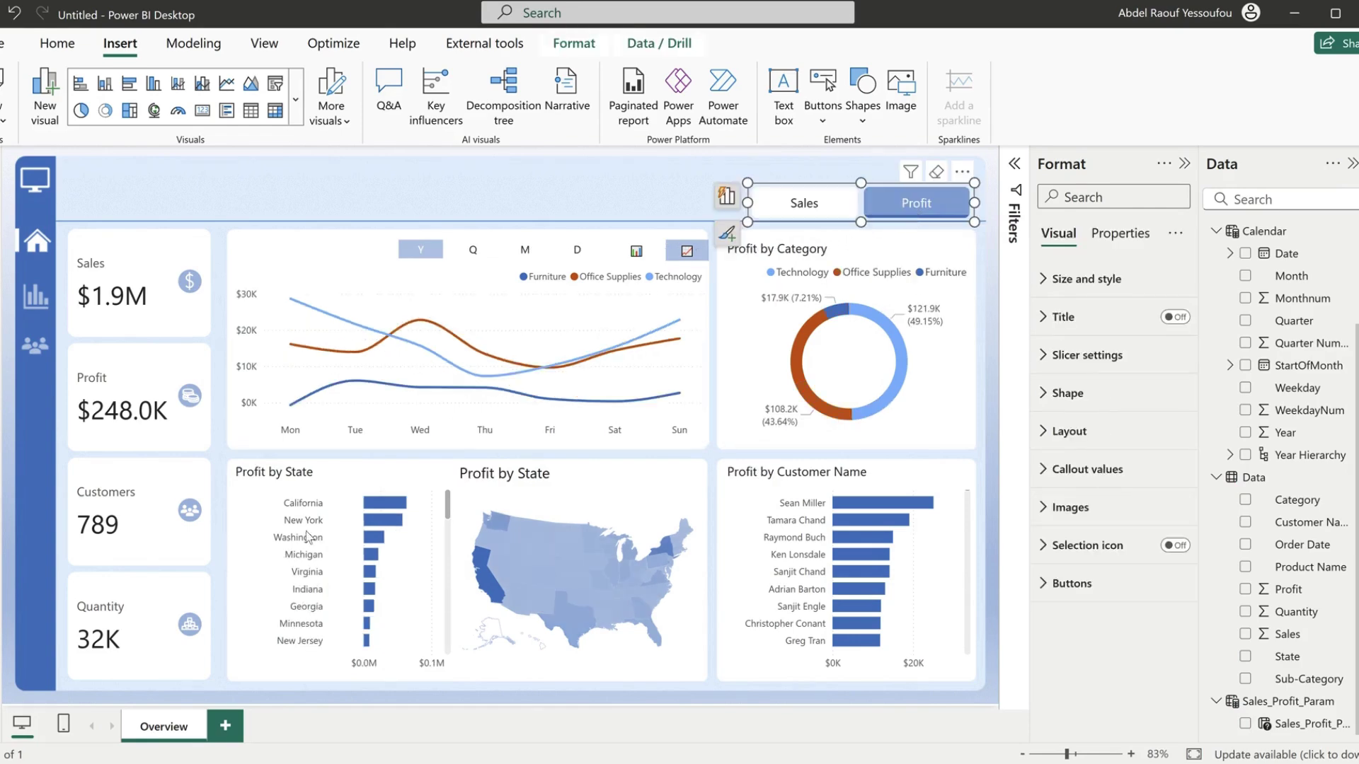
- Switch the dashboard back to Sales to check the charts
click(811, 213)
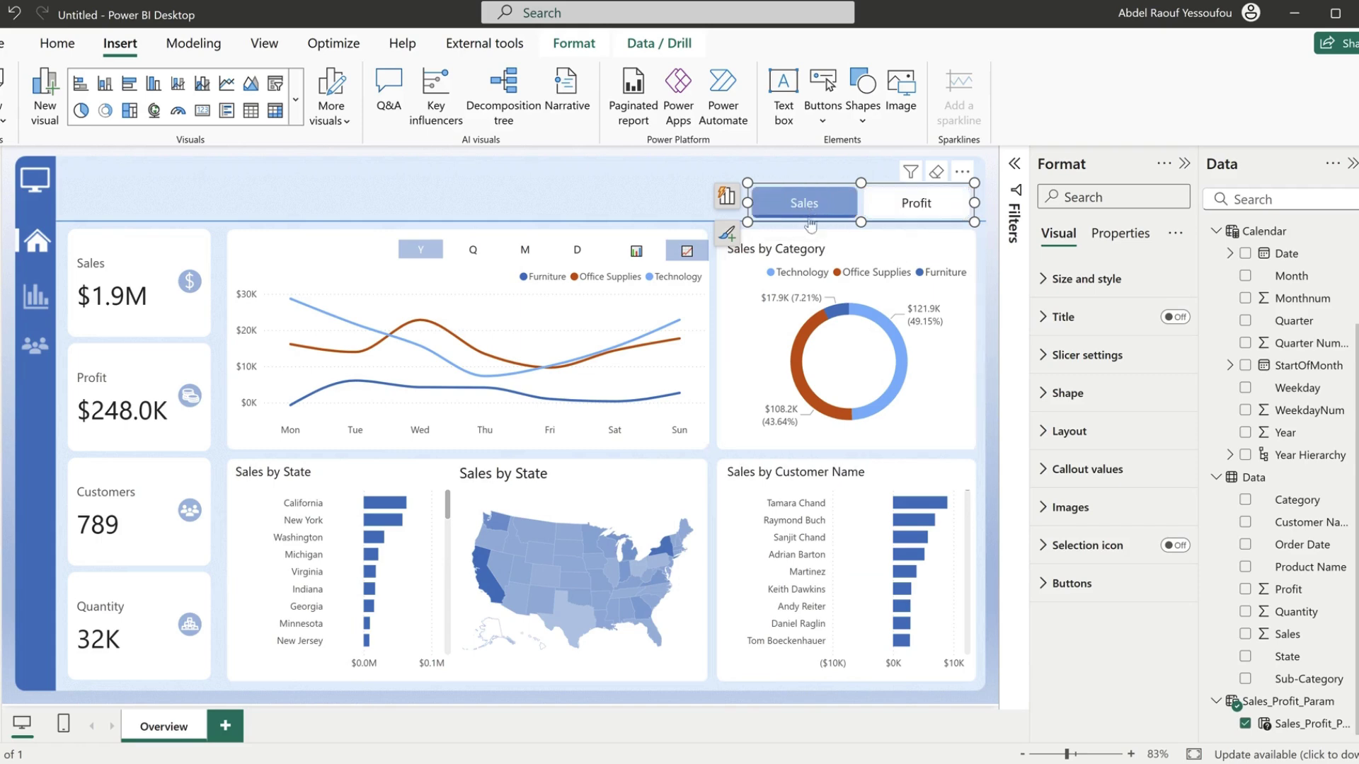
click(322, 192)
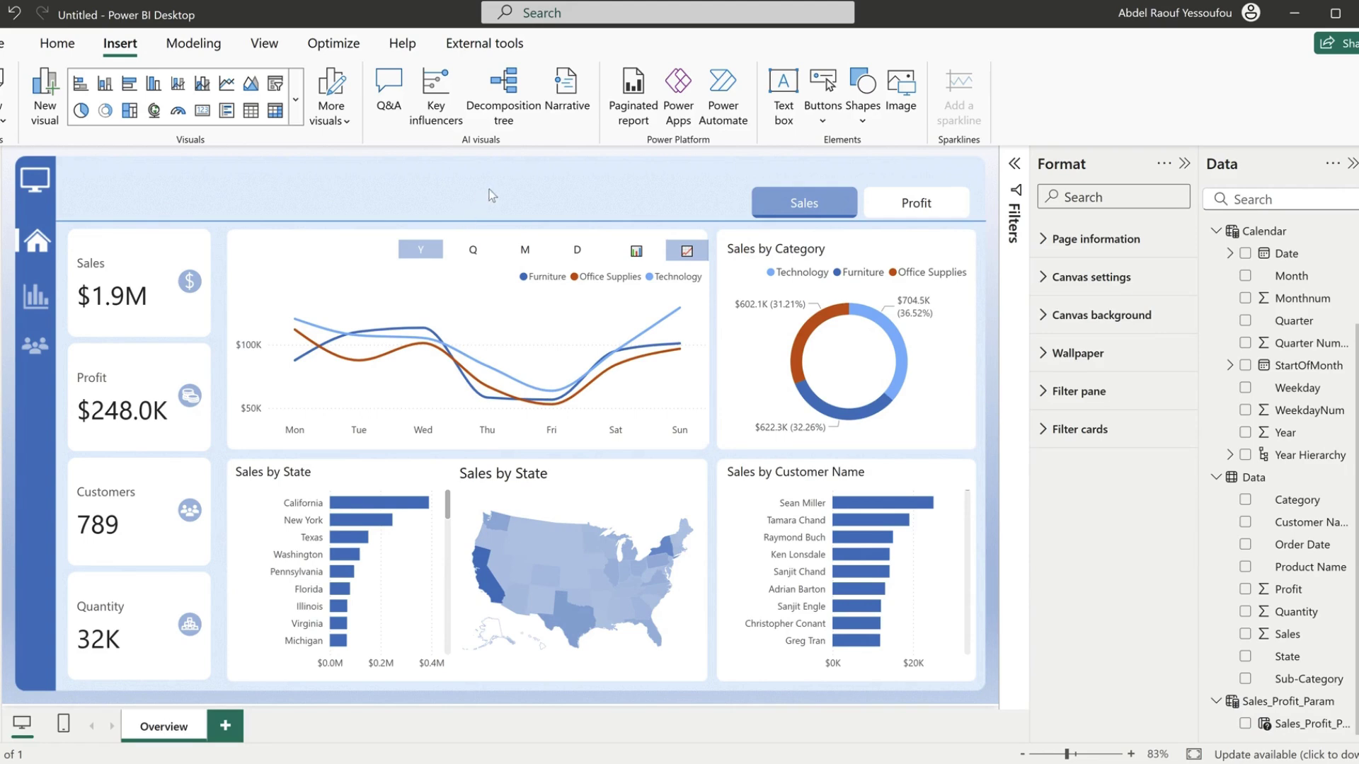
click(860, 222)
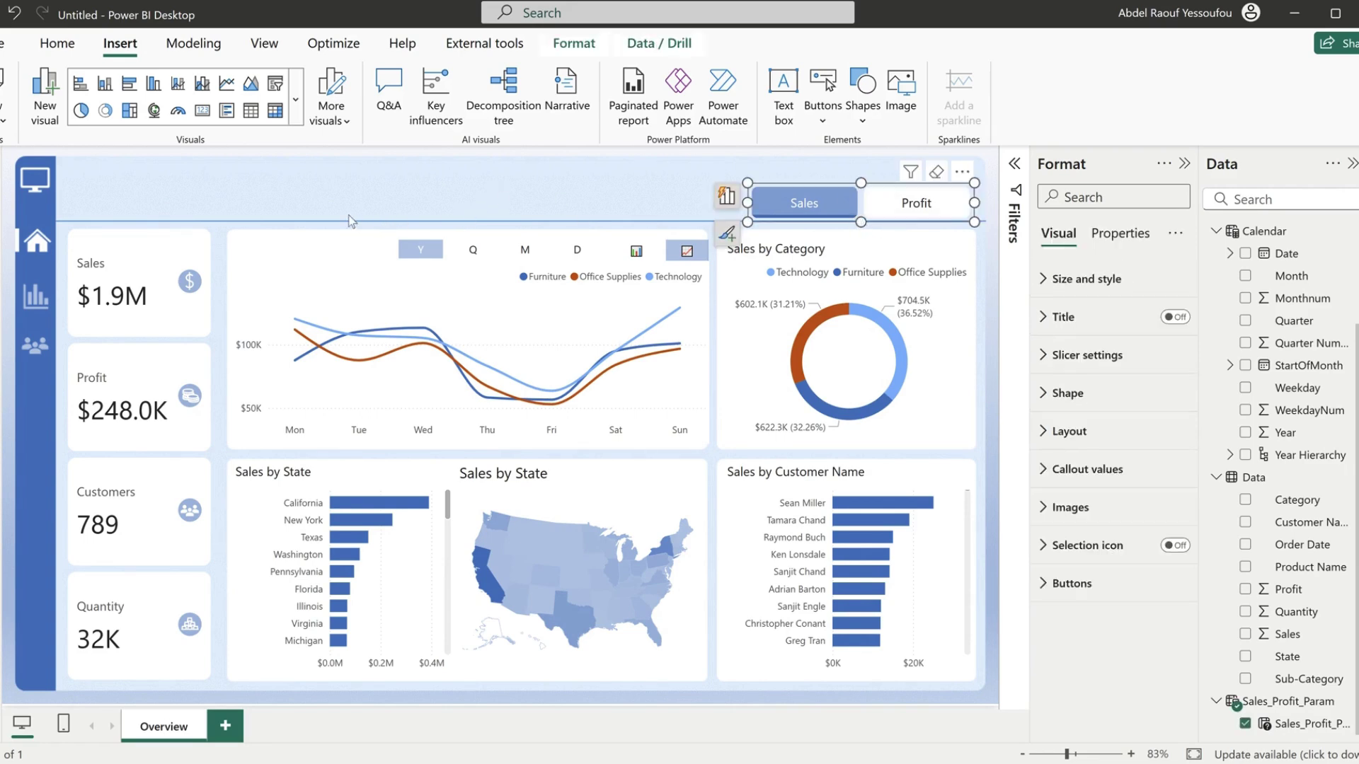
click(358, 198)
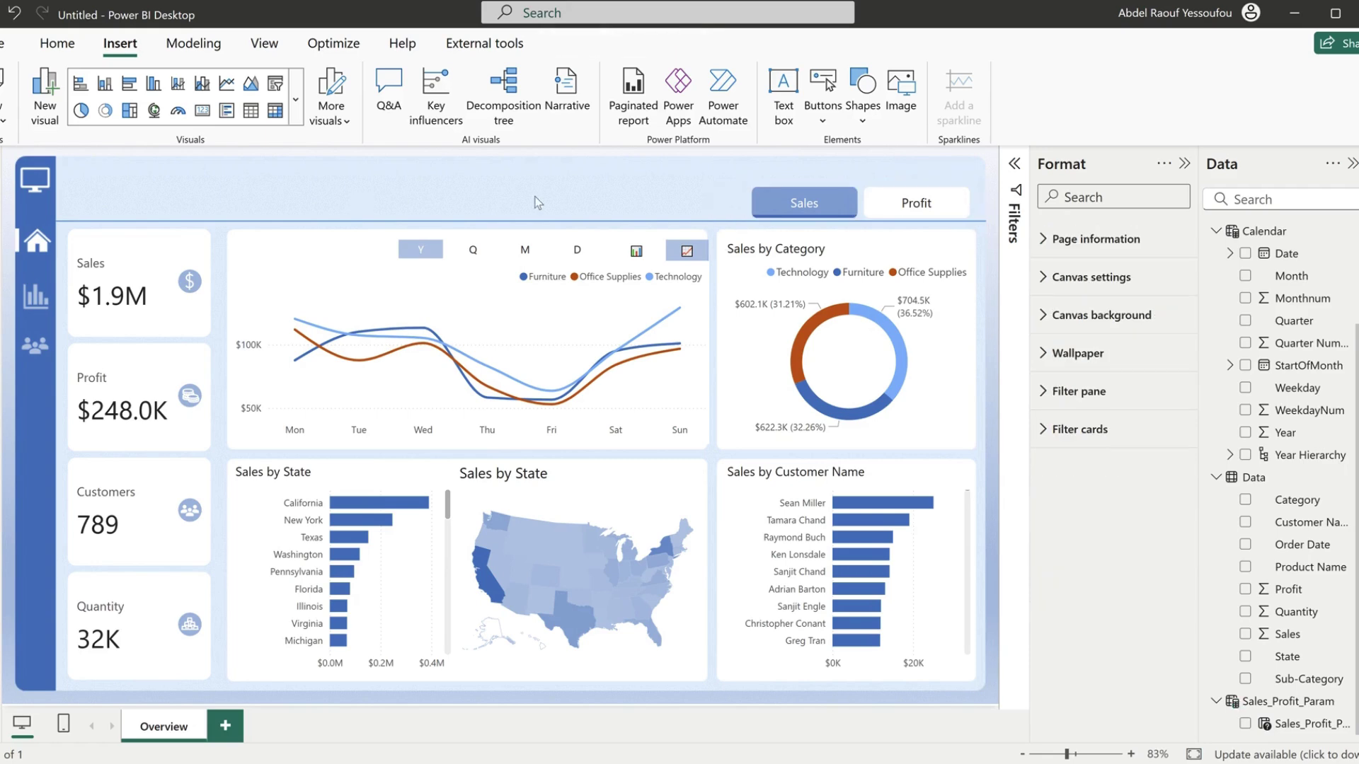
click(842, 205)
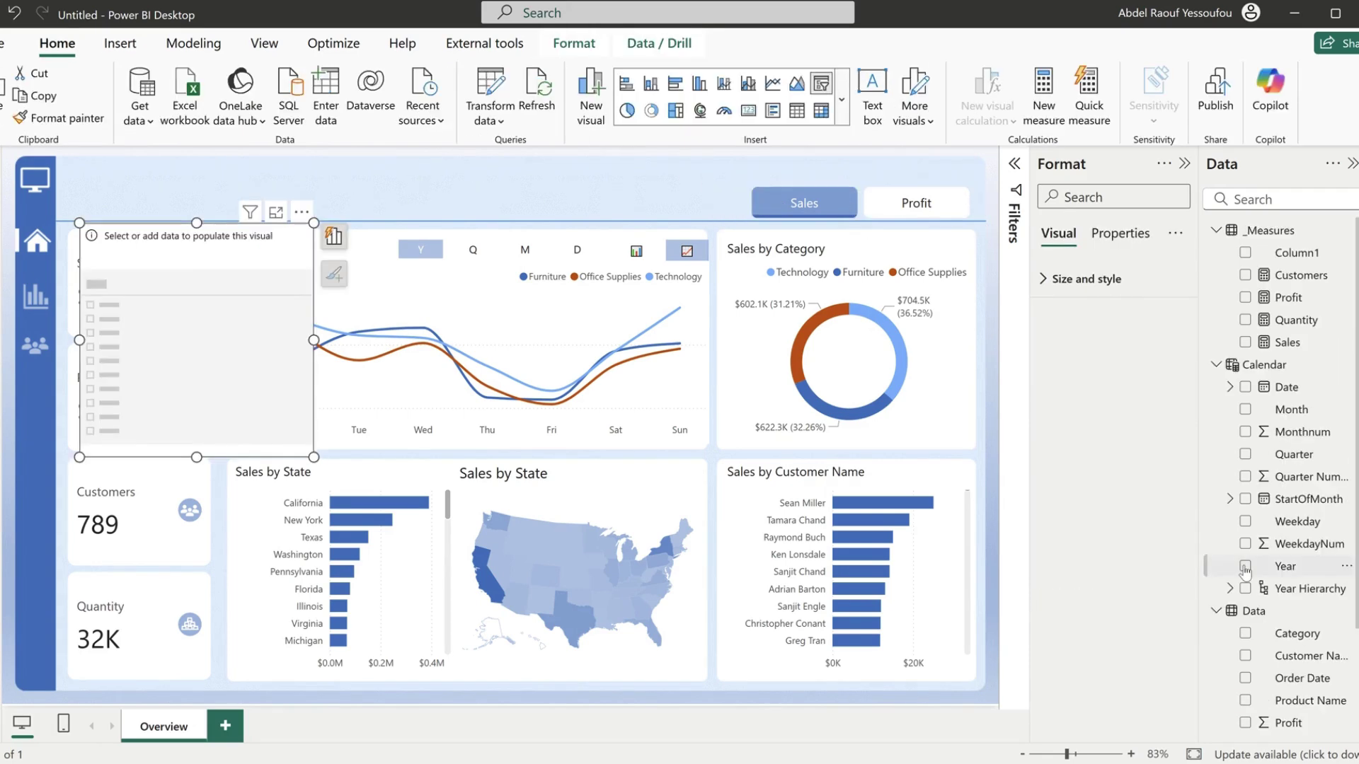
- Add a button slicer for the Calendar table's Year field, shorten it and move it up to the header band
click(1245, 566)
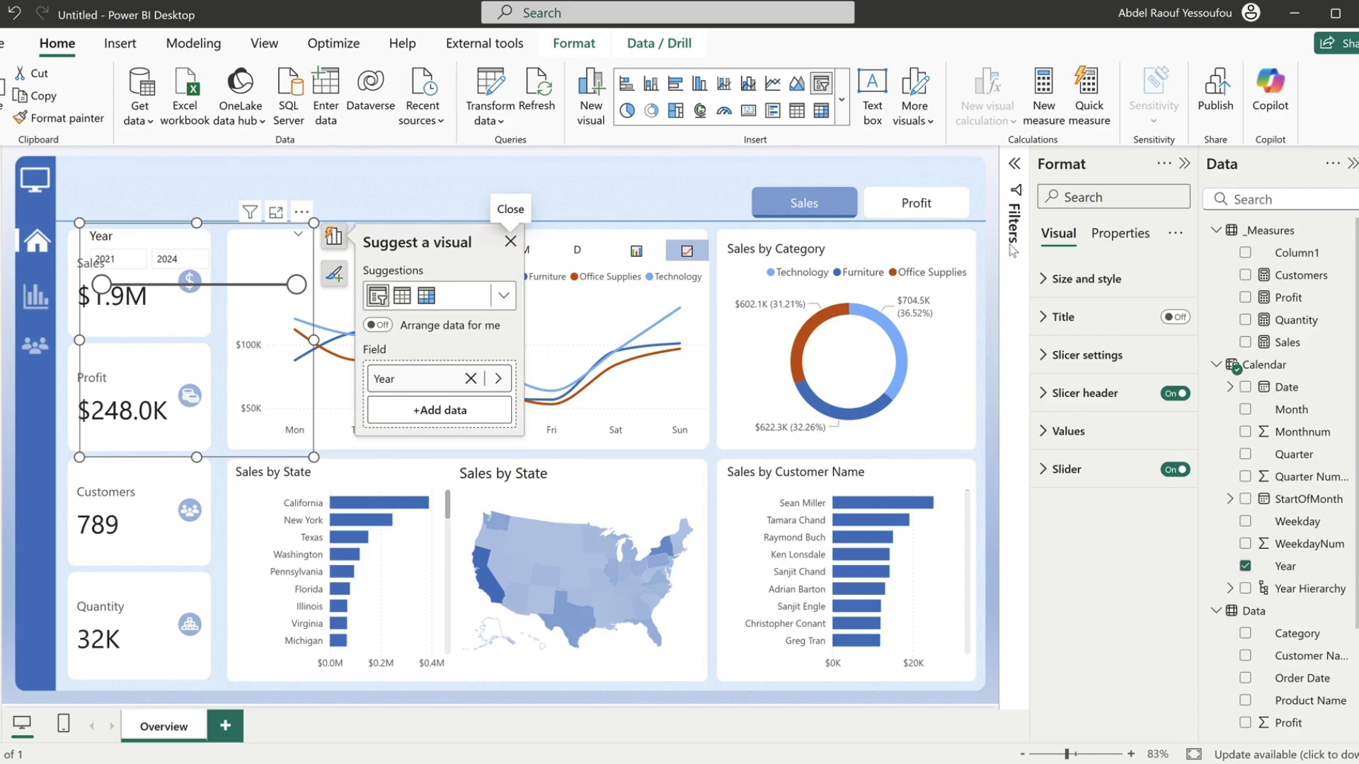
click(846, 118)
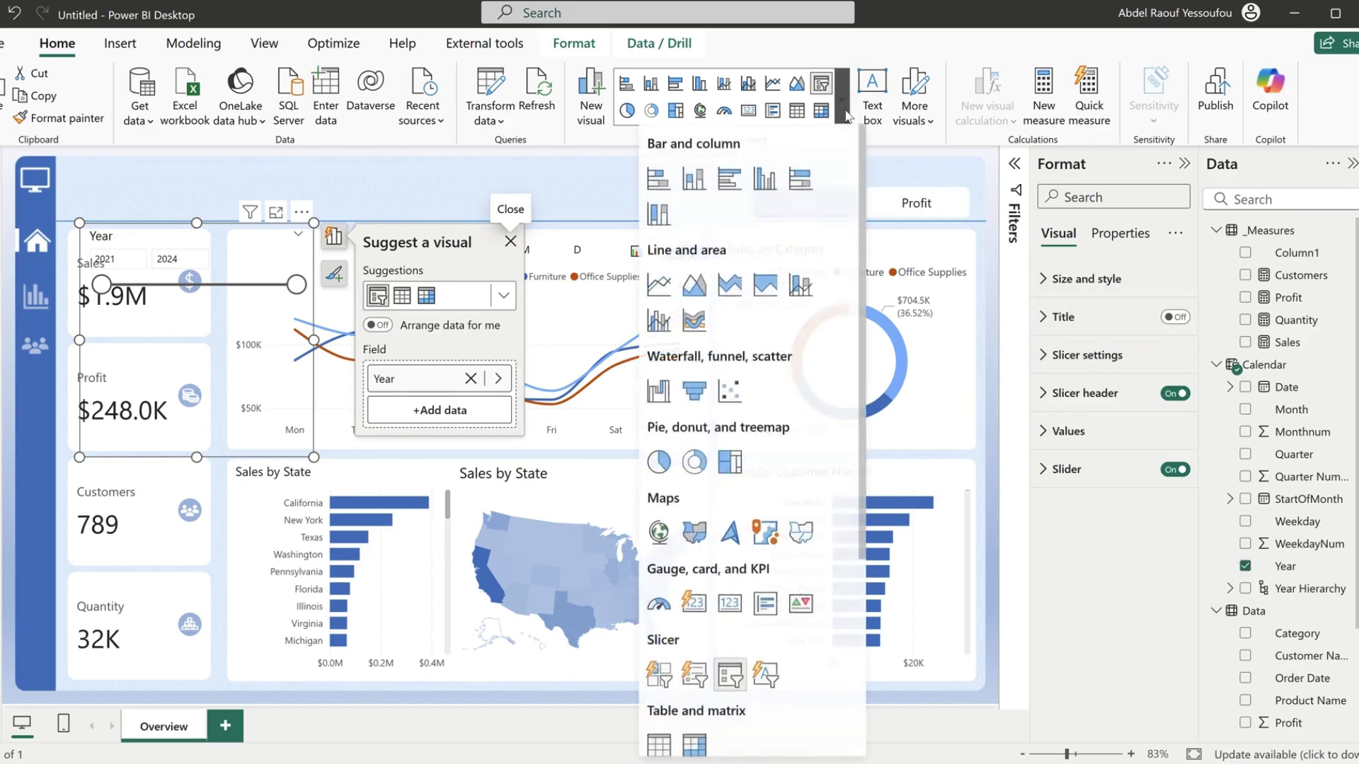
click(661, 678)
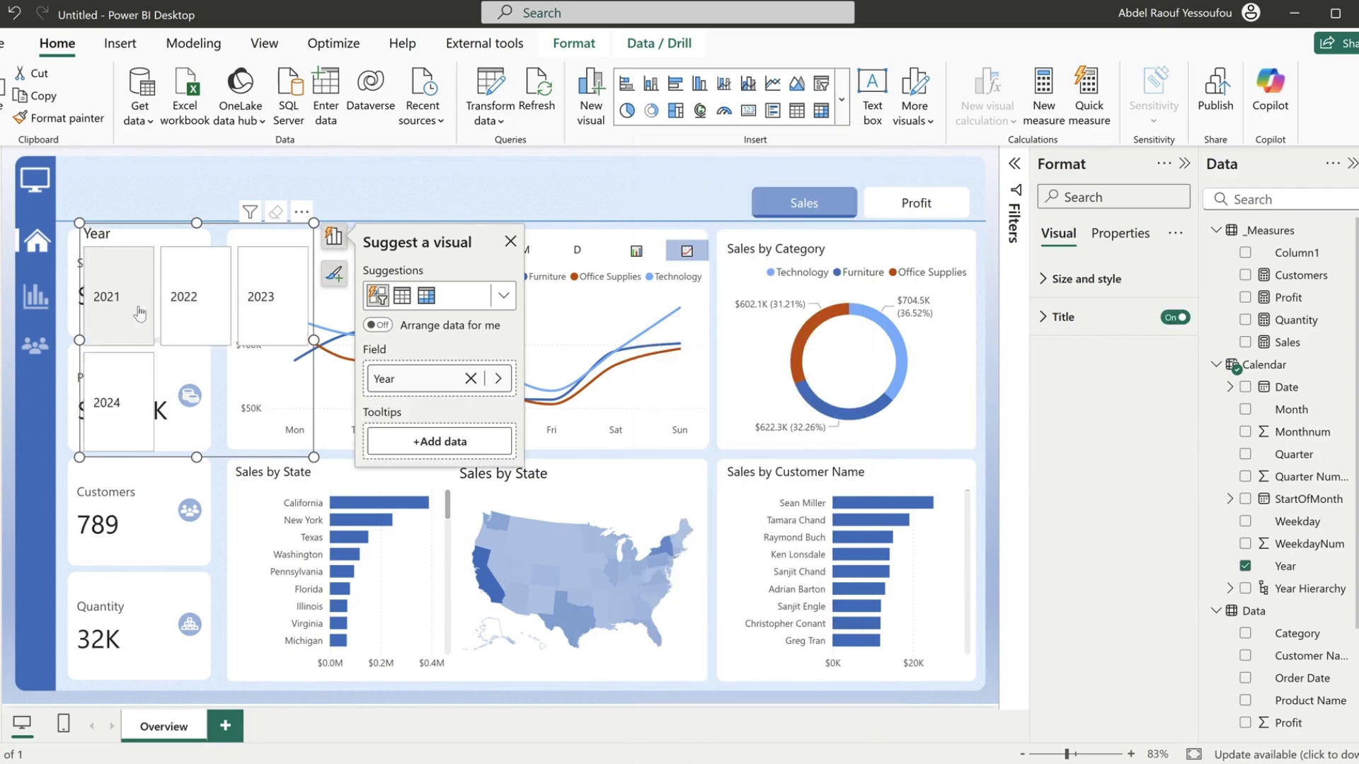
drag(197, 458, 196, 341)
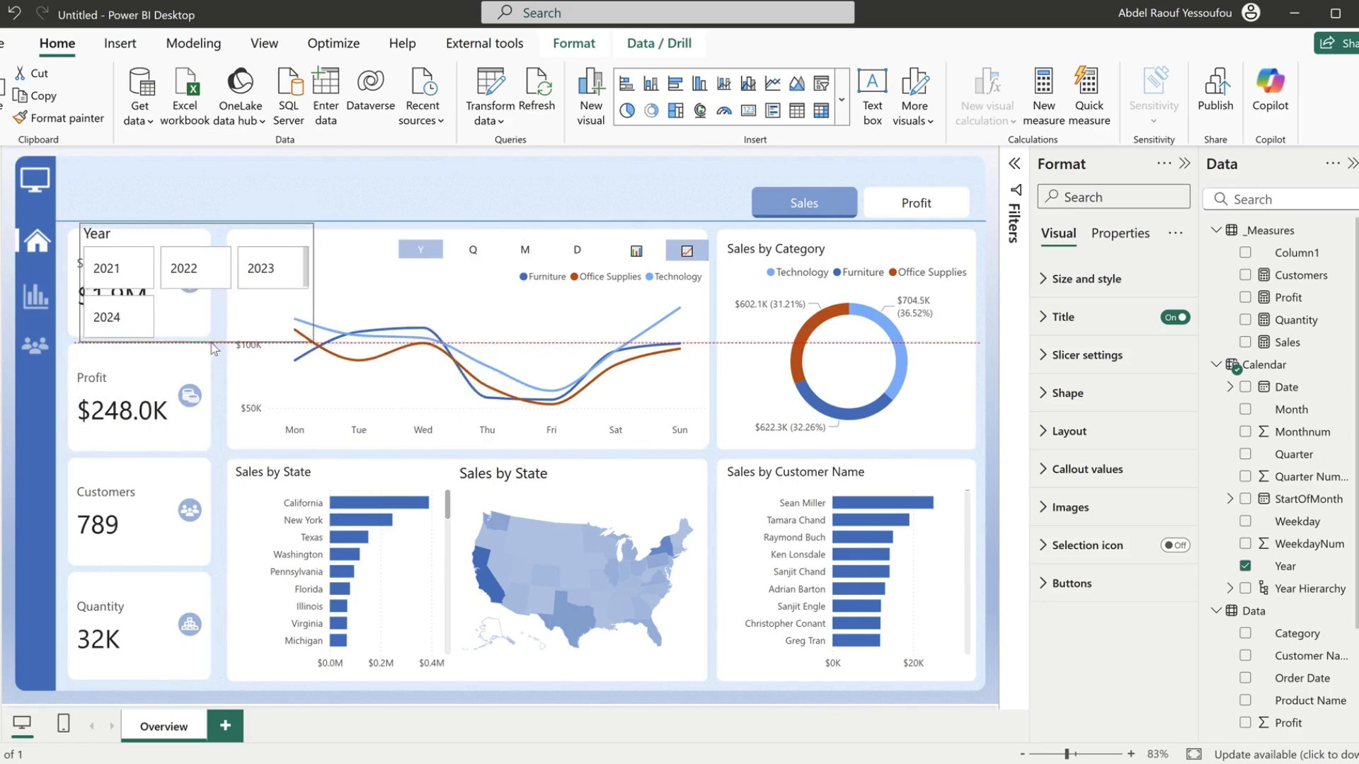
drag(262, 233, 431, 173)
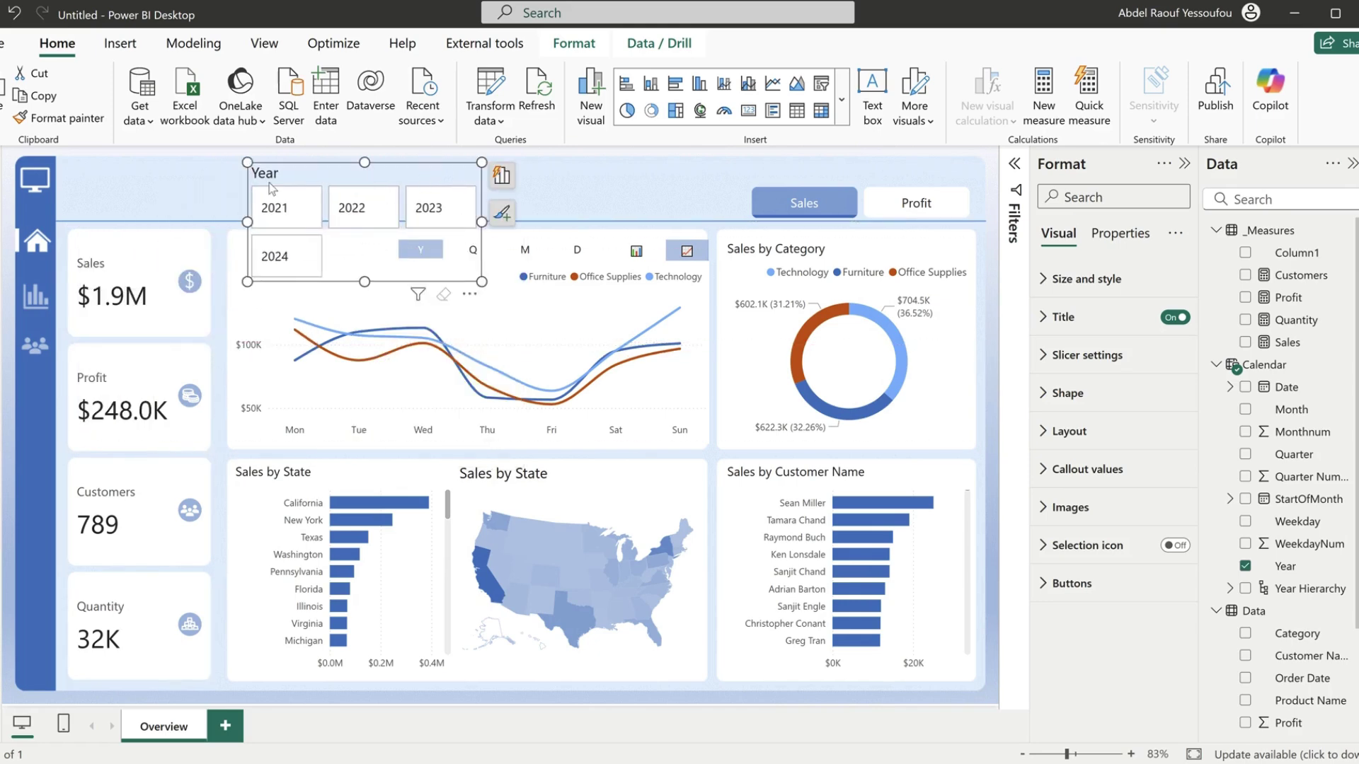
- Arrange the Year slicer's buttons in a single row with a maximum of 5 shown
click(1069, 431)
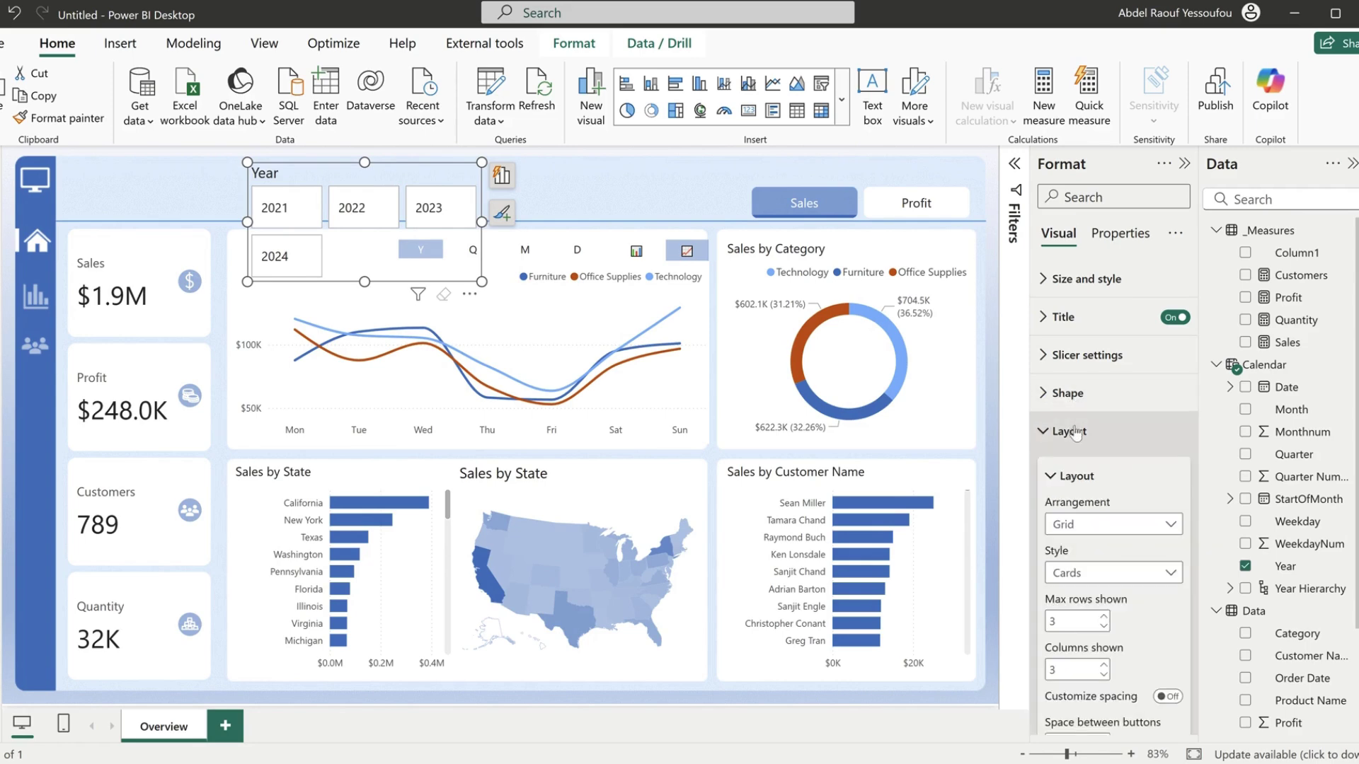
click(1090, 525)
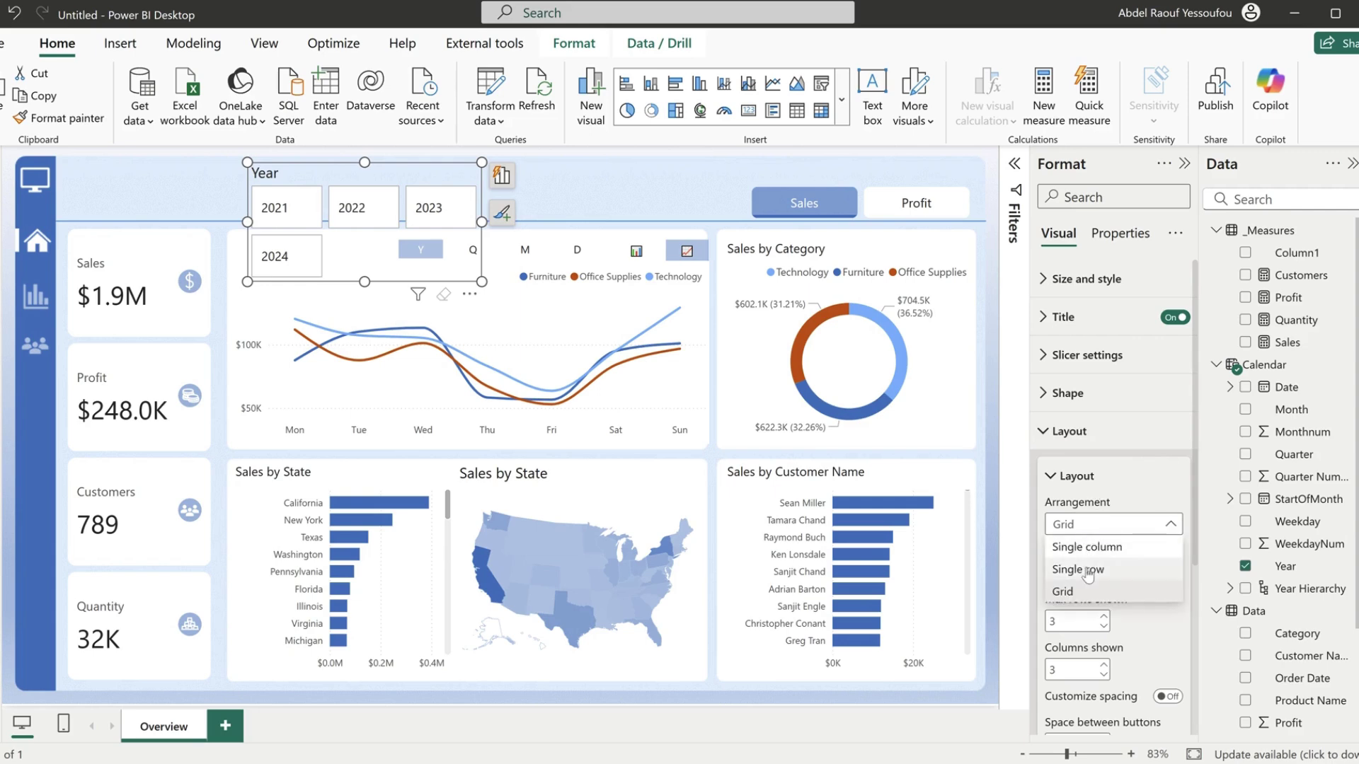
click(1088, 549)
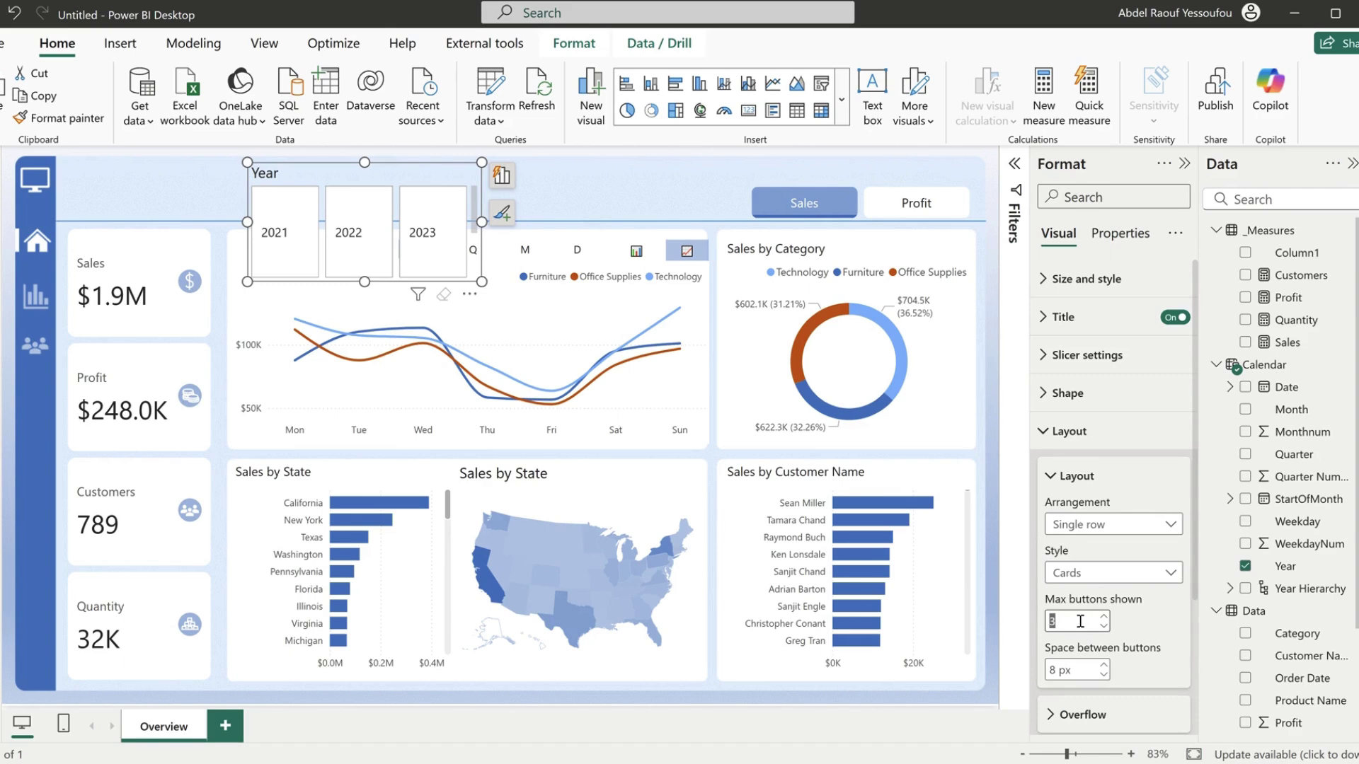
click(1080, 621)
text(5)
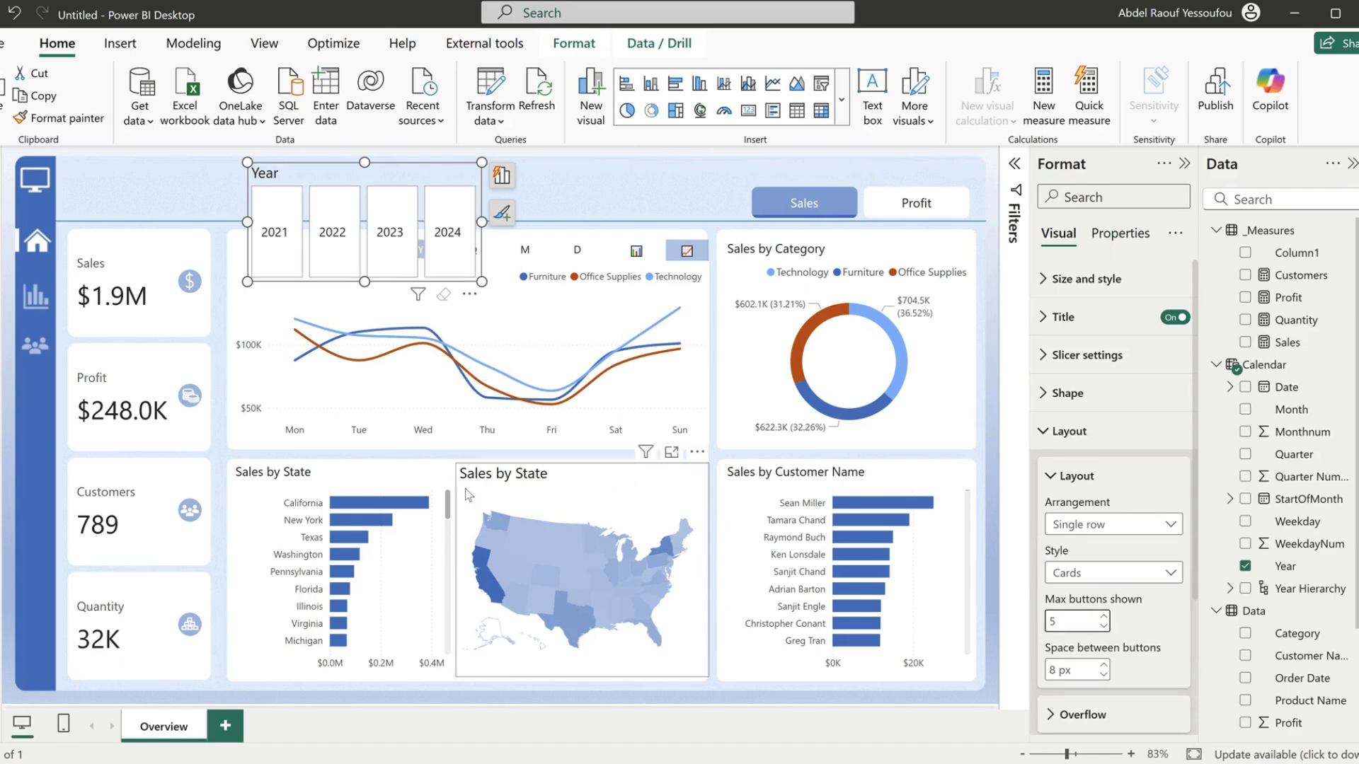
- Turn off the Year slicer's title and resize the slicer to fit inside the header band above the line chart
click(1174, 317)
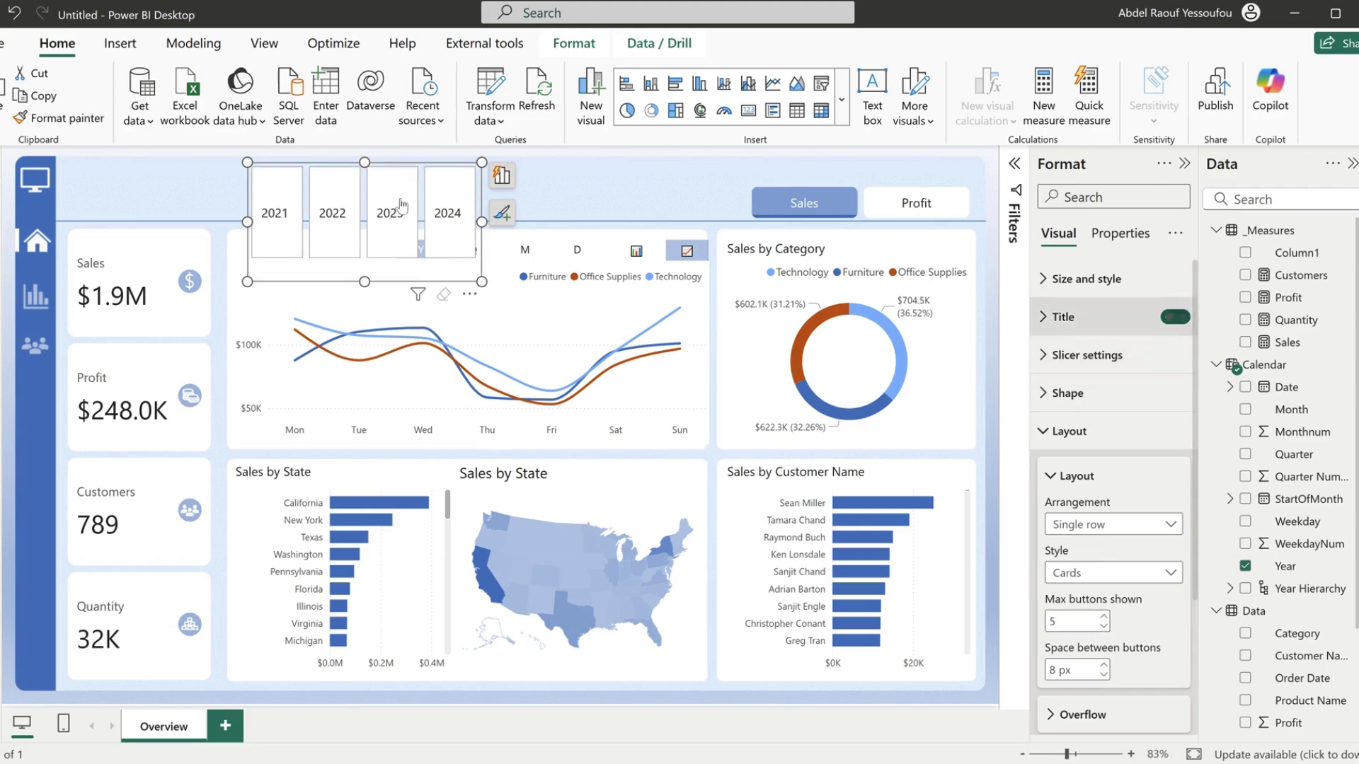
drag(364, 159, 346, 204)
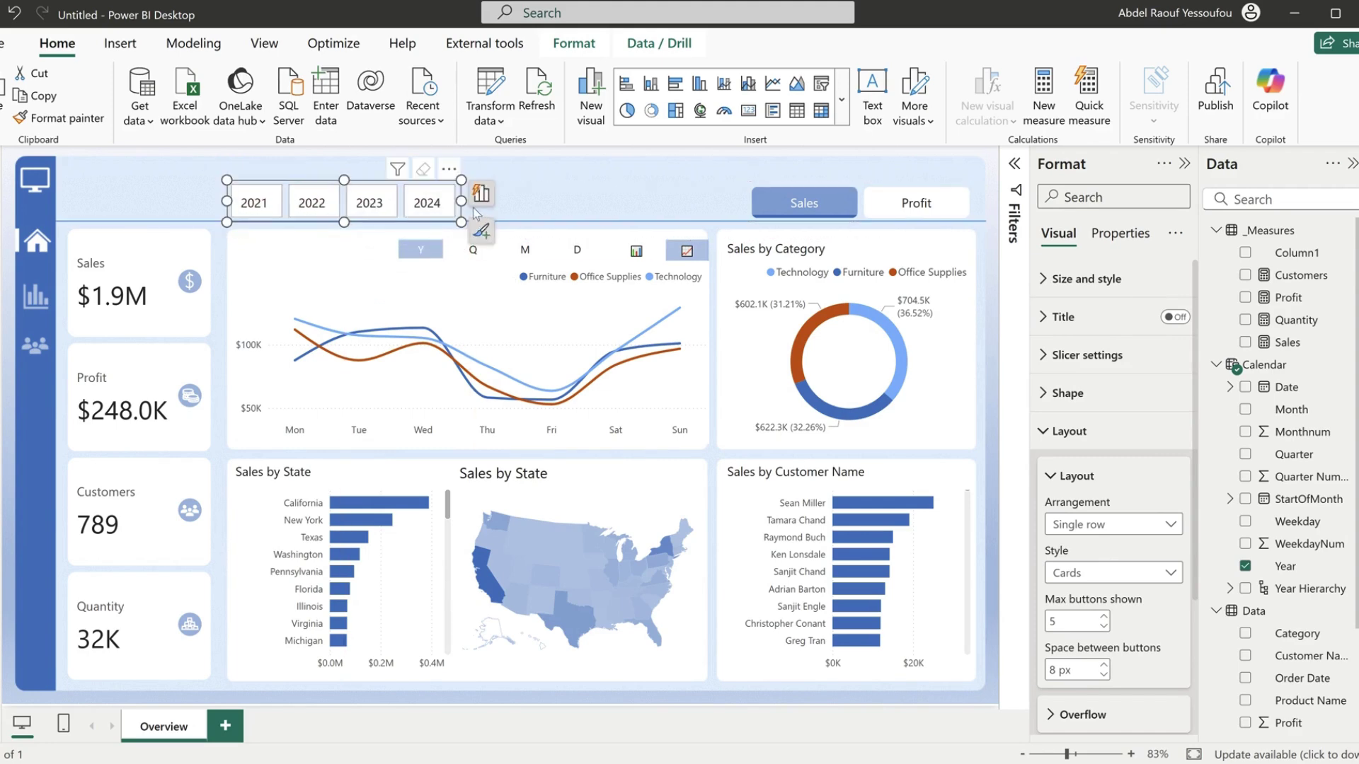
mouse_move(461, 200)
mouse_down()
mouse_move(426, 197)
mouse_move(458, 207)
mouse_up()
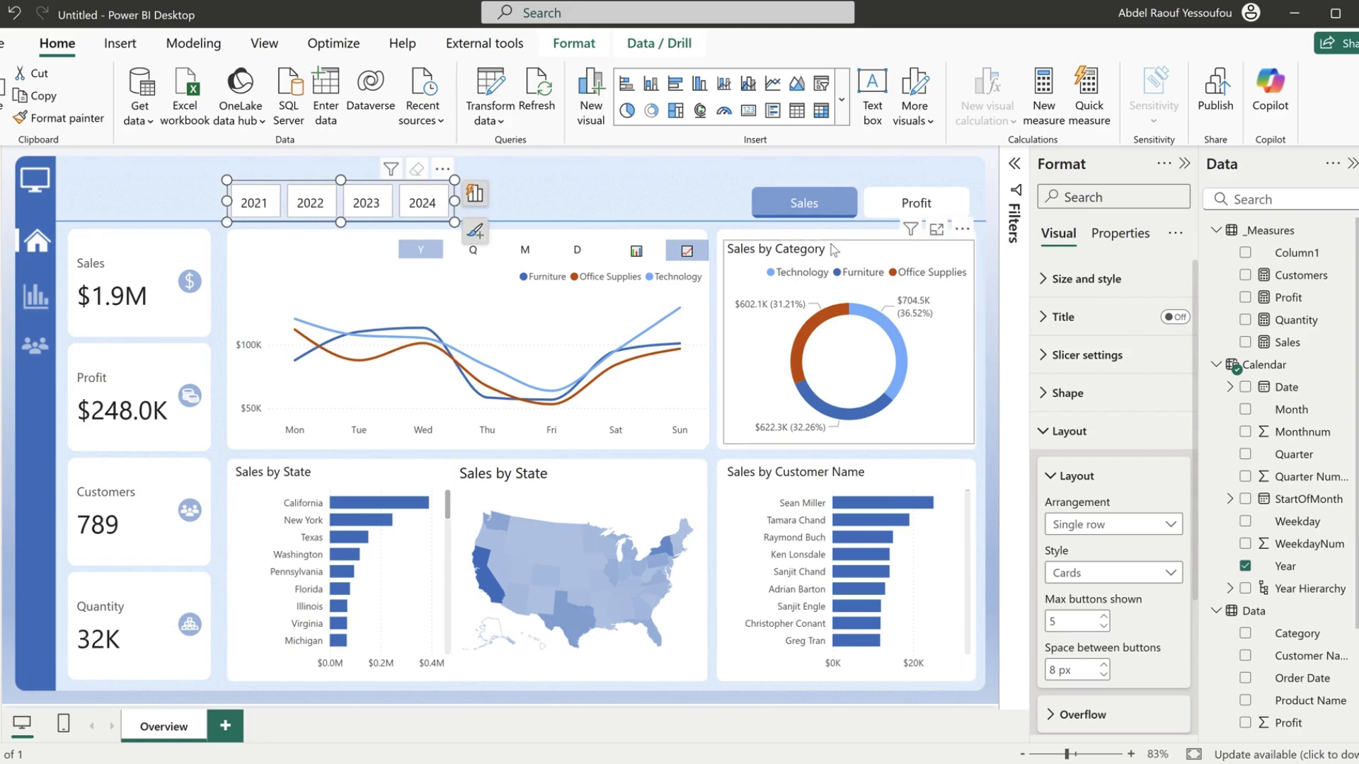
- Copy the Sales/Profit slicer's formatting onto the Year slicer with Format Painter
click(859, 215)
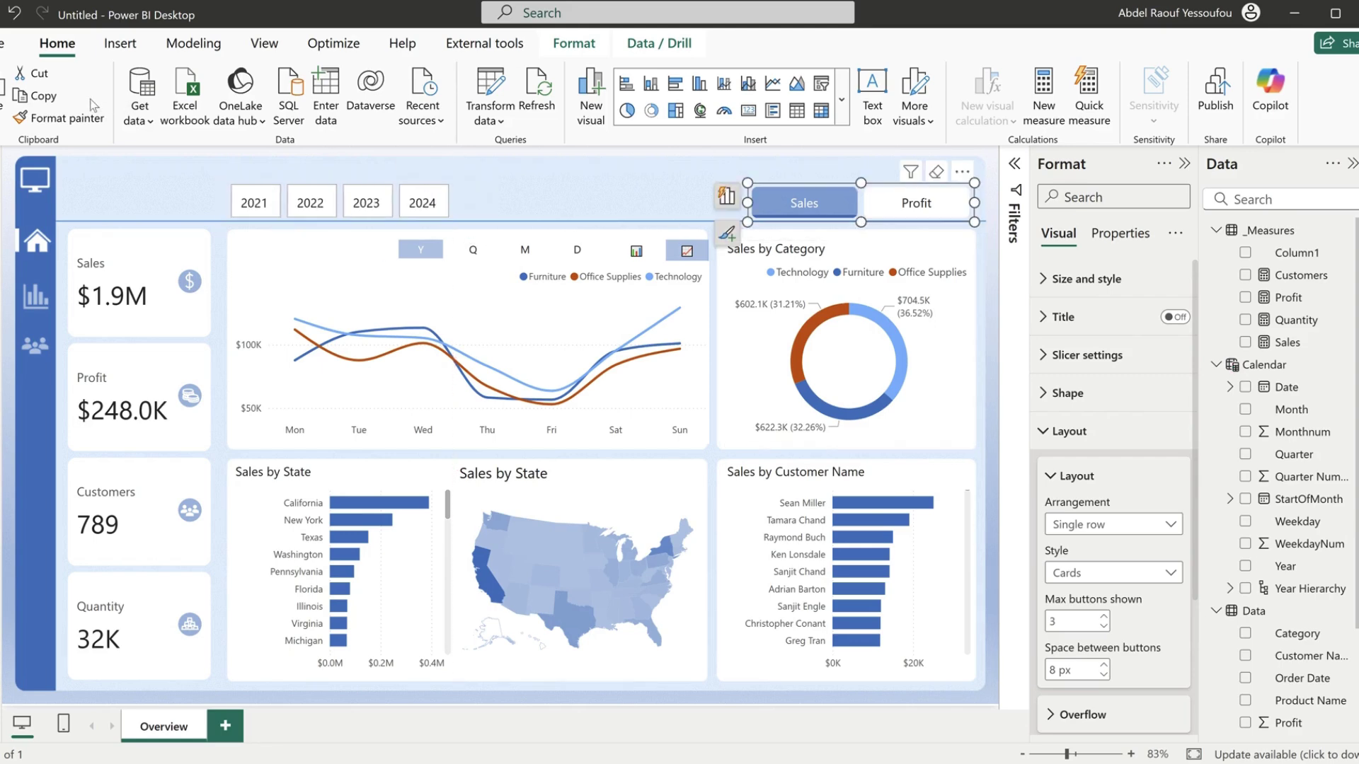
click(71, 118)
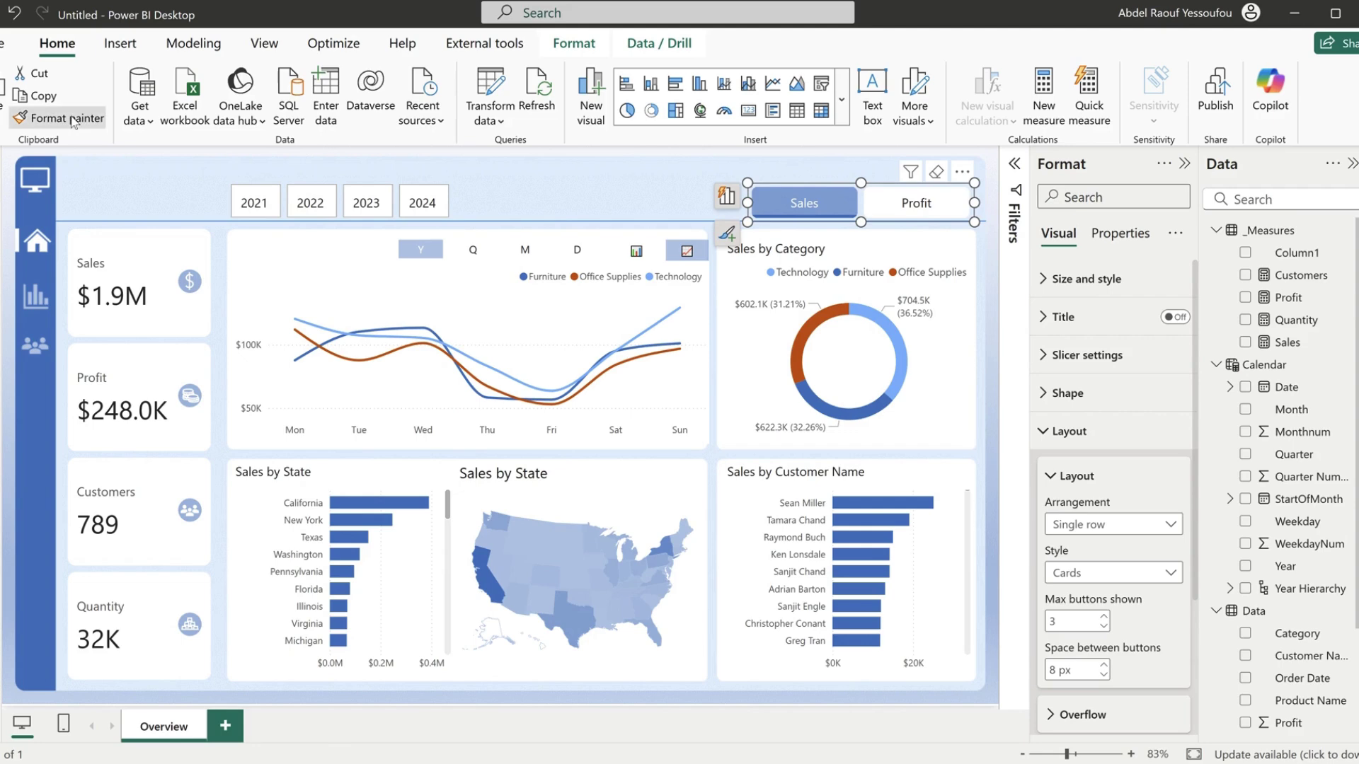
click(333, 177)
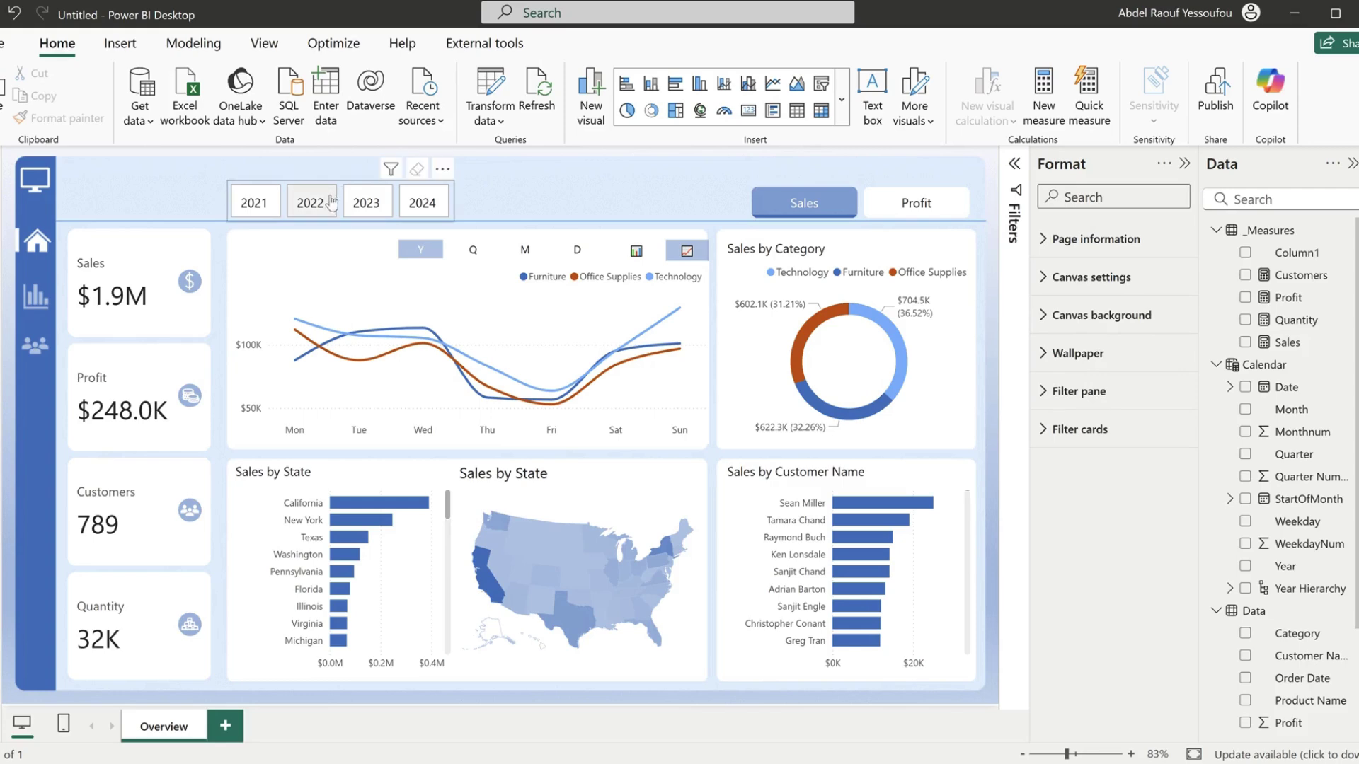
click(862, 213)
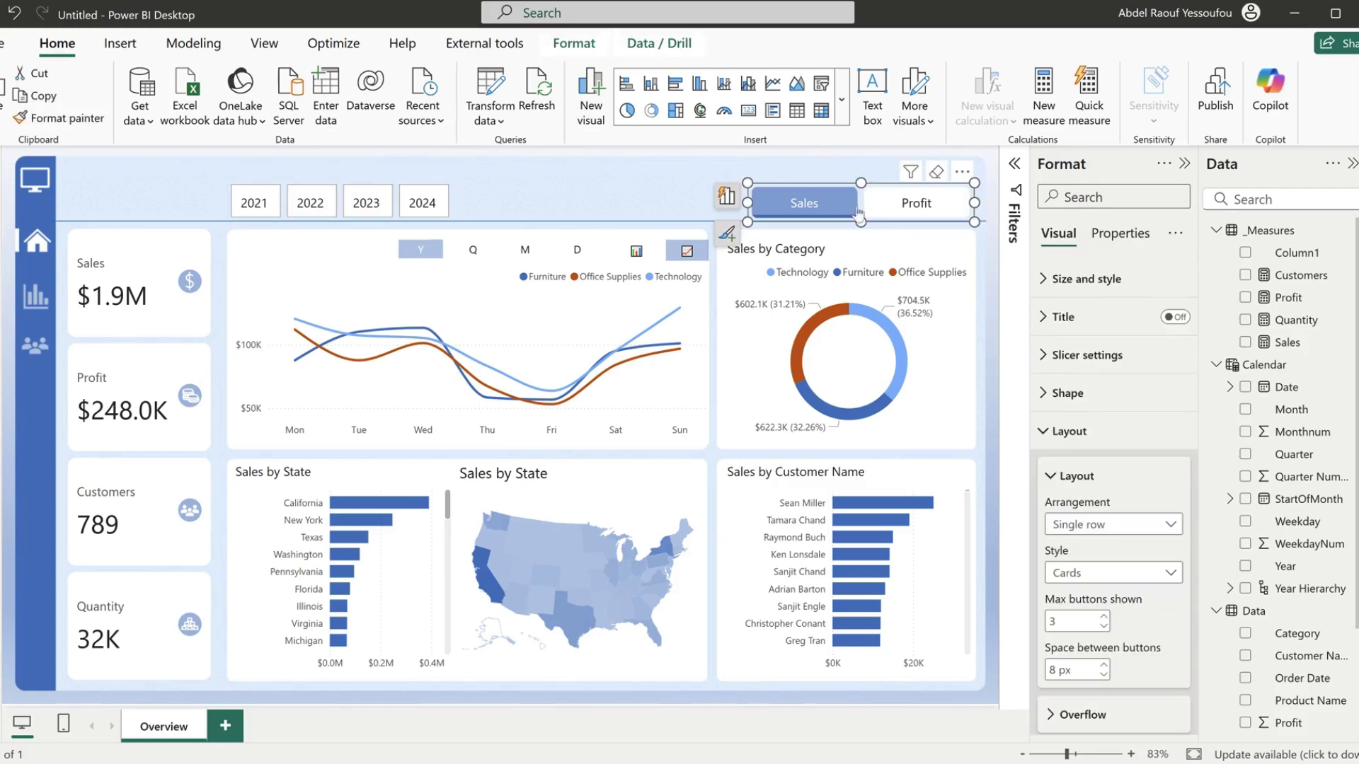
click(68, 122)
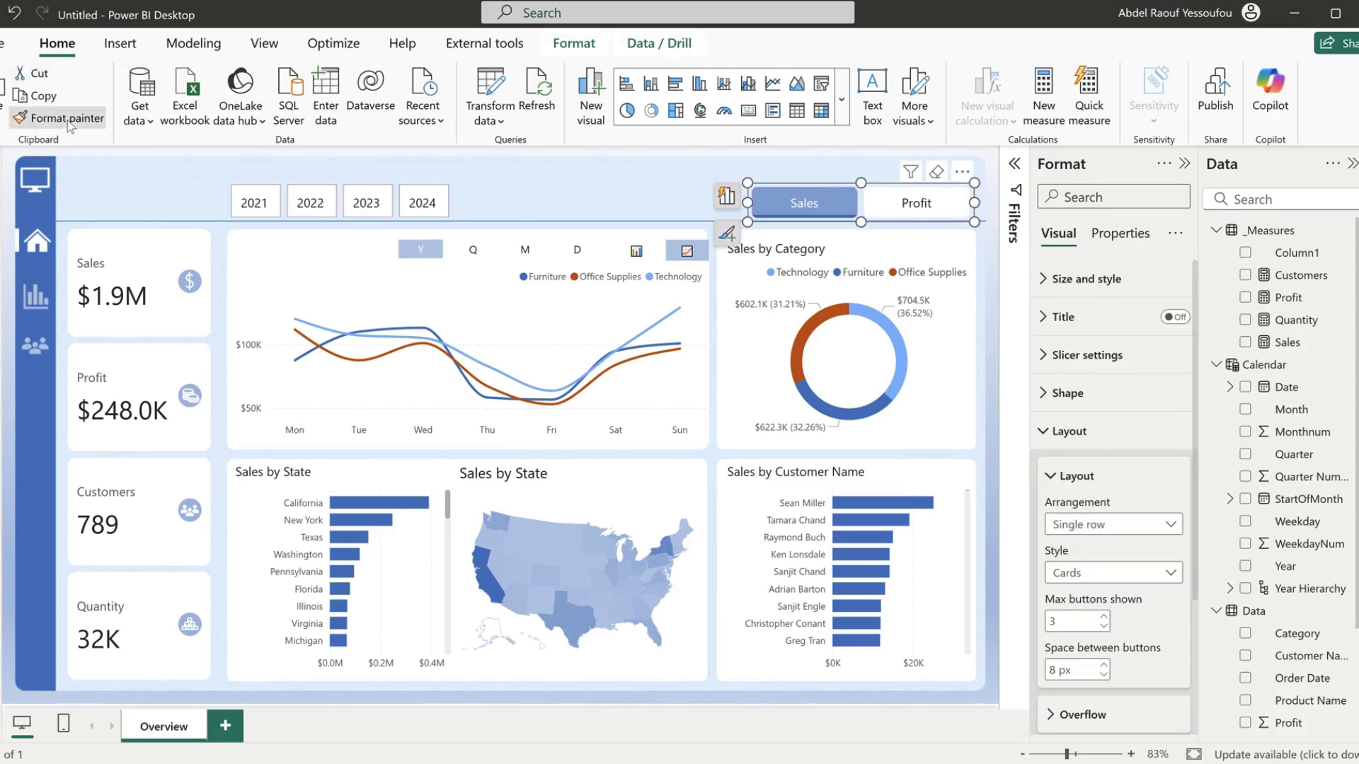
click(453, 205)
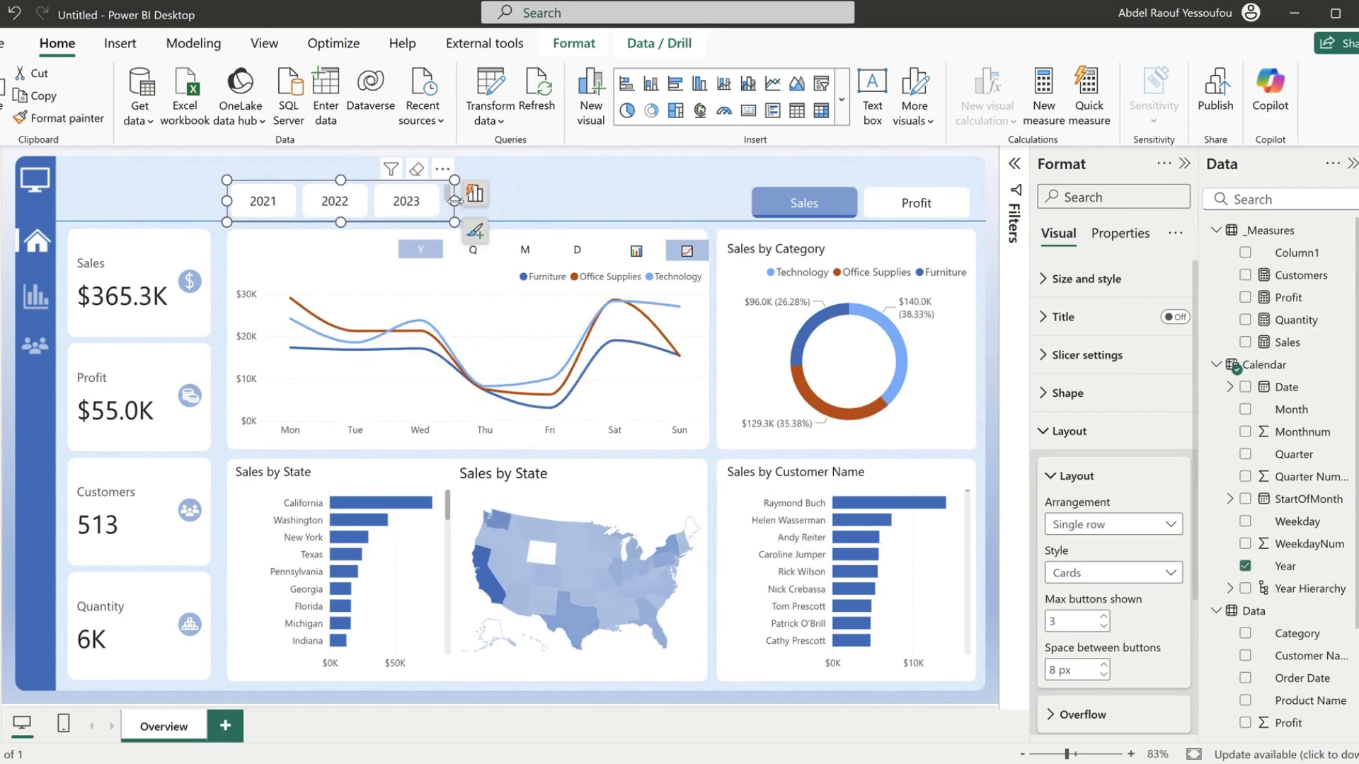
- Set the Year slicer's maximum buttons shown to 4 and clear the 2024 selection
double_click(1080, 624)
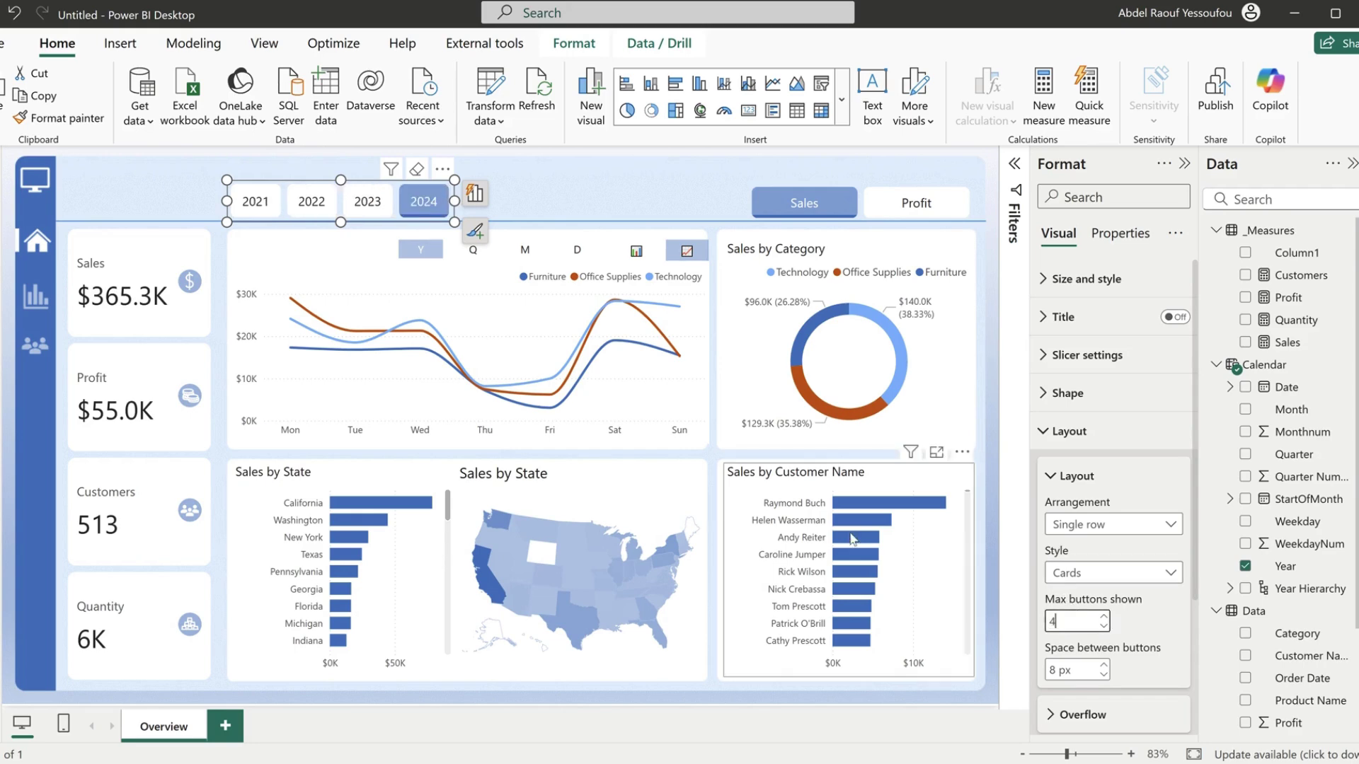
click(432, 205)
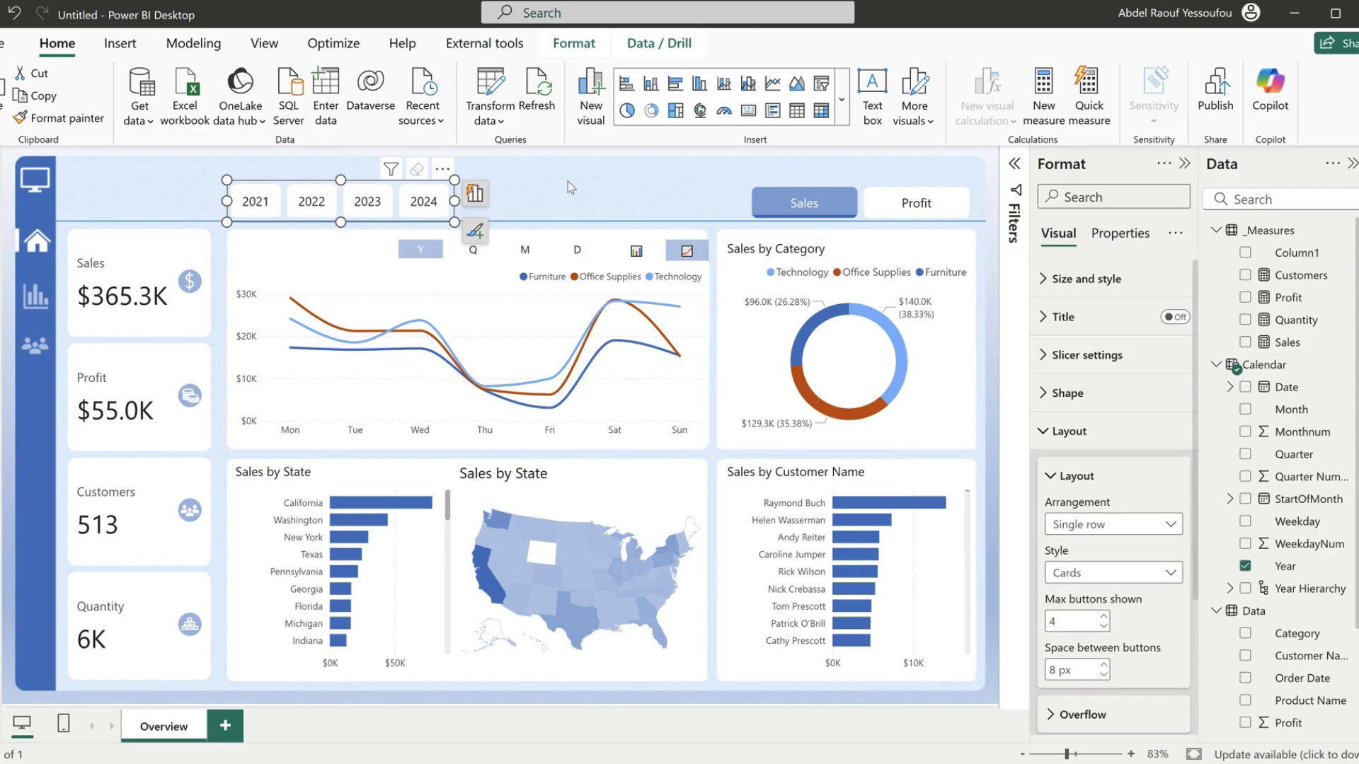
click(537, 188)
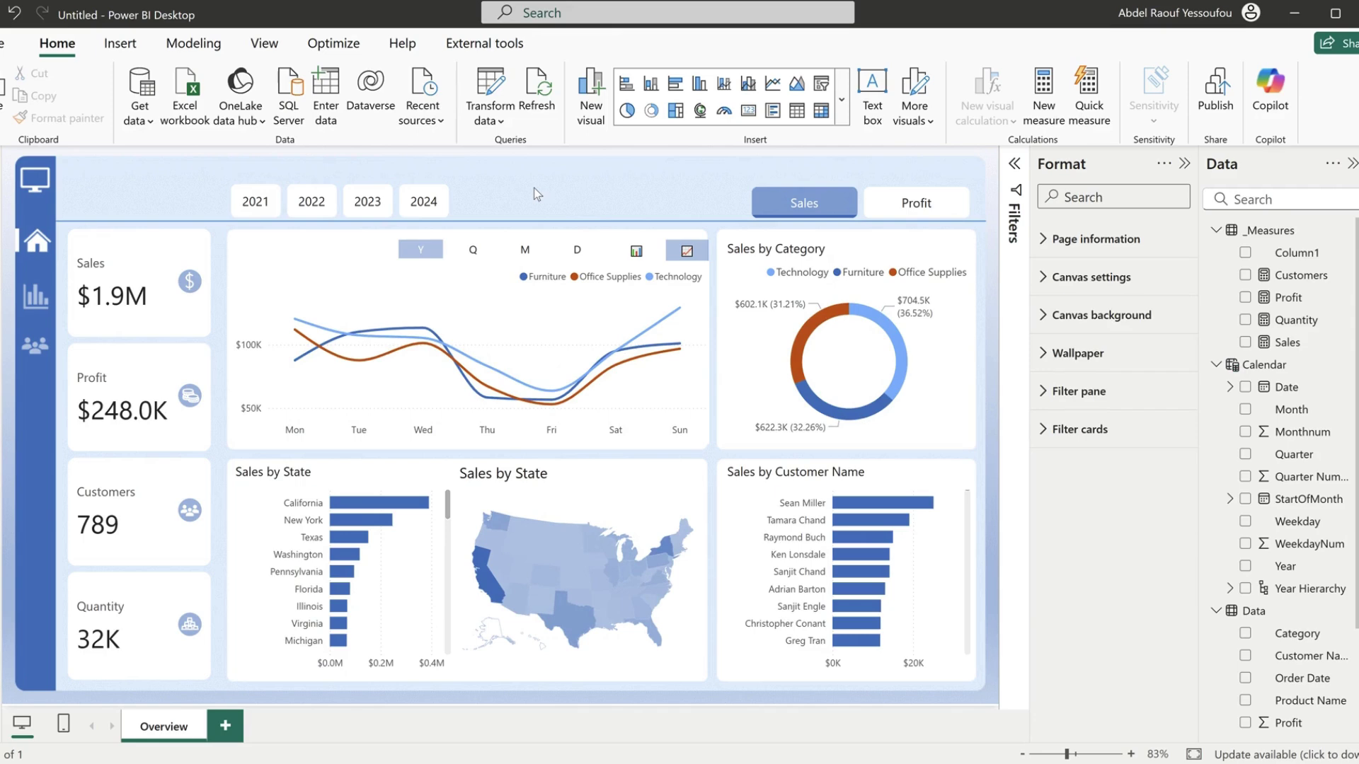
- Add a button slicer for the Category field and fit it in the header between the Year and Sales/Profit slicers
click(821, 85)
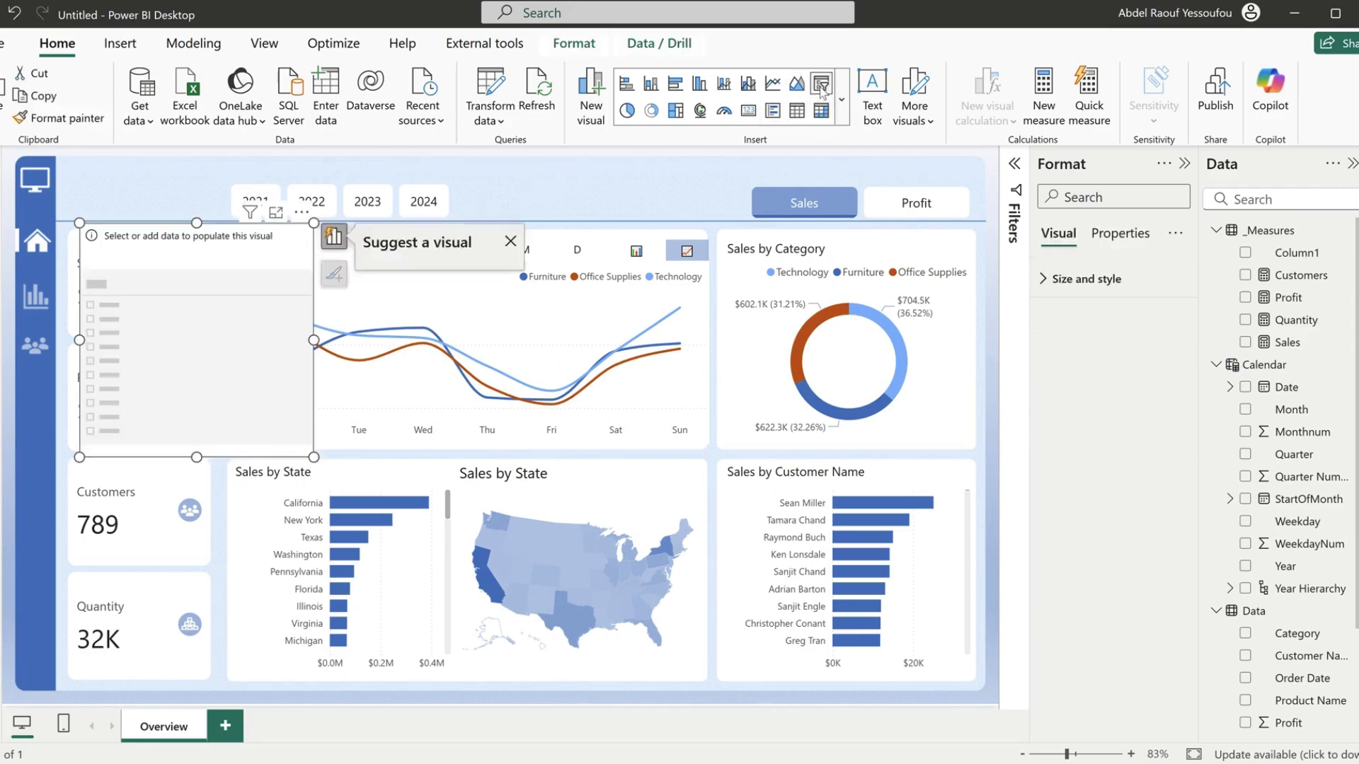
scroll(1246, 549, down, 3)
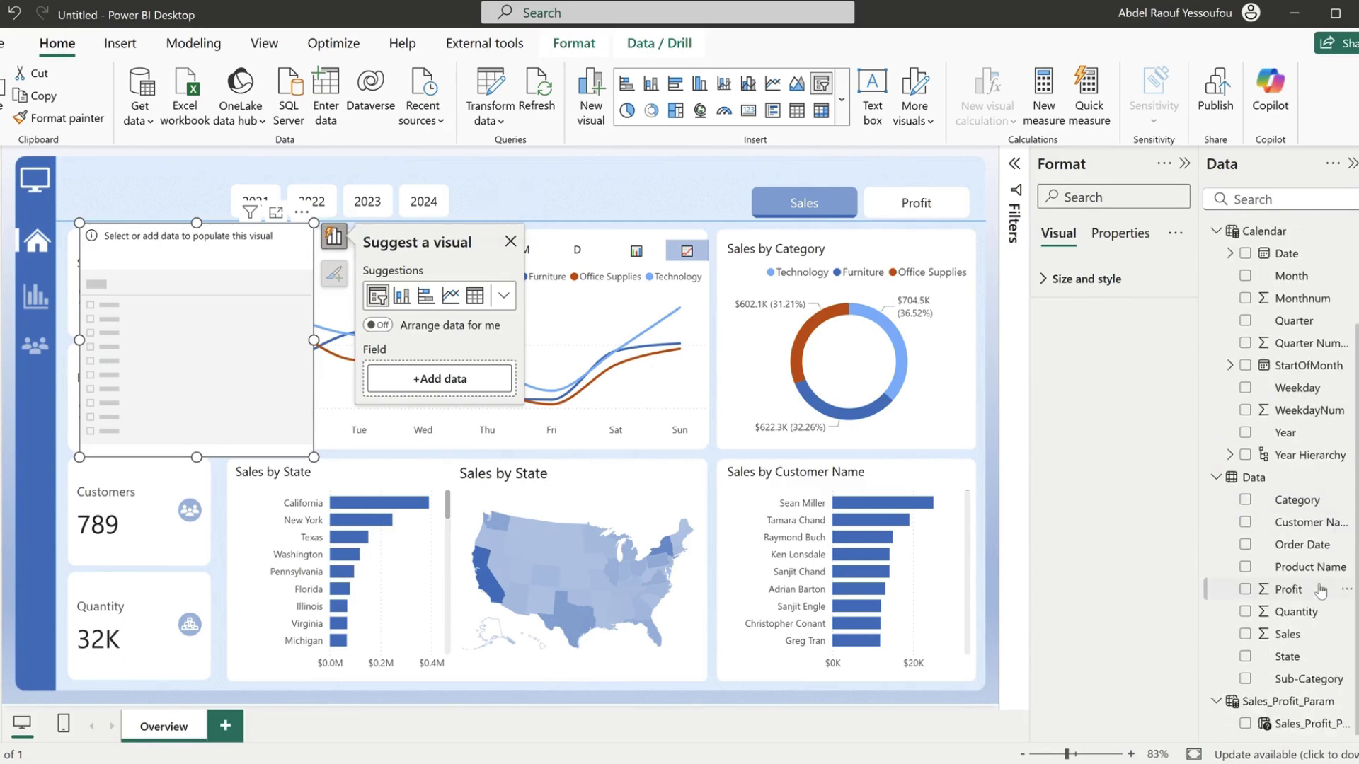
click(1244, 500)
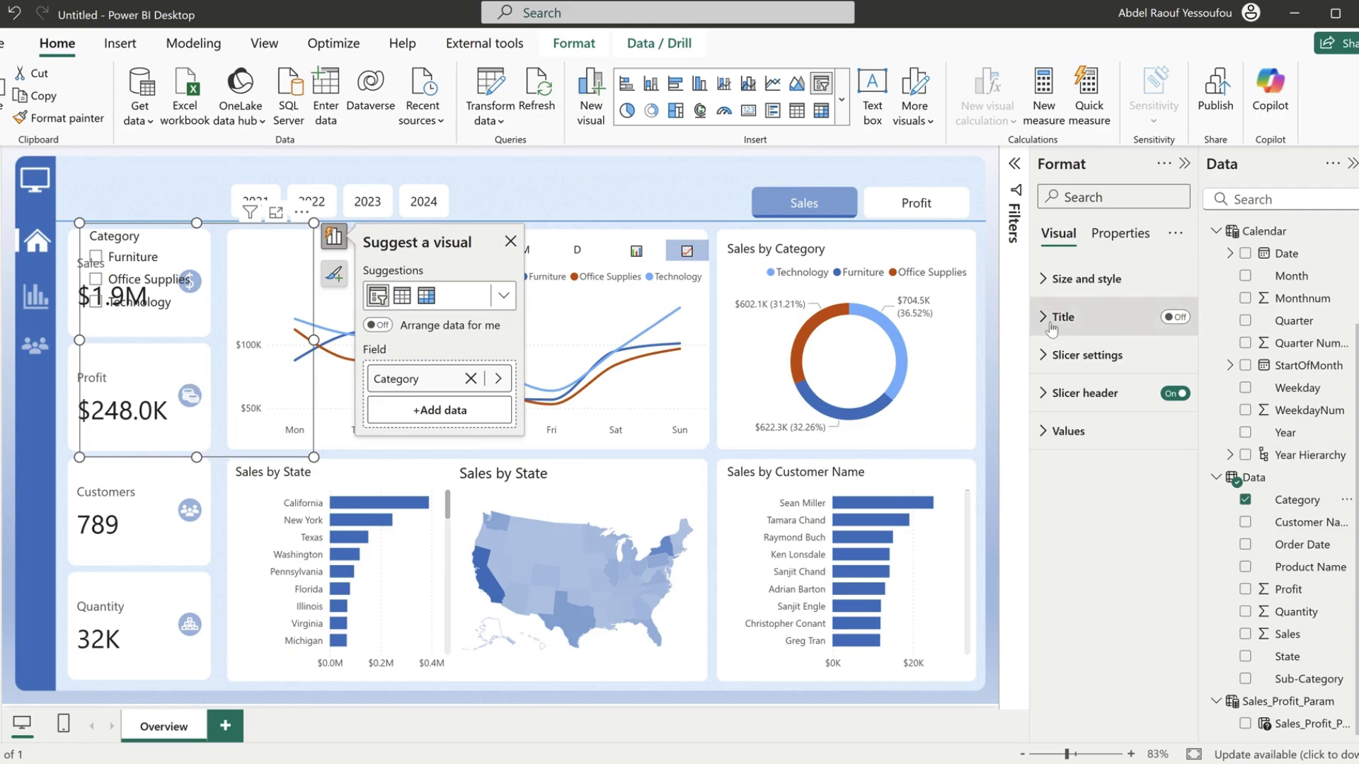
drag(277, 263, 682, 210)
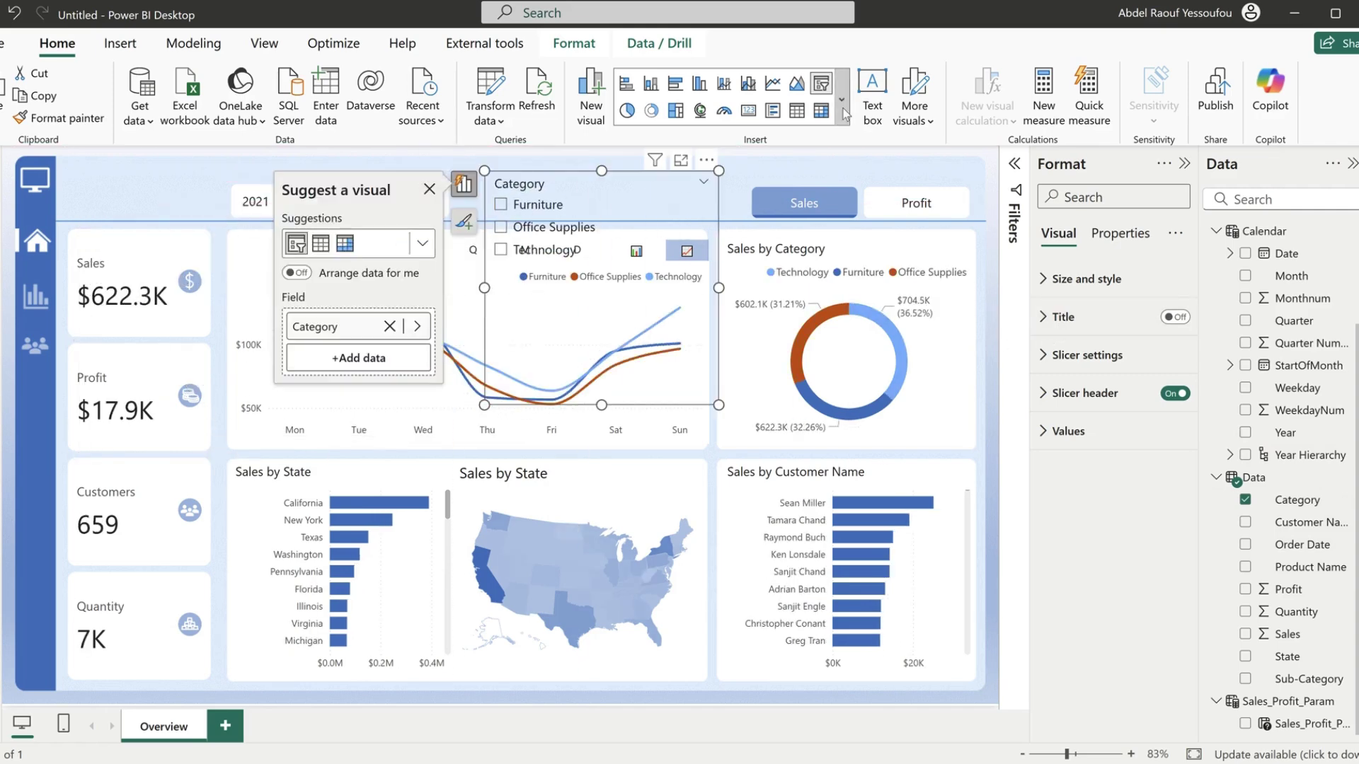
click(841, 99)
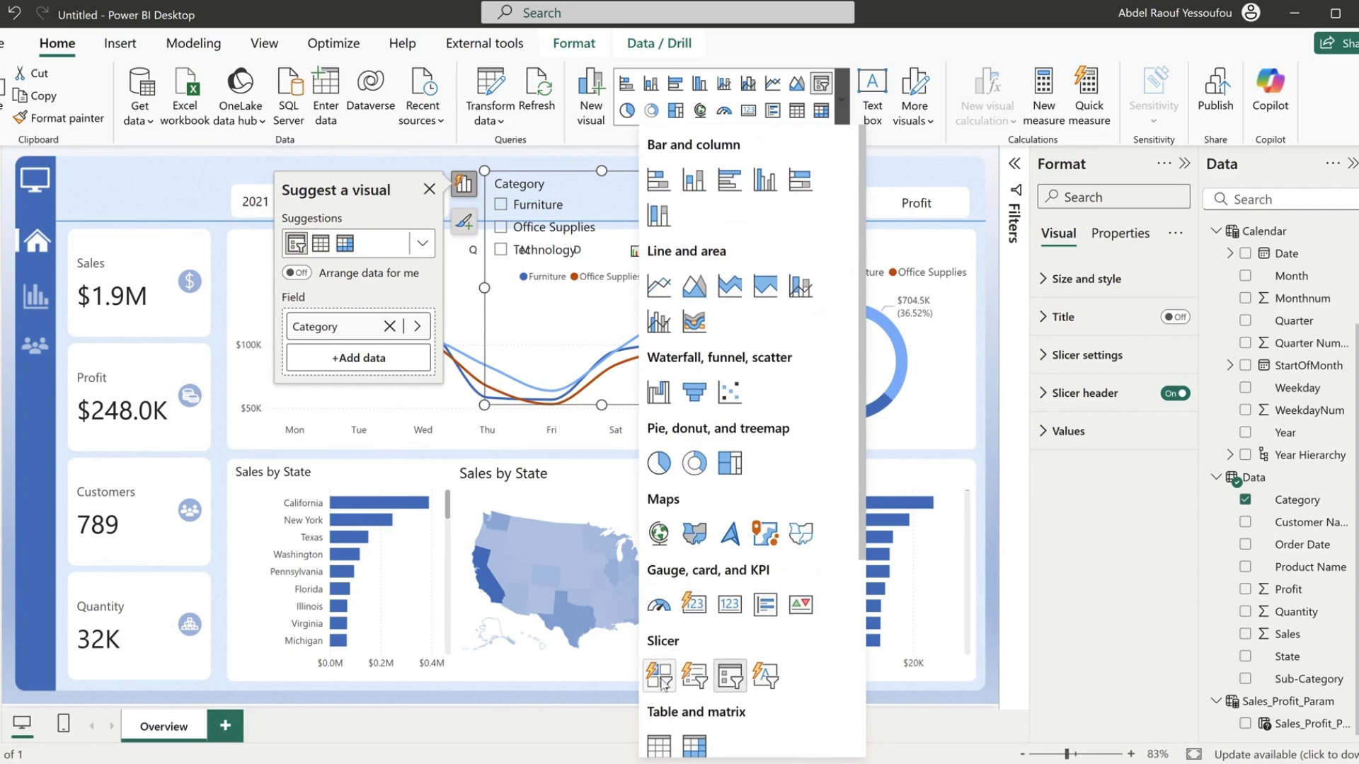
click(660, 677)
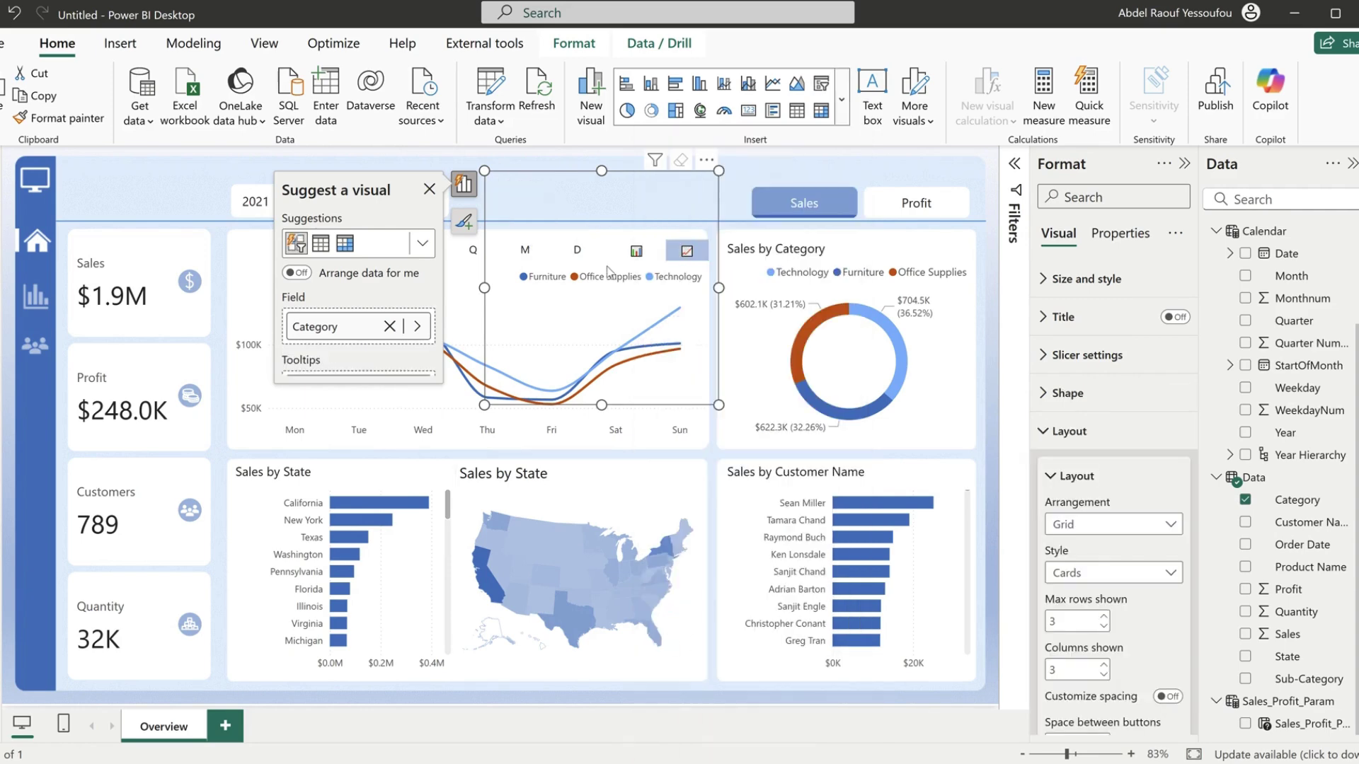
click(443, 167)
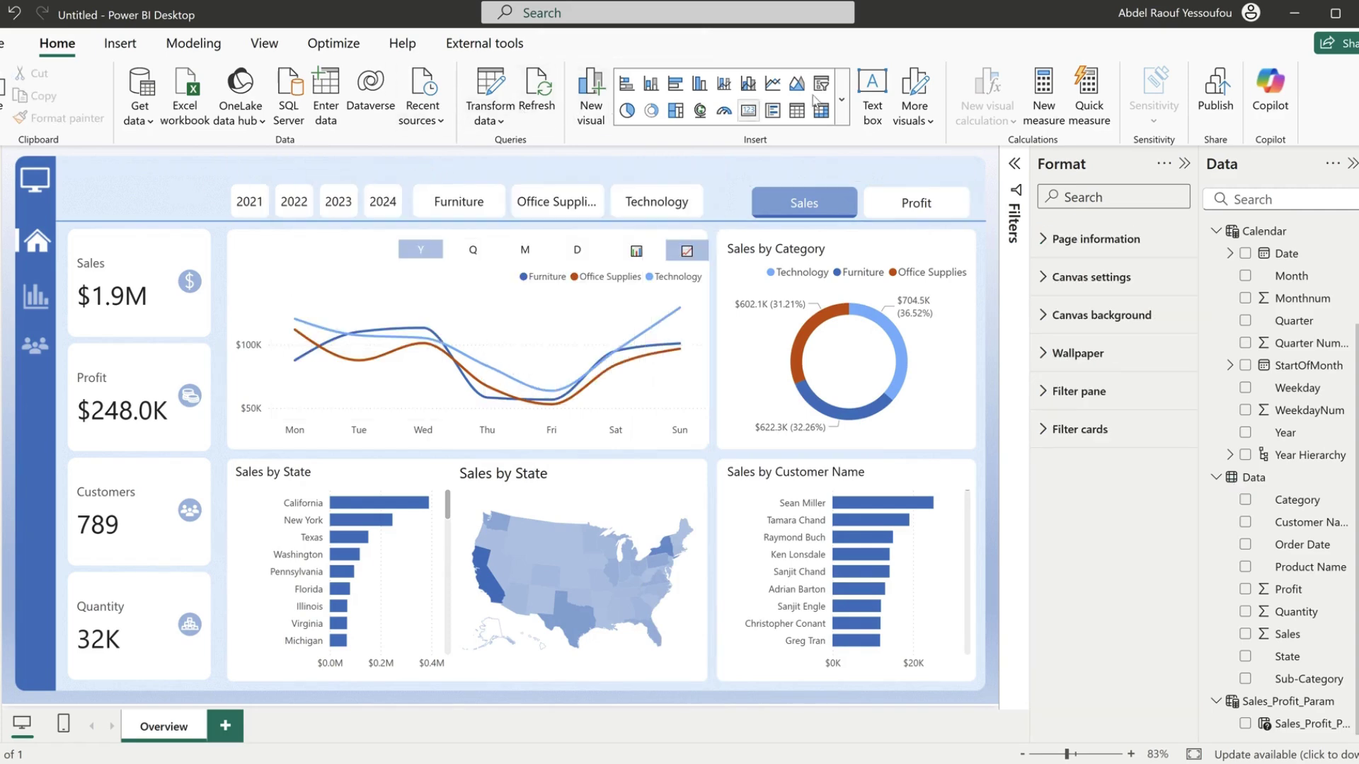
- Add a "Sales & Profit" title text box at the start of the header and narrow it to end before the Year slicer
click(872, 93)
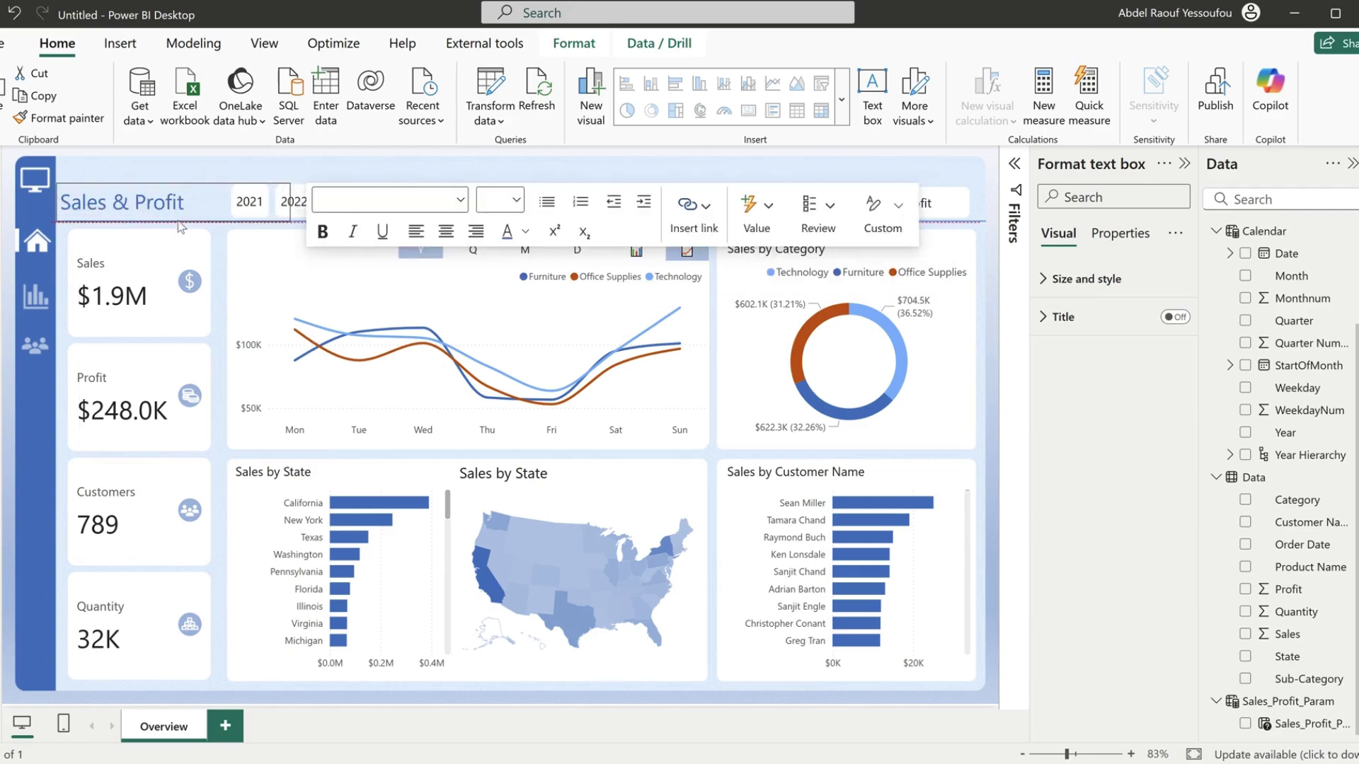
drag(290, 202, 214, 203)
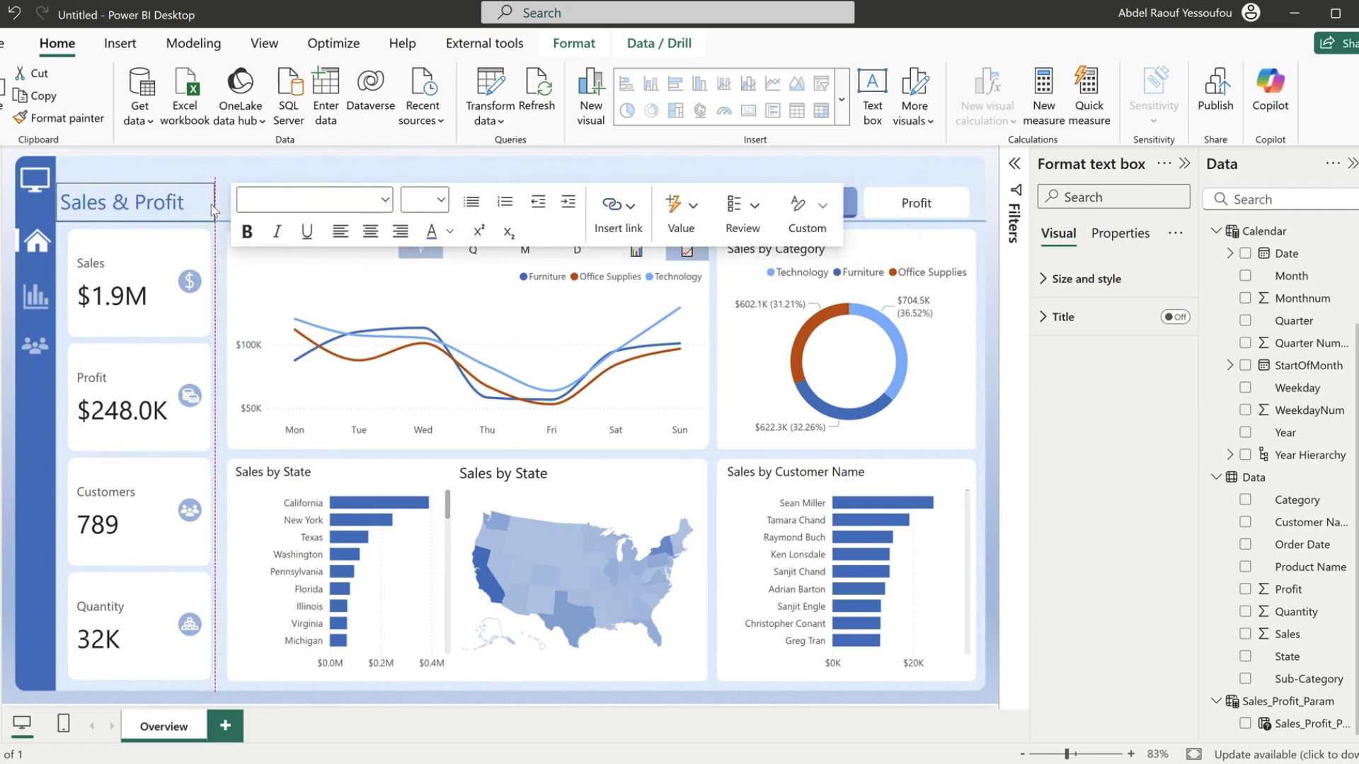
- Shift the "Sales & Profit" title text box sideways so it lines up with the KPI cards below it
drag(51, 203, 63, 203)
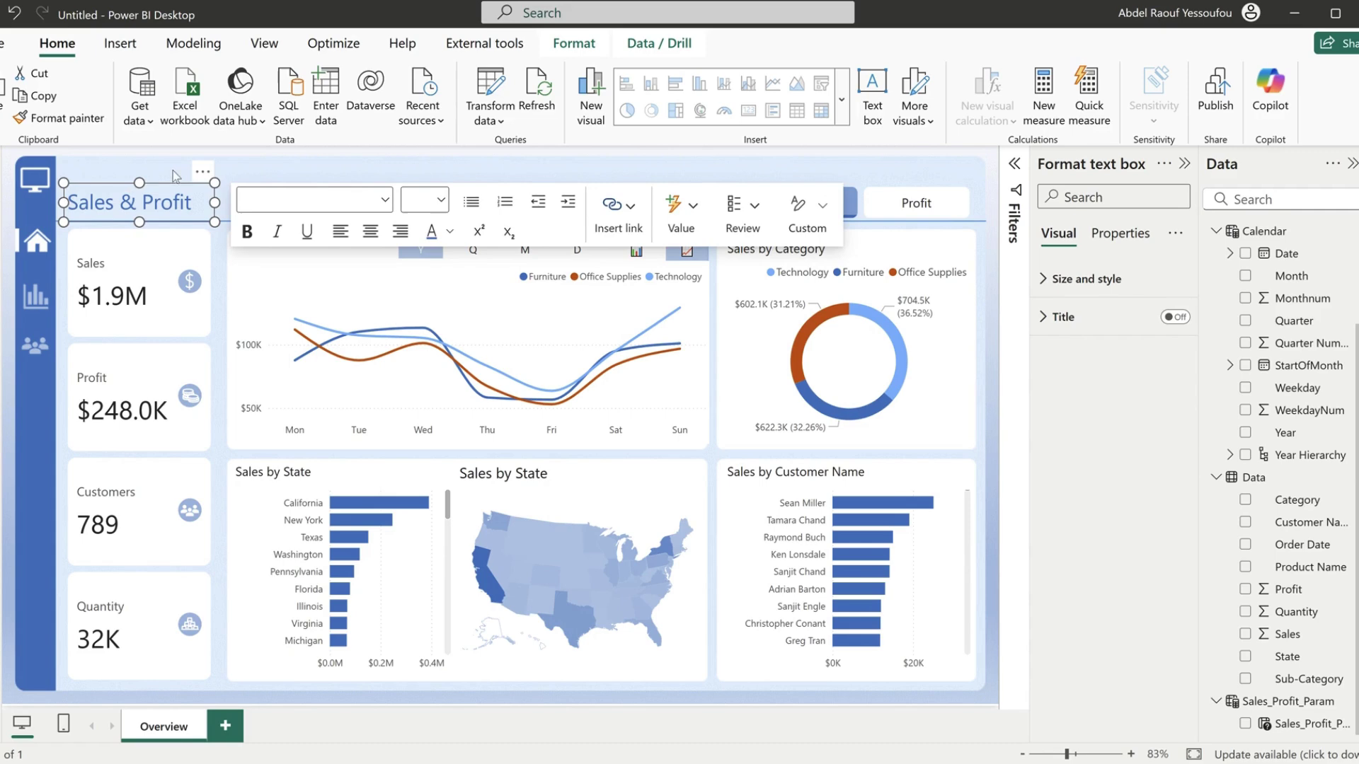
click(166, 167)
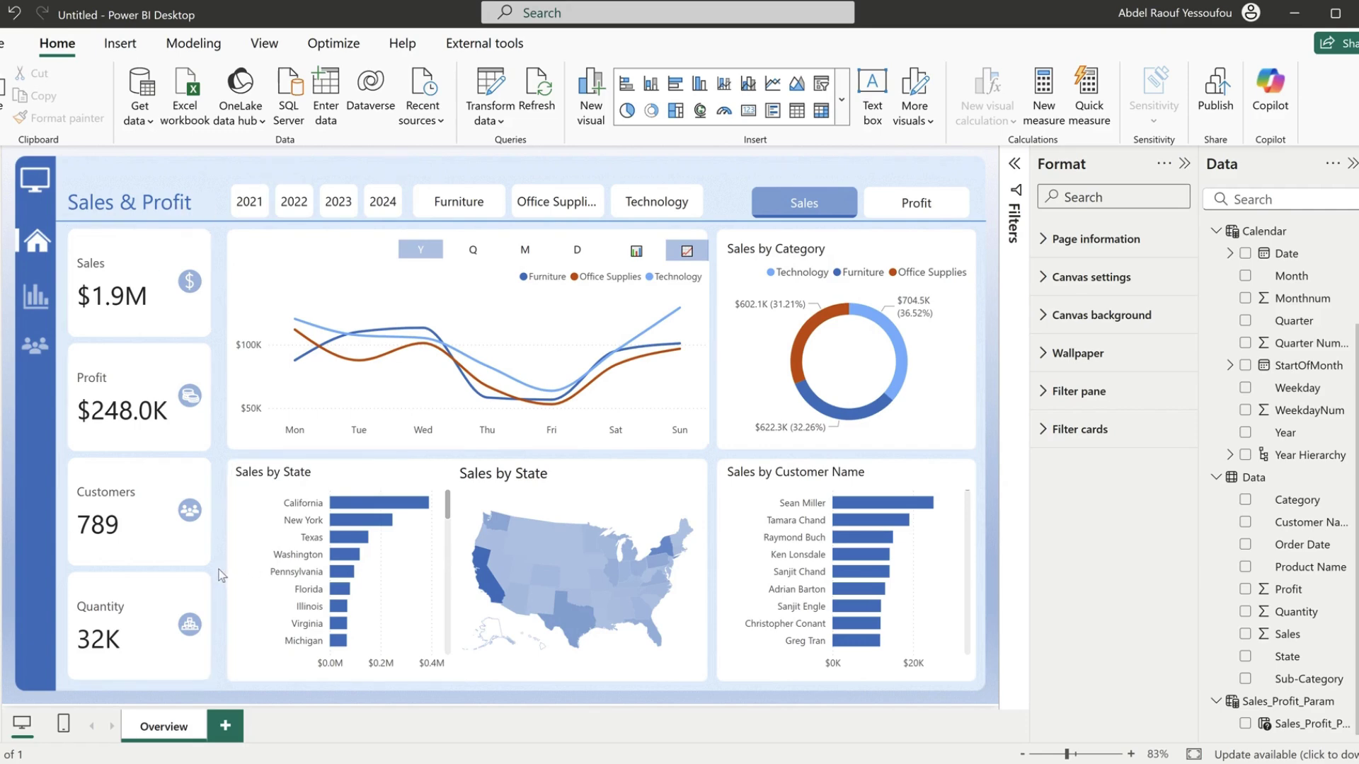
- Add a new report page and name it "Sales Details"
click(225, 727)
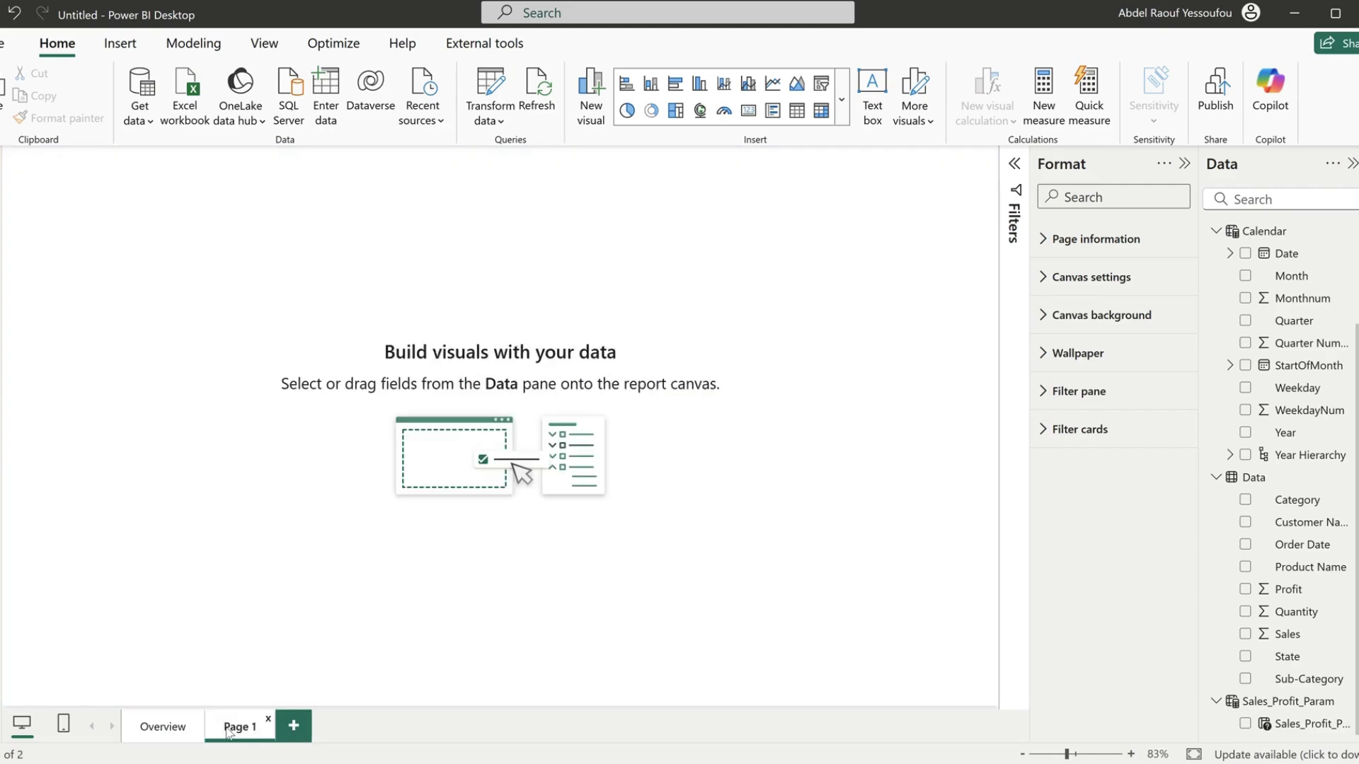
double_click(228, 727)
text(Sakes Details)
key(Return)
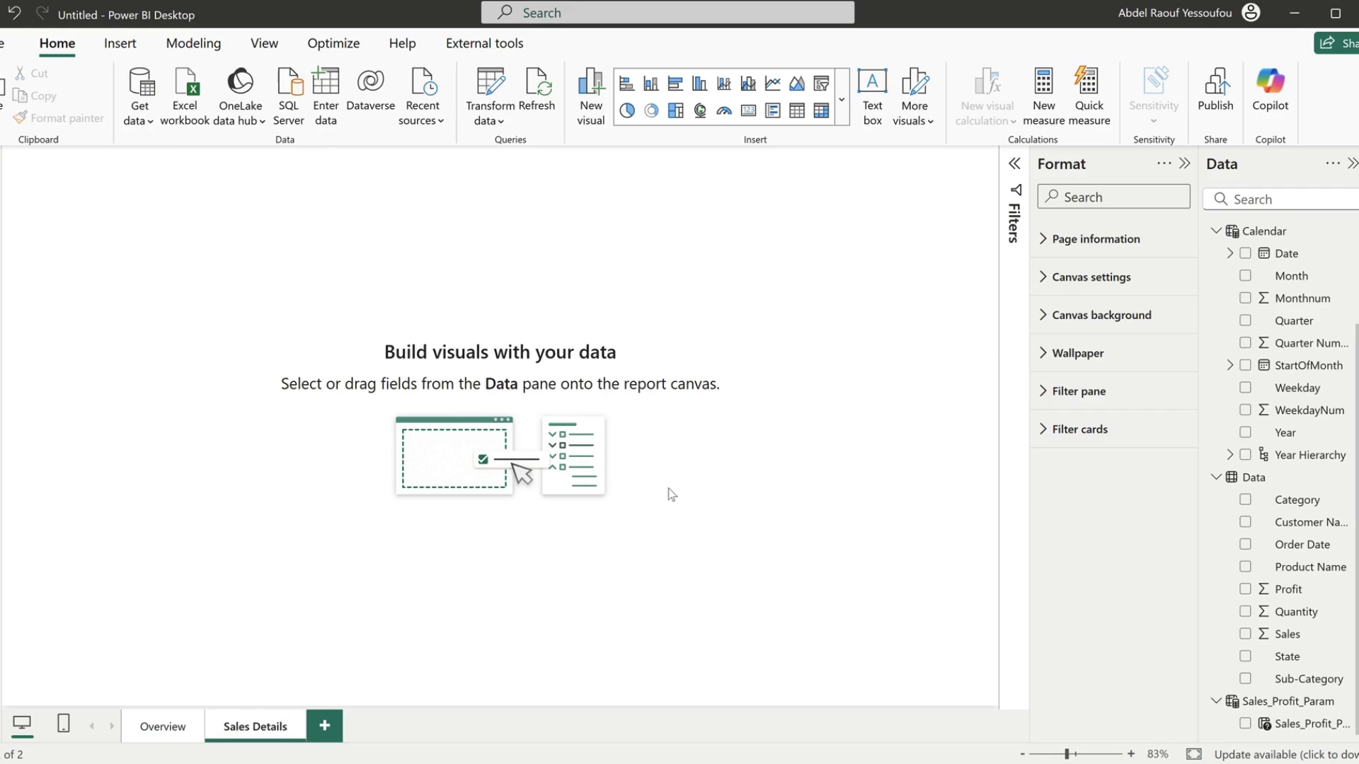
- Set Detail.png as the canvas background image of the Sales Details page
click(1092, 323)
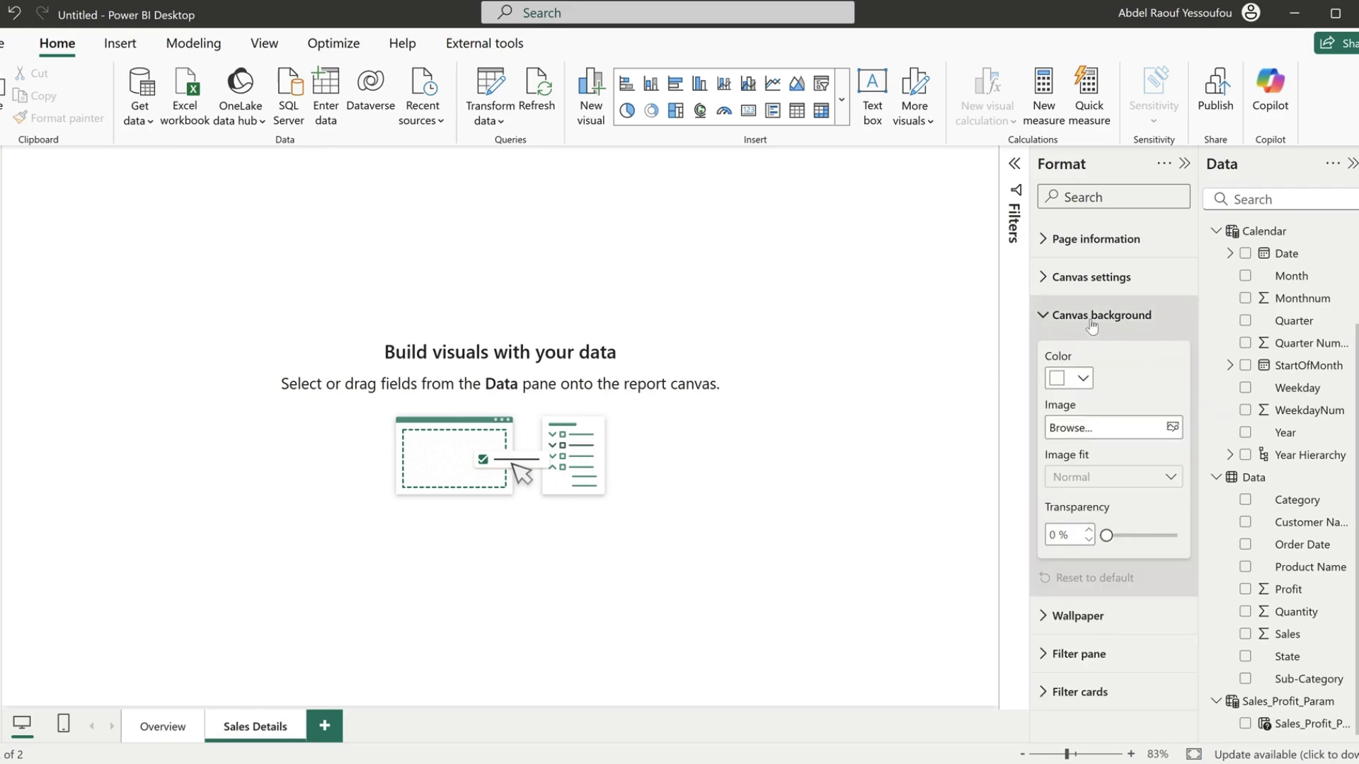
click(1180, 429)
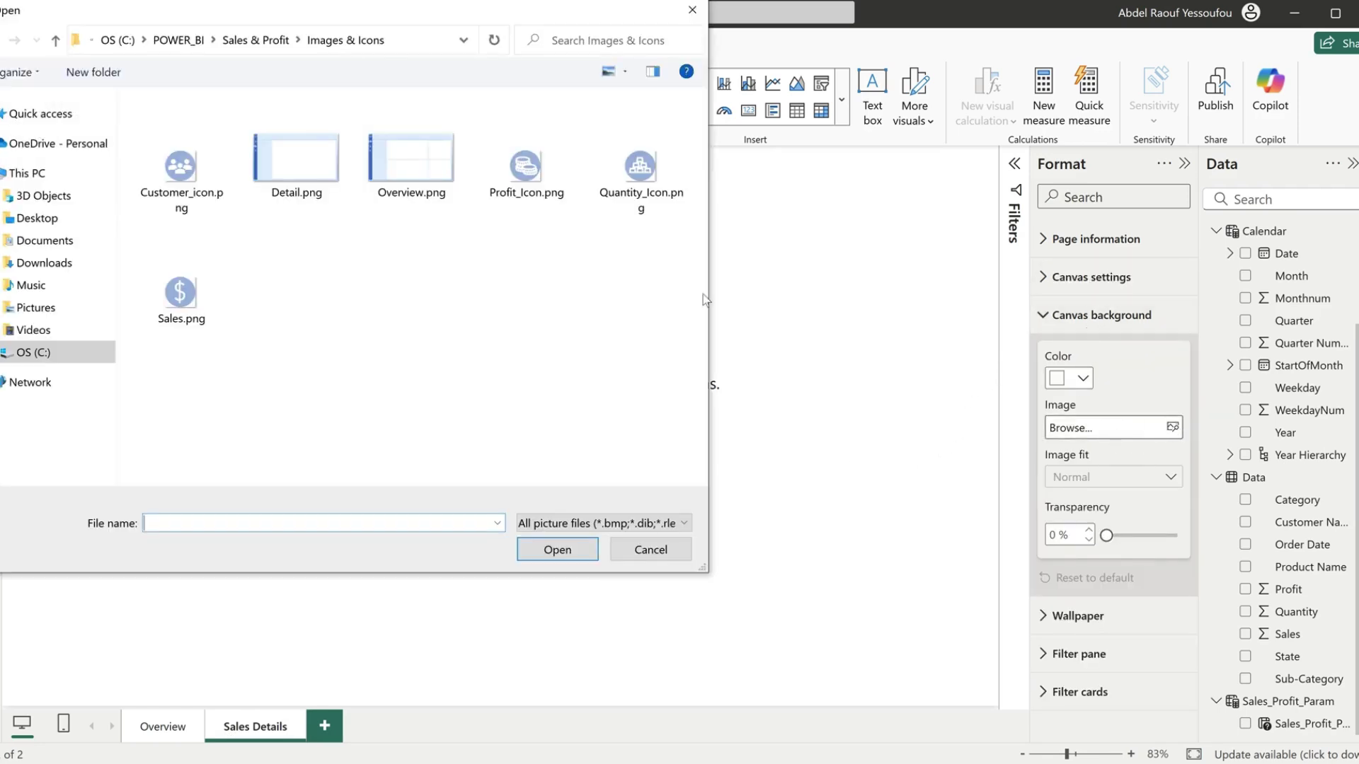
click(312, 168)
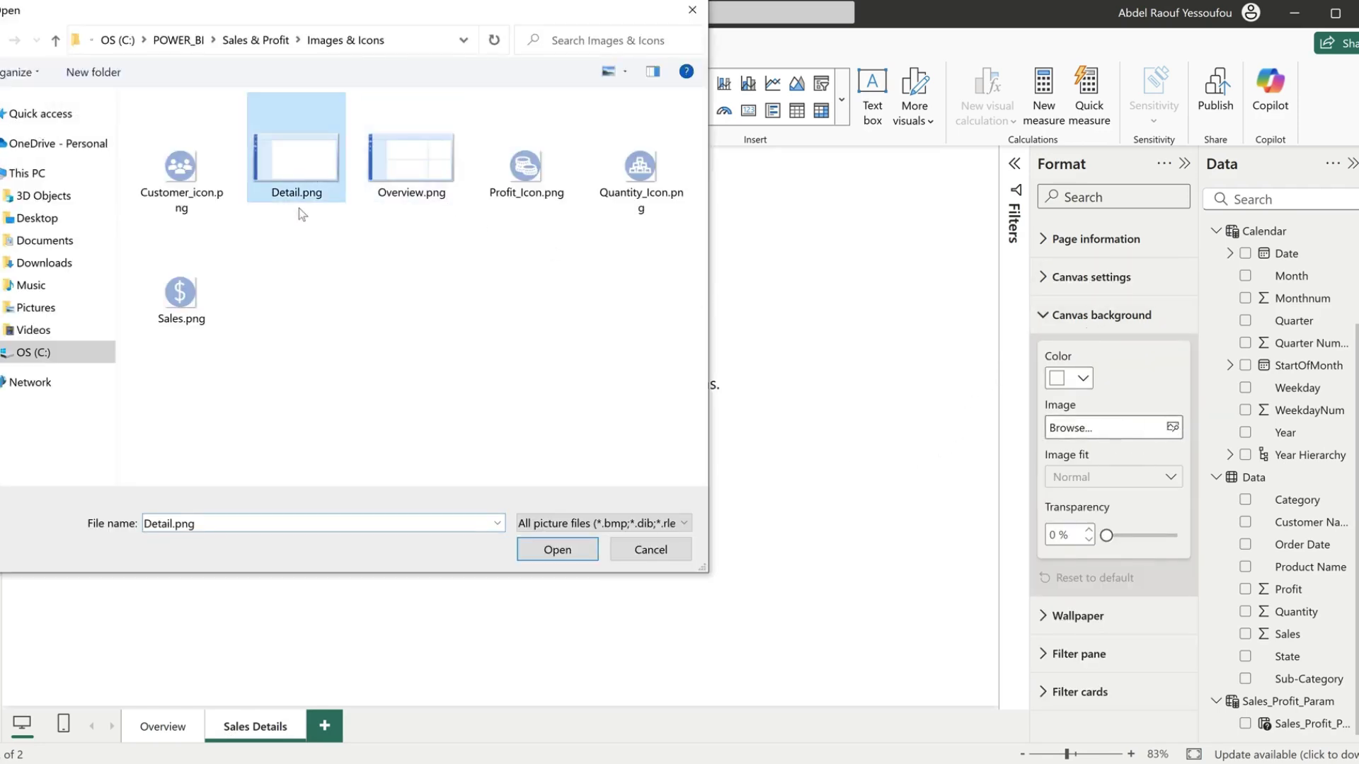
click(542, 554)
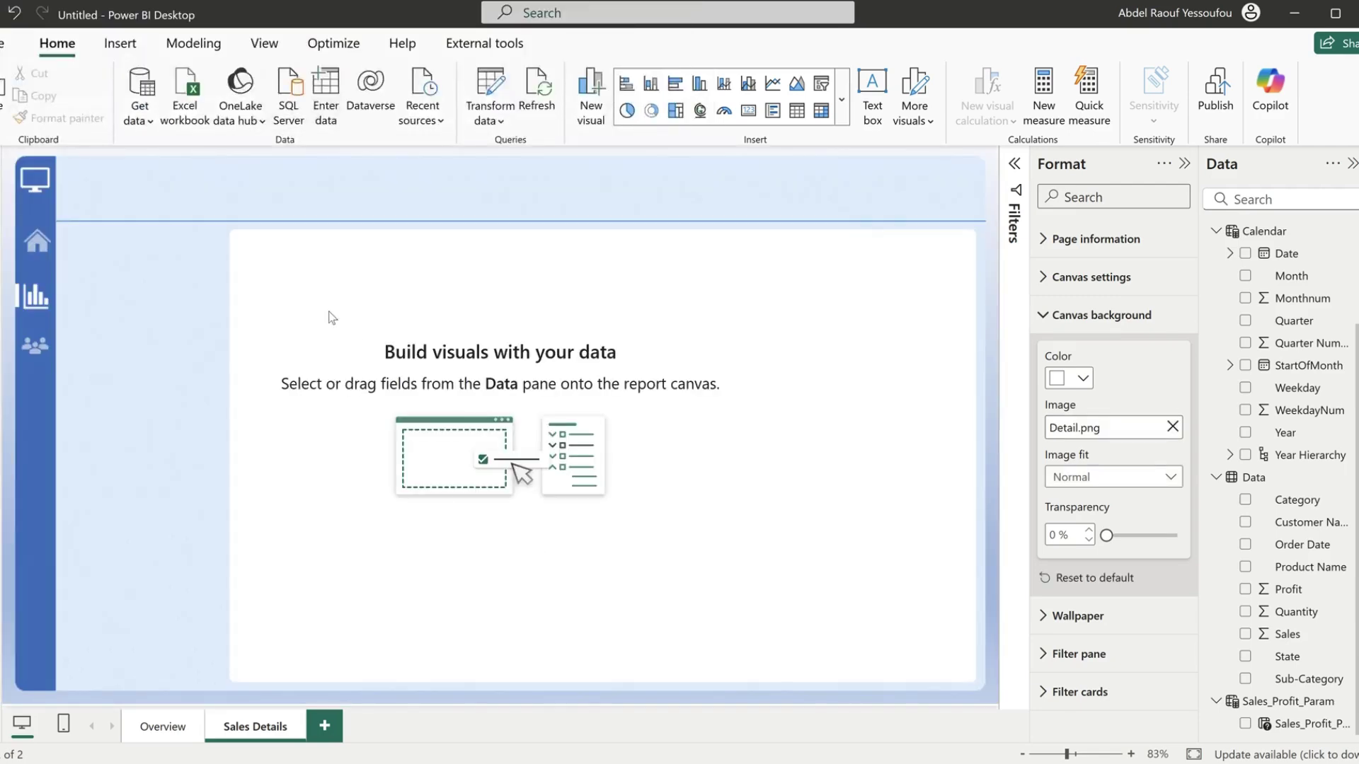
- Copy the KPI card visual from the Overview page to the Sales Details page
click(164, 733)
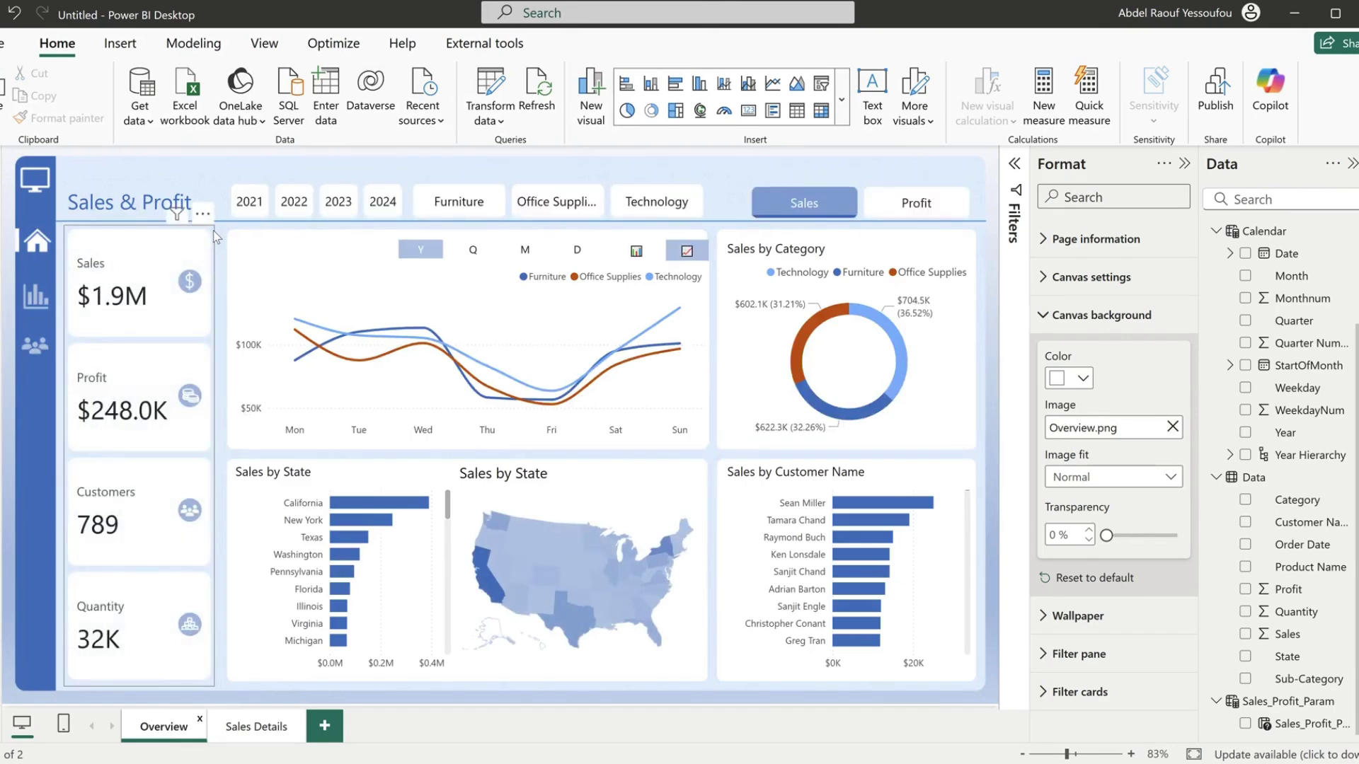
click(214, 229)
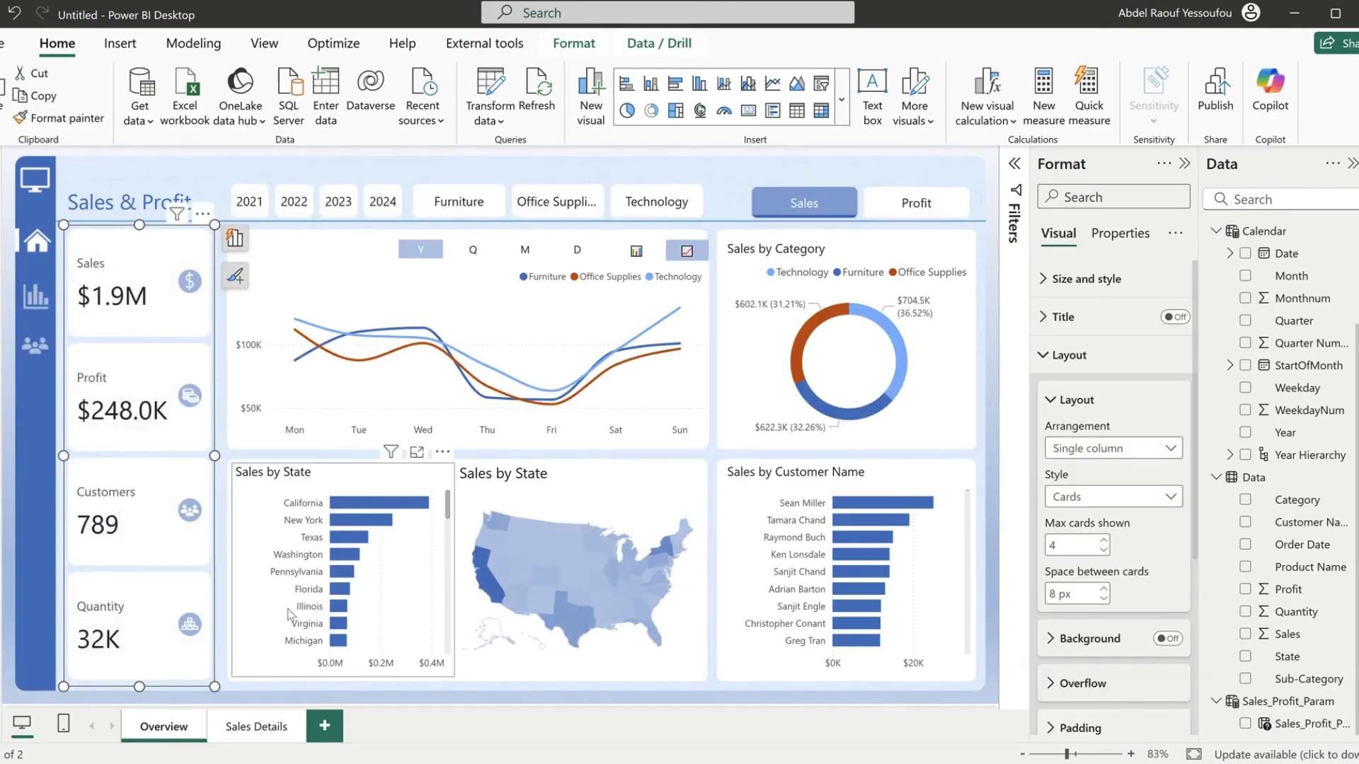
click(262, 728)
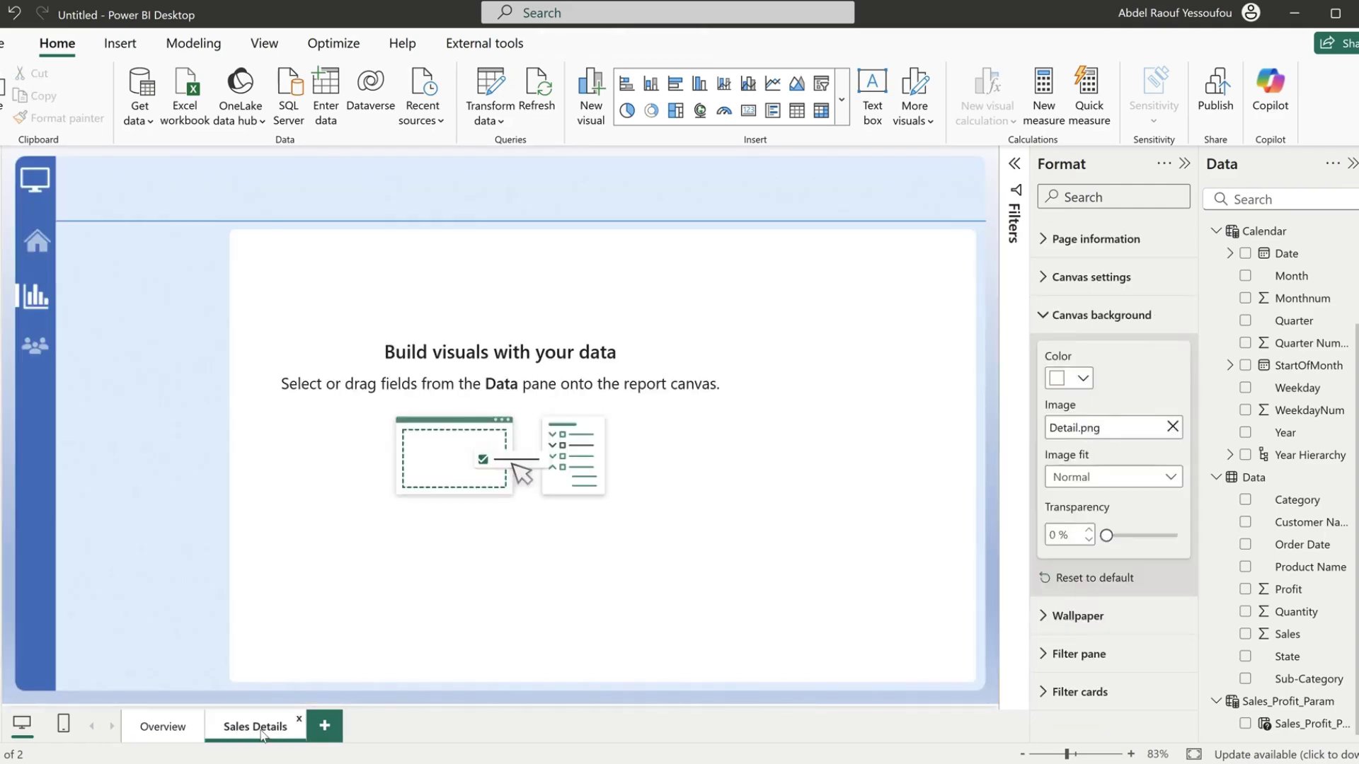
key(ctrl+v)
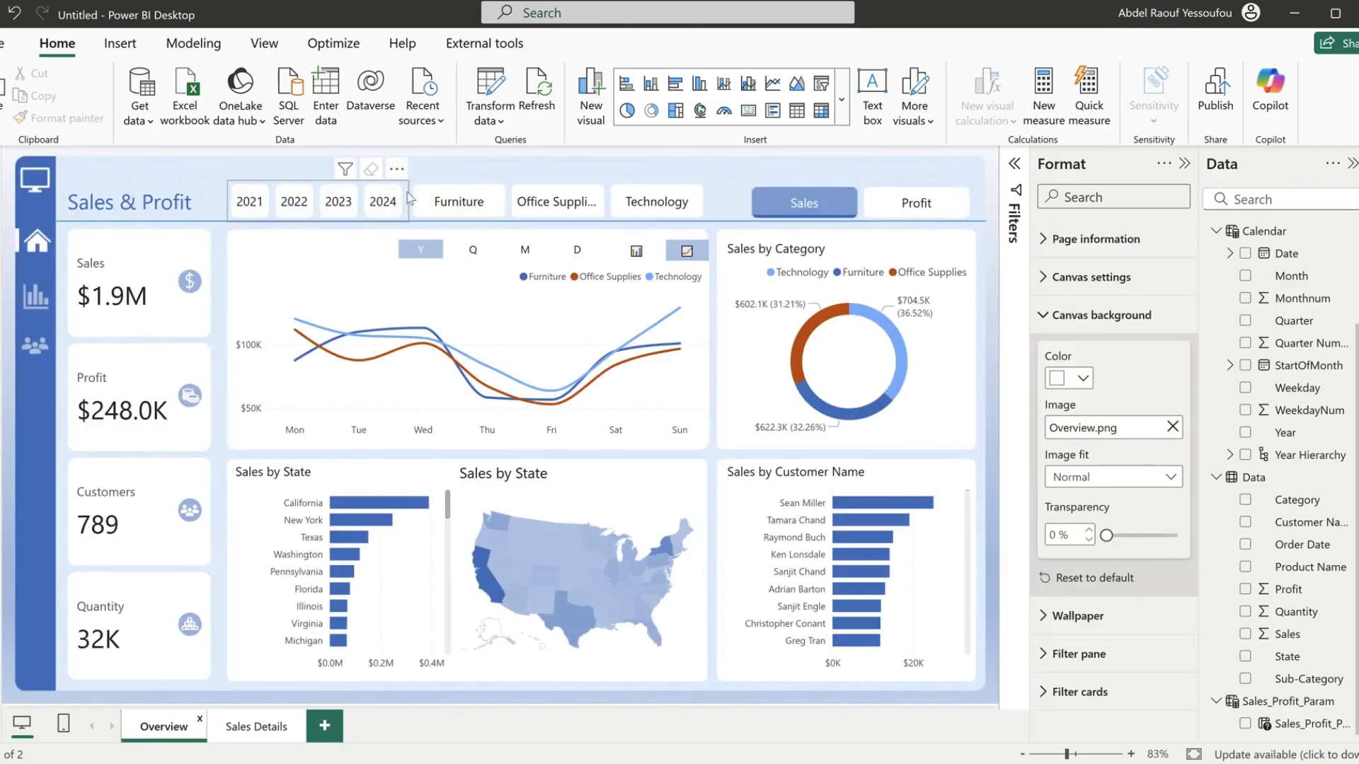
click(407, 195)
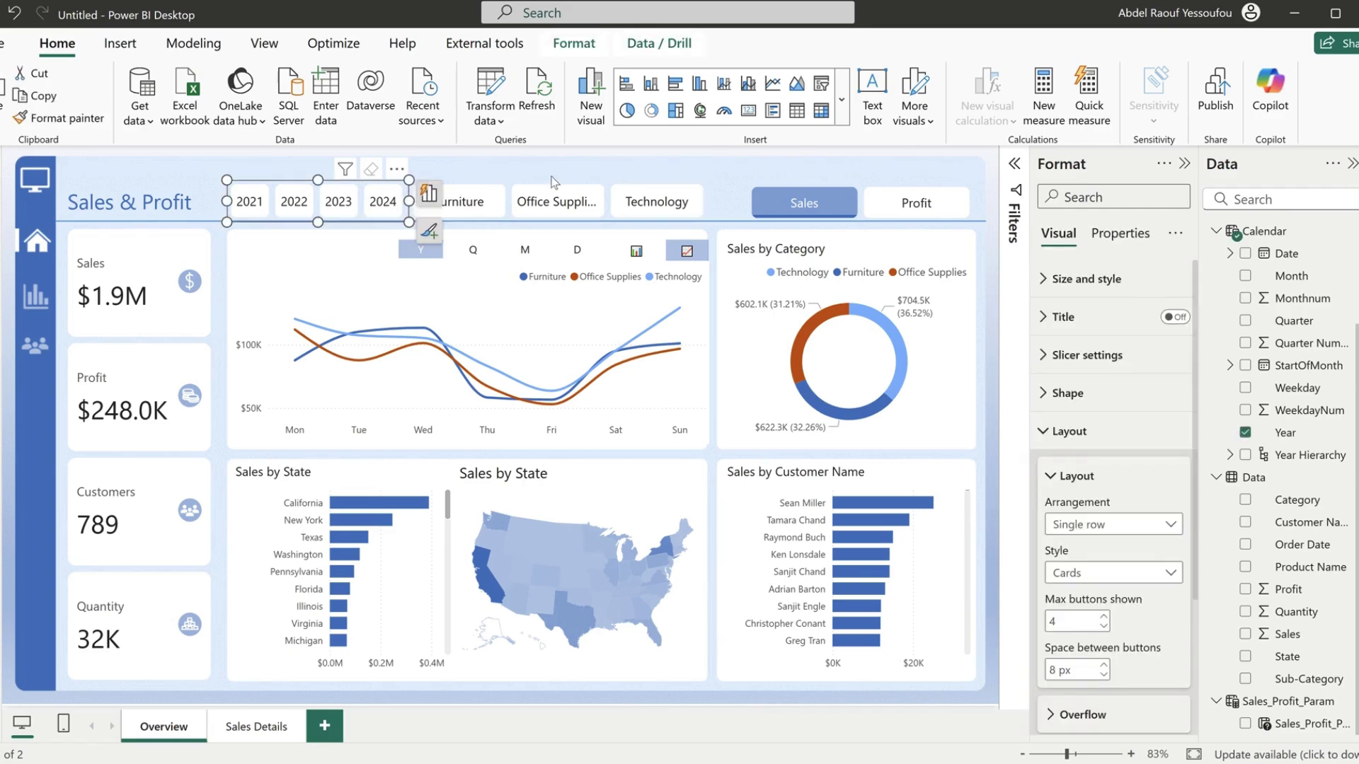
ctrl+click(616, 188)
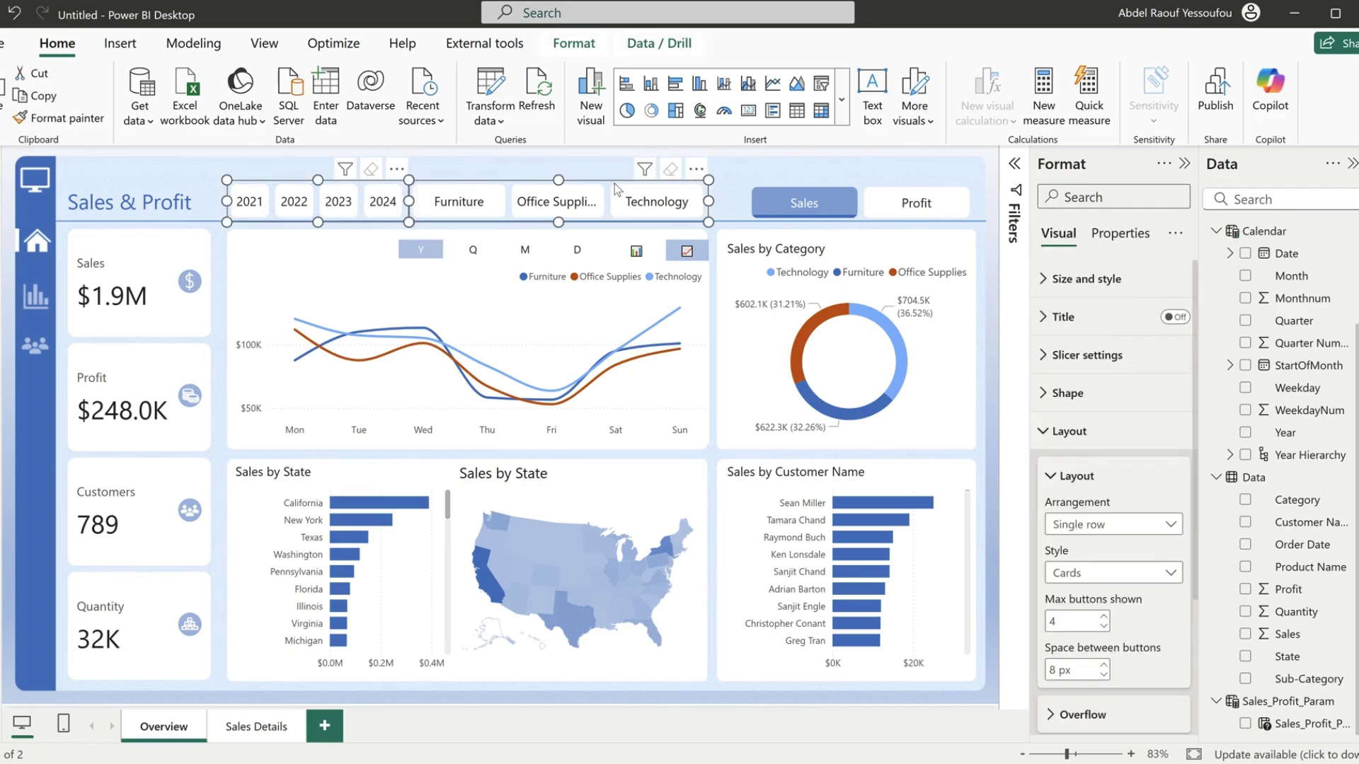
click(598, 162)
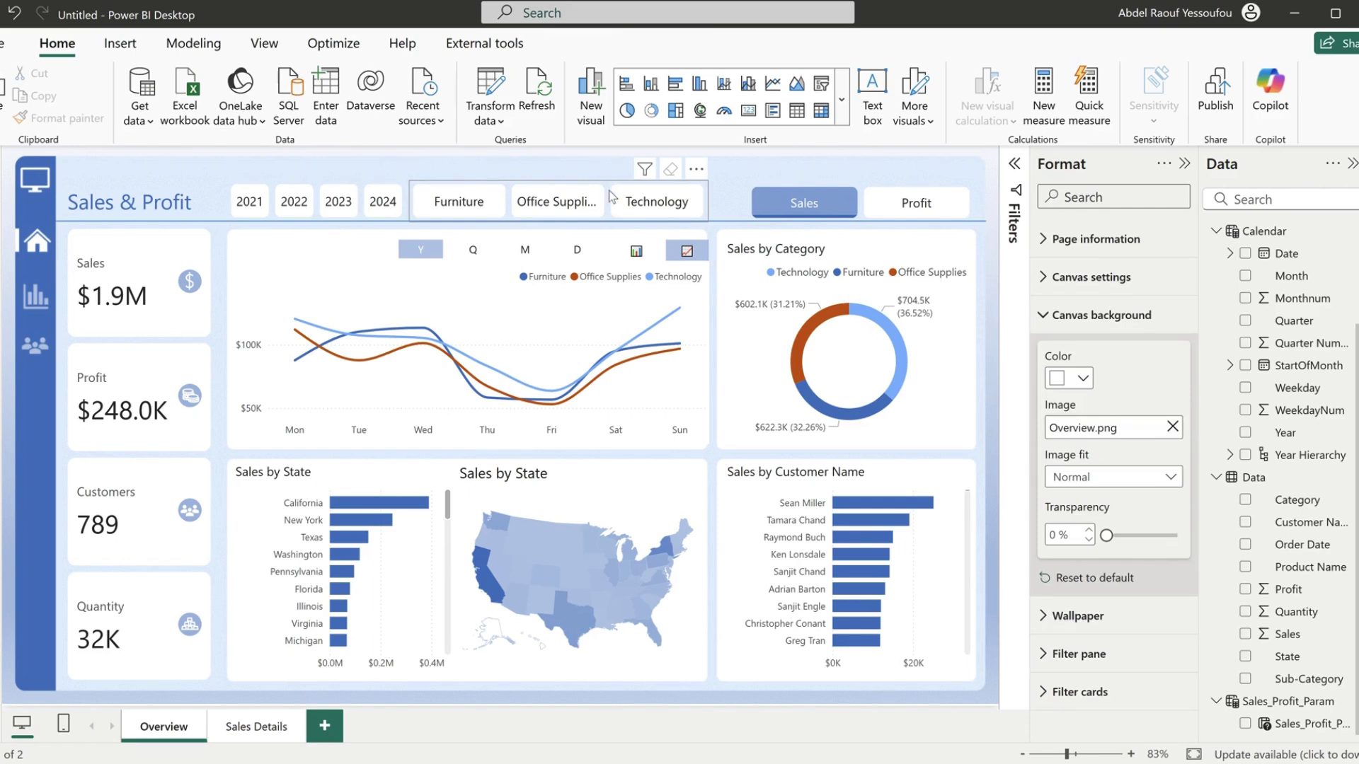
- Set the callout value font size to 10 for the Category slicer's Selected and Default states and for the Year slicer's Default state
click(613, 197)
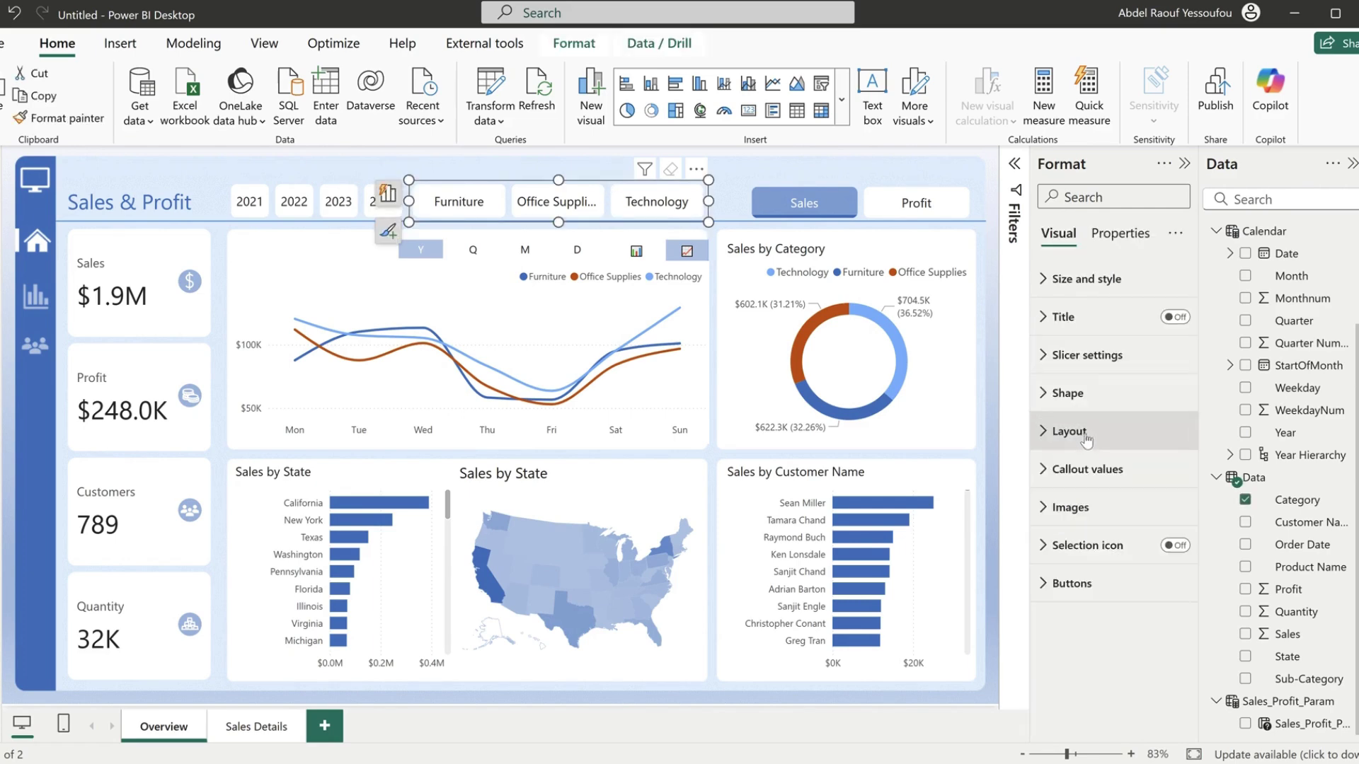
click(1085, 470)
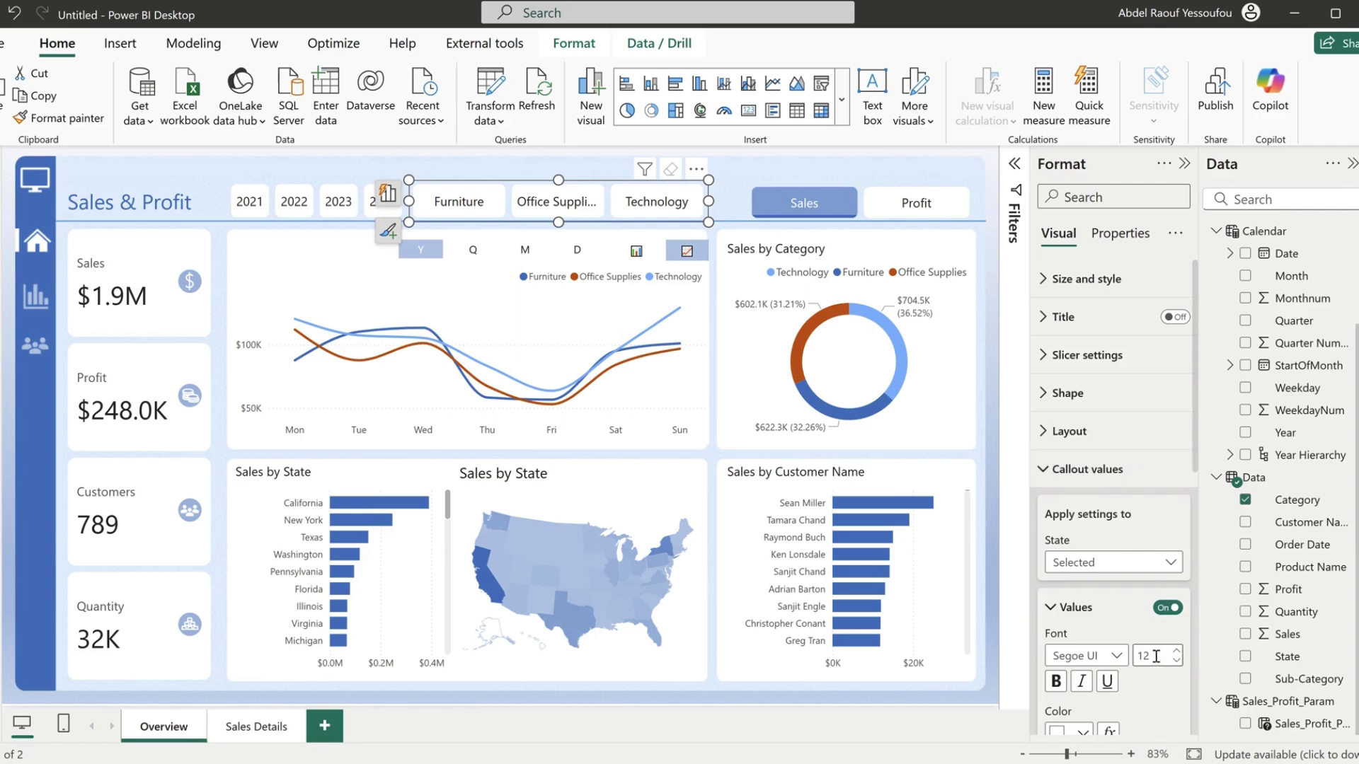
scroll(1156, 656, down, 2)
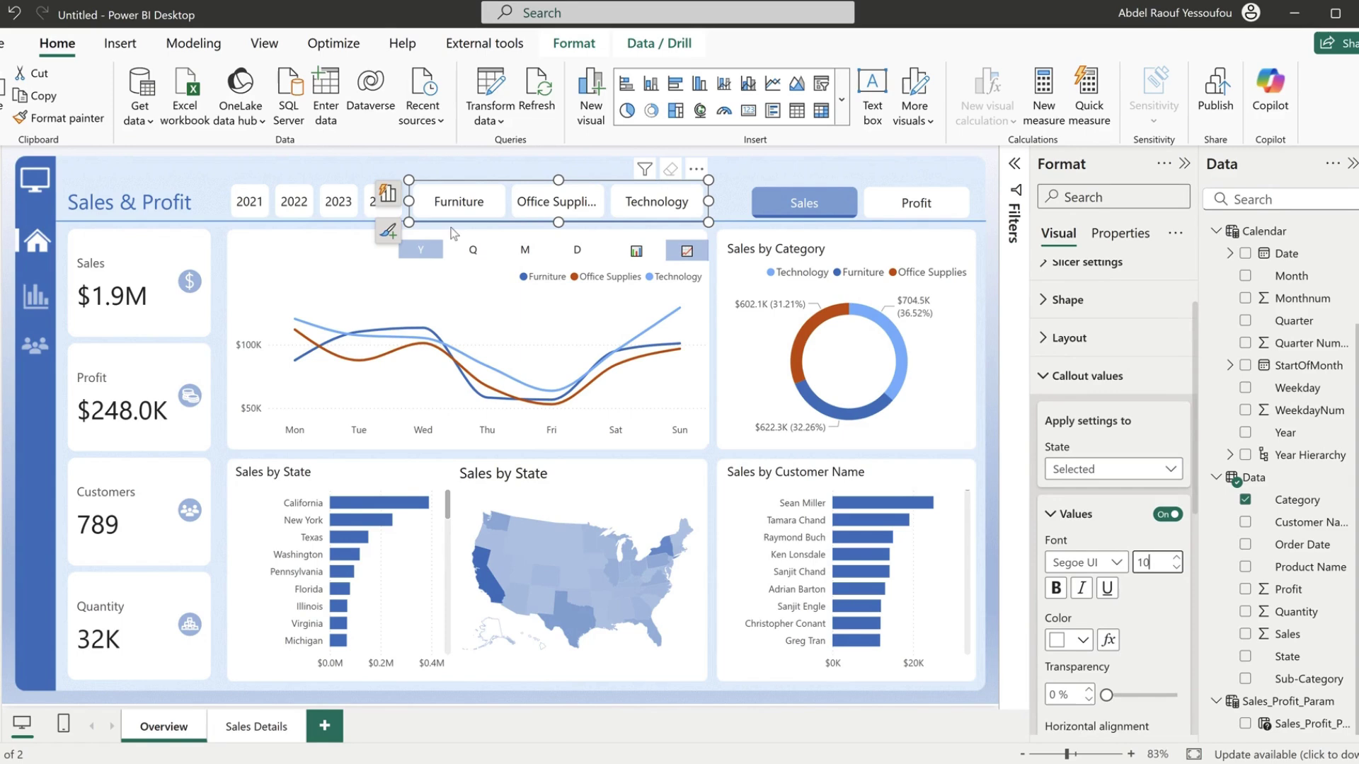
click(1095, 471)
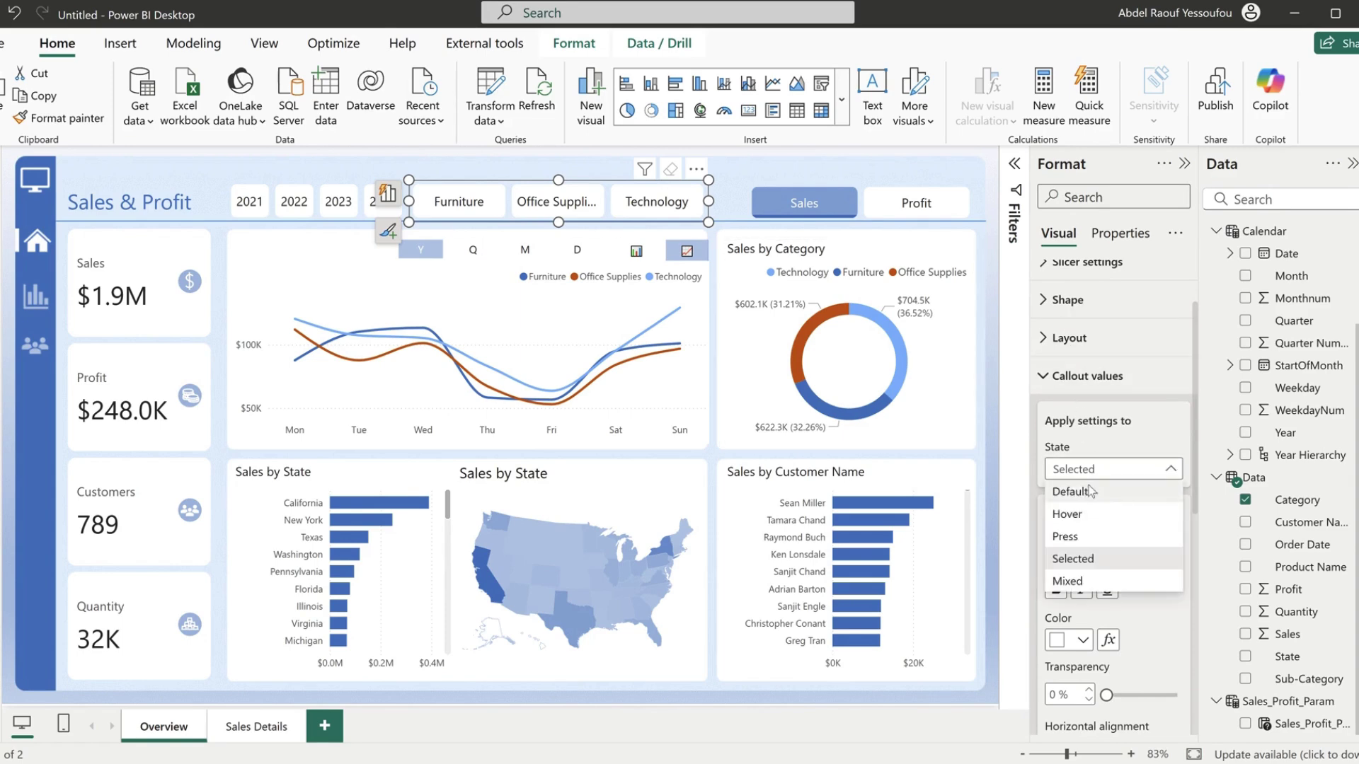
click(1088, 491)
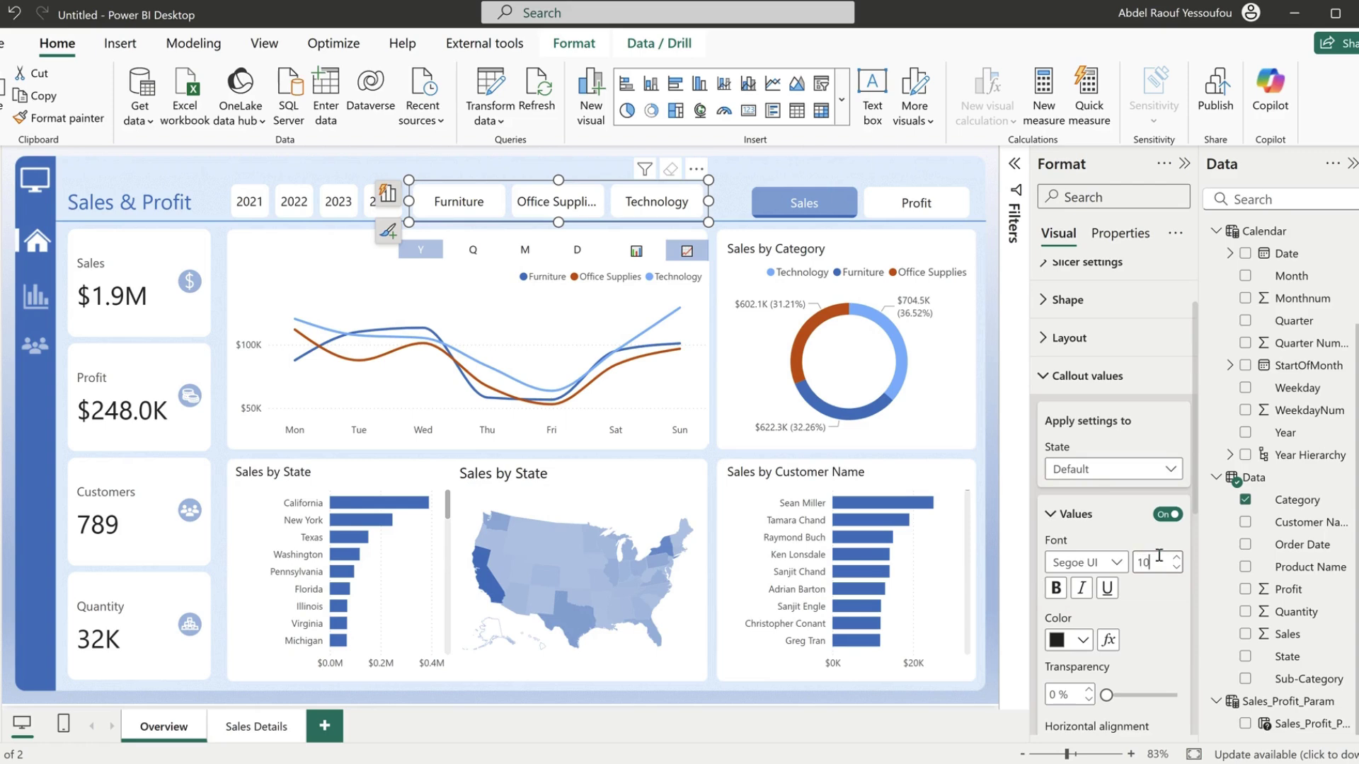
key(Return)
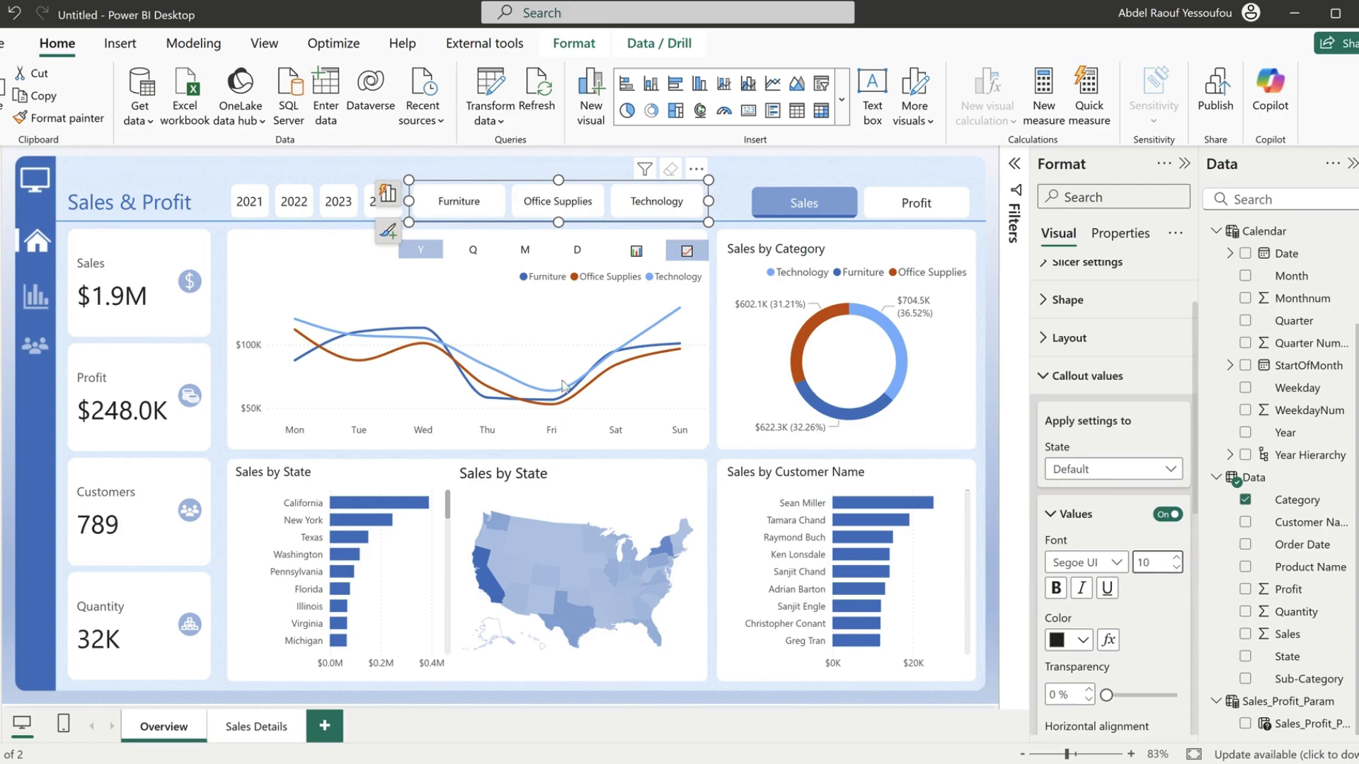
click(312, 218)
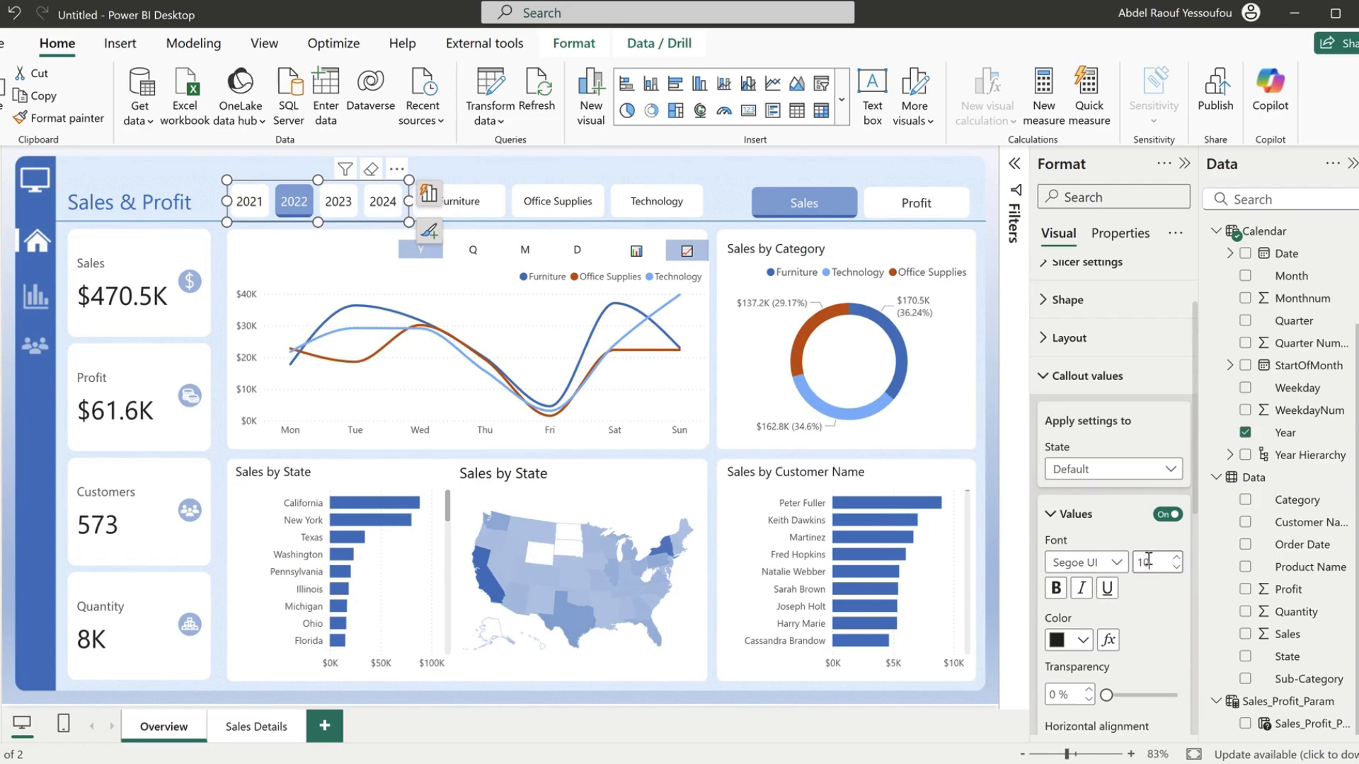
click(308, 164)
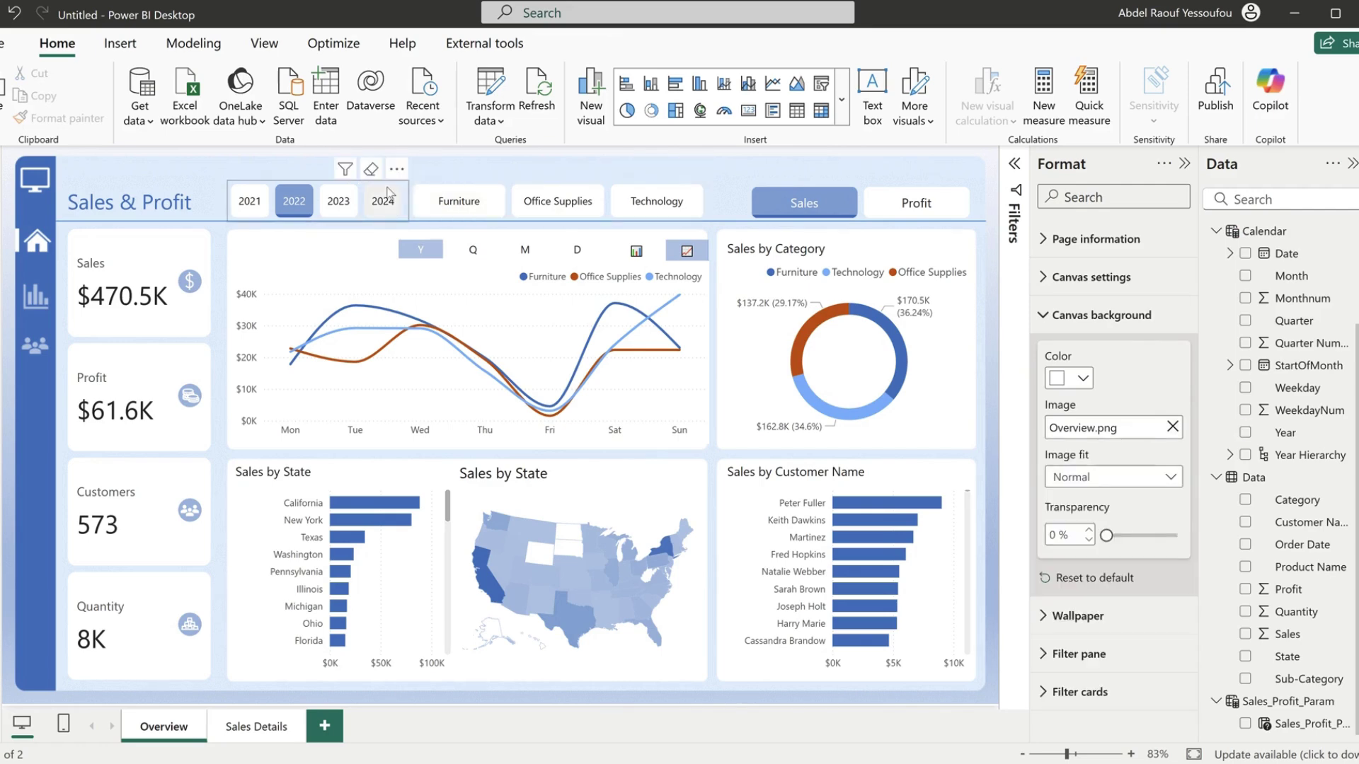
- Copy the Year and Category slicers to the Sales Details page without syncing them, and clear the copied Year slicer's 2022 selection
click(515, 190)
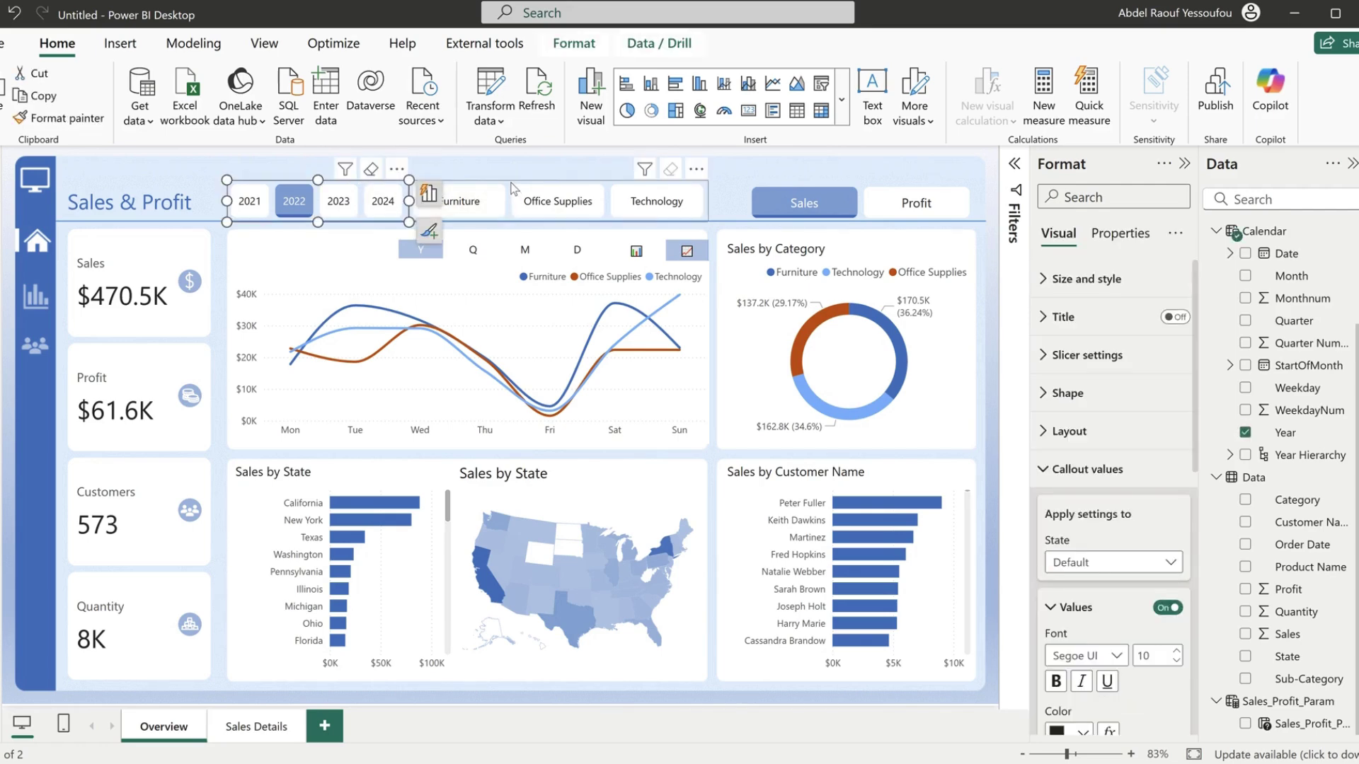
click(511, 185)
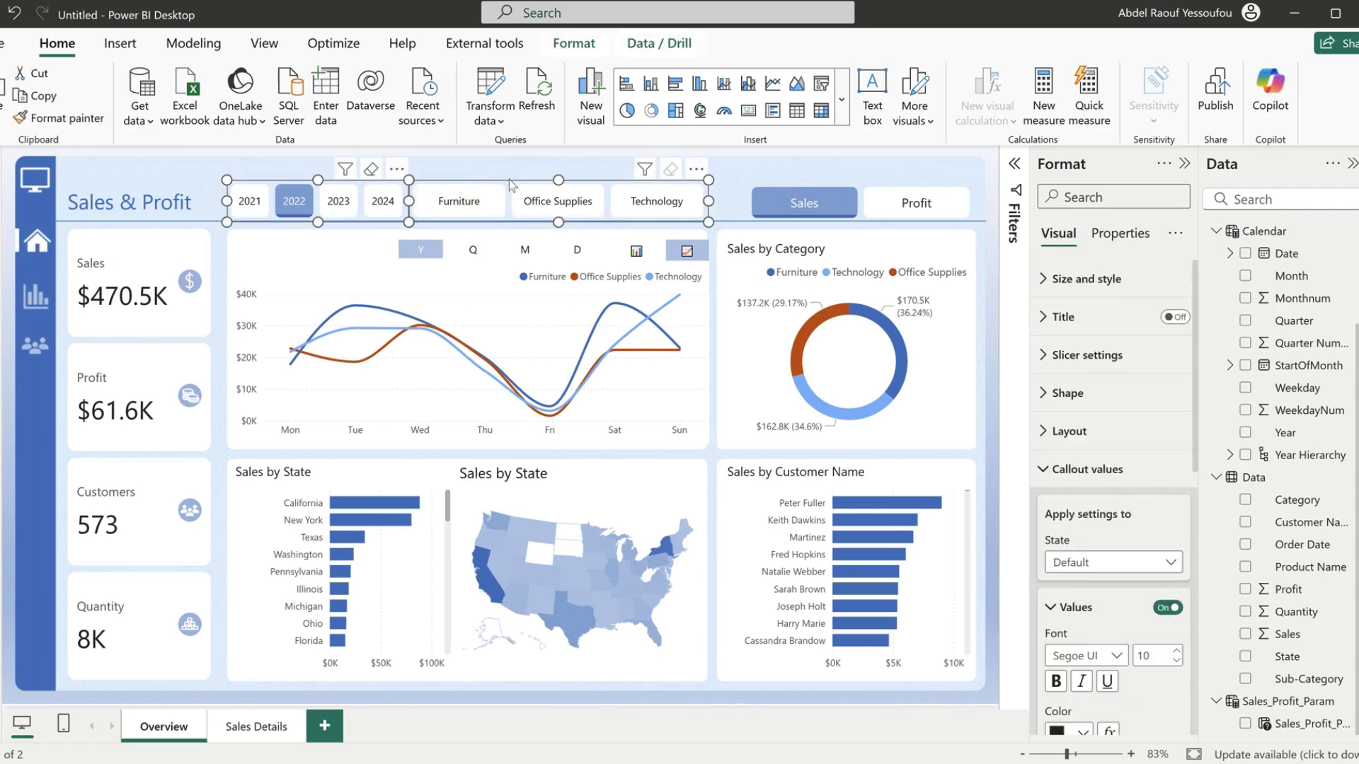
click(246, 733)
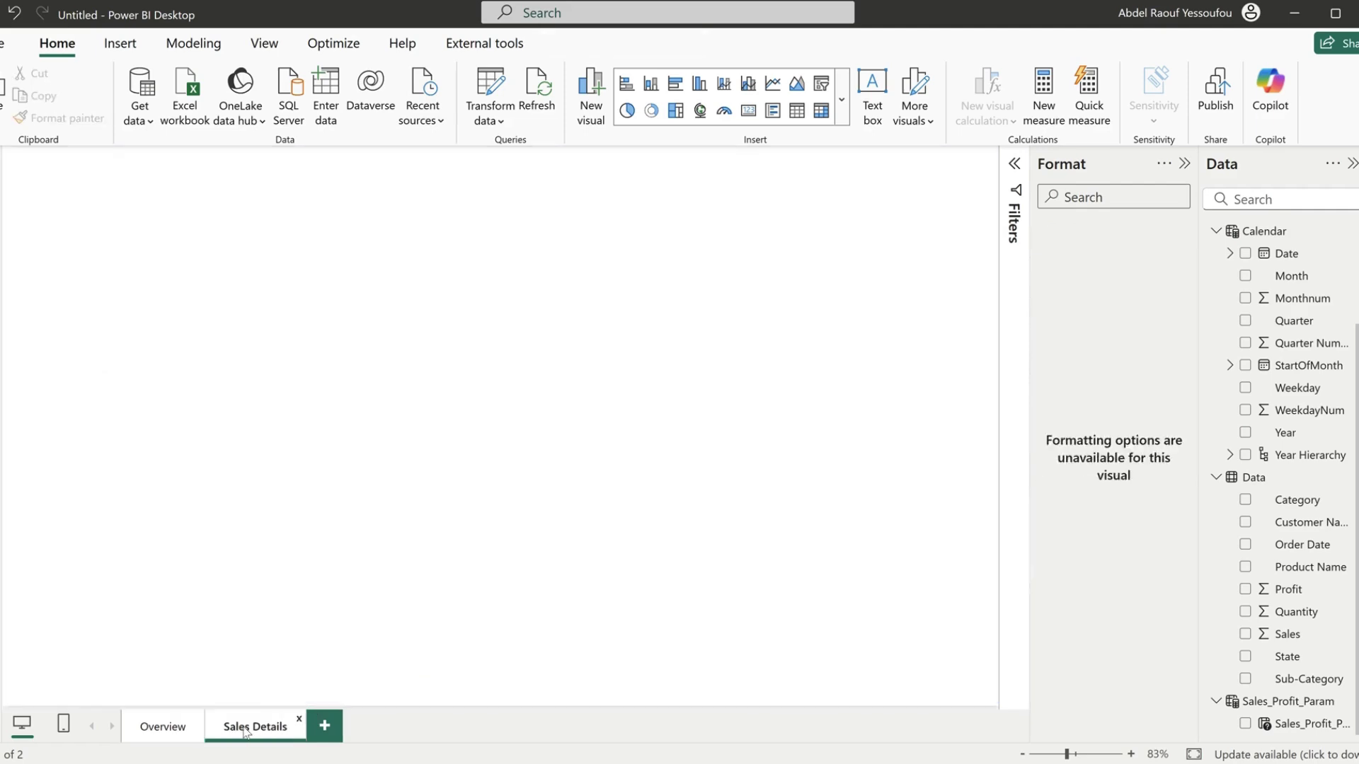
key(ctrl+v)
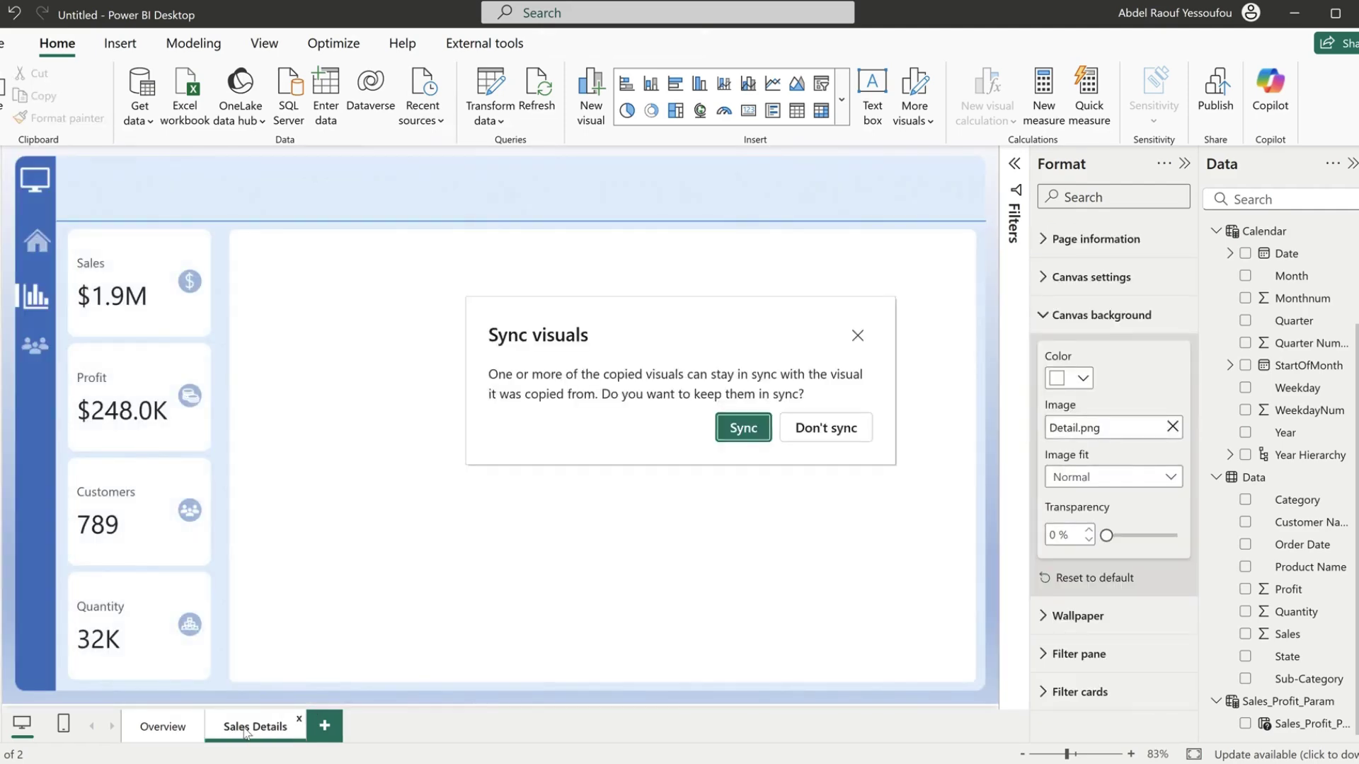
click(819, 434)
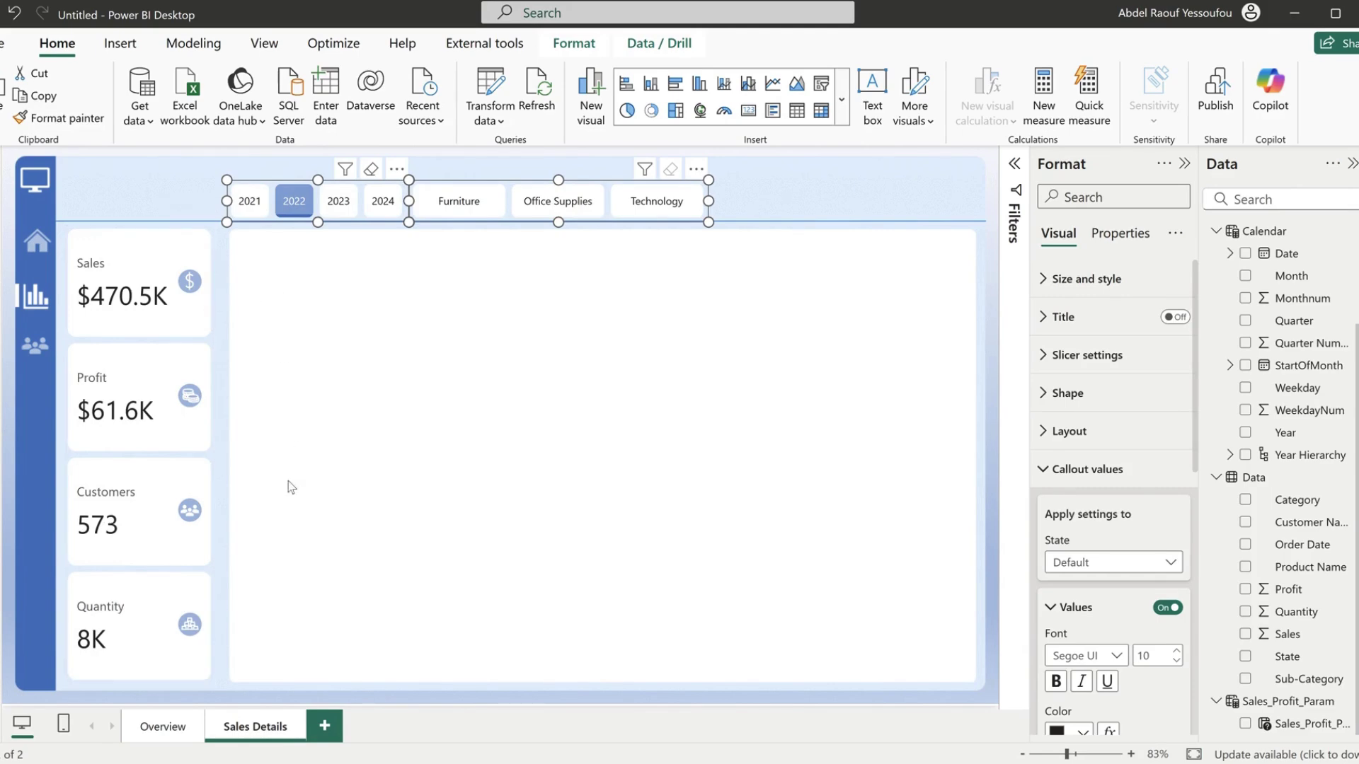
click(295, 204)
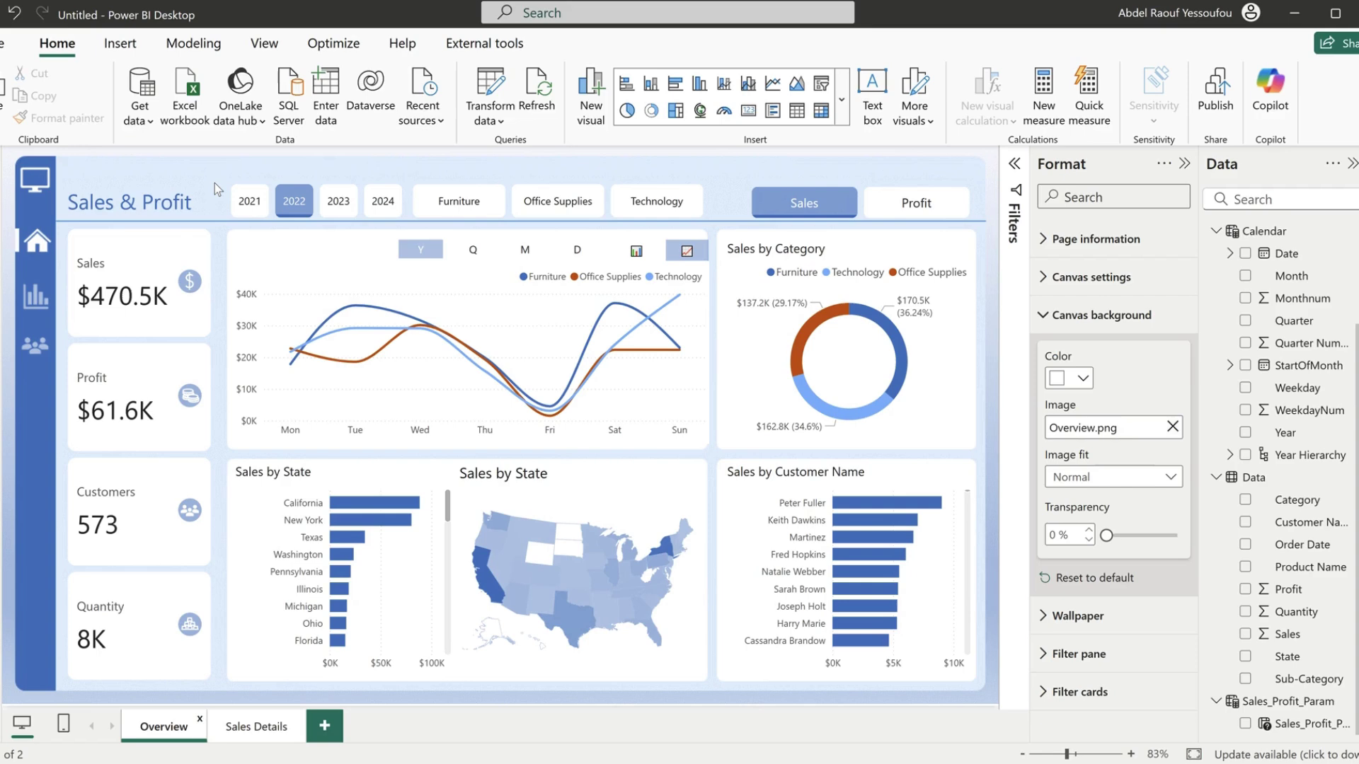
- Copy the "Sales & Profit" title text box from the Overview page to the Sales Details page
click(210, 188)
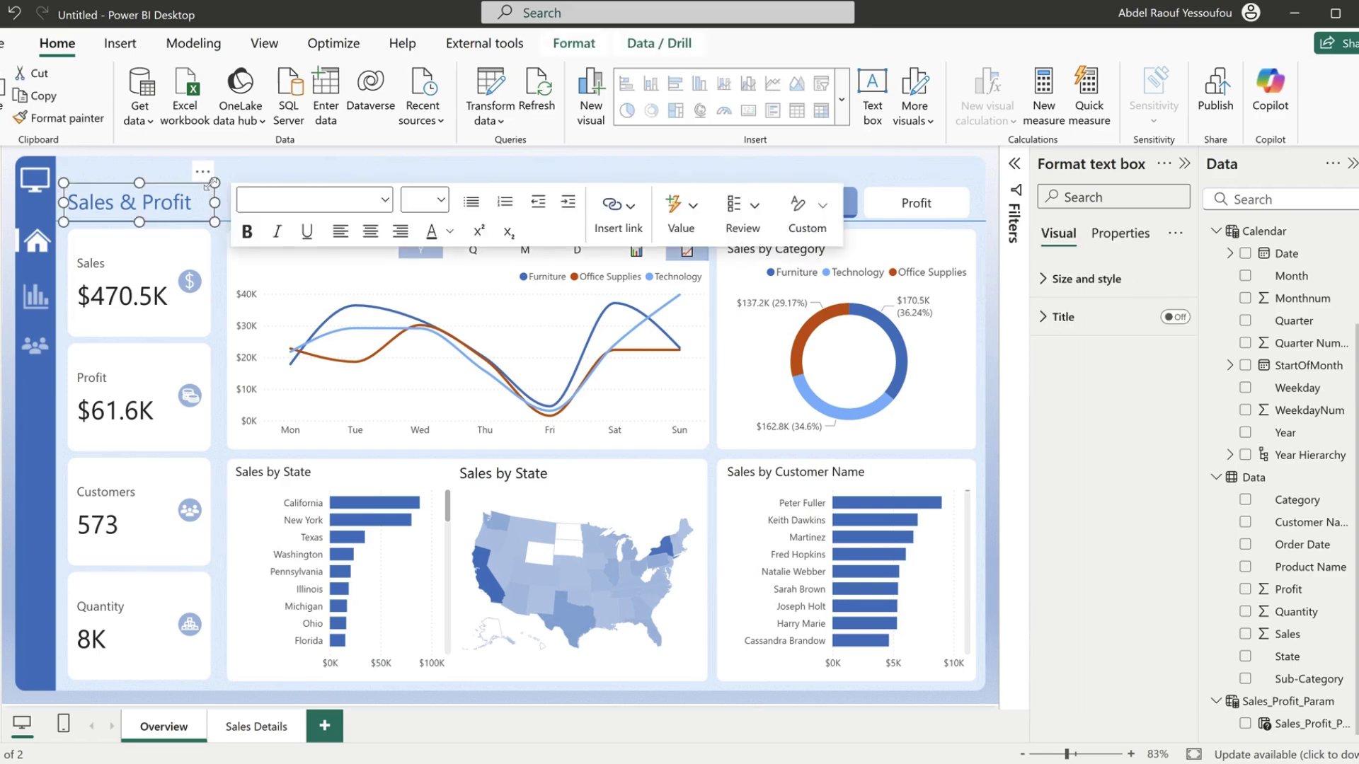
click(259, 729)
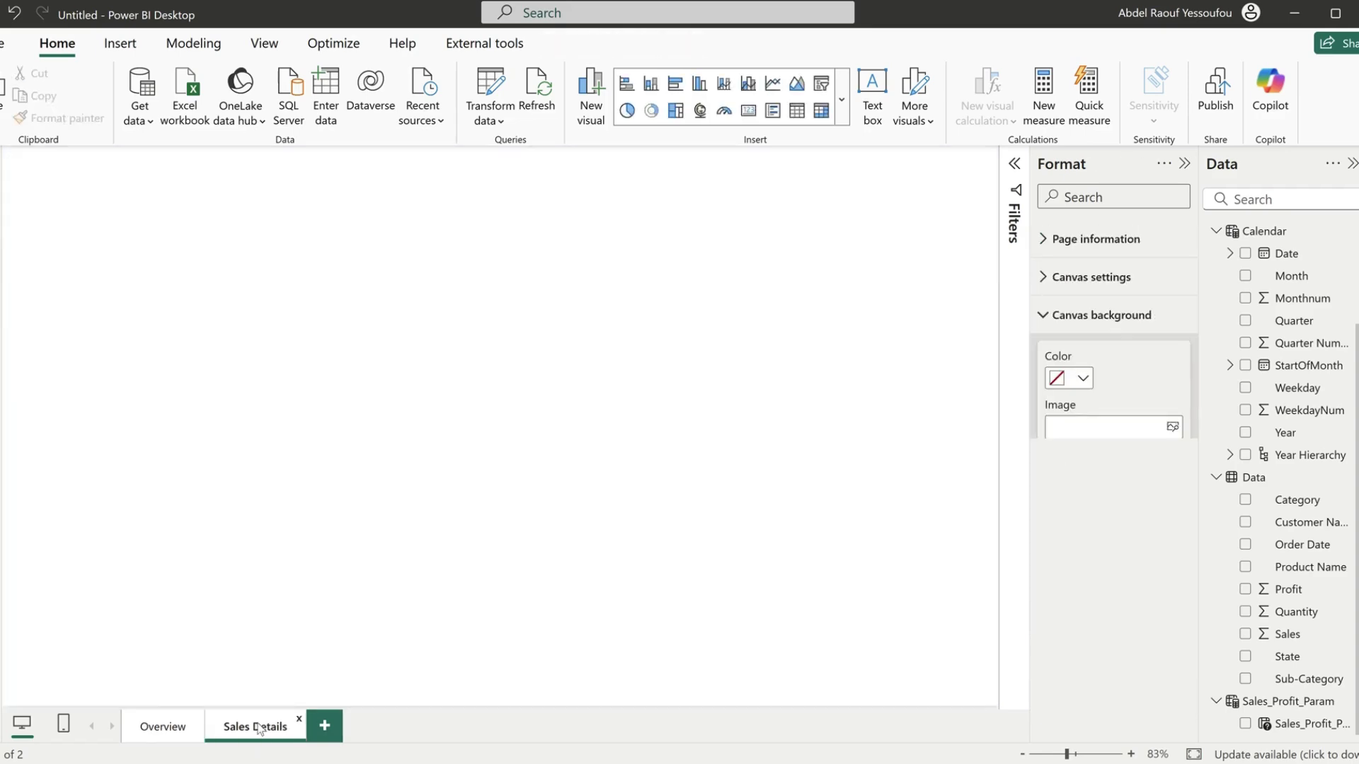
key(ctrl+v)
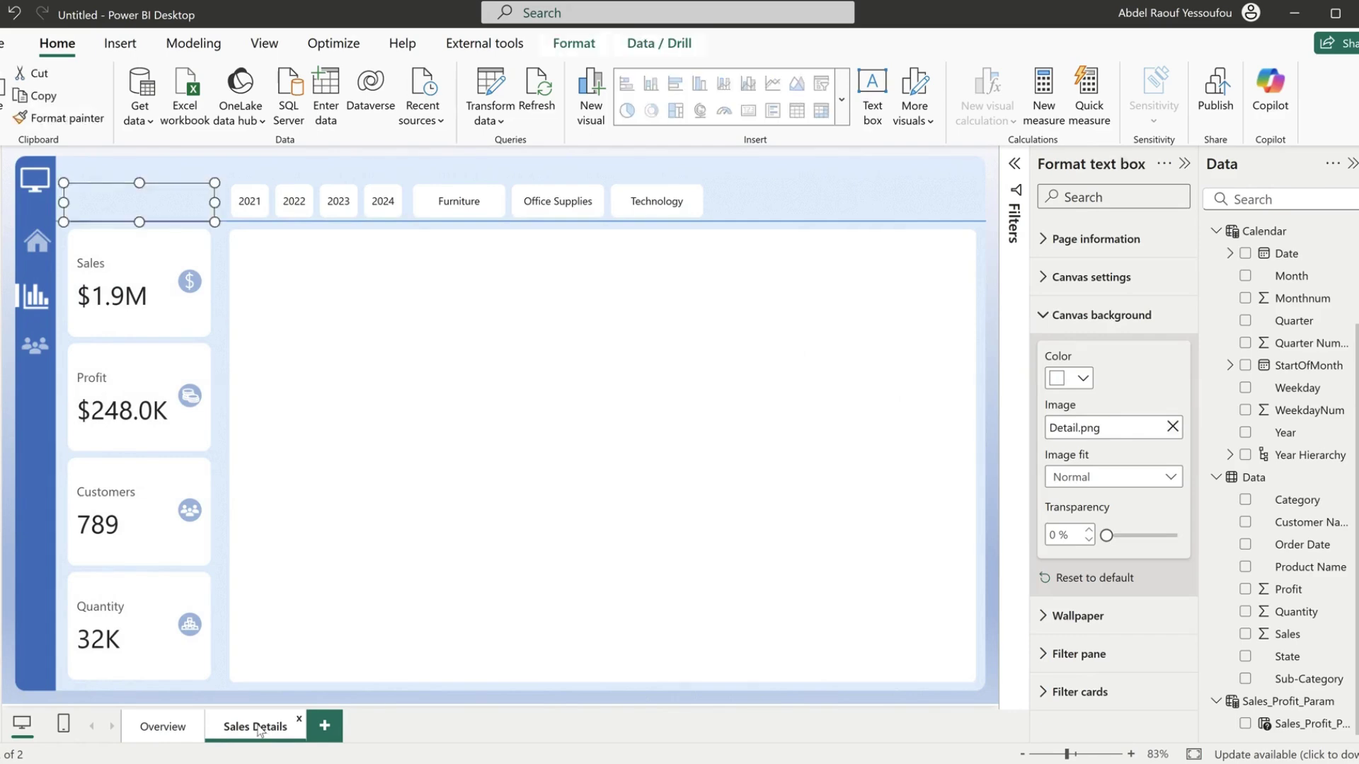
click(453, 416)
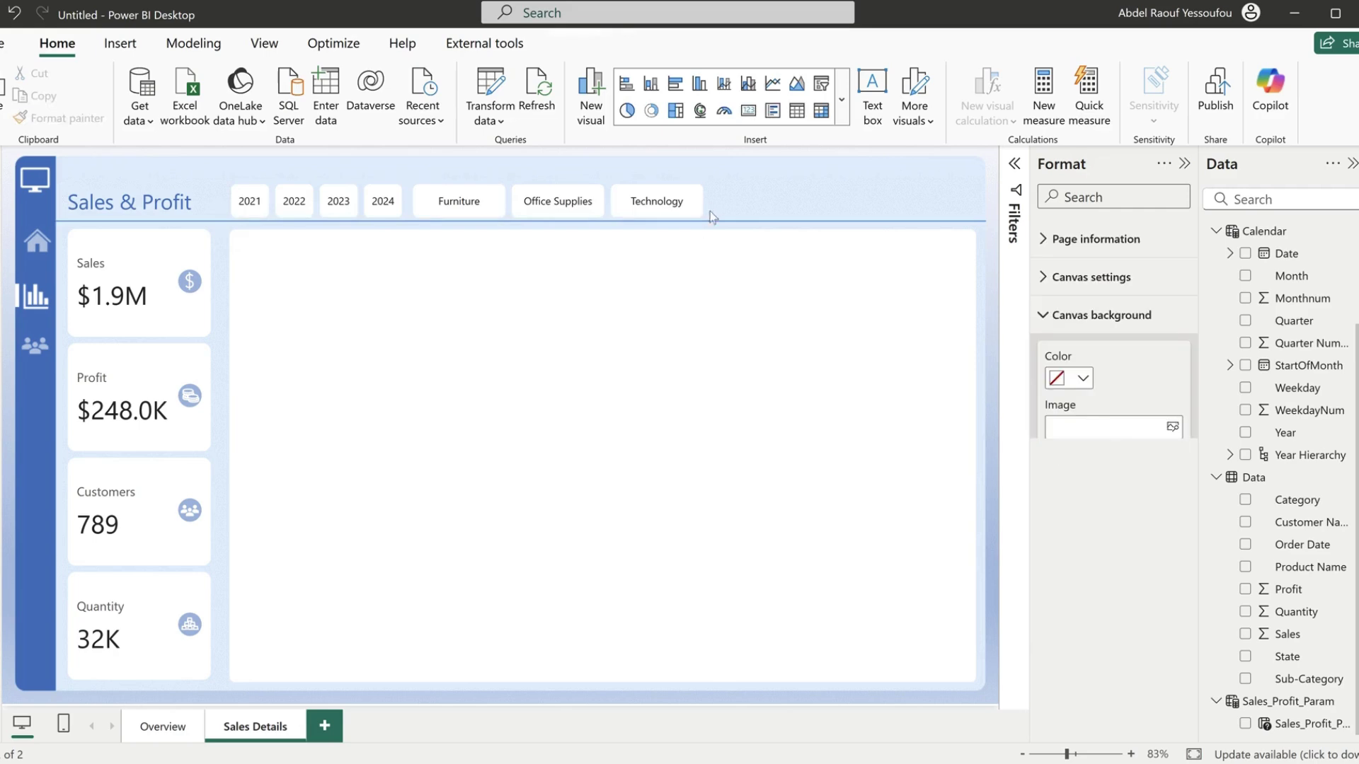
- Add an empty table visual to the Sales Details page and stretch it across the full width of the white content area
click(797, 111)
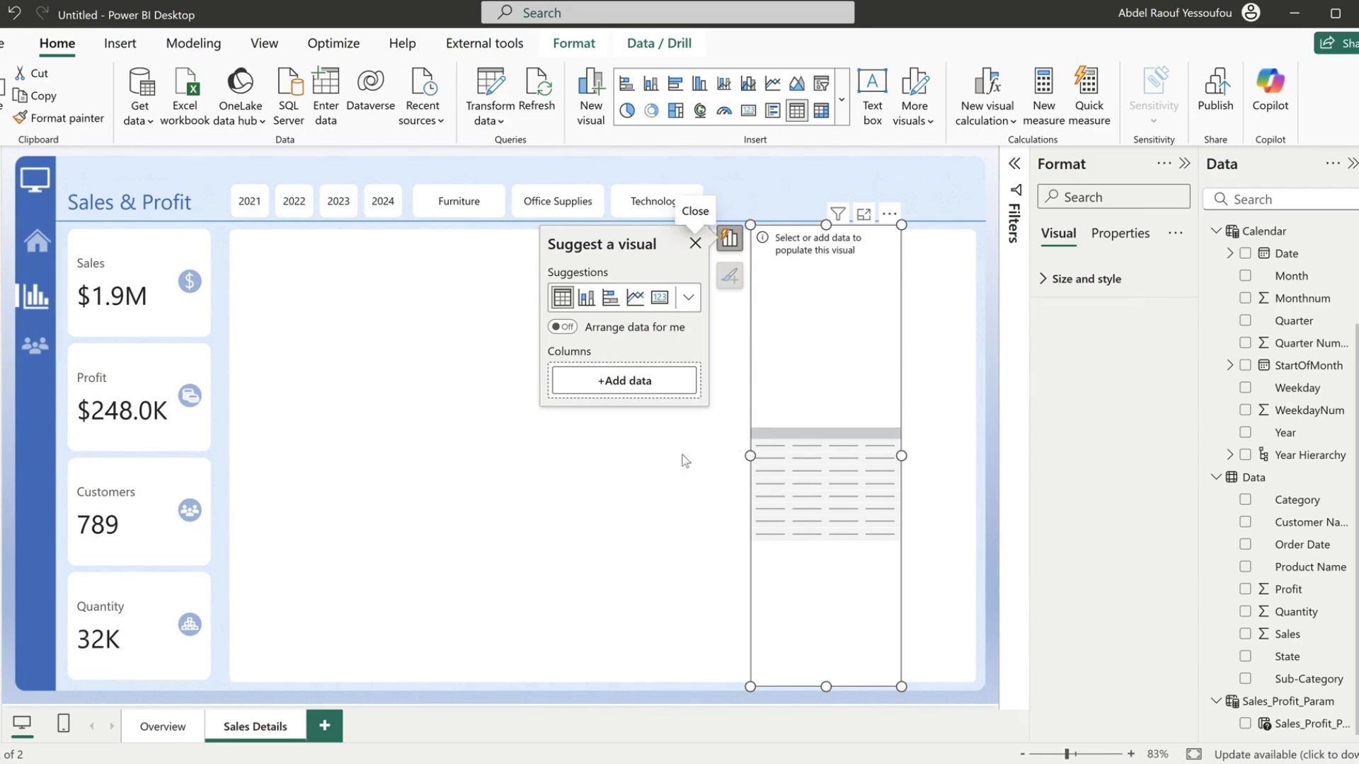
drag(750, 455, 230, 487)
drag(901, 458, 978, 464)
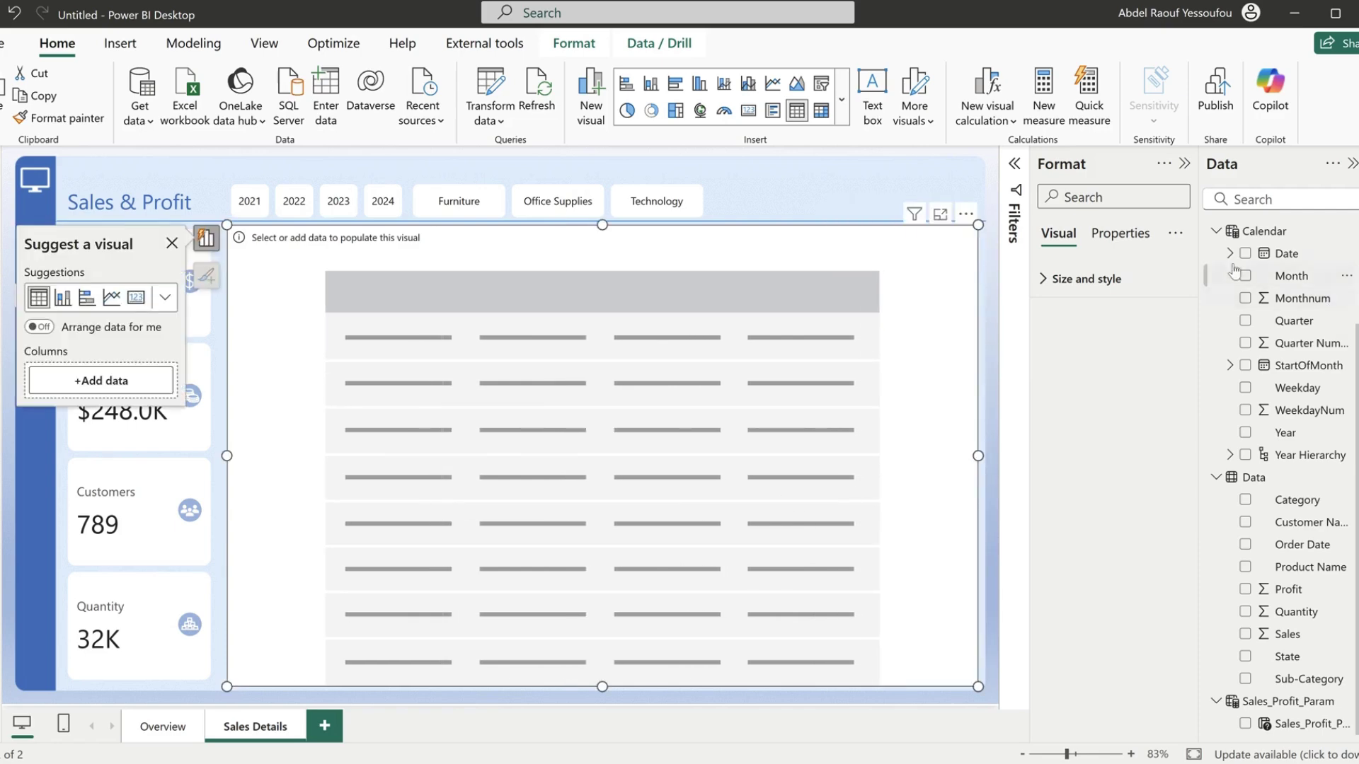
- Add Category, Customer Name, Order Date, Product Name, Profit, Quantity, Sales, State and Sub-Category from the Data table to the empty table visual
click(1186, 168)
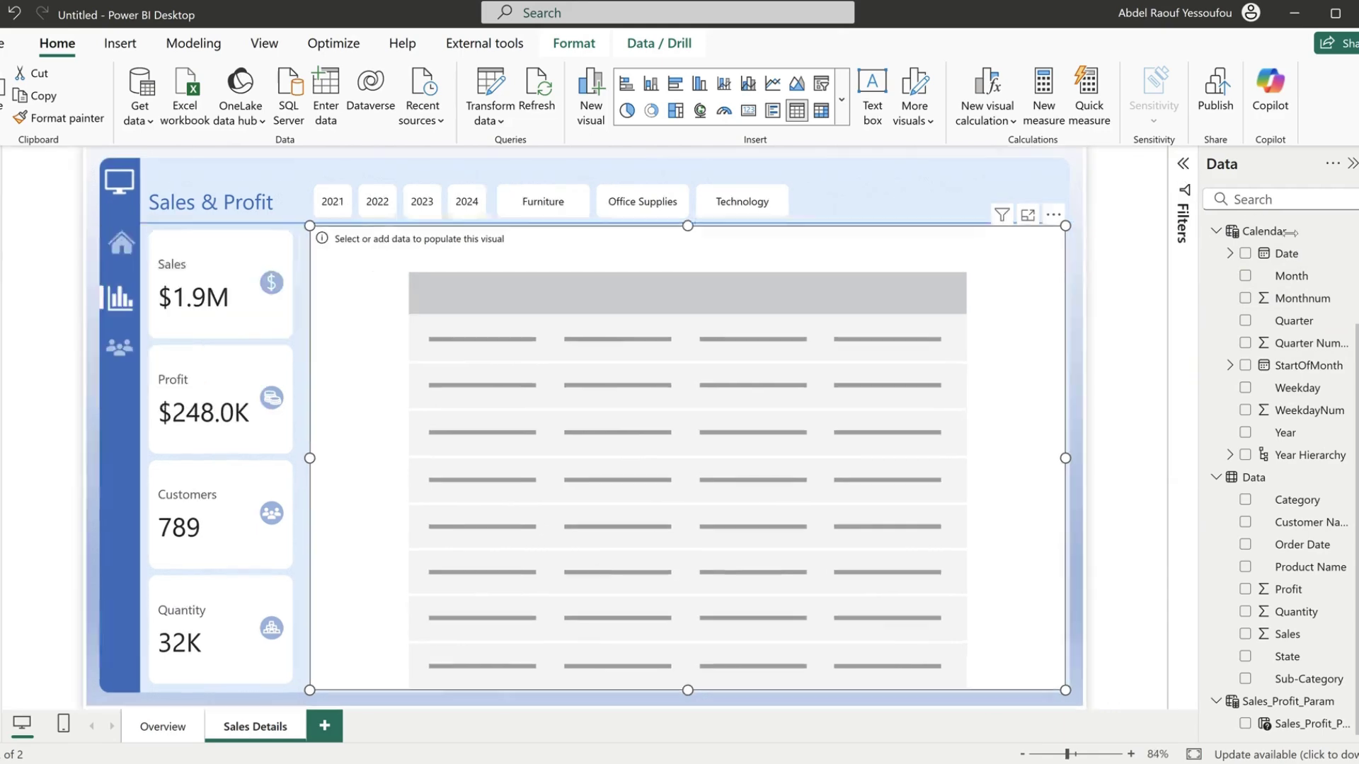
click(1358, 228)
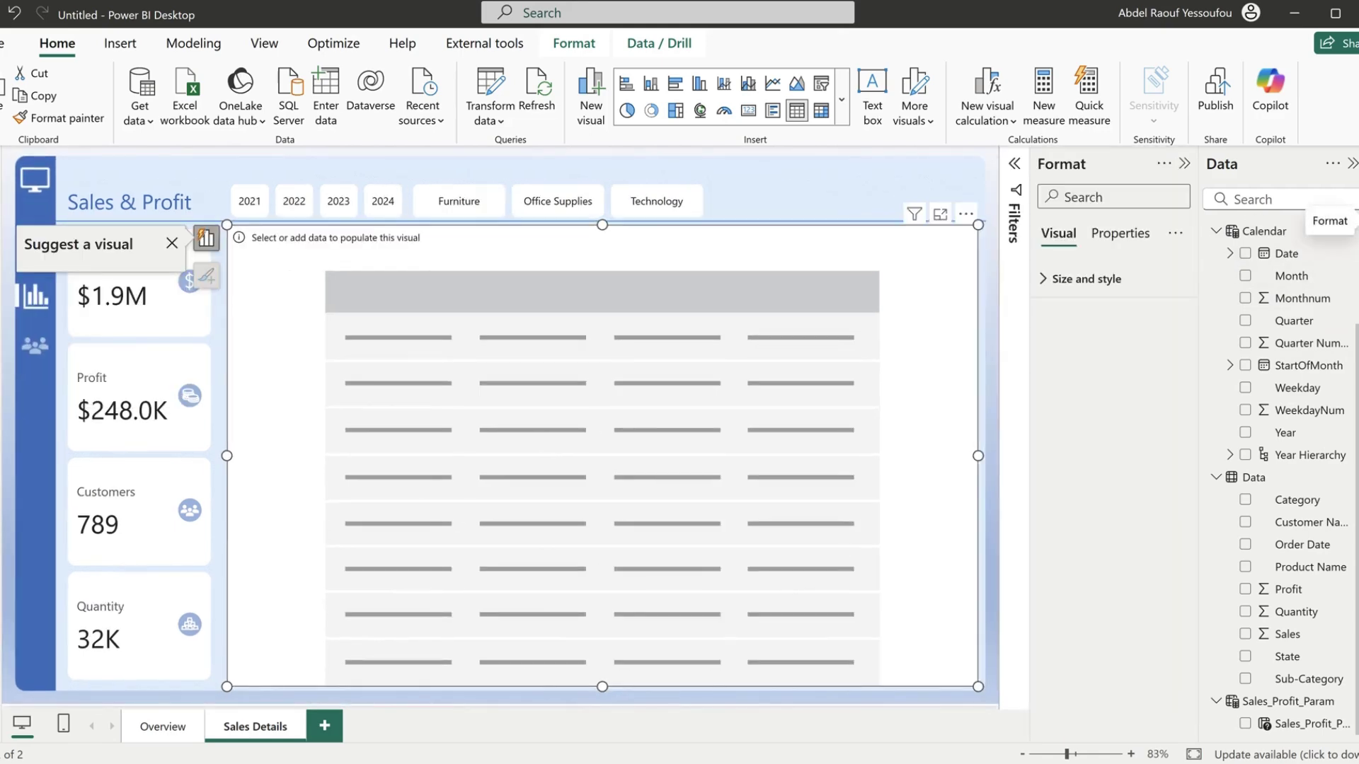
click(1185, 168)
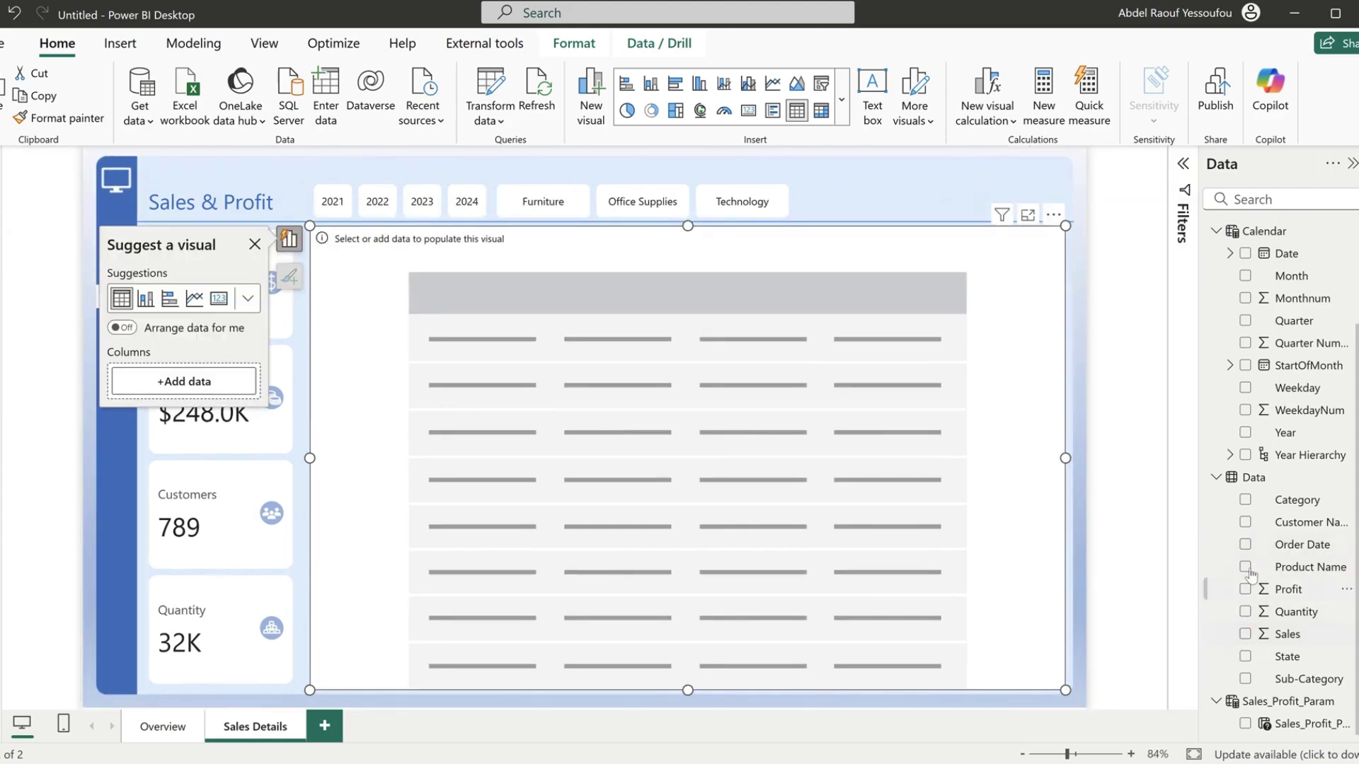
click(1245, 499)
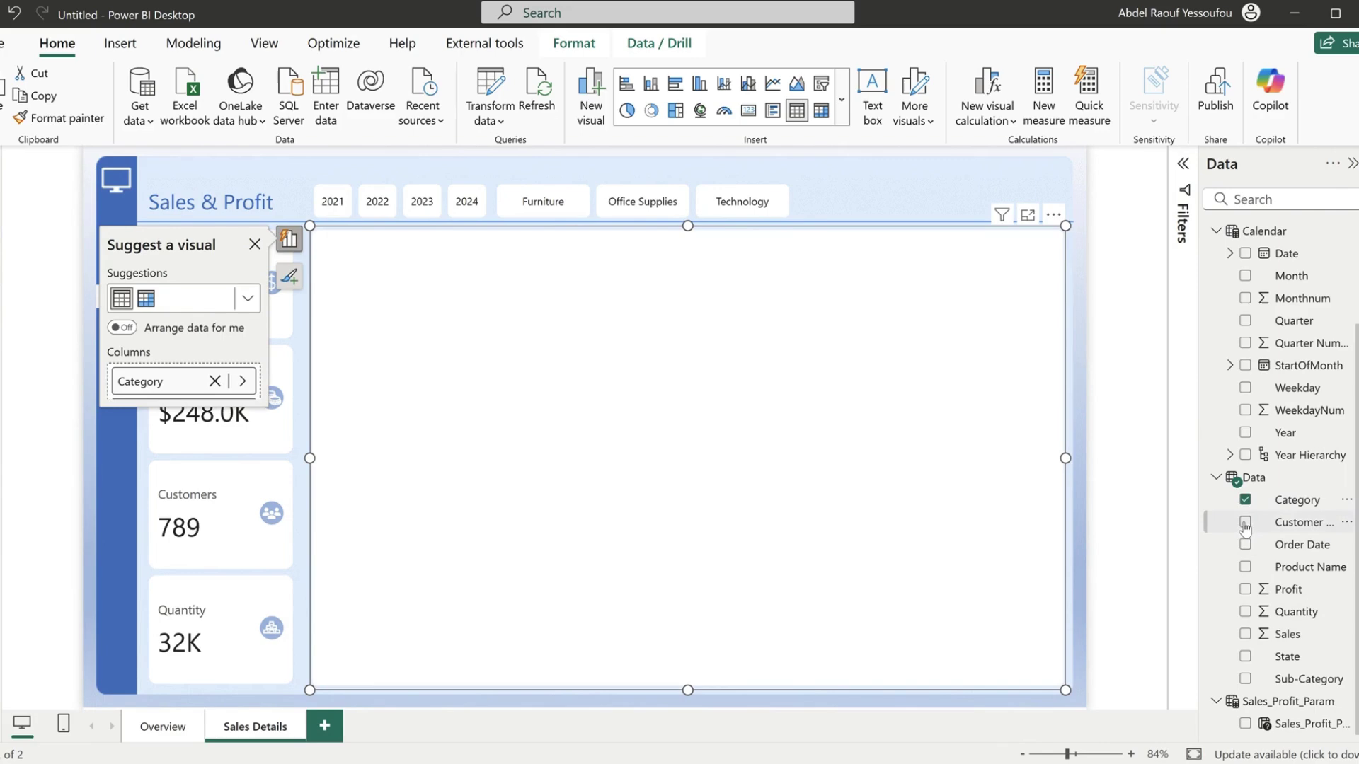
click(1244, 521)
click(1245, 544)
click(1245, 566)
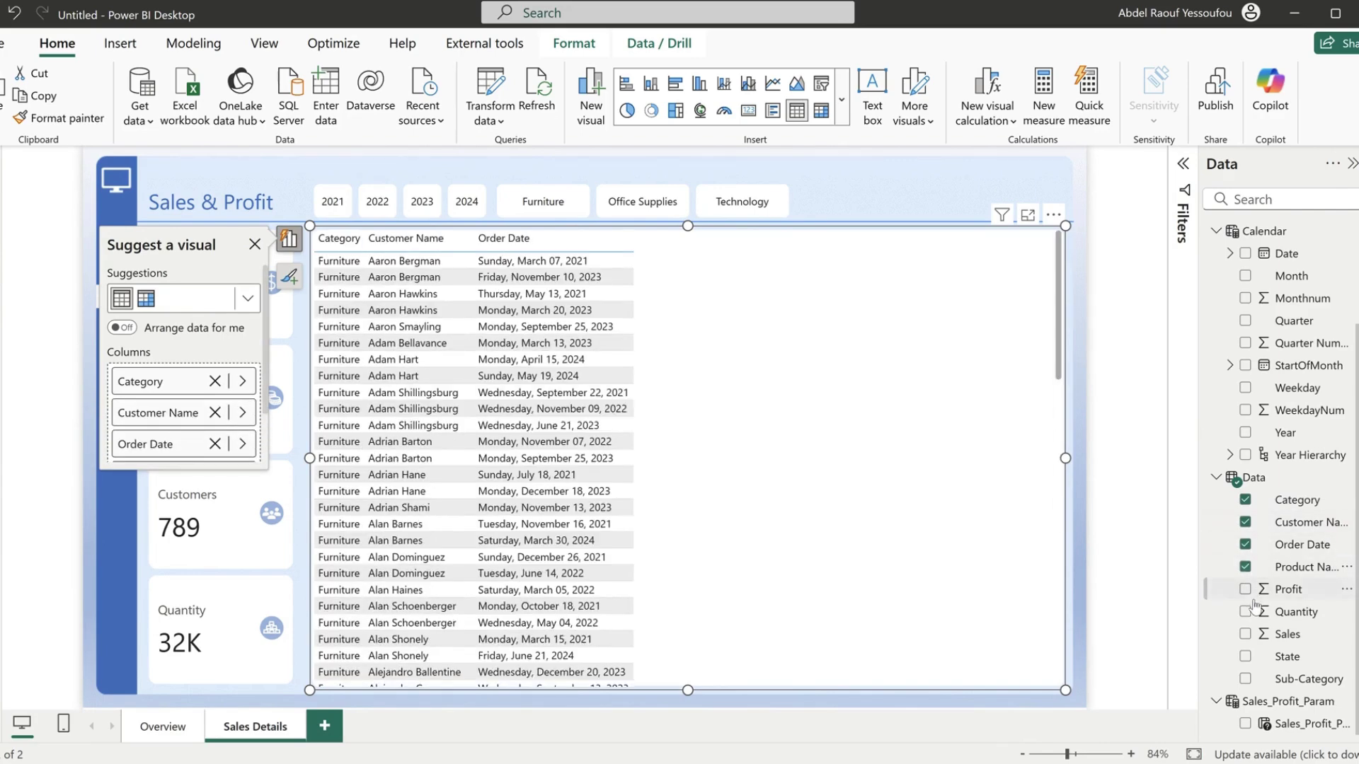
click(1245, 613)
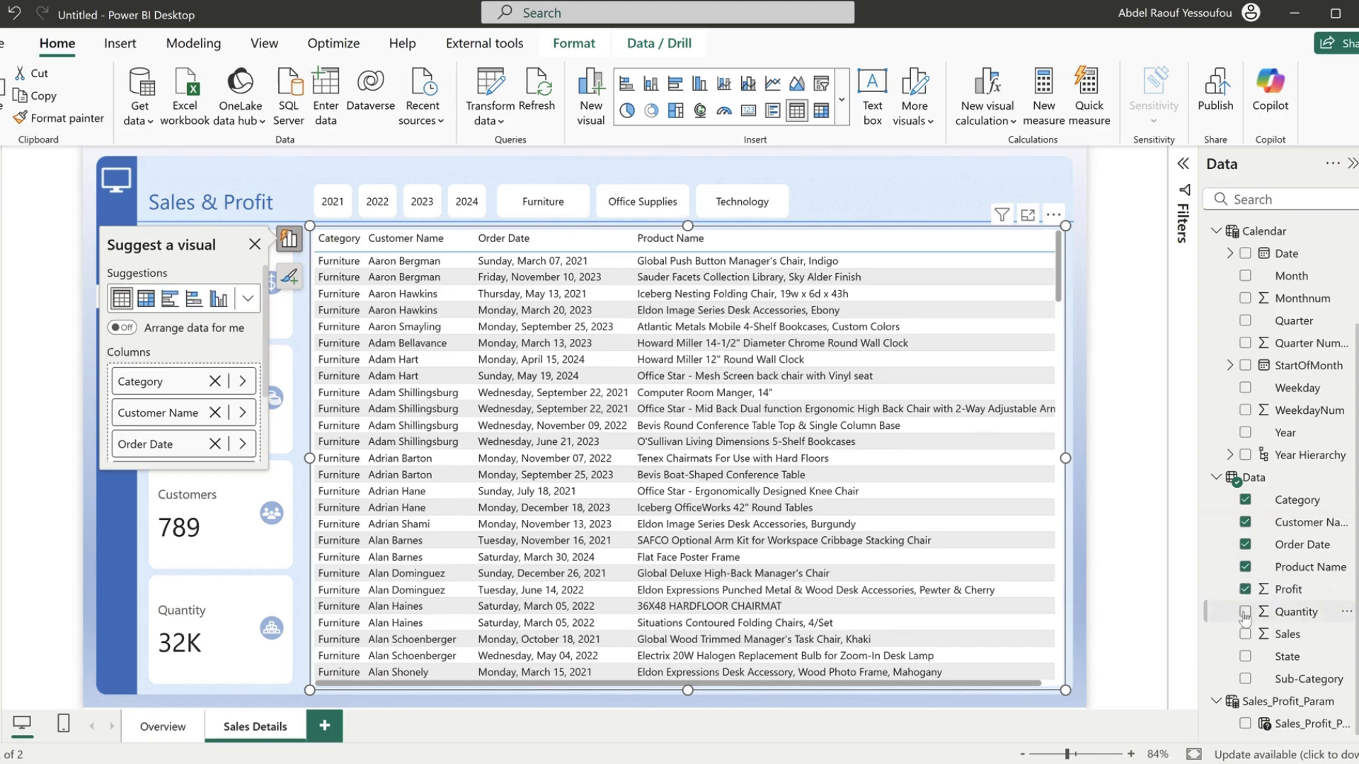
click(1245, 634)
click(1245, 656)
click(1245, 679)
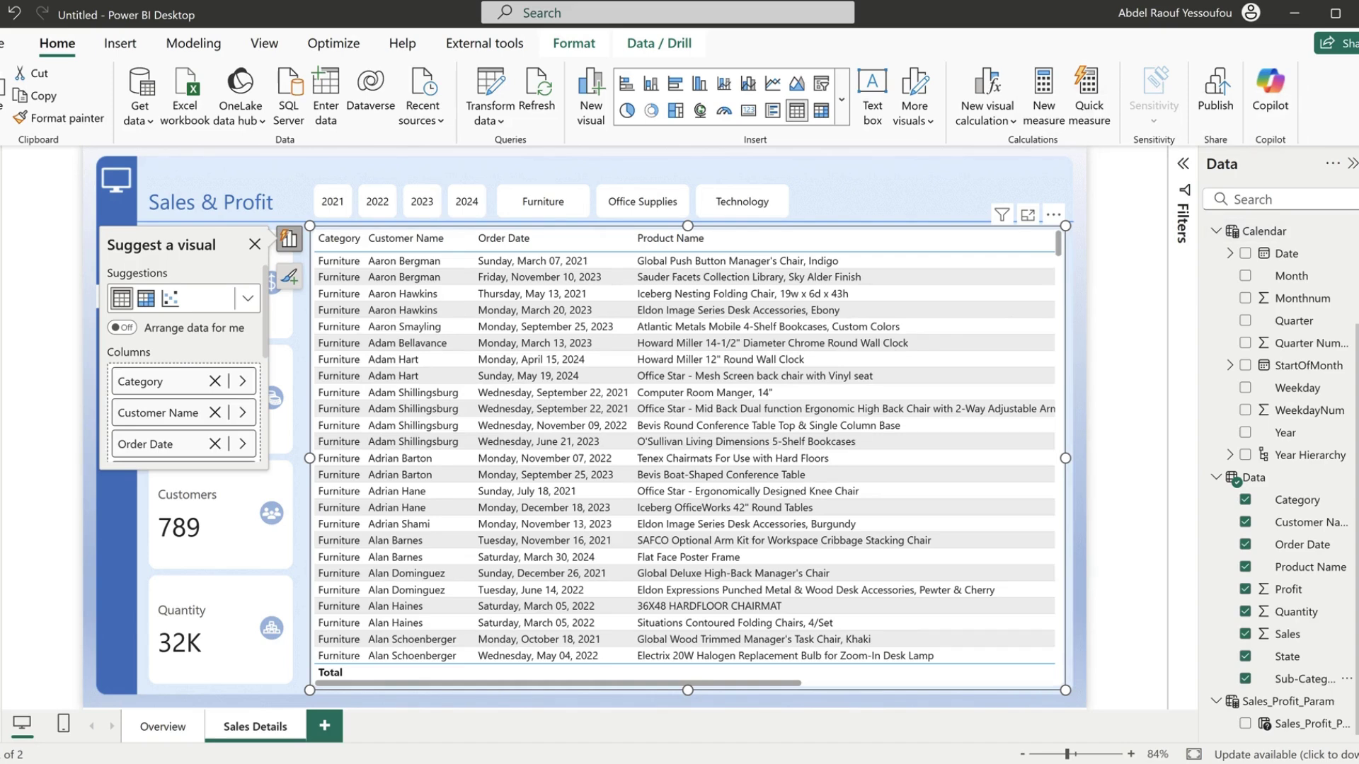
- Apply a plain style preset without alternating row shading to the Sales Details table
click(1344, 230)
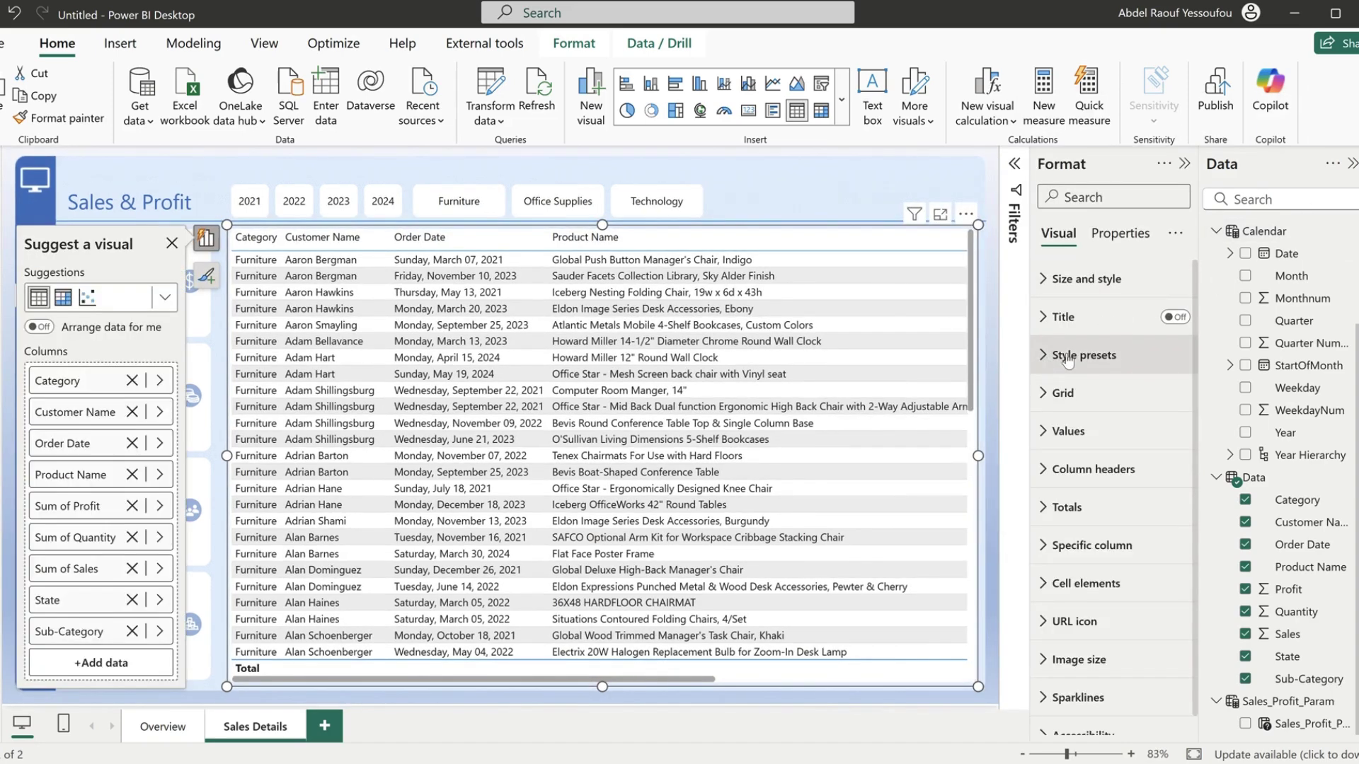
click(1084, 355)
click(1107, 419)
click(1074, 466)
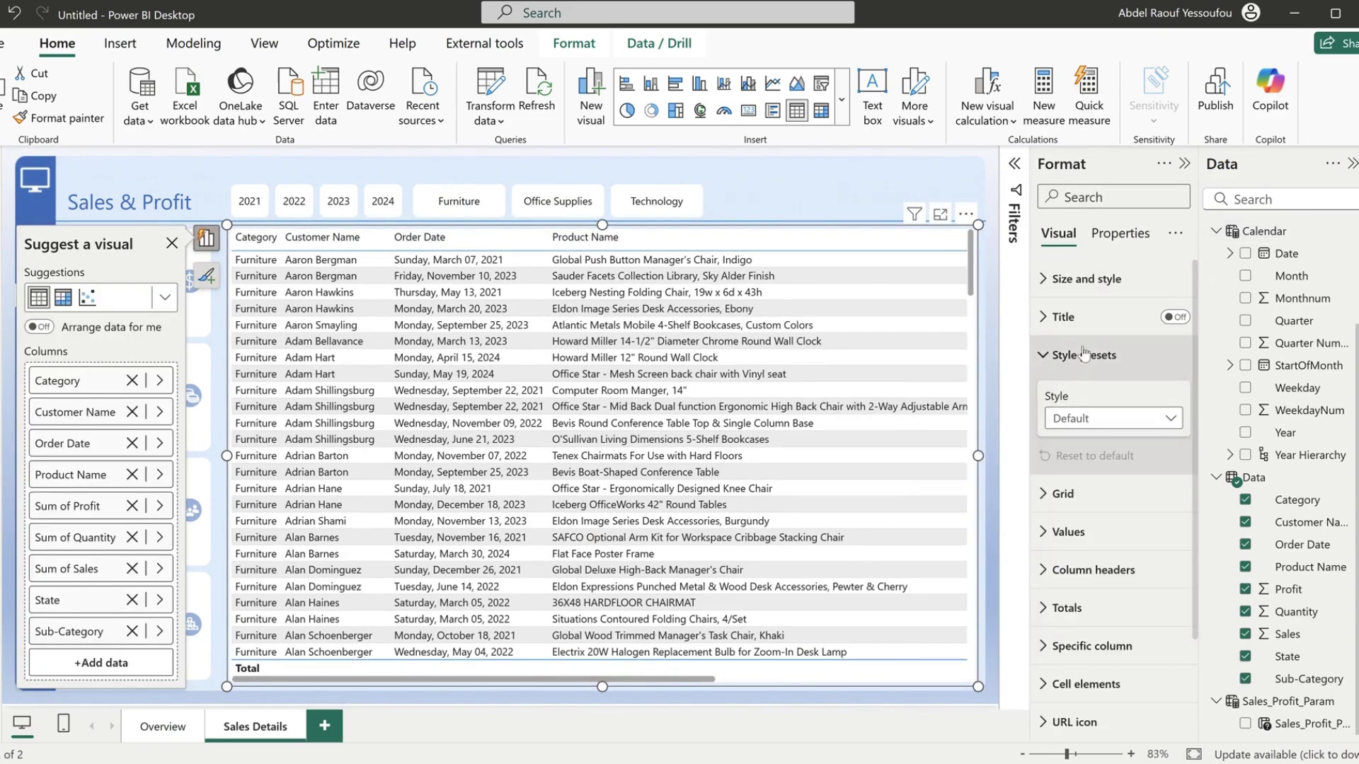
click(1078, 356)
- Try horizontal gridlines on the Sales Details table and switch them back off
click(1076, 393)
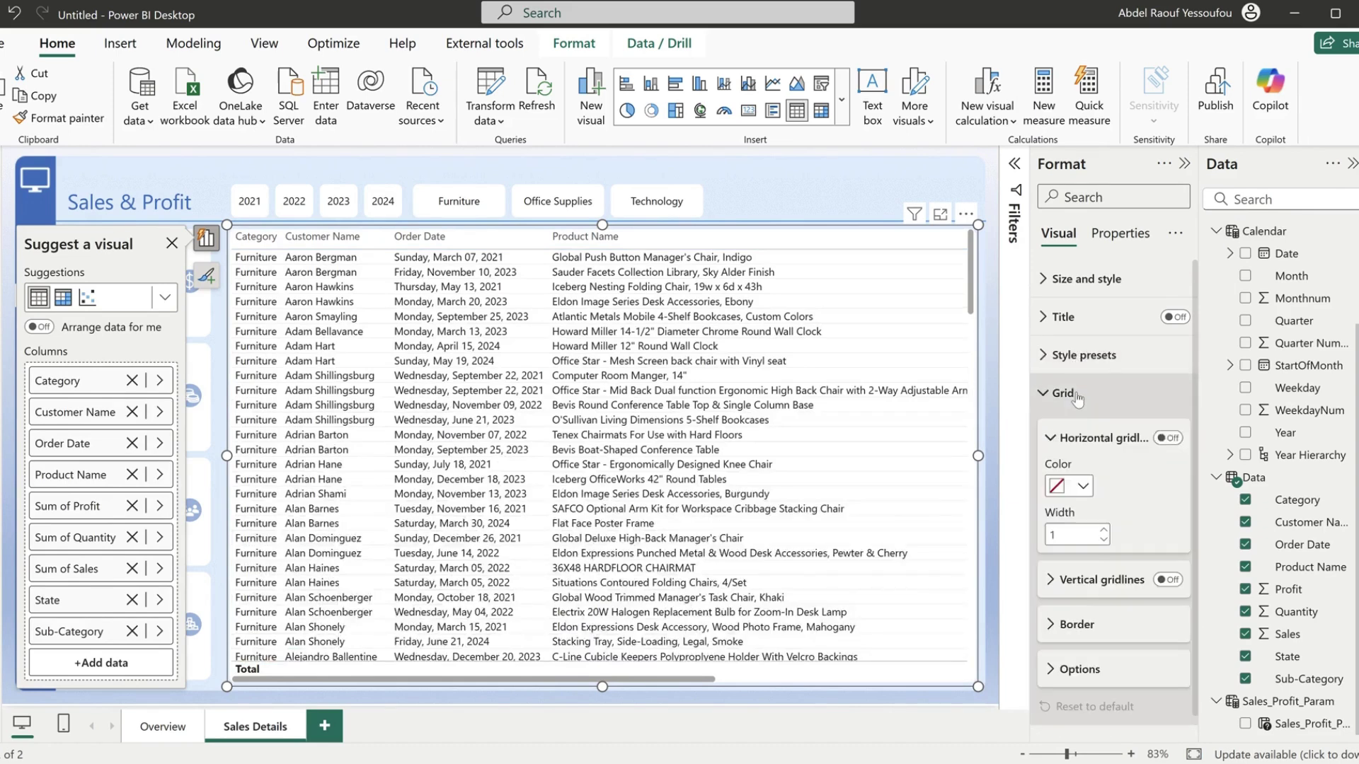
click(1167, 438)
click(1166, 438)
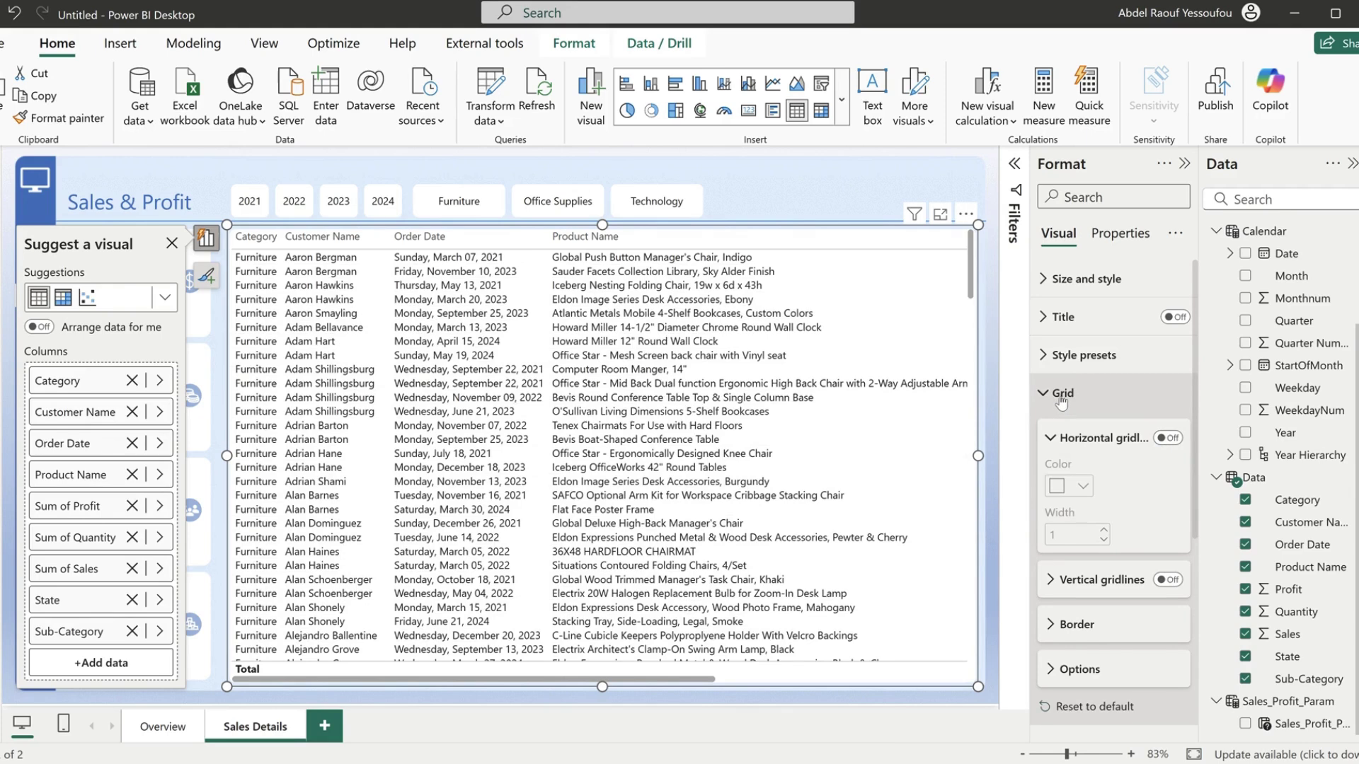
click(1061, 393)
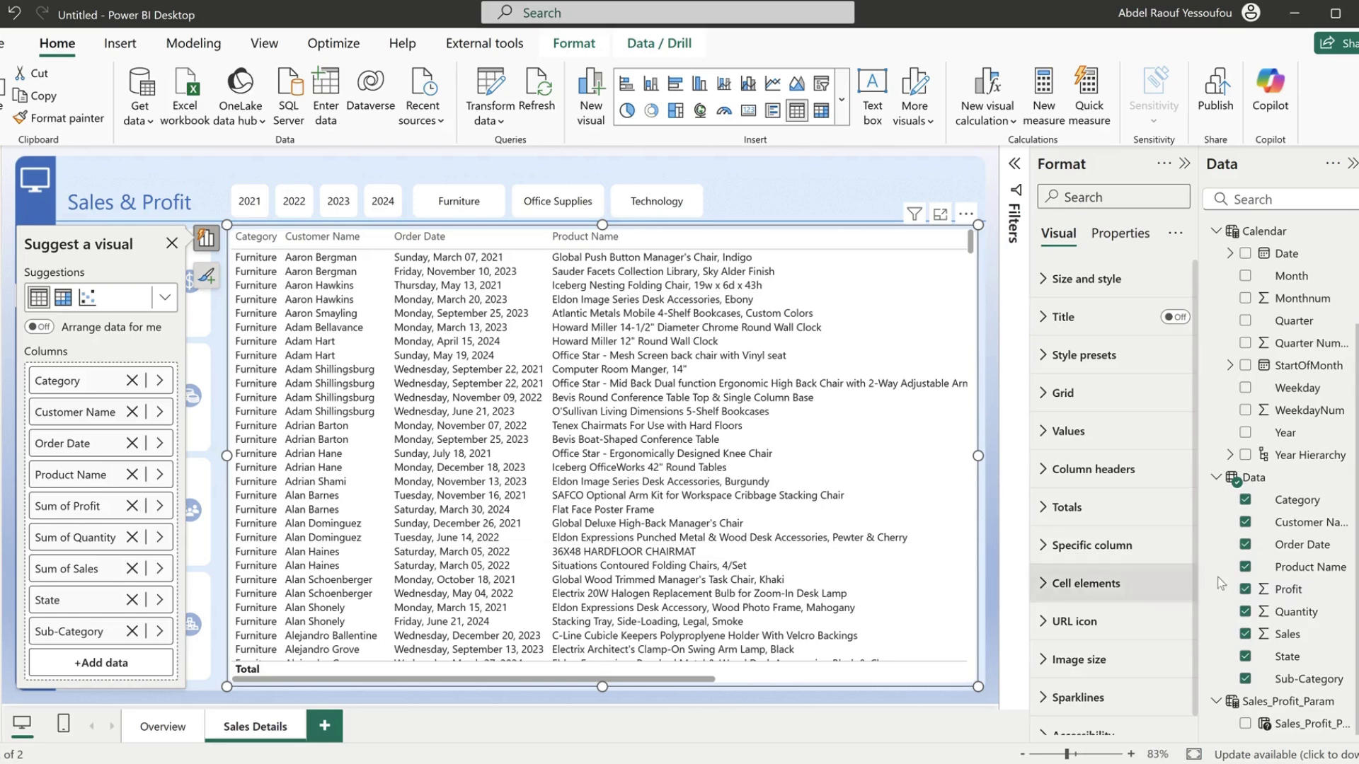
- Set the Order Date column's display format to *14/03/2001 (Short Date)
click(1302, 544)
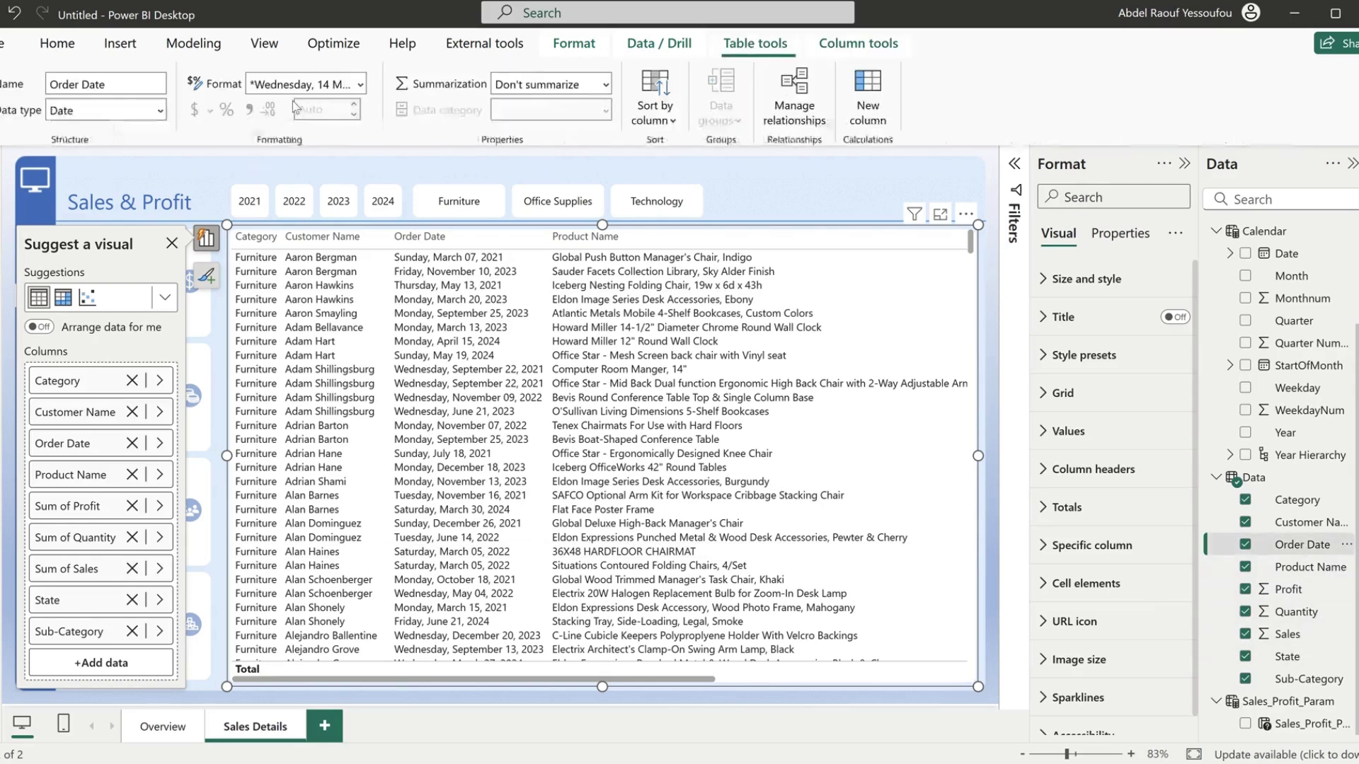
click(361, 84)
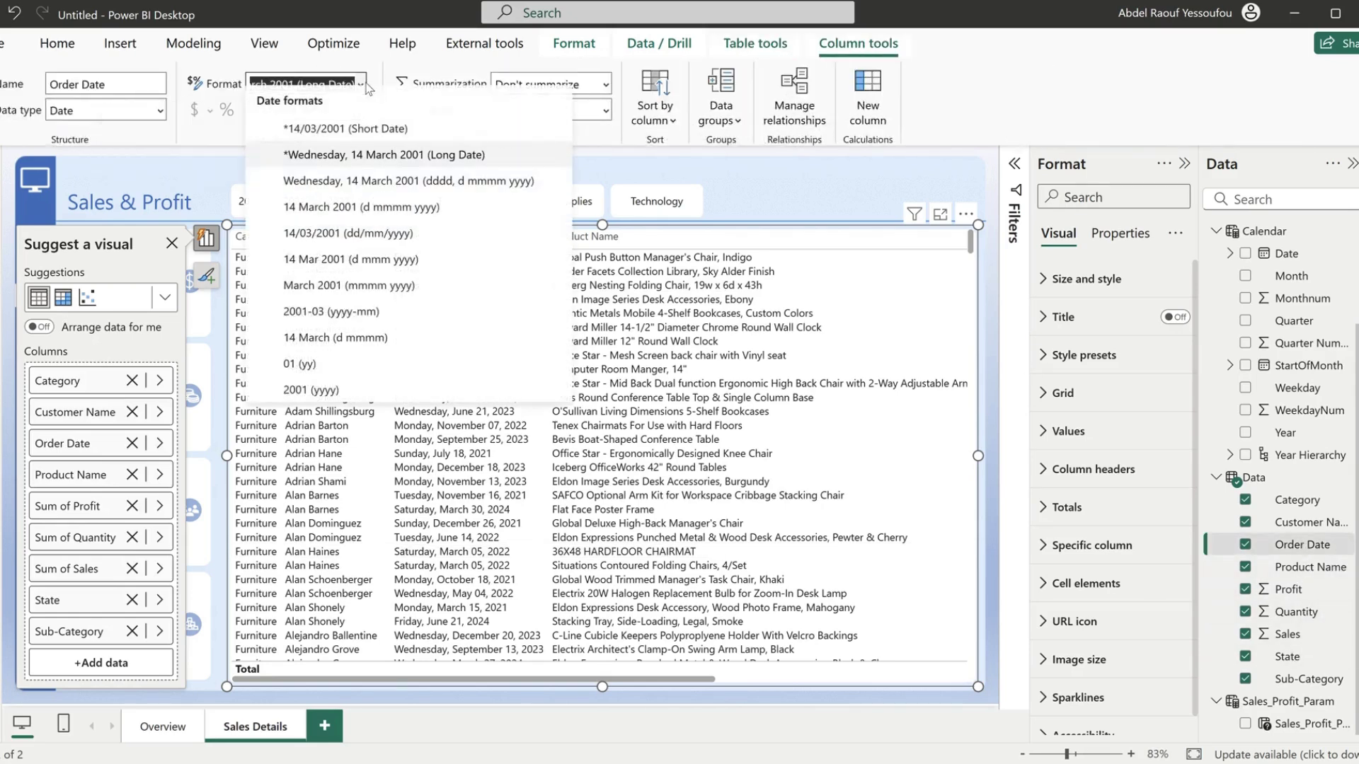
click(349, 145)
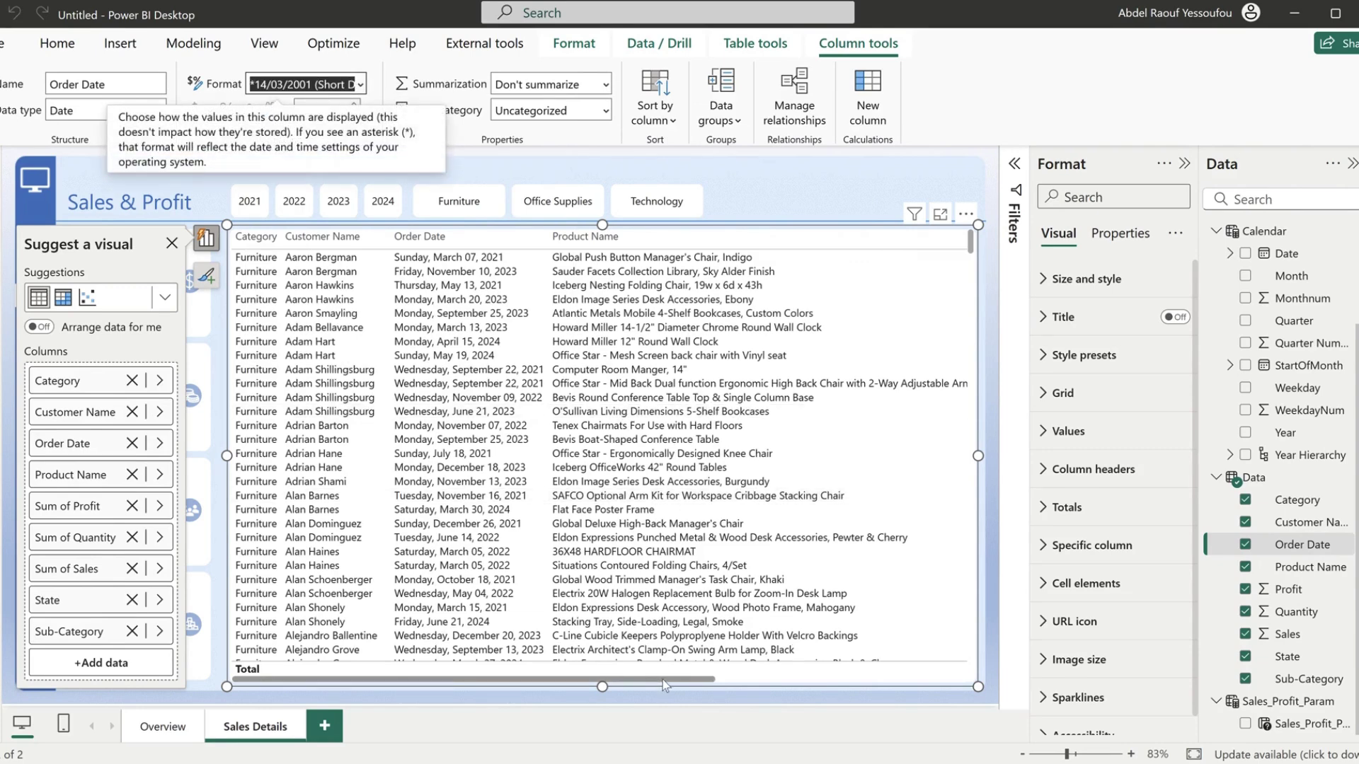
- Set the Profit, Quantity and Sales columns of the Sales Details table to Don't summarize
drag(669, 682, 876, 684)
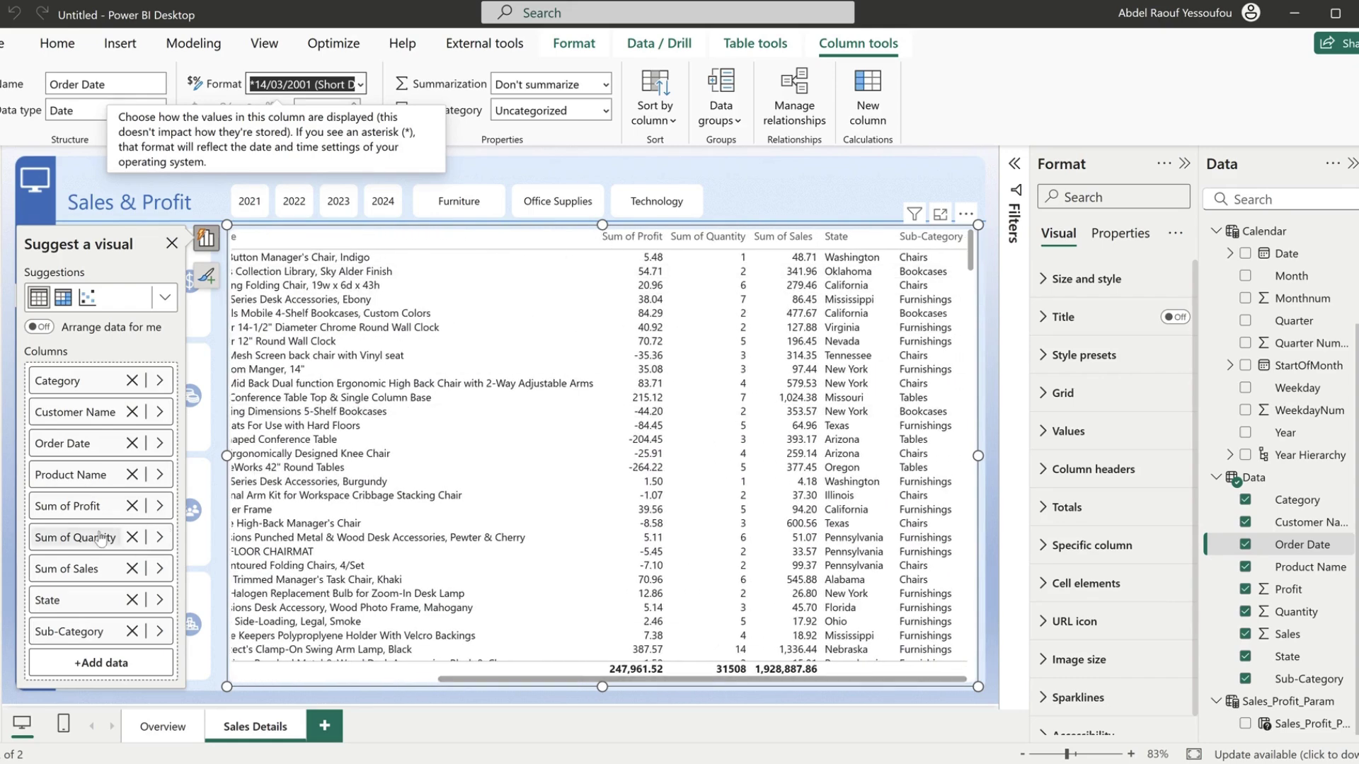
right_click(66, 505)
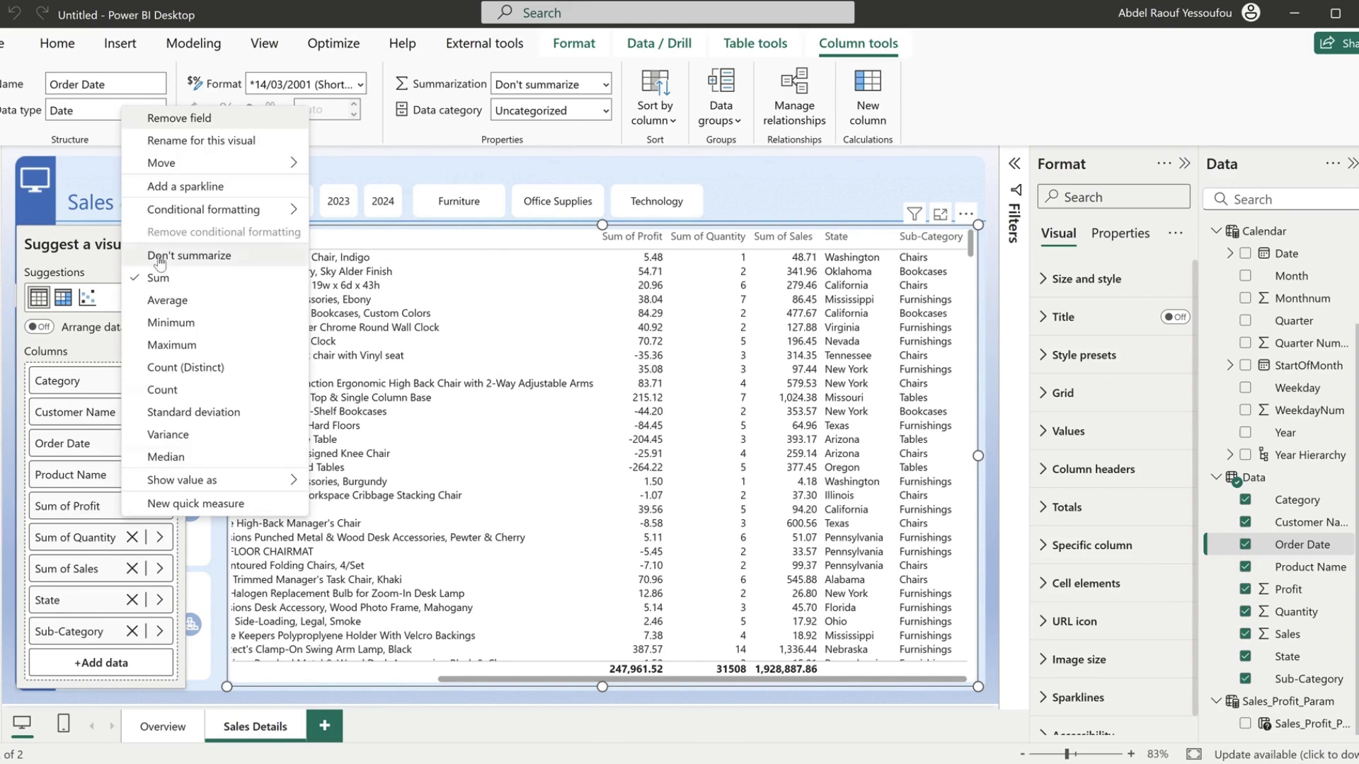
right_click(69, 542)
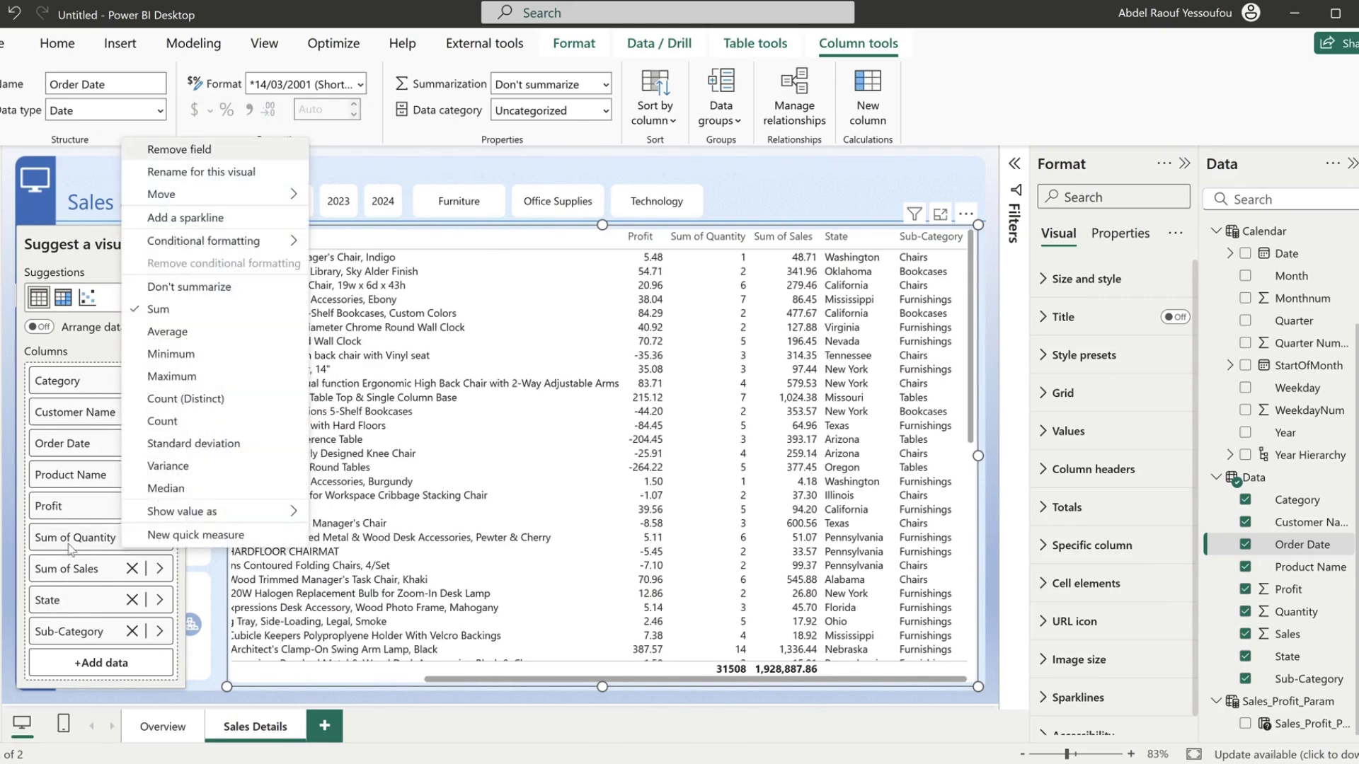
click(185, 287)
right_click(71, 570)
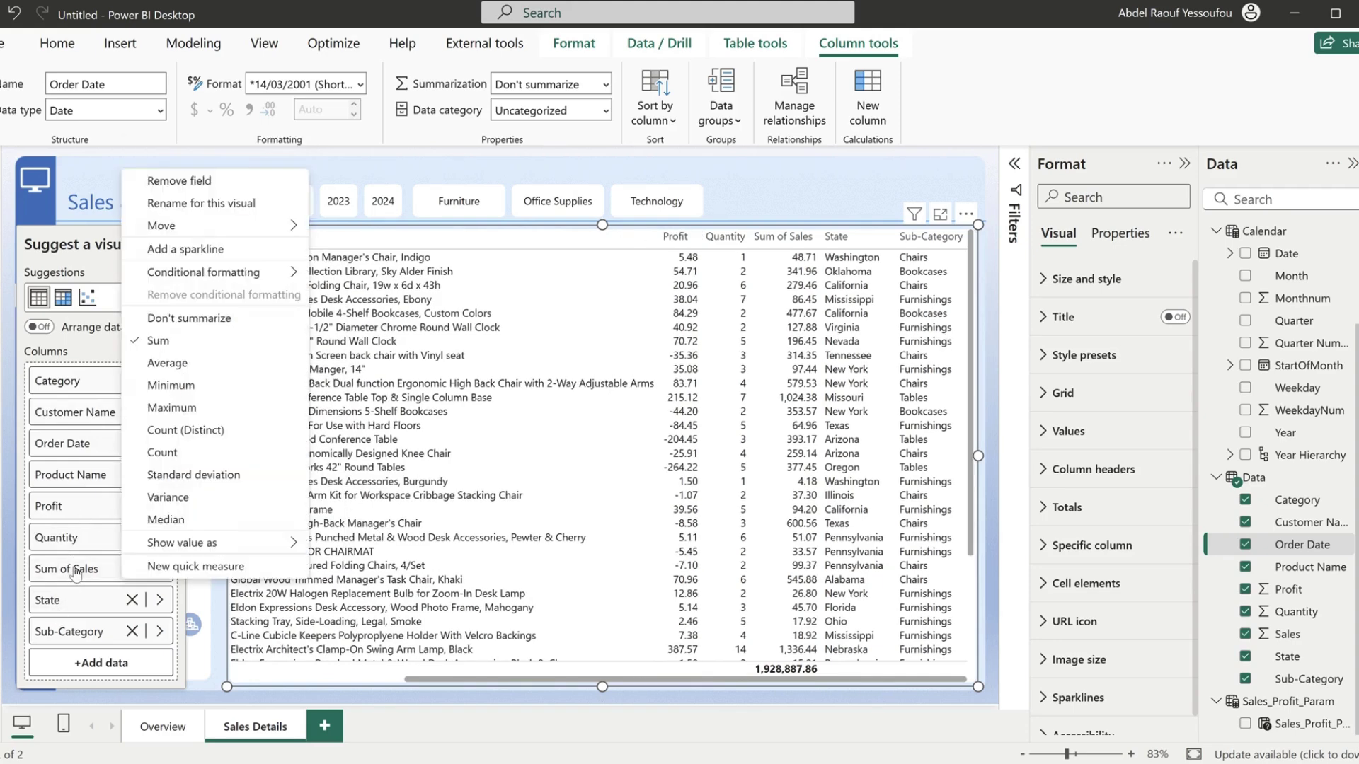
click(196, 319)
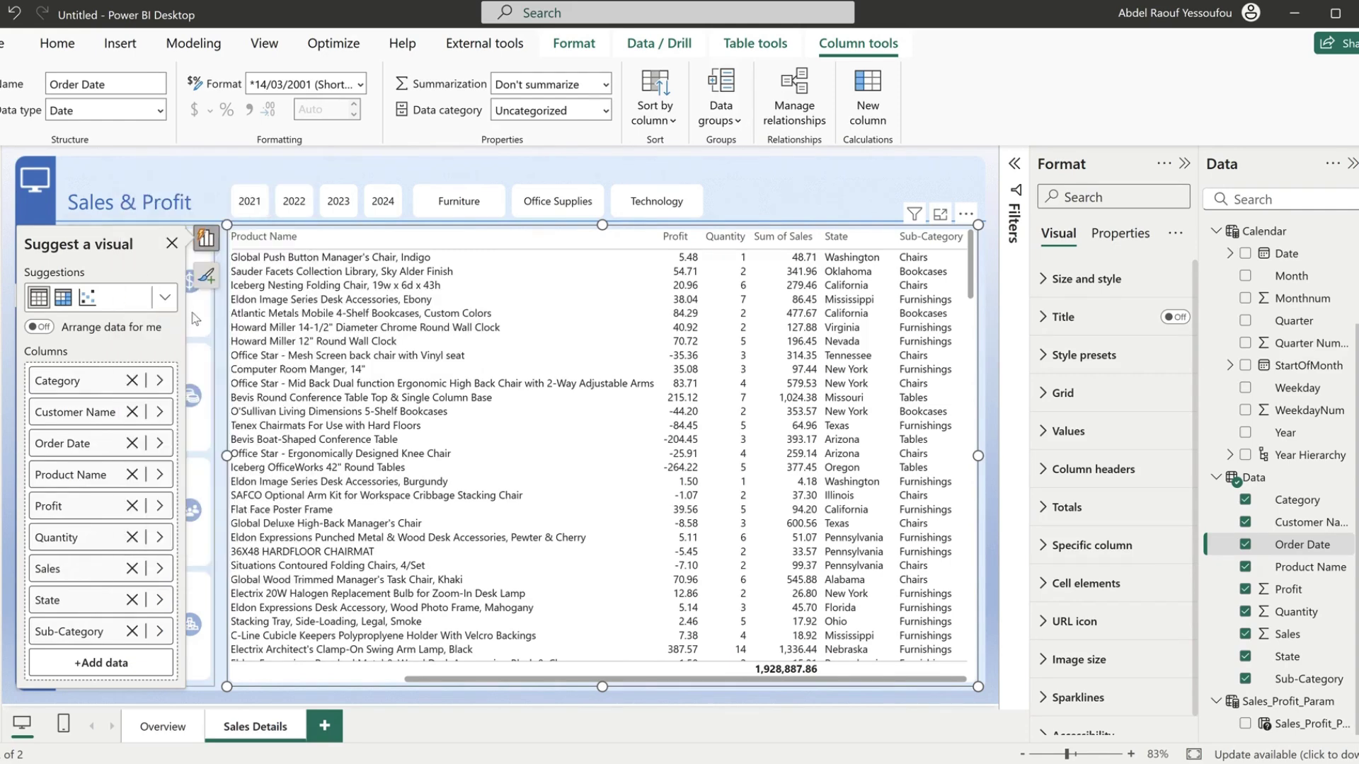
click(801, 184)
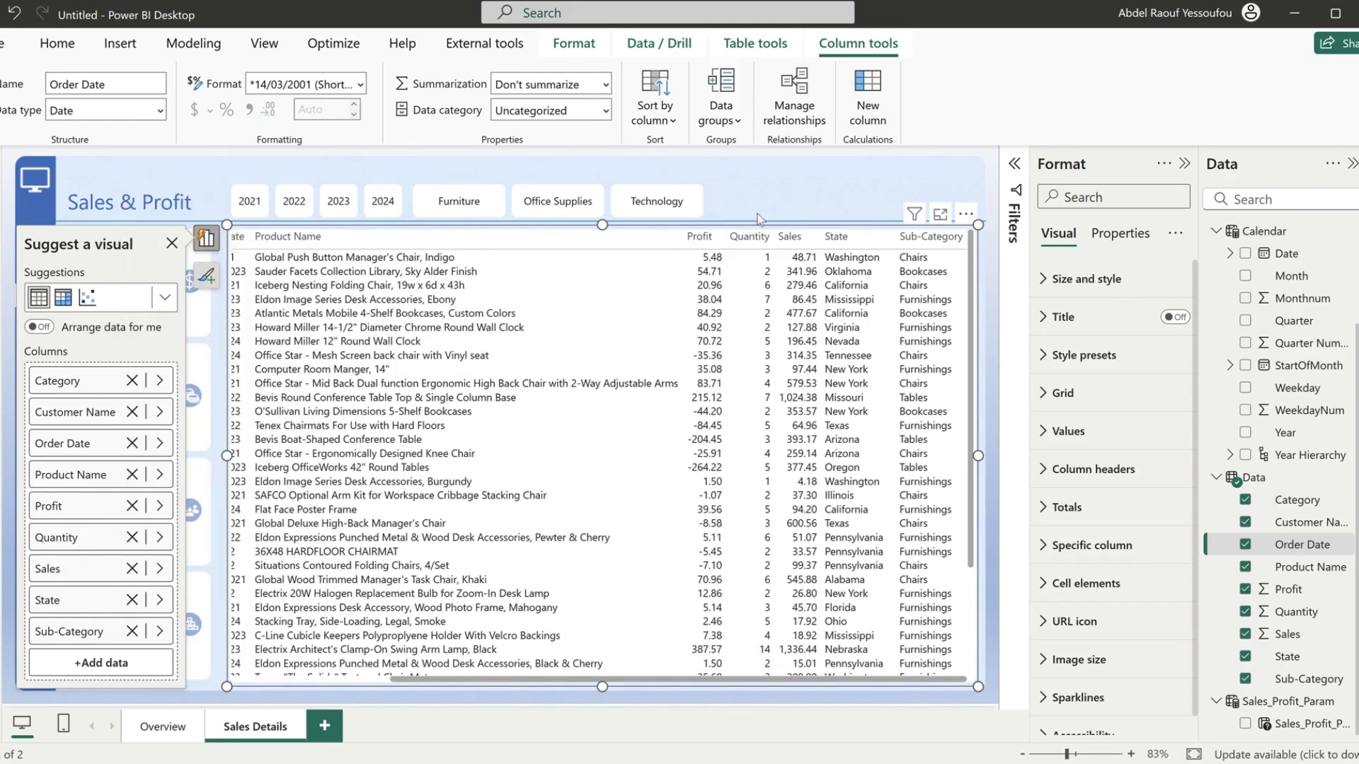
- Check the Overview page's Sales by Category donut for a drill-through option on its Office Supplies slice
click(154, 721)
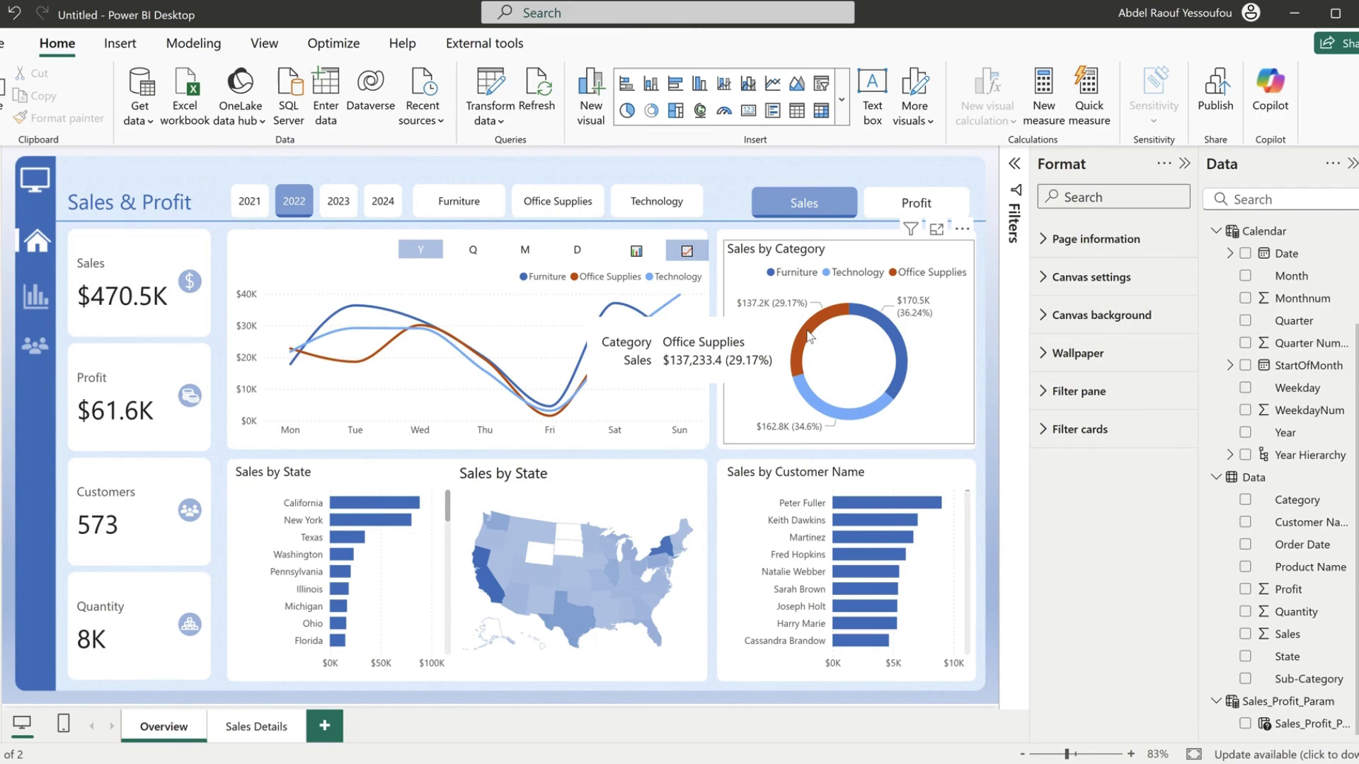
right_click(807, 335)
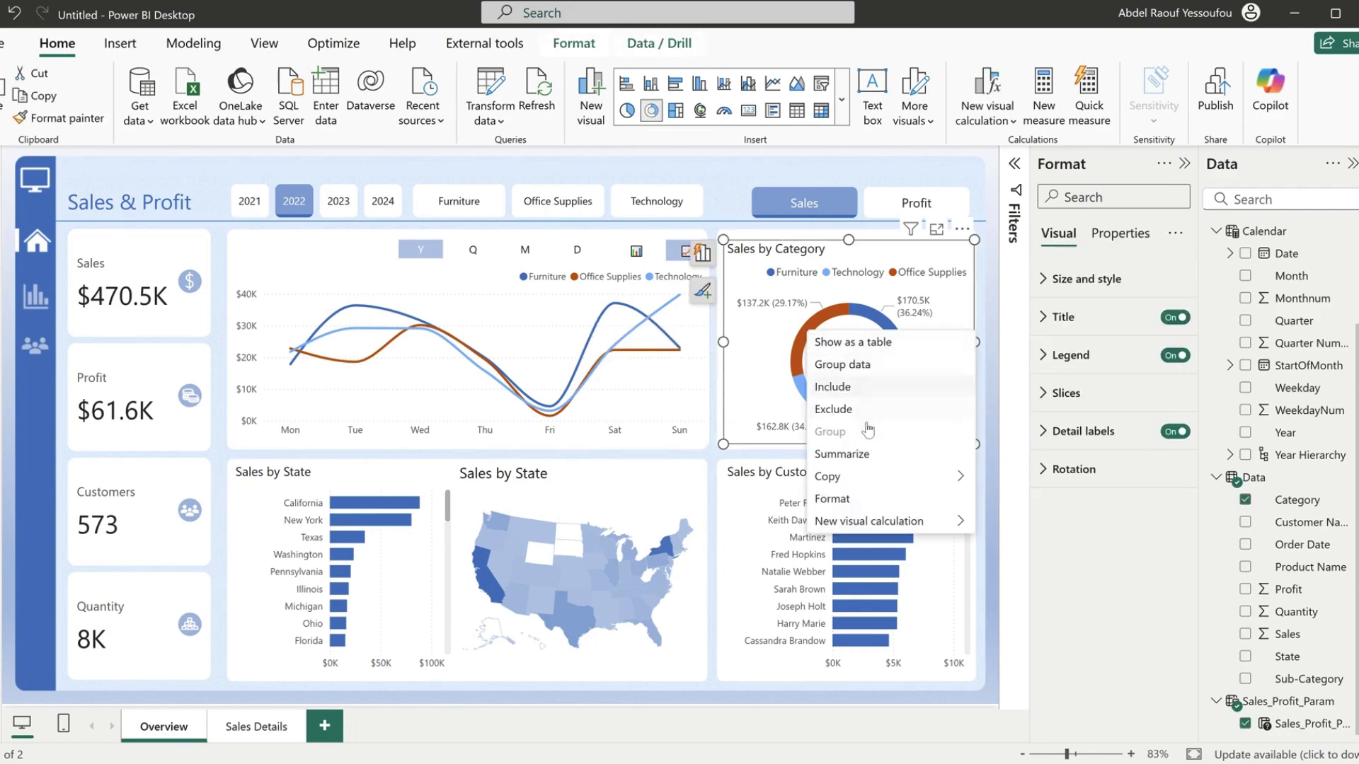
click(927, 168)
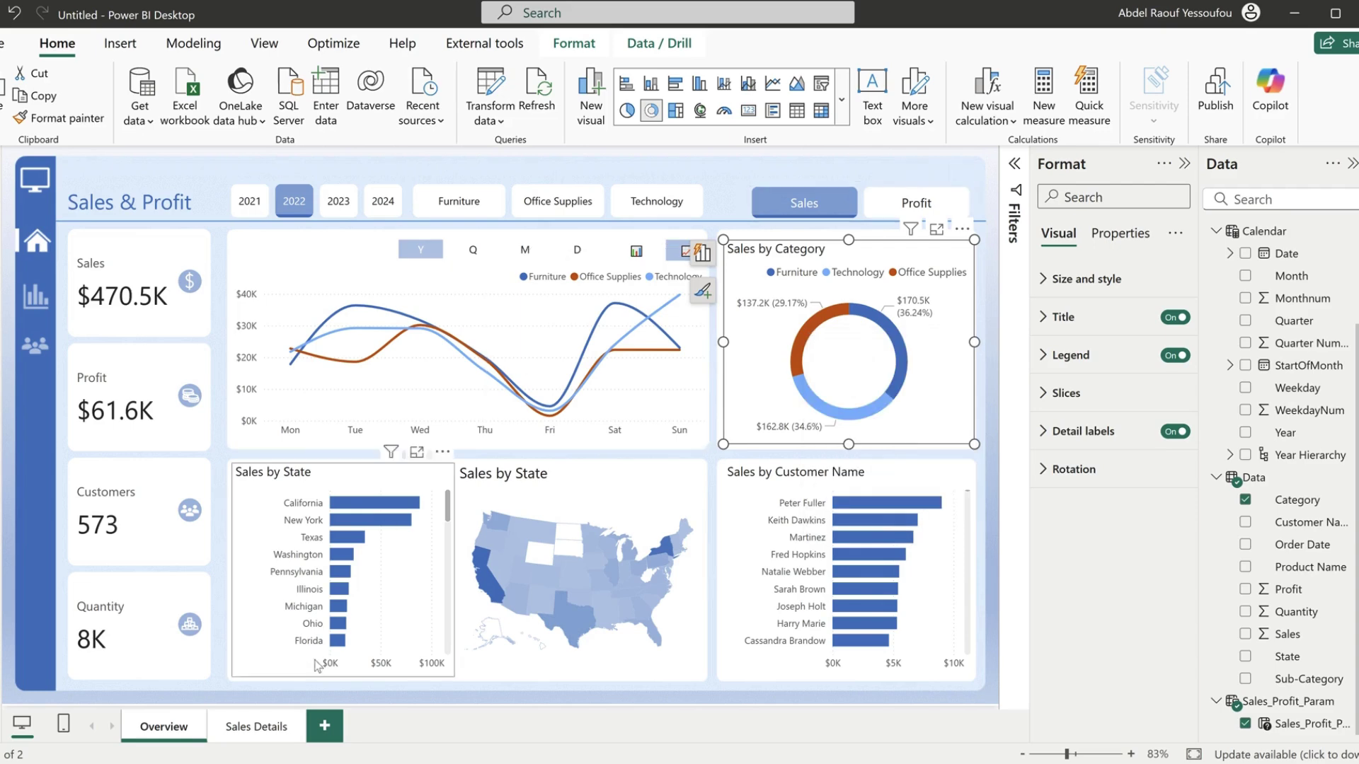
- Make Sales Details a Drillthrough page with the Sales and Profit measures as its drill-through fields
click(267, 732)
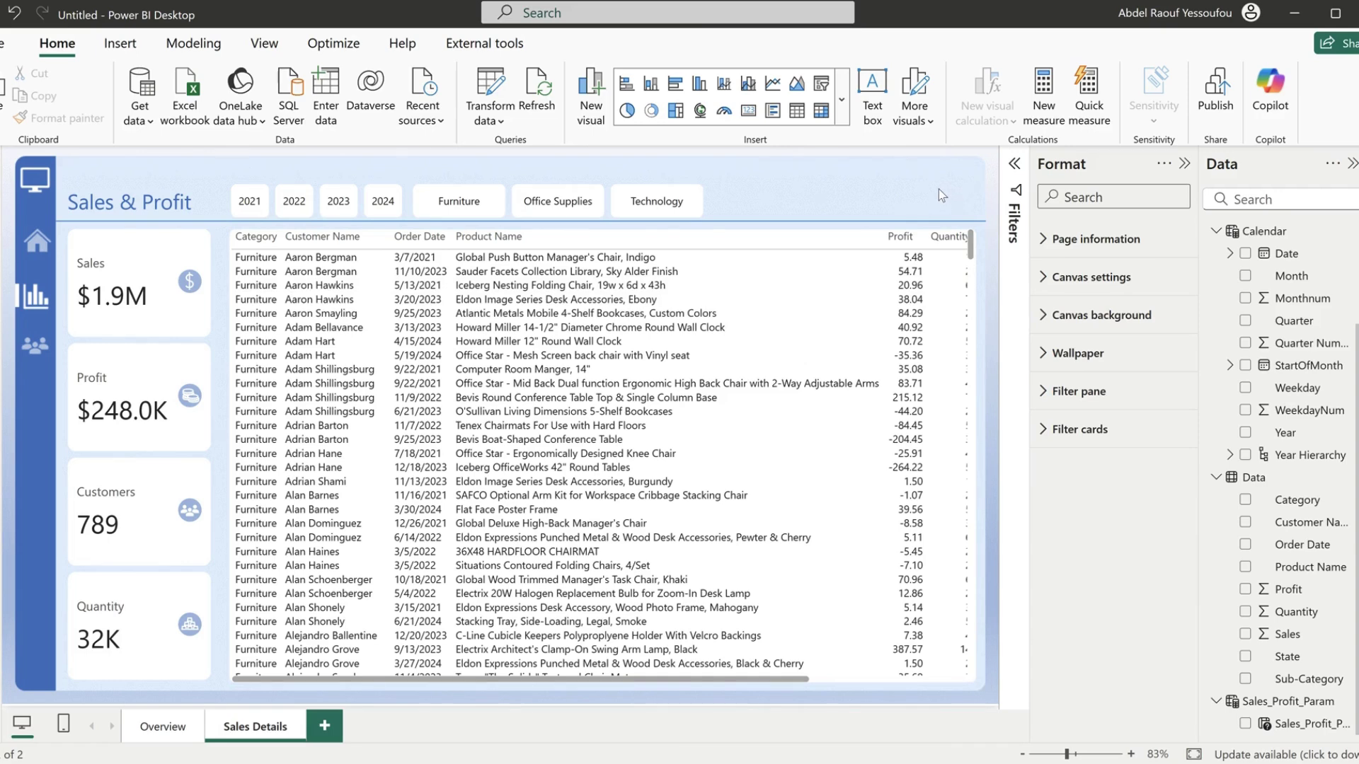
click(1046, 242)
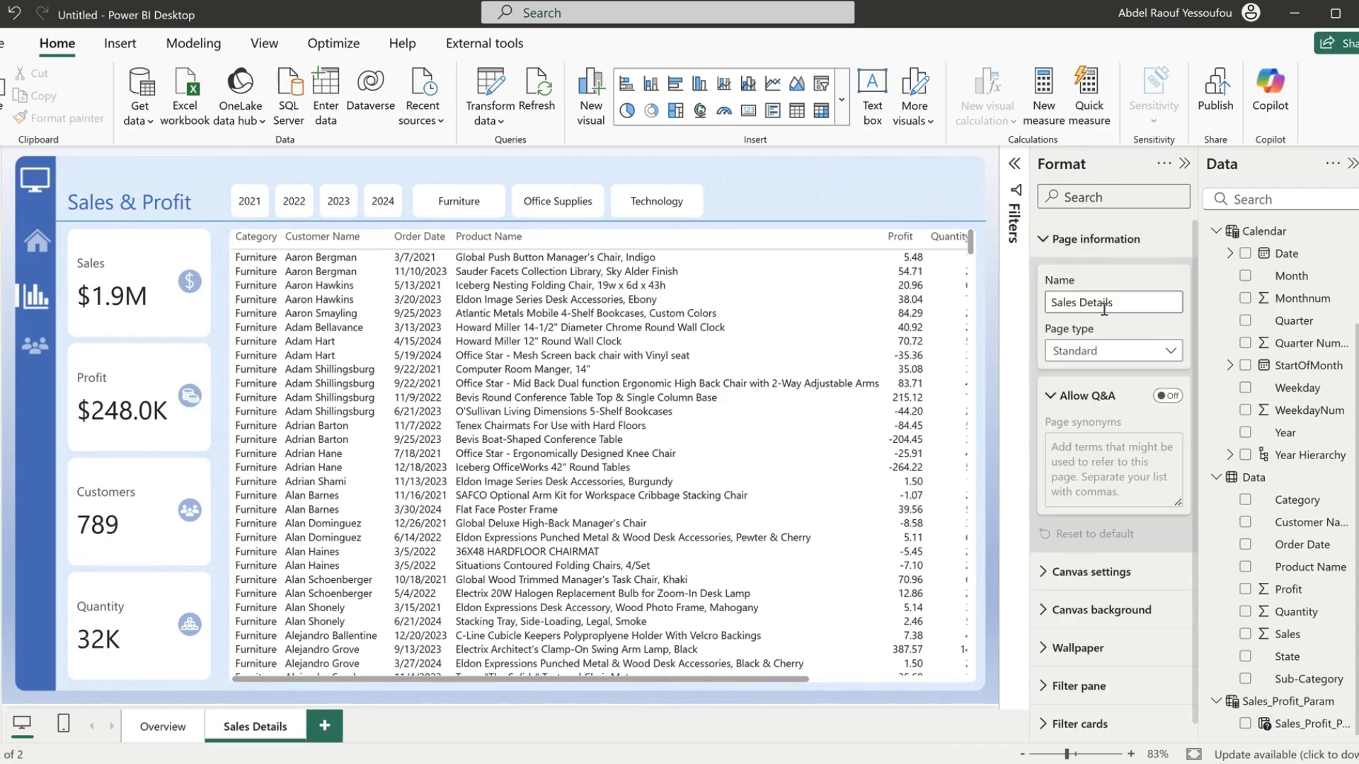
click(1085, 354)
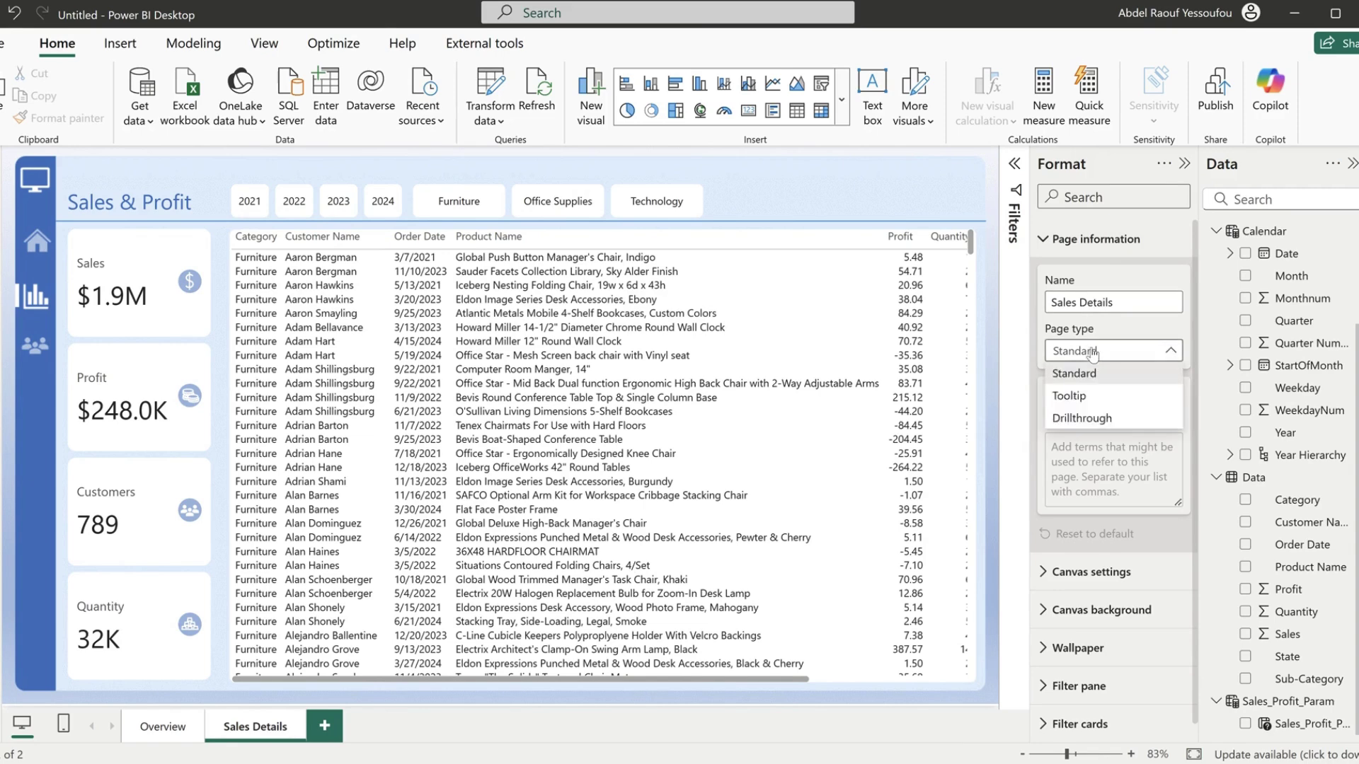
click(1089, 419)
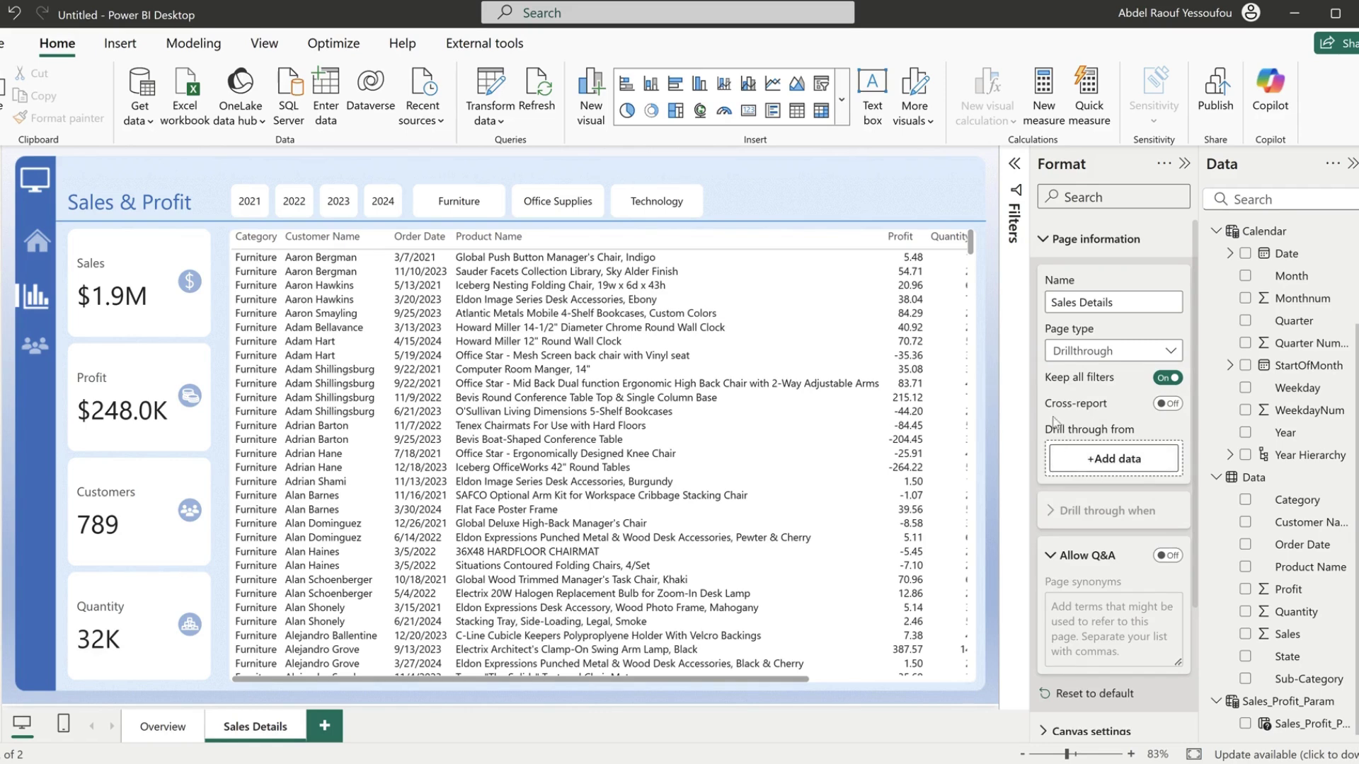
scroll(1292, 368, up, 2)
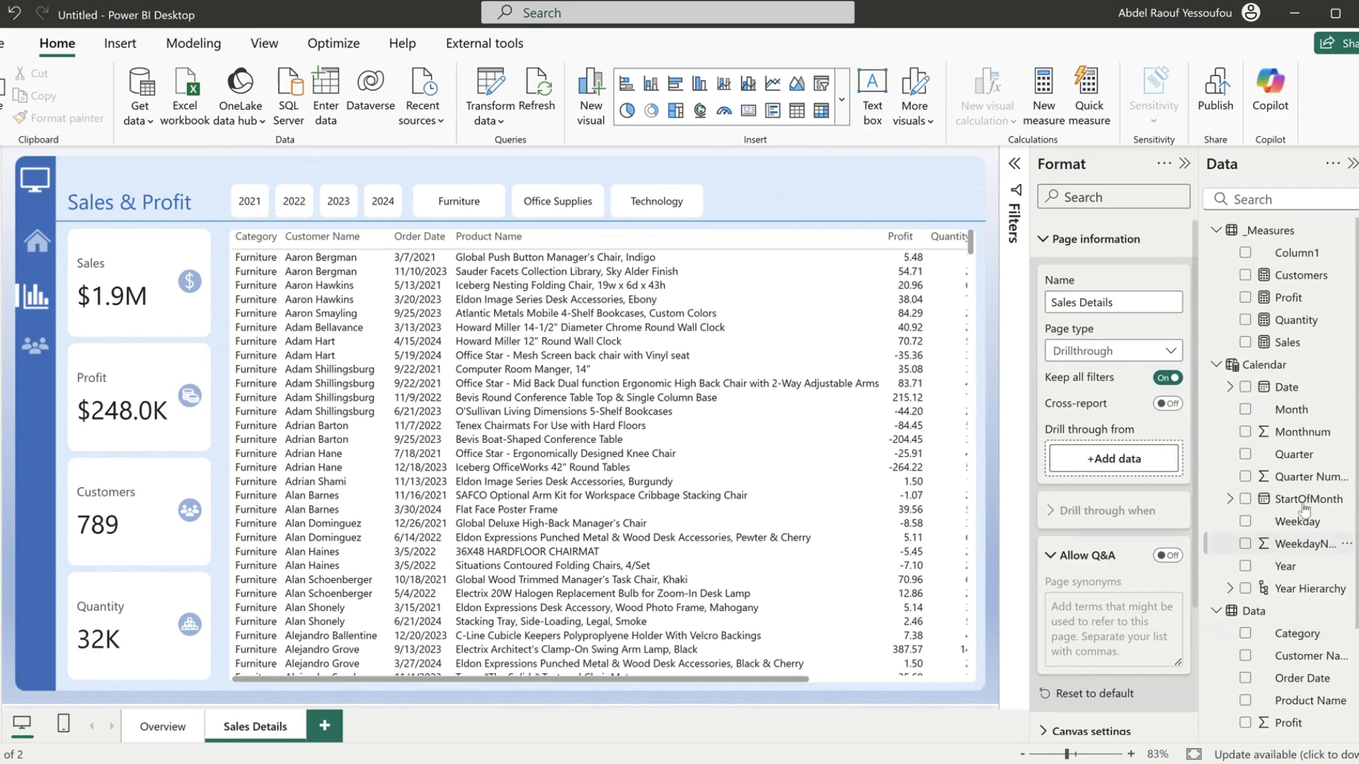
drag(1287, 342, 1111, 460)
drag(1288, 297, 1123, 495)
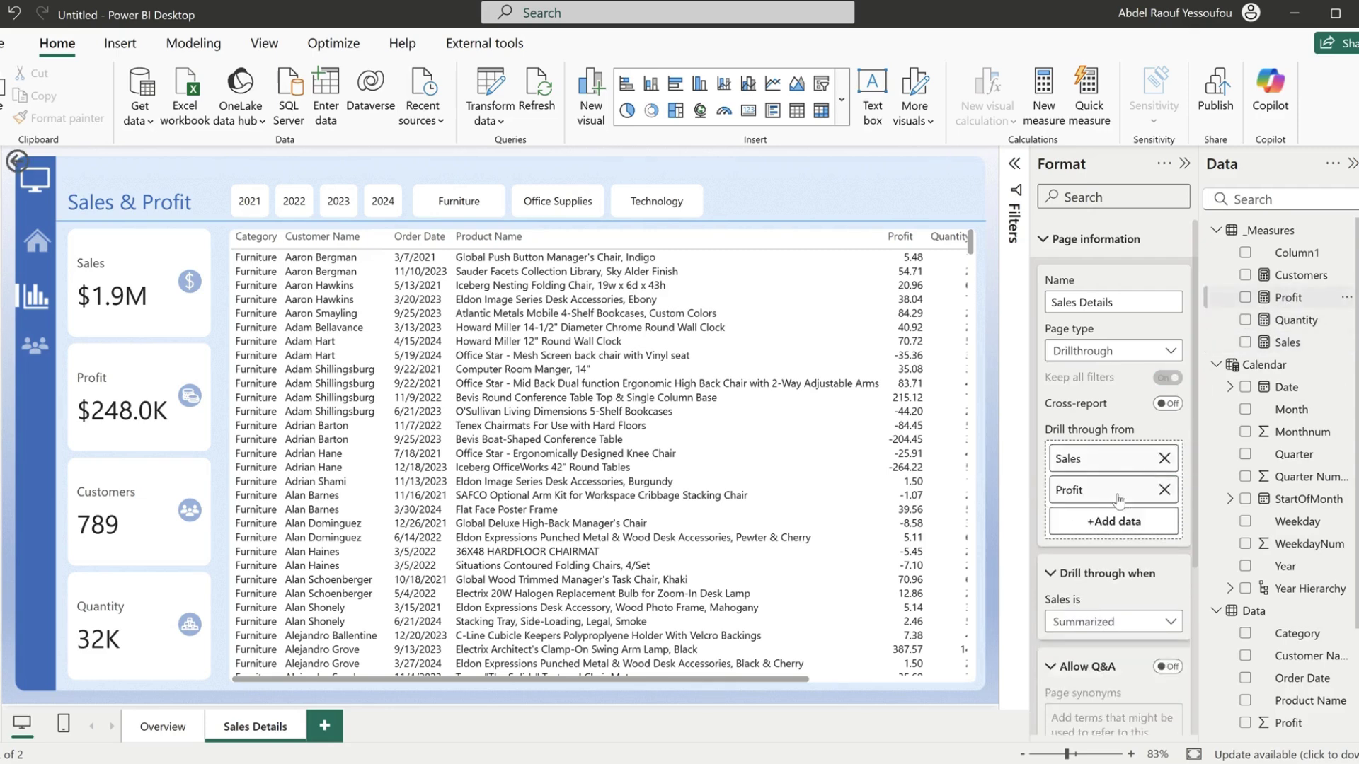
- Test drilling through from the Office Supplies slice of the Overview donut to Sales Details, and return to the Overview page
click(164, 729)
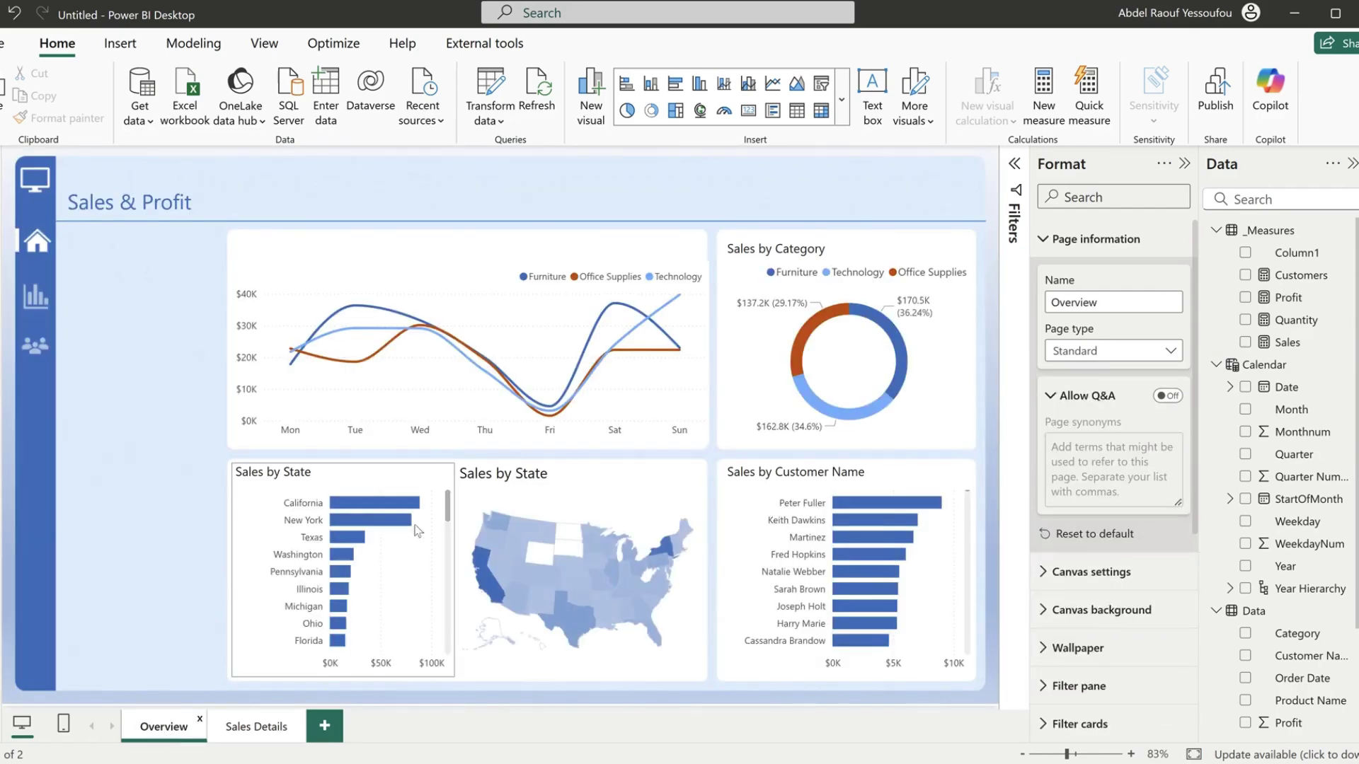
right_click(805, 344)
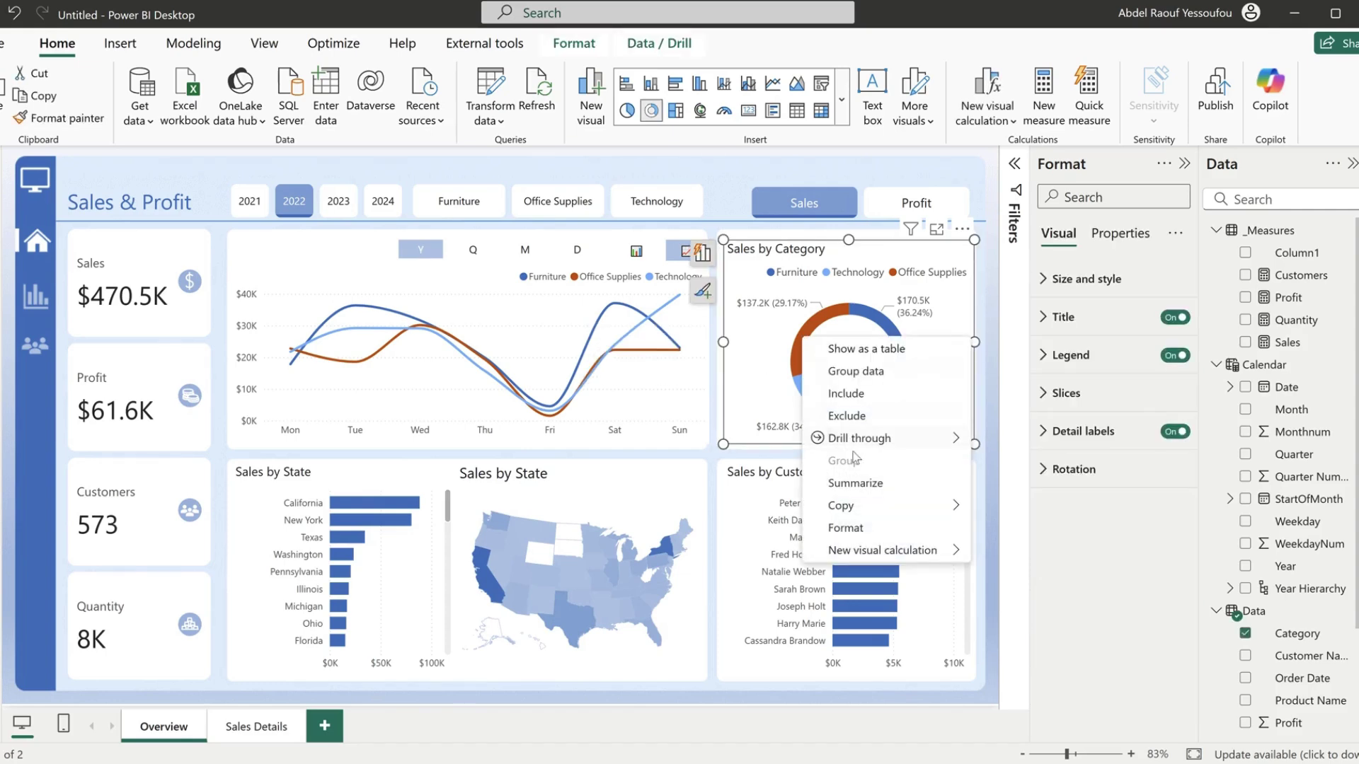
mouse_move(913, 439)
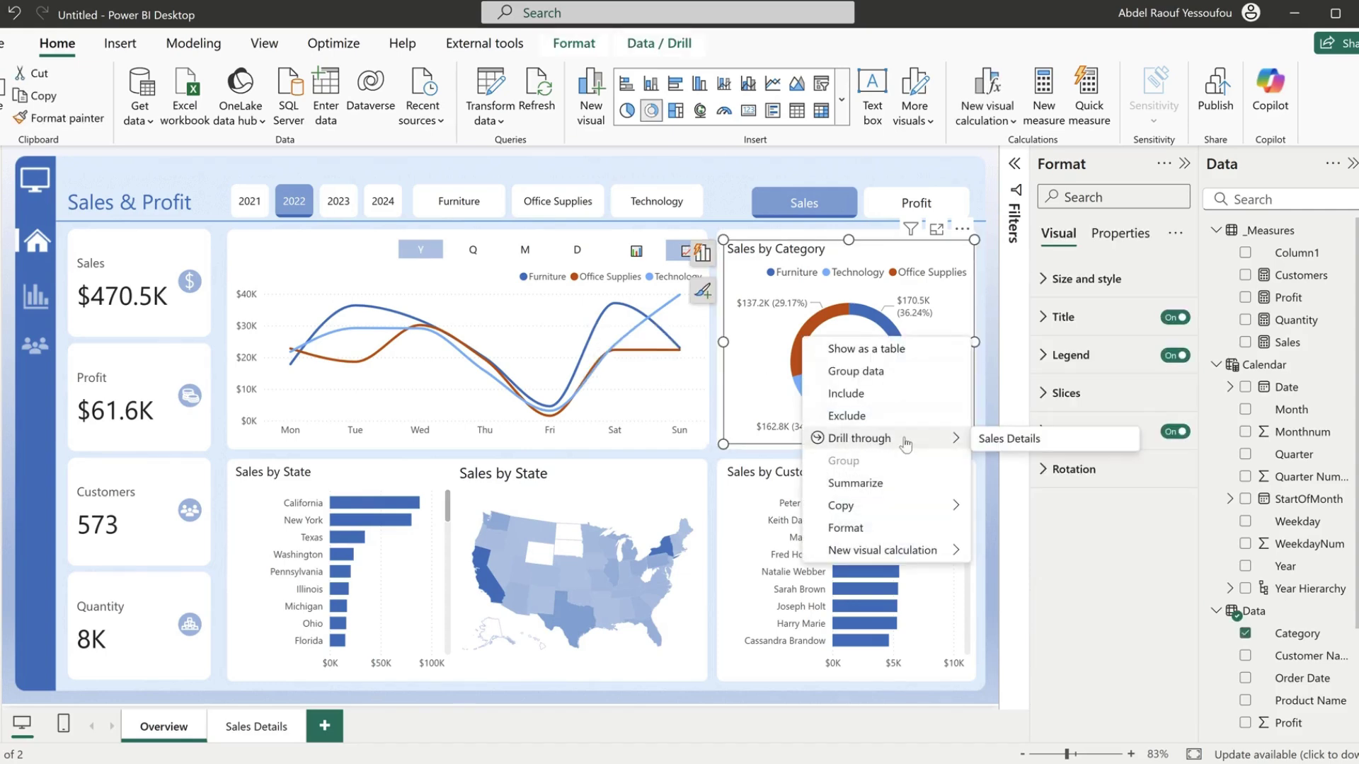
click(1042, 440)
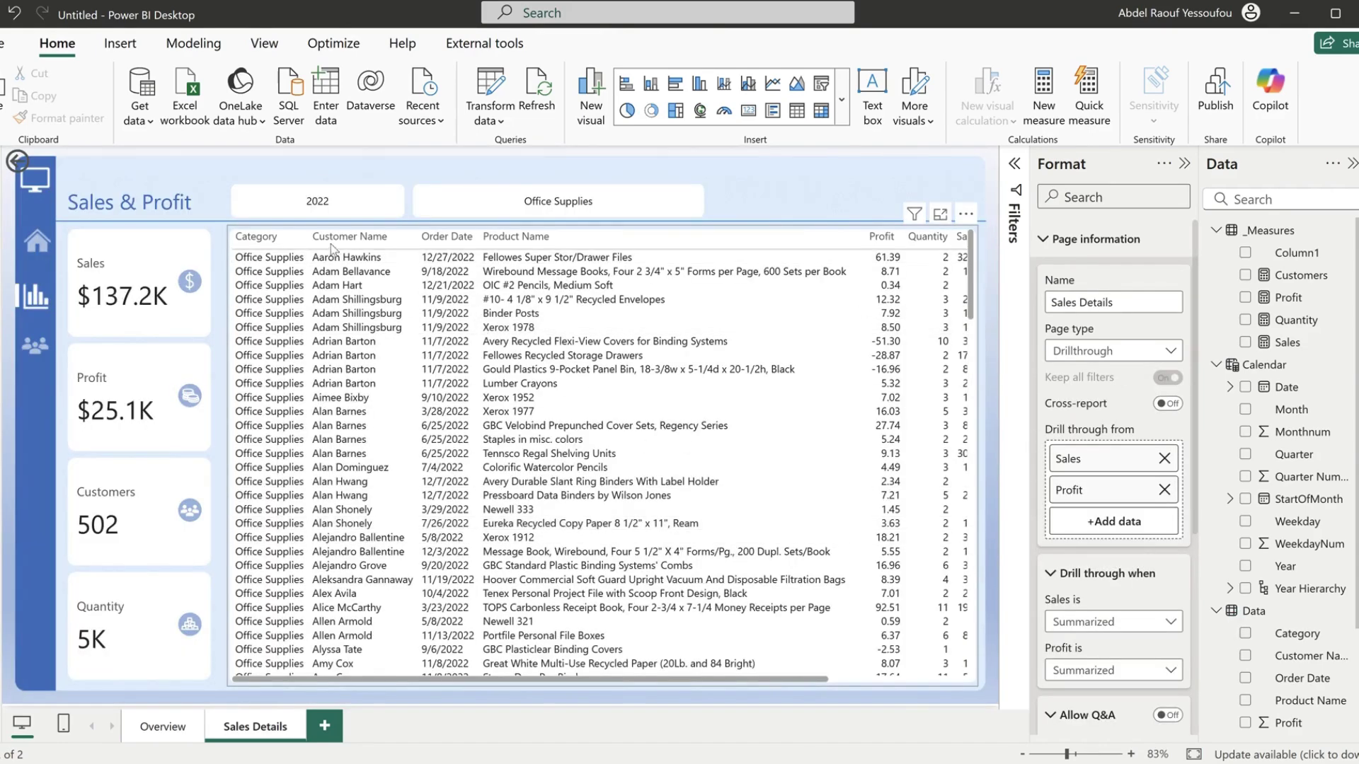
click(170, 724)
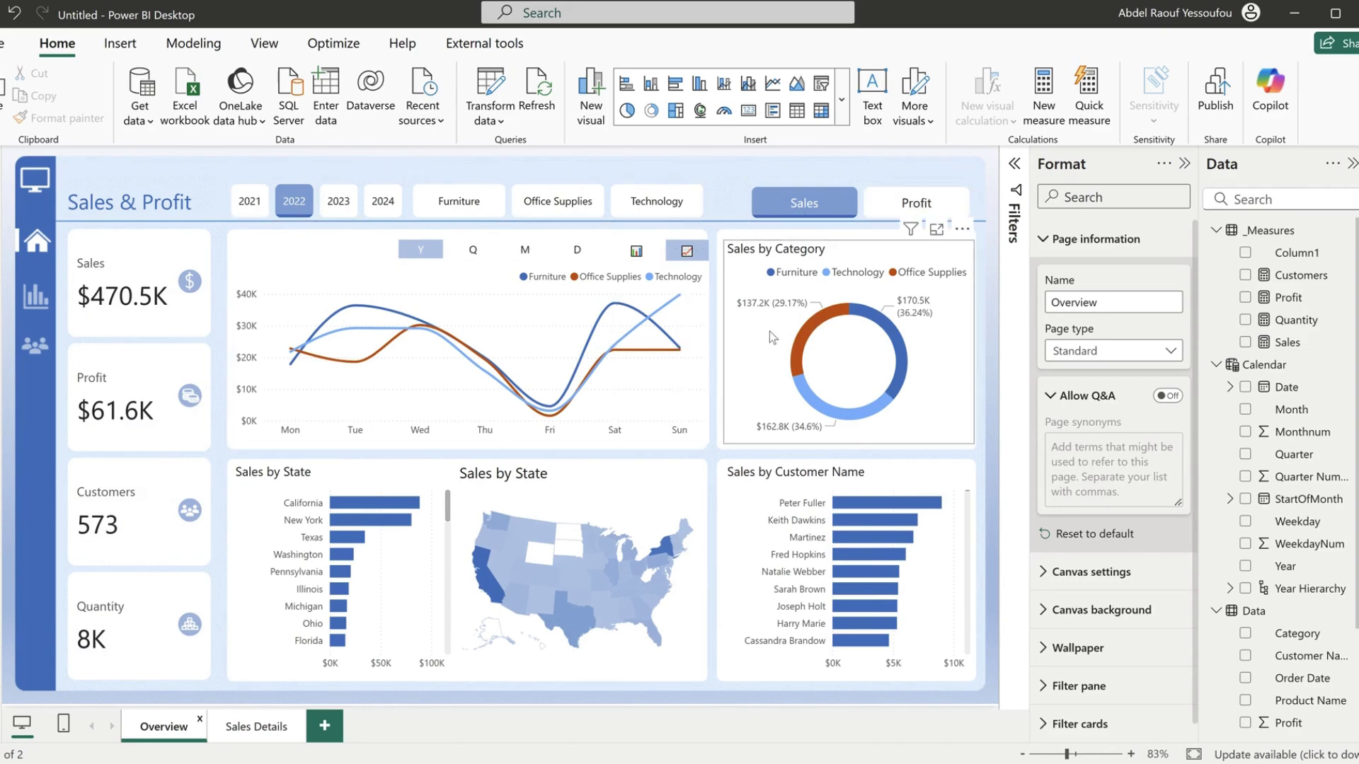
- Review the Office Supplies records in the Sales Details table, and return to the Overview page
mouse_move(823, 327)
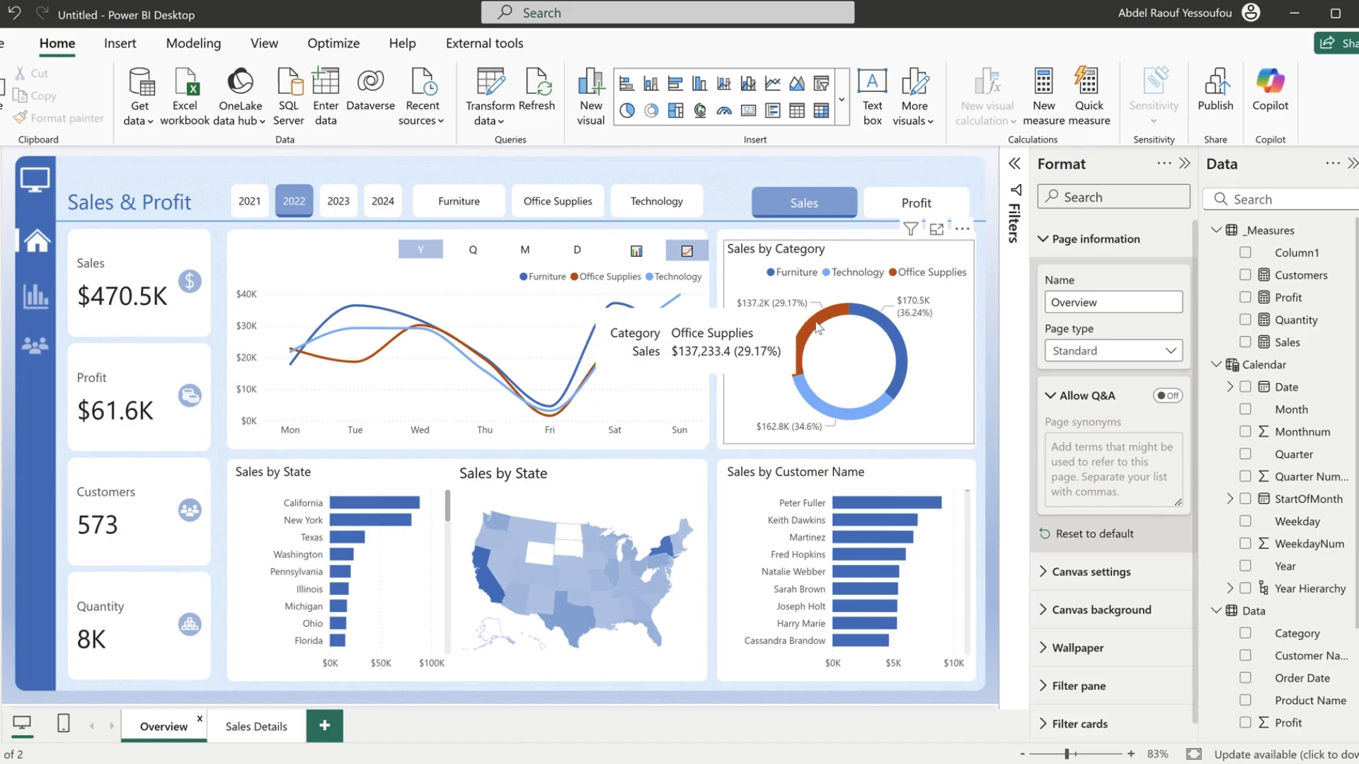
click(256, 726)
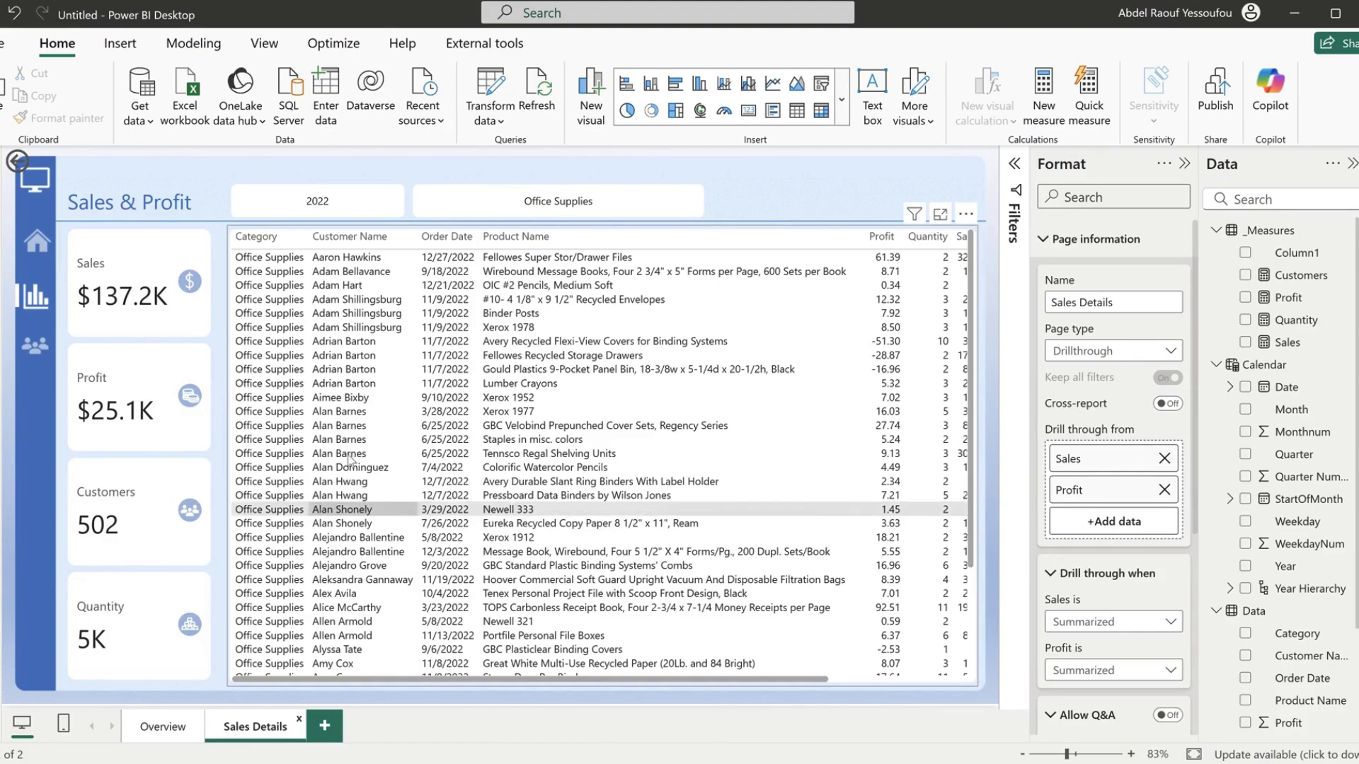
scroll(385, 503, down, 20)
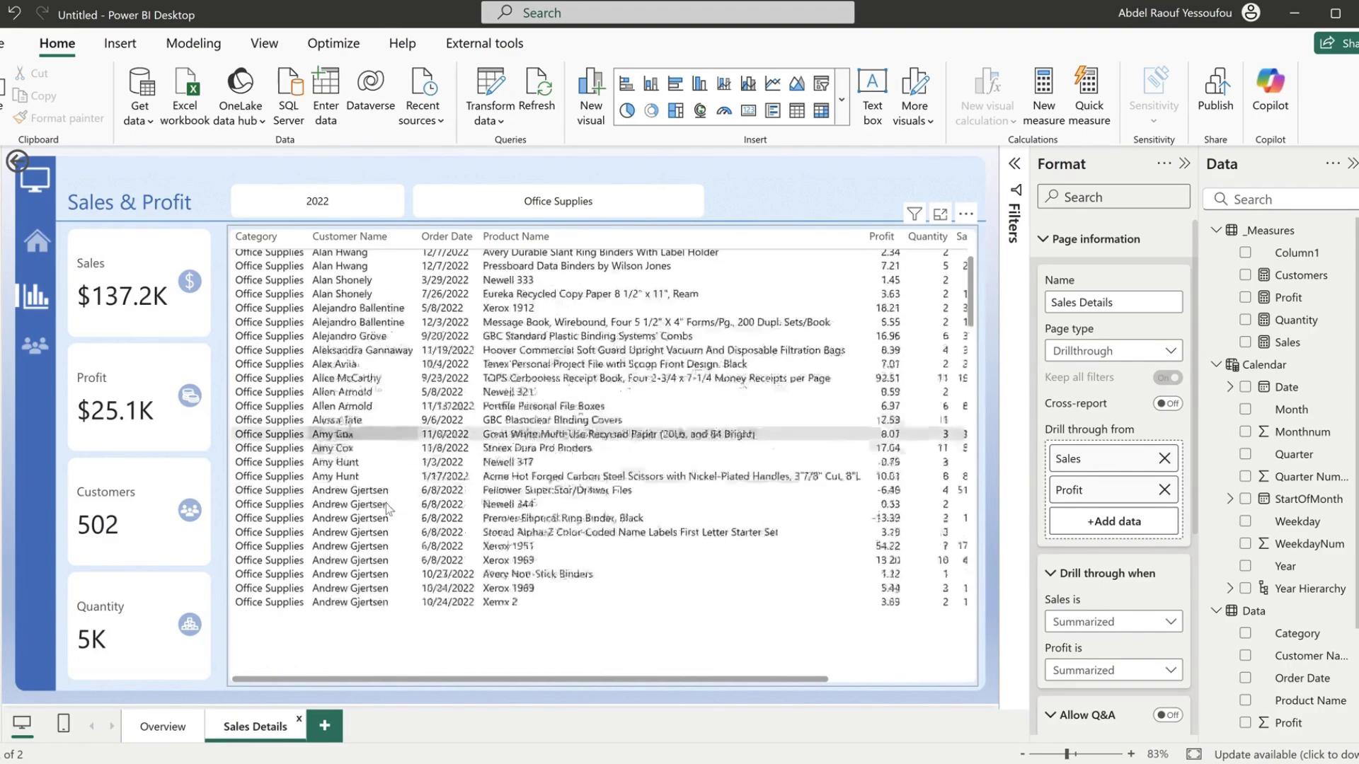
scroll(385, 503, up, 15)
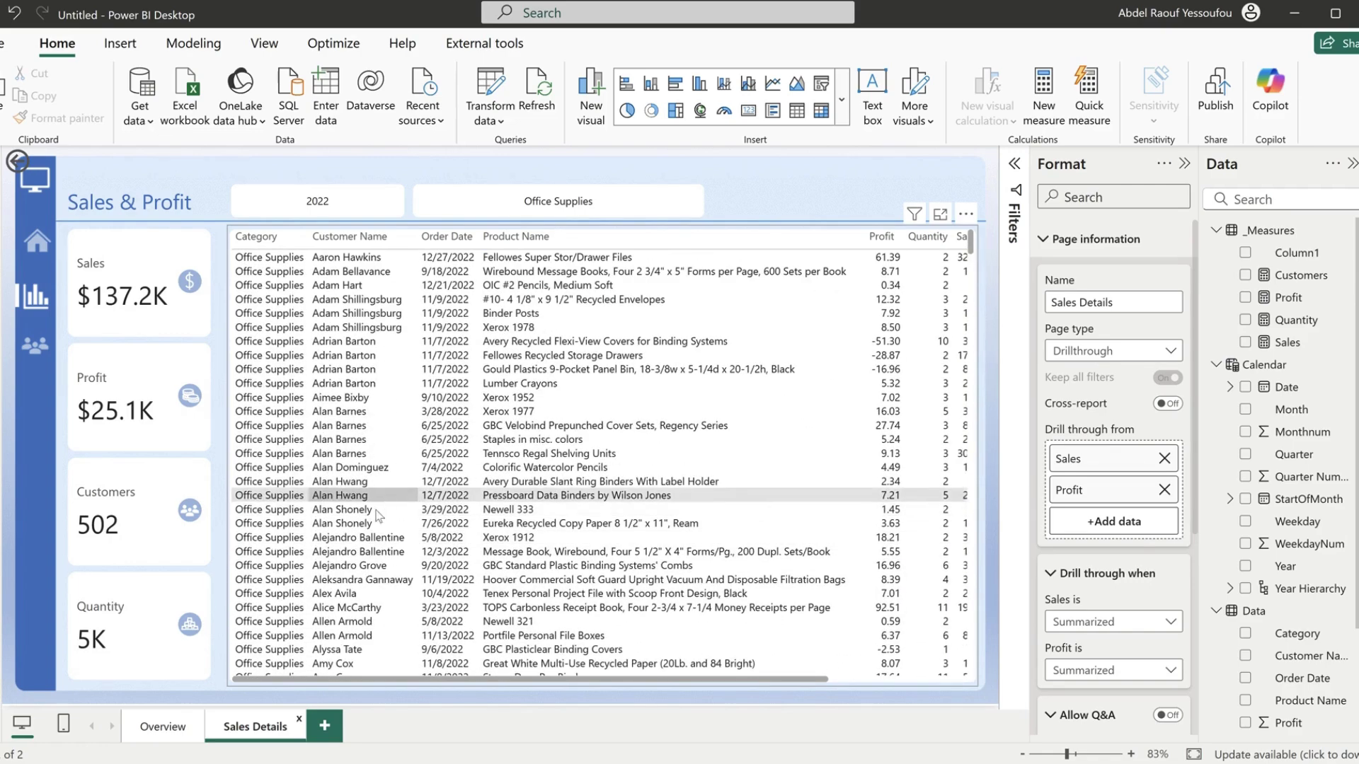
click(162, 727)
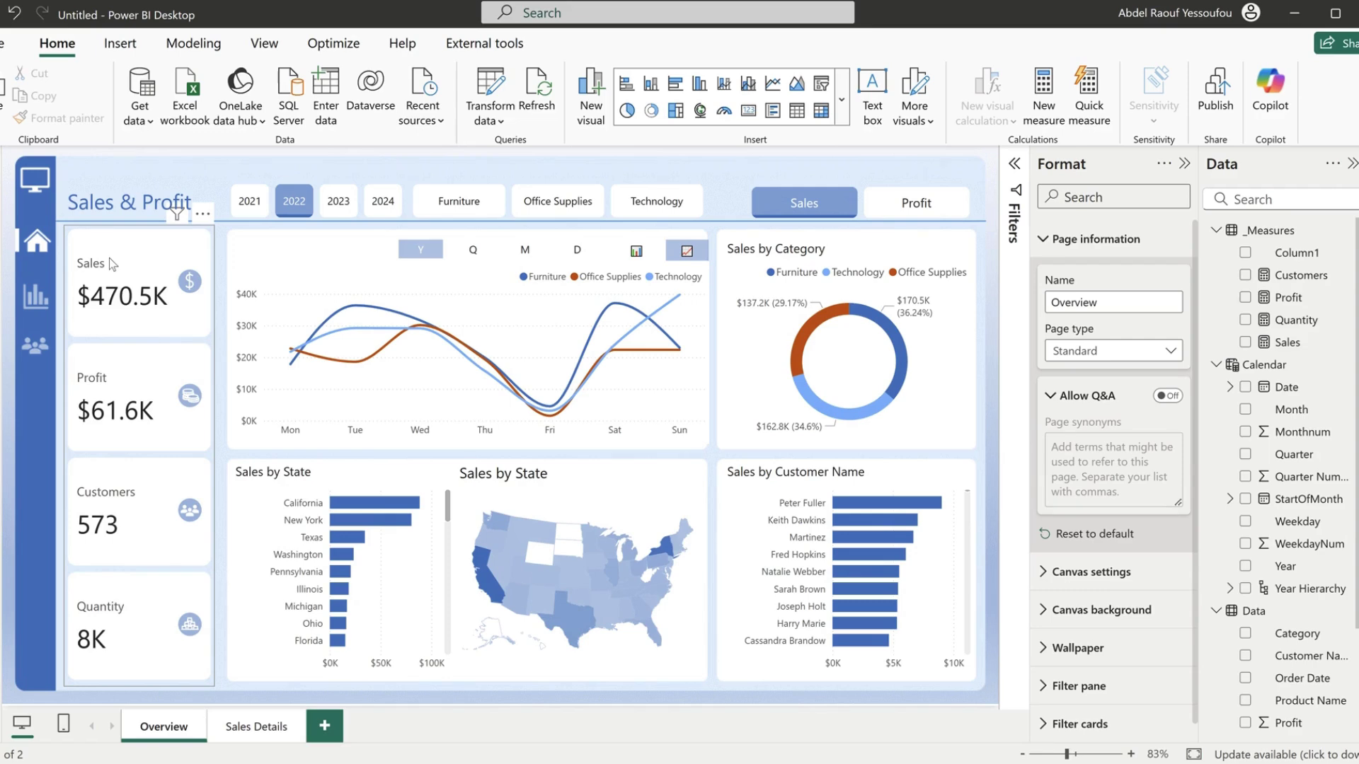
- Check the Overview page's KPI cards for a drill-through option to Sales Details
right_click(109, 258)
mouse_move(188, 303)
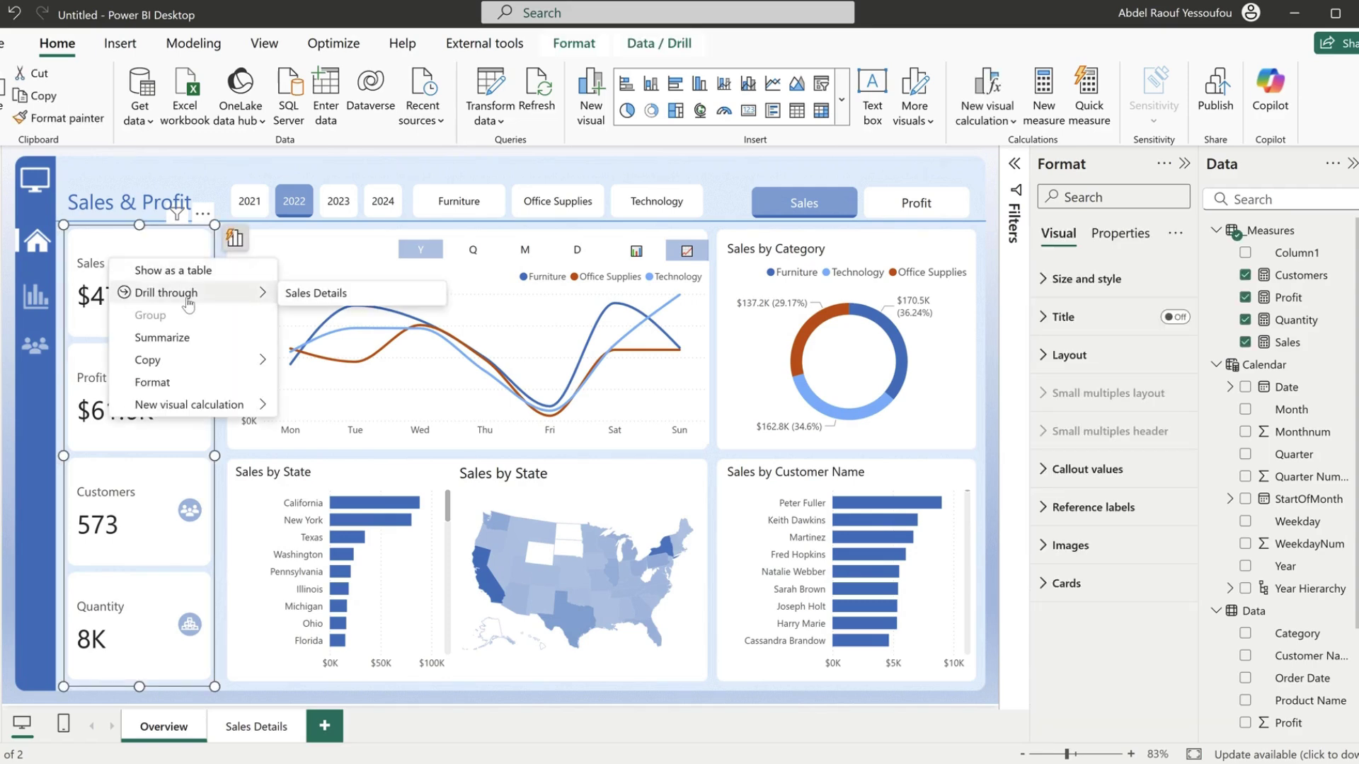
click(634, 168)
- Switch the Overview visuals to Profit and drill through from the KPI cards to Sales Details
click(924, 211)
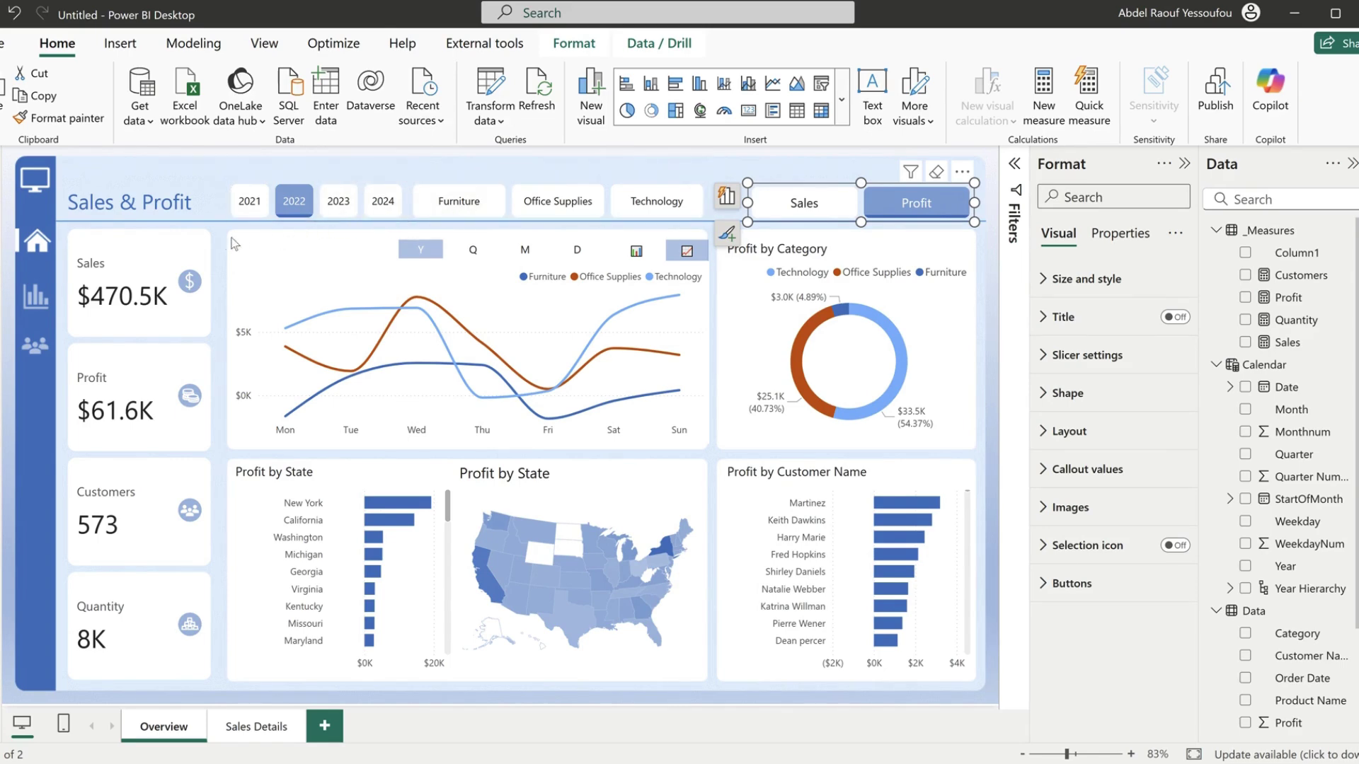
right_click(121, 271)
mouse_move(209, 303)
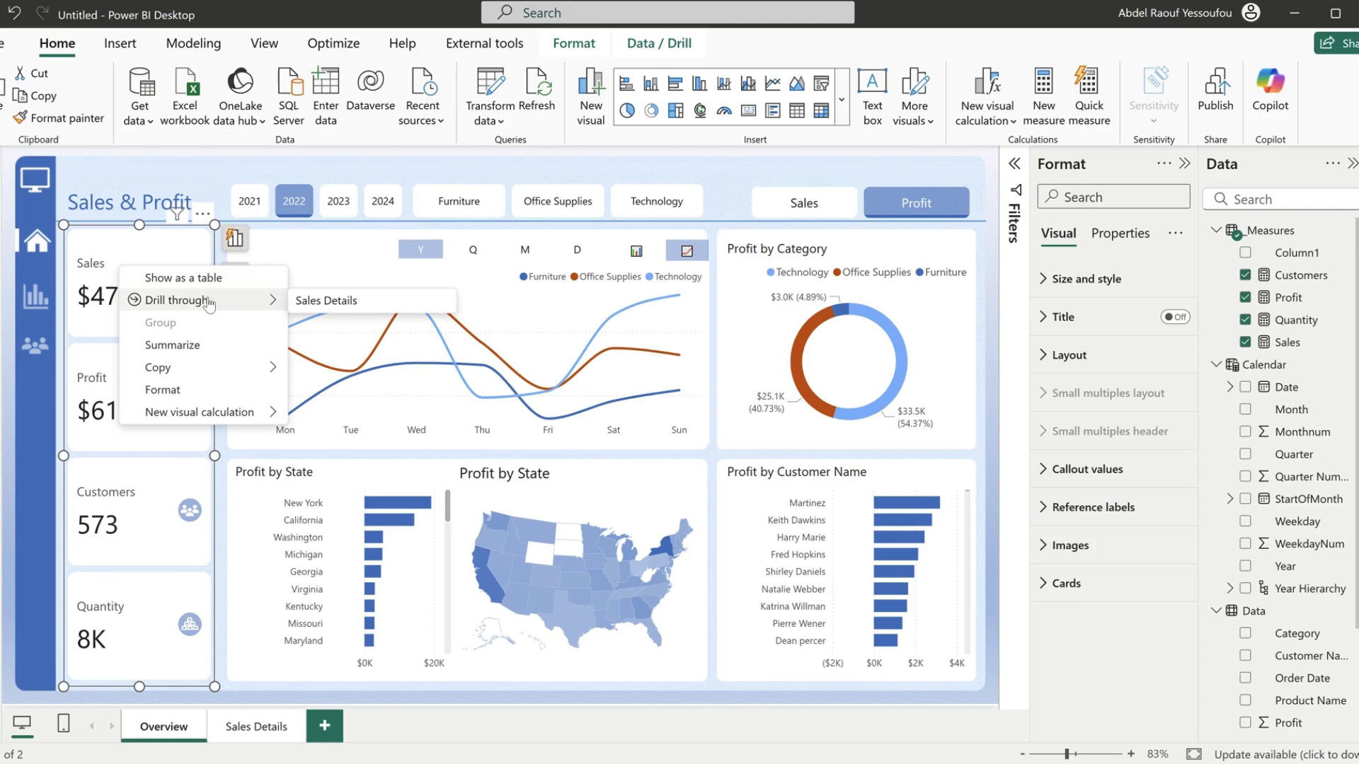
click(322, 302)
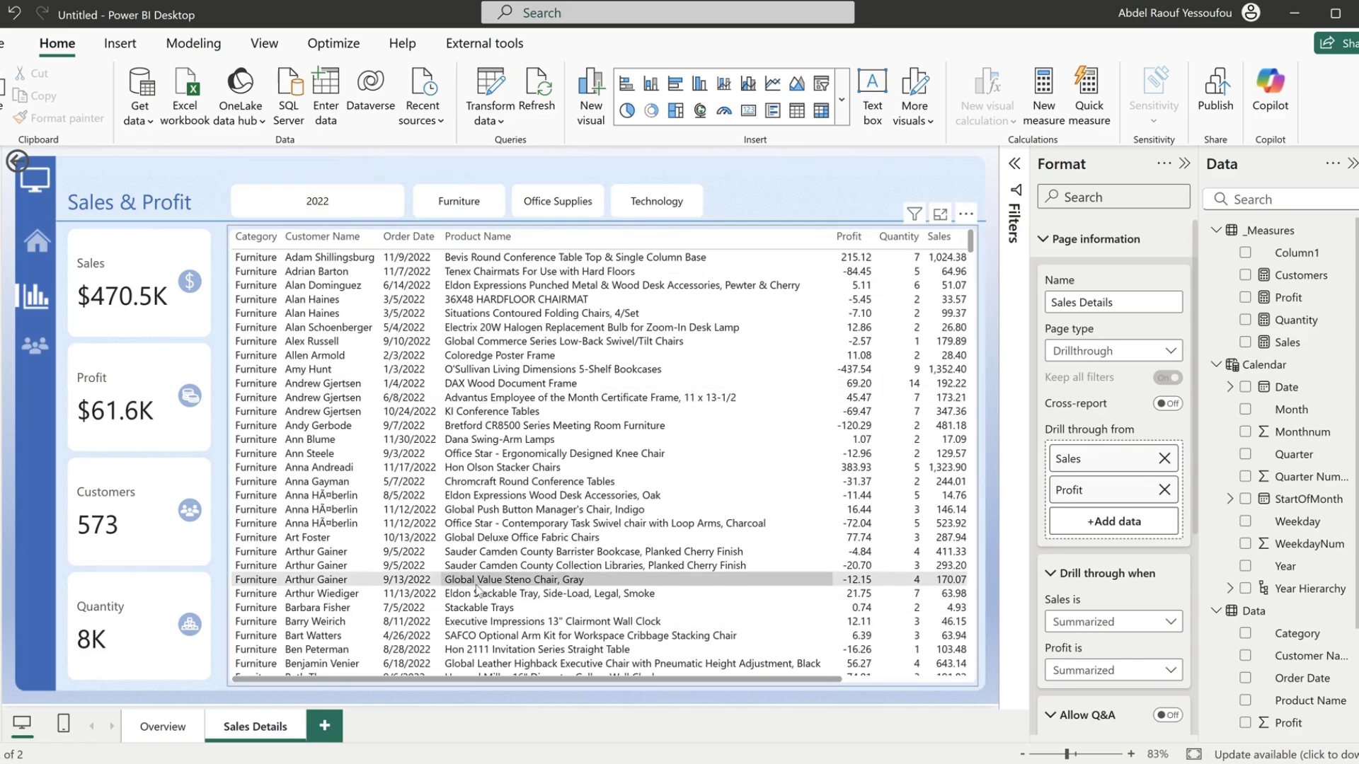
- Test the Furniture option of the Sales Details category slicer, clear it, and return to the Overview page
click(458, 203)
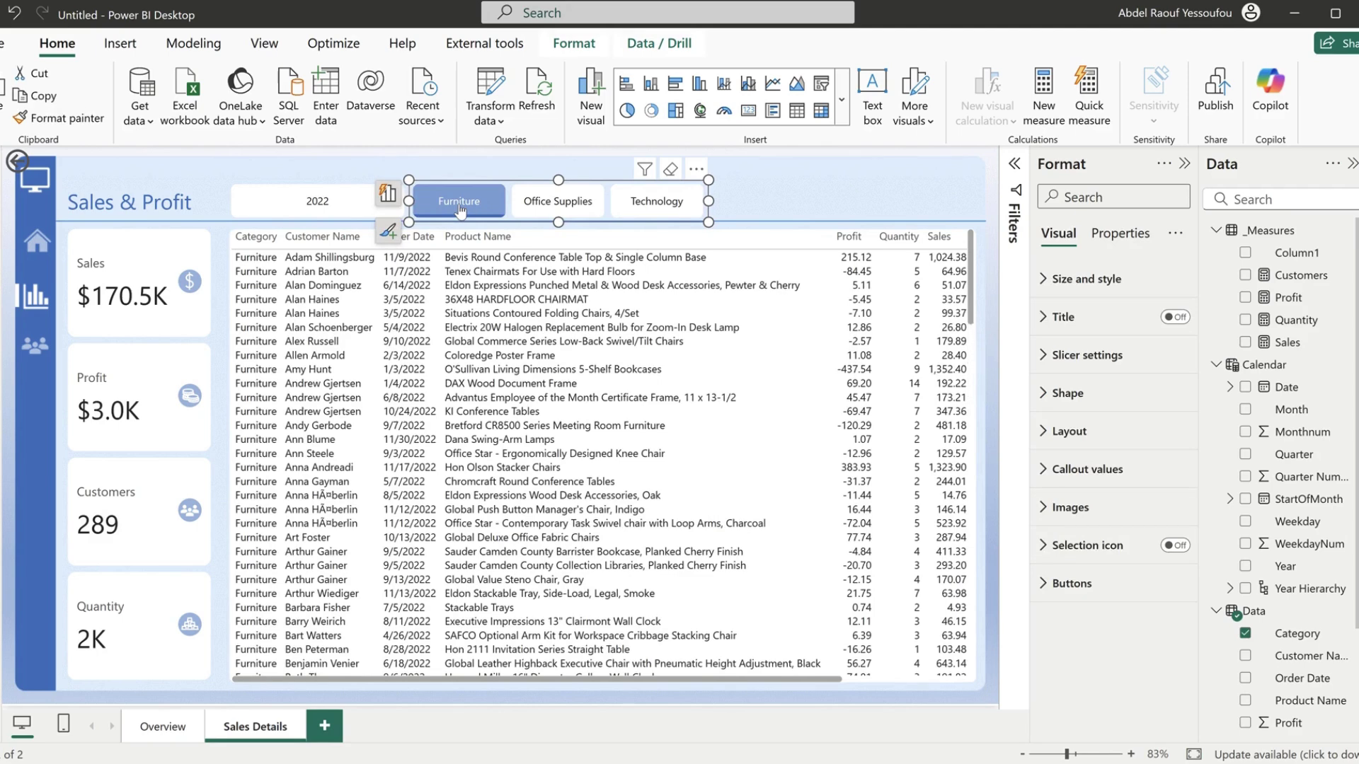
click(460, 205)
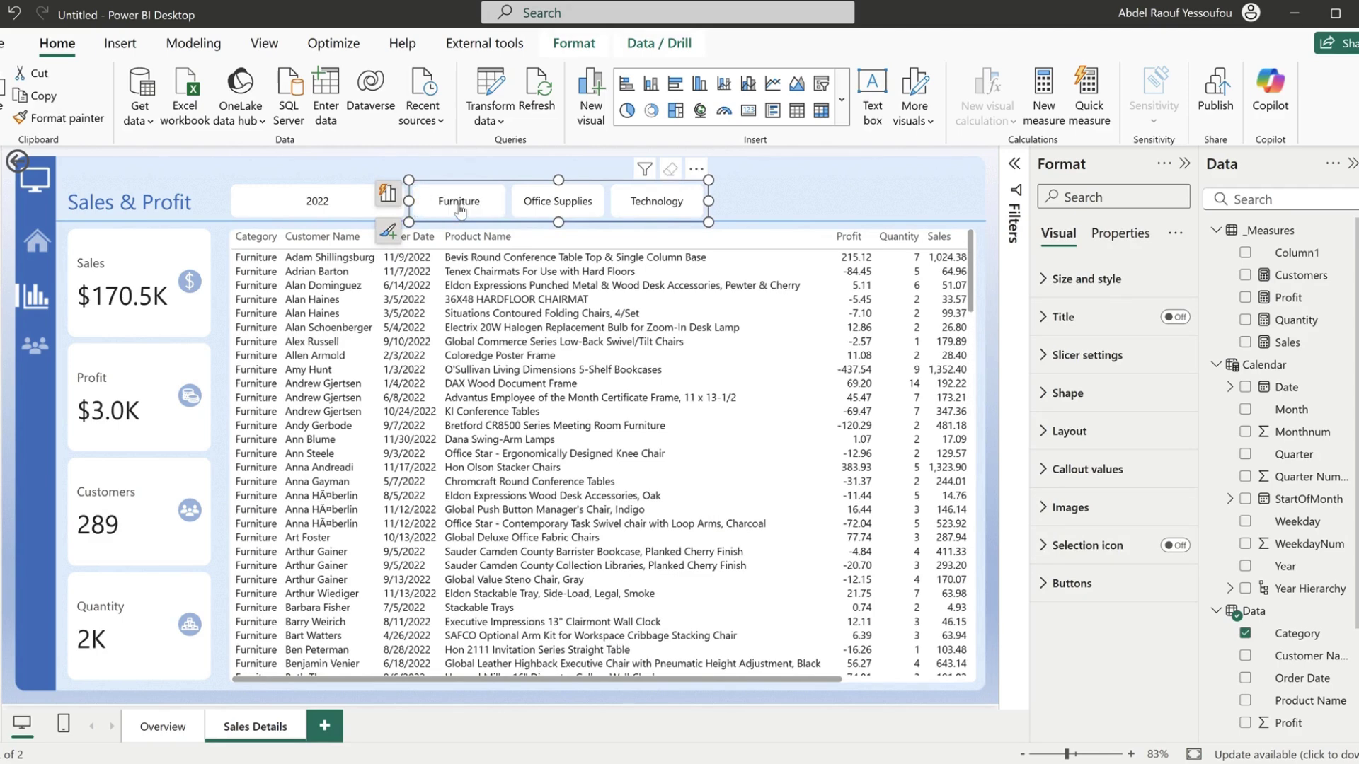
click(164, 727)
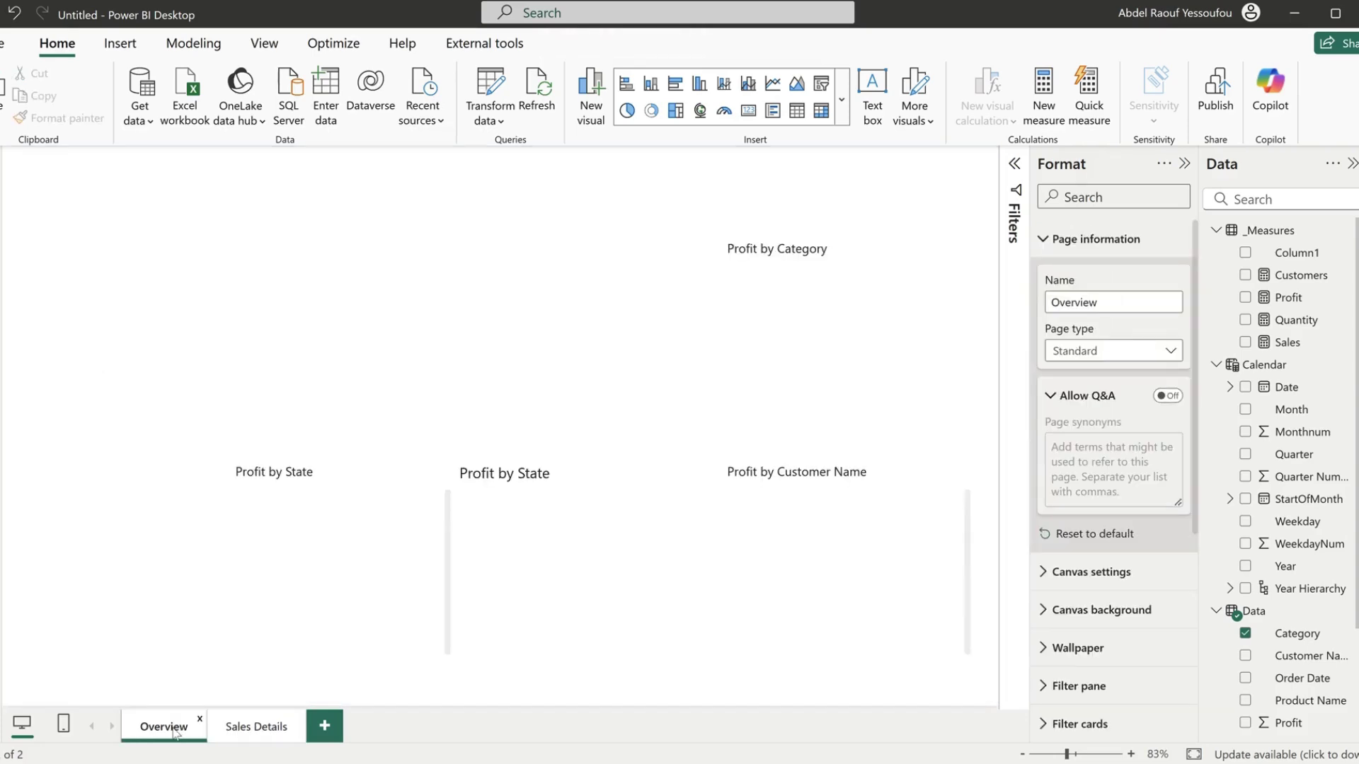